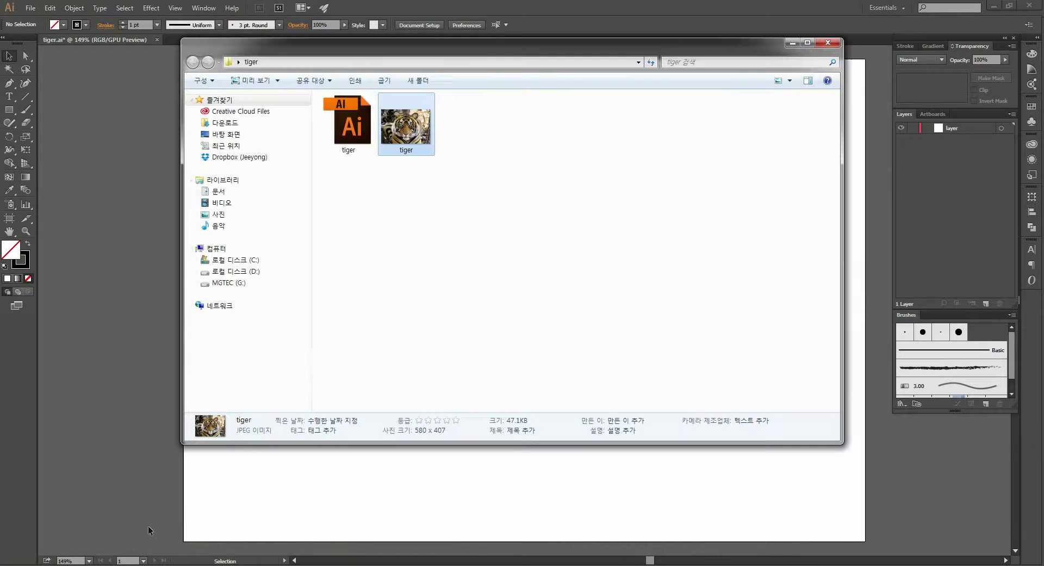
Drag the tiger JPEG from Explorer onto the artboard
{"action": "left_click_drag", "start_coordinate": [422, 140], "coordinate": [144, 291]}
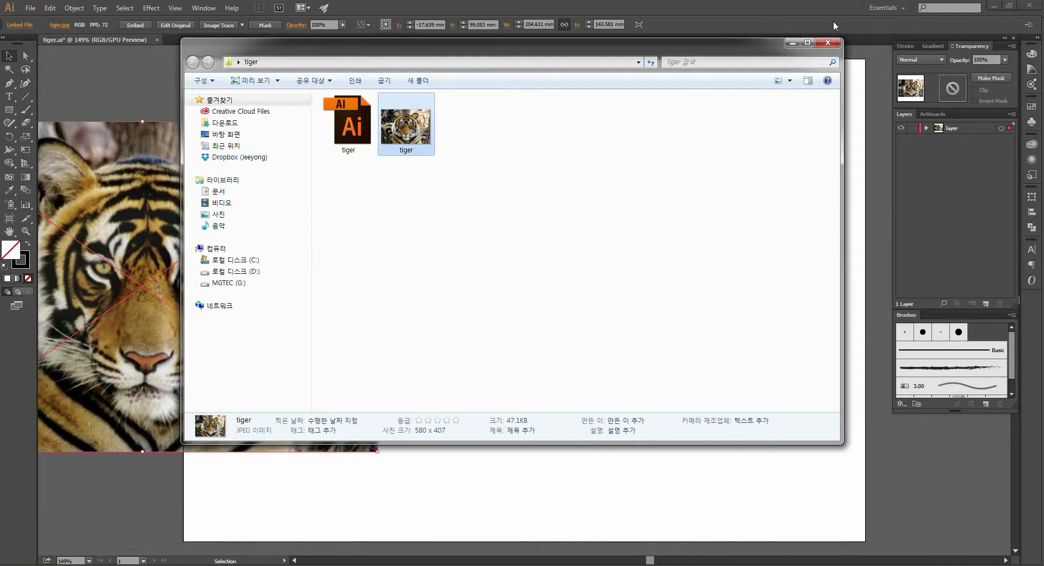
{"action": "left_click", "coordinate": [827, 43]}
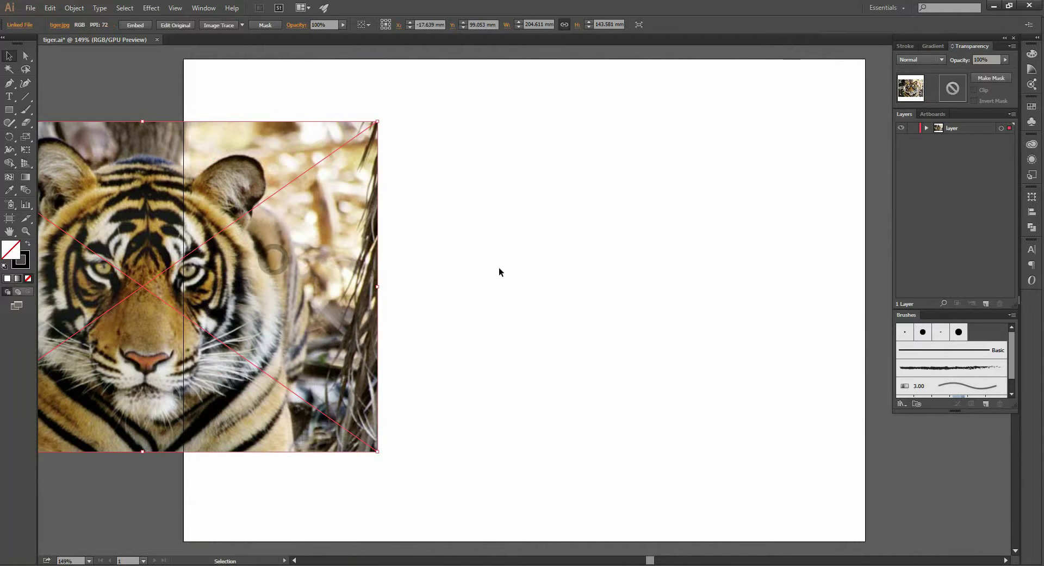
{"action": "mouse_move", "coordinate": [334, 265]}
{"action": "left_mouse_down"}
{"action": "mouse_move", "coordinate": [717, 265]}
{"action": "mouse_move", "coordinate": [595, 279]}
{"action": "left_mouse_up"}
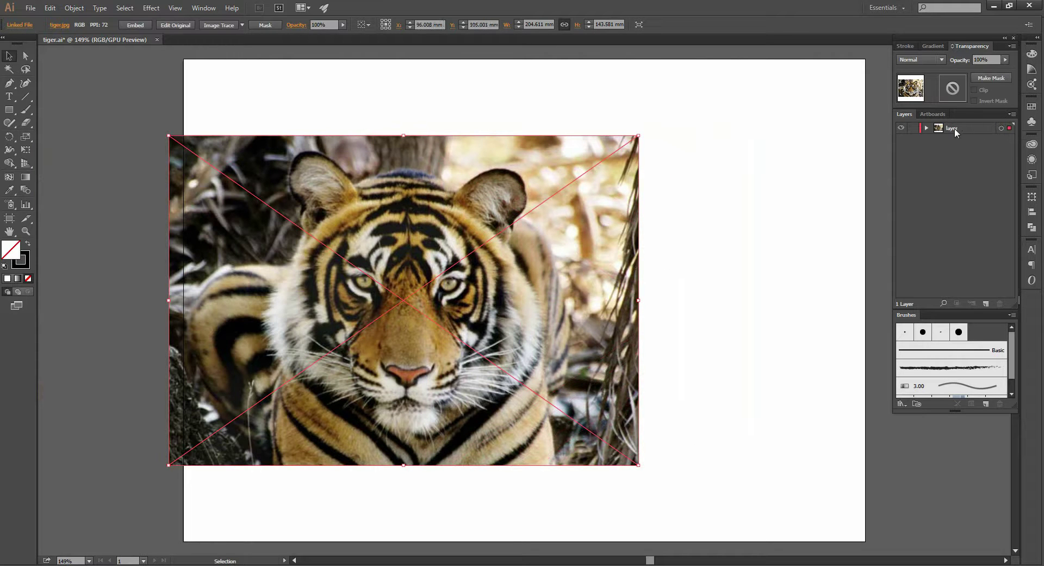
Rename the tiger photo's layer to 'image'
{"action": "double_click", "coordinate": [955, 128]}
{"action": "type", "text": "image"}
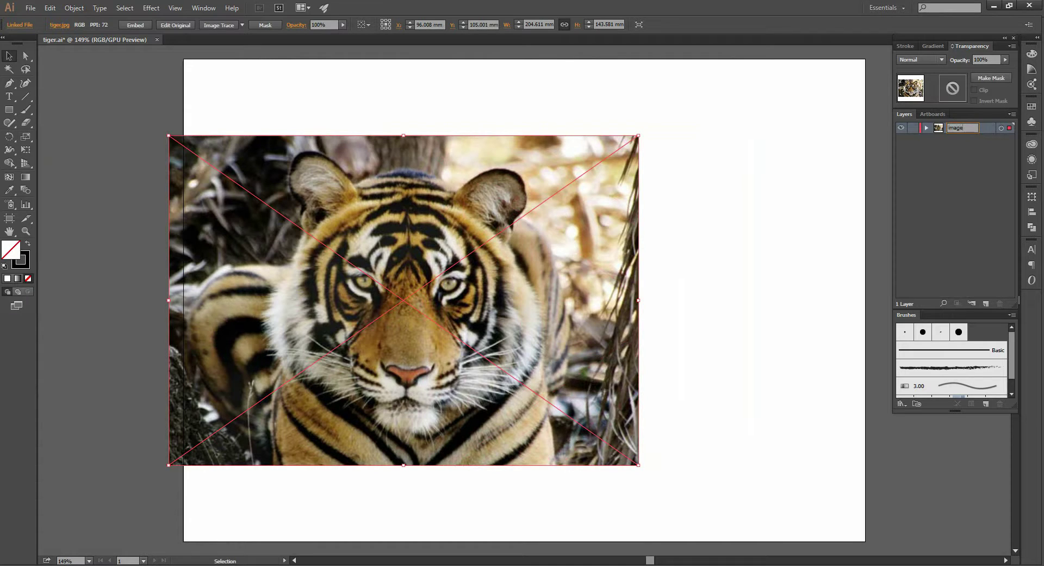
{"action": "key", "text": "Return"}
{"action": "left_click", "coordinate": [679, 188]}
Hide the image layer and add a new layer above it
{"action": "left_click", "coordinate": [901, 128]}
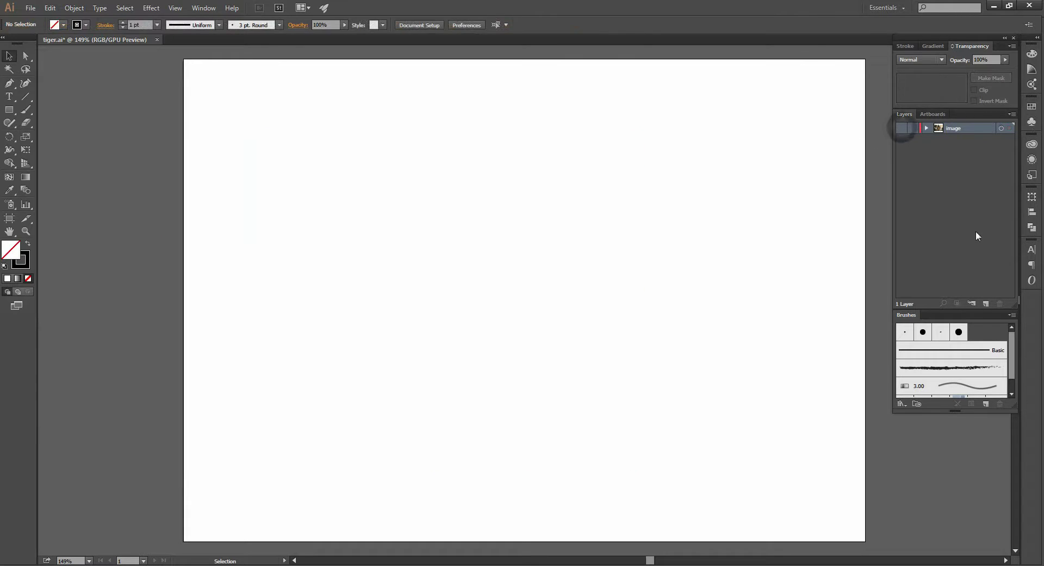
{"action": "left_click", "coordinate": [985, 303]}
{"action": "left_click", "coordinate": [983, 216]}
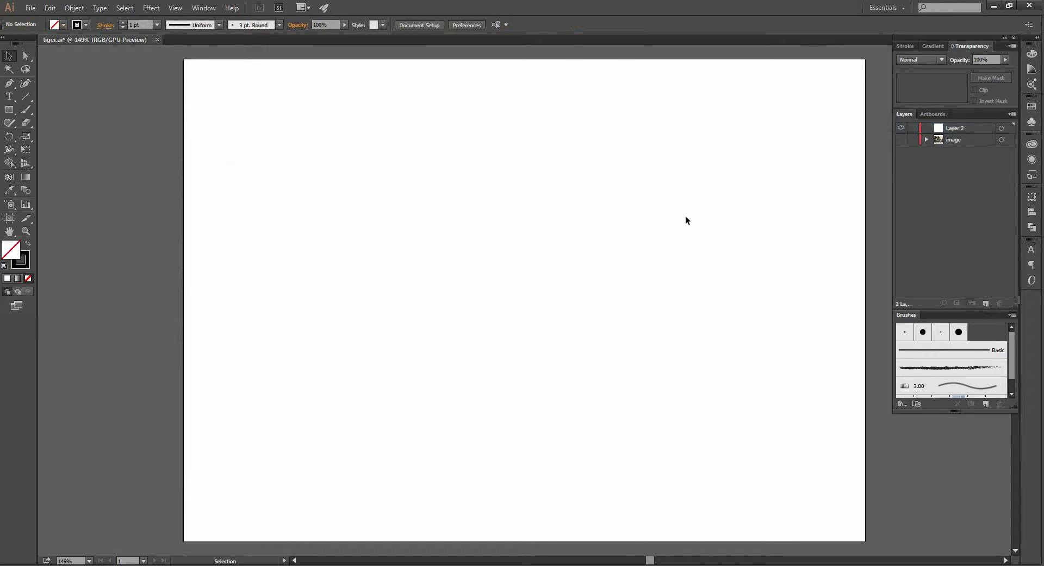
Create a 120 x 120 mm square and move it near the page centre
{"action": "left_click", "coordinate": [9, 109]}
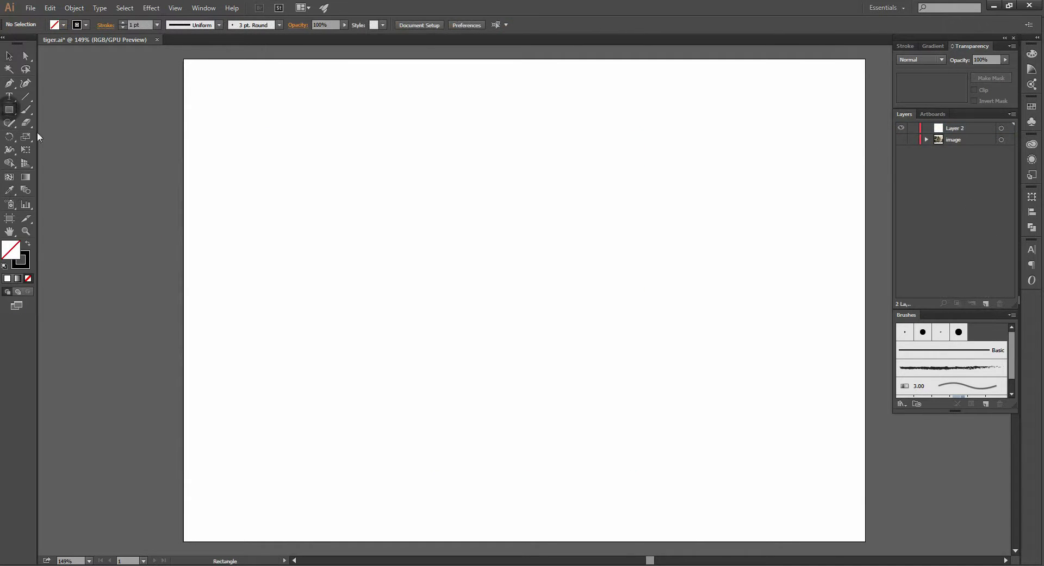
{"action": "left_click", "coordinate": [200, 248]}
{"action": "left_click", "coordinate": [422, 259]}
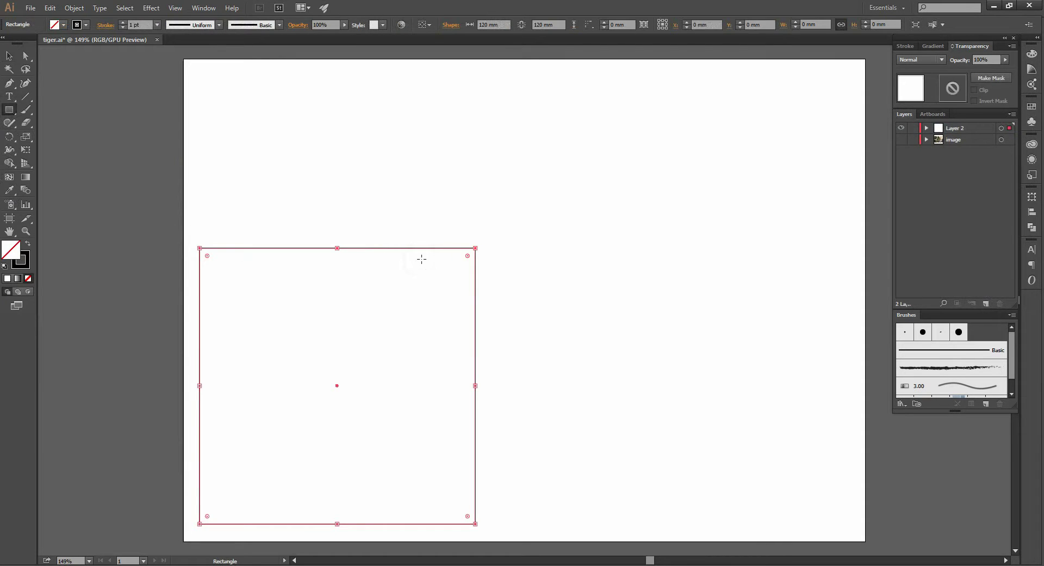
{"action": "key", "text": "v"}
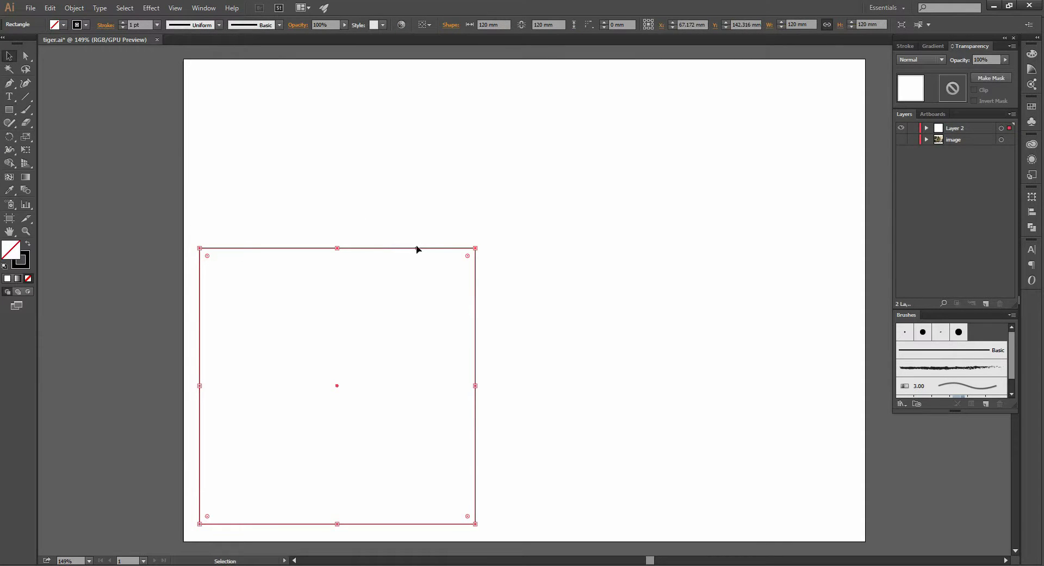
{"action": "mouse_move", "coordinate": [417, 249]}
{"action": "left_mouse_down"}
{"action": "mouse_move", "coordinate": [609, 163]}
{"action": "mouse_move", "coordinate": [602, 166]}
{"action": "left_mouse_up"}
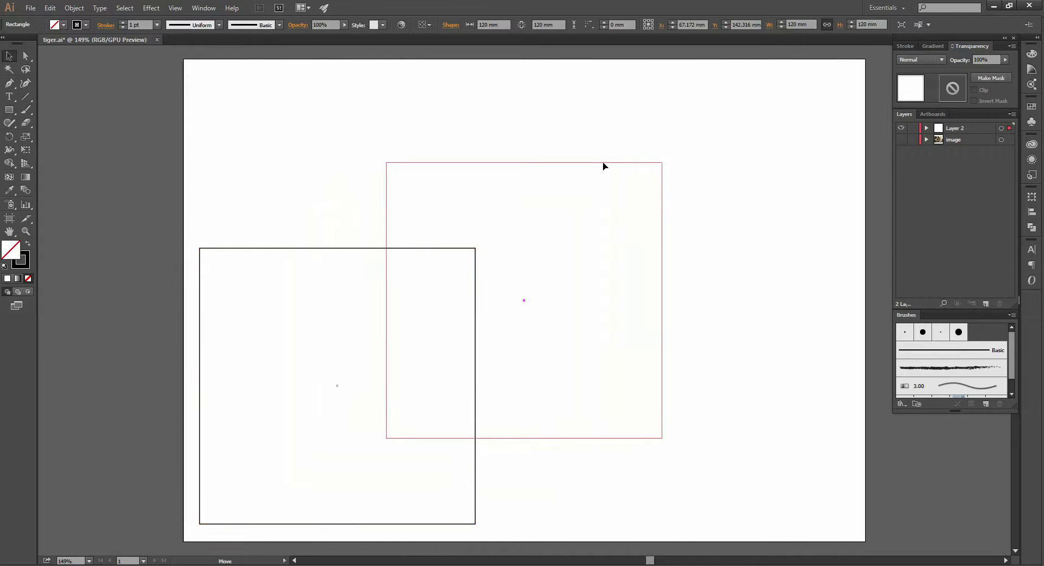
{"action": "left_click_drag", "start_coordinate": [603, 165], "coordinate": [603, 165]}
{"action": "left_click", "coordinate": [764, 202]}
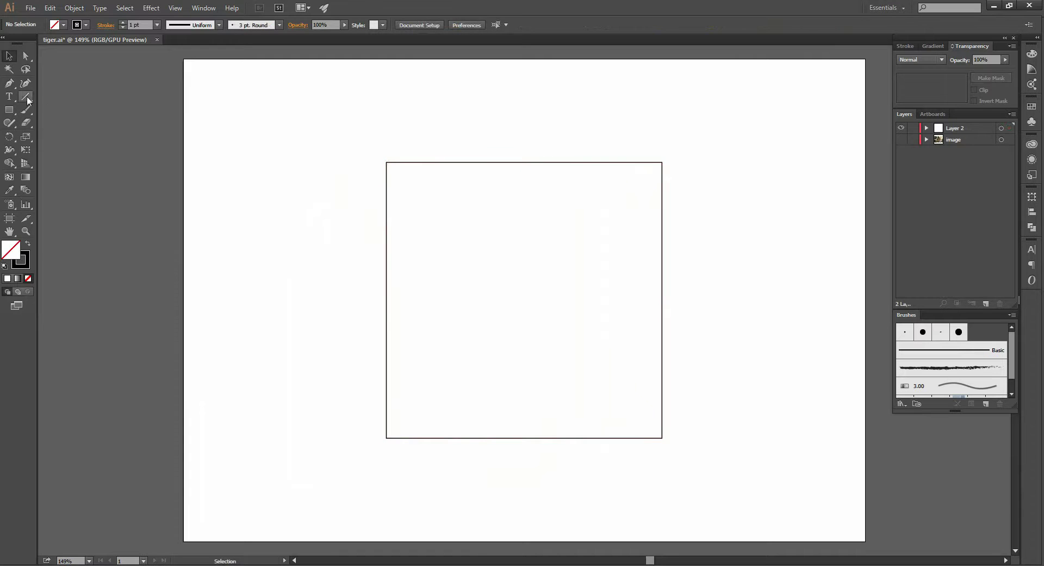
Draw a vertical Pen line through the centre of the square
{"action": "left_click", "coordinate": [8, 83]}
{"action": "left_click", "coordinate": [521, 106]}
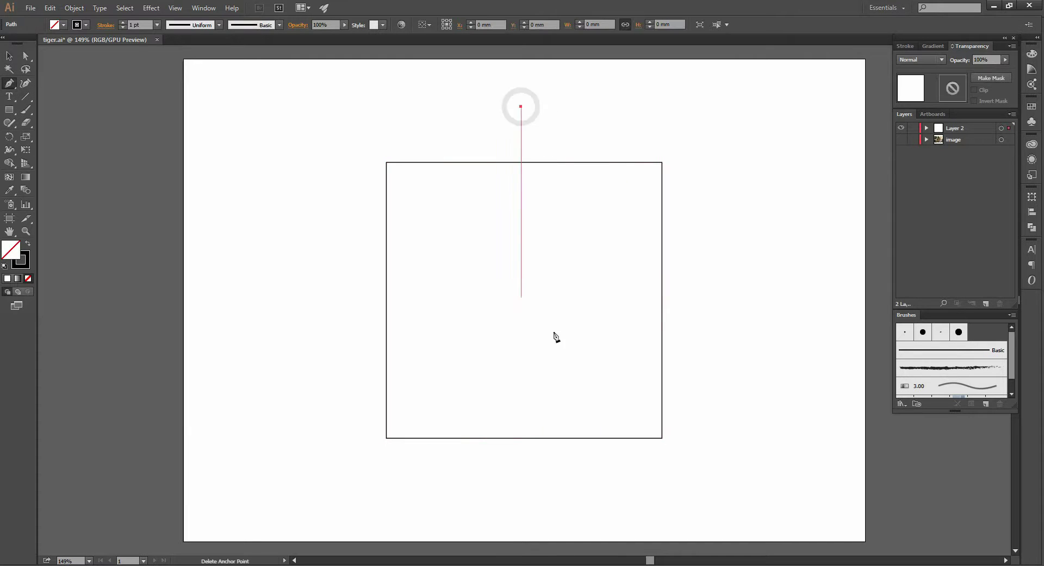
{"action": "left_click_drag", "start_coordinate": [521, 462], "coordinate": [544, 447]}
{"action": "key", "text": "v"}
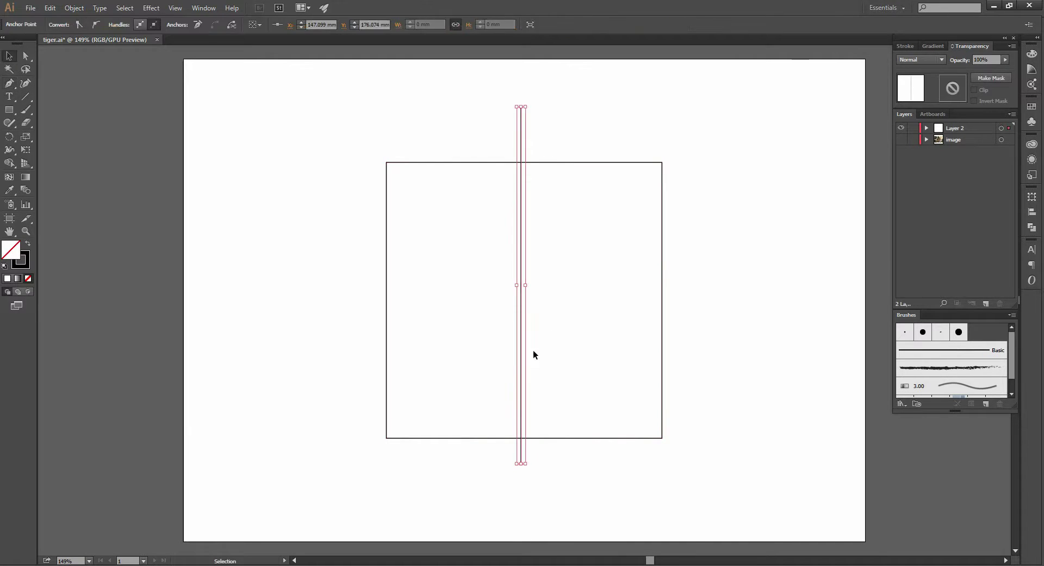
{"action": "left_click", "coordinate": [533, 348]}
{"action": "mouse_move", "coordinate": [521, 335]}
{"action": "left_mouse_down"}
{"action": "mouse_move", "coordinate": [476, 361]}
{"action": "mouse_move", "coordinate": [524, 347]}
{"action": "left_mouse_up"}
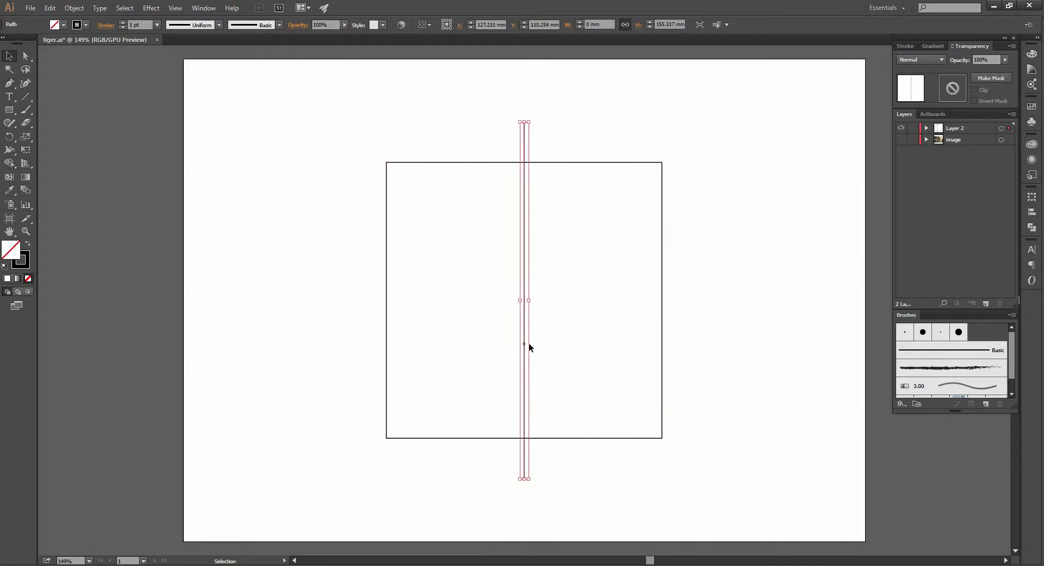
{"action": "left_click", "coordinate": [761, 345]}
Show the image layer again and set the photo's opacity to 50%
{"action": "left_click", "coordinate": [902, 140]}
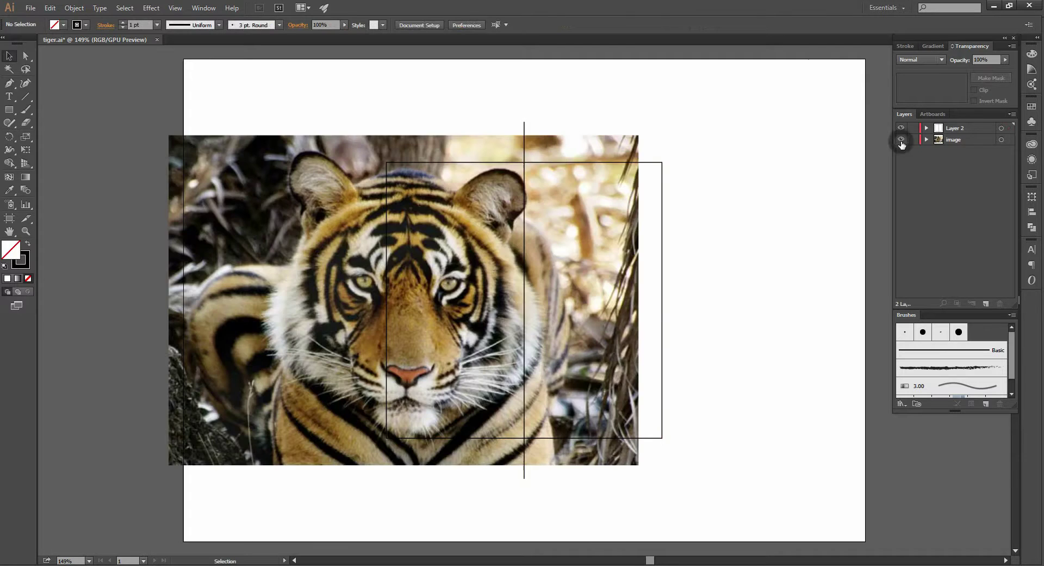
{"action": "left_click", "coordinate": [621, 251]}
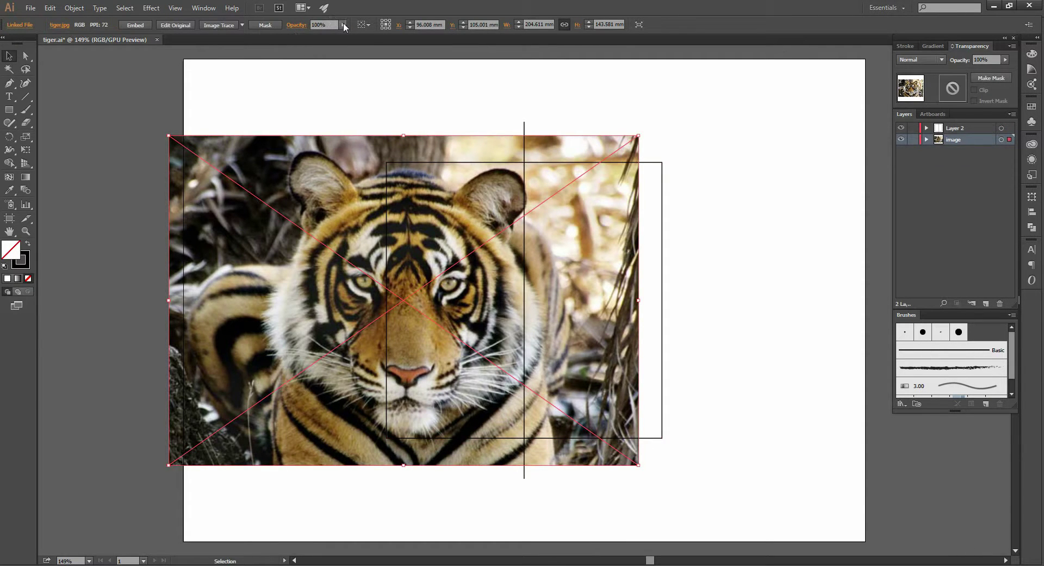
{"action": "type", "text": "50"}
{"action": "key", "text": "Return"}
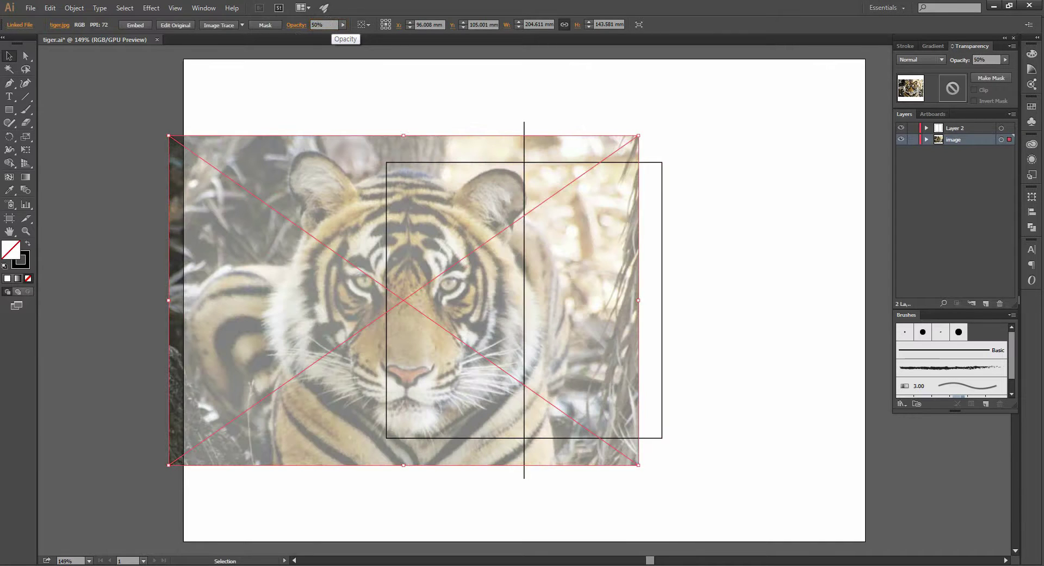
{"action": "left_click", "coordinate": [782, 245]}
Move and nudge the photo so the tiger's face centres in the square
{"action": "left_click", "coordinate": [353, 293]}
{"action": "left_click_drag", "start_coordinate": [434, 292], "coordinate": [546, 289]}
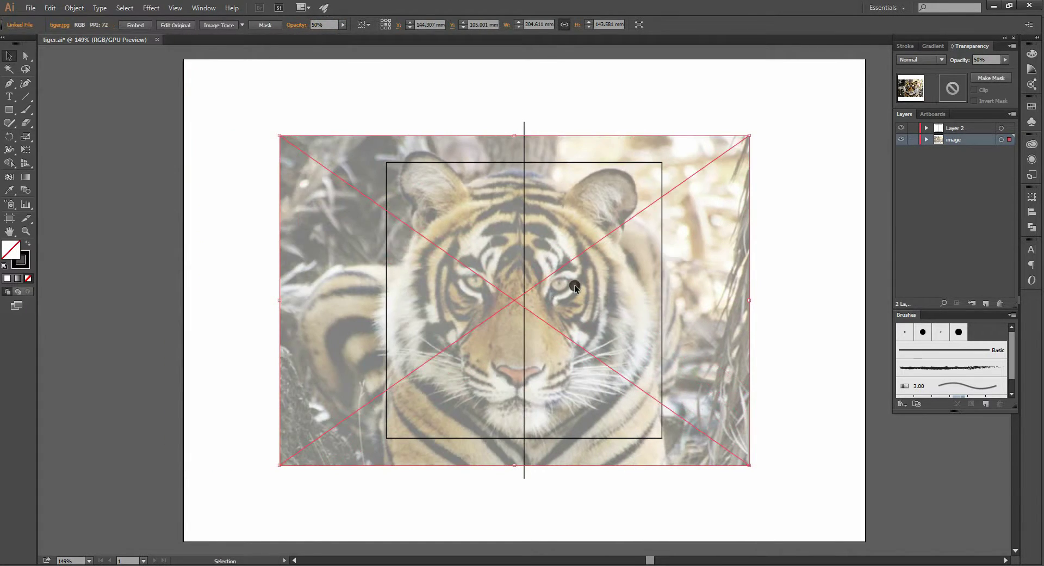
{"action": "key", "text": "Right"}
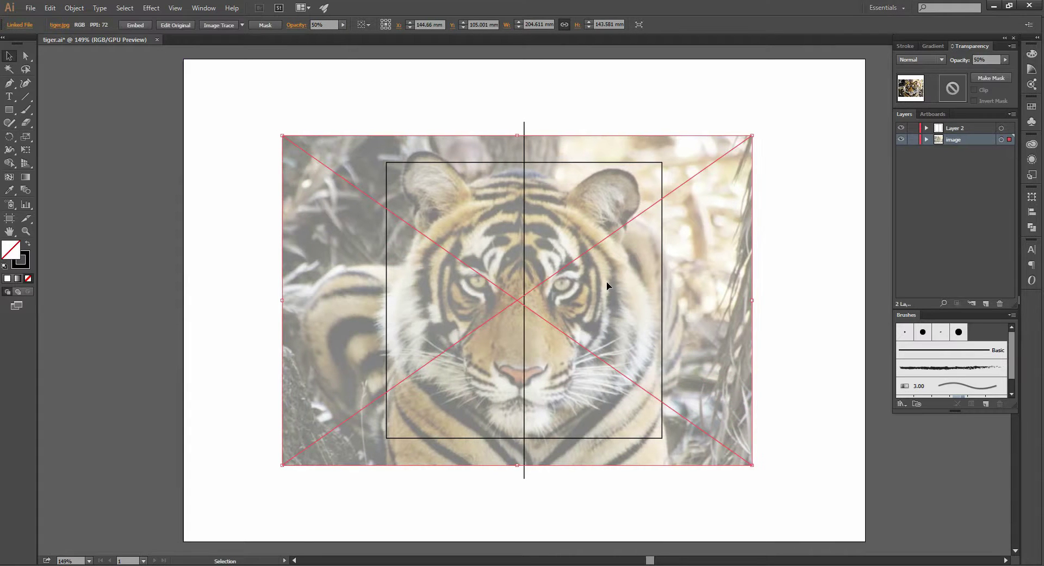
{"action": "key", "text": "Right"}
{"action": "key", "text": "Right"}
{"action": "key", "text": "Right"}
{"action": "key", "text": "Right"}
{"action": "key", "text": "Right"}
{"action": "key", "text": "Right"}
{"action": "key", "text": "Down"}
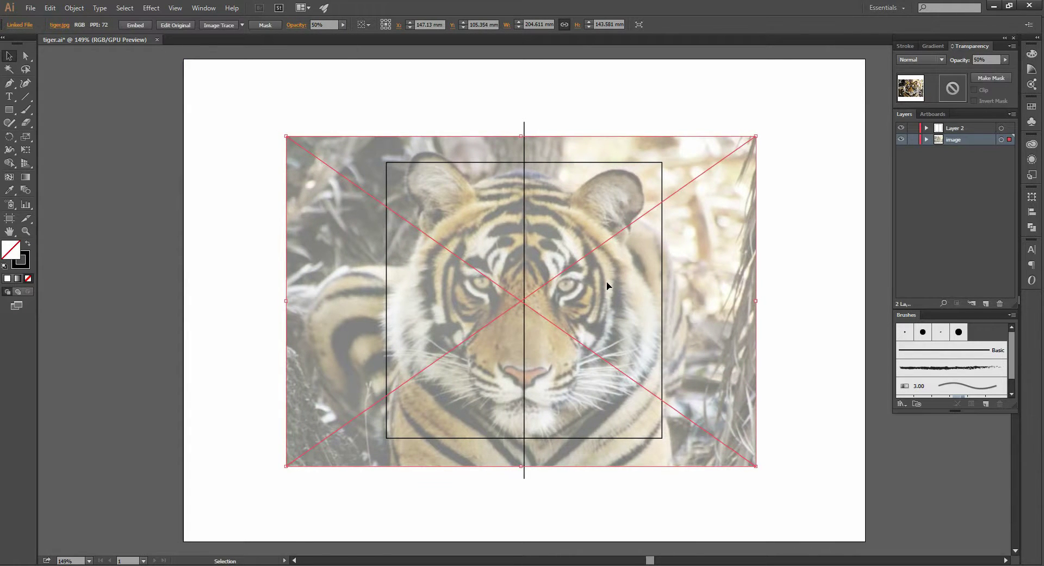
{"action": "key", "text": "Right"}
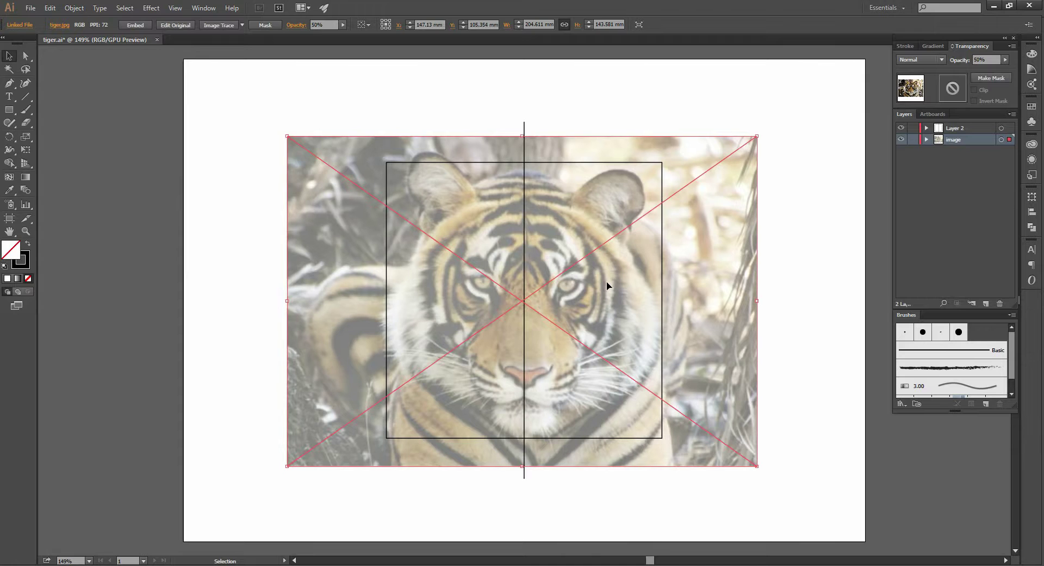
{"action": "key", "text": "Up"}
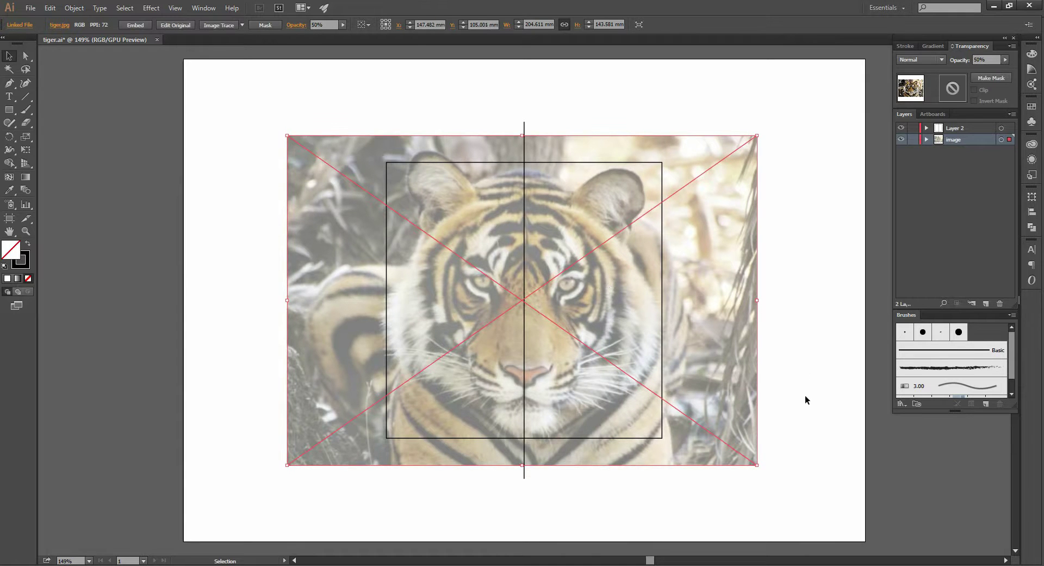
Scale the photo down slightly and nudge it up and left to fit
{"action": "left_click_drag", "start_coordinate": [755, 464], "coordinate": [747, 458]}
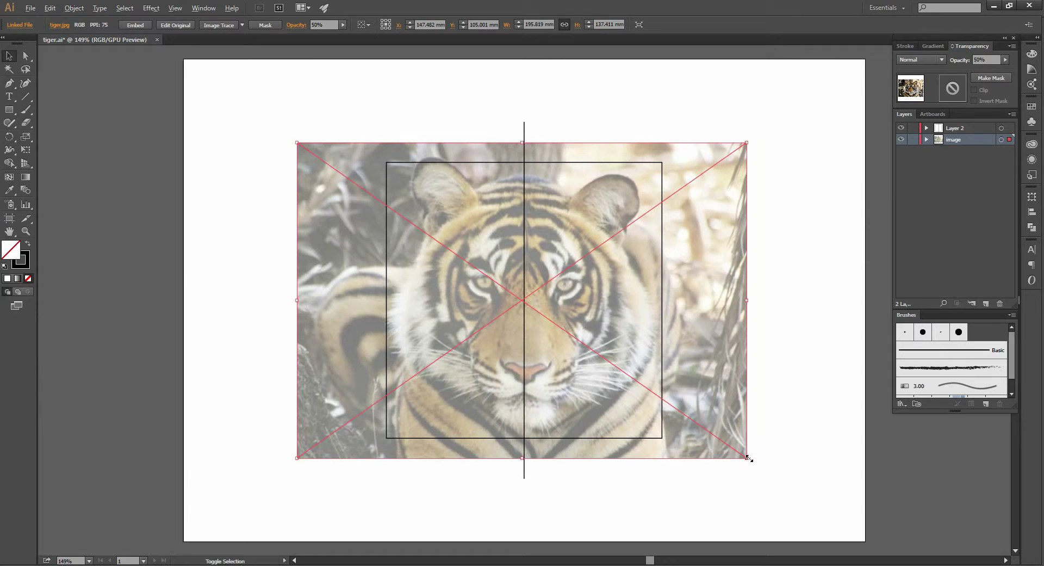
{"action": "left_click", "coordinate": [749, 458]}
{"action": "left_click_drag", "start_coordinate": [749, 457], "coordinate": [757, 461]}
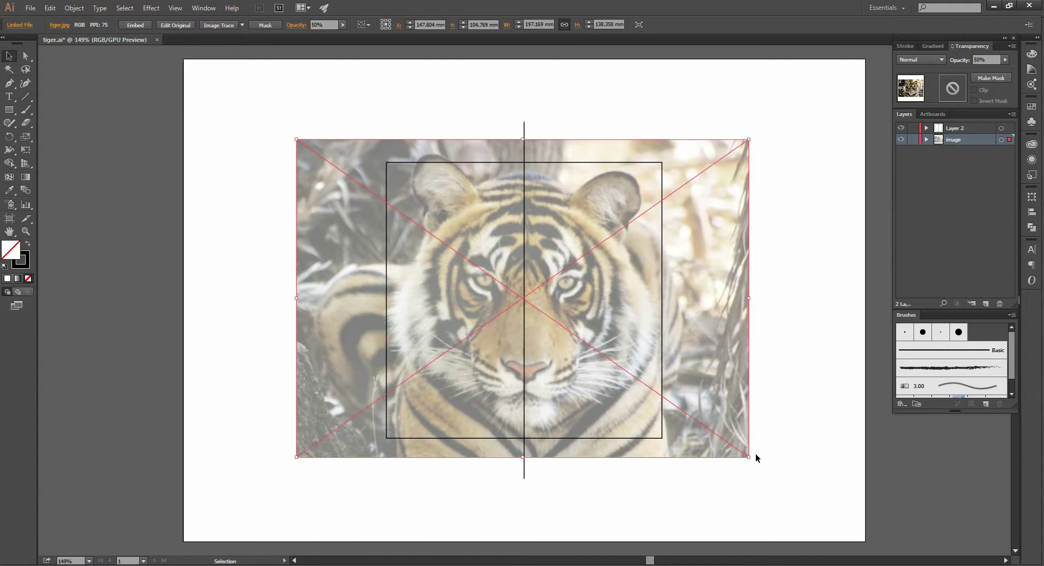
{"action": "key", "text": "Up"}
{"action": "key", "text": "Up"}
{"action": "key", "text": "Up"}
{"action": "key", "text": "Left"}
{"action": "key", "text": "Left"}
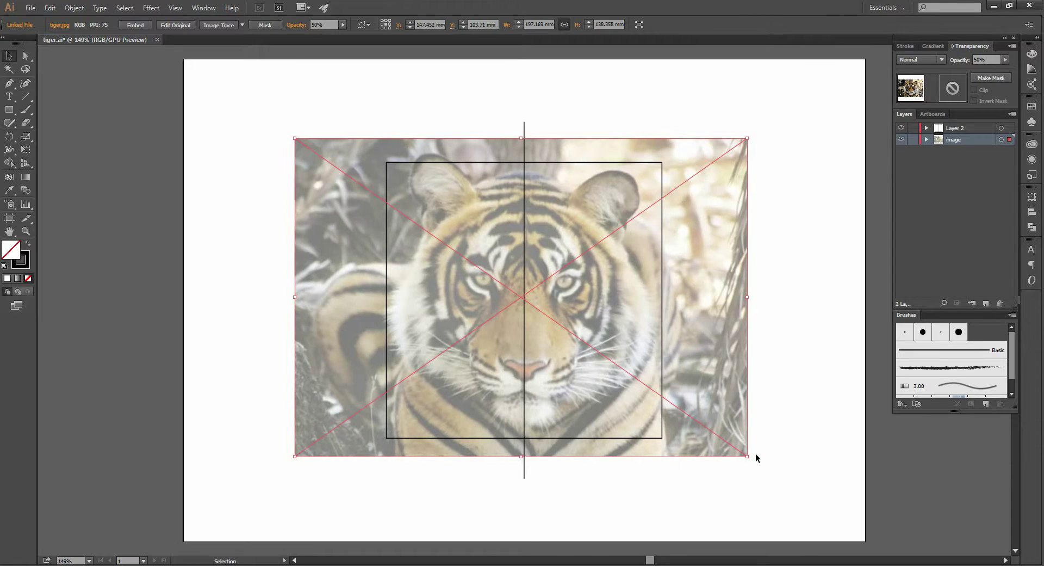
{"action": "key", "text": "Up"}
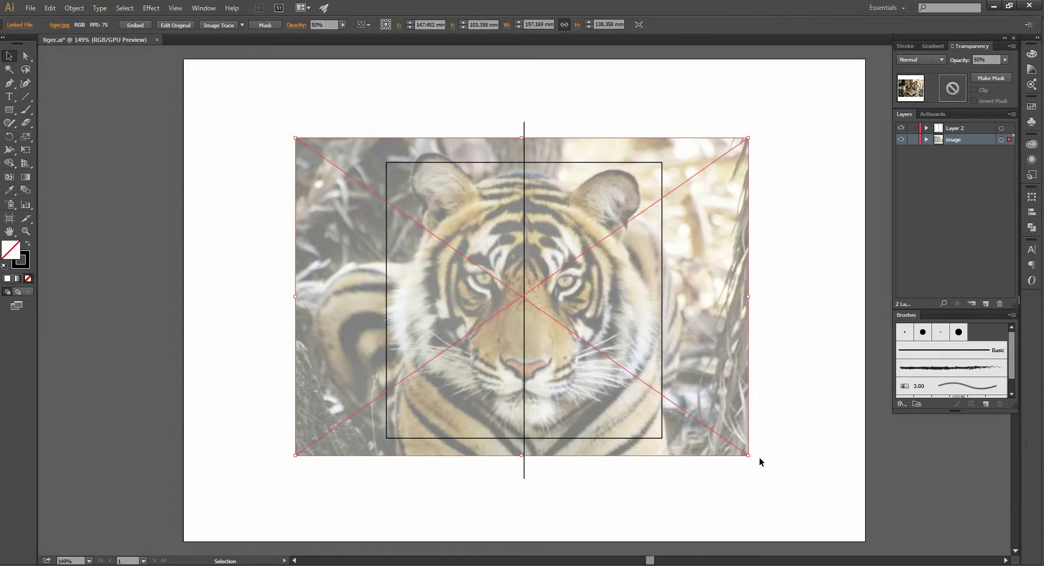
Rename Layer 2 to 'guide'
{"action": "left_click", "coordinate": [808, 409]}
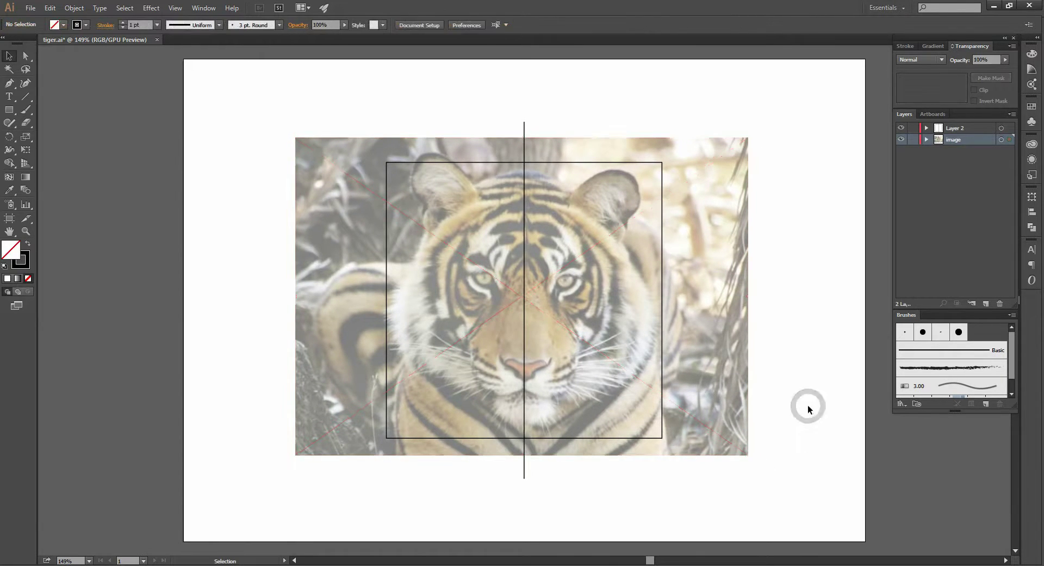
{"action": "mouse_move", "coordinate": [811, 373]}
{"action": "left_mouse_down"}
{"action": "mouse_move", "coordinate": [596, 259]}
{"action": "mouse_move", "coordinate": [616, 252]}
{"action": "left_mouse_up"}
{"action": "key", "text": "ctrl+minus"}
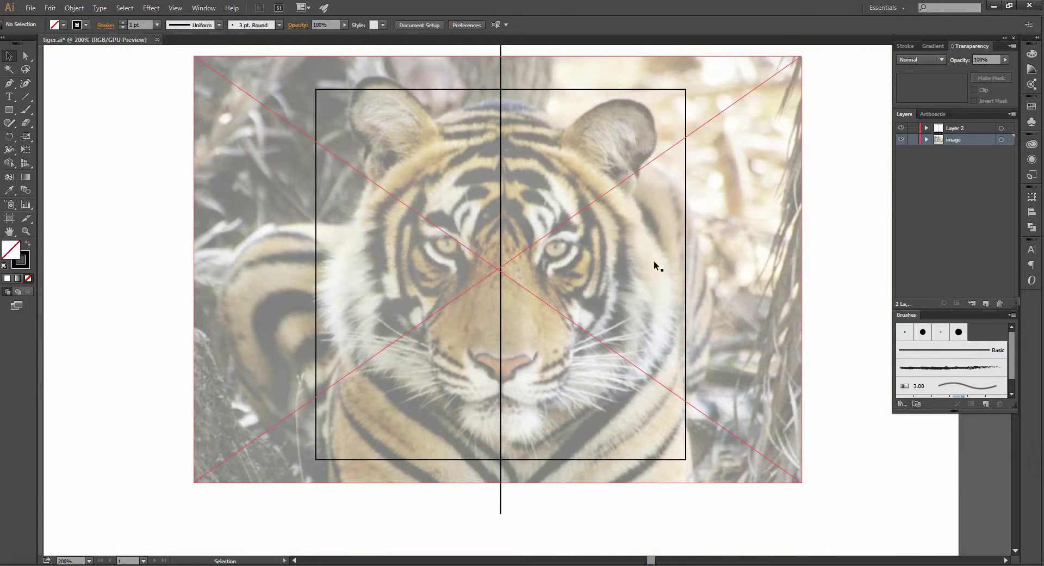
{"action": "left_click_drag", "start_coordinate": [764, 289], "coordinate": [732, 265]}
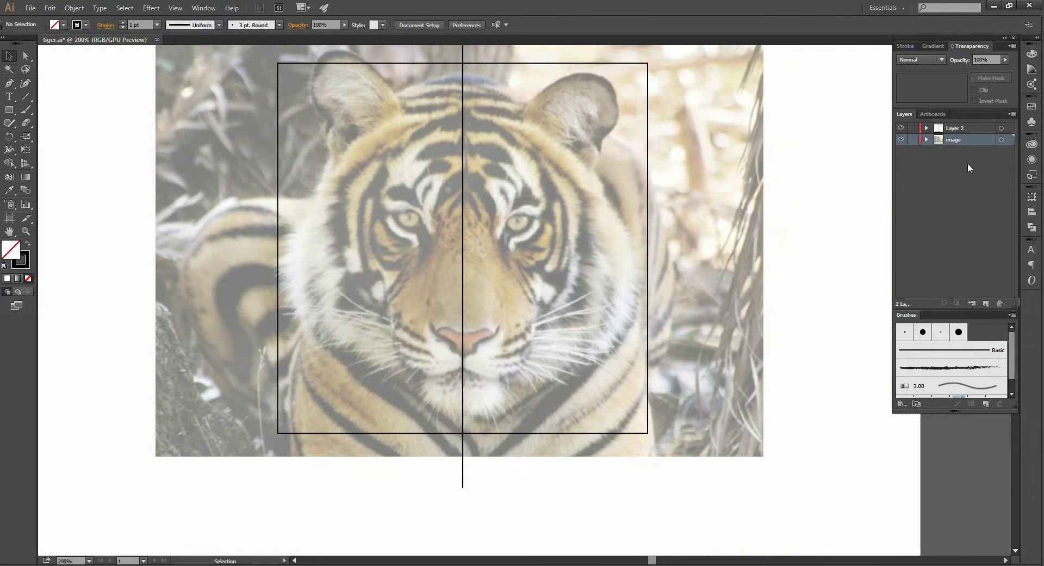
{"action": "left_click", "coordinate": [954, 126]}
{"action": "double_click", "coordinate": [954, 127]}
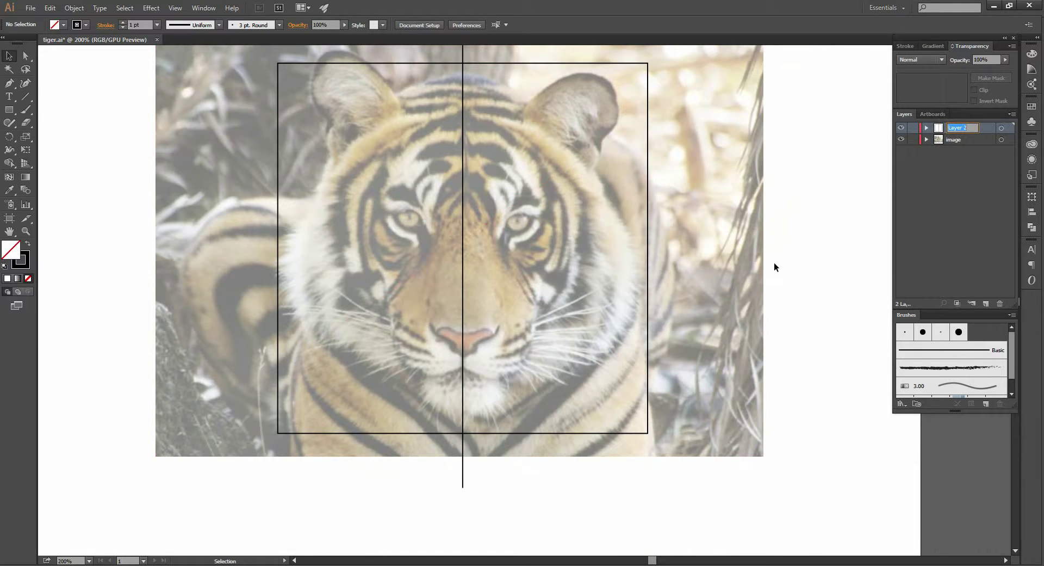
{"action": "type", "text": "gui"}
{"action": "type", "text": "de"}
{"action": "key", "text": "Return"}
Lock the image layer so the tiger photo can't move
{"action": "left_click", "coordinate": [703, 262]}
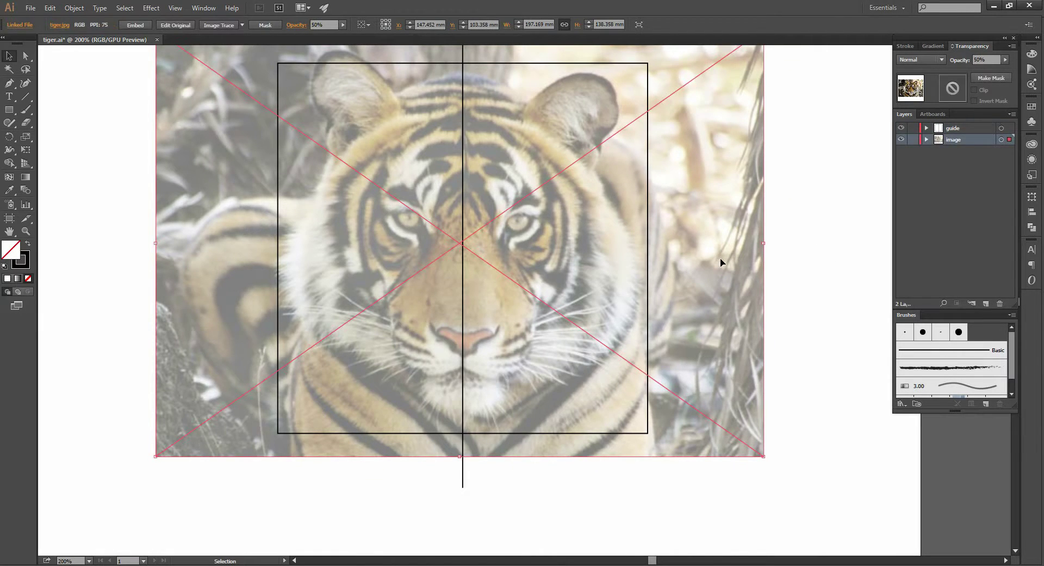
{"action": "left_click", "coordinate": [913, 140]}
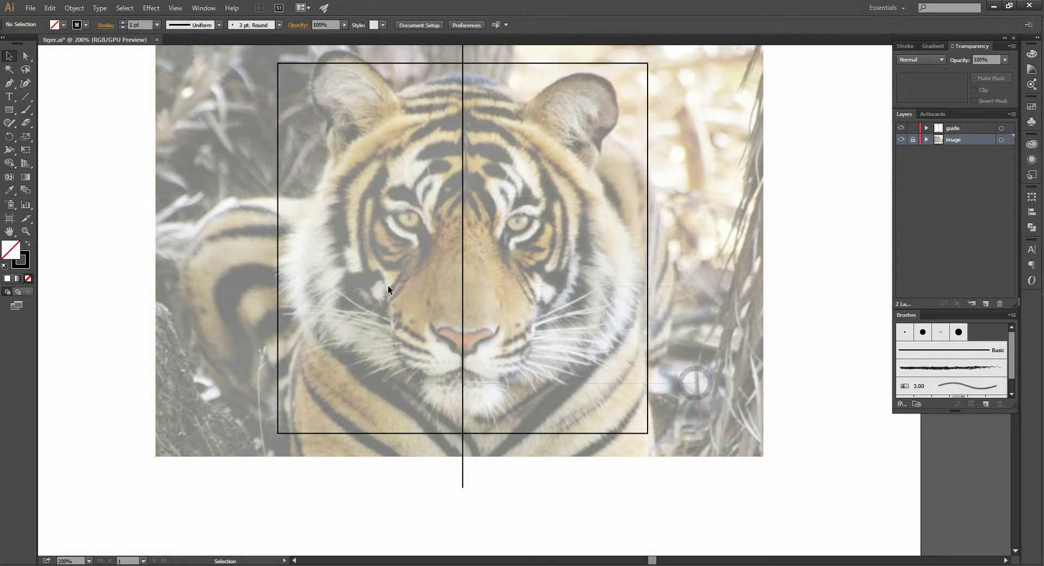
{"action": "key", "text": "ctrl+a"}
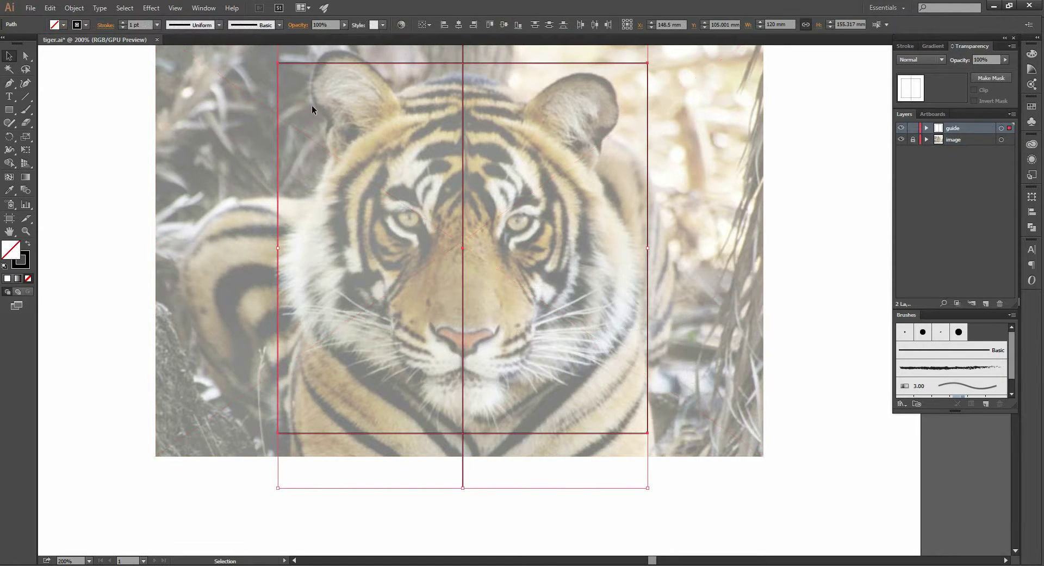
{"action": "left_click", "coordinate": [155, 143]}
Draw a circle over the tiger's muzzle, touching the nose on the centre line
{"action": "left_click", "coordinate": [10, 110]}
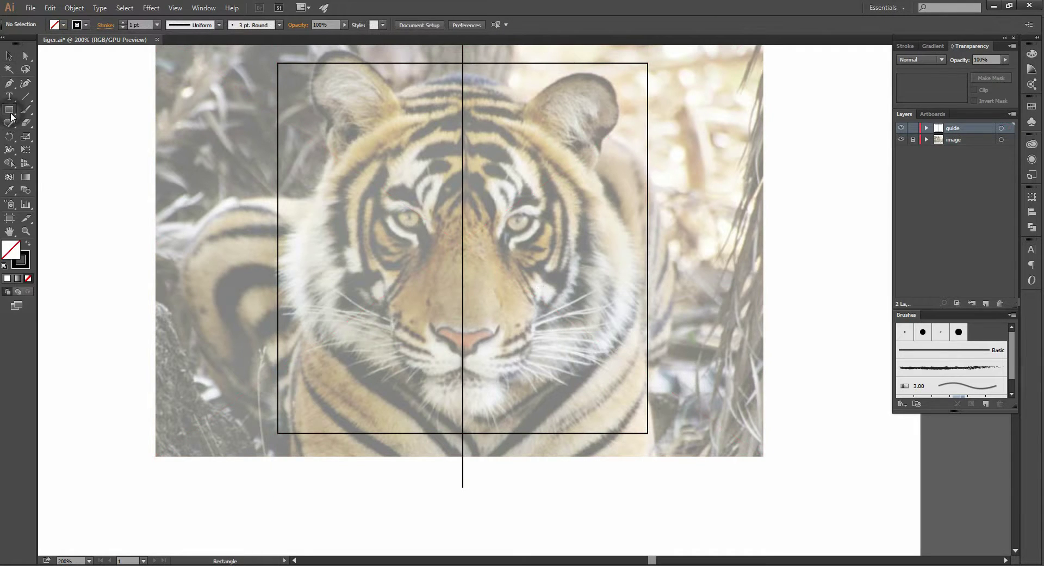
{"action": "left_click", "coordinate": [46, 135]}
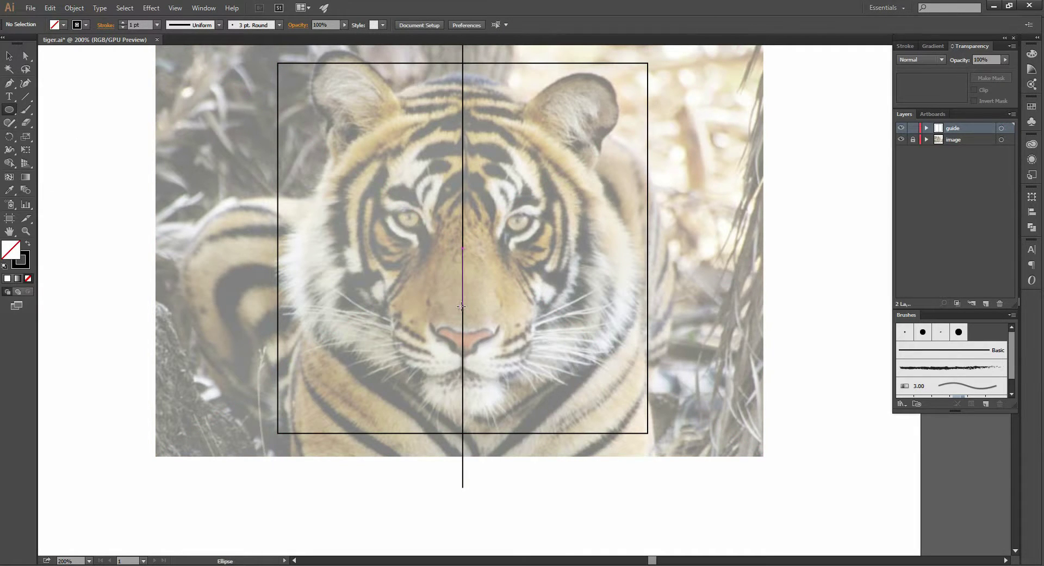
{"action": "left_click_drag", "start_coordinate": [451, 303], "coordinate": [551, 393]}
{"action": "left_click_drag", "start_coordinate": [552, 392], "coordinate": [542, 346]}
{"action": "key", "text": "v"}
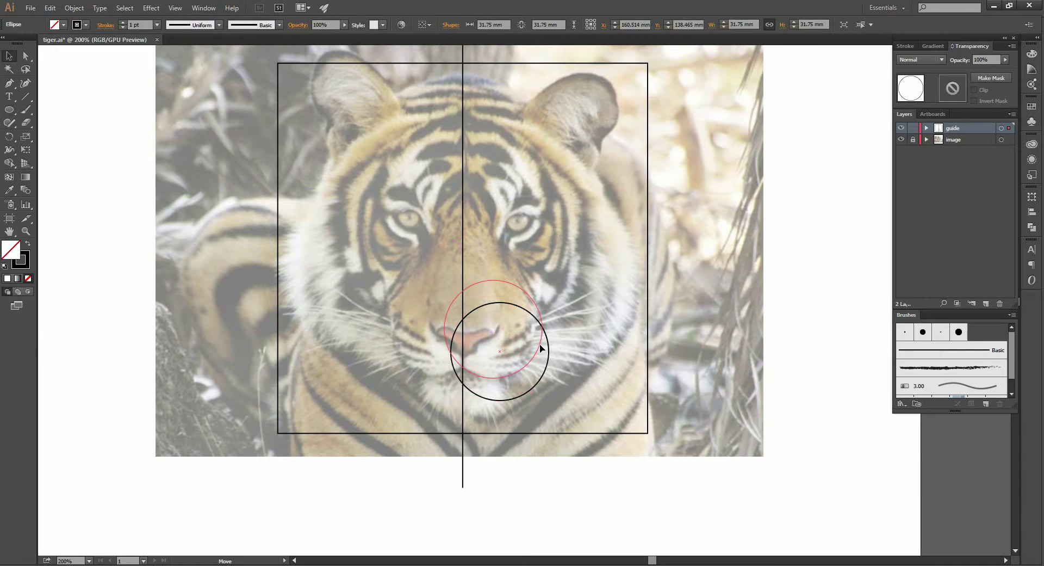
{"action": "left_click_drag", "start_coordinate": [541, 346], "coordinate": [539, 345]}
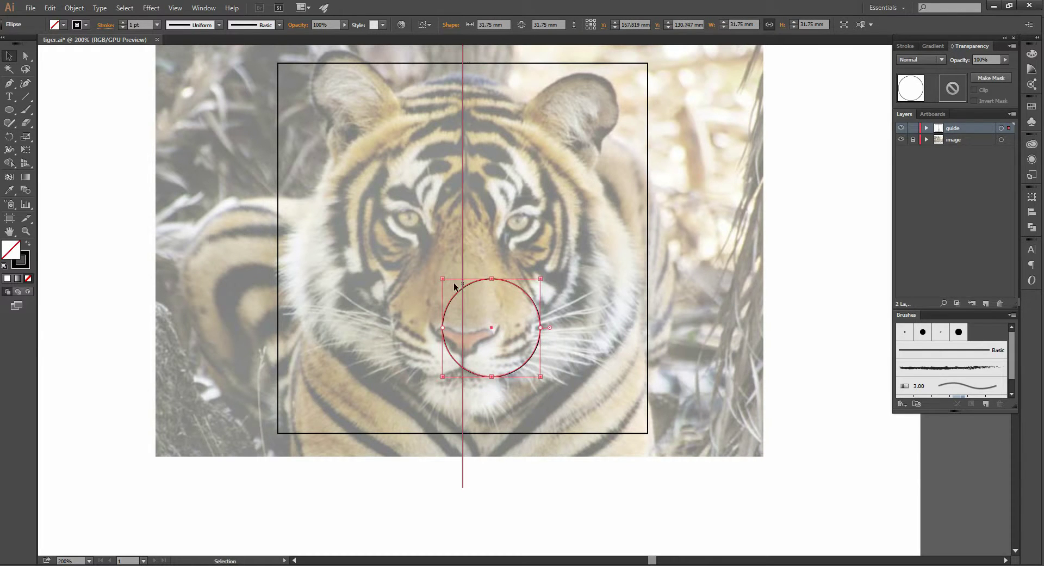
{"action": "left_click_drag", "start_coordinate": [443, 278], "coordinate": [440, 276]}
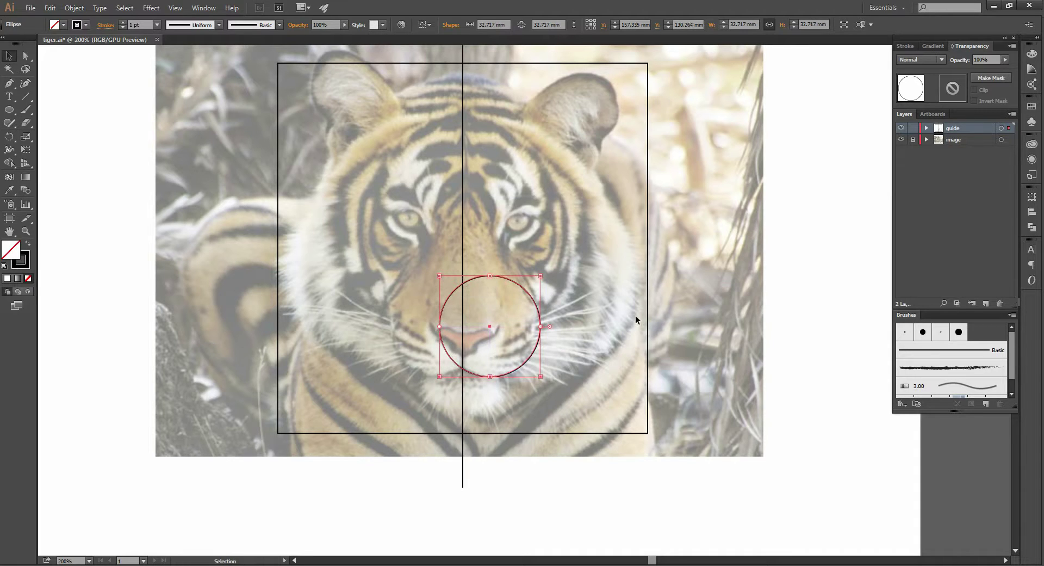
{"action": "key", "text": "Up"}
{"action": "key", "text": "Right"}
{"action": "key", "text": "Up"}
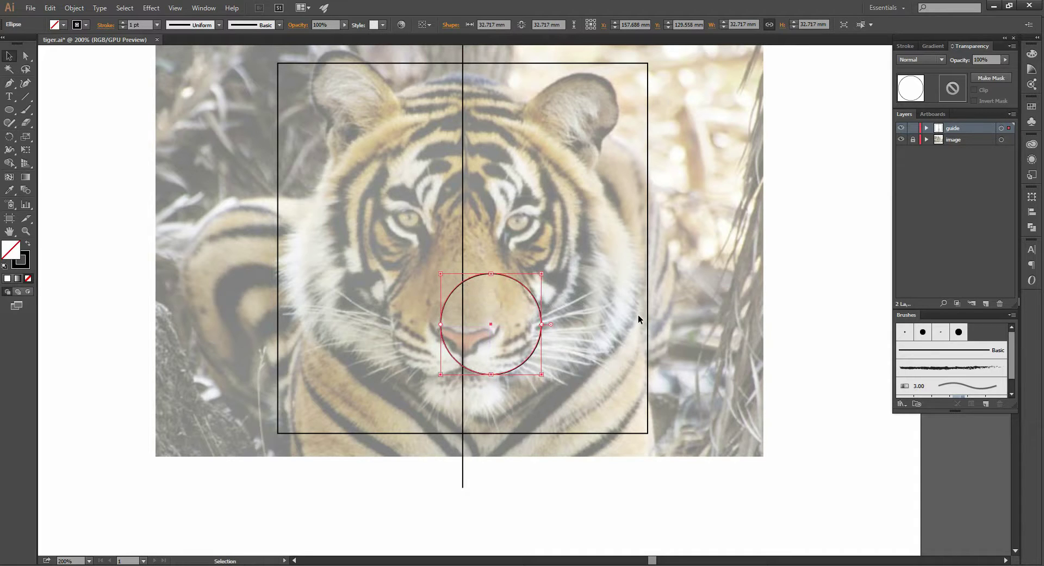
{"action": "key", "text": "Up"}
{"action": "key", "text": "Up"}
{"action": "key", "text": "Up"}
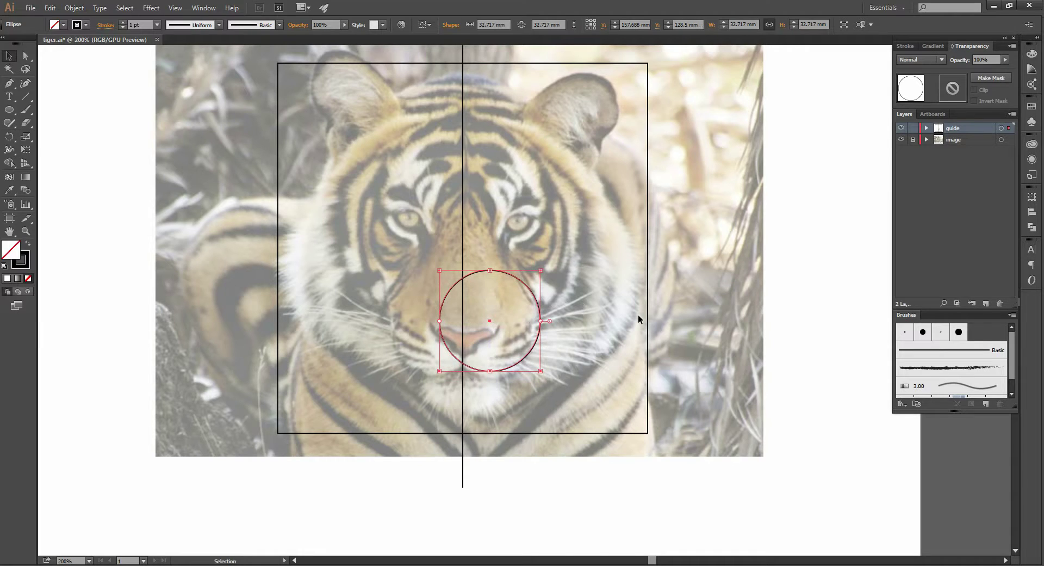
{"action": "left_click", "coordinate": [669, 328]}
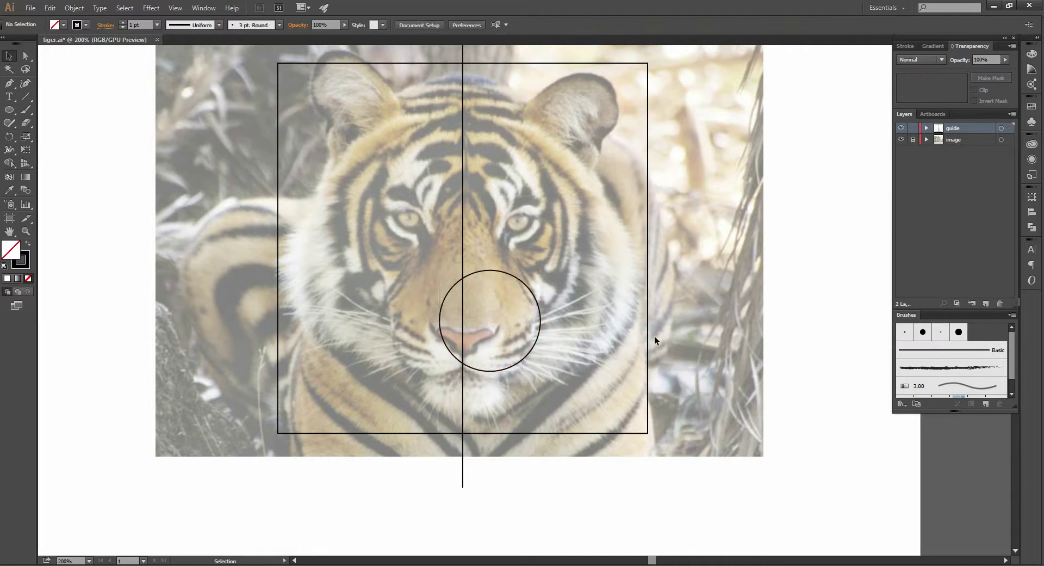
Alt-drag a duplicate of the muzzle circle to the left of the nose
{"action": "left_click", "coordinate": [540, 324]}
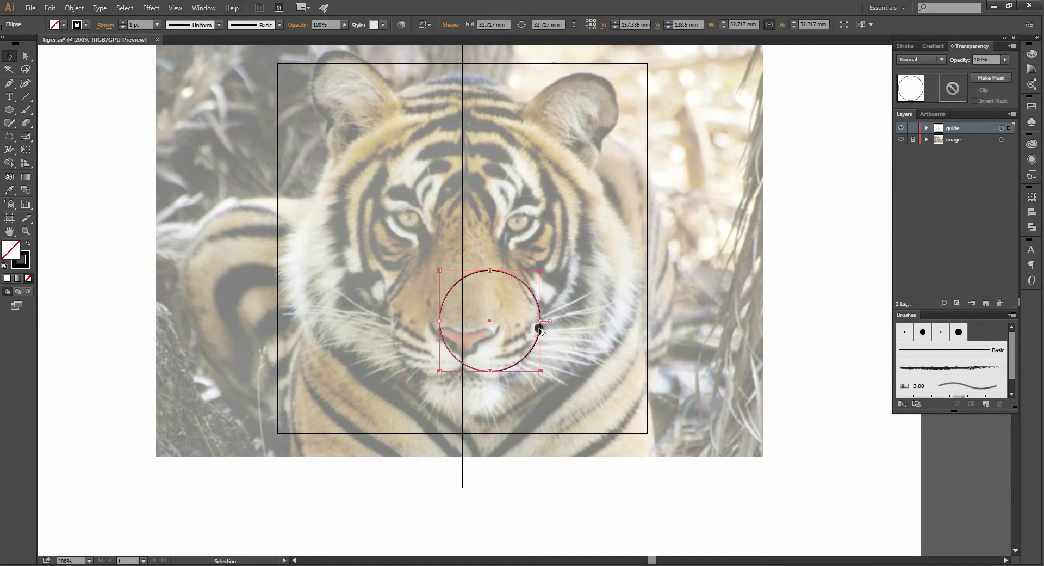
{"action": "left_click_drag", "start_coordinate": [540, 329], "coordinate": [489, 332]}
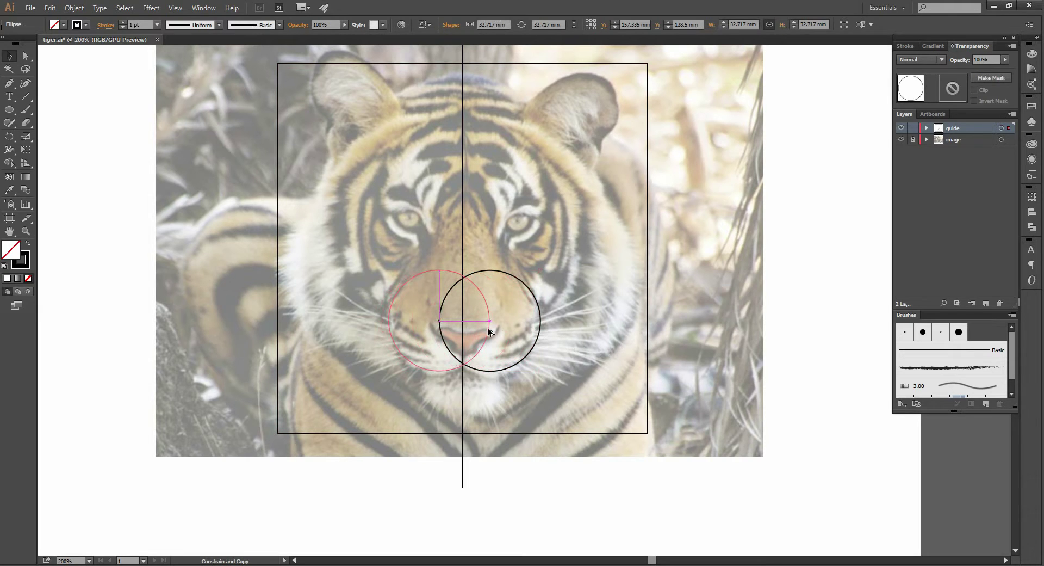
{"action": "left_click_drag", "start_coordinate": [488, 329], "coordinate": [488, 329]}
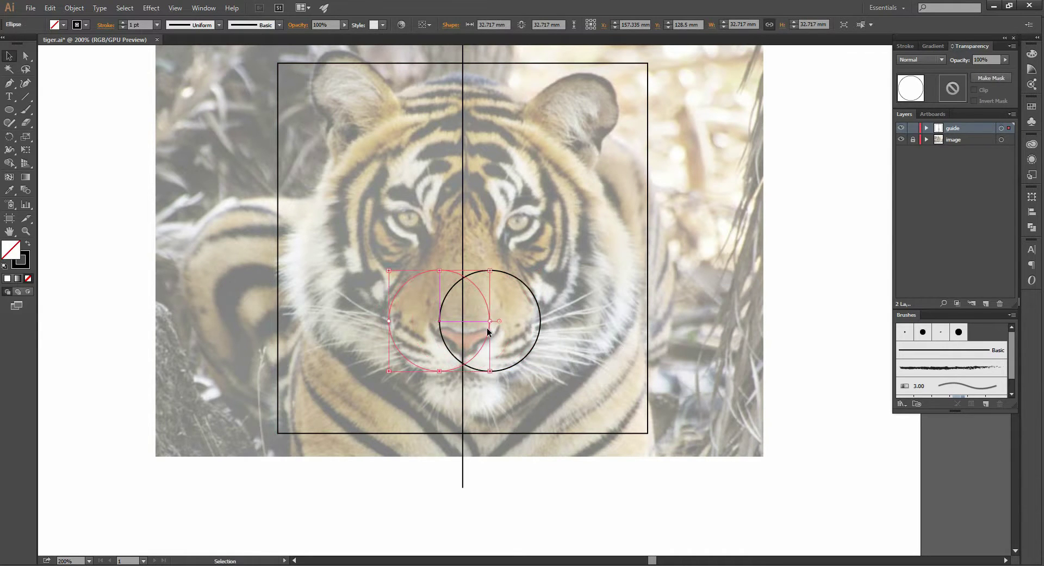
{"action": "left_click", "coordinate": [578, 340]}
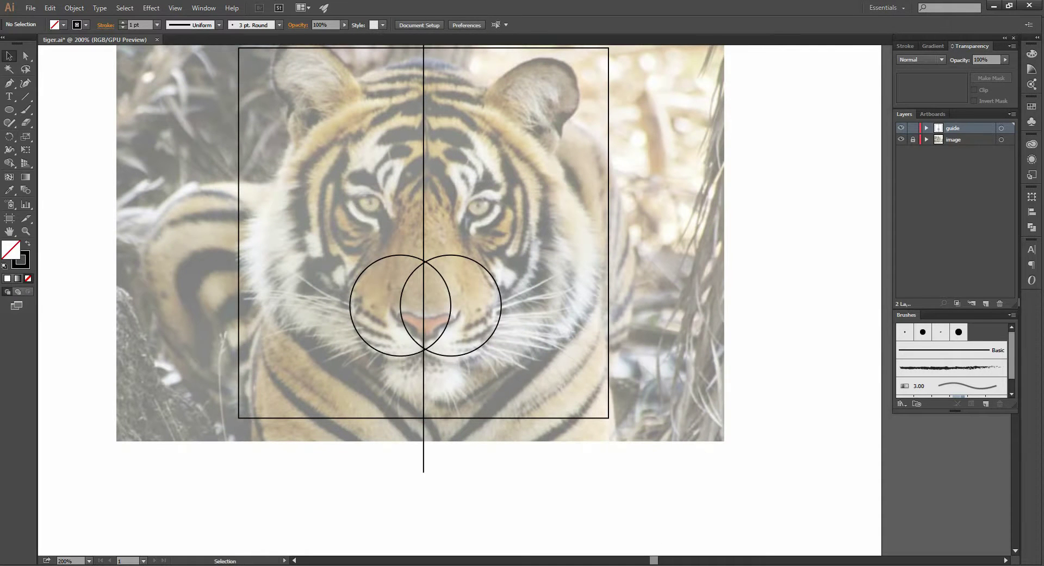
{"action": "left_click", "coordinate": [9, 110]}
Fit a flattened ellipse, about 11.4 by 10.4 mm, over the right-side eye
{"action": "mouse_move", "coordinate": [475, 201]}
{"action": "left_mouse_down"}
{"action": "mouse_move", "coordinate": [505, 232]}
{"action": "mouse_move", "coordinate": [494, 219]}
{"action": "mouse_move", "coordinate": [481, 233]}
{"action": "left_mouse_up"}
{"action": "key", "text": "v"}
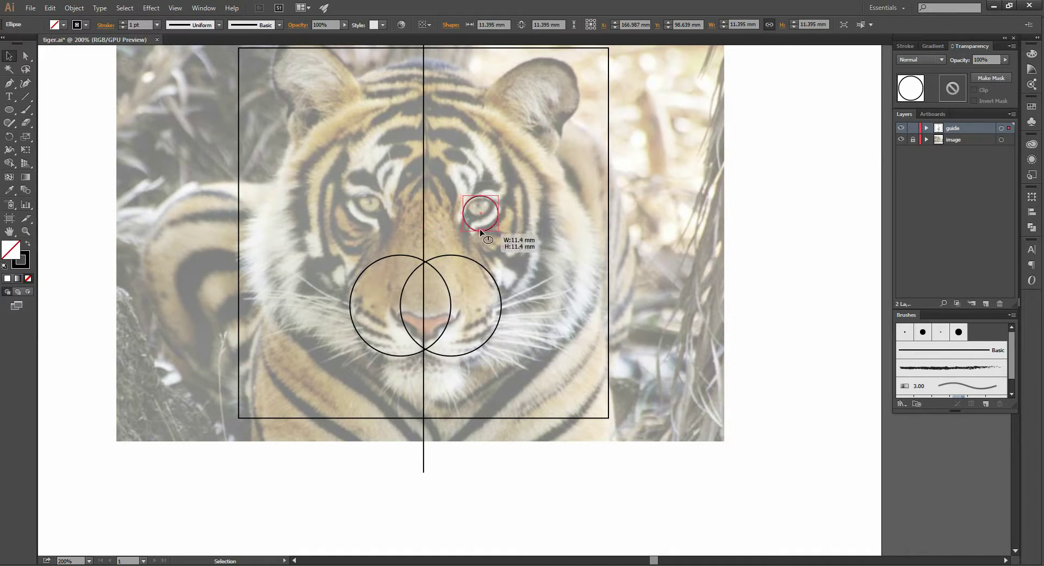
{"action": "left_click_drag", "start_coordinate": [480, 233], "coordinate": [499, 209]}
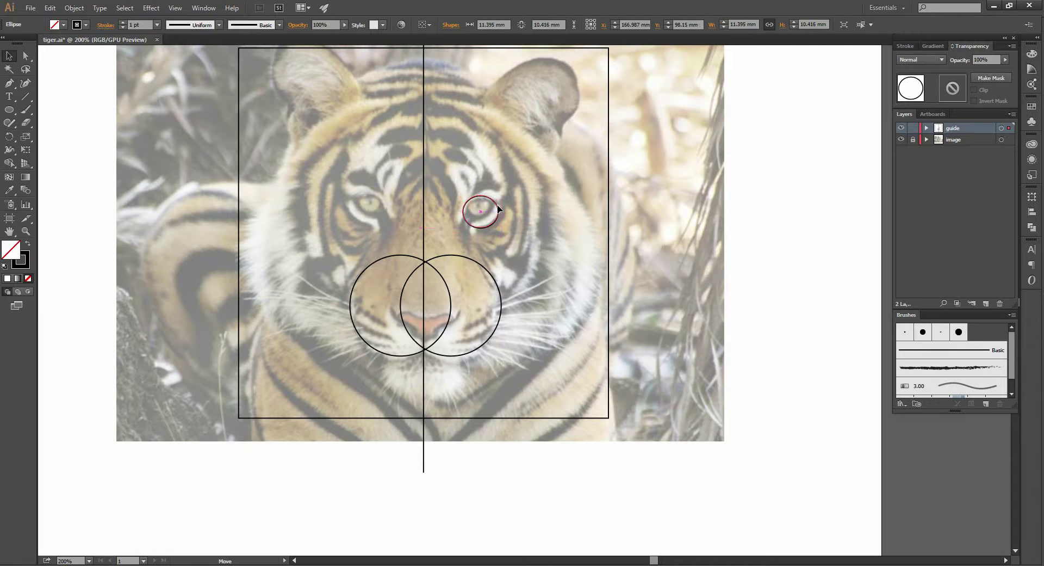
{"action": "key", "text": "Right"}
{"action": "key", "text": "Right"}
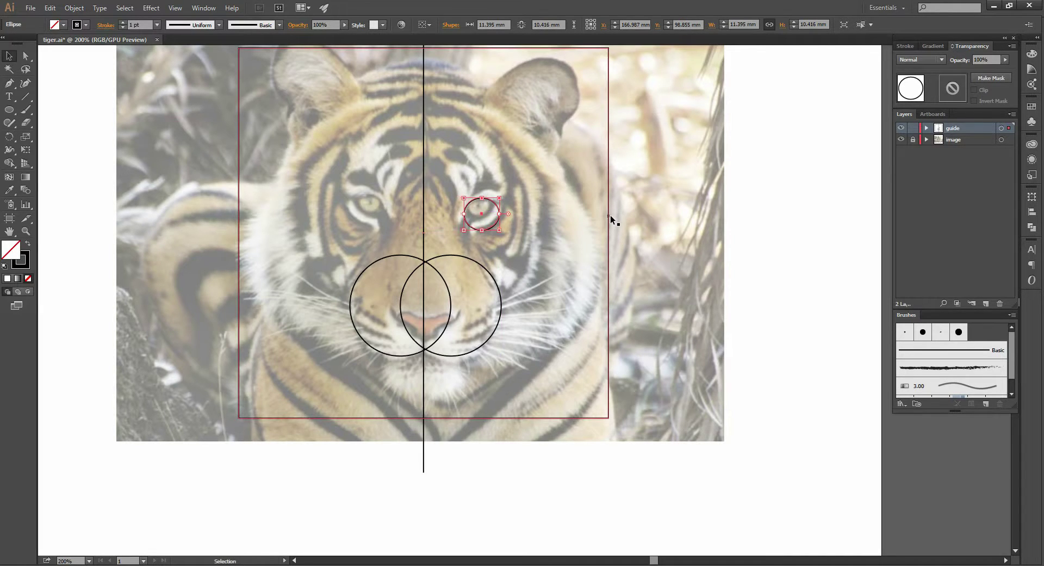
{"action": "key", "text": "Down"}
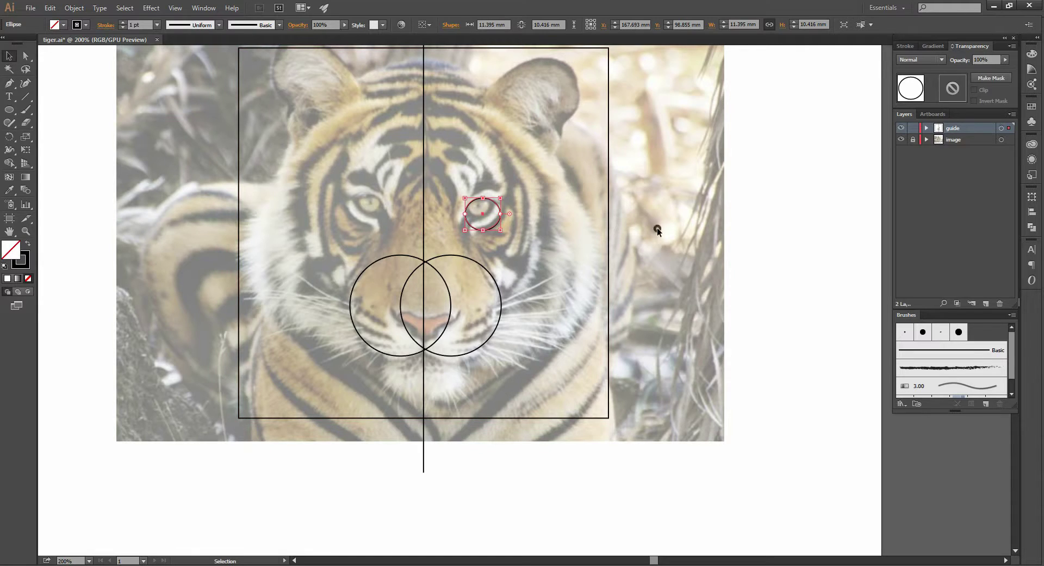
{"action": "left_click", "coordinate": [670, 235]}
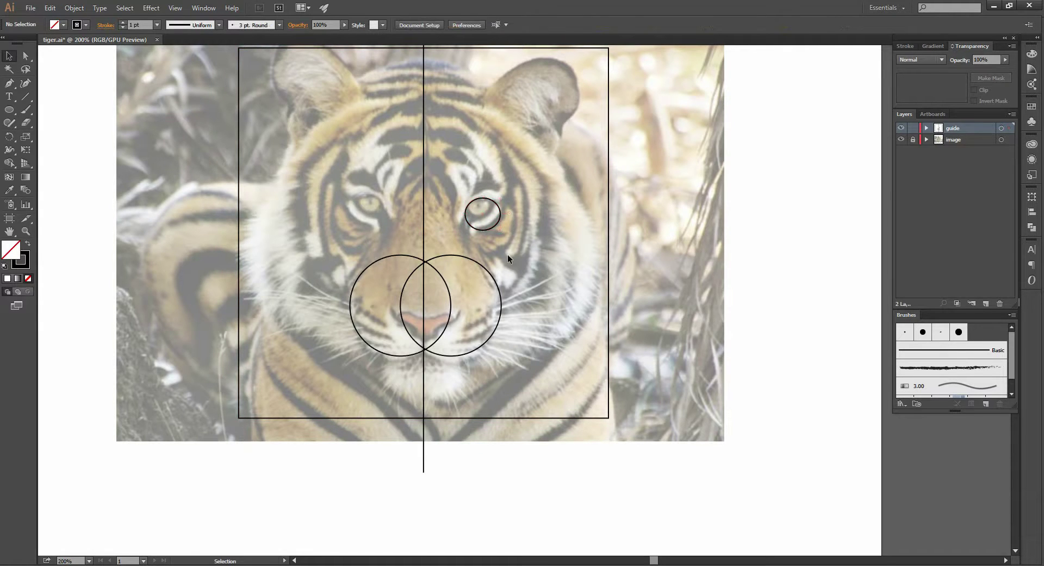
{"action": "left_click", "coordinate": [495, 228]}
{"action": "left_click_drag", "start_coordinate": [484, 227], "coordinate": [486, 228]}
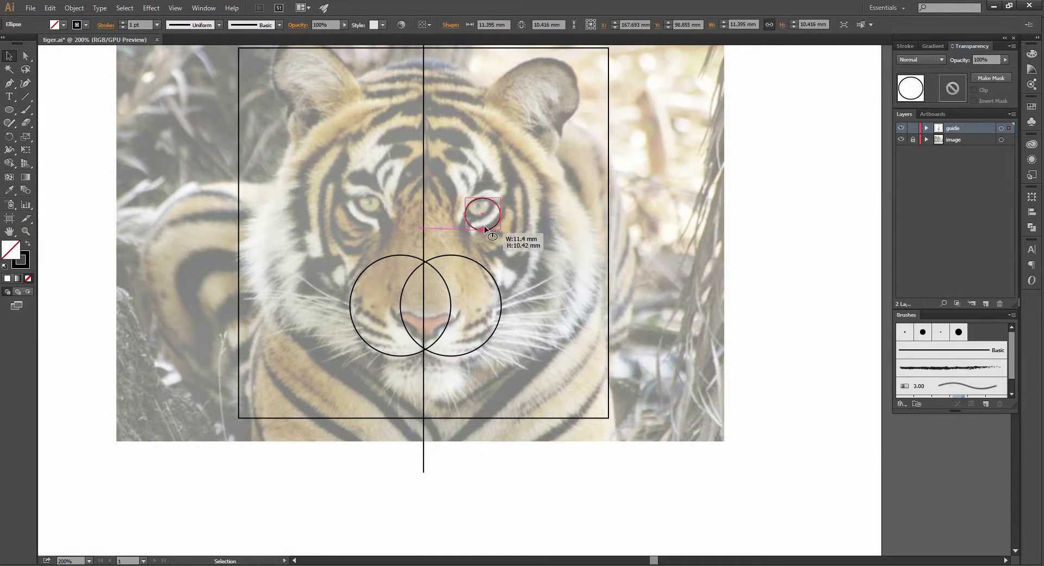
{"action": "left_click", "coordinate": [537, 227]}
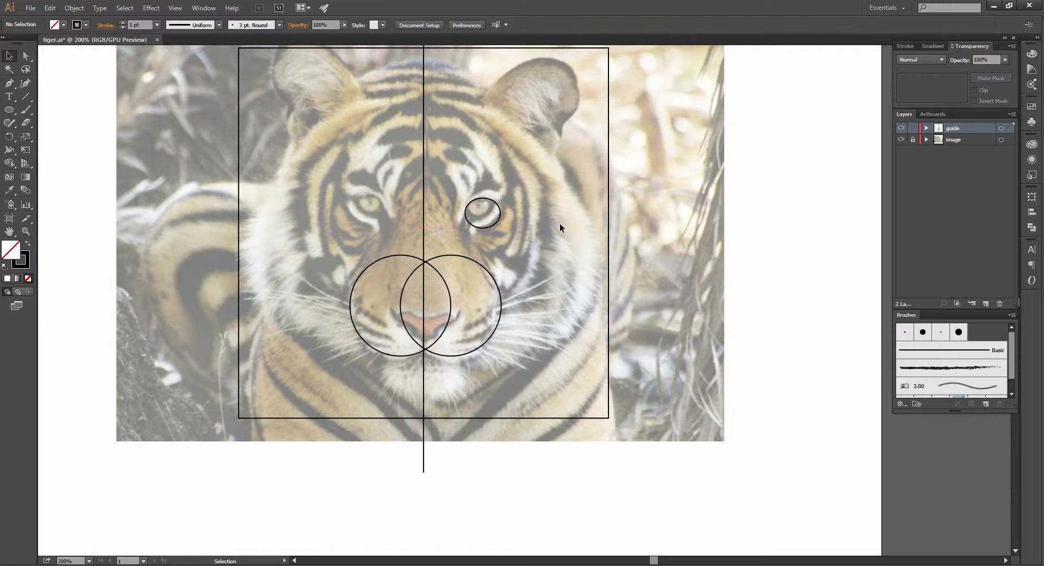
{"action": "left_click_drag", "start_coordinate": [559, 223], "coordinate": [494, 205]}
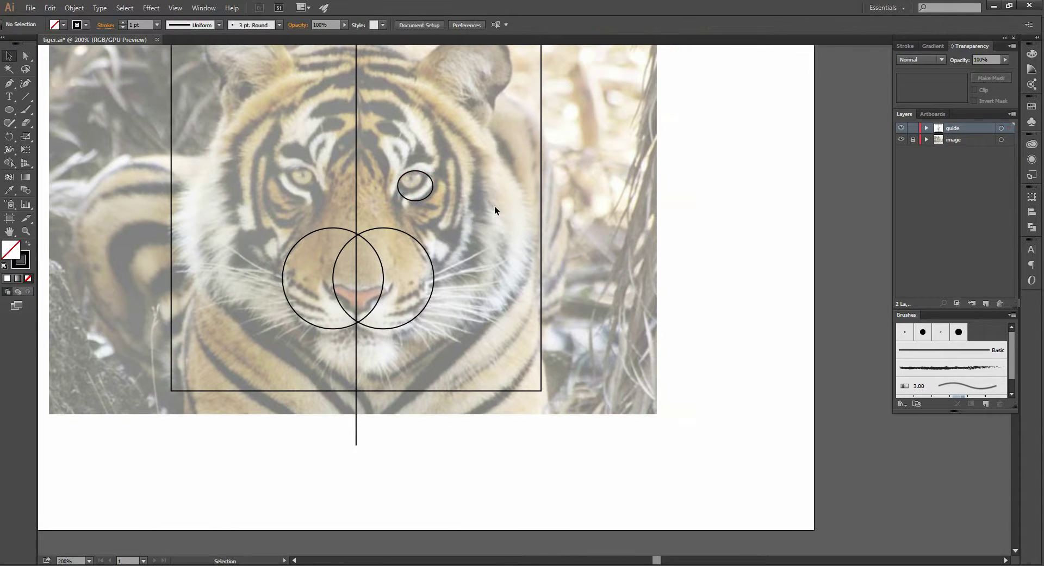
Start a Pen curve from the right muzzle circle toward the eye, then undo it
{"action": "key", "text": "shift+c"}
{"action": "scroll", "coordinate": [406, 223], "scroll_direction": "up", "scroll_amount": 2}
{"action": "left_click_drag", "start_coordinate": [457, 282], "coordinate": [488, 323]}
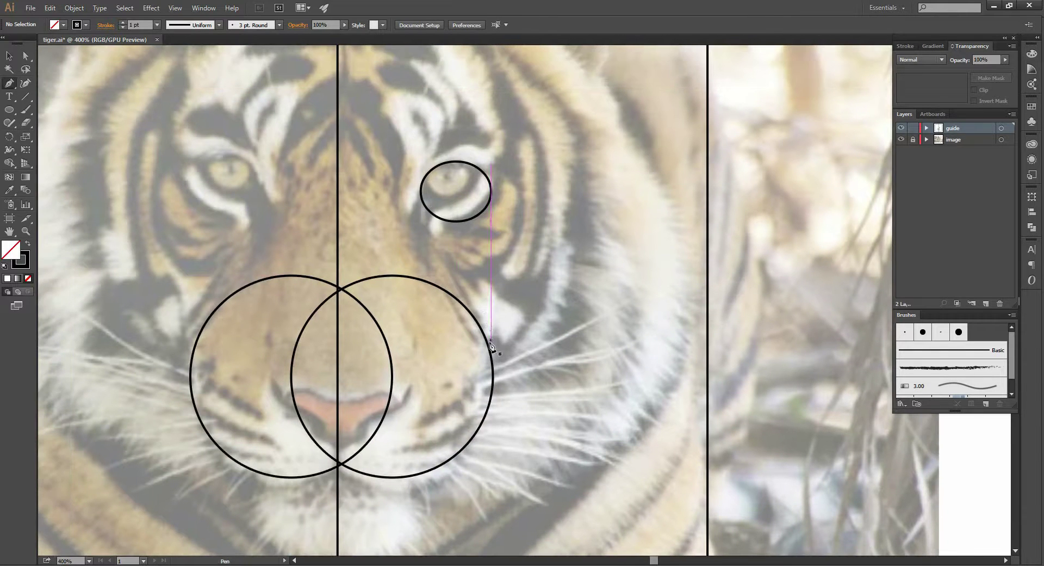
{"action": "left_click", "coordinate": [485, 340]}
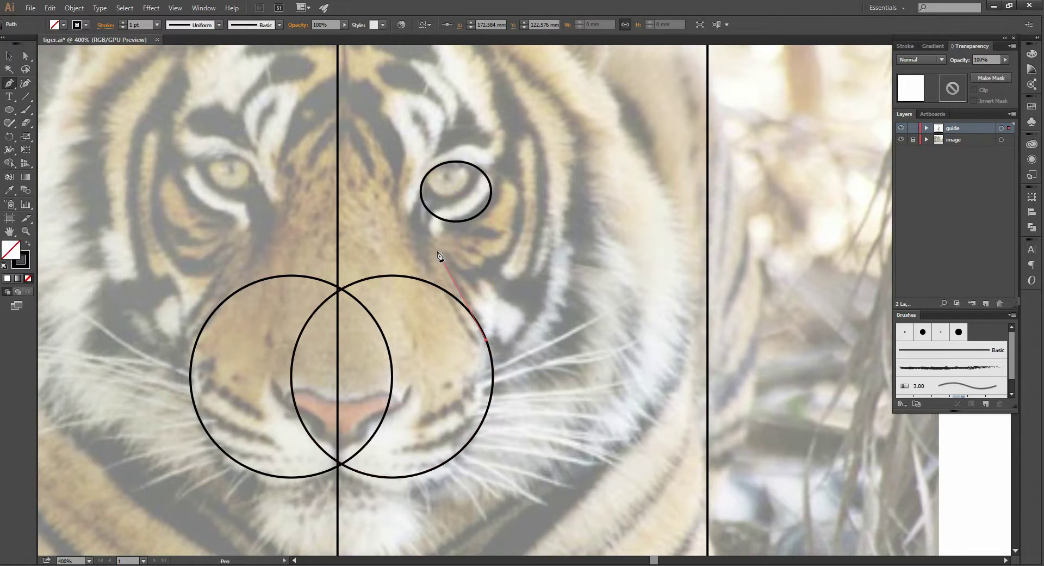
{"action": "left_click_drag", "start_coordinate": [438, 248], "coordinate": [420, 213]}
{"action": "key", "text": "ctrl+z"}
{"action": "key", "text": "ctrl+z"}
Draw a Pen curve from the right muzzle circle up the cheek and over the eye
{"action": "left_click", "coordinate": [474, 319]}
{"action": "left_click_drag", "start_coordinate": [432, 254], "coordinate": [414, 206]}
{"action": "left_click_drag", "start_coordinate": [423, 173], "coordinate": [457, 152]}
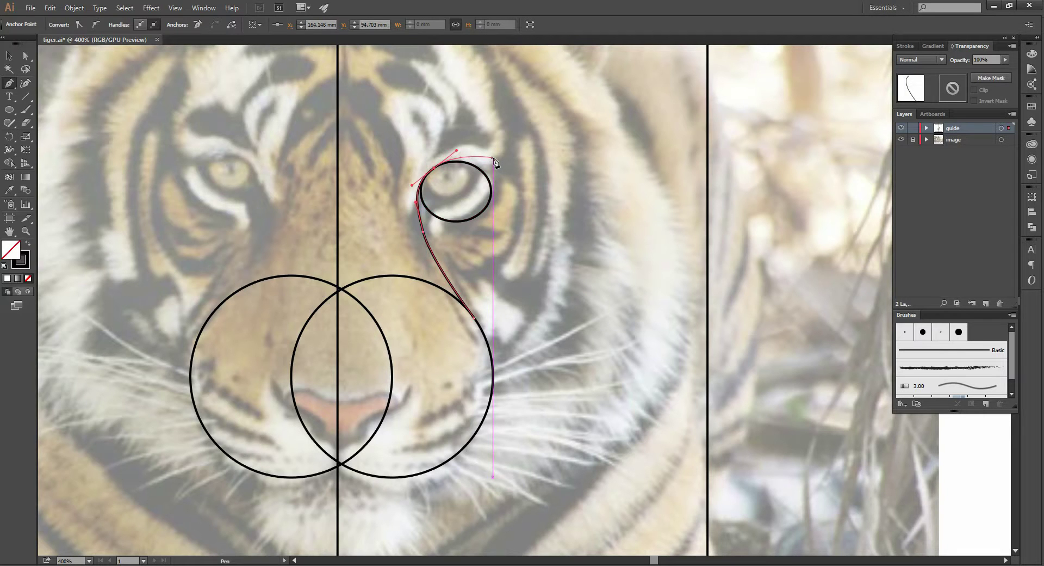
{"action": "left_click_drag", "start_coordinate": [494, 159], "coordinate": [558, 180]}
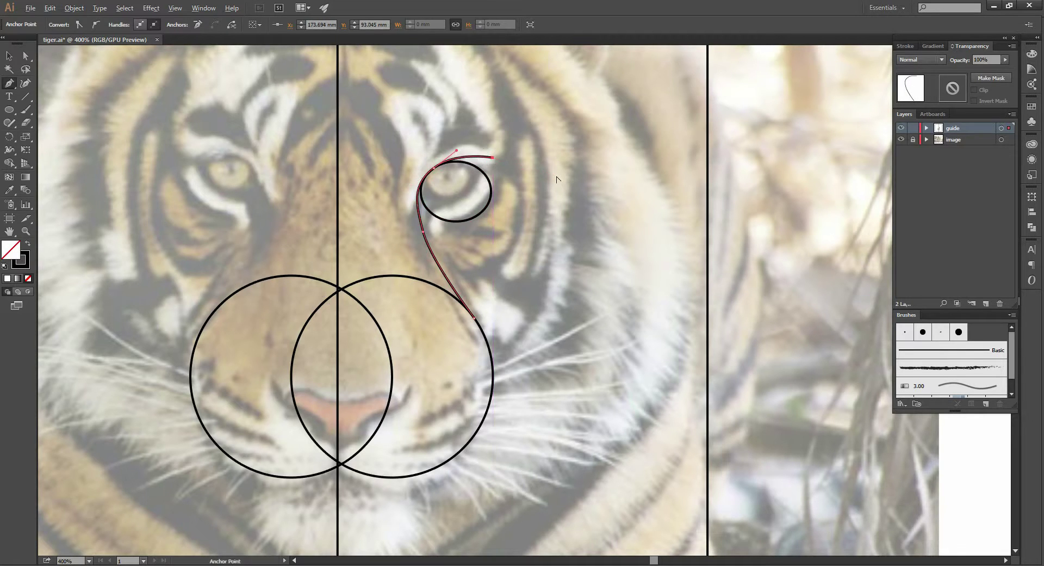
{"action": "key", "text": "ctrl+minus"}
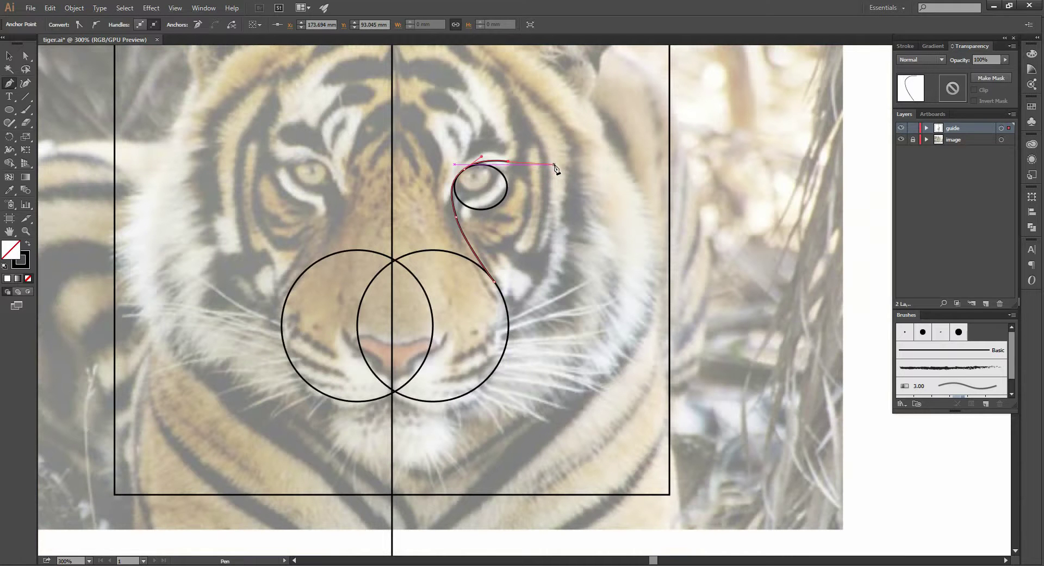
{"action": "key", "text": "v"}
Zoom out and scroll around to view the whole tiger face
{"action": "left_click_drag", "start_coordinate": [575, 162], "coordinate": [543, 250]}
{"action": "key", "text": "ctrl+minus"}
{"action": "scroll", "coordinate": [553, 252], "scroll_direction": "down", "scroll_amount": 3}
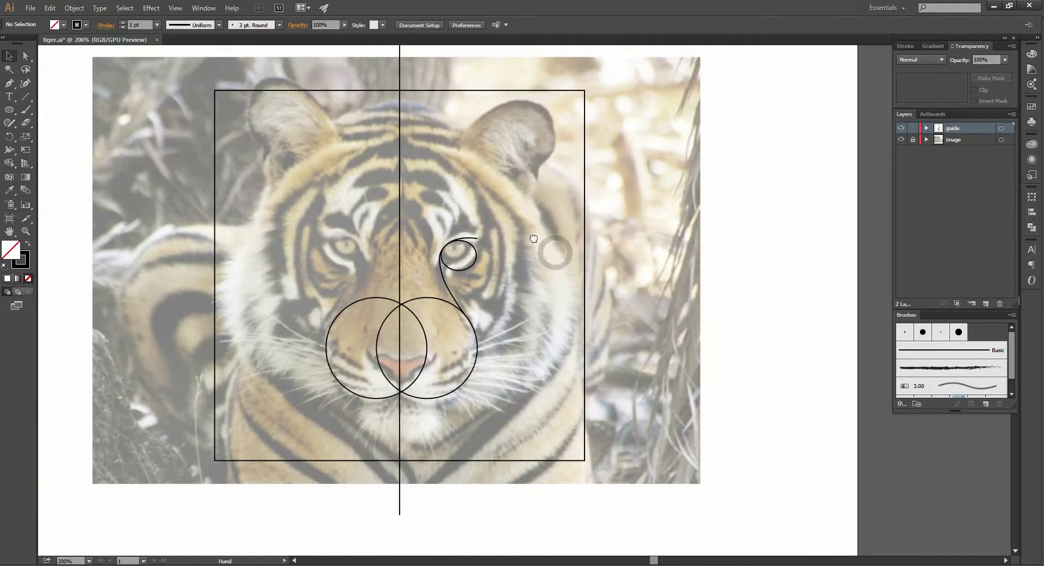
{"action": "scroll", "coordinate": [490, 239], "scroll_direction": "right", "scroll_amount": 3}
{"action": "scroll", "coordinate": [432, 232], "scroll_direction": "up", "scroll_amount": 1}
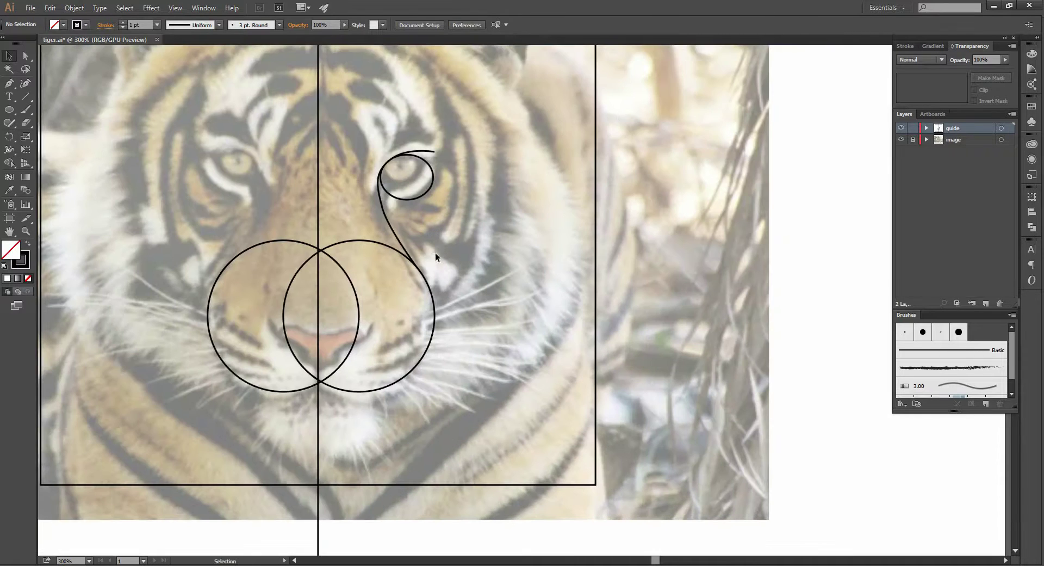
{"action": "scroll", "coordinate": [435, 252], "scroll_direction": "down", "scroll_amount": 1}
{"action": "scroll", "coordinate": [435, 253], "scroll_direction": "left", "scroll_amount": 1}
Draw a small chin ellipse centred on the vertical line below the muzzle circles
{"action": "key", "text": "l"}
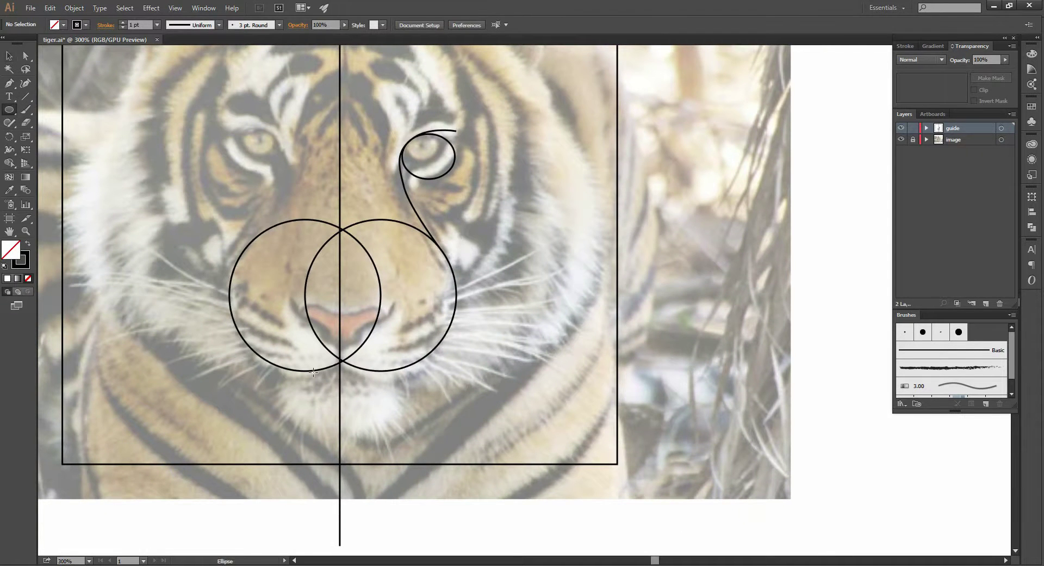
{"action": "left_click_drag", "start_coordinate": [297, 354], "coordinate": [392, 415]}
{"action": "key", "text": "v"}
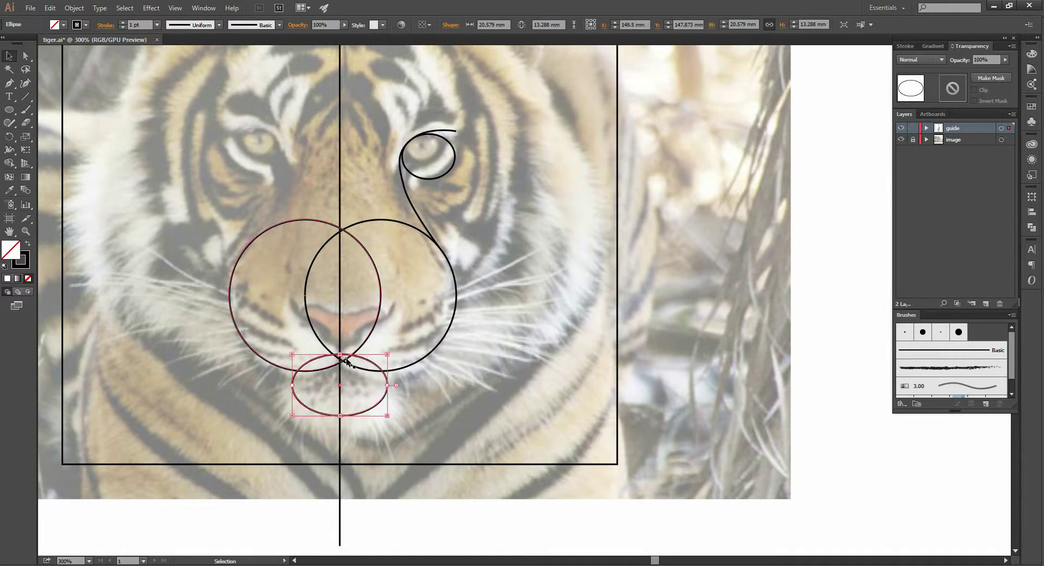
{"action": "left_click_drag", "start_coordinate": [347, 354], "coordinate": [342, 354]}
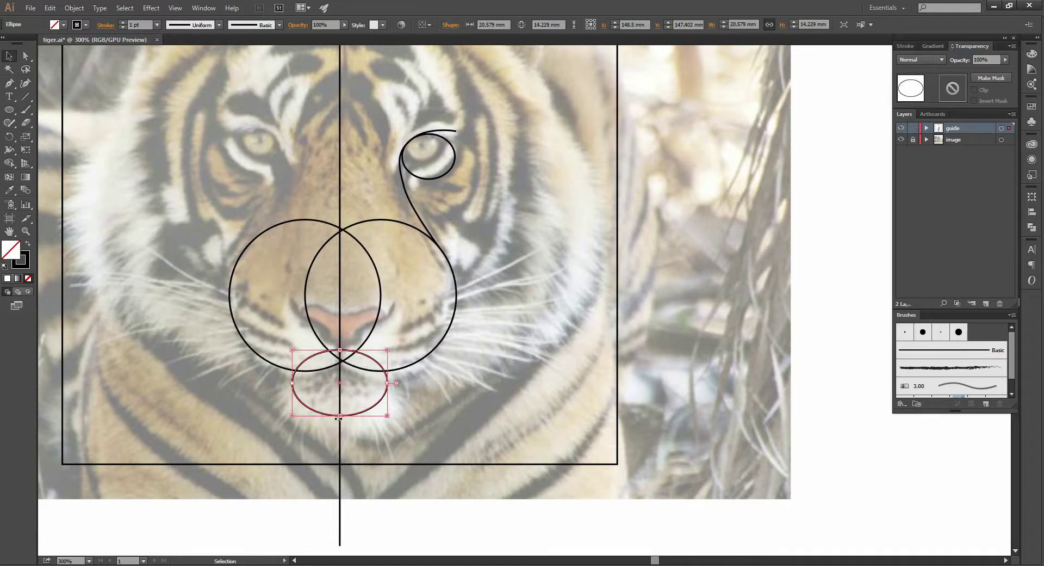
{"action": "left_click_drag", "start_coordinate": [339, 416], "coordinate": [338, 412]}
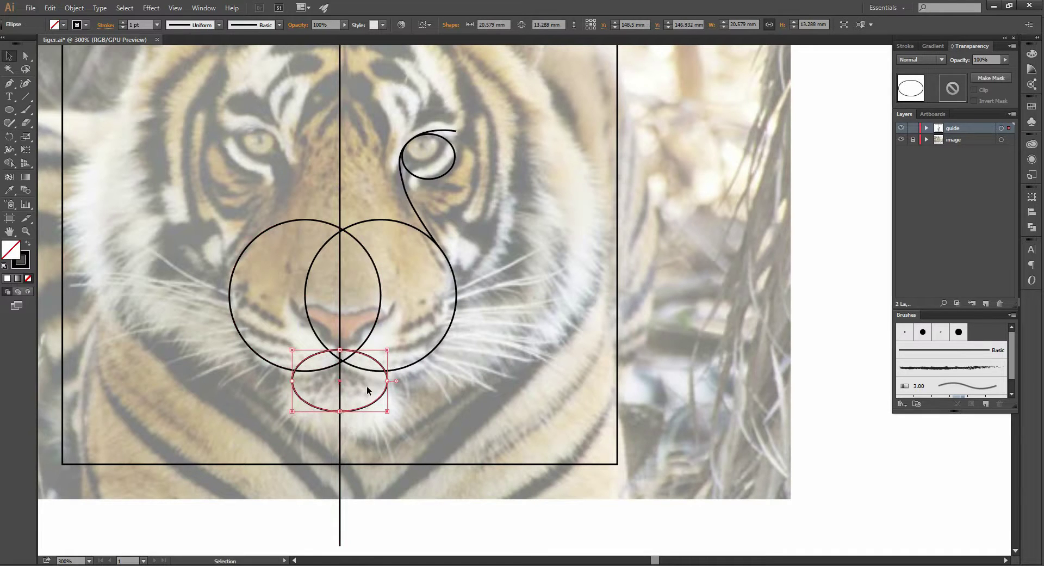
{"action": "left_click_drag", "start_coordinate": [387, 380], "coordinate": [391, 382]}
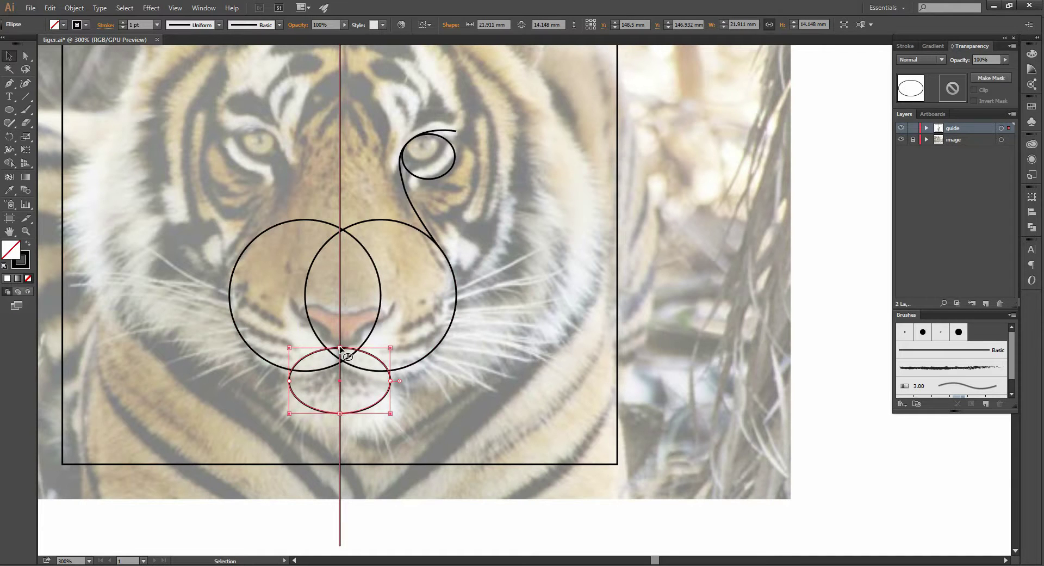
{"action": "left_click_drag", "start_coordinate": [340, 348], "coordinate": [342, 351]}
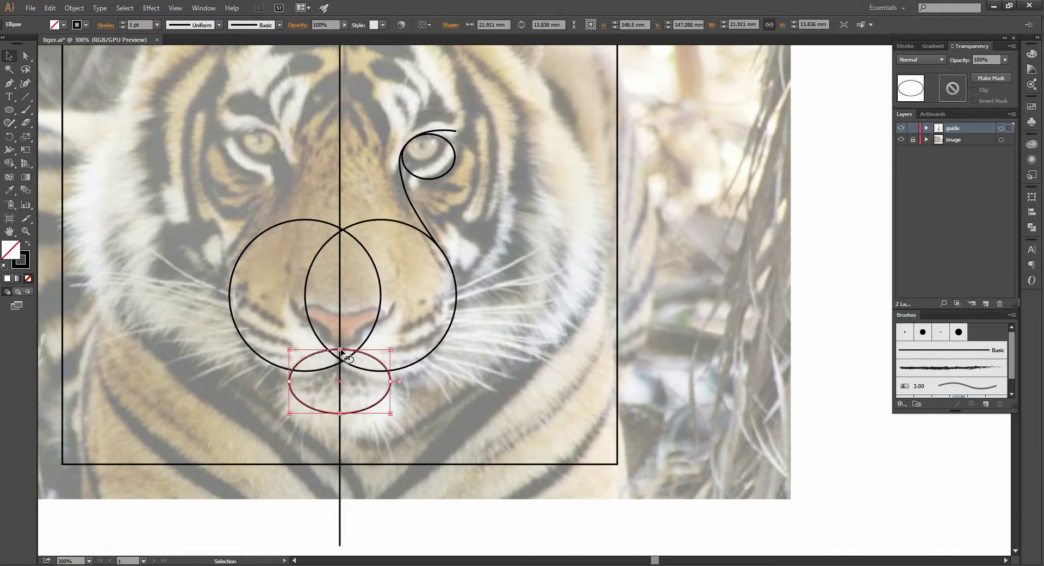
{"action": "left_click", "coordinate": [501, 390]}
Stretch the nose ellipse taller to about 23.8 by 17.3 mm
{"action": "mouse_move", "coordinate": [496, 390]}
{"action": "left_mouse_down"}
{"action": "mouse_move", "coordinate": [435, 368]}
{"action": "mouse_move", "coordinate": [439, 358]}
{"action": "mouse_move", "coordinate": [371, 295]}
{"action": "mouse_move", "coordinate": [392, 277]}
{"action": "mouse_move", "coordinate": [386, 267]}
{"action": "left_mouse_up"}
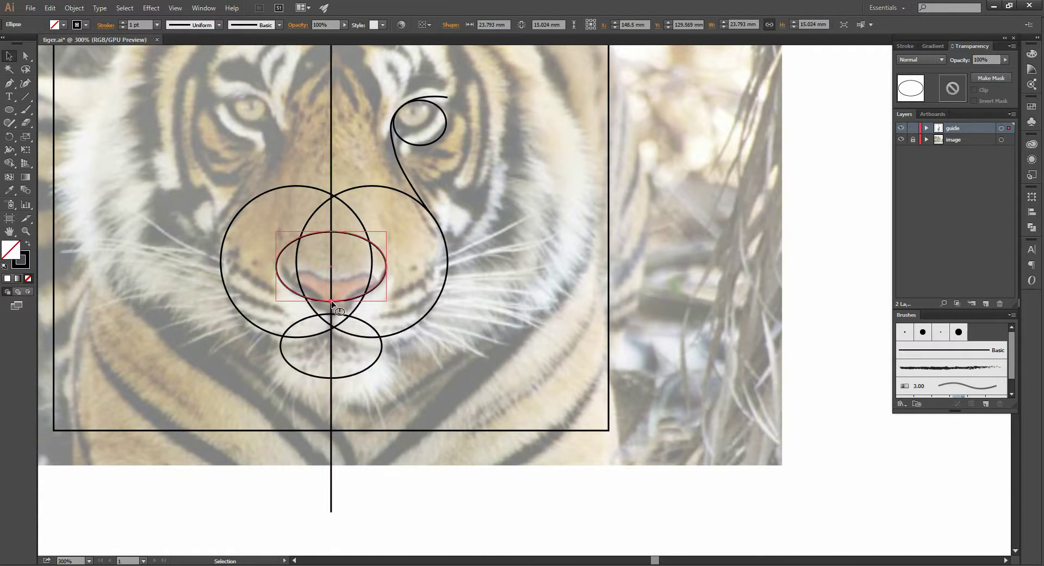
{"action": "left_click_drag", "start_coordinate": [331, 232], "coordinate": [336, 223]}
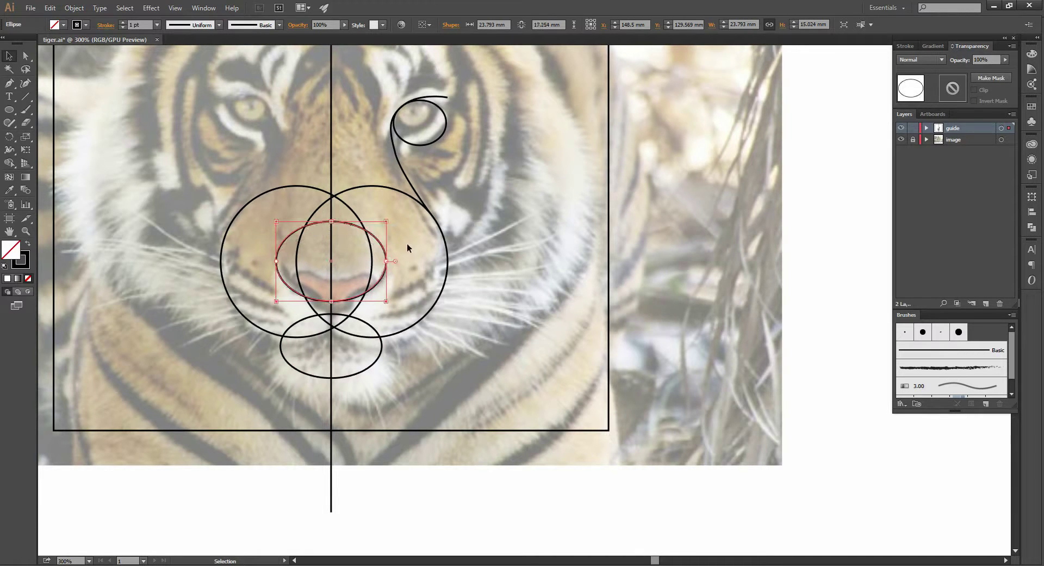
{"action": "left_click", "coordinate": [419, 273]}
{"action": "left_click_drag", "start_coordinate": [427, 271], "coordinate": [413, 330]}
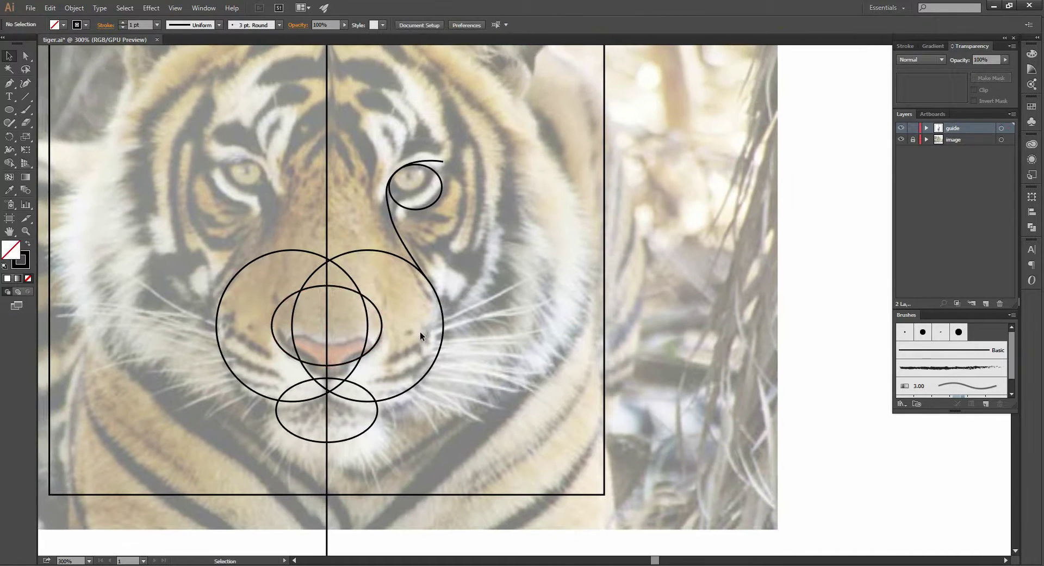
Draw a large circle and move it onto the vertical centre line
{"action": "key", "text": "ctrl+minus"}
{"action": "left_click_drag", "start_coordinate": [467, 310], "coordinate": [458, 301]}
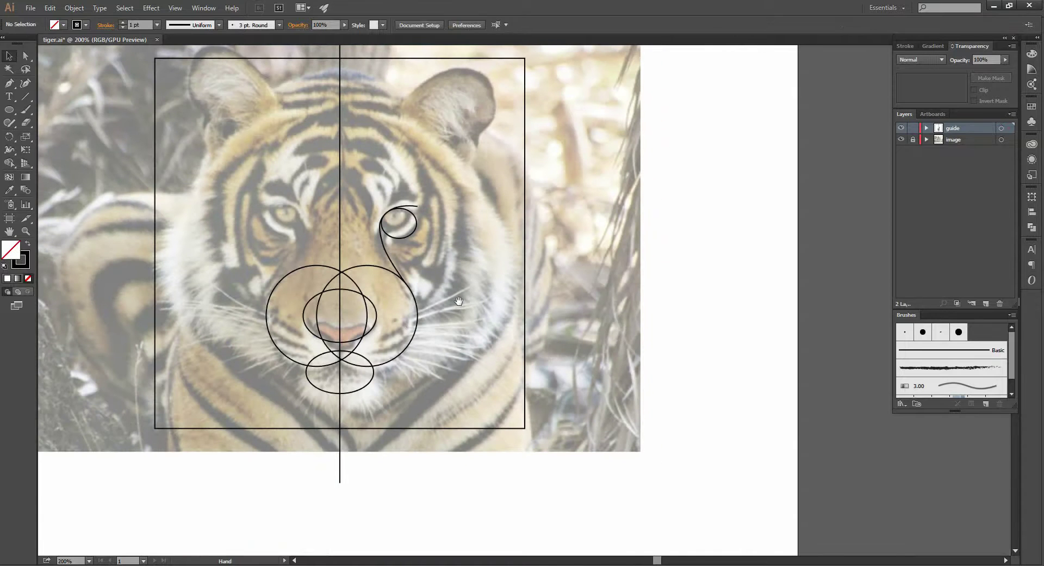
{"action": "left_click", "coordinate": [9, 109]}
{"action": "left_click_drag", "start_coordinate": [313, 129], "coordinate": [524, 340]}
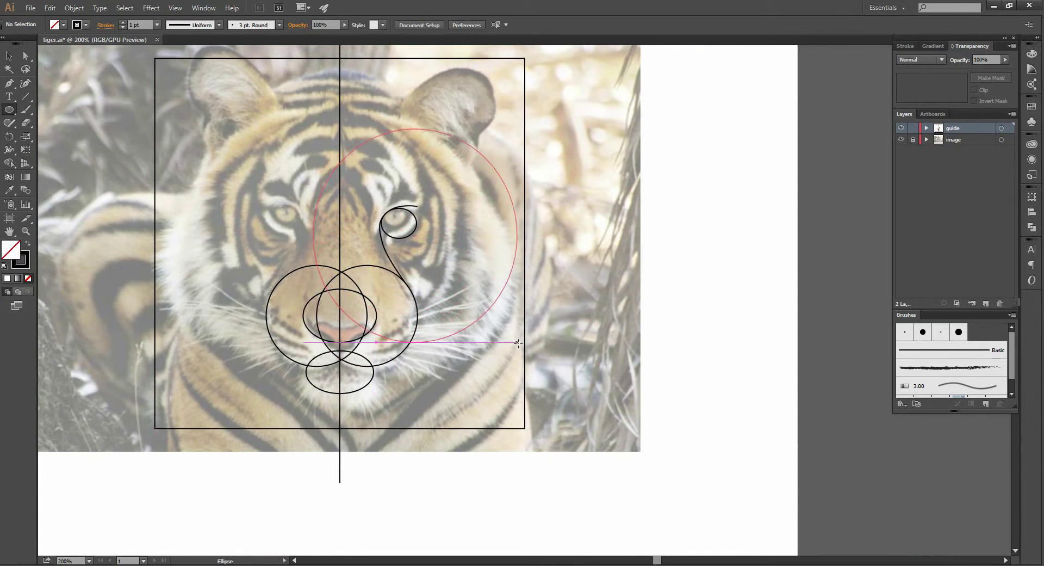
{"action": "key", "text": "v"}
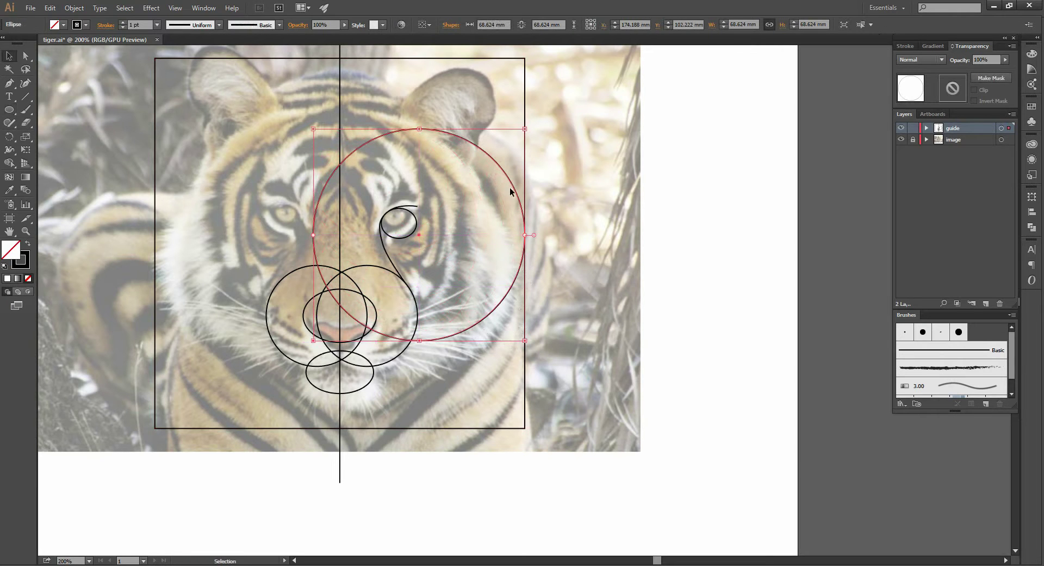
{"action": "mouse_move", "coordinate": [516, 189]}
{"action": "left_mouse_down"}
{"action": "mouse_move", "coordinate": [438, 173]}
{"action": "mouse_move", "coordinate": [418, 152]}
{"action": "left_mouse_up"}
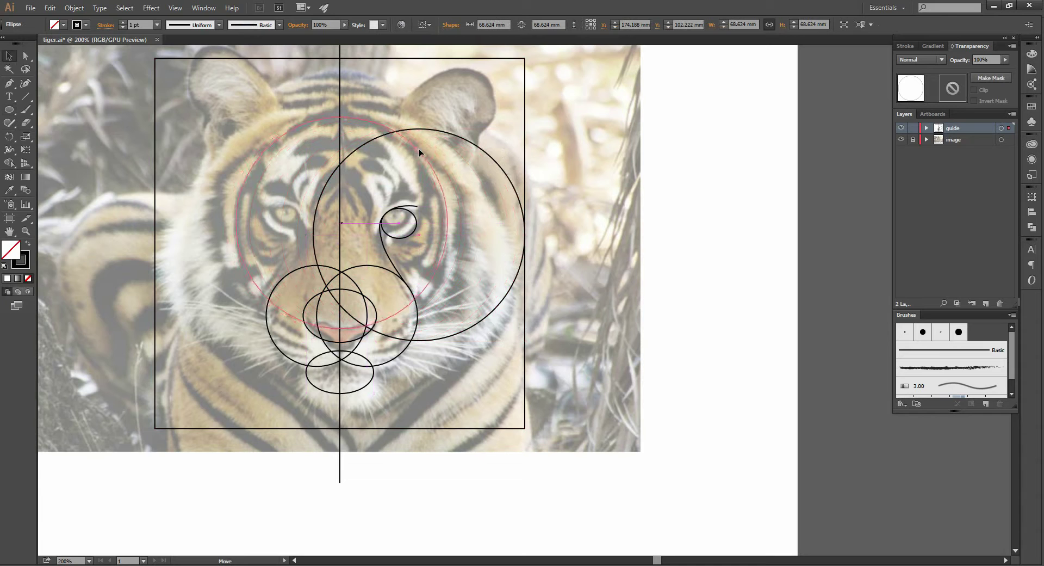
{"action": "left_click_drag", "start_coordinate": [419, 149], "coordinate": [417, 148]}
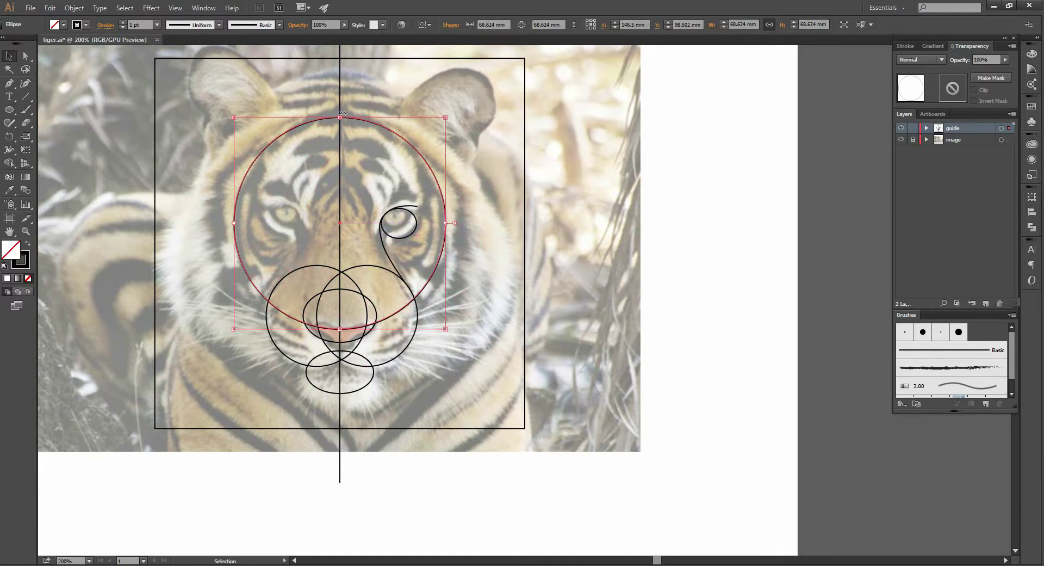
Resize the head circle to about 83.3 by 79.2 mm, framing eyes and forehead
{"action": "left_click_drag", "start_coordinate": [341, 117], "coordinate": [341, 106]}
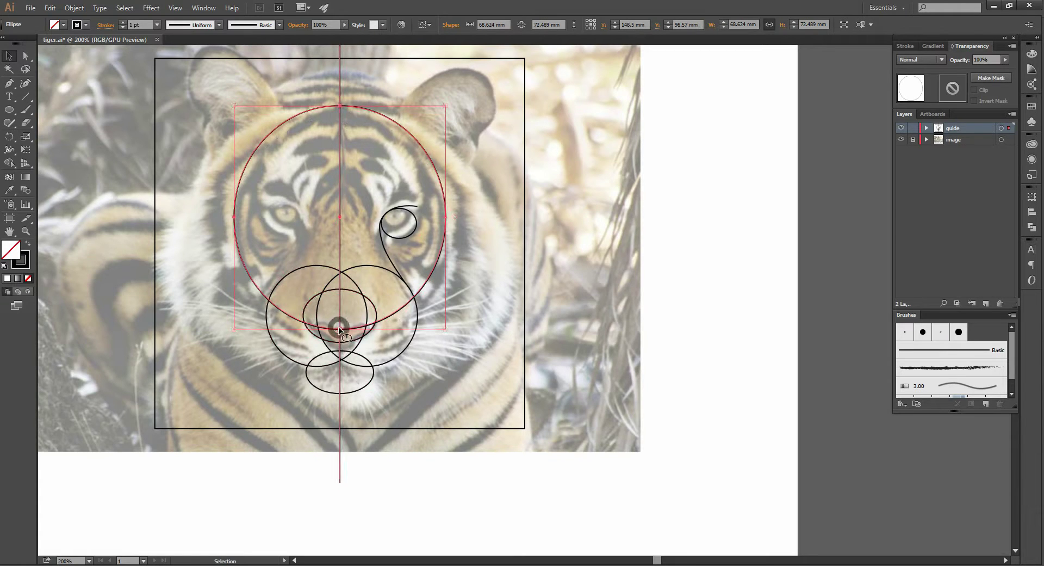
{"action": "left_click_drag", "start_coordinate": [339, 329], "coordinate": [340, 343]}
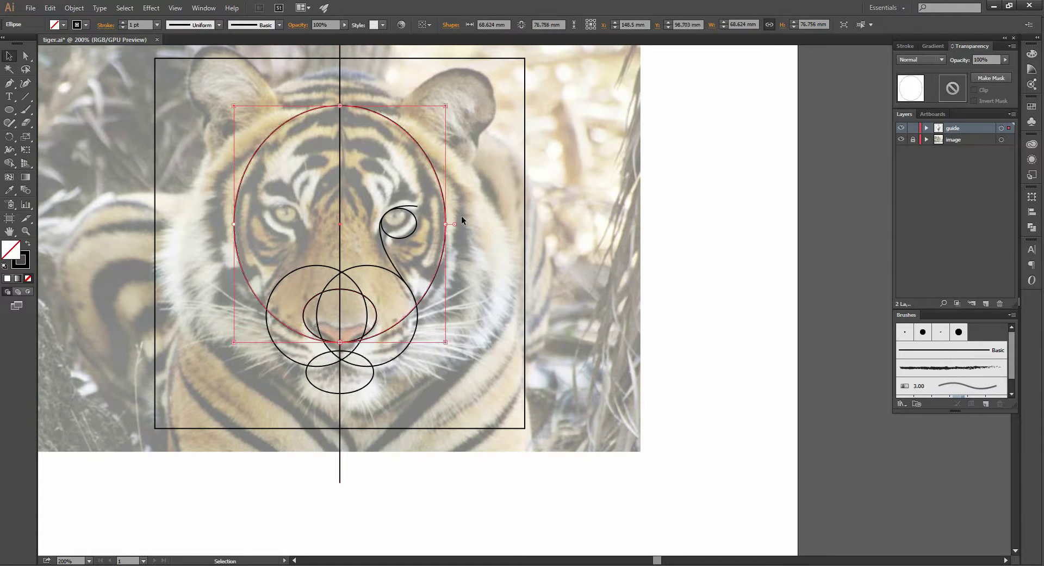
{"action": "key", "text": "ctrl+z"}
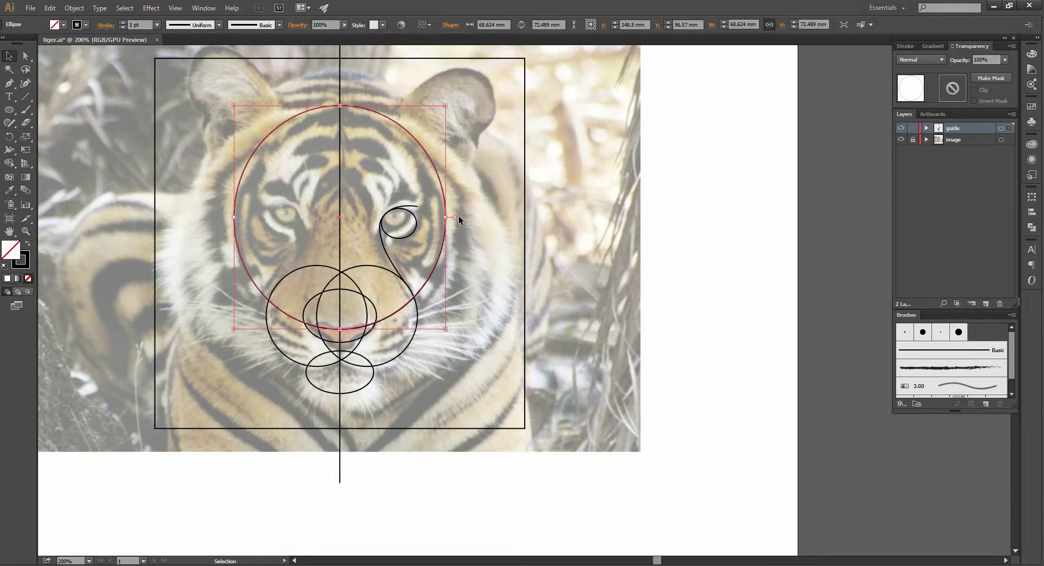
{"action": "left_click_drag", "start_coordinate": [447, 218], "coordinate": [468, 220]}
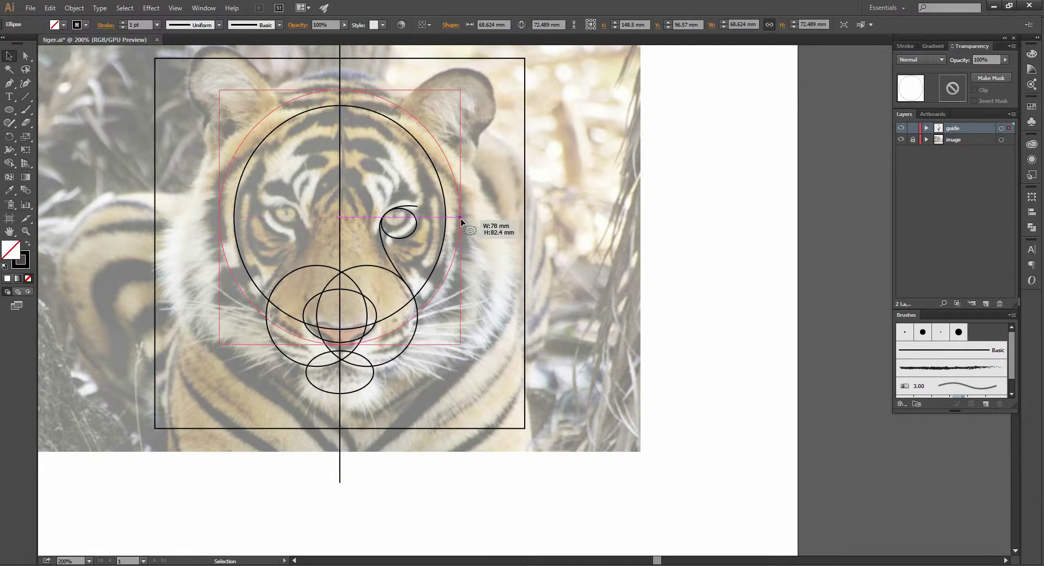
{"action": "left_click_drag", "start_coordinate": [468, 220], "coordinate": [469, 218]}
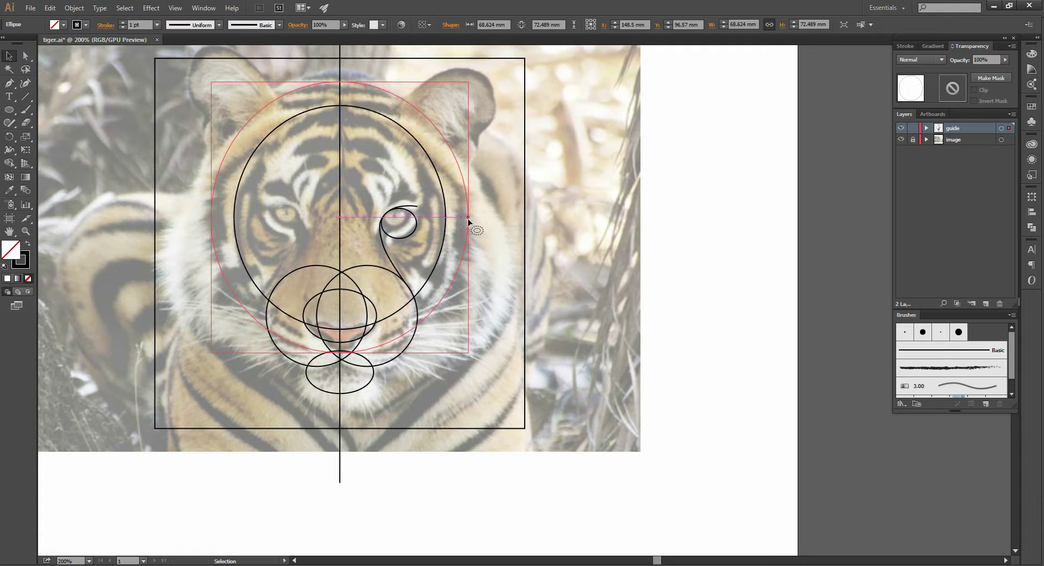
{"action": "left_click_drag", "start_coordinate": [340, 82], "coordinate": [340, 92]}
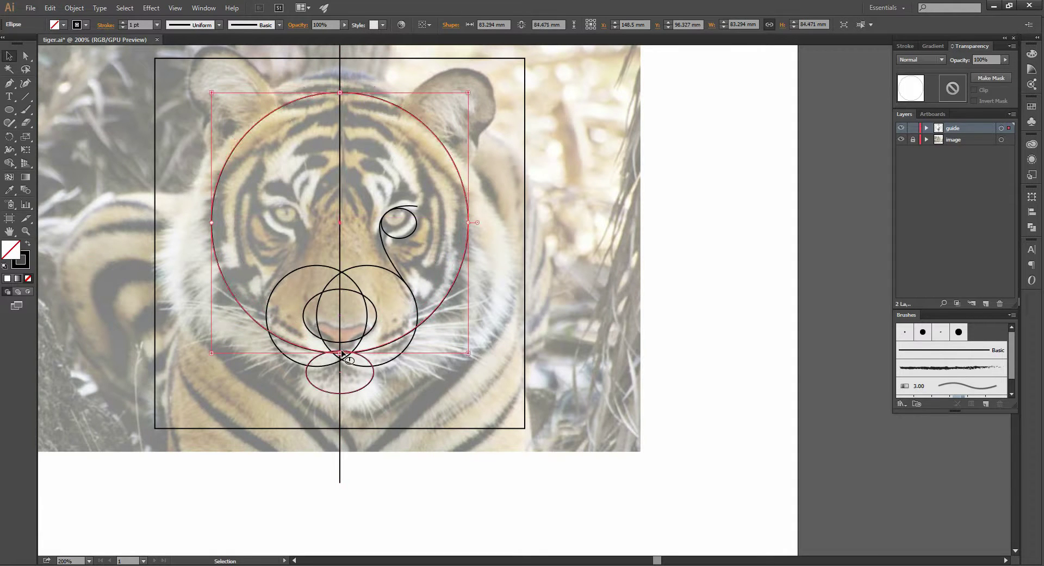
{"action": "left_click_drag", "start_coordinate": [340, 353], "coordinate": [344, 338]}
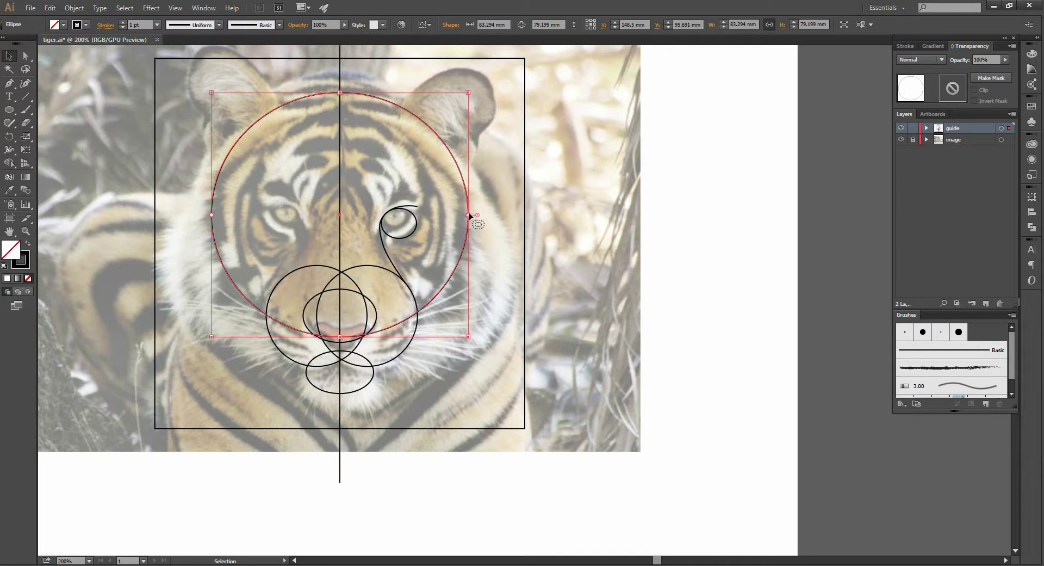
{"action": "left_click", "coordinate": [500, 301]}
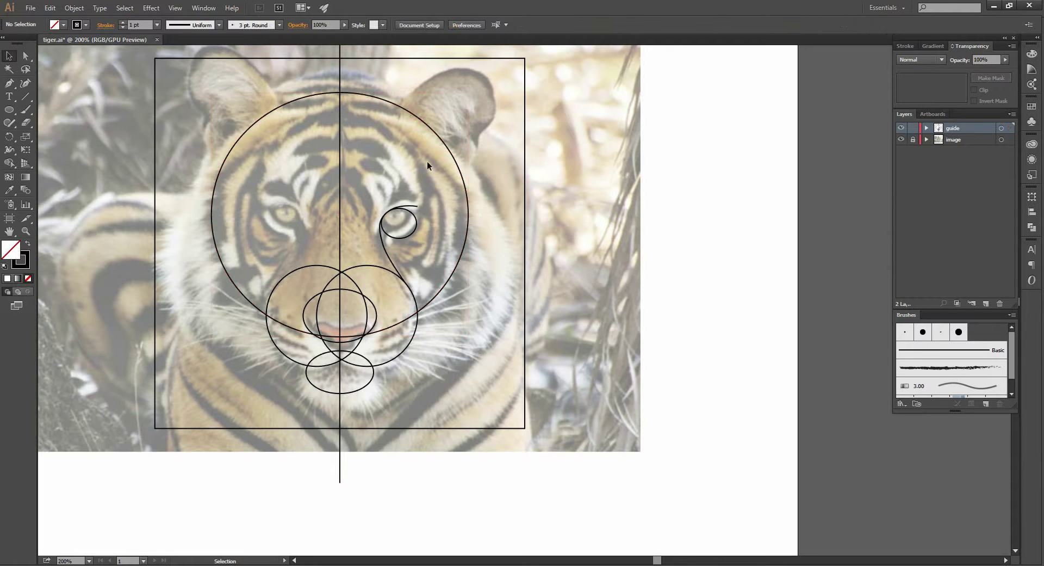
{"action": "left_click", "coordinate": [9, 110]}
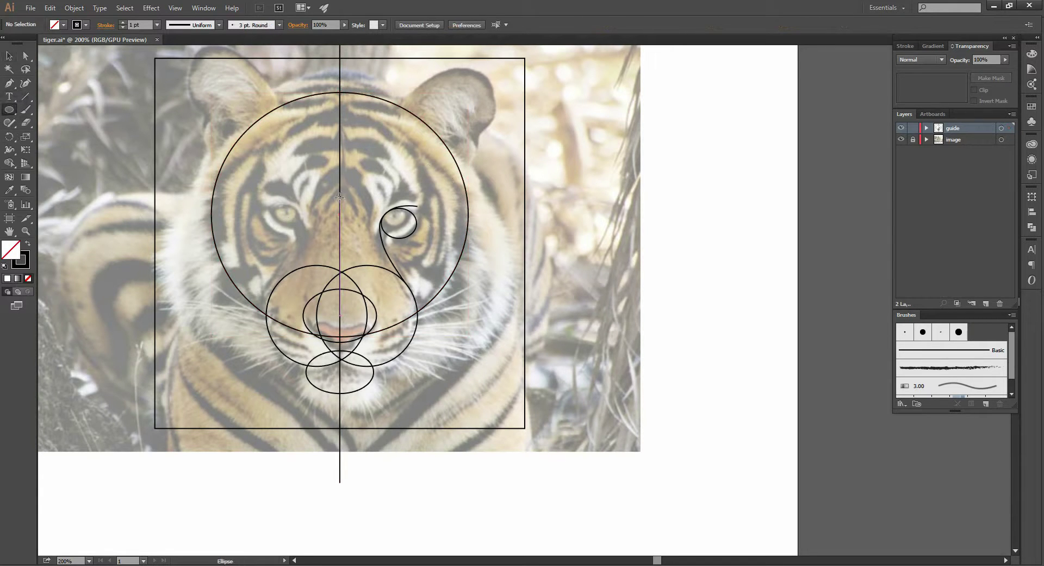
Draw a wide ellipse across the eyes and stretch it down toward the jaw
{"action": "mouse_move", "coordinate": [339, 197]}
{"action": "left_mouse_down"}
{"action": "mouse_move", "coordinate": [481, 271]}
{"action": "mouse_move", "coordinate": [501, 236]}
{"action": "left_mouse_up"}
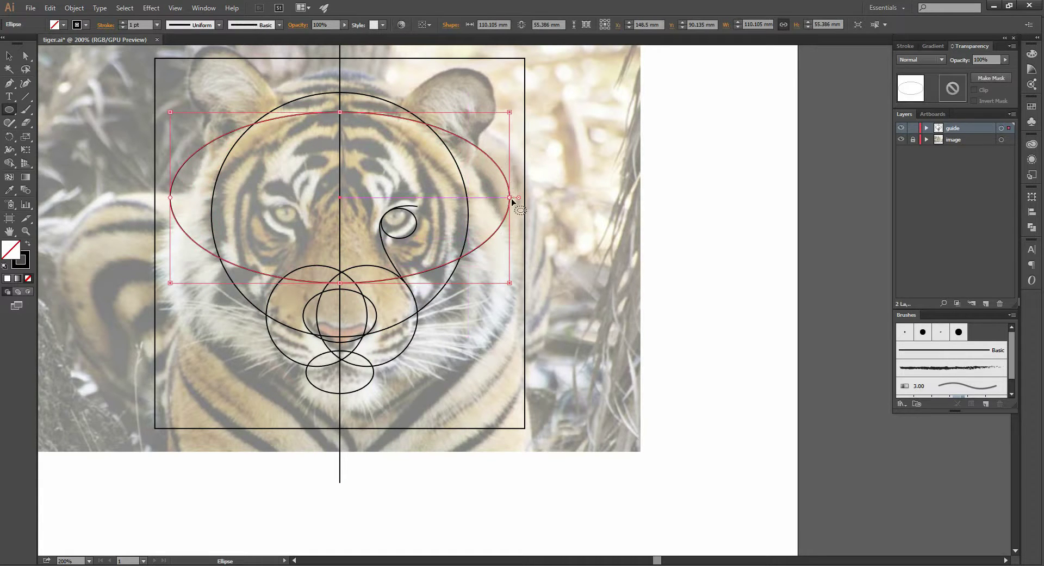
{"action": "left_click_drag", "start_coordinate": [511, 201], "coordinate": [517, 198]}
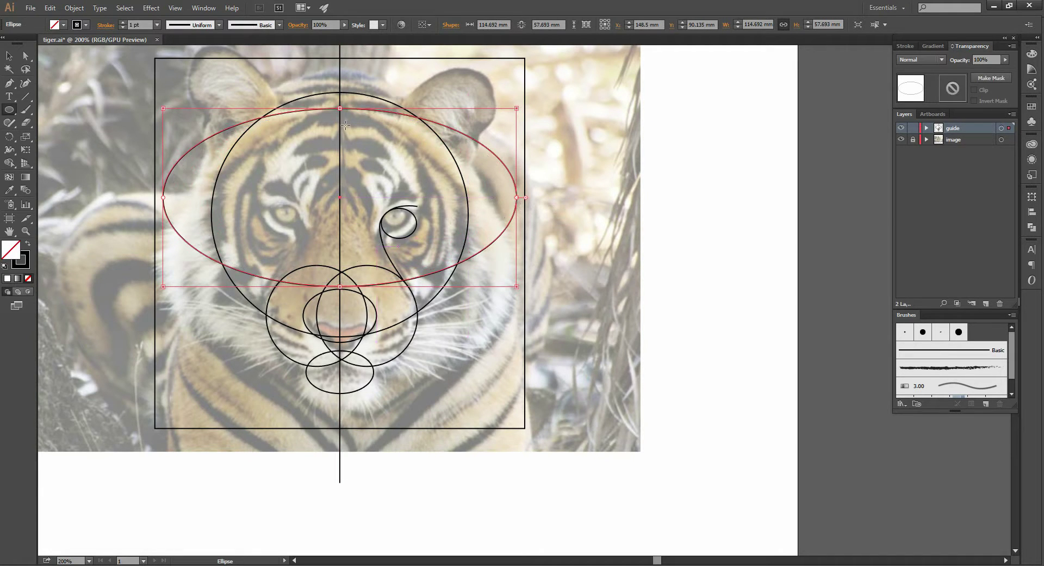
{"action": "left_click_drag", "start_coordinate": [340, 109], "coordinate": [339, 115]}
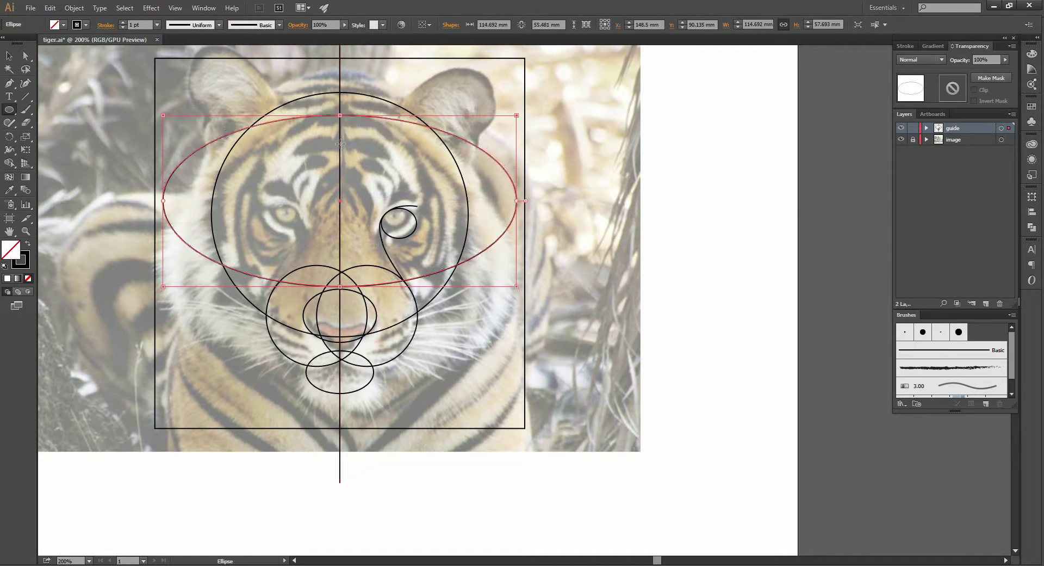
{"action": "left_click_drag", "start_coordinate": [340, 286], "coordinate": [360, 379]}
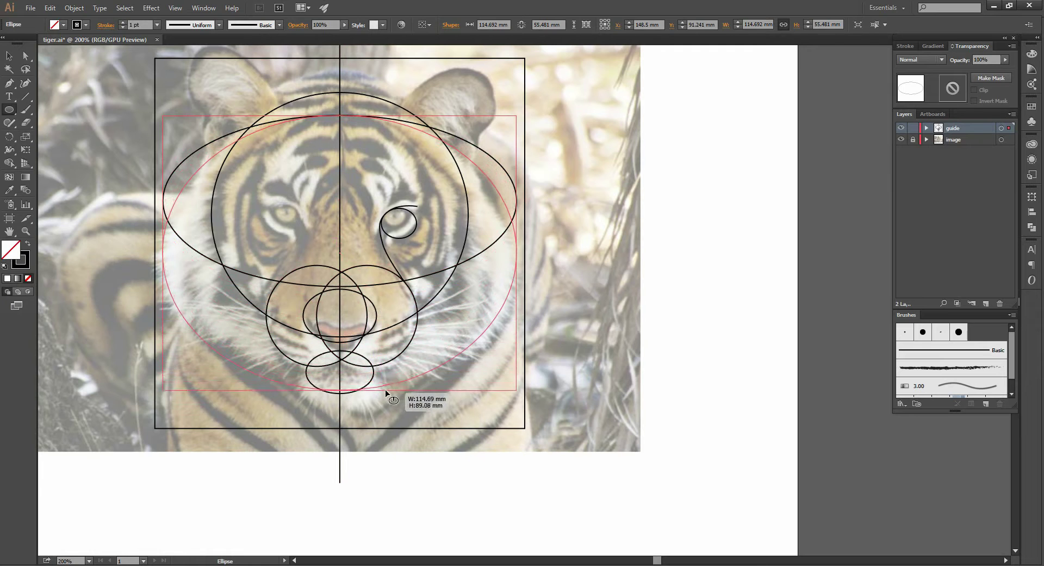
{"action": "left_click_drag", "start_coordinate": [359, 379], "coordinate": [394, 386]}
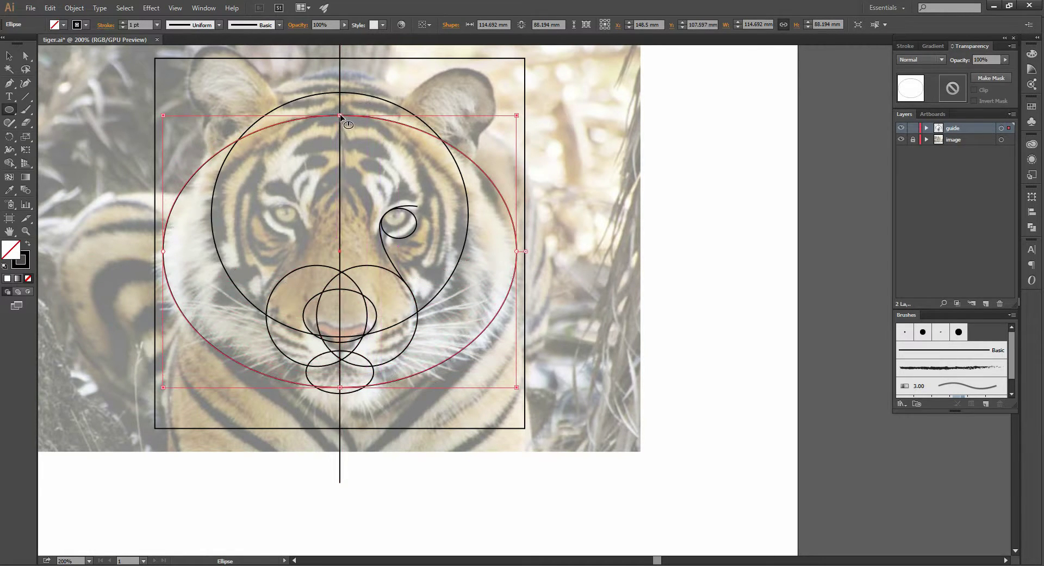
Fine-tune the head ellipse to about 111 by 86 mm around cheeks and chin
{"action": "left_click_drag", "start_coordinate": [340, 116], "coordinate": [340, 114]}
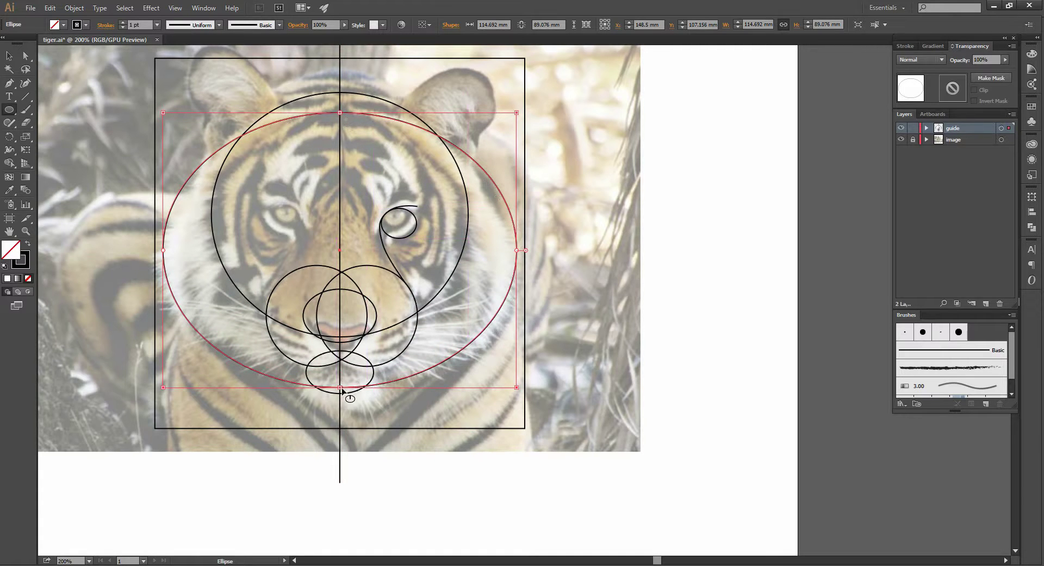
{"action": "left_click_drag", "start_coordinate": [342, 388], "coordinate": [344, 386]}
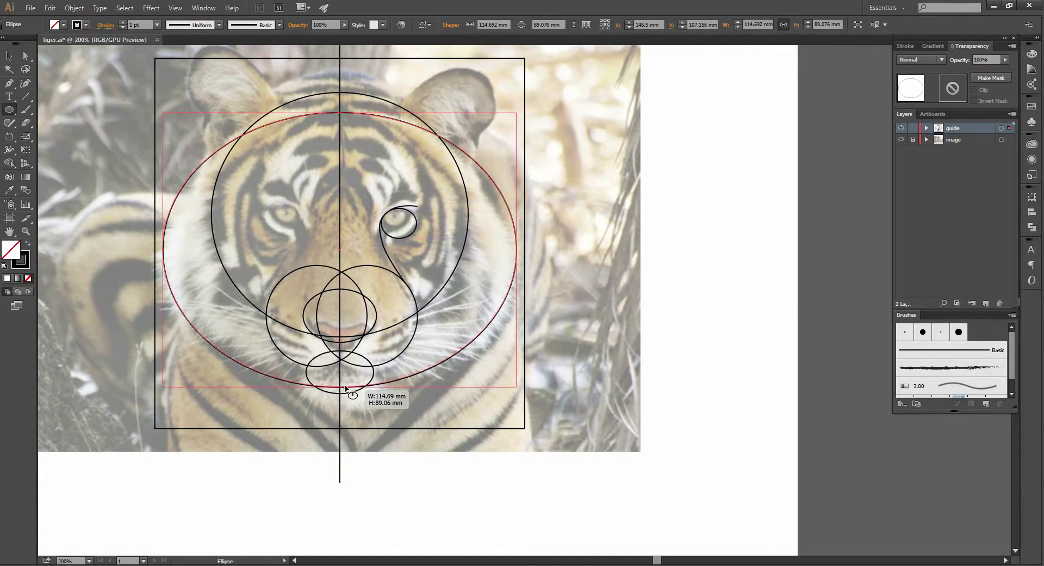
{"action": "left_click_drag", "start_coordinate": [345, 386], "coordinate": [345, 387]}
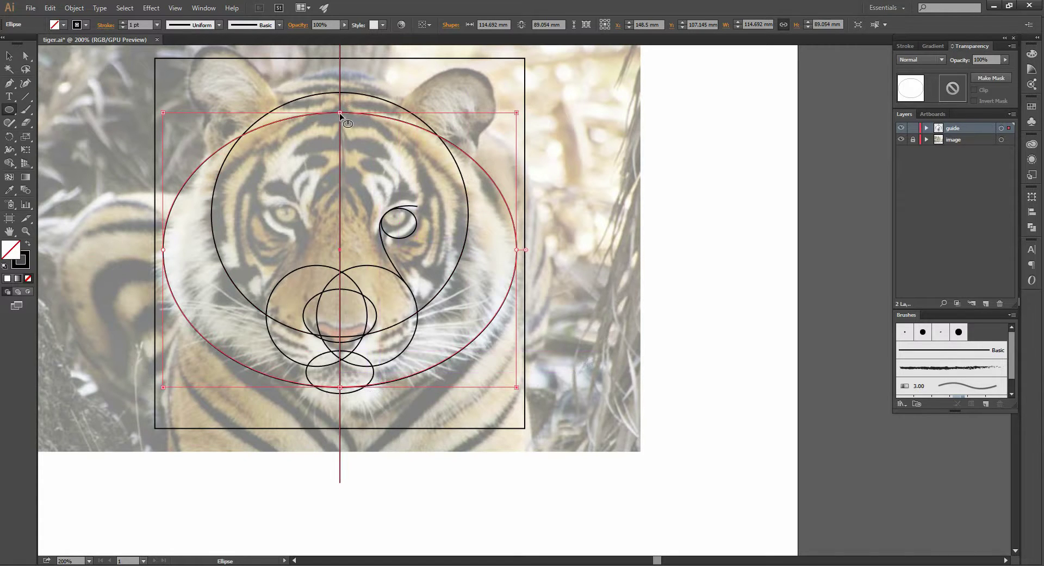
{"action": "left_click_drag", "start_coordinate": [339, 113], "coordinate": [343, 118]}
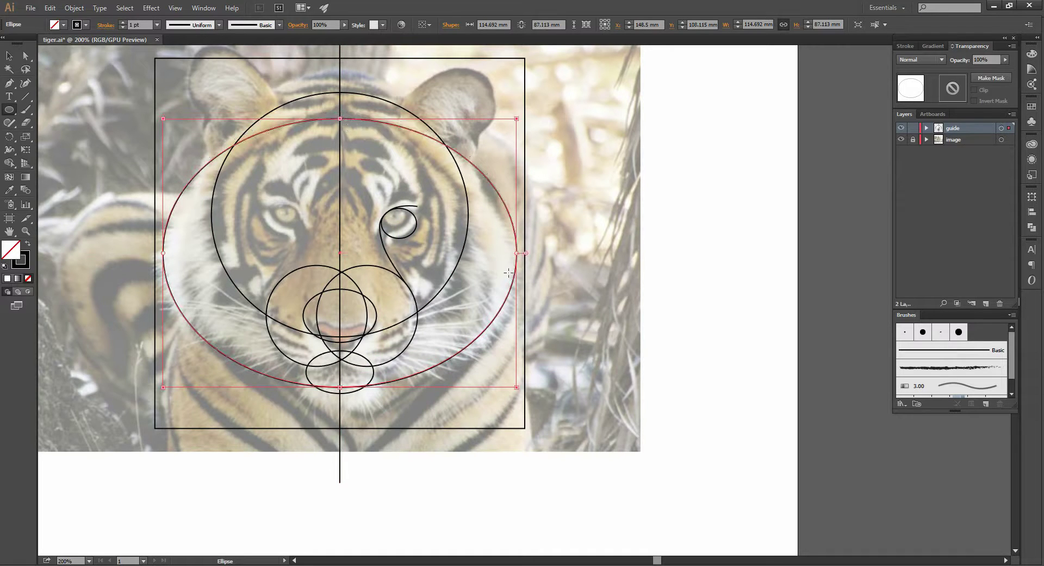
{"action": "left_click_drag", "start_coordinate": [517, 253], "coordinate": [512, 253]}
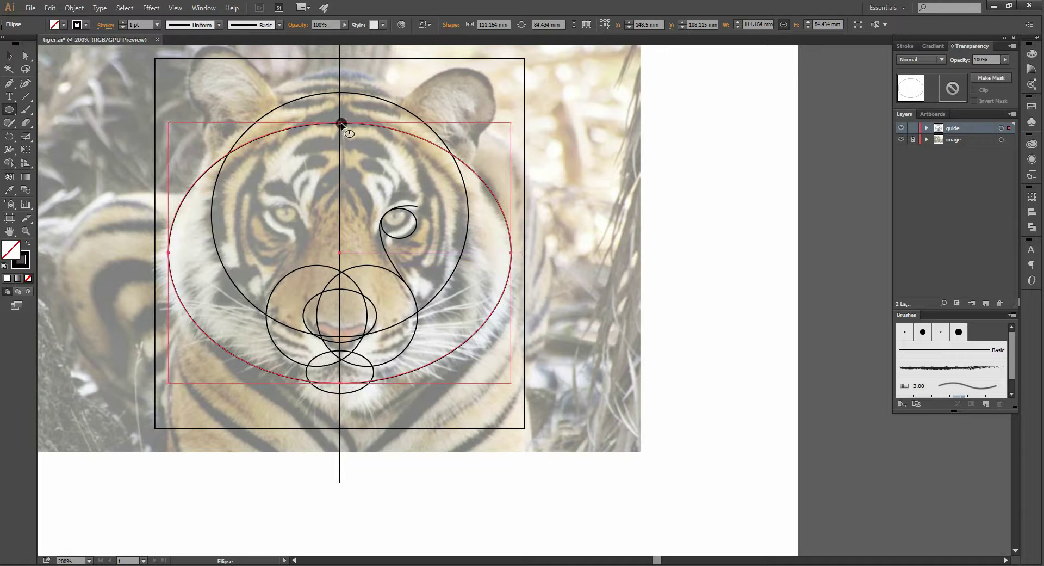
{"action": "left_click_drag", "start_coordinate": [341, 123], "coordinate": [341, 119]}
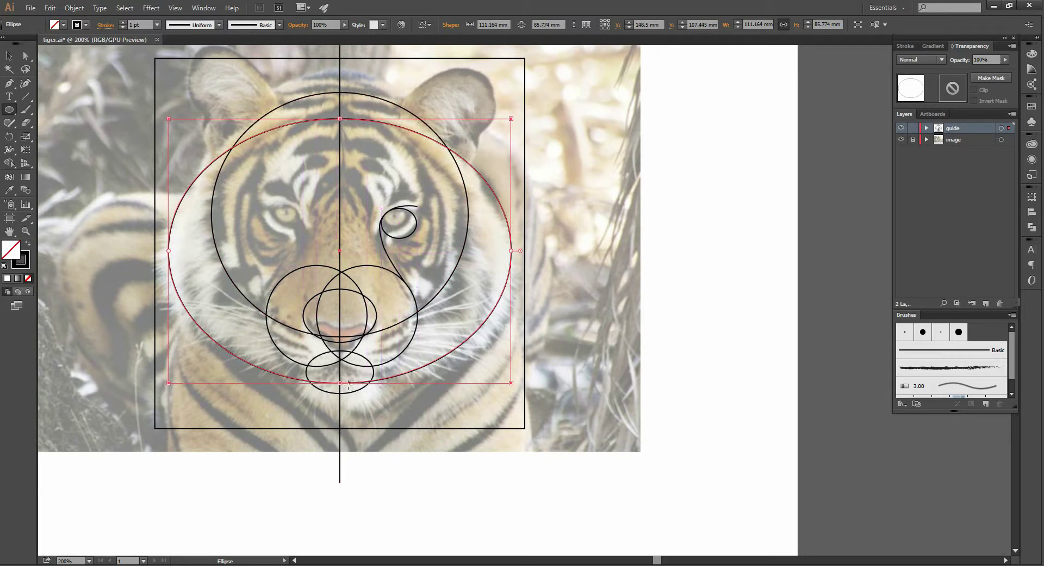
{"action": "key", "text": "v"}
{"action": "left_click", "coordinate": [433, 402]}
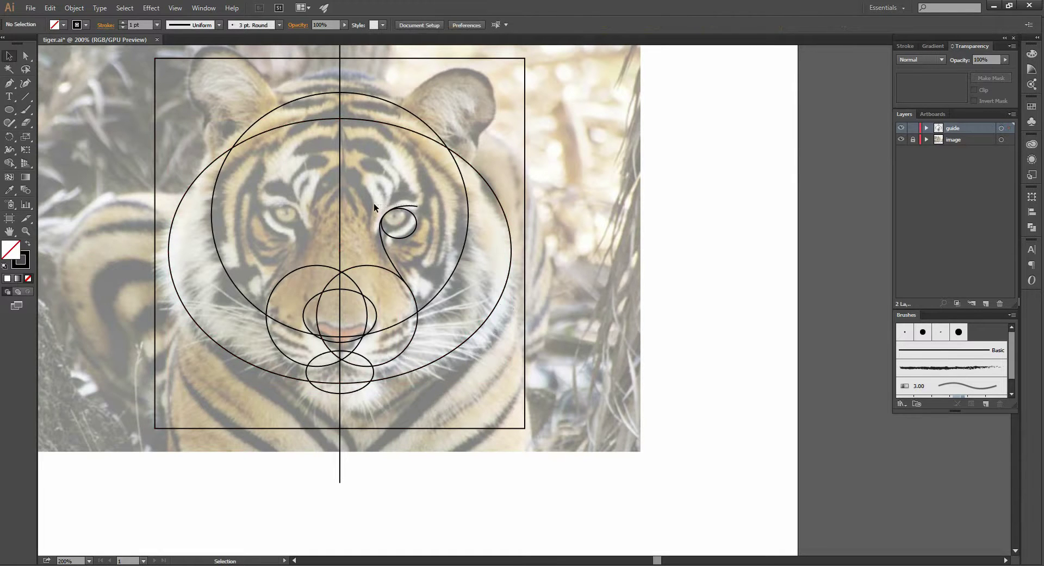
Copy the eye spiral, reflect it vertically, and align it over the tiger's left eye
{"action": "left_click", "coordinate": [400, 206]}
{"action": "left_click_drag", "start_coordinate": [395, 211], "coordinate": [279, 206]}
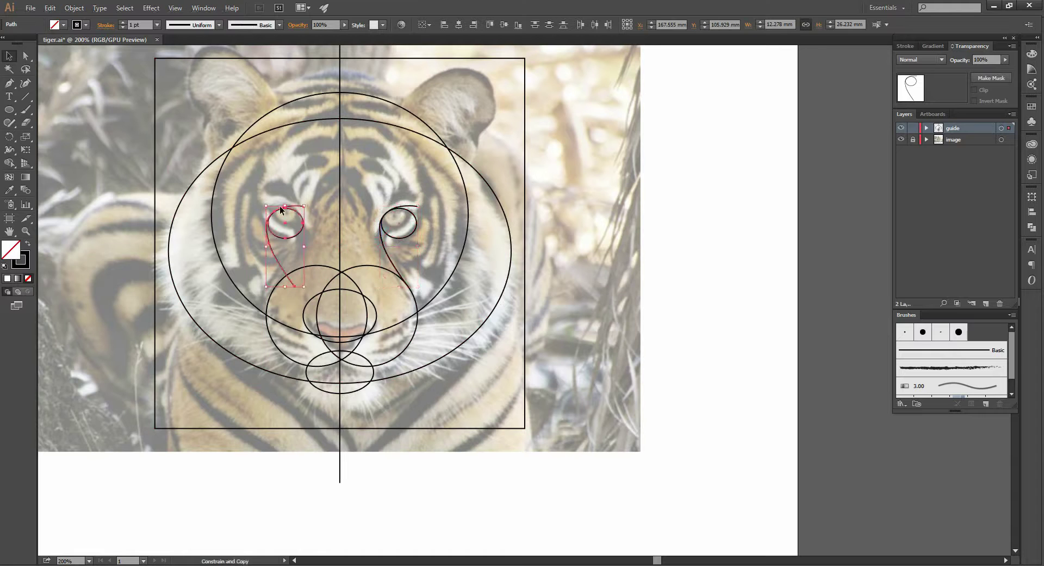
{"action": "right_click", "coordinate": [281, 210]}
{"action": "mouse_move", "coordinate": [314, 339]}
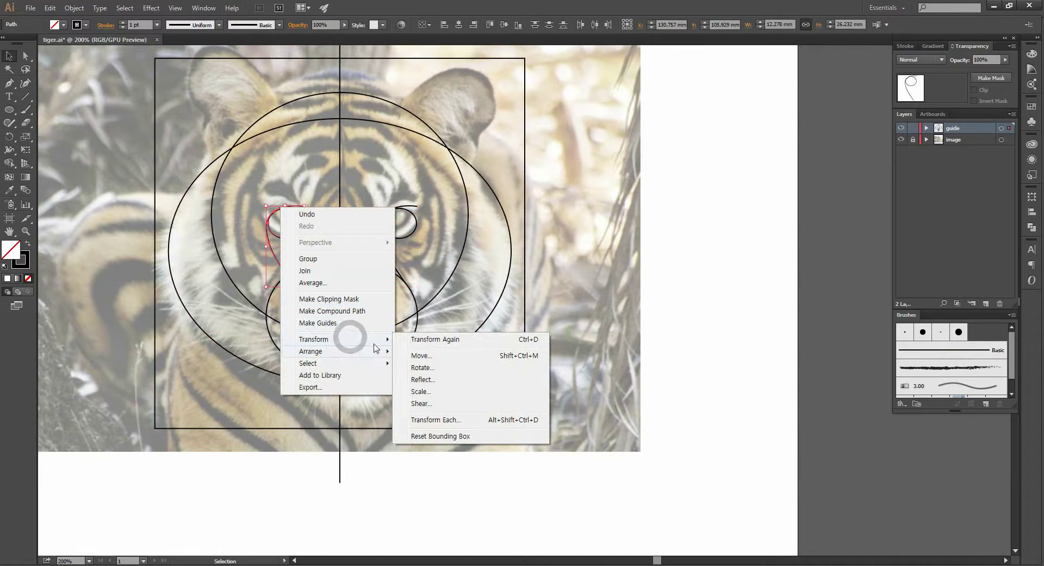
{"action": "left_click", "coordinate": [430, 379]}
{"action": "left_click_drag", "start_coordinate": [148, 17], "coordinate": [476, 180]}
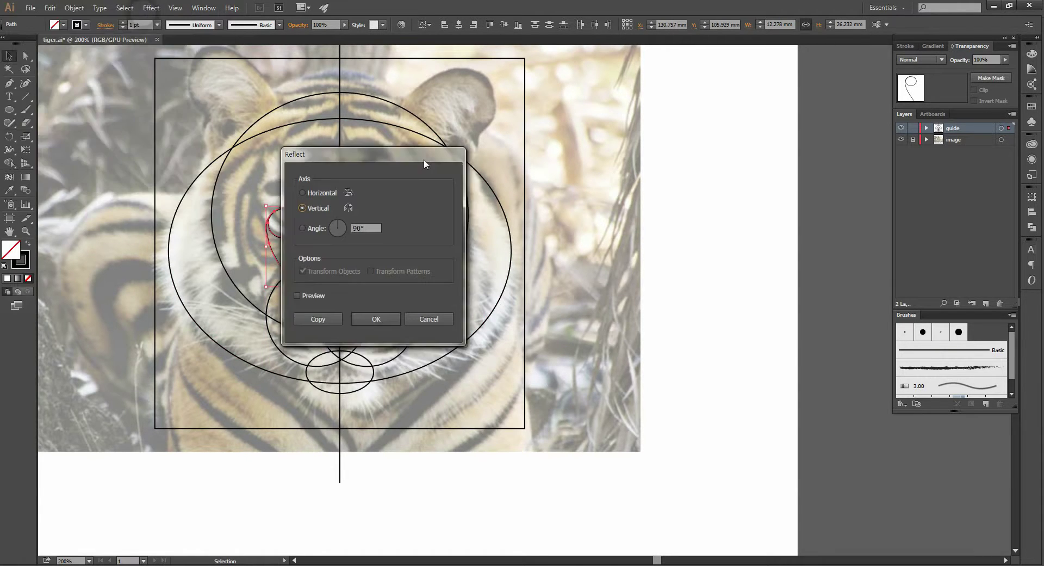
{"action": "left_click", "coordinate": [425, 339]}
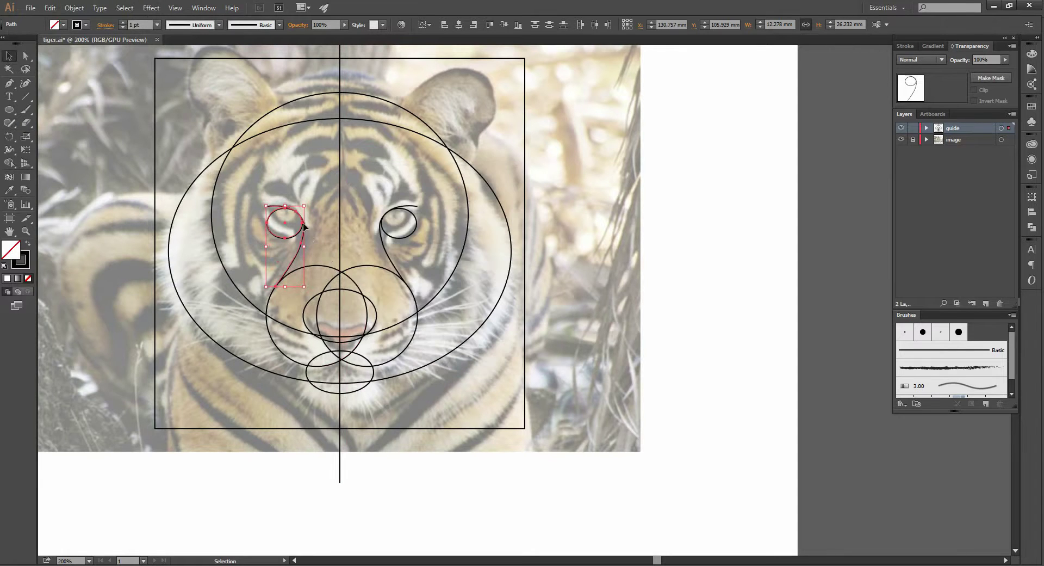
{"action": "scroll", "coordinate": [317, 262], "scroll_direction": "up", "scroll_amount": 2}
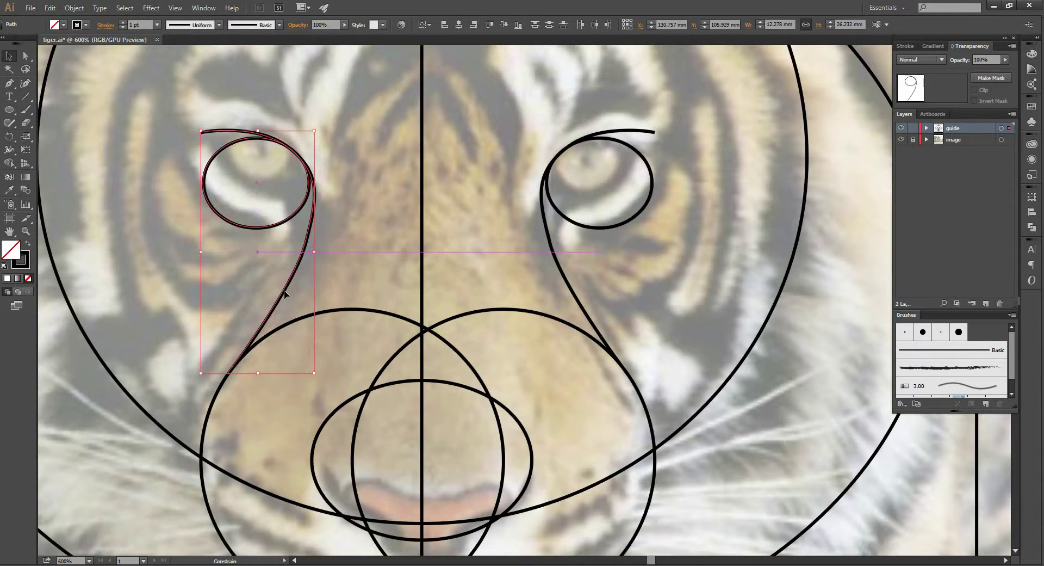
{"action": "mouse_move", "coordinate": [284, 288]}
{"action": "left_mouse_down"}
{"action": "mouse_move", "coordinate": [344, 302]}
{"action": "mouse_move", "coordinate": [283, 298]}
{"action": "left_mouse_up"}
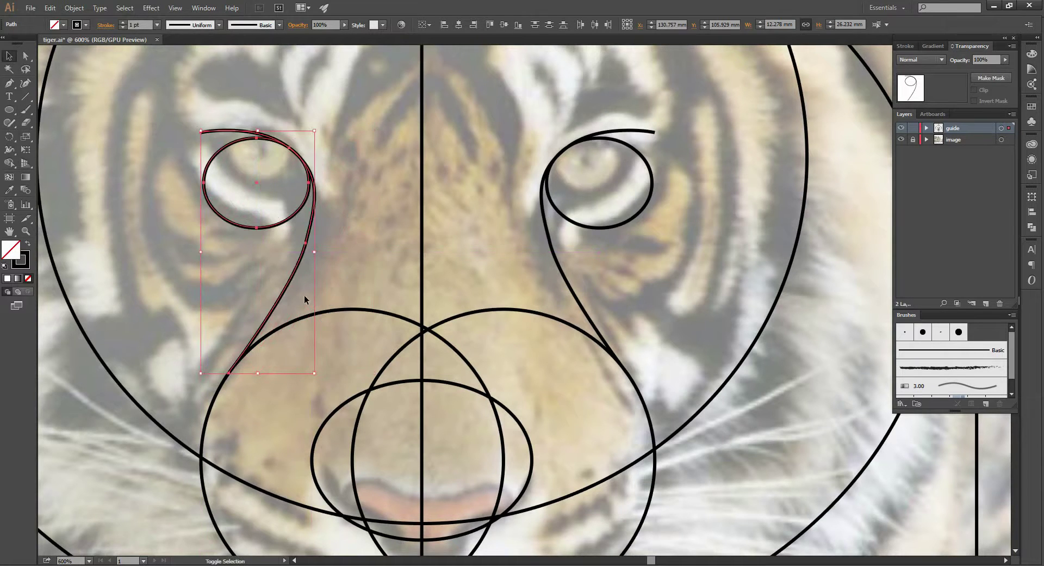
{"action": "left_click", "coordinate": [371, 272]}
Draw a circle of about 22.6 mm and position it over the tiger's right ear
{"action": "left_click", "coordinate": [374, 262], "text": "ctrl+alt"}
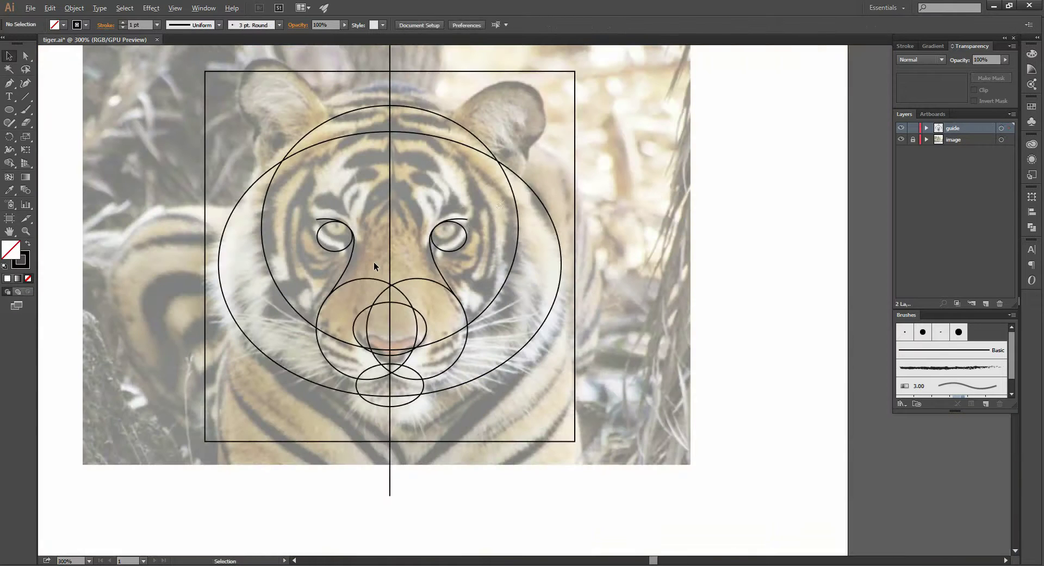
{"action": "mouse_move", "coordinate": [516, 188]}
{"action": "left_mouse_down"}
{"action": "mouse_move", "coordinate": [452, 209]}
{"action": "mouse_move", "coordinate": [507, 106]}
{"action": "mouse_move", "coordinate": [471, 221]}
{"action": "left_mouse_up"}
{"action": "left_click", "coordinate": [416, 184], "text": "ctrl"}
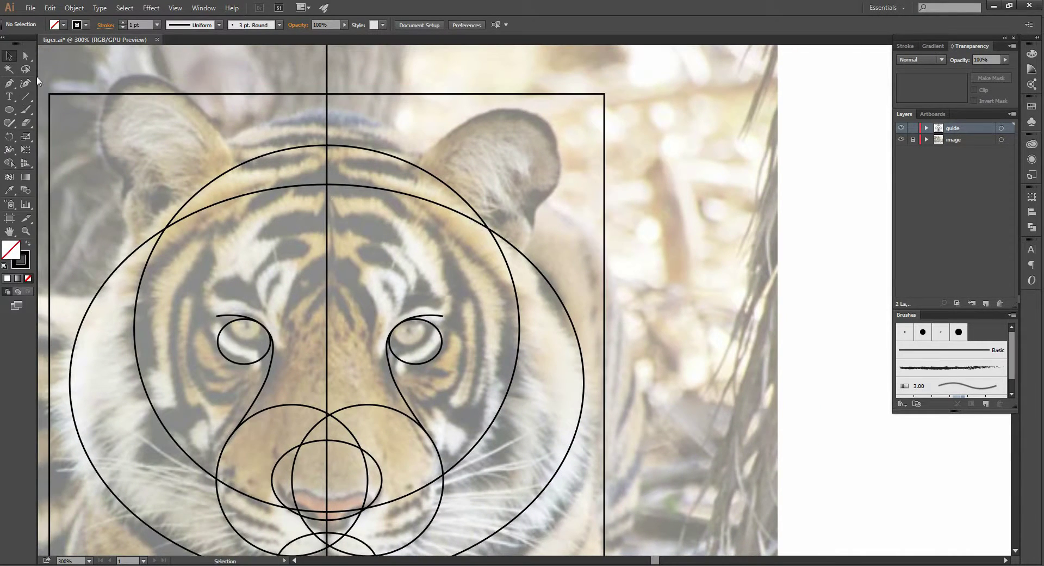
{"action": "left_click", "coordinate": [9, 109]}
{"action": "left_click_drag", "start_coordinate": [486, 116], "coordinate": [576, 221]}
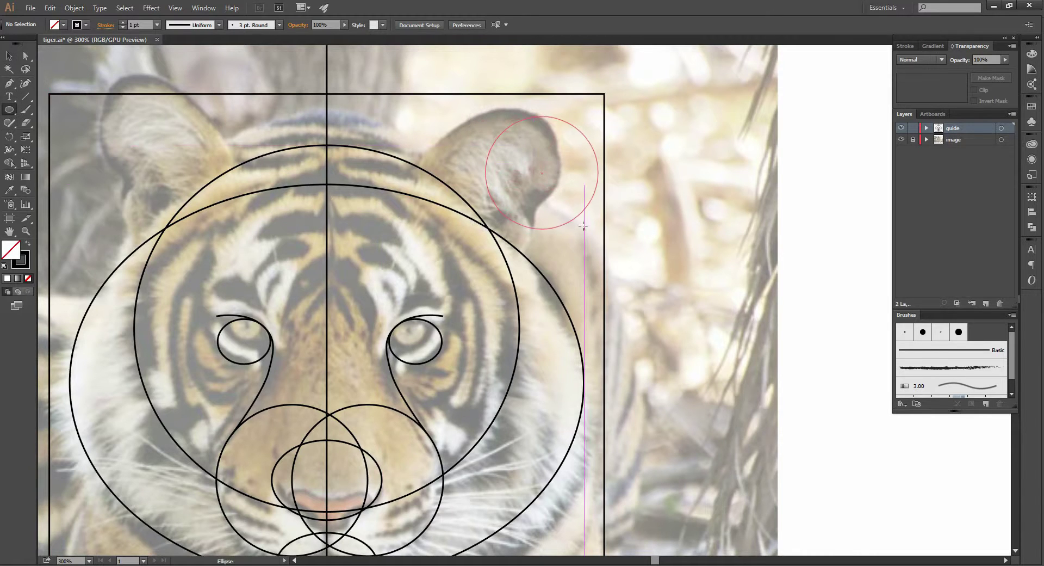
{"action": "key", "text": "v"}
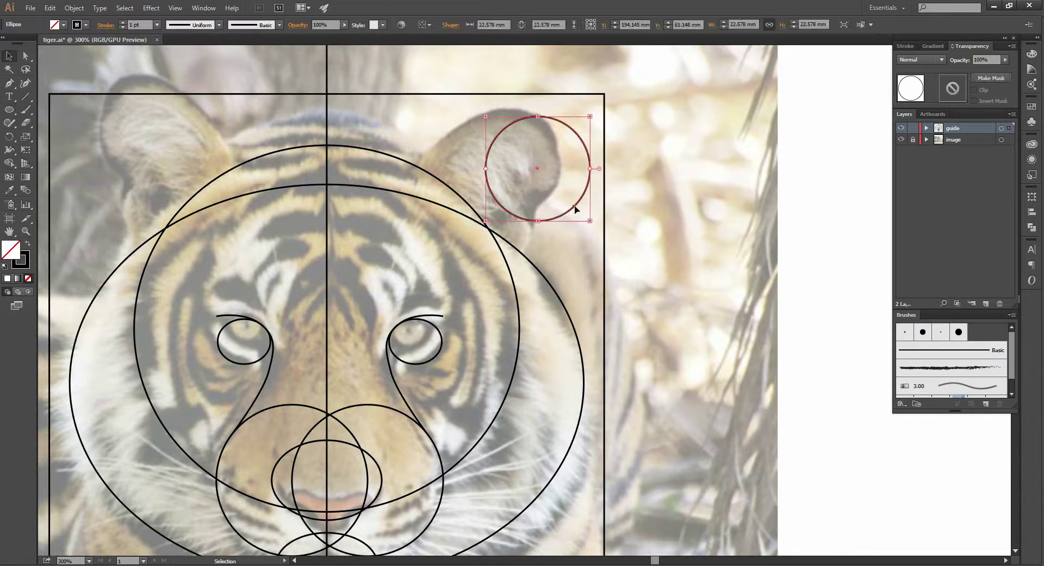
{"action": "left_click_drag", "start_coordinate": [576, 208], "coordinate": [544, 203]}
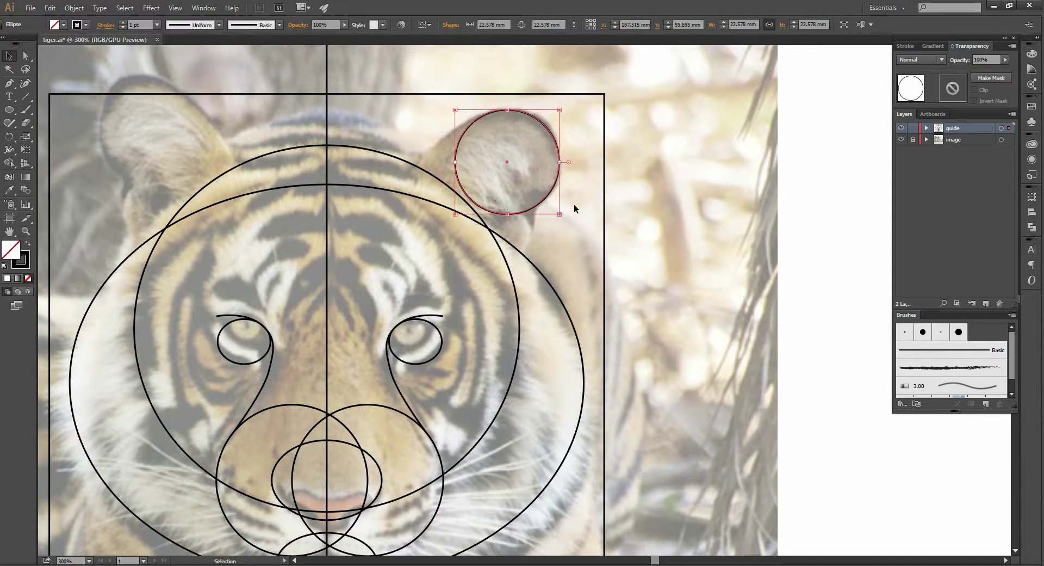
{"action": "left_click", "coordinate": [582, 230]}
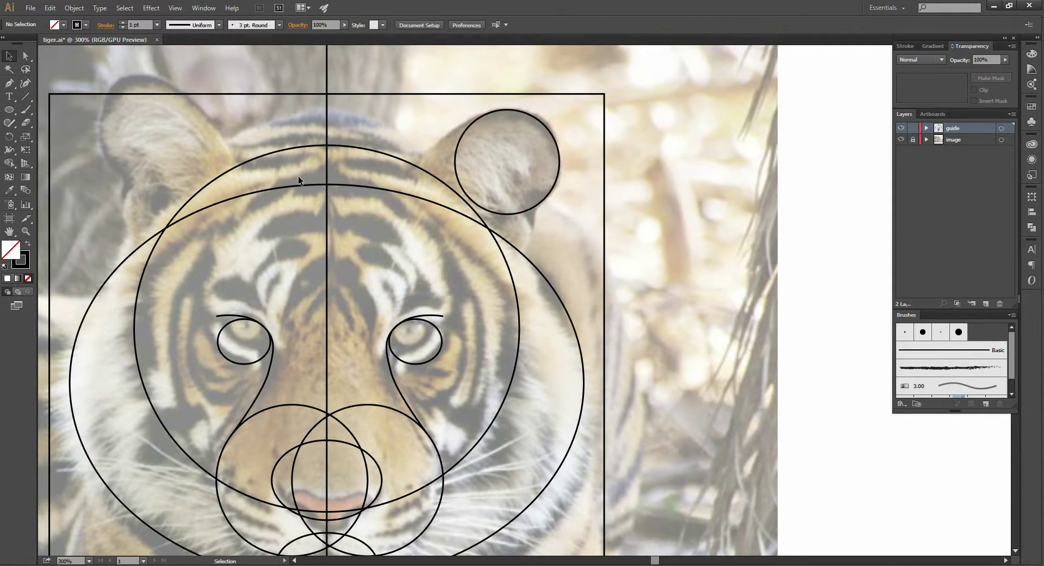
Draw a curved Pen path from the head's top edge into the ear circle
{"action": "key", "text": "p"}
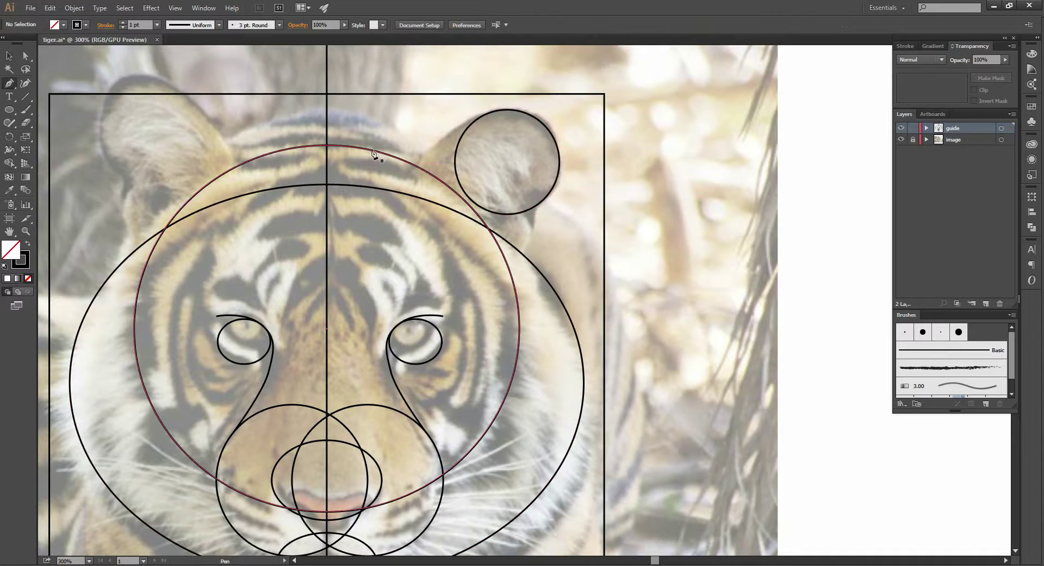
{"action": "left_click", "coordinate": [370, 149]}
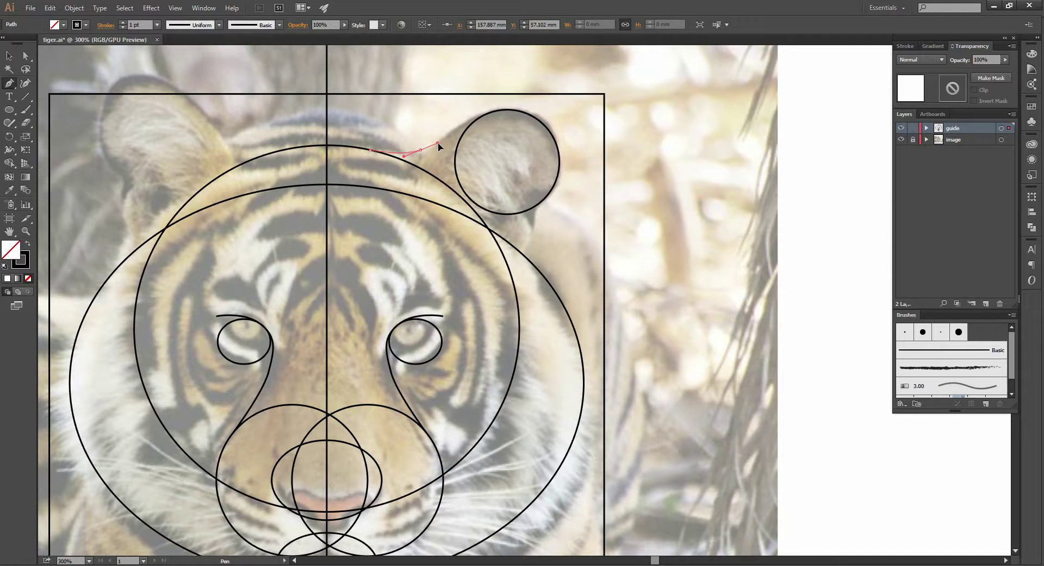
{"action": "left_click", "coordinate": [472, 121]}
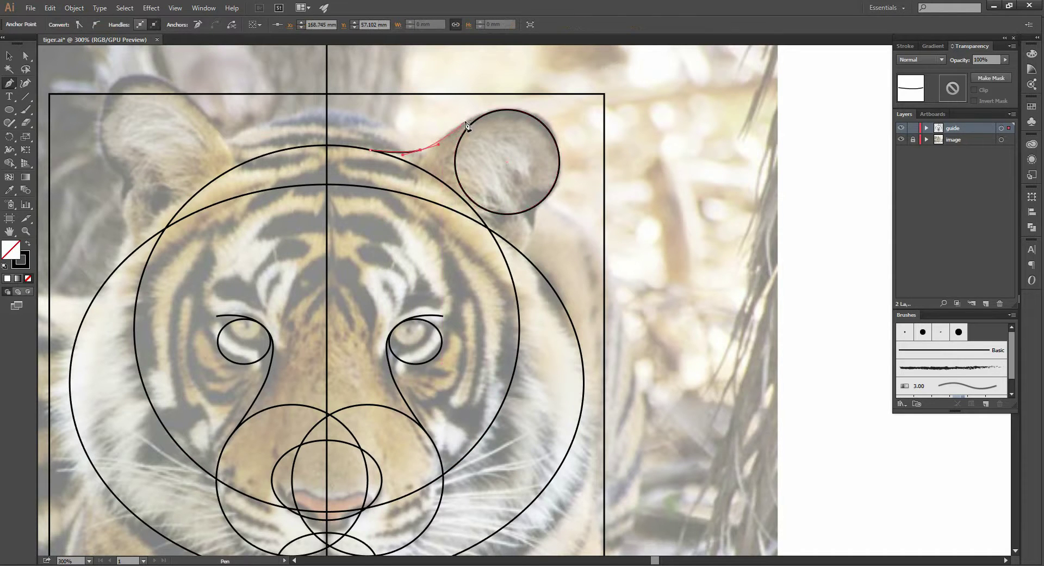
{"action": "left_click_drag", "start_coordinate": [466, 124], "coordinate": [499, 109]}
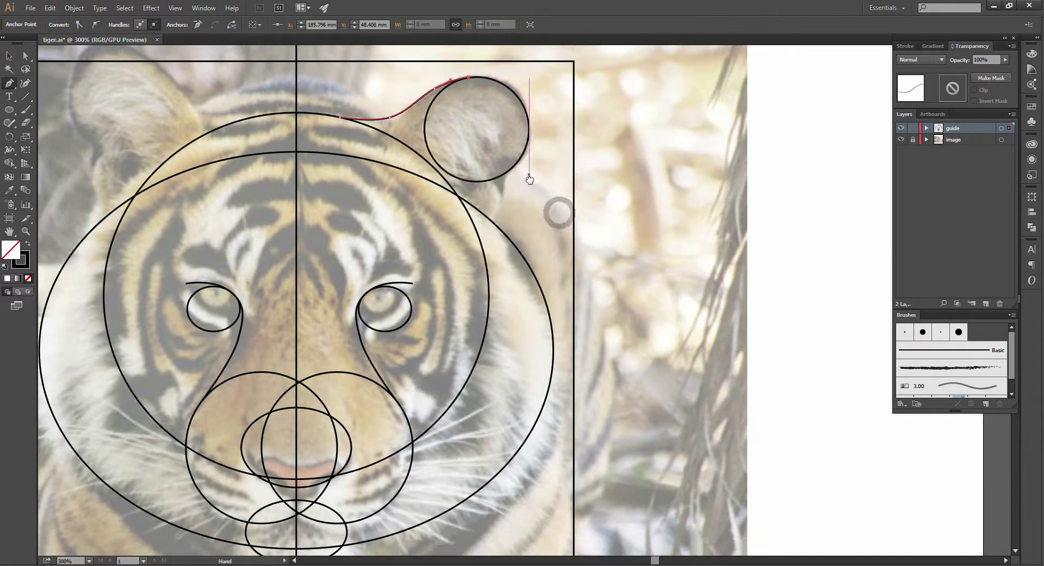
Add a short curve from the ear circle's lower edge down to the head outline
{"action": "mouse_move", "coordinate": [560, 211]}
{"action": "left_mouse_down"}
{"action": "mouse_move", "coordinate": [531, 182]}
{"action": "mouse_move", "coordinate": [507, 216]}
{"action": "left_mouse_up"}
{"action": "scroll", "coordinate": [530, 185], "scroll_direction": "up", "scroll_amount": 1}
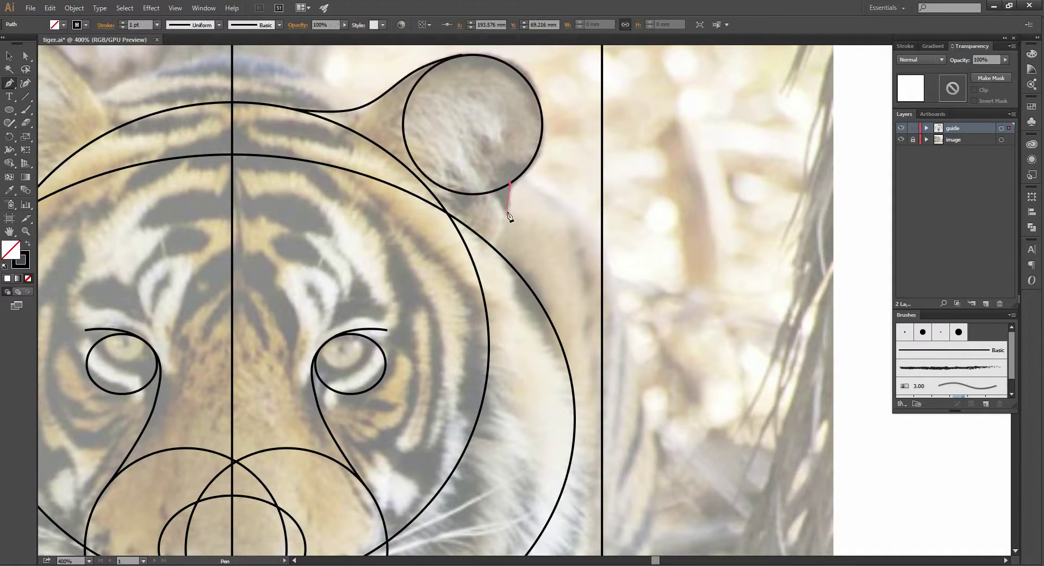
{"action": "left_click_drag", "start_coordinate": [531, 159], "coordinate": [504, 222]}
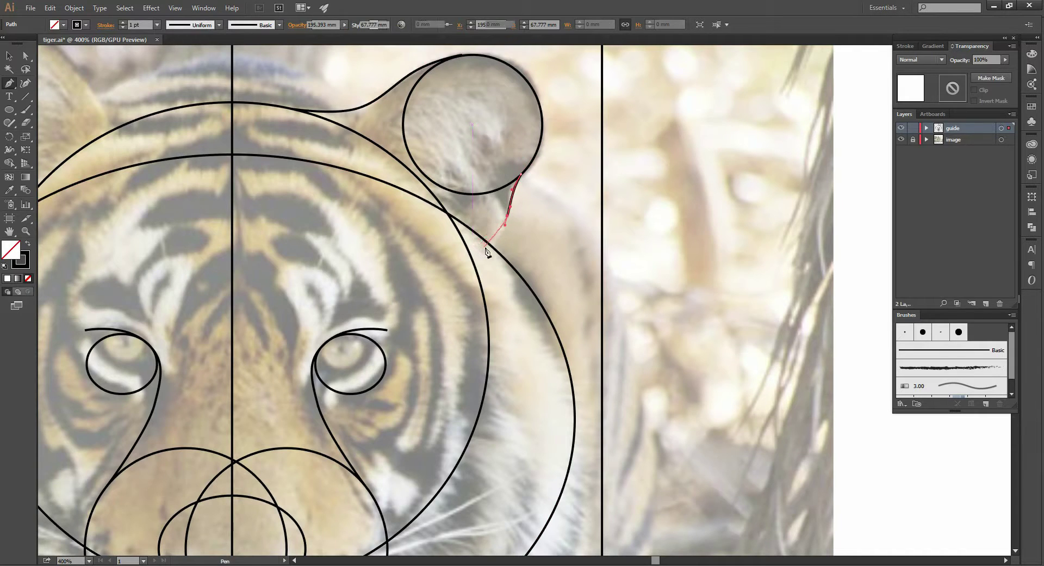
{"action": "left_click", "coordinate": [490, 244]}
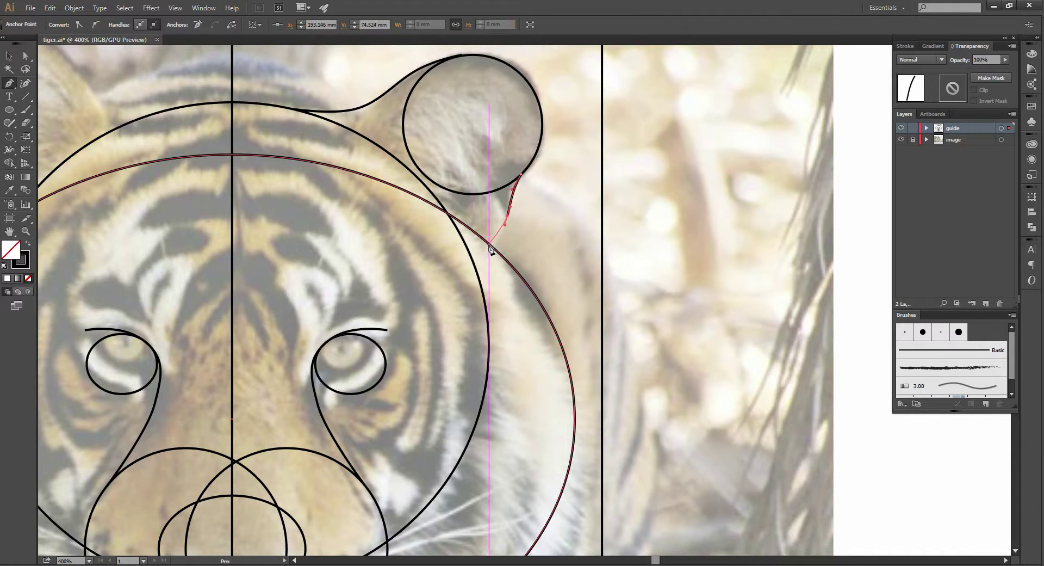
{"action": "key", "text": "v"}
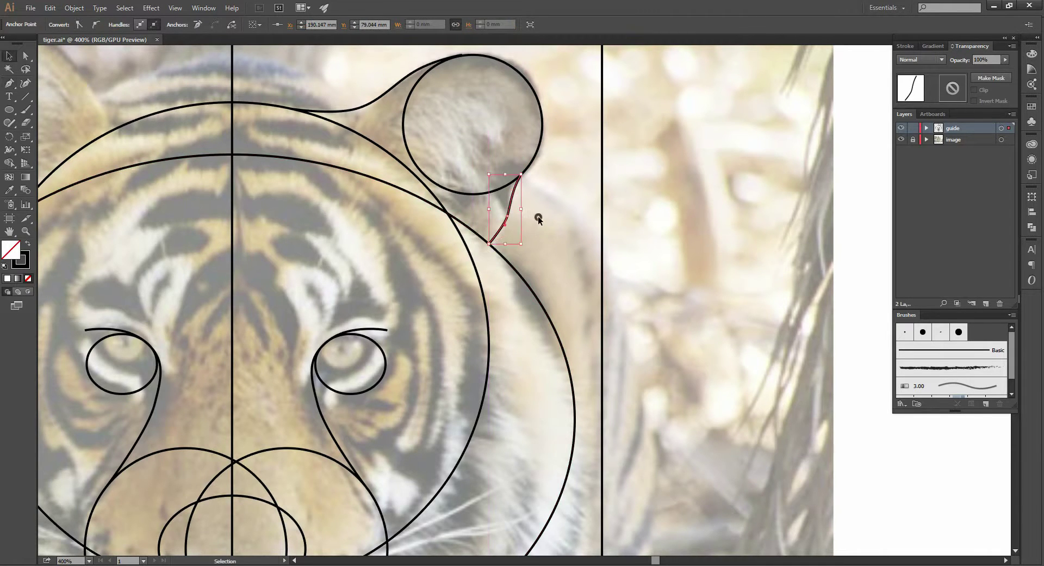
{"action": "left_click", "coordinate": [537, 217]}
{"action": "key", "text": "ctrl+minus"}
{"action": "key", "text": "ctrl+minus"}
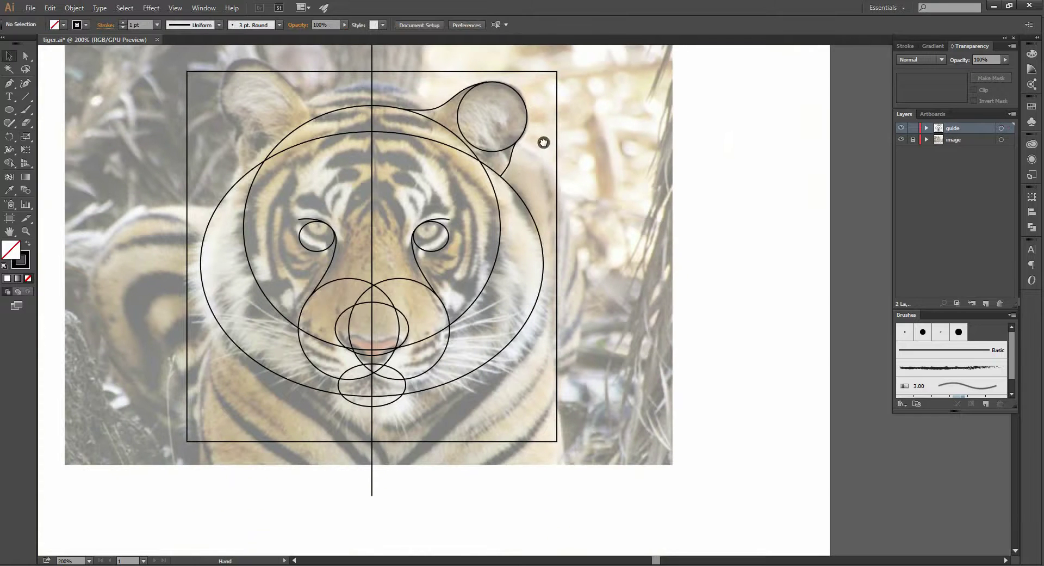
Draw a Pen curve arcing across the top of the right ear circle, removing the stray segment
{"action": "scroll", "coordinate": [465, 128], "scroll_direction": "up", "scroll_amount": 1, "text": "alt"}
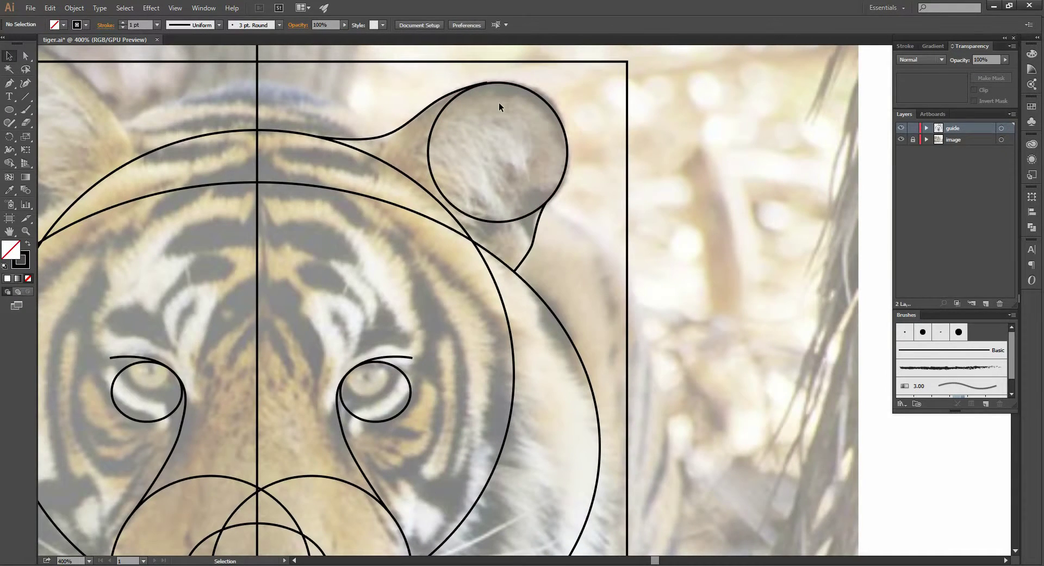
{"action": "key", "text": "p"}
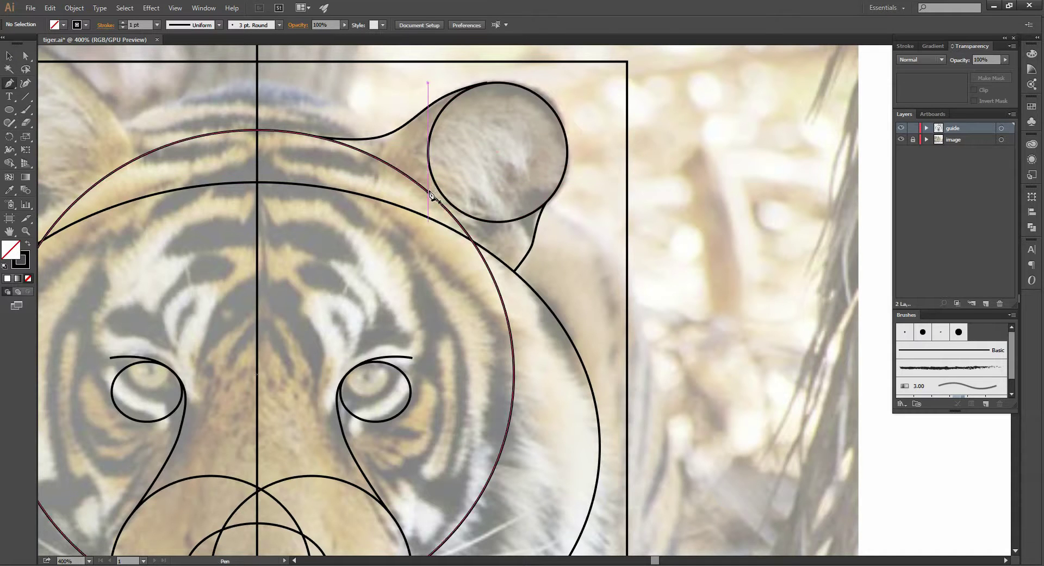
{"action": "left_click", "coordinate": [428, 191]}
{"action": "mouse_move", "coordinate": [428, 144]}
{"action": "left_mouse_down"}
{"action": "mouse_move", "coordinate": [480, 103]}
{"action": "mouse_move", "coordinate": [529, 99]}
{"action": "left_mouse_up"}
{"action": "key", "text": "ctrl+z"}
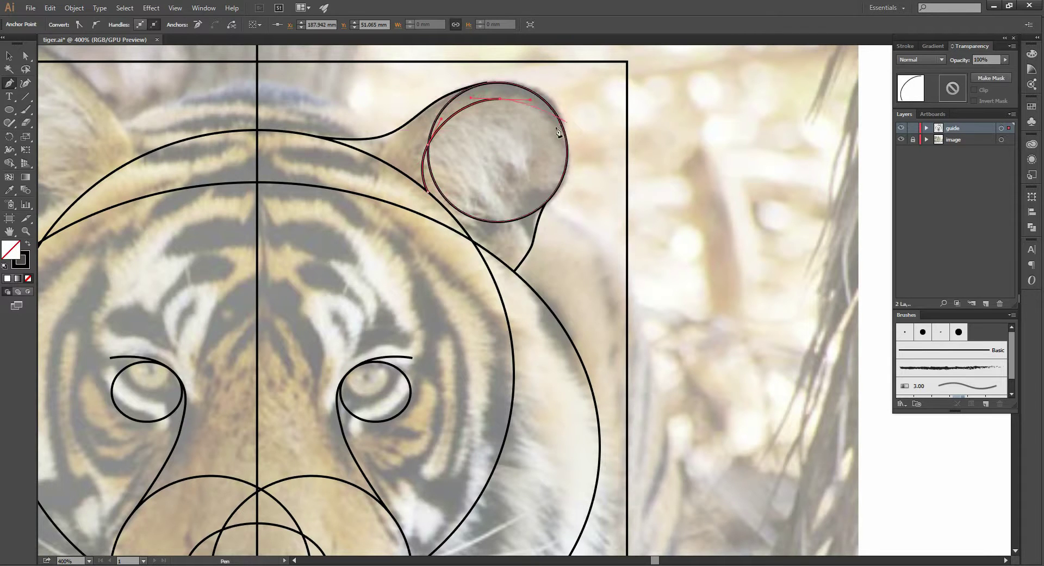
{"action": "left_click", "coordinate": [527, 130]}
{"action": "key", "text": "ctrl+z"}
{"action": "key", "text": "v"}
{"action": "left_click", "coordinate": [597, 177]}
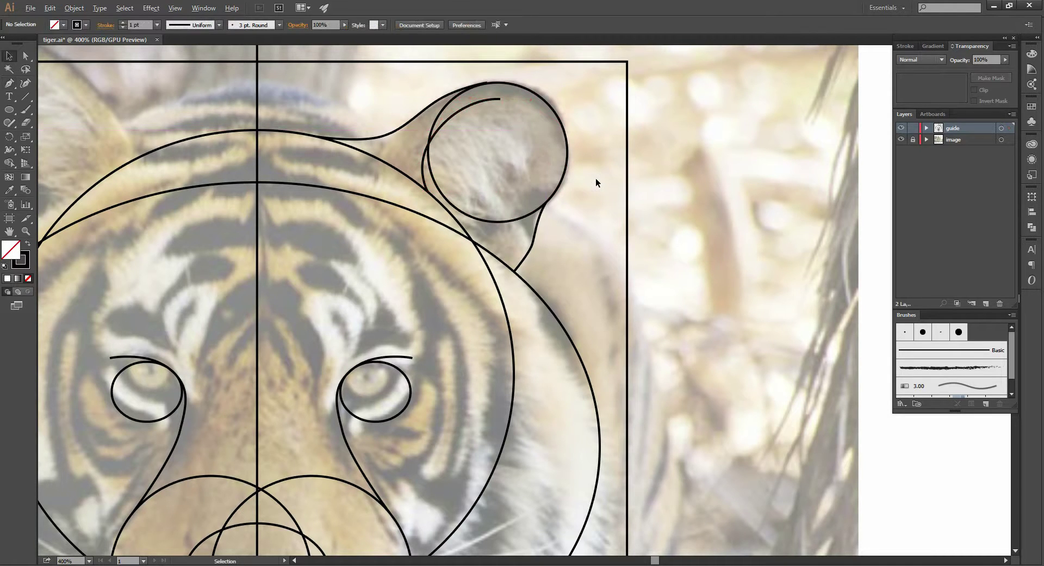
Select the inner-ear curve and inspect it in isolation mode, then exit
{"action": "key", "text": "ctrl+minus"}
{"action": "left_click", "coordinate": [546, 185]}
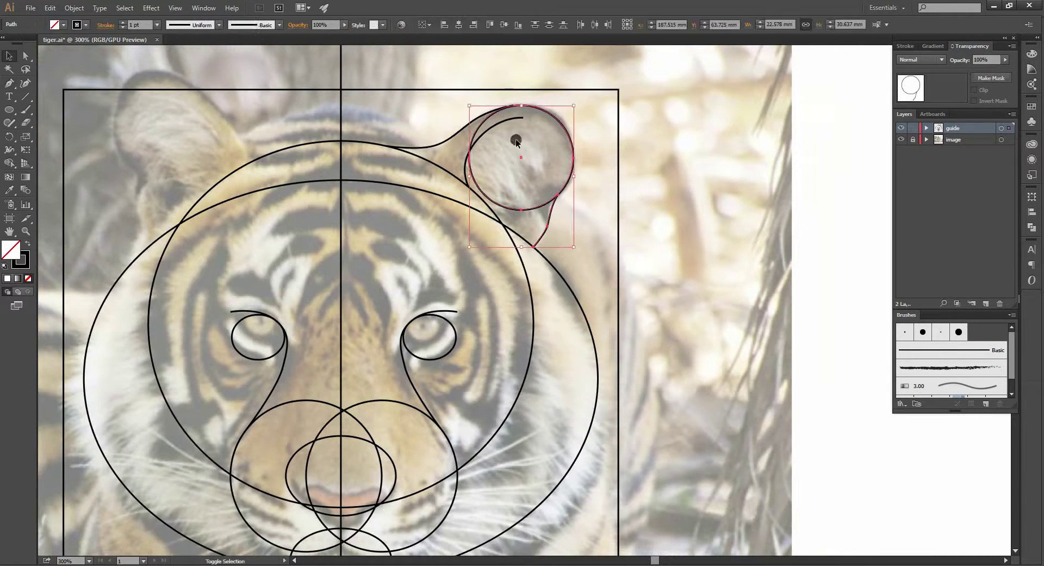
{"action": "double_click", "coordinate": [452, 139]}
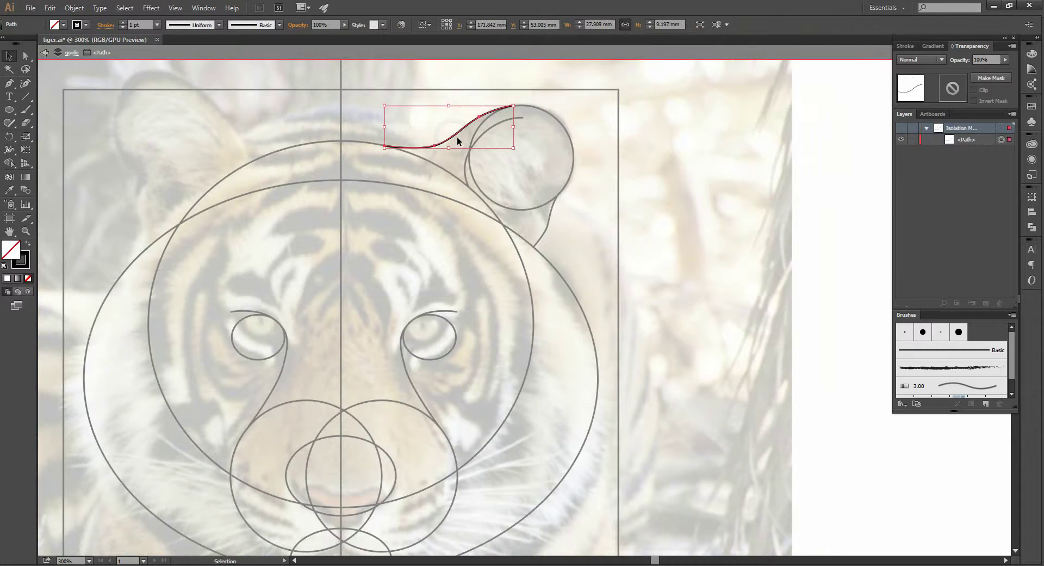
{"action": "double_click", "coordinate": [587, 174]}
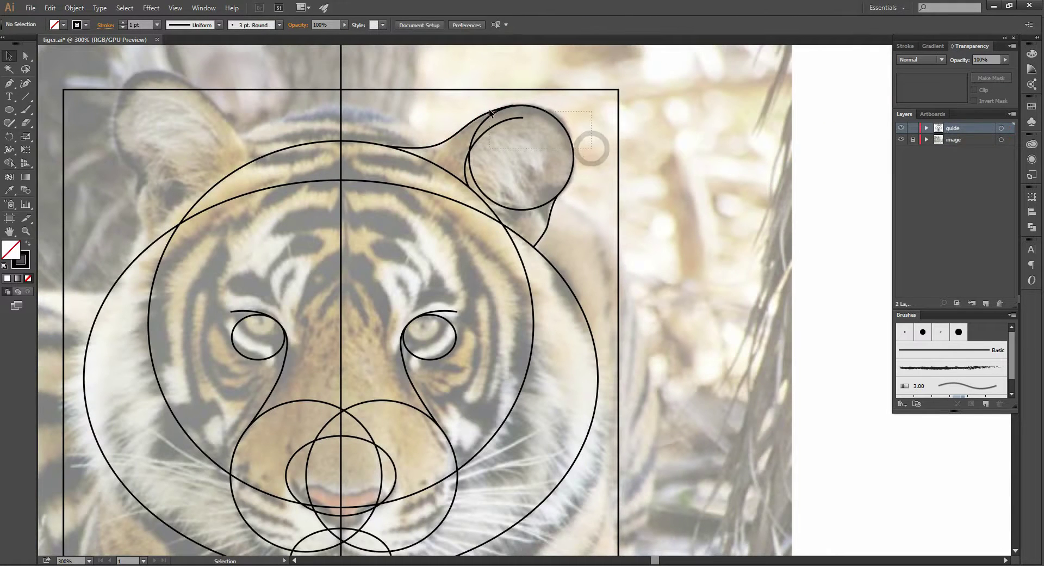
Copy the ear circle and its curves, reflect them vertically, and place them over the left ear
{"action": "left_click", "coordinate": [482, 111]}
{"action": "left_click", "coordinate": [543, 226], "text": "shift"}
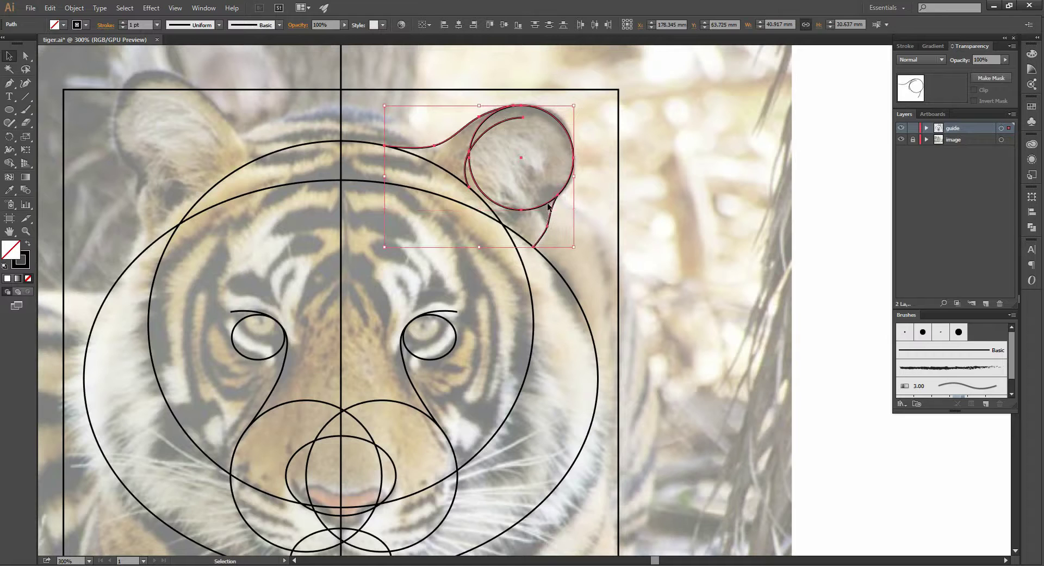
{"action": "left_click_drag", "start_coordinate": [553, 202], "coordinate": [244, 199]}
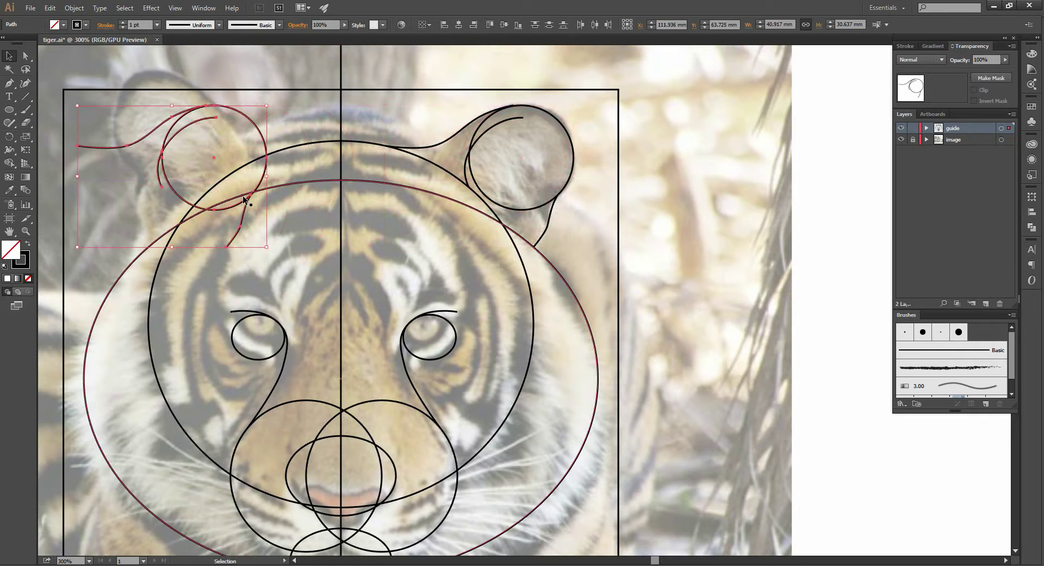
{"action": "right_click", "coordinate": [244, 198]}
{"action": "mouse_move", "coordinate": [294, 328]}
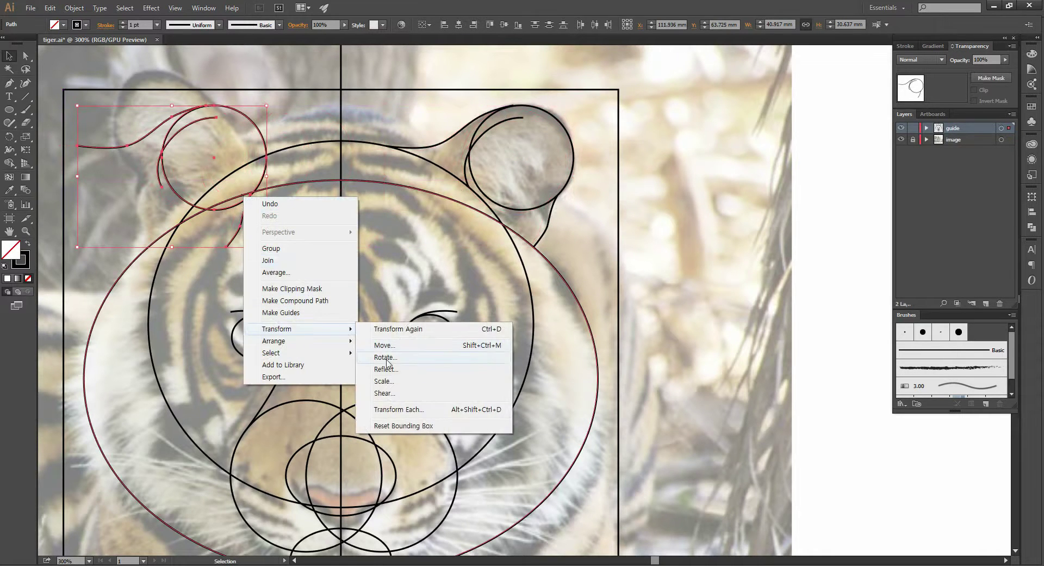
{"action": "left_click", "coordinate": [385, 369]}
{"action": "key", "text": "Return"}
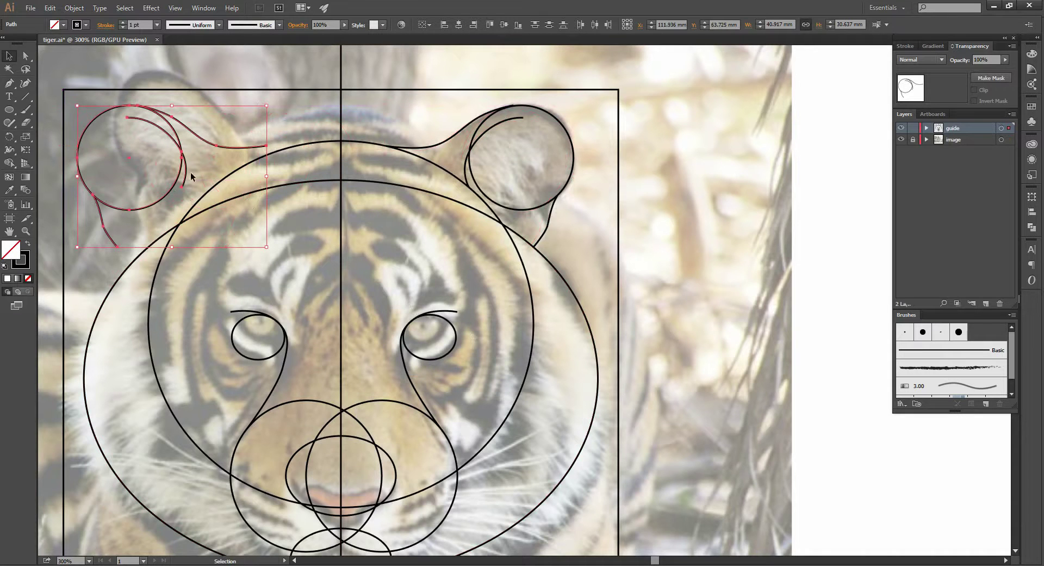
{"action": "mouse_move", "coordinate": [175, 168]}
{"action": "left_mouse_down"}
{"action": "mouse_move", "coordinate": [287, 186]}
{"action": "mouse_move", "coordinate": [320, 204]}
{"action": "left_mouse_up"}
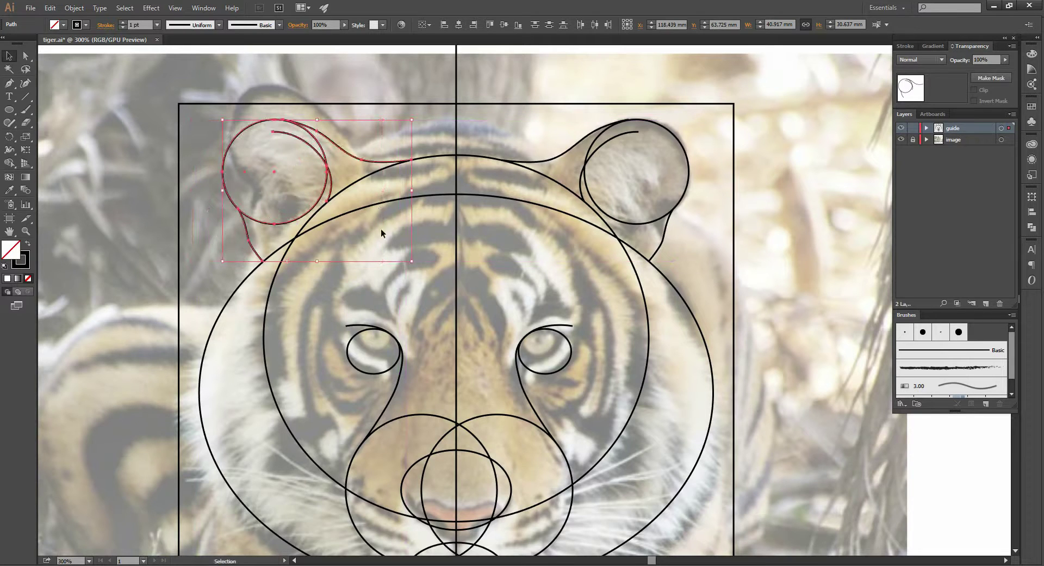
{"action": "left_click", "coordinate": [408, 251]}
{"action": "scroll", "coordinate": [409, 250], "scroll_direction": "down", "scroll_amount": 1}
{"action": "left_click_drag", "start_coordinate": [623, 308], "coordinate": [607, 231]}
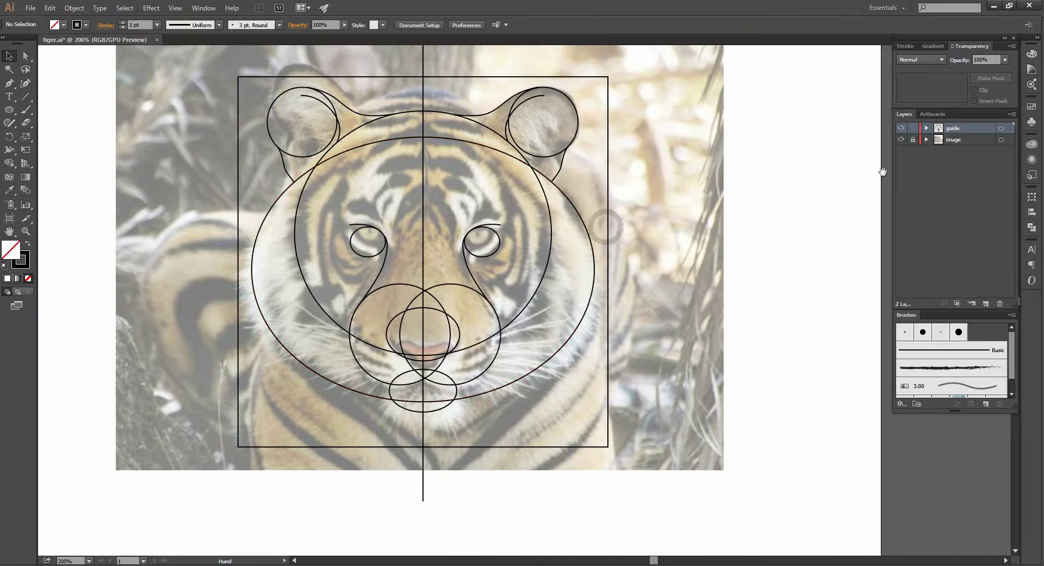
Toggle the tiger photo layer off and back on to check the guides alone
{"action": "left_click", "coordinate": [902, 139]}
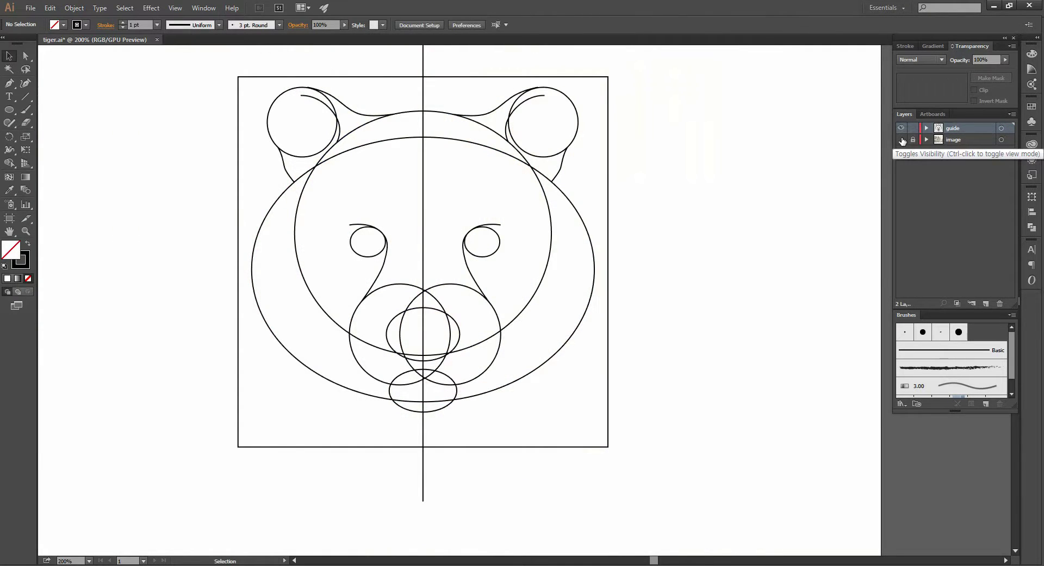
{"action": "left_click", "coordinate": [902, 139]}
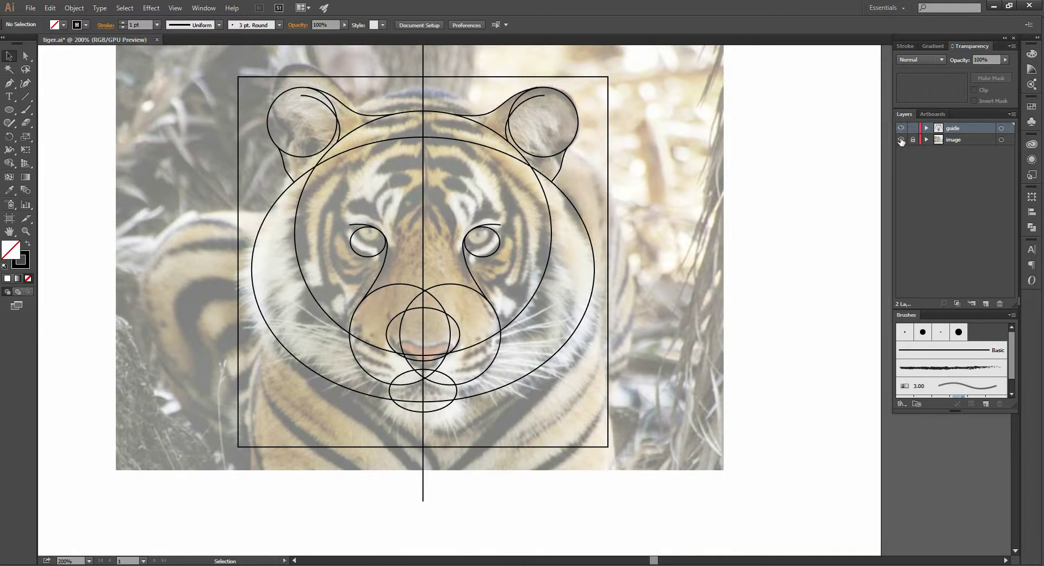
With the photo visible, set all guide paths to 50% opacity
{"action": "left_click", "coordinate": [901, 139]}
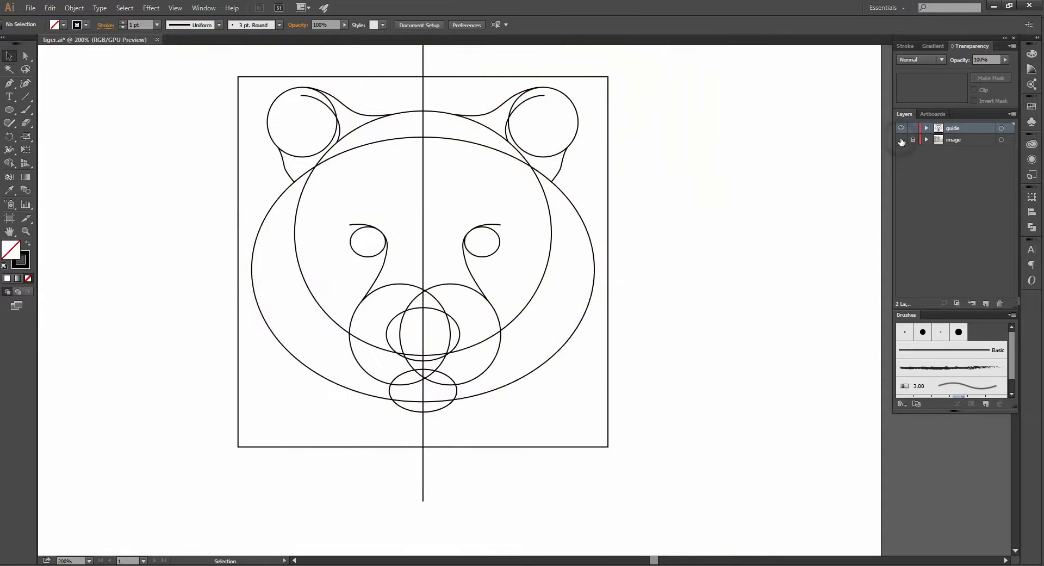
{"action": "left_click", "coordinate": [902, 140]}
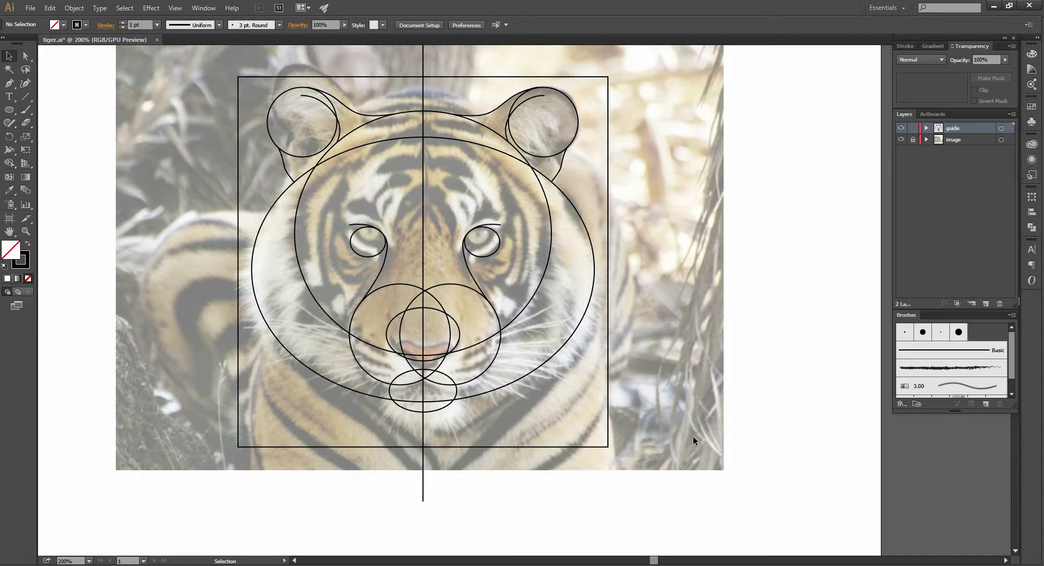
{"action": "key", "text": "ctrl+a"}
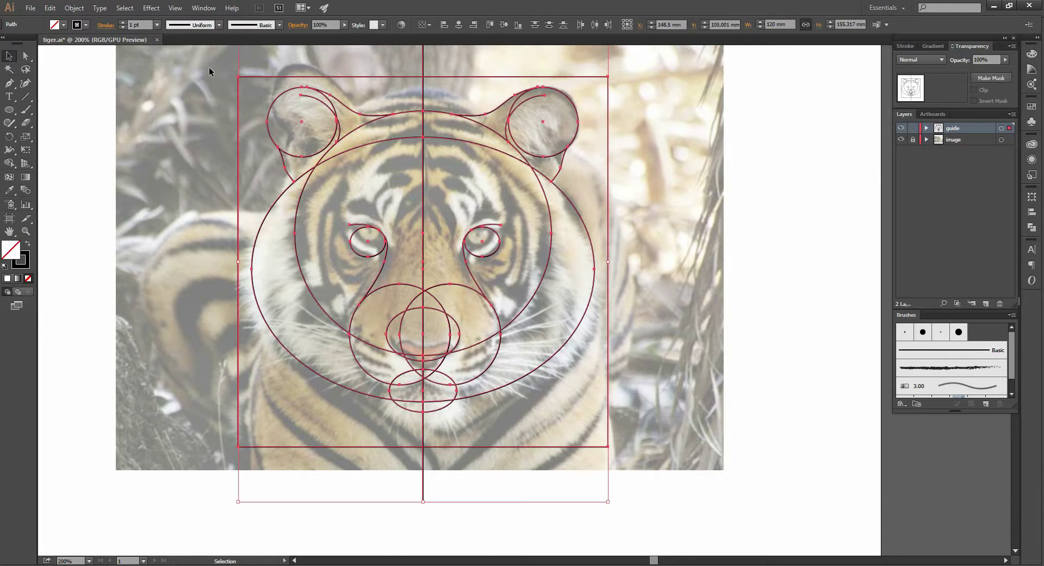
{"action": "left_click", "coordinate": [326, 25]}
{"action": "type", "text": "50"}
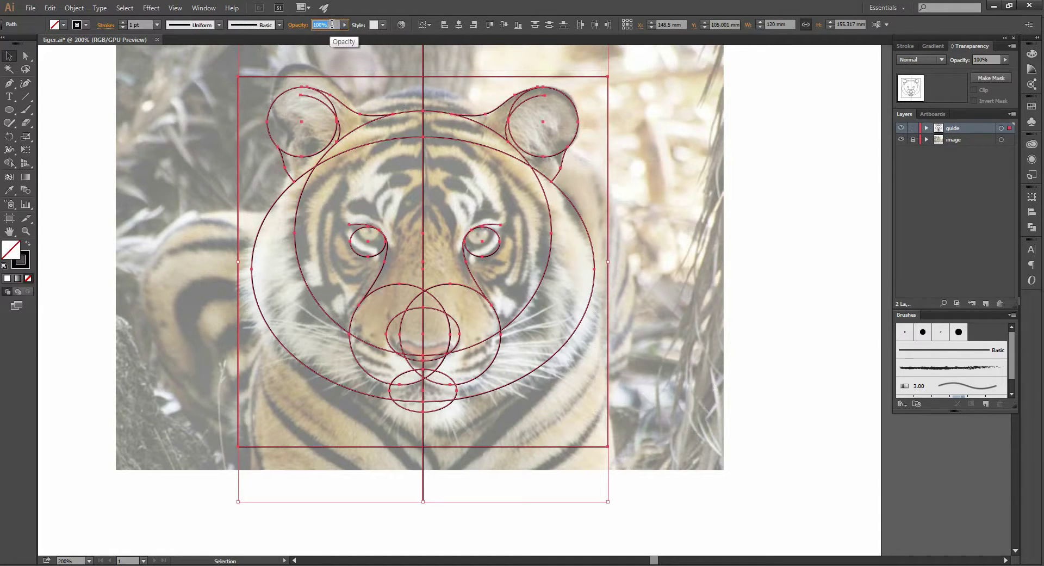
{"action": "key", "text": "Return"}
{"action": "left_click", "coordinate": [698, 232]}
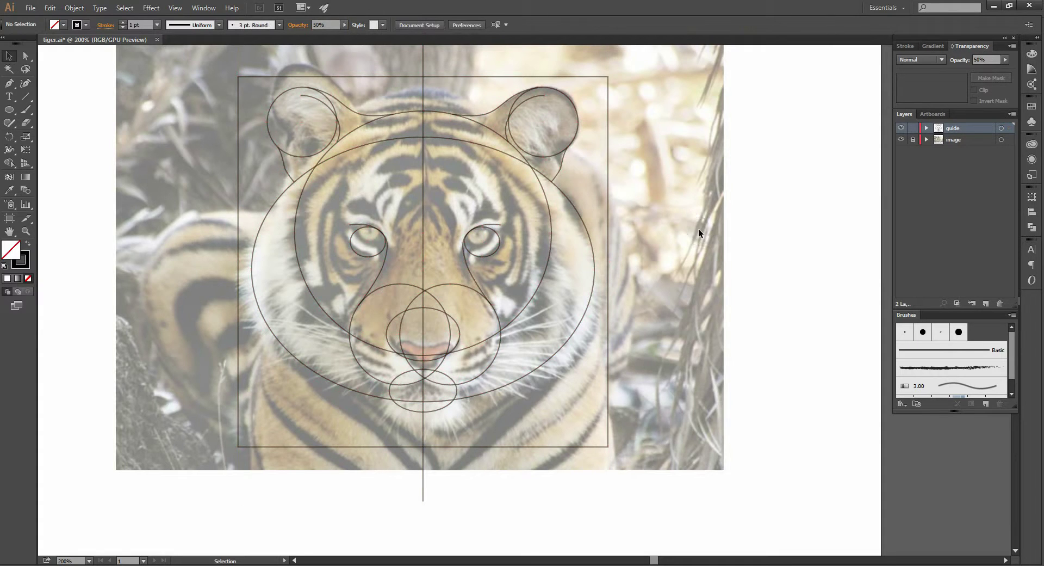
Lock the guide layer and add a new layer named 'line' for tracing
{"action": "left_click", "coordinate": [913, 127]}
{"action": "left_click", "coordinate": [987, 305]}
{"action": "double_click", "coordinate": [957, 127]}
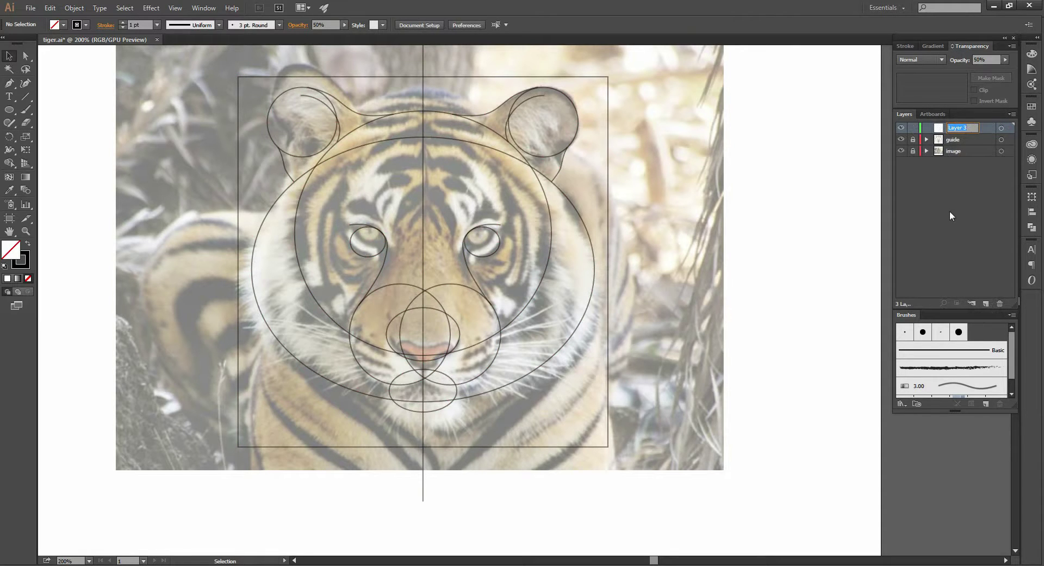
{"action": "type", "text": "line"}
{"action": "key", "text": "Return"}
{"action": "left_click_drag", "start_coordinate": [28, 111], "coordinate": [67, 122]}
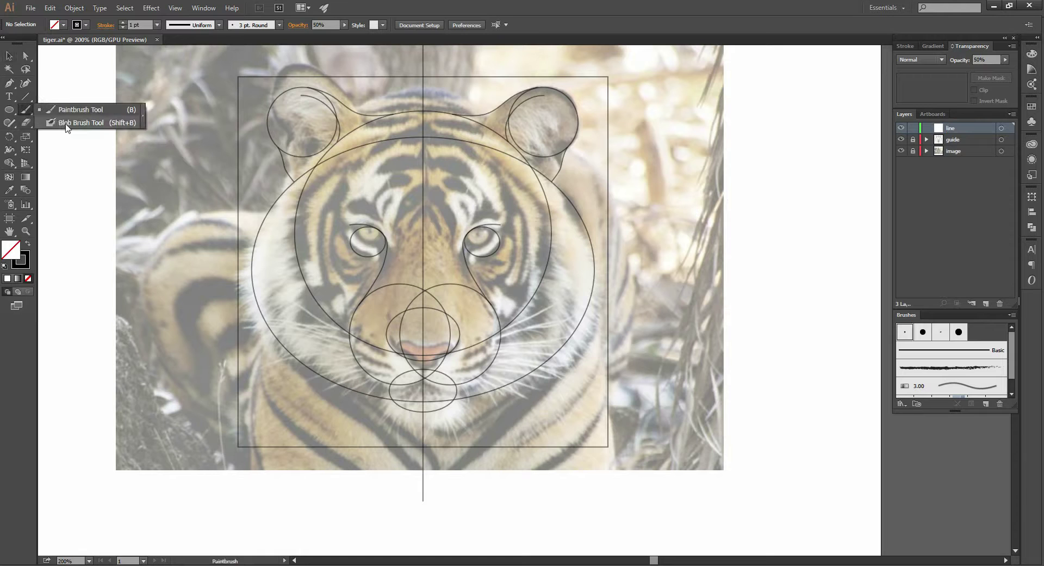
Start a new calligraphic brush of 3 pt size, varying by pen pressure up to 3 pt
{"action": "left_click", "coordinate": [276, 24]}
{"action": "left_click", "coordinate": [276, 24]}
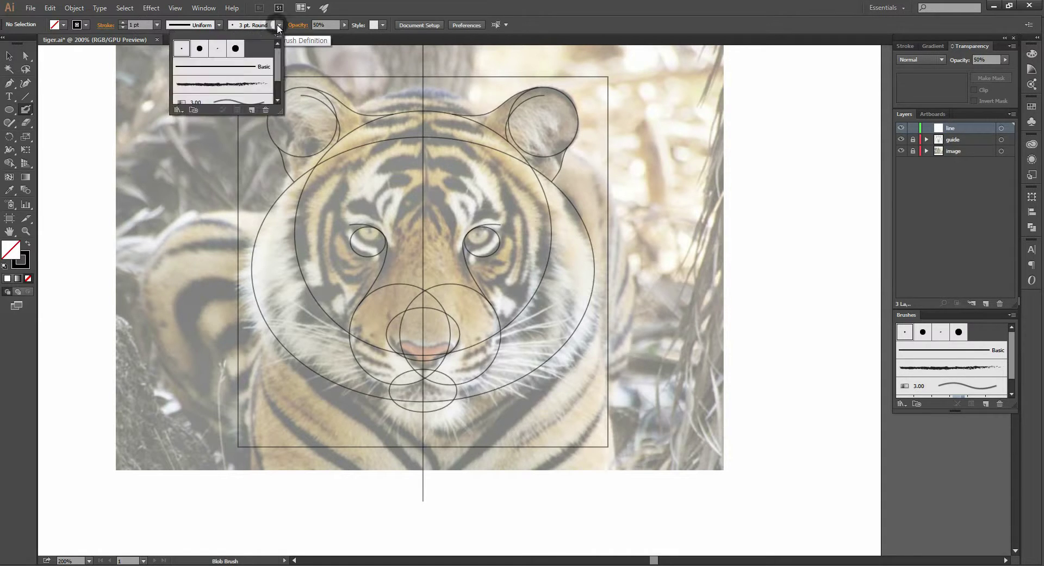
{"action": "left_click", "coordinate": [257, 110]}
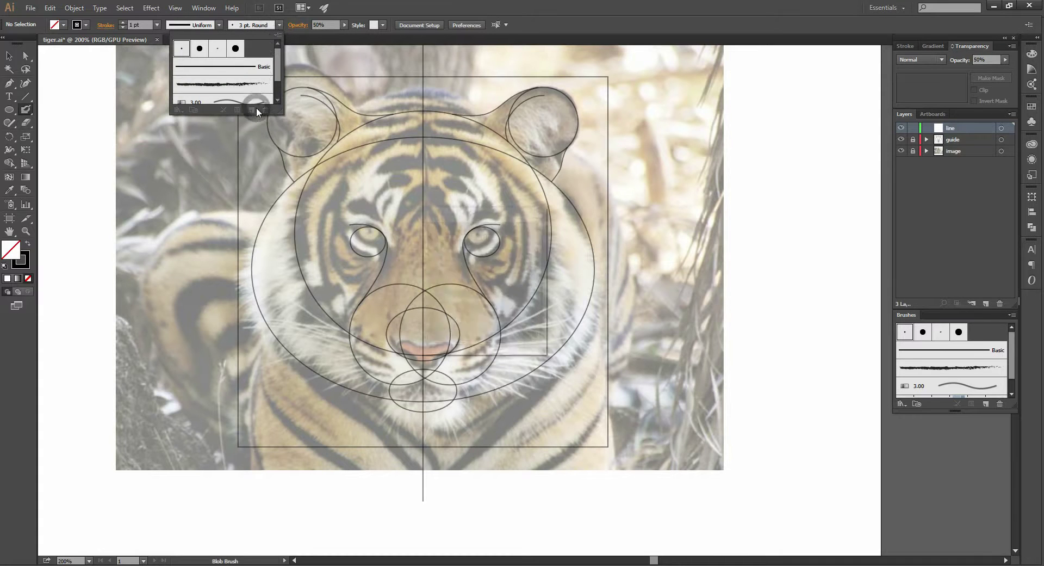
{"action": "left_click", "coordinate": [469, 328]}
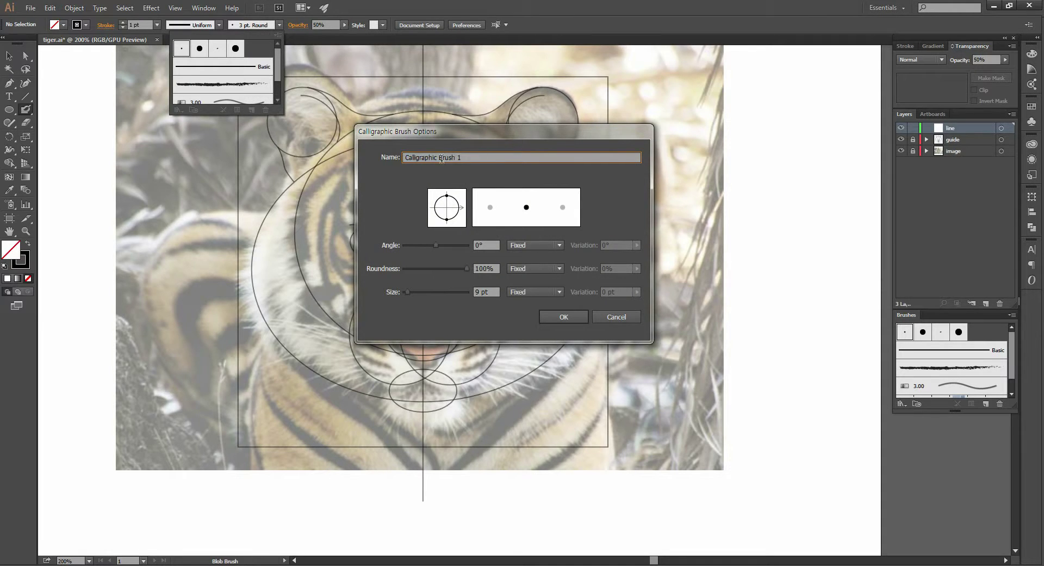
{"action": "left_click_drag", "start_coordinate": [439, 157], "coordinate": [402, 158]}
{"action": "left_click", "coordinate": [481, 157]}
{"action": "left_click", "coordinate": [479, 292]}
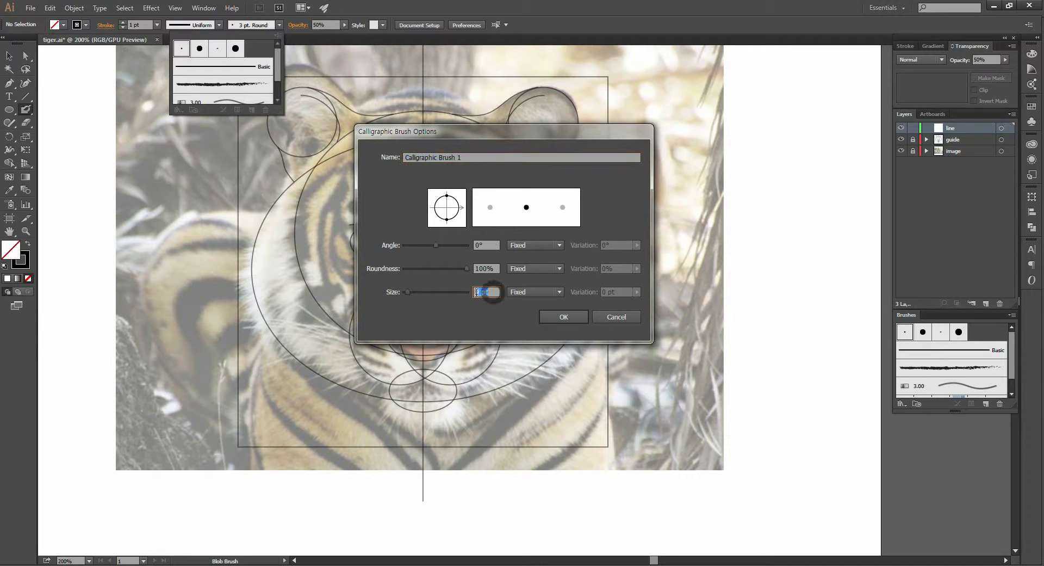
{"action": "type", "text": "3"}
{"action": "left_click", "coordinate": [559, 292]}
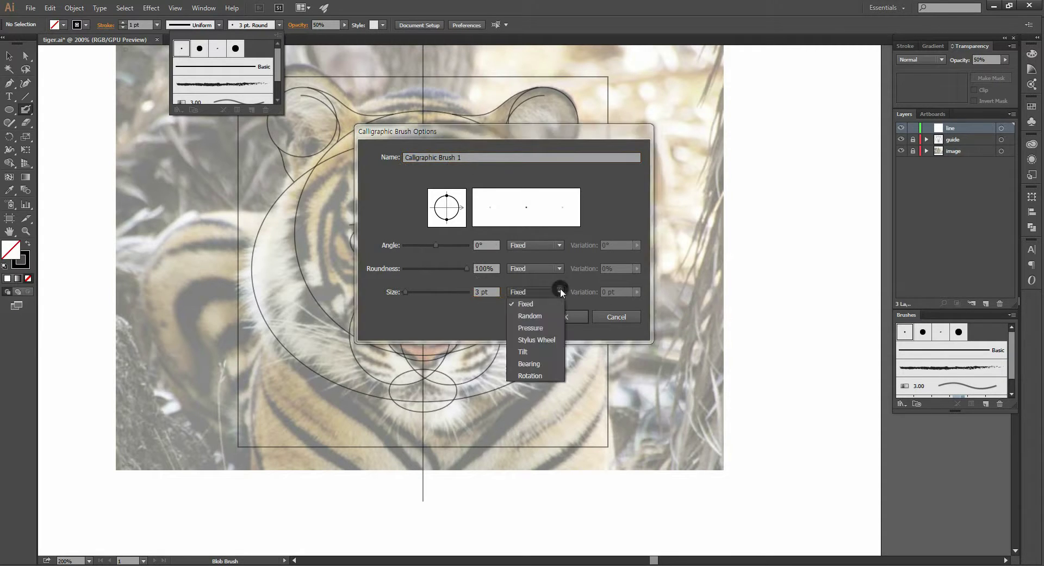
{"action": "left_click", "coordinate": [552, 325]}
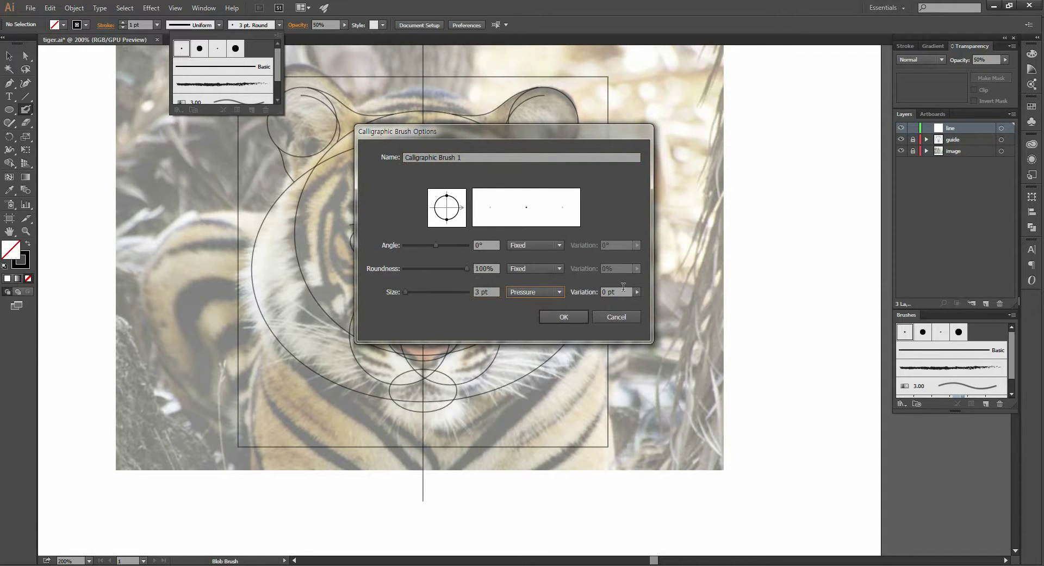
{"action": "left_click_drag", "start_coordinate": [637, 292], "coordinate": [647, 306]}
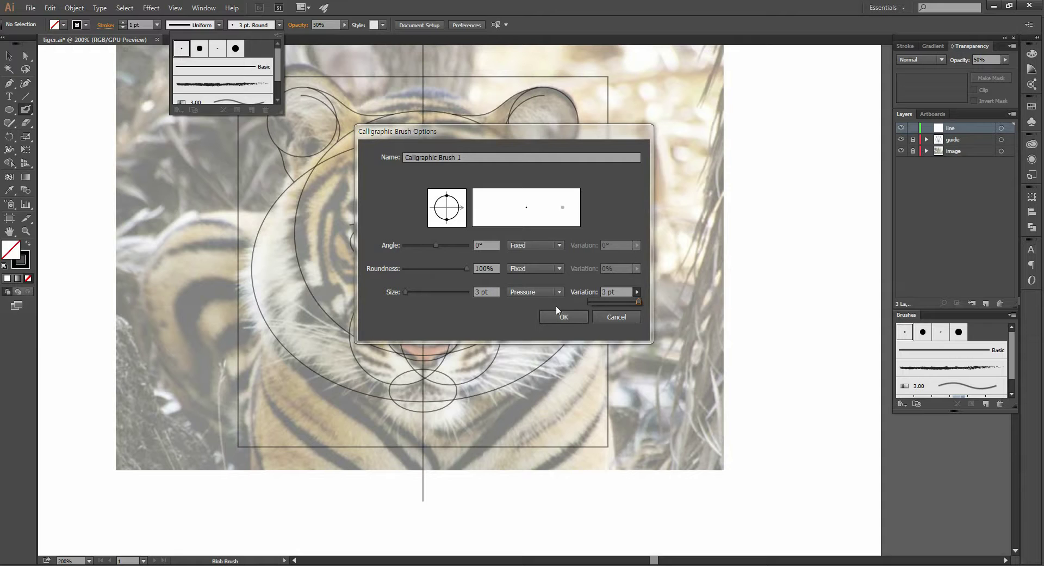
Set the brush roundness to 50% and angle to about −126°, save it, and make it current
{"action": "double_click", "coordinate": [483, 268]}
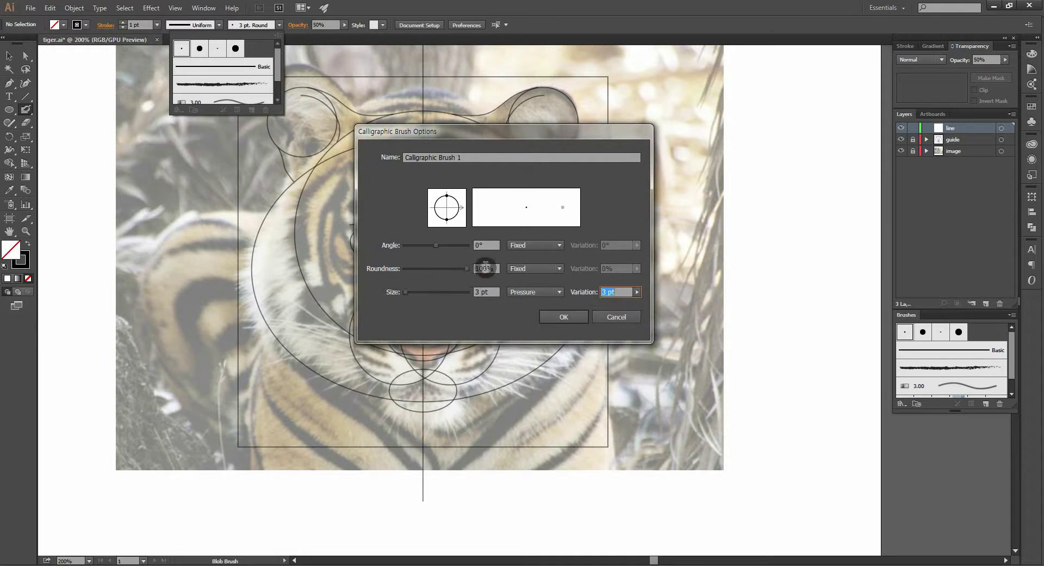
{"action": "type", "text": "50"}
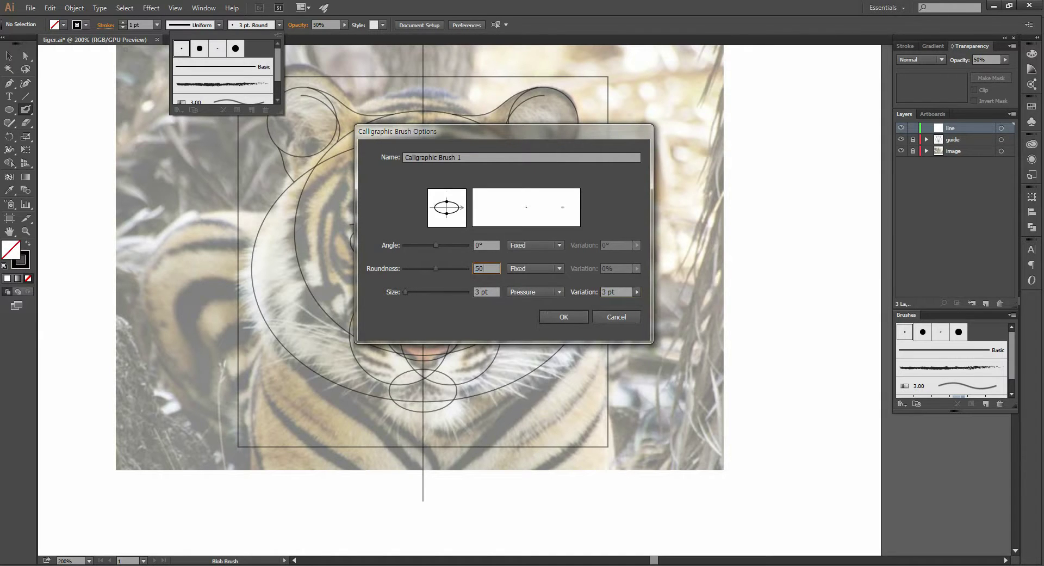
{"action": "left_click_drag", "start_coordinate": [434, 242], "coordinate": [416, 245]}
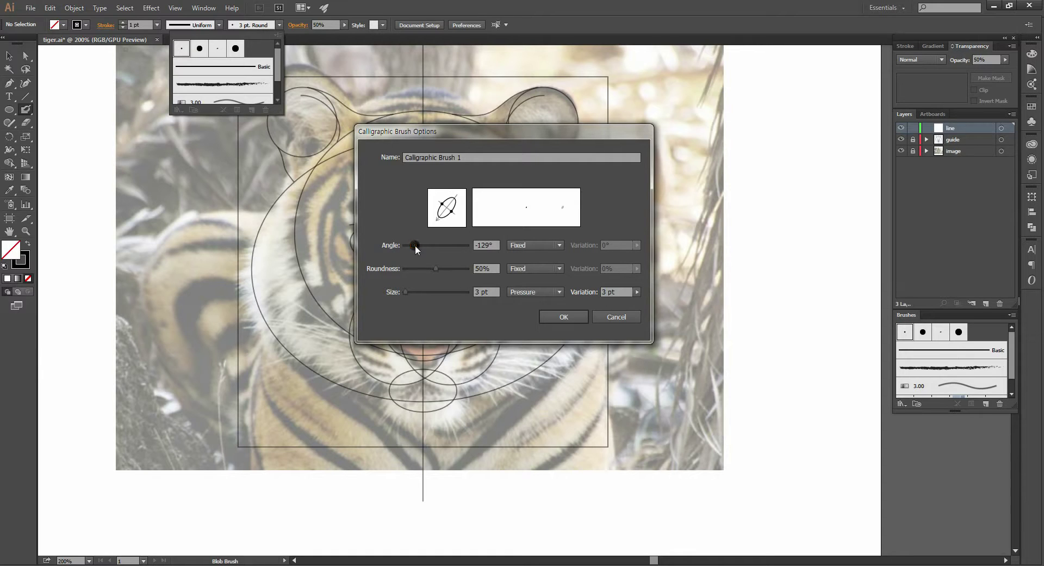
{"action": "left_click", "coordinate": [557, 317]}
{"action": "left_click", "coordinate": [533, 4]}
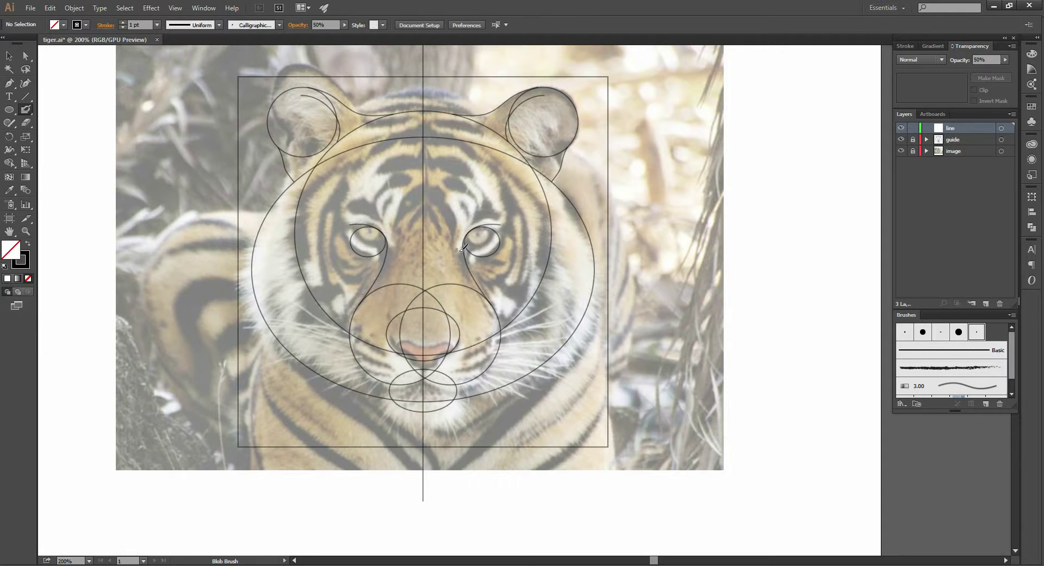
Zoom in on the muzzle and unlock the guide layer for editing
{"action": "key", "text": "ctrl+plus"}
{"action": "key", "text": "ctrl+plus"}
{"action": "key", "text": "ctrl+plus"}
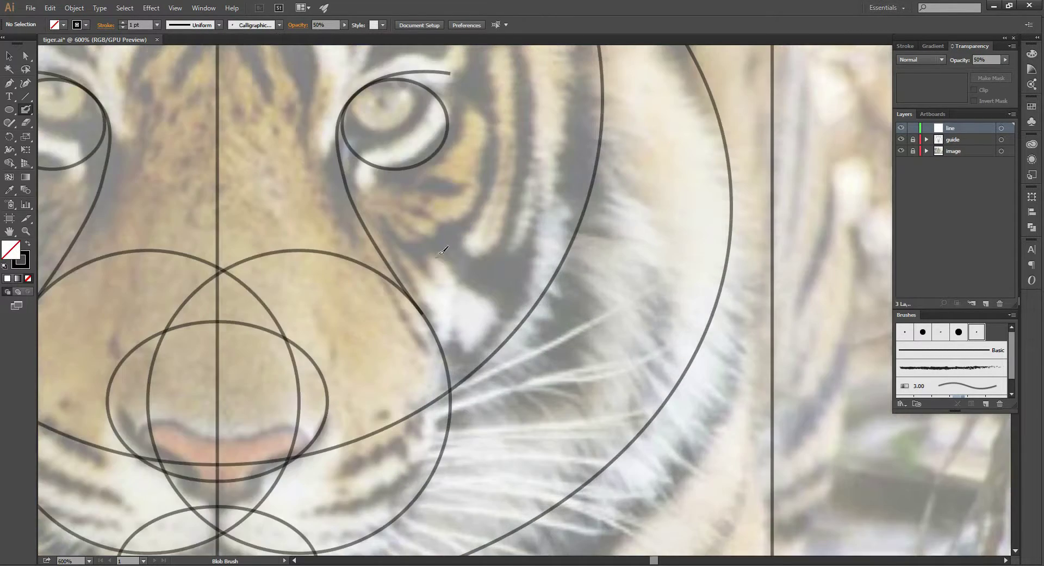
{"action": "left_click_drag", "start_coordinate": [441, 291], "coordinate": [478, 198]}
{"action": "left_click_drag", "start_coordinate": [476, 282], "coordinate": [473, 268]}
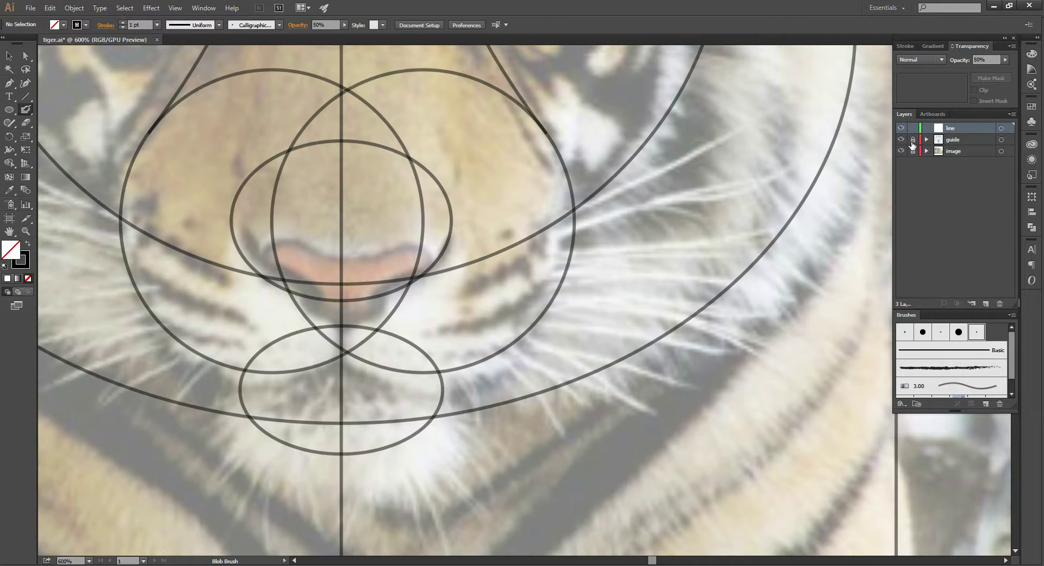
{"action": "left_click", "coordinate": [913, 139]}
{"action": "left_click", "coordinate": [949, 139]}
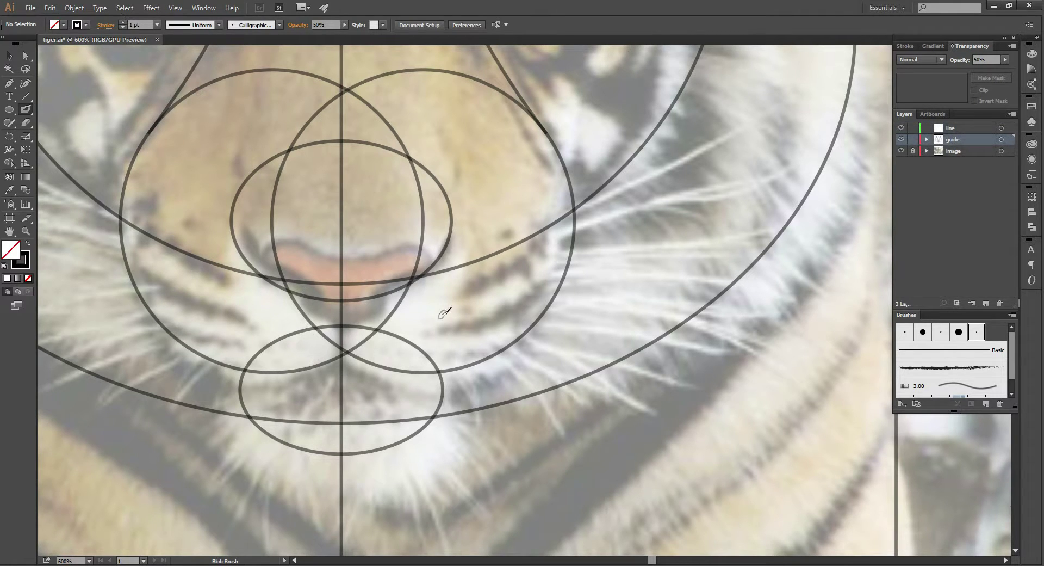
{"action": "key", "text": "v"}
Delete the large guide circle to the left of the nose
{"action": "left_click", "coordinate": [393, 309]}
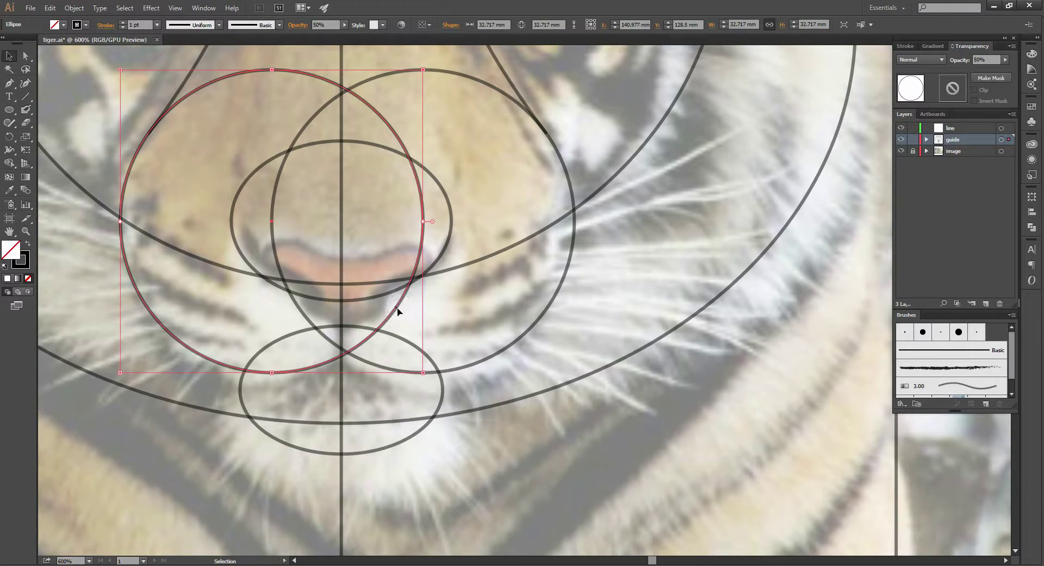
{"action": "left_click_drag", "start_coordinate": [397, 308], "coordinate": [387, 308]}
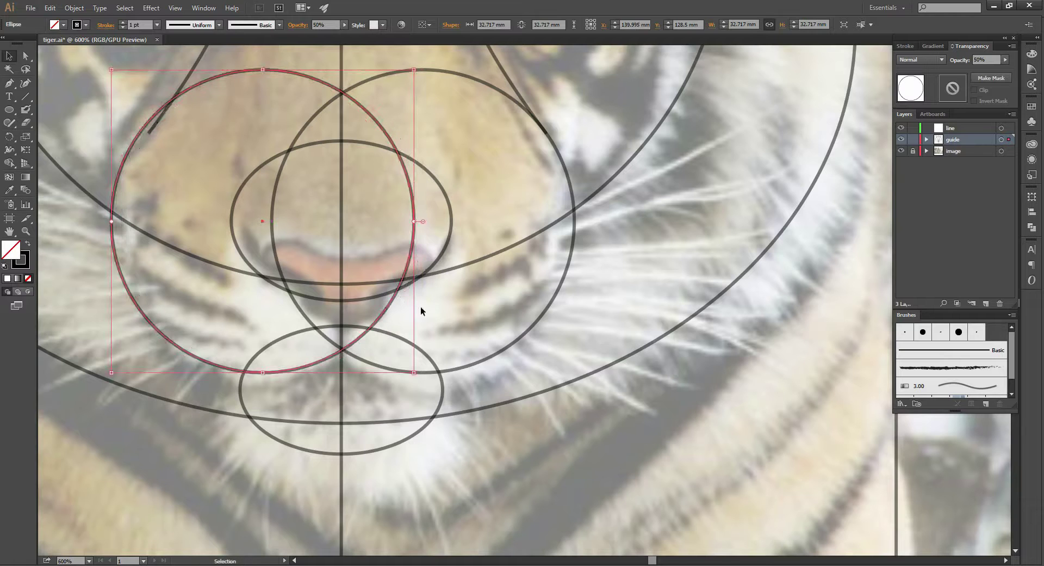
{"action": "left_click", "coordinate": [465, 306]}
{"action": "left_click", "coordinate": [388, 306]}
{"action": "key", "text": "Delete"}
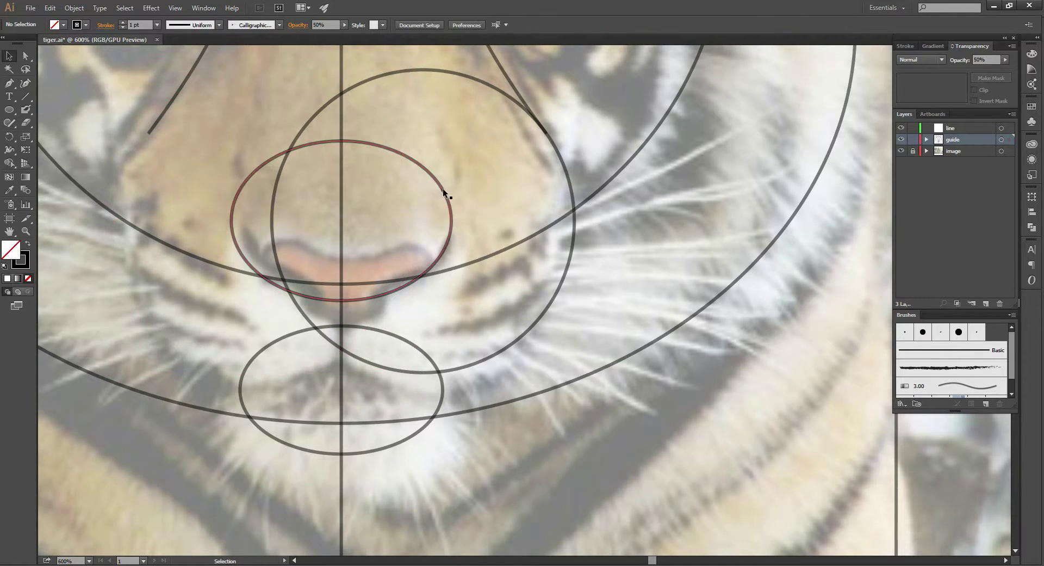
Stretch the nose ellipse and right circle taller, relock the guides, and activate the line layer
{"action": "left_click", "coordinate": [440, 189]}
{"action": "left_click_drag", "start_coordinate": [342, 301], "coordinate": [344, 310]}
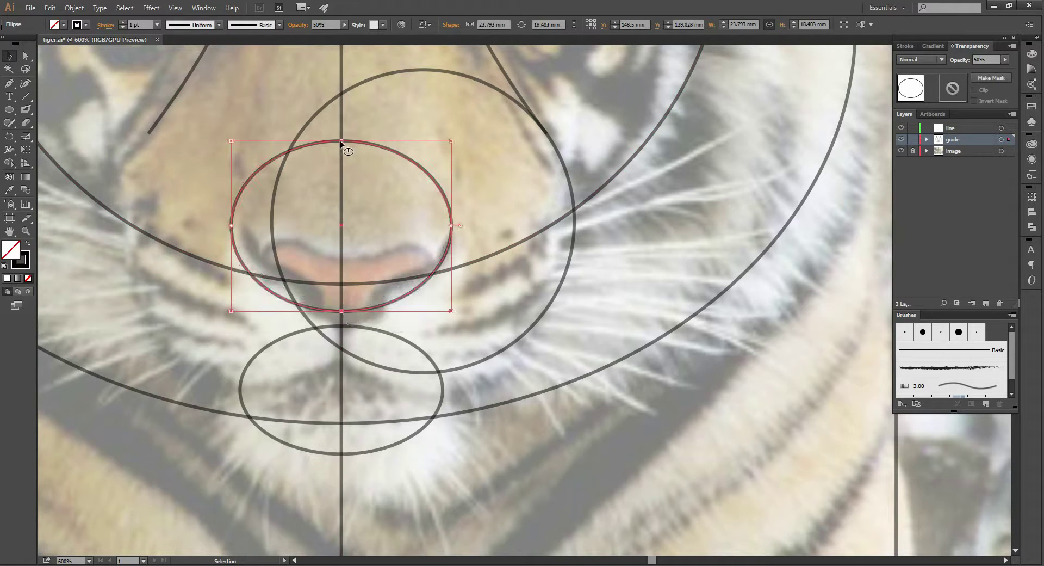
{"action": "left_click_drag", "start_coordinate": [342, 142], "coordinate": [341, 148]}
{"action": "left_click_drag", "start_coordinate": [341, 310], "coordinate": [342, 315]}
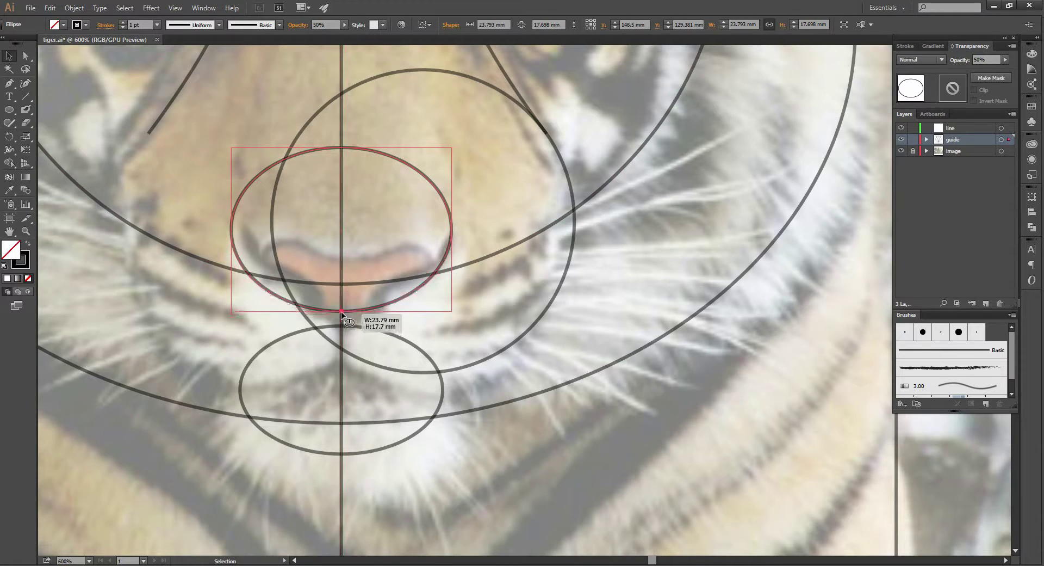
{"action": "left_click", "coordinate": [362, 360]}
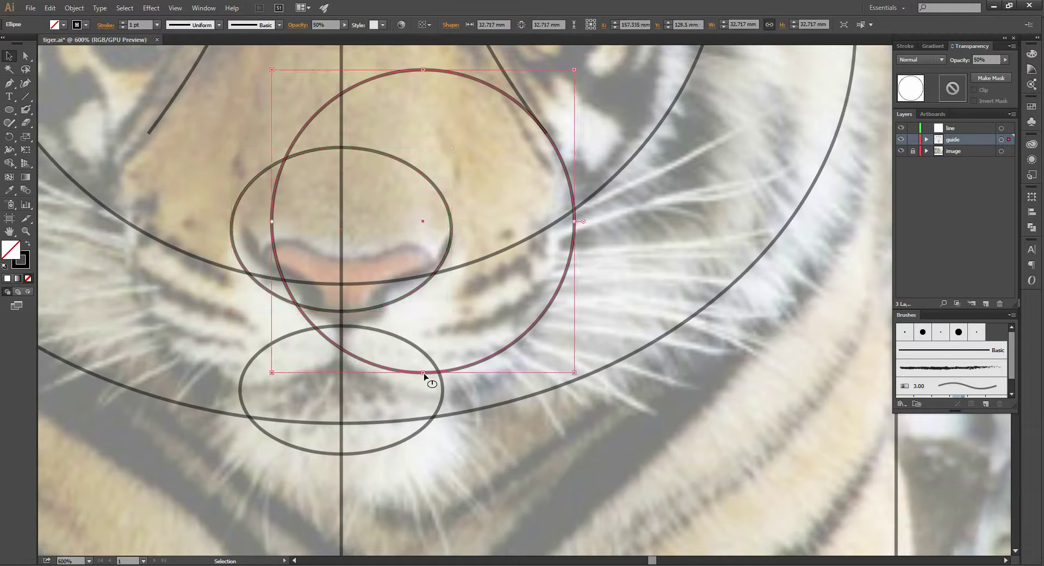
{"action": "left_click_drag", "start_coordinate": [423, 374], "coordinate": [423, 373]}
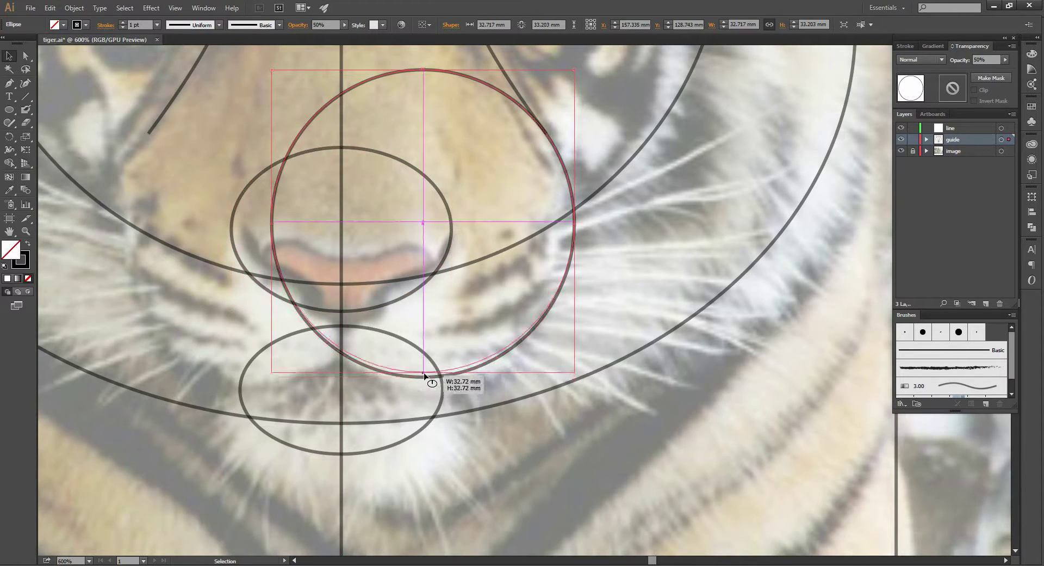
{"action": "left_click", "coordinate": [632, 324]}
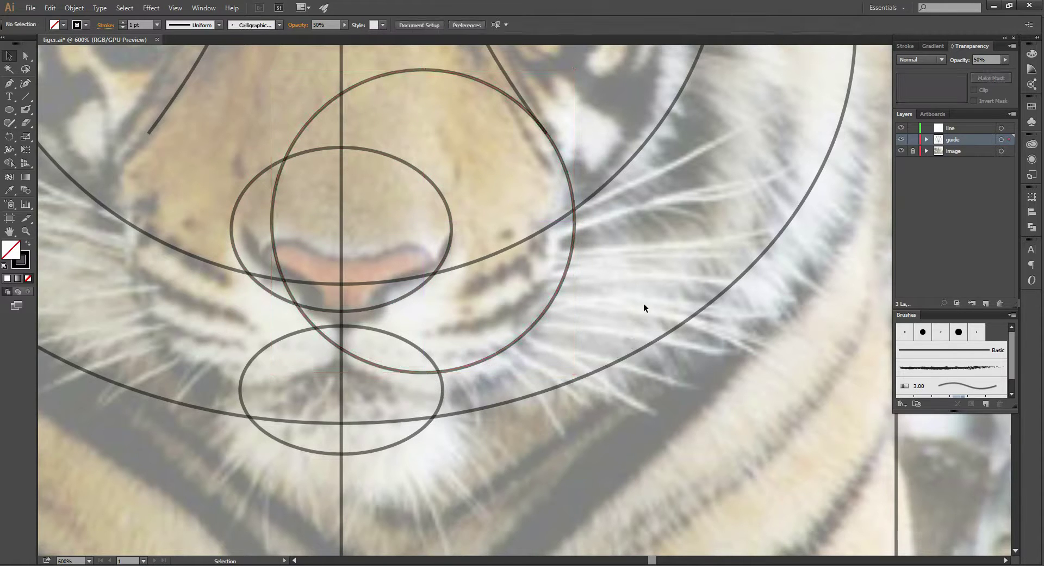
{"action": "left_click", "coordinate": [913, 139]}
{"action": "left_click", "coordinate": [952, 128]}
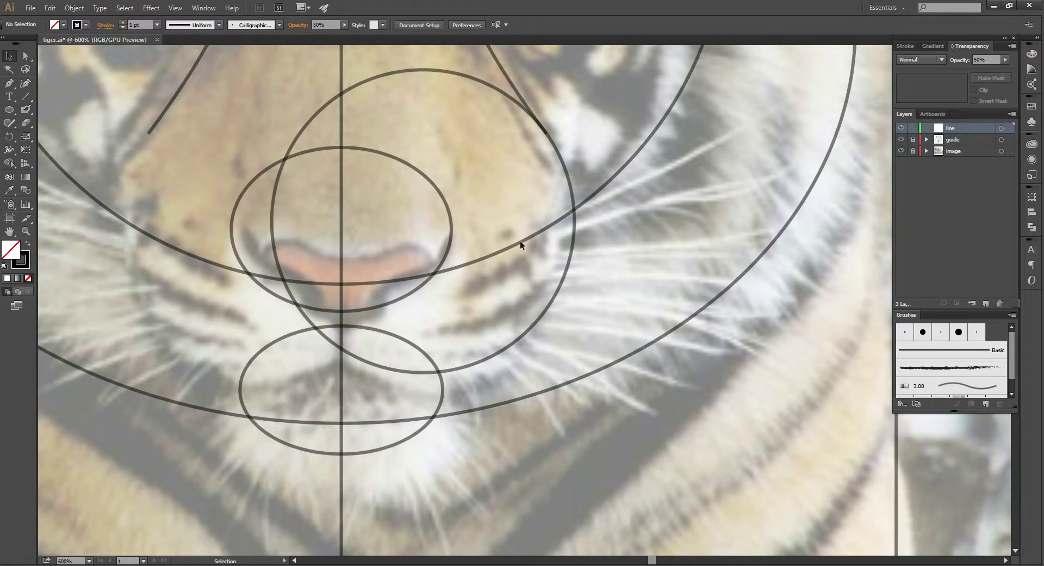
Try blob-brush strokes along the nose's lower edge, undoing the faint results
{"action": "key", "text": "shift+b"}
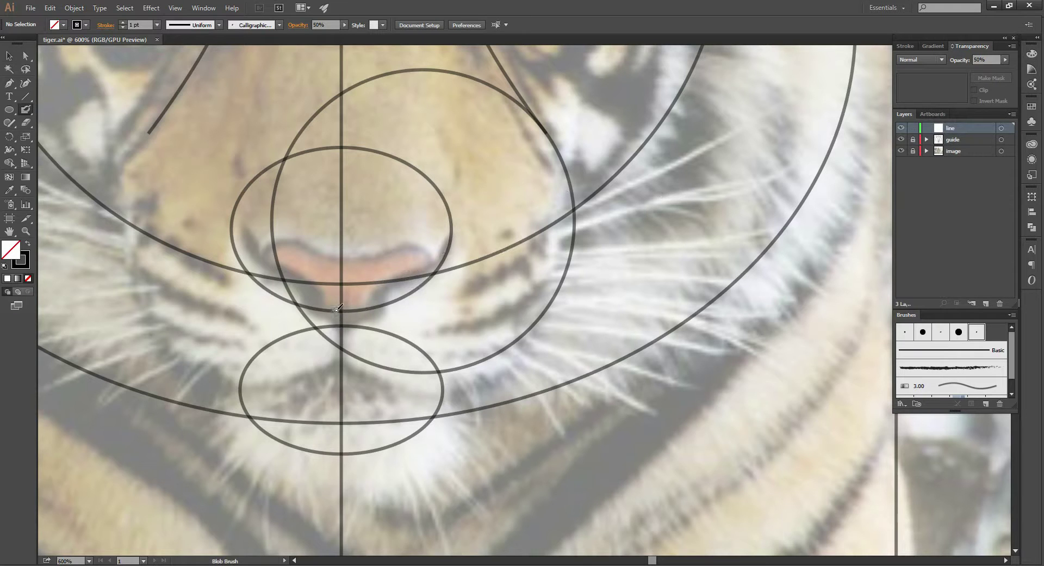
{"action": "left_click_drag", "start_coordinate": [338, 311], "coordinate": [357, 310]}
{"action": "left_click_drag", "start_coordinate": [425, 269], "coordinate": [453, 235]}
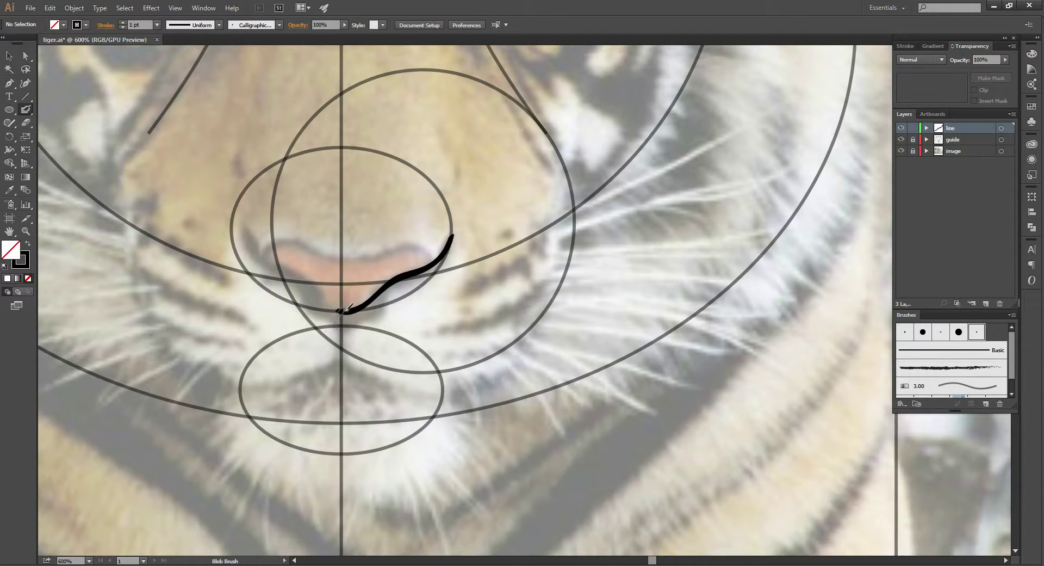
{"action": "key", "text": "ctrl+z"}
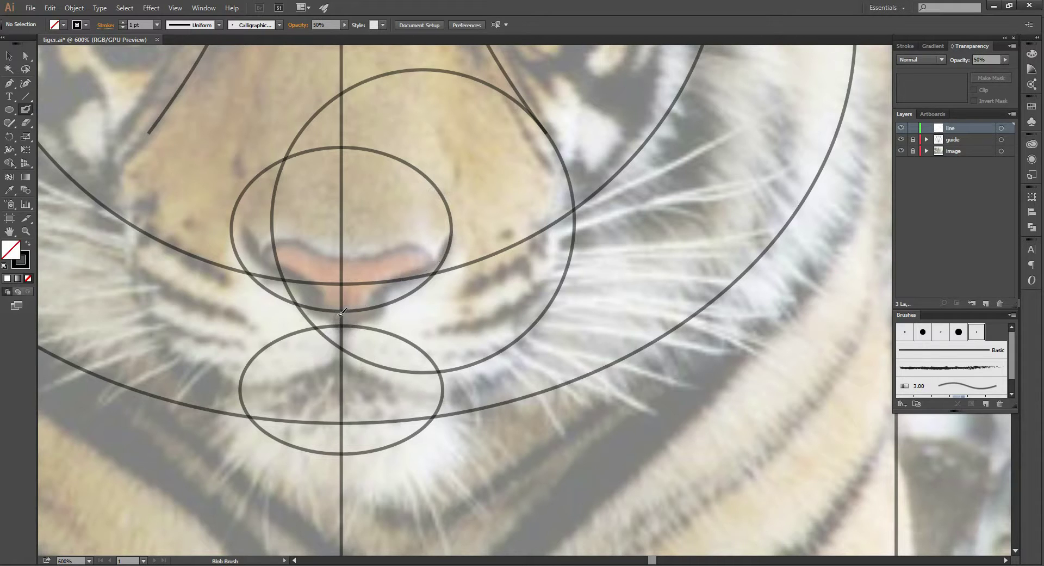
{"action": "mouse_move", "coordinate": [337, 311]}
{"action": "left_mouse_down"}
{"action": "mouse_move", "coordinate": [365, 306]}
{"action": "mouse_move", "coordinate": [451, 235]}
{"action": "left_mouse_up"}
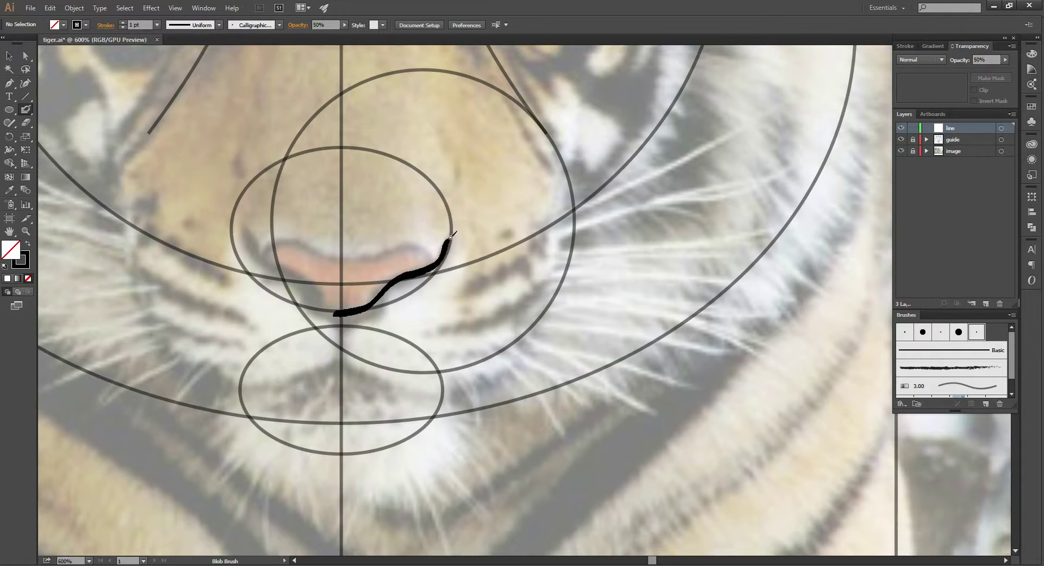
{"action": "key", "text": "ctrl+z"}
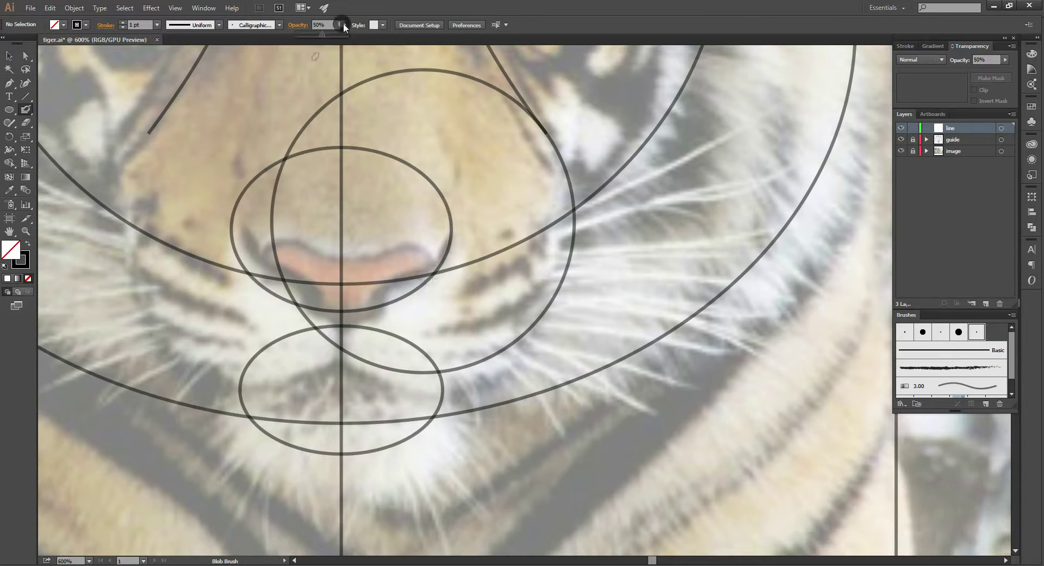
Raise opacity to 100% and paint solid strokes under the nose and up its right edge
{"action": "left_click", "coordinate": [345, 25]}
{"action": "left_click_drag", "start_coordinate": [345, 35], "coordinate": [352, 33]}
{"action": "left_click", "coordinate": [338, 310]}
{"action": "left_click_drag", "start_coordinate": [338, 312], "coordinate": [358, 312]}
{"action": "mouse_move", "coordinate": [406, 278]}
{"action": "left_mouse_down"}
{"action": "mouse_move", "coordinate": [428, 270]}
{"action": "mouse_move", "coordinate": [446, 239]}
{"action": "left_mouse_up"}
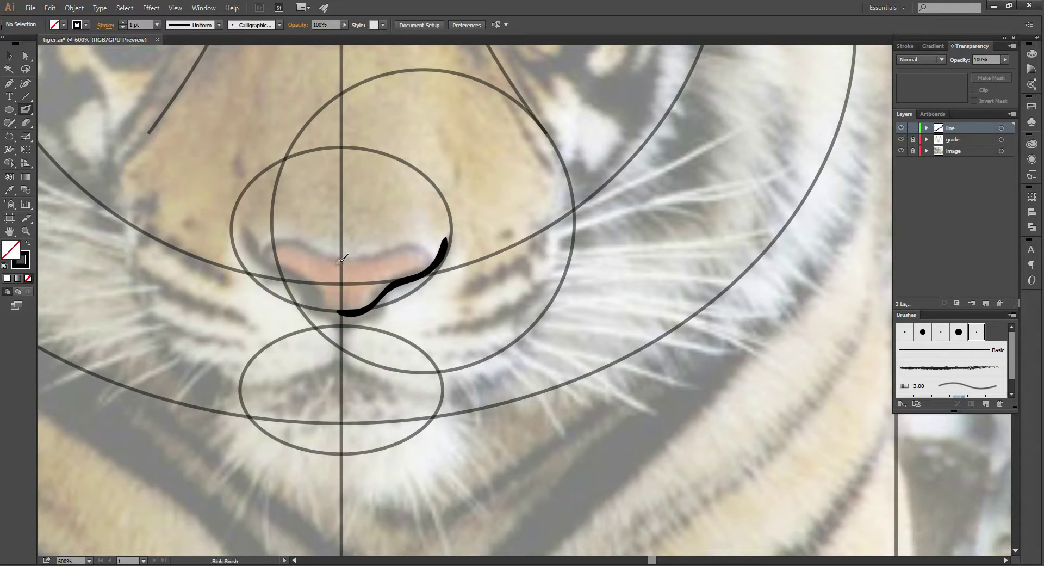
Attempt strokes across the top of the nose, undoing both tries
{"action": "left_click_drag", "start_coordinate": [337, 260], "coordinate": [422, 248]}
{"action": "key", "text": "ctrl+z"}
{"action": "left_click_drag", "start_coordinate": [337, 258], "coordinate": [433, 248]}
{"action": "key", "text": "ctrl+z"}
Paint a thick stroke across the top of the nose and a first mouth curve below it
{"action": "left_click_drag", "start_coordinate": [338, 261], "coordinate": [365, 259]}
{"action": "left_click_drag", "start_coordinate": [430, 251], "coordinate": [431, 252]}
{"action": "mouse_move", "coordinate": [396, 338]}
{"action": "left_mouse_down"}
{"action": "mouse_move", "coordinate": [361, 308]}
{"action": "mouse_move", "coordinate": [363, 327]}
{"action": "left_mouse_up"}
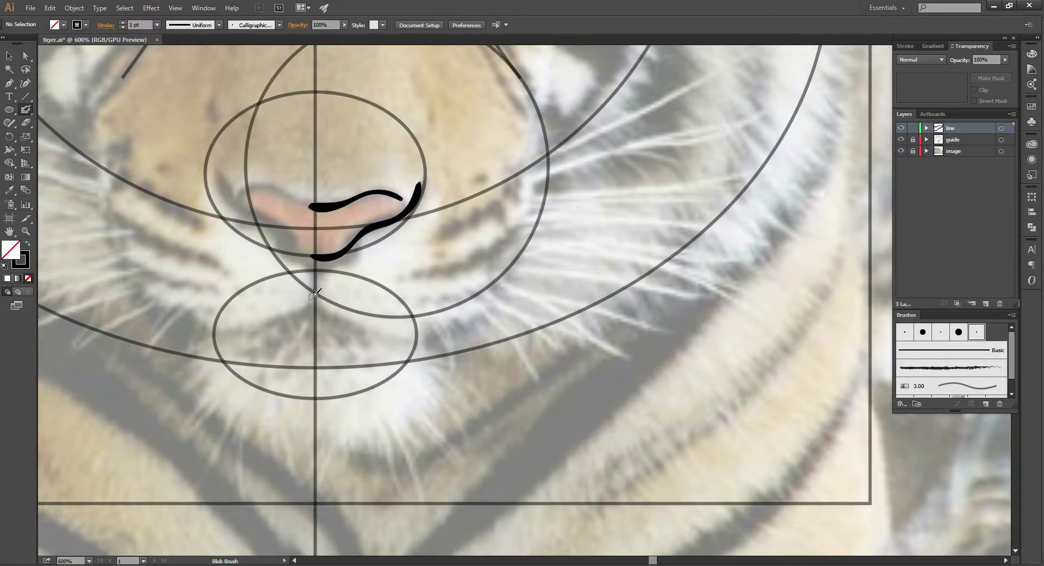
{"action": "mouse_move", "coordinate": [314, 294]}
{"action": "left_mouse_down"}
{"action": "mouse_move", "coordinate": [423, 320]}
{"action": "mouse_move", "coordinate": [481, 292]}
{"action": "left_mouse_up"}
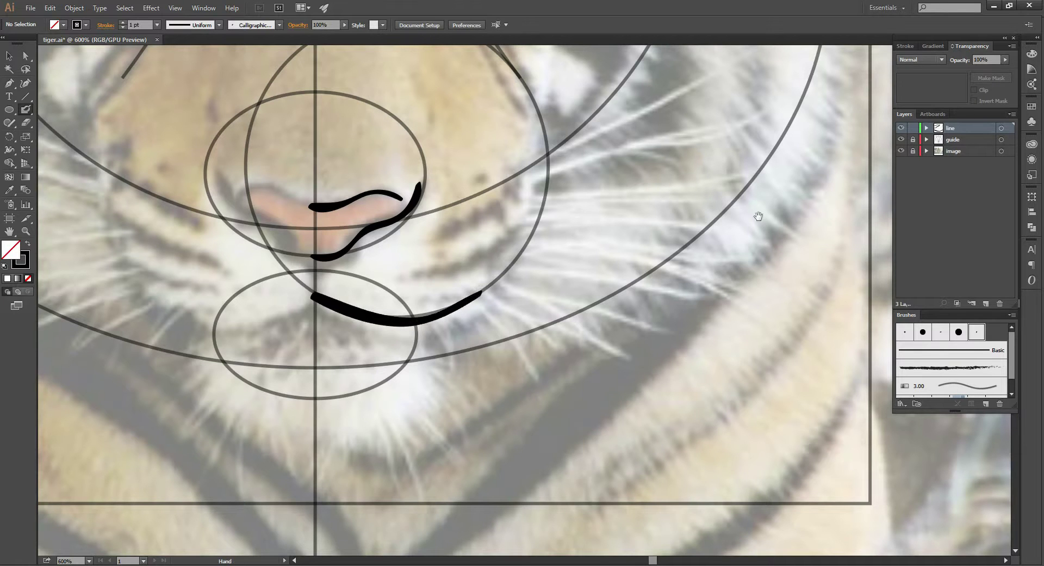
Redo the mouth as a long curve sweeping from the cheek under the nose, and start the chin stroke
{"action": "left_click_drag", "start_coordinate": [671, 245], "coordinate": [608, 354]}
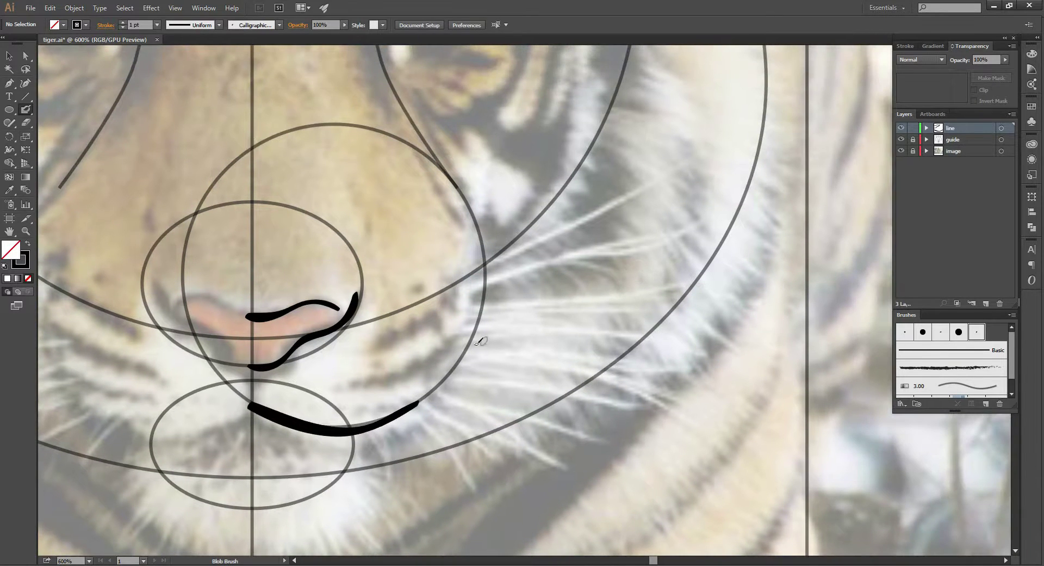
{"action": "key", "text": "ctrl+z"}
{"action": "mouse_move", "coordinate": [253, 405]}
{"action": "left_mouse_down"}
{"action": "mouse_move", "coordinate": [383, 418]}
{"action": "mouse_move", "coordinate": [437, 389]}
{"action": "left_mouse_up"}
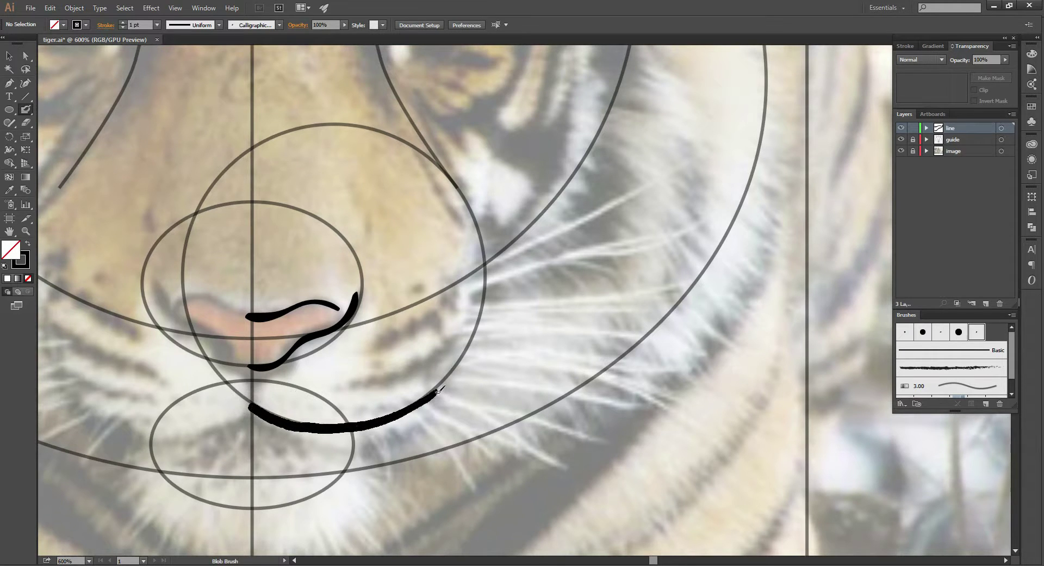
{"action": "left_click_drag", "start_coordinate": [464, 357], "coordinate": [466, 353]}
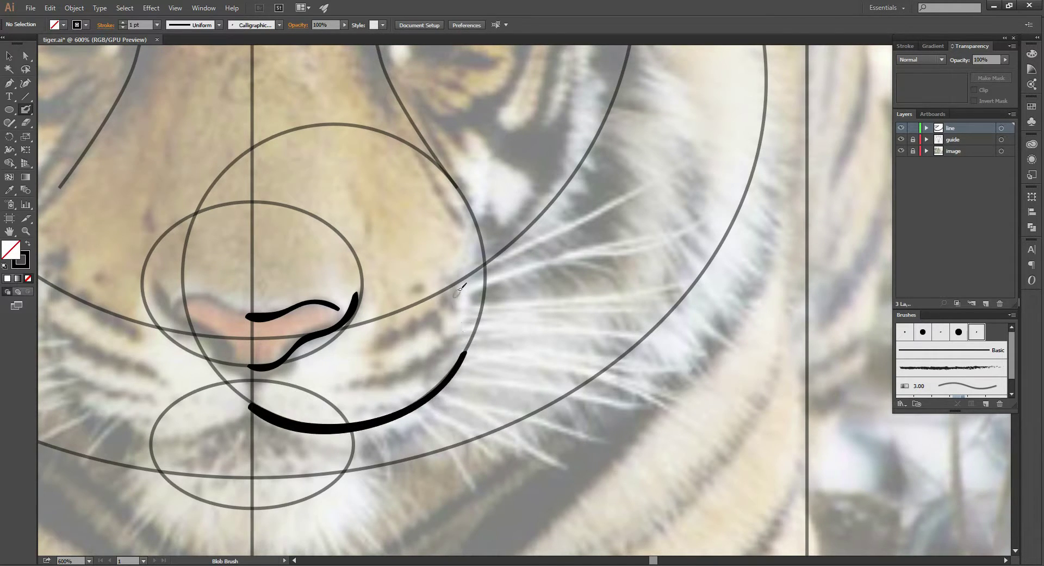
{"action": "key", "text": "ctrl+z"}
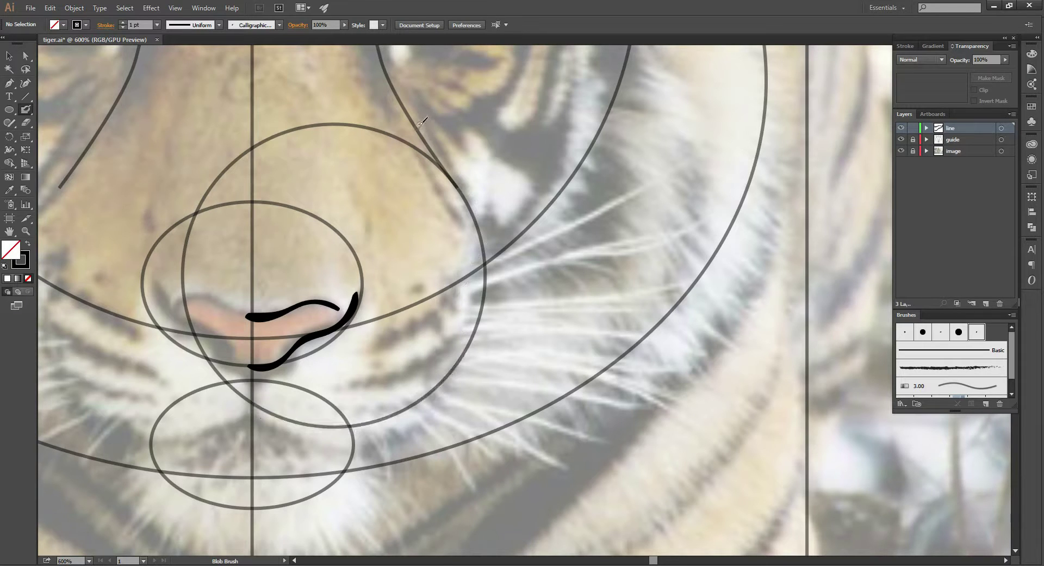
{"action": "mouse_move", "coordinate": [435, 146]}
{"action": "left_mouse_down"}
{"action": "mouse_move", "coordinate": [478, 222]}
{"action": "mouse_move", "coordinate": [485, 265]}
{"action": "mouse_move", "coordinate": [488, 313]}
{"action": "mouse_move", "coordinate": [455, 382]}
{"action": "mouse_move", "coordinate": [413, 416]}
{"action": "mouse_move", "coordinate": [340, 433]}
{"action": "mouse_move", "coordinate": [250, 408]}
{"action": "left_mouse_up"}
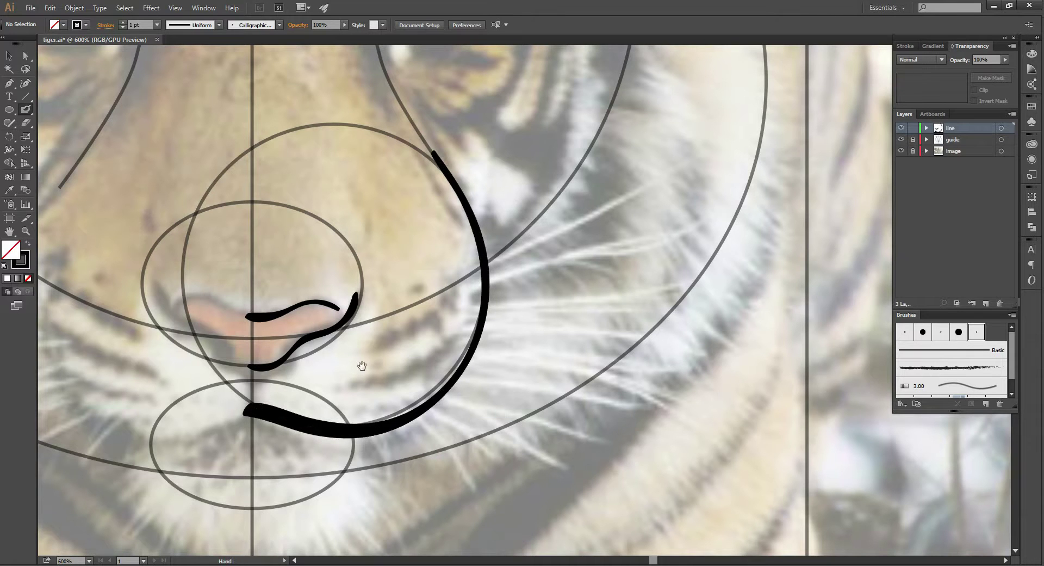
{"action": "left_click_drag", "start_coordinate": [361, 366], "coordinate": [388, 306]}
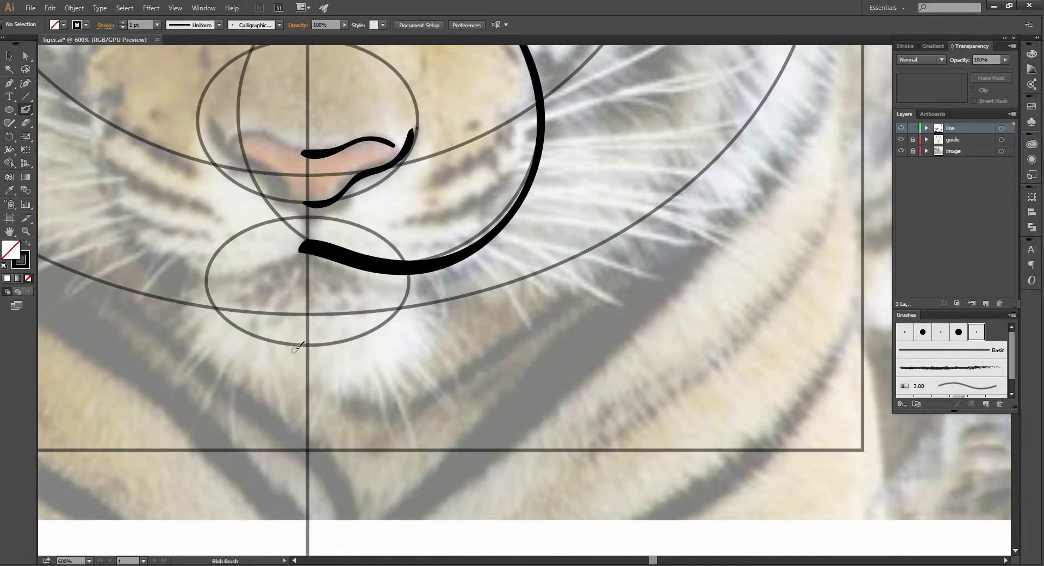
{"action": "left_click_drag", "start_coordinate": [298, 348], "coordinate": [391, 322]}
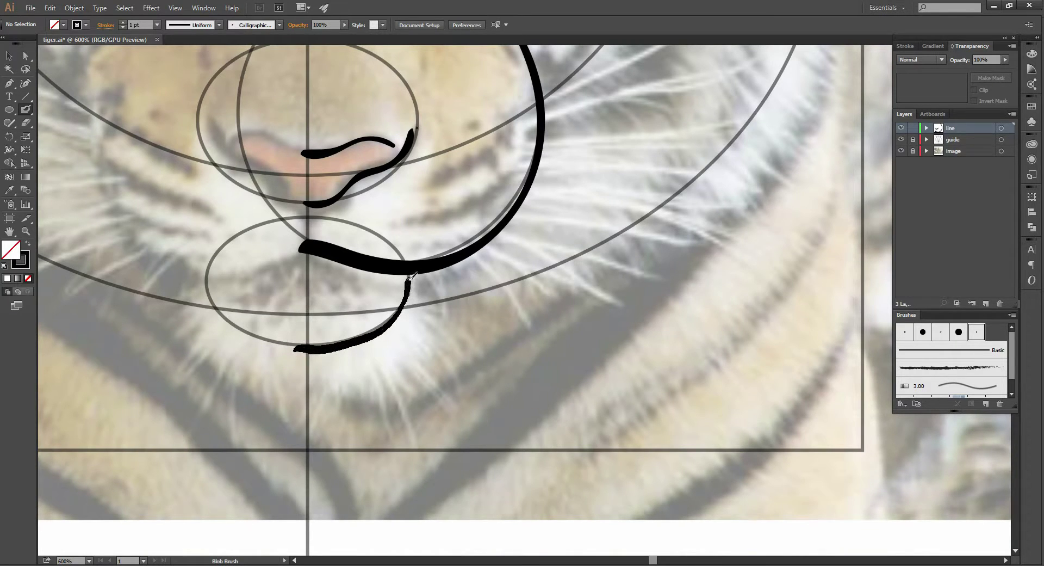
Extend the chin stroke up to join the muzzle curve and review the whole face
{"action": "left_click_drag", "start_coordinate": [411, 292], "coordinate": [412, 265]}
{"action": "scroll", "coordinate": [403, 249], "scroll_direction": "up", "scroll_amount": 5}
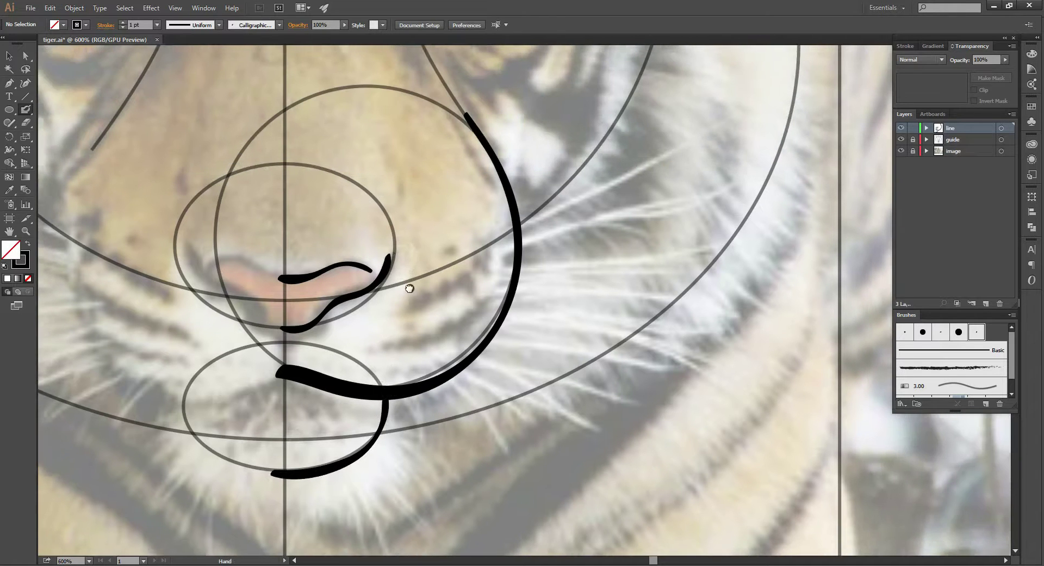
{"action": "key", "text": "ctrl+minus"}
{"action": "key", "text": "ctrl+minus"}
{"action": "key", "text": "ctrl+minus"}
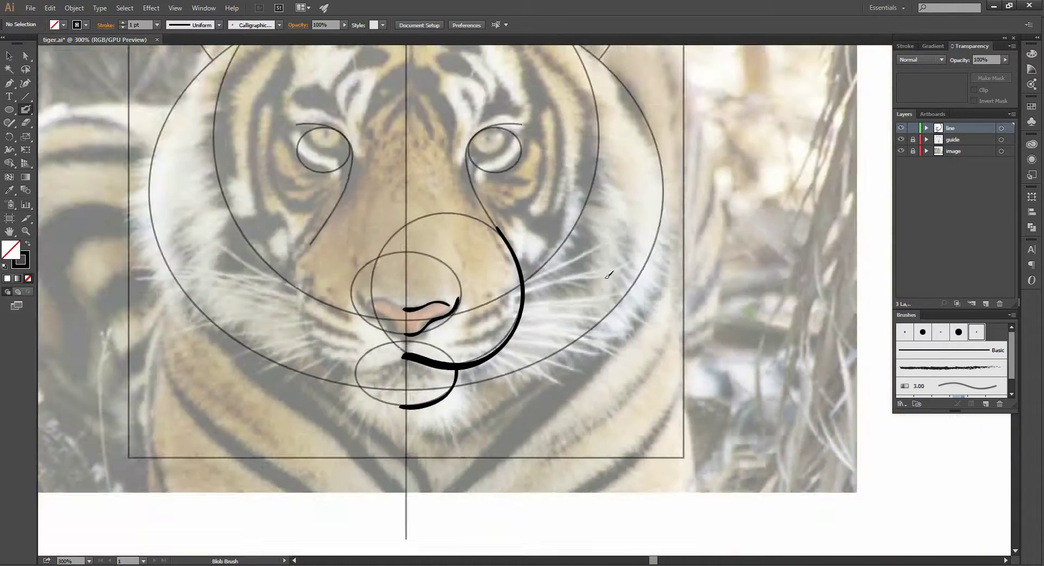
{"action": "key", "text": "ctrl+minus"}
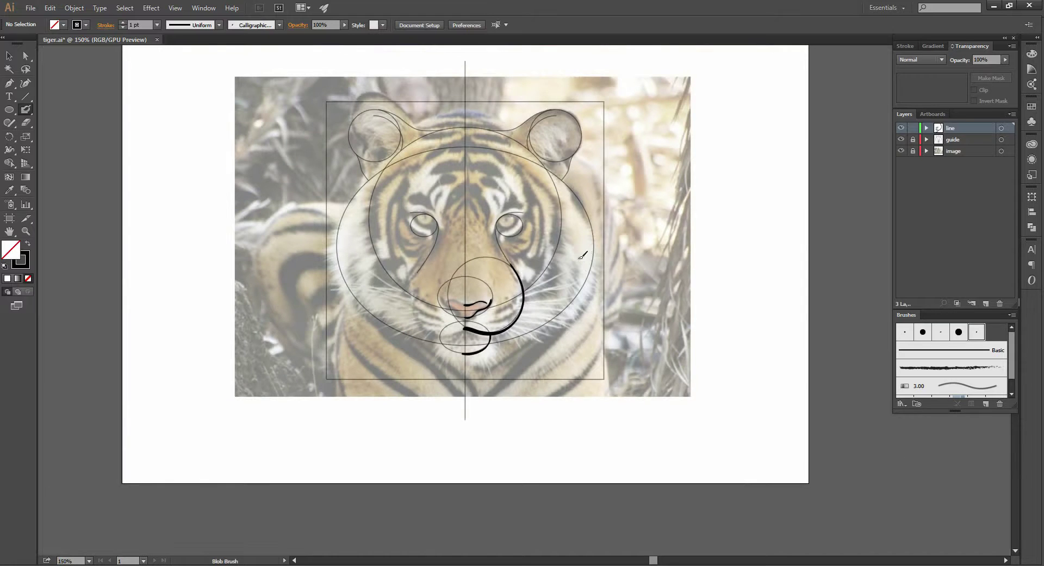
{"action": "left_click_drag", "start_coordinate": [495, 235], "coordinate": [439, 211]}
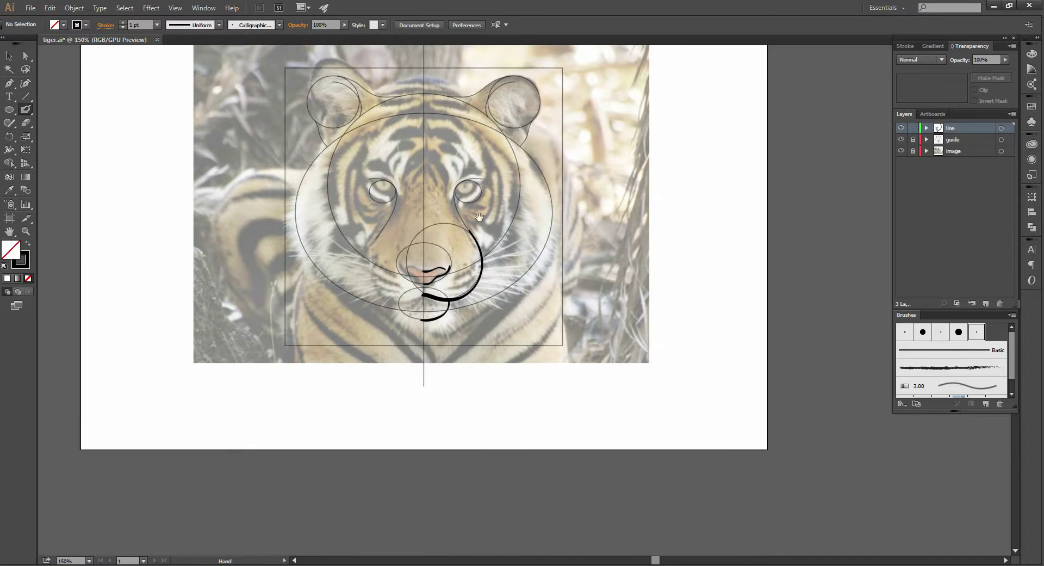
Zoom in and pan to frame the tiger's right eye closely
{"action": "key", "text": "ctrl+plus"}
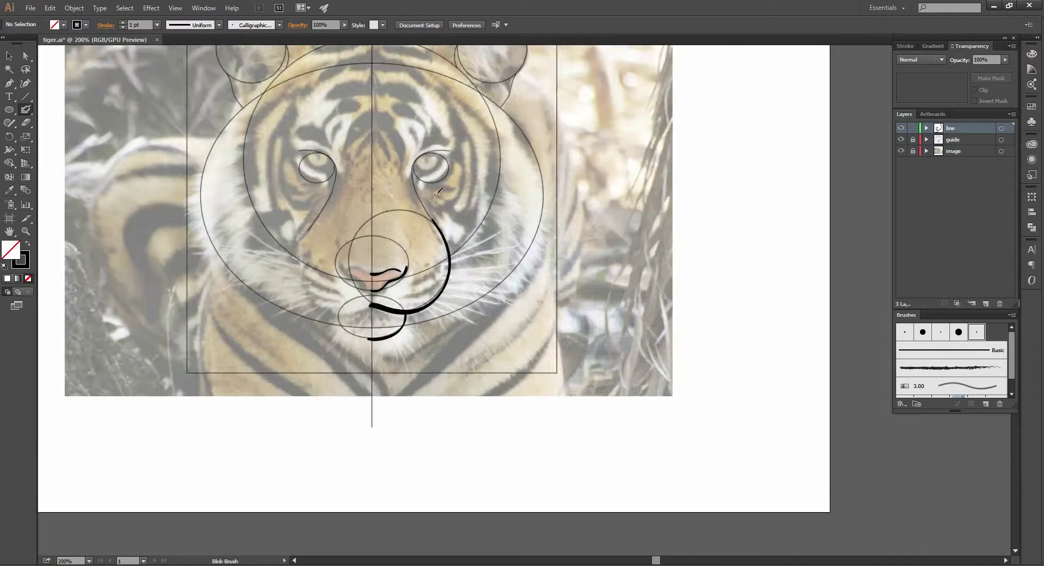
{"action": "key", "text": "ctrl+plus"}
{"action": "key", "text": "ctrl+plus"}
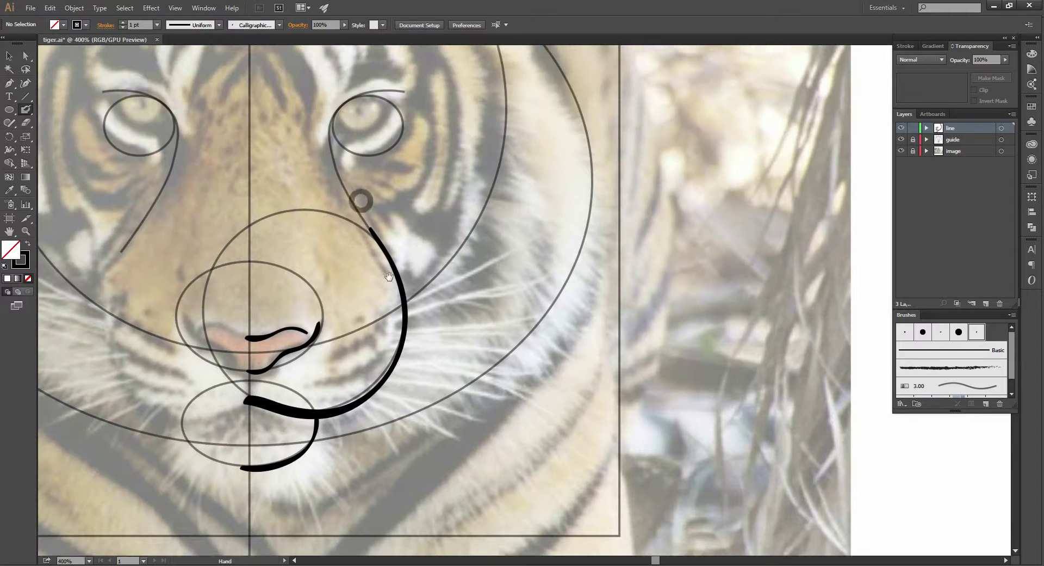
{"action": "left_click_drag", "start_coordinate": [388, 190], "coordinate": [439, 339]}
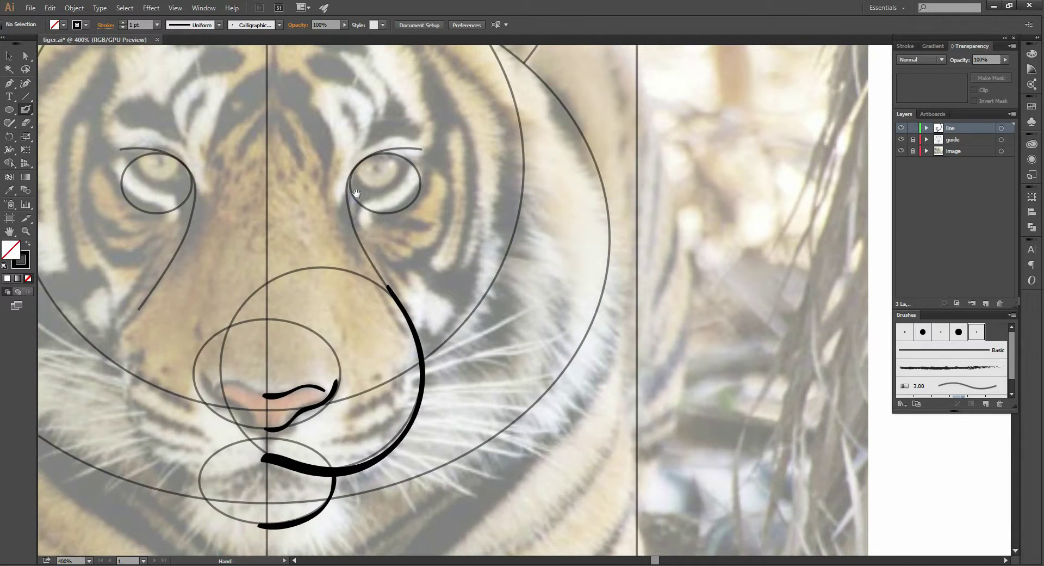
{"action": "left_click_drag", "start_coordinate": [356, 193], "coordinate": [364, 179]}
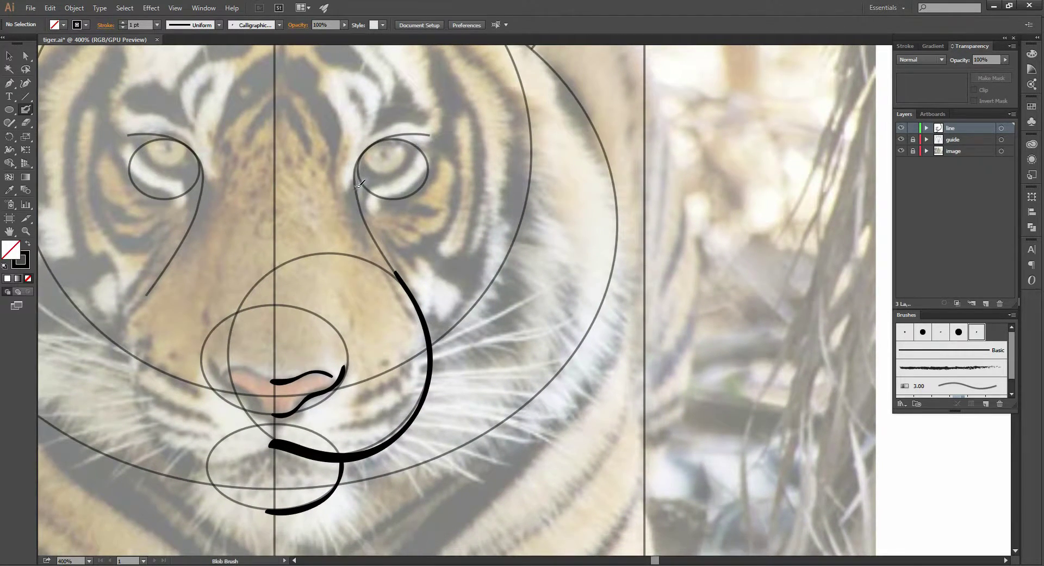
{"action": "key", "text": "ctrl+minus"}
{"action": "key", "text": "ctrl+plus"}
{"action": "key", "text": "ctrl+plus"}
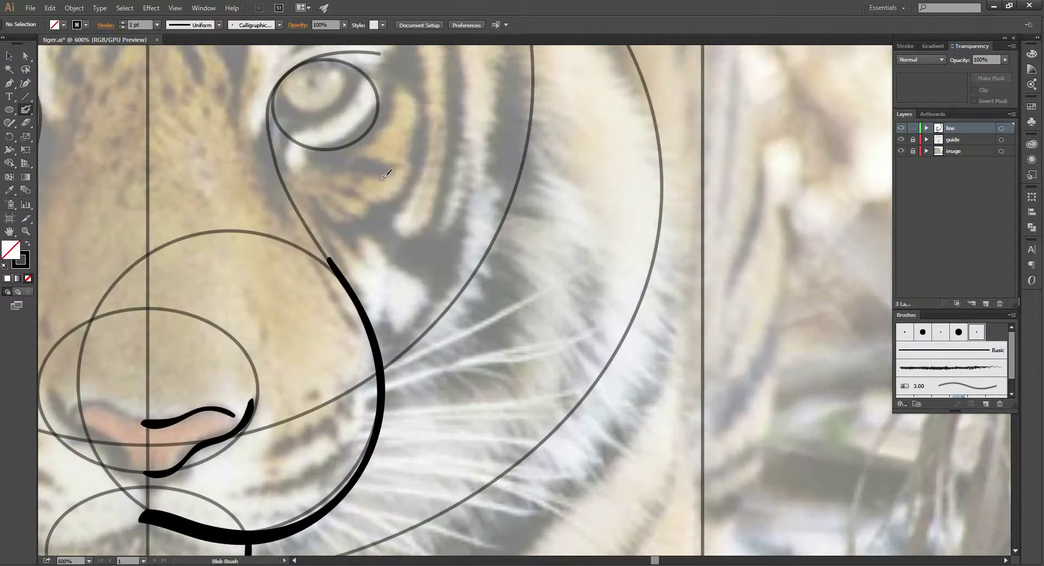
Trace the right eye's left edge, discarding a thickening stroke and a lower-lid loop
{"action": "mouse_move", "coordinate": [306, 135]}
{"action": "left_mouse_down"}
{"action": "mouse_move", "coordinate": [355, 205]}
{"action": "mouse_move", "coordinate": [324, 168]}
{"action": "left_mouse_up"}
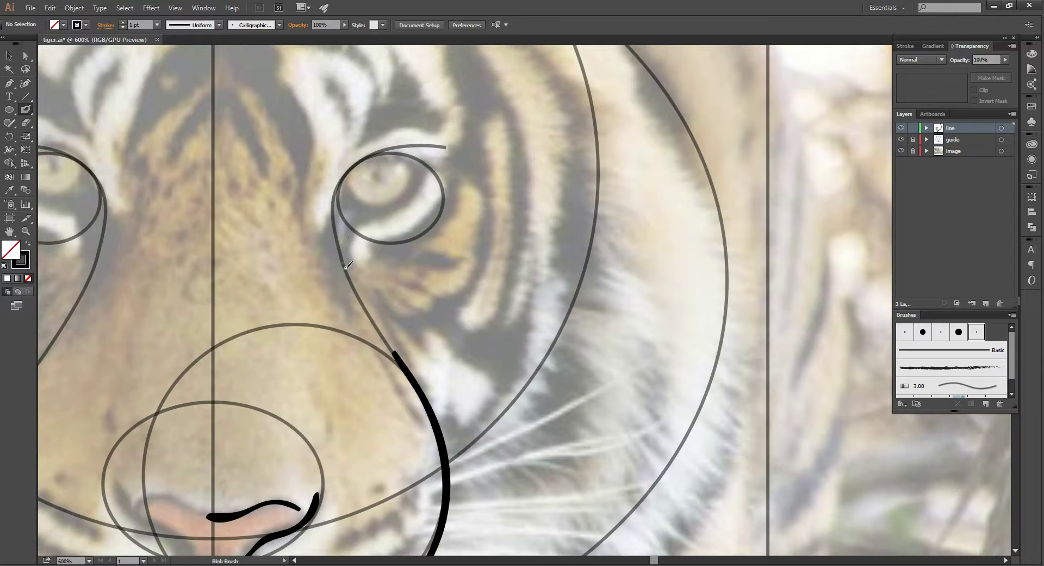
{"action": "mouse_move", "coordinate": [348, 272]}
{"action": "left_mouse_down"}
{"action": "mouse_move", "coordinate": [348, 168]}
{"action": "mouse_move", "coordinate": [449, 137]}
{"action": "left_mouse_up"}
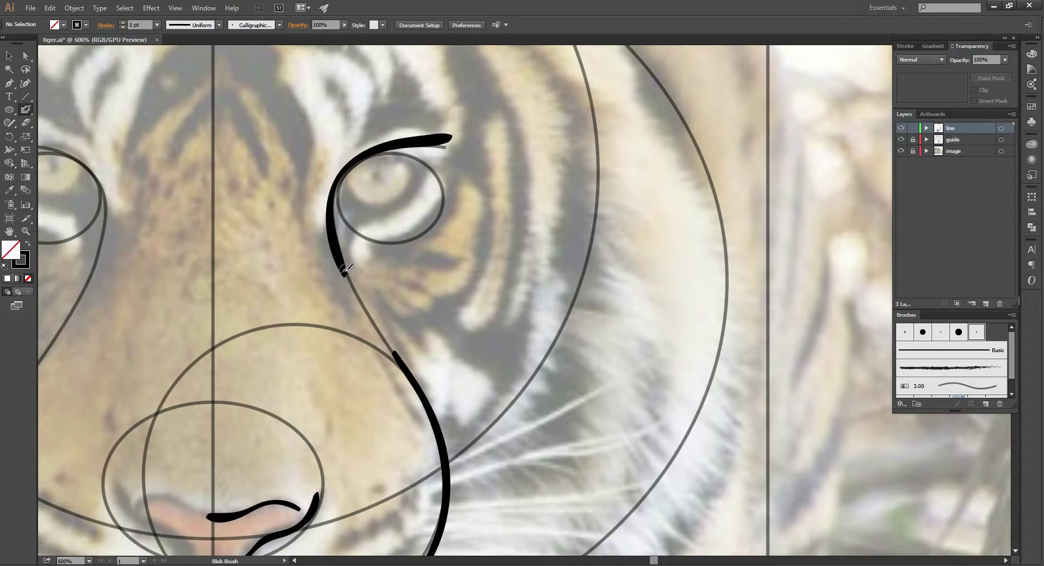
{"action": "left_click_drag", "start_coordinate": [347, 272], "coordinate": [352, 232]}
{"action": "key", "text": "ctrl+z"}
{"action": "mouse_move", "coordinate": [340, 189]}
{"action": "left_mouse_down"}
{"action": "mouse_move", "coordinate": [336, 215]}
{"action": "mouse_move", "coordinate": [375, 243]}
{"action": "mouse_move", "coordinate": [427, 228]}
{"action": "mouse_move", "coordinate": [442, 209]}
{"action": "mouse_move", "coordinate": [433, 164]}
{"action": "mouse_move", "coordinate": [408, 151]}
{"action": "mouse_move", "coordinate": [377, 149]}
{"action": "mouse_move", "coordinate": [358, 164]}
{"action": "left_mouse_up"}
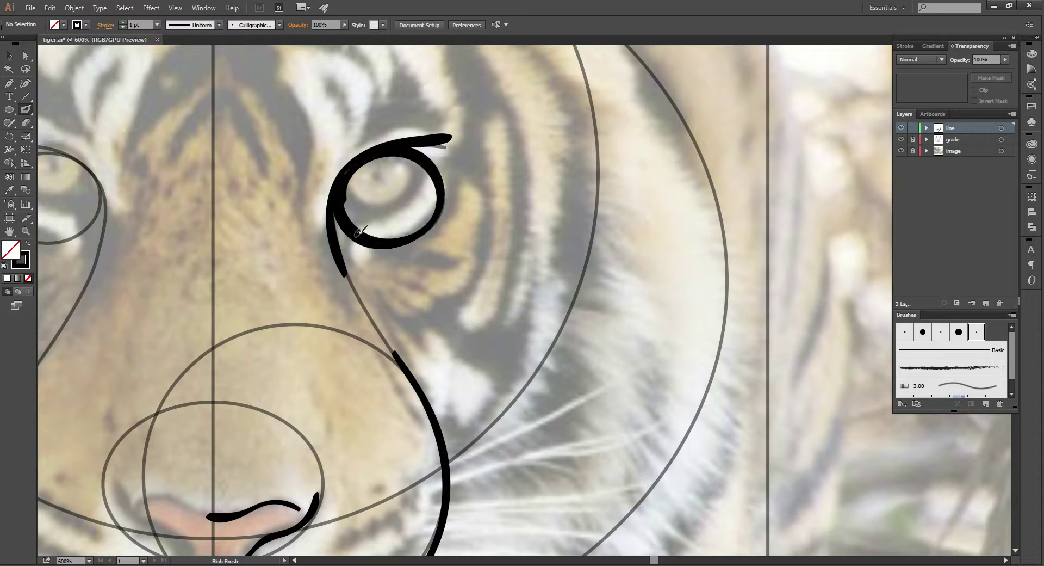
{"action": "key", "text": "ctrl+z"}
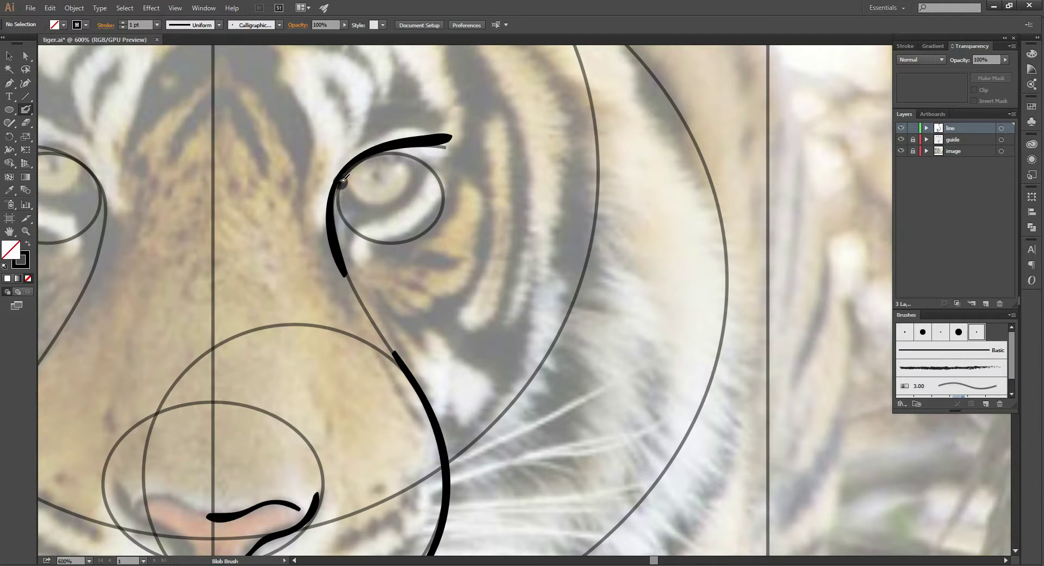
Loop the stroke from the eye's top around its right side and close it along the left edge
{"action": "mouse_move", "coordinate": [393, 145]}
{"action": "left_mouse_down"}
{"action": "mouse_move", "coordinate": [438, 161]}
{"action": "mouse_move", "coordinate": [449, 178]}
{"action": "mouse_move", "coordinate": [438, 229]}
{"action": "mouse_move", "coordinate": [388, 248]}
{"action": "mouse_move", "coordinate": [365, 238]}
{"action": "mouse_move", "coordinate": [344, 228]}
{"action": "mouse_move", "coordinate": [338, 183]}
{"action": "left_mouse_up"}
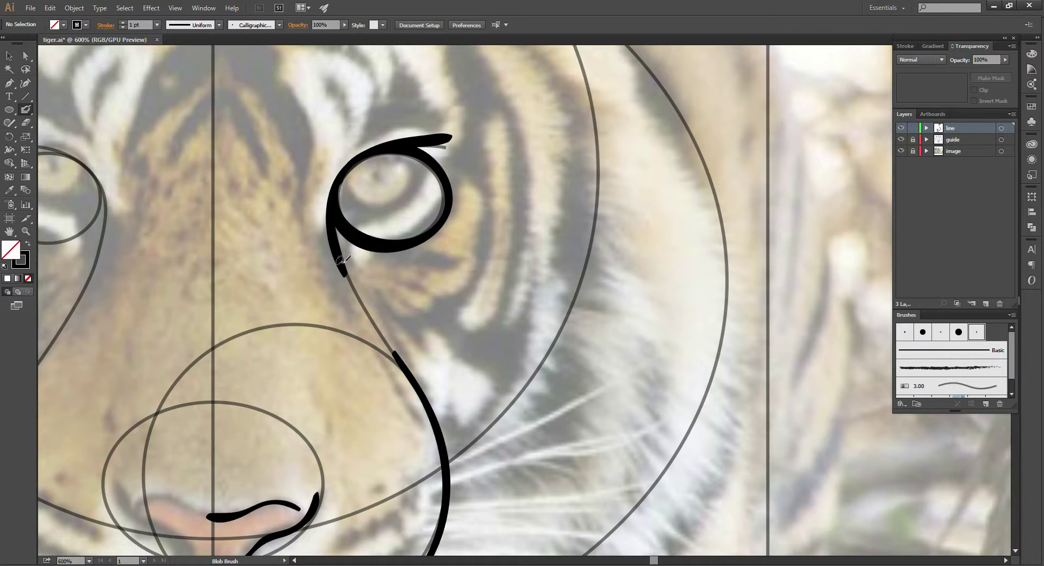
{"action": "mouse_move", "coordinate": [353, 233]}
{"action": "left_mouse_down"}
{"action": "mouse_move", "coordinate": [348, 279]}
{"action": "mouse_move", "coordinate": [329, 252]}
{"action": "left_mouse_up"}
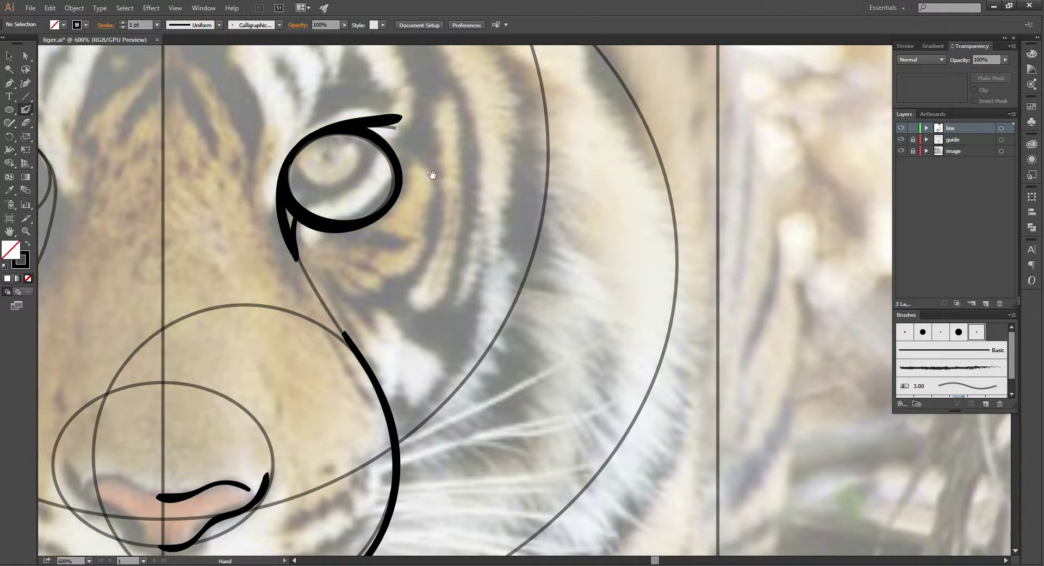
{"action": "mouse_move", "coordinate": [427, 178]}
{"action": "left_mouse_down"}
{"action": "mouse_move", "coordinate": [419, 231]}
{"action": "mouse_move", "coordinate": [468, 208]}
{"action": "left_mouse_up"}
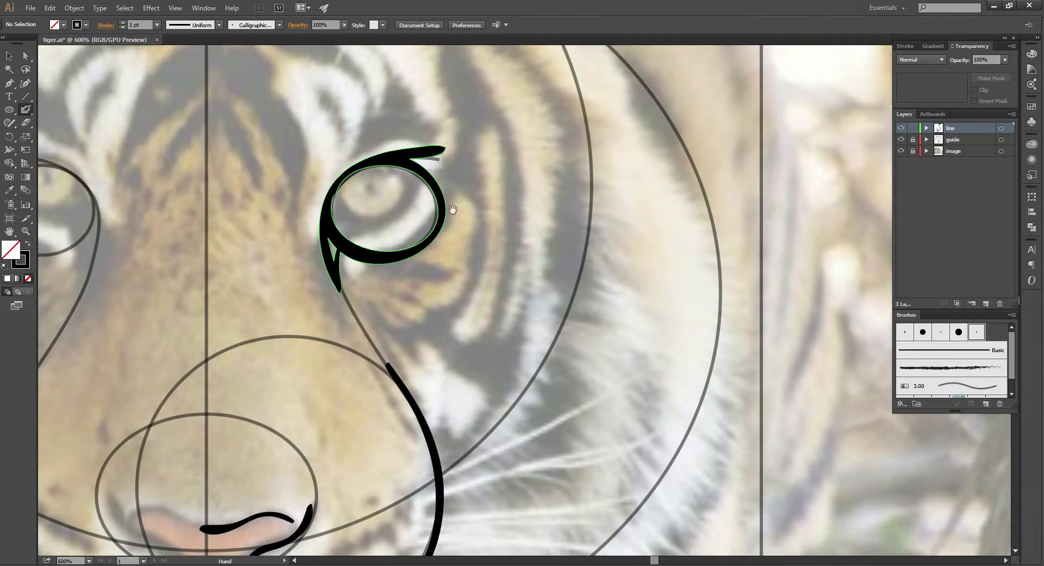
{"action": "key", "text": "ctrl+minus"}
{"action": "key", "text": "ctrl+minus"}
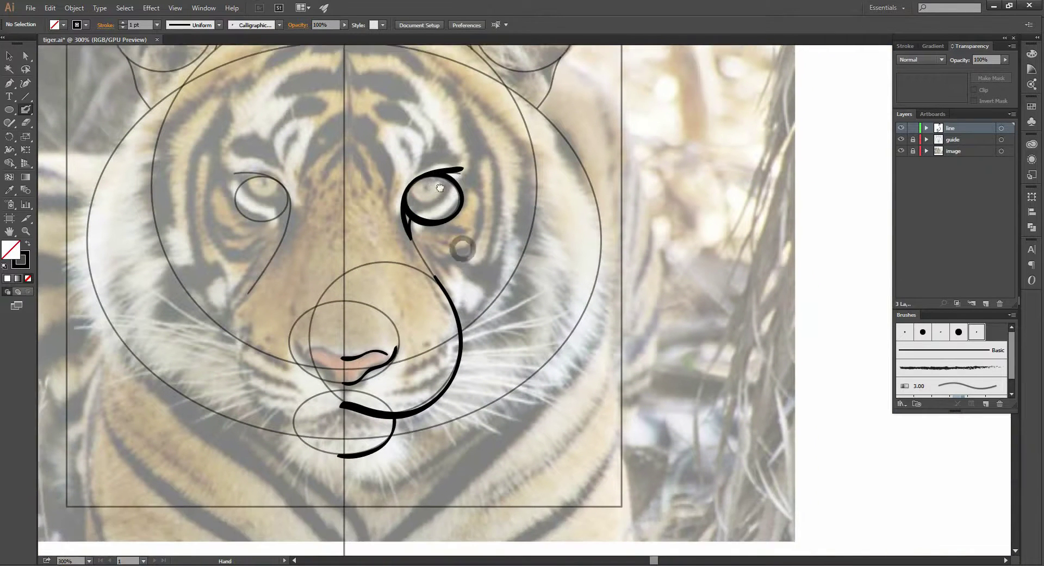
Frame the head top and try tracing its outline toward the right ear, undoing both attempts
{"action": "mouse_move", "coordinate": [462, 248]}
{"action": "left_mouse_down"}
{"action": "mouse_move", "coordinate": [436, 179]}
{"action": "mouse_move", "coordinate": [486, 218]}
{"action": "mouse_move", "coordinate": [497, 193]}
{"action": "mouse_move", "coordinate": [507, 263]}
{"action": "left_mouse_up"}
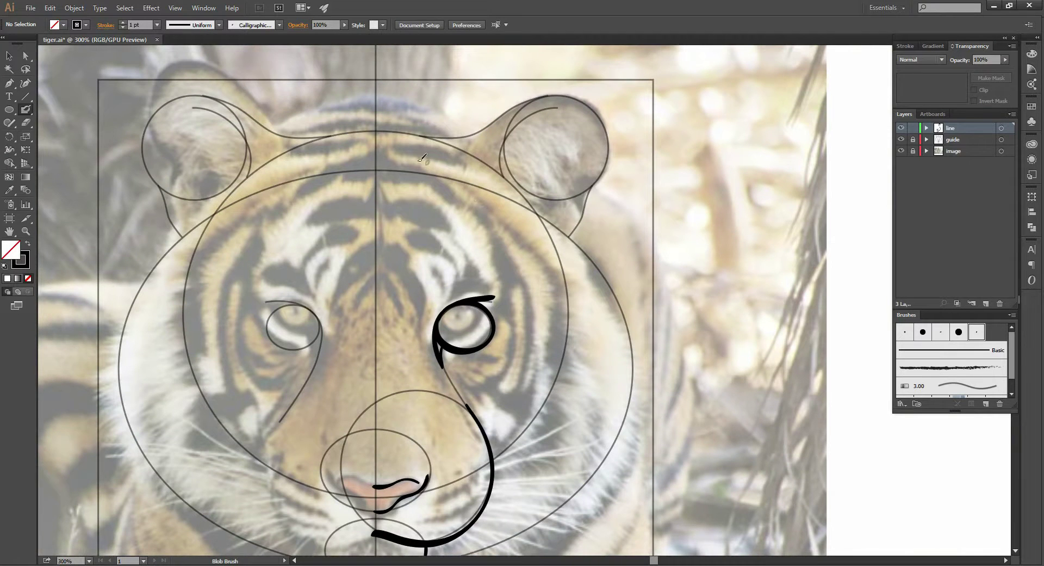
{"action": "left_click_drag", "start_coordinate": [432, 161], "coordinate": [382, 165]}
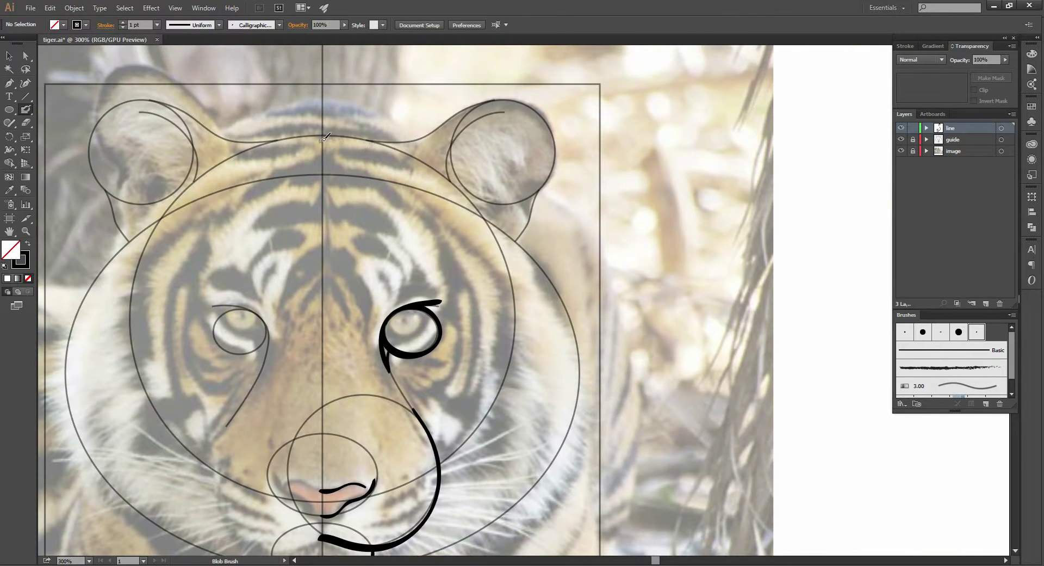
{"action": "left_click_drag", "start_coordinate": [322, 139], "coordinate": [352, 143]}
{"action": "key", "text": "ctrl+z"}
{"action": "key", "text": "ctrl+equal"}
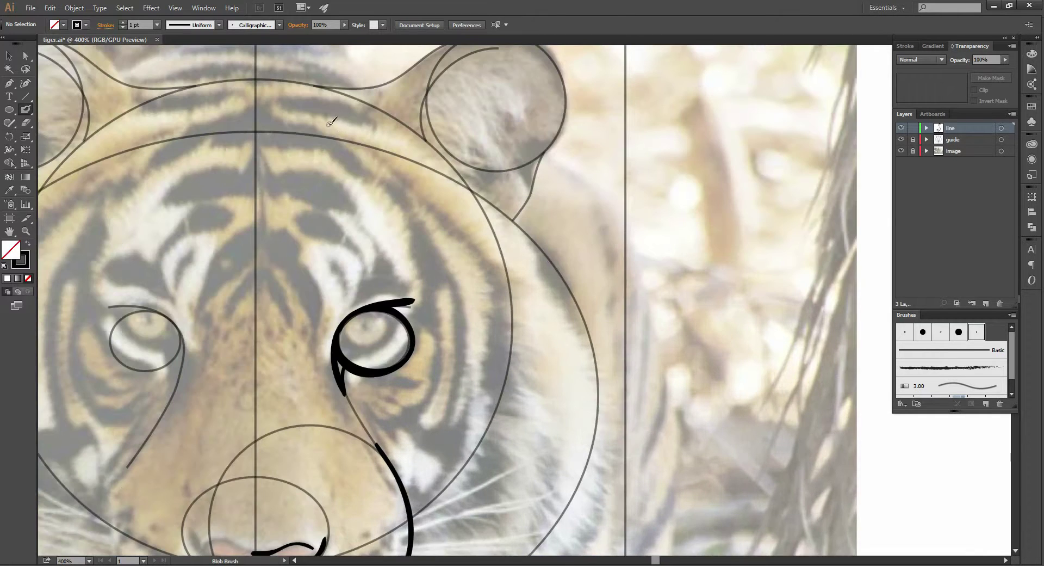
{"action": "scroll", "coordinate": [303, 133], "scroll_direction": "up", "scroll_amount": 2}
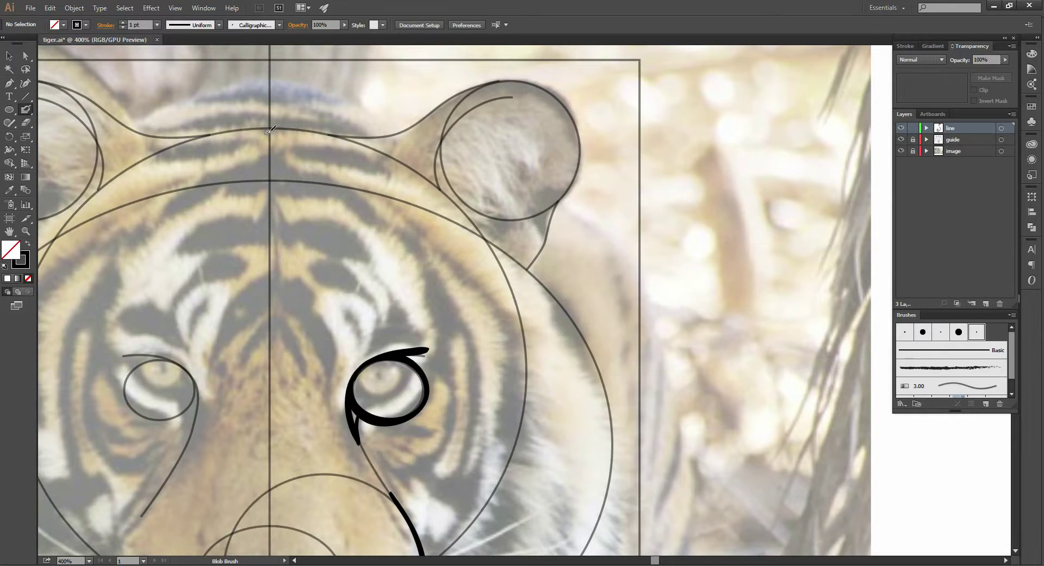
{"action": "mouse_move", "coordinate": [269, 131]}
{"action": "left_mouse_down"}
{"action": "mouse_move", "coordinate": [383, 134]}
{"action": "mouse_move", "coordinate": [470, 89]}
{"action": "mouse_move", "coordinate": [539, 77]}
{"action": "left_mouse_up"}
{"action": "key", "text": "ctrl+z"}
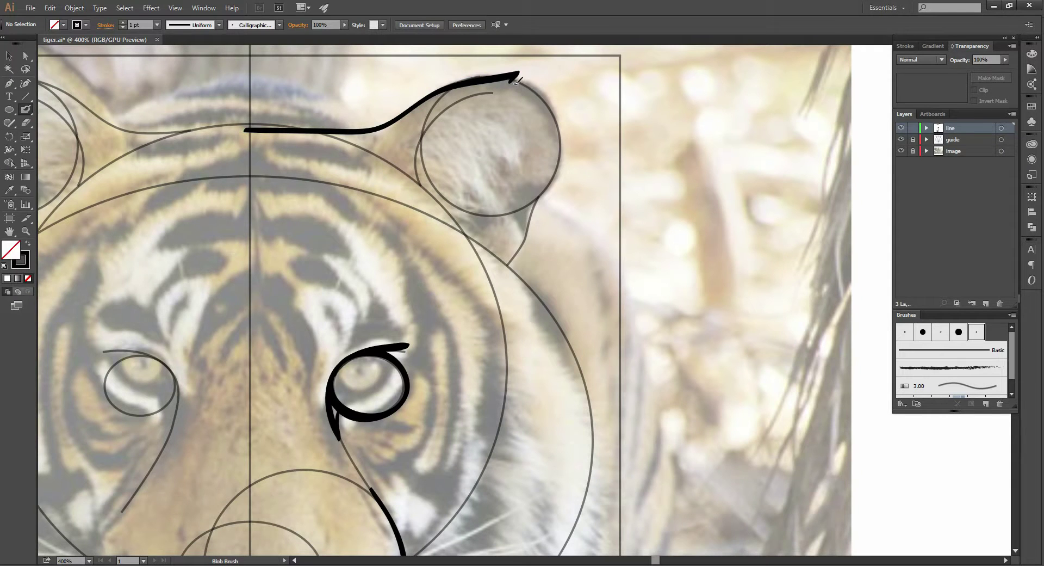
Trace the head top to the ear tip and down the ear's right edge, adding a short base stroke
{"action": "left_click_drag", "start_coordinate": [511, 81], "coordinate": [554, 89]}
{"action": "scroll", "coordinate": [571, 133], "scroll_direction": "down", "scroll_amount": 1}
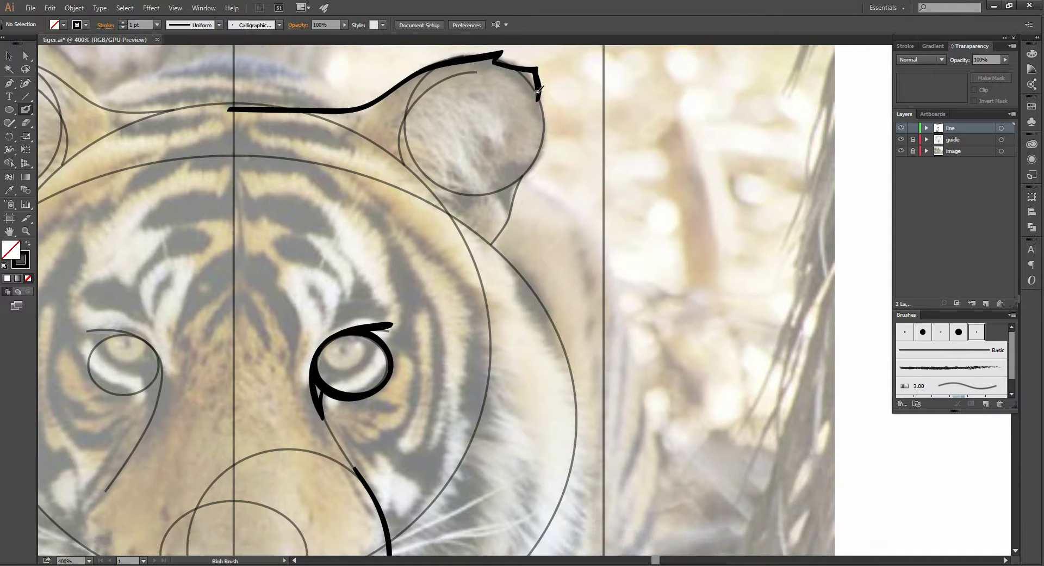
{"action": "left_click_drag", "start_coordinate": [536, 94], "coordinate": [546, 128]}
{"action": "left_click_drag", "start_coordinate": [527, 172], "coordinate": [484, 253]}
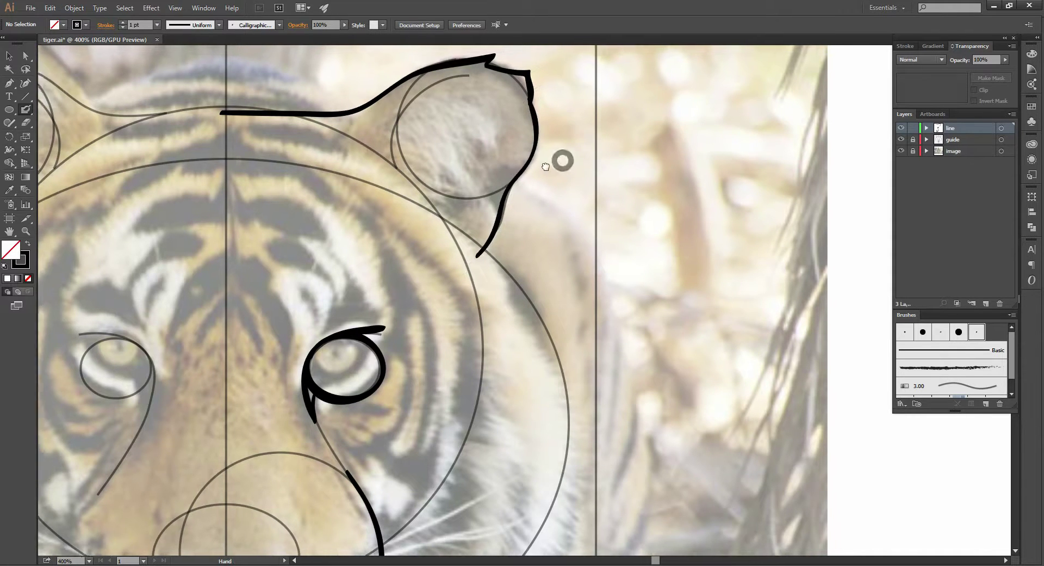
{"action": "left_click_drag", "start_coordinate": [560, 158], "coordinate": [517, 188]}
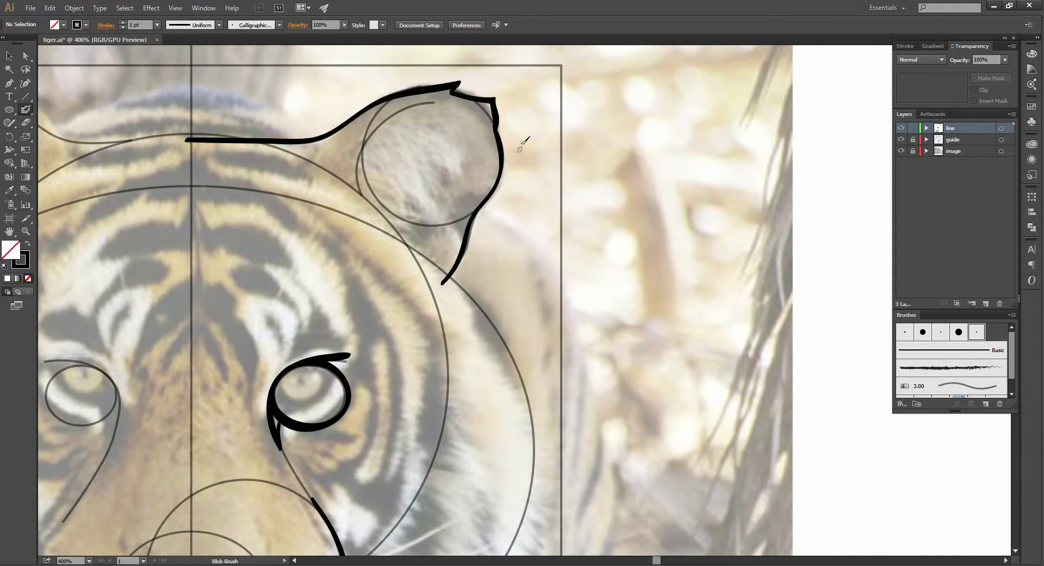
{"action": "key", "text": "ctrl+z"}
{"action": "key", "text": "ctrl+equal"}
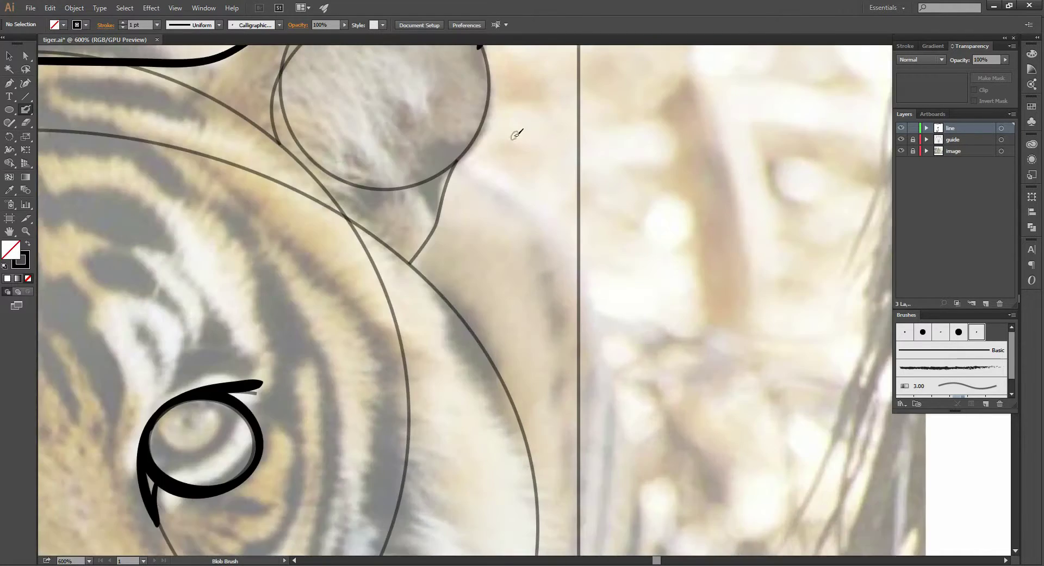
{"action": "scroll", "coordinate": [489, 218], "scroll_direction": "down", "scroll_amount": 1}
{"action": "scroll", "coordinate": [489, 218], "scroll_direction": "left", "scroll_amount": 1}
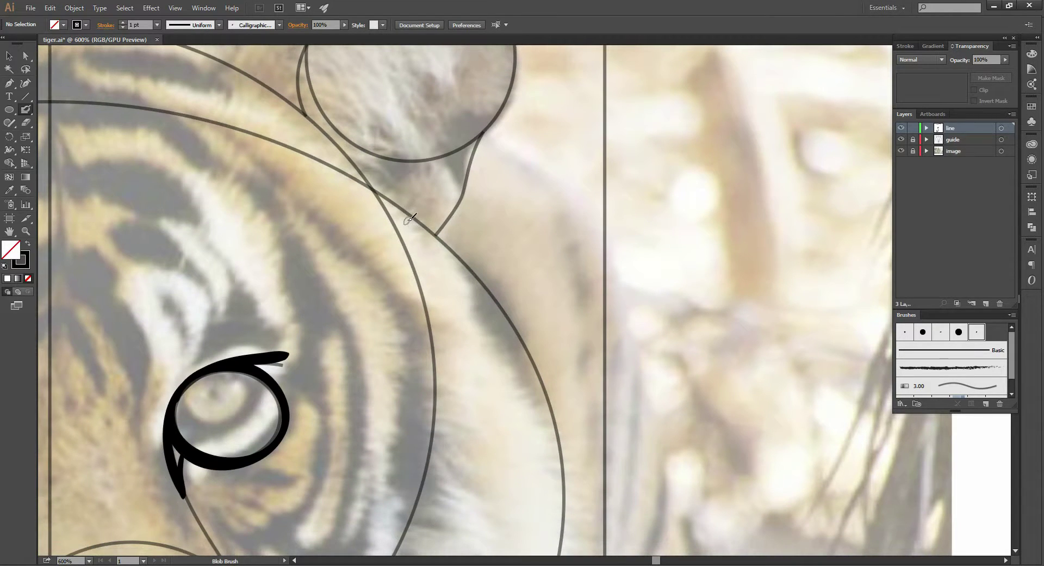
{"action": "left_click_drag", "start_coordinate": [407, 218], "coordinate": [413, 221]}
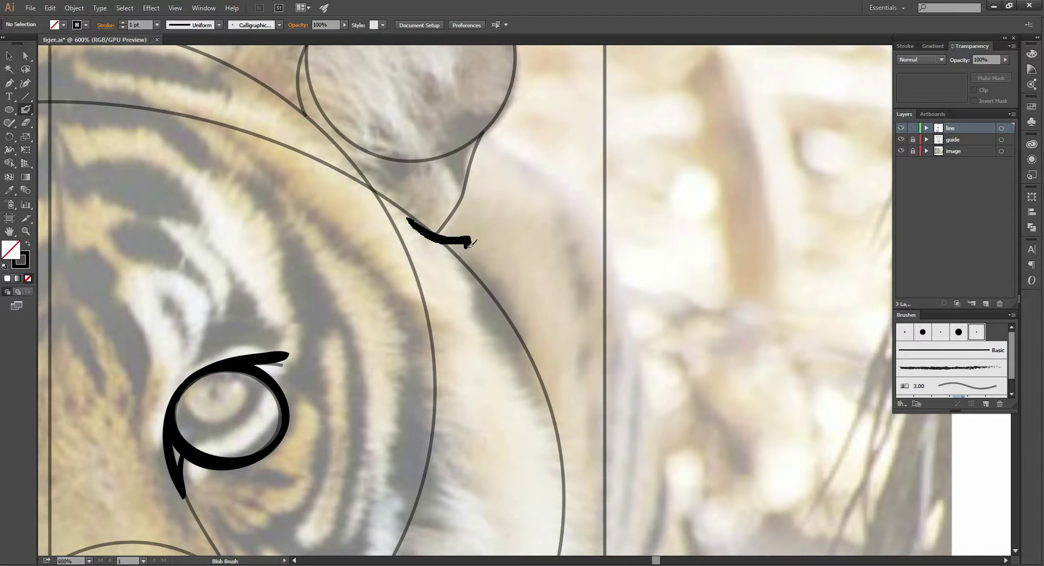
Draw the hooked fur tuft at the ear base and try strokes down the ear circle's outer edge
{"action": "left_click_drag", "start_coordinate": [471, 244], "coordinate": [477, 310]}
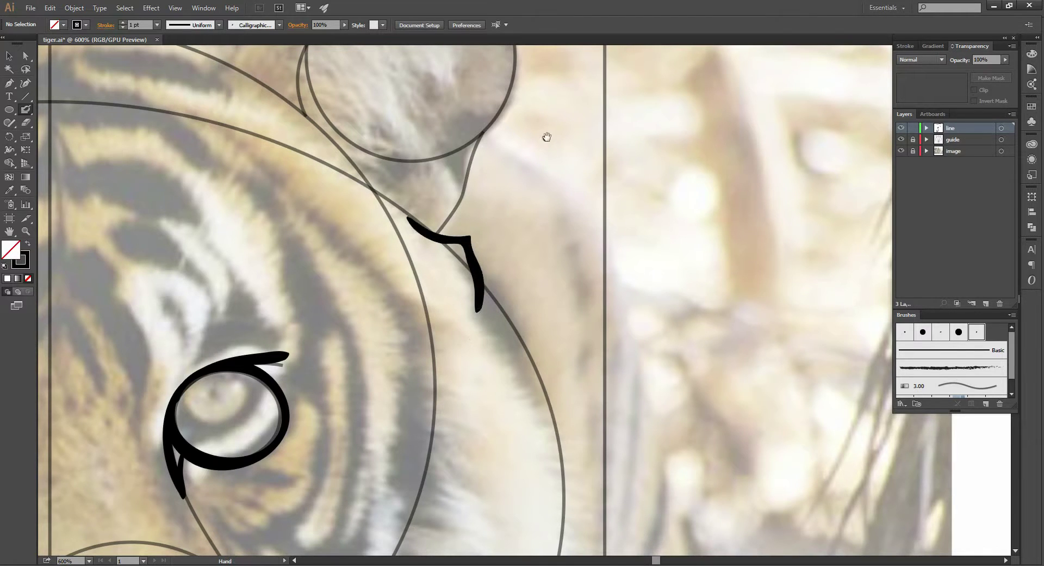
{"action": "left_click_drag", "start_coordinate": [546, 136], "coordinate": [522, 213]}
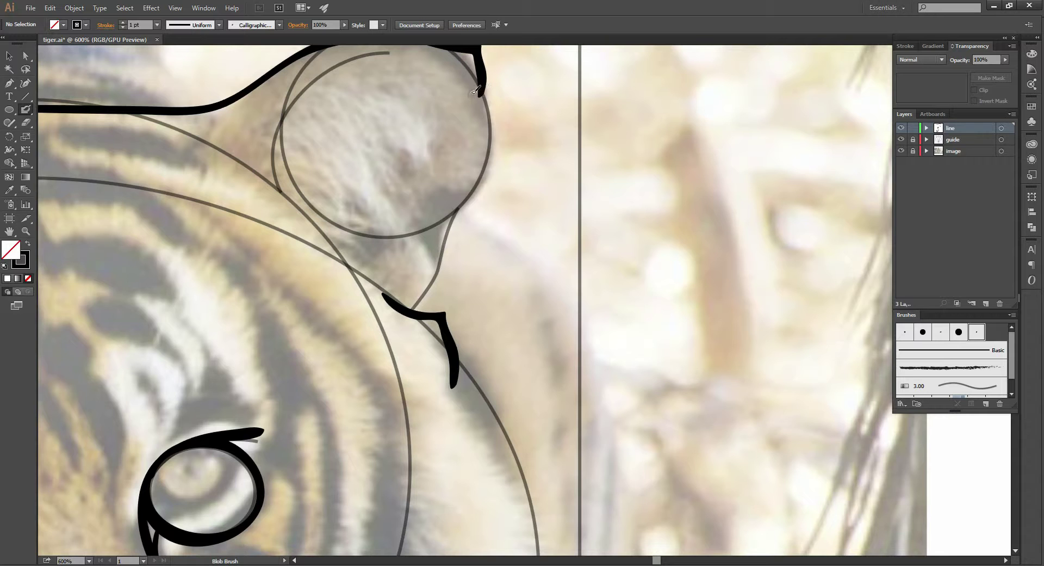
{"action": "left_click_drag", "start_coordinate": [477, 92], "coordinate": [485, 163]}
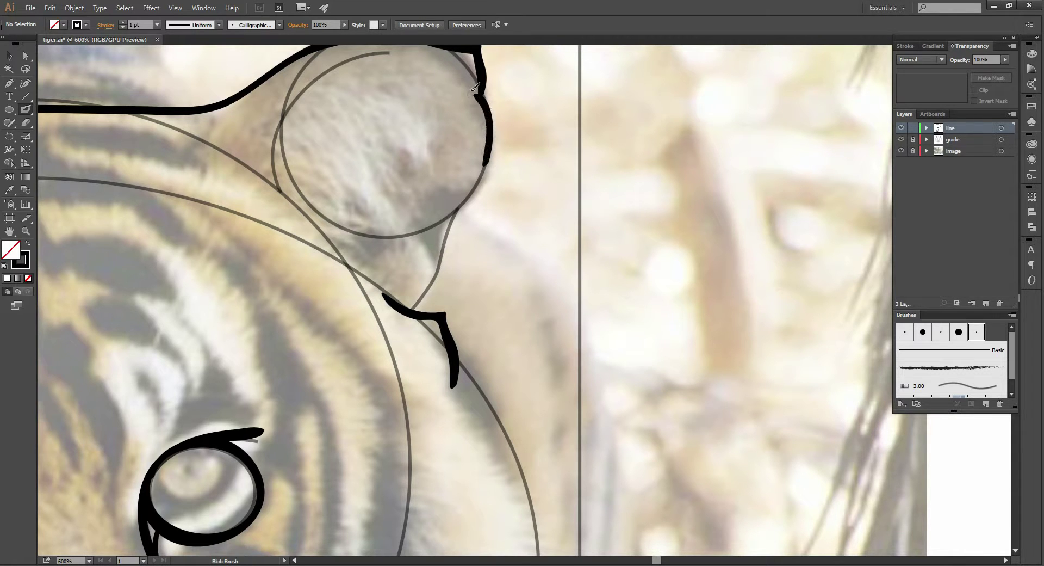
{"action": "left_click_drag", "start_coordinate": [471, 82], "coordinate": [481, 177]}
{"action": "left_click_drag", "start_coordinate": [506, 87], "coordinate": [494, 166]}
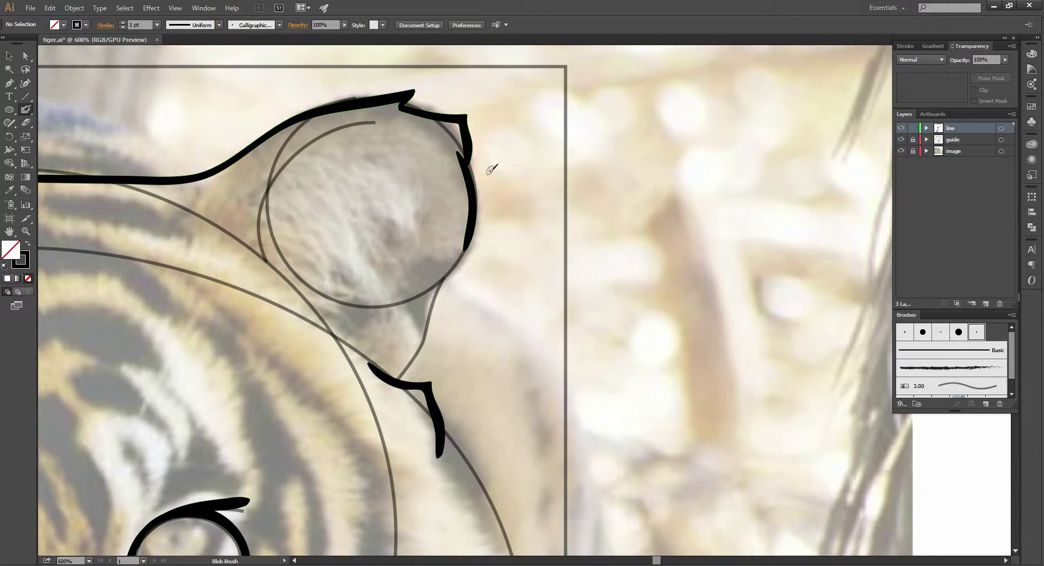
{"action": "key", "text": "ctrl+z"}
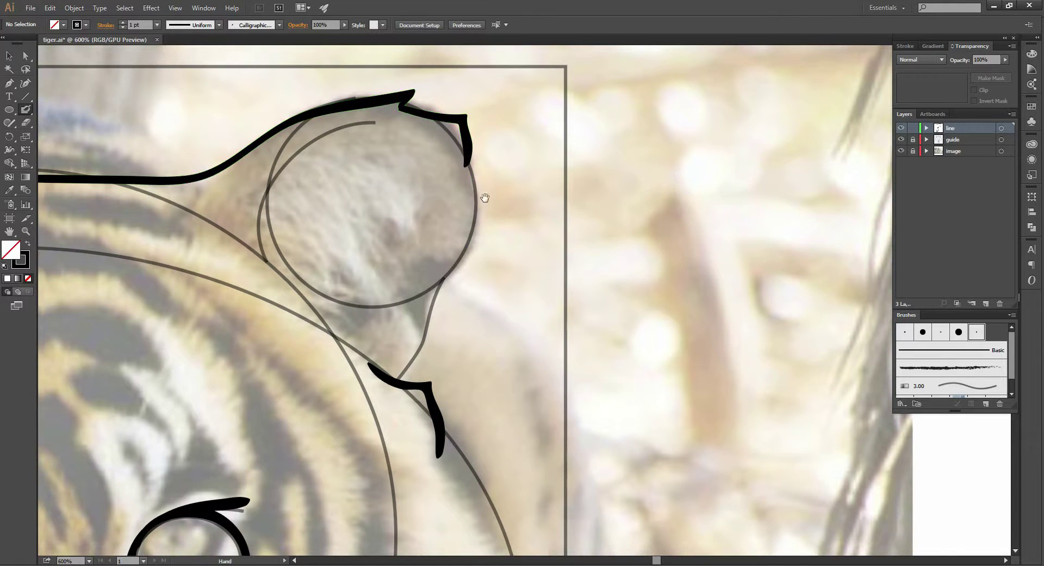
Retrace the ear's right edge down to the base tuft, completing the outer outline
{"action": "left_click_drag", "start_coordinate": [485, 195], "coordinate": [477, 178]}
{"action": "mouse_move", "coordinate": [448, 136]}
{"action": "left_mouse_down"}
{"action": "mouse_move", "coordinate": [456, 144]}
{"action": "mouse_move", "coordinate": [437, 266]}
{"action": "mouse_move", "coordinate": [411, 341]}
{"action": "mouse_move", "coordinate": [392, 354]}
{"action": "left_mouse_up"}
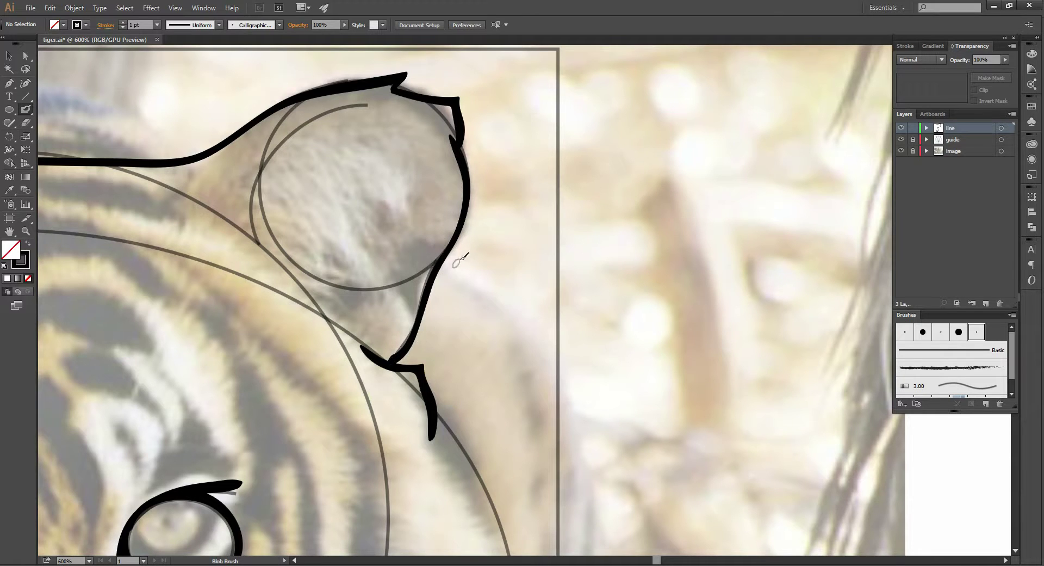
{"action": "key", "text": "ctrl+z"}
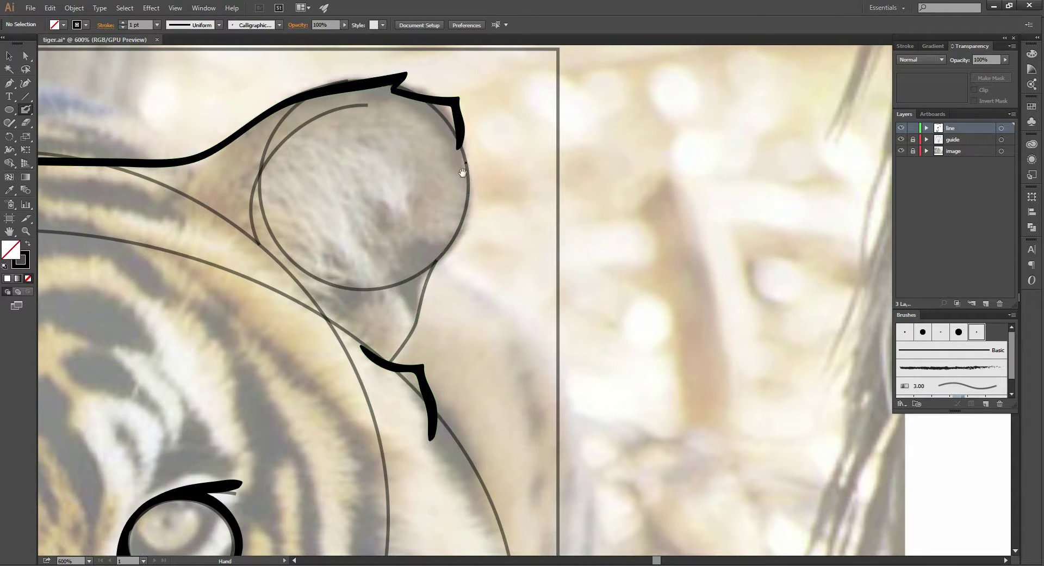
{"action": "mouse_move", "coordinate": [468, 170]}
{"action": "left_mouse_down"}
{"action": "mouse_move", "coordinate": [440, 173]}
{"action": "mouse_move", "coordinate": [433, 222]}
{"action": "mouse_move", "coordinate": [379, 346]}
{"action": "mouse_move", "coordinate": [355, 366]}
{"action": "left_mouse_up"}
{"action": "key", "text": "ctrl+z"}
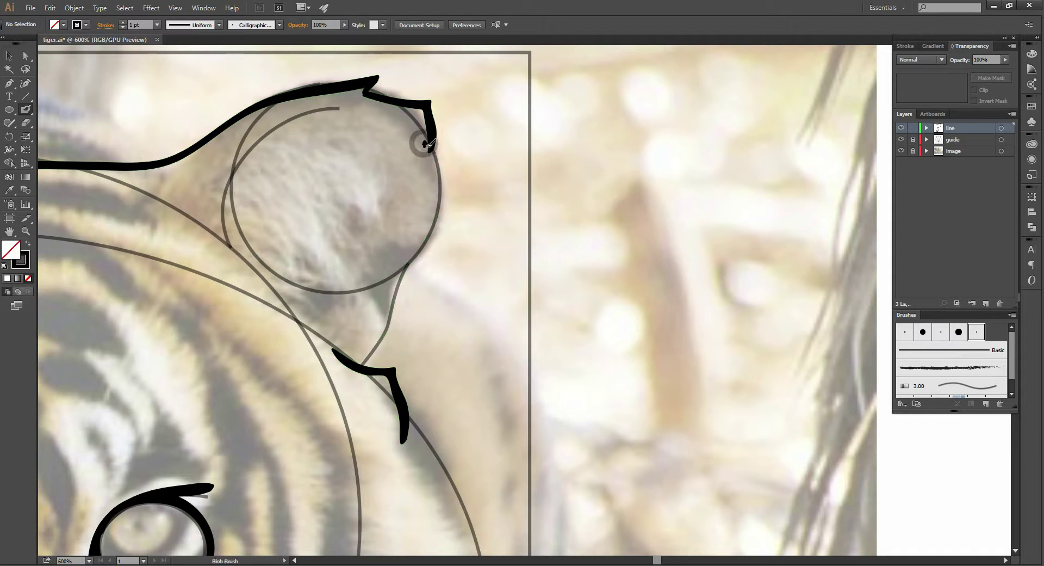
{"action": "mouse_move", "coordinate": [424, 142]}
{"action": "left_mouse_down"}
{"action": "mouse_move", "coordinate": [438, 198]}
{"action": "mouse_move", "coordinate": [367, 359]}
{"action": "left_mouse_up"}
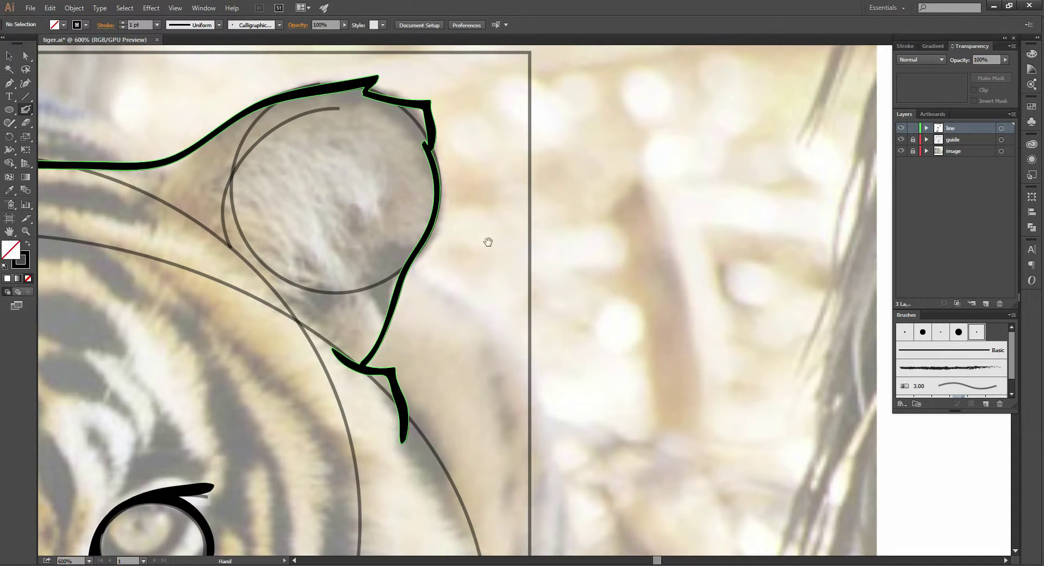
{"action": "left_click_drag", "start_coordinate": [473, 281], "coordinate": [490, 316]}
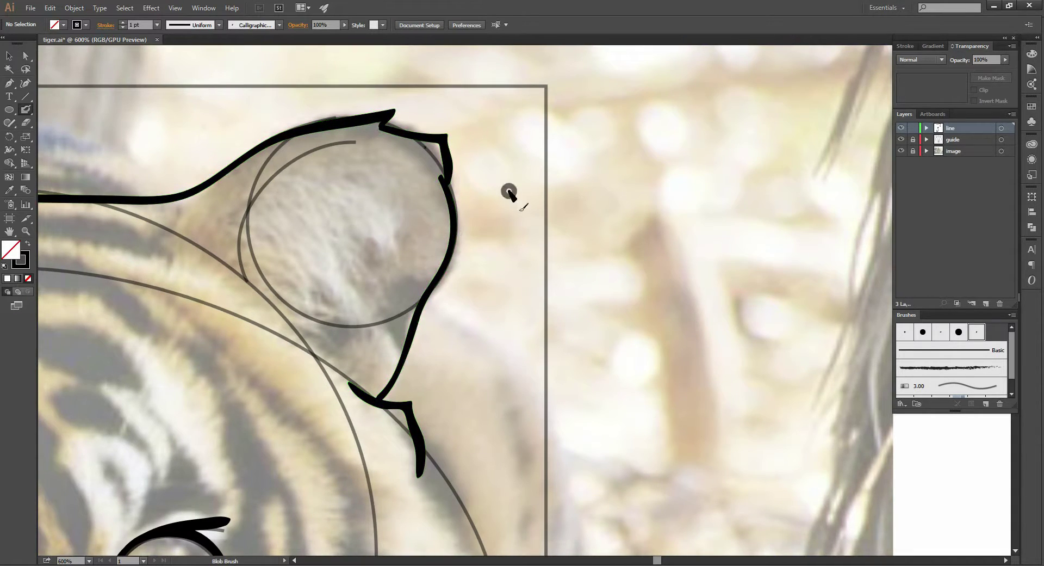
Discard two trial strokes beside the ear and draw a short inner-ear curl along the circle
{"action": "left_click_drag", "start_coordinate": [508, 190], "coordinate": [529, 240]}
{"action": "key", "text": "ctrl+z"}
{"action": "left_click_drag", "start_coordinate": [490, 210], "coordinate": [505, 245]}
{"action": "key", "text": "ctrl+z"}
{"action": "mouse_move", "coordinate": [413, 353]}
{"action": "left_mouse_down"}
{"action": "mouse_move", "coordinate": [447, 238]}
{"action": "mouse_move", "coordinate": [511, 314]}
{"action": "left_mouse_up"}
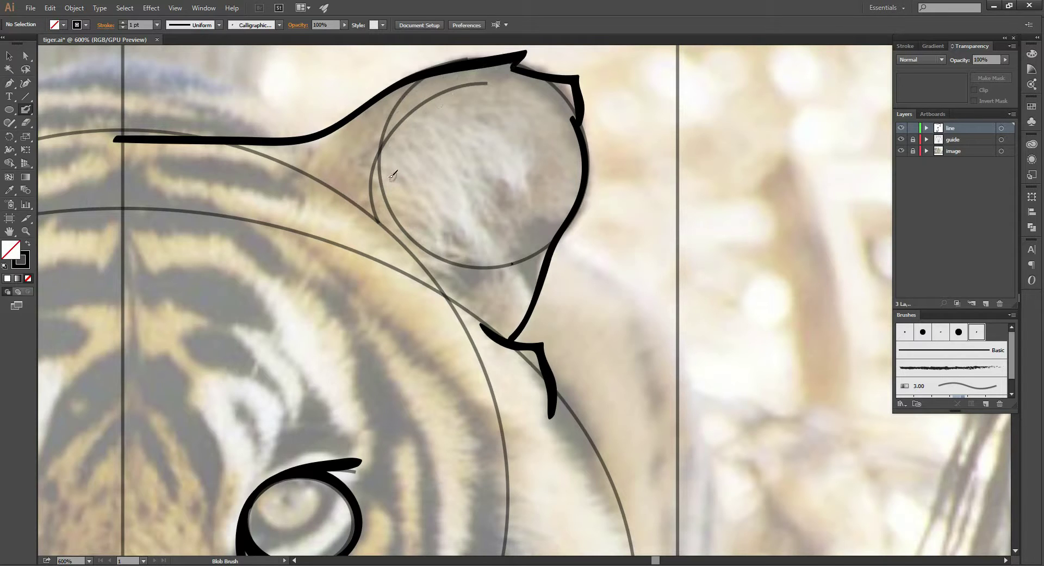
{"action": "mouse_move", "coordinate": [390, 231]}
{"action": "left_mouse_down"}
{"action": "mouse_move", "coordinate": [392, 178]}
{"action": "mouse_move", "coordinate": [372, 160]}
{"action": "mouse_move", "coordinate": [391, 129]}
{"action": "left_mouse_up"}
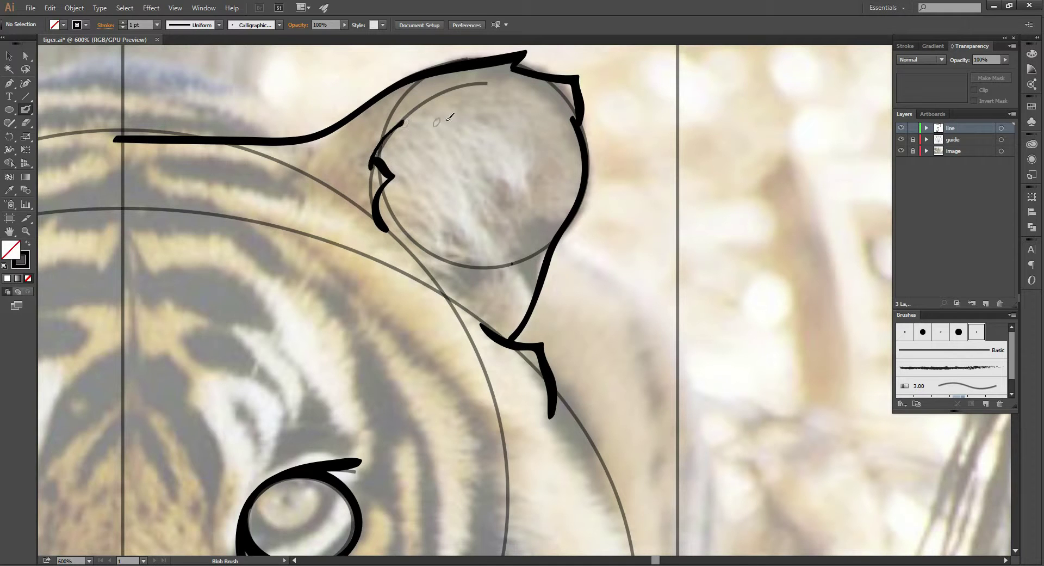
Redraw the inner-ear line up from the hook several times, ending with a long arc
{"action": "key", "text": "ctrl+z"}
{"action": "mouse_move", "coordinate": [369, 170]}
{"action": "left_mouse_down"}
{"action": "mouse_move", "coordinate": [387, 137]}
{"action": "mouse_move", "coordinate": [465, 82]}
{"action": "left_mouse_up"}
{"action": "key", "text": "ctrl+z"}
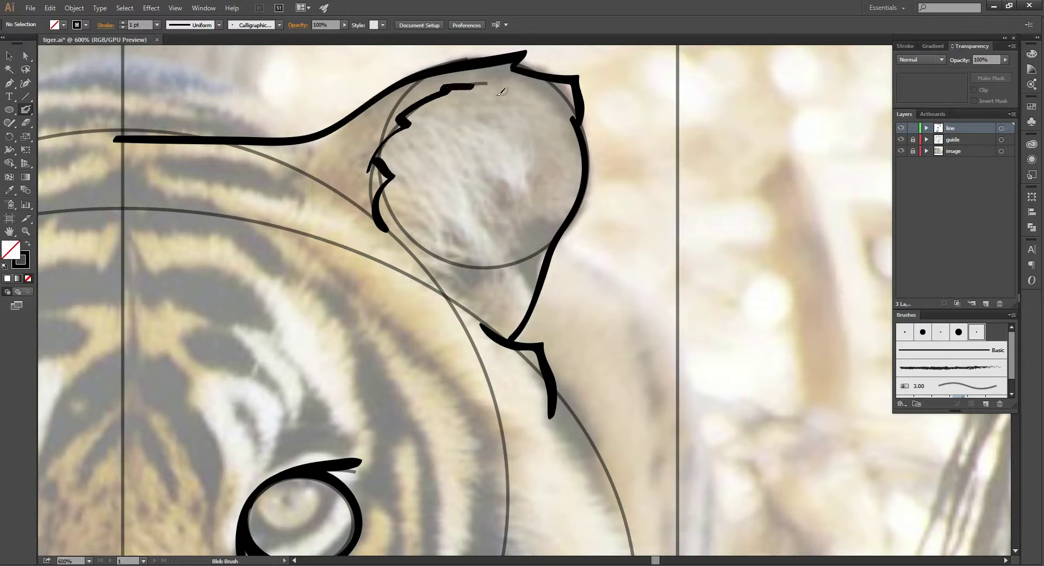
{"action": "left_click_drag", "start_coordinate": [370, 167], "coordinate": [420, 108]}
{"action": "key", "text": "ctrl+z"}
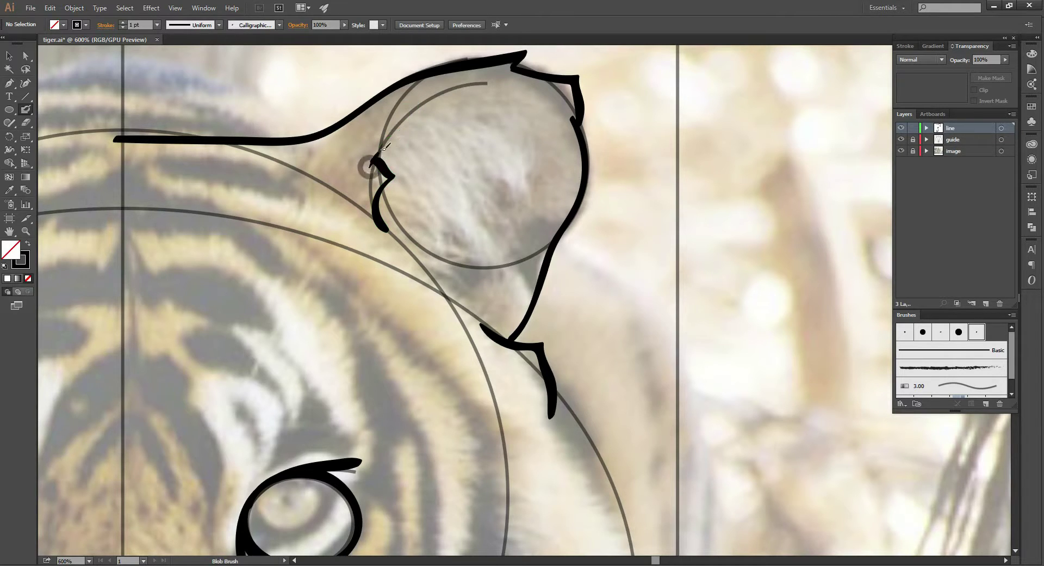
{"action": "left_click_drag", "start_coordinate": [384, 148], "coordinate": [408, 109]}
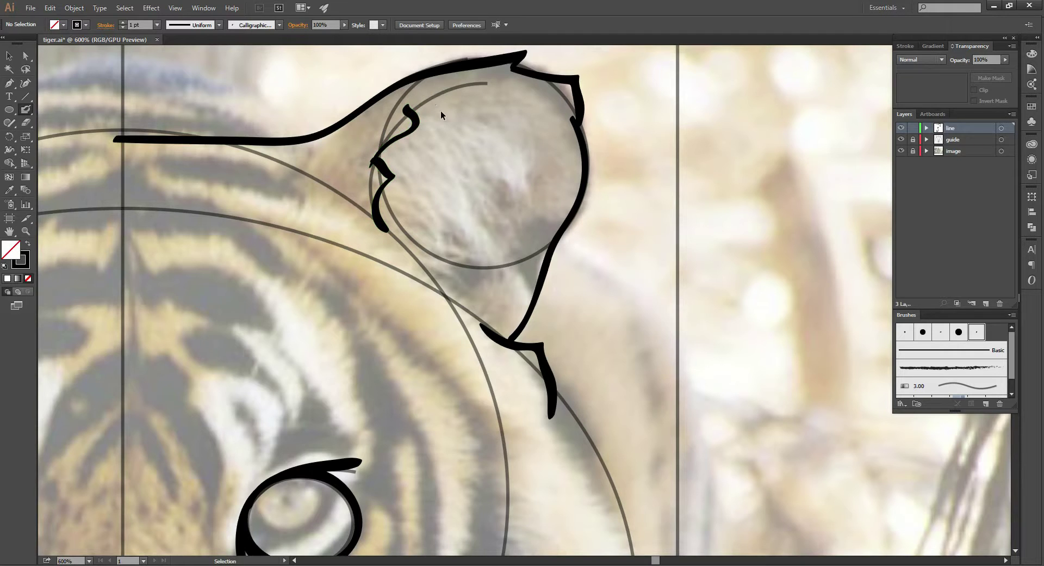
{"action": "key", "text": "ctrl+z"}
{"action": "mouse_move", "coordinate": [373, 167]}
{"action": "left_mouse_down"}
{"action": "mouse_move", "coordinate": [422, 101]}
{"action": "mouse_move", "coordinate": [492, 85]}
{"action": "left_mouse_up"}
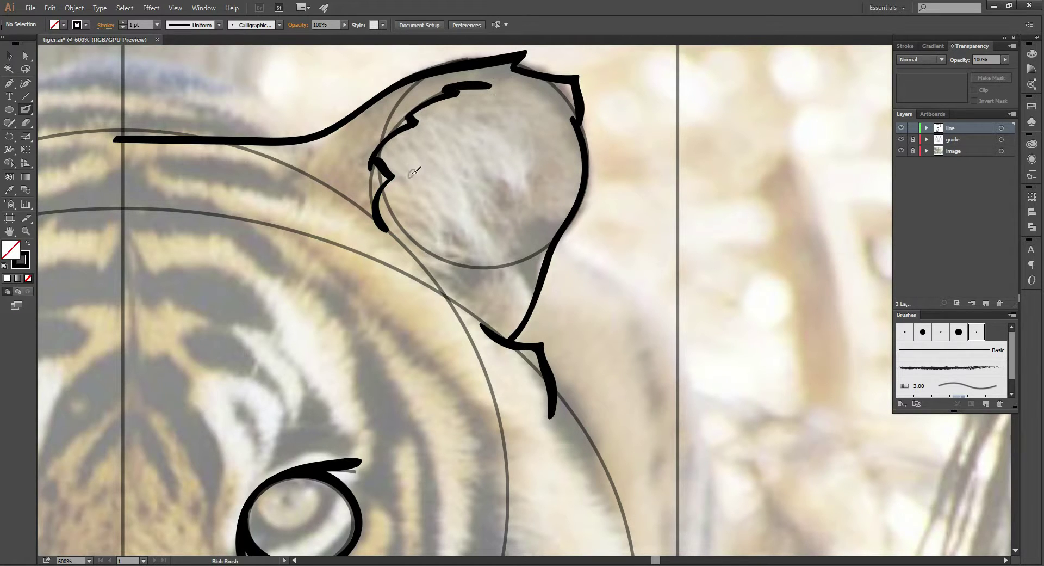
Check with the guide layer hidden, then draw a jagged inner-ear line across the circle's top
{"action": "left_click", "coordinate": [901, 139]}
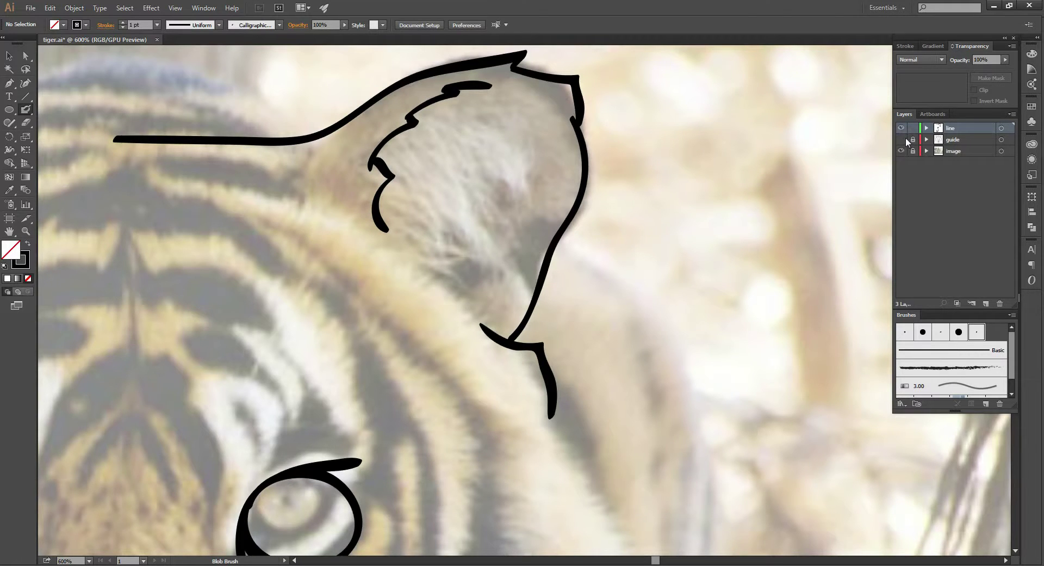
{"action": "left_click", "coordinate": [902, 139]}
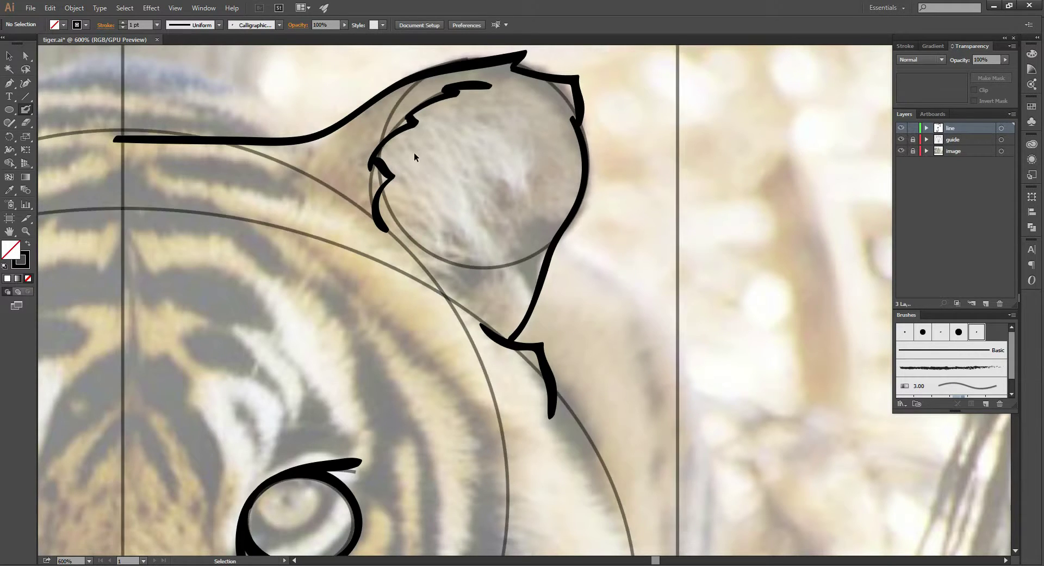
{"action": "key", "text": "ctrl+z"}
{"action": "key", "text": "ctrl+z"}
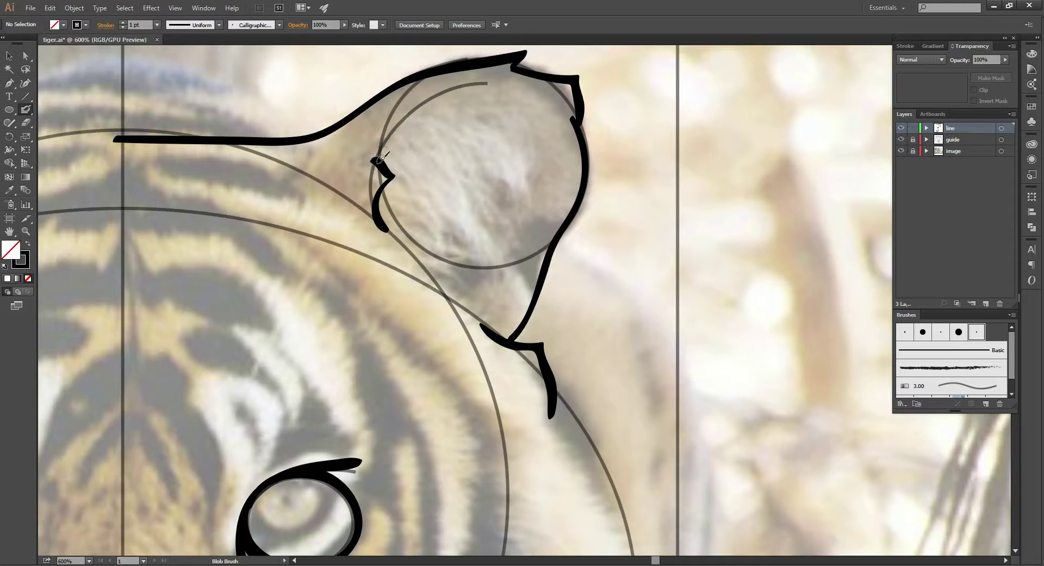
{"action": "mouse_move", "coordinate": [382, 162]}
{"action": "left_mouse_down"}
{"action": "mouse_move", "coordinate": [427, 114]}
{"action": "mouse_move", "coordinate": [412, 101]}
{"action": "left_mouse_up"}
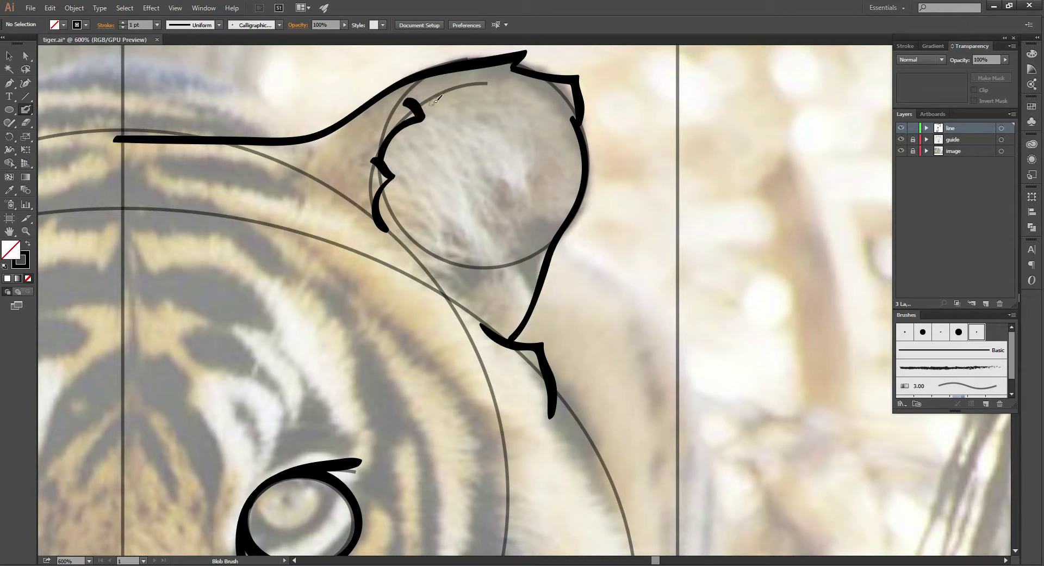
{"action": "key", "text": "ctrl+z"}
{"action": "key", "text": "ctrl+z"}
{"action": "mouse_move", "coordinate": [385, 160]}
{"action": "left_mouse_down"}
{"action": "mouse_move", "coordinate": [467, 87]}
{"action": "mouse_move", "coordinate": [493, 89]}
{"action": "left_mouse_up"}
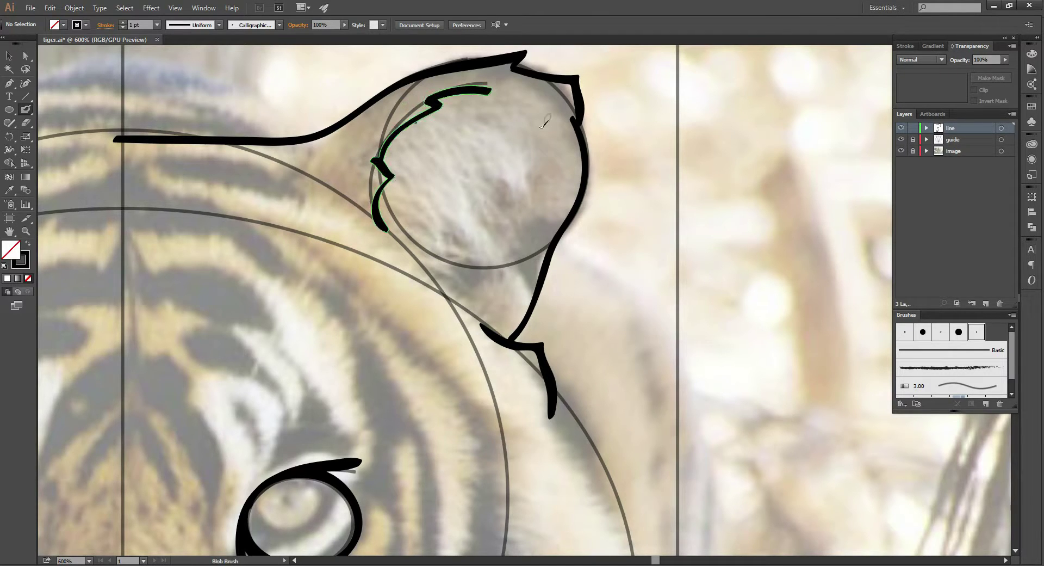
{"action": "left_click", "coordinate": [901, 140]}
{"action": "left_click", "coordinate": [901, 140]}
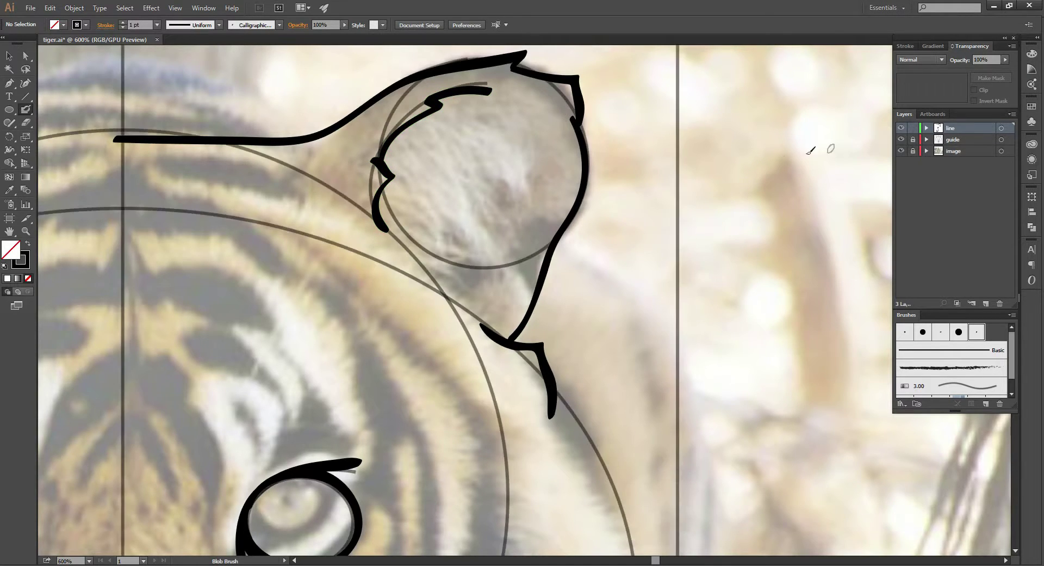
{"action": "left_click_drag", "start_coordinate": [643, 212], "coordinate": [690, 170]}
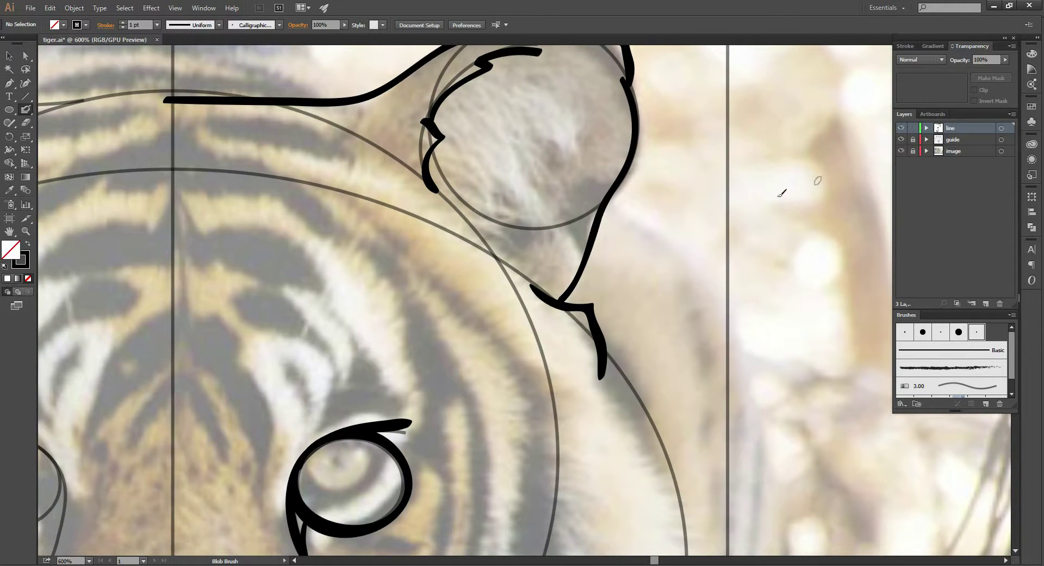
{"action": "scroll", "coordinate": [721, 218], "scroll_direction": "down", "scroll_amount": 2}
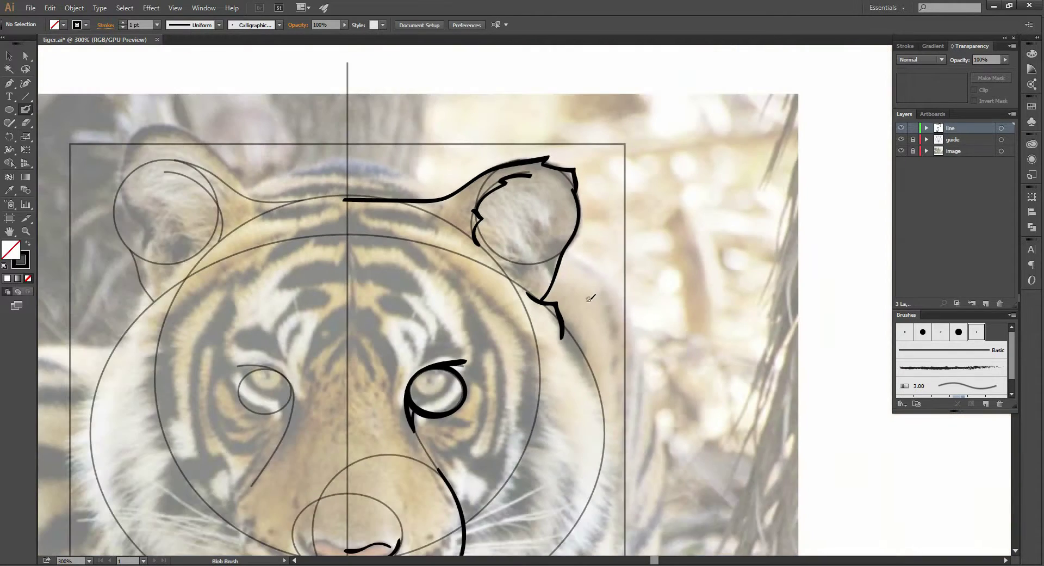
{"action": "left_click_drag", "start_coordinate": [587, 305], "coordinate": [605, 274]}
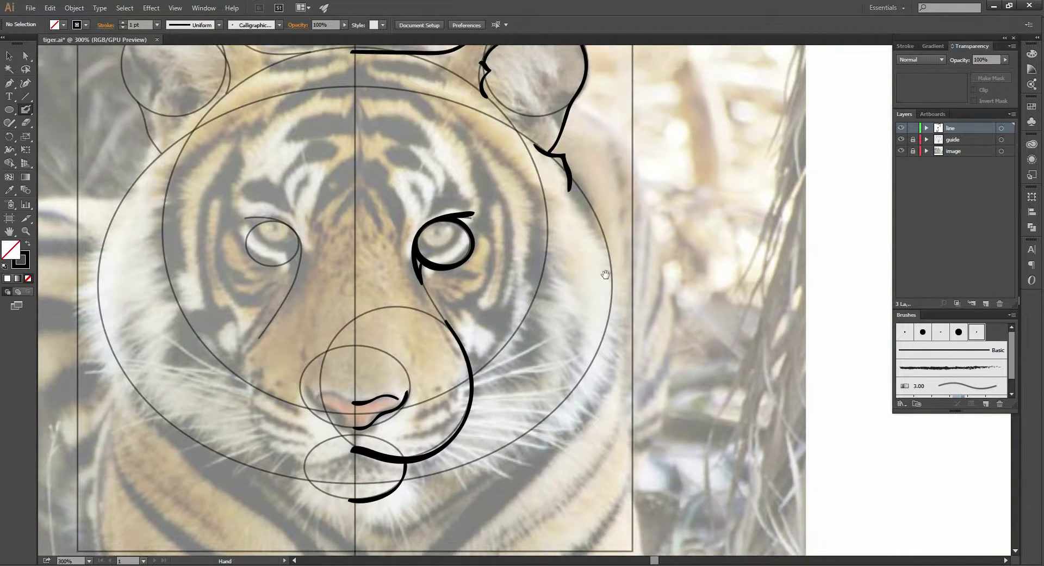
{"action": "left_click_drag", "start_coordinate": [606, 225], "coordinate": [604, 272]}
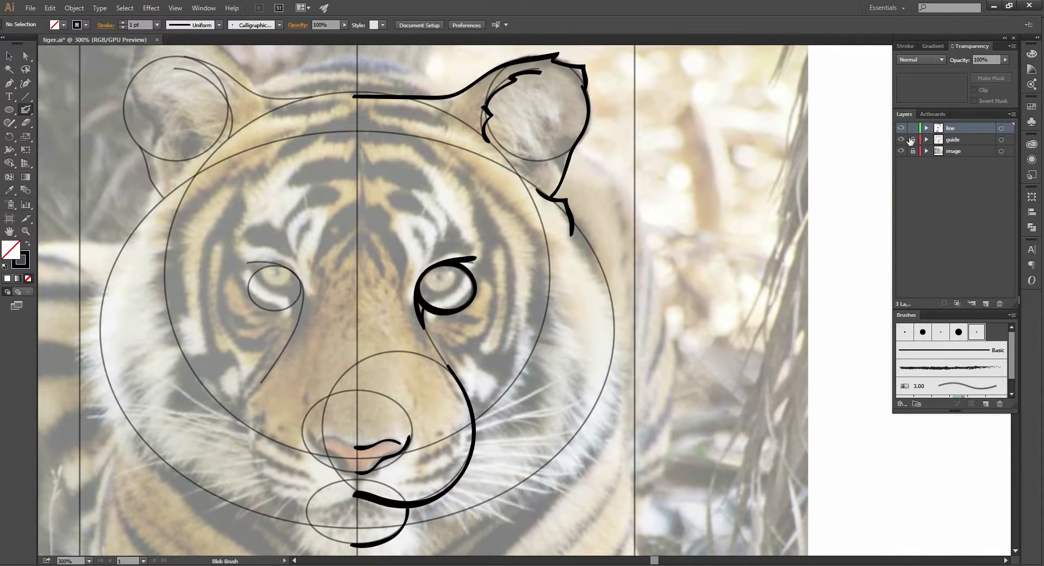
{"action": "left_click", "coordinate": [901, 139]}
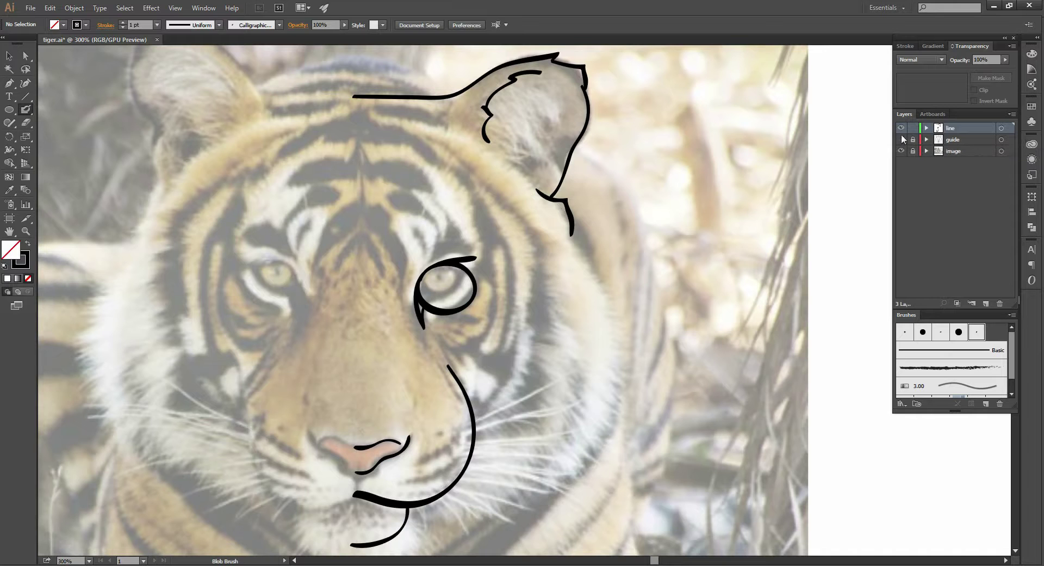
{"action": "left_click", "coordinate": [901, 139]}
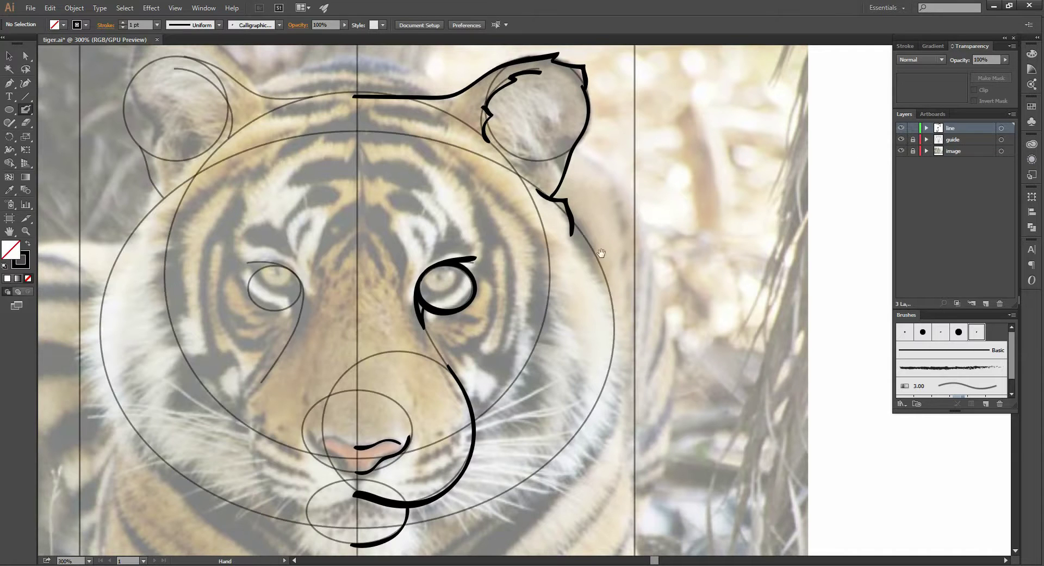
{"action": "left_click_drag", "start_coordinate": [601, 253], "coordinate": [592, 184]}
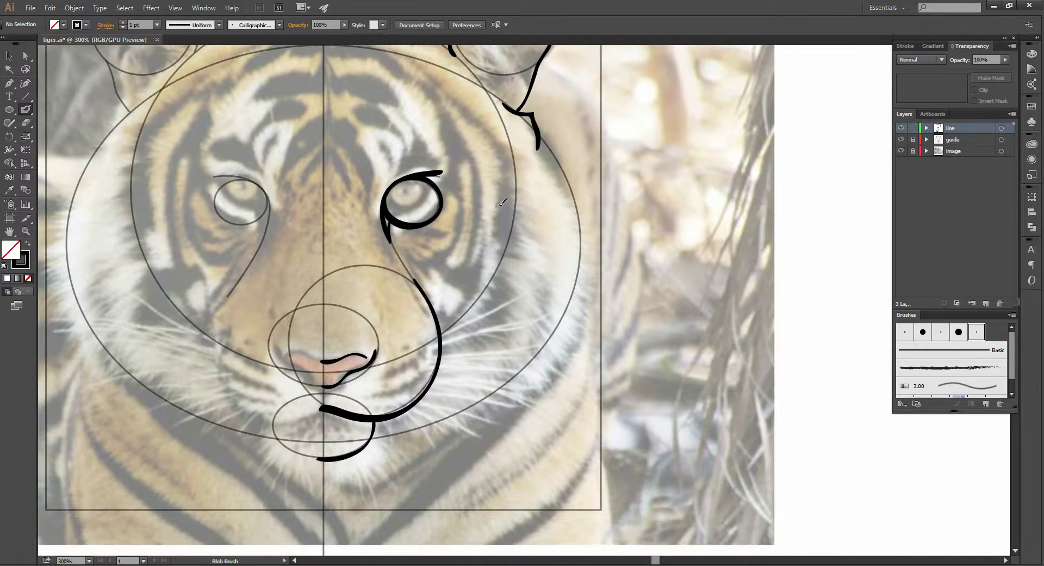
{"action": "key", "text": "ctrl+plus"}
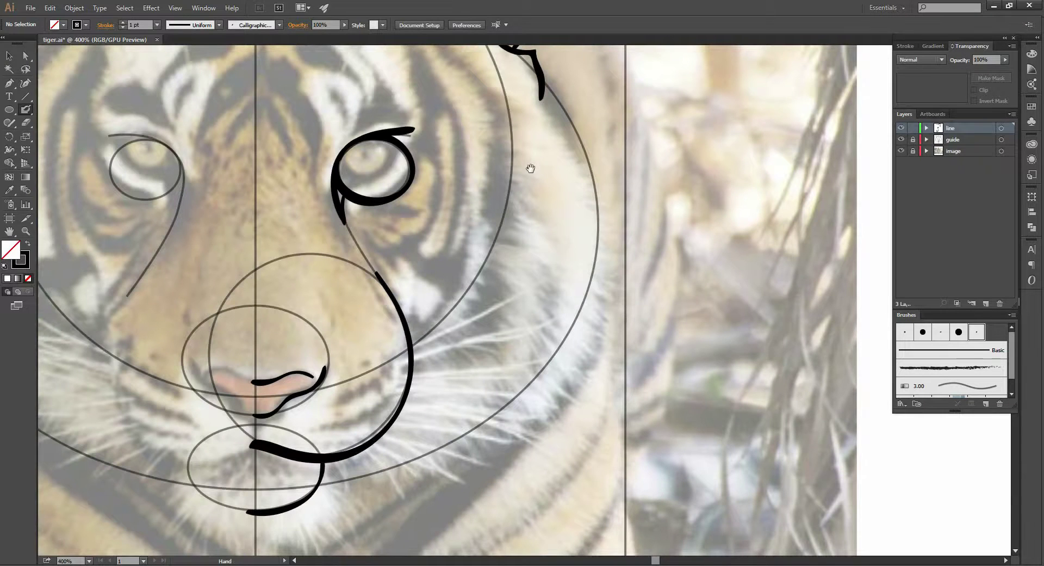
Draw the first jagged fur stroke down the right cheek below the ear, after several retries
{"action": "left_click_drag", "start_coordinate": [532, 170], "coordinate": [516, 173]}
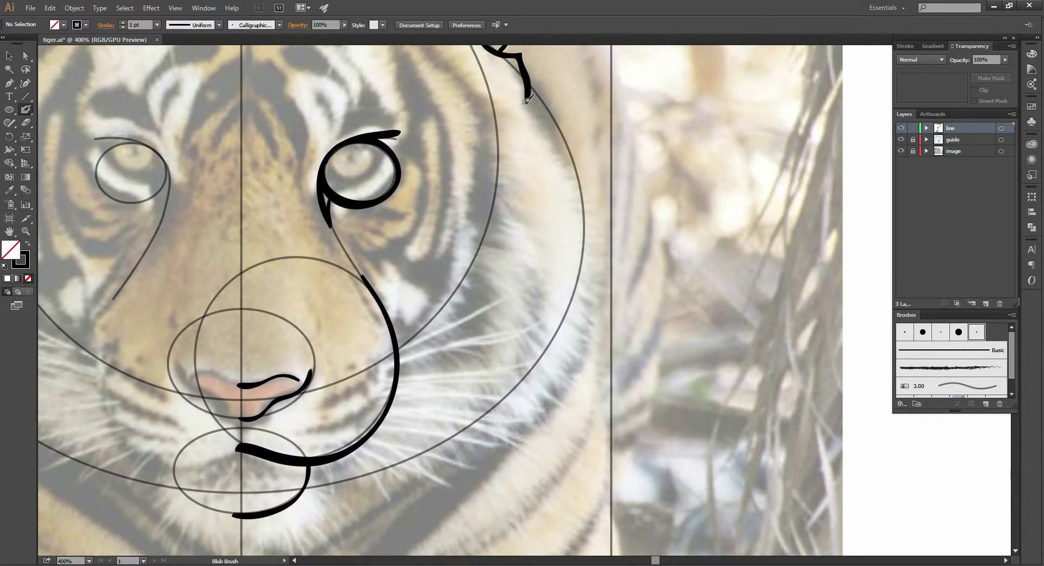
{"action": "mouse_move", "coordinate": [516, 100]}
{"action": "left_mouse_down"}
{"action": "mouse_move", "coordinate": [554, 126]}
{"action": "mouse_move", "coordinate": [561, 155]}
{"action": "left_mouse_up"}
{"action": "key", "text": "ctrl+z"}
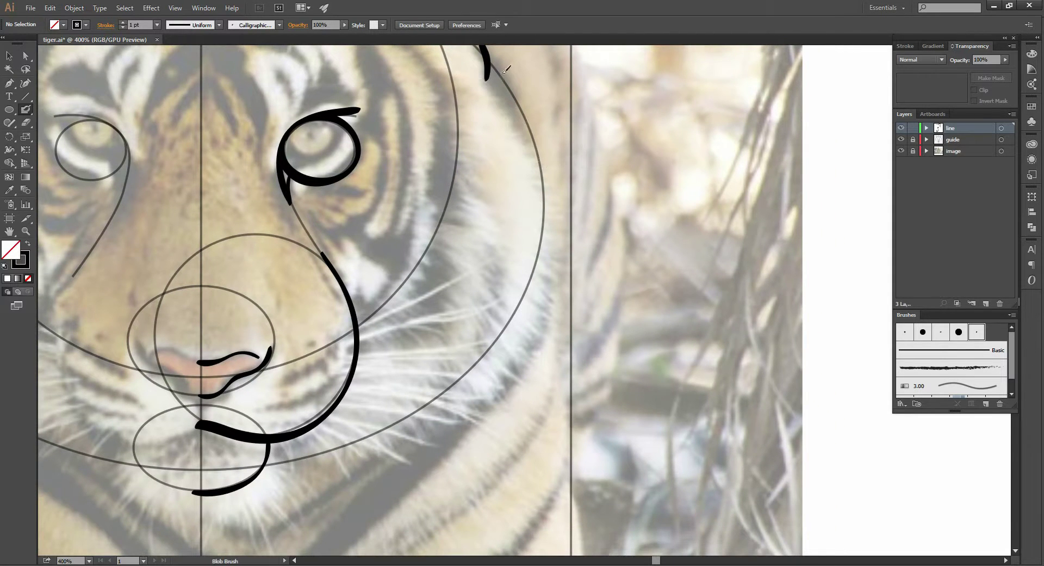
{"action": "mouse_move", "coordinate": [480, 82]}
{"action": "left_mouse_down"}
{"action": "mouse_move", "coordinate": [520, 98]}
{"action": "mouse_move", "coordinate": [539, 125]}
{"action": "mouse_move", "coordinate": [518, 148]}
{"action": "mouse_move", "coordinate": [539, 166]}
{"action": "left_mouse_up"}
{"action": "key", "text": "ctrl+z"}
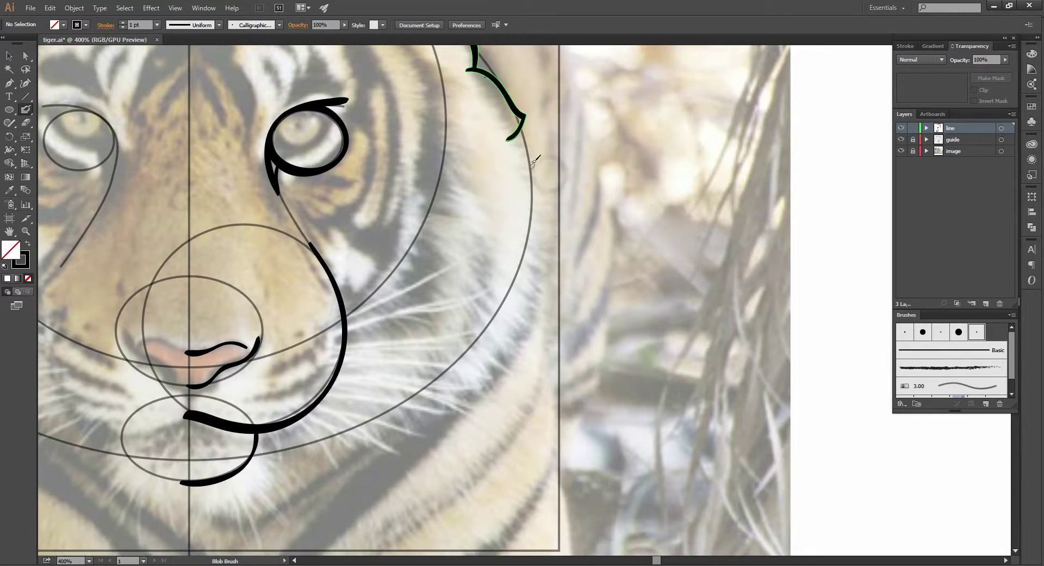
{"action": "left_click_drag", "start_coordinate": [544, 121], "coordinate": [533, 186]}
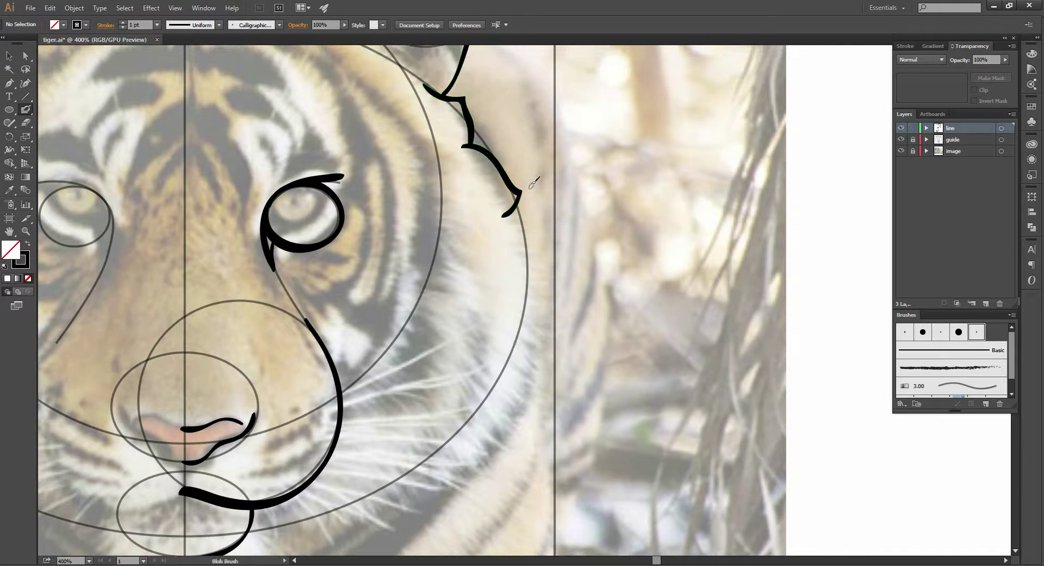
{"action": "key", "text": "ctrl+z"}
{"action": "left_click_drag", "start_coordinate": [465, 136], "coordinate": [518, 189]}
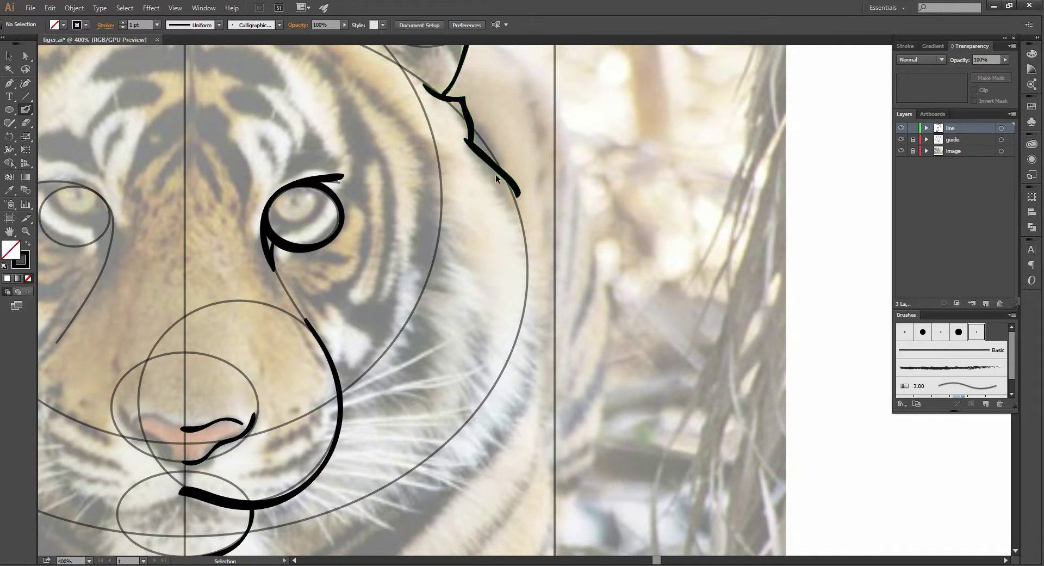
{"action": "key", "text": "ctrl+z"}
{"action": "left_click_drag", "start_coordinate": [464, 142], "coordinate": [520, 202]}
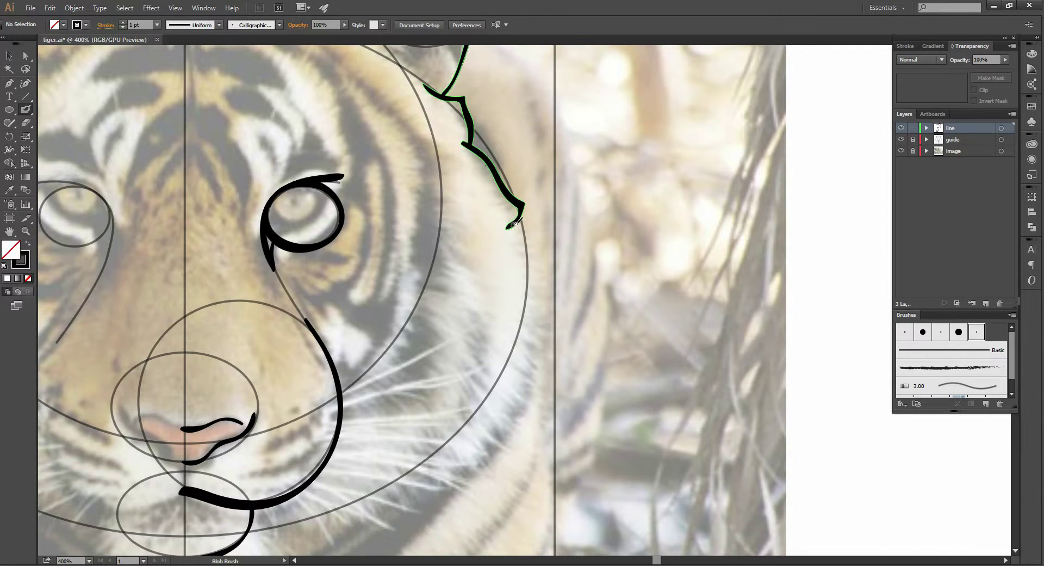
Continue the fur line down the outer guide circle with a shorter stroke and a downward extension
{"action": "left_click_drag", "start_coordinate": [548, 241], "coordinate": [535, 207]}
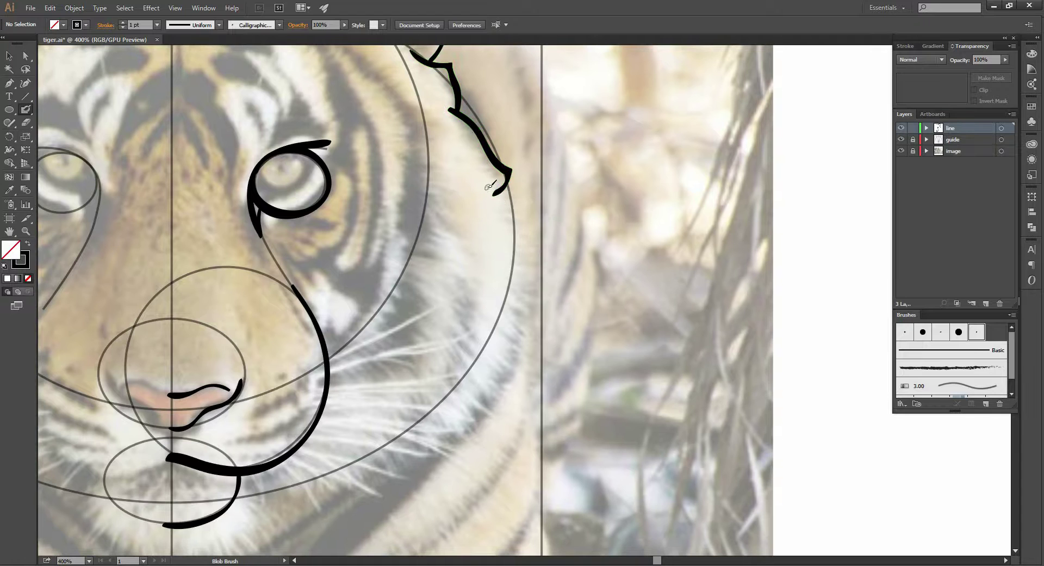
{"action": "mouse_move", "coordinate": [486, 188]}
{"action": "left_mouse_down"}
{"action": "mouse_move", "coordinate": [506, 213]}
{"action": "mouse_move", "coordinate": [526, 289]}
{"action": "mouse_move", "coordinate": [508, 321]}
{"action": "mouse_move", "coordinate": [470, 329]}
{"action": "left_mouse_up"}
{"action": "left_click_drag", "start_coordinate": [490, 271], "coordinate": [473, 248]}
{"action": "key", "text": "ctrl+z"}
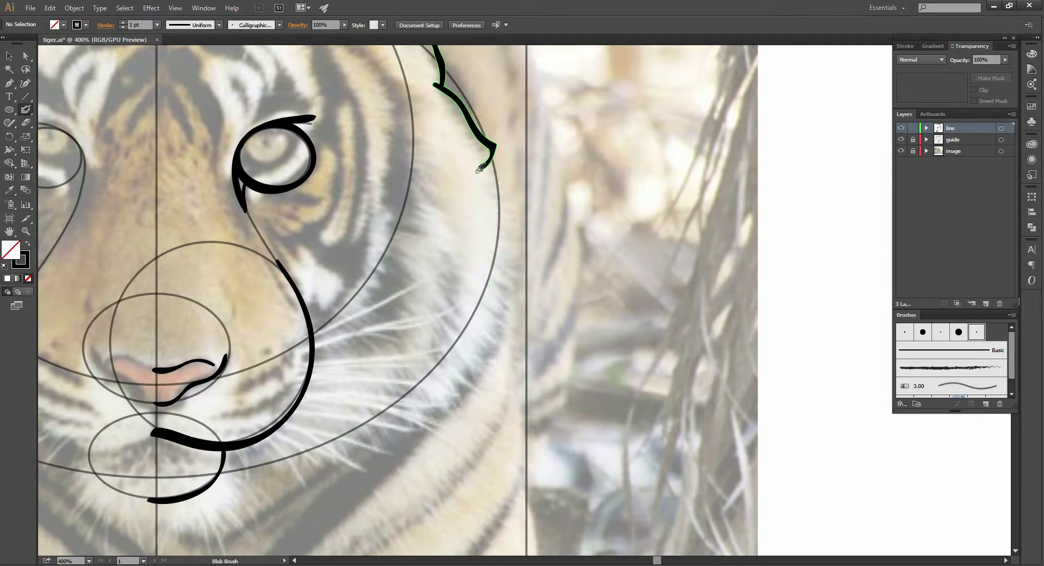
{"action": "mouse_move", "coordinate": [472, 166]}
{"action": "left_mouse_down"}
{"action": "mouse_move", "coordinate": [492, 190]}
{"action": "mouse_move", "coordinate": [508, 276]}
{"action": "mouse_move", "coordinate": [463, 289]}
{"action": "left_mouse_up"}
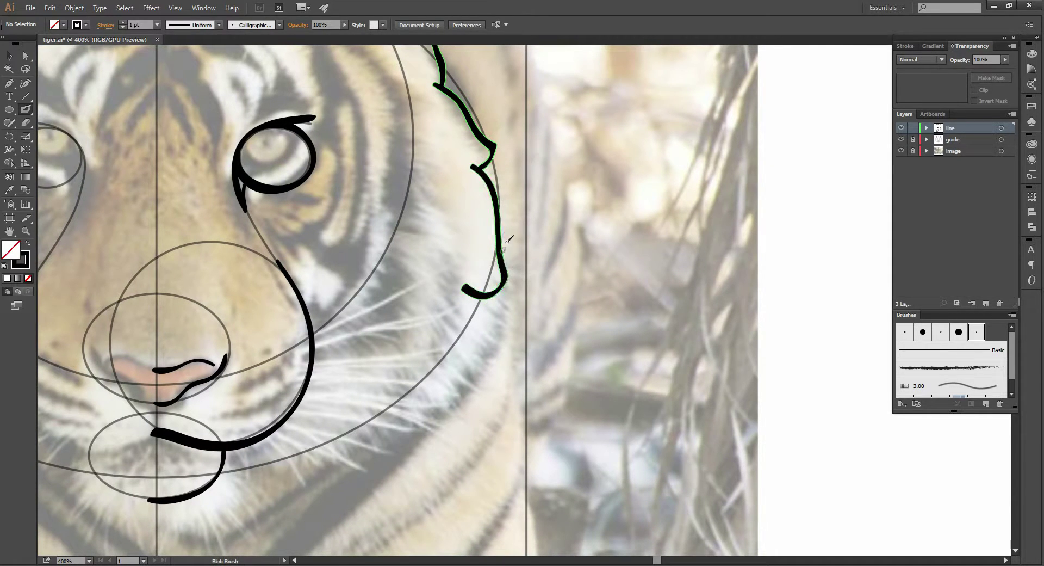
{"action": "key", "text": "ctrl+z"}
{"action": "mouse_move", "coordinate": [470, 167]}
{"action": "left_mouse_down"}
{"action": "mouse_move", "coordinate": [491, 189]}
{"action": "mouse_move", "coordinate": [513, 271]}
{"action": "mouse_move", "coordinate": [476, 278]}
{"action": "left_mouse_up"}
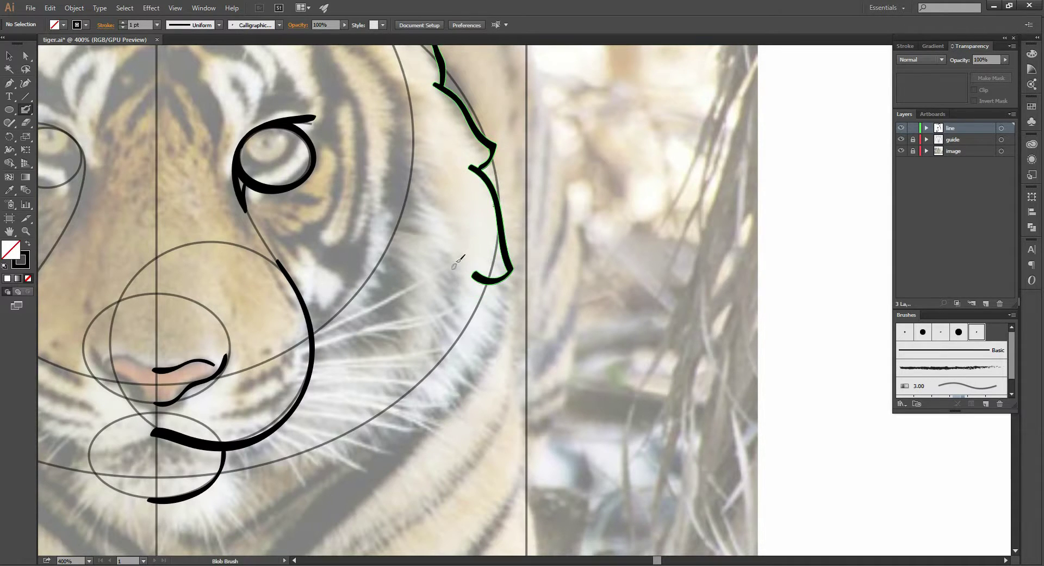
{"action": "scroll", "coordinate": [478, 250], "scroll_direction": "down", "scroll_amount": 2}
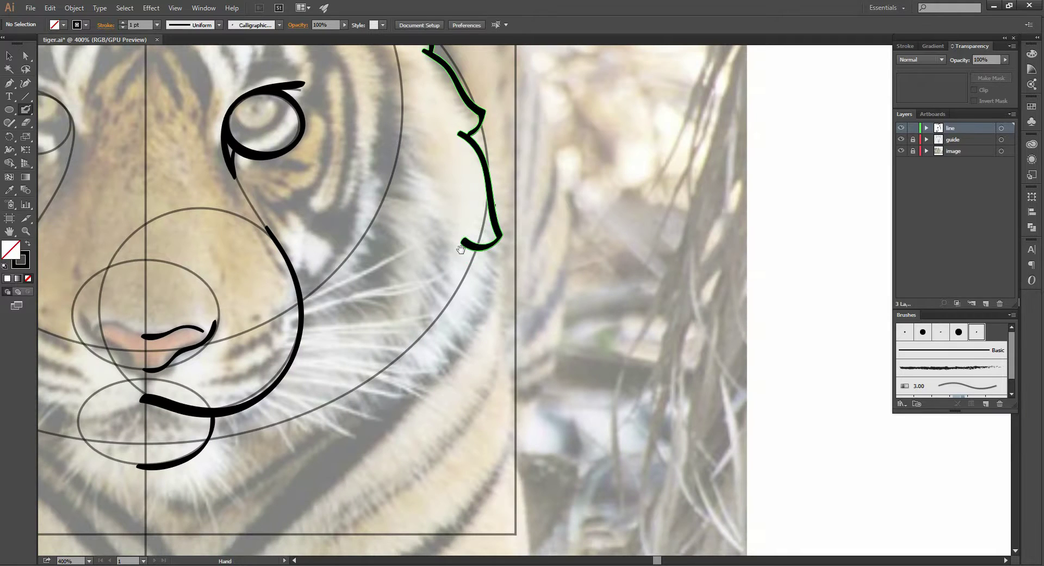
{"action": "scroll", "coordinate": [460, 234], "scroll_direction": "down", "scroll_amount": 1}
{"action": "mouse_move", "coordinate": [460, 208]}
{"action": "left_mouse_down"}
{"action": "mouse_move", "coordinate": [451, 329]}
{"action": "mouse_move", "coordinate": [422, 306]}
{"action": "left_mouse_up"}
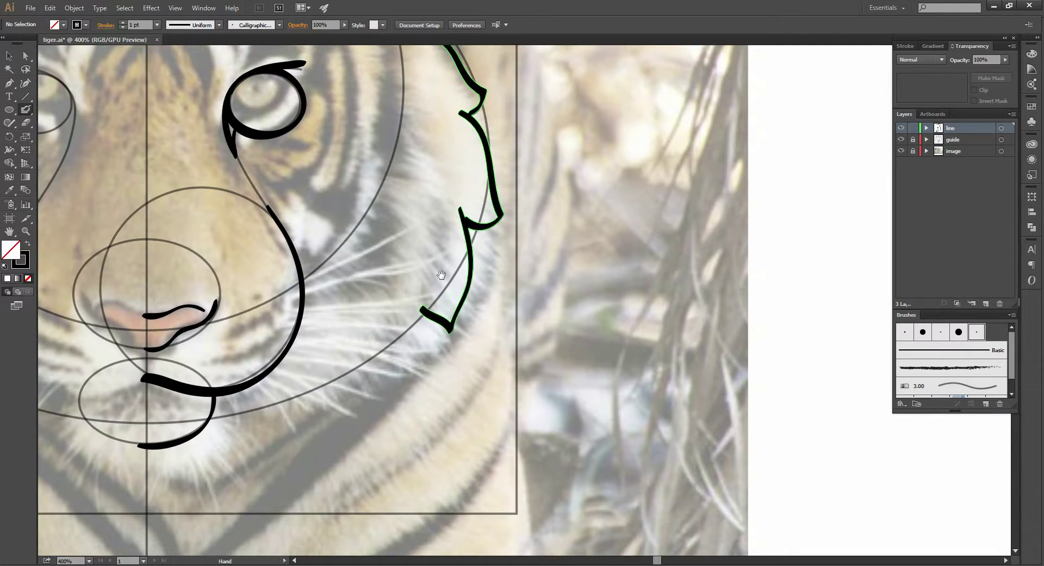
{"action": "scroll", "coordinate": [435, 272], "scroll_direction": "down", "scroll_amount": 1}
{"action": "left_click_drag", "start_coordinate": [433, 264], "coordinate": [456, 254]}
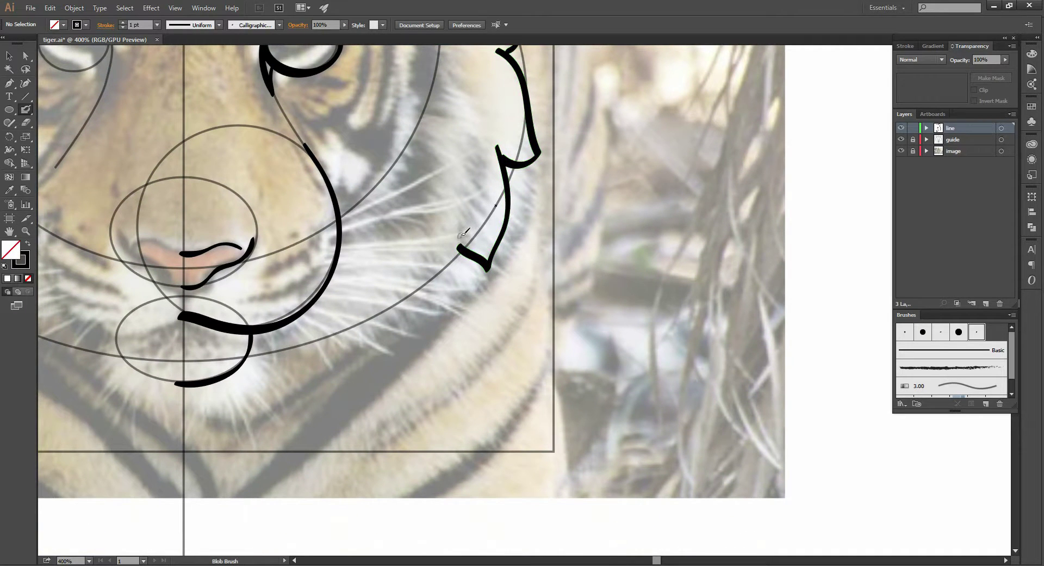
Draw the next fur segment down the lower cheek, hooking it left
{"action": "mouse_move", "coordinate": [462, 234]}
{"action": "left_mouse_down"}
{"action": "mouse_move", "coordinate": [447, 299]}
{"action": "mouse_move", "coordinate": [409, 299]}
{"action": "left_mouse_up"}
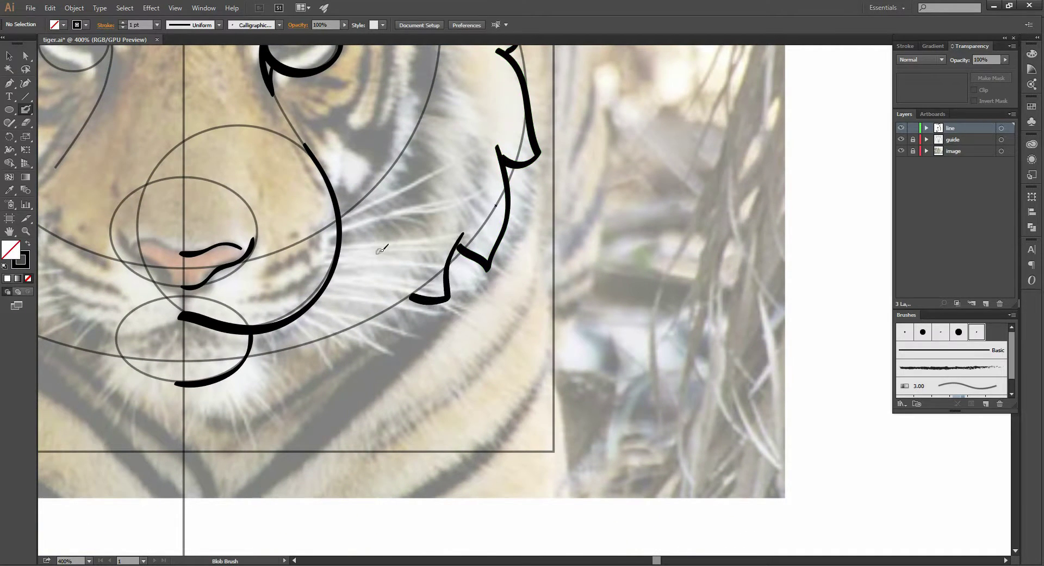
{"action": "scroll", "coordinate": [429, 261], "scroll_direction": "down", "scroll_amount": 1}
{"action": "key", "text": "ctrl+z"}
{"action": "key", "text": "ctrl+z"}
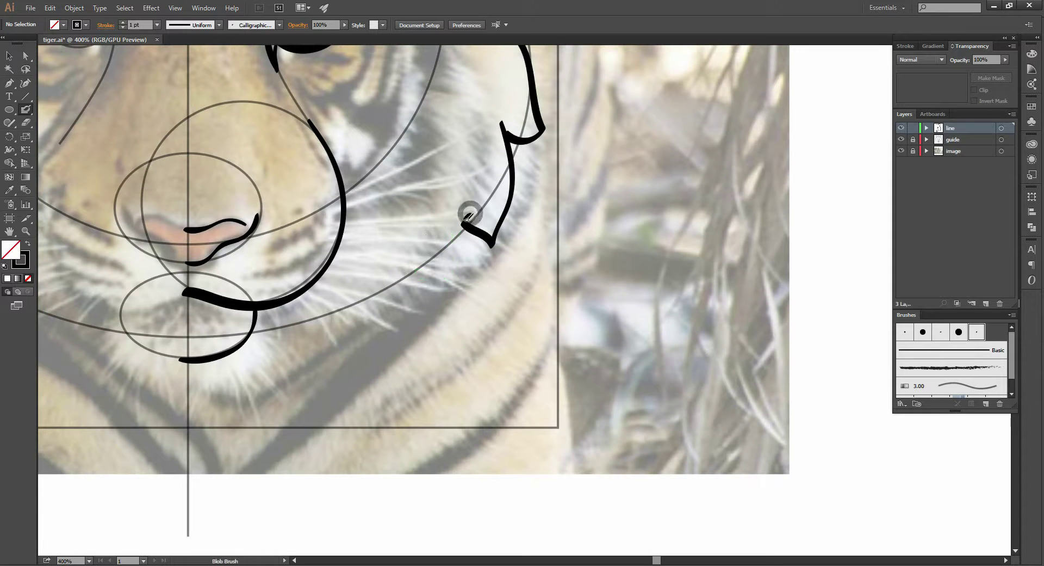
{"action": "mouse_move", "coordinate": [467, 213]}
{"action": "left_mouse_down"}
{"action": "mouse_move", "coordinate": [462, 277]}
{"action": "mouse_move", "coordinate": [399, 277]}
{"action": "left_mouse_up"}
{"action": "key", "text": "ctrl+z"}
{"action": "key", "text": "ctrl+z"}
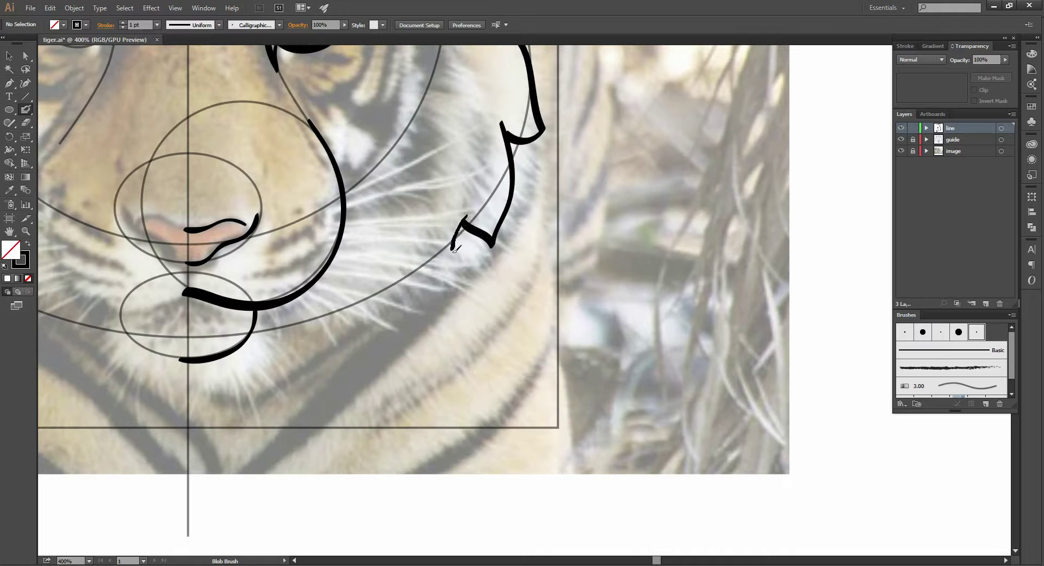
{"action": "mouse_move", "coordinate": [466, 214]}
{"action": "left_mouse_down"}
{"action": "mouse_move", "coordinate": [451, 275]}
{"action": "mouse_move", "coordinate": [404, 267]}
{"action": "mouse_move", "coordinate": [418, 234]}
{"action": "left_mouse_up"}
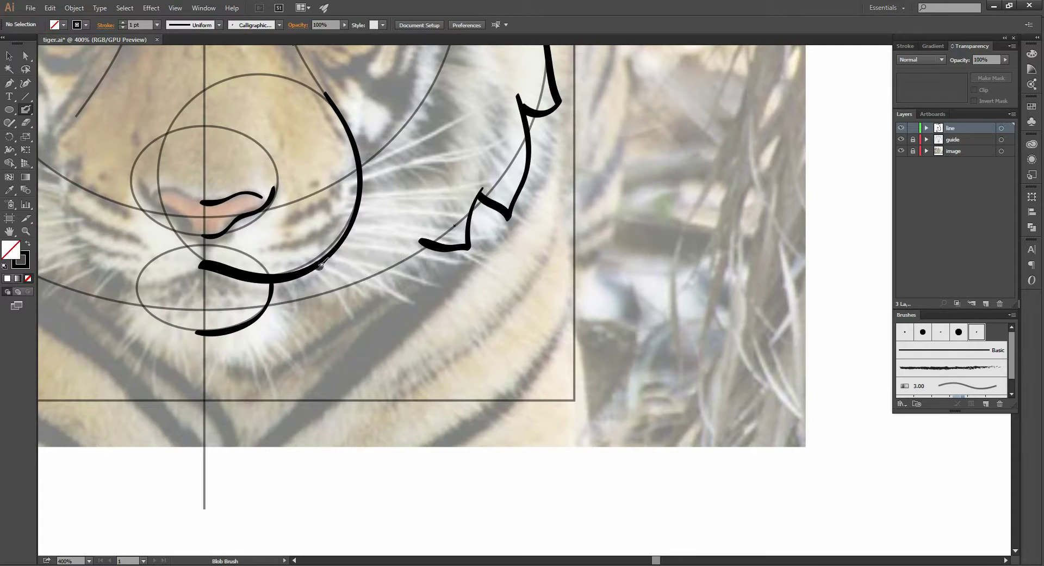
Add a curving zigzag fur stroke below the big curve beside the mouth
{"action": "mouse_move", "coordinate": [321, 265]}
{"action": "left_mouse_down"}
{"action": "mouse_move", "coordinate": [369, 289]}
{"action": "mouse_move", "coordinate": [387, 251]}
{"action": "left_mouse_up"}
{"action": "key", "text": "ctrl+z"}
{"action": "key", "text": "ctrl+z"}
{"action": "key", "text": "ctrl+z"}
{"action": "mouse_move", "coordinate": [319, 266]}
{"action": "left_mouse_down"}
{"action": "mouse_move", "coordinate": [333, 277]}
{"action": "mouse_move", "coordinate": [381, 269]}
{"action": "left_mouse_up"}
{"action": "key", "text": "ctrl+z"}
{"action": "left_click_drag", "start_coordinate": [315, 268], "coordinate": [378, 281]}
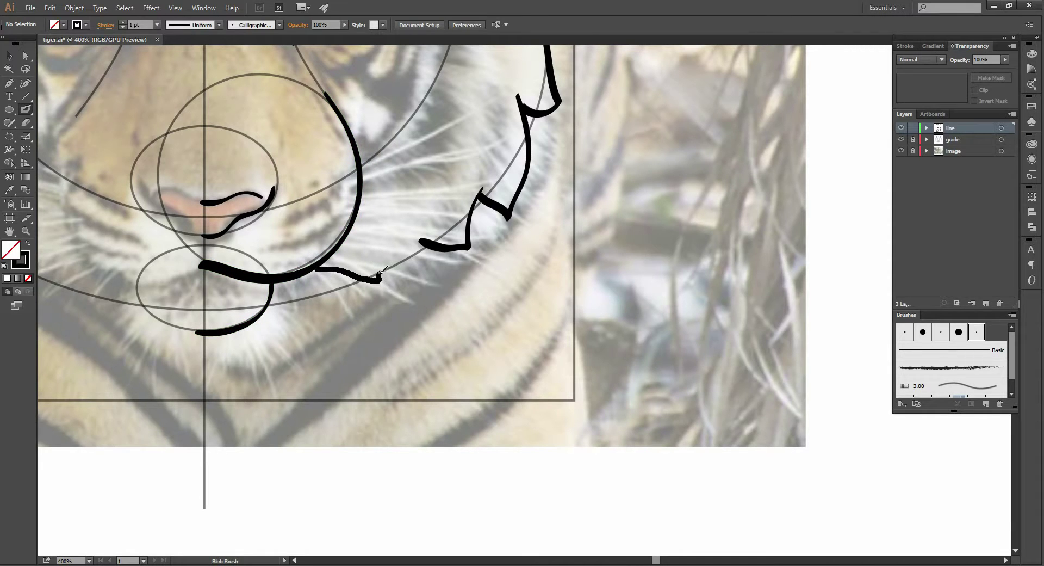
{"action": "key", "text": "ctrl+z"}
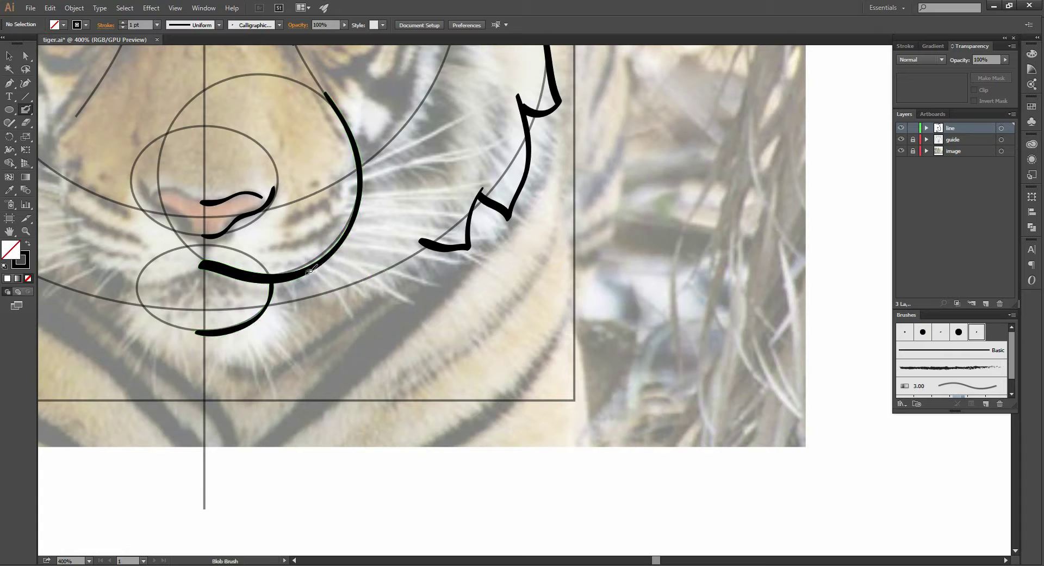
{"action": "left_click_drag", "start_coordinate": [308, 271], "coordinate": [374, 287]}
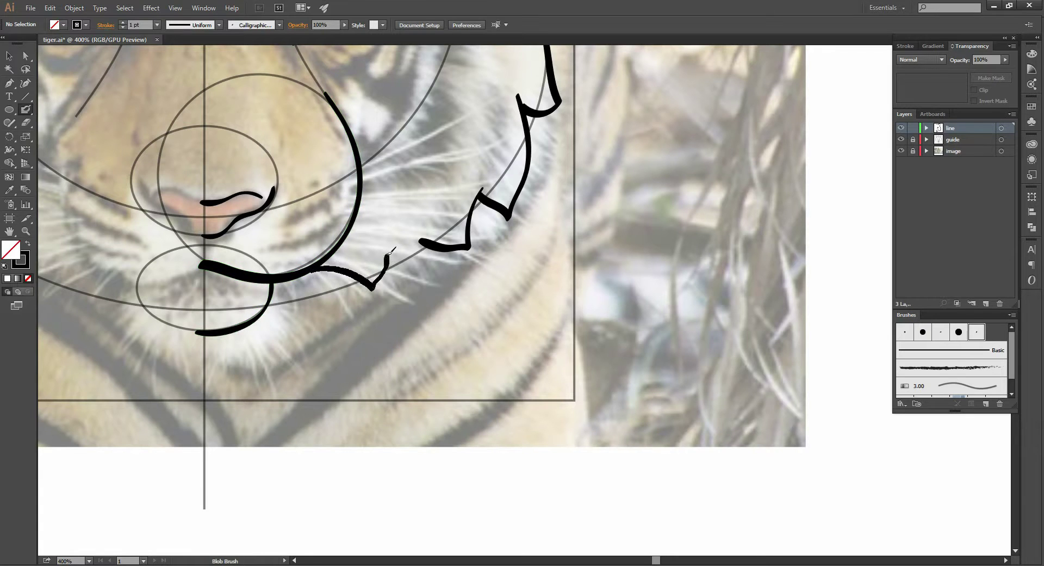
Link the zigzag fur pieces to the big muzzle curve and zoom in to inspect the joins
{"action": "mouse_move", "coordinate": [388, 253]}
{"action": "left_mouse_down"}
{"action": "mouse_move", "coordinate": [384, 245]}
{"action": "mouse_move", "coordinate": [421, 261]}
{"action": "mouse_move", "coordinate": [430, 227]}
{"action": "left_mouse_up"}
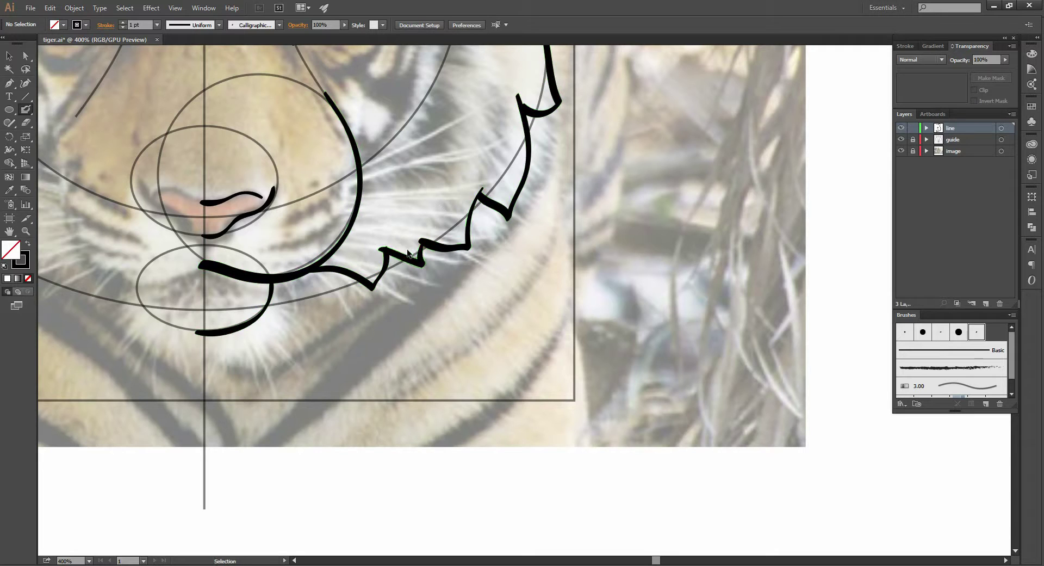
{"action": "key", "text": "ctrl+z"}
{"action": "left_click_drag", "start_coordinate": [401, 251], "coordinate": [424, 240]}
{"action": "key", "text": "ctrl+z"}
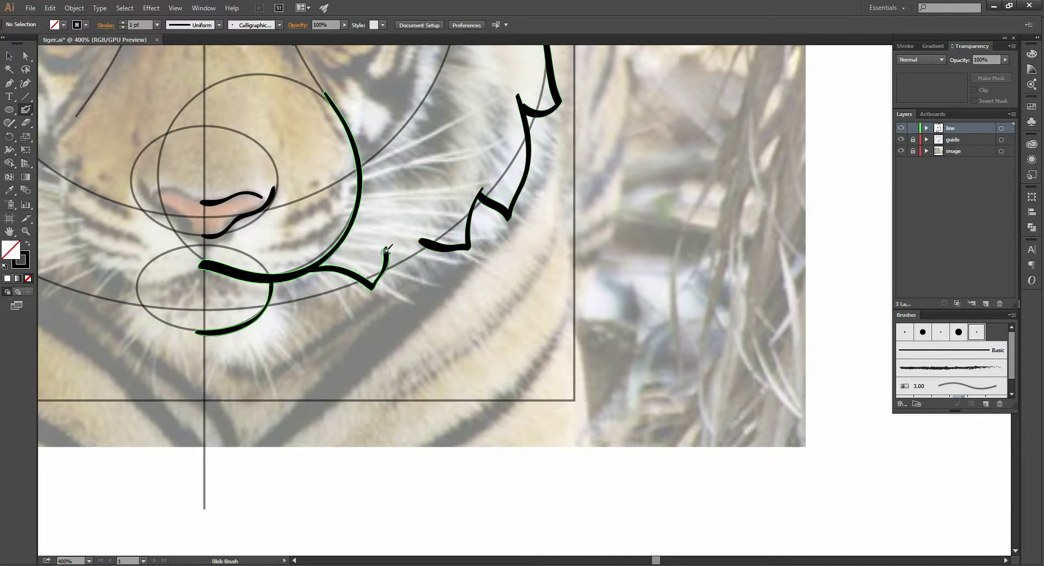
{"action": "mouse_move", "coordinate": [382, 248]}
{"action": "left_mouse_down"}
{"action": "mouse_move", "coordinate": [427, 263]}
{"action": "mouse_move", "coordinate": [433, 240]}
{"action": "left_mouse_up"}
{"action": "scroll", "coordinate": [420, 204], "scroll_direction": "up", "scroll_amount": 1}
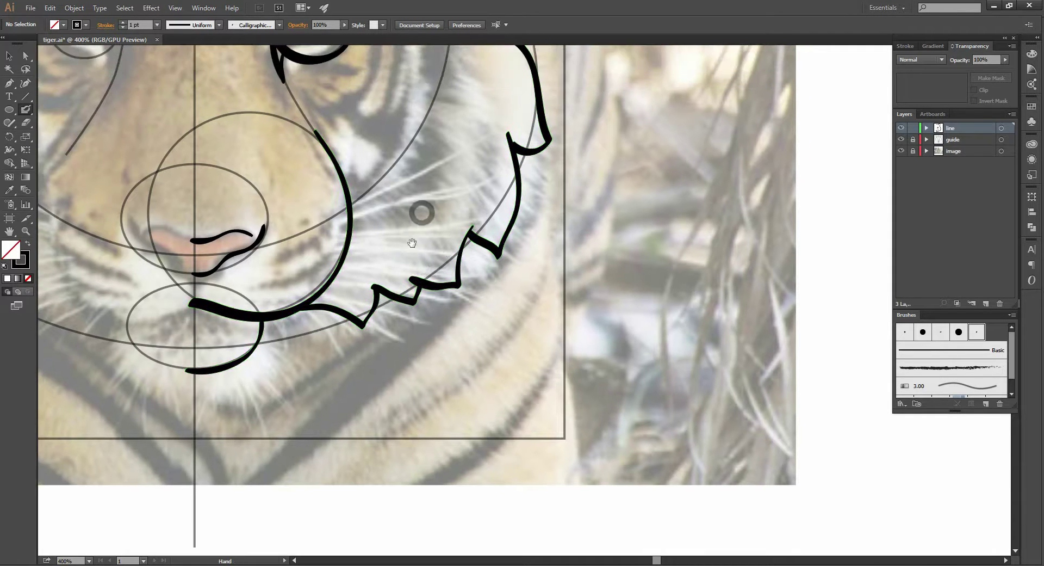
{"action": "scroll", "coordinate": [424, 209], "scroll_direction": "up", "scroll_amount": 1}
{"action": "scroll", "coordinate": [429, 215], "scroll_direction": "up", "scroll_amount": 1}
{"action": "scroll", "coordinate": [435, 229], "scroll_direction": "up", "scroll_amount": 1}
{"action": "scroll", "coordinate": [437, 234], "scroll_direction": "down", "scroll_amount": 2}
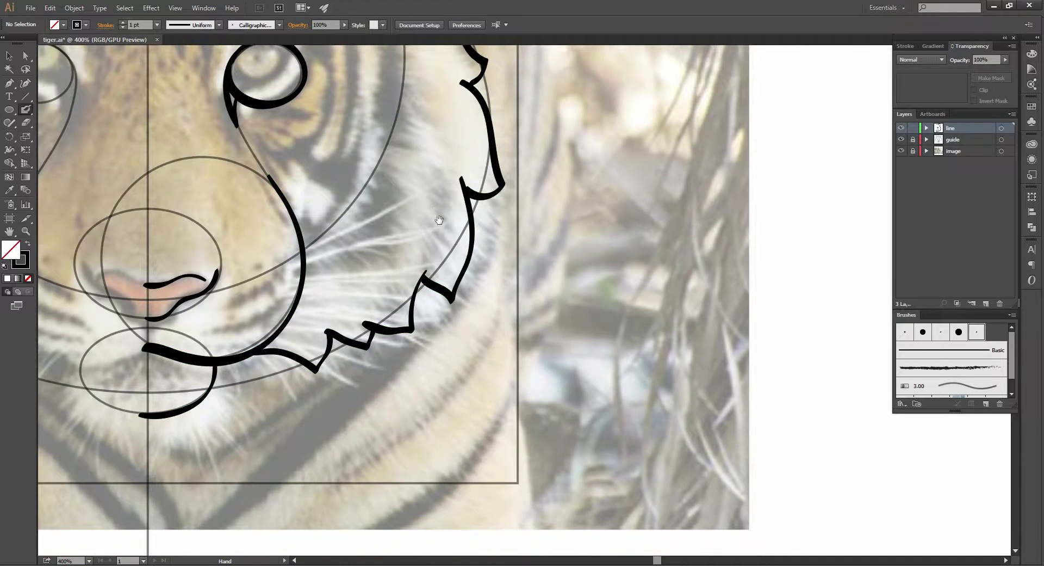
{"action": "scroll", "coordinate": [432, 209], "scroll_direction": "up", "scroll_amount": 2}
{"action": "scroll", "coordinate": [440, 223], "scroll_direction": "up", "scroll_amount": 1}
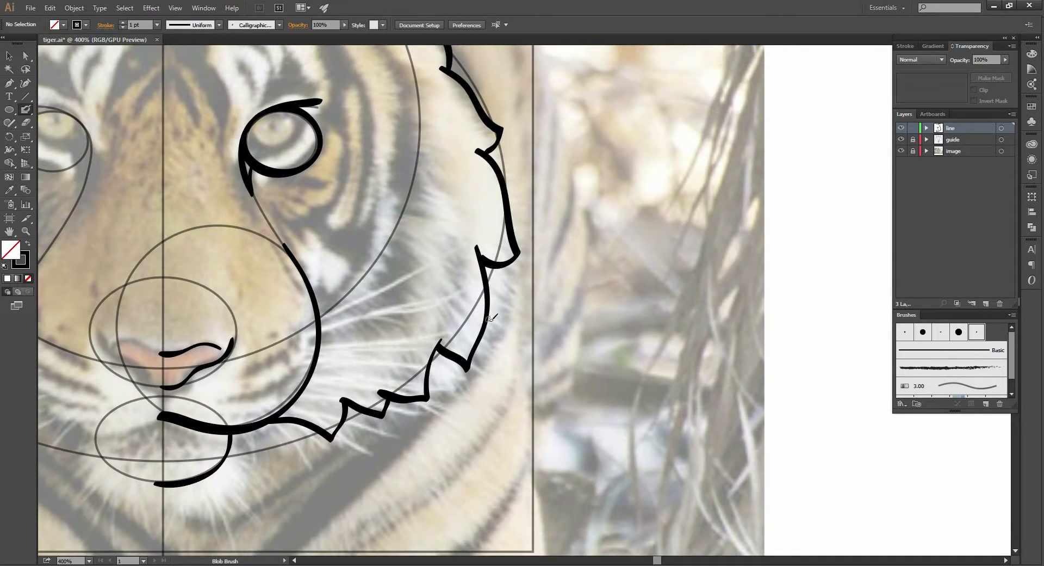
{"action": "key", "text": "ctrl+plus"}
{"action": "key", "text": "ctrl+plus"}
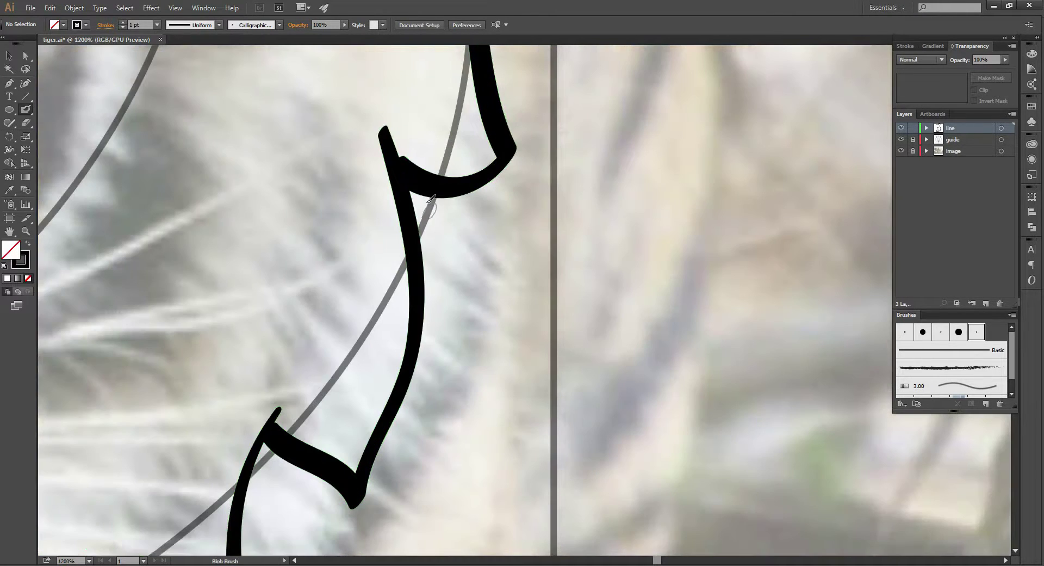
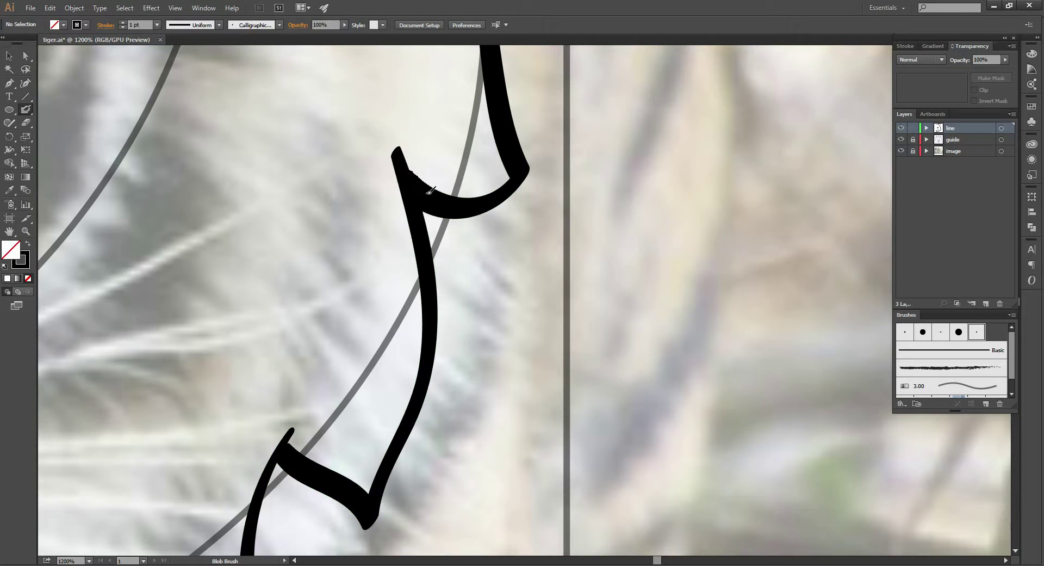
Retouch the sharp inner corners along the zigzag cheek outline, panning along it
{"action": "left_click_drag", "start_coordinate": [430, 190], "coordinate": [433, 192]}
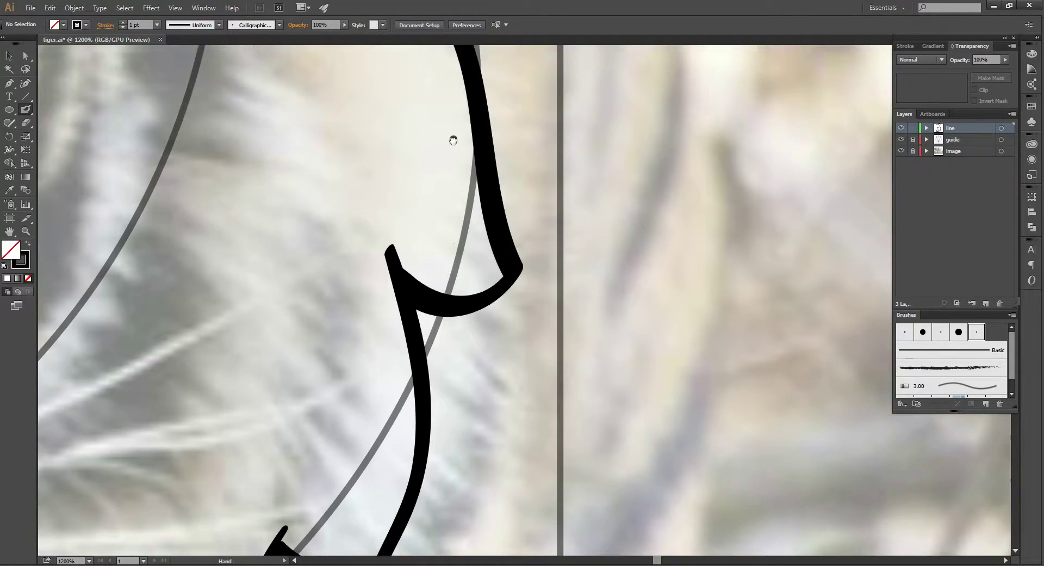
{"action": "mouse_move", "coordinate": [457, 150]}
{"action": "left_mouse_down"}
{"action": "mouse_move", "coordinate": [447, 187]}
{"action": "mouse_move", "coordinate": [478, 209]}
{"action": "left_mouse_up"}
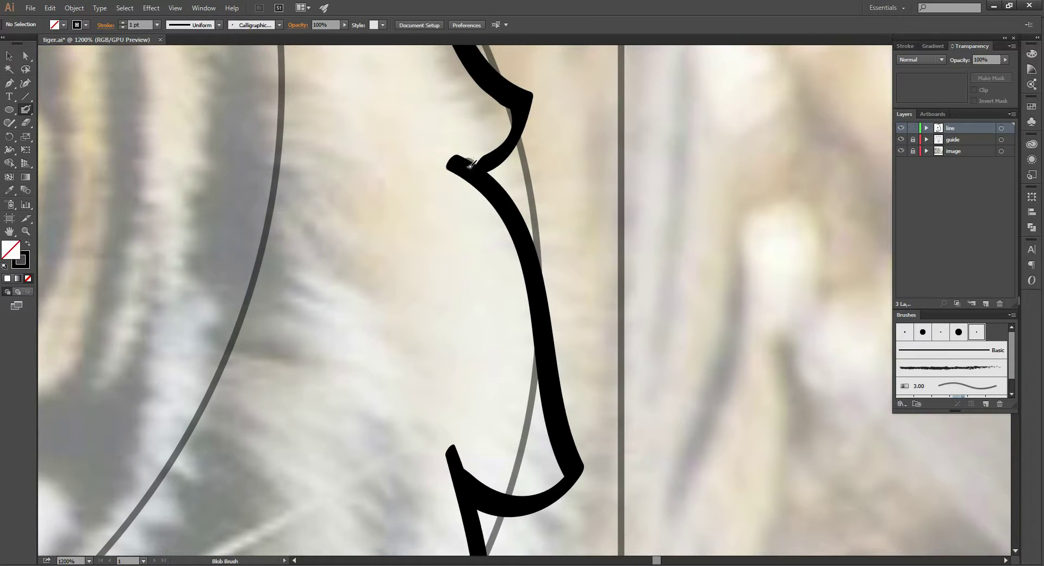
{"action": "left_click_drag", "start_coordinate": [463, 158], "coordinate": [479, 161]}
{"action": "left_click_drag", "start_coordinate": [505, 147], "coordinate": [515, 276]}
{"action": "left_click_drag", "start_coordinate": [489, 107], "coordinate": [522, 228]}
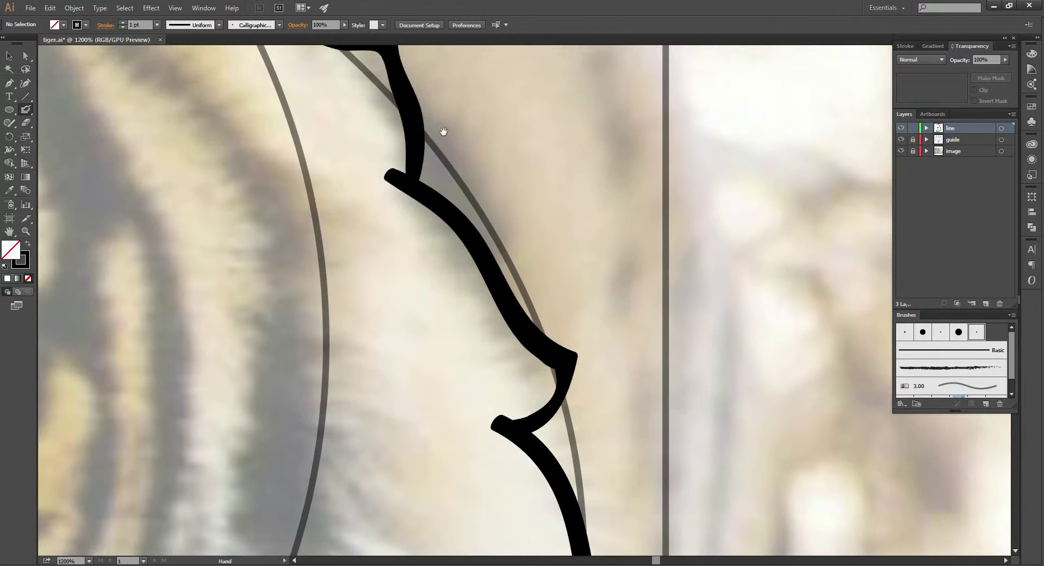
{"action": "mouse_move", "coordinate": [443, 133]}
{"action": "left_mouse_down"}
{"action": "mouse_move", "coordinate": [484, 255]}
{"action": "mouse_move", "coordinate": [462, 317]}
{"action": "left_mouse_up"}
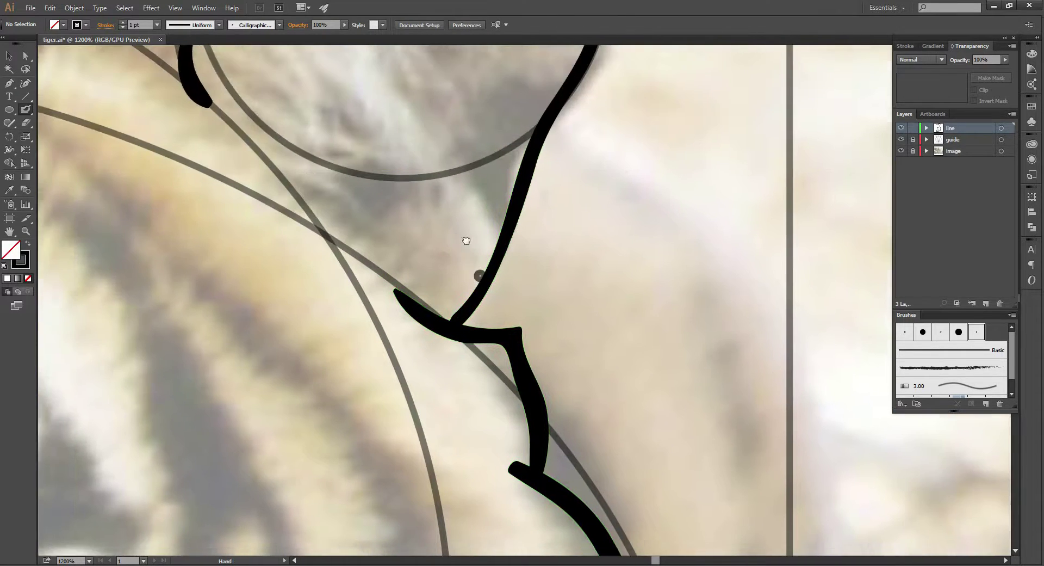
{"action": "mouse_move", "coordinate": [466, 238]}
{"action": "left_mouse_down"}
{"action": "mouse_move", "coordinate": [478, 303]}
{"action": "mouse_move", "coordinate": [522, 285]}
{"action": "mouse_move", "coordinate": [475, 283]}
{"action": "mouse_move", "coordinate": [432, 164]}
{"action": "left_mouse_up"}
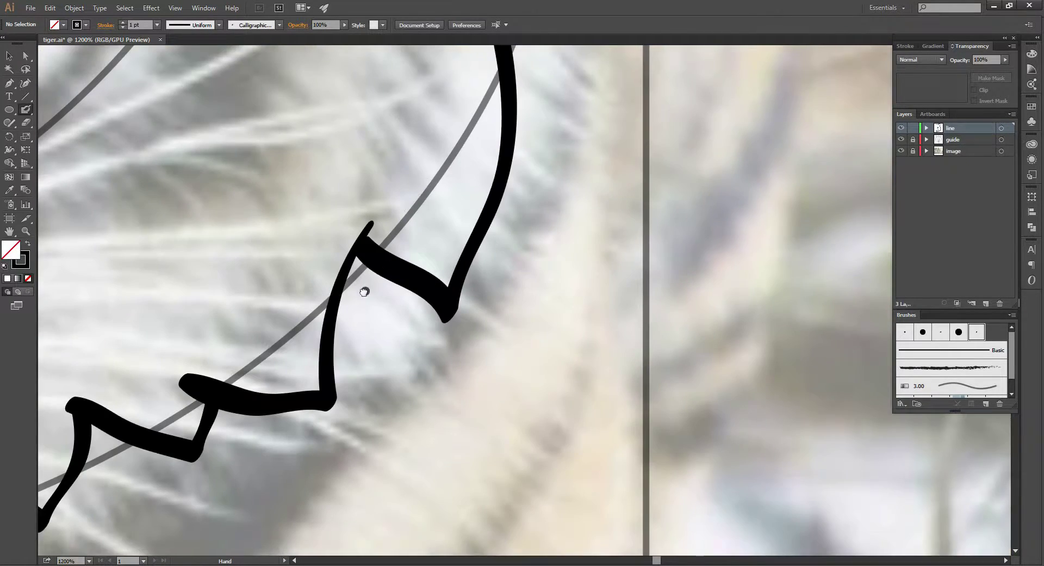
{"action": "mouse_move", "coordinate": [361, 288]}
{"action": "left_mouse_down"}
{"action": "mouse_move", "coordinate": [393, 258]}
{"action": "mouse_move", "coordinate": [368, 296]}
{"action": "mouse_move", "coordinate": [373, 271]}
{"action": "mouse_move", "coordinate": [349, 240]}
{"action": "mouse_move", "coordinate": [420, 228]}
{"action": "mouse_move", "coordinate": [473, 145]}
{"action": "mouse_move", "coordinate": [473, 180]}
{"action": "mouse_move", "coordinate": [497, 195]}
{"action": "left_mouse_up"}
{"action": "key", "text": "ctrl+minus"}
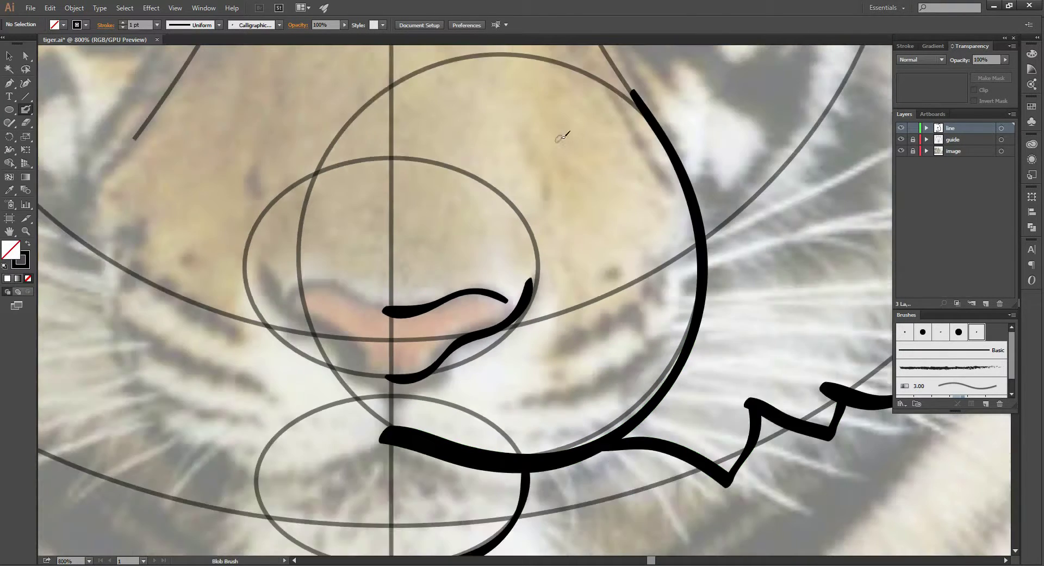
{"action": "key", "text": "ctrl+minus"}
{"action": "key", "text": "ctrl+minus"}
{"action": "key", "text": "ctrl+minus"}
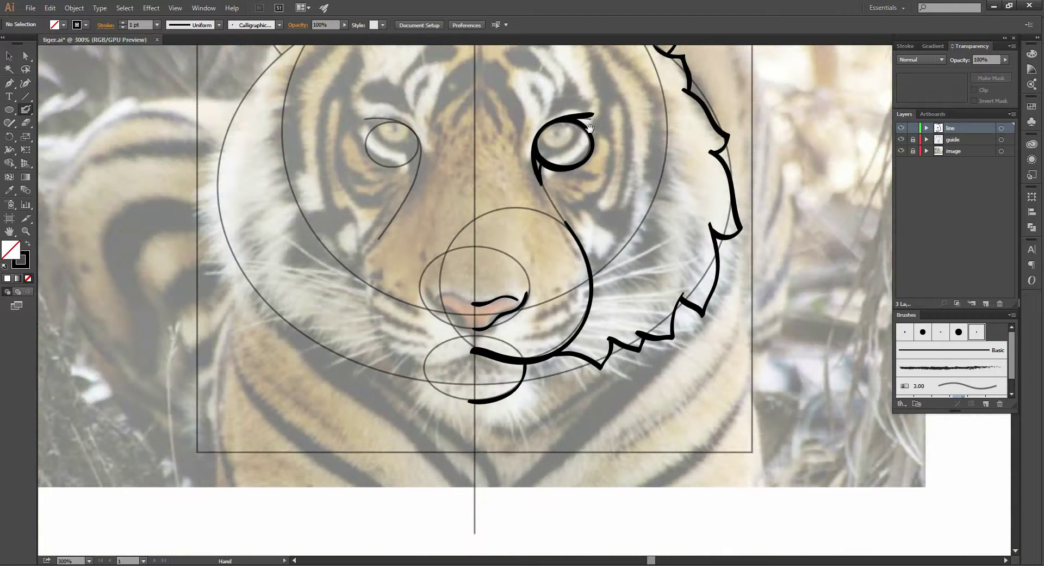
{"action": "left_click_drag", "start_coordinate": [586, 144], "coordinate": [501, 176]}
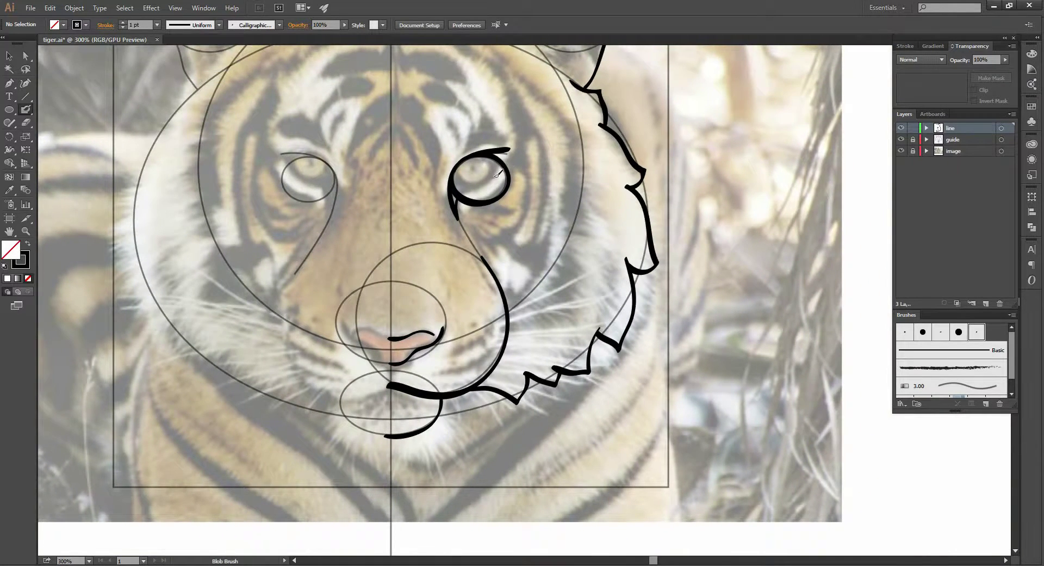
{"action": "key", "text": "ctrl+plus"}
{"action": "key", "text": "ctrl+plus"}
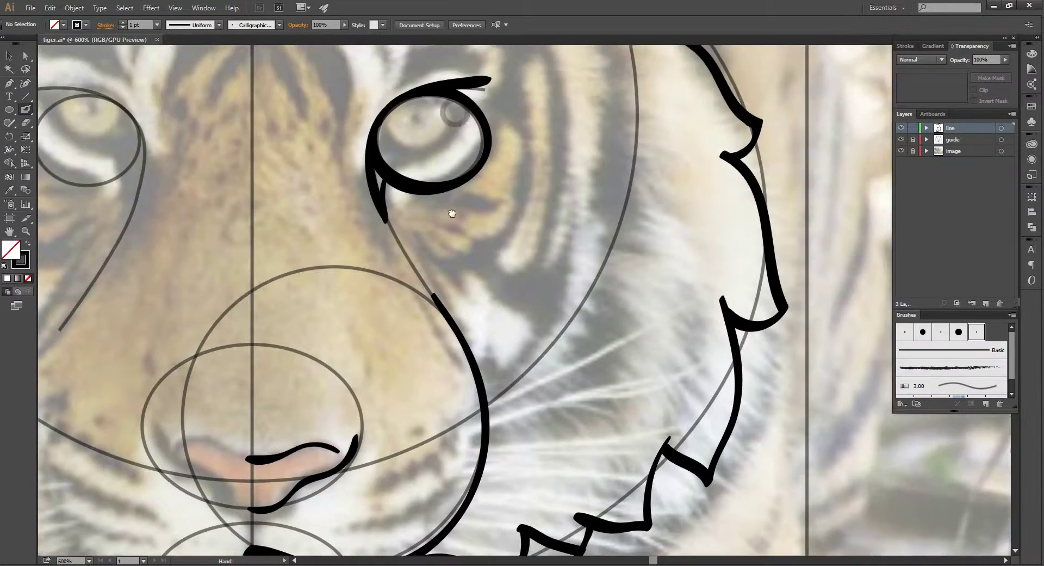
{"action": "left_click_drag", "start_coordinate": [467, 116], "coordinate": [422, 155]}
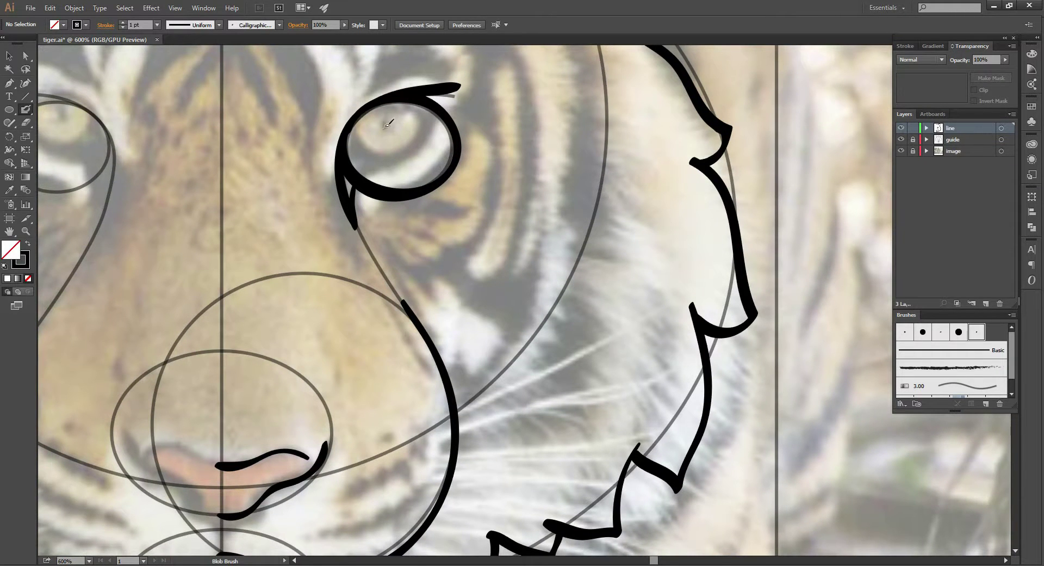
{"action": "mouse_move", "coordinate": [384, 124]}
{"action": "left_mouse_down"}
{"action": "mouse_move", "coordinate": [401, 167]}
{"action": "mouse_move", "coordinate": [416, 122]}
{"action": "mouse_move", "coordinate": [386, 121]}
{"action": "left_mouse_up"}
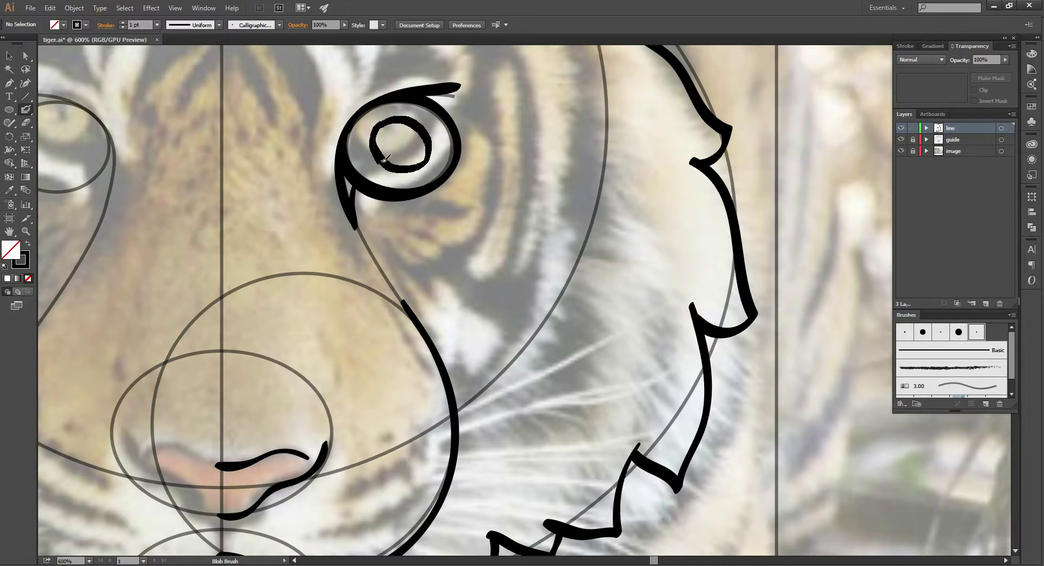
{"action": "key", "text": "ctrl+z"}
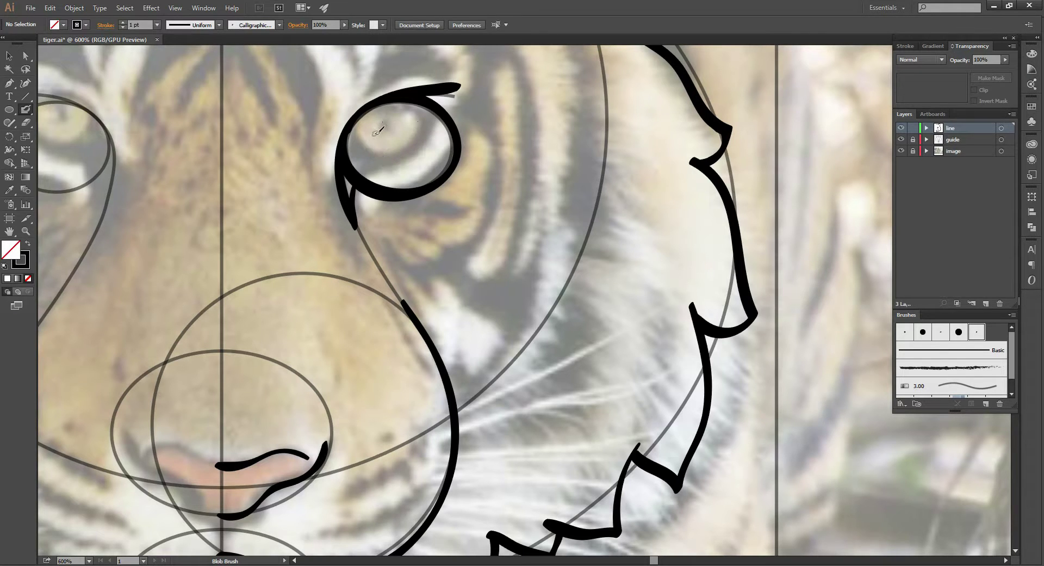
{"action": "mouse_move", "coordinate": [375, 132]}
{"action": "left_mouse_down"}
{"action": "mouse_move", "coordinate": [417, 163]}
{"action": "mouse_move", "coordinate": [391, 120]}
{"action": "left_mouse_up"}
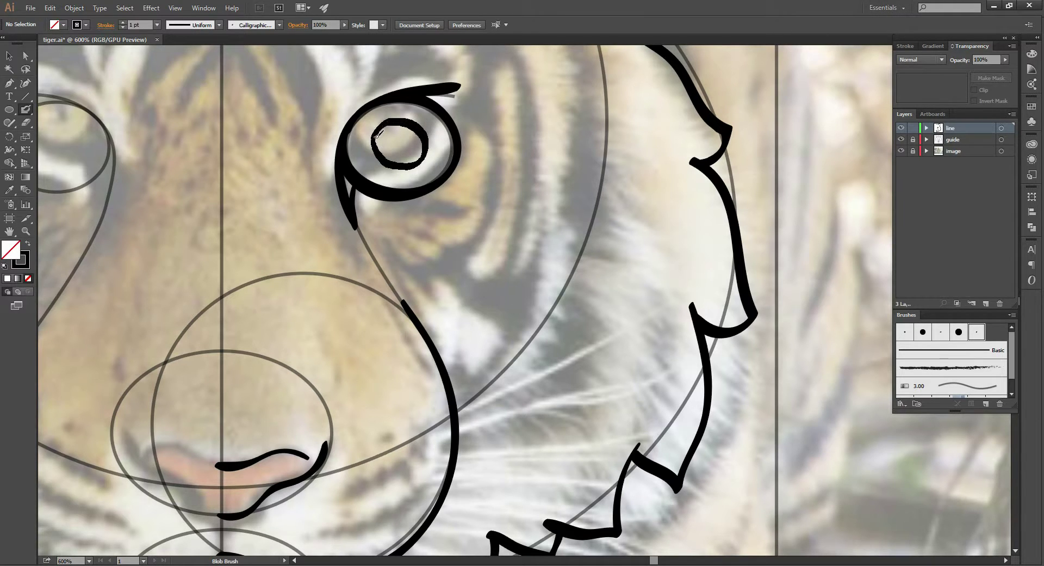
{"action": "left_click_drag", "start_coordinate": [382, 157], "coordinate": [386, 159]}
{"action": "key", "text": "ctrl+z"}
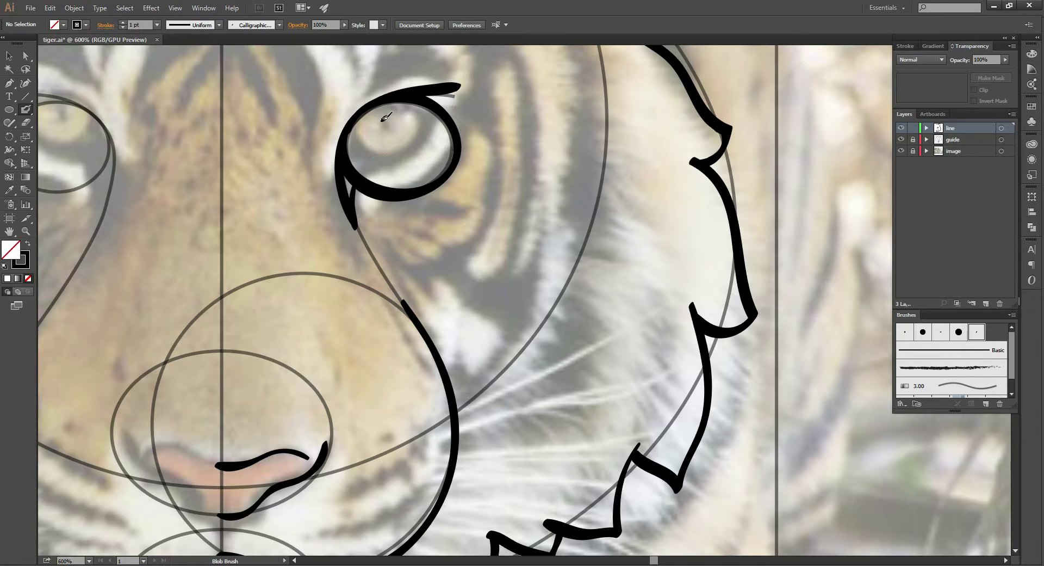
{"action": "left_click_drag", "start_coordinate": [387, 116], "coordinate": [386, 161]}
{"action": "key", "text": "ctrl+z"}
{"action": "mouse_move", "coordinate": [374, 117]}
{"action": "left_mouse_down"}
{"action": "mouse_move", "coordinate": [366, 140]}
{"action": "mouse_move", "coordinate": [380, 160]}
{"action": "mouse_move", "coordinate": [419, 169]}
{"action": "mouse_move", "coordinate": [437, 140]}
{"action": "mouse_move", "coordinate": [427, 124]}
{"action": "mouse_move", "coordinate": [392, 113]}
{"action": "left_mouse_up"}
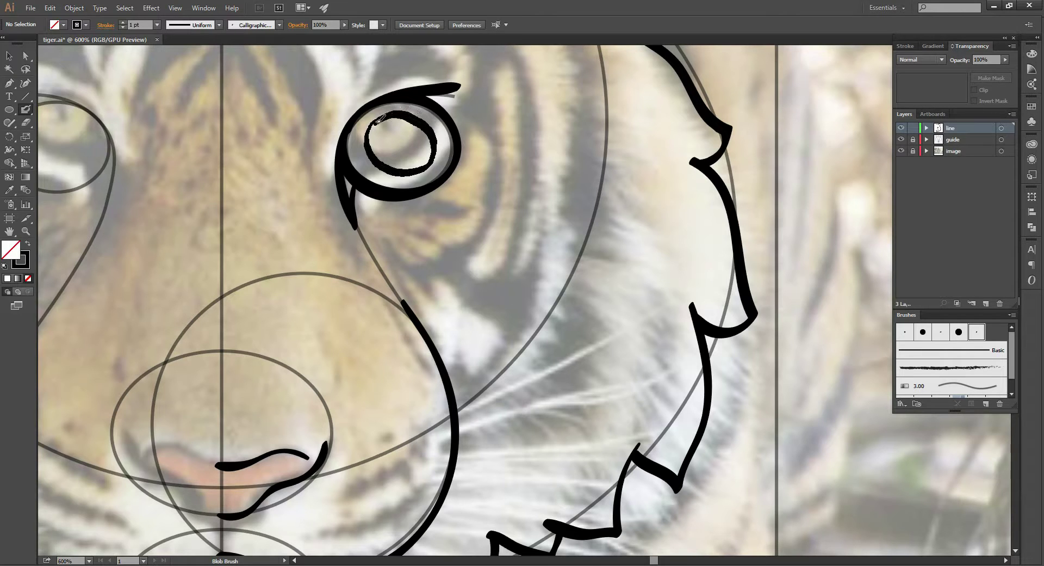
{"action": "left_click_drag", "start_coordinate": [373, 148], "coordinate": [374, 152]}
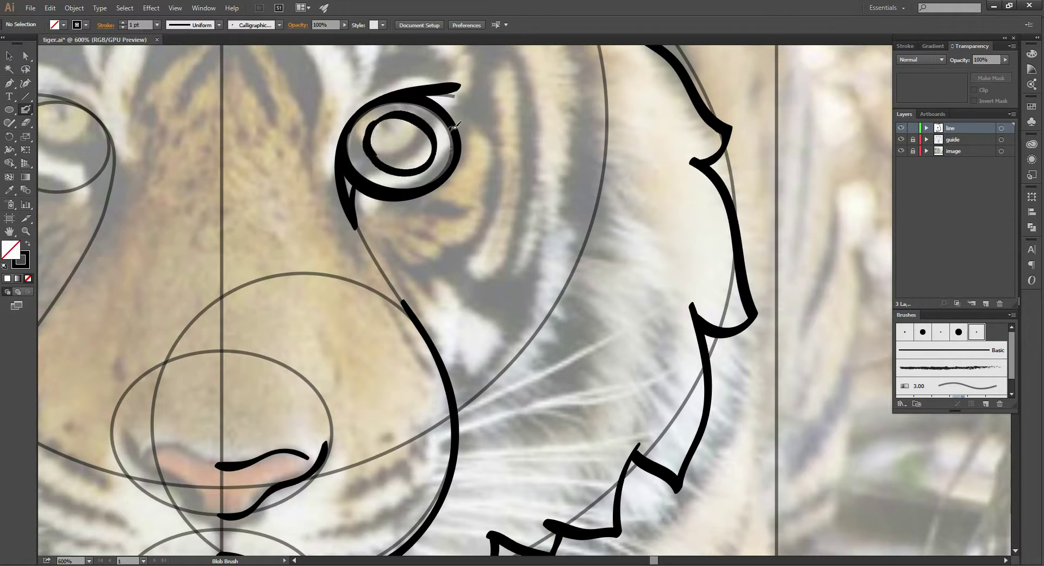
{"action": "key", "text": "ctrl+z"}
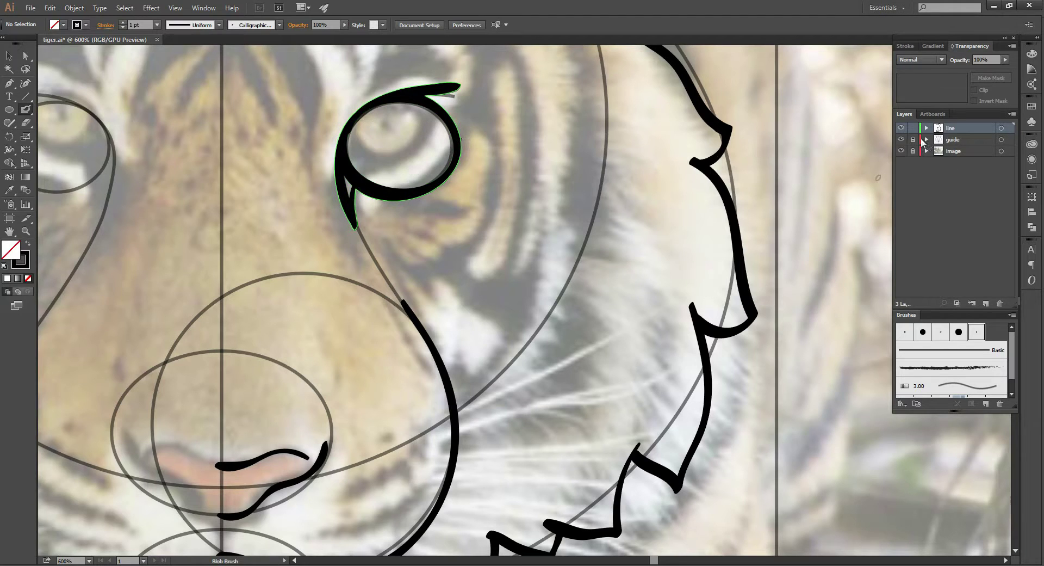
Unlock the guide layer and draw a small circle over the iris at 50% opacity
{"action": "left_click", "coordinate": [916, 139]}
{"action": "left_click", "coordinate": [946, 141]}
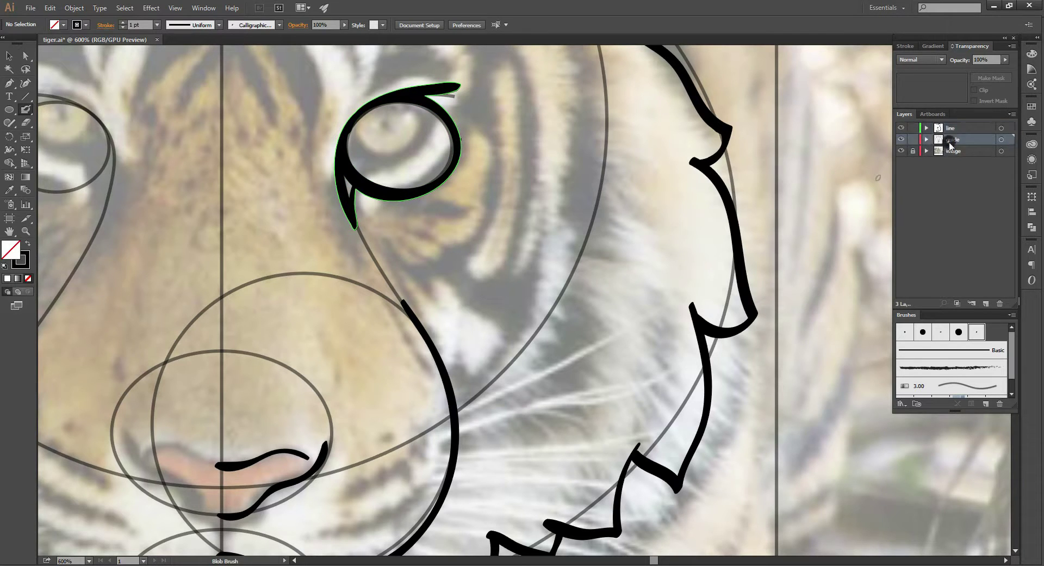
{"action": "left_click", "coordinate": [9, 109]}
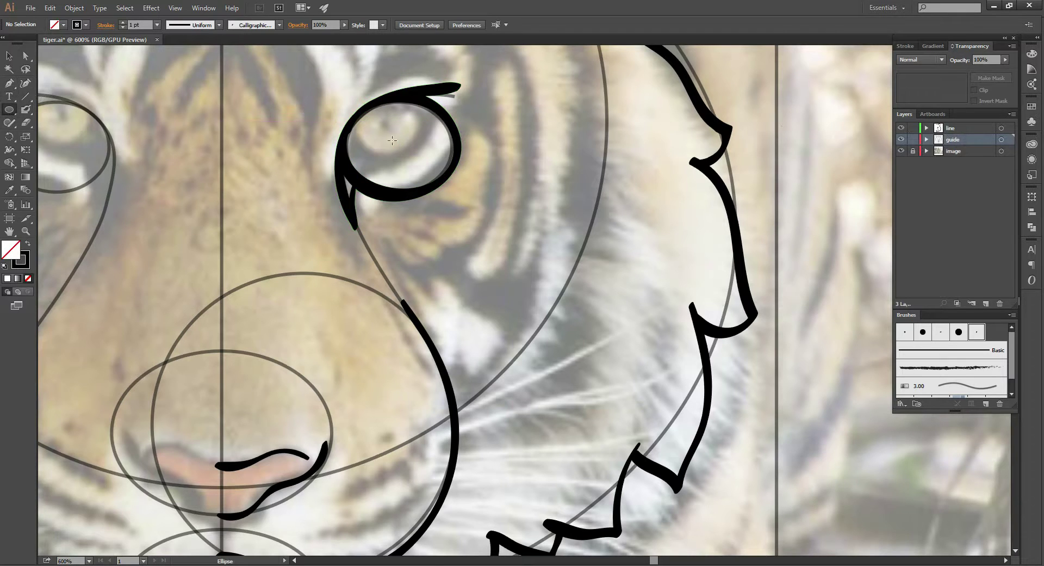
{"action": "left_click_drag", "start_coordinate": [389, 133], "coordinate": [430, 174]}
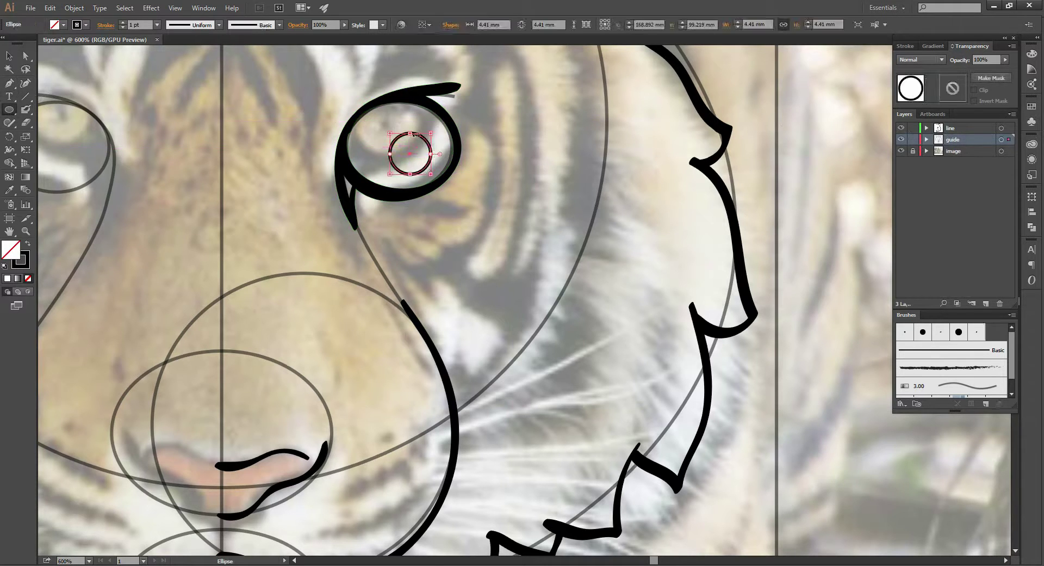
{"action": "key", "text": "v"}
{"action": "left_click", "coordinate": [326, 24]}
{"action": "type", "text": "50"}
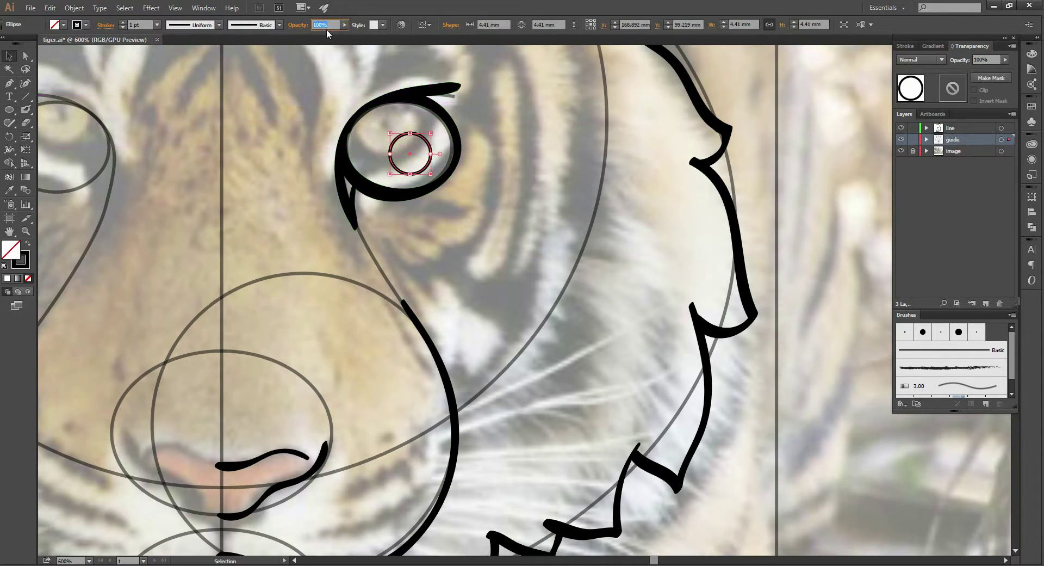
{"action": "key", "text": "Return"}
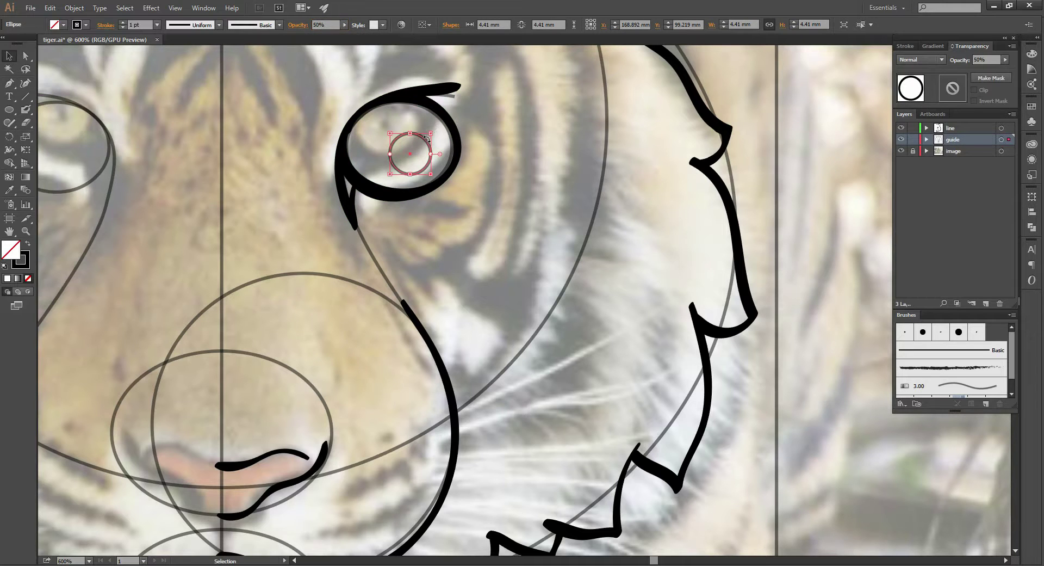
Move and resize the guide circle to fit the iris, then relock the guide layer
{"action": "mouse_move", "coordinate": [427, 139]}
{"action": "left_mouse_down"}
{"action": "mouse_move", "coordinate": [416, 136]}
{"action": "mouse_move", "coordinate": [432, 145]}
{"action": "left_mouse_up"}
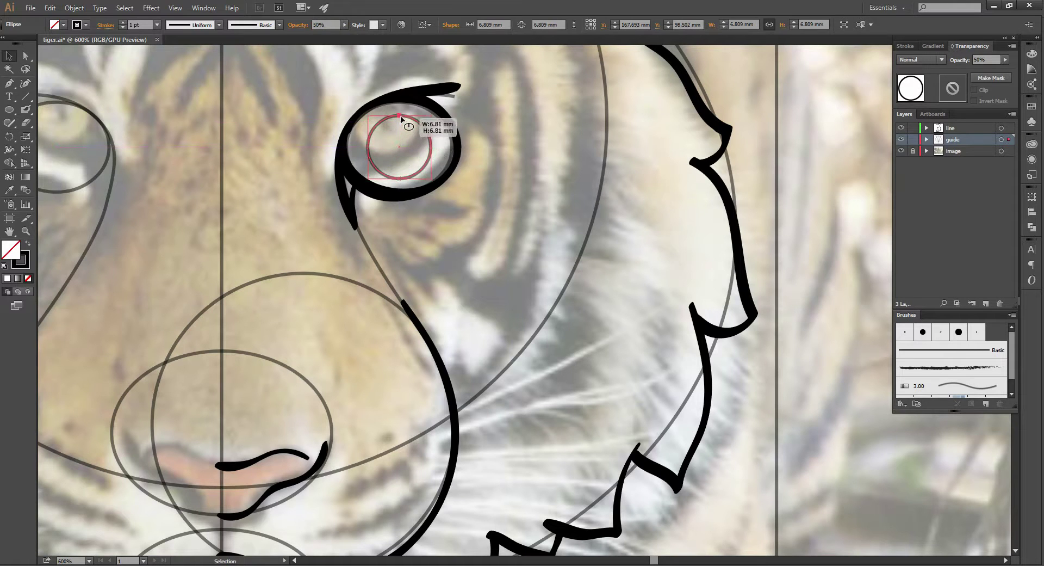
{"action": "left_click_drag", "start_coordinate": [399, 177], "coordinate": [399, 174]}
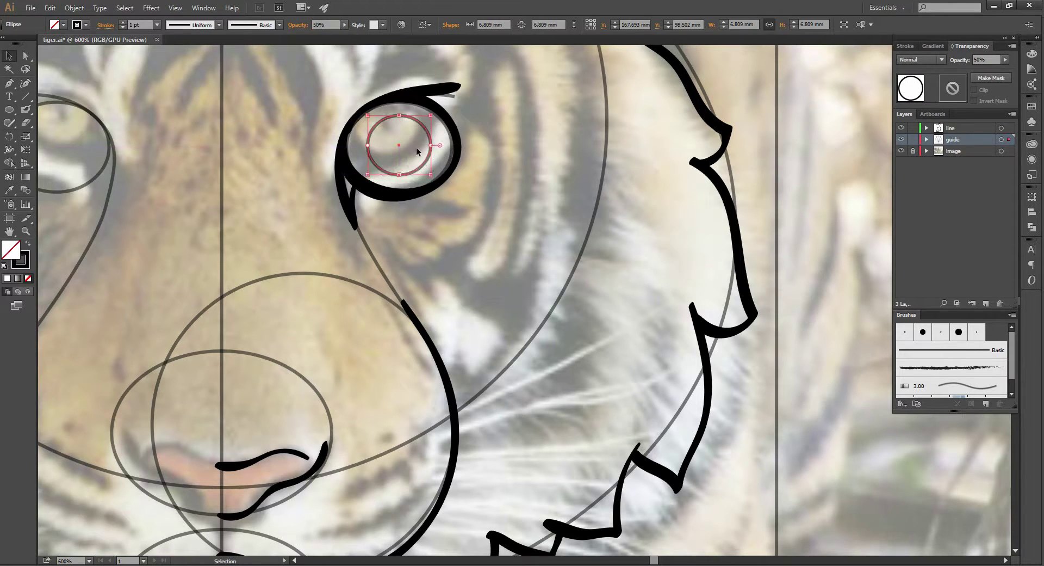
{"action": "left_click_drag", "start_coordinate": [423, 132], "coordinate": [423, 130]}
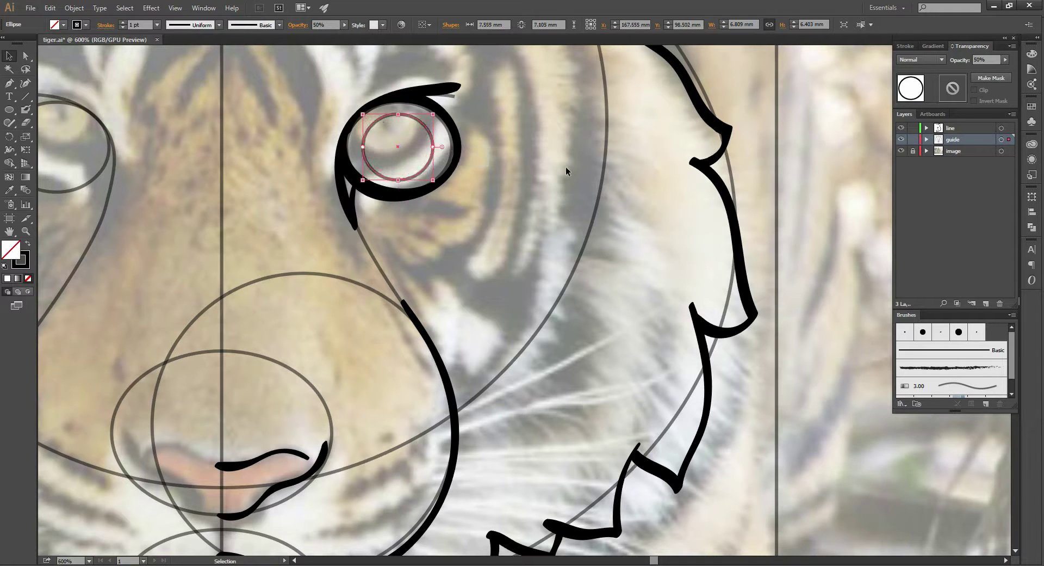
{"action": "left_click", "coordinate": [527, 168]}
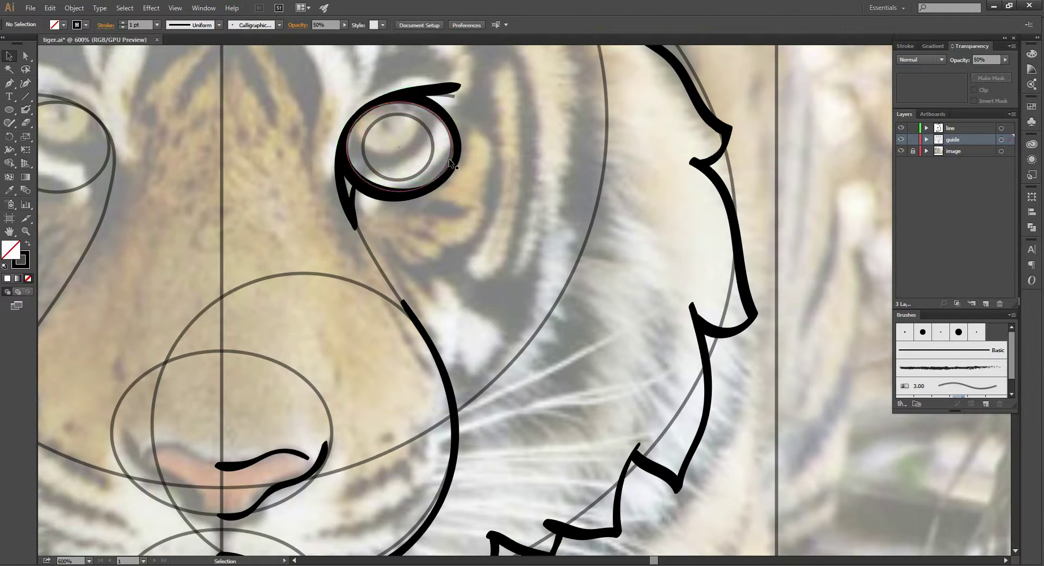
{"action": "left_click", "coordinate": [414, 174]}
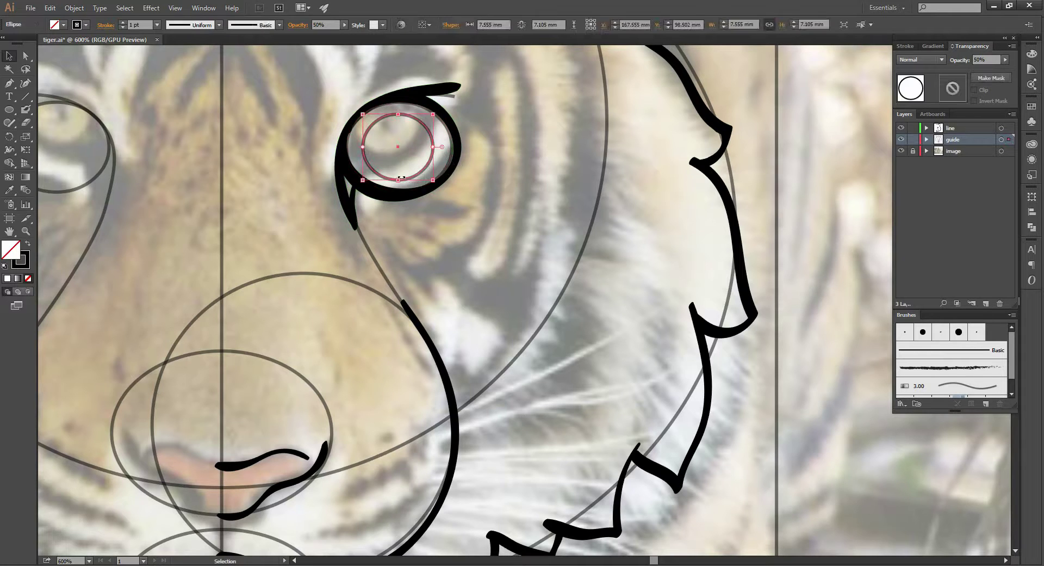
{"action": "left_click_drag", "start_coordinate": [435, 148], "coordinate": [429, 147]}
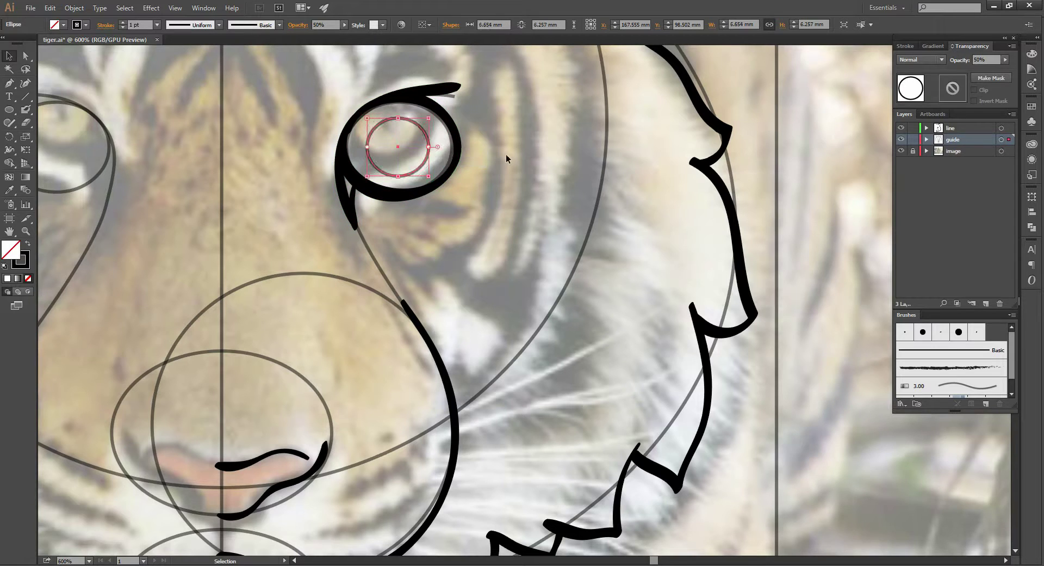
{"action": "left_click", "coordinate": [518, 162]}
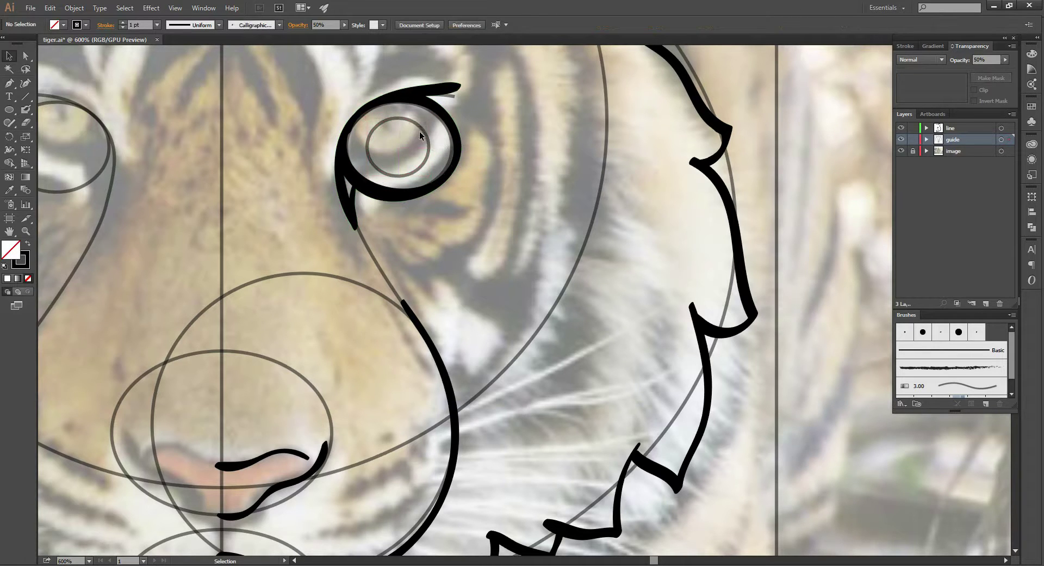
{"action": "left_click", "coordinate": [422, 131]}
{"action": "left_click", "coordinate": [517, 163]}
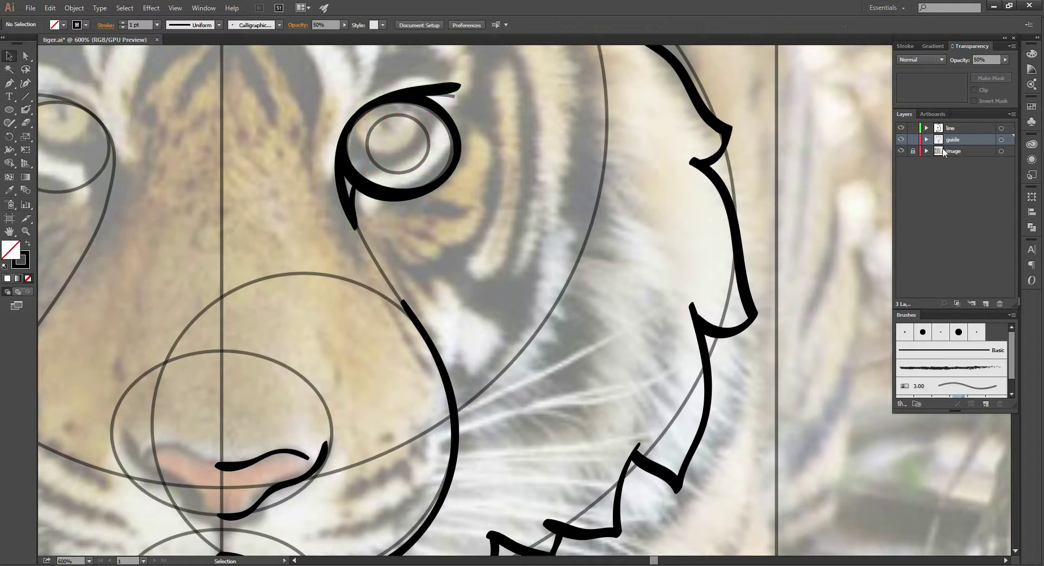
{"action": "left_click", "coordinate": [913, 139]}
{"action": "left_click", "coordinate": [957, 131]}
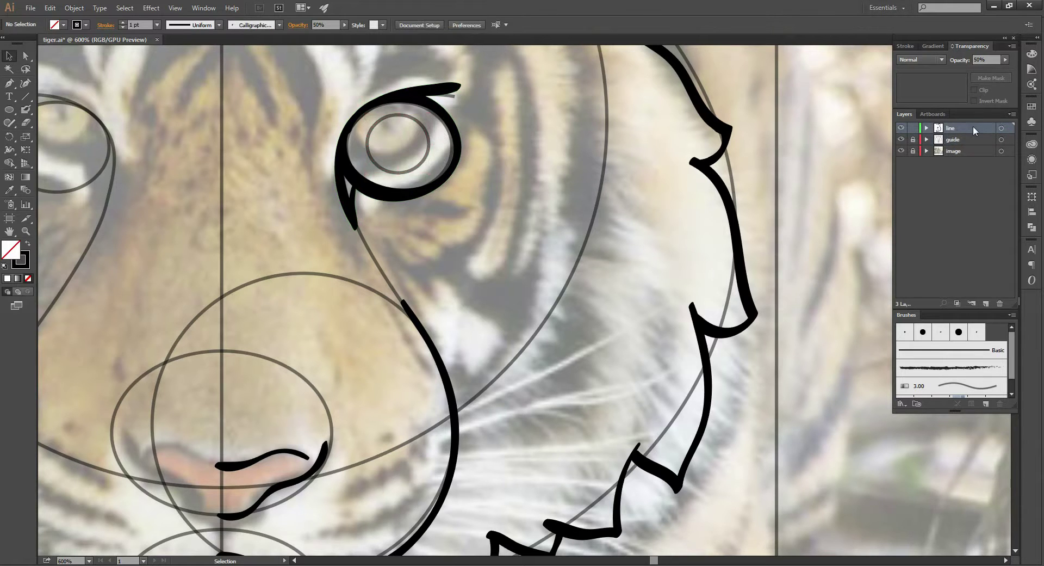
Restore full opacity and brush a bold inner ring and pupil inside the eye
{"action": "left_click", "coordinate": [347, 23]}
{"action": "left_click", "coordinate": [344, 34]}
{"action": "type", "text": "8"}
{"action": "key", "text": "Escape"}
{"action": "key", "text": "shift+b"}
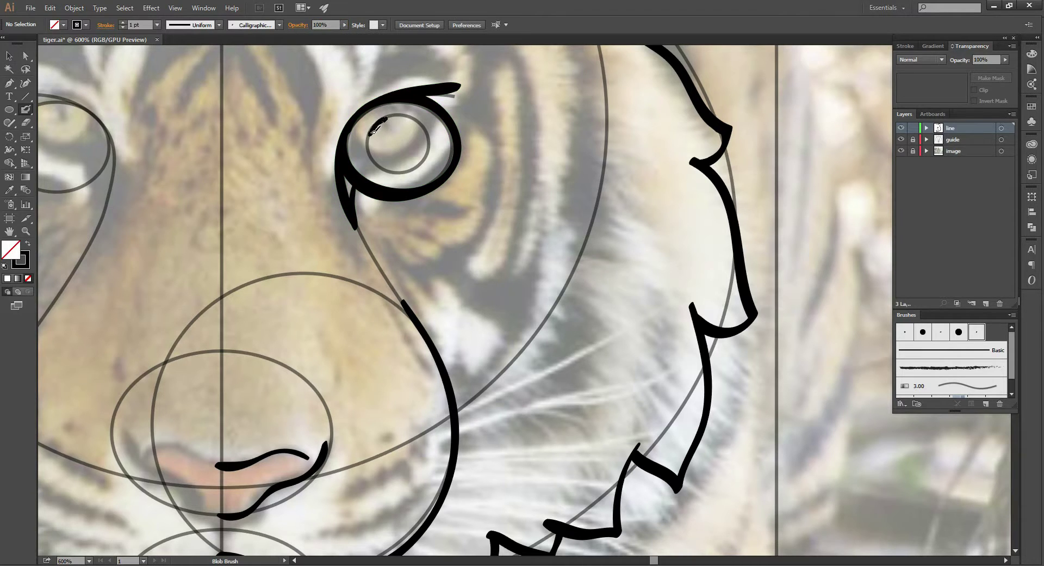
{"action": "mouse_move", "coordinate": [374, 128]}
{"action": "left_mouse_down"}
{"action": "mouse_move", "coordinate": [387, 166]}
{"action": "mouse_move", "coordinate": [409, 170]}
{"action": "mouse_move", "coordinate": [431, 133]}
{"action": "mouse_move", "coordinate": [425, 121]}
{"action": "mouse_move", "coordinate": [391, 115]}
{"action": "mouse_move", "coordinate": [375, 144]}
{"action": "mouse_move", "coordinate": [407, 146]}
{"action": "mouse_move", "coordinate": [404, 133]}
{"action": "left_mouse_up"}
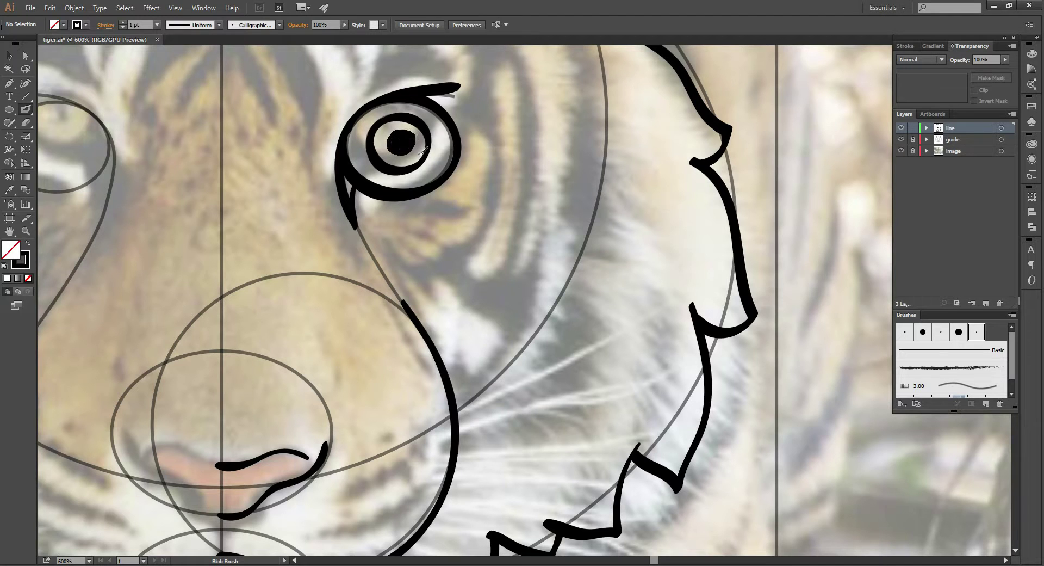
Scale up the inner eye ring from a corner handle to fit the eye
{"action": "key", "text": "v"}
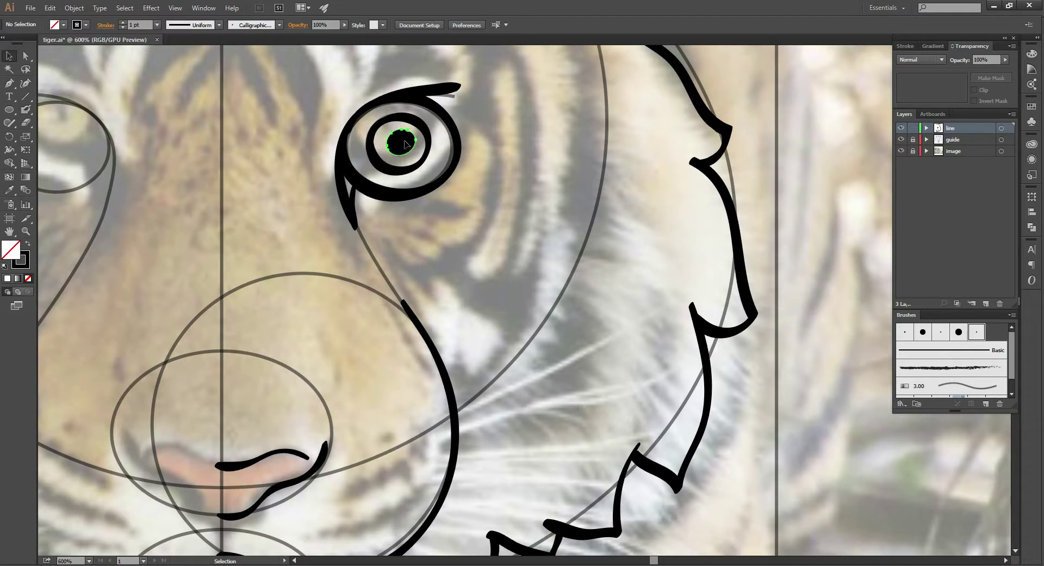
{"action": "left_click", "coordinate": [411, 144]}
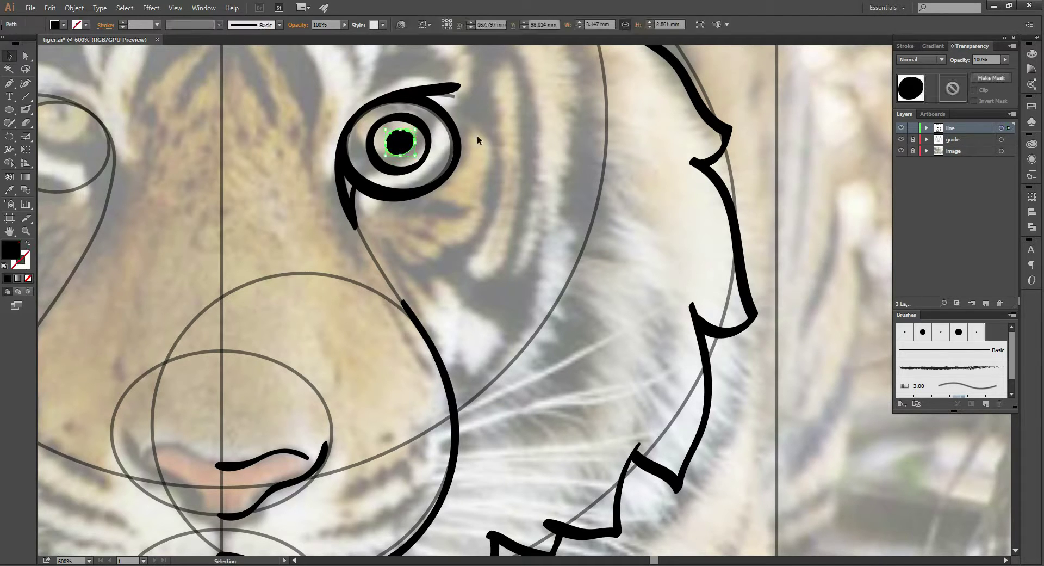
{"action": "left_click", "coordinate": [521, 130]}
{"action": "left_click_drag", "start_coordinate": [473, 207], "coordinate": [565, 227]}
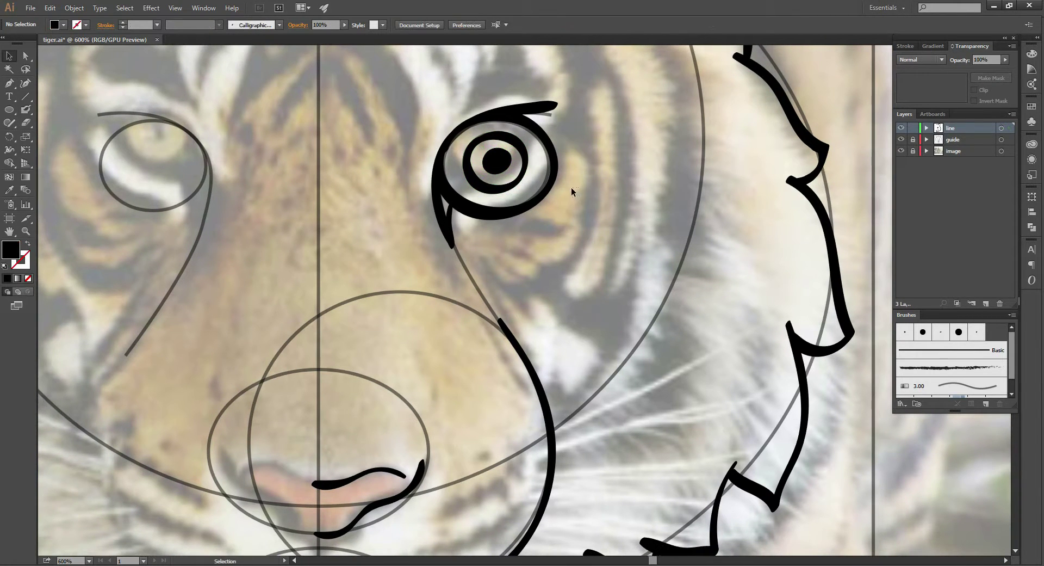
{"action": "left_click_drag", "start_coordinate": [593, 187], "coordinate": [583, 182]}
{"action": "left_click", "coordinate": [516, 156]}
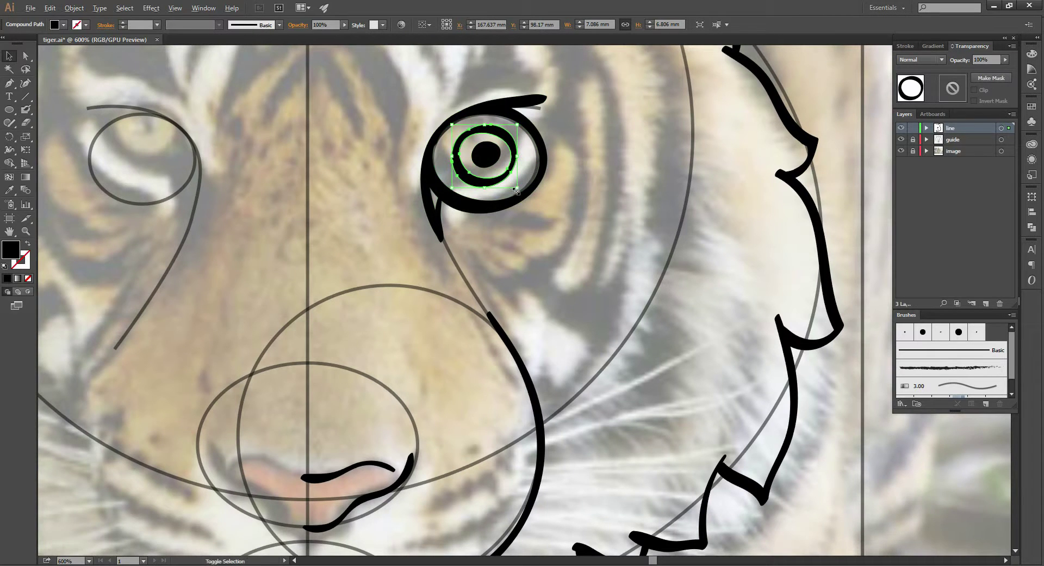
{"action": "left_click_drag", "start_coordinate": [516, 188], "coordinate": [519, 188]}
{"action": "left_click", "coordinate": [590, 202]}
{"action": "scroll", "coordinate": [590, 201], "scroll_direction": "down", "scroll_amount": 2}
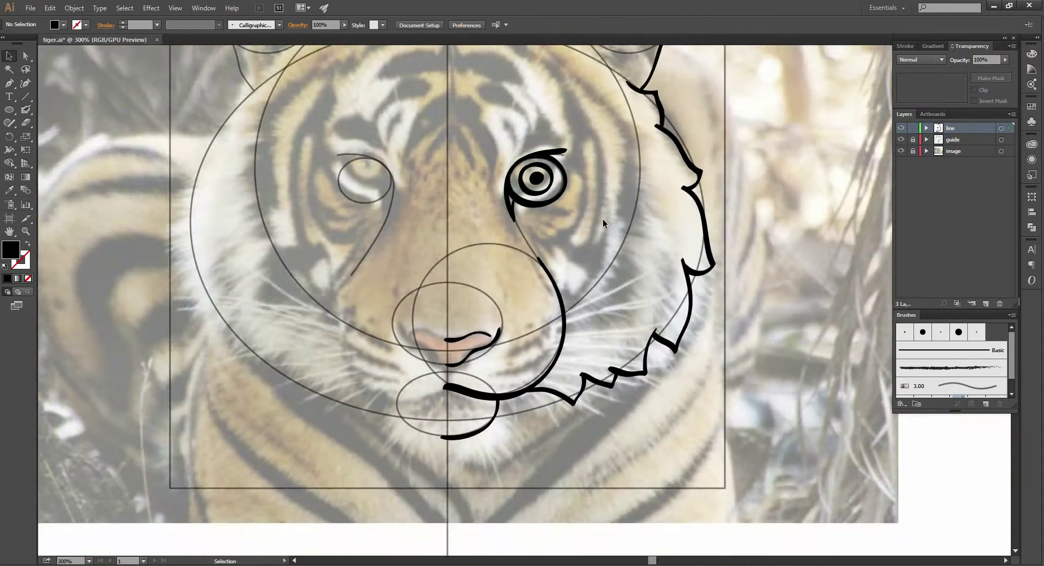
{"action": "left_click_drag", "start_coordinate": [603, 219], "coordinate": [465, 215]}
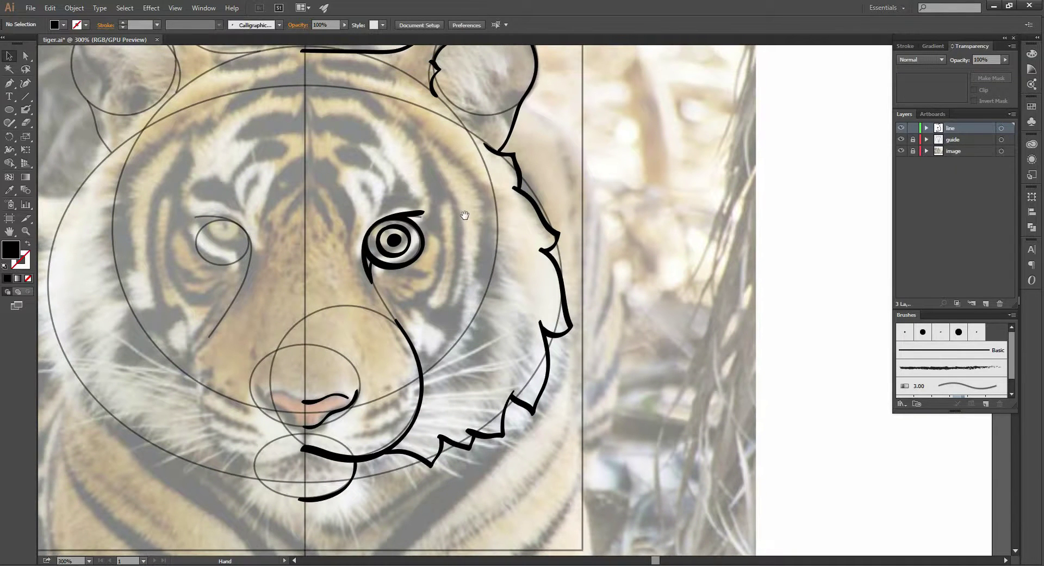
{"action": "scroll", "coordinate": [303, 139], "scroll_direction": "up", "scroll_amount": 1}
{"action": "left_click_drag", "start_coordinate": [497, 128], "coordinate": [449, 167]}
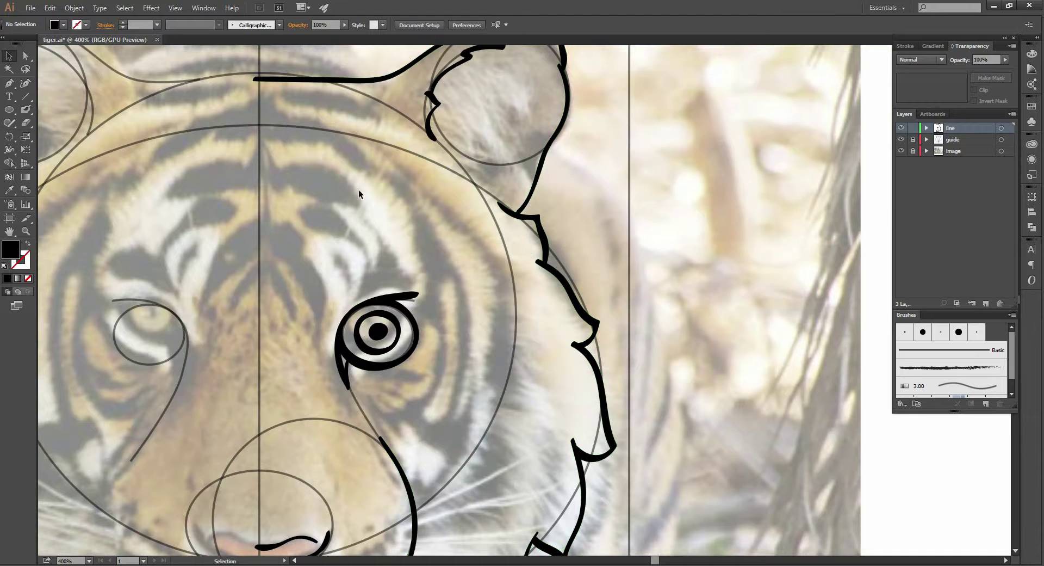
{"action": "key", "text": "shift+b"}
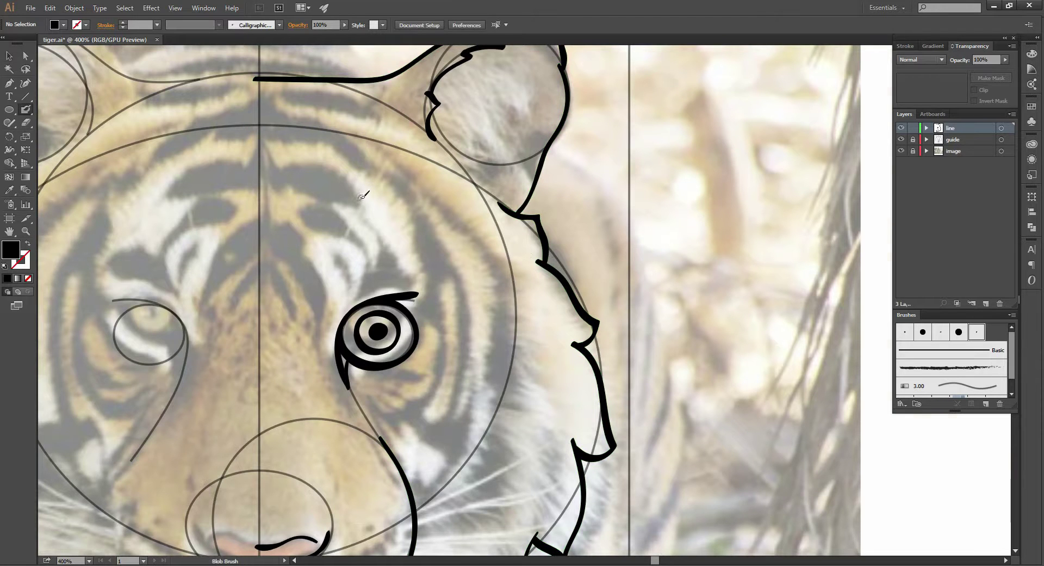
{"action": "key", "text": "ctrl+plus"}
{"action": "left_click_drag", "start_coordinate": [210, 129], "coordinate": [293, 161]}
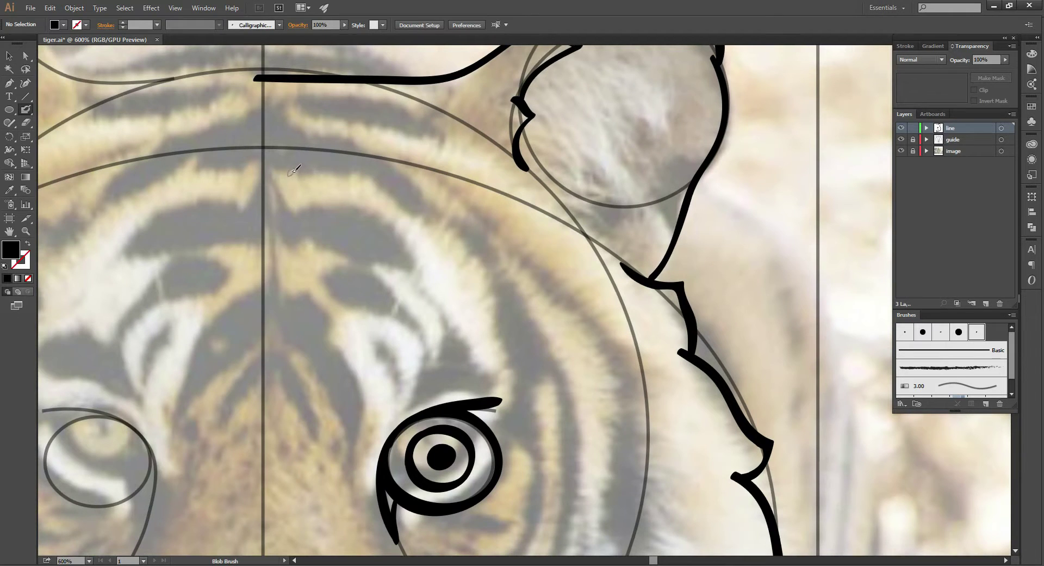
{"action": "key", "text": "shift+x"}
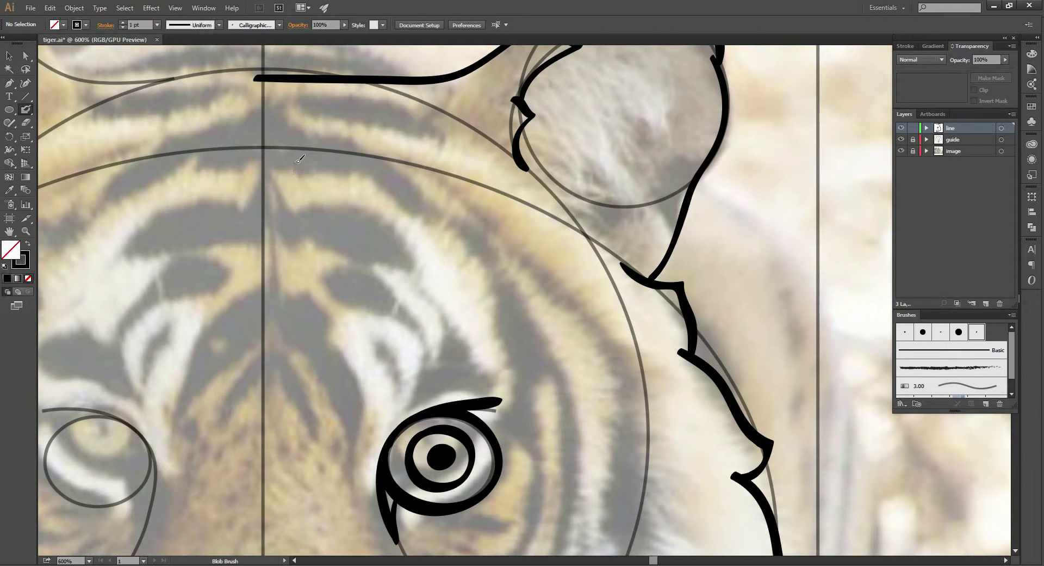
{"action": "left_click_drag", "start_coordinate": [285, 136], "coordinate": [321, 136]}
{"action": "key", "text": "ctrl+z"}
Trace a first forehead stripe outline, then delete the unsatisfactory stripe strokes
{"action": "mouse_move", "coordinate": [258, 114]}
{"action": "left_mouse_down"}
{"action": "mouse_move", "coordinate": [342, 137]}
{"action": "mouse_move", "coordinate": [430, 197]}
{"action": "left_mouse_up"}
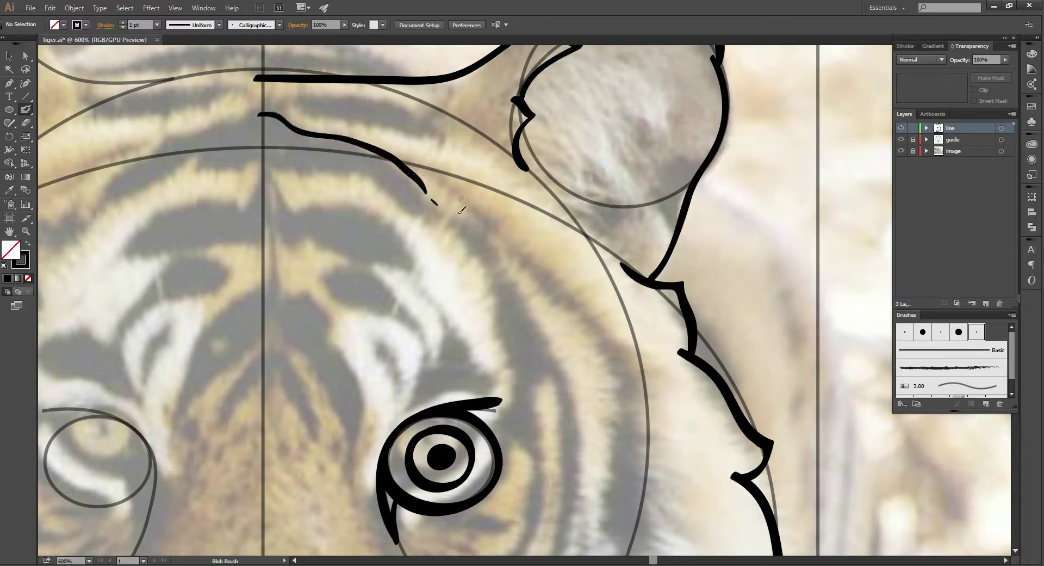
{"action": "key", "text": "ctrl+z"}
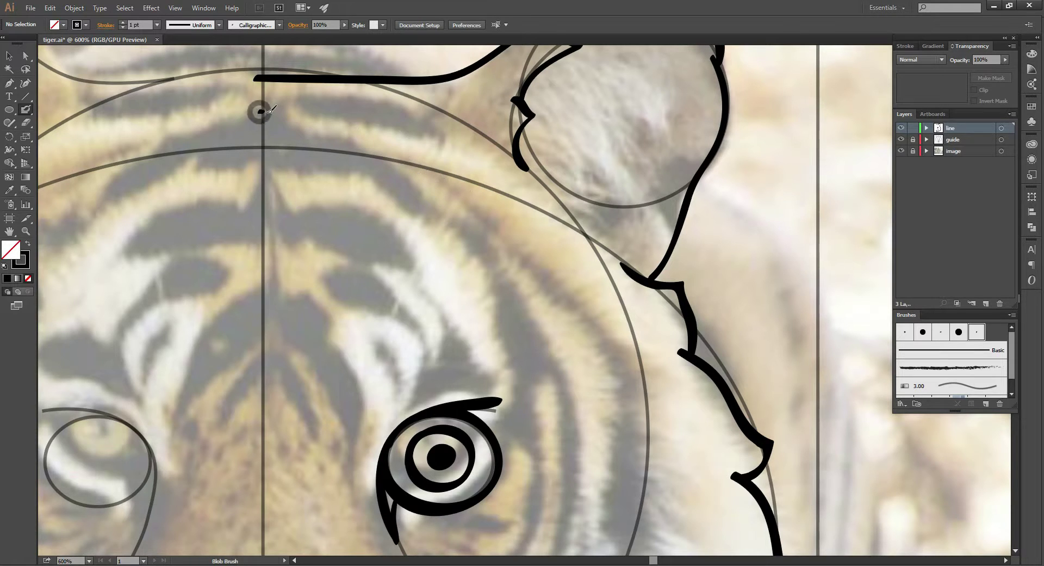
{"action": "mouse_move", "coordinate": [259, 111]}
{"action": "left_mouse_down"}
{"action": "mouse_move", "coordinate": [382, 148]}
{"action": "mouse_move", "coordinate": [436, 198]}
{"action": "mouse_move", "coordinate": [395, 196]}
{"action": "mouse_move", "coordinate": [363, 171]}
{"action": "mouse_move", "coordinate": [294, 170]}
{"action": "mouse_move", "coordinate": [283, 203]}
{"action": "mouse_move", "coordinate": [353, 202]}
{"action": "mouse_move", "coordinate": [409, 233]}
{"action": "mouse_move", "coordinate": [414, 256]}
{"action": "mouse_move", "coordinate": [389, 260]}
{"action": "mouse_move", "coordinate": [401, 296]}
{"action": "mouse_move", "coordinate": [389, 311]}
{"action": "mouse_move", "coordinate": [334, 289]}
{"action": "mouse_move", "coordinate": [329, 239]}
{"action": "mouse_move", "coordinate": [302, 240]}
{"action": "mouse_move", "coordinate": [271, 267]}
{"action": "mouse_move", "coordinate": [328, 325]}
{"action": "mouse_move", "coordinate": [353, 373]}
{"action": "left_mouse_up"}
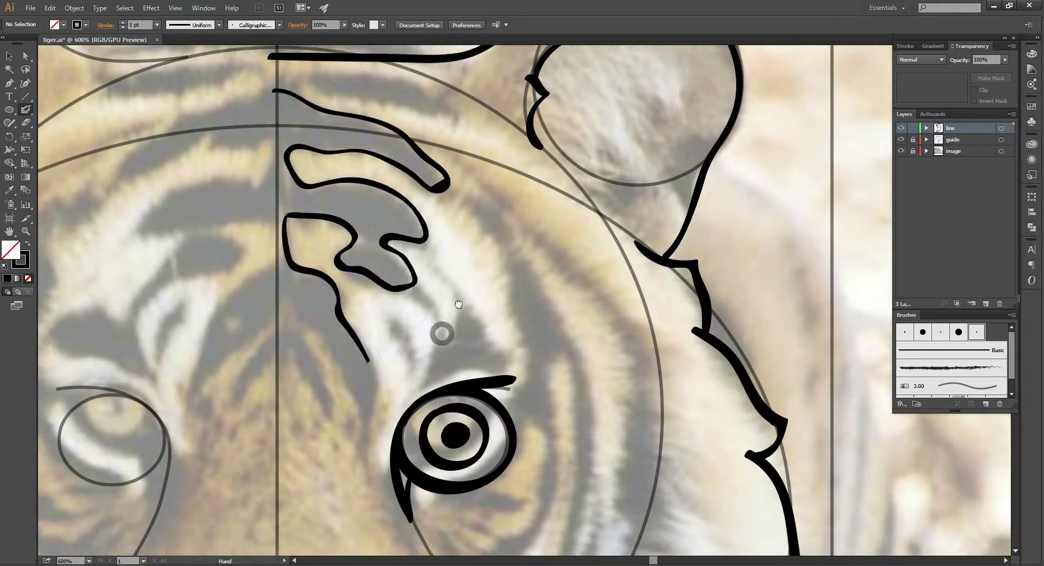
{"action": "left_click_drag", "start_coordinate": [438, 270], "coordinate": [462, 223]}
{"action": "left_click", "coordinate": [461, 162]}
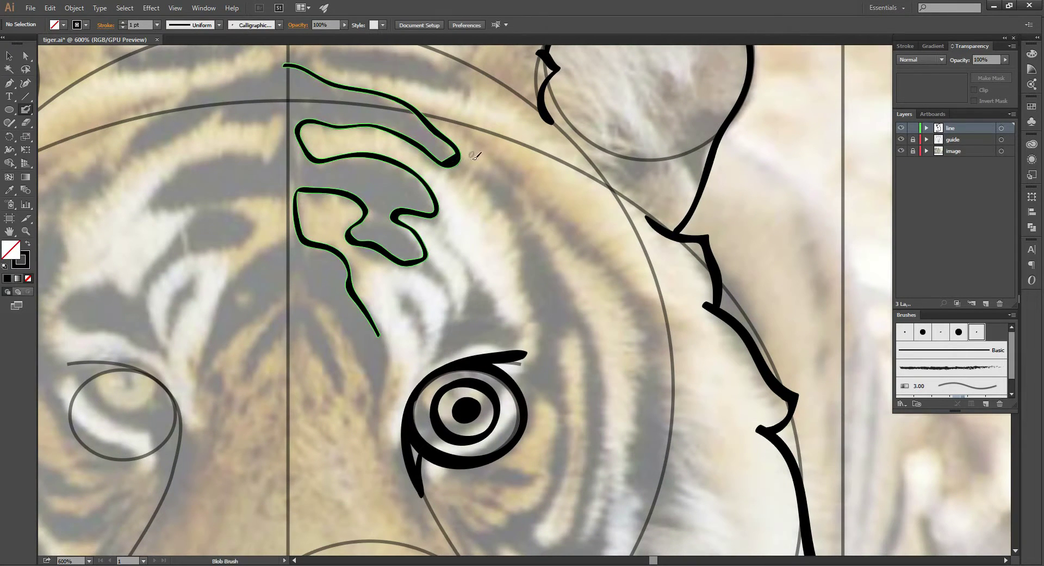
{"action": "key", "text": "Delete"}
{"action": "key", "text": "shift+b"}
Redraw the top forehead stripe as a bold looping outline
{"action": "mouse_move", "coordinate": [282, 61]}
{"action": "left_mouse_down"}
{"action": "mouse_move", "coordinate": [368, 89]}
{"action": "mouse_move", "coordinate": [452, 144]}
{"action": "mouse_move", "coordinate": [432, 158]}
{"action": "mouse_move", "coordinate": [380, 126]}
{"action": "mouse_move", "coordinate": [329, 126]}
{"action": "left_mouse_up"}
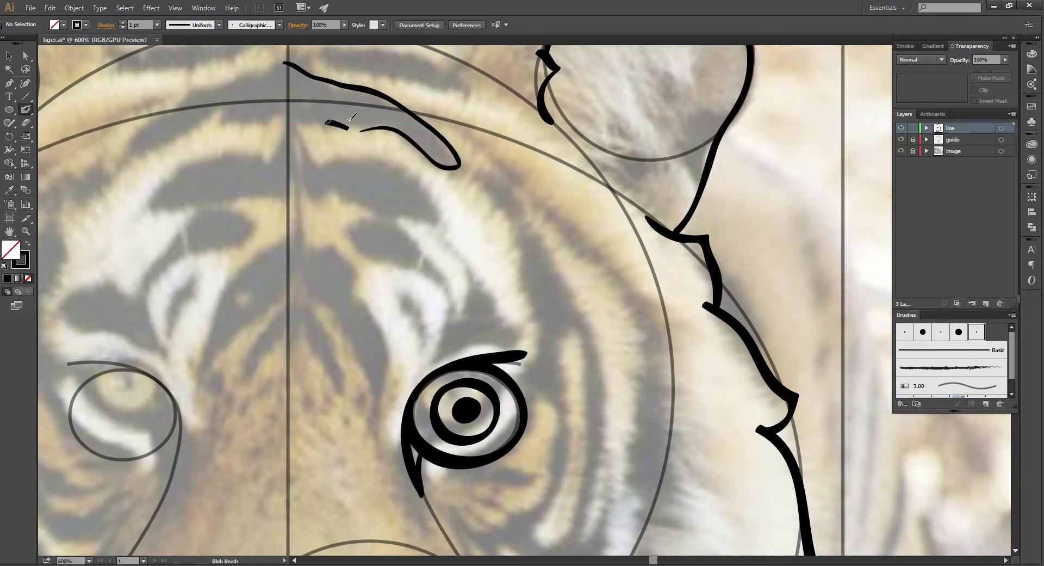
{"action": "key", "text": "ctrl+z"}
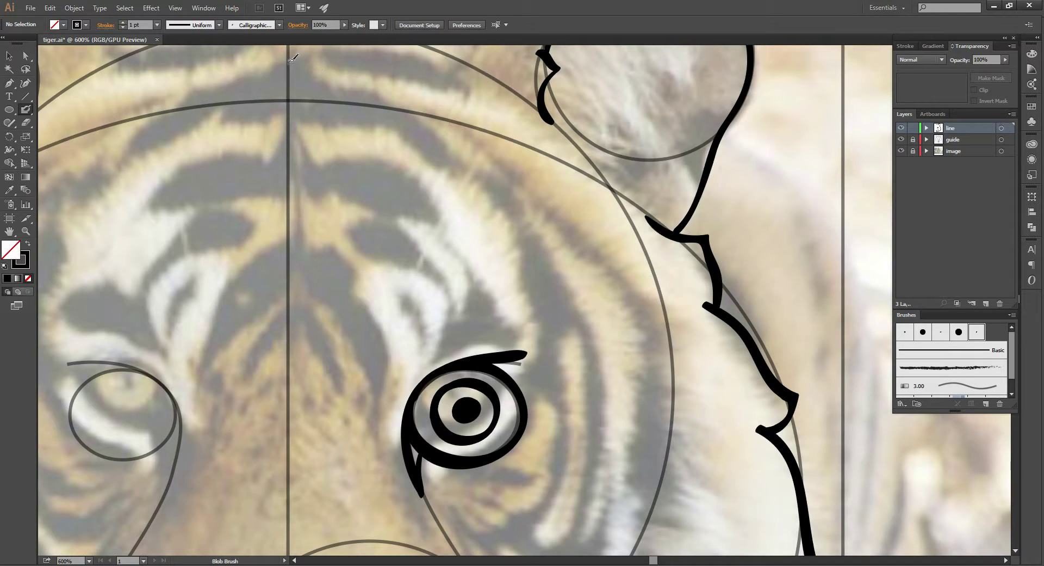
{"action": "mouse_move", "coordinate": [286, 61]}
{"action": "left_mouse_down"}
{"action": "mouse_move", "coordinate": [430, 120]}
{"action": "mouse_move", "coordinate": [463, 159]}
{"action": "mouse_move", "coordinate": [423, 157]}
{"action": "mouse_move", "coordinate": [392, 128]}
{"action": "mouse_move", "coordinate": [313, 121]}
{"action": "mouse_move", "coordinate": [303, 153]}
{"action": "mouse_move", "coordinate": [381, 158]}
{"action": "mouse_move", "coordinate": [411, 172]}
{"action": "mouse_move", "coordinate": [435, 191]}
{"action": "mouse_move", "coordinate": [436, 214]}
{"action": "mouse_move", "coordinate": [401, 208]}
{"action": "mouse_move", "coordinate": [400, 227]}
{"action": "mouse_move", "coordinate": [434, 258]}
{"action": "mouse_move", "coordinate": [406, 265]}
{"action": "mouse_move", "coordinate": [356, 245]}
{"action": "mouse_move", "coordinate": [360, 195]}
{"action": "mouse_move", "coordinate": [308, 191]}
{"action": "mouse_move", "coordinate": [299, 222]}
{"action": "mouse_move", "coordinate": [314, 242]}
{"action": "left_mouse_up"}
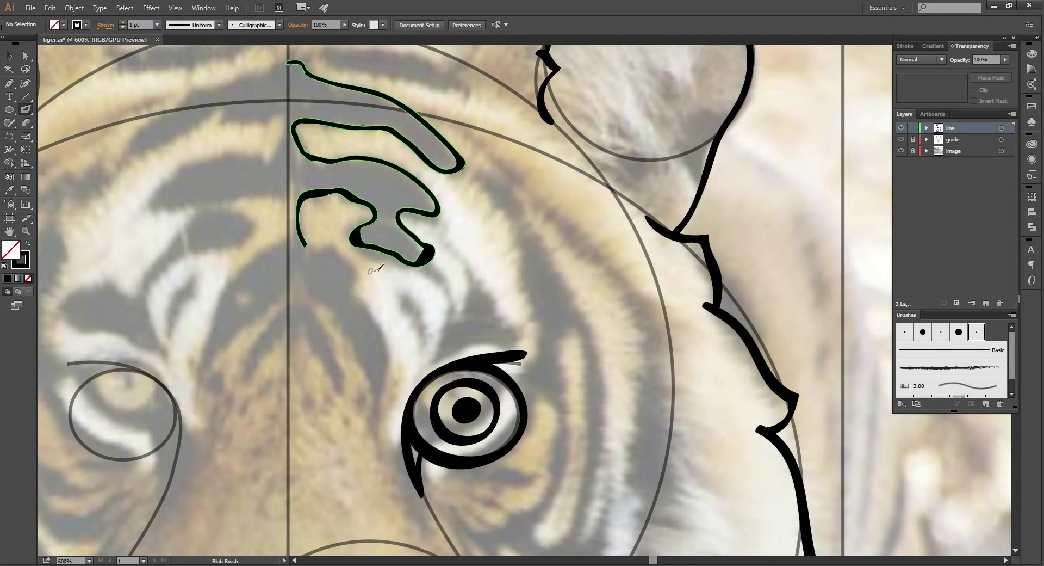
{"action": "scroll", "coordinate": [404, 275], "scroll_direction": "down", "scroll_amount": 1}
{"action": "left_click_drag", "start_coordinate": [436, 231], "coordinate": [419, 239]}
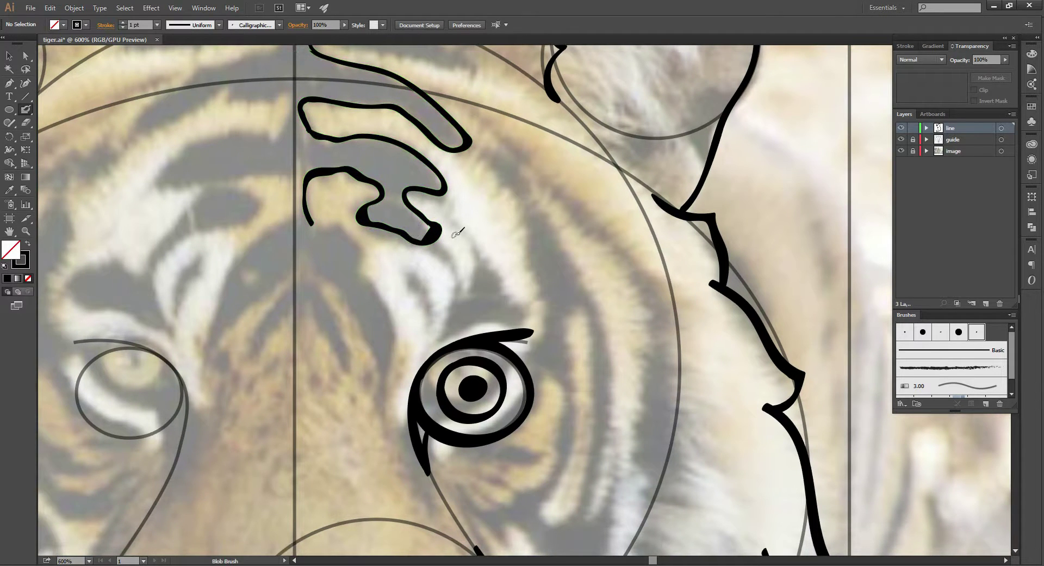
Redraw the lower edge of the jagged forehead brow stripe
{"action": "key", "text": "ctrl+z"}
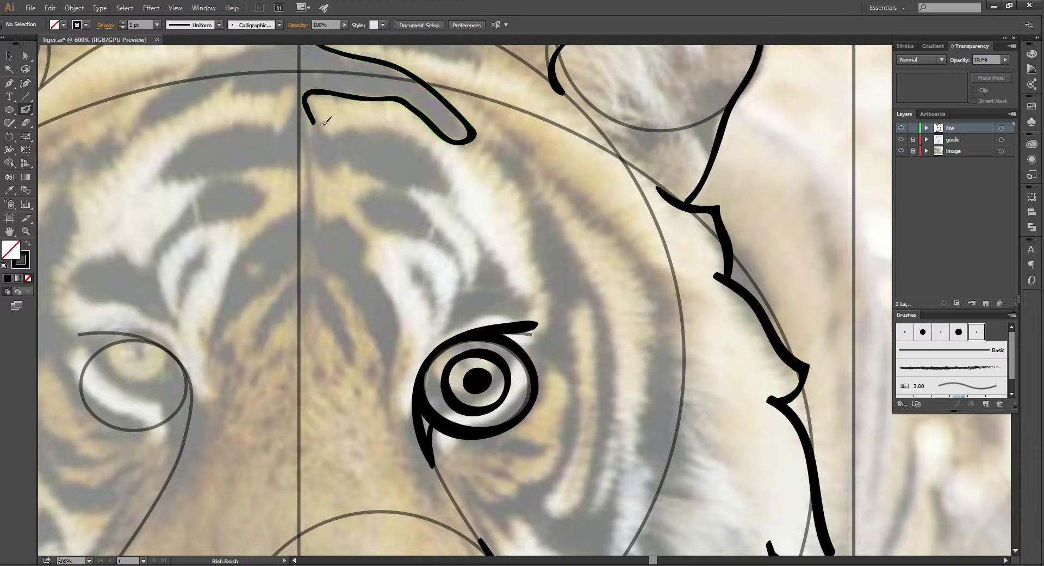
{"action": "mouse_move", "coordinate": [313, 120]}
{"action": "left_mouse_down"}
{"action": "mouse_move", "coordinate": [332, 133]}
{"action": "mouse_move", "coordinate": [403, 131]}
{"action": "mouse_move", "coordinate": [455, 183]}
{"action": "mouse_move", "coordinate": [413, 197]}
{"action": "mouse_move", "coordinate": [383, 192]}
{"action": "left_mouse_up"}
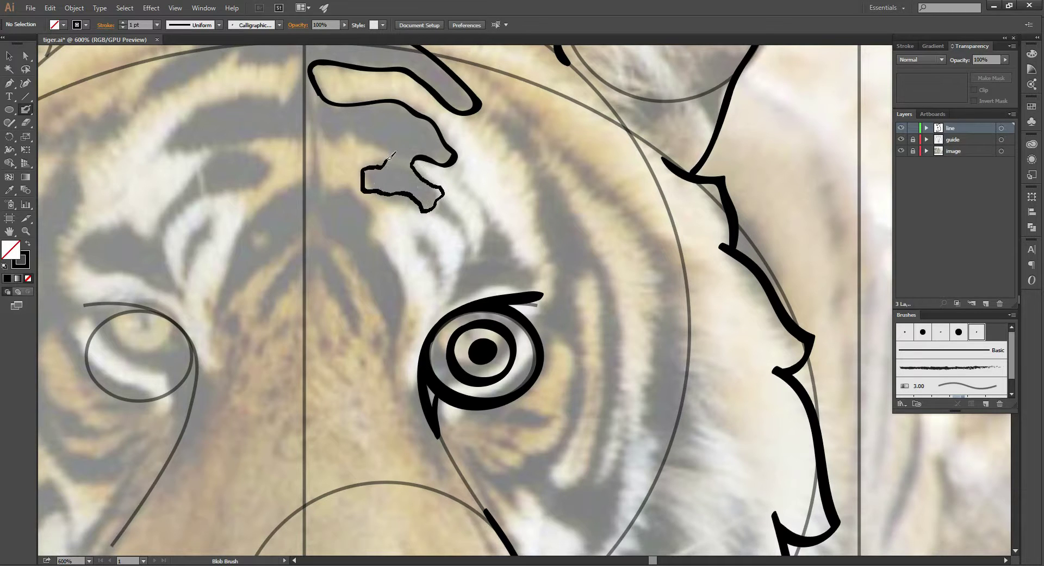
{"action": "mouse_move", "coordinate": [379, 147]}
{"action": "left_mouse_down"}
{"action": "mouse_move", "coordinate": [353, 133]}
{"action": "mouse_move", "coordinate": [332, 138]}
{"action": "mouse_move", "coordinate": [315, 158]}
{"action": "mouse_move", "coordinate": [325, 179]}
{"action": "left_mouse_up"}
{"action": "mouse_move", "coordinate": [357, 209]}
{"action": "left_mouse_down"}
{"action": "mouse_move", "coordinate": [381, 195]}
{"action": "mouse_move", "coordinate": [385, 218]}
{"action": "mouse_move", "coordinate": [408, 223]}
{"action": "left_mouse_up"}
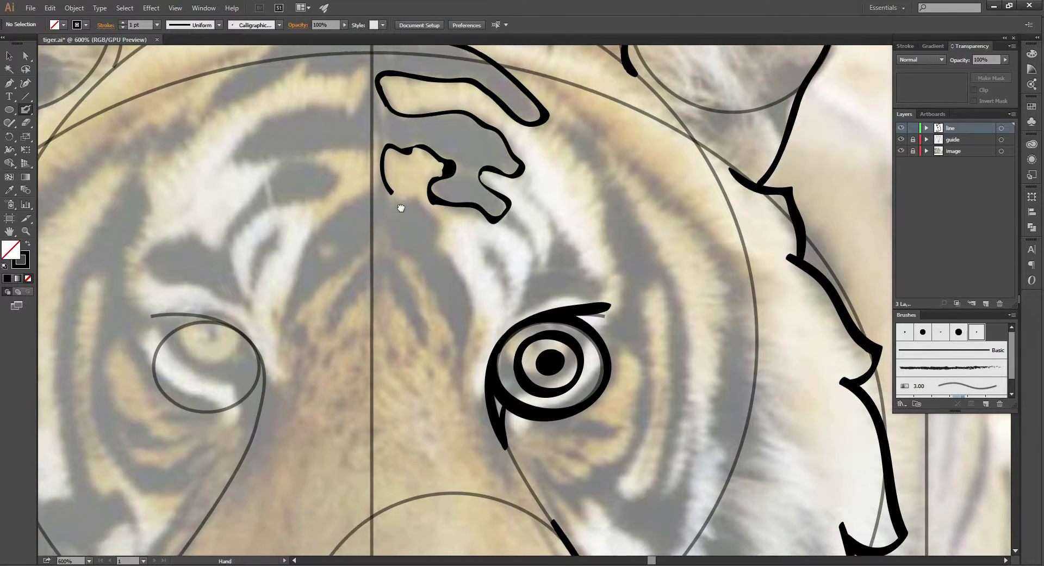
{"action": "key", "text": "ctrl+z"}
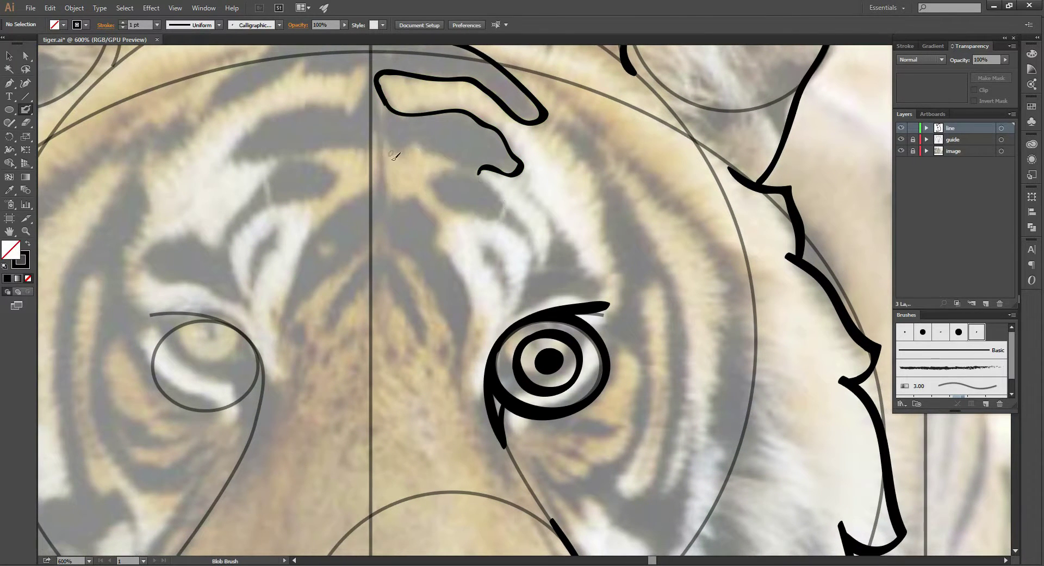
{"action": "mouse_move", "coordinate": [384, 174]}
{"action": "left_mouse_down"}
{"action": "mouse_move", "coordinate": [435, 170]}
{"action": "mouse_move", "coordinate": [505, 202]}
{"action": "mouse_move", "coordinate": [482, 169]}
{"action": "left_mouse_up"}
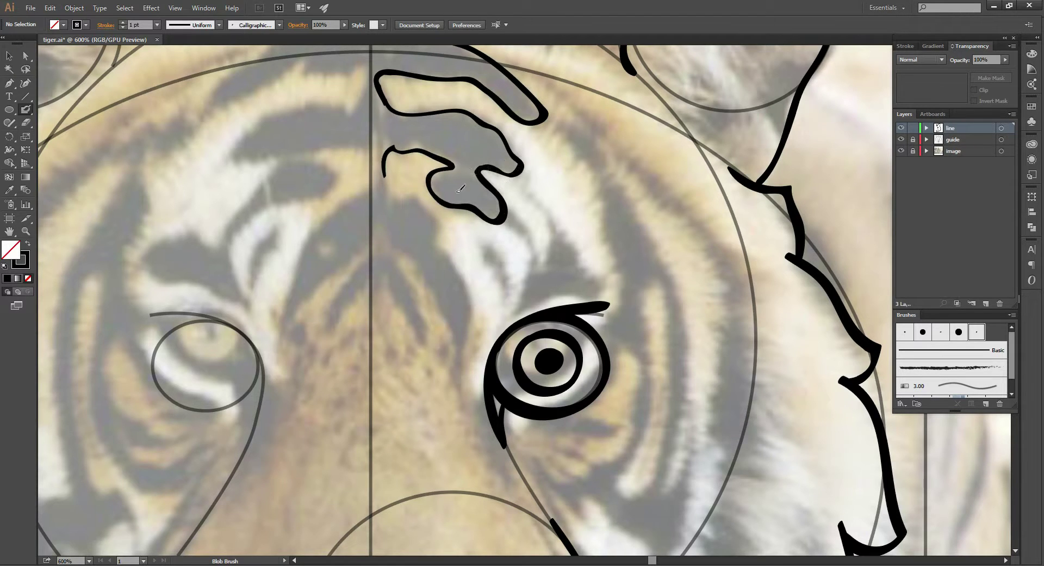
{"action": "left_click_drag", "start_coordinate": [432, 234], "coordinate": [466, 205]}
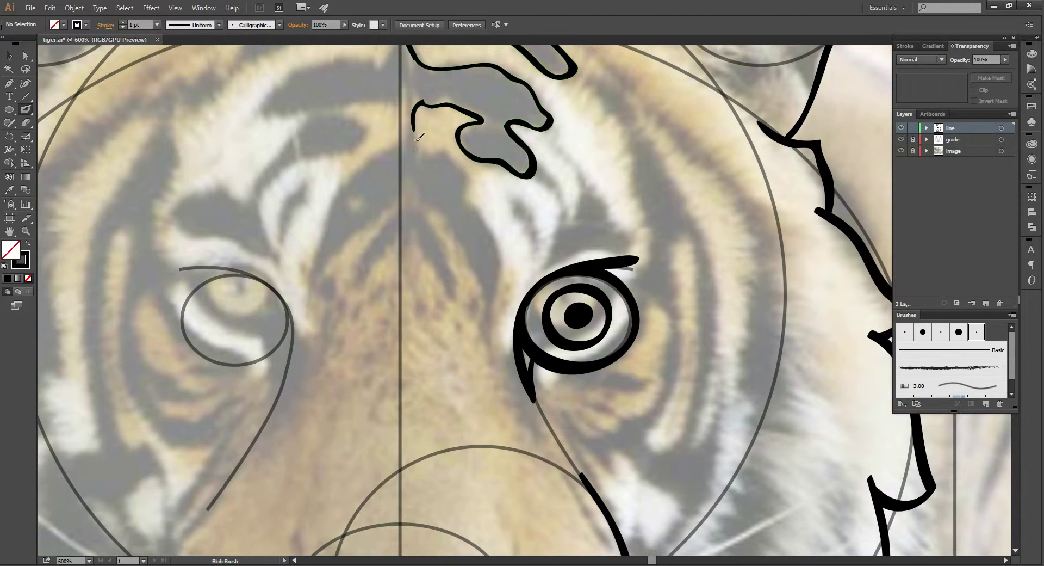
{"action": "mouse_move", "coordinate": [415, 120]}
{"action": "left_mouse_down"}
{"action": "mouse_move", "coordinate": [422, 144]}
{"action": "mouse_move", "coordinate": [465, 177]}
{"action": "mouse_move", "coordinate": [496, 280]}
{"action": "mouse_move", "coordinate": [439, 203]}
{"action": "mouse_move", "coordinate": [401, 192]}
{"action": "left_mouse_up"}
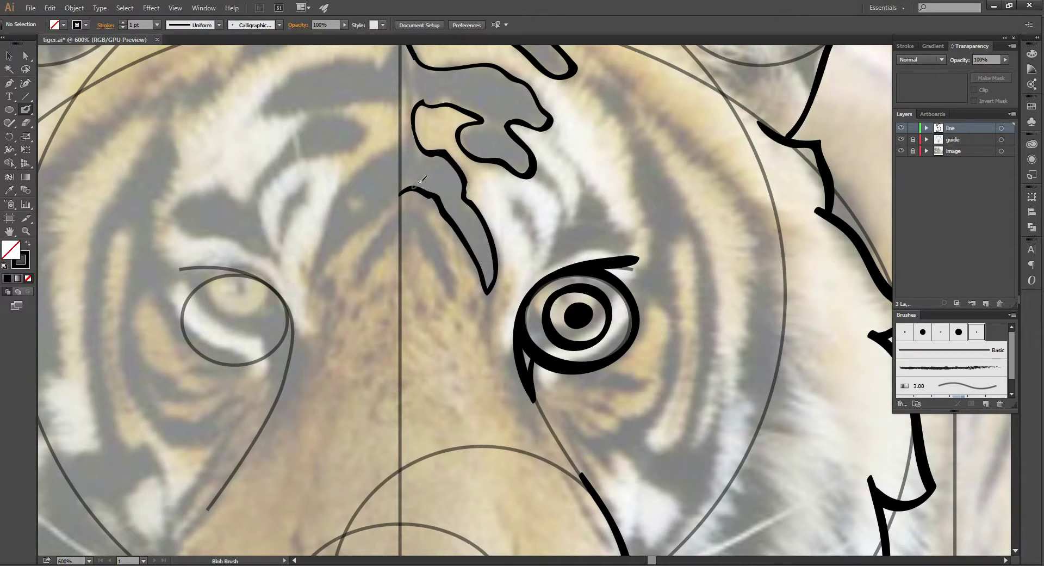
Brush curved stripes beside the centre guide above the eye
{"action": "scroll", "coordinate": [435, 223], "scroll_direction": "down", "scroll_amount": 1}
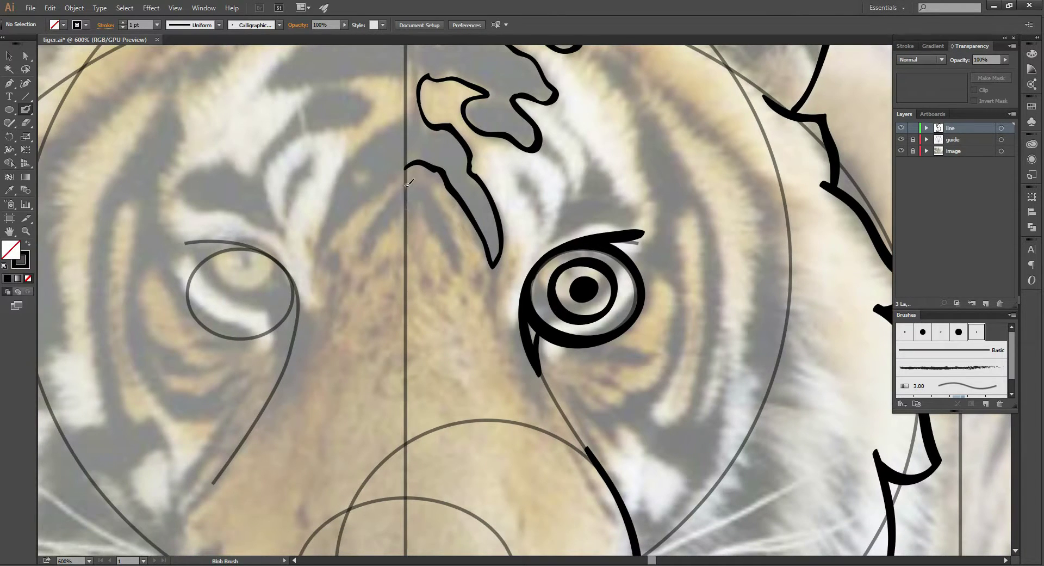
{"action": "mouse_move", "coordinate": [402, 186]}
{"action": "left_mouse_down"}
{"action": "mouse_move", "coordinate": [456, 240]}
{"action": "mouse_move", "coordinate": [403, 210]}
{"action": "mouse_move", "coordinate": [439, 200]}
{"action": "mouse_move", "coordinate": [461, 251]}
{"action": "mouse_move", "coordinate": [407, 213]}
{"action": "left_mouse_up"}
{"action": "key", "text": "ctrl+z"}
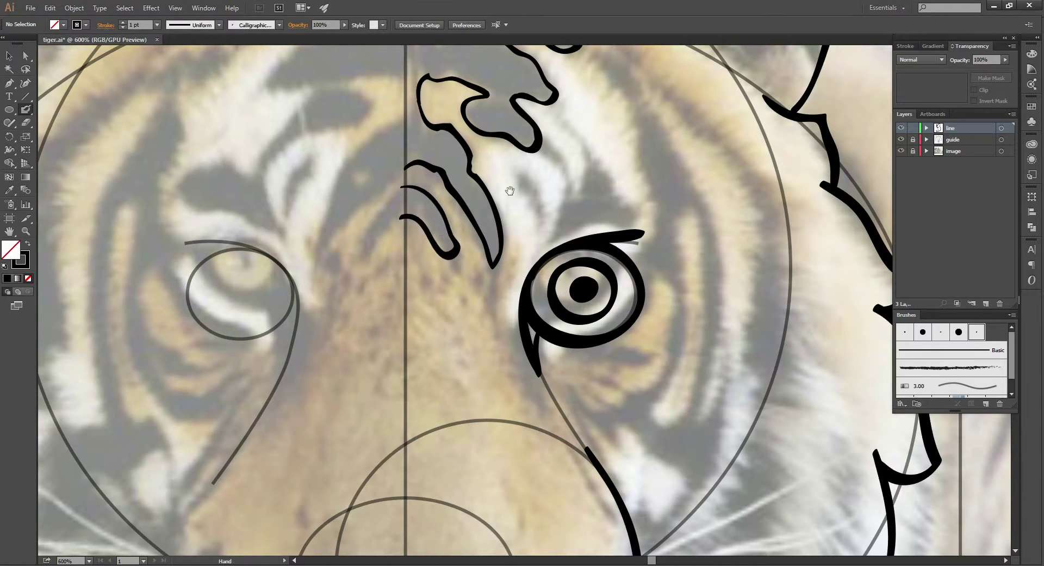
{"action": "left_click_drag", "start_coordinate": [480, 174], "coordinate": [449, 239]}
{"action": "left_click_drag", "start_coordinate": [490, 195], "coordinate": [439, 278]}
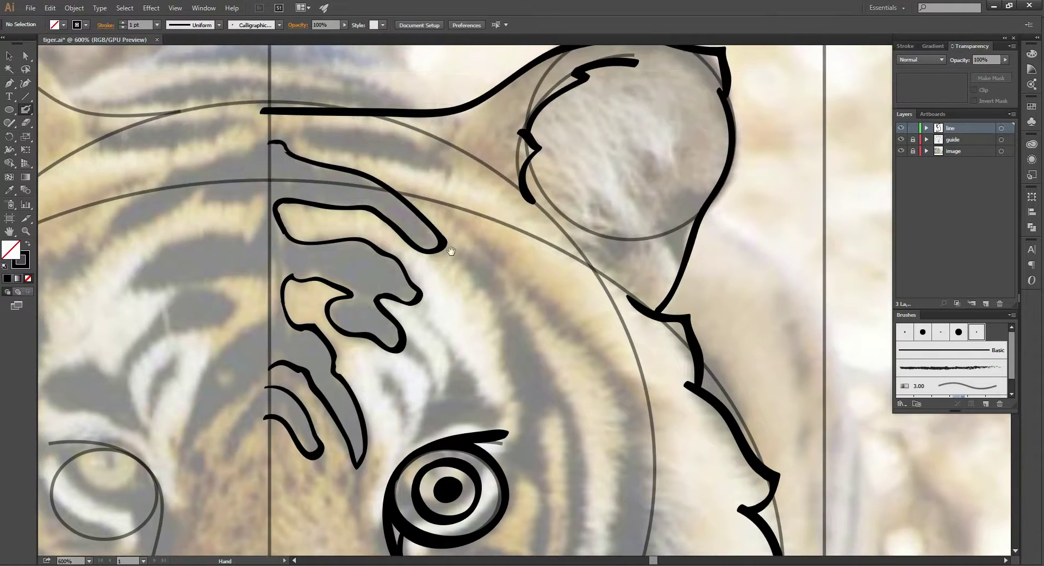
{"action": "left_click_drag", "start_coordinate": [473, 218], "coordinate": [460, 241]}
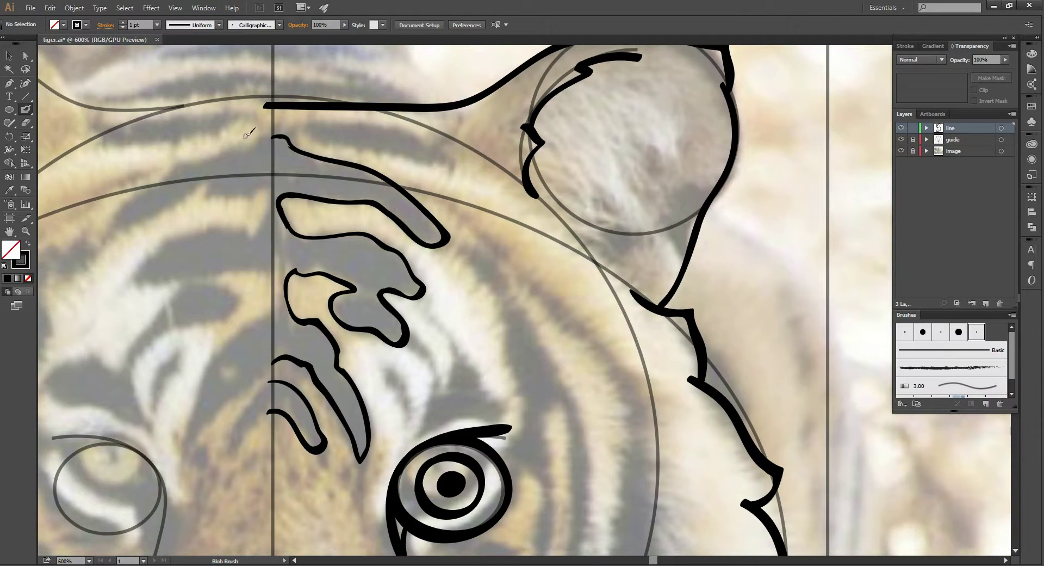
{"action": "key", "text": "ctrl+plus"}
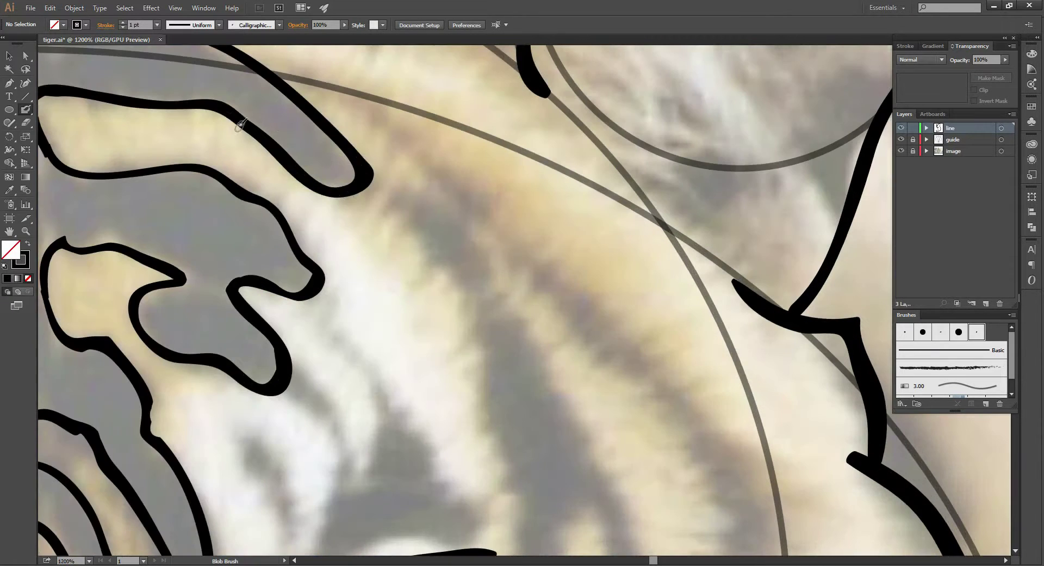
Thicken the top, tip and inner top-left corner of the forehead stripe outline
{"action": "mouse_move", "coordinate": [128, 65]}
{"action": "left_mouse_down"}
{"action": "mouse_move", "coordinate": [232, 109]}
{"action": "mouse_move", "coordinate": [233, 121]}
{"action": "mouse_move", "coordinate": [260, 111]}
{"action": "mouse_move", "coordinate": [289, 127]}
{"action": "left_mouse_up"}
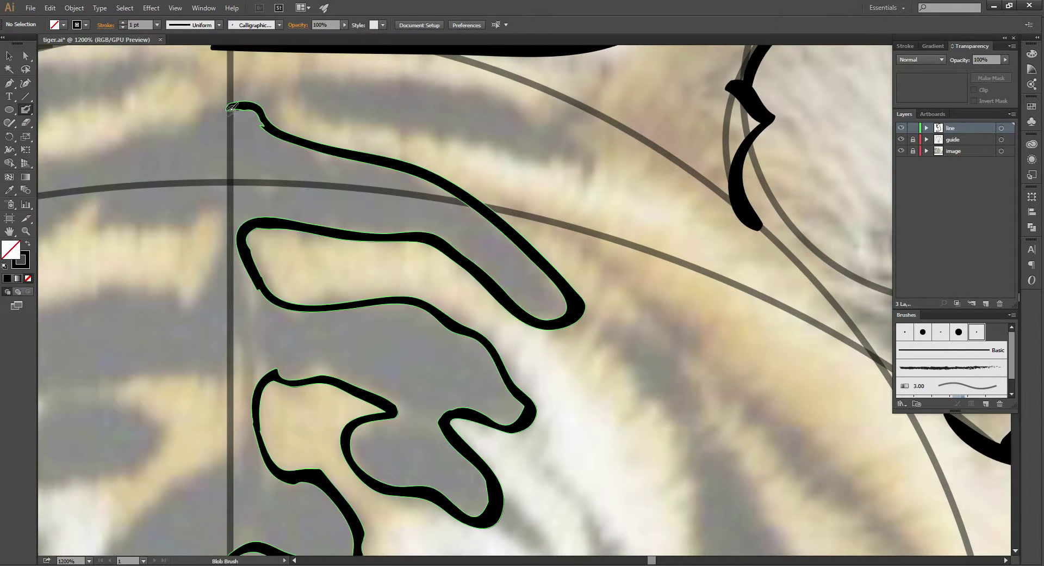
{"action": "left_click_drag", "start_coordinate": [223, 110], "coordinate": [280, 133]}
{"action": "key", "text": "ctrl+z"}
{"action": "key", "text": "ctrl+z"}
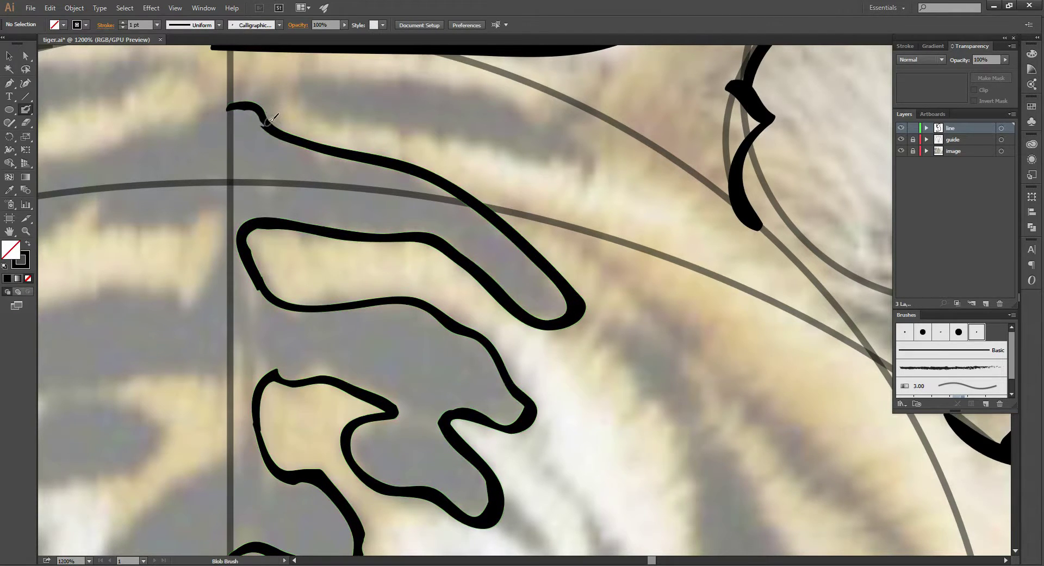
{"action": "left_click_drag", "start_coordinate": [224, 112], "coordinate": [248, 107]}
{"action": "scroll", "coordinate": [422, 237], "scroll_direction": "down", "scroll_amount": 3}
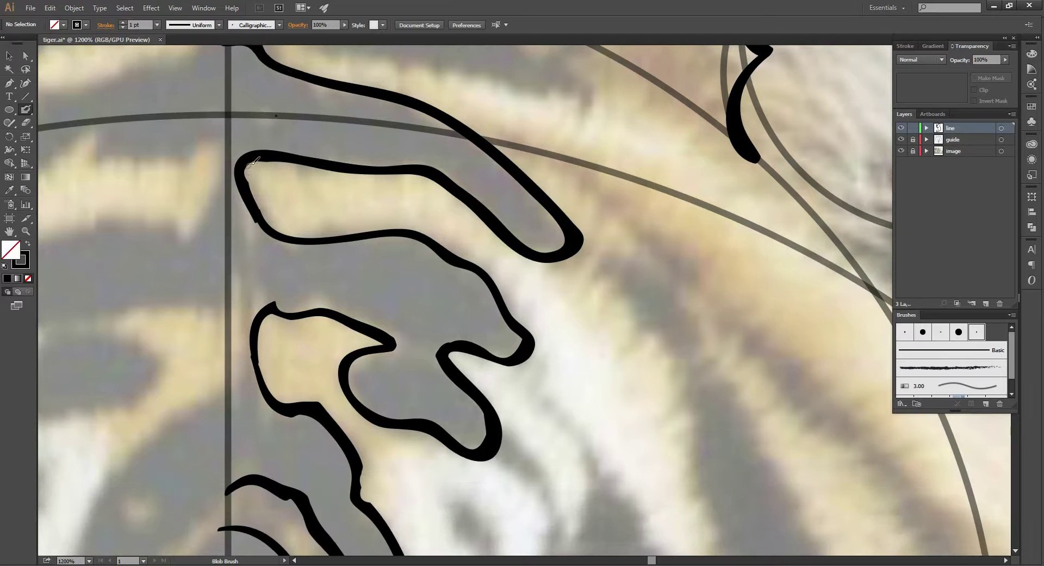
{"action": "left_click_drag", "start_coordinate": [261, 156], "coordinate": [247, 169]}
{"action": "left_click_drag", "start_coordinate": [253, 206], "coordinate": [322, 238]}
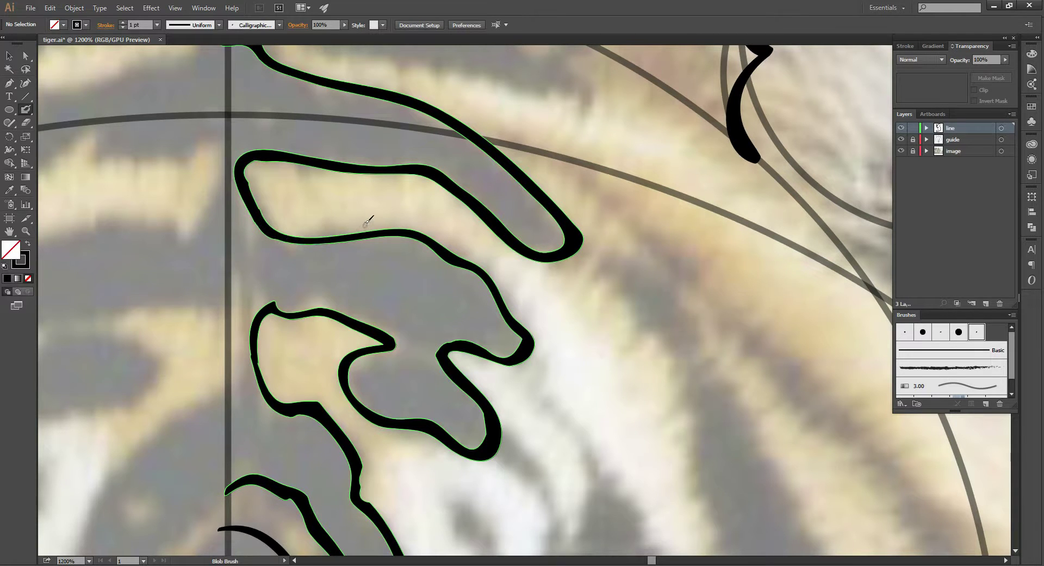
Fill the left-edge notch, smooth the inner edge and trim the corner knob
{"action": "scroll", "coordinate": [368, 221], "scroll_direction": "down", "scroll_amount": 2}
{"action": "scroll", "coordinate": [319, 233], "scroll_direction": "down", "scroll_amount": 1}
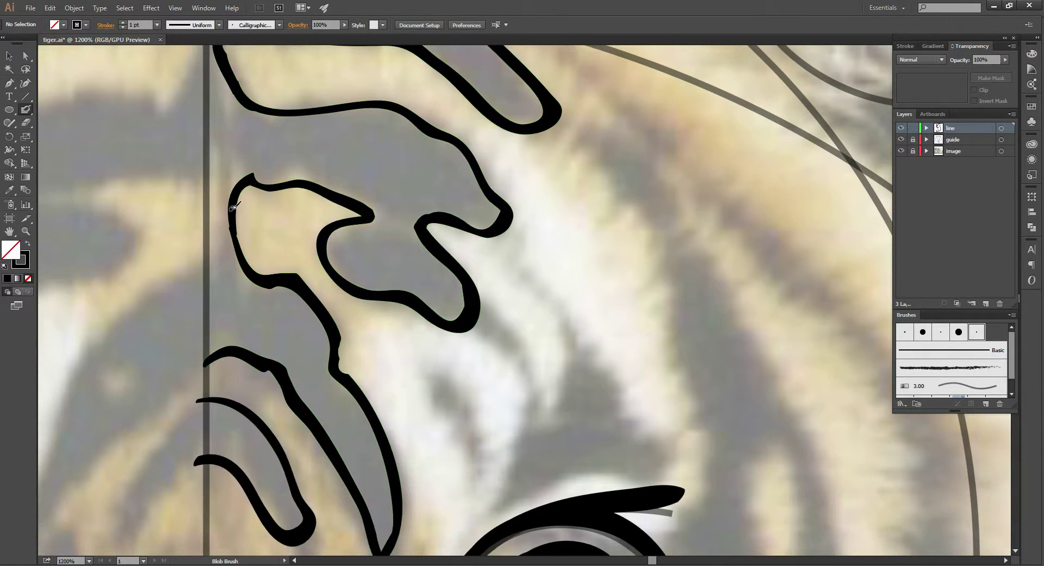
{"action": "left_click_drag", "start_coordinate": [233, 207], "coordinate": [234, 223]}
{"action": "left_click_drag", "start_coordinate": [289, 270], "coordinate": [255, 189]}
{"action": "left_click_drag", "start_coordinate": [249, 174], "coordinate": [256, 172]}
{"action": "left_click_drag", "start_coordinate": [277, 175], "coordinate": [251, 170]}
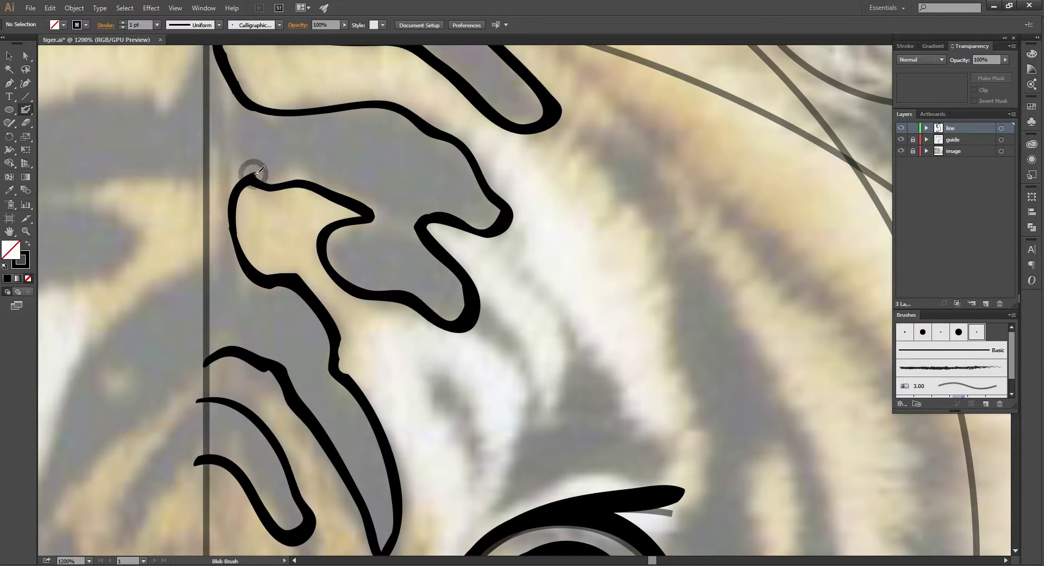
Thicken and smooth the claw stripe outline where the stripes join
{"action": "scroll", "coordinate": [321, 196], "scroll_direction": "down", "scroll_amount": 1}
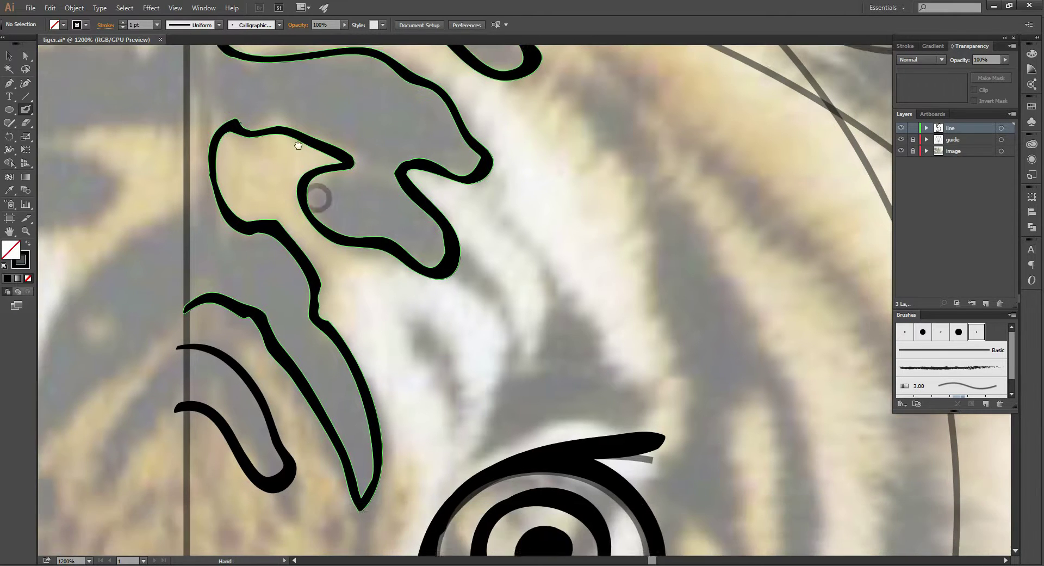
{"action": "scroll", "coordinate": [309, 180], "scroll_direction": "down", "scroll_amount": 1}
{"action": "scroll", "coordinate": [282, 201], "scroll_direction": "down", "scroll_amount": 1}
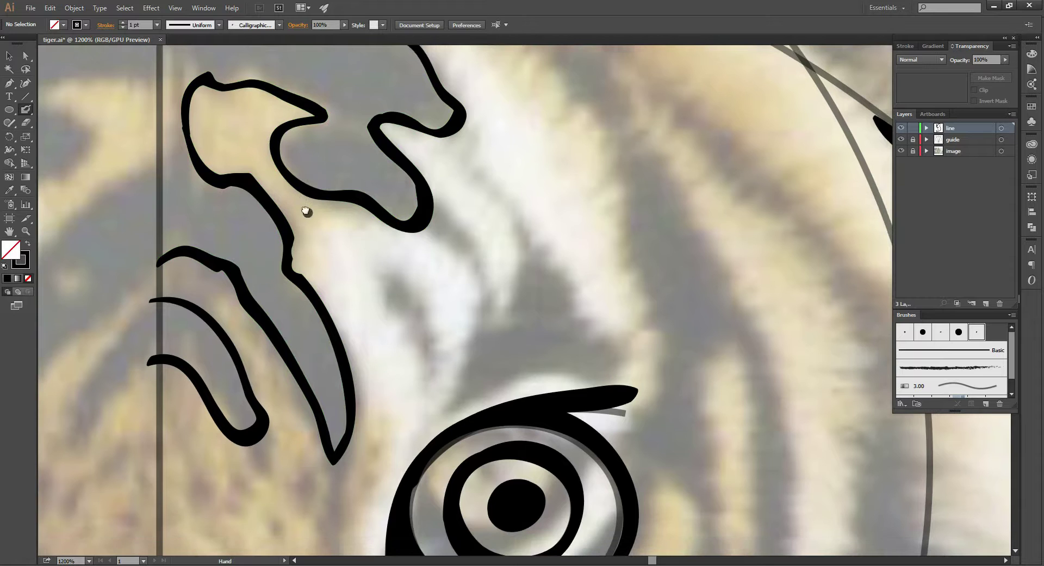
{"action": "scroll", "coordinate": [303, 210], "scroll_direction": "down", "scroll_amount": 1}
{"action": "left_click_drag", "start_coordinate": [268, 200], "coordinate": [287, 249]}
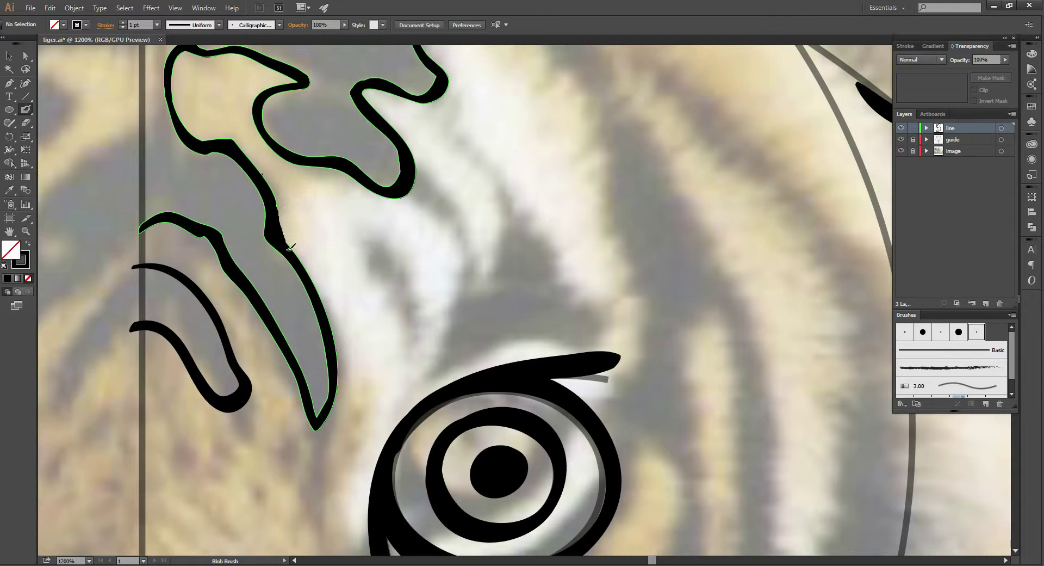
{"action": "scroll", "coordinate": [261, 228], "scroll_direction": "down", "scroll_amount": 1}
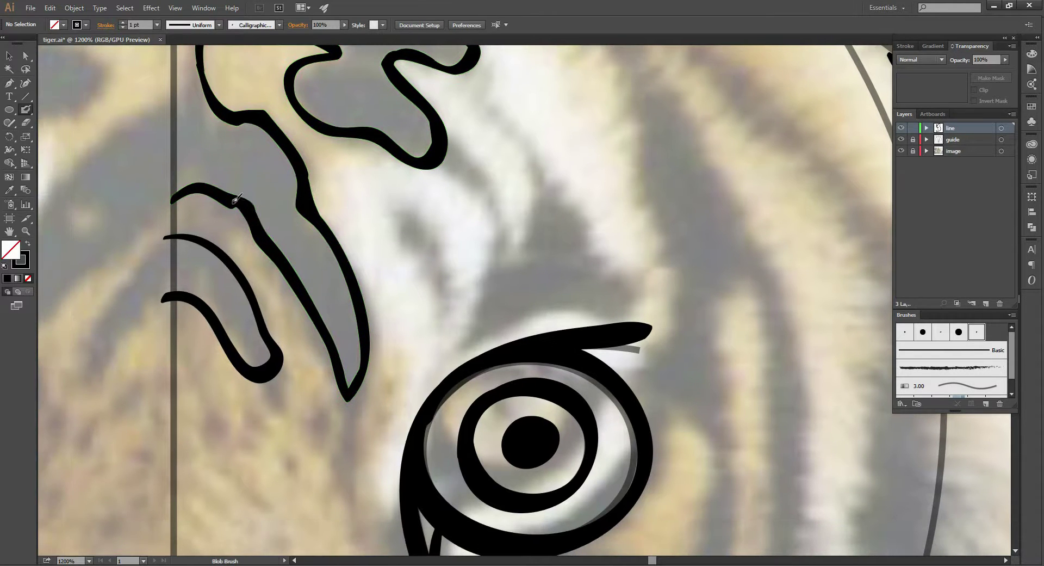
{"action": "left_click_drag", "start_coordinate": [235, 200], "coordinate": [254, 223]}
{"action": "left_click_drag", "start_coordinate": [242, 207], "coordinate": [231, 200]}
Smooth and thicken the upper stripe's top-left corner and left edge
{"action": "scroll", "coordinate": [313, 185], "scroll_direction": "up", "scroll_amount": 4}
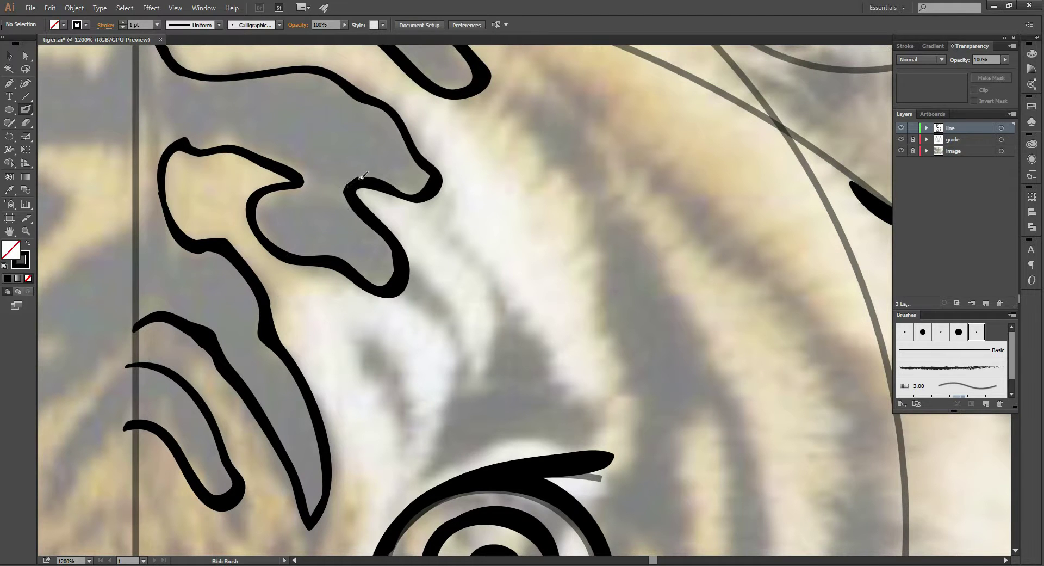
{"action": "left_click_drag", "start_coordinate": [334, 82], "coordinate": [377, 163]}
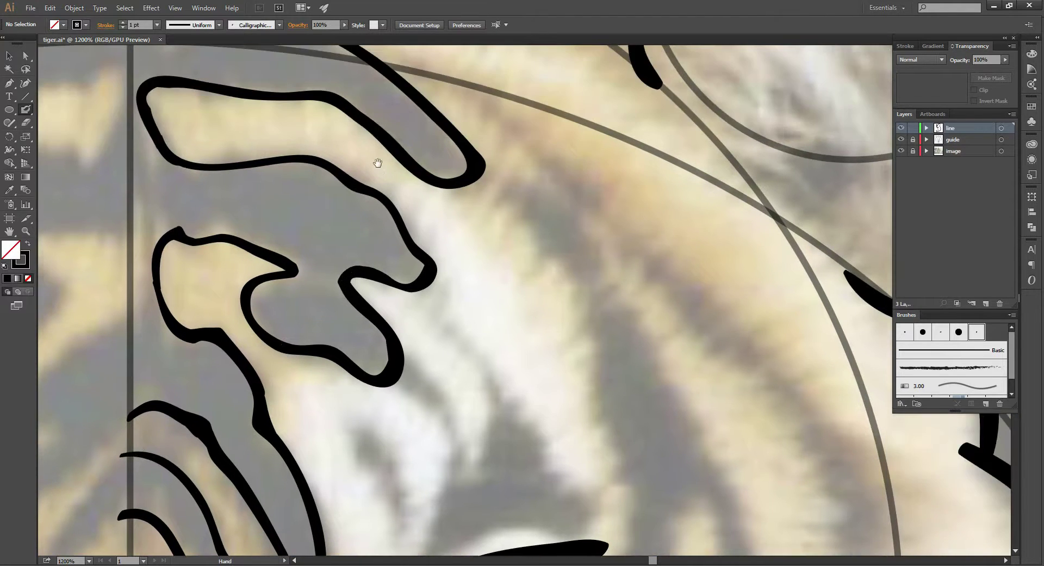
{"action": "left_click_drag", "start_coordinate": [344, 120], "coordinate": [382, 175]}
{"action": "left_click_drag", "start_coordinate": [404, 139], "coordinate": [443, 150]}
{"action": "left_click_drag", "start_coordinate": [399, 213], "coordinate": [401, 183]}
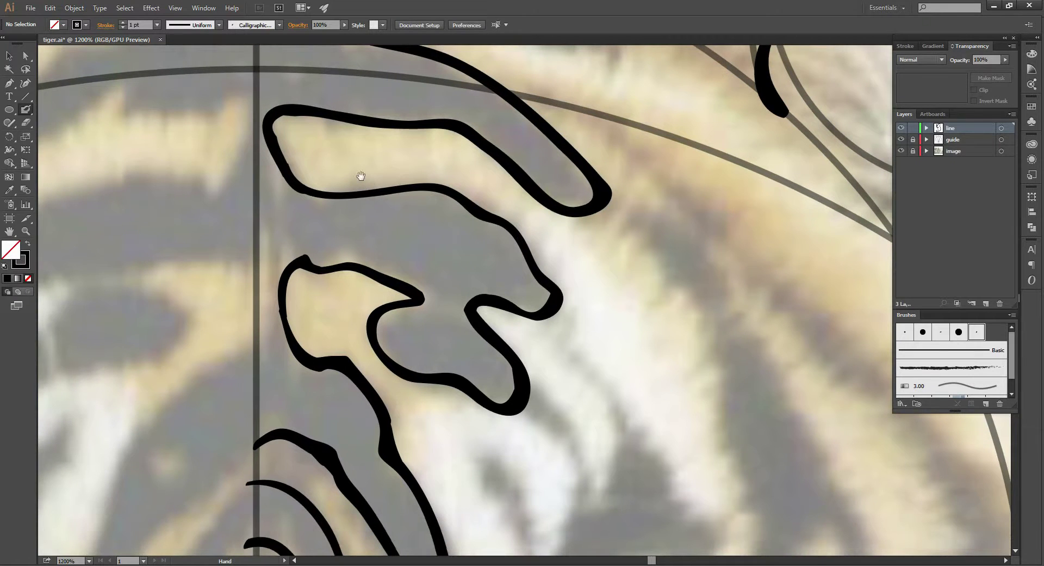
{"action": "left_click_drag", "start_coordinate": [298, 107], "coordinate": [287, 112]}
{"action": "left_click_drag", "start_coordinate": [309, 189], "coordinate": [337, 194]}
{"action": "left_click_drag", "start_coordinate": [281, 120], "coordinate": [301, 113]}
Scroll and pan across the forehead stripes to review the touch-ups
{"action": "scroll", "coordinate": [361, 103], "scroll_direction": "up", "scroll_amount": 1}
{"action": "scroll", "coordinate": [332, 131], "scroll_direction": "up", "scroll_amount": 2}
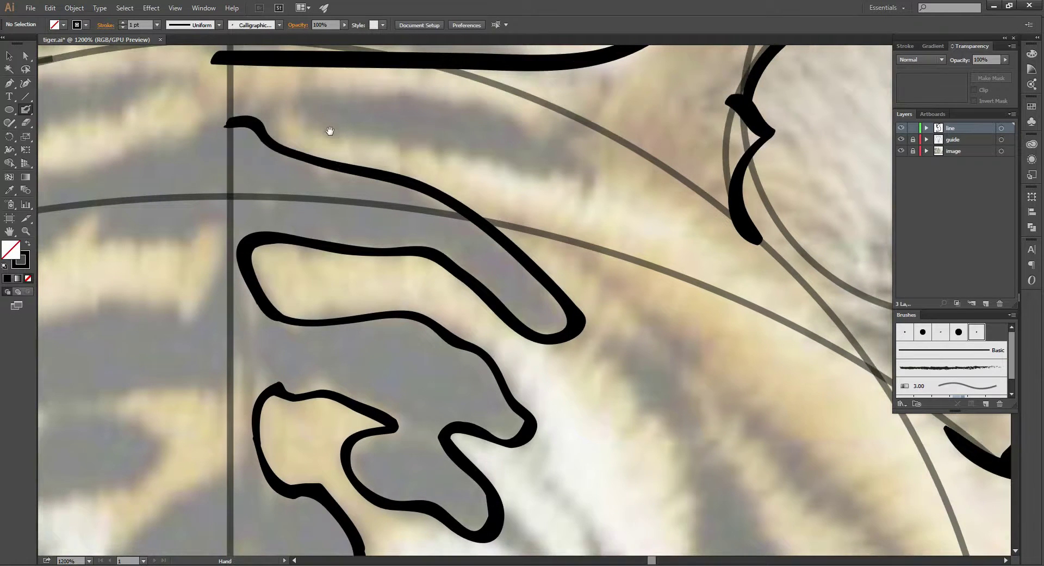
{"action": "scroll", "coordinate": [332, 136], "scroll_direction": "up", "scroll_amount": 1}
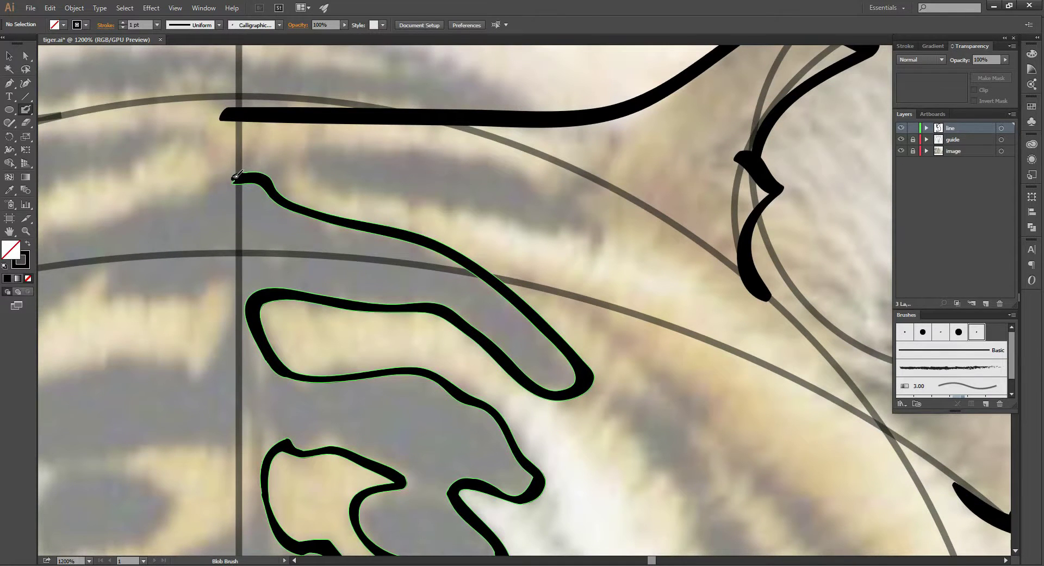
{"action": "scroll", "coordinate": [378, 140], "scroll_direction": "up", "scroll_amount": 1}
{"action": "scroll", "coordinate": [389, 169], "scroll_direction": "up", "scroll_amount": 1}
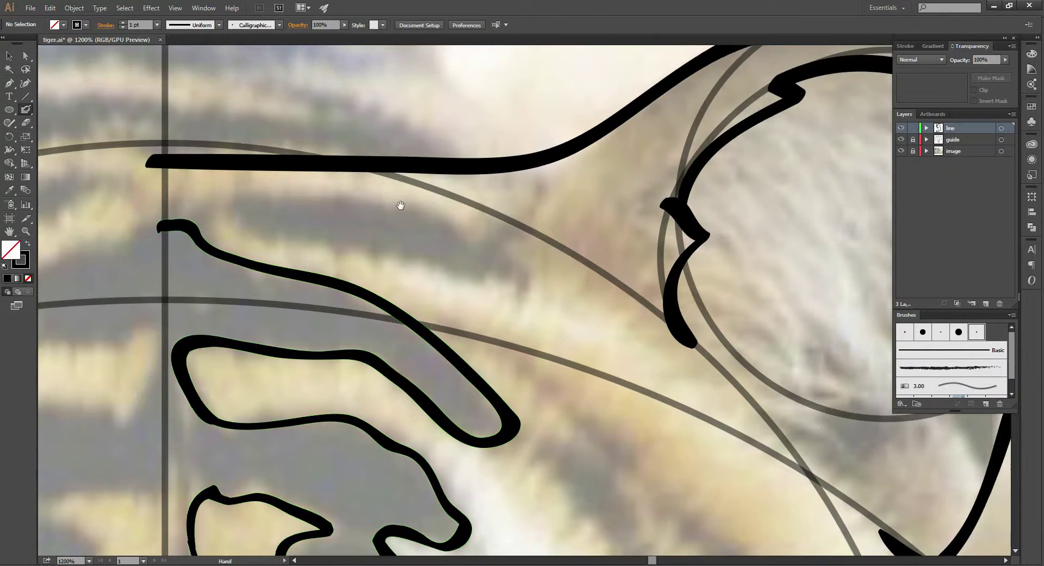
{"action": "left_click_drag", "start_coordinate": [400, 205], "coordinate": [363, 165]}
{"action": "scroll", "coordinate": [391, 163], "scroll_direction": "down", "scroll_amount": 2}
{"action": "scroll", "coordinate": [457, 174], "scroll_direction": "down", "scroll_amount": 1}
{"action": "scroll", "coordinate": [511, 196], "scroll_direction": "down", "scroll_amount": 4}
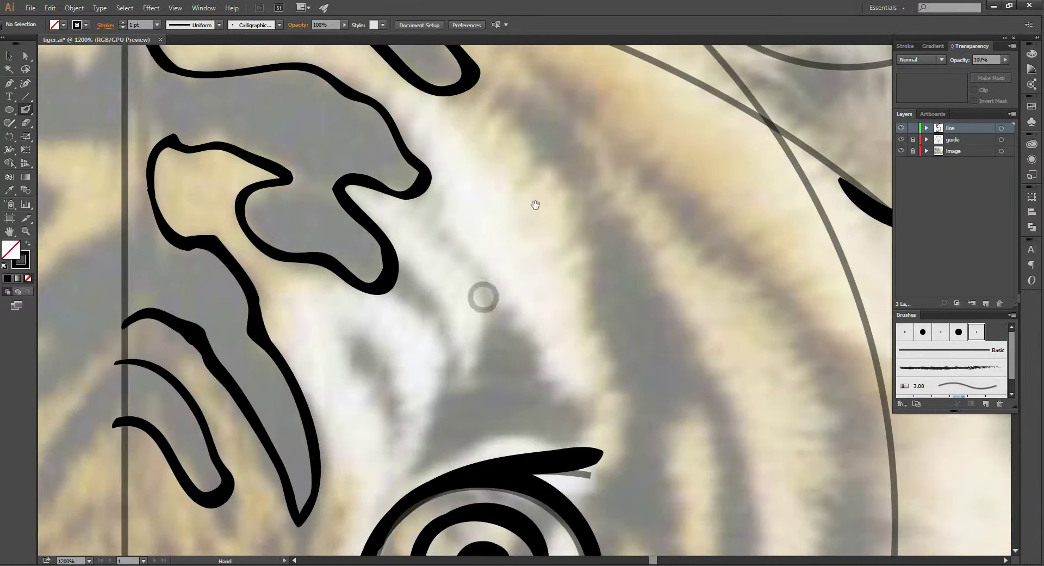
{"action": "scroll", "coordinate": [481, 260], "scroll_direction": "down", "scroll_amount": 1}
{"action": "scroll", "coordinate": [497, 253], "scroll_direction": "down", "scroll_amount": 1}
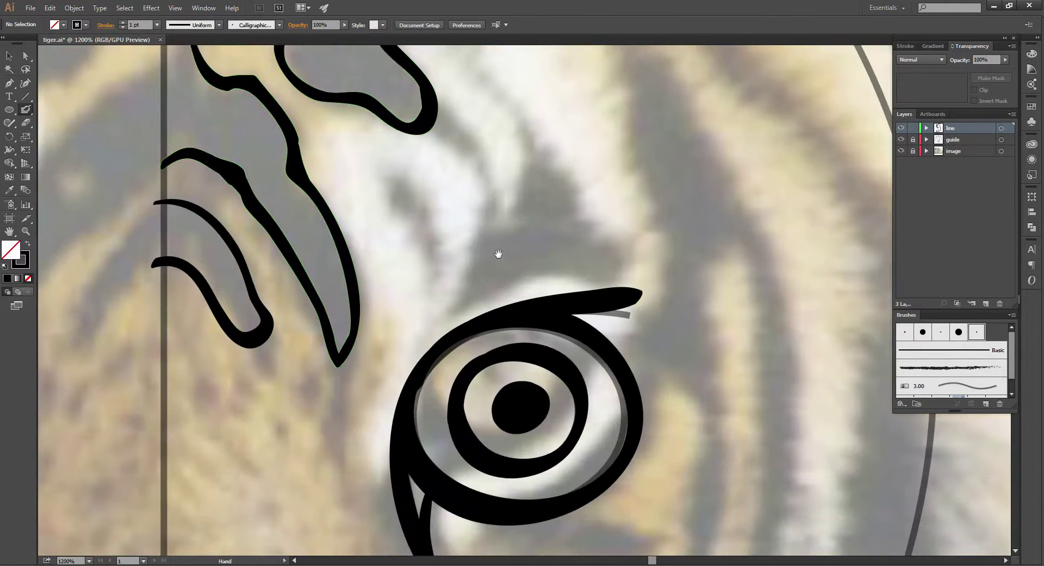
{"action": "scroll", "coordinate": [492, 234], "scroll_direction": "down", "scroll_amount": 1}
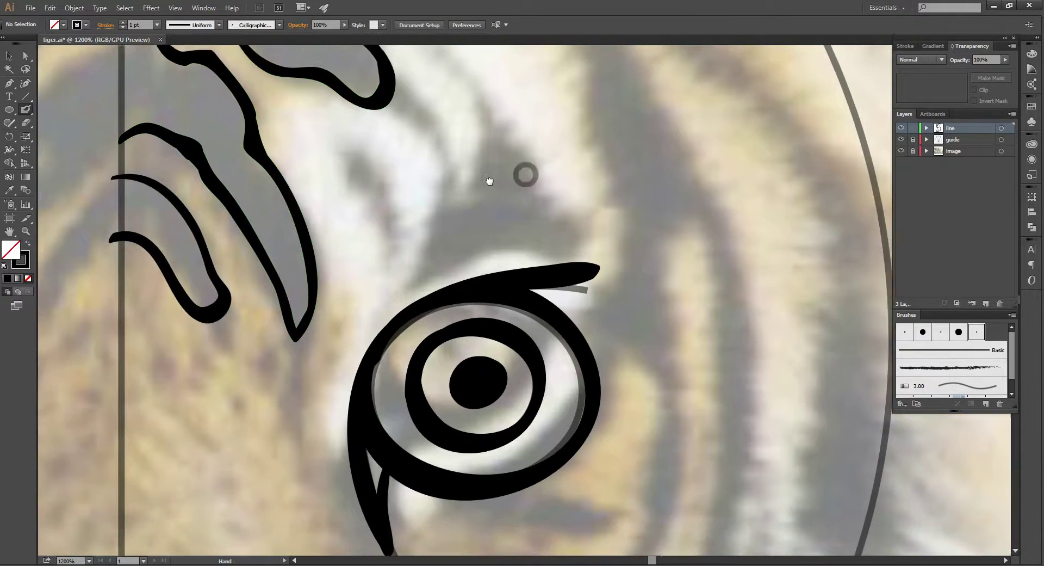
Outline the flame-shaped brow marking just above the eye, rounding its tip
{"action": "left_click_drag", "start_coordinate": [517, 196], "coordinate": [489, 179]}
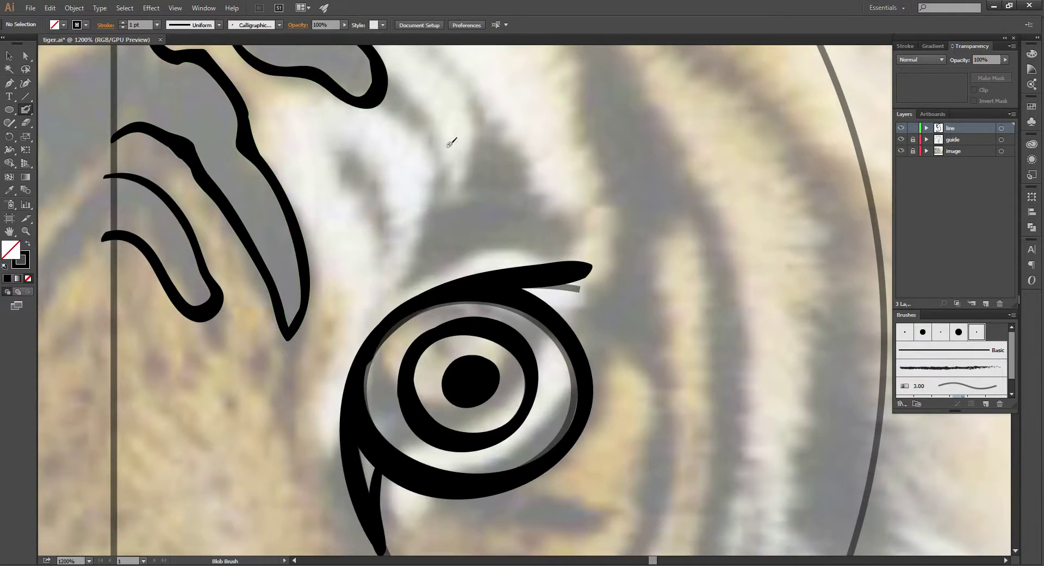
{"action": "mouse_move", "coordinate": [429, 139]}
{"action": "left_mouse_down"}
{"action": "mouse_move", "coordinate": [403, 280]}
{"action": "mouse_move", "coordinate": [496, 236]}
{"action": "mouse_move", "coordinate": [546, 241]}
{"action": "mouse_move", "coordinate": [587, 218]}
{"action": "mouse_move", "coordinate": [539, 180]}
{"action": "mouse_move", "coordinate": [527, 137]}
{"action": "mouse_move", "coordinate": [493, 87]}
{"action": "mouse_move", "coordinate": [465, 182]}
{"action": "mouse_move", "coordinate": [435, 134]}
{"action": "mouse_move", "coordinate": [440, 160]}
{"action": "left_mouse_up"}
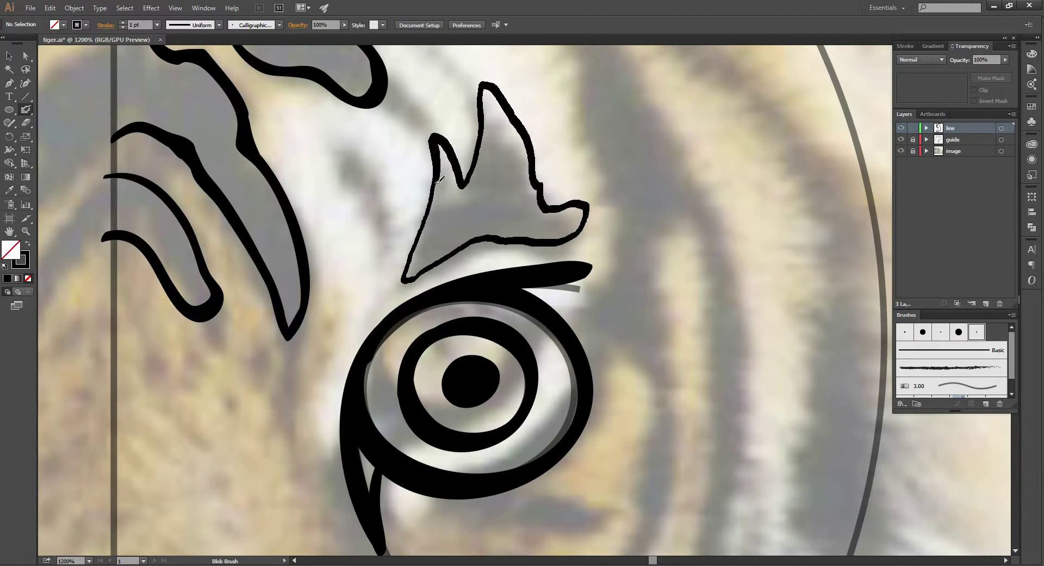
{"action": "left_click_drag", "start_coordinate": [427, 217], "coordinate": [429, 213]}
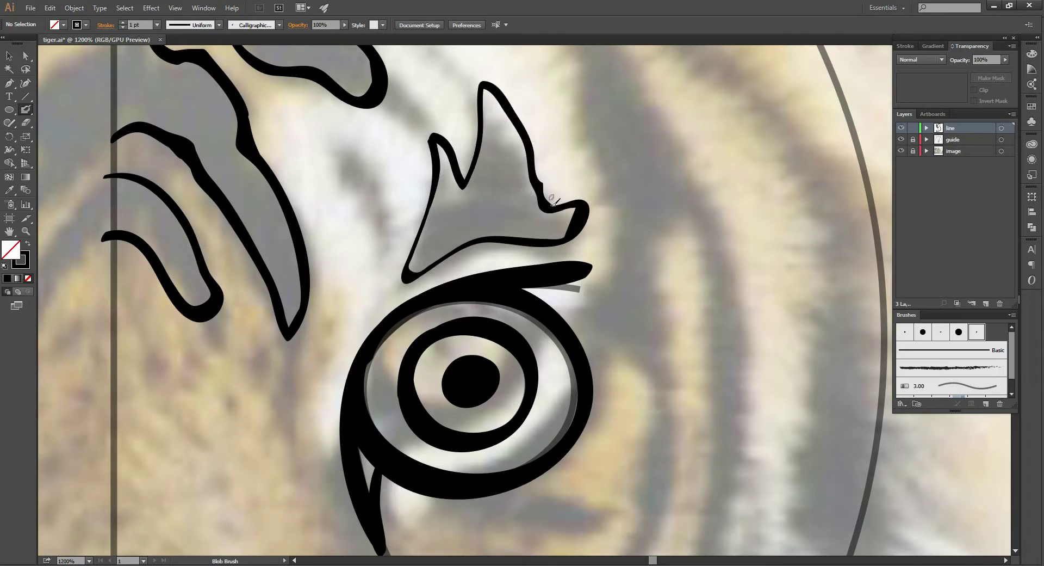
{"action": "key", "text": "ctrl+z"}
{"action": "mouse_move", "coordinate": [472, 101]}
{"action": "left_mouse_down"}
{"action": "mouse_move", "coordinate": [492, 108]}
{"action": "mouse_move", "coordinate": [587, 208]}
{"action": "mouse_move", "coordinate": [563, 251]}
{"action": "mouse_move", "coordinate": [486, 243]}
{"action": "mouse_move", "coordinate": [430, 281]}
{"action": "mouse_move", "coordinate": [414, 262]}
{"action": "mouse_move", "coordinate": [429, 175]}
{"action": "mouse_move", "coordinate": [445, 157]}
{"action": "mouse_move", "coordinate": [459, 194]}
{"action": "mouse_move", "coordinate": [469, 99]}
{"action": "left_mouse_up"}
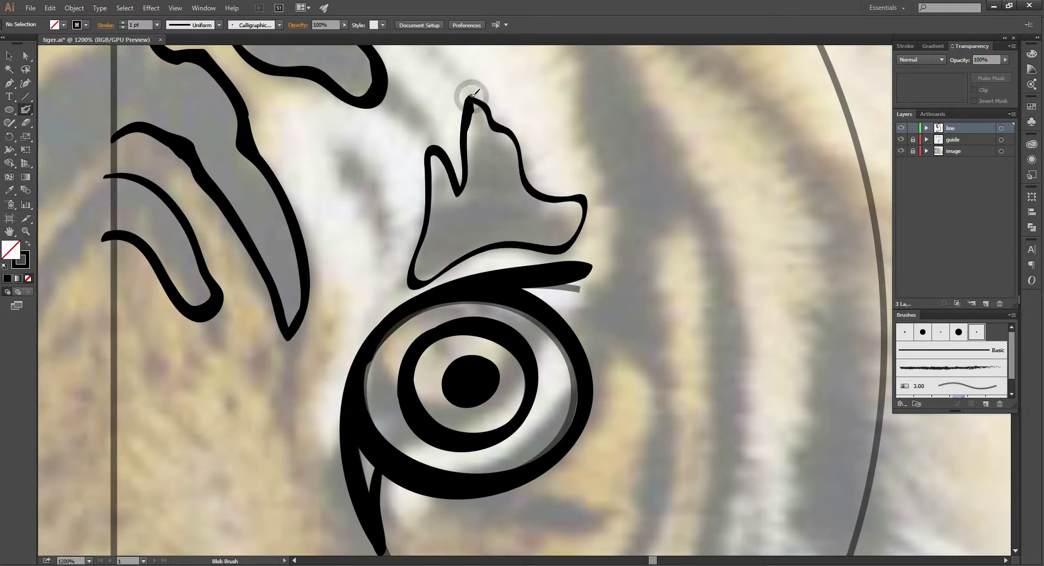
{"action": "left_click_drag", "start_coordinate": [472, 98], "coordinate": [473, 96]}
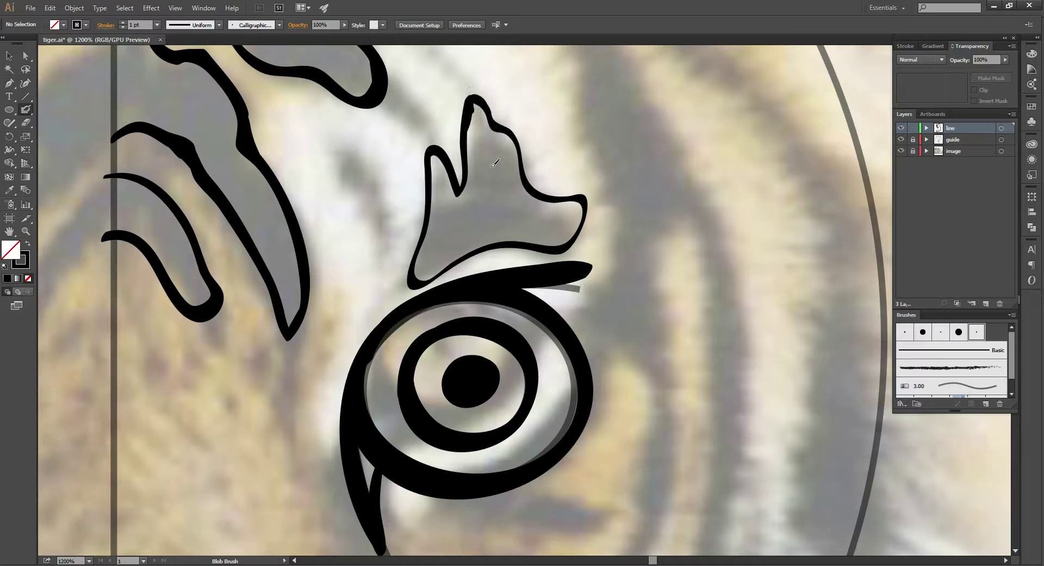
Outline a small oval stripe left of the brow marking
{"action": "left_click_drag", "start_coordinate": [449, 230], "coordinate": [495, 201]}
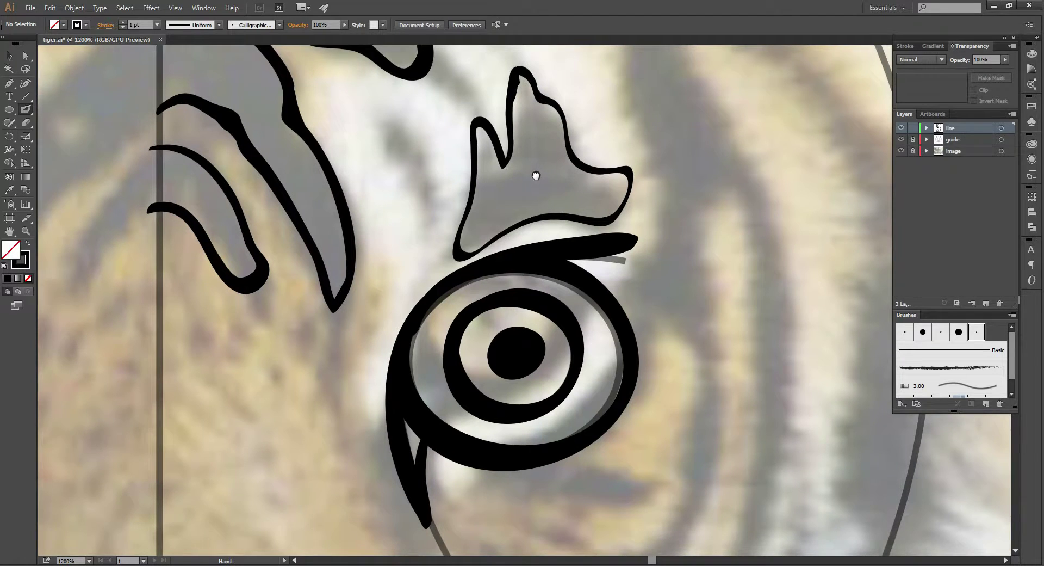
{"action": "left_click_drag", "start_coordinate": [535, 175], "coordinate": [515, 159]}
{"action": "mouse_move", "coordinate": [378, 113]}
{"action": "left_mouse_down"}
{"action": "mouse_move", "coordinate": [410, 179]}
{"action": "mouse_move", "coordinate": [382, 108]}
{"action": "mouse_move", "coordinate": [400, 216]}
{"action": "mouse_move", "coordinate": [413, 164]}
{"action": "mouse_move", "coordinate": [372, 102]}
{"action": "left_mouse_up"}
{"action": "key", "text": "ctrl+z"}
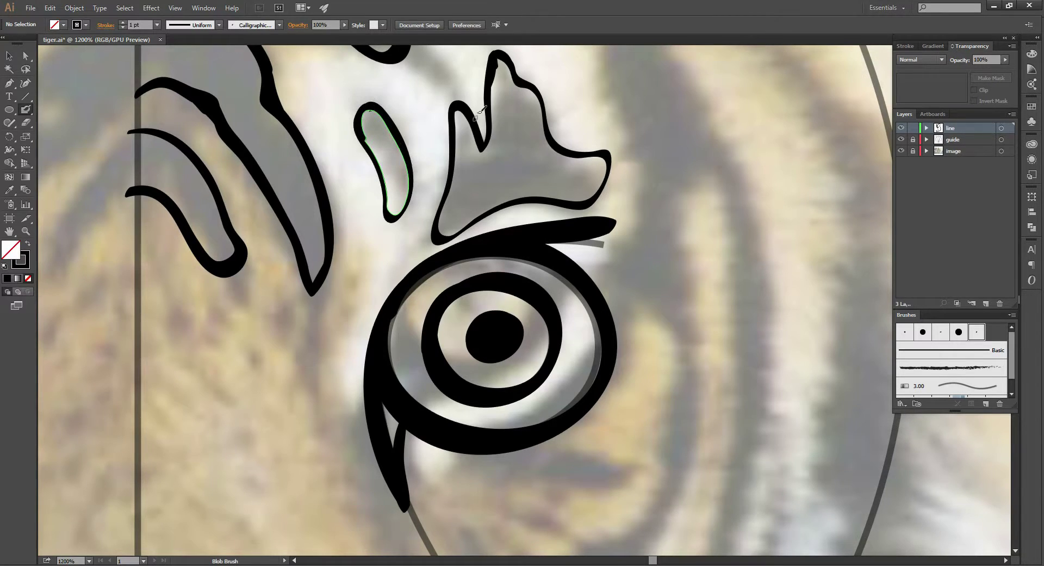
{"action": "key", "text": "ctrl+minus"}
{"action": "key", "text": "ctrl+minus"}
{"action": "key", "text": "ctrl+minus"}
{"action": "key", "text": "ctrl+minus"}
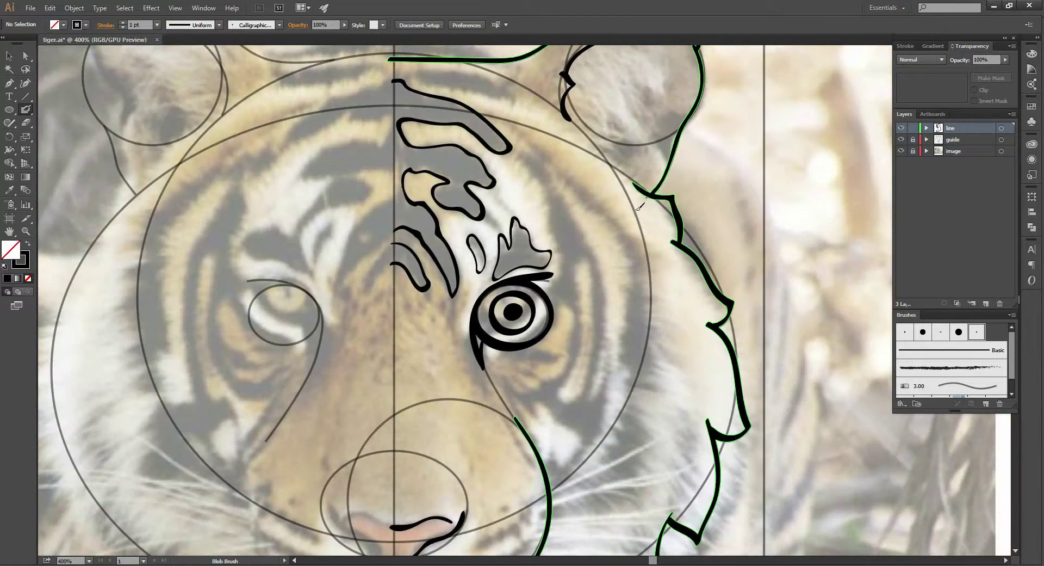
At 400% zoom, paint a zigzag stroke down from the upper cheek ruff notch
{"action": "left_click_drag", "start_coordinate": [576, 395], "coordinate": [527, 248]}
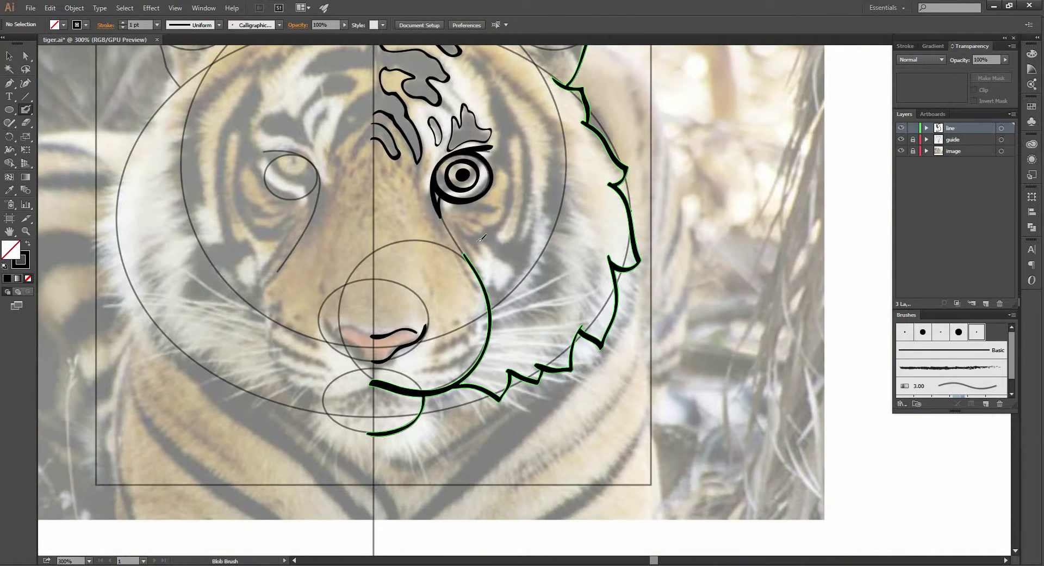
{"action": "key", "text": "ctrl+plus"}
{"action": "key", "text": "ctrl+plus"}
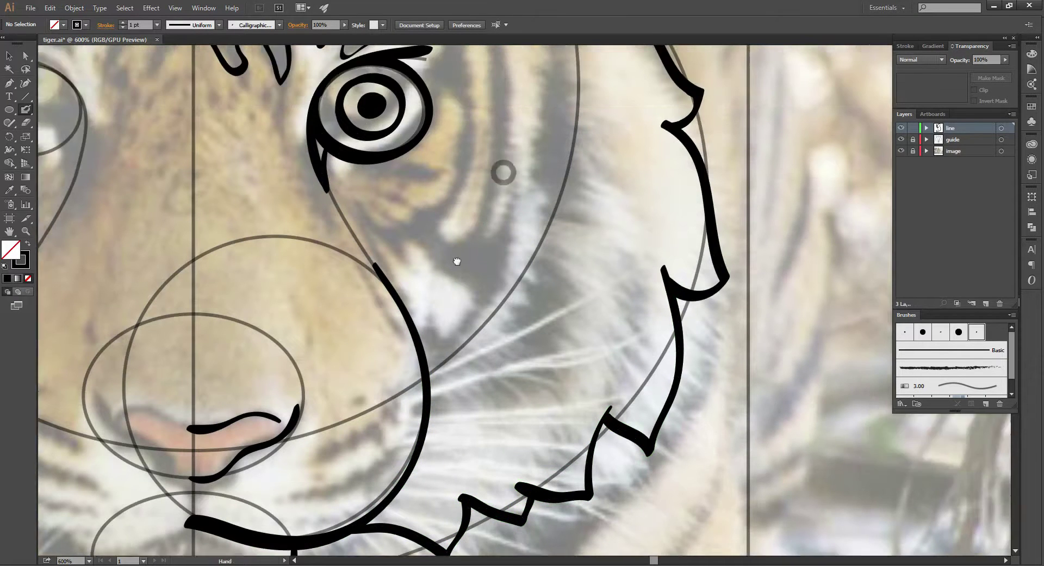
{"action": "left_click_drag", "start_coordinate": [505, 168], "coordinate": [484, 216]}
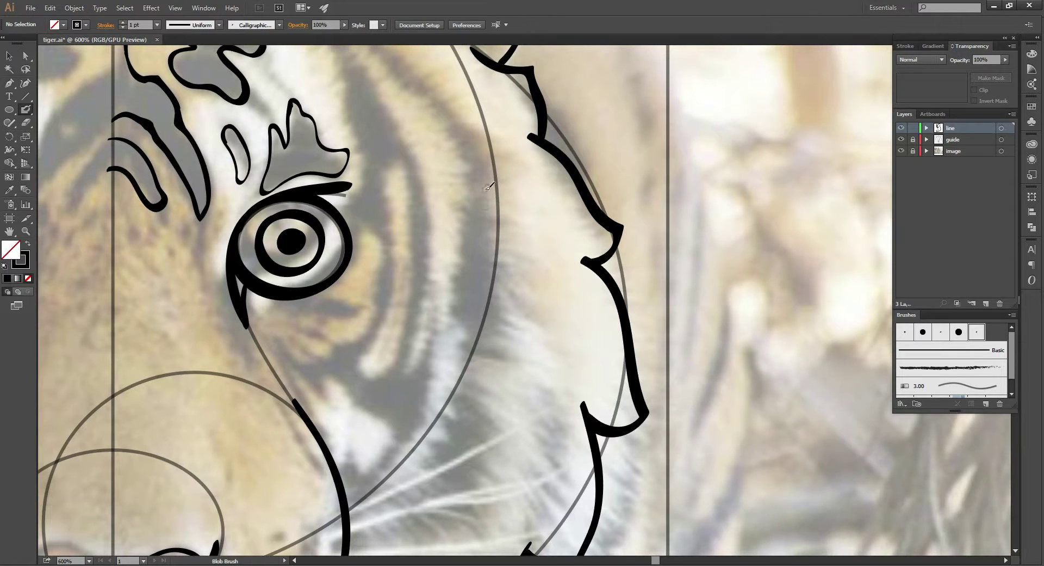
{"action": "key", "text": "space"}
{"action": "scroll", "coordinate": [489, 180], "scroll_direction": "down", "scroll_amount": 1}
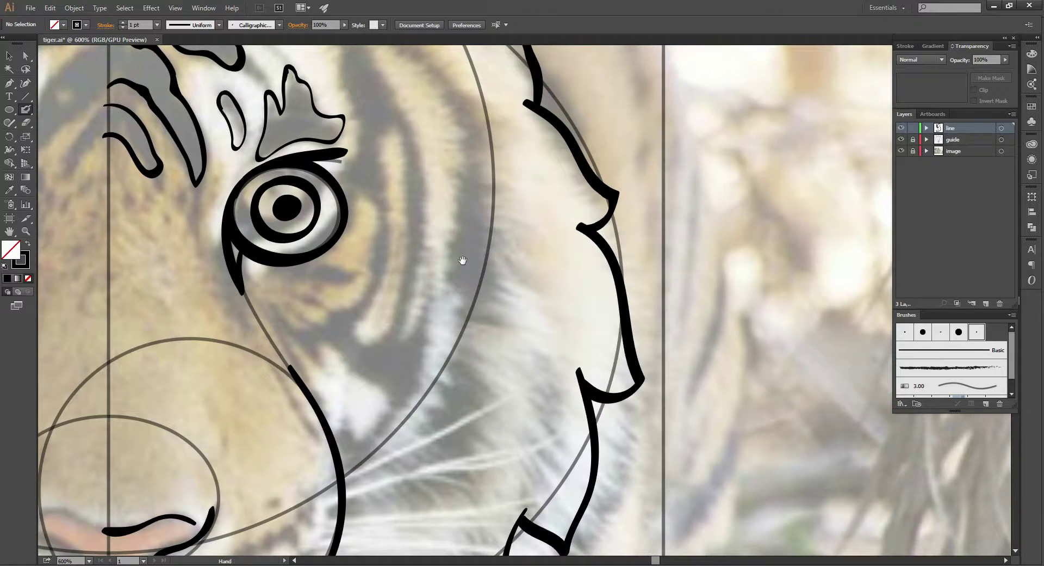
{"action": "scroll", "coordinate": [468, 245], "scroll_direction": "down", "scroll_amount": 2}
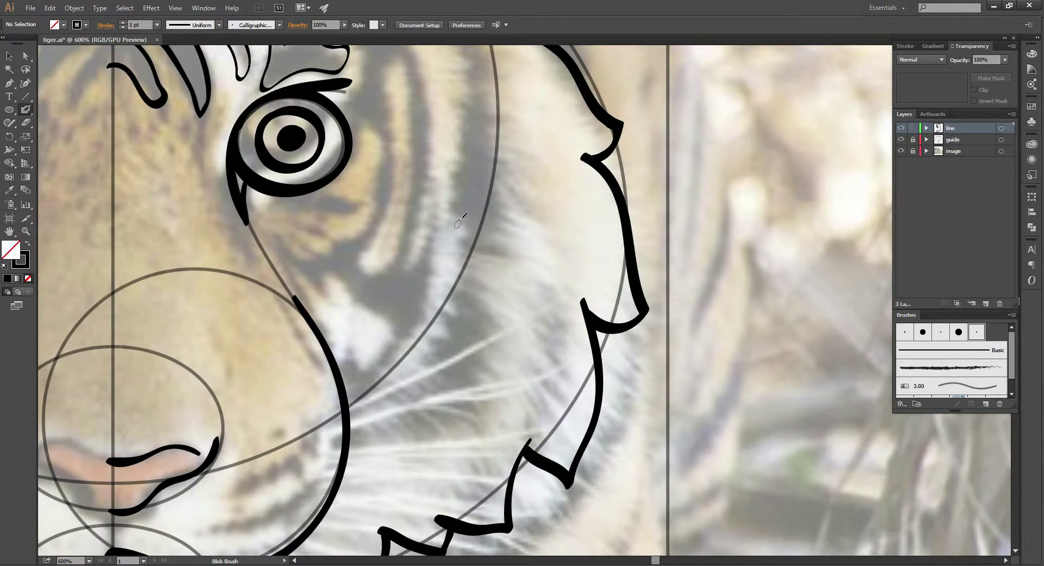
{"action": "key", "text": "ctrl+minus"}
{"action": "scroll", "coordinate": [479, 142], "scroll_direction": "up", "scroll_amount": 1}
{"action": "scroll", "coordinate": [479, 143], "scroll_direction": "right", "scroll_amount": 1}
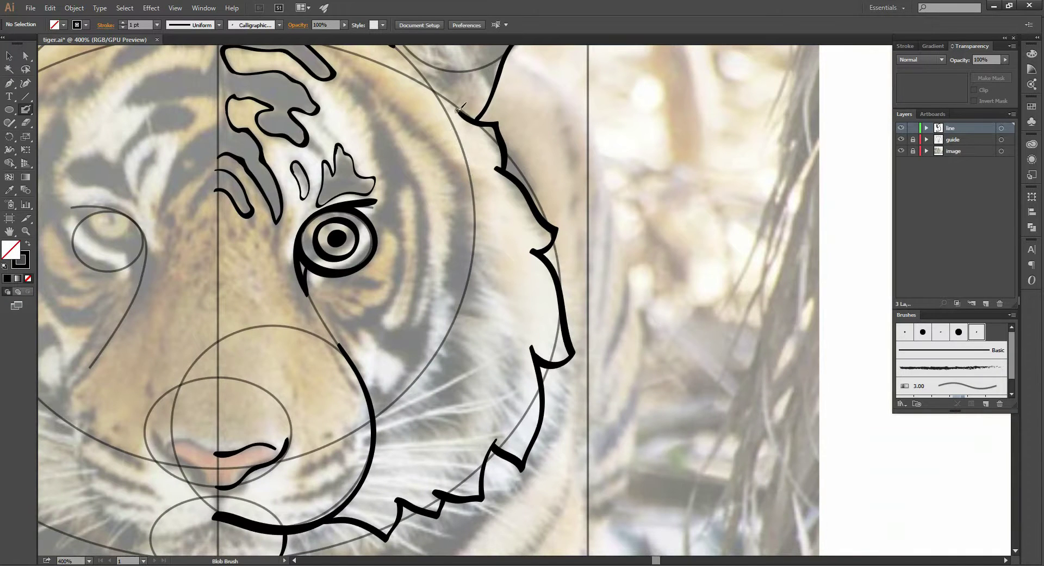
{"action": "left_click_drag", "start_coordinate": [458, 113], "coordinate": [464, 231]}
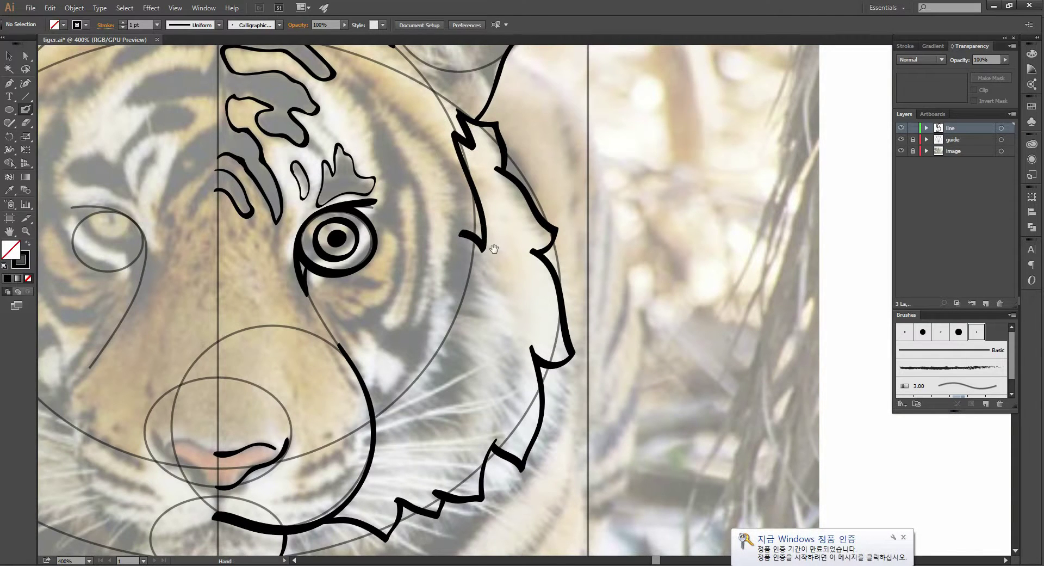
Repaint the fur line downward from the cheek ruff notch, undoing attempts that merge into the ruff
{"action": "mouse_move", "coordinate": [494, 243]}
{"action": "left_mouse_down"}
{"action": "mouse_move", "coordinate": [436, 199]}
{"action": "mouse_move", "coordinate": [461, 288]}
{"action": "left_mouse_up"}
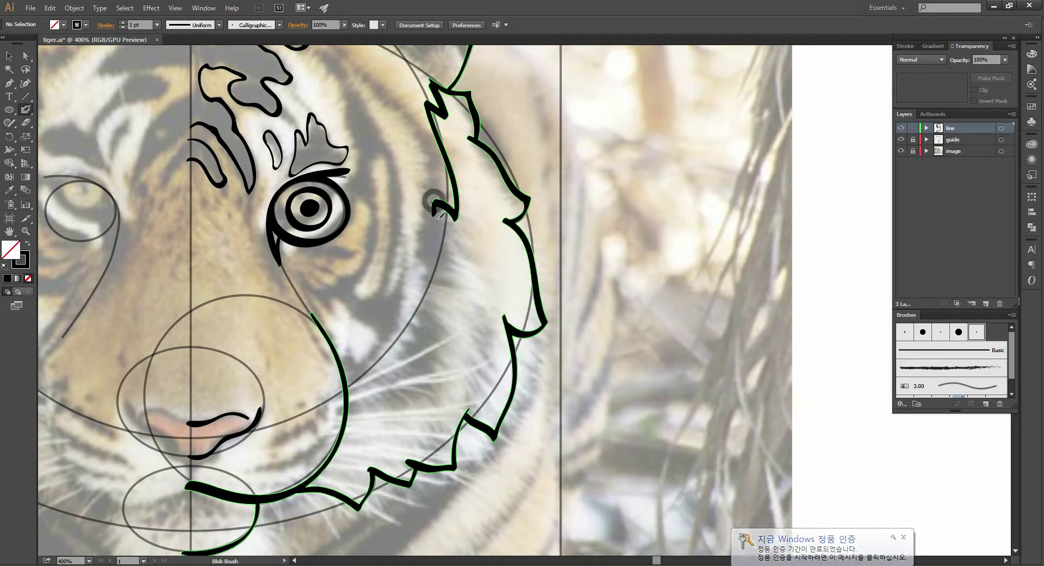
{"action": "key", "text": "ctrl+z"}
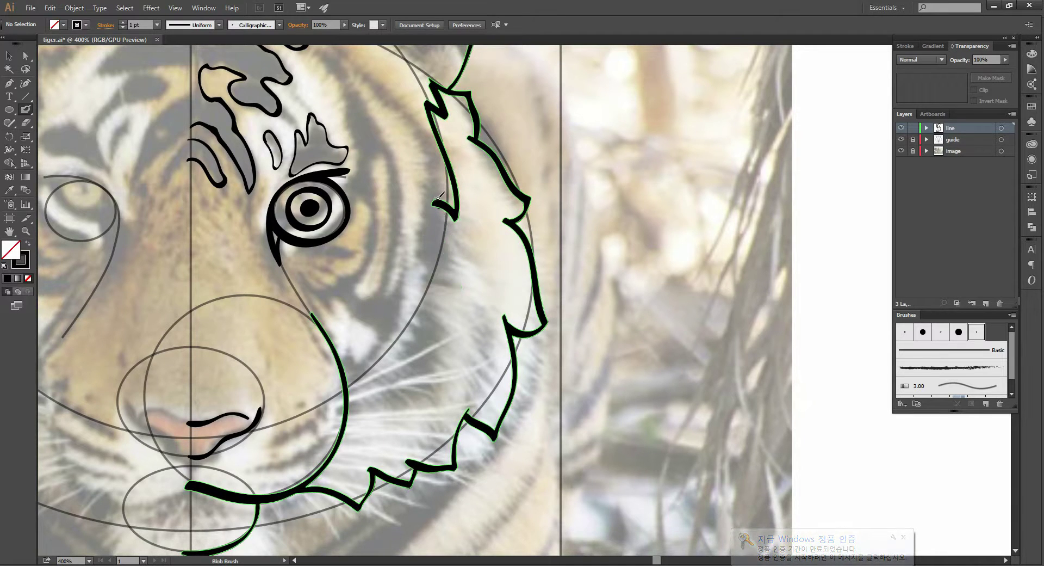
{"action": "mouse_move", "coordinate": [434, 204]}
{"action": "left_mouse_down"}
{"action": "mouse_move", "coordinate": [440, 220]}
{"action": "mouse_move", "coordinate": [425, 295]}
{"action": "left_mouse_up"}
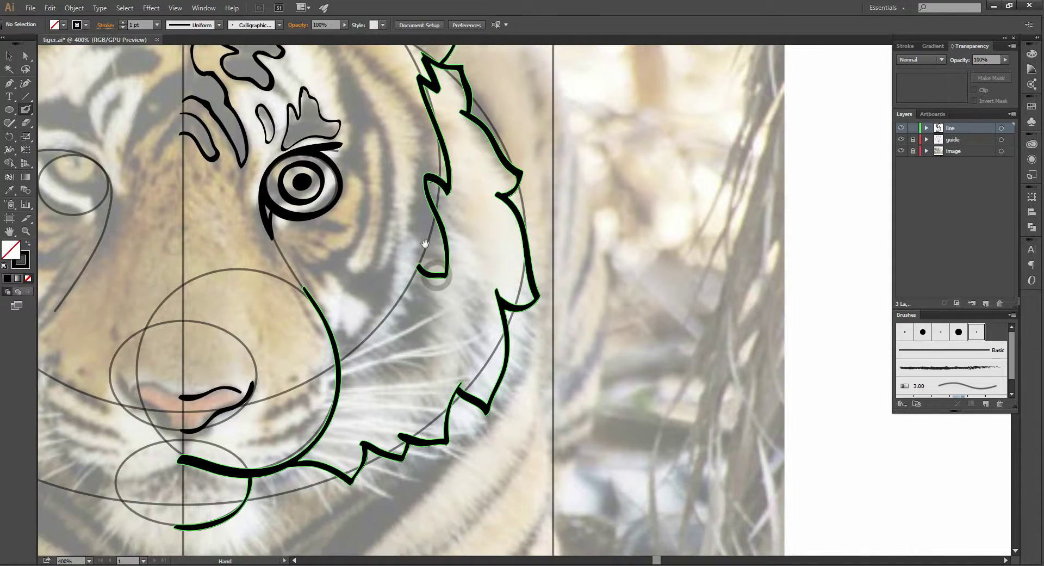
{"action": "scroll", "coordinate": [429, 269], "scroll_direction": "down", "scroll_amount": 1}
{"action": "key", "text": "ctrl+z"}
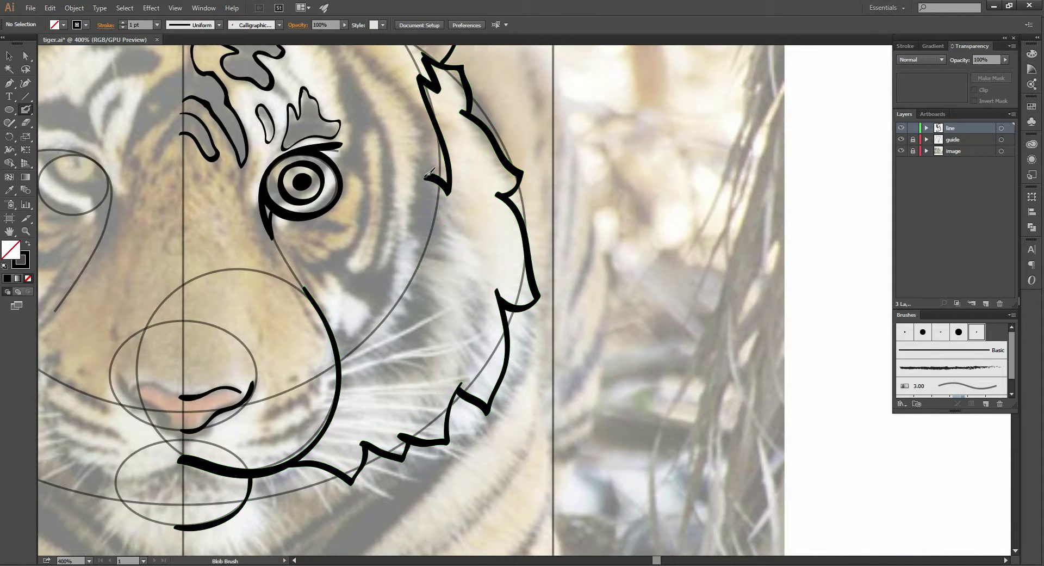
{"action": "left_click_drag", "start_coordinate": [426, 174], "coordinate": [431, 250]}
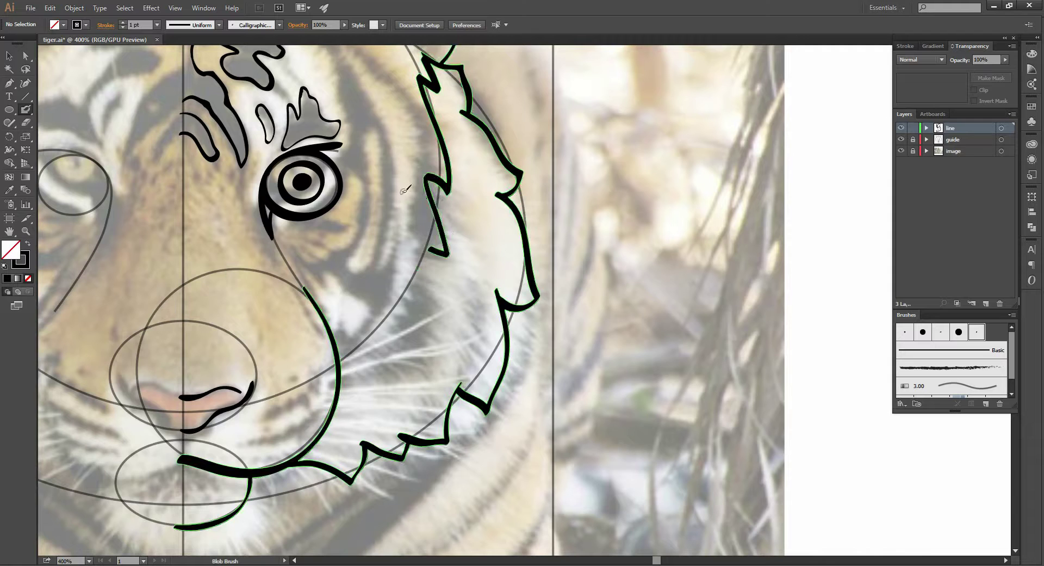
{"action": "key", "text": "ctrl+z"}
{"action": "left_click_drag", "start_coordinate": [426, 169], "coordinate": [448, 238]}
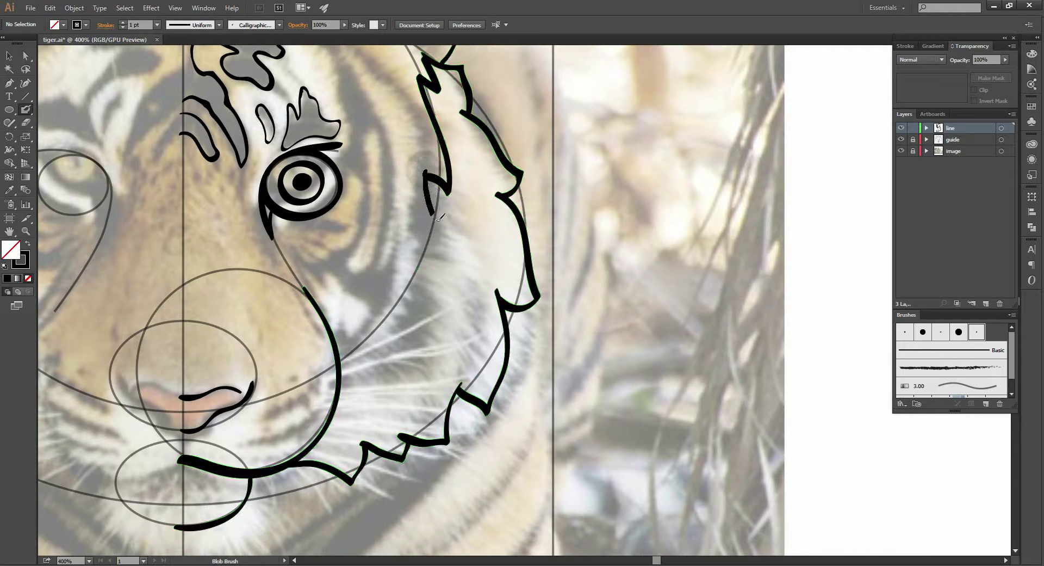
{"action": "key", "text": "ctrl+z"}
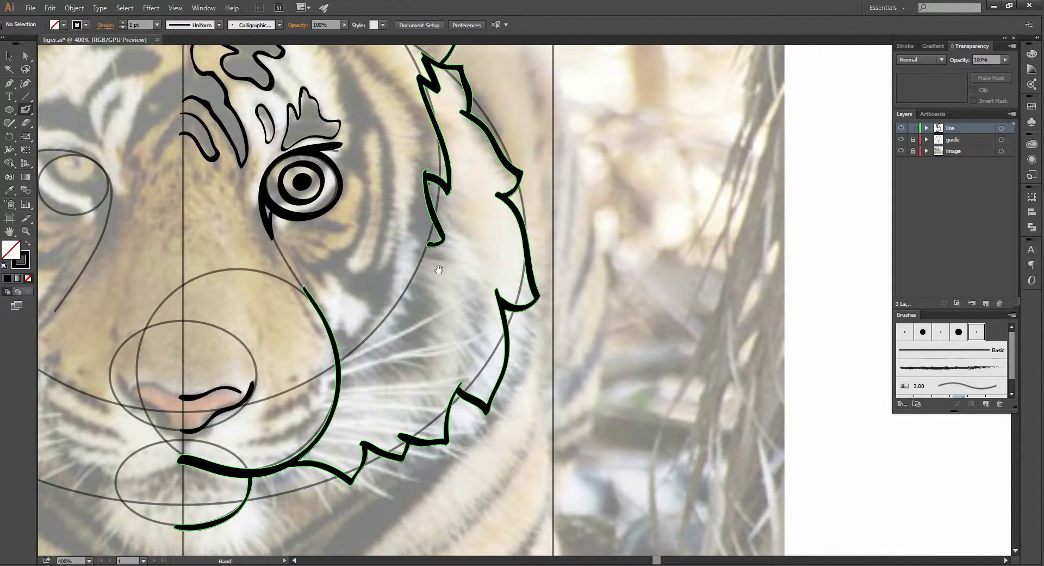
{"action": "left_click_drag", "start_coordinate": [453, 302], "coordinate": [443, 268]}
{"action": "mouse_move", "coordinate": [419, 137]}
{"action": "left_mouse_down"}
{"action": "mouse_move", "coordinate": [439, 229]}
{"action": "mouse_move", "coordinate": [424, 231]}
{"action": "left_mouse_up"}
{"action": "key", "text": "ctrl+z"}
{"action": "mouse_move", "coordinate": [415, 140]}
{"action": "left_mouse_down"}
{"action": "mouse_move", "coordinate": [441, 224]}
{"action": "mouse_move", "coordinate": [415, 208]}
{"action": "left_mouse_up"}
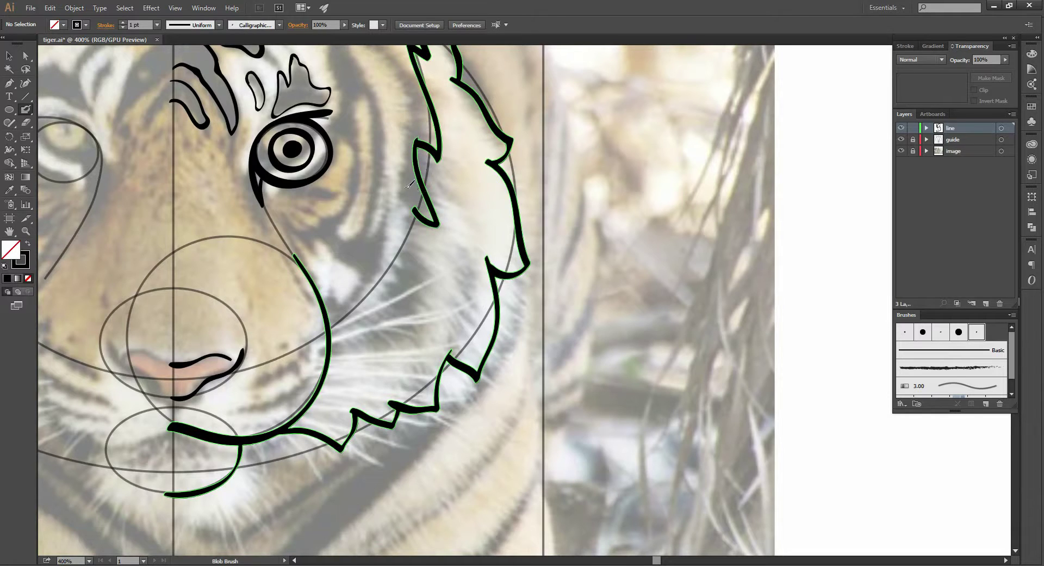
{"action": "key", "text": "ctrl+z"}
{"action": "mouse_move", "coordinate": [416, 141]}
{"action": "left_mouse_down"}
{"action": "mouse_move", "coordinate": [437, 226]}
{"action": "mouse_move", "coordinate": [405, 208]}
{"action": "mouse_move", "coordinate": [399, 311]}
{"action": "mouse_move", "coordinate": [378, 288]}
{"action": "left_mouse_up"}
{"action": "key", "text": "ctrl+z"}
{"action": "key", "text": "ctrl+z"}
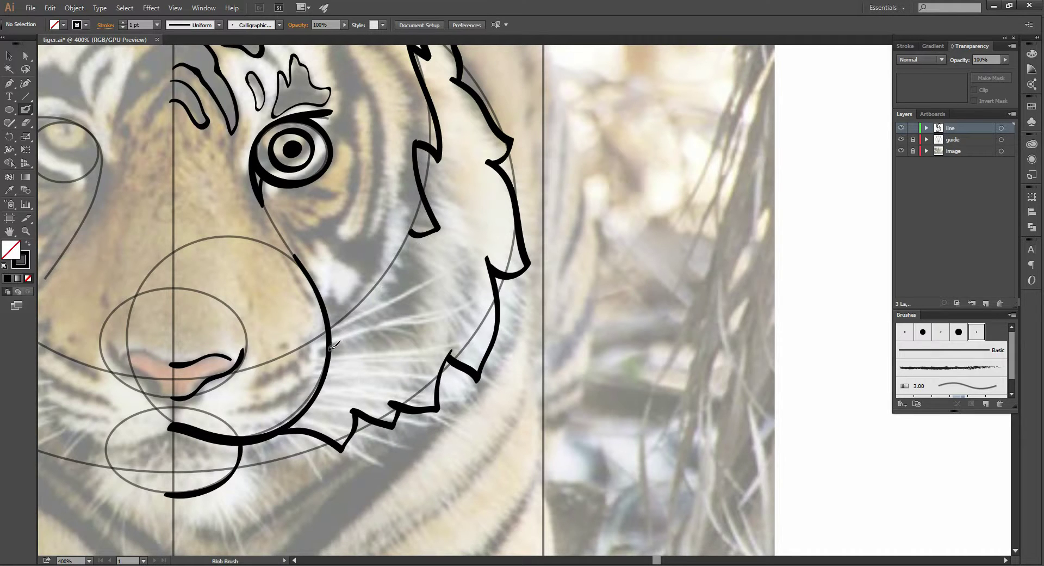
Extend the jagged fur line down the lower cheek into the jaw outline, then zoom in on the notch
{"action": "left_click_drag", "start_coordinate": [332, 347], "coordinate": [374, 284]}
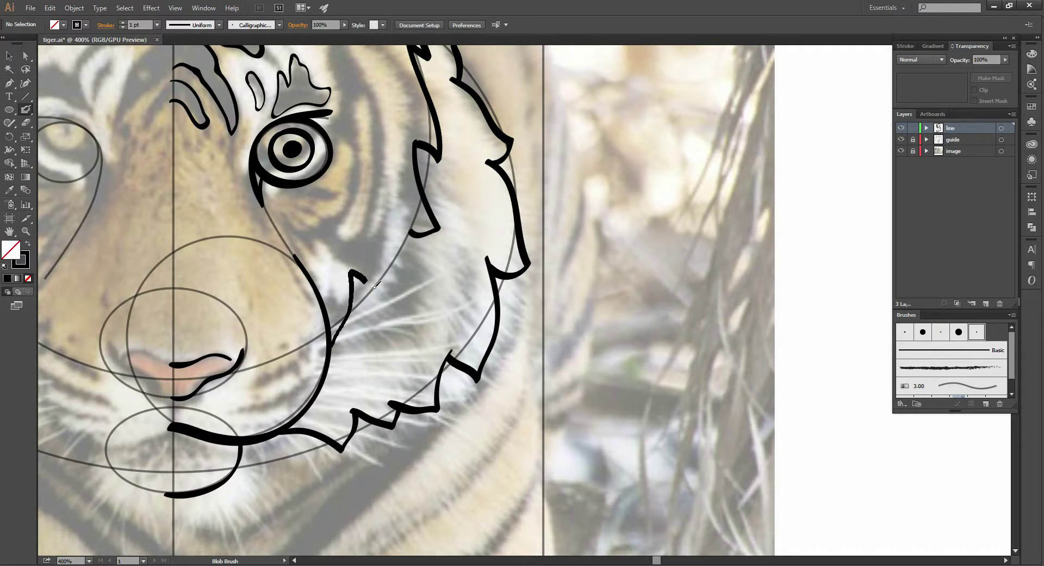
{"action": "mouse_move", "coordinate": [375, 277]}
{"action": "left_mouse_down"}
{"action": "mouse_move", "coordinate": [367, 311]}
{"action": "mouse_move", "coordinate": [374, 252]}
{"action": "left_mouse_up"}
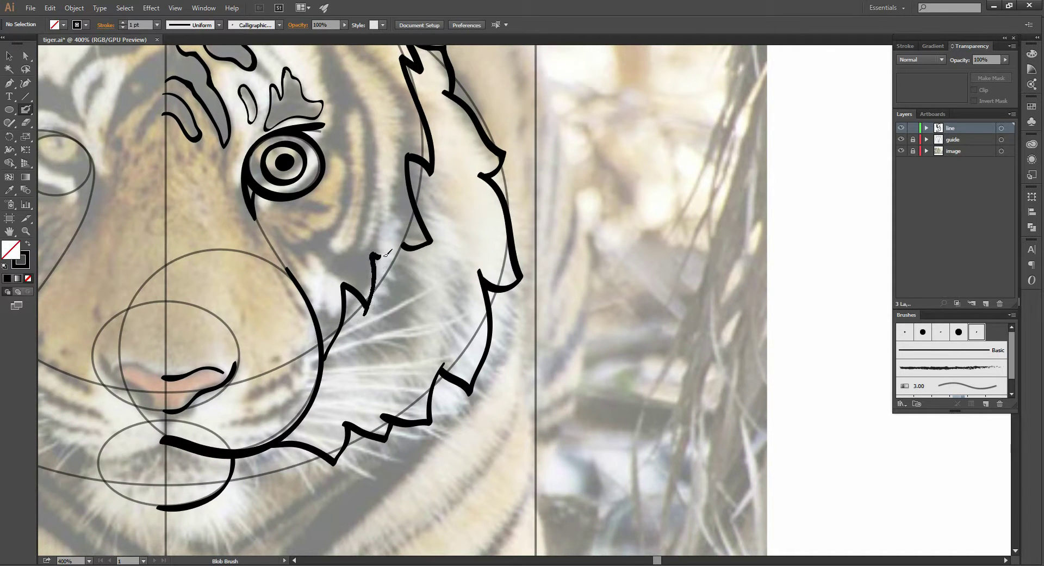
{"action": "key", "text": "ctrl+z"}
{"action": "key", "text": "ctrl+z"}
{"action": "key", "text": "ctrl+z"}
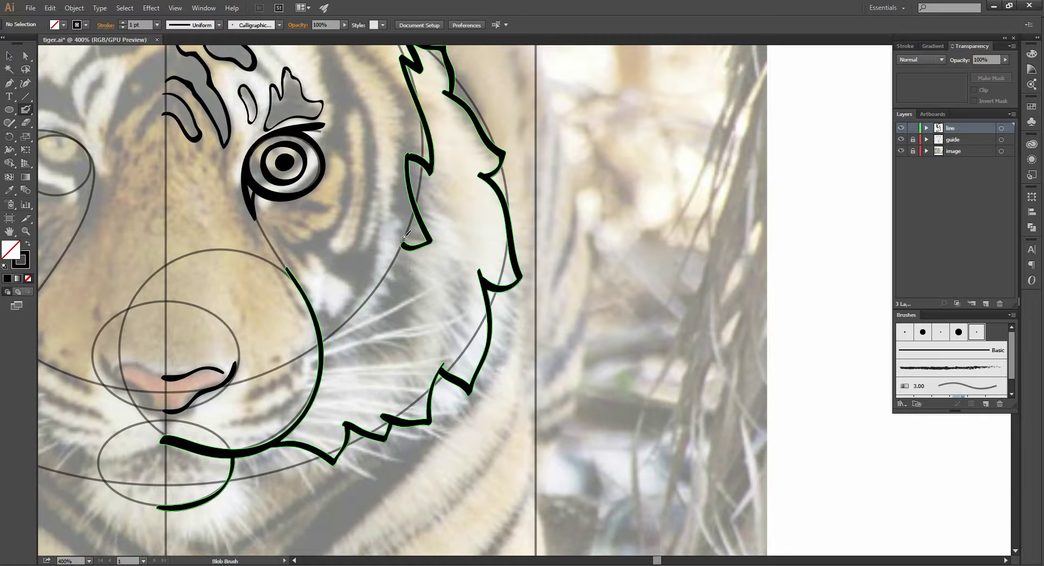
{"action": "mouse_move", "coordinate": [404, 235]}
{"action": "left_mouse_down"}
{"action": "mouse_move", "coordinate": [403, 293]}
{"action": "mouse_move", "coordinate": [365, 304]}
{"action": "mouse_move", "coordinate": [356, 353]}
{"action": "mouse_move", "coordinate": [337, 325]}
{"action": "mouse_move", "coordinate": [336, 340]}
{"action": "left_mouse_up"}
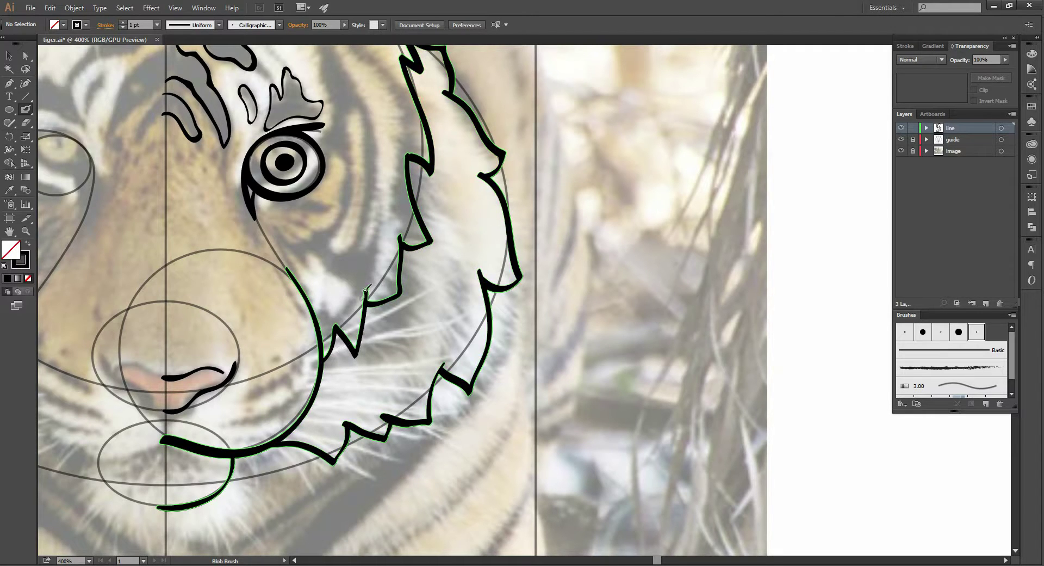
{"action": "left_click_drag", "start_coordinate": [387, 256], "coordinate": [397, 309]}
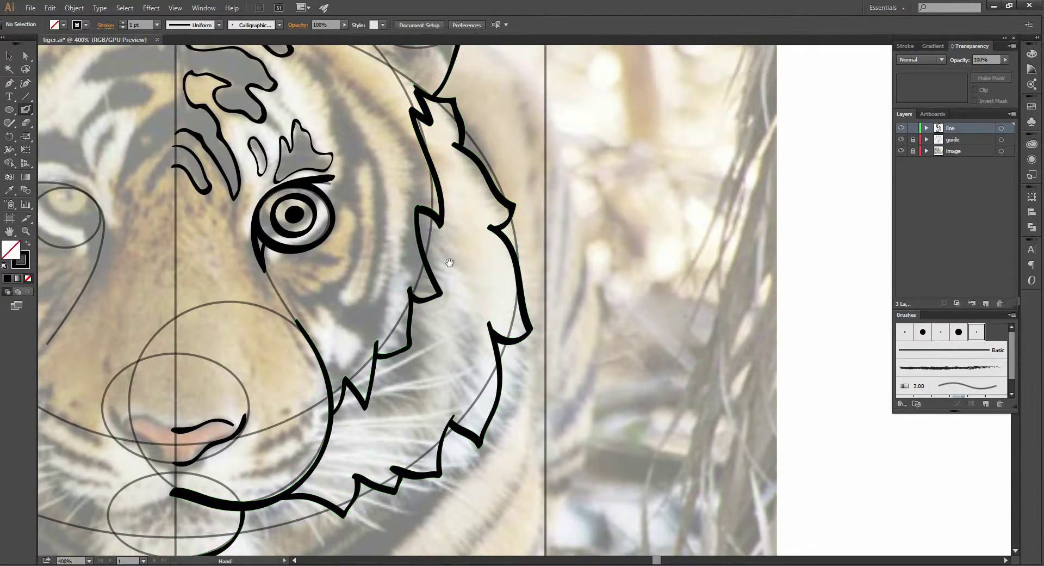
{"action": "left_click_drag", "start_coordinate": [449, 262], "coordinate": [425, 254]}
{"action": "key", "text": "ctrl+z"}
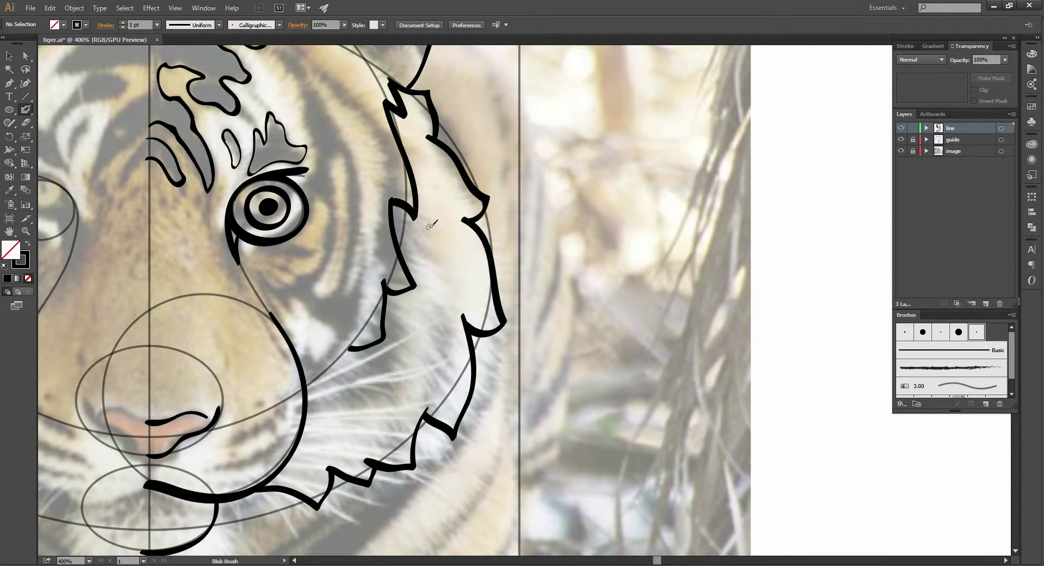
{"action": "key", "text": "ctrl+shift+z"}
{"action": "key", "text": "ctrl+plus"}
{"action": "key", "text": "ctrl+plus"}
Zoom in on the fur line's notch tip and paint it into a sharp point
{"action": "scroll", "coordinate": [366, 174], "scroll_direction": "up", "scroll_amount": 2}
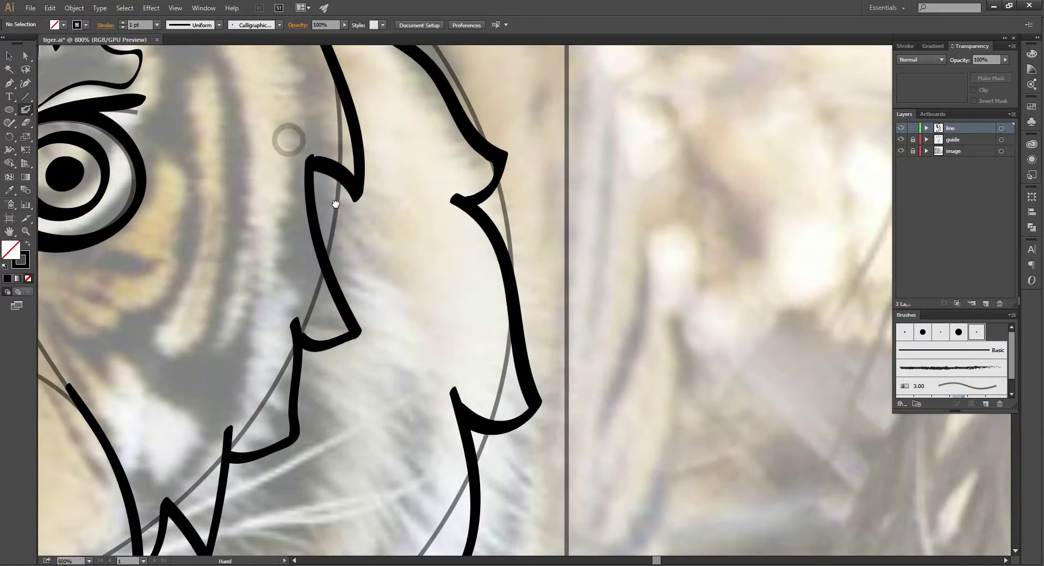
{"action": "key", "text": "ctrl+plus"}
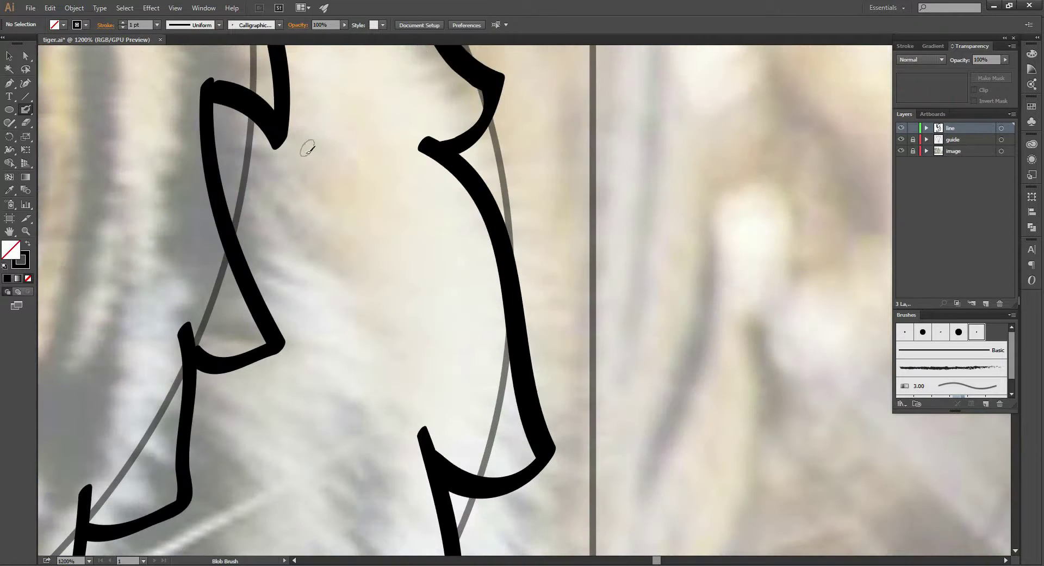
{"action": "left_click_drag", "start_coordinate": [291, 169], "coordinate": [398, 205]}
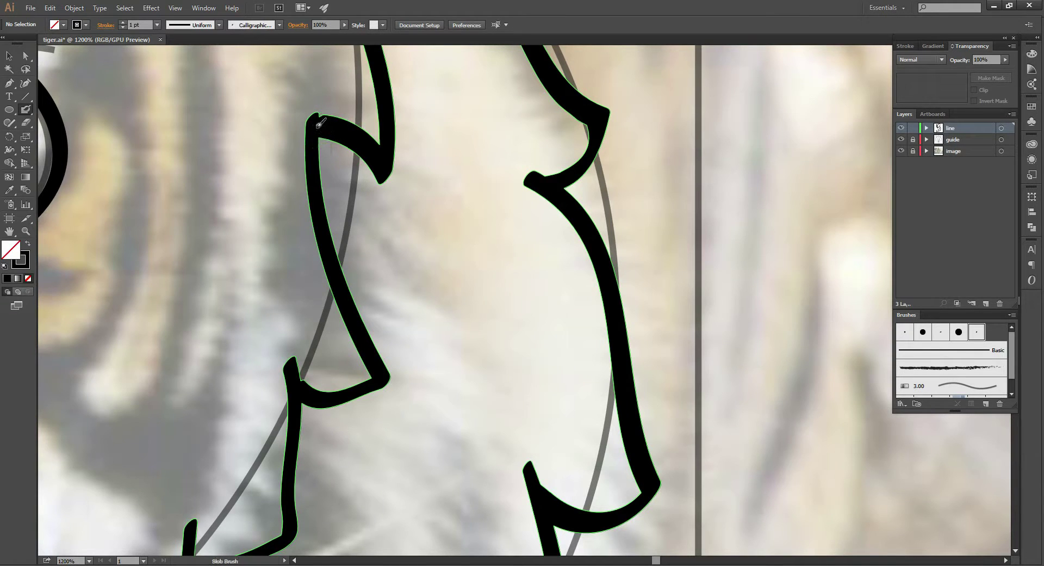
{"action": "left_click_drag", "start_coordinate": [317, 113], "coordinate": [313, 121]}
{"action": "right_click", "coordinate": [314, 115]}
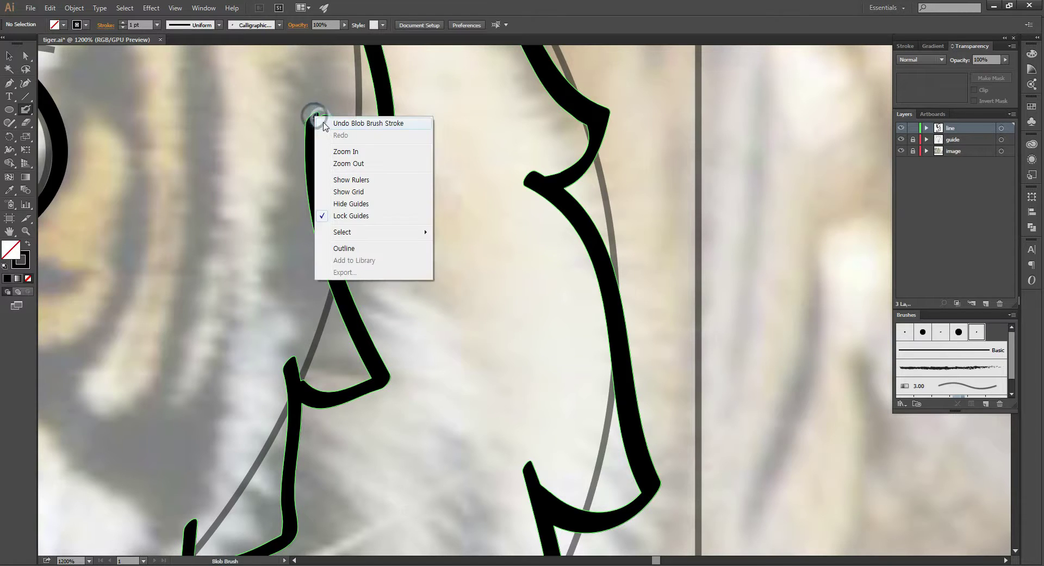
{"action": "key", "text": "Escape"}
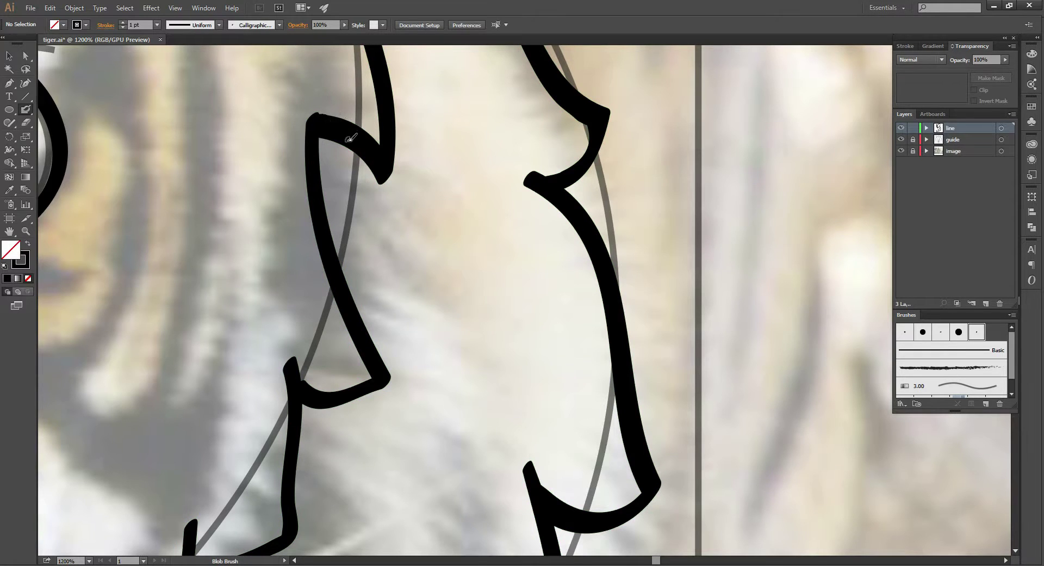
Move the view along the cheek ruff to inspect the fur line's corners up close
{"action": "scroll", "coordinate": [373, 226], "scroll_direction": "down", "scroll_amount": 1}
{"action": "scroll", "coordinate": [369, 239], "scroll_direction": "down", "scroll_amount": 3}
{"action": "scroll", "coordinate": [354, 239], "scroll_direction": "down", "scroll_amount": 3}
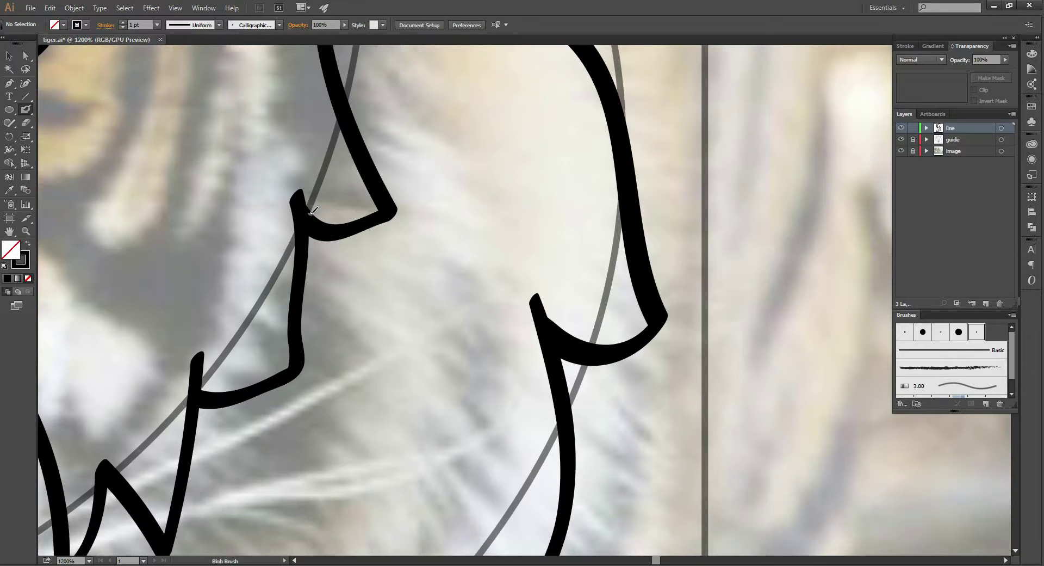
{"action": "left_click_drag", "start_coordinate": [273, 310], "coordinate": [380, 156]}
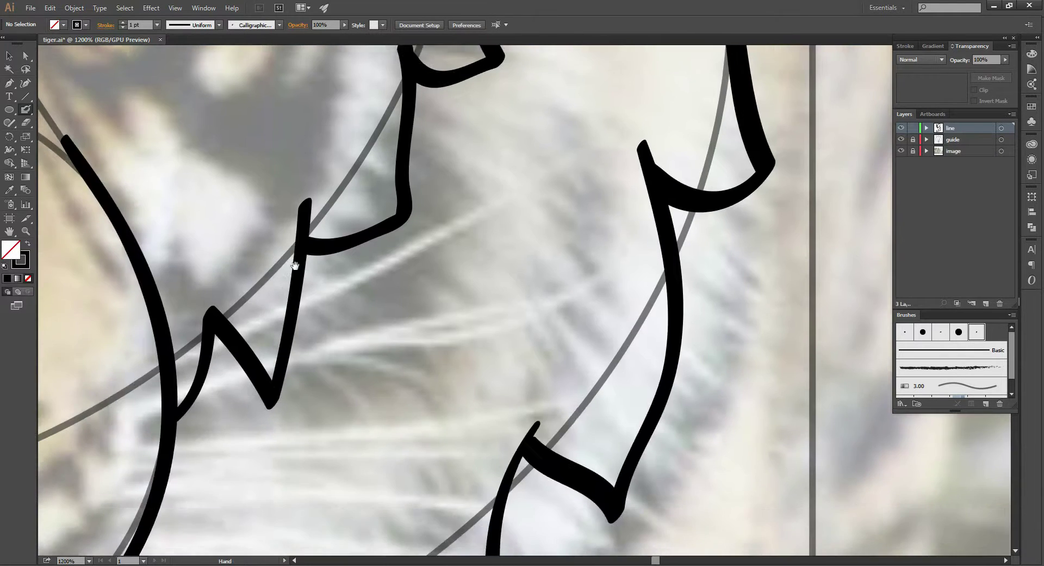
{"action": "scroll", "coordinate": [379, 156], "scroll_direction": "up", "scroll_amount": 3}
{"action": "scroll", "coordinate": [389, 145], "scroll_direction": "up", "scroll_amount": 3}
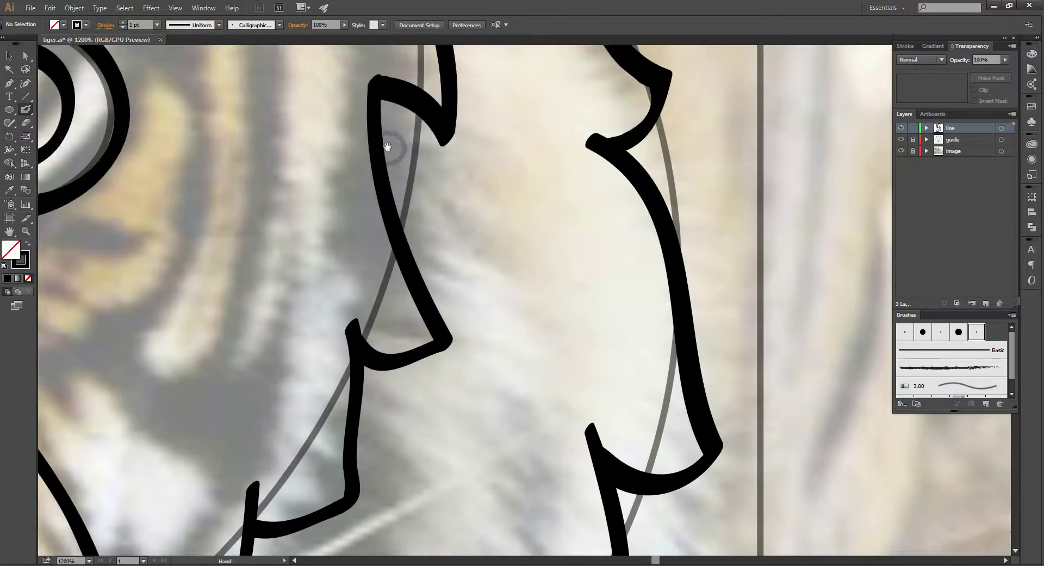
{"action": "scroll", "coordinate": [387, 147], "scroll_direction": "up", "scroll_amount": 3}
{"action": "scroll", "coordinate": [370, 155], "scroll_direction": "up", "scroll_amount": 3}
{"action": "scroll", "coordinate": [361, 159], "scroll_direction": "up", "scroll_amount": 3}
{"action": "scroll", "coordinate": [353, 158], "scroll_direction": "up", "scroll_amount": 3}
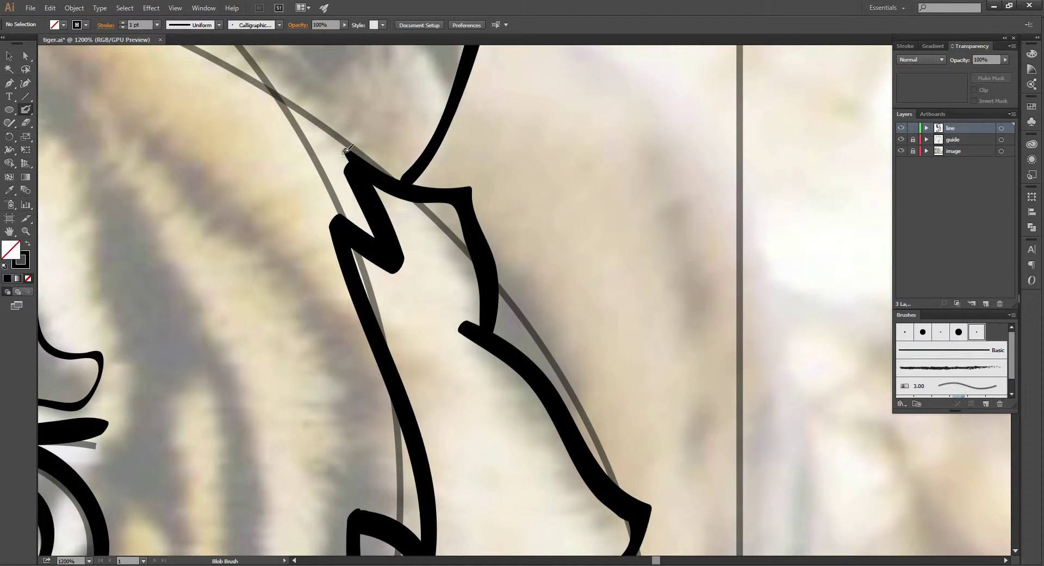
Reshape the pointed mane tip at the upper ruff junction, redrawing its last extension up and left
{"action": "mouse_move", "coordinate": [345, 150]}
{"action": "left_mouse_down"}
{"action": "mouse_move", "coordinate": [352, 164]}
{"action": "mouse_move", "coordinate": [347, 154]}
{"action": "left_mouse_up"}
{"action": "left_click_drag", "start_coordinate": [351, 149], "coordinate": [347, 158]}
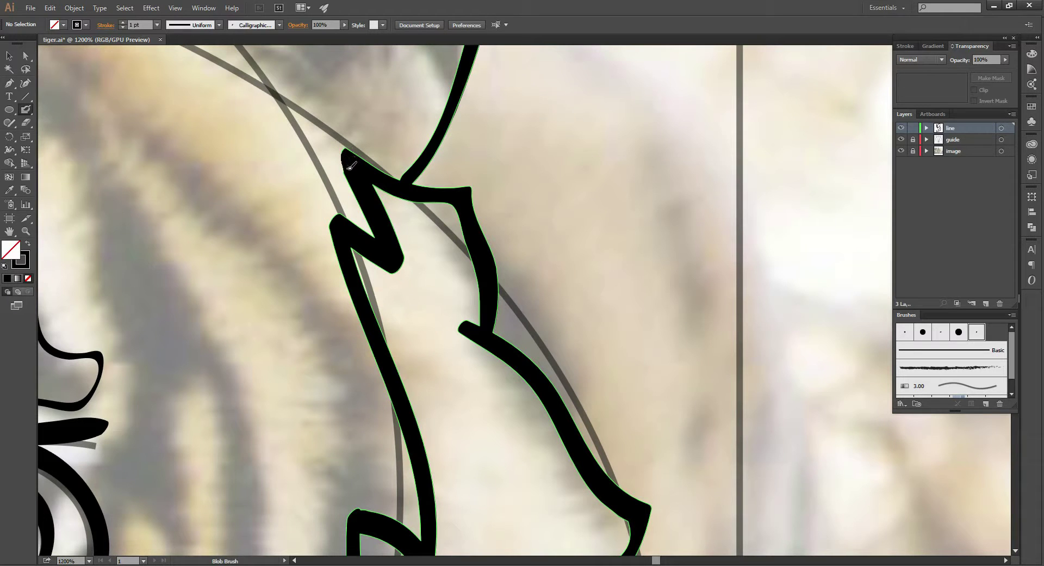
{"action": "mouse_move", "coordinate": [359, 288]}
{"action": "left_mouse_down"}
{"action": "mouse_move", "coordinate": [388, 196]}
{"action": "mouse_move", "coordinate": [421, 242]}
{"action": "left_mouse_up"}
{"action": "left_click_drag", "start_coordinate": [424, 159], "coordinate": [456, 205]}
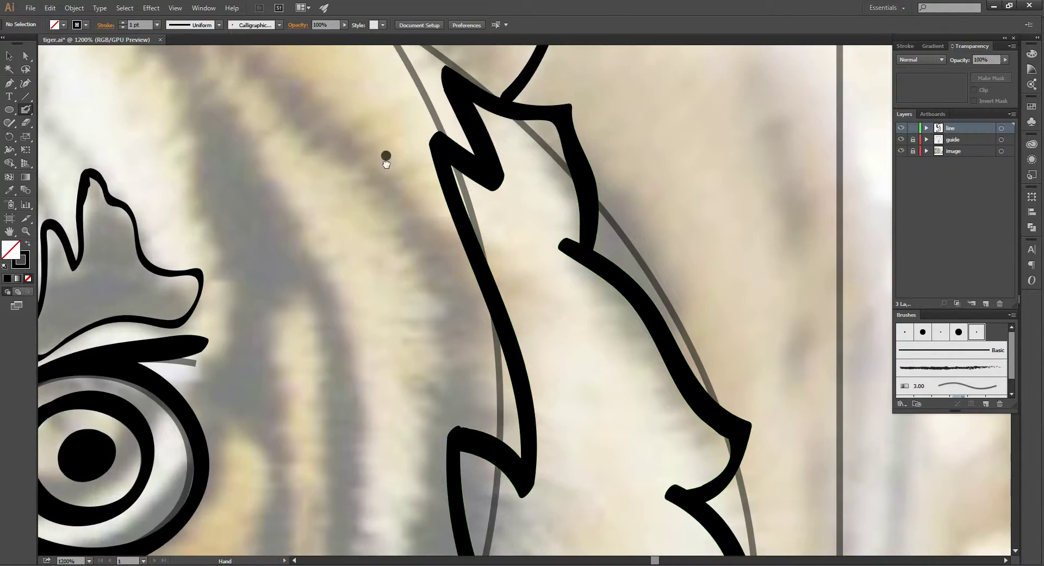
{"action": "mouse_move", "coordinate": [387, 159]}
{"action": "left_mouse_down"}
{"action": "mouse_move", "coordinate": [419, 204]}
{"action": "mouse_move", "coordinate": [383, 195]}
{"action": "mouse_move", "coordinate": [435, 228]}
{"action": "left_mouse_up"}
{"action": "mouse_move", "coordinate": [380, 185]}
{"action": "left_mouse_down"}
{"action": "mouse_move", "coordinate": [431, 240]}
{"action": "mouse_move", "coordinate": [380, 185]}
{"action": "left_mouse_up"}
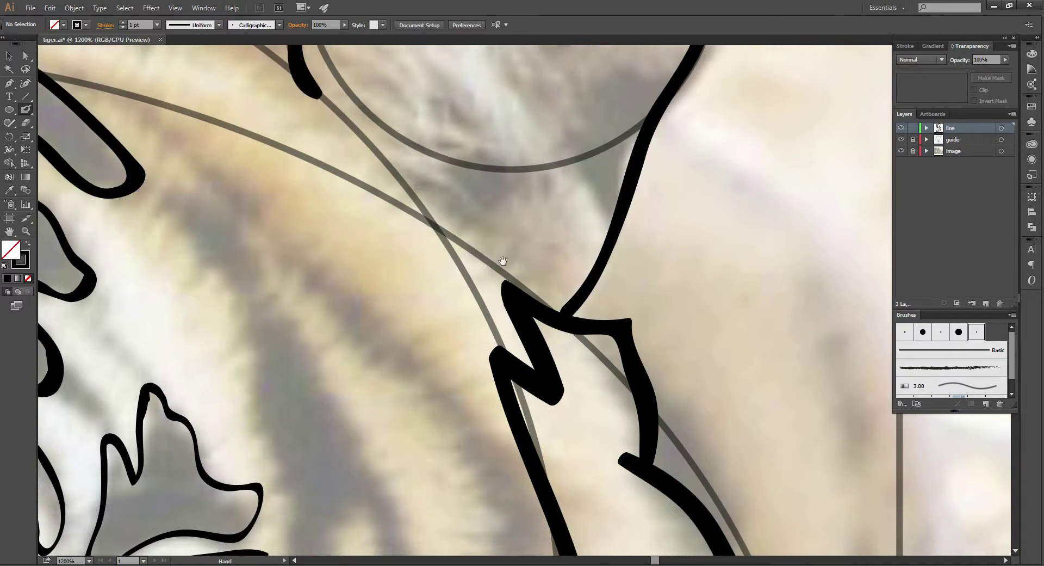
{"action": "left_click_drag", "start_coordinate": [484, 266], "coordinate": [439, 215]}
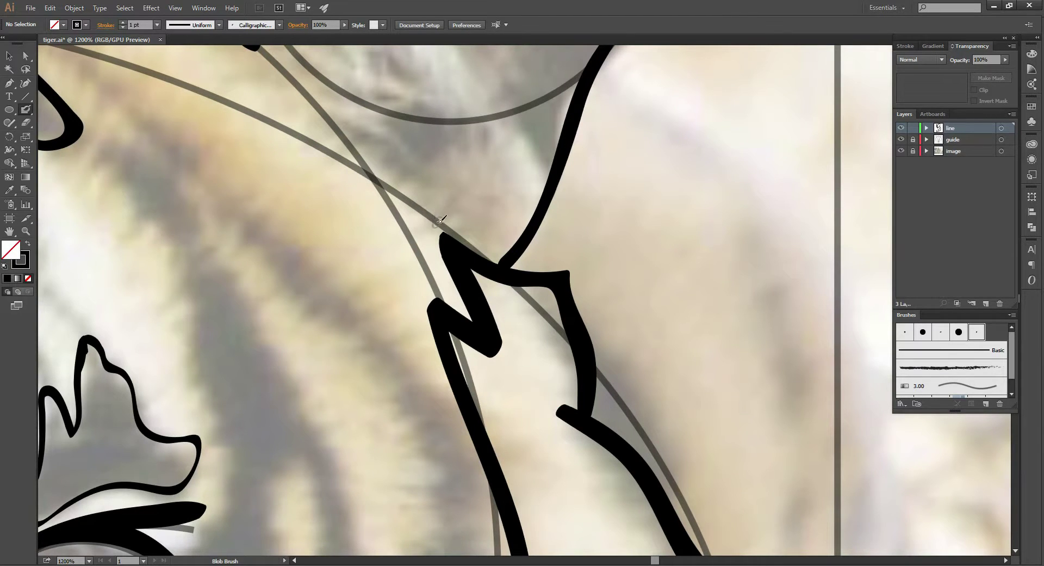
{"action": "mouse_move", "coordinate": [443, 208]}
{"action": "left_mouse_down"}
{"action": "mouse_move", "coordinate": [411, 175]}
{"action": "mouse_move", "coordinate": [416, 207]}
{"action": "left_mouse_up"}
{"action": "key", "text": "ctrl+z"}
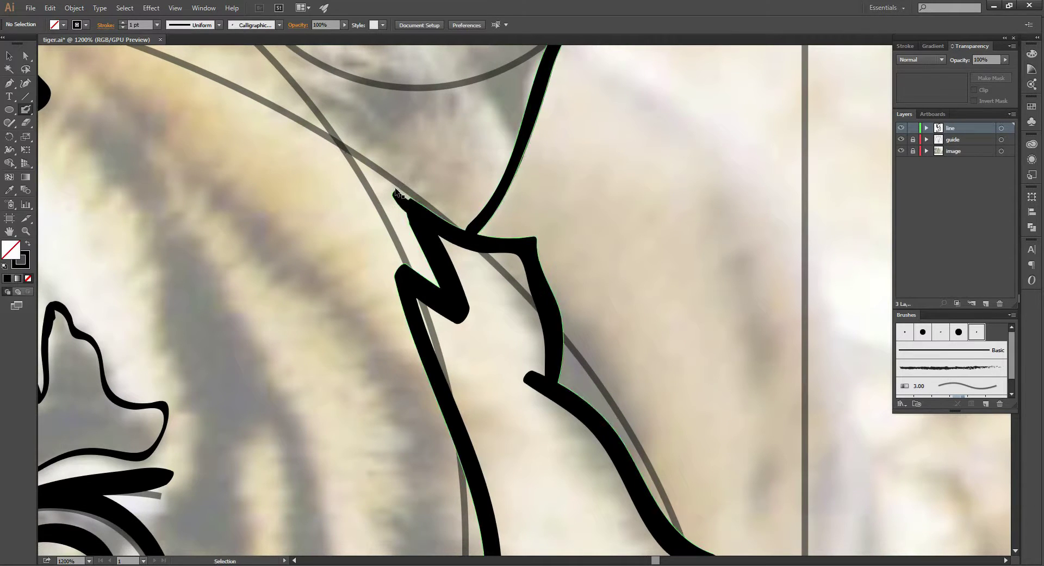
{"action": "left_click_drag", "start_coordinate": [391, 186], "coordinate": [420, 207]}
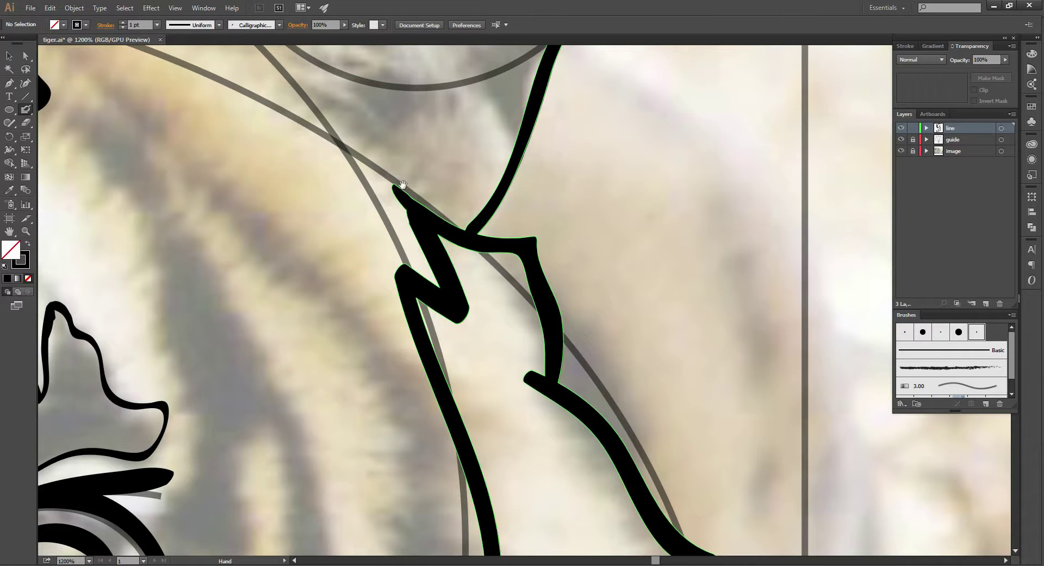
Bring the tiger's eye into view and begin outlining a stripe just below it
{"action": "mouse_move", "coordinate": [377, 145]}
{"action": "left_mouse_down"}
{"action": "mouse_move", "coordinate": [431, 228]}
{"action": "mouse_move", "coordinate": [502, 117]}
{"action": "left_mouse_up"}
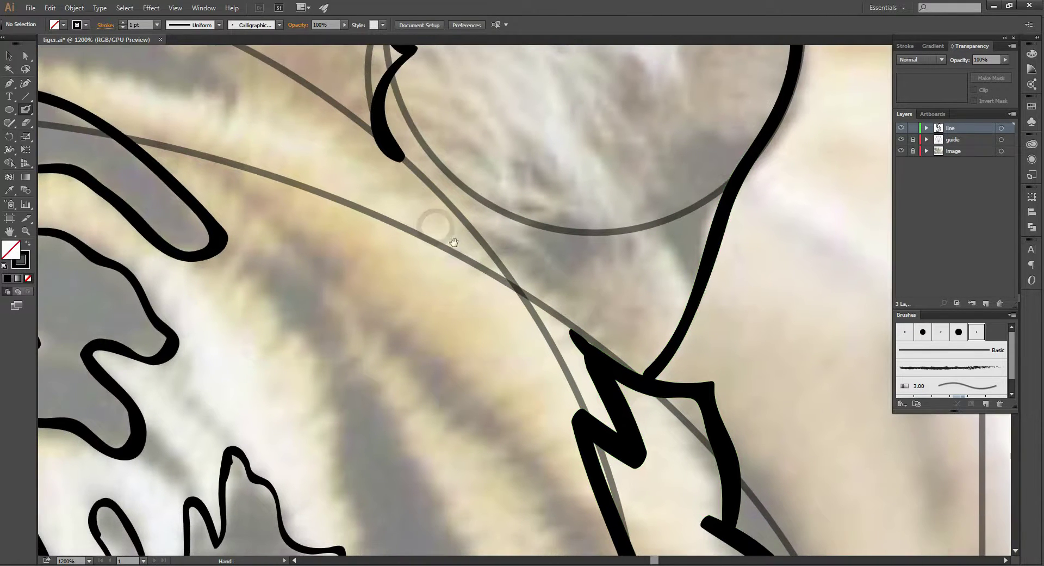
{"action": "key", "text": "ctrl+minus"}
{"action": "key", "text": "ctrl+minus"}
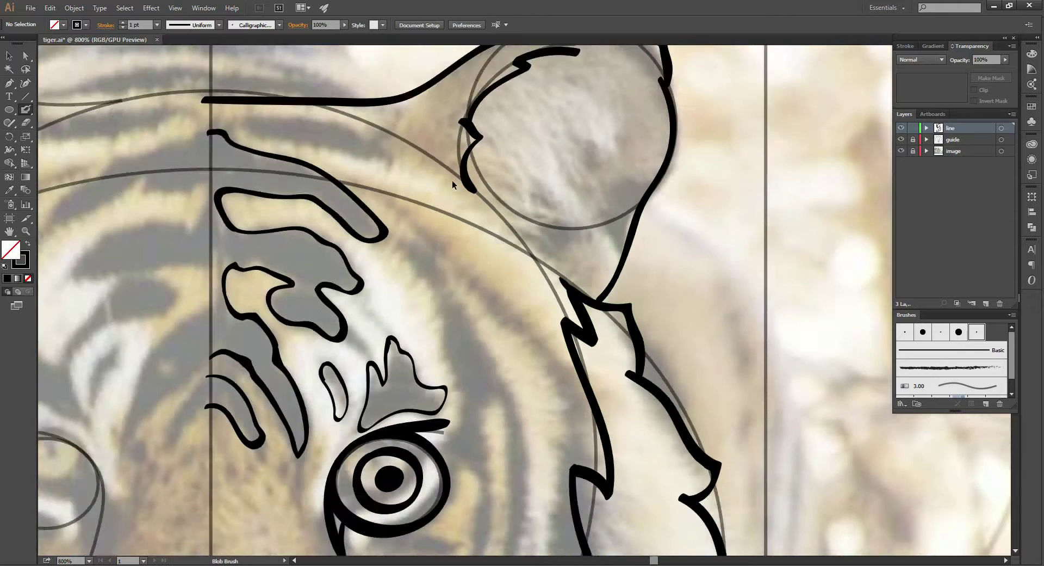
{"action": "key", "text": "ctrl+minus"}
{"action": "left_click_drag", "start_coordinate": [453, 223], "coordinate": [430, 69]}
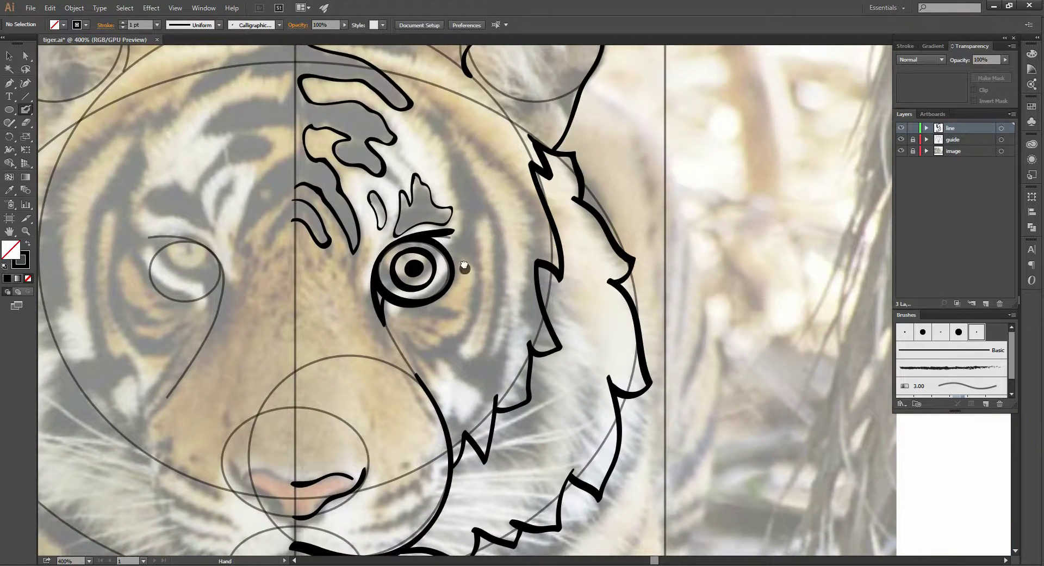
{"action": "left_click_drag", "start_coordinate": [465, 268], "coordinate": [458, 165]}
{"action": "key", "text": "ctrl+plus"}
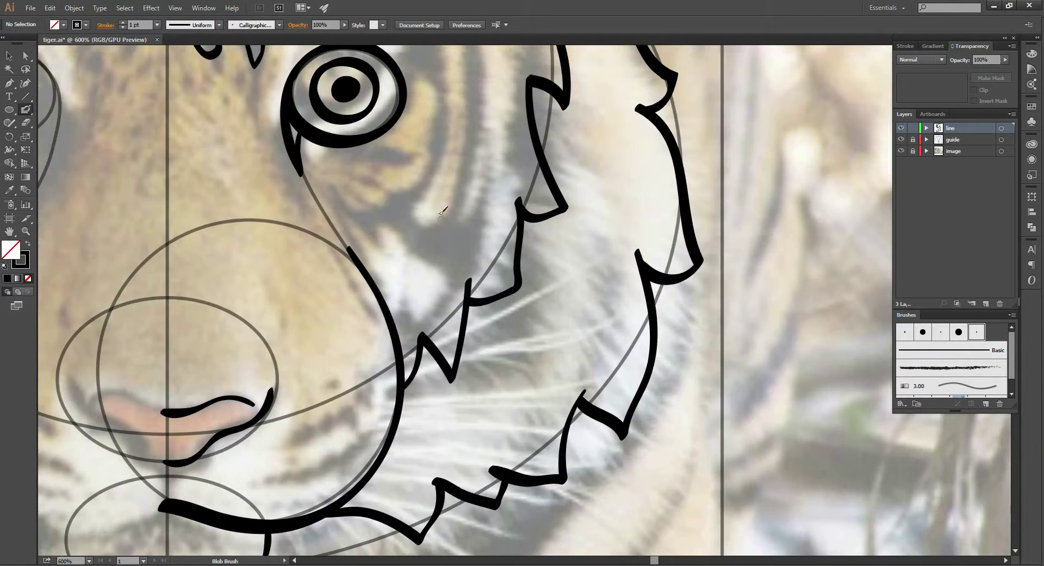
{"action": "left_click_drag", "start_coordinate": [439, 203], "coordinate": [430, 247]}
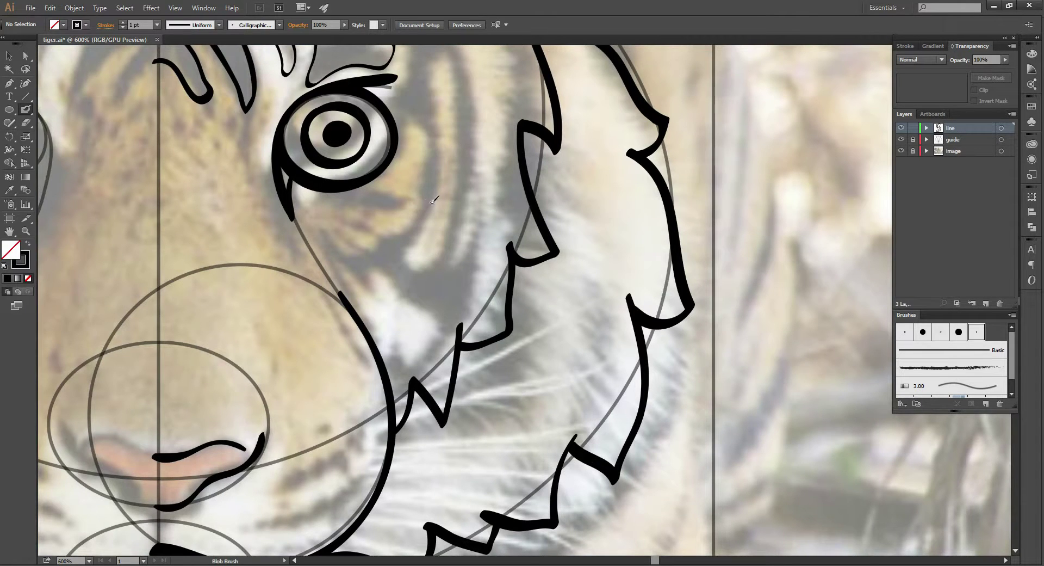
{"action": "mouse_move", "coordinate": [425, 159]}
{"action": "left_mouse_down"}
{"action": "mouse_move", "coordinate": [422, 206]}
{"action": "mouse_move", "coordinate": [374, 251]}
{"action": "mouse_move", "coordinate": [361, 287]}
{"action": "mouse_move", "coordinate": [376, 280]}
{"action": "mouse_move", "coordinate": [413, 303]}
{"action": "mouse_move", "coordinate": [437, 338]}
{"action": "mouse_move", "coordinate": [465, 288]}
{"action": "mouse_move", "coordinate": [472, 239]}
{"action": "mouse_move", "coordinate": [464, 227]}
{"action": "mouse_move", "coordinate": [449, 244]}
{"action": "mouse_move", "coordinate": [413, 245]}
{"action": "mouse_move", "coordinate": [441, 185]}
{"action": "mouse_move", "coordinate": [428, 158]}
{"action": "left_mouse_up"}
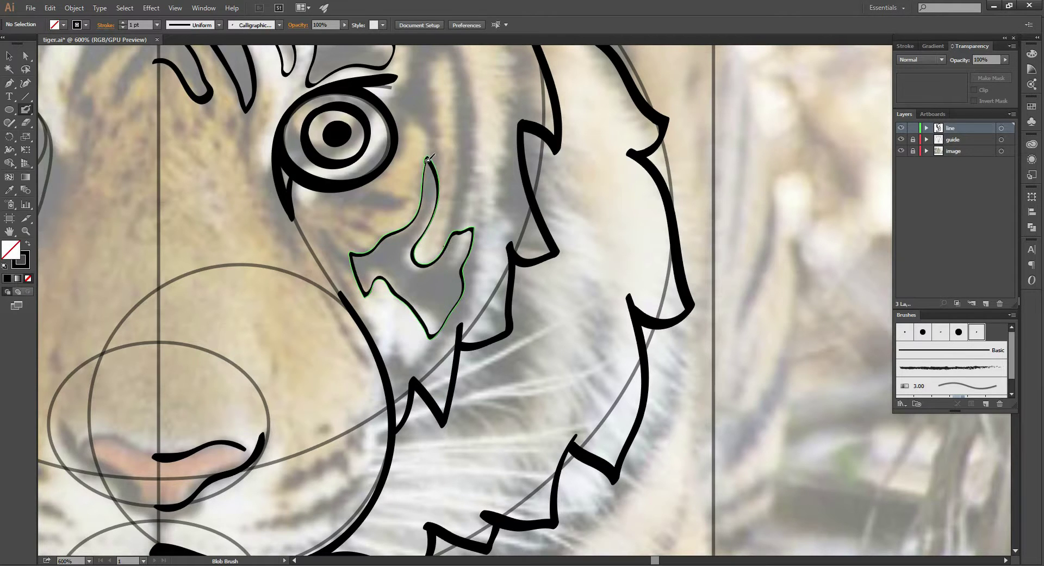
Thicken the top point of the stripe below the eye
{"action": "left_click_drag", "start_coordinate": [428, 159], "coordinate": [426, 185]}
{"action": "key", "text": "space"}
{"action": "mouse_move", "coordinate": [473, 200]}
{"action": "left_mouse_down"}
{"action": "mouse_move", "coordinate": [414, 244]}
{"action": "mouse_move", "coordinate": [404, 282]}
{"action": "left_mouse_up"}
{"action": "mouse_move", "coordinate": [424, 207]}
{"action": "left_mouse_down"}
{"action": "mouse_move", "coordinate": [435, 242]}
{"action": "mouse_move", "coordinate": [429, 270]}
{"action": "mouse_move", "coordinate": [416, 224]}
{"action": "mouse_move", "coordinate": [433, 208]}
{"action": "left_mouse_up"}
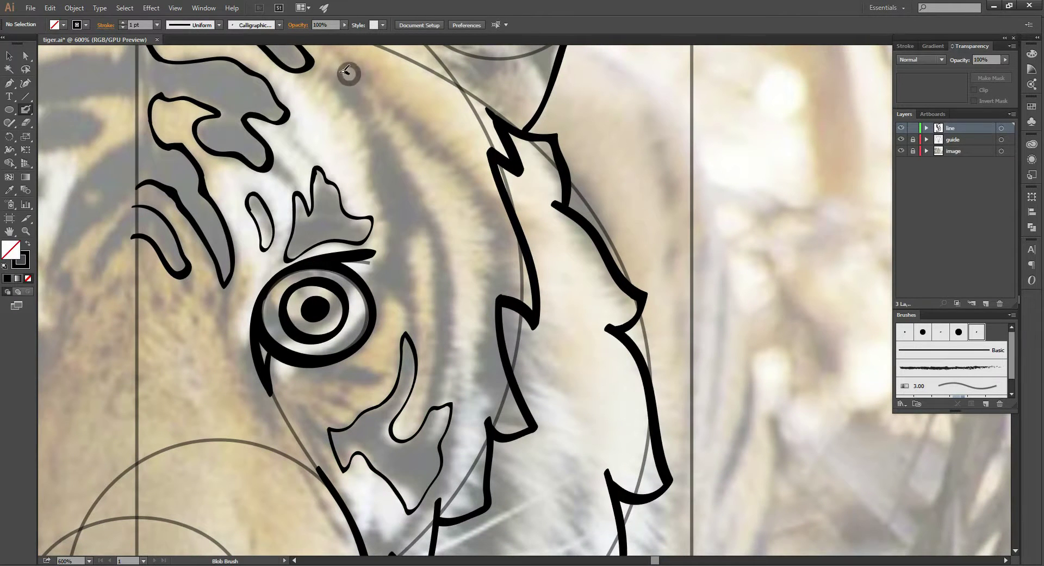
Outline a long closed stripe above the eye, redrawing it until it fits
{"action": "mouse_move", "coordinate": [349, 72]}
{"action": "left_mouse_down"}
{"action": "mouse_move", "coordinate": [378, 173]}
{"action": "mouse_move", "coordinate": [411, 224]}
{"action": "mouse_move", "coordinate": [434, 187]}
{"action": "mouse_move", "coordinate": [425, 157]}
{"action": "mouse_move", "coordinate": [349, 71]}
{"action": "left_mouse_up"}
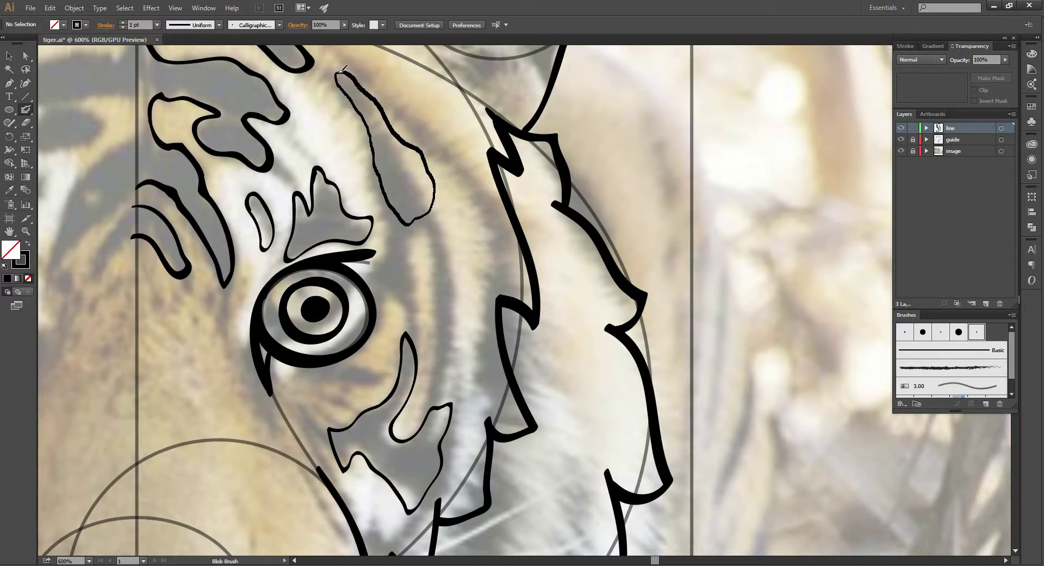
{"action": "key", "text": "ctrl+z"}
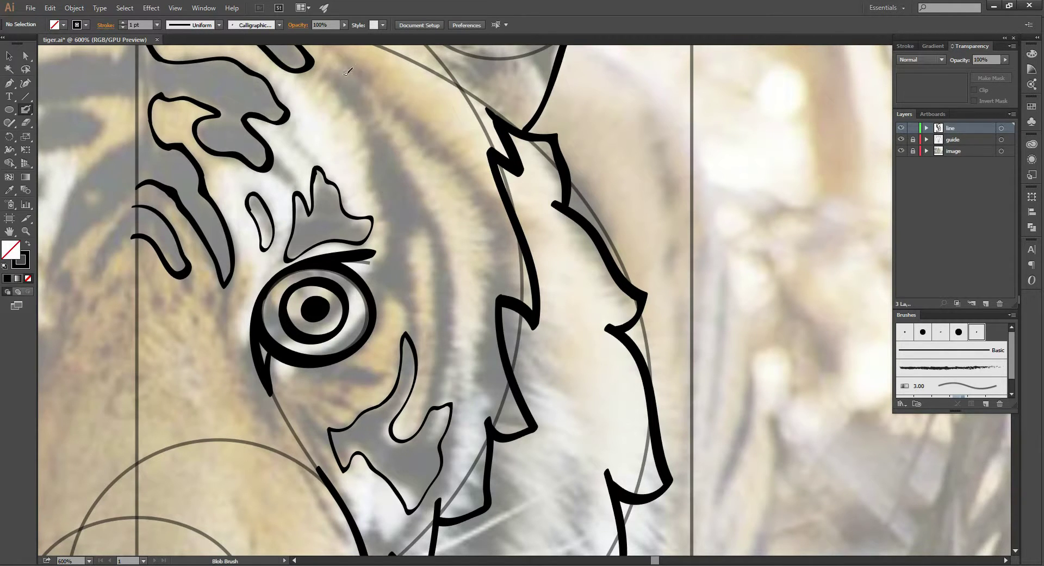
{"action": "mouse_move", "coordinate": [339, 75]}
{"action": "left_mouse_down"}
{"action": "mouse_move", "coordinate": [397, 116]}
{"action": "mouse_move", "coordinate": [438, 177]}
{"action": "mouse_move", "coordinate": [433, 211]}
{"action": "mouse_move", "coordinate": [409, 199]}
{"action": "mouse_move", "coordinate": [339, 75]}
{"action": "mouse_move", "coordinate": [415, 227]}
{"action": "left_mouse_up"}
{"action": "key", "text": "ctrl+z"}
{"action": "mouse_move", "coordinate": [437, 194]}
{"action": "left_mouse_down"}
{"action": "mouse_move", "coordinate": [402, 119]}
{"action": "mouse_move", "coordinate": [356, 79]}
{"action": "left_mouse_up"}
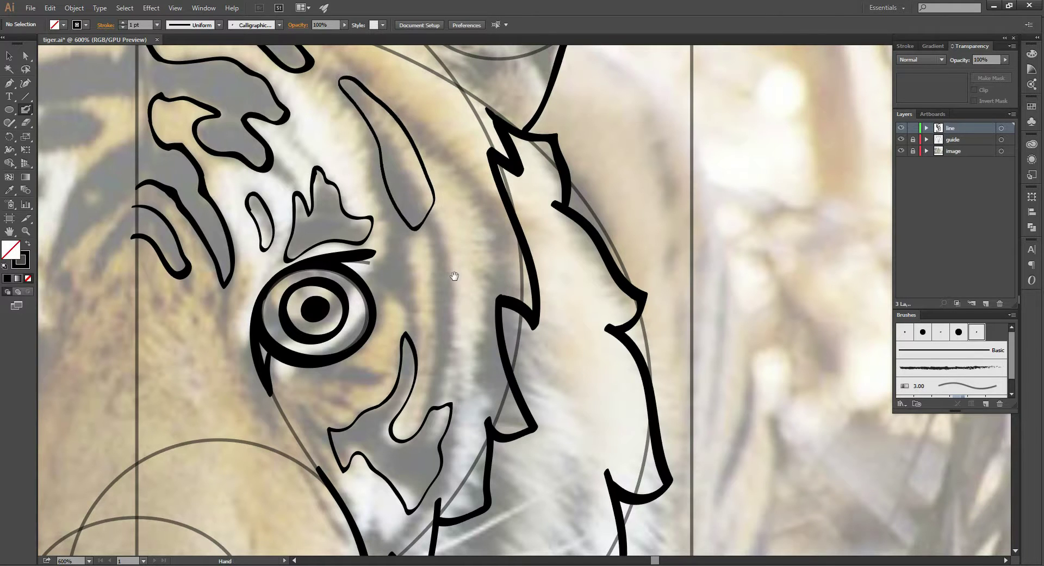
Outline a small oval stripe between the eye and the cheek ruff
{"action": "left_click_drag", "start_coordinate": [450, 277], "coordinate": [449, 240]}
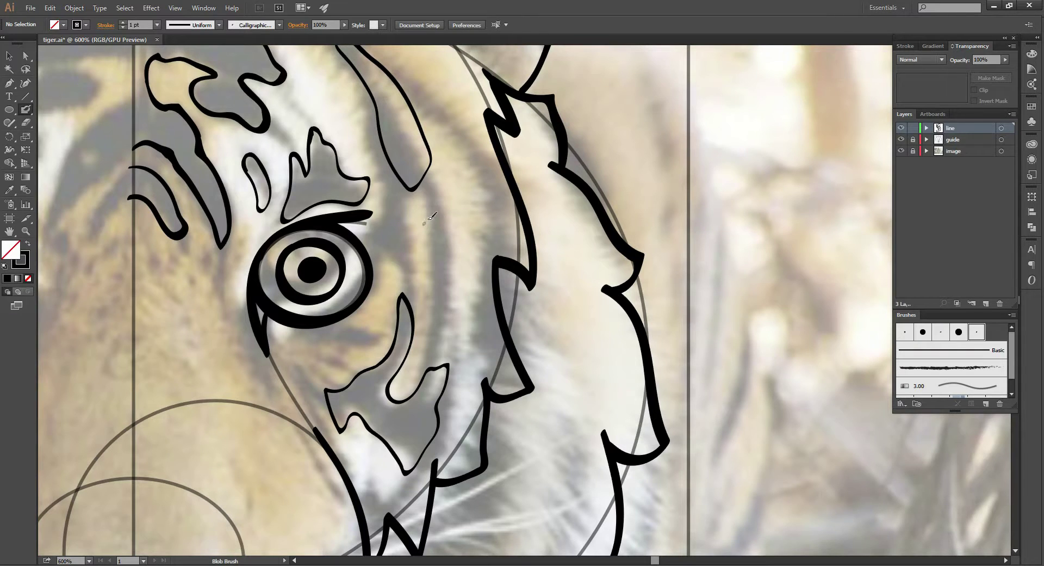
{"action": "mouse_move", "coordinate": [416, 207]}
{"action": "left_mouse_down"}
{"action": "mouse_move", "coordinate": [435, 278]}
{"action": "mouse_move", "coordinate": [432, 207]}
{"action": "left_mouse_up"}
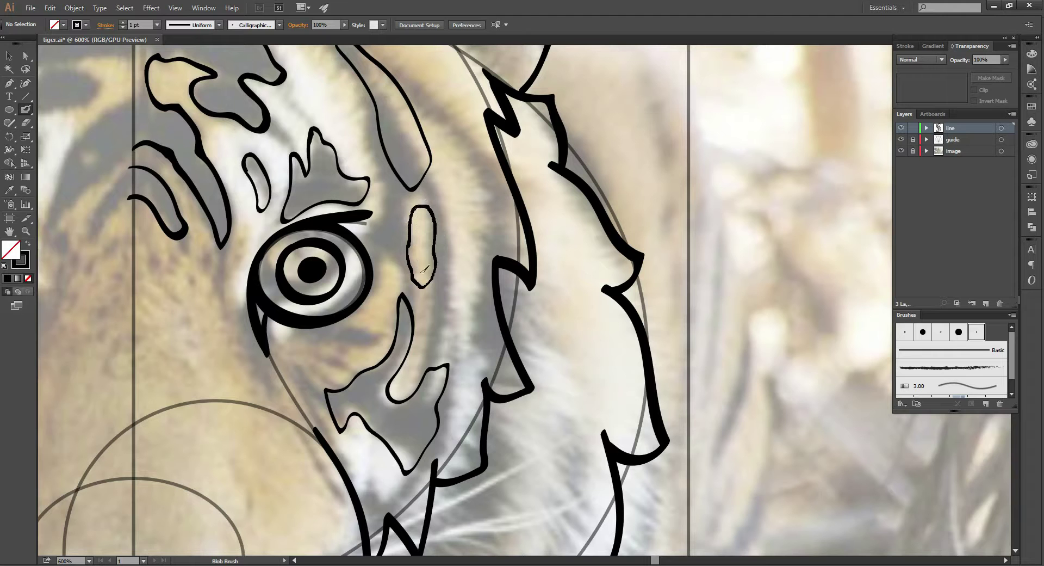
{"action": "mouse_move", "coordinate": [478, 229]}
{"action": "left_mouse_down"}
{"action": "mouse_move", "coordinate": [497, 197]}
{"action": "mouse_move", "coordinate": [477, 257]}
{"action": "left_mouse_up"}
{"action": "left_click_drag", "start_coordinate": [497, 180], "coordinate": [519, 156]}
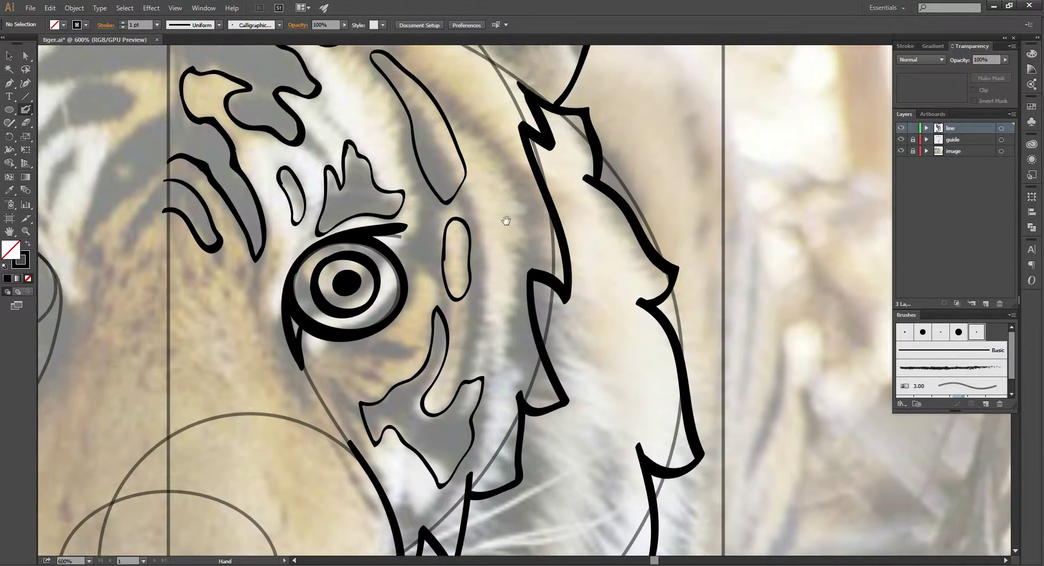
{"action": "mouse_move", "coordinate": [508, 221]}
{"action": "left_mouse_down"}
{"action": "mouse_move", "coordinate": [544, 244]}
{"action": "mouse_move", "coordinate": [551, 175]}
{"action": "left_mouse_up"}
{"action": "key", "text": "ctrl+minus"}
{"action": "key", "text": "ctrl+minus"}
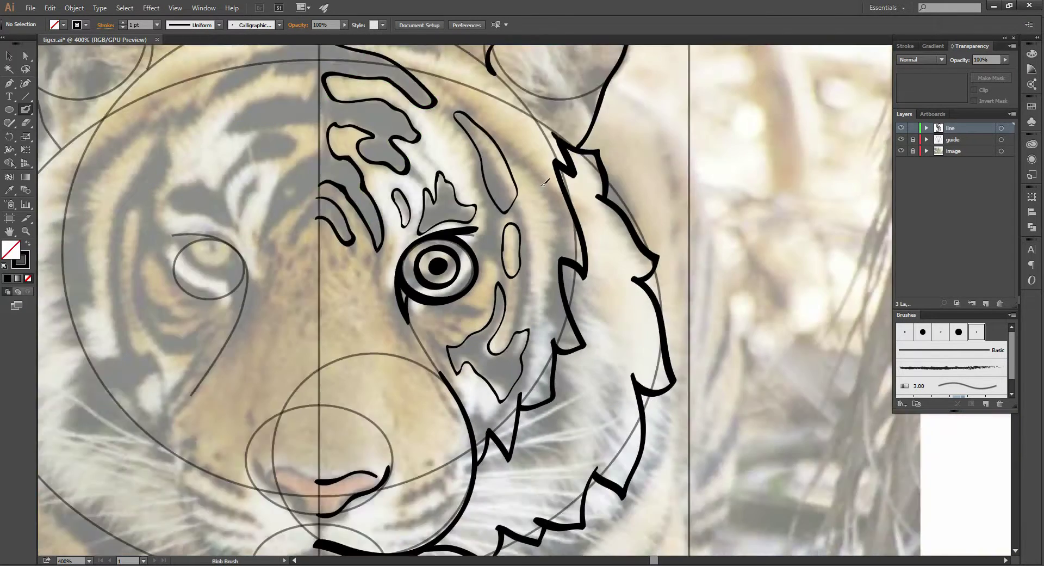
{"action": "scroll", "coordinate": [629, 252], "scroll_direction": "down", "scroll_amount": 3}
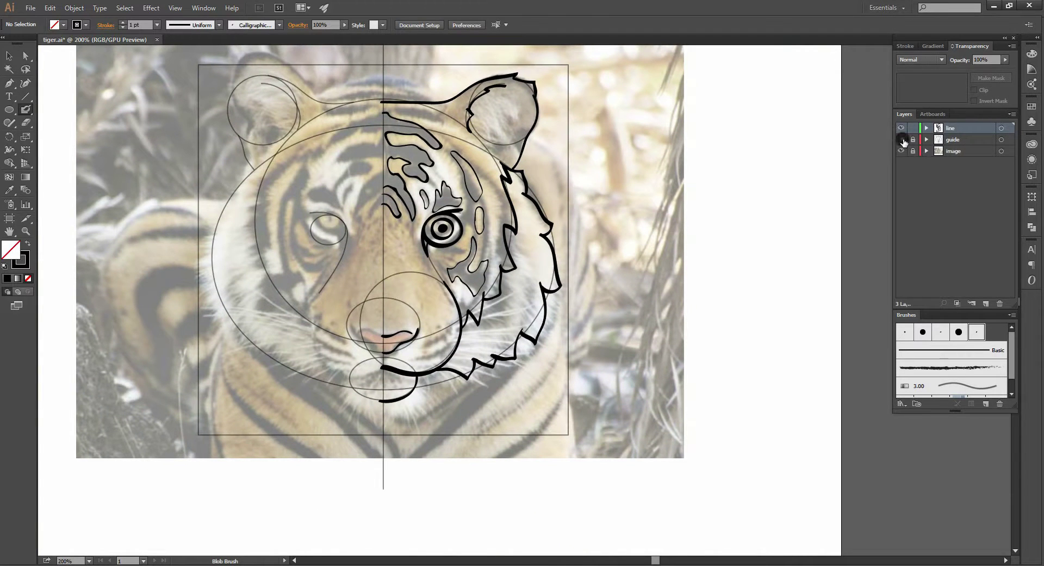
{"action": "left_click", "coordinate": [902, 140]}
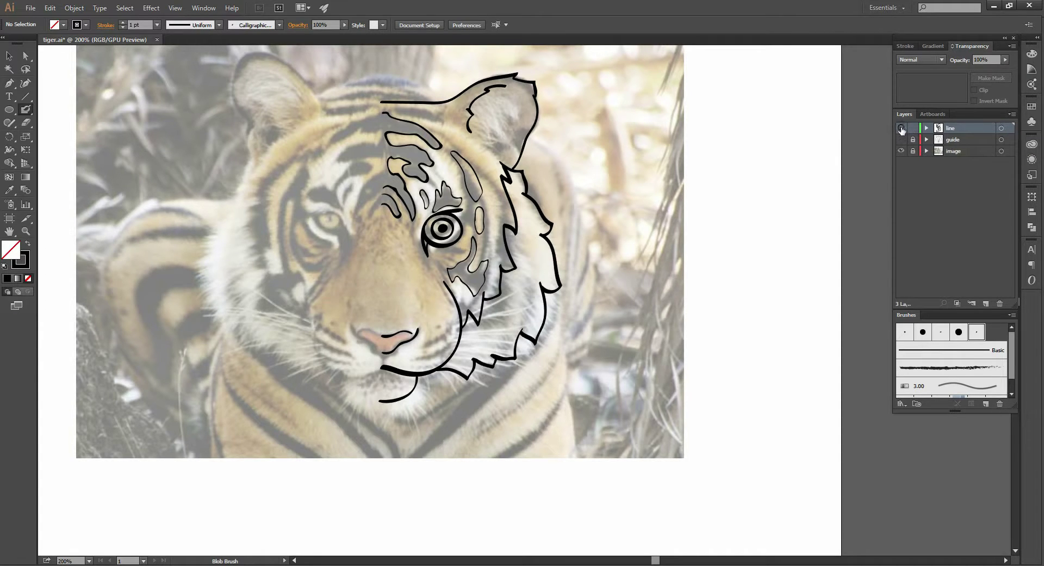
{"action": "left_click", "coordinate": [901, 128]}
{"action": "left_click_drag", "start_coordinate": [676, 207], "coordinate": [687, 181]}
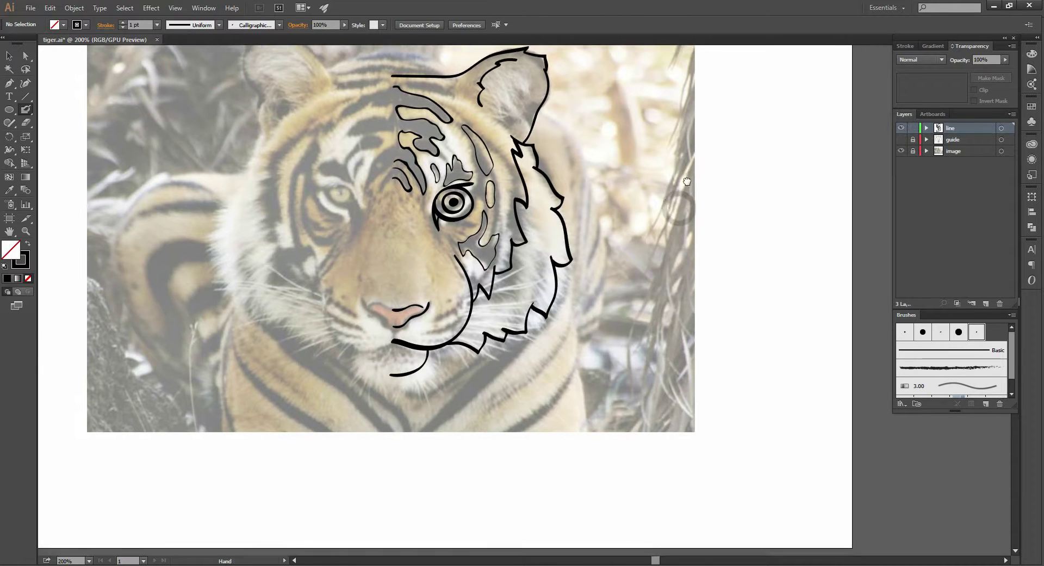
{"action": "left_click_drag", "start_coordinate": [512, 204], "coordinate": [478, 218]}
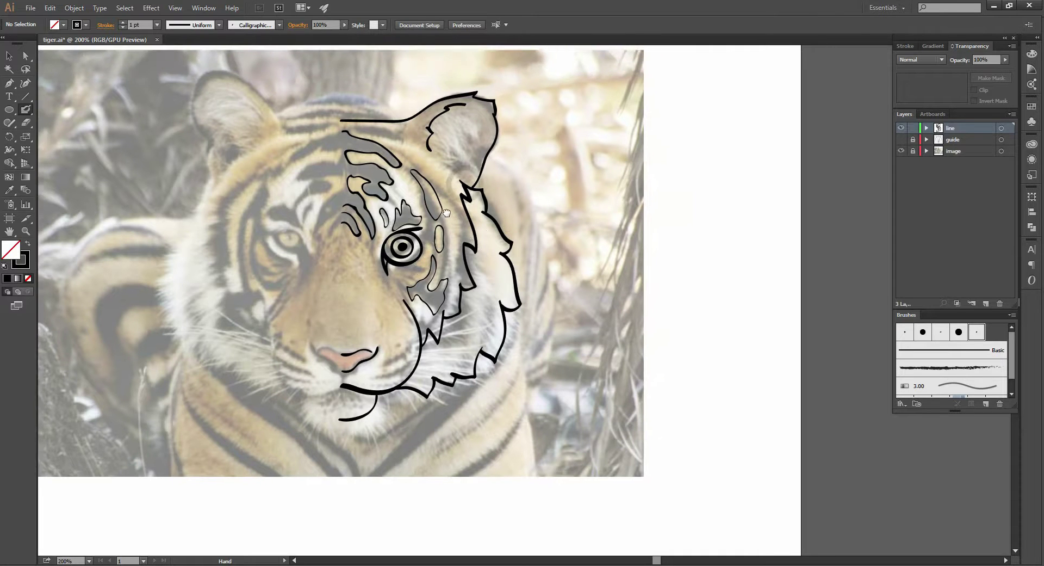
{"action": "left_click_drag", "start_coordinate": [465, 185], "coordinate": [443, 217]}
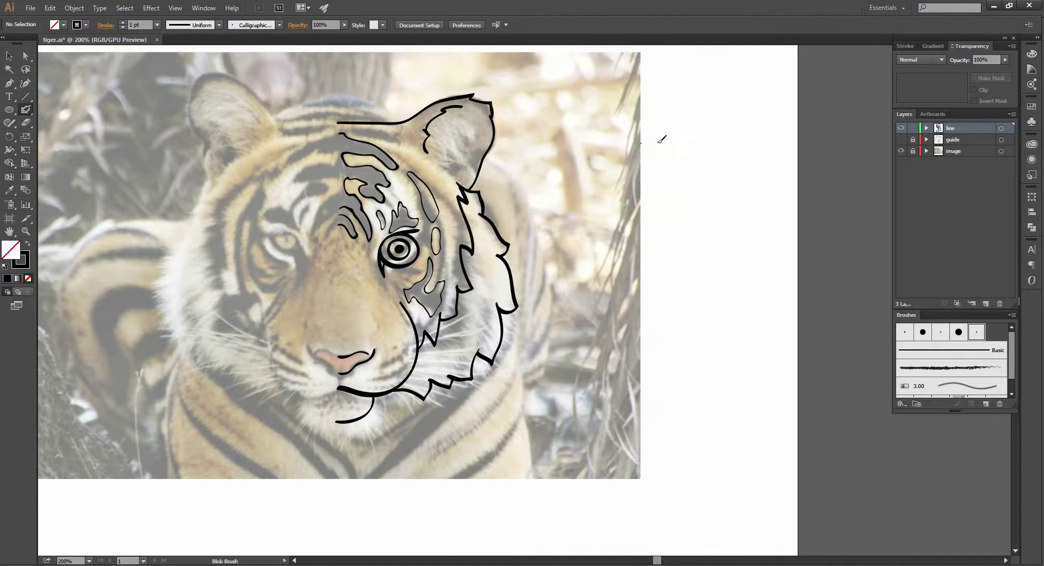
{"action": "left_click", "coordinate": [901, 140]}
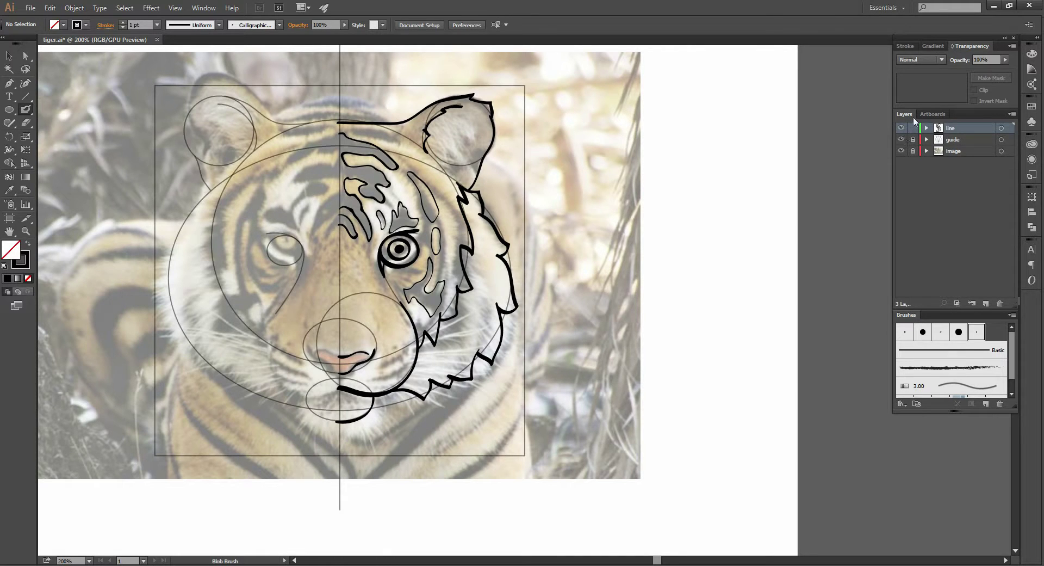
Create a layer named 'fill' beneath the line layer, then make the line layer active again
{"action": "left_click", "coordinate": [954, 142]}
{"action": "left_click", "coordinate": [985, 303]}
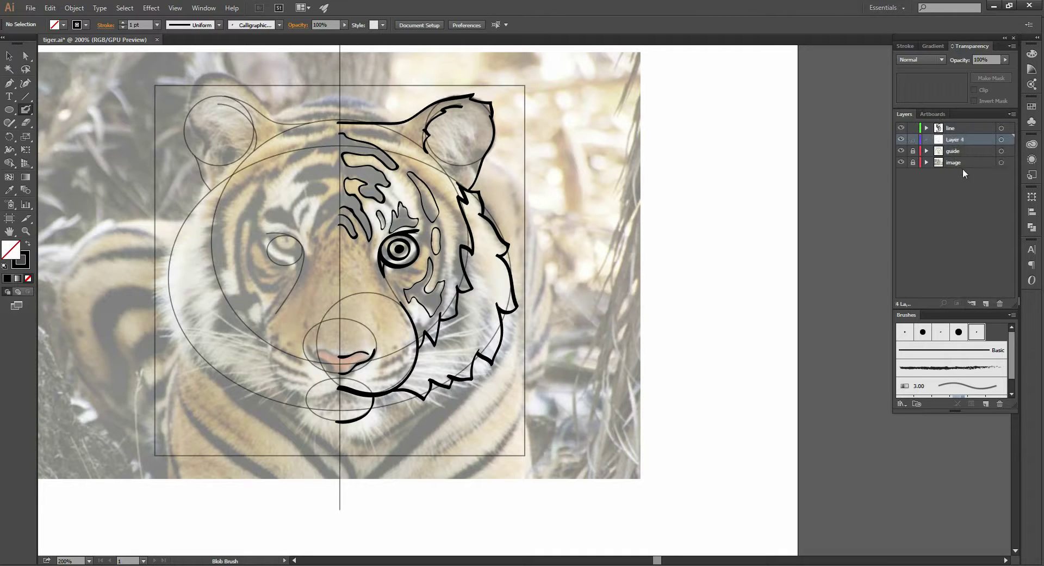
{"action": "double_click", "coordinate": [954, 141]}
{"action": "type", "text": "fill"}
{"action": "key", "text": "Return"}
{"action": "left_click", "coordinate": [973, 128]}
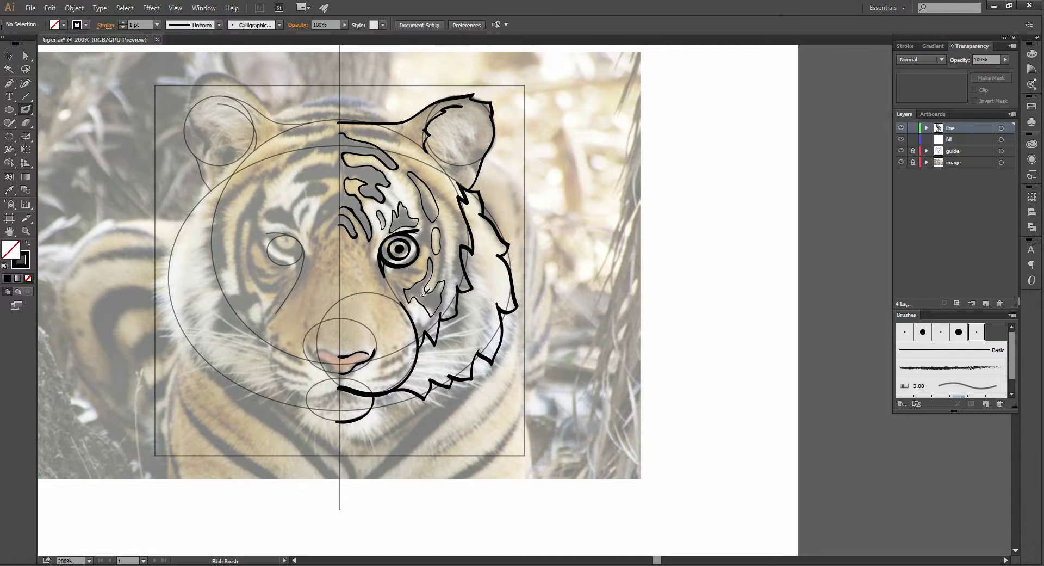
Select the whole line drawing, drag a copy to the left, and reflect it vertically
{"action": "key", "text": "v"}
{"action": "left_click_drag", "start_coordinate": [504, 321], "coordinate": [567, 319]}
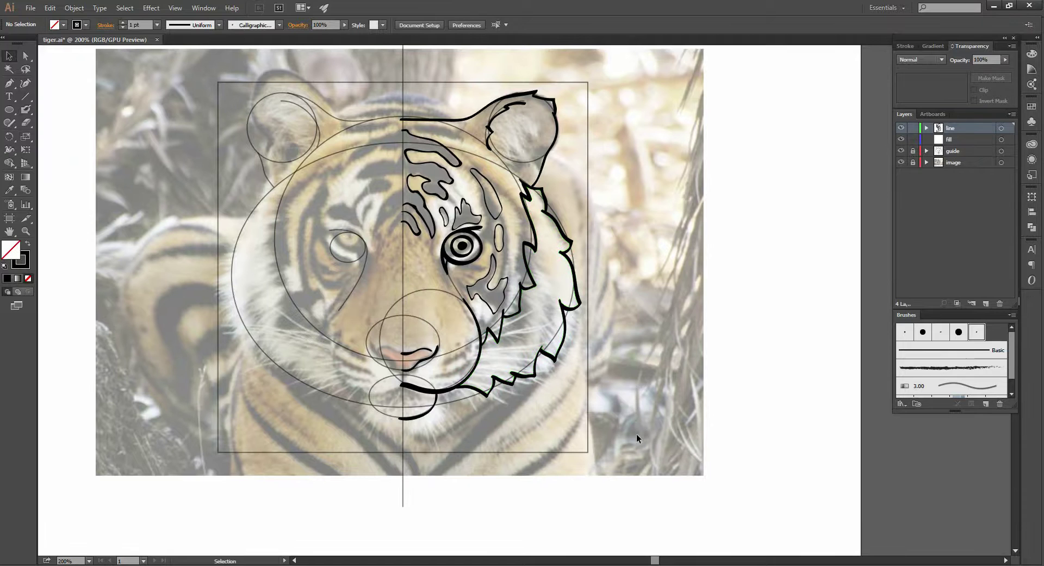
{"action": "left_click_drag", "start_coordinate": [636, 433], "coordinate": [380, 81]}
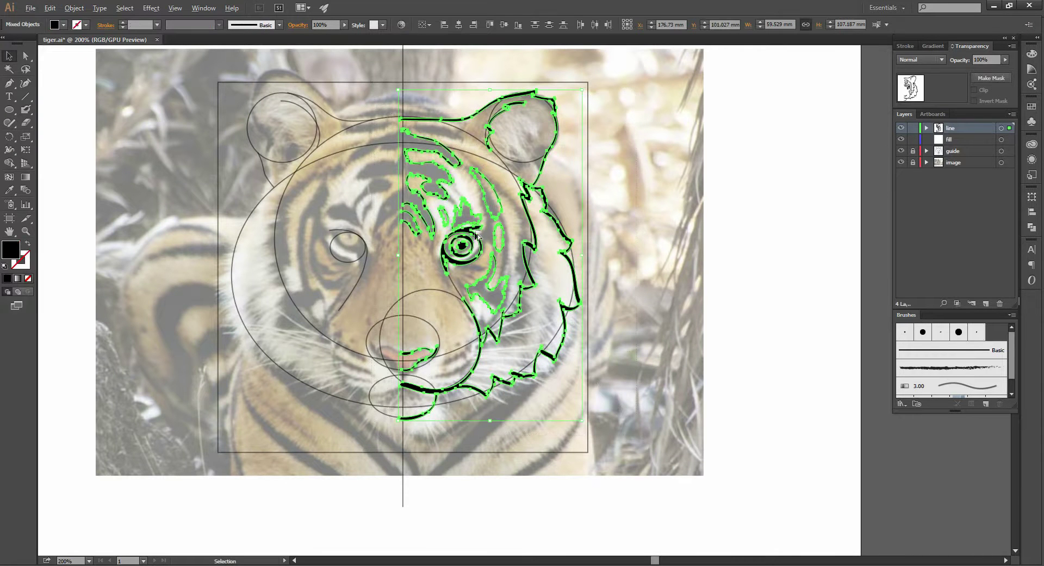
{"action": "left_click_drag", "start_coordinate": [472, 233], "coordinate": [256, 230]}
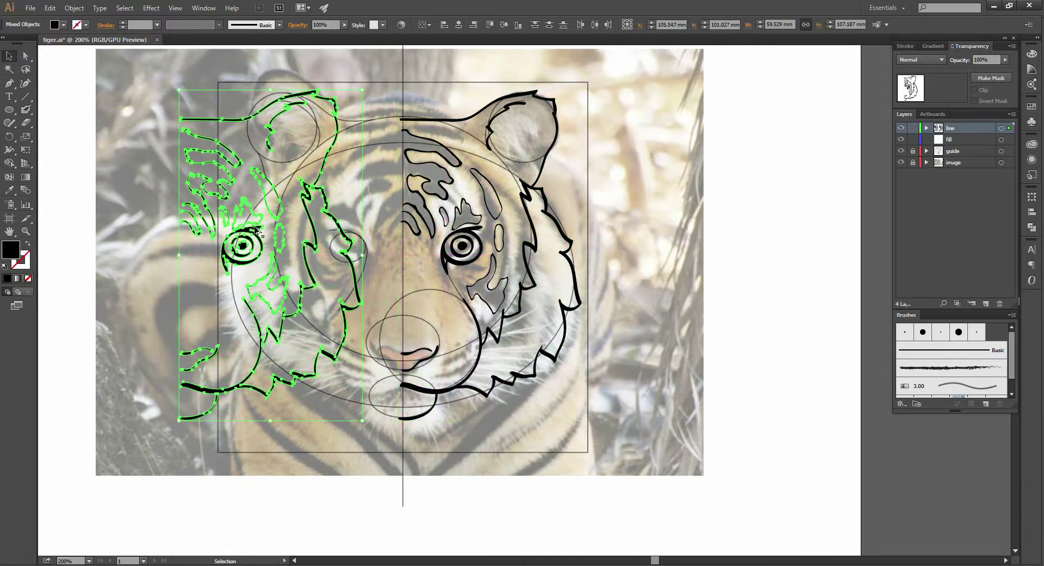
{"action": "right_click", "coordinate": [255, 229]}
{"action": "mouse_move", "coordinate": [306, 306]}
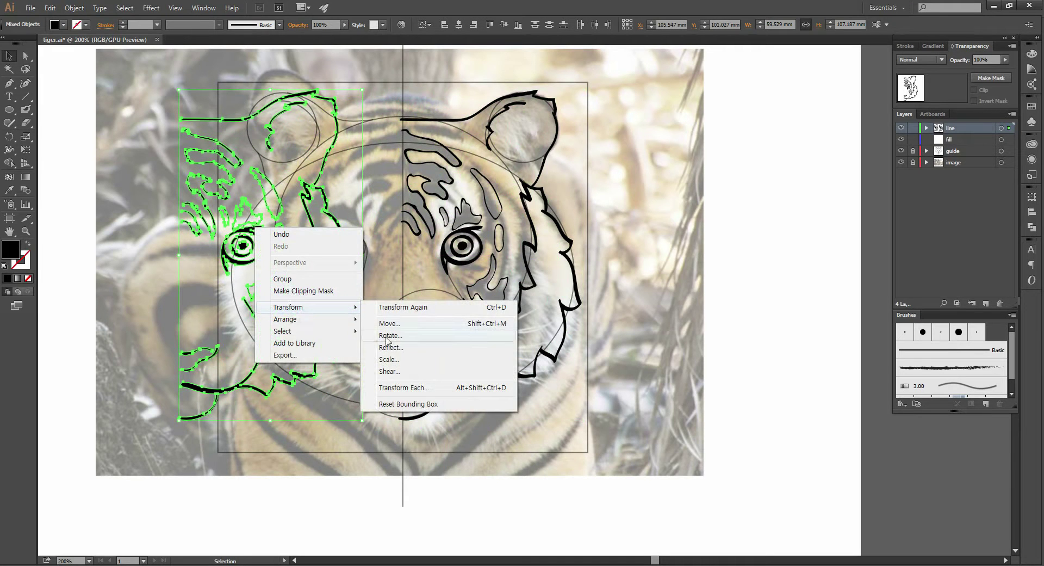
{"action": "left_click", "coordinate": [400, 348]}
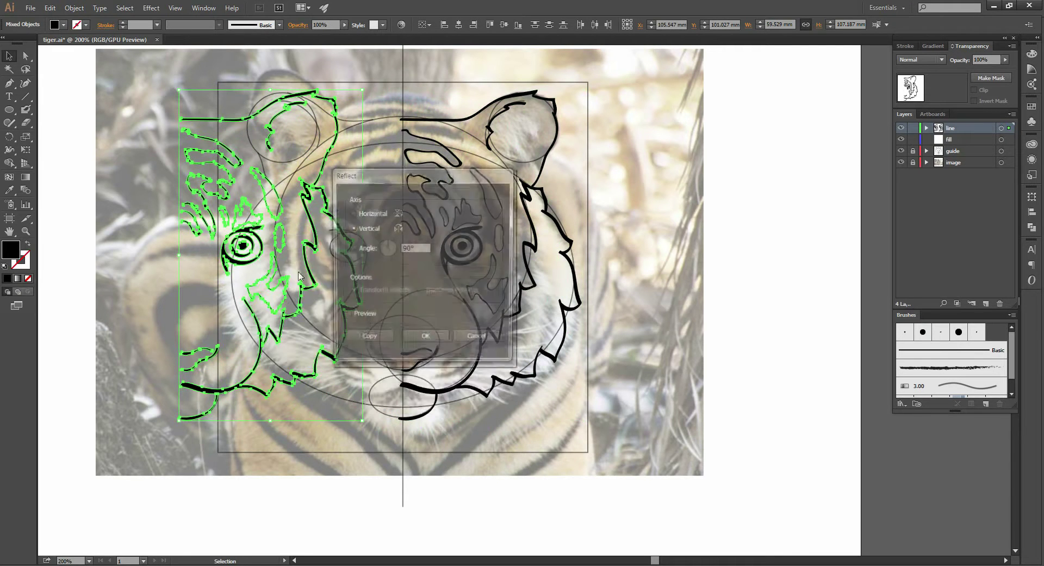
{"action": "left_click", "coordinate": [427, 339]}
Move the mirrored left half right so it meets the centre line
{"action": "scroll", "coordinate": [404, 374], "scroll_direction": "up", "scroll_amount": 4}
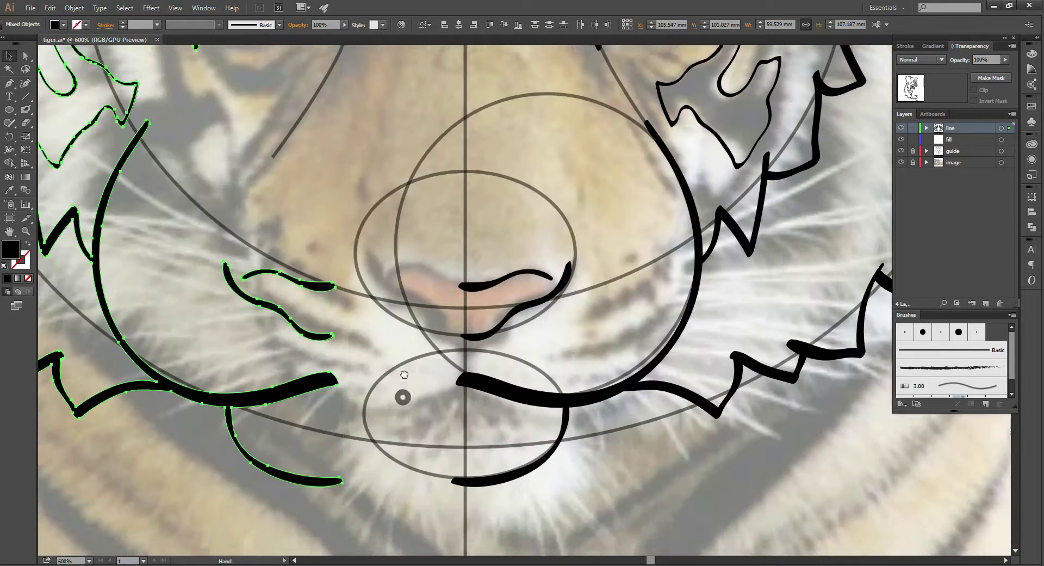
{"action": "scroll", "coordinate": [404, 375], "scroll_direction": "down", "scroll_amount": 3}
{"action": "left_click_drag", "start_coordinate": [331, 323], "coordinate": [471, 328]}
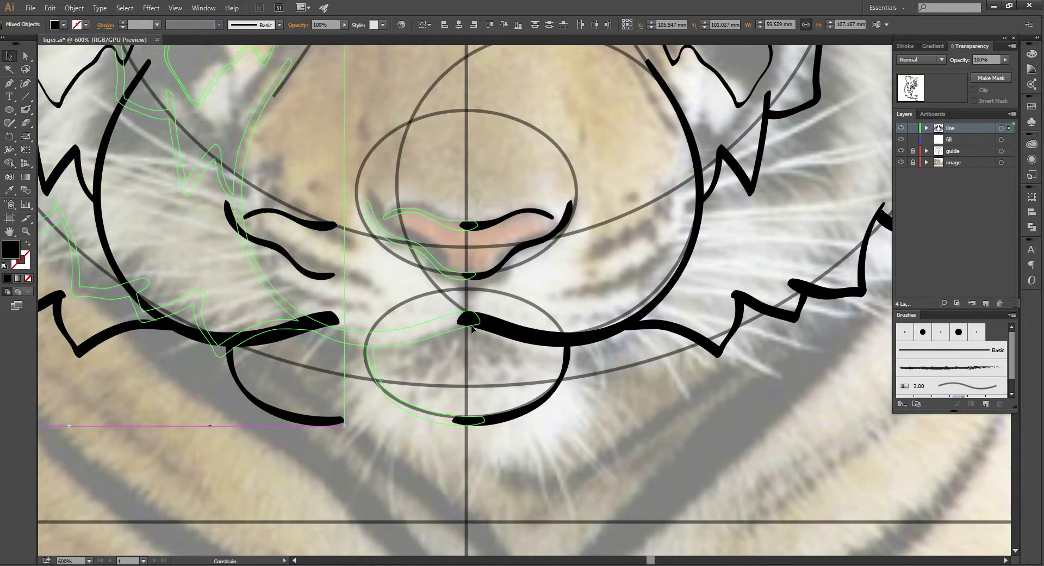
{"action": "left_click_drag", "start_coordinate": [471, 329], "coordinate": [472, 328]}
{"action": "key", "text": "ctrl+minus"}
{"action": "key", "text": "ctrl+minus"}
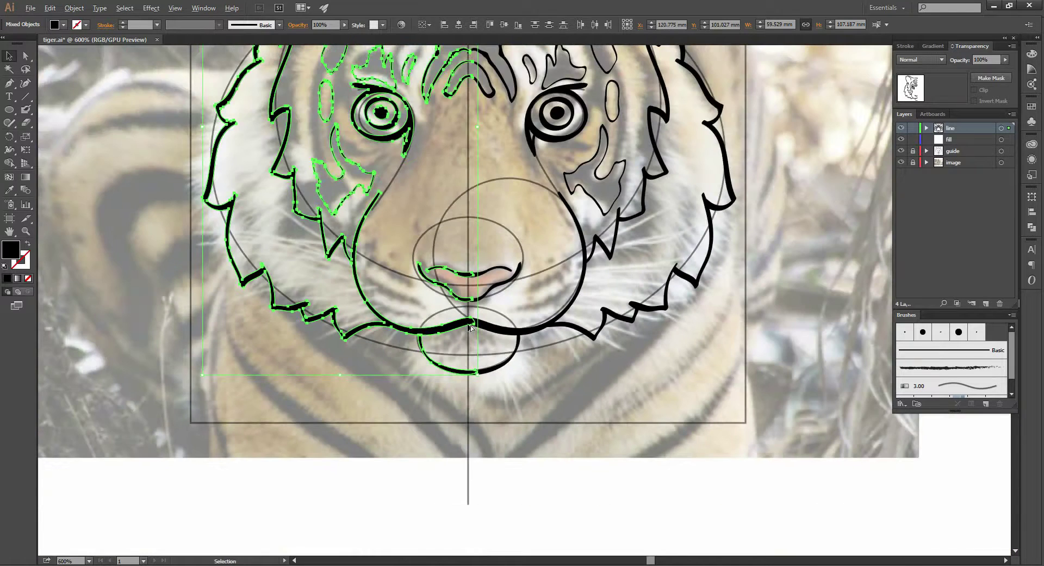
{"action": "left_click_drag", "start_coordinate": [462, 231], "coordinate": [428, 272]}
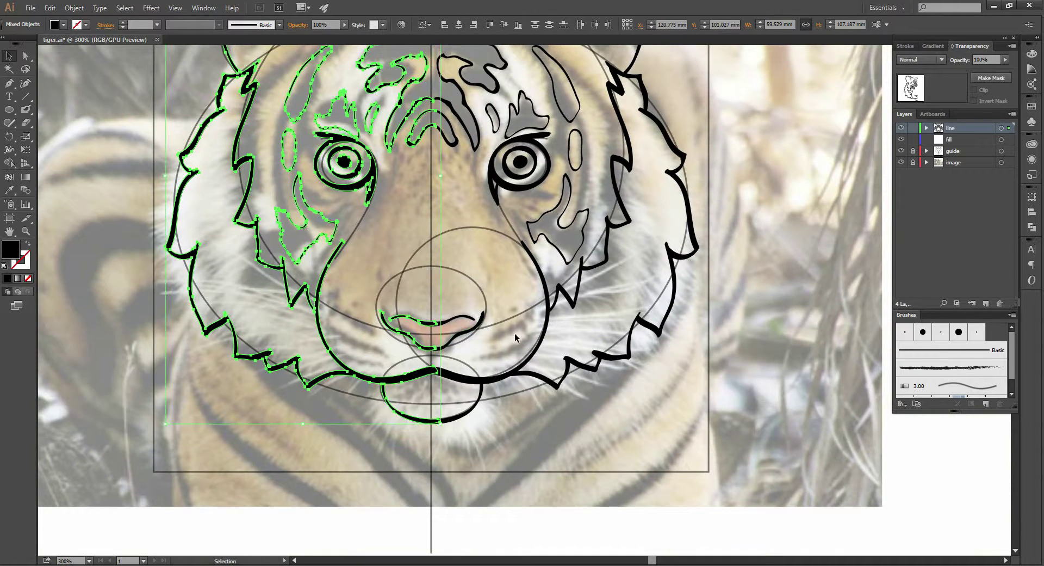
{"action": "scroll", "coordinate": [469, 341], "scroll_direction": "up", "scroll_amount": 1}
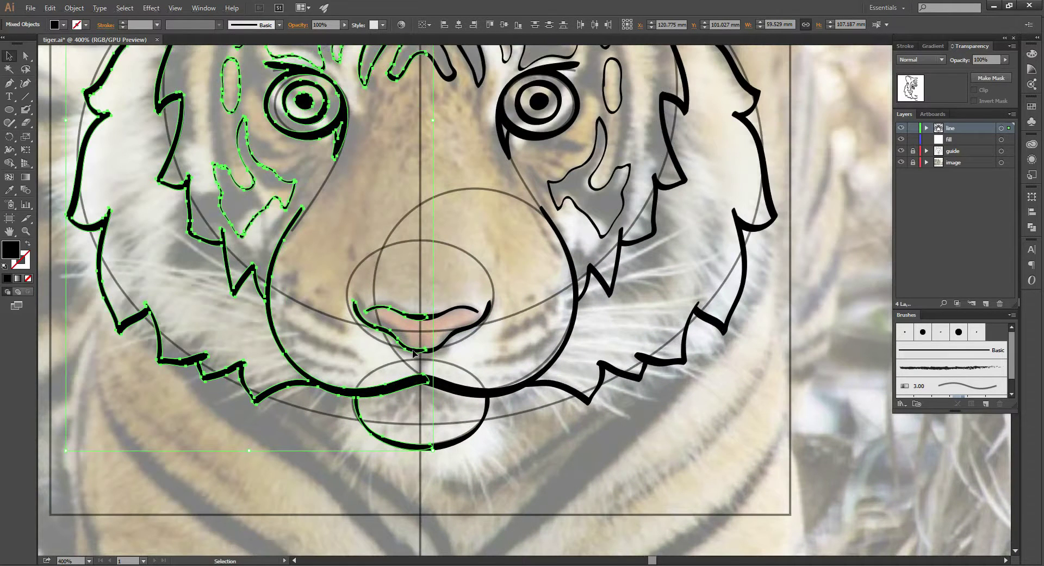
{"action": "left_click_drag", "start_coordinate": [413, 352], "coordinate": [419, 352]}
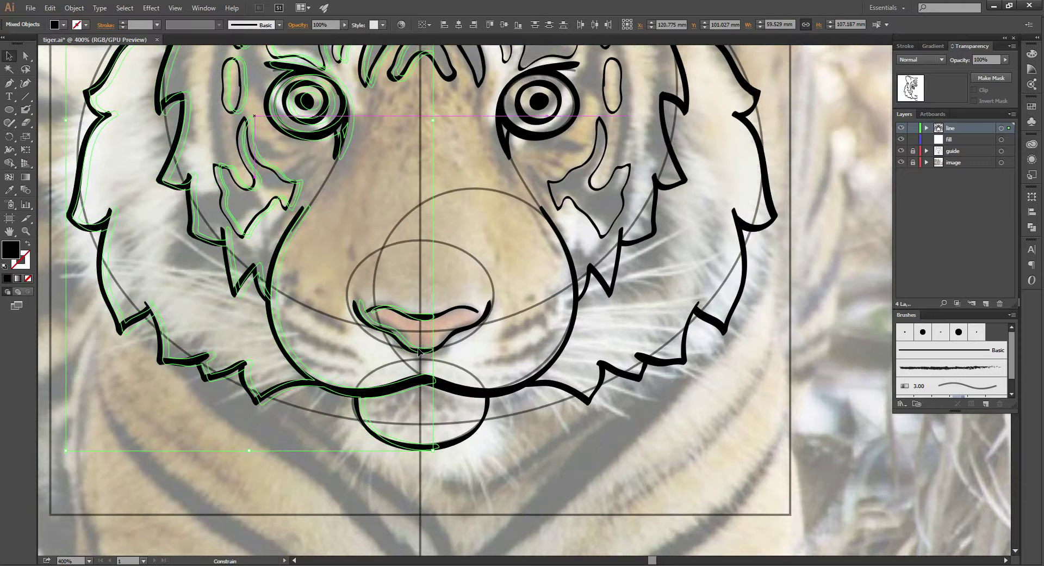
{"action": "left_click_drag", "start_coordinate": [419, 352], "coordinate": [425, 351]}
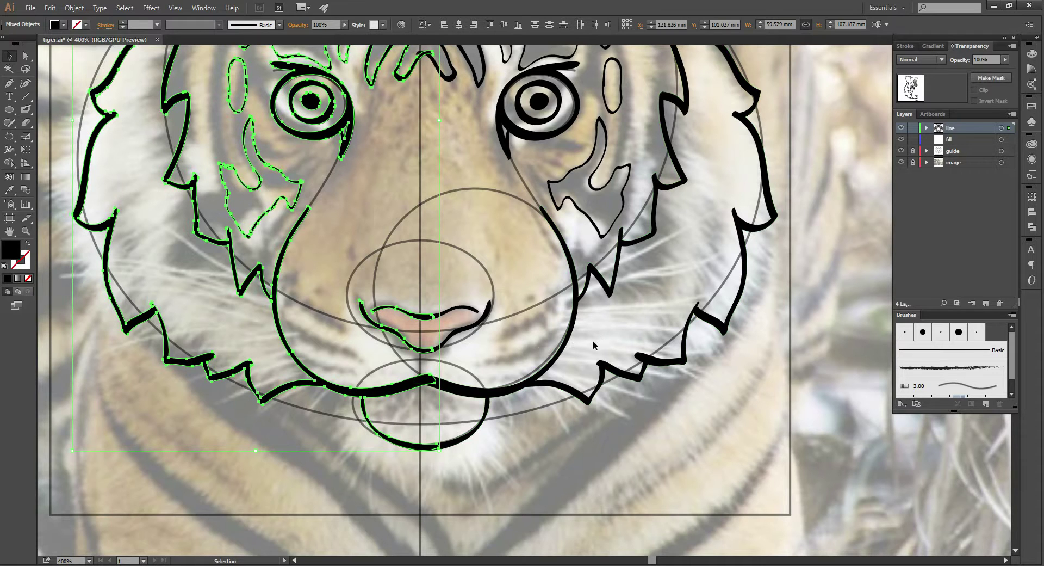
Nudge the left half with the arrow keys to align it at the centre guide
{"action": "key", "text": "alt"}
{"action": "key", "text": "Left"}
{"action": "key", "text": "Left"}
{"action": "key", "text": "Escape"}
{"action": "key", "text": "Left"}
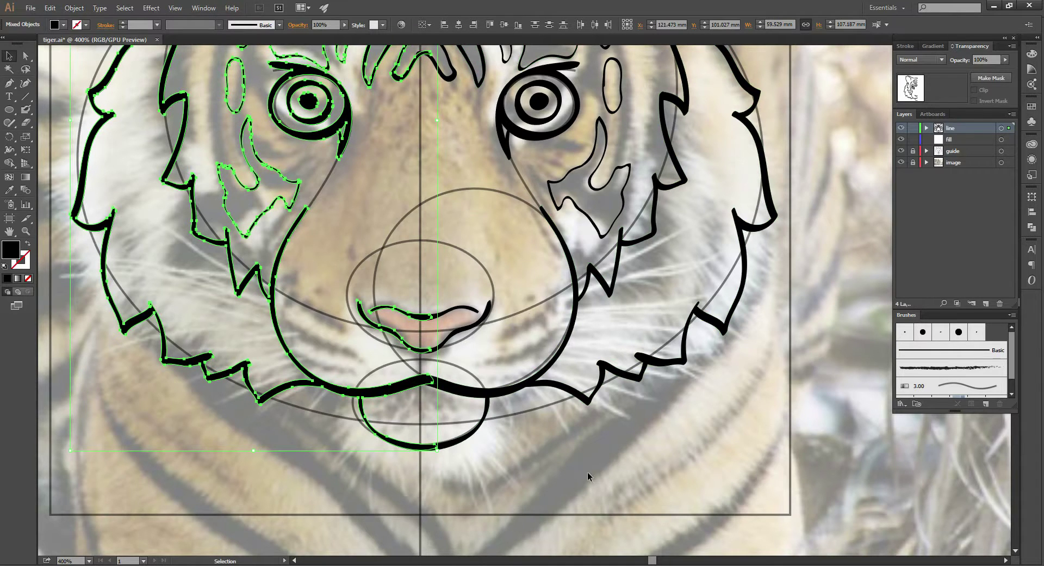
{"action": "scroll", "coordinate": [568, 447], "scroll_direction": "down", "scroll_amount": 1, "text": "alt"}
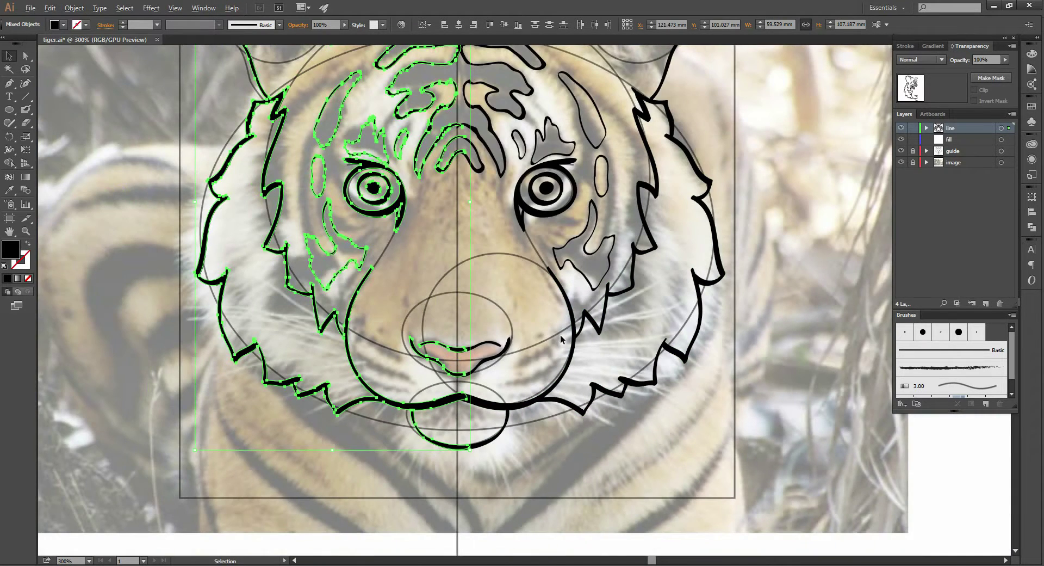
{"action": "scroll", "coordinate": [474, 119], "scroll_direction": "up", "scroll_amount": 6, "text": "alt"}
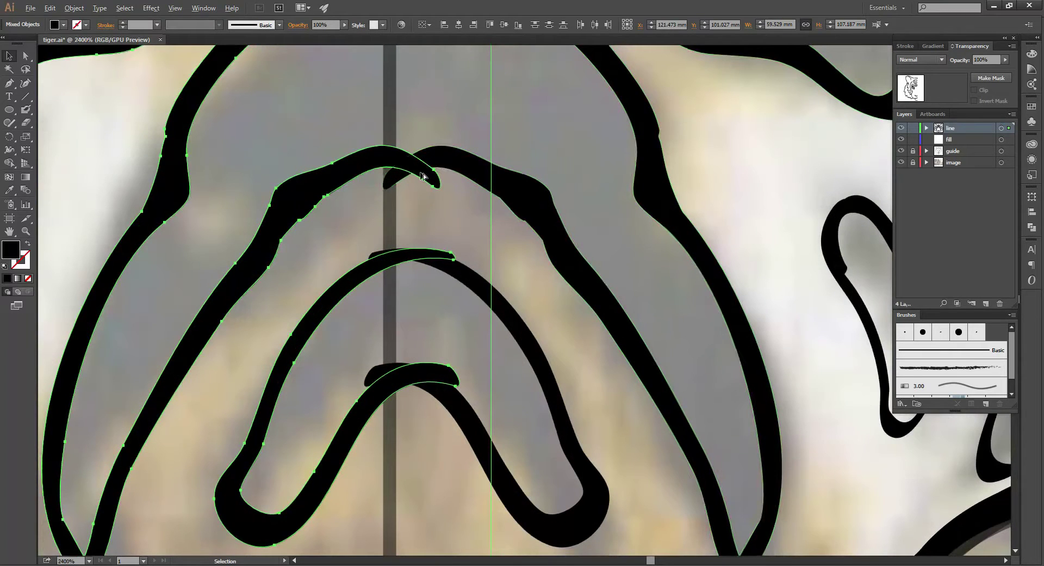
Shift the left half toward the centre and nudge the forehead stripe slightly right
{"action": "left_click_drag", "start_coordinate": [422, 175], "coordinate": [349, 161]}
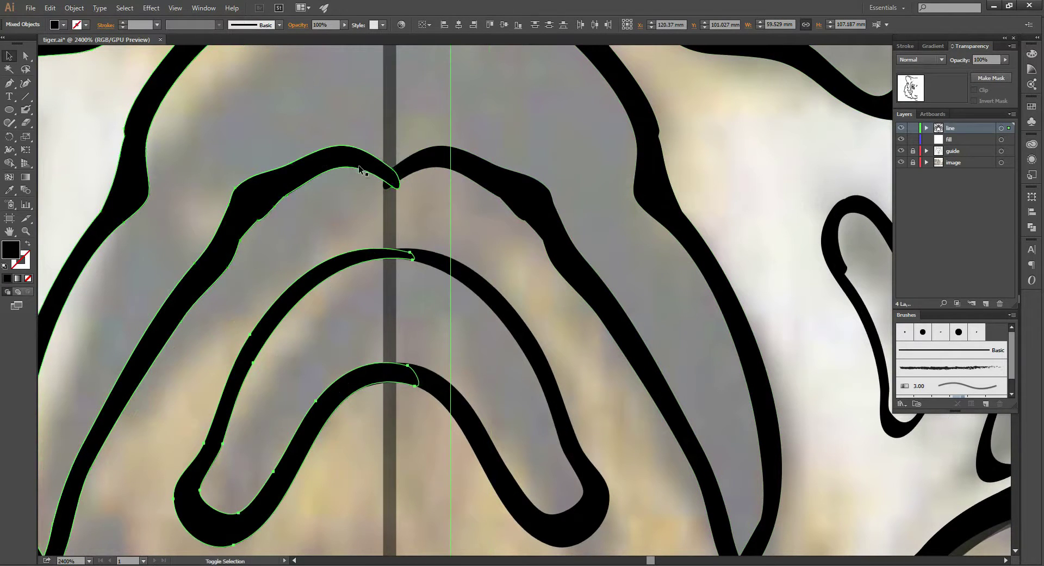
{"action": "key", "text": "Left"}
{"action": "left_click", "coordinate": [363, 170]}
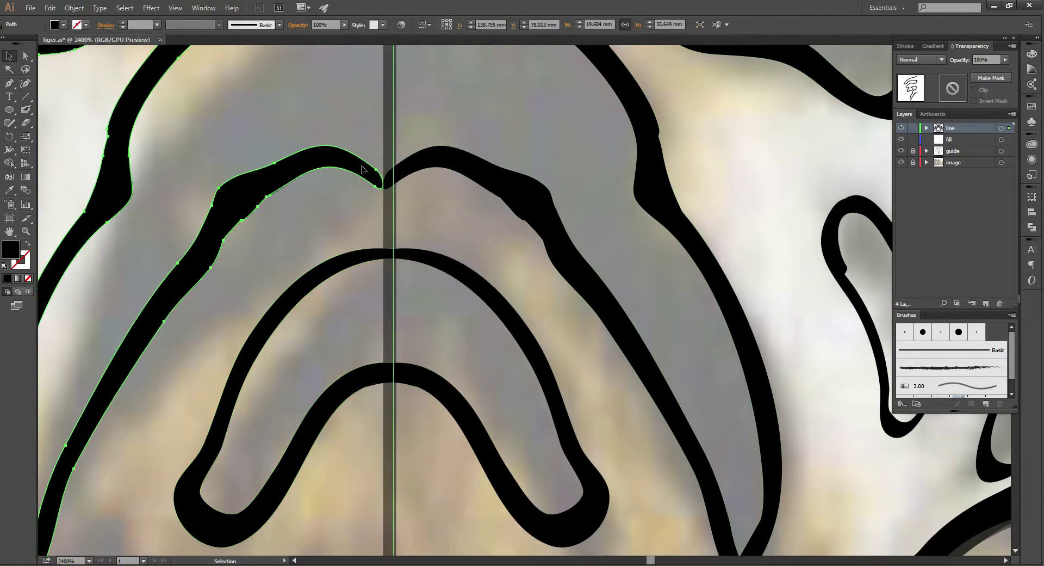
{"action": "key", "text": "Right"}
Reselect the whole left half and slide it left to close the forehead gap
{"action": "scroll", "coordinate": [429, 189], "scroll_direction": "down", "scroll_amount": 4}
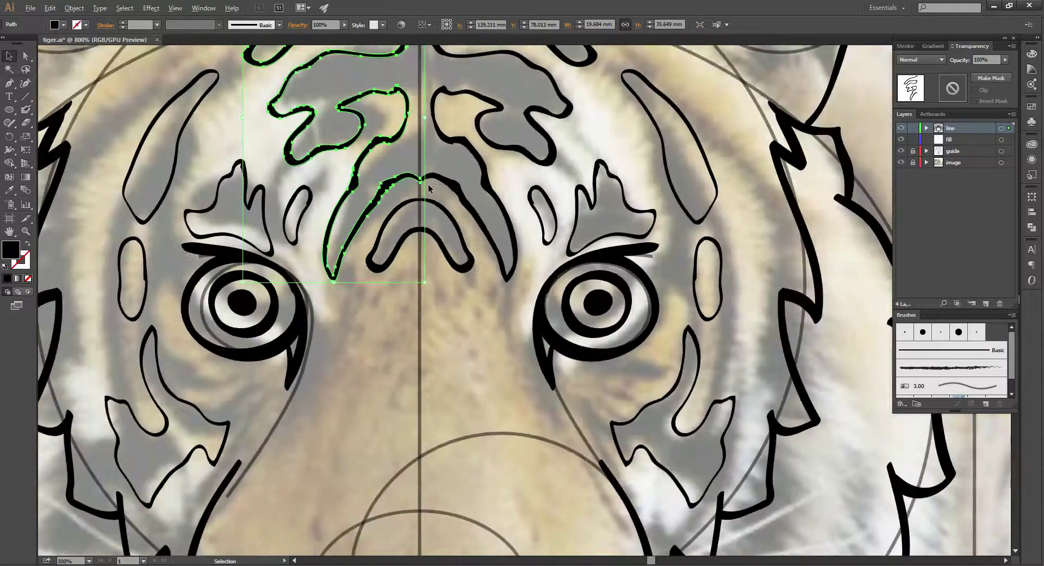
{"action": "scroll", "coordinate": [432, 201], "scroll_direction": "down", "scroll_amount": 1}
{"action": "scroll", "coordinate": [435, 206], "scroll_direction": "down", "scroll_amount": 1}
{"action": "left_click", "coordinate": [436, 211]}
{"action": "scroll", "coordinate": [437, 211], "scroll_direction": "up", "scroll_amount": 2}
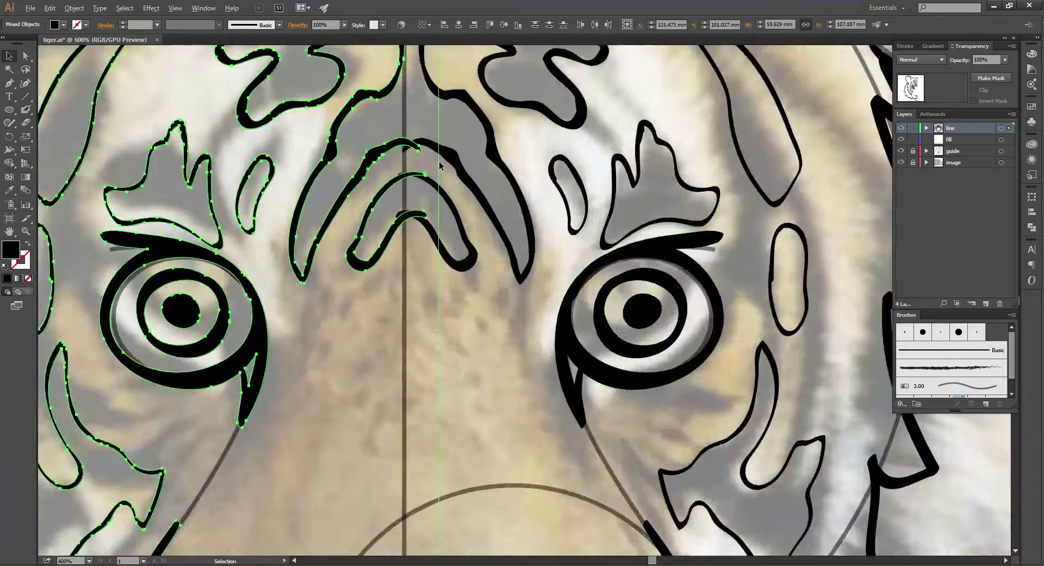
{"action": "scroll", "coordinate": [437, 211], "scroll_direction": "up", "scroll_amount": 1}
{"action": "left_click_drag", "start_coordinate": [384, 131], "coordinate": [356, 129]}
Check the ears and forehead, clear the selection, and hide the guide layer
{"action": "scroll", "coordinate": [413, 218], "scroll_direction": "down", "scroll_amount": 2}
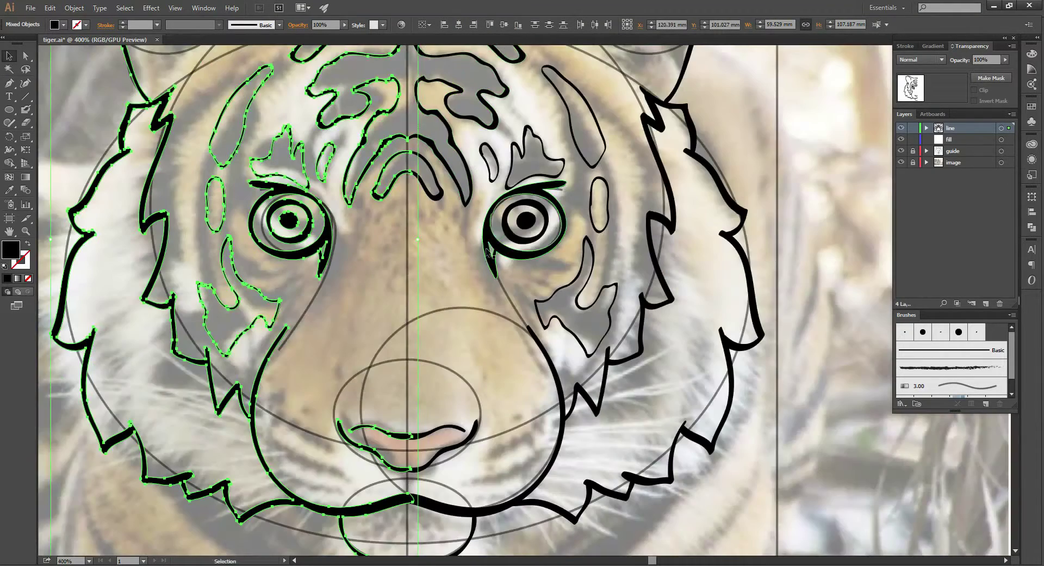
{"action": "left_click_drag", "start_coordinate": [485, 276], "coordinate": [486, 197]}
{"action": "left_click_drag", "start_coordinate": [475, 238], "coordinate": [477, 359]}
{"action": "left_click_drag", "start_coordinate": [459, 209], "coordinate": [462, 348]}
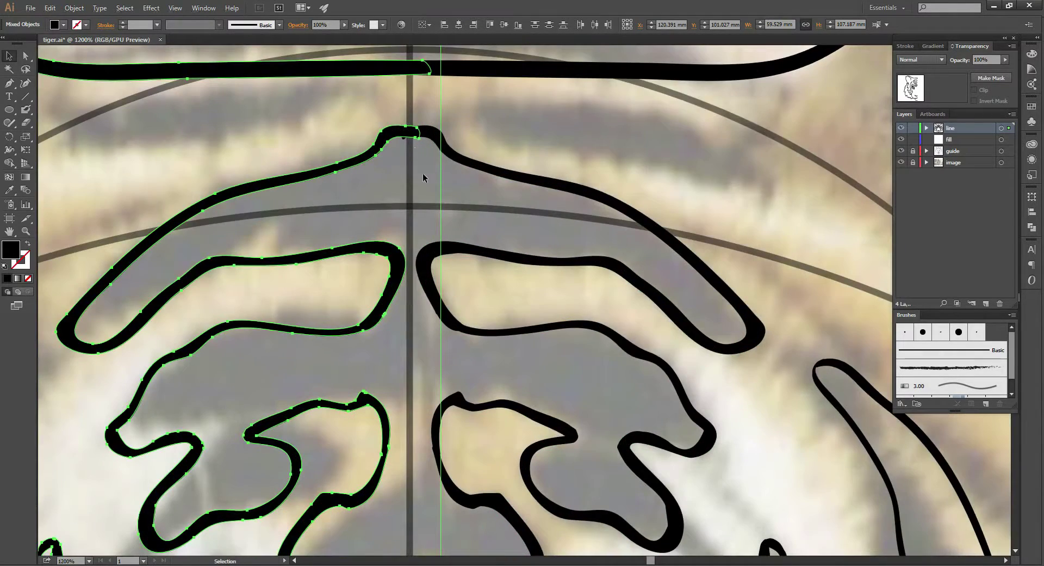
{"action": "scroll", "coordinate": [423, 177], "scroll_direction": "down", "scroll_amount": 1}
{"action": "scroll", "coordinate": [423, 177], "scroll_direction": "down", "scroll_amount": 2}
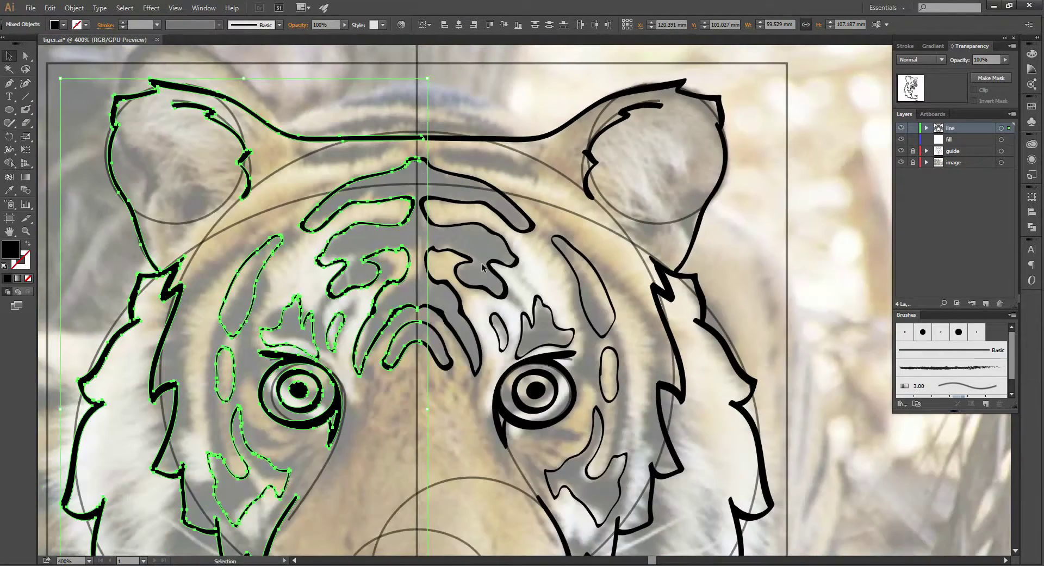
{"action": "left_click", "coordinate": [527, 250]}
{"action": "scroll", "coordinate": [530, 246], "scroll_direction": "down", "scroll_amount": 3}
{"action": "scroll", "coordinate": [531, 251], "scroll_direction": "down", "scroll_amount": 1}
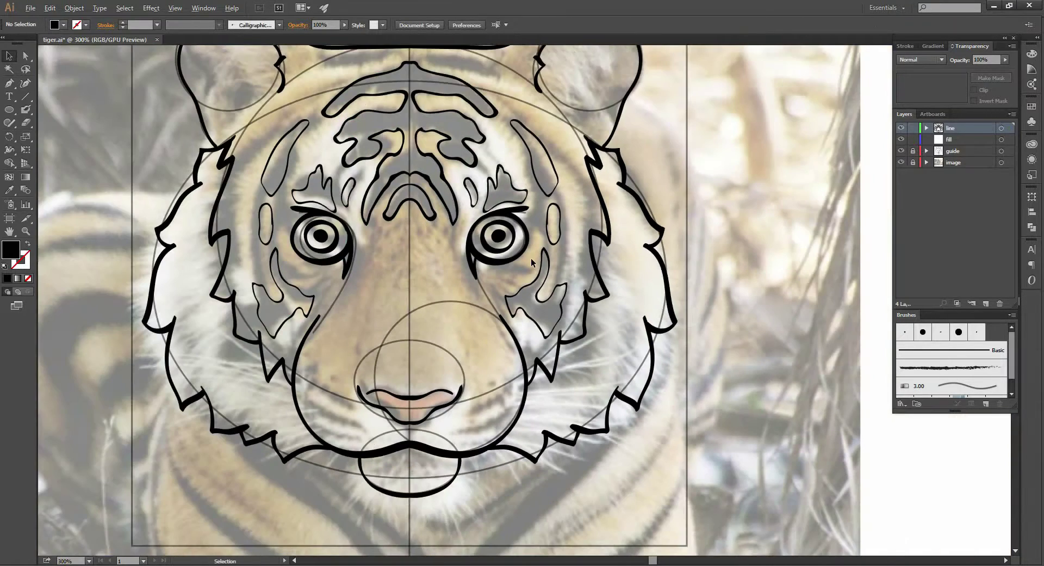
{"action": "scroll", "coordinate": [615, 243], "scroll_direction": "down", "scroll_amount": 1}
{"action": "scroll", "coordinate": [762, 217], "scroll_direction": "right", "scroll_amount": 3}
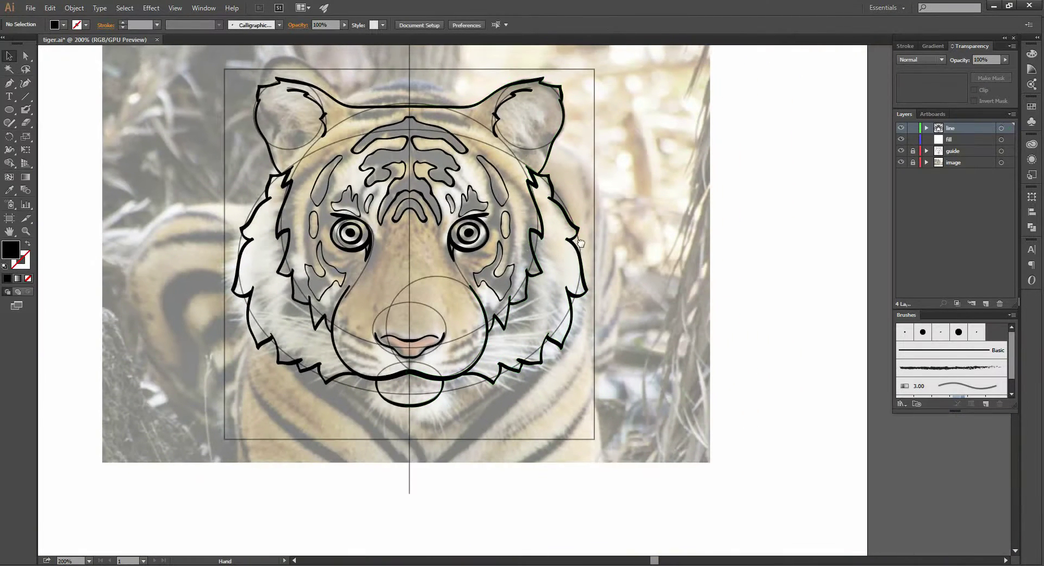
{"action": "left_click", "coordinate": [901, 151]}
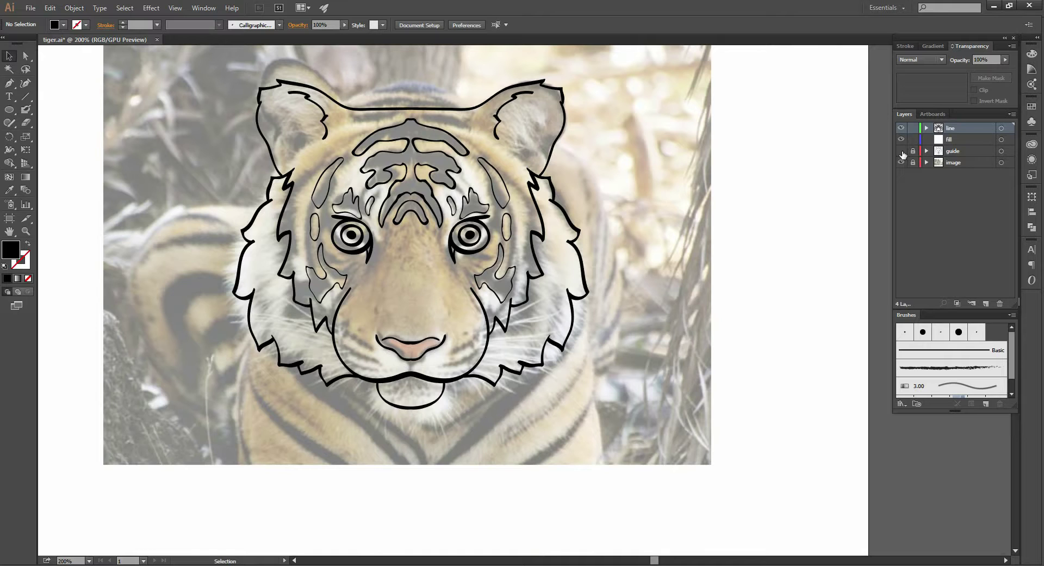
Show the guide layer again, select all line art, and apply Pathfinder Unite
{"action": "left_click", "coordinate": [901, 151]}
{"action": "left_click", "coordinate": [901, 150]}
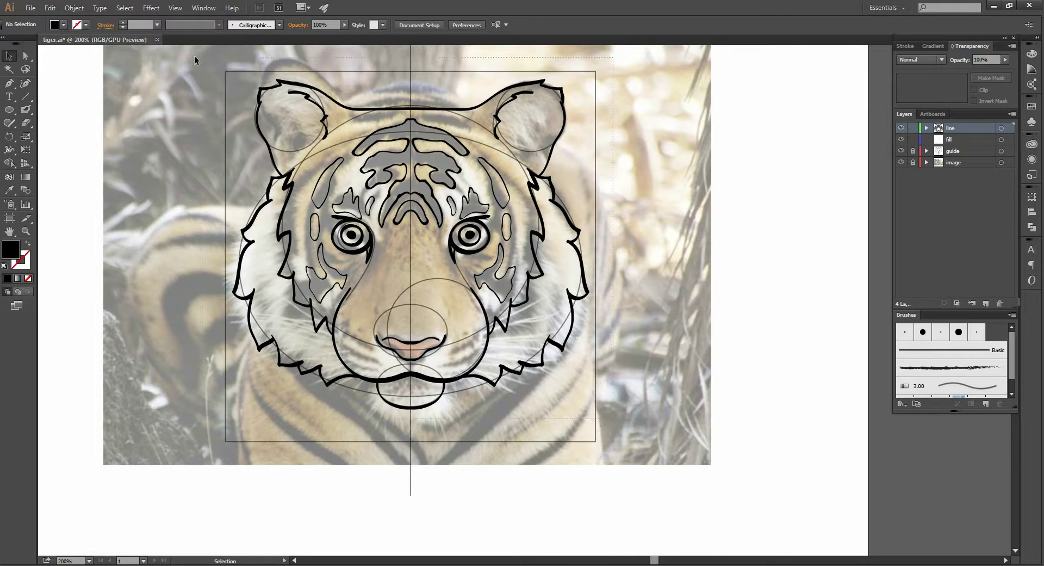
{"action": "key", "text": "ctrl+a"}
{"action": "left_click_drag", "start_coordinate": [735, 264], "coordinate": [710, 259]}
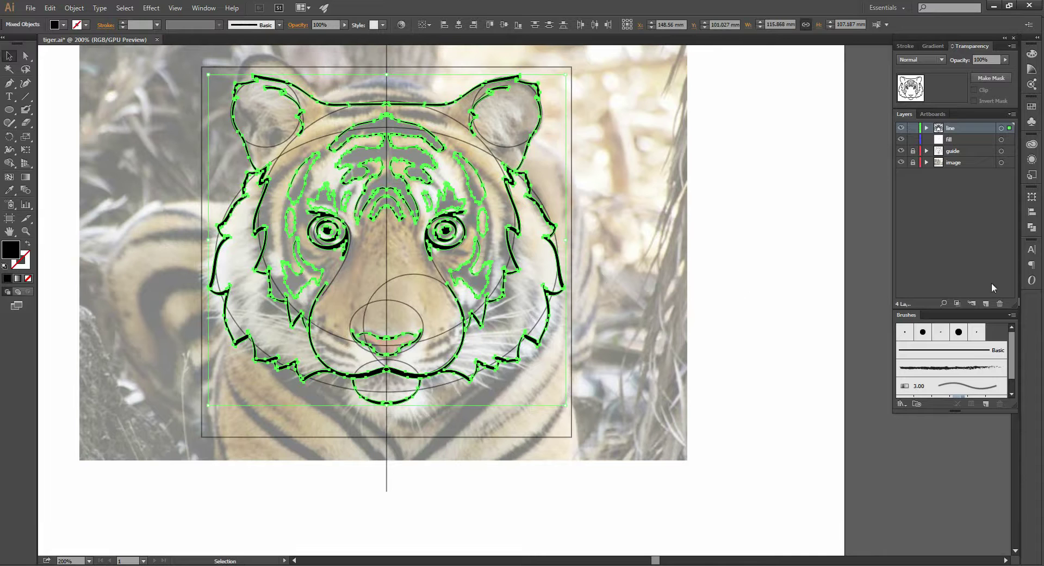
{"action": "left_click", "coordinate": [1031, 228]}
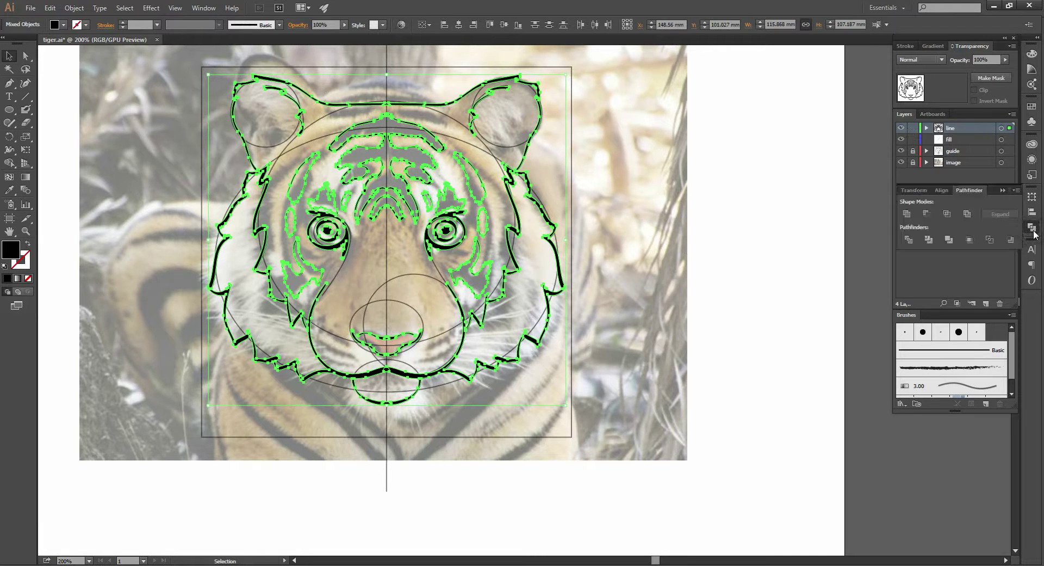
{"action": "left_click", "coordinate": [912, 215]}
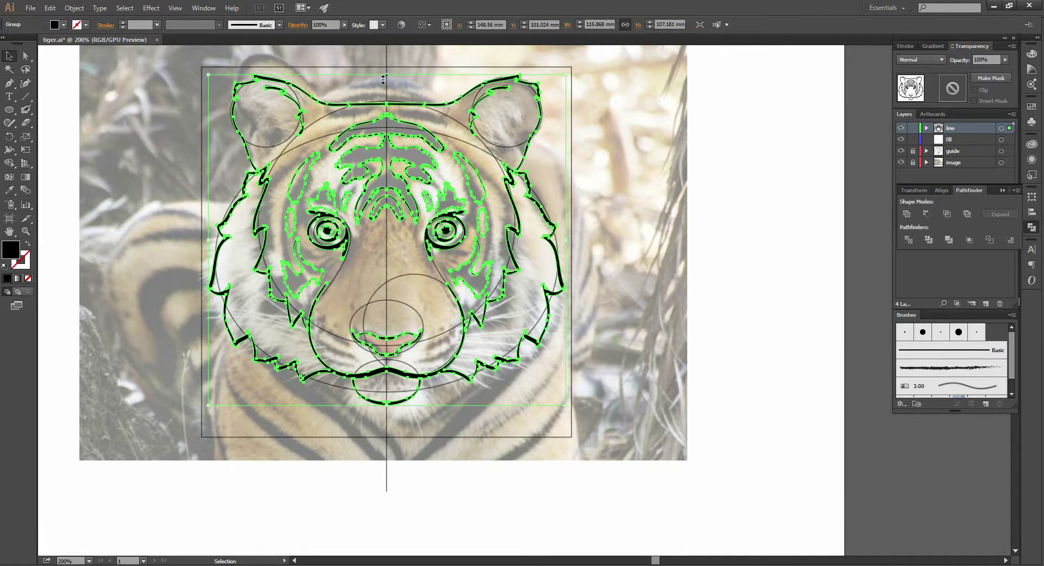
Zoom and pan over the united drawing's upper face, then deselect it
{"action": "scroll", "coordinate": [390, 99], "scroll_direction": "up", "scroll_amount": 1}
{"action": "scroll", "coordinate": [390, 99], "scroll_direction": "up", "scroll_amount": 1}
{"action": "scroll", "coordinate": [489, 200], "scroll_direction": "down", "scroll_amount": 1}
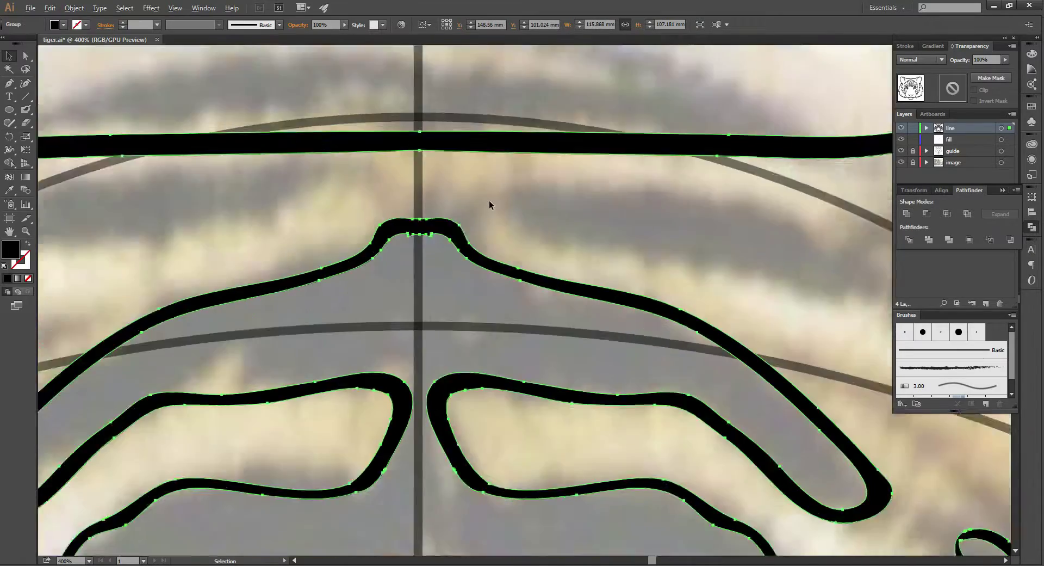
{"action": "scroll", "coordinate": [488, 200], "scroll_direction": "down", "scroll_amount": 2}
{"action": "scroll", "coordinate": [488, 200], "scroll_direction": "down", "scroll_amount": 1}
{"action": "left_click_drag", "start_coordinate": [690, 257], "coordinate": [657, 200]}
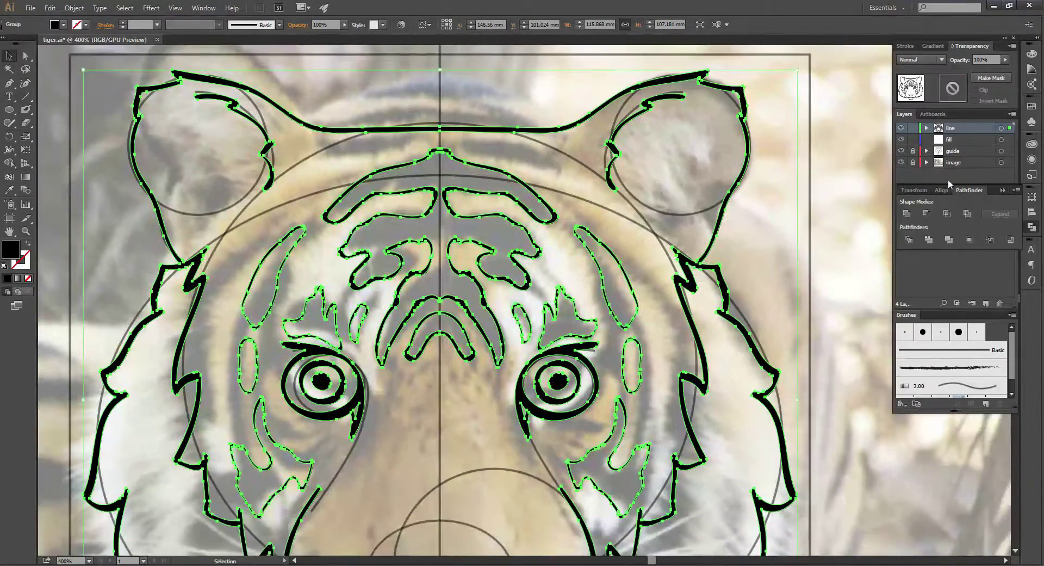
{"action": "left_click", "coordinate": [601, 239]}
Reselect the merged drawing to inspect the nose, then clear the selection
{"action": "scroll", "coordinate": [549, 338], "scroll_direction": "down", "scroll_amount": 5}
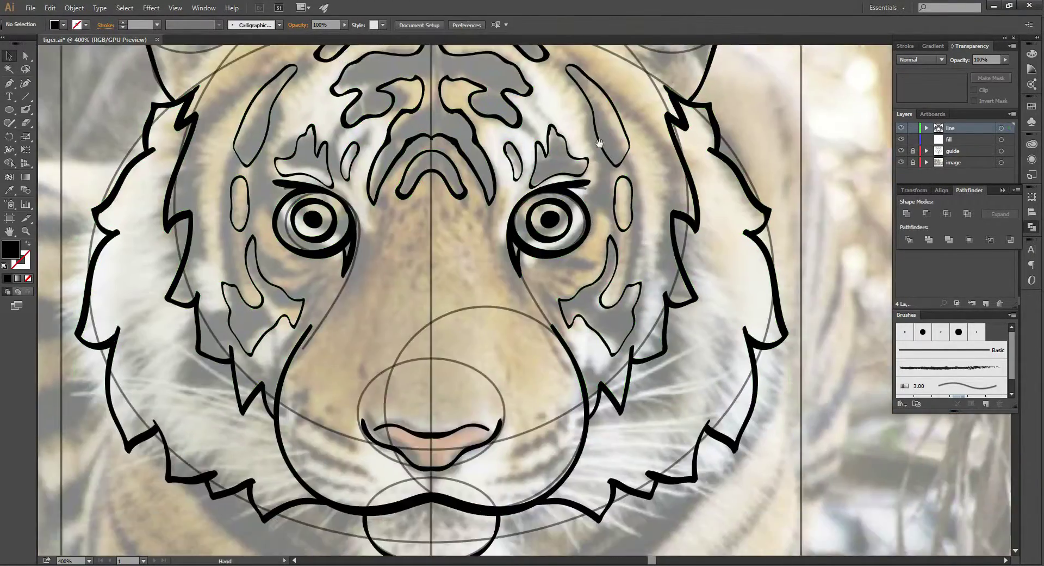
{"action": "scroll", "coordinate": [547, 335], "scroll_direction": "down", "scroll_amount": 2}
{"action": "scroll", "coordinate": [422, 353], "scroll_direction": "up", "scroll_amount": 2}
{"action": "scroll", "coordinate": [422, 351], "scroll_direction": "up", "scroll_amount": 2}
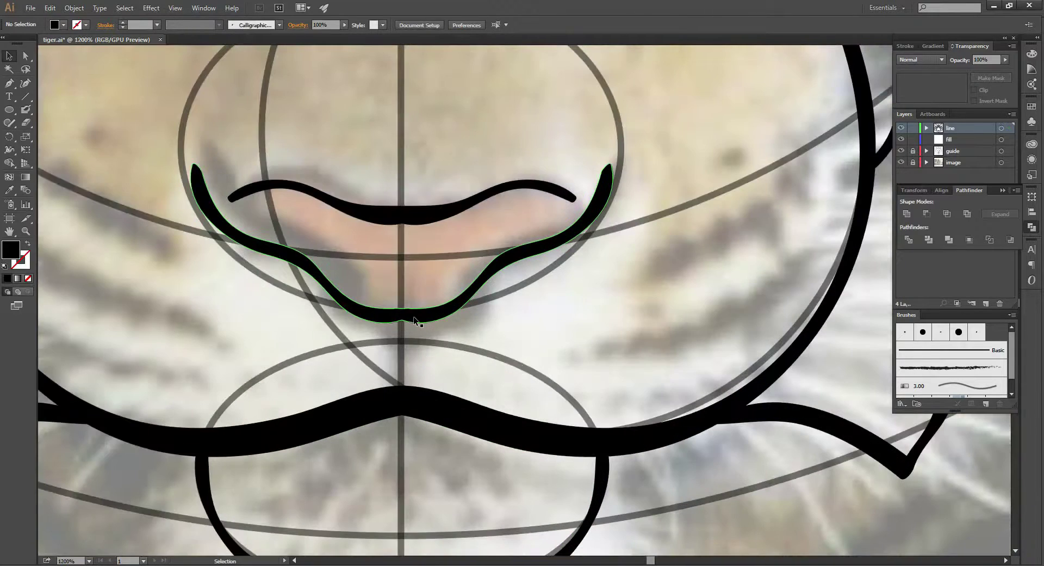
{"action": "left_click", "coordinate": [413, 320]}
{"action": "scroll", "coordinate": [405, 247], "scroll_direction": "up", "scroll_amount": 3}
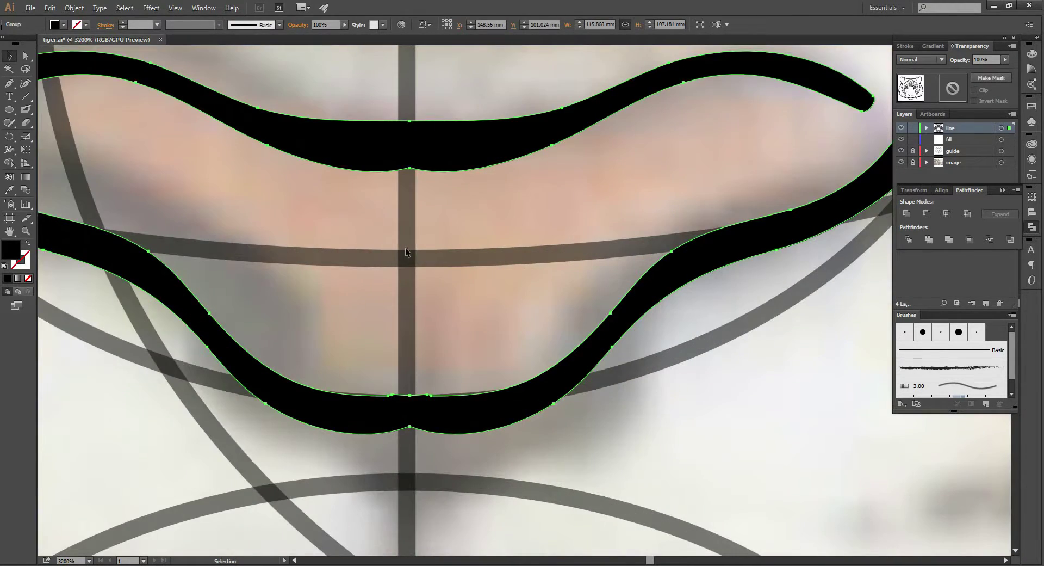
{"action": "scroll", "coordinate": [405, 247], "scroll_direction": "down", "scroll_amount": 4}
{"action": "scroll", "coordinate": [482, 333], "scroll_direction": "down", "scroll_amount": 2}
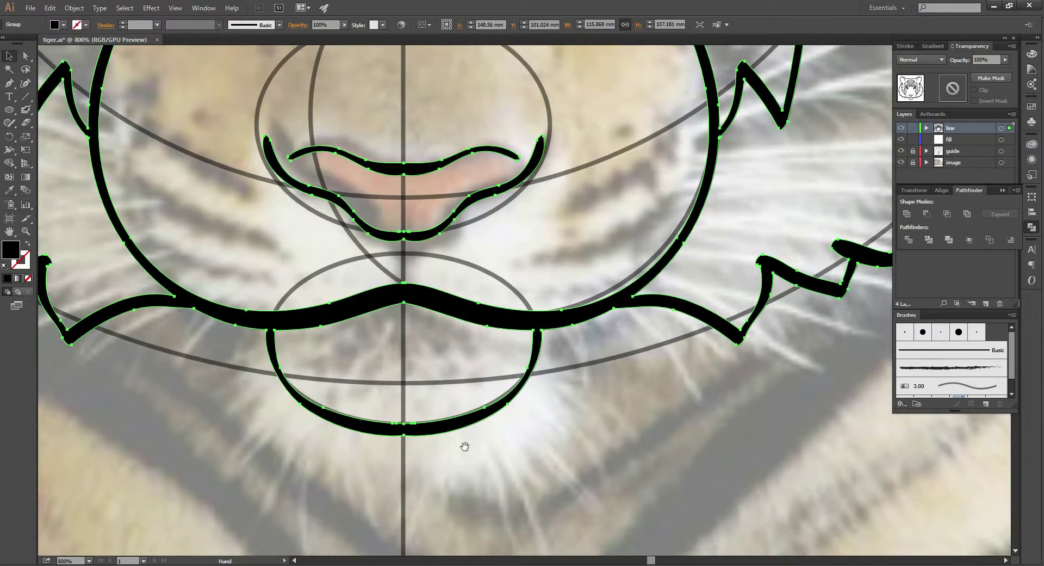
{"action": "scroll", "coordinate": [464, 442], "scroll_direction": "down", "scroll_amount": 1}
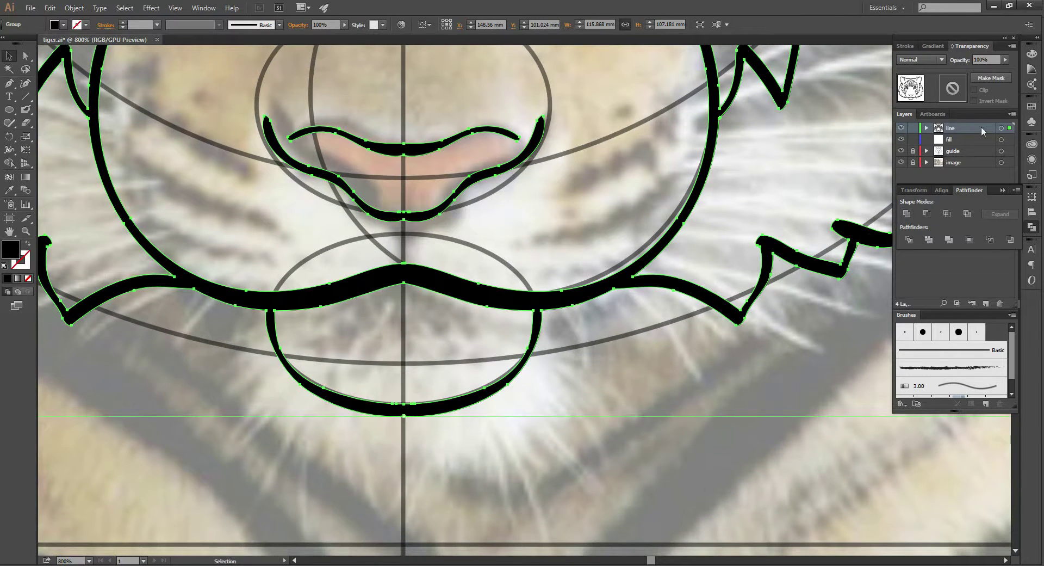
{"action": "left_click", "coordinate": [731, 389]}
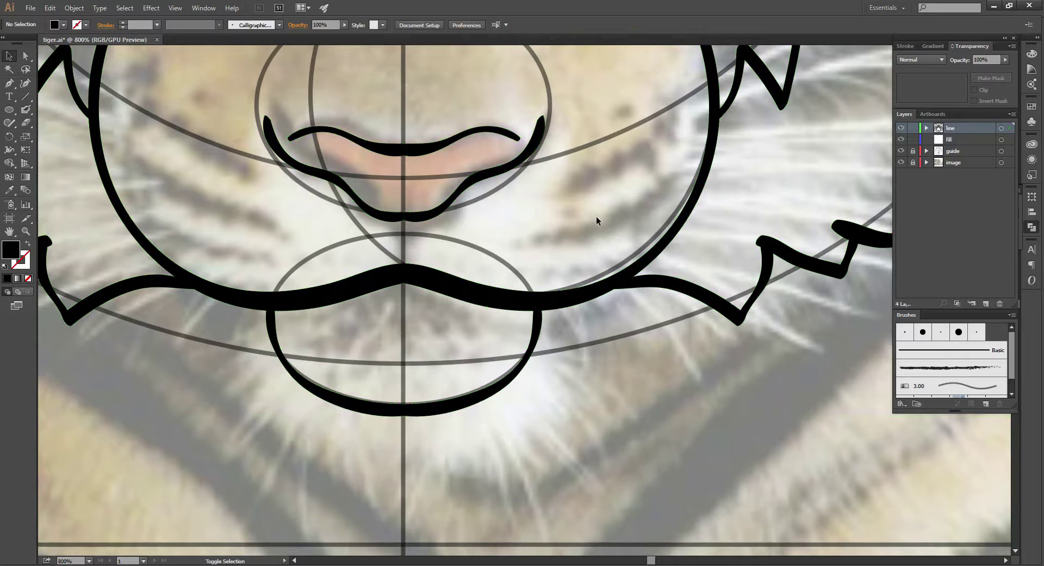
Zoom in and paint over the notch on the nose's bottom outline with the Blob Brush
{"action": "key", "text": "shift+b"}
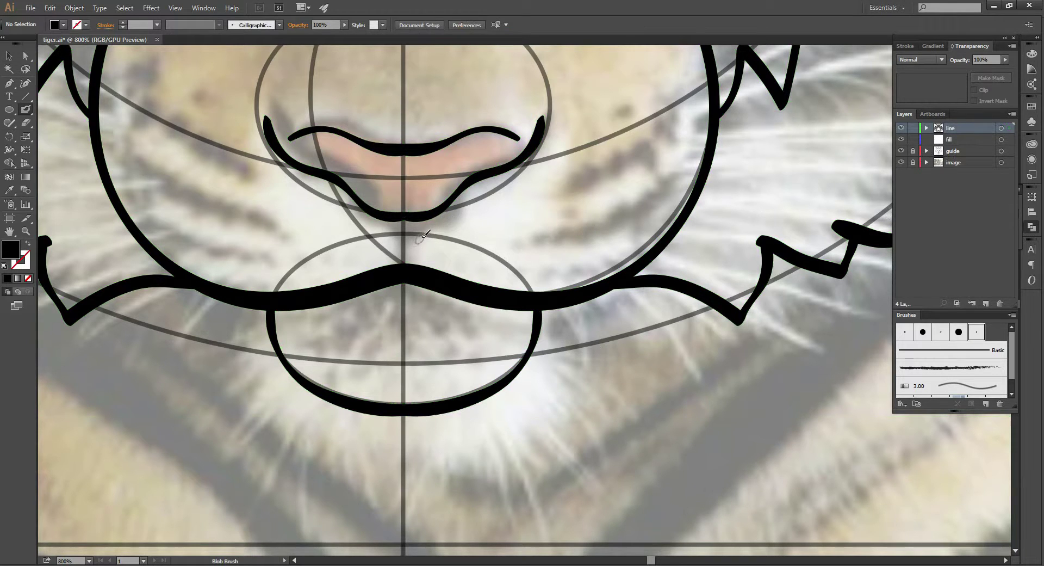
{"action": "key", "text": "shift+x"}
{"action": "key", "text": "space"}
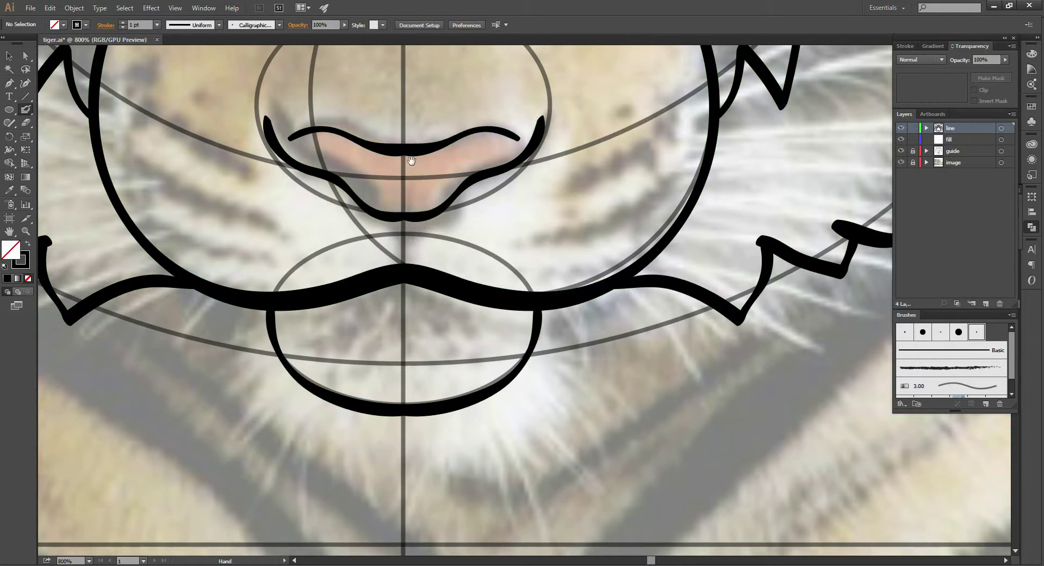
{"action": "left_click_drag", "start_coordinate": [408, 162], "coordinate": [405, 177]}
{"action": "key", "text": "ctrl+plus"}
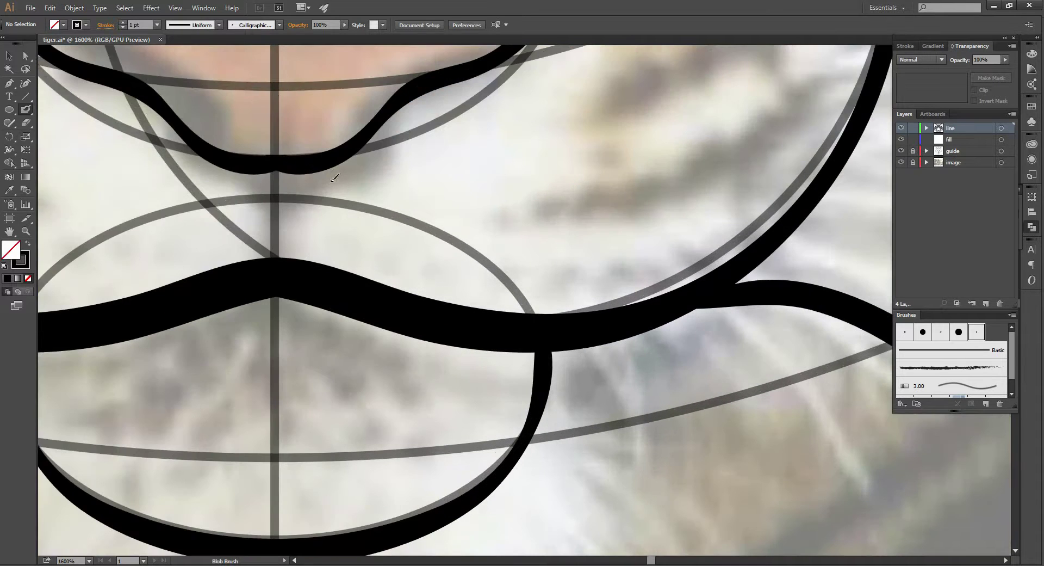
{"action": "left_click_drag", "start_coordinate": [296, 173], "coordinate": [358, 169]}
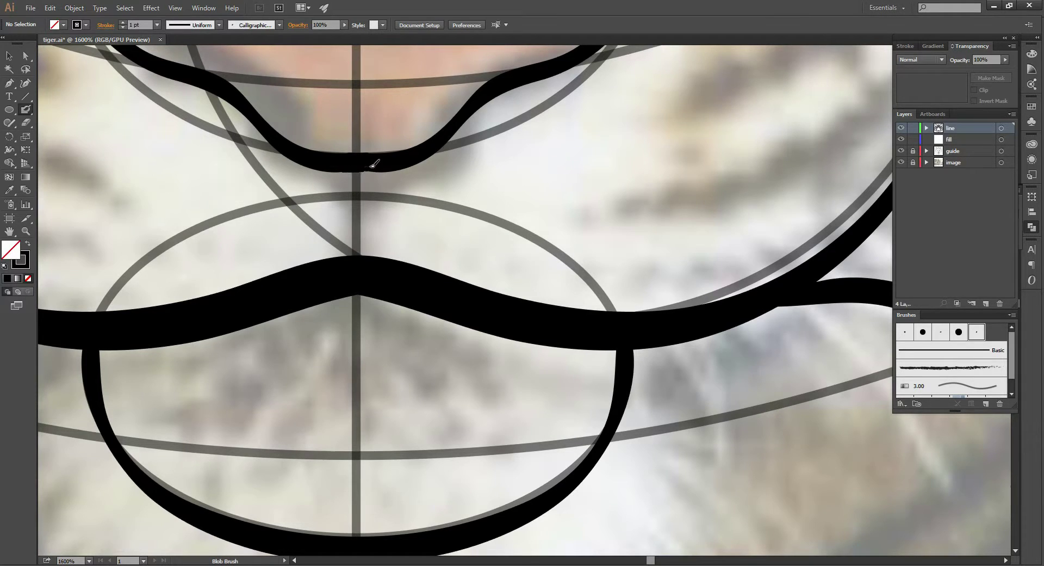
{"action": "left_click_drag", "start_coordinate": [341, 165], "coordinate": [355, 165]}
Return to the Blob Brush with swapped colours and pan up to the forehead stripes
{"action": "key", "text": "v"}
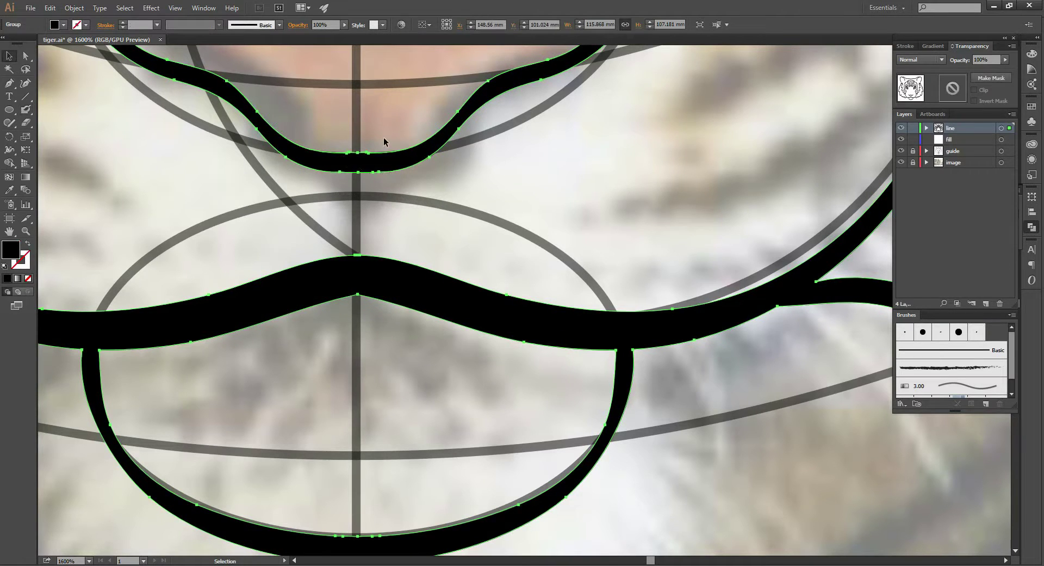
{"action": "scroll", "coordinate": [381, 122], "scroll_direction": "up", "scroll_amount": 3}
{"action": "scroll", "coordinate": [366, 145], "scroll_direction": "up", "scroll_amount": 2}
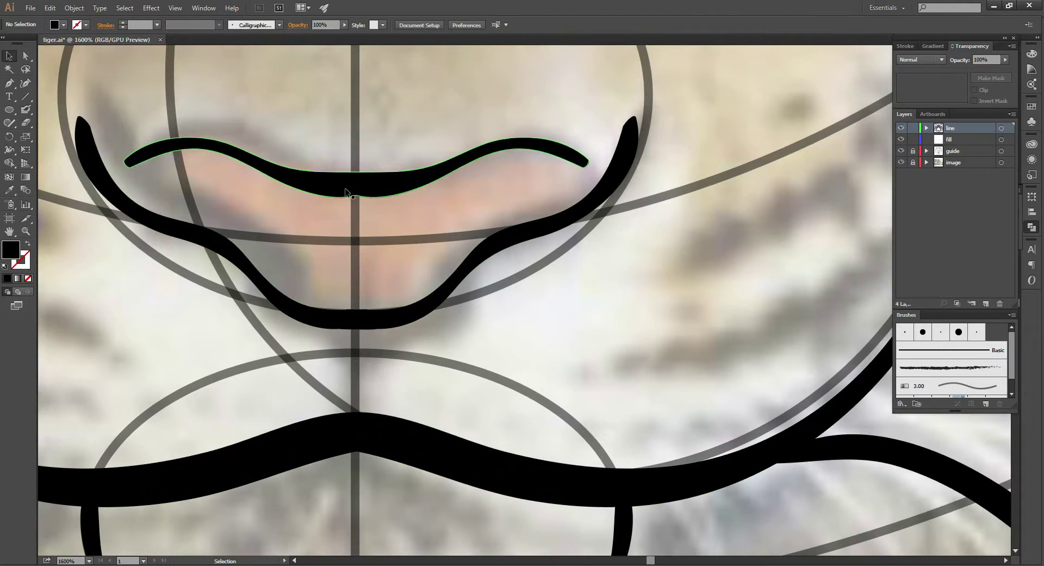
{"action": "key", "text": "shift+b"}
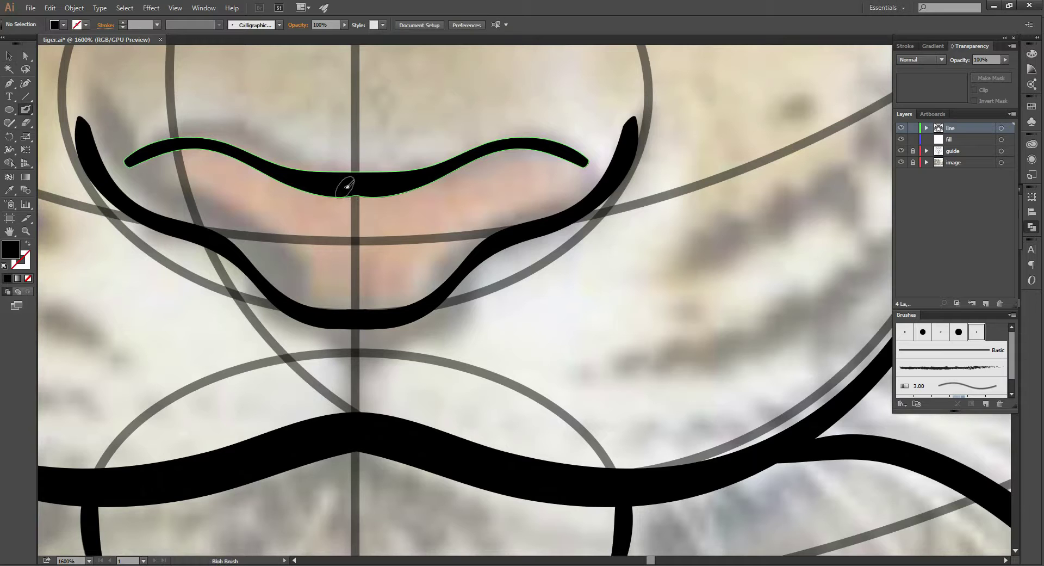
{"action": "key", "text": "shift+x"}
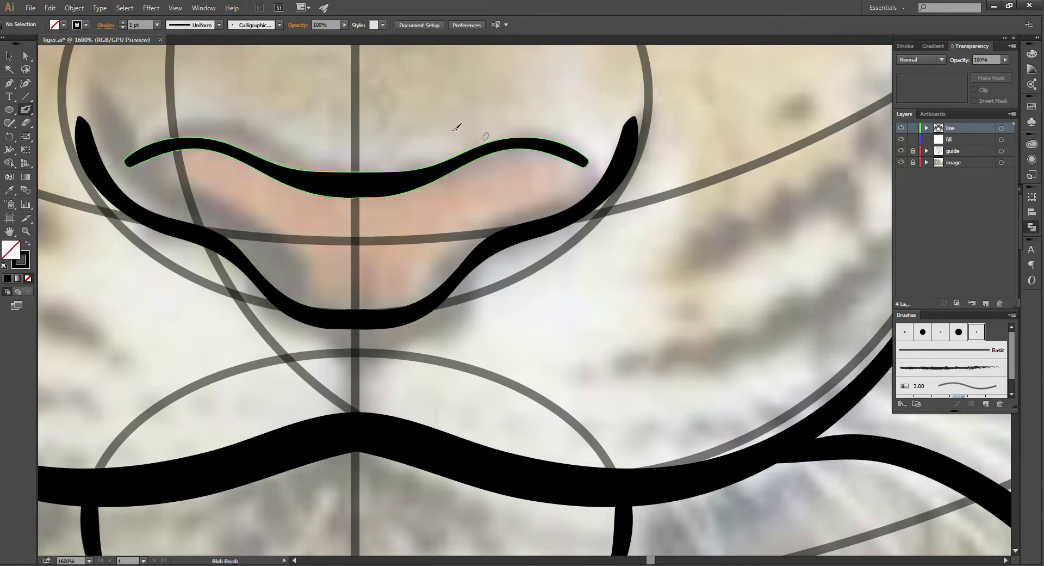
{"action": "mouse_move", "coordinate": [354, 121]}
{"action": "left_mouse_down"}
{"action": "mouse_move", "coordinate": [368, 258]}
{"action": "mouse_move", "coordinate": [347, 117]}
{"action": "mouse_move", "coordinate": [351, 272]}
{"action": "left_mouse_up"}
{"action": "mouse_move", "coordinate": [370, 60]}
{"action": "left_mouse_down"}
{"action": "mouse_move", "coordinate": [377, 158]}
{"action": "mouse_move", "coordinate": [356, 170]}
{"action": "left_mouse_up"}
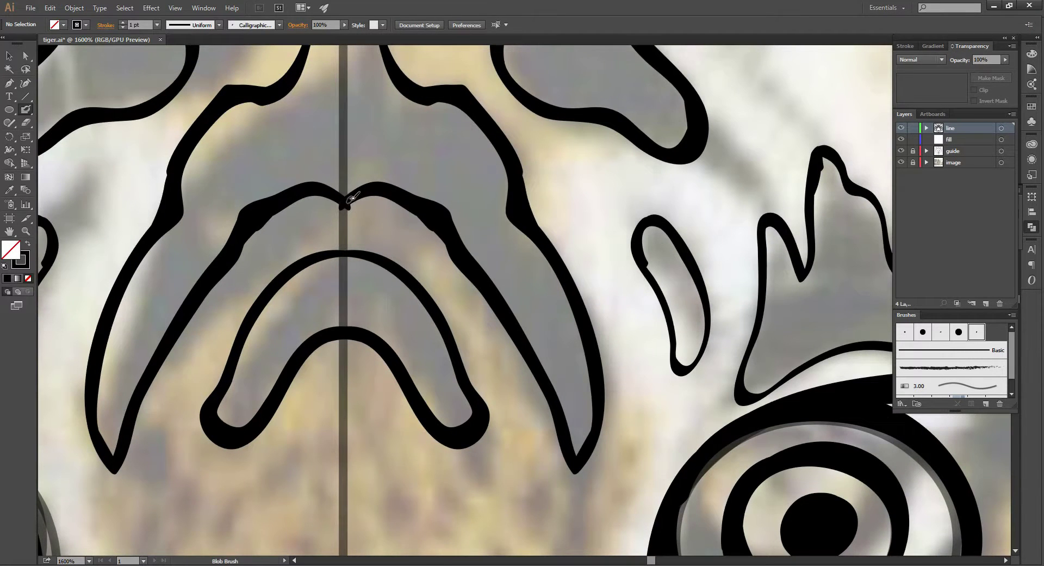
Fill the V-shaped notch at the forehead stripe's centre, then trim the excess with the Eraser
{"action": "key", "text": "ctrl+plus"}
{"action": "left_click_drag", "start_coordinate": [273, 176], "coordinate": [372, 200]}
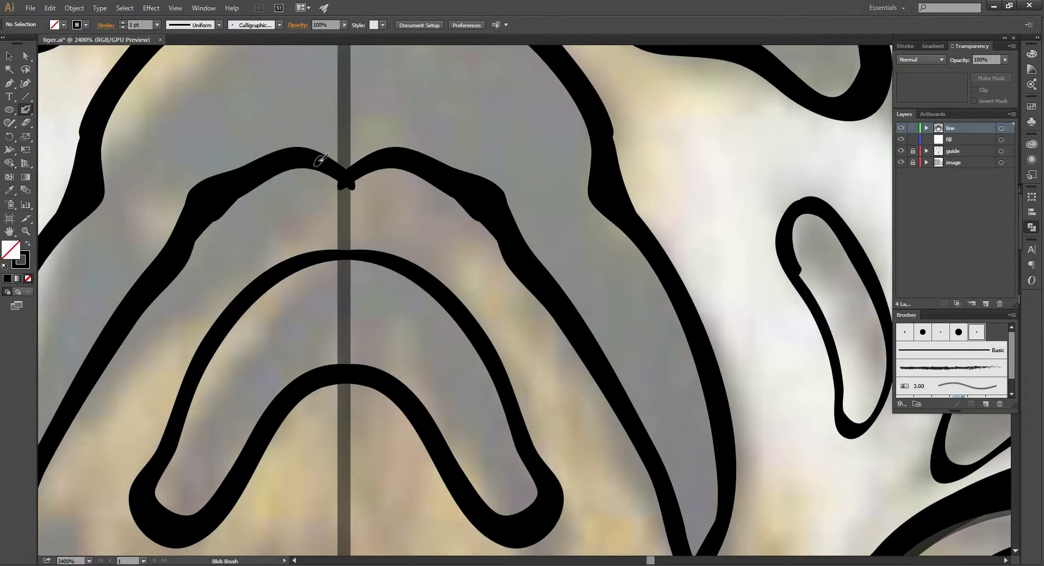
{"action": "left_click_drag", "start_coordinate": [320, 159], "coordinate": [363, 164]}
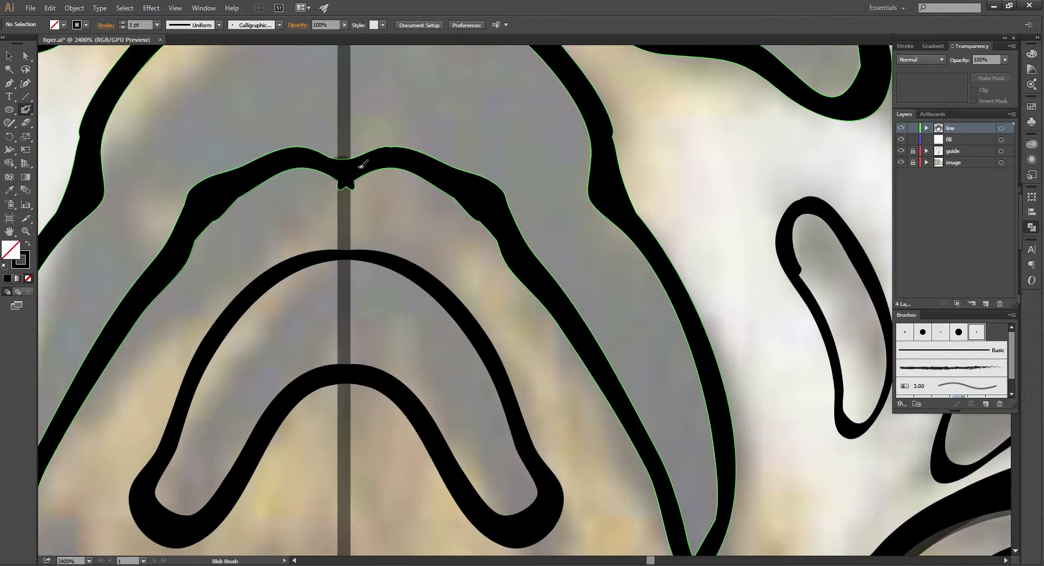
{"action": "key", "text": "shift+e"}
{"action": "left_click_drag", "start_coordinate": [323, 190], "coordinate": [380, 186]}
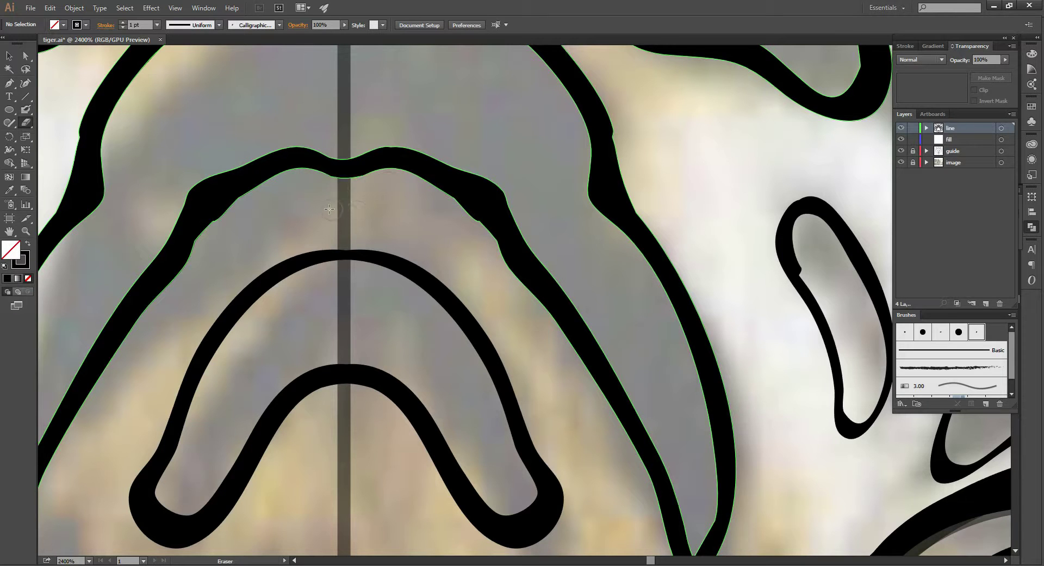
Erase the top stripe's centre notch and repaint its top edge smoothly with the Blob Brush
{"action": "key", "text": "shift+b"}
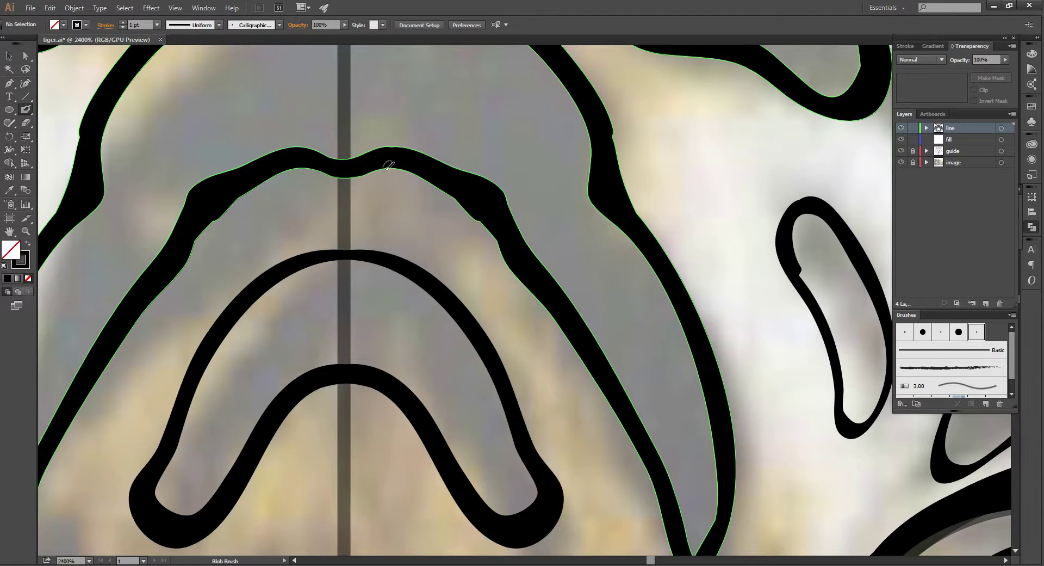
{"action": "left_click_drag", "start_coordinate": [344, 112], "coordinate": [345, 291]}
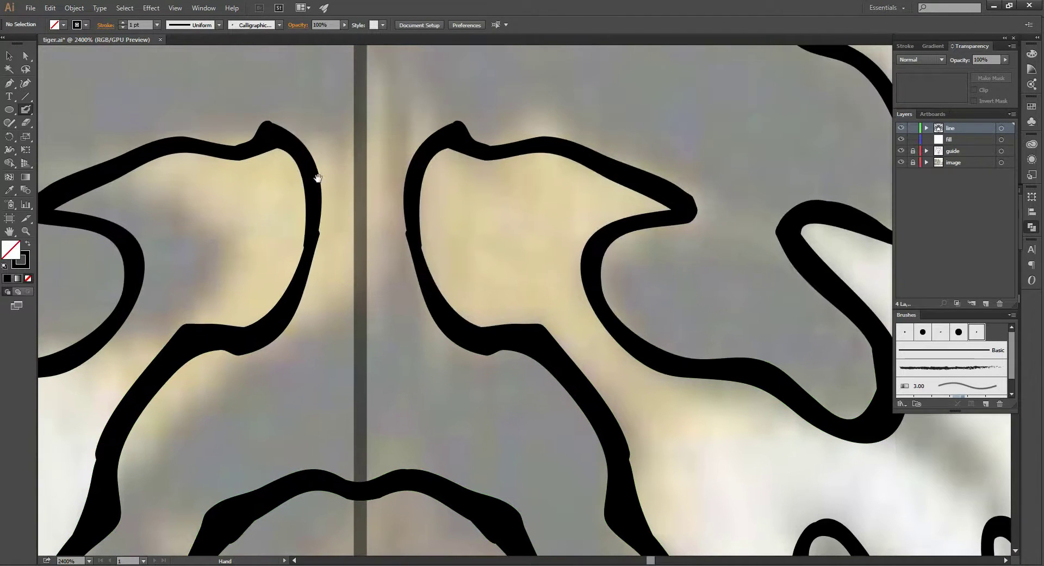
{"action": "mouse_move", "coordinate": [315, 175]}
{"action": "left_mouse_down"}
{"action": "mouse_move", "coordinate": [347, 274]}
{"action": "mouse_move", "coordinate": [327, 377]}
{"action": "left_mouse_up"}
{"action": "mouse_move", "coordinate": [361, 221]}
{"action": "left_mouse_down"}
{"action": "mouse_move", "coordinate": [341, 145]}
{"action": "mouse_move", "coordinate": [345, 256]}
{"action": "mouse_move", "coordinate": [320, 277]}
{"action": "left_mouse_up"}
{"action": "mouse_move", "coordinate": [337, 151]}
{"action": "left_mouse_down"}
{"action": "mouse_move", "coordinate": [328, 167]}
{"action": "mouse_move", "coordinate": [338, 156]}
{"action": "mouse_move", "coordinate": [347, 206]}
{"action": "mouse_move", "coordinate": [316, 191]}
{"action": "left_mouse_up"}
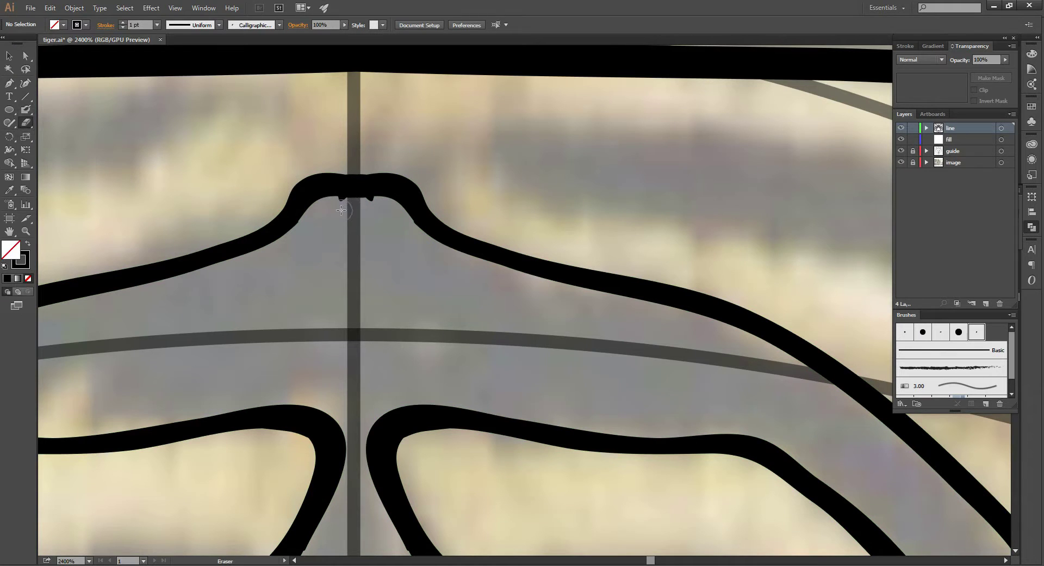
{"action": "mouse_move", "coordinate": [305, 231]}
{"action": "left_mouse_down"}
{"action": "mouse_move", "coordinate": [334, 206]}
{"action": "mouse_move", "coordinate": [389, 216]}
{"action": "mouse_move", "coordinate": [352, 268]}
{"action": "left_mouse_up"}
{"action": "key", "text": "shift+b"}
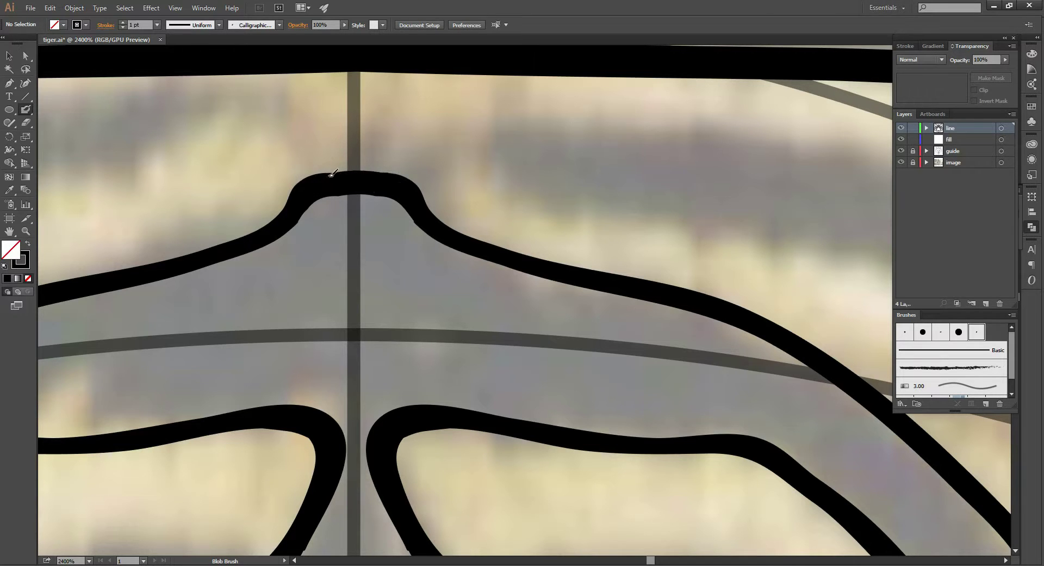
{"action": "left_click_drag", "start_coordinate": [390, 176], "coordinate": [335, 174]}
Check the line above the stripe, then zoom out to fit the whole artboard
{"action": "left_click_drag", "start_coordinate": [353, 29], "coordinate": [353, 167]}
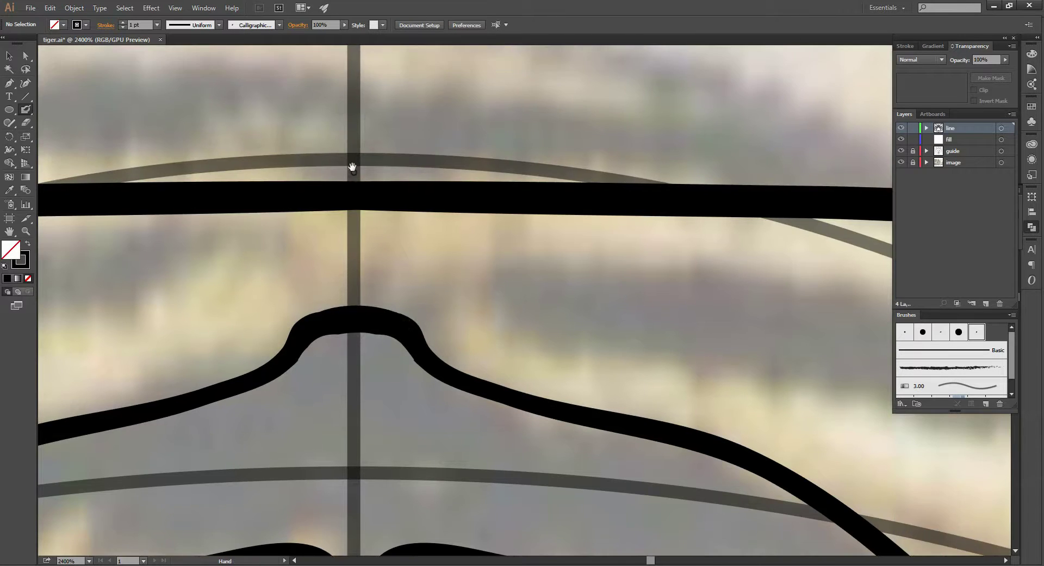
{"action": "left_click_drag", "start_coordinate": [362, 309], "coordinate": [397, 164]}
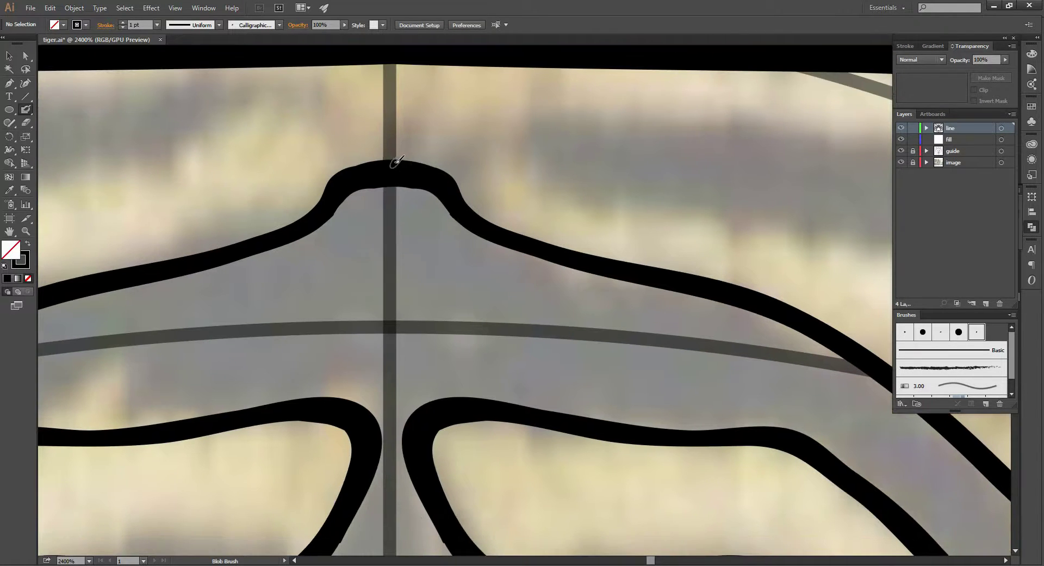
{"action": "key", "text": "ctrl+minus"}
{"action": "key", "text": "ctrl+minus"}
{"action": "key", "text": "ctrl+0"}
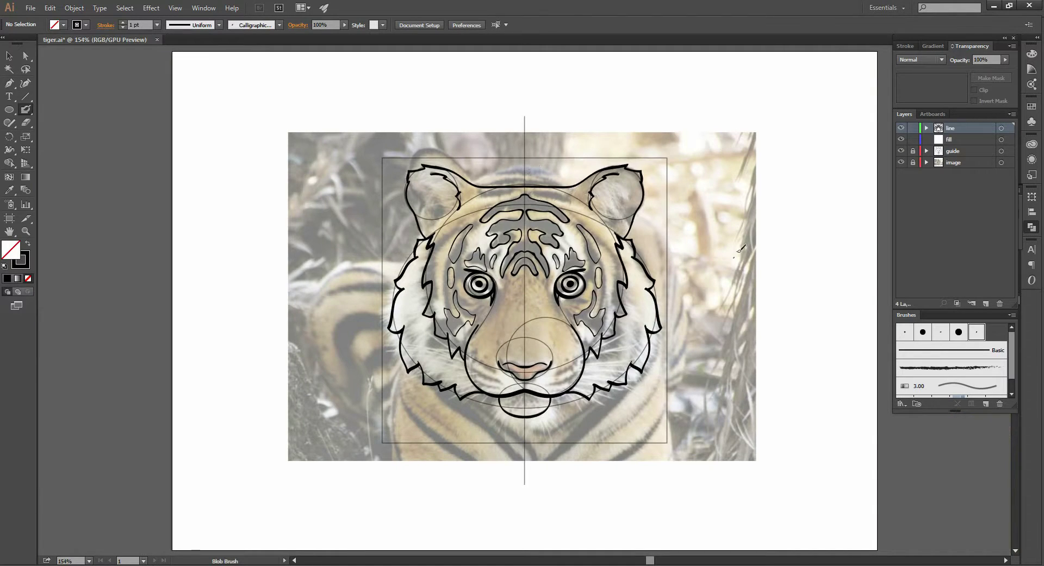
Toggle the guide and photo layers' visibility, lock the line art layer, and activate the fill layer
{"action": "left_click", "coordinate": [902, 151]}
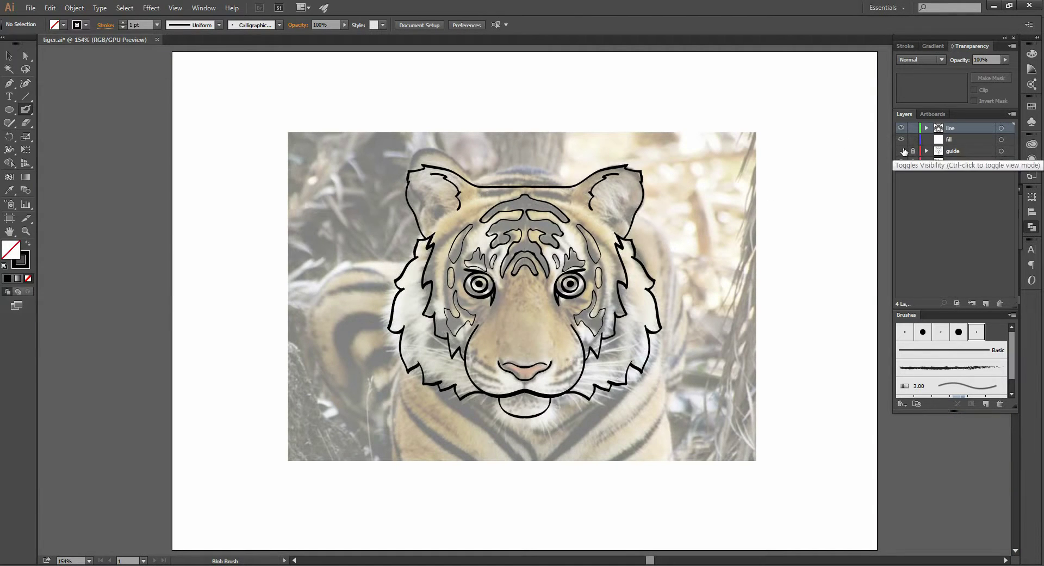
{"action": "left_click", "coordinate": [903, 163]}
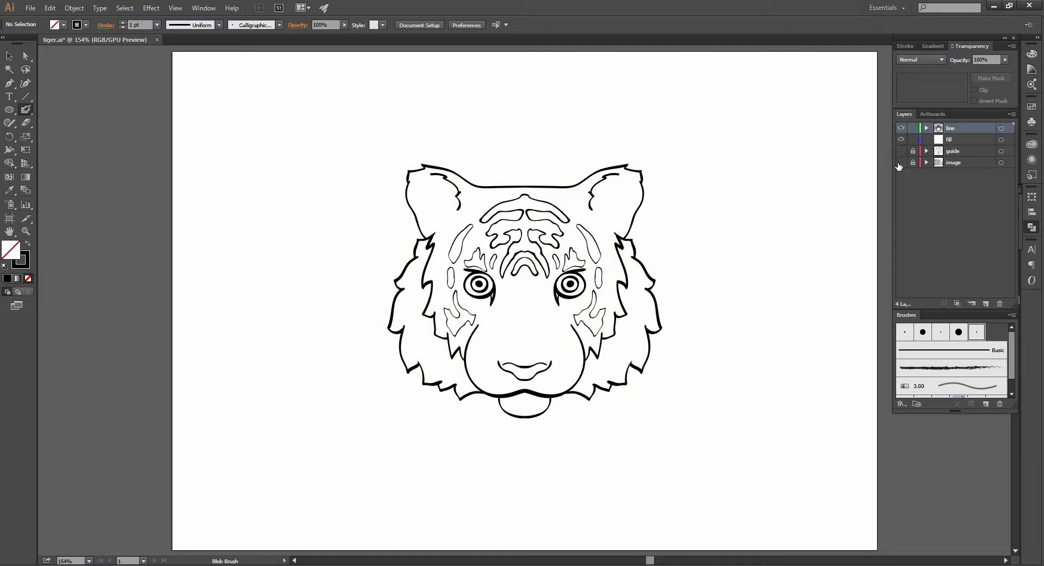
{"action": "left_click", "coordinate": [902, 163]}
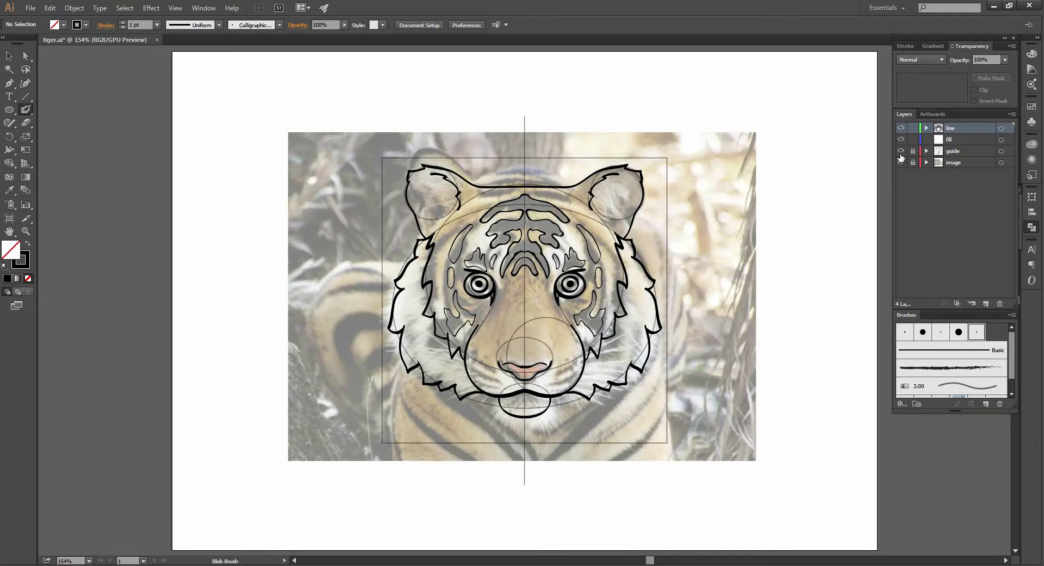
{"action": "left_click", "coordinate": [914, 128]}
{"action": "left_click", "coordinate": [946, 140]}
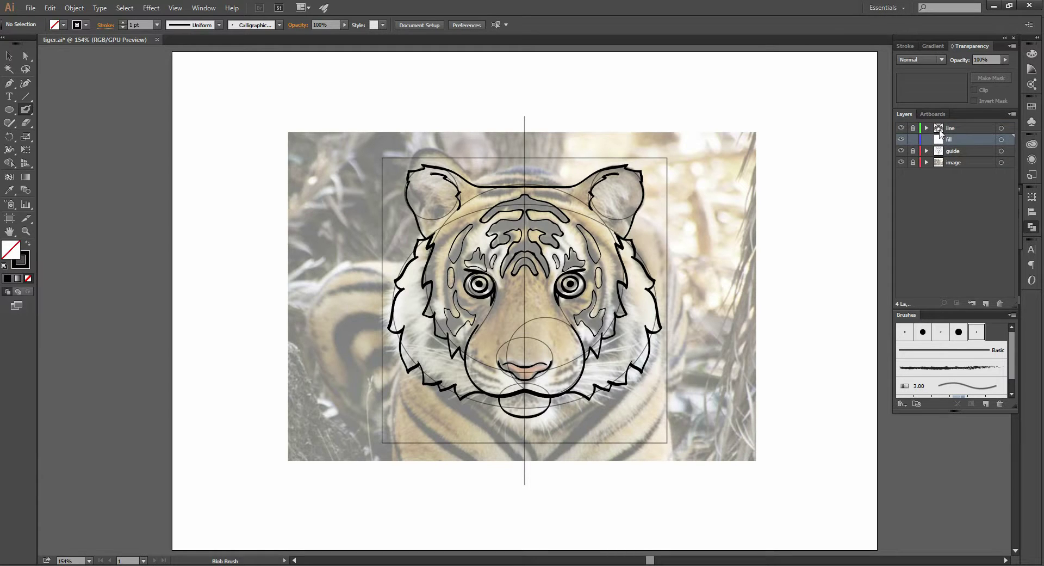
Draw a rectangle framing the tiger's head with the Rectangle Tool
{"action": "left_click", "coordinate": [10, 109]}
{"action": "left_click", "coordinate": [60, 110]}
{"action": "left_click_drag", "start_coordinate": [367, 147], "coordinate": [678, 452]}
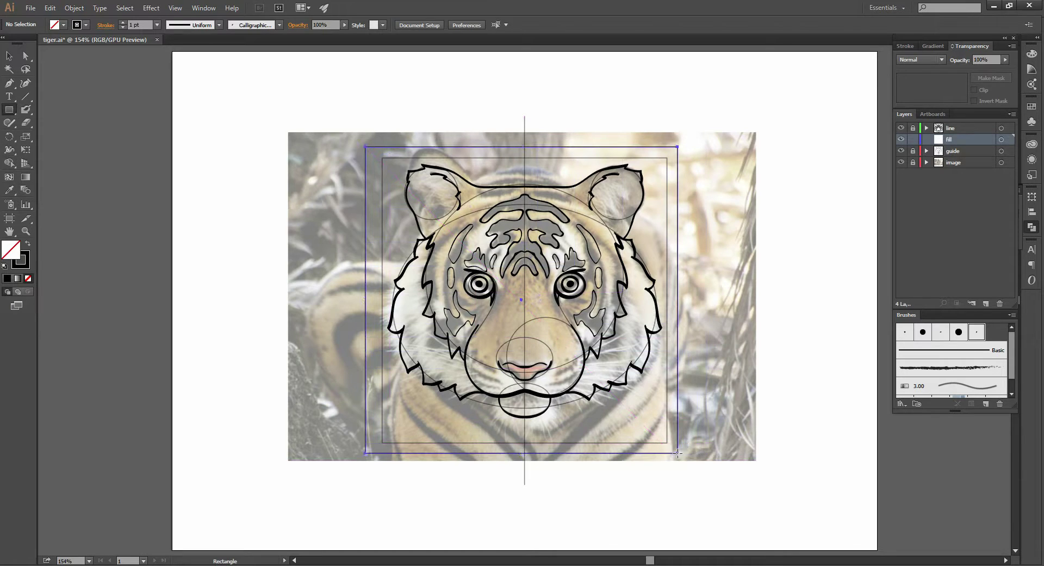
{"action": "key", "text": "v"}
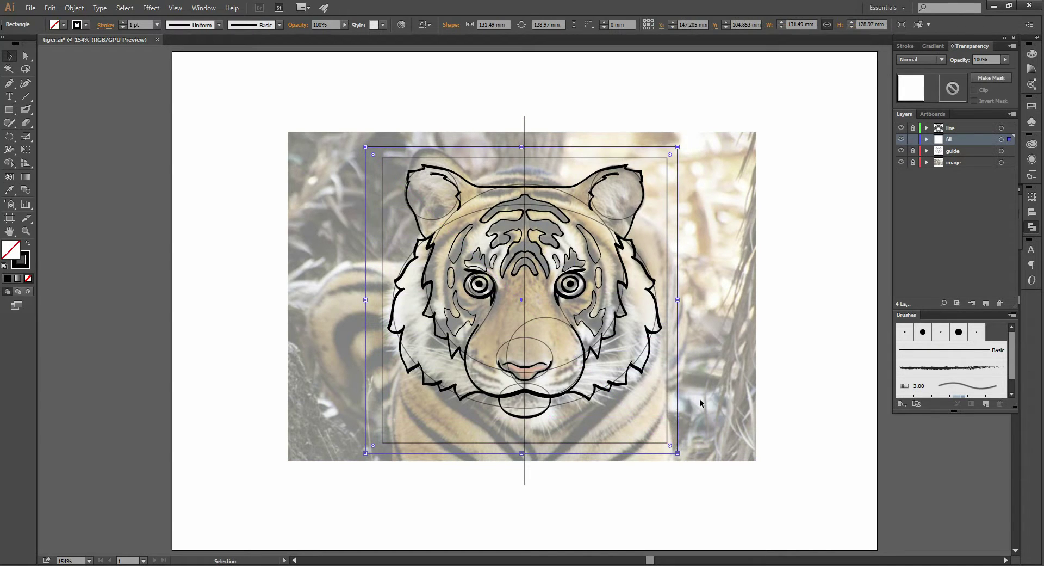
Give the rectangle a solid teal fill using the Color Picker
{"action": "left_click", "coordinate": [28, 244]}
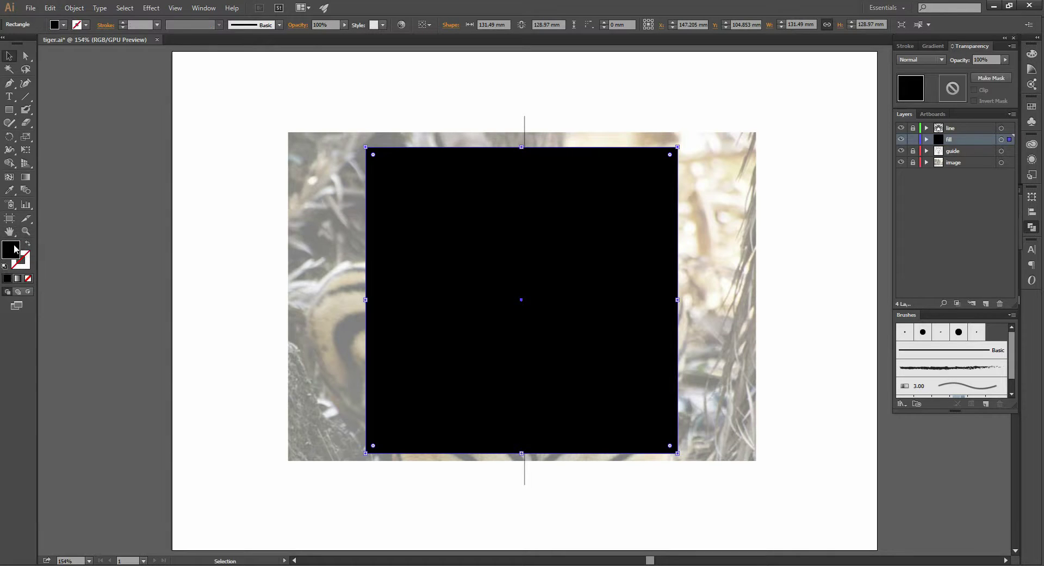
{"action": "double_click", "coordinate": [15, 249]}
{"action": "left_click", "coordinate": [168, 107]}
{"action": "left_click", "coordinate": [123, 77]}
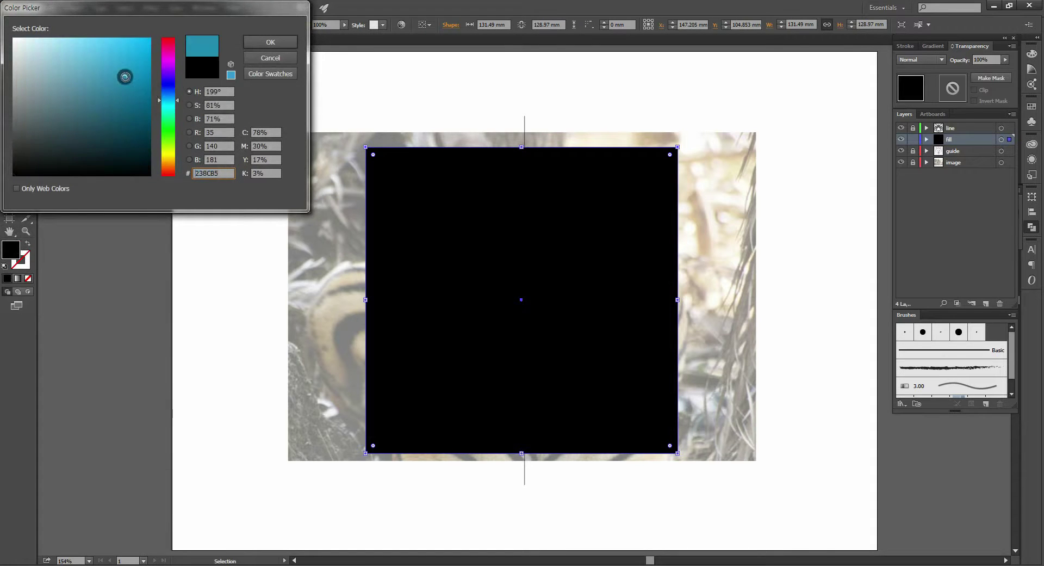
{"action": "left_click", "coordinate": [288, 41]}
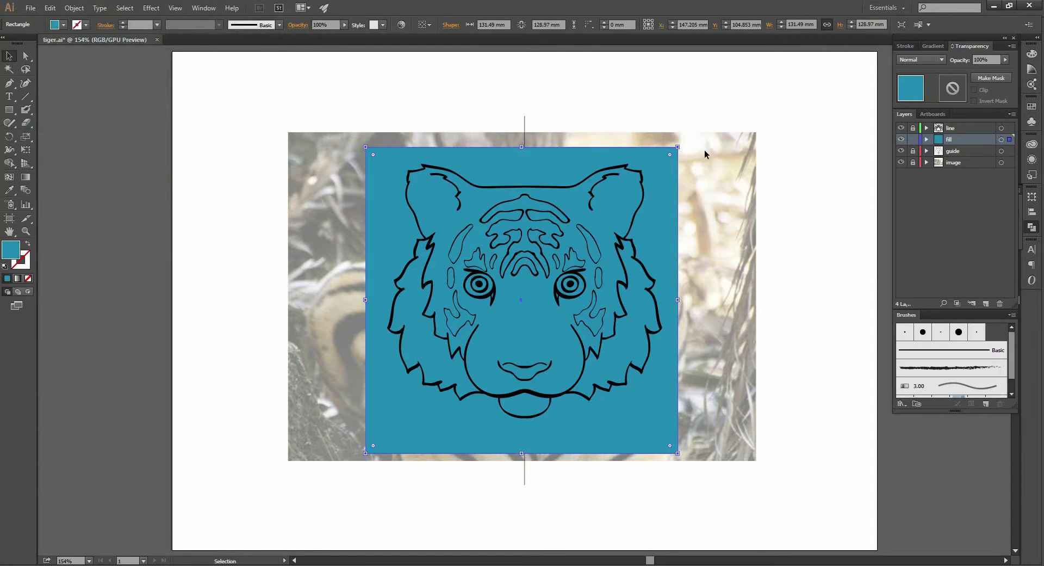
Deselect, then select the teal rectangle together with the line art
{"action": "left_click", "coordinate": [748, 193]}
{"action": "left_click_drag", "start_coordinate": [760, 326], "coordinate": [599, 267]}
{"action": "left_click_drag", "start_coordinate": [704, 484], "coordinate": [340, 128]}
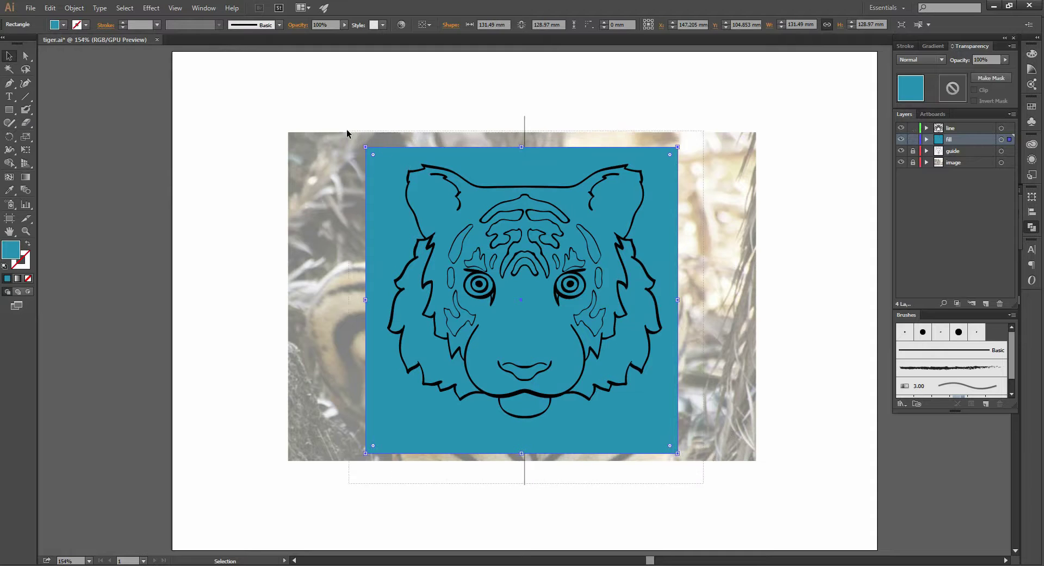
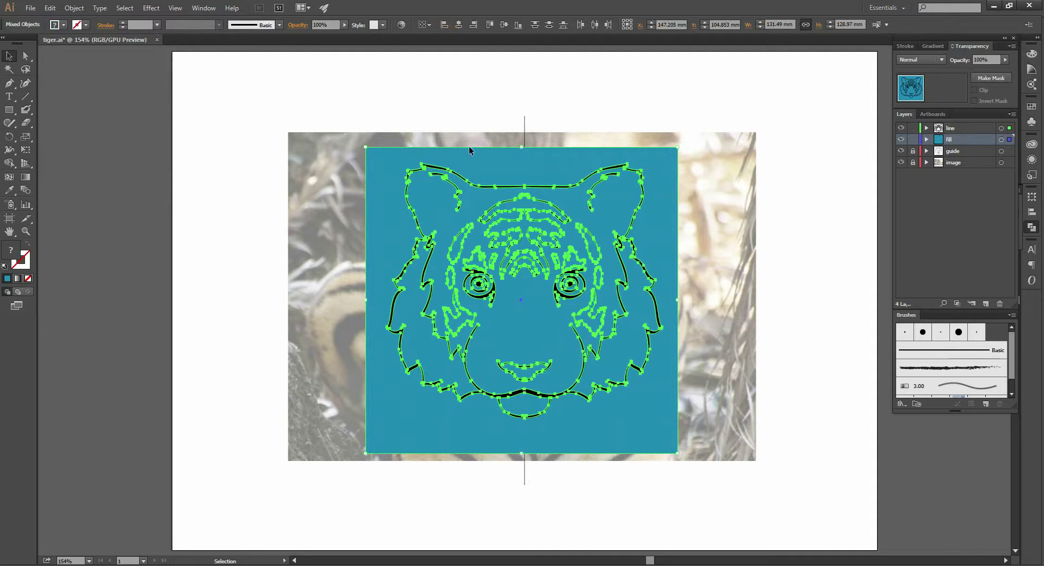
Divide the blue rectangle along the tiger outlines, ungroup the pieces and delete the outside area
{"action": "left_click", "coordinate": [1036, 232]}
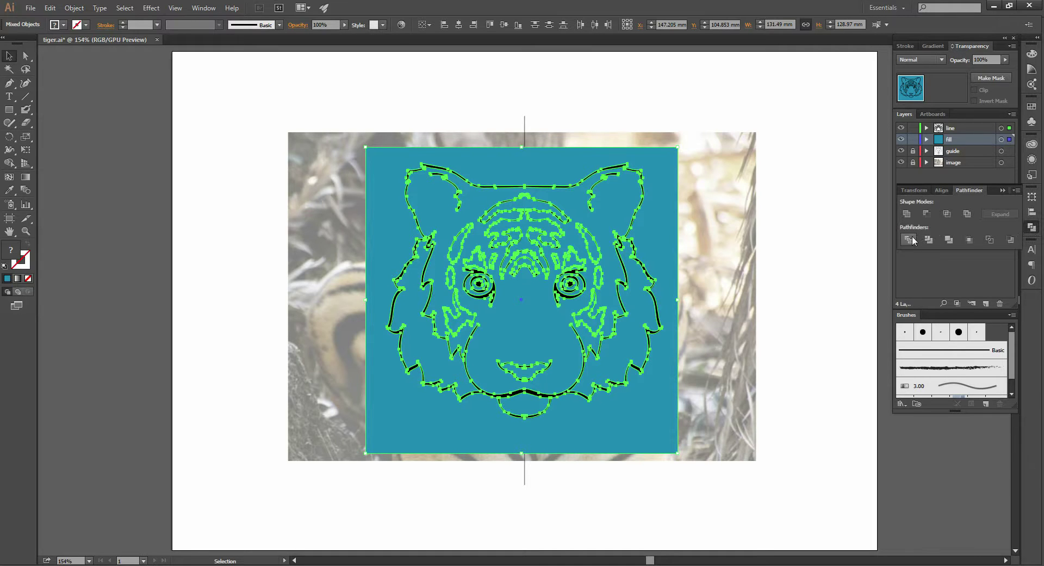
{"action": "left_click", "coordinate": [927, 239]}
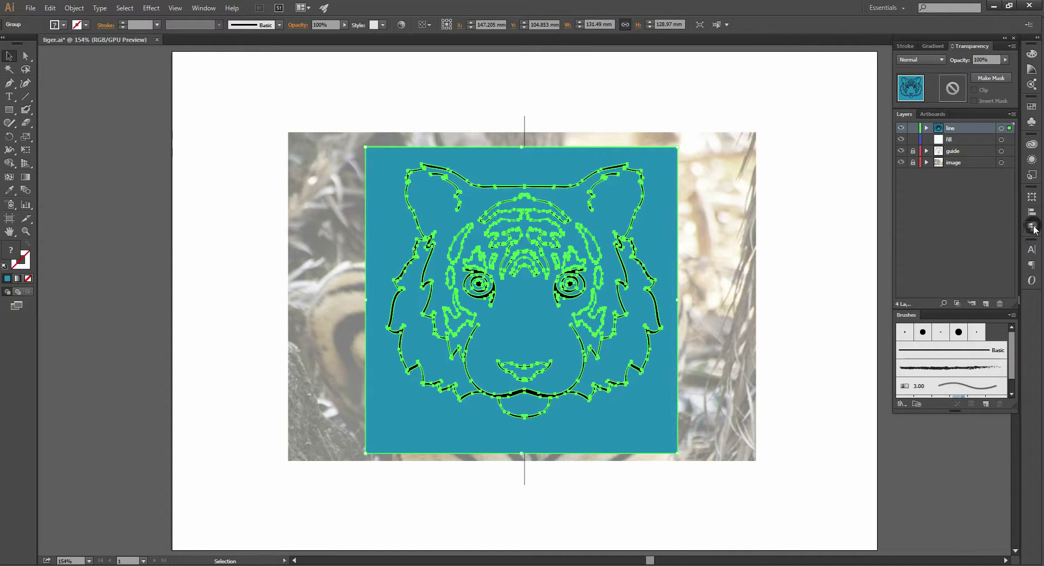
{"action": "right_click", "coordinate": [656, 212]}
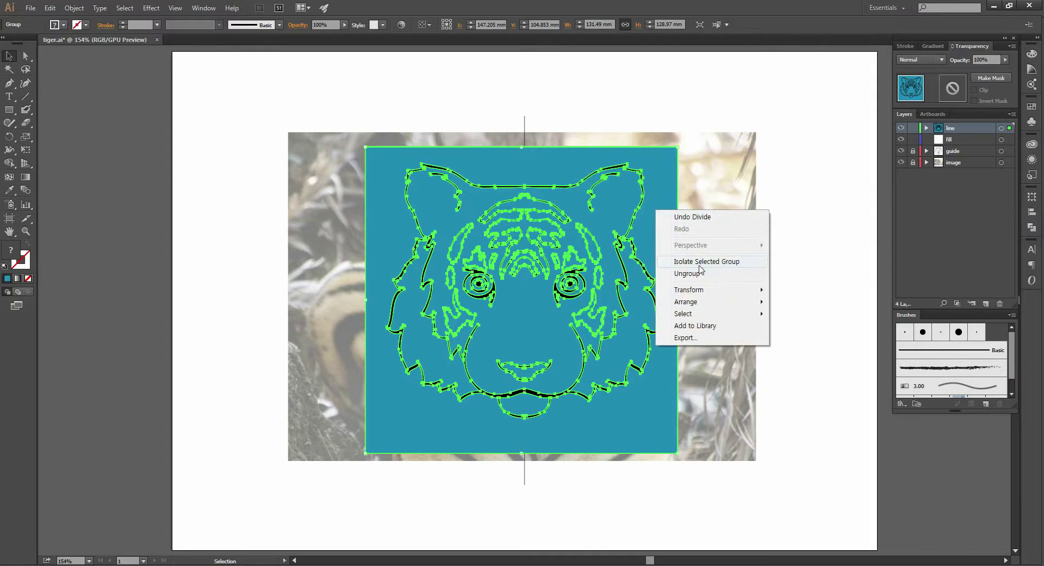
{"action": "left_click", "coordinate": [700, 273]}
{"action": "left_click", "coordinate": [816, 273]}
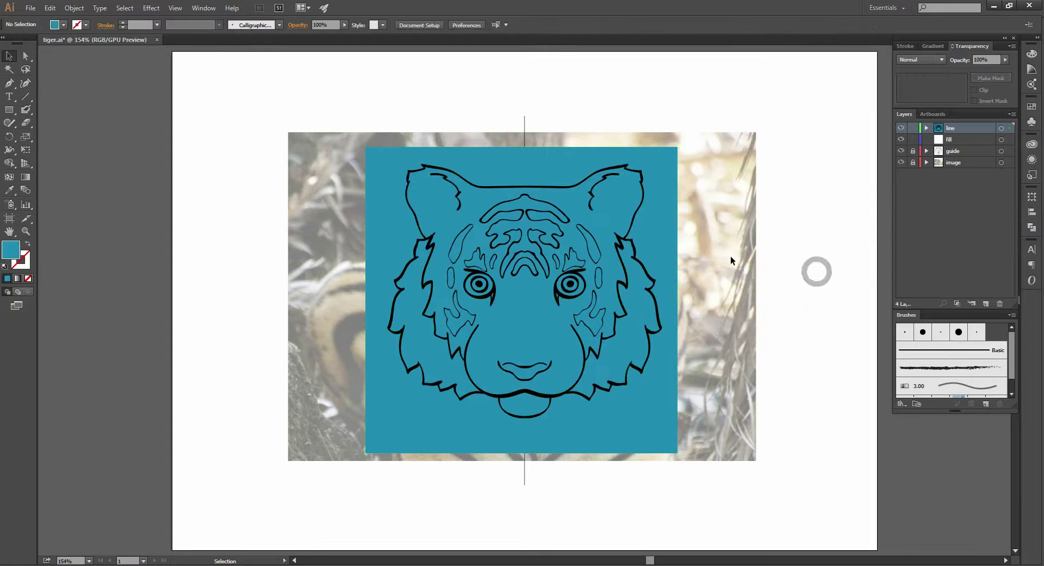
{"action": "left_click", "coordinate": [667, 236]}
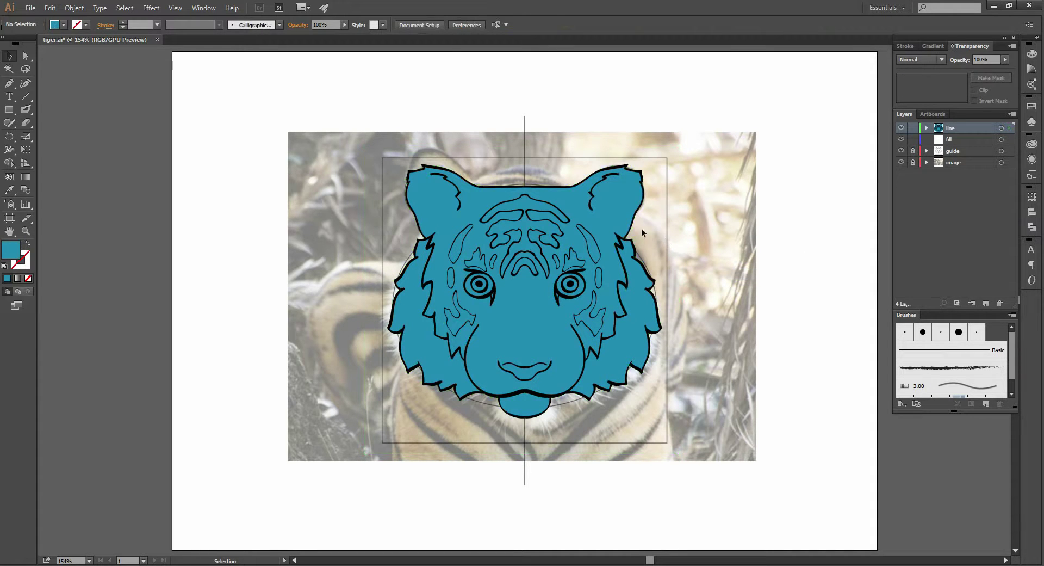
{"action": "left_click", "coordinate": [581, 213]}
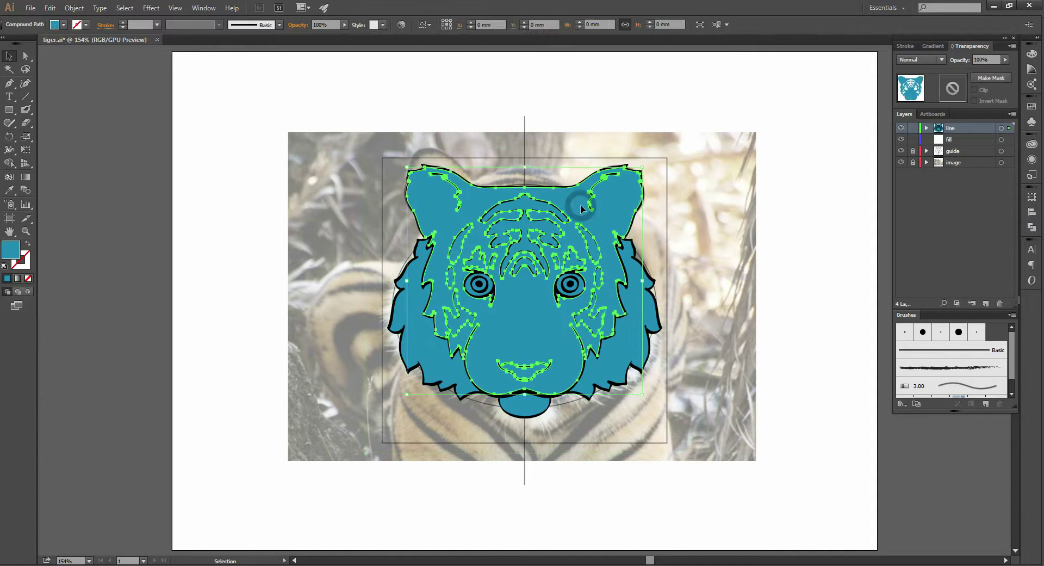
Select all shapes with the same blue fill and move them to the fill layer
{"action": "left_click", "coordinate": [124, 8]}
{"action": "mouse_move", "coordinate": [139, 113]}
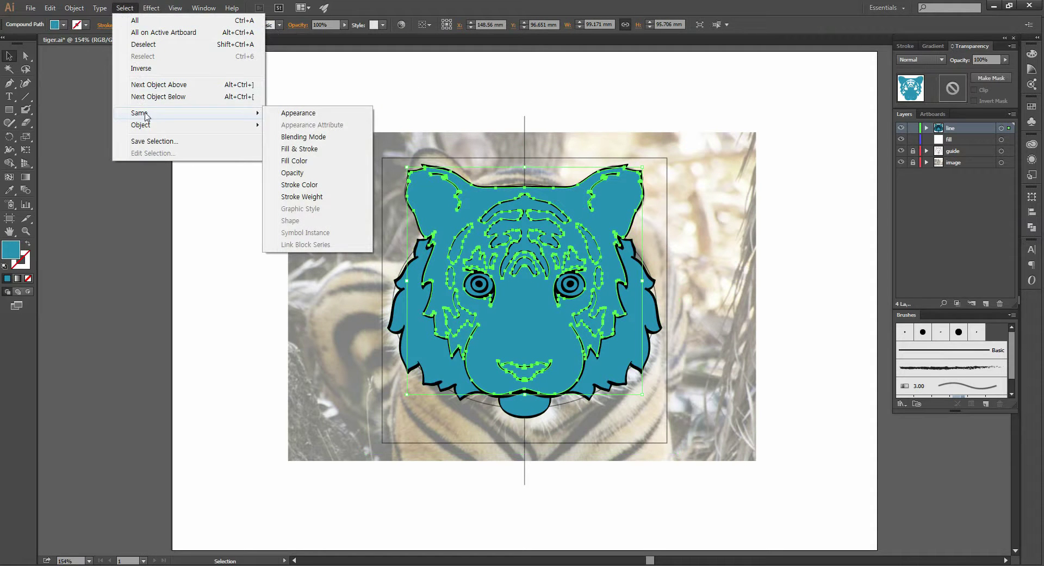
{"action": "left_click", "coordinate": [313, 161]}
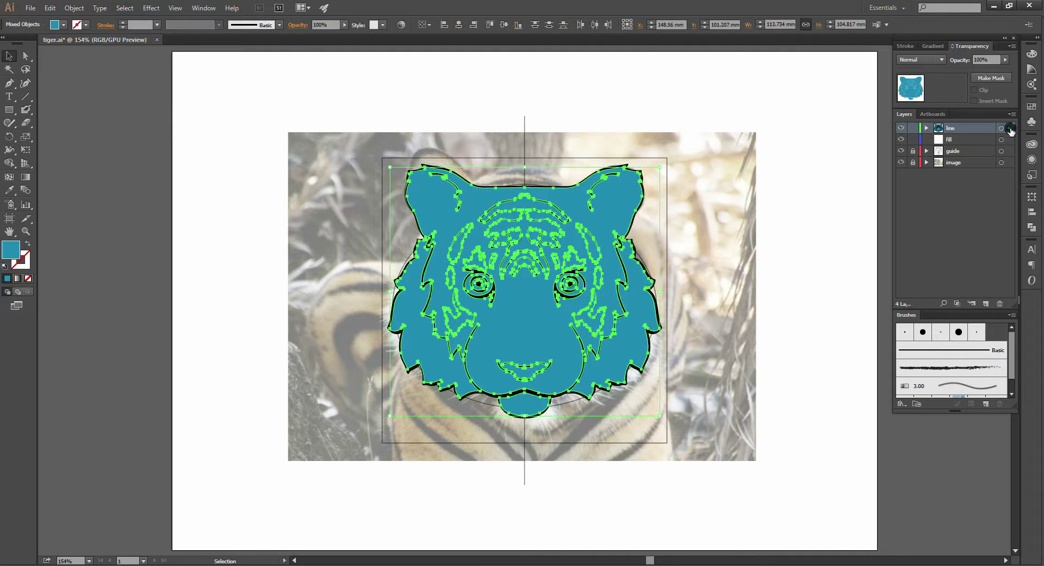
{"action": "left_click_drag", "start_coordinate": [1011, 129], "coordinate": [1009, 139]}
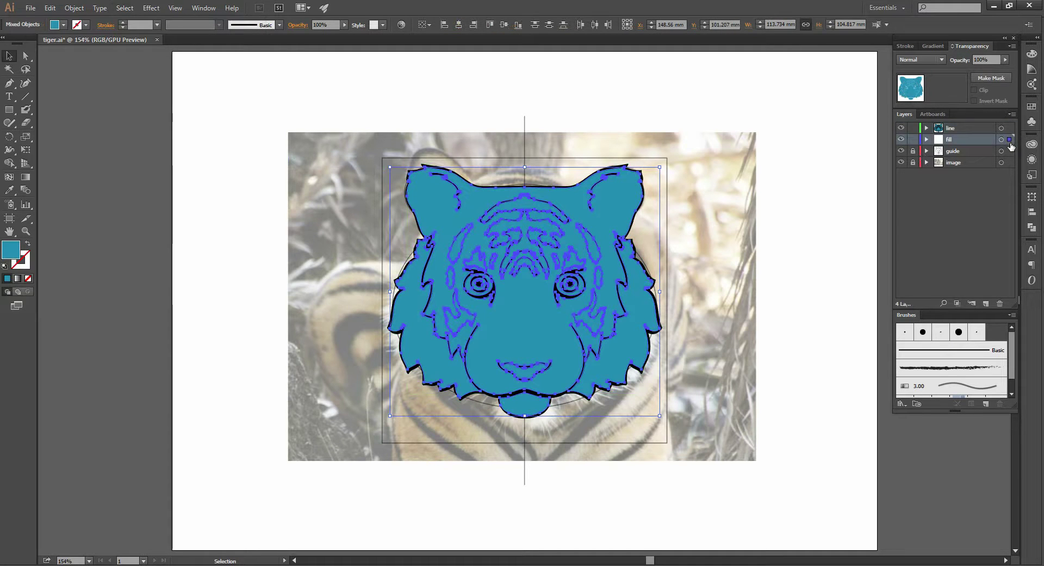
{"action": "left_click", "coordinate": [759, 200]}
Hide the black line art to check the blue fills, then show it again
{"action": "left_click", "coordinate": [902, 129]}
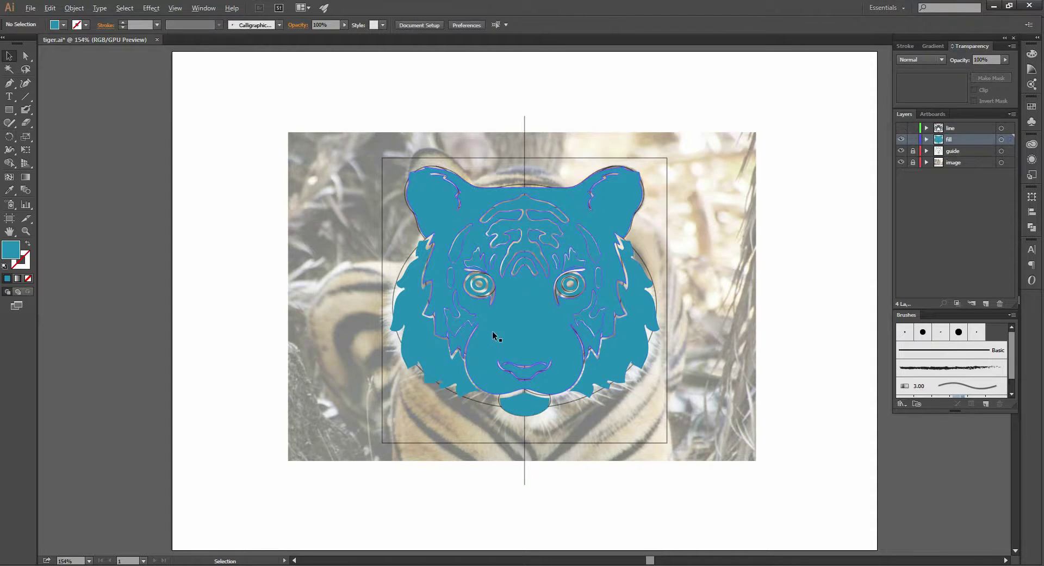
{"action": "scroll", "coordinate": [491, 331], "scroll_direction": "up", "scroll_amount": 3}
{"action": "left_click_drag", "start_coordinate": [582, 311], "coordinate": [494, 325]}
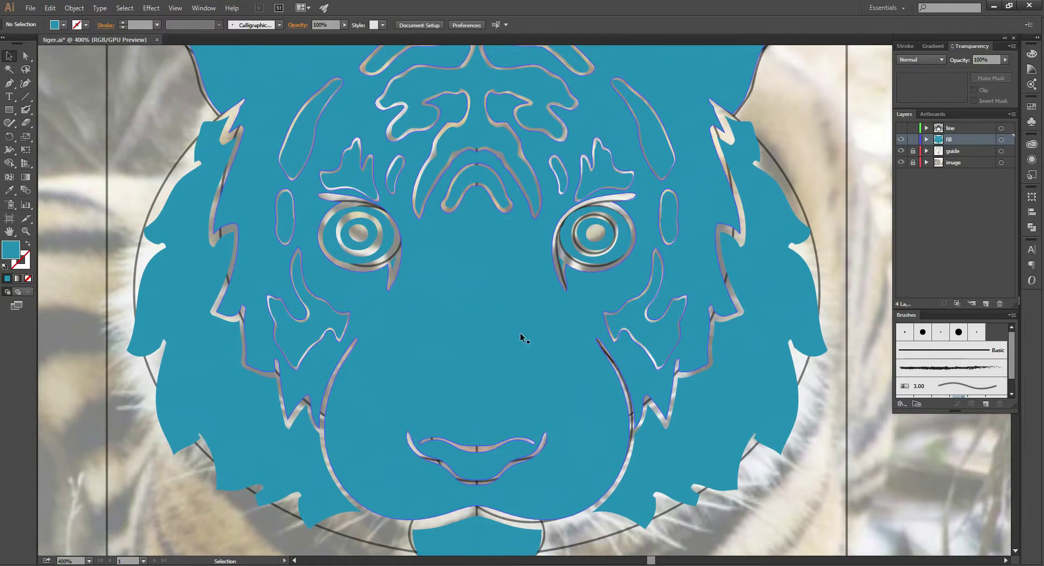
{"action": "scroll", "coordinate": [543, 334], "scroll_direction": "down", "scroll_amount": 1}
{"action": "left_click_drag", "start_coordinate": [663, 322], "coordinate": [640, 320]}
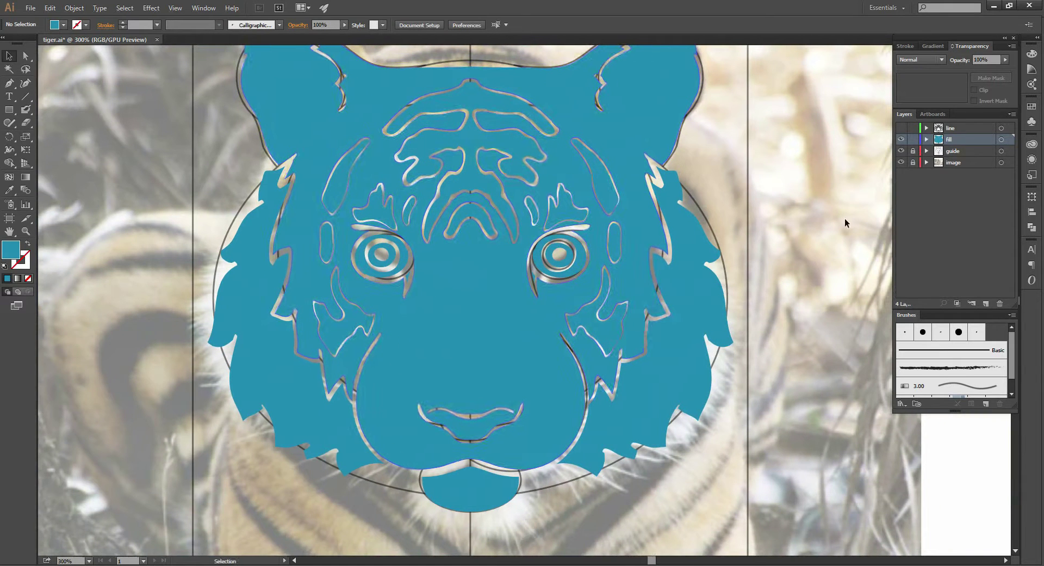
{"action": "left_click", "coordinate": [901, 128]}
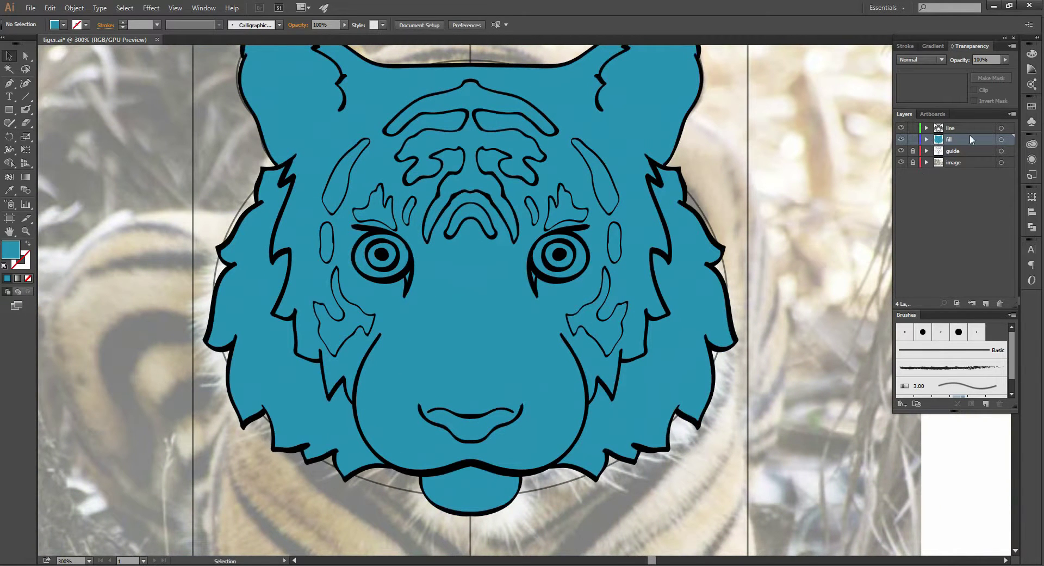
{"action": "left_click", "coordinate": [482, 138]}
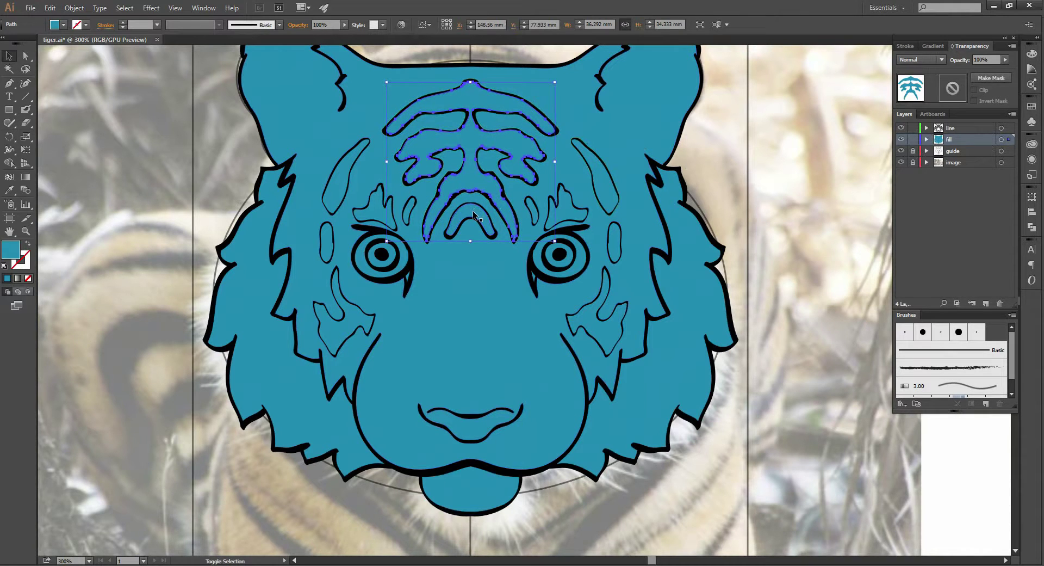
{"action": "left_click", "coordinate": [409, 211], "text": "shift"}
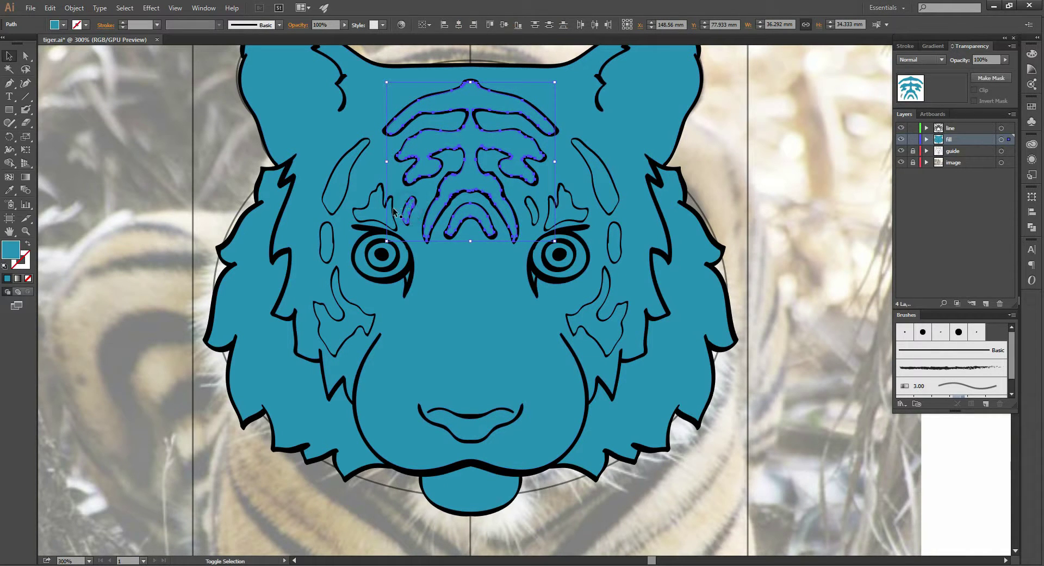
{"action": "left_click", "coordinate": [375, 210], "text": "shift"}
{"action": "left_click", "coordinate": [344, 185], "text": "shift"}
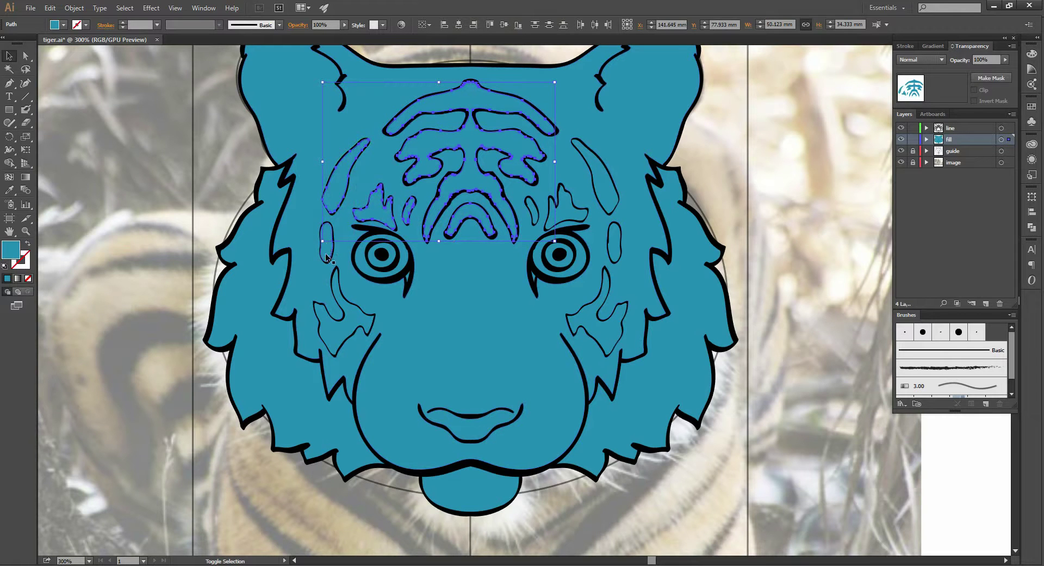
{"action": "left_click", "coordinate": [326, 251], "text": "shift"}
{"action": "left_click_drag", "start_coordinate": [1010, 140], "coordinate": [1008, 129]}
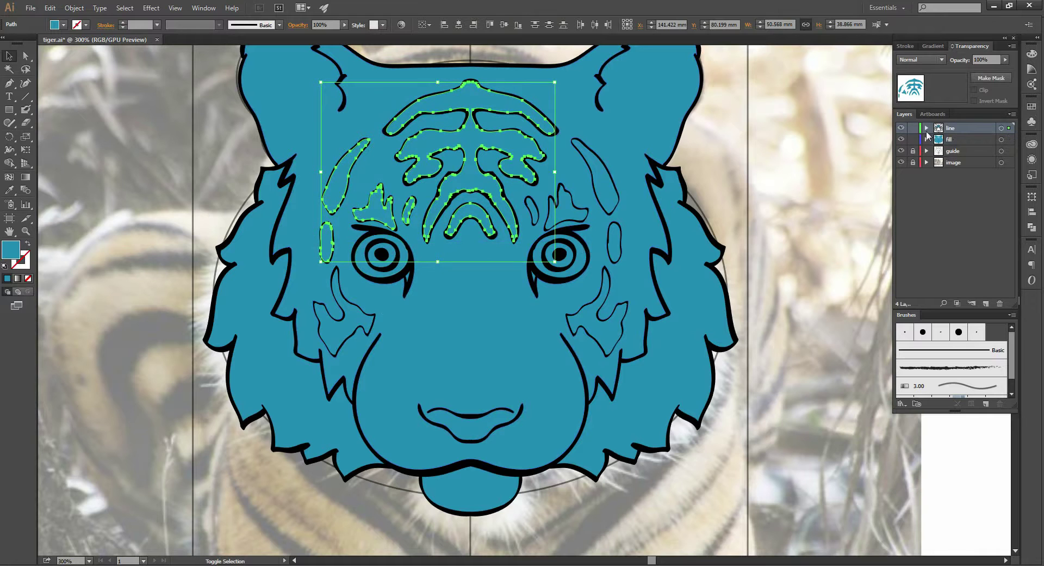
{"action": "left_click", "coordinate": [901, 129]}
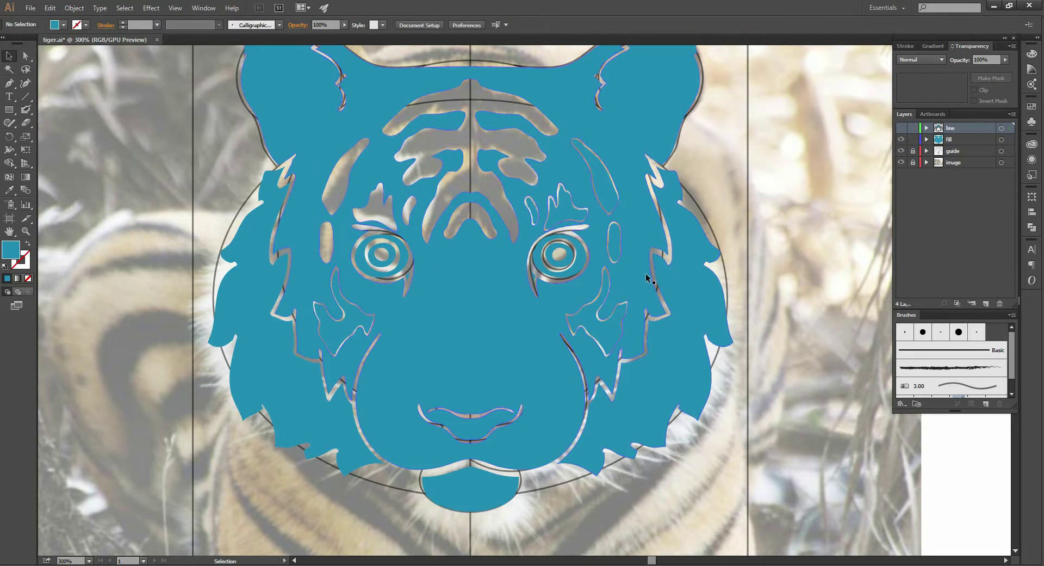
{"action": "left_click", "coordinate": [902, 128]}
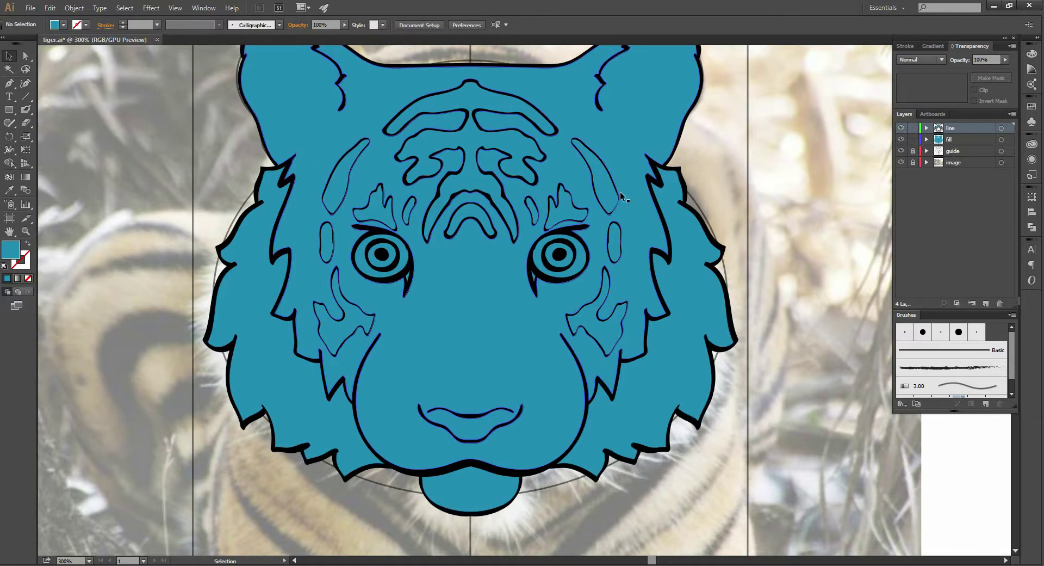
{"action": "key", "text": "a"}
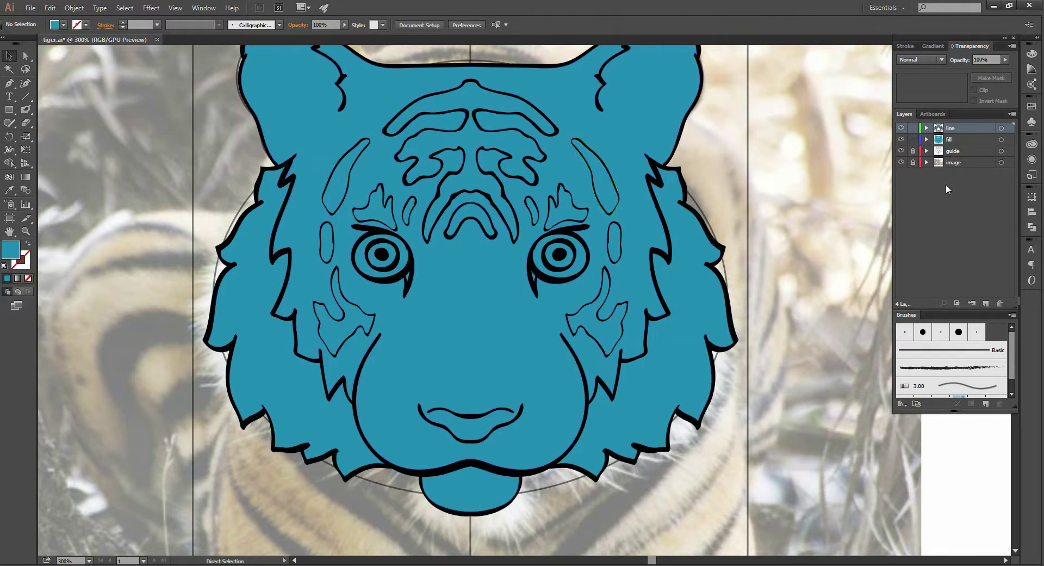
{"action": "left_click", "coordinate": [902, 128]}
{"action": "key", "text": "ctrl+z"}
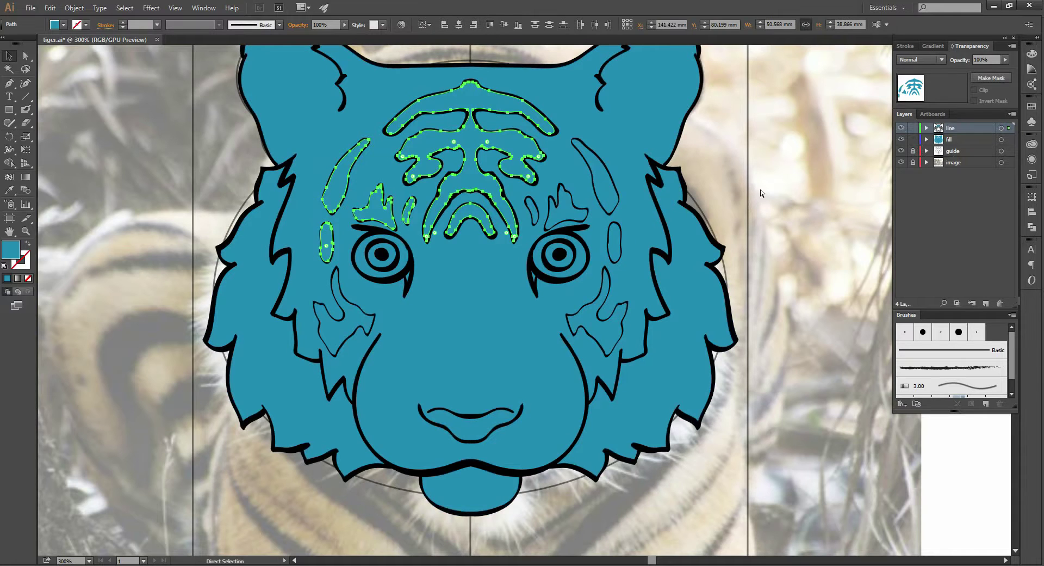
{"action": "key", "text": "ctrl+z"}
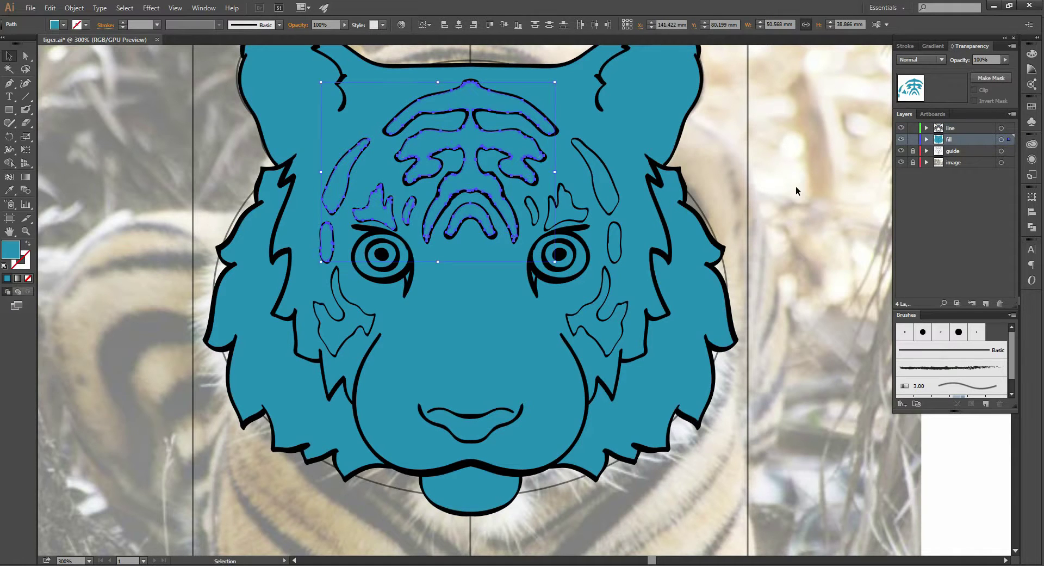
{"action": "left_click", "coordinate": [797, 190]}
{"action": "key", "text": "ctrl+minus"}
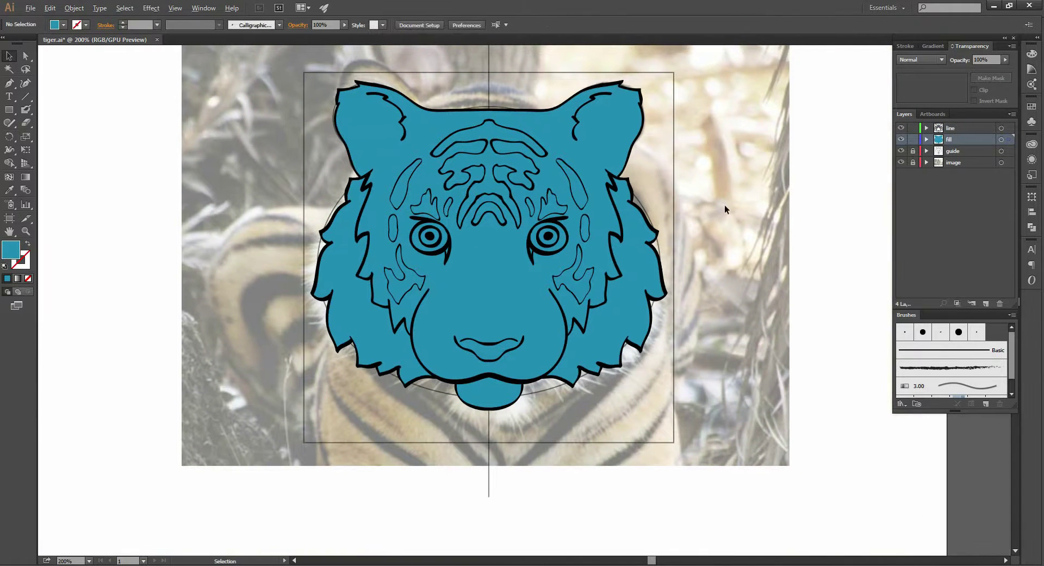
{"action": "key", "text": "ctrl+minus"}
Unlock the image layer and shrink the tiger photo, moving it right of the drawing
{"action": "mouse_move", "coordinate": [766, 187]}
{"action": "left_mouse_down"}
{"action": "mouse_move", "coordinate": [694, 223]}
{"action": "mouse_move", "coordinate": [701, 212]}
{"action": "left_mouse_up"}
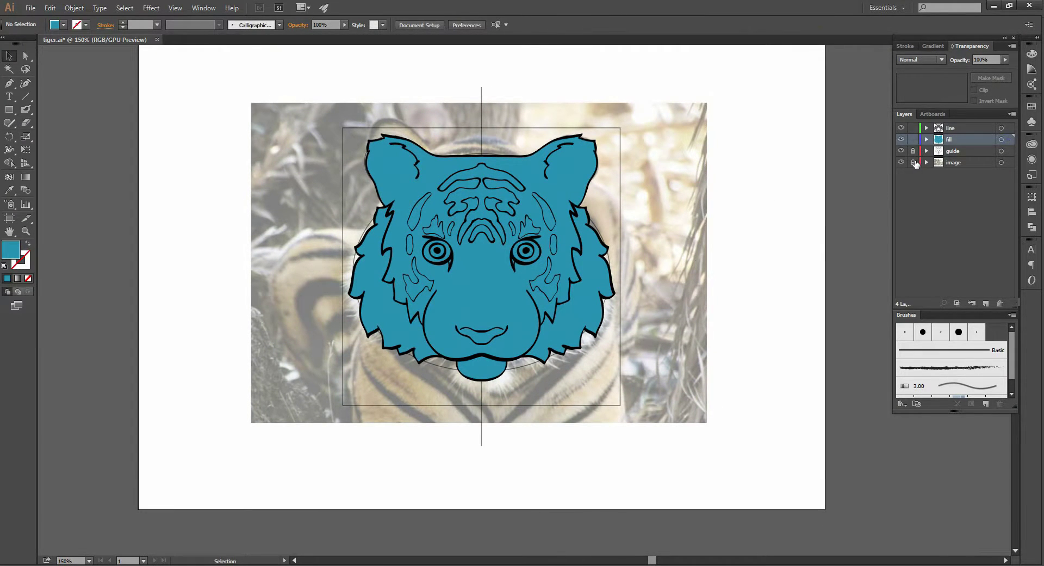
{"action": "left_click", "coordinate": [913, 162]}
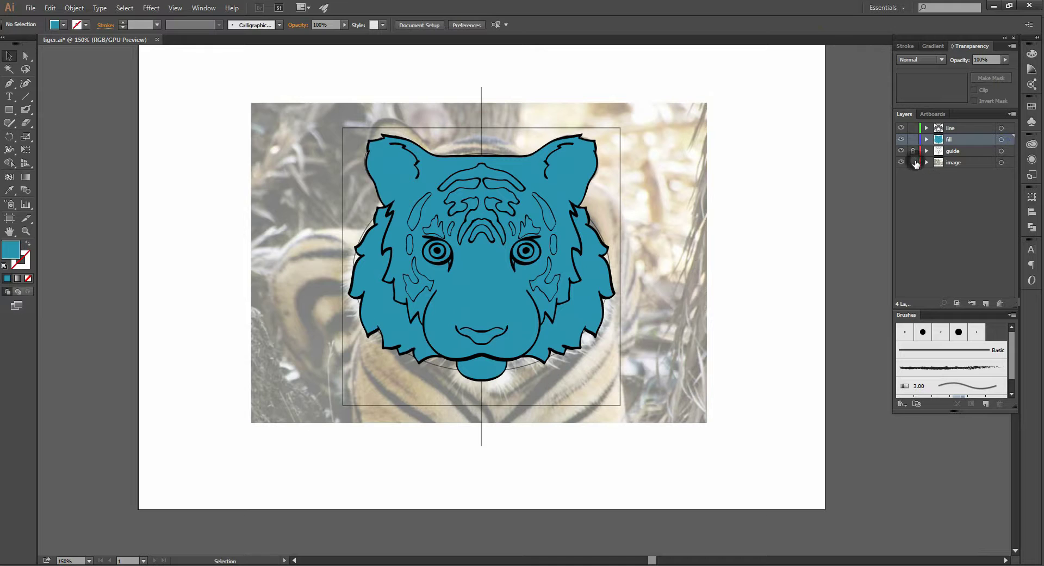
{"action": "left_click", "coordinate": [952, 162]}
{"action": "left_click", "coordinate": [694, 209]}
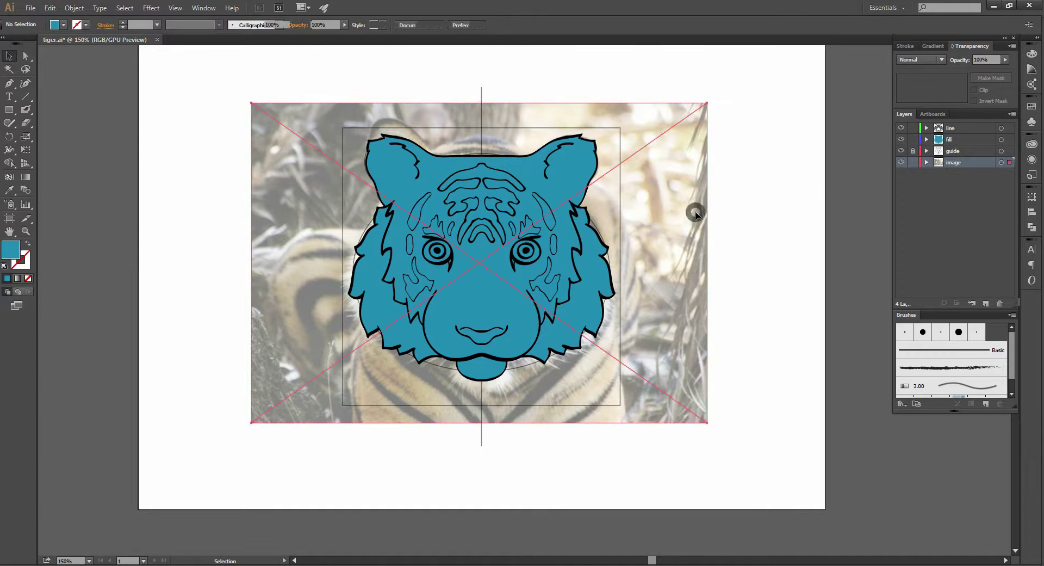
{"action": "mouse_move", "coordinate": [752, 215]}
{"action": "left_mouse_down"}
{"action": "mouse_move", "coordinate": [615, 224]}
{"action": "mouse_move", "coordinate": [879, 222]}
{"action": "left_mouse_up"}
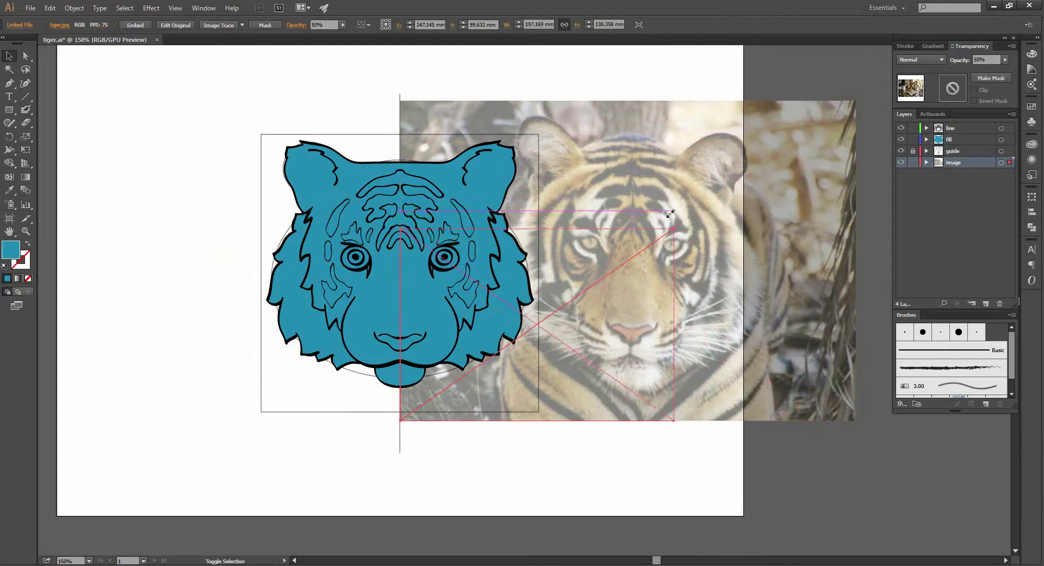
{"action": "left_click_drag", "start_coordinate": [814, 127], "coordinate": [649, 246]}
{"action": "mouse_move", "coordinate": [597, 288]}
{"action": "left_mouse_down"}
{"action": "mouse_move", "coordinate": [755, 205]}
{"action": "mouse_move", "coordinate": [747, 177]}
{"action": "left_mouse_up"}
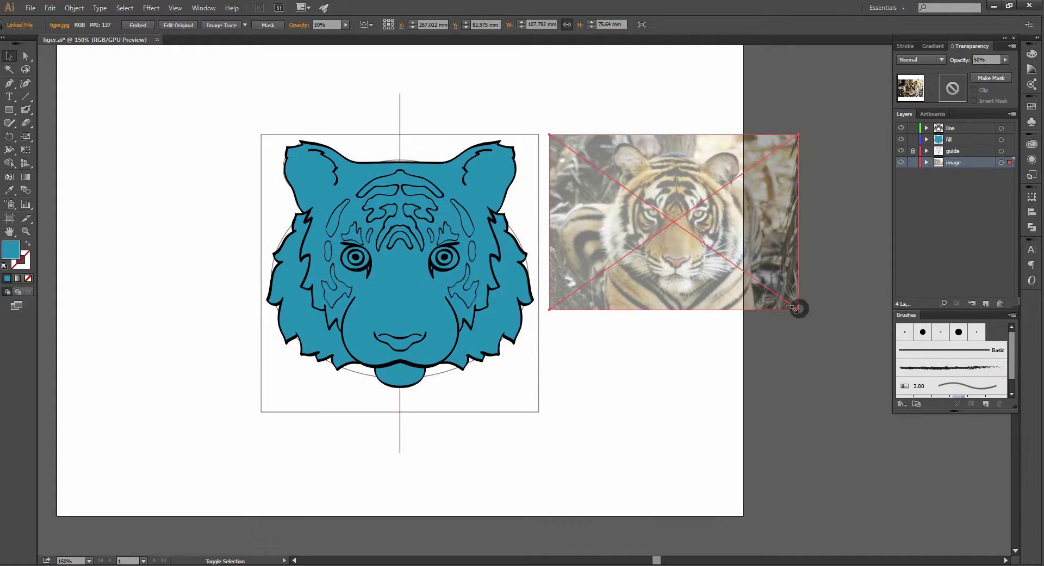
{"action": "left_click_drag", "start_coordinate": [796, 305], "coordinate": [764, 285]}
Set the tiger photo's opacity to 100%
{"action": "left_click", "coordinate": [751, 323]}
{"action": "left_click_drag", "start_coordinate": [751, 323], "coordinate": [778, 308]}
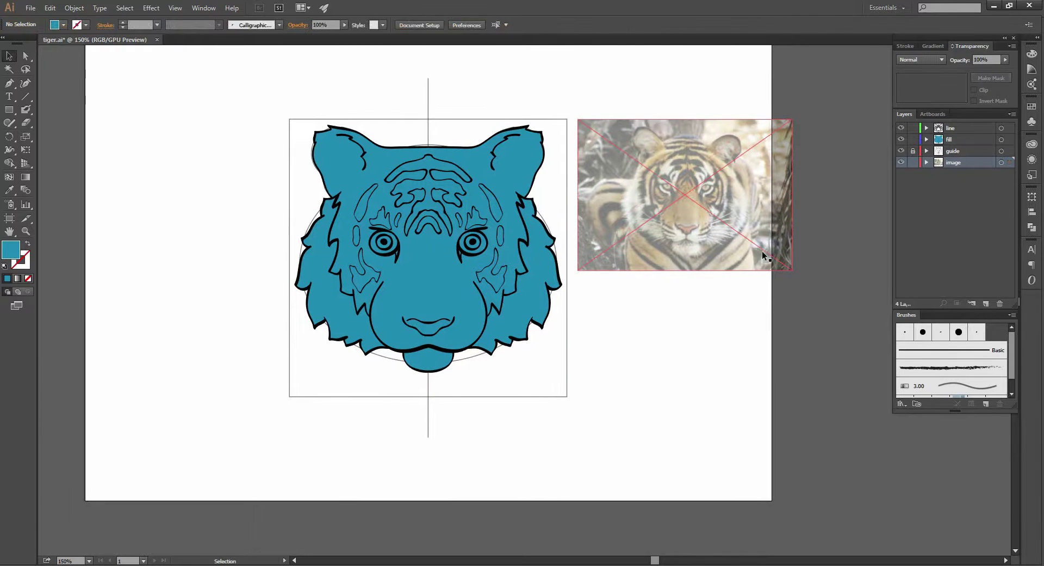
{"action": "left_click", "coordinate": [761, 251]}
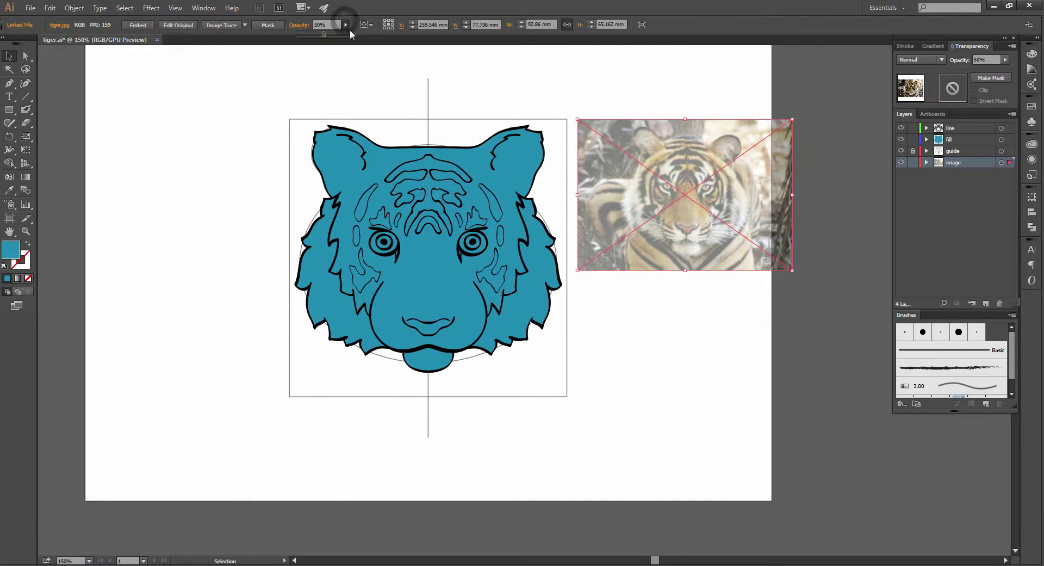
{"action": "left_click", "coordinate": [348, 33]}
{"action": "left_click", "coordinate": [594, 80]}
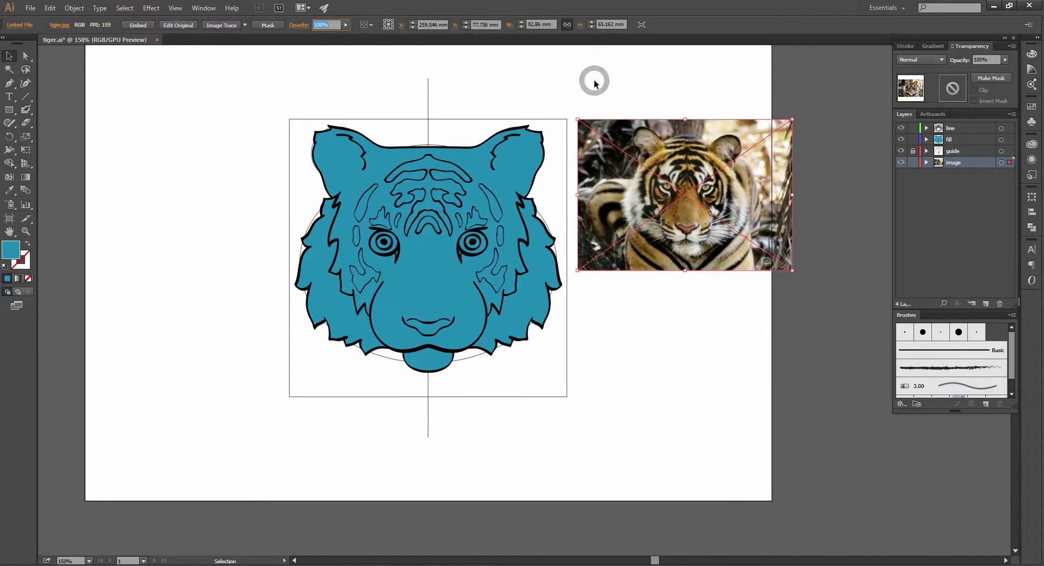
{"action": "left_click_drag", "start_coordinate": [792, 307], "coordinate": [765, 287]}
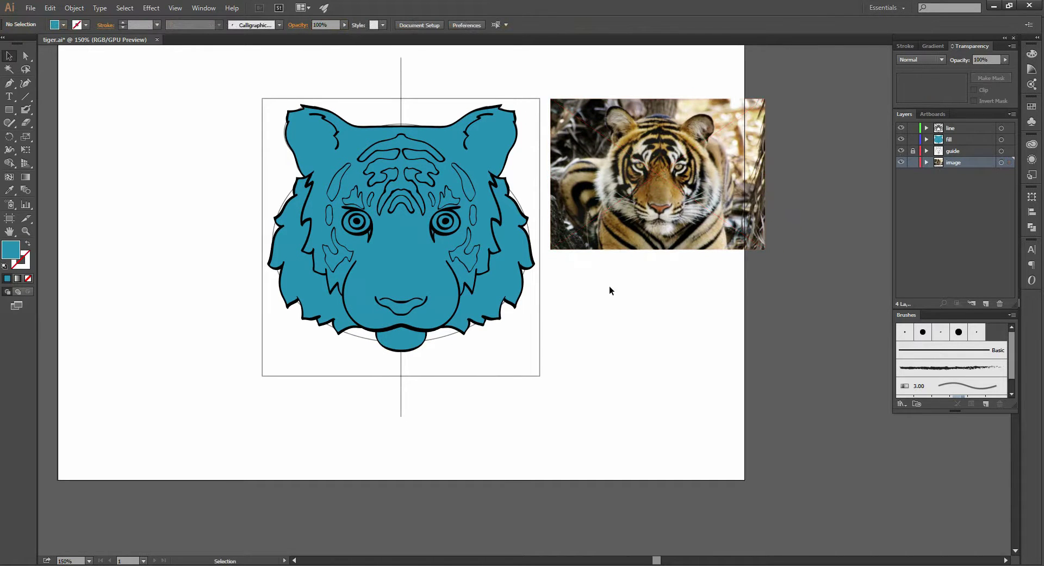
Draw a blue circle below the tiger photo with the Ellipse tool
{"action": "left_click_drag", "start_coordinate": [8, 109], "coordinate": [56, 135]}
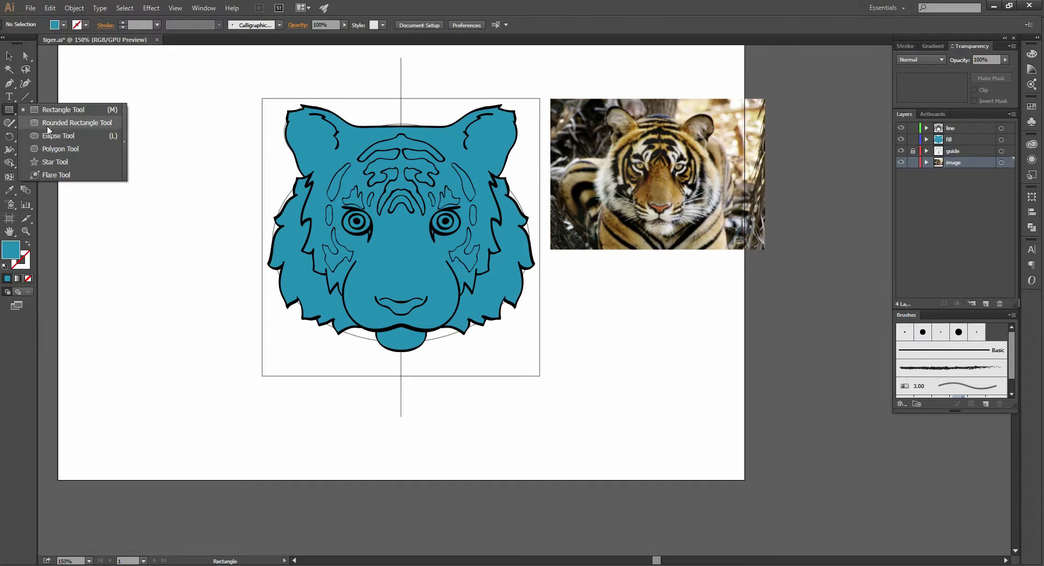
{"action": "left_click", "coordinate": [57, 135]}
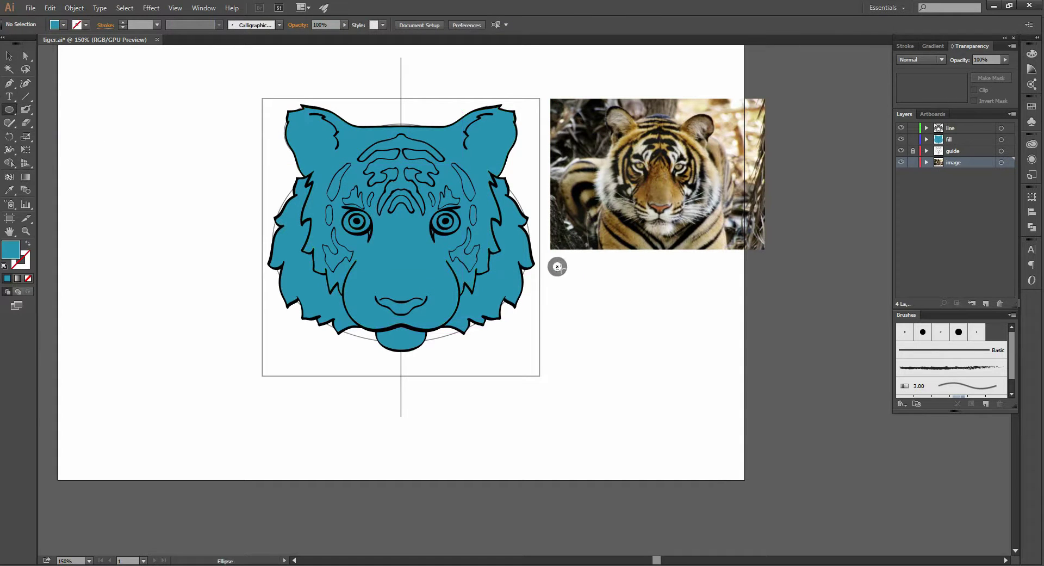
{"action": "left_click_drag", "start_coordinate": [586, 296], "coordinate": [591, 300]}
{"action": "key", "text": "v"}
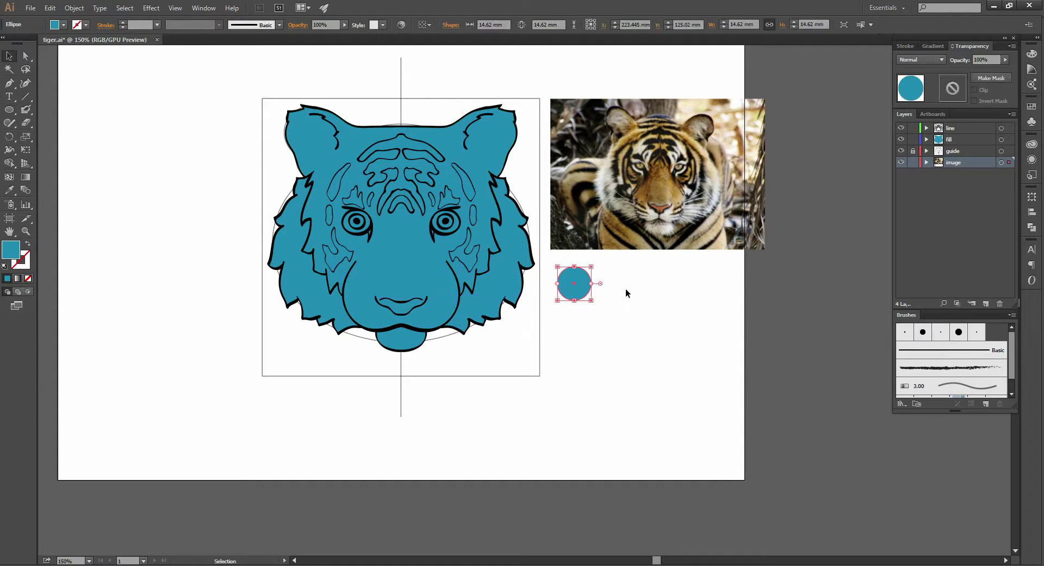
{"action": "left_click", "coordinate": [626, 289]}
Alt-drag a copy of the circle right and repeat with Ctrl+D into five circles
{"action": "left_click", "coordinate": [577, 274]}
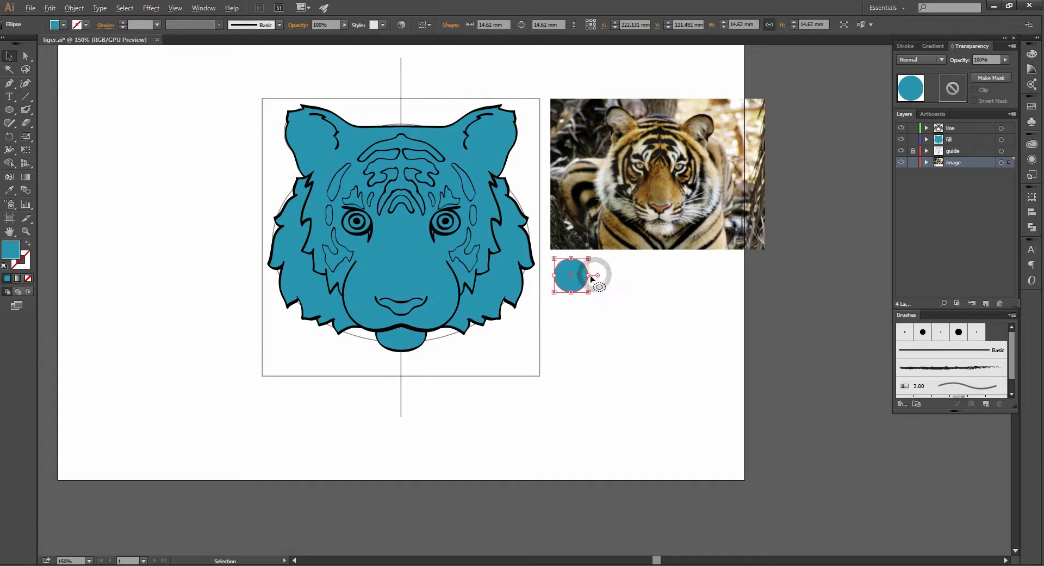
{"action": "scroll", "coordinate": [598, 281], "scroll_direction": "up", "scroll_amount": 1}
{"action": "mouse_move", "coordinate": [602, 283]}
{"action": "left_mouse_down"}
{"action": "mouse_move", "coordinate": [565, 294]}
{"action": "mouse_move", "coordinate": [590, 284]}
{"action": "left_mouse_up"}
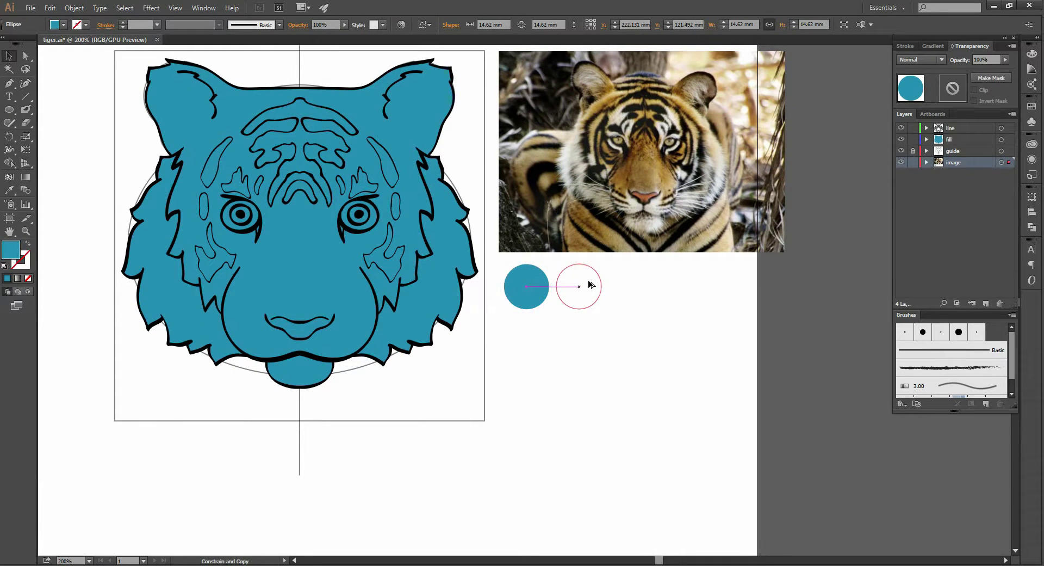
{"action": "key", "text": "ctrl"}
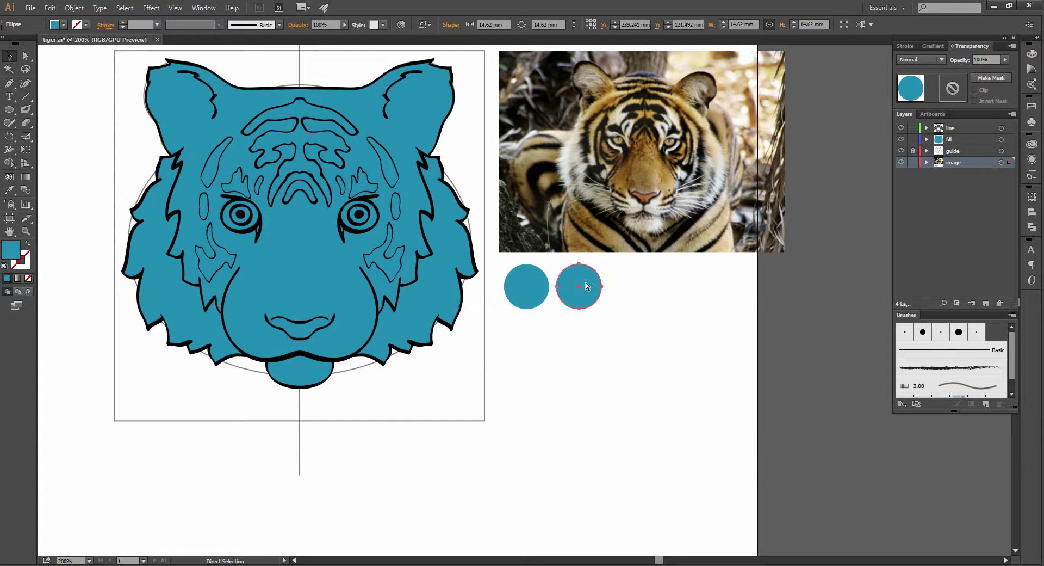
{"action": "key", "text": "ctrl+d"}
{"action": "key", "text": "ctrl+d"}
{"action": "key", "text": "ctrl+d"}
{"action": "left_click_drag", "start_coordinate": [649, 367], "coordinate": [670, 373]}
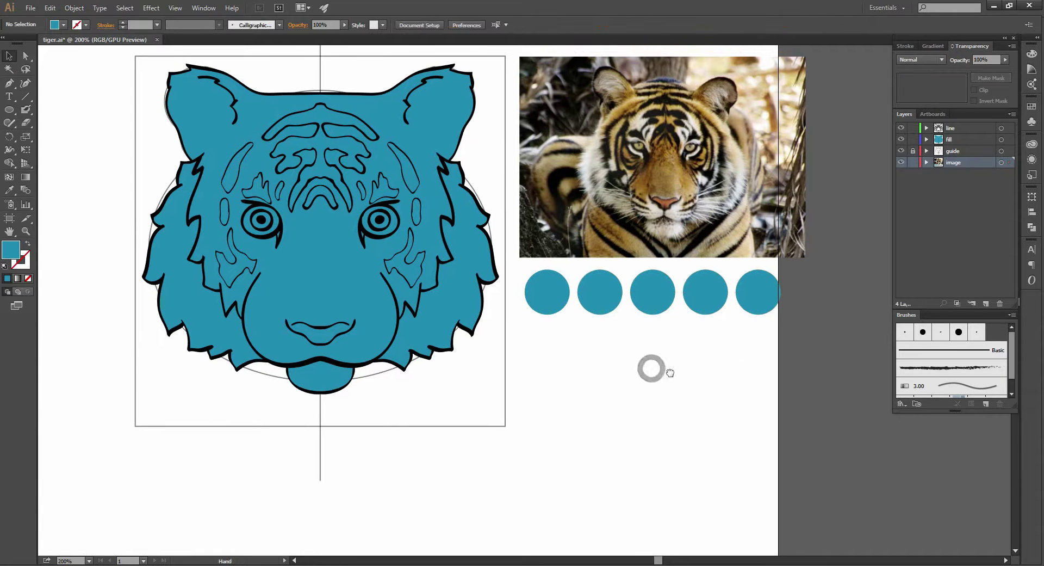
Eyedrop the face fill to a light tan sampled from the photo's fur
{"action": "left_click", "coordinate": [333, 262]}
{"action": "key", "text": "i"}
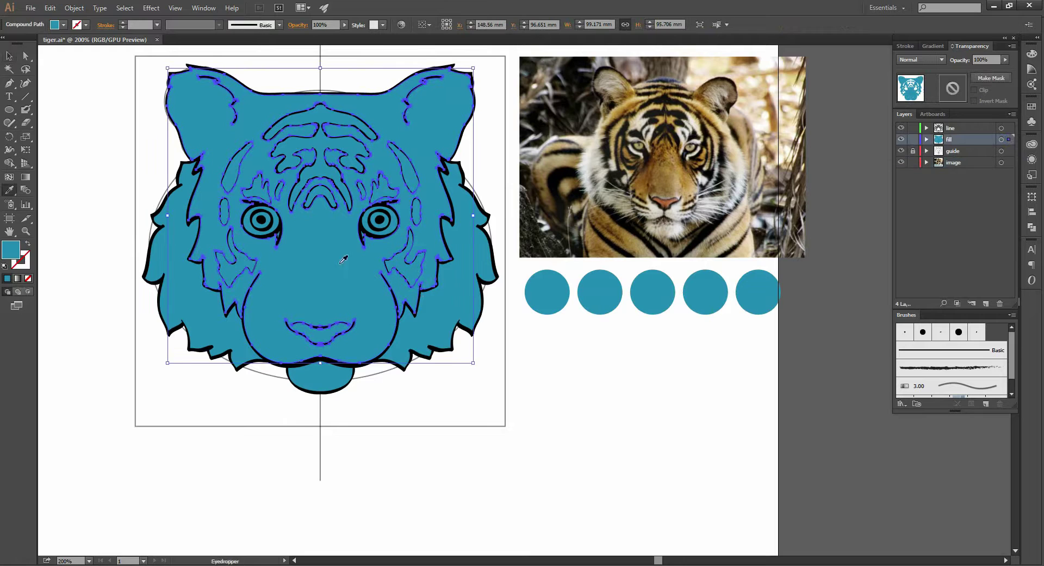
{"action": "left_click", "coordinate": [661, 180]}
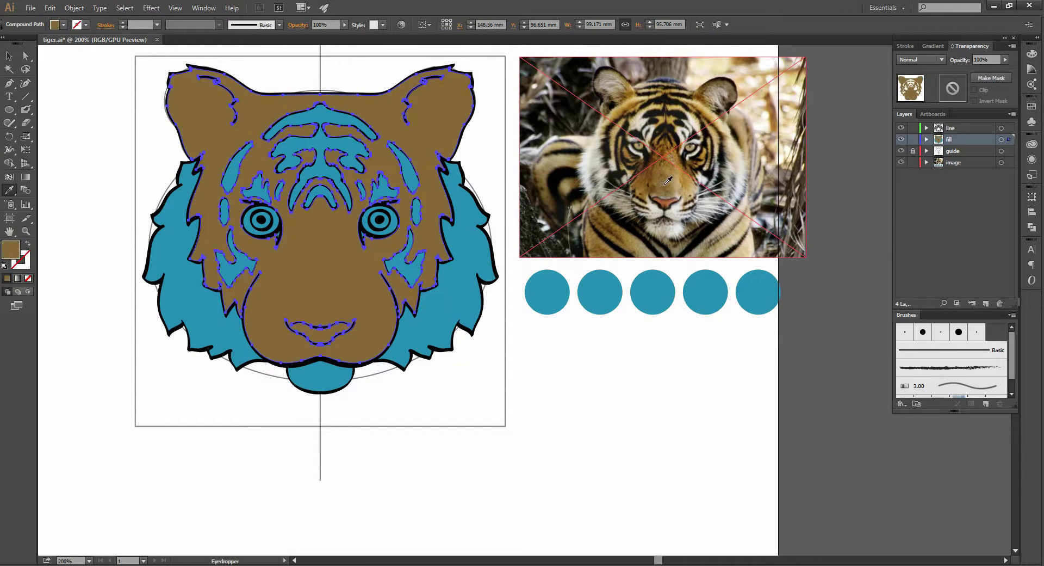
{"action": "left_click", "coordinate": [678, 182]}
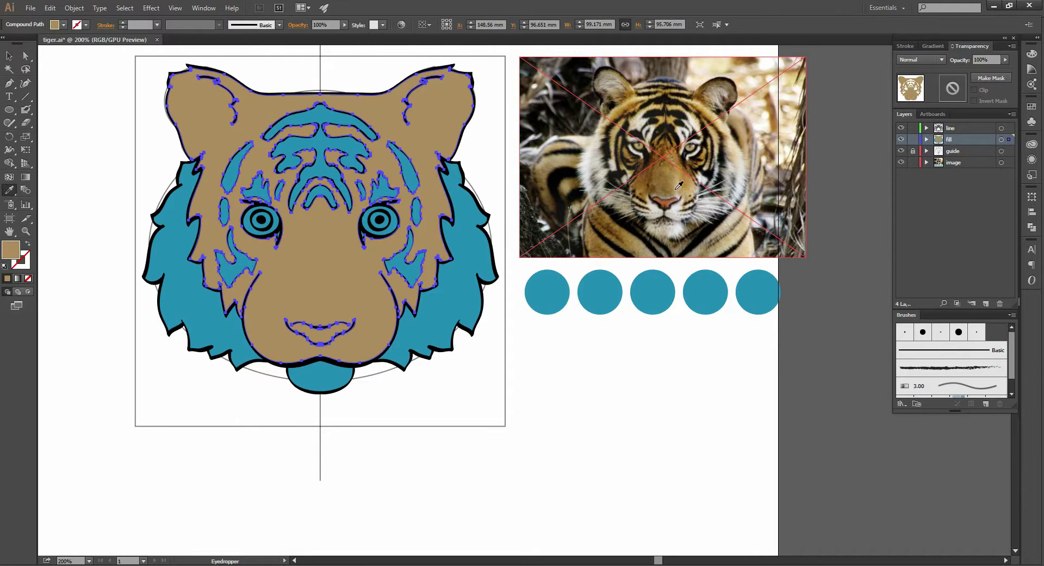
{"action": "left_click", "coordinate": [679, 185]}
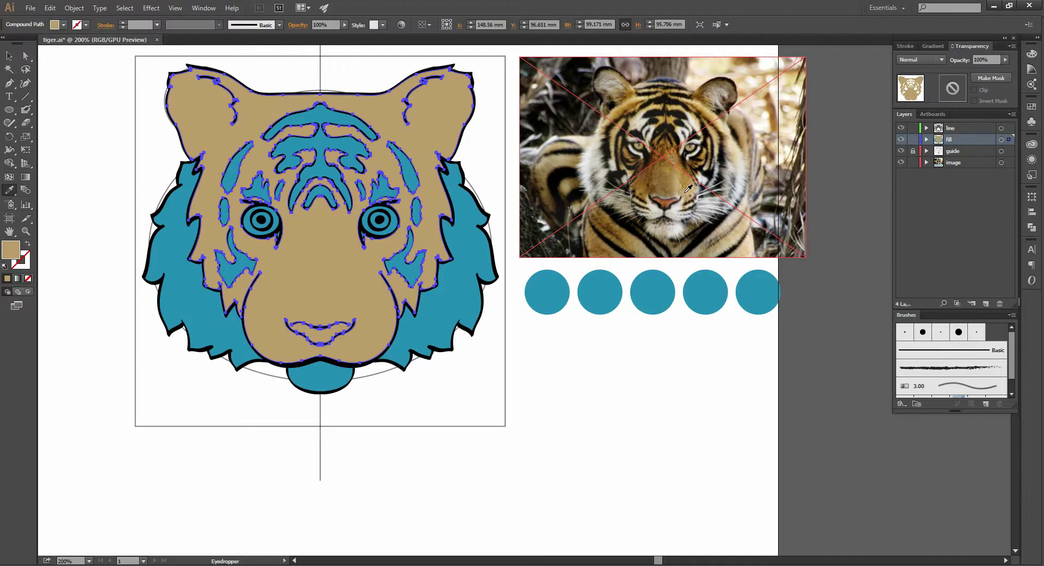
{"action": "left_click", "coordinate": [692, 191]}
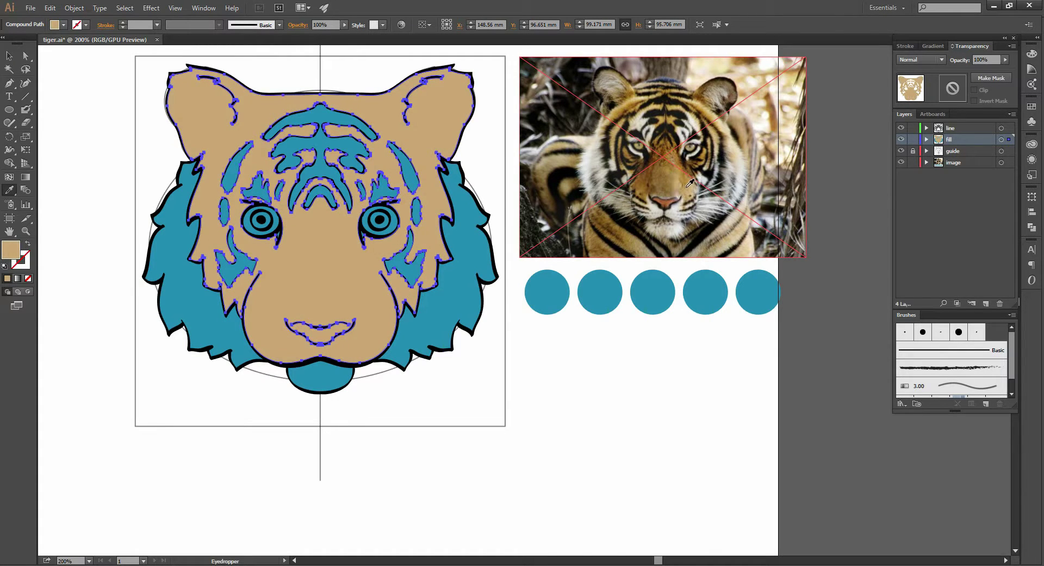
{"action": "left_click", "coordinate": [689, 183]}
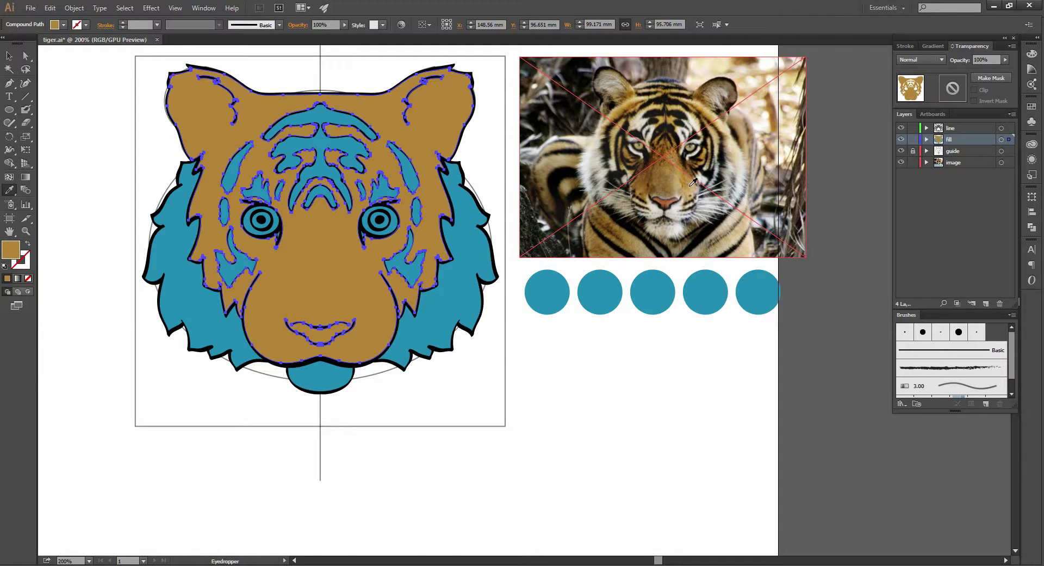
{"action": "left_click", "coordinate": [694, 182]}
{"action": "left_click_drag", "start_coordinate": [590, 308], "coordinate": [605, 292]}
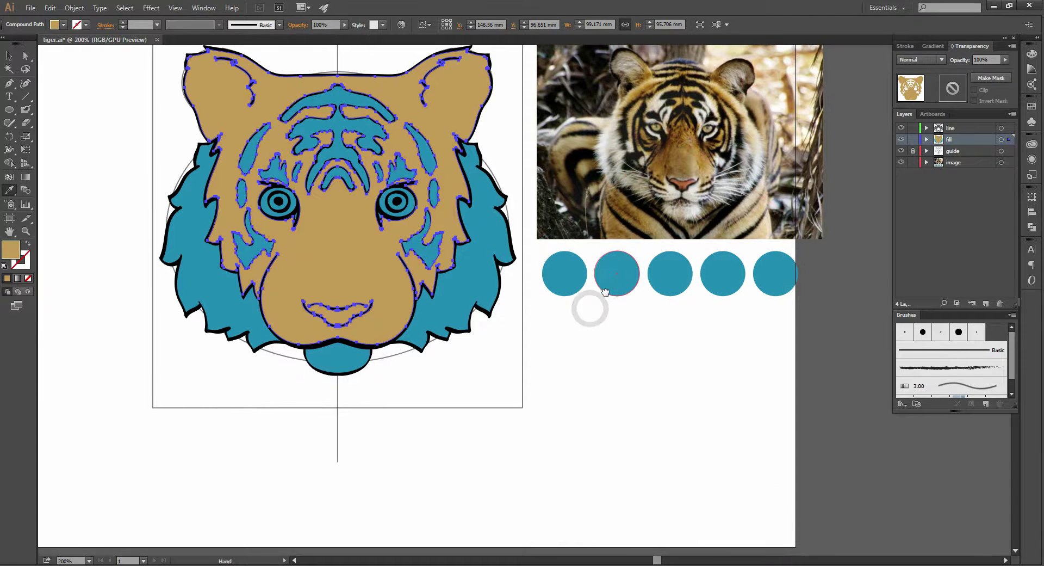
Fill the forehead stripe above the right eye with a charcoal grey from the photo, lightened slightly
{"action": "key", "text": "v"}
{"action": "left_click", "coordinate": [638, 321]}
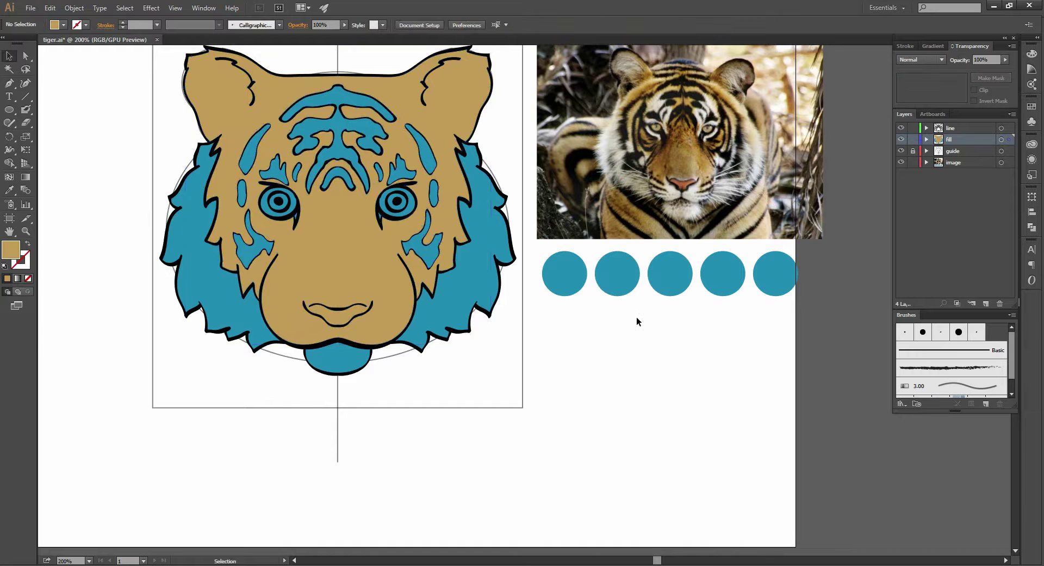
{"action": "left_click", "coordinate": [428, 155]}
{"action": "key", "text": "i"}
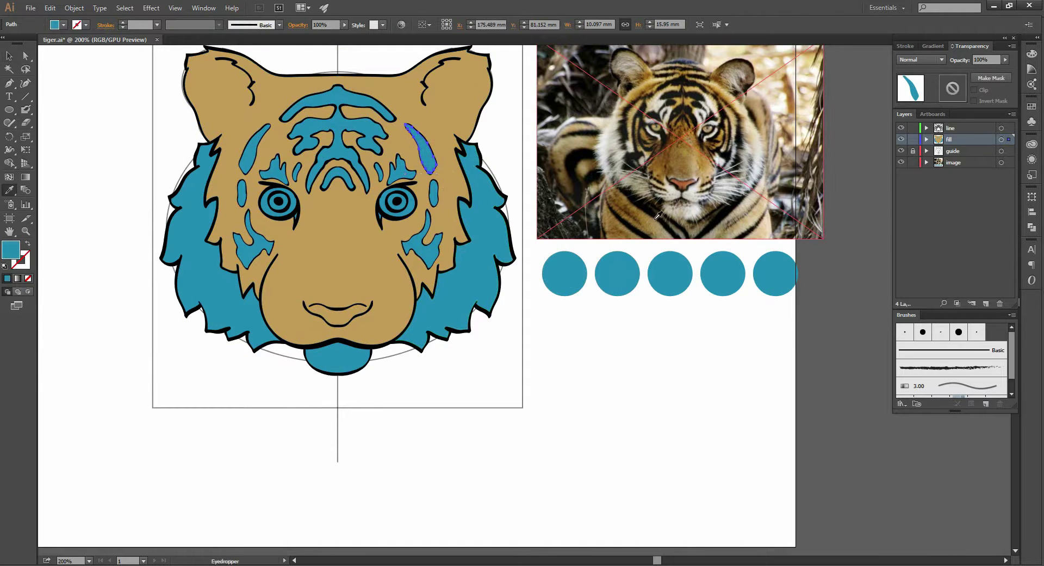
{"action": "left_click", "coordinate": [632, 159]}
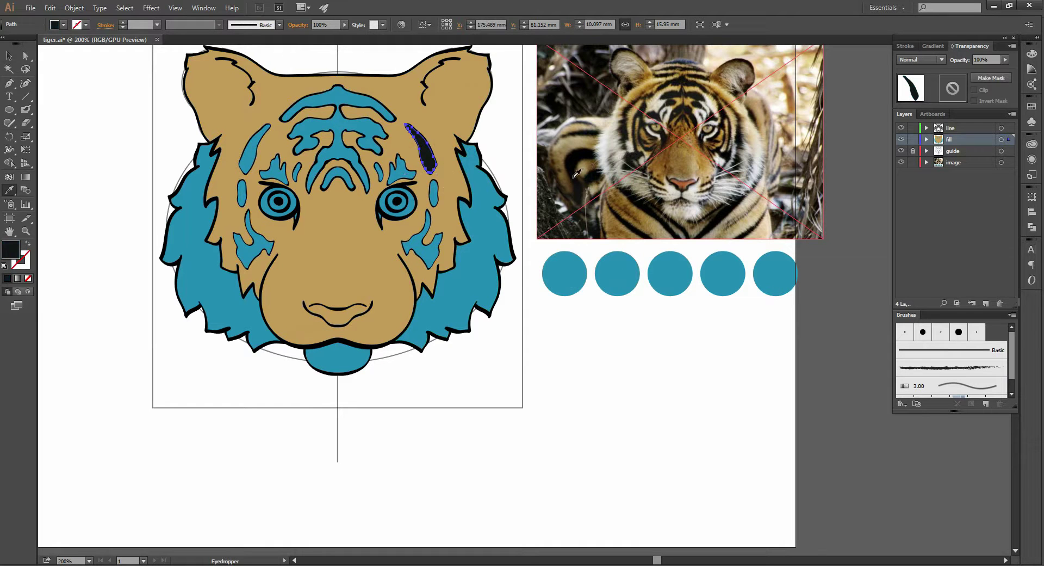
{"action": "double_click", "coordinate": [13, 249]}
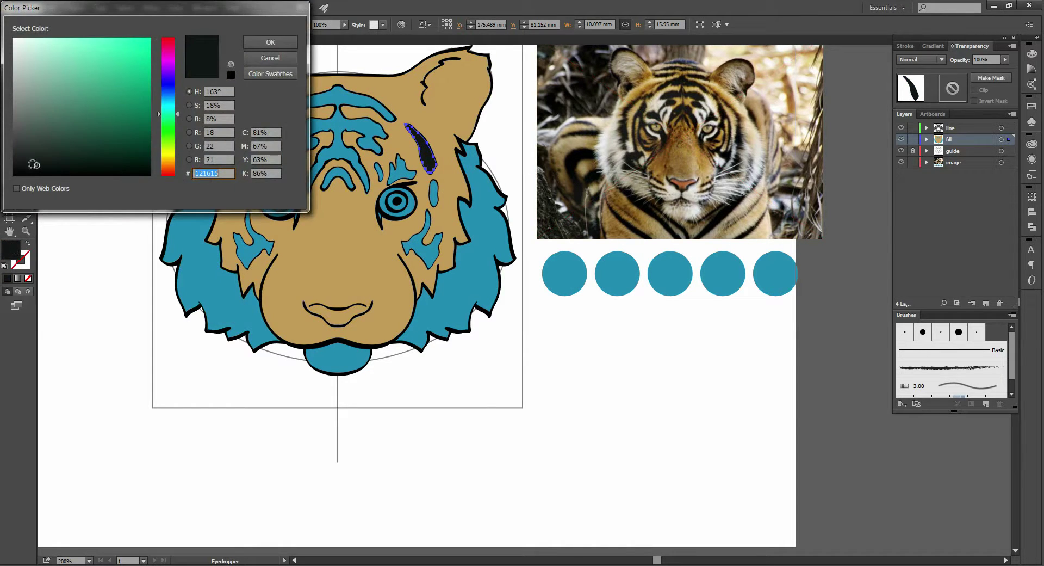
{"action": "left_click", "coordinate": [24, 150]}
{"action": "left_click", "coordinate": [282, 37]}
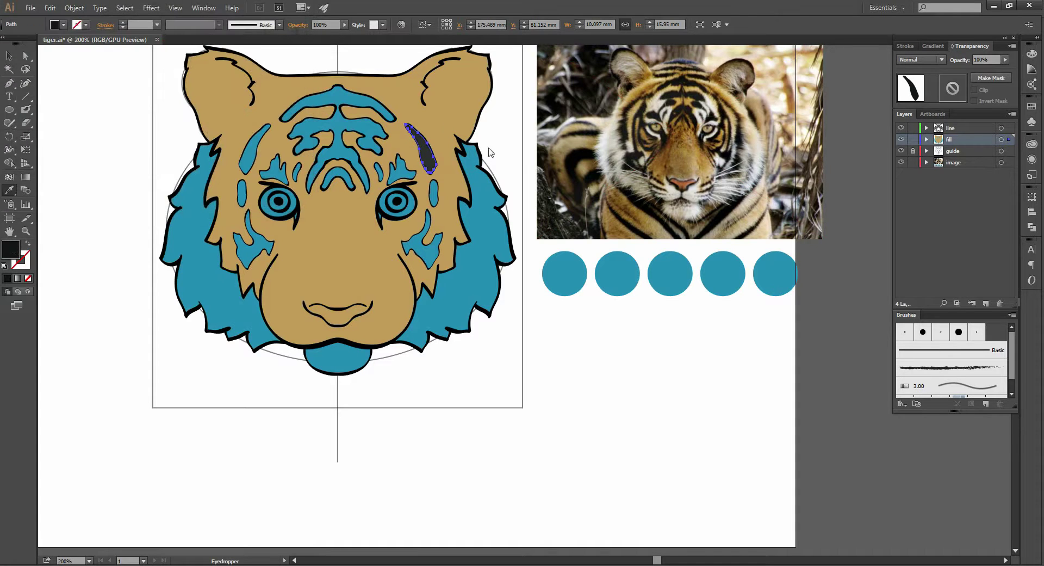
{"action": "left_click", "coordinate": [581, 342]}
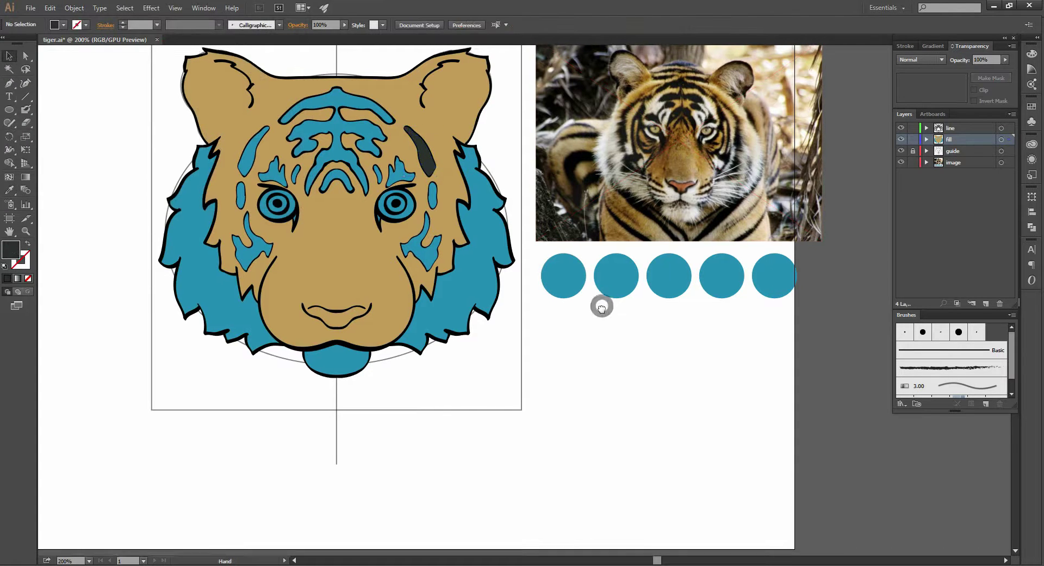
Eyedrop the stripe's charcoal grey onto the right eye's iris
{"action": "scroll", "coordinate": [416, 191], "scroll_direction": "up", "scroll_amount": 1}
{"action": "scroll", "coordinate": [413, 196], "scroll_direction": "up", "scroll_amount": 1}
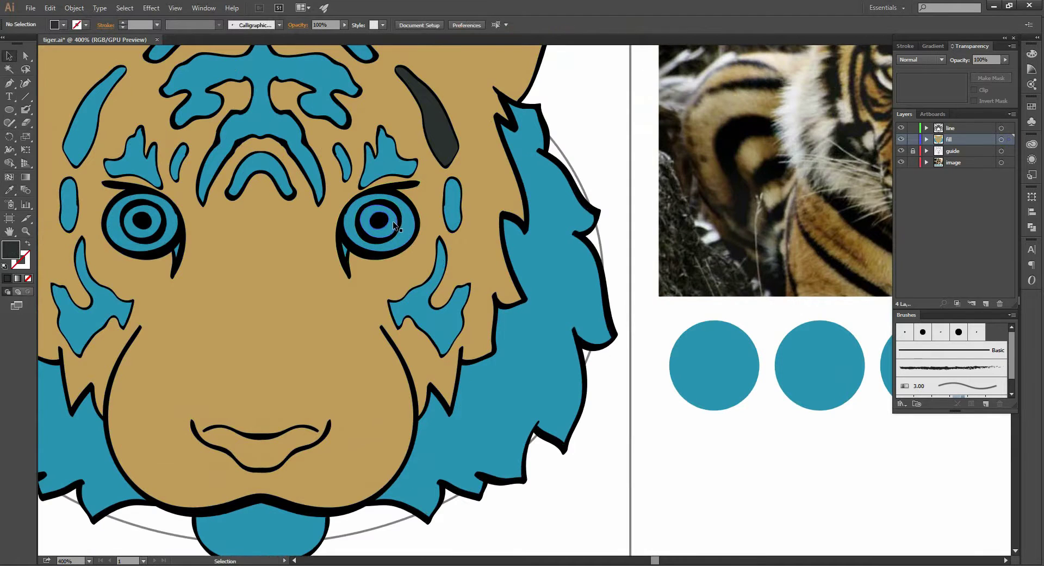
{"action": "left_click", "coordinate": [393, 221]}
{"action": "key", "text": "i"}
{"action": "left_click", "coordinate": [447, 134]}
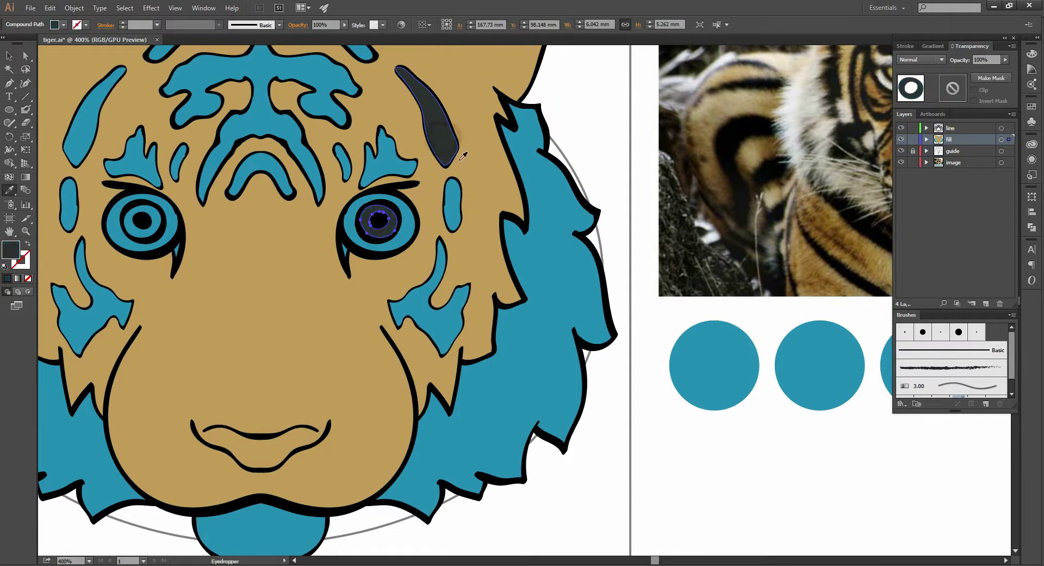
{"action": "key", "text": "v"}
{"action": "left_click", "coordinate": [642, 436]}
{"action": "scroll", "coordinate": [642, 437], "scroll_direction": "down", "scroll_amount": 1}
{"action": "mouse_move", "coordinate": [642, 436]}
{"action": "left_mouse_down"}
{"action": "mouse_move", "coordinate": [629, 387]}
{"action": "mouse_move", "coordinate": [546, 293]}
{"action": "mouse_move", "coordinate": [545, 278]}
{"action": "left_mouse_up"}
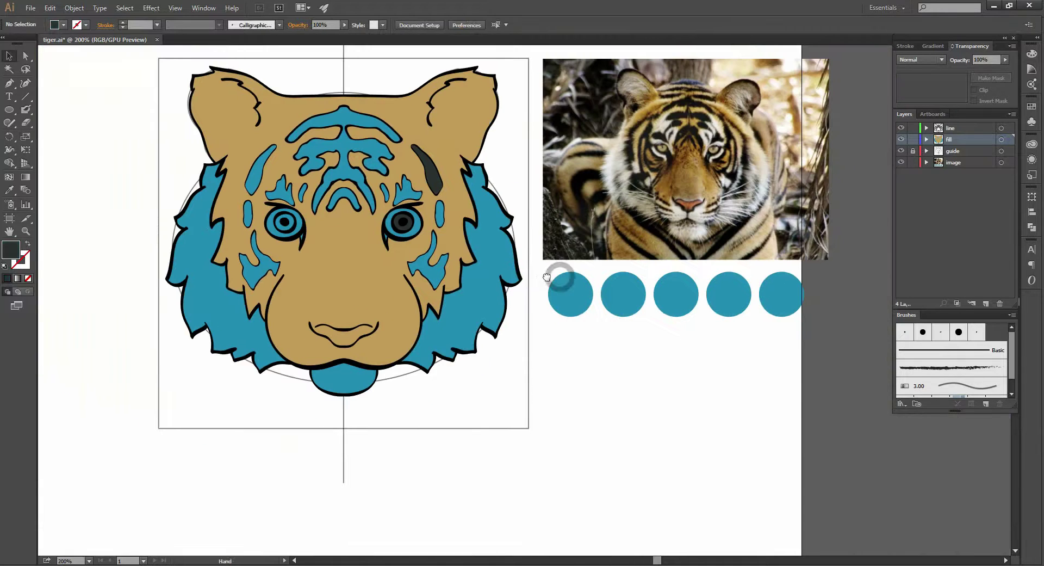
Give the right side of the mane an off-white fill sampled from the photo
{"action": "left_click", "coordinate": [495, 257]}
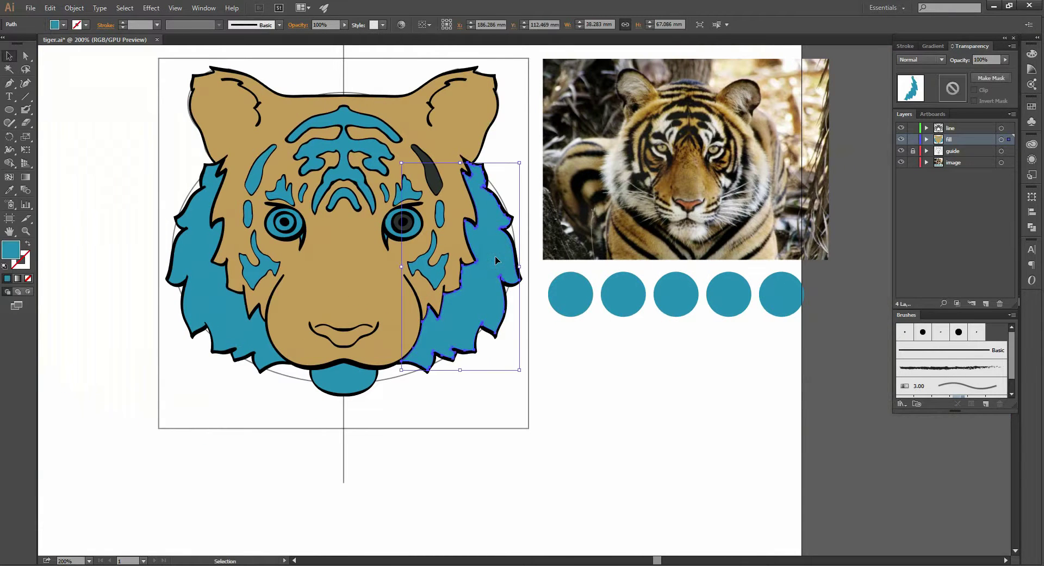
{"action": "key", "text": "i"}
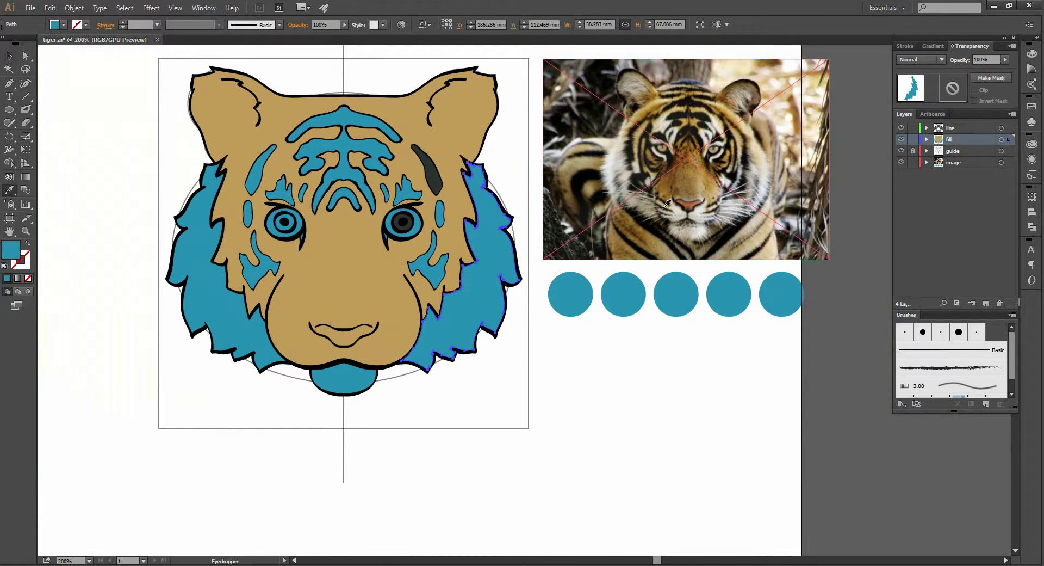
{"action": "left_click", "coordinate": [615, 165]}
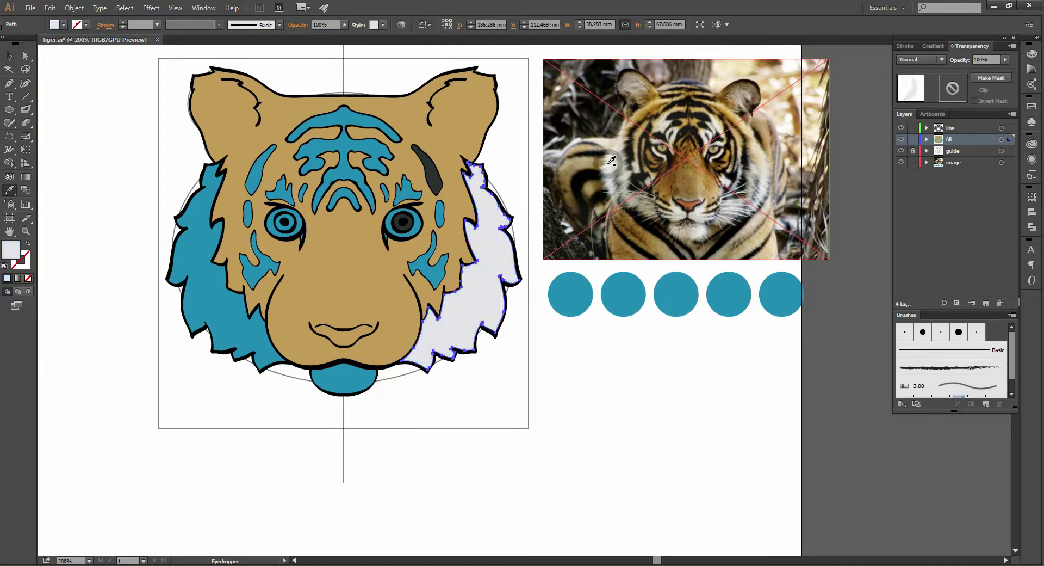
{"action": "left_click", "coordinate": [616, 168]}
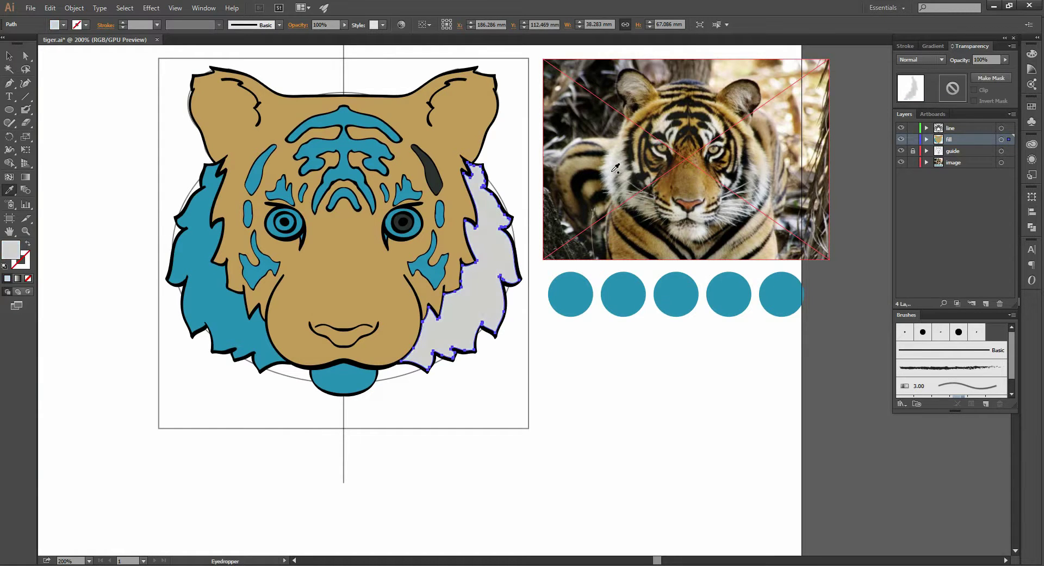
{"action": "left_click", "coordinate": [615, 165]}
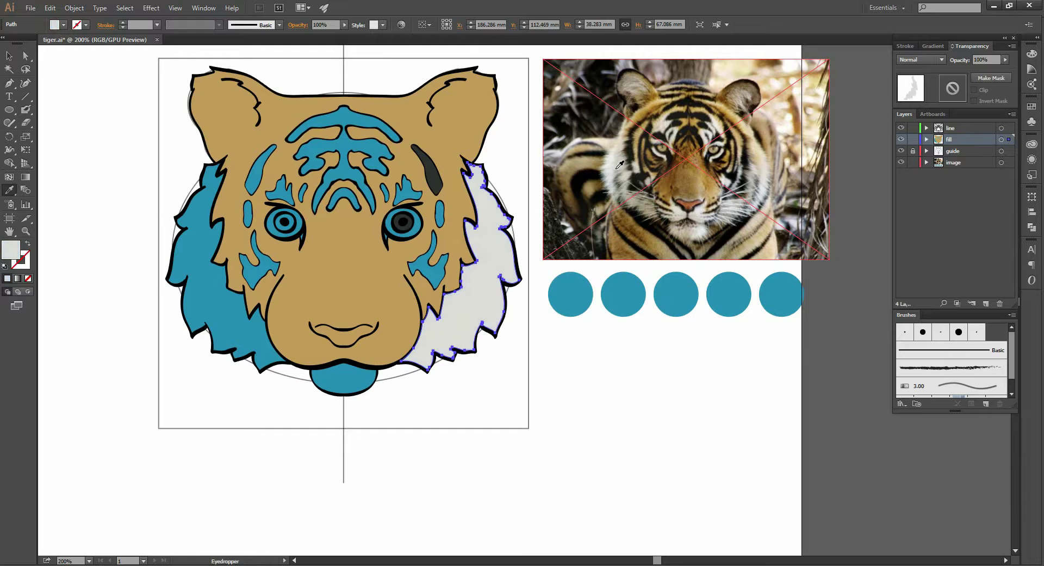
{"action": "key", "text": "v"}
{"action": "left_click", "coordinate": [621, 363]}
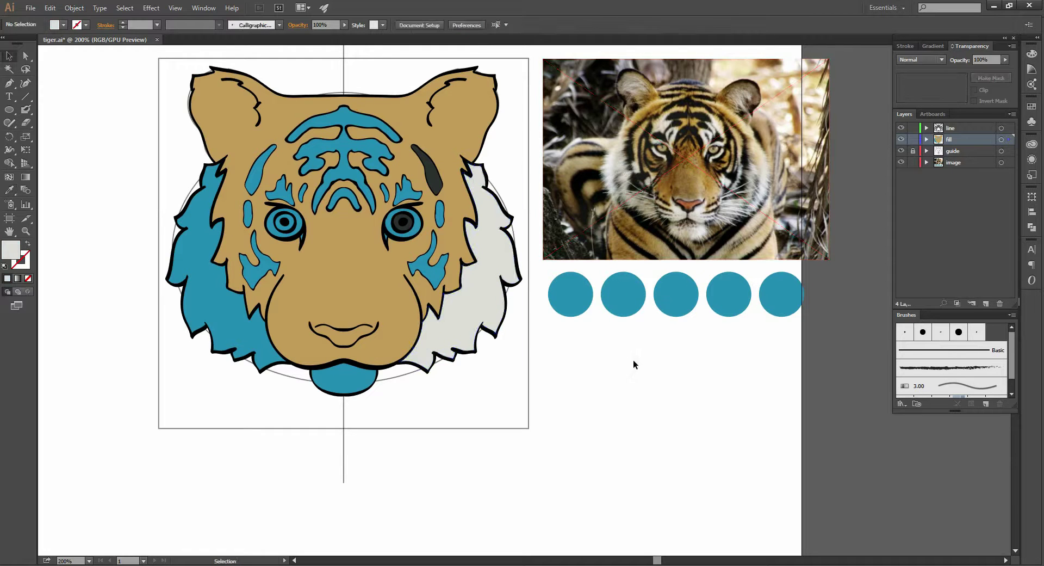
Fill the right eye's outer ring with a golden tan sampled from the photo
{"action": "left_click", "coordinate": [416, 230]}
{"action": "key", "text": "i"}
{"action": "scroll", "coordinate": [680, 131], "scroll_direction": "up", "scroll_amount": 2}
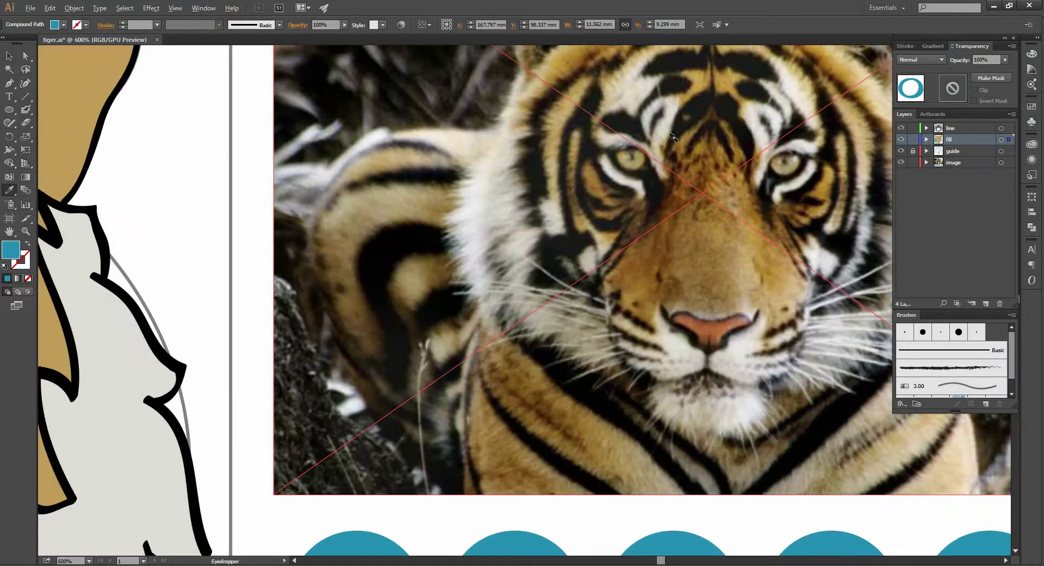
{"action": "scroll", "coordinate": [635, 139], "scroll_direction": "up", "scroll_amount": 2}
{"action": "left_click", "coordinate": [607, 157]}
{"action": "scroll", "coordinate": [608, 157], "scroll_direction": "down", "scroll_amount": 2}
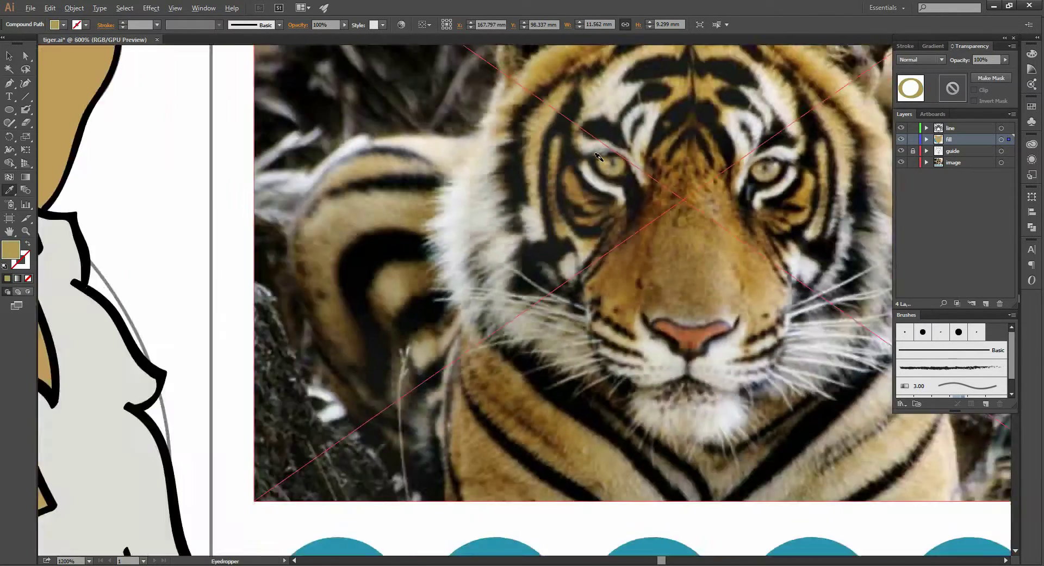
{"action": "scroll", "coordinate": [615, 217], "scroll_direction": "down", "scroll_amount": 1}
{"action": "scroll", "coordinate": [618, 293], "scroll_direction": "down", "scroll_amount": 1}
{"action": "key", "text": "v"}
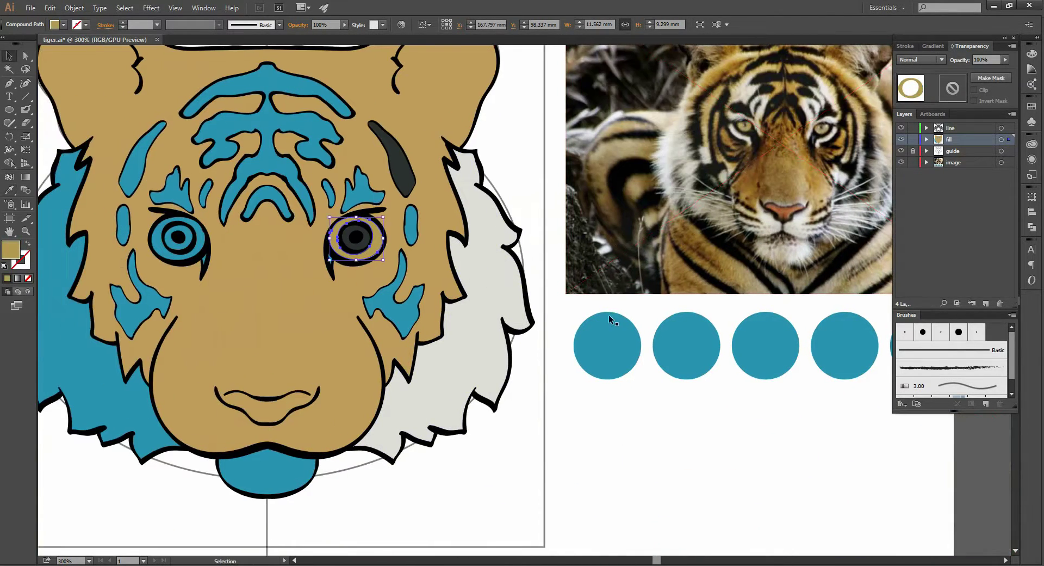
Deselect the eye, select the reference photo and adjust the view
{"action": "left_click", "coordinate": [612, 306]}
{"action": "scroll", "coordinate": [612, 306], "scroll_direction": "down", "scroll_amount": 1}
{"action": "left_click", "coordinate": [621, 299]}
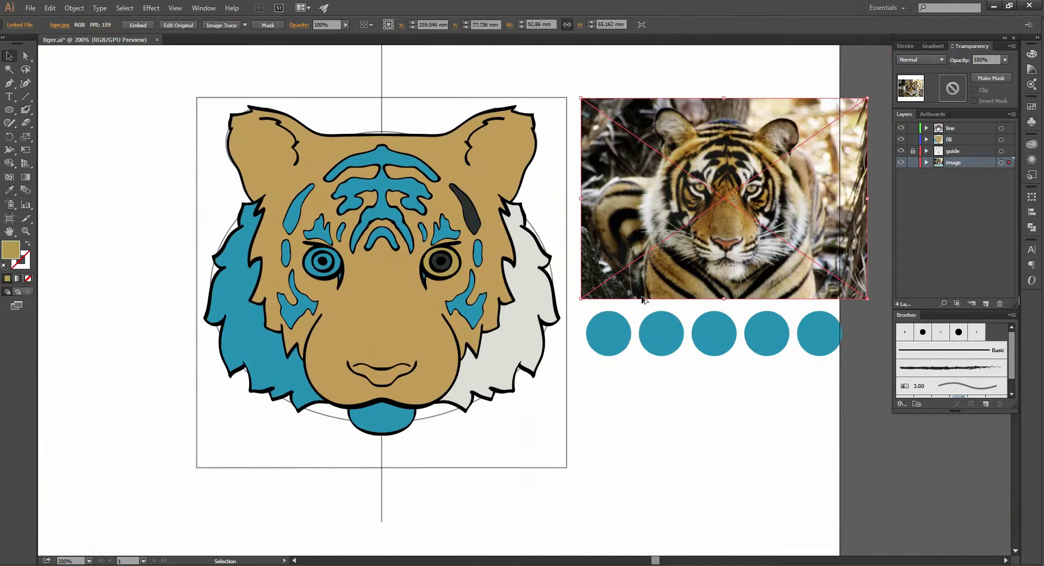
{"action": "scroll", "coordinate": [625, 302], "scroll_direction": "up", "scroll_amount": 1}
{"action": "scroll", "coordinate": [632, 308], "scroll_direction": "down", "scroll_amount": 1}
{"action": "left_click_drag", "start_coordinate": [643, 301], "coordinate": [613, 289]}
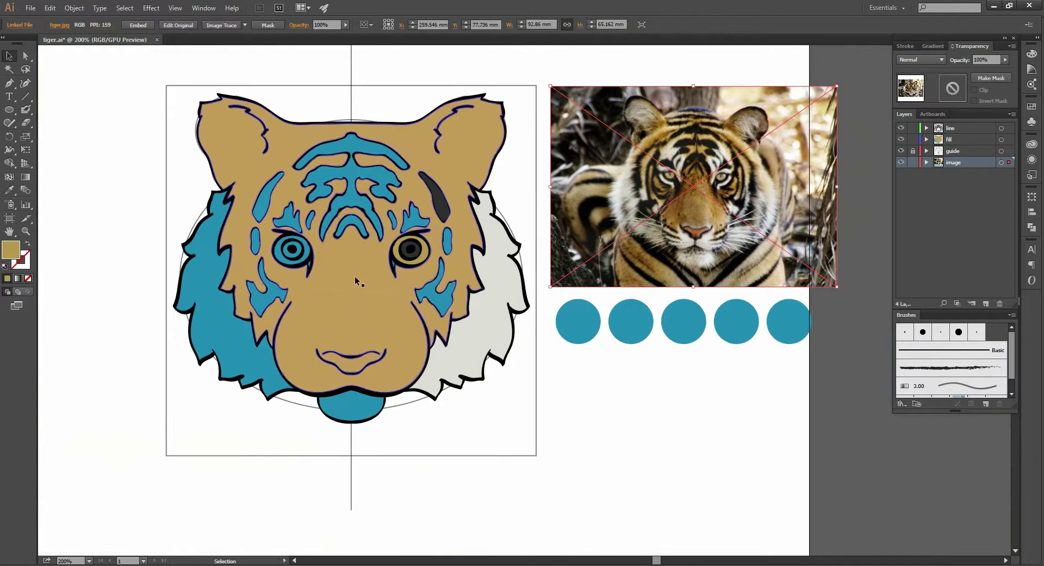
Change the face fill to a lighter, brighter tan in the Color Picker
{"action": "left_click", "coordinate": [354, 275]}
{"action": "double_click", "coordinate": [9, 249]}
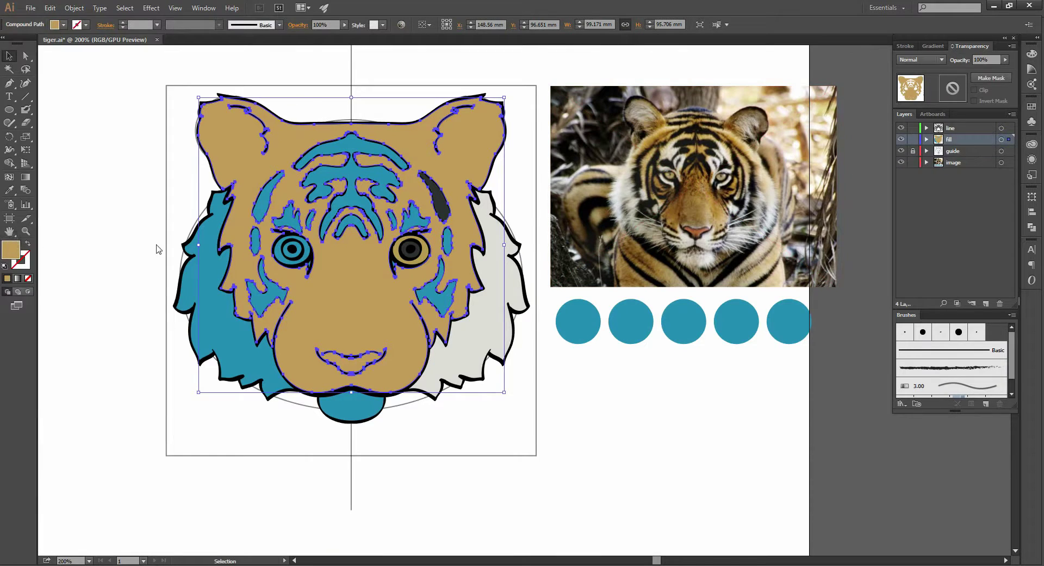
{"action": "left_click", "coordinate": [175, 160]}
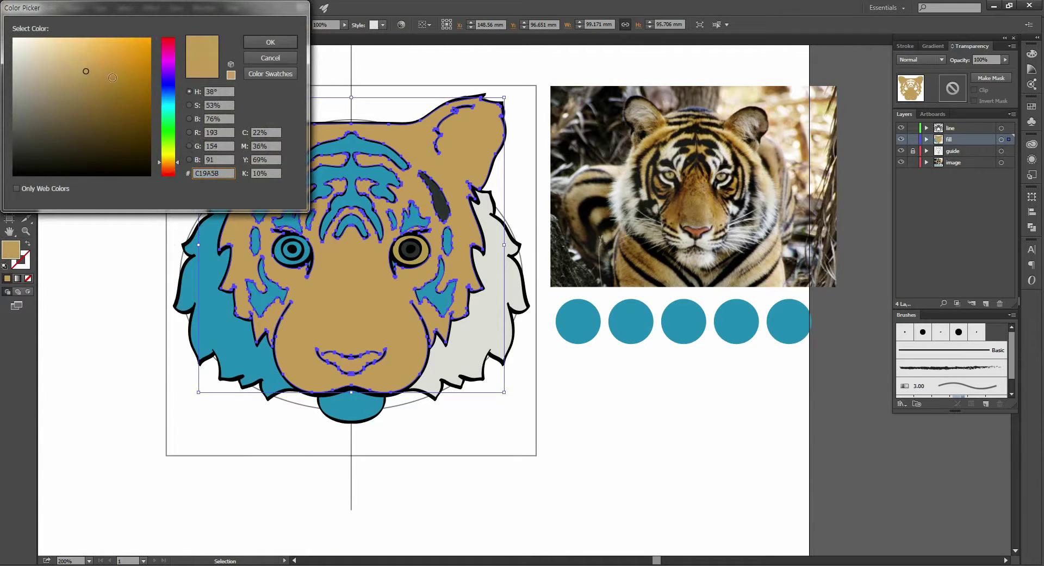
{"action": "left_click", "coordinate": [89, 56]}
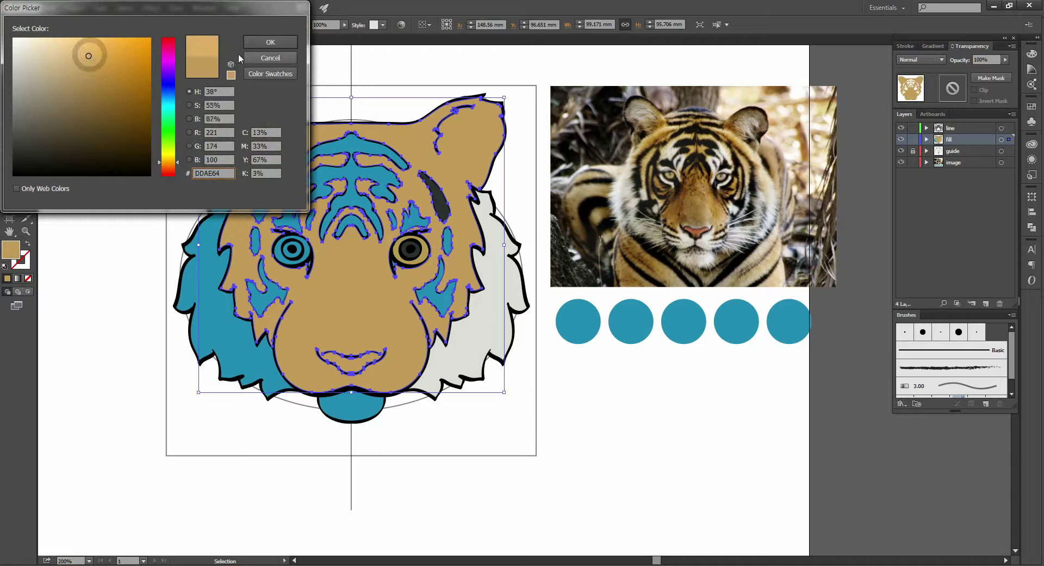
{"action": "left_click", "coordinate": [272, 43]}
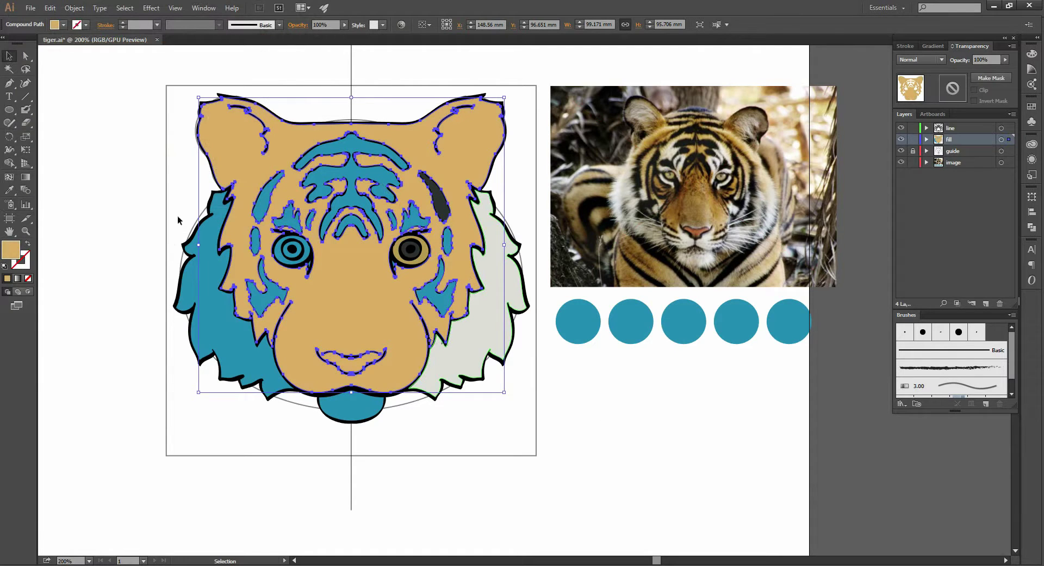
Shift the face fill's hue toward a warmer orange-tan in the Color Picker
{"action": "double_click", "coordinate": [15, 249]}
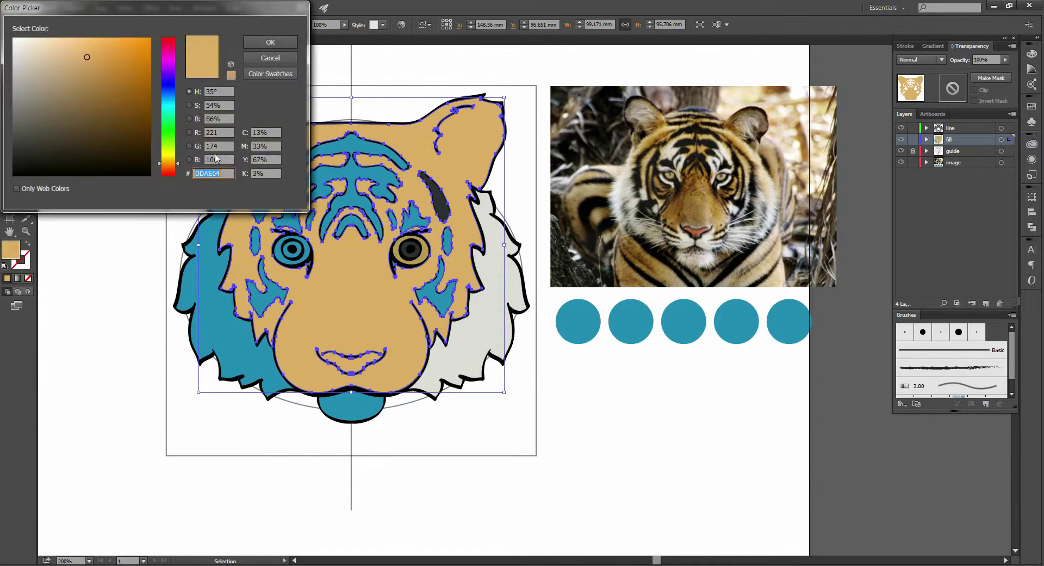
{"action": "left_click", "coordinate": [175, 164]}
{"action": "left_click_drag", "start_coordinate": [172, 168], "coordinate": [171, 164]}
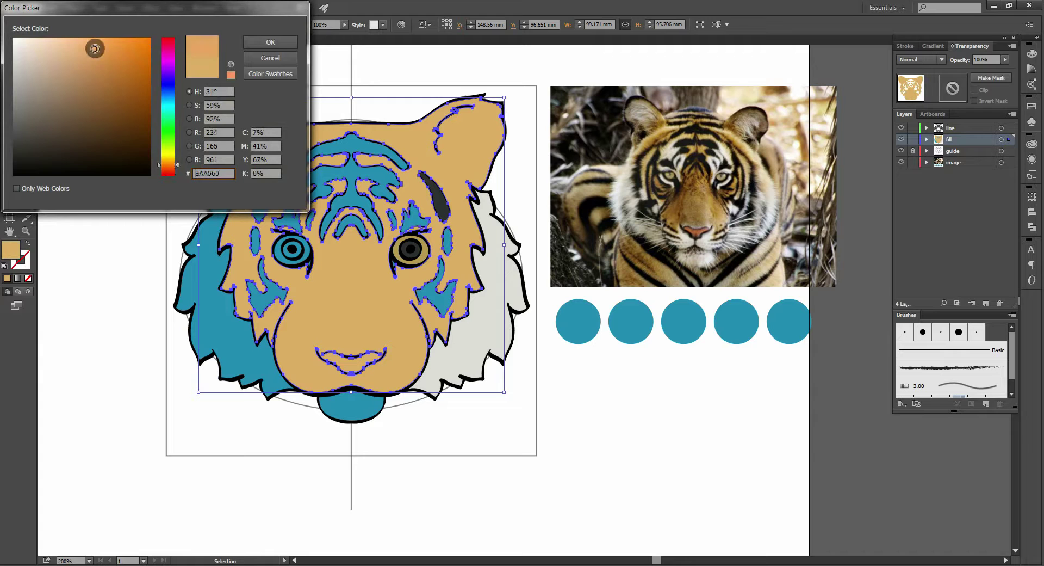
{"action": "left_click", "coordinate": [264, 42]}
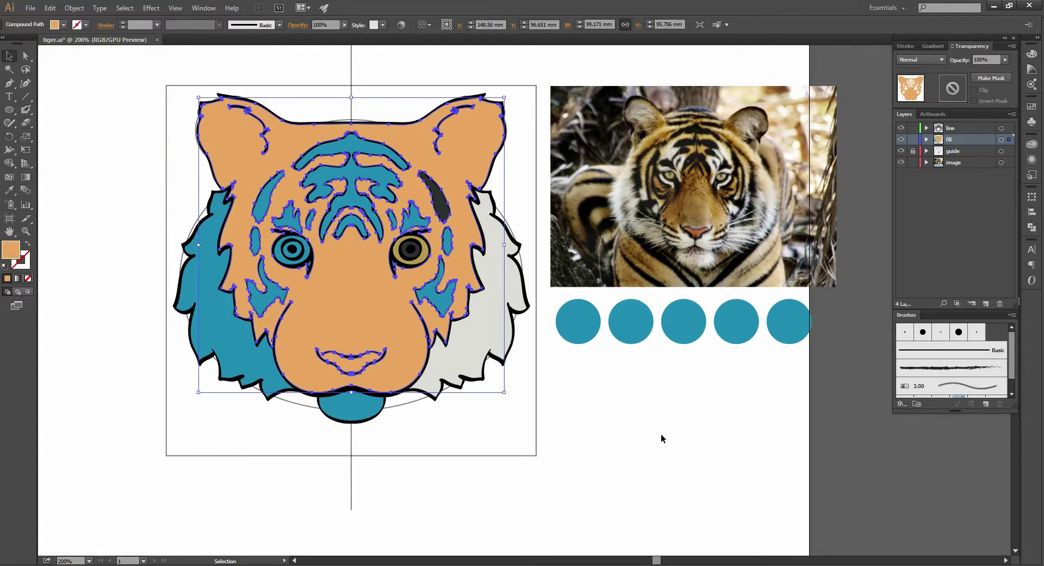
{"action": "left_click", "coordinate": [668, 453]}
{"action": "left_click_drag", "start_coordinate": [713, 476], "coordinate": [690, 441]}
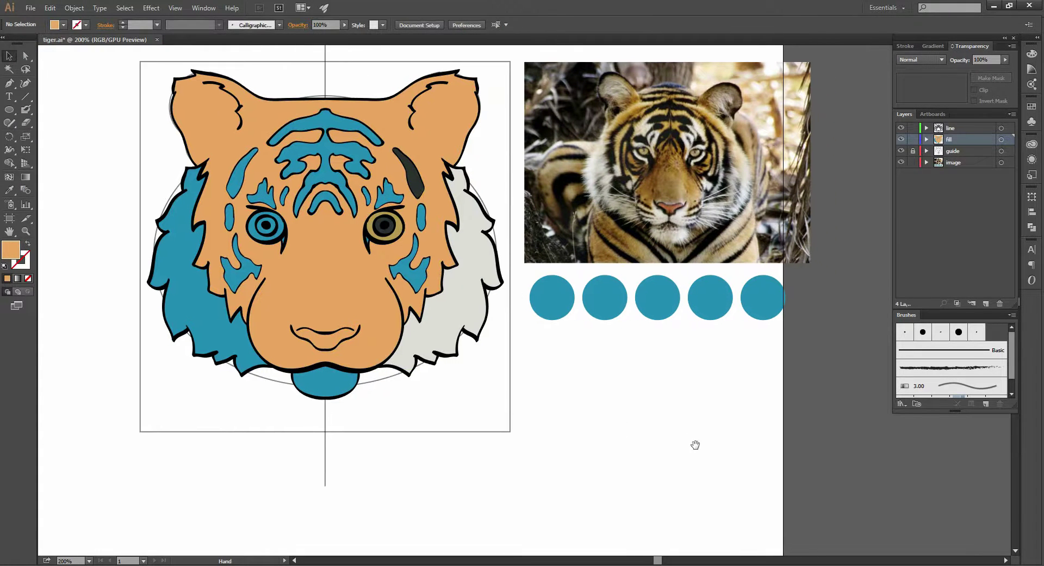
Try various tan and golden-brown fur tones from the photo on the face fill
{"action": "left_click", "coordinate": [359, 279]}
{"action": "key", "text": "i"}
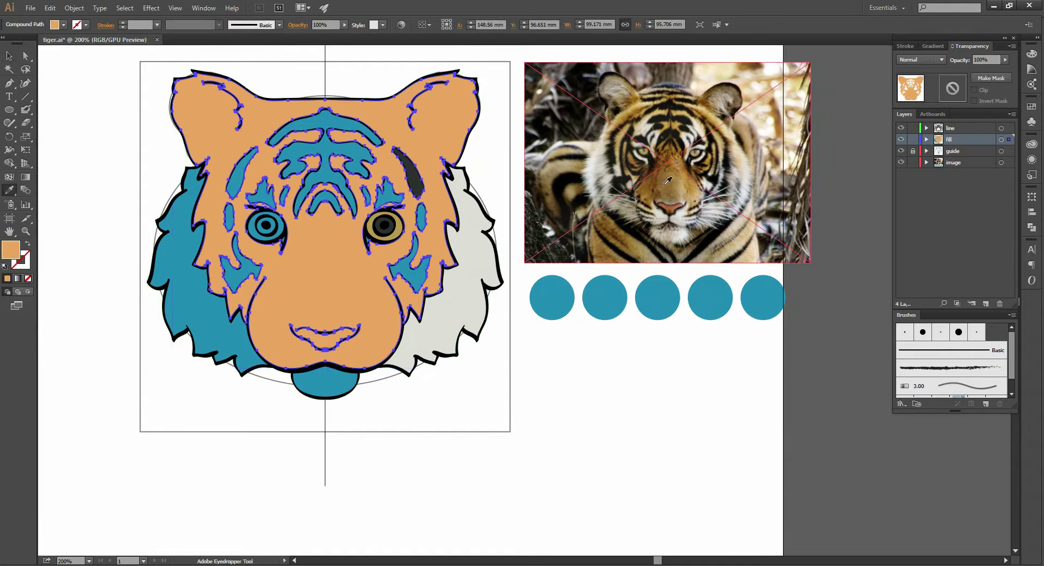
{"action": "left_click", "coordinate": [683, 185]}
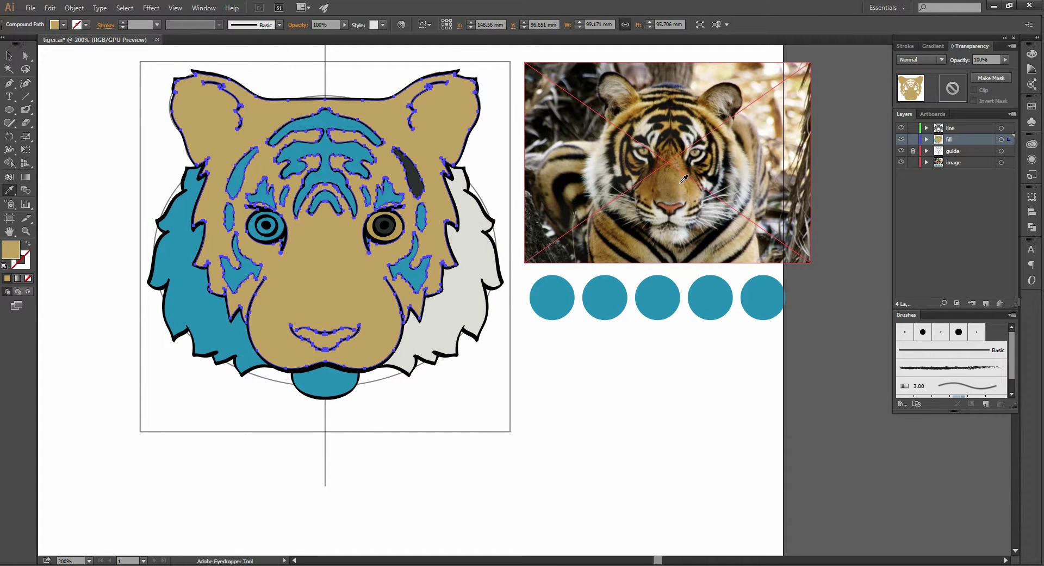
{"action": "left_click", "coordinate": [679, 183]}
{"action": "left_click", "coordinate": [687, 178]}
{"action": "left_click", "coordinate": [689, 178]}
{"action": "left_click", "coordinate": [691, 180]}
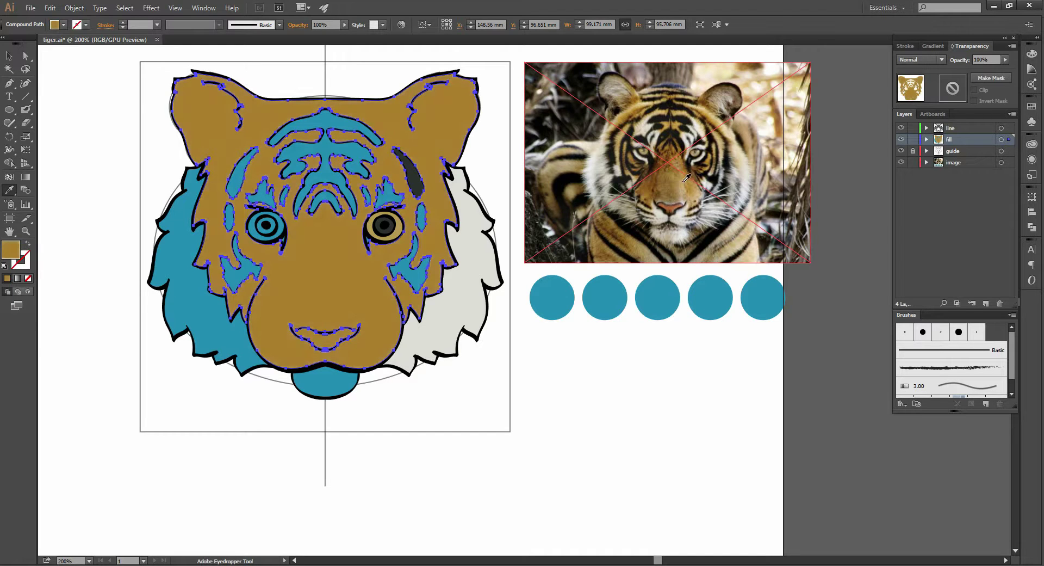
{"action": "left_click", "coordinate": [713, 118]}
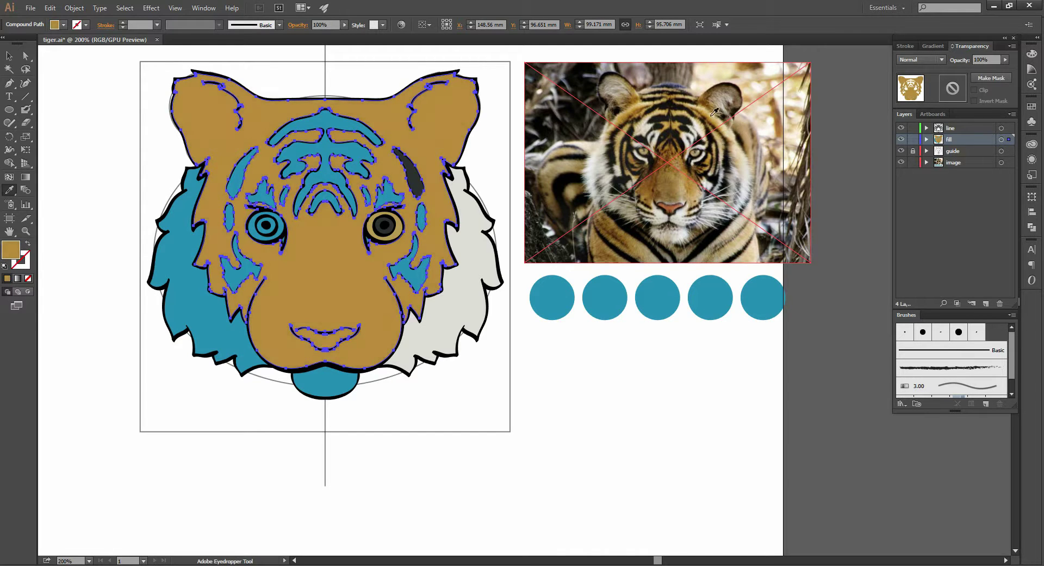
{"action": "left_click", "coordinate": [707, 110]}
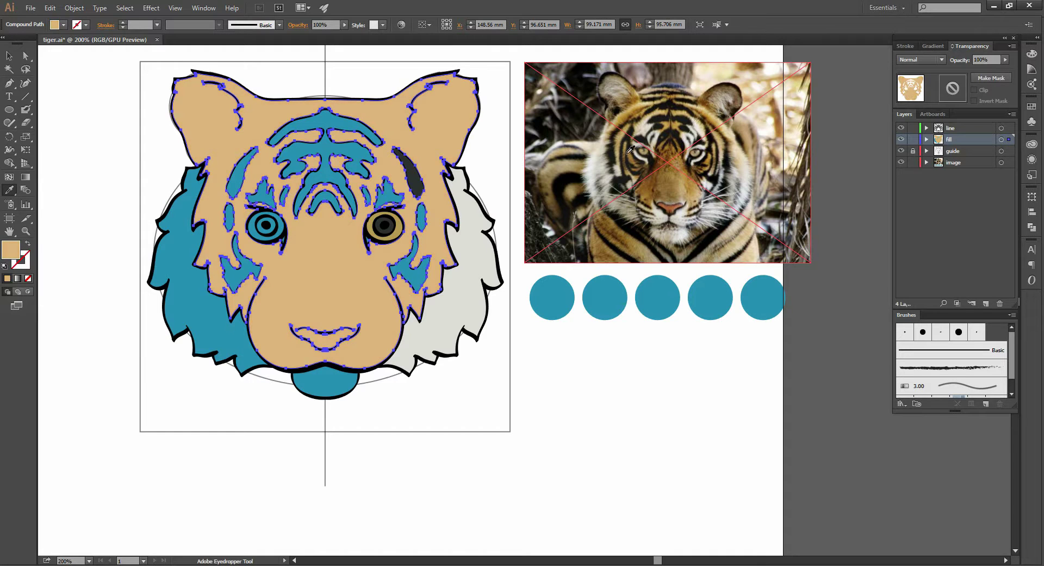
{"action": "left_click", "coordinate": [684, 190]}
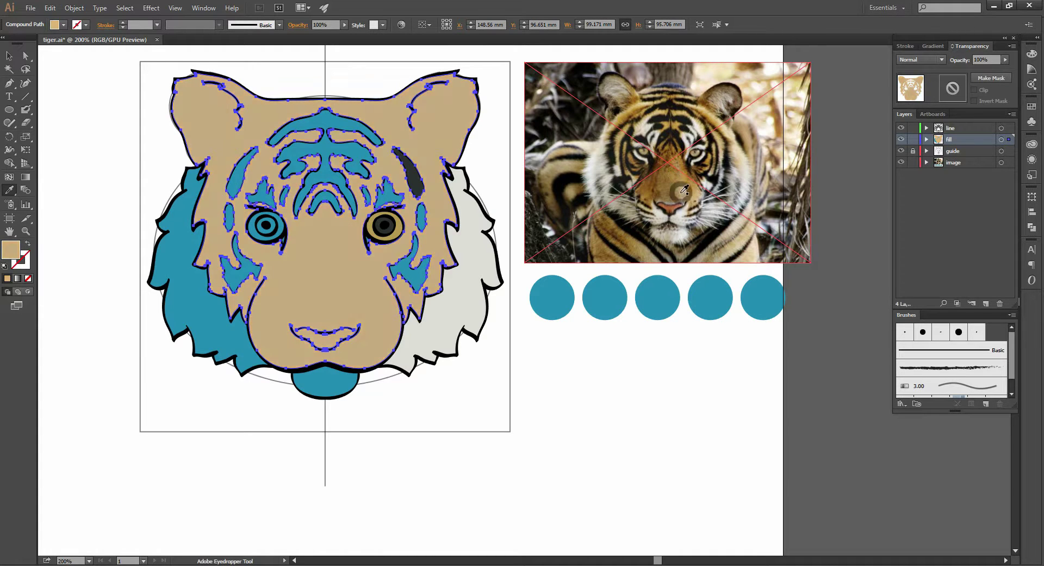
{"action": "left_click", "coordinate": [683, 185]}
{"action": "left_click", "coordinate": [692, 181]}
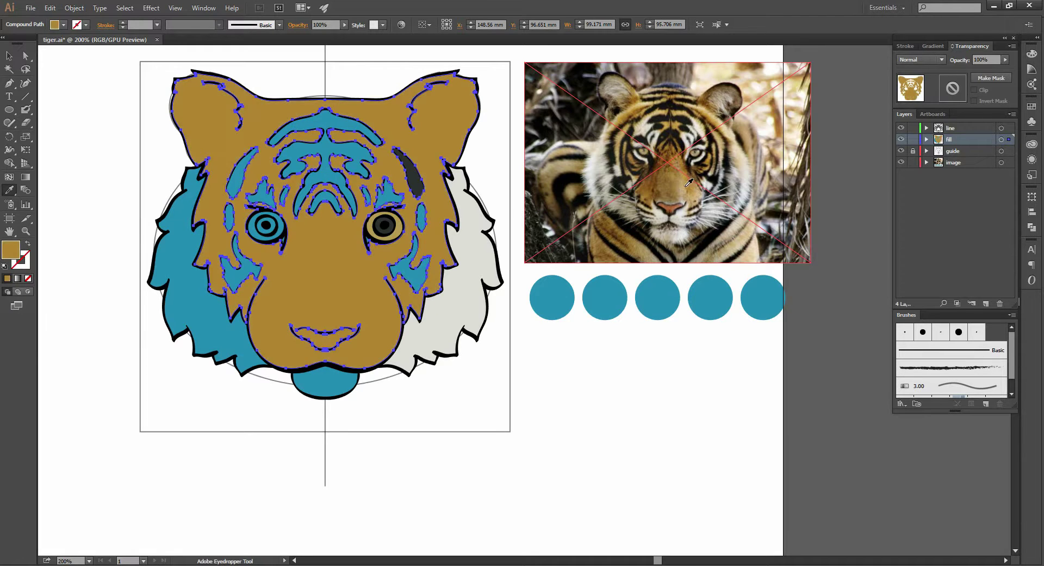
{"action": "left_click", "coordinate": [688, 183]}
Set the face fill to golden orange E2A54B in the Color Picker
{"action": "key", "text": "v"}
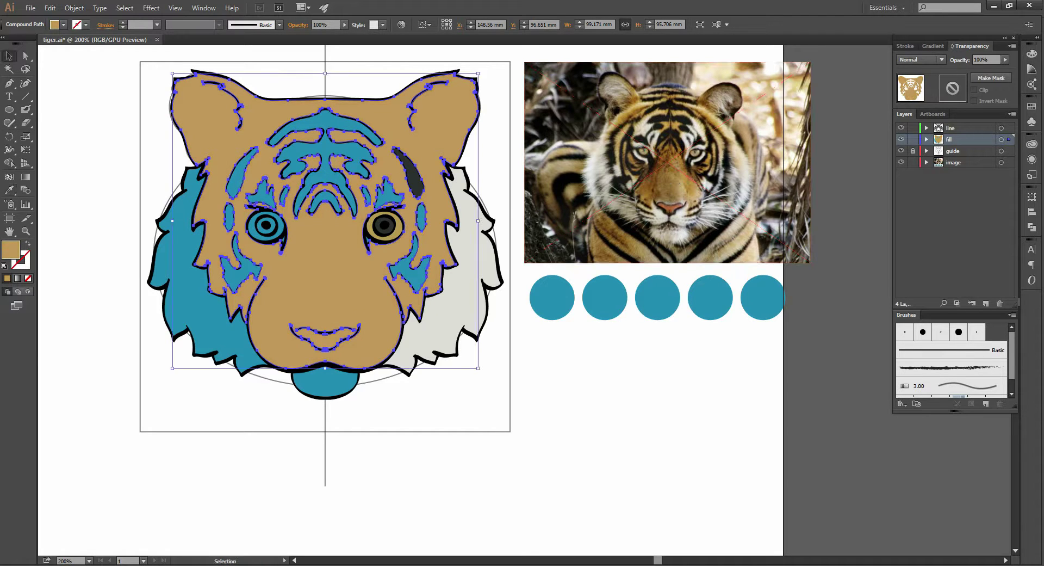
{"action": "double_click", "coordinate": [10, 249]}
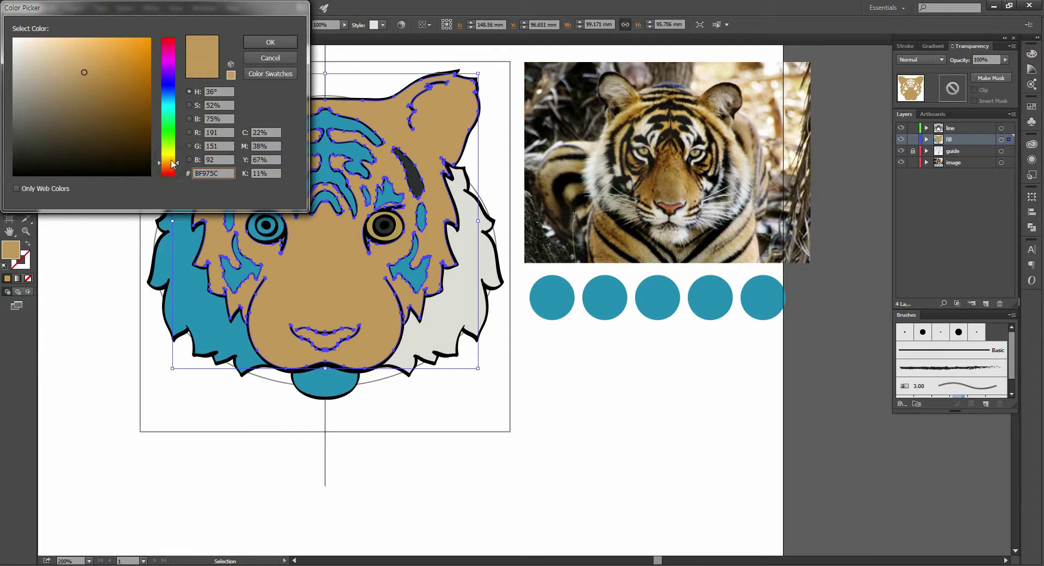
{"action": "left_click", "coordinate": [98, 48]}
{"action": "left_click", "coordinate": [105, 53]}
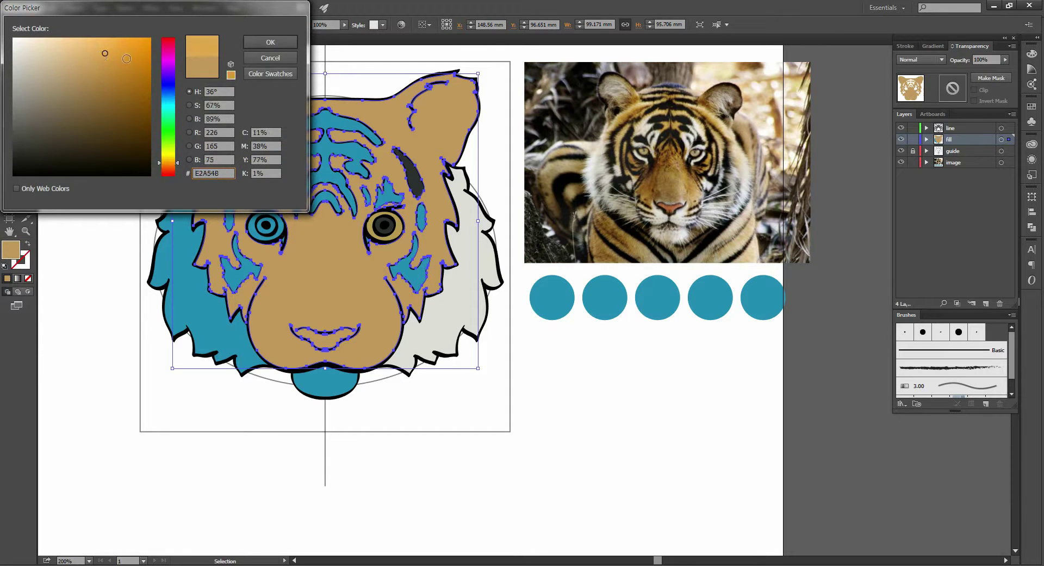
{"action": "left_click", "coordinate": [256, 43]}
{"action": "left_click", "coordinate": [551, 383]}
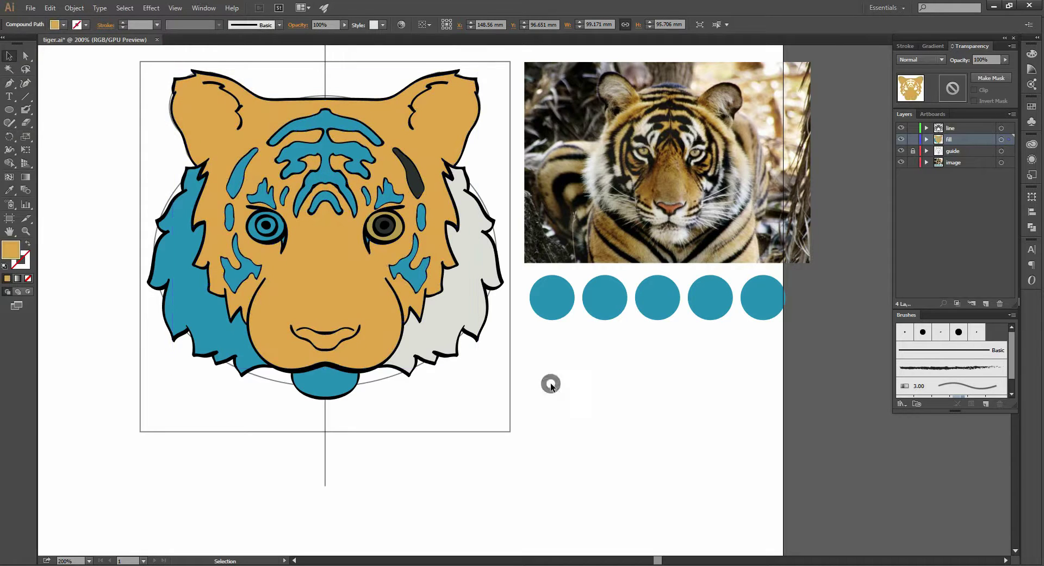
Check the right eye ring's fill in the Color Picker, leaving it unchanged
{"action": "left_click", "coordinate": [399, 234]}
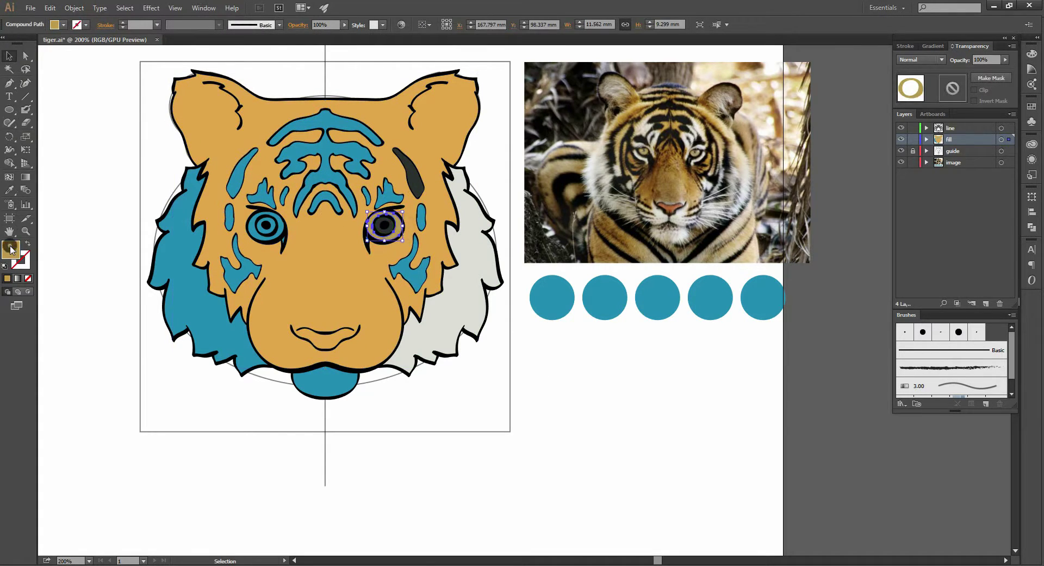
{"action": "double_click", "coordinate": [11, 249]}
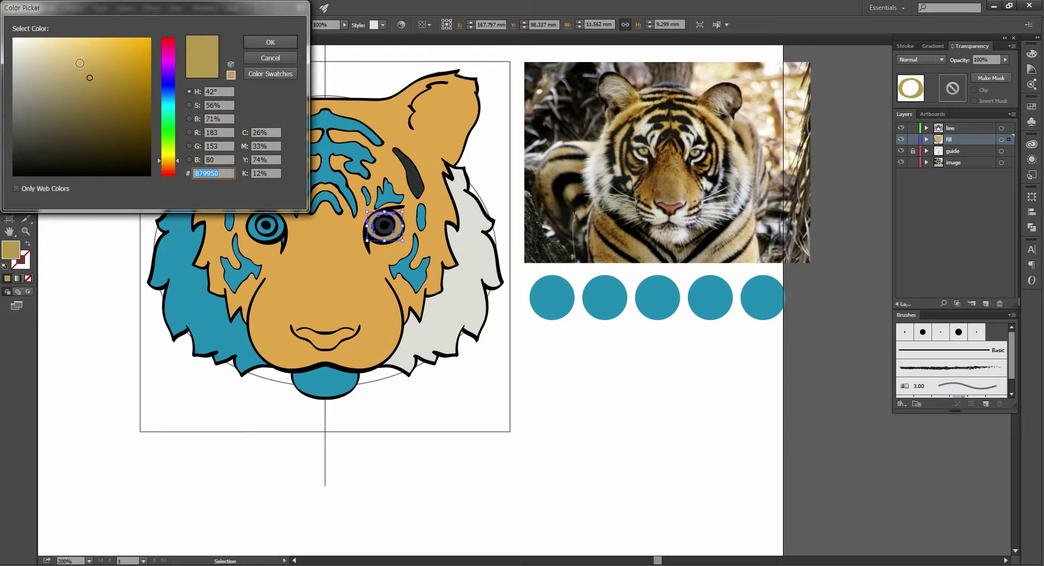
{"action": "left_click", "coordinate": [270, 42]}
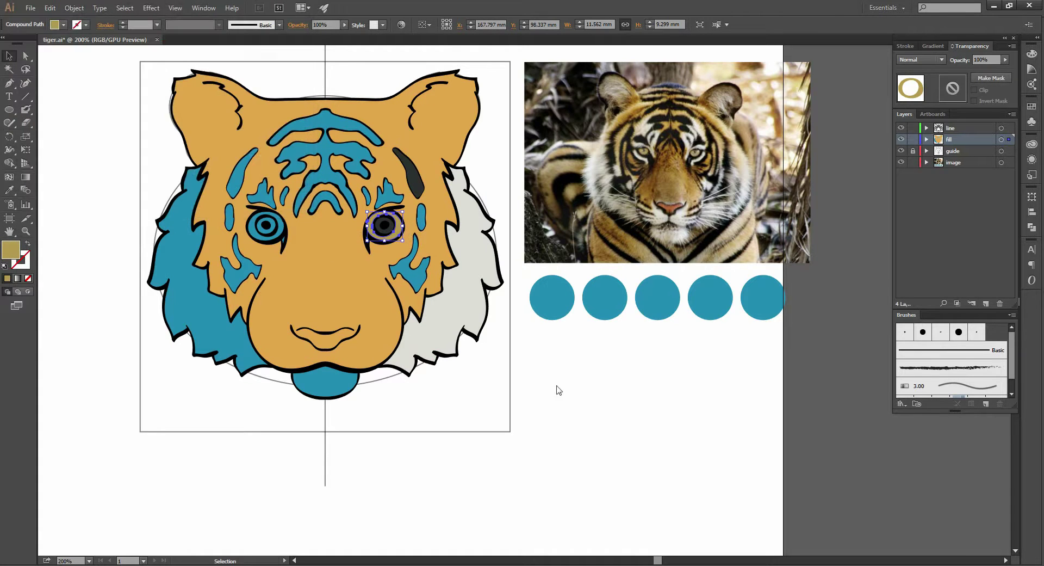
{"action": "left_click", "coordinate": [604, 435]}
{"action": "mouse_move", "coordinate": [593, 435]}
{"action": "left_mouse_down"}
{"action": "mouse_move", "coordinate": [597, 425]}
{"action": "mouse_move", "coordinate": [533, 395]}
{"action": "left_mouse_up"}
Fill the first two palette circles with the tiger's orange and the nose brown
{"action": "left_click", "coordinate": [521, 281]}
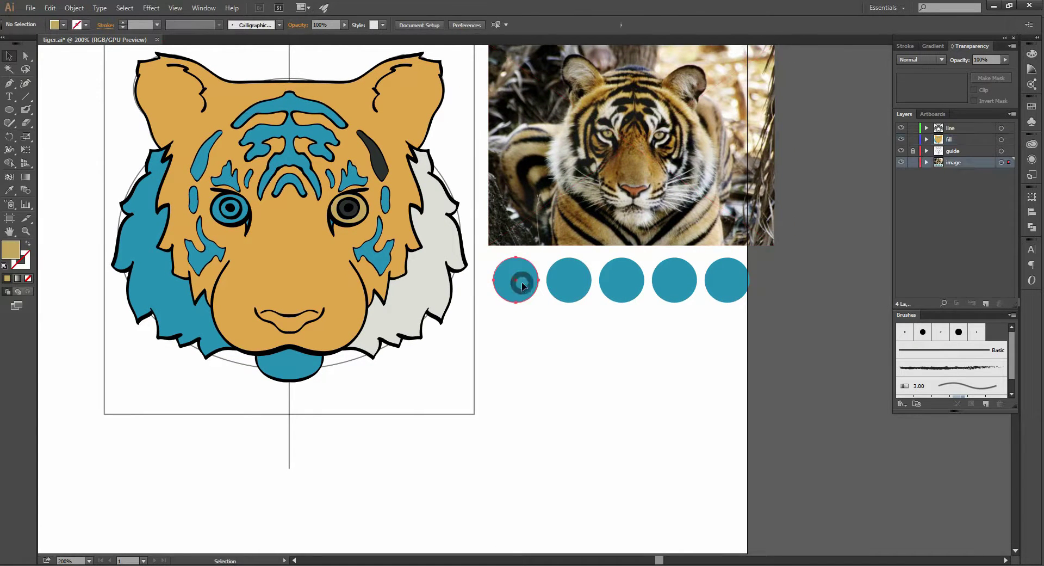
{"action": "key", "text": "i"}
{"action": "left_click", "coordinate": [301, 260]}
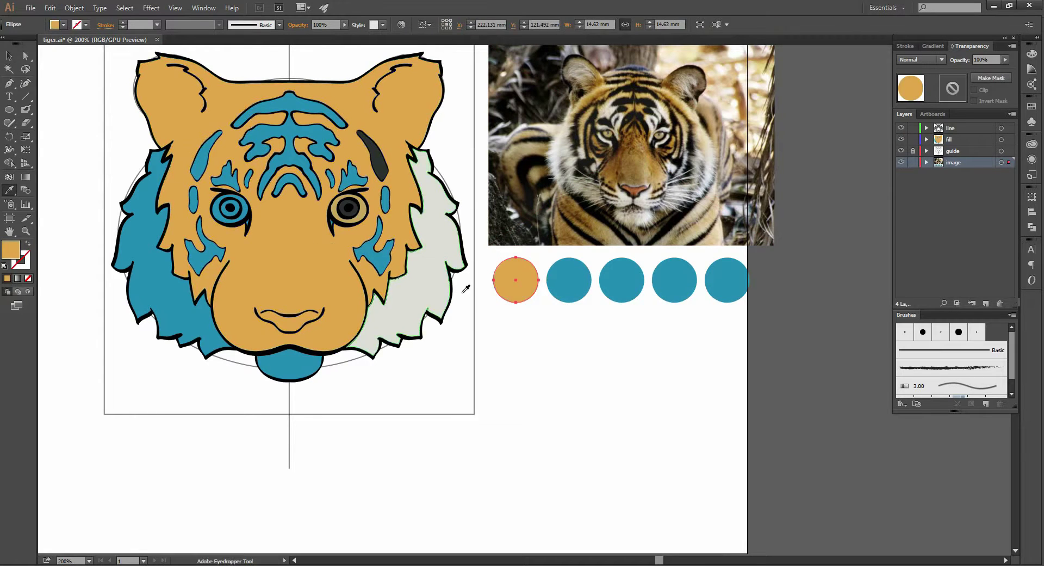
{"action": "key", "text": "v"}
{"action": "left_click", "coordinate": [514, 330]}
{"action": "left_click", "coordinate": [574, 282]}
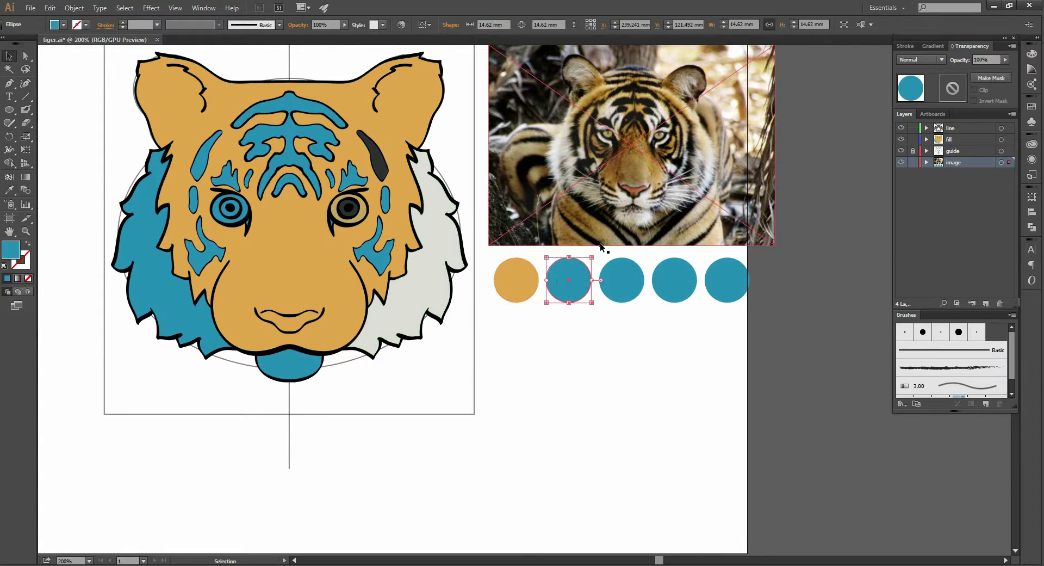
{"action": "key", "text": "i"}
{"action": "left_click", "coordinate": [633, 186]}
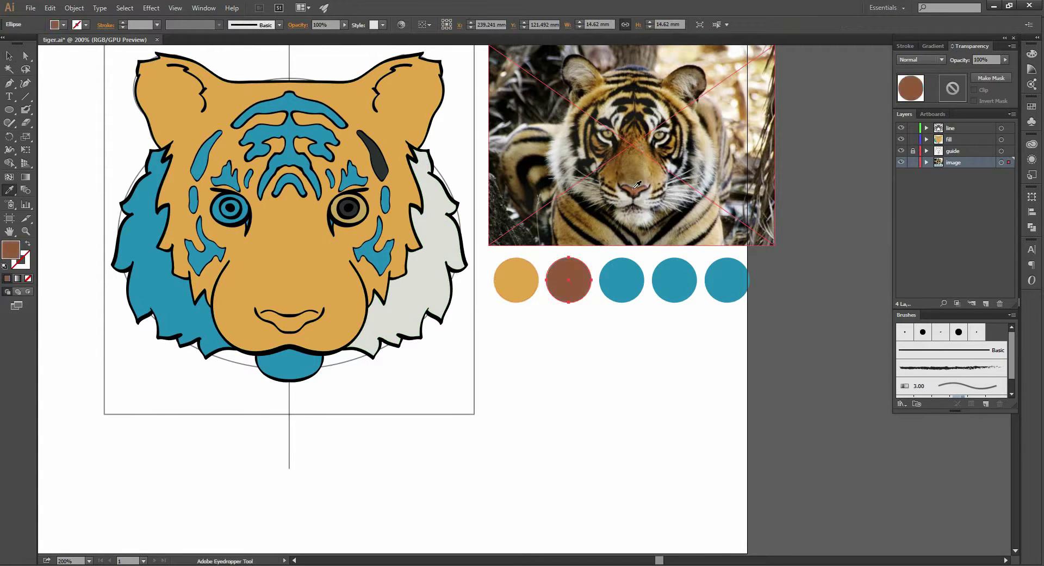
{"action": "key", "text": "v"}
{"action": "left_click", "coordinate": [619, 332]}
Fill the third palette circle with the eye's tan
{"action": "left_click", "coordinate": [631, 292]}
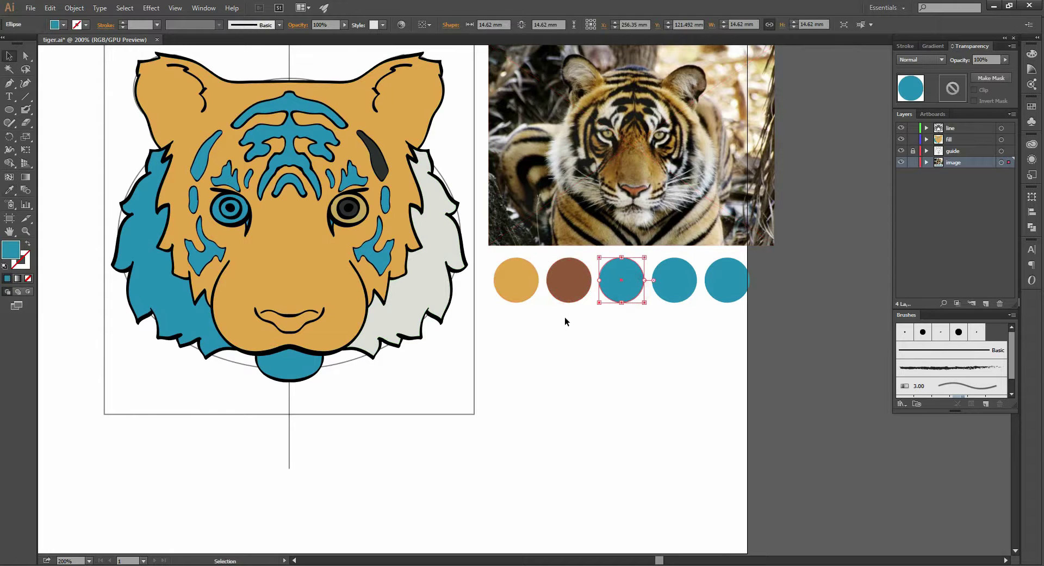
{"action": "key", "text": "i"}
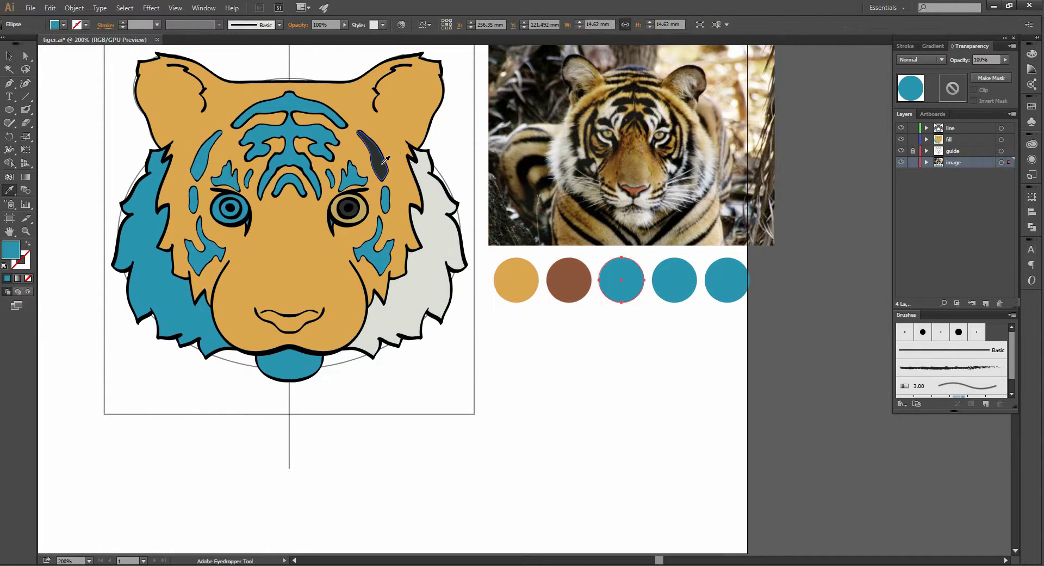
{"action": "left_click", "coordinate": [335, 205]}
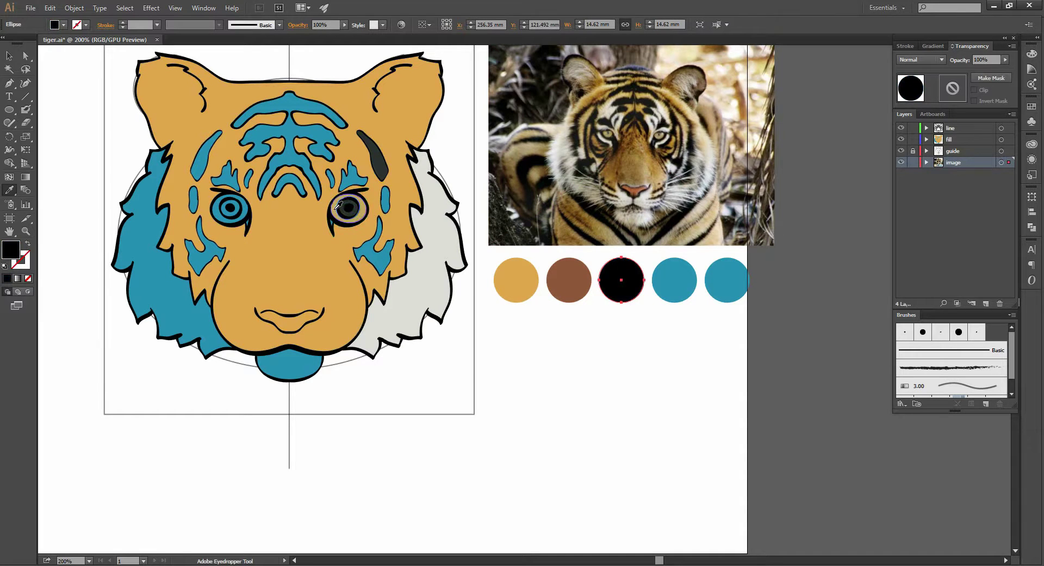
{"action": "left_click", "coordinate": [336, 207]}
{"action": "key", "text": "v"}
{"action": "left_click", "coordinate": [642, 359]}
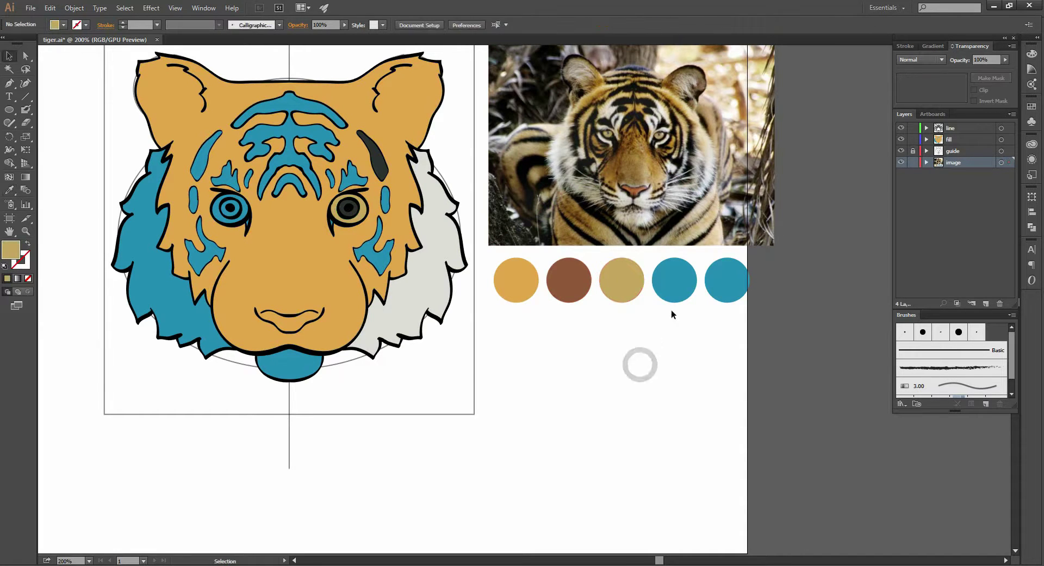
Give the fourth palette circle the dark stripe colour
{"action": "left_click", "coordinate": [672, 279]}
{"action": "key", "text": "i"}
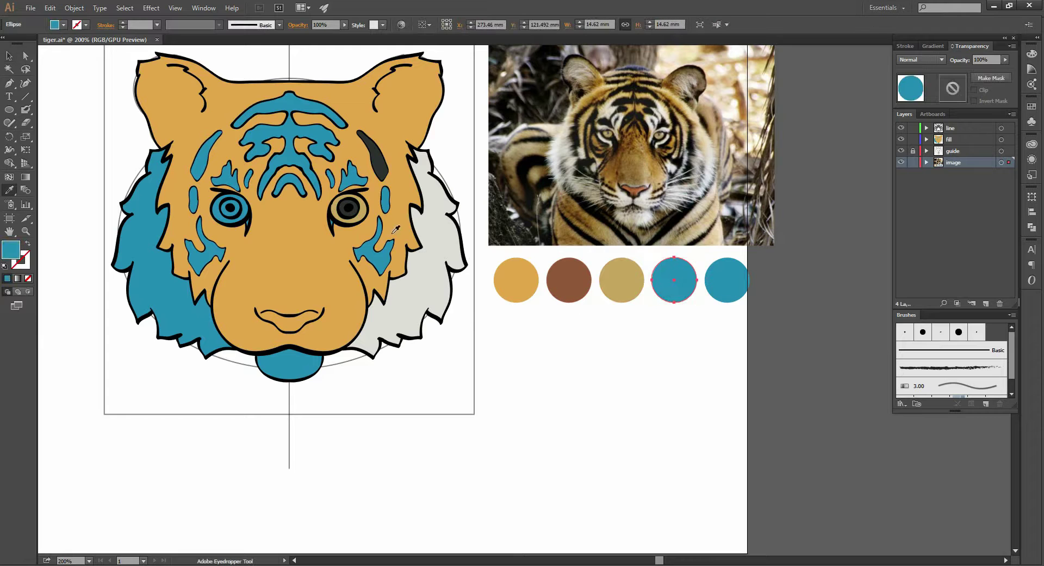
{"action": "left_click", "coordinate": [386, 159]}
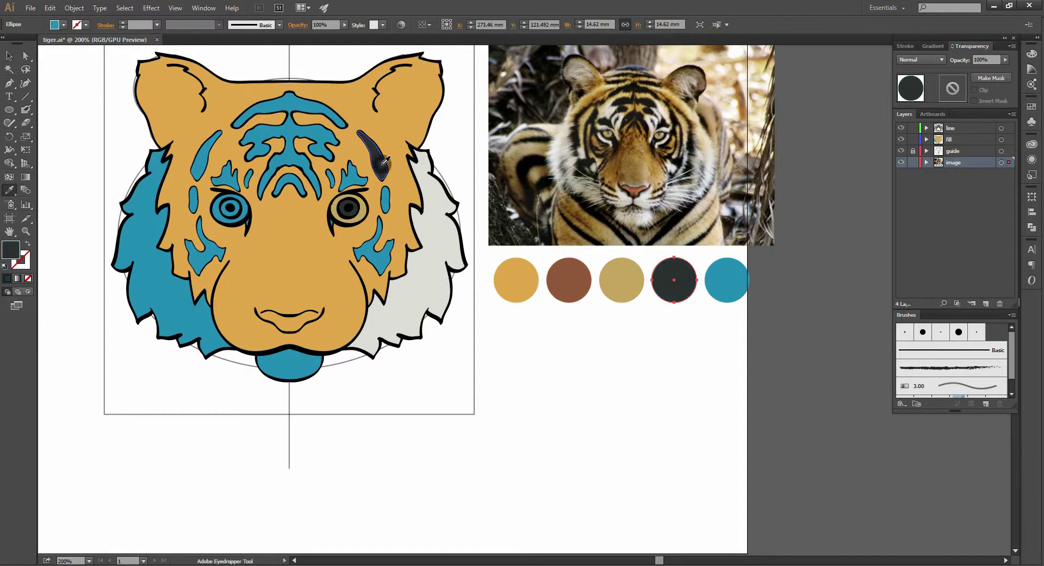
{"action": "key", "text": "v"}
Give the fifth palette circle the right mane's light grey
{"action": "left_click", "coordinate": [726, 295]}
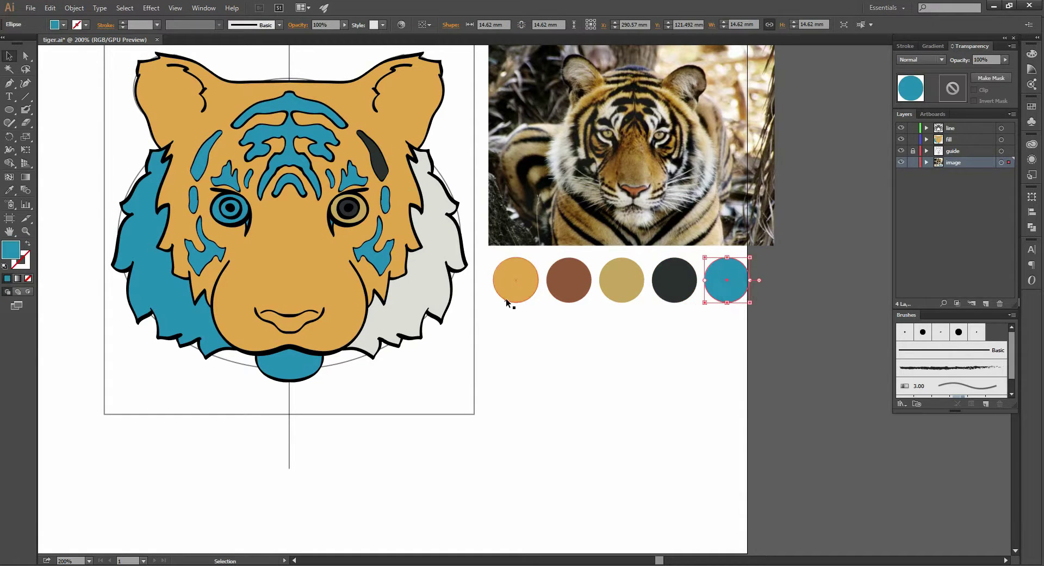
{"action": "key", "text": "i"}
{"action": "left_click", "coordinate": [414, 284]}
{"action": "key", "text": "v"}
{"action": "left_click", "coordinate": [700, 411]}
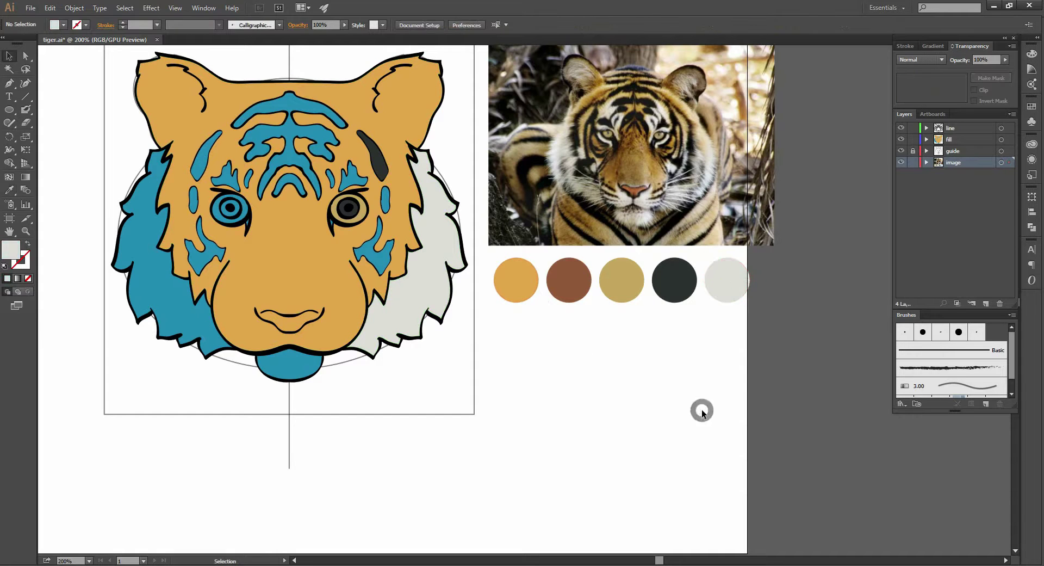
{"action": "left_click_drag", "start_coordinate": [636, 396], "coordinate": [647, 392]}
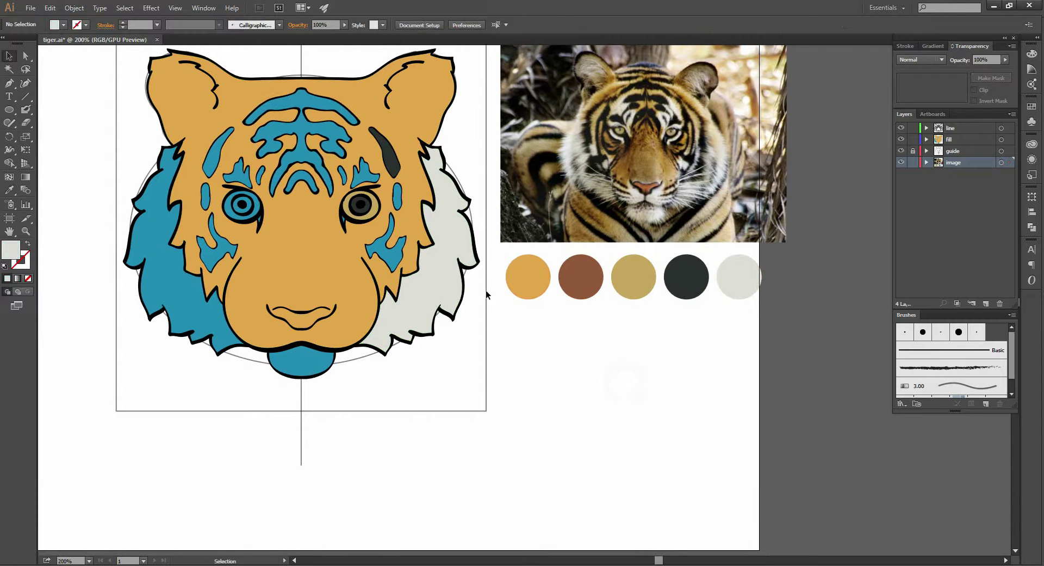
{"action": "scroll", "coordinate": [386, 220], "scroll_direction": "up", "scroll_amount": 1, "text": "alt"}
Set the right eye ring's fill to the paler tan #D3B67D
{"action": "left_click", "coordinate": [370, 203]}
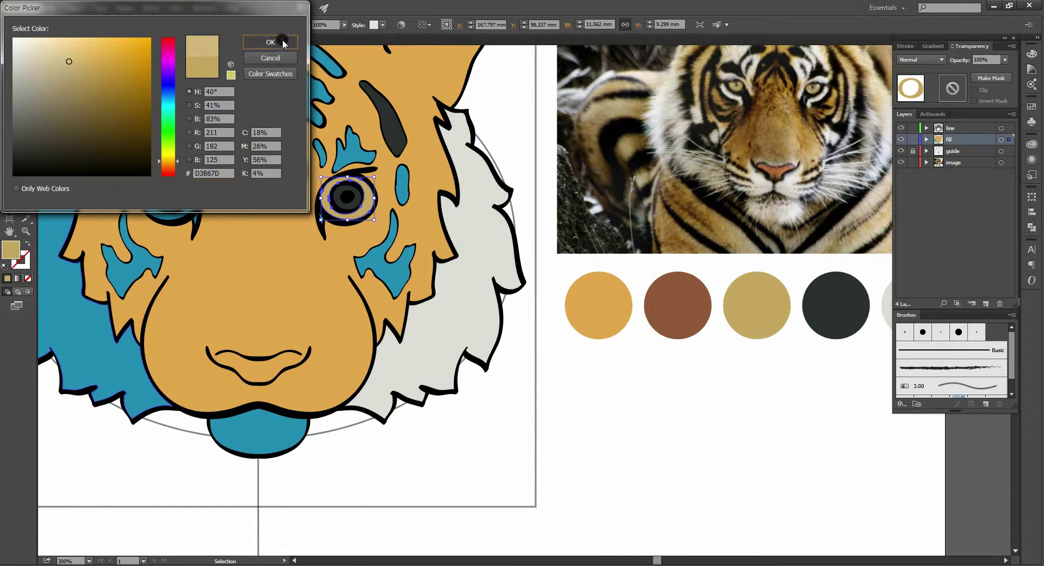
{"action": "left_click", "coordinate": [270, 42]}
{"action": "scroll", "coordinate": [608, 403], "scroll_direction": "down", "scroll_amount": 1}
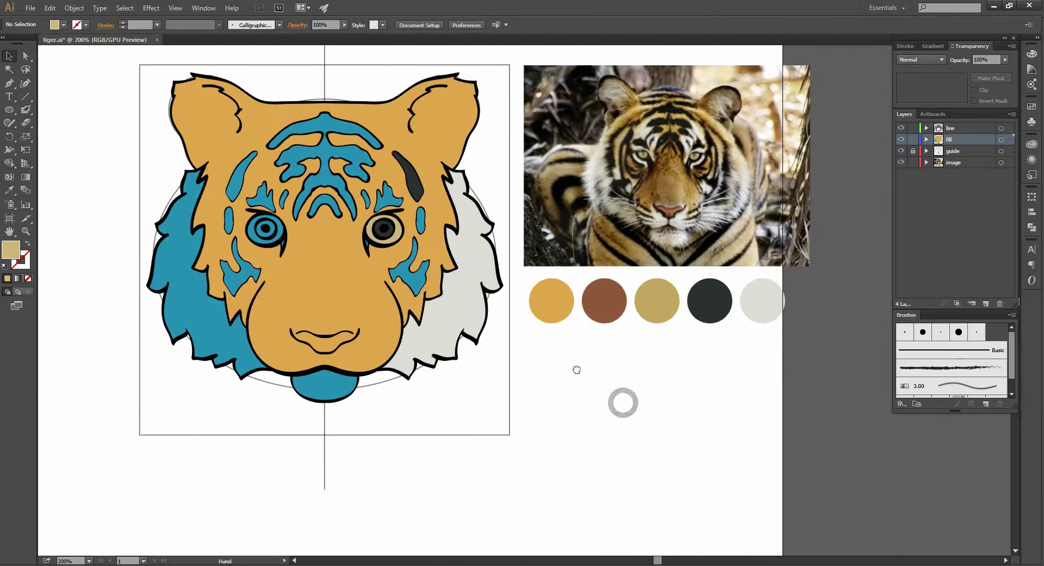
Sample the eye ring's paler tan onto the third palette circle
{"action": "left_click", "coordinate": [655, 303]}
{"action": "key", "text": "i"}
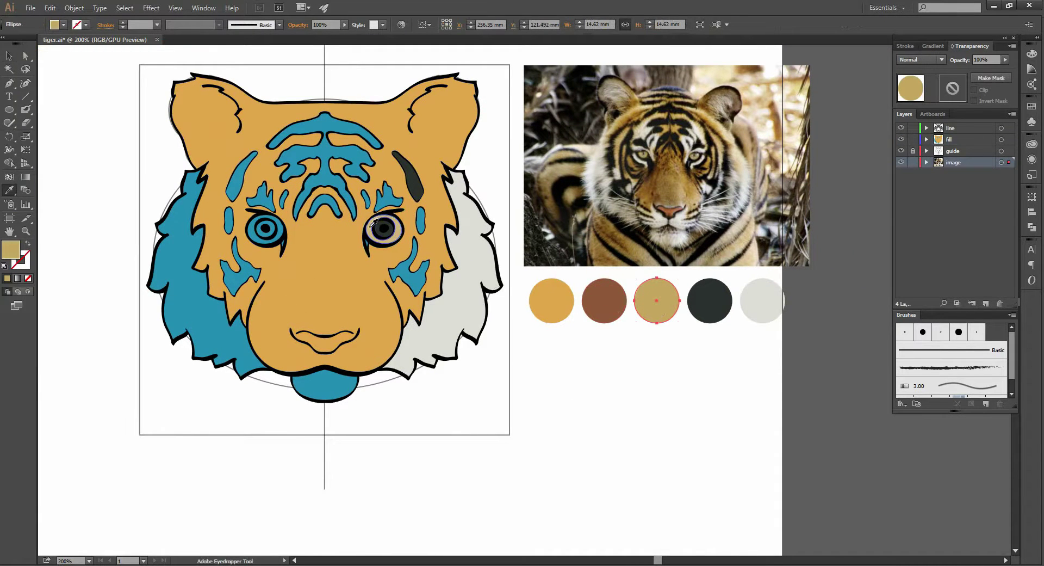
{"action": "left_click", "coordinate": [373, 222]}
{"action": "key", "text": "v"}
{"action": "left_click", "coordinate": [564, 374]}
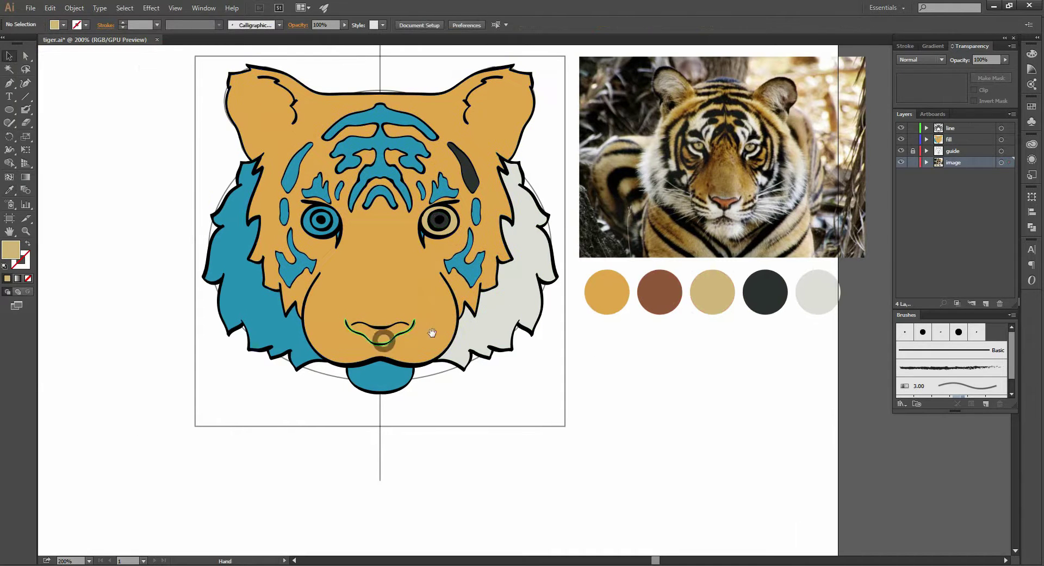
Copy the right mane's light grey onto the blue left mane and chin
{"action": "left_click_drag", "start_coordinate": [428, 295], "coordinate": [484, 286]}
{"action": "left_click", "coordinate": [265, 323]}
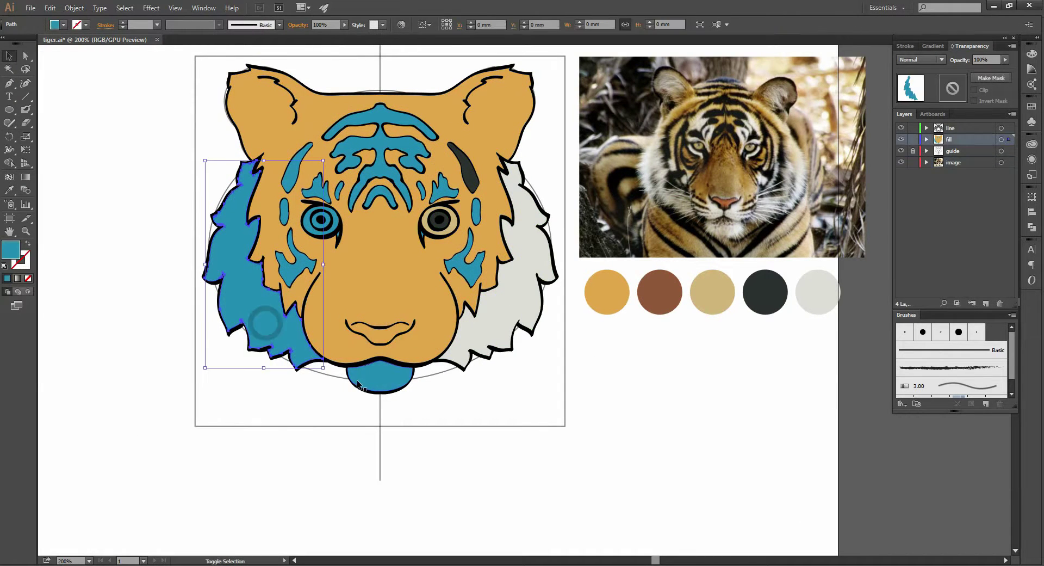
{"action": "left_click", "coordinate": [378, 374], "text": "shift"}
{"action": "key", "text": "i"}
{"action": "left_click", "coordinate": [531, 289]}
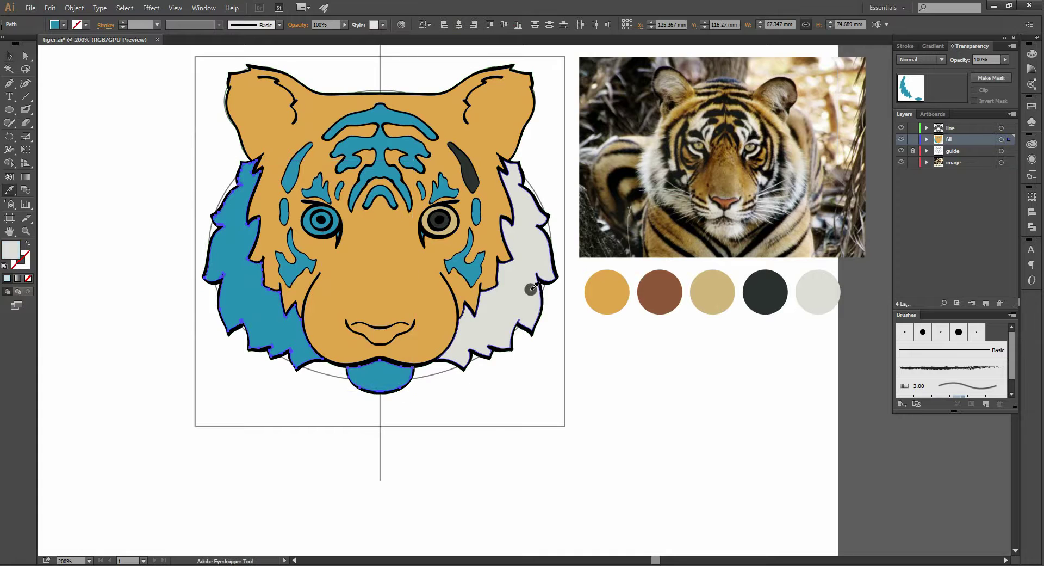
{"action": "key", "text": "v"}
{"action": "left_click", "coordinate": [550, 391]}
{"action": "scroll", "coordinate": [410, 279], "scroll_direction": "up", "scroll_amount": 2}
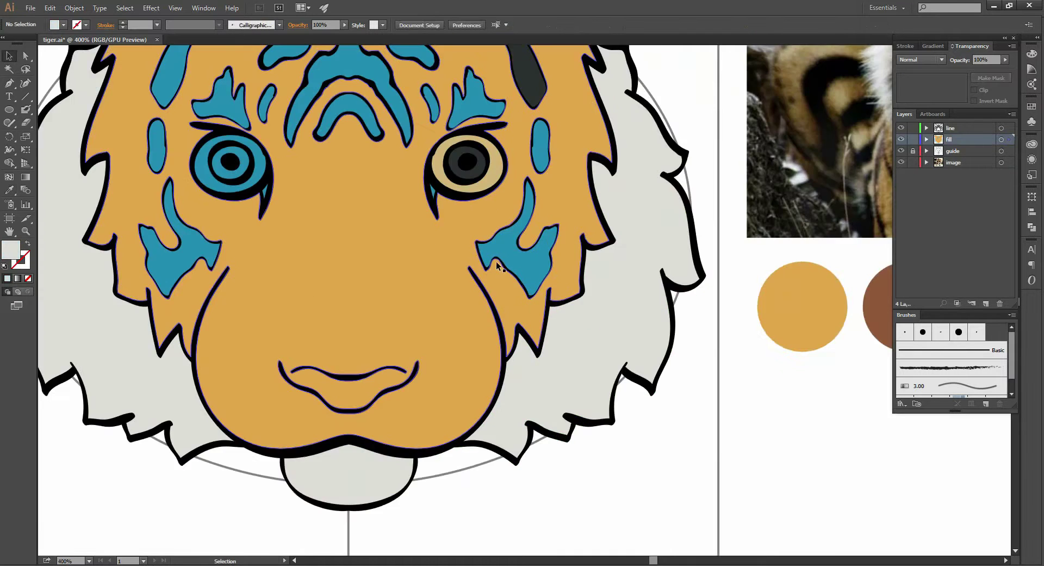
Select the blue cheek stripe and the blue slivers and rings around both eyes
{"action": "left_click_drag", "start_coordinate": [499, 265], "coordinate": [551, 365]}
{"action": "left_click", "coordinate": [569, 341]}
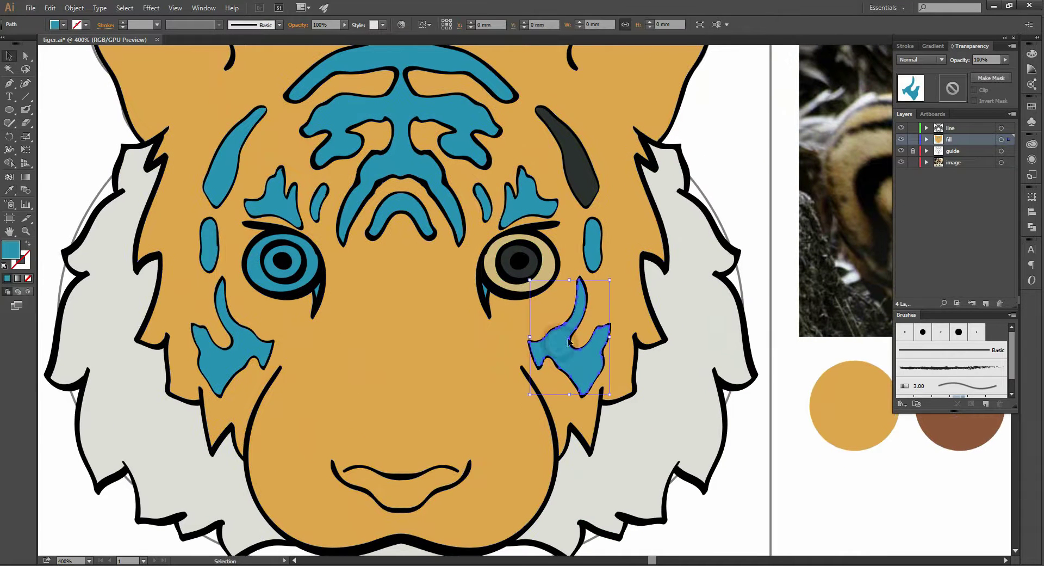
{"action": "scroll", "coordinate": [483, 280], "scroll_direction": "up", "scroll_amount": 2}
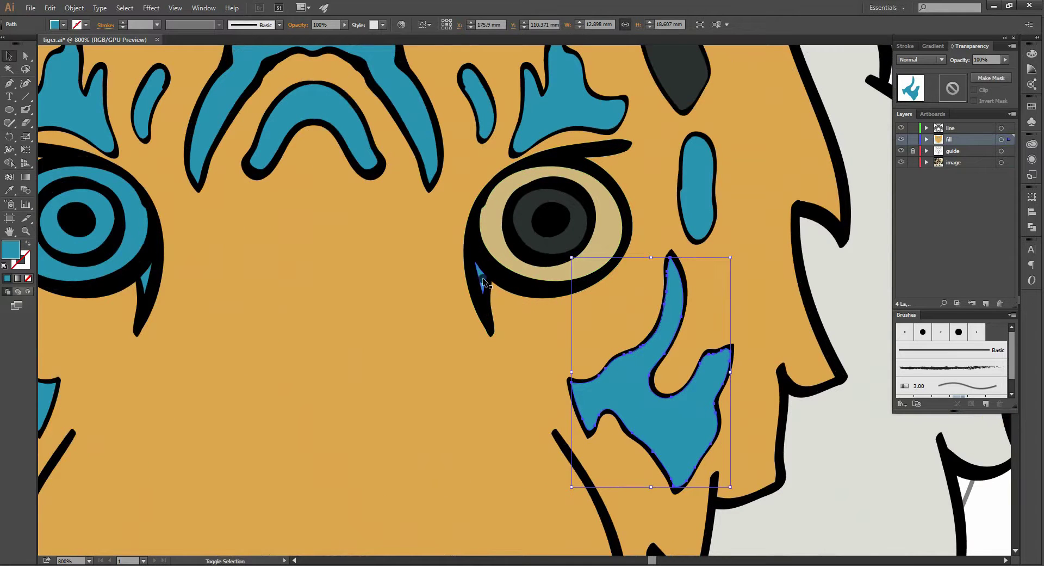
{"action": "left_click", "coordinate": [482, 277], "text": "shift"}
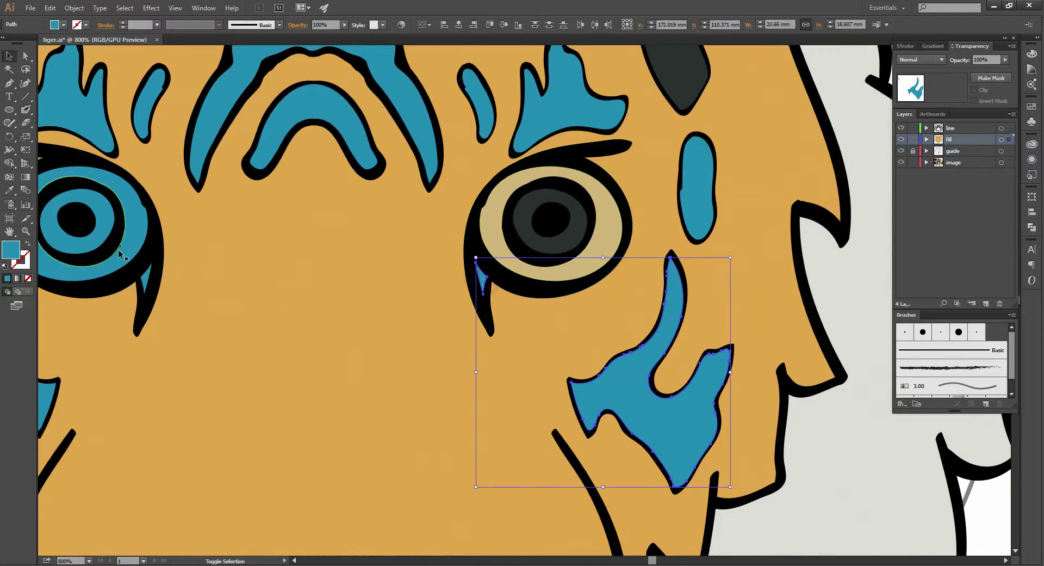
{"action": "left_click", "coordinate": [147, 282], "text": "shift"}
{"action": "left_click", "coordinate": [104, 219], "text": "shift"}
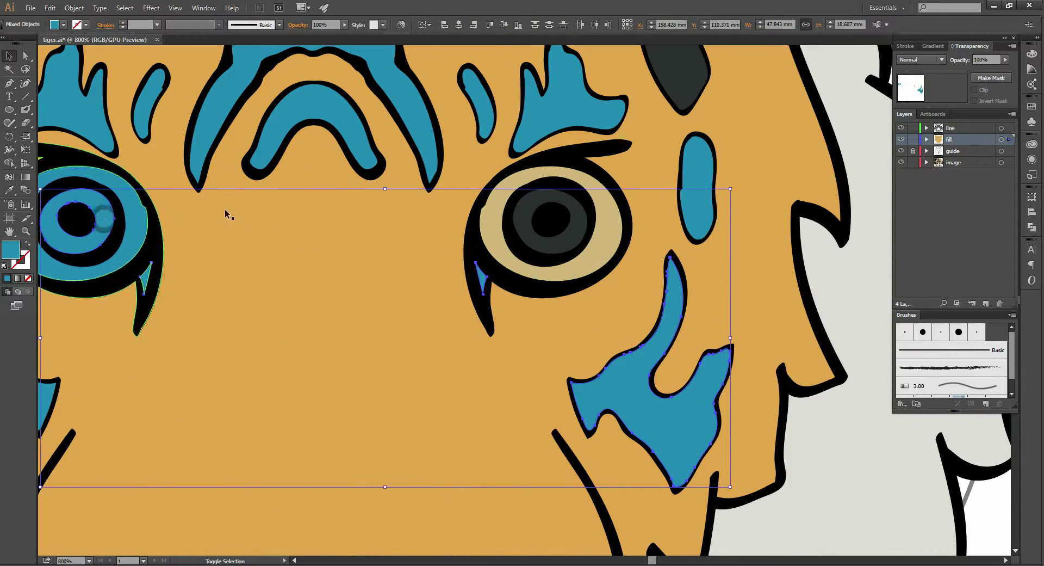
{"action": "left_click", "coordinate": [693, 187], "text": "shift"}
Add the brow, forehead stripes and blue iris rings to the selection
{"action": "left_click", "coordinate": [543, 100], "text": "shift"}
{"action": "left_click", "coordinate": [478, 105], "text": "shift"}
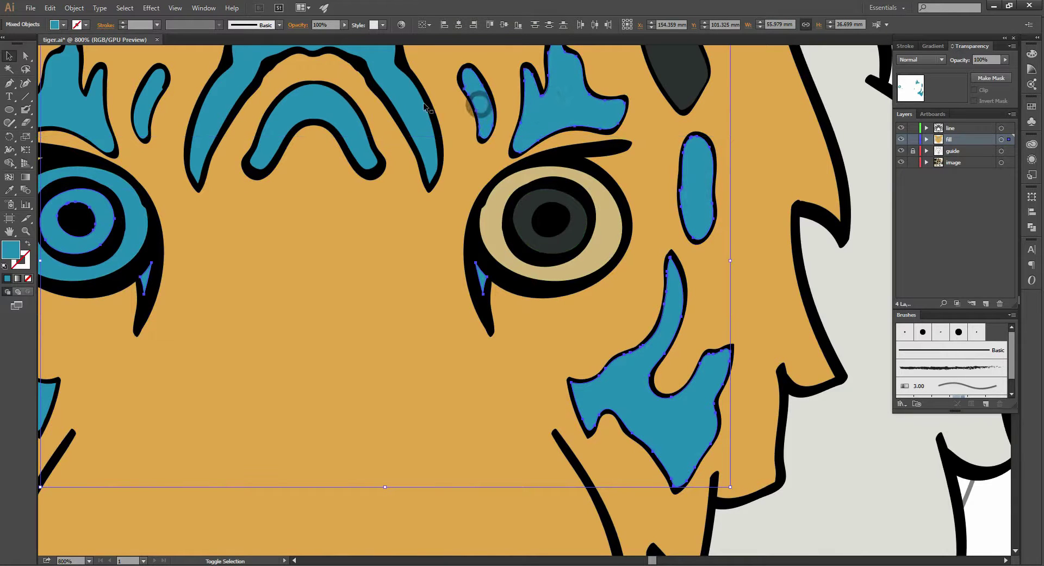
{"action": "left_click", "coordinate": [410, 112], "text": "shift"}
{"action": "left_click", "coordinate": [318, 111], "text": "shift"}
{"action": "scroll", "coordinate": [484, 214], "scroll_direction": "down", "scroll_amount": 1}
{"action": "left_click", "coordinate": [530, 207], "text": "shift"}
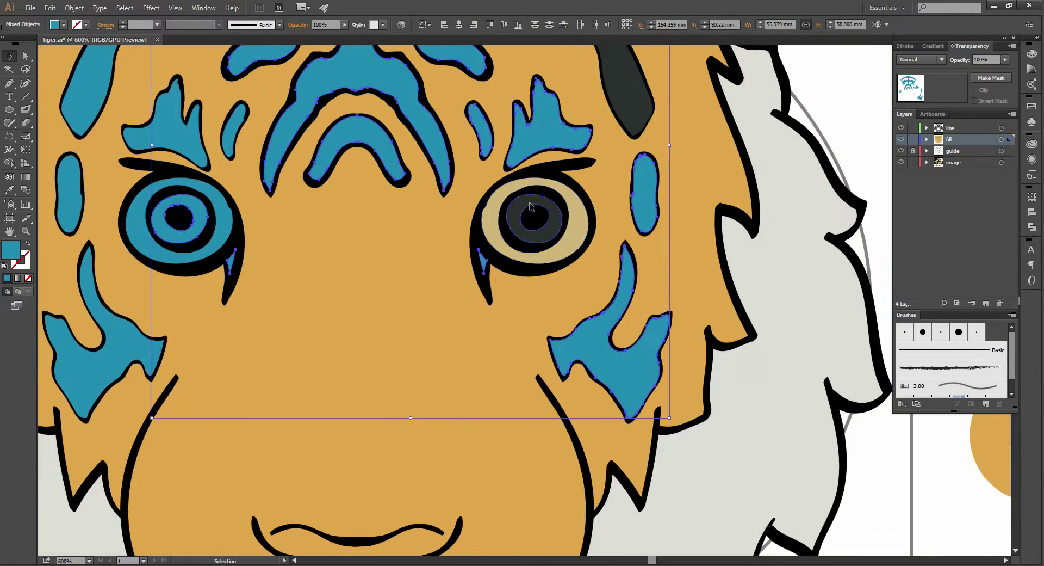
{"action": "scroll", "coordinate": [530, 206], "scroll_direction": "down", "scroll_amount": 1}
{"action": "scroll", "coordinate": [544, 204], "scroll_direction": "up", "scroll_amount": 1}
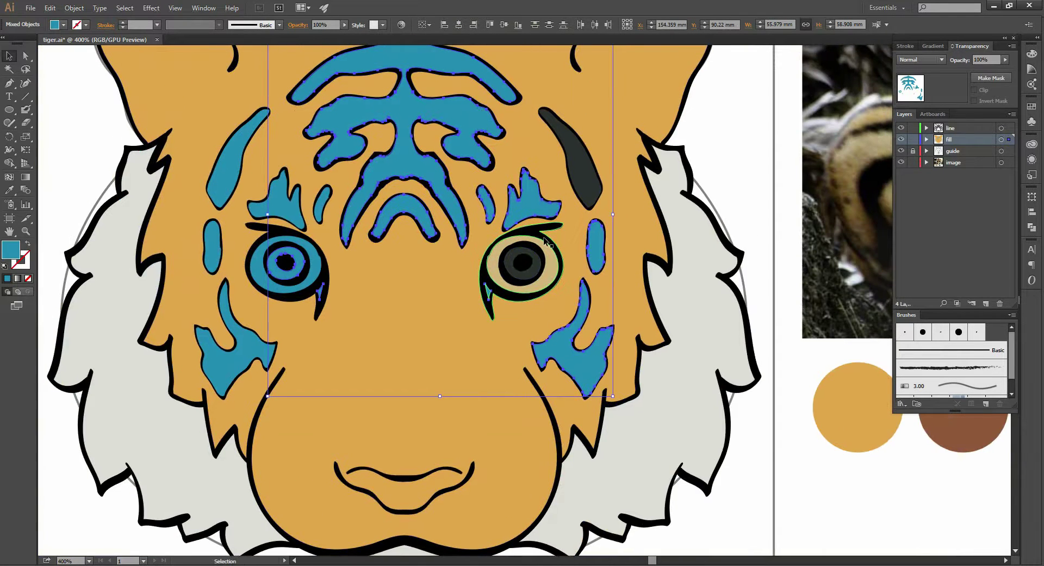
Give the selected blue stripes the dark charcoal stripe colour
{"action": "key", "text": "i"}
{"action": "left_click", "coordinate": [593, 184]}
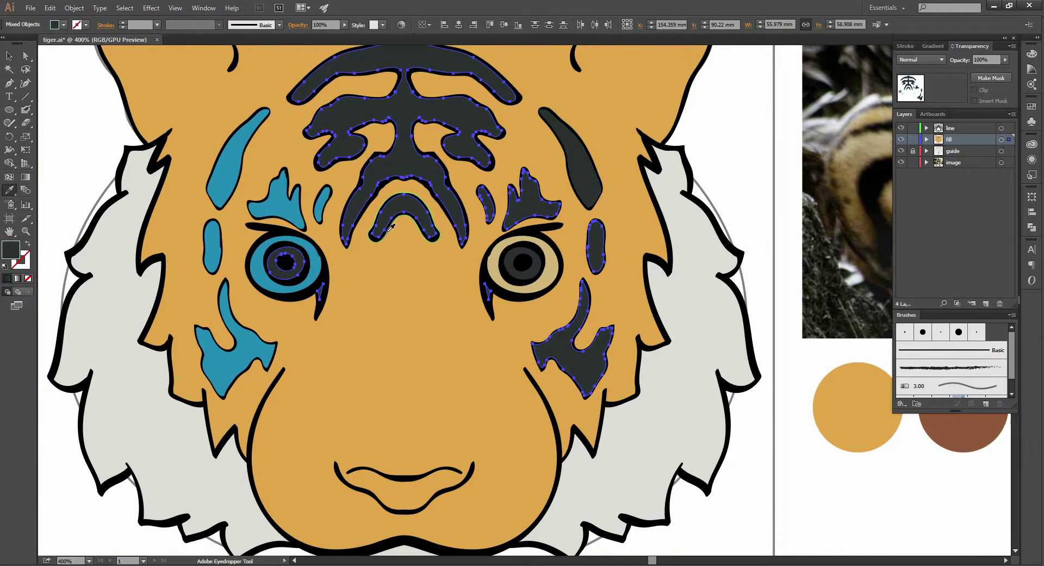
{"action": "key", "text": "v"}
Make the six left forehead and cheek stripes charcoal
{"action": "left_click", "coordinate": [324, 205]}
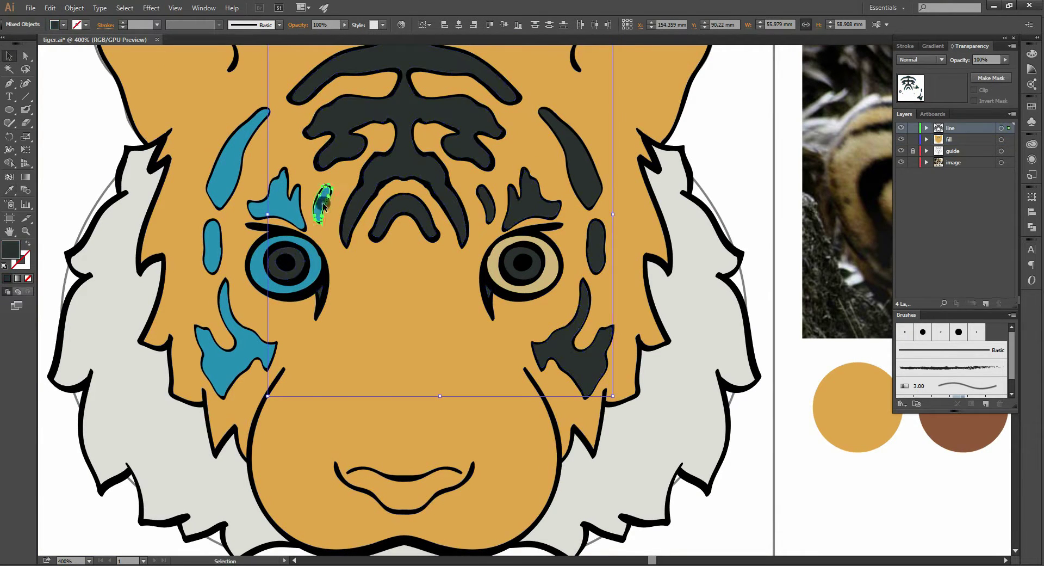
{"action": "left_click", "coordinate": [277, 201], "text": "shift"}
{"action": "left_click", "coordinate": [226, 163], "text": "shift"}
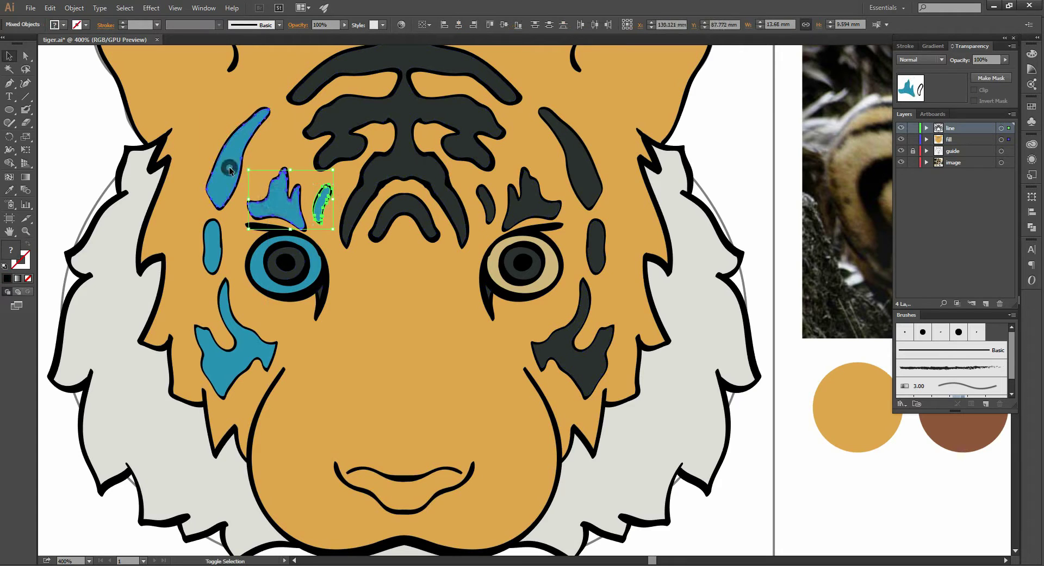
{"action": "left_click", "coordinate": [212, 253], "text": "shift"}
{"action": "left_click", "coordinate": [226, 304], "text": "shift"}
{"action": "left_click", "coordinate": [217, 367], "text": "shift"}
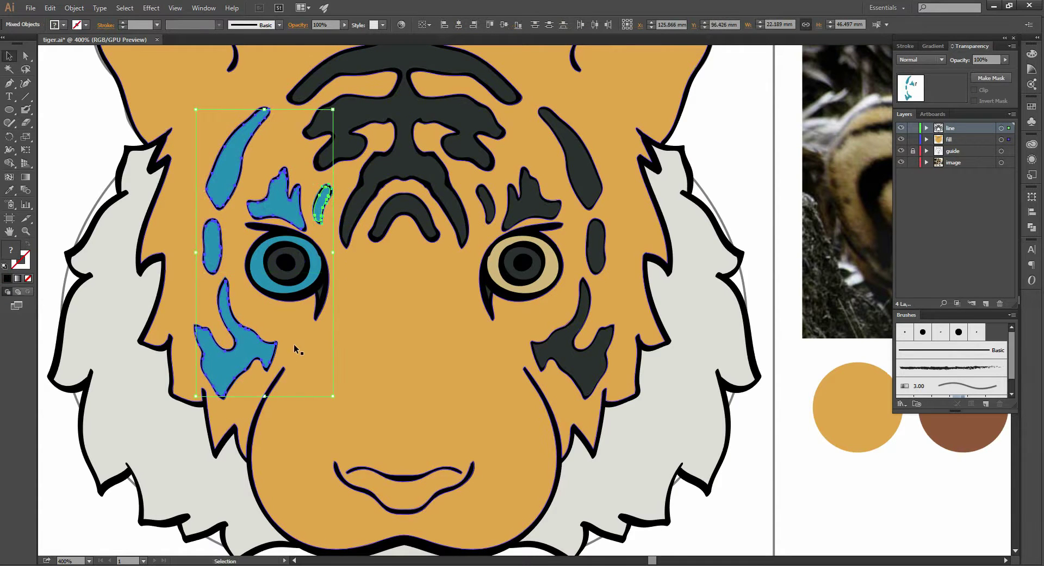
{"action": "key", "text": "ctrl+minus"}
{"action": "key", "text": "i"}
{"action": "left_click", "coordinate": [462, 116]}
{"action": "key", "text": "v"}
{"action": "key", "text": "ctrl+minus"}
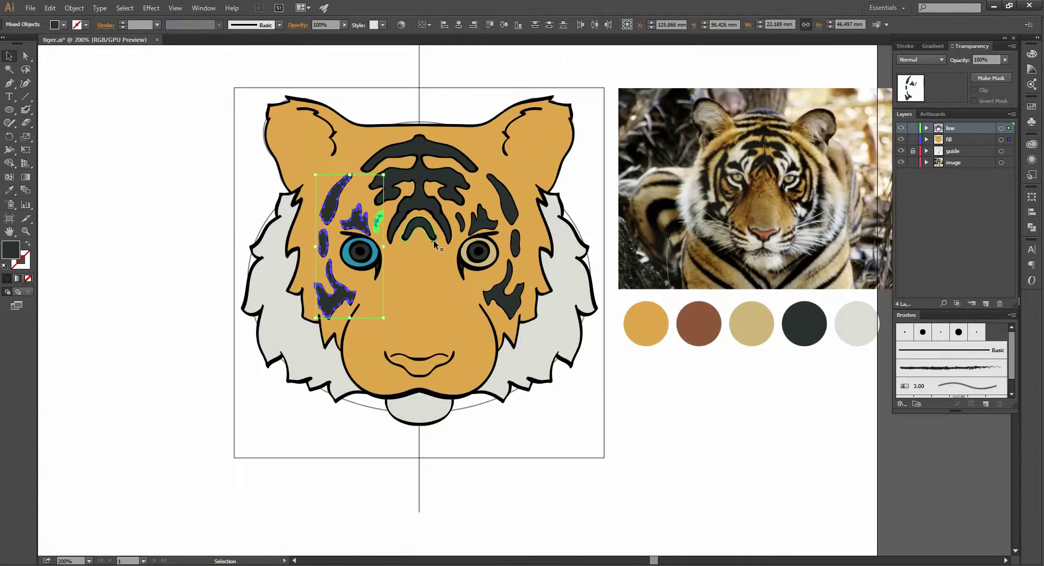
{"action": "left_click", "coordinate": [631, 384]}
Give the left eye's blue iris ring the right eye's tan
{"action": "left_click_drag", "start_coordinate": [631, 384], "coordinate": [615, 367]}
{"action": "key", "text": "ctrl+plus"}
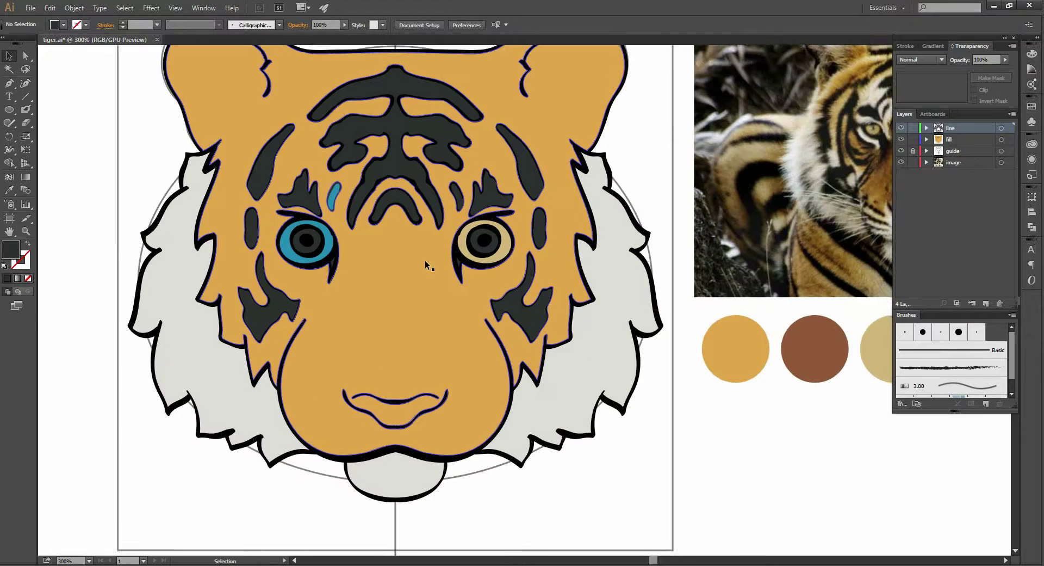
{"action": "left_click_drag", "start_coordinate": [426, 260], "coordinate": [445, 299]}
{"action": "left_click", "coordinate": [300, 260]}
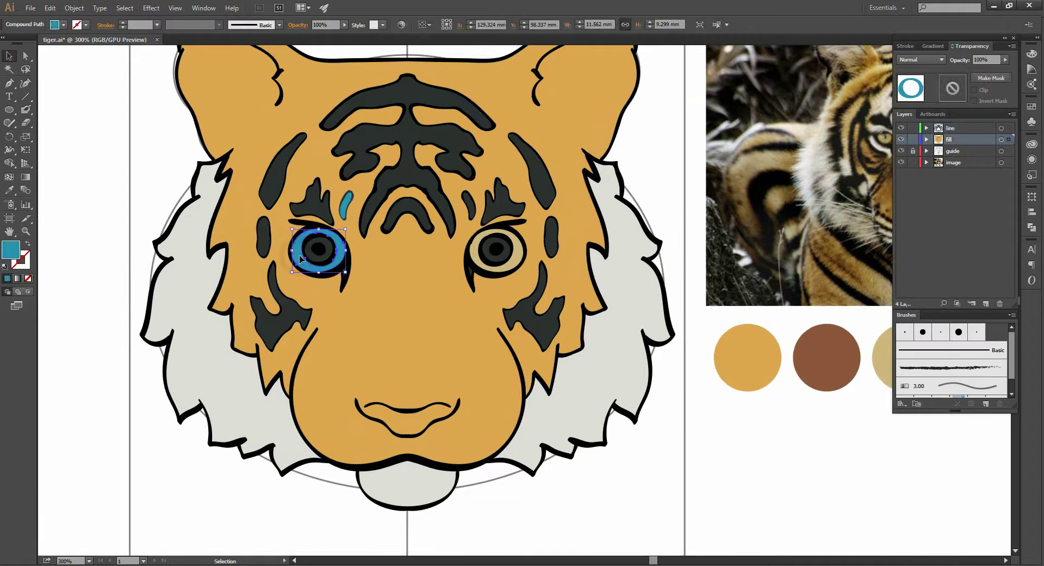
{"action": "key", "text": "i"}
{"action": "left_click", "coordinate": [517, 250]}
{"action": "key", "text": "v"}
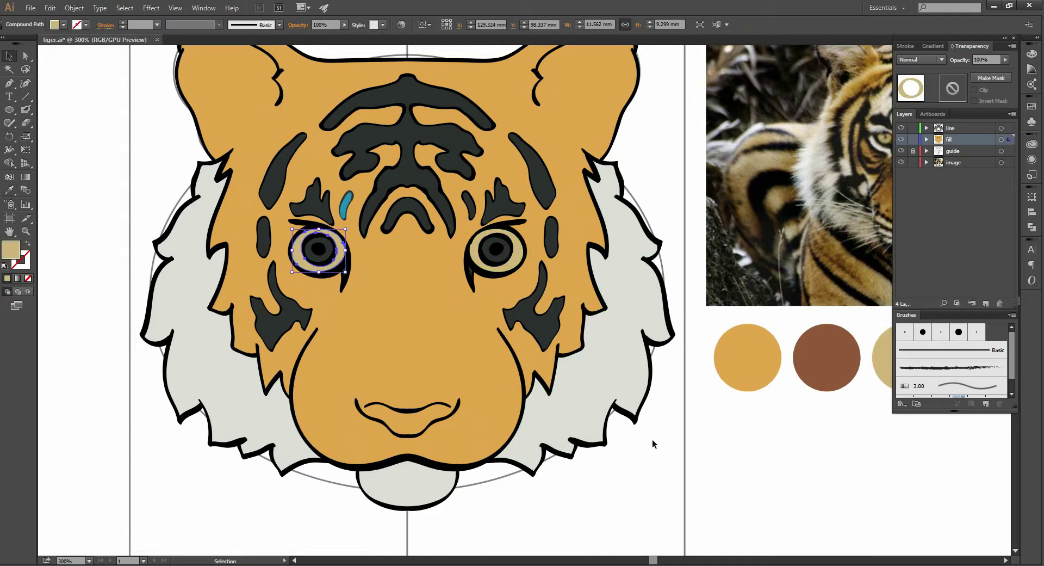
{"action": "left_click", "coordinate": [652, 438]}
{"action": "key", "text": "ctrl+minus"}
{"action": "mouse_move", "coordinate": [722, 447]}
{"action": "left_mouse_down"}
{"action": "mouse_move", "coordinate": [674, 418]}
{"action": "mouse_move", "coordinate": [658, 388]}
{"action": "mouse_move", "coordinate": [634, 383]}
{"action": "left_mouse_up"}
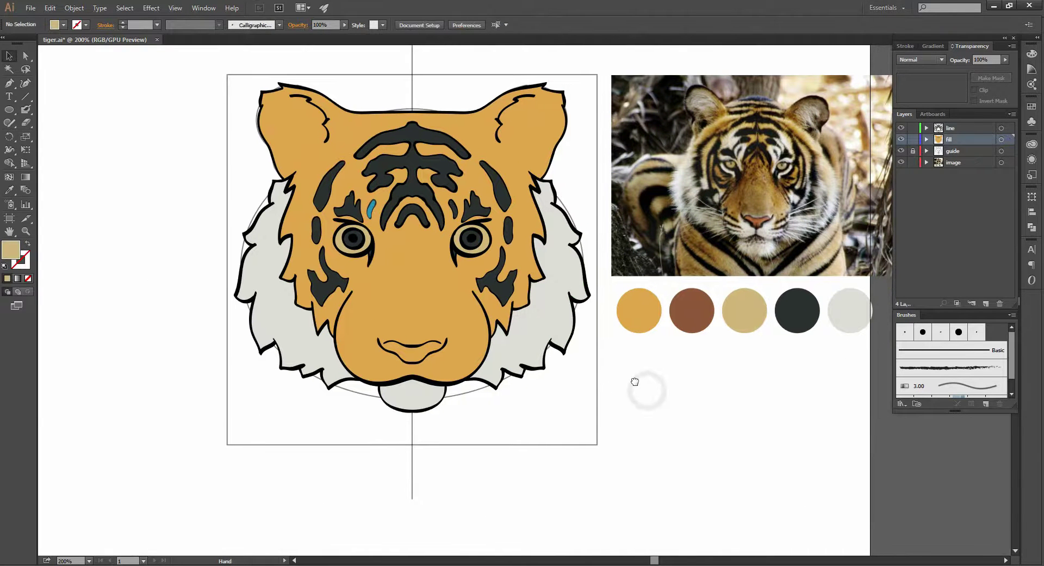
Sample charcoal onto the small blue stripe above the left eye
{"action": "left_click", "coordinate": [500, 291]}
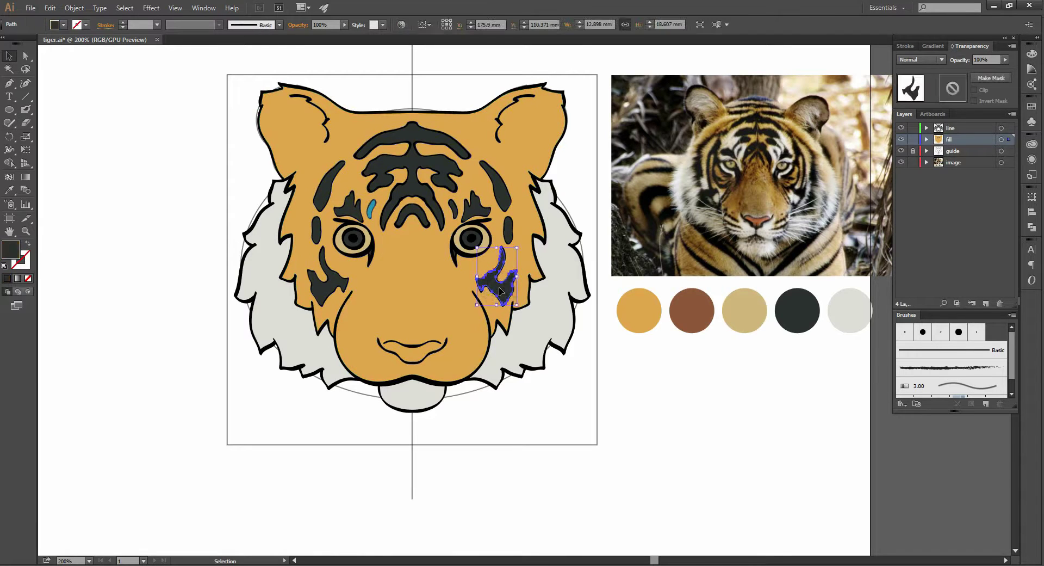
{"action": "scroll", "coordinate": [373, 213], "scroll_direction": "up", "scroll_amount": 2}
{"action": "left_click", "coordinate": [371, 203]}
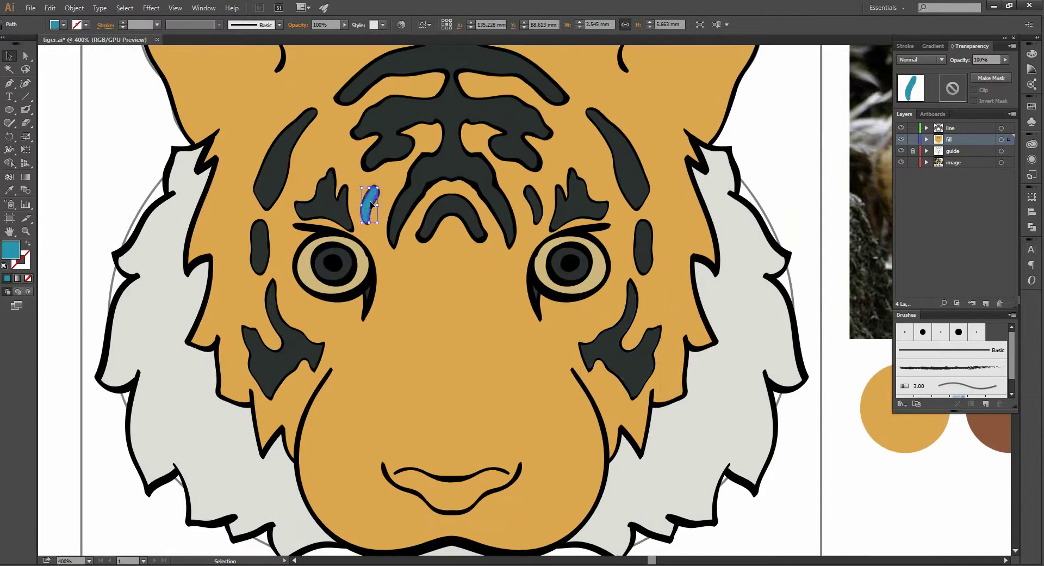
{"action": "key", "text": "i"}
{"action": "left_click", "coordinate": [459, 163]}
{"action": "key", "text": "v"}
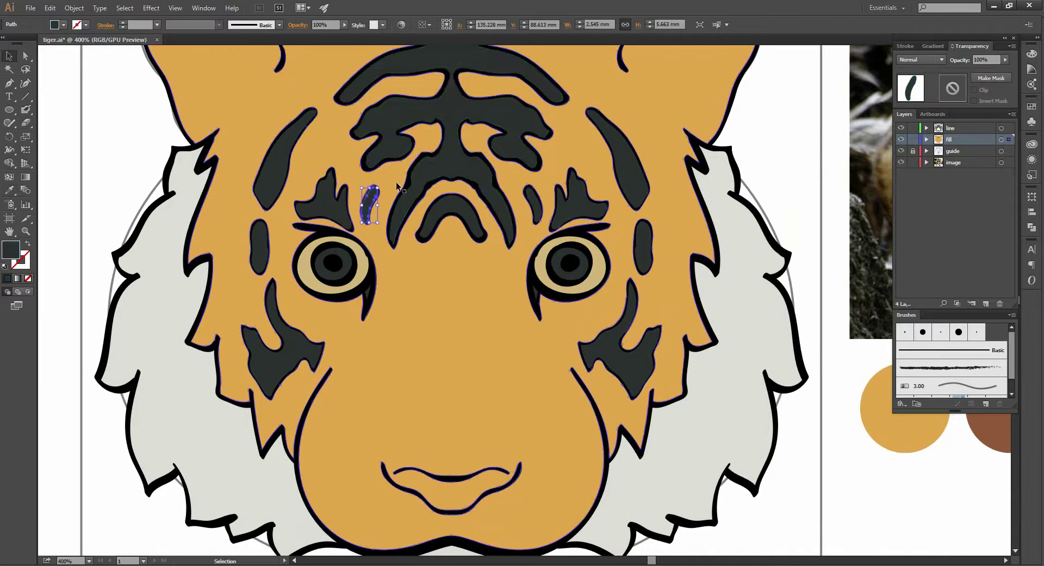
Re-copy the full dark stripe appearance onto that small stripe
{"action": "left_click", "coordinate": [397, 187]}
{"action": "scroll", "coordinate": [394, 185], "scroll_direction": "up", "scroll_amount": 2}
{"action": "left_click", "coordinate": [361, 210]}
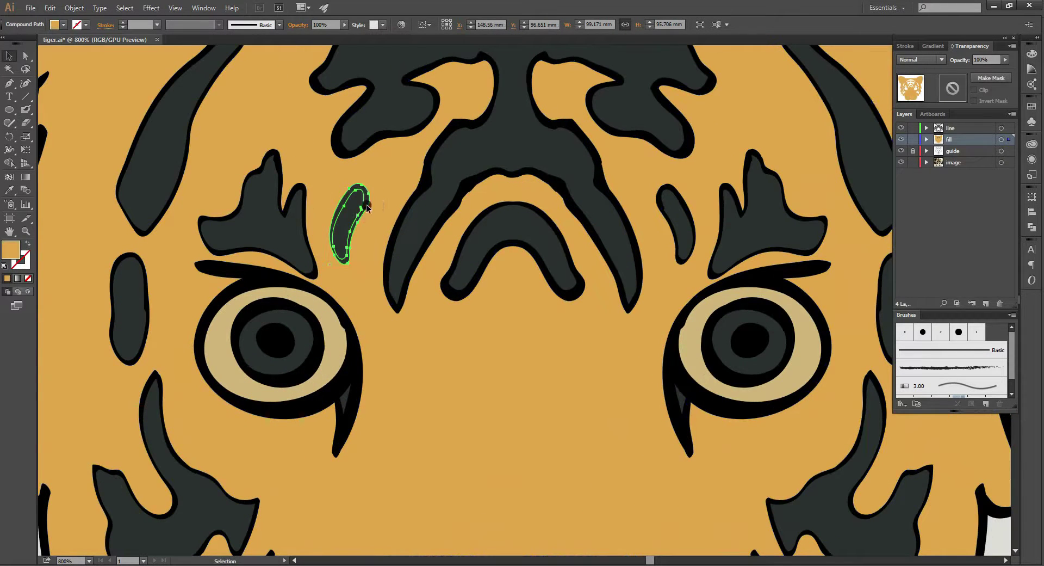
{"action": "key", "text": "i"}
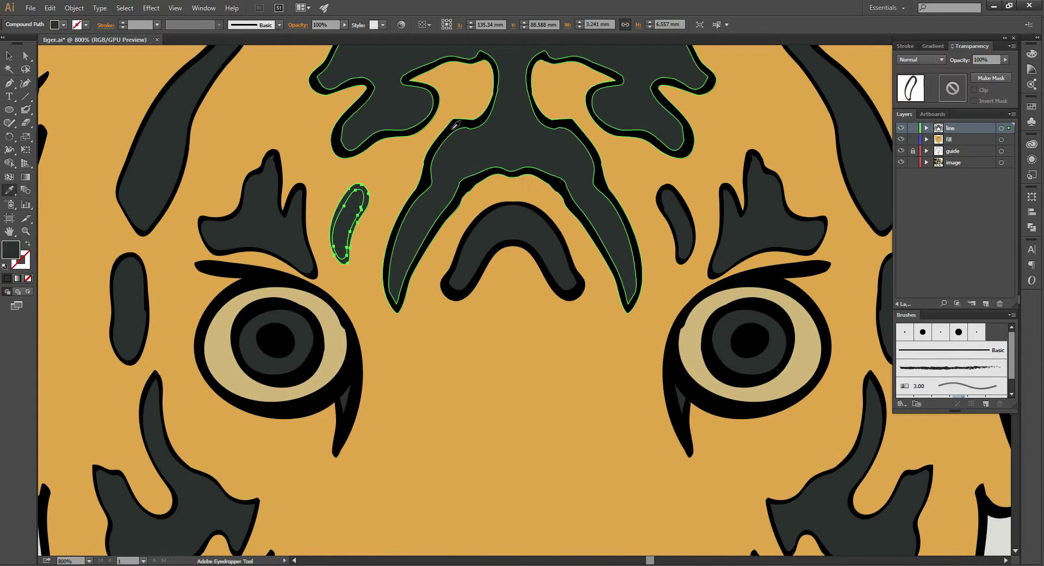
{"action": "left_click", "coordinate": [452, 128]}
{"action": "key", "text": "v"}
{"action": "left_click", "coordinate": [392, 174]}
{"action": "scroll", "coordinate": [392, 174], "scroll_direction": "down", "scroll_amount": 2}
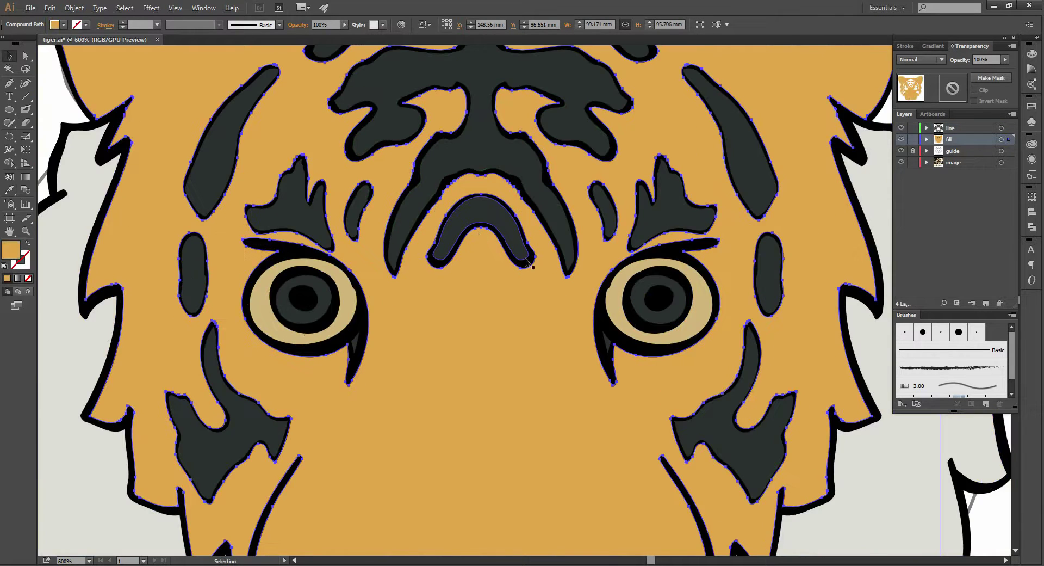
{"action": "scroll", "coordinate": [629, 287], "scroll_direction": "right", "scroll_amount": 2}
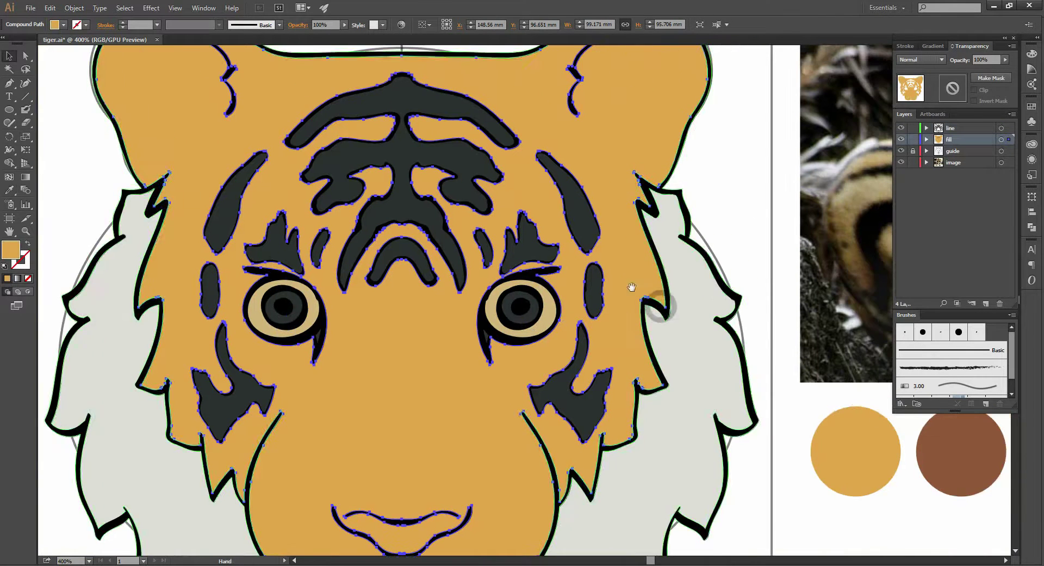
Toggle the line art and fill layers' visibility to compare the artwork
{"action": "left_click", "coordinate": [749, 192]}
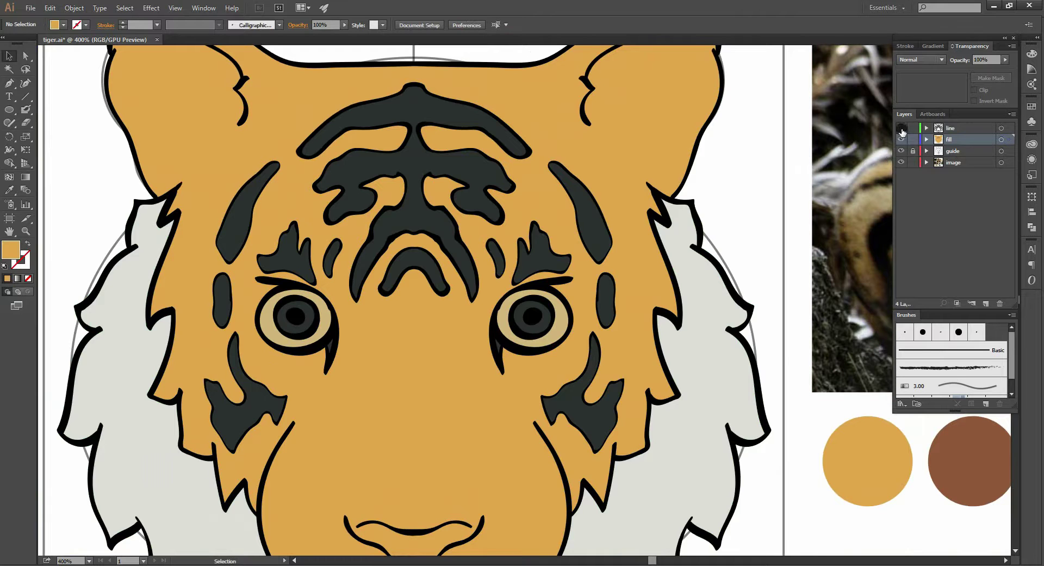
{"action": "left_click", "coordinate": [901, 129]}
{"action": "left_click", "coordinate": [901, 139]}
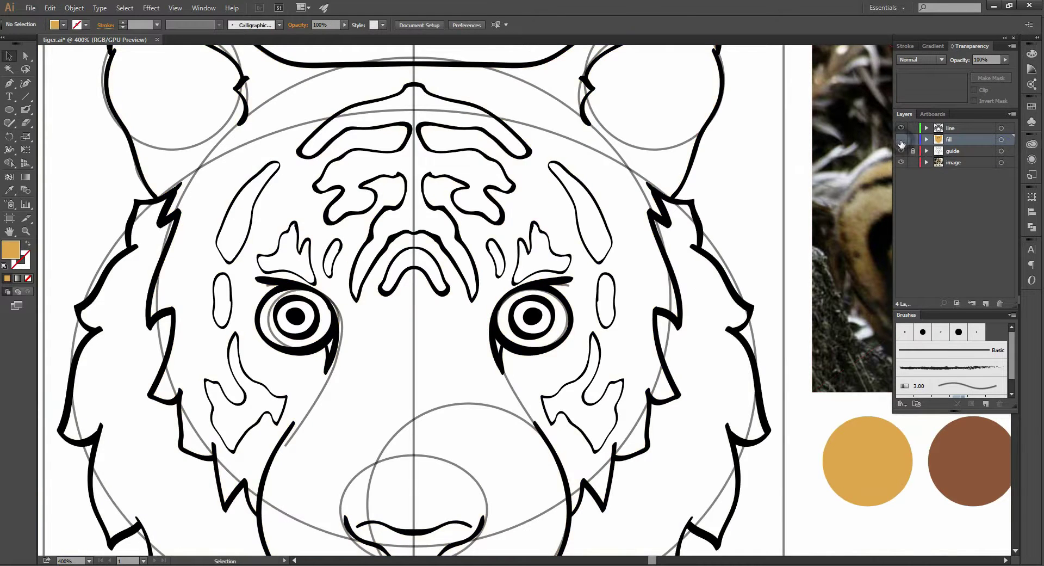
{"action": "scroll", "coordinate": [696, 279], "scroll_direction": "down", "scroll_amount": 1}
{"action": "left_click_drag", "start_coordinate": [721, 335], "coordinate": [674, 287]}
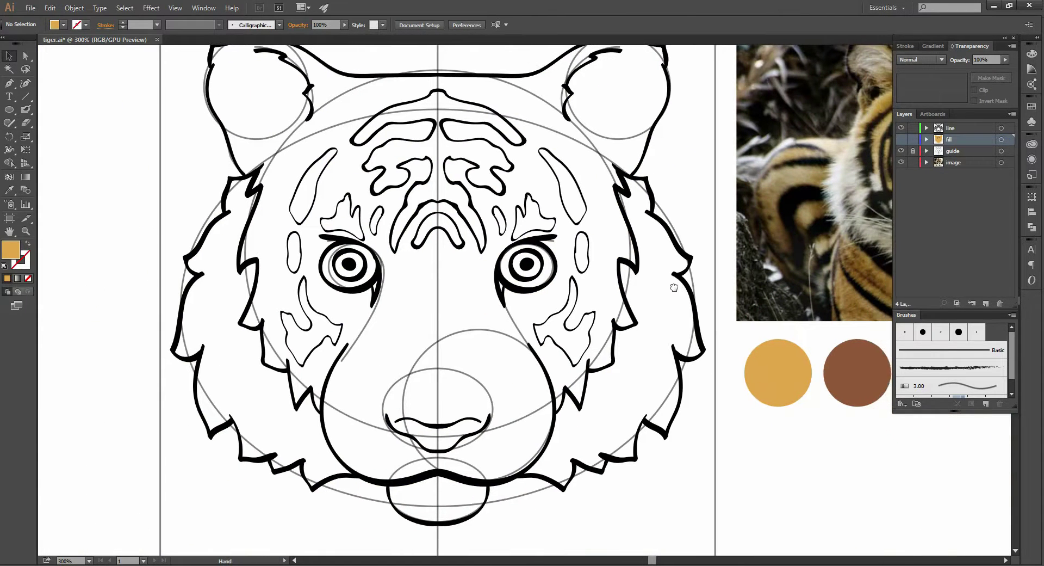
{"action": "left_click", "coordinate": [901, 139]}
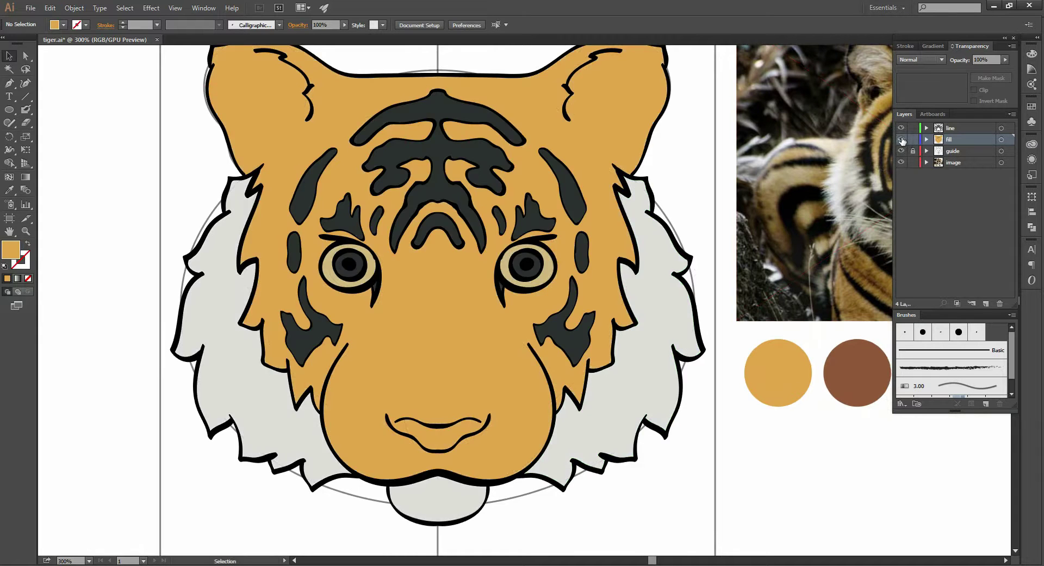
{"action": "left_click", "coordinate": [901, 139]}
{"action": "left_click", "coordinate": [901, 139]}
Finish the visibility check with both layers shown, and add a new empty layer
{"action": "left_click", "coordinate": [901, 139]}
{"action": "left_click", "coordinate": [902, 139]}
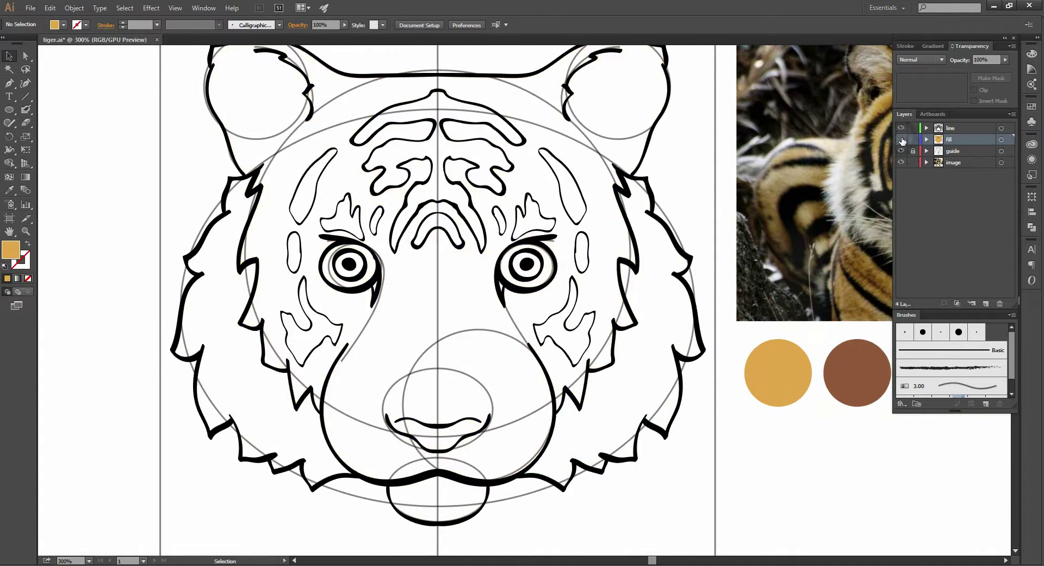
{"action": "left_click", "coordinate": [901, 139]}
{"action": "left_click", "coordinate": [901, 127]}
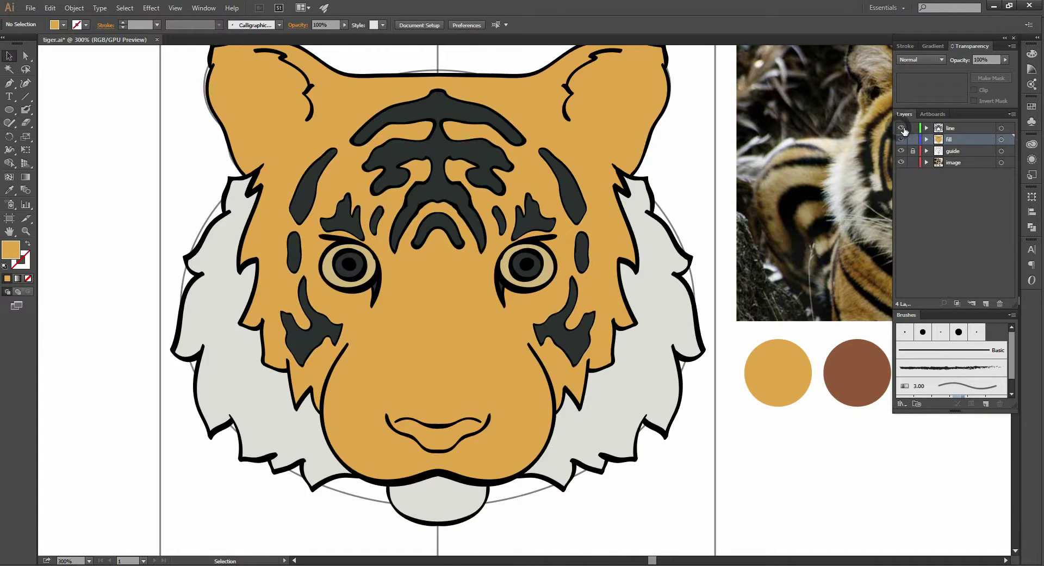
{"action": "left_click", "coordinate": [984, 303]}
Name the new layer fill2 and select all stripes sharing the dark appearance
{"action": "double_click", "coordinate": [956, 139]}
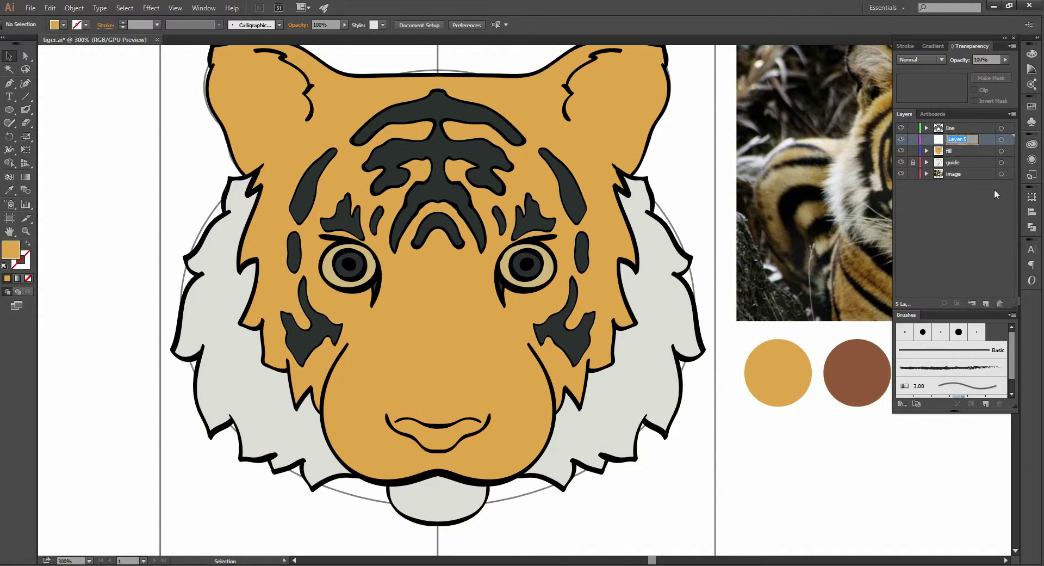
{"action": "type", "text": "fill2"}
{"action": "left_click", "coordinate": [571, 190]}
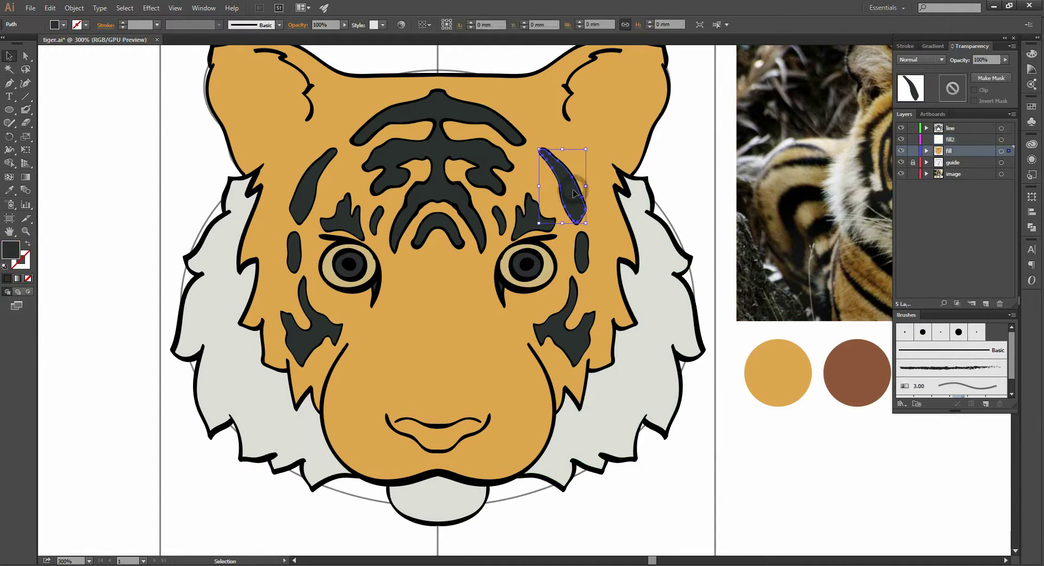
{"action": "left_click", "coordinate": [124, 8]}
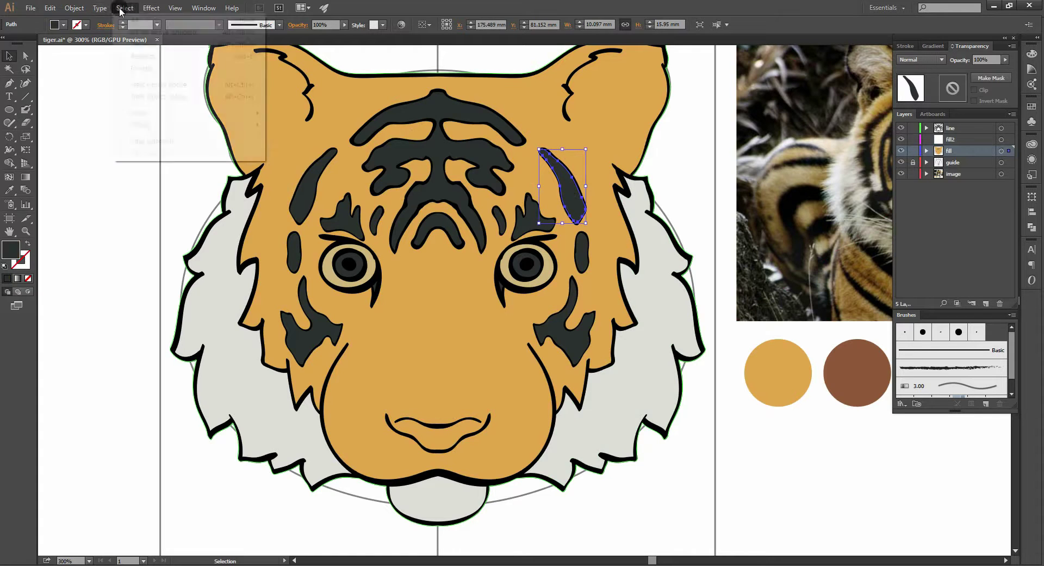
{"action": "mouse_move", "coordinate": [140, 112]}
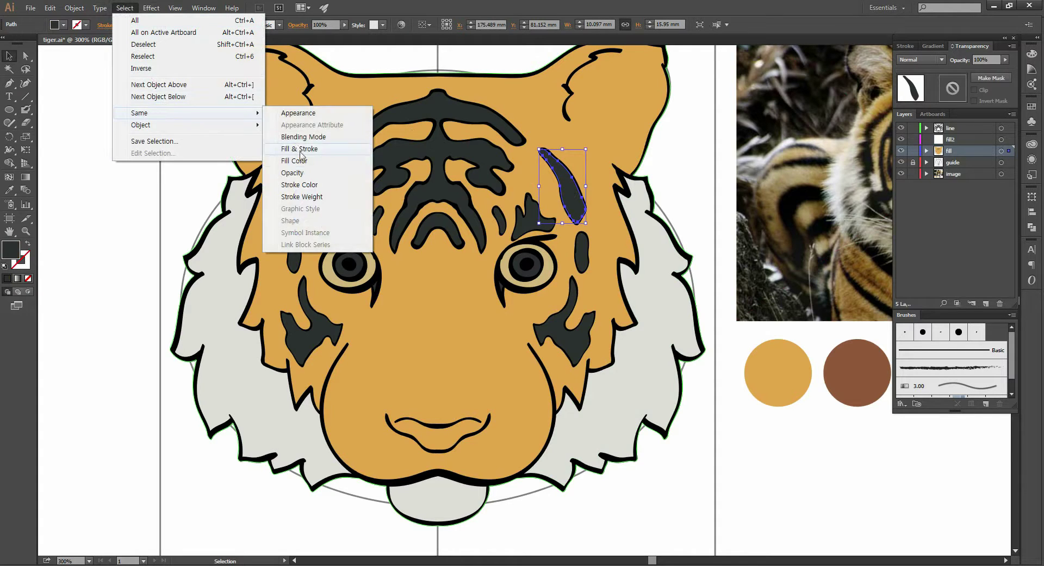
{"action": "left_click", "coordinate": [293, 172]}
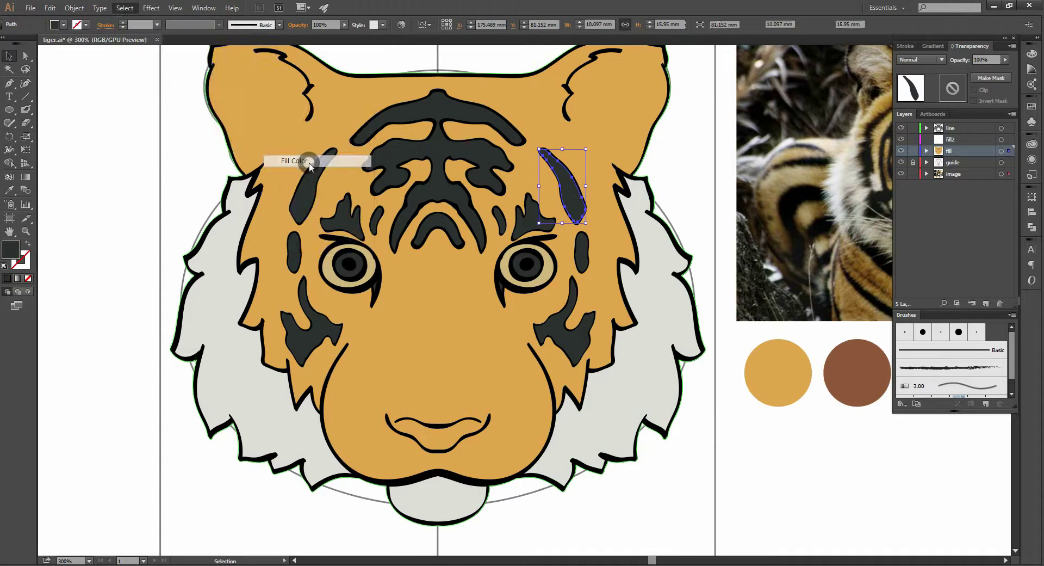
{"action": "left_click_drag", "start_coordinate": [725, 270], "coordinate": [408, 257]}
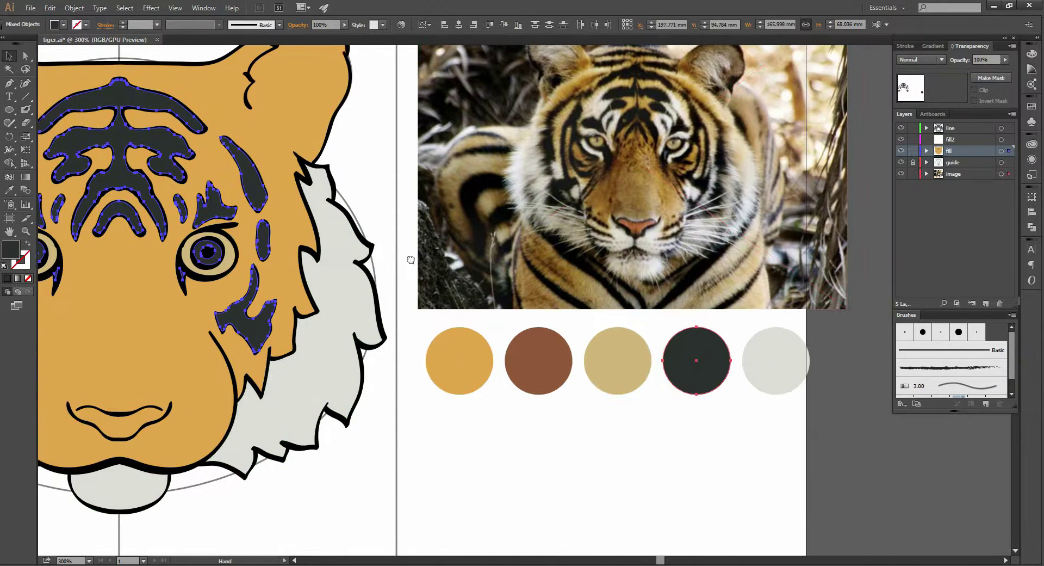
{"action": "left_click_drag", "start_coordinate": [319, 301], "coordinate": [586, 305]}
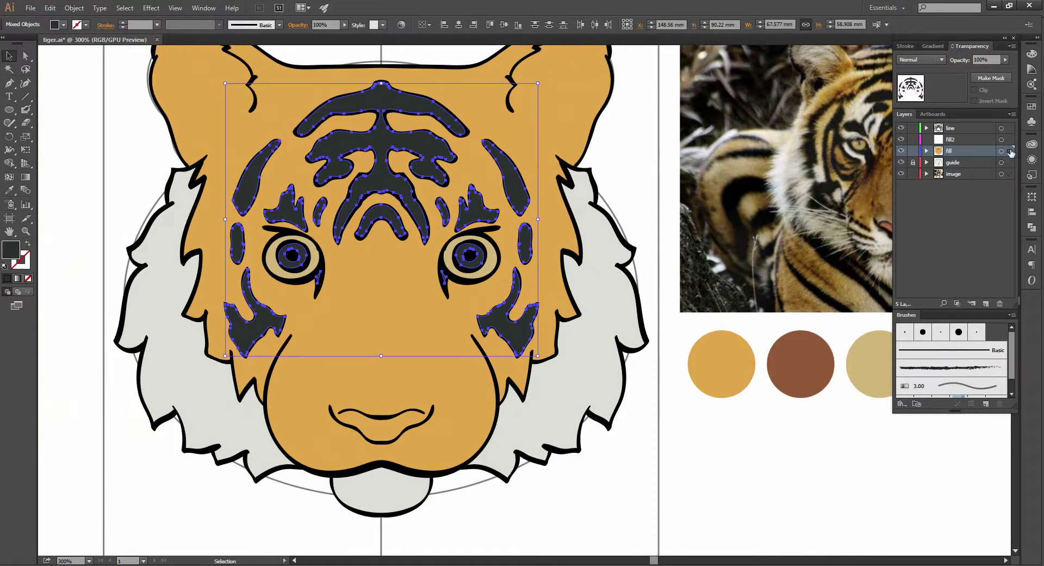
Move the selected stripes onto fill2, lock the image layer and deselect
{"action": "left_click_drag", "start_coordinate": [1010, 151], "coordinate": [1009, 139]}
{"action": "left_click", "coordinate": [914, 174]}
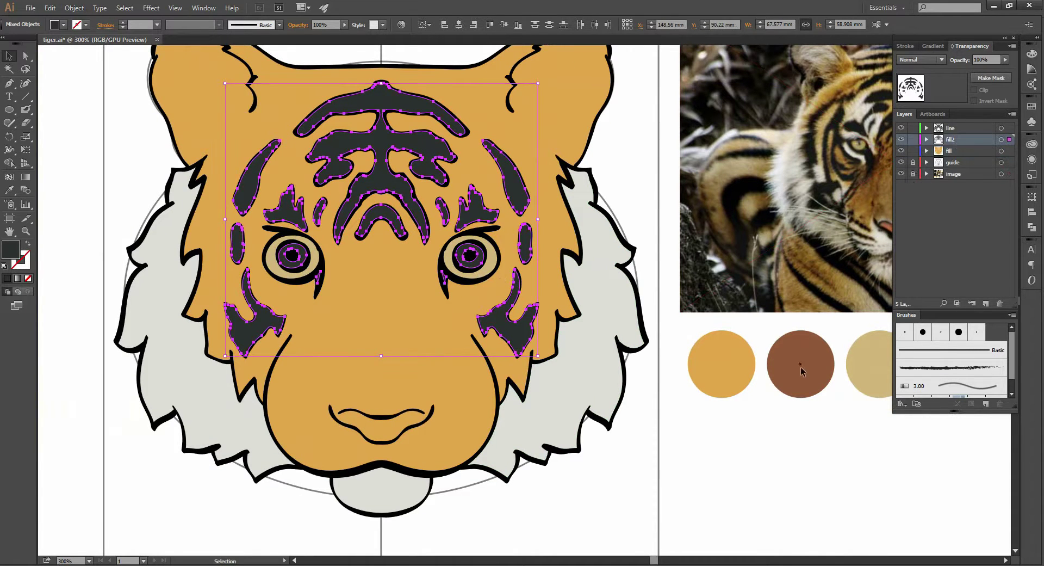
{"action": "key", "text": "ctrl+shift+a"}
{"action": "left_click", "coordinate": [901, 173]}
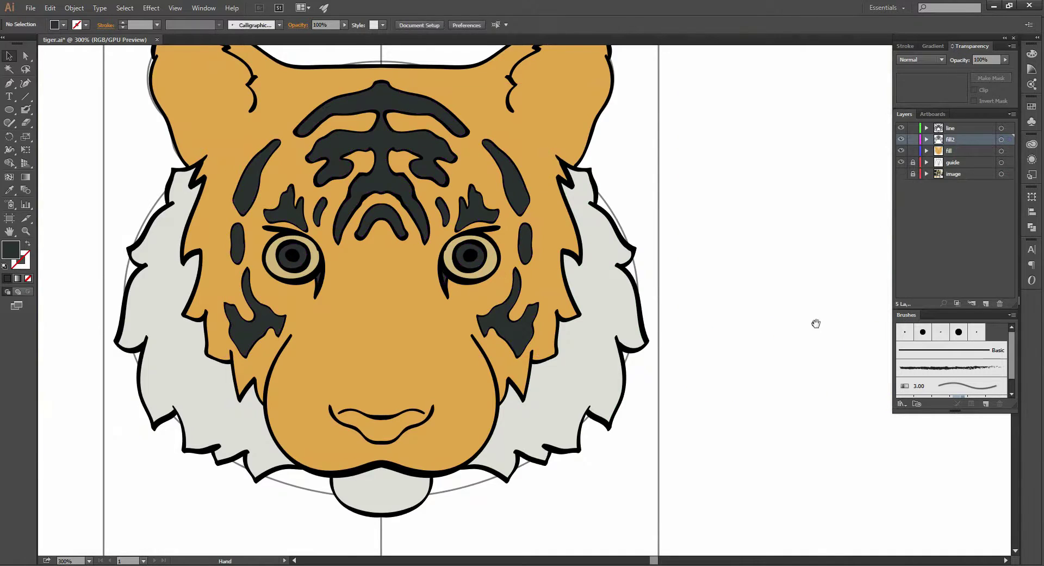
{"action": "mouse_move", "coordinate": [815, 321]}
{"action": "left_mouse_down"}
{"action": "mouse_move", "coordinate": [524, 291]}
{"action": "mouse_move", "coordinate": [772, 249]}
{"action": "left_mouse_up"}
{"action": "left_click", "coordinate": [902, 173]}
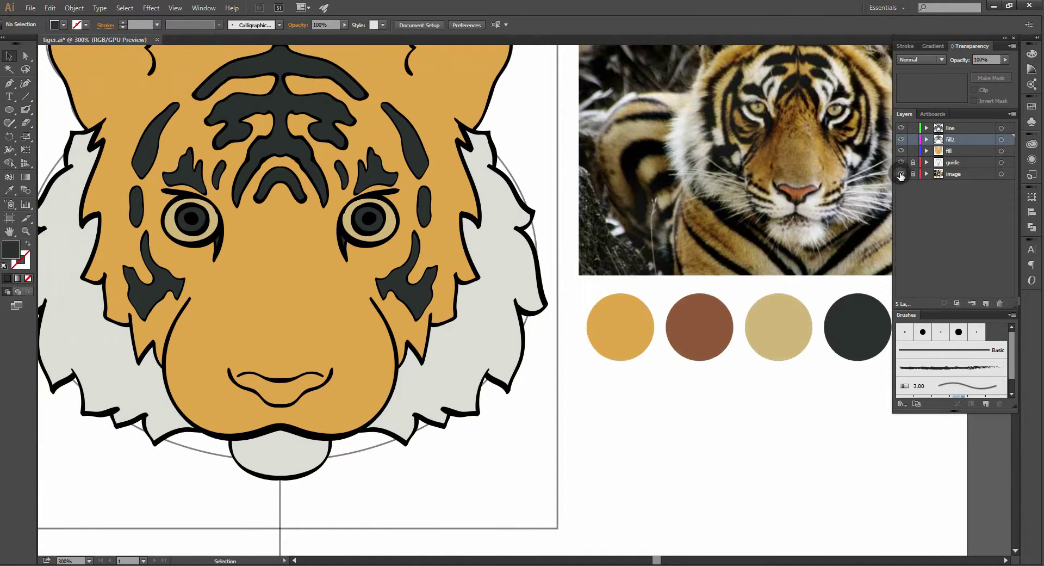
{"action": "left_click_drag", "start_coordinate": [434, 239], "coordinate": [514, 257]}
{"action": "scroll", "coordinate": [514, 256], "scroll_direction": "down", "scroll_amount": 1}
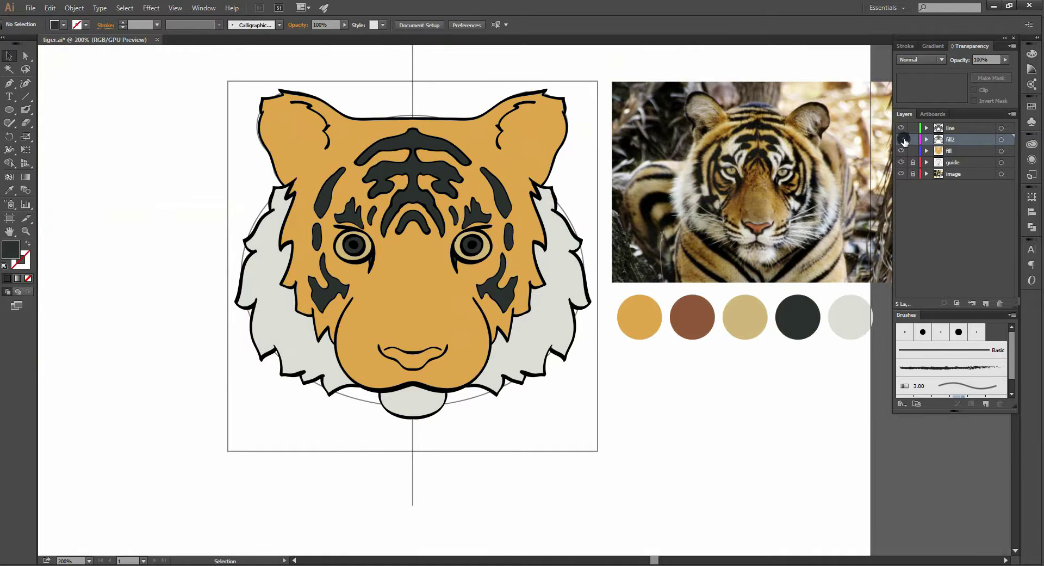
{"action": "left_click", "coordinate": [902, 139]}
{"action": "left_click", "coordinate": [902, 139]}
{"action": "left_click", "coordinate": [902, 139]}
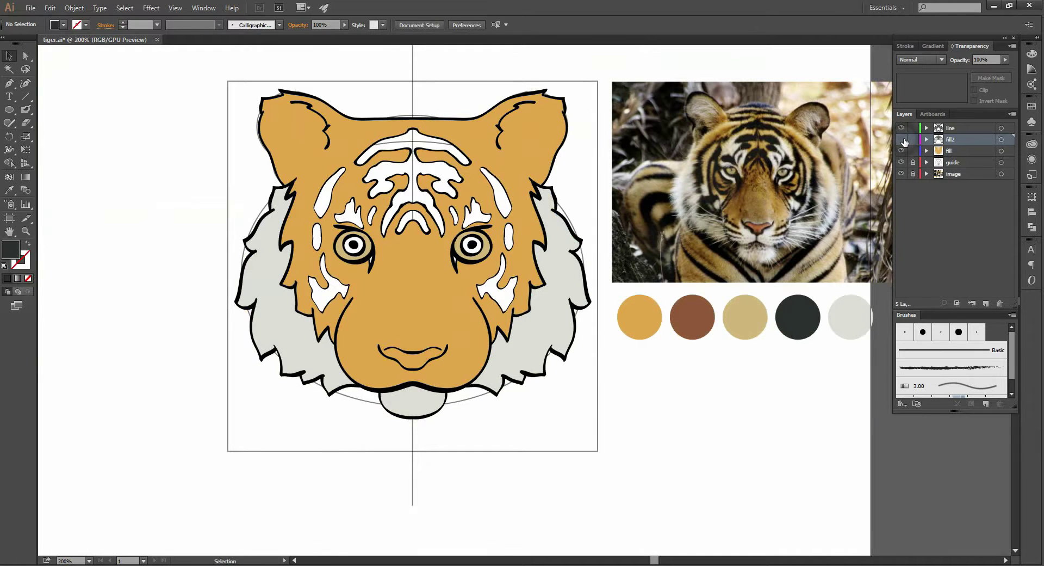
{"action": "left_click", "coordinate": [902, 139]}
{"action": "scroll", "coordinate": [505, 263], "scroll_direction": "up", "scroll_amount": 1}
{"action": "left_click_drag", "start_coordinate": [523, 263], "coordinate": [550, 250]}
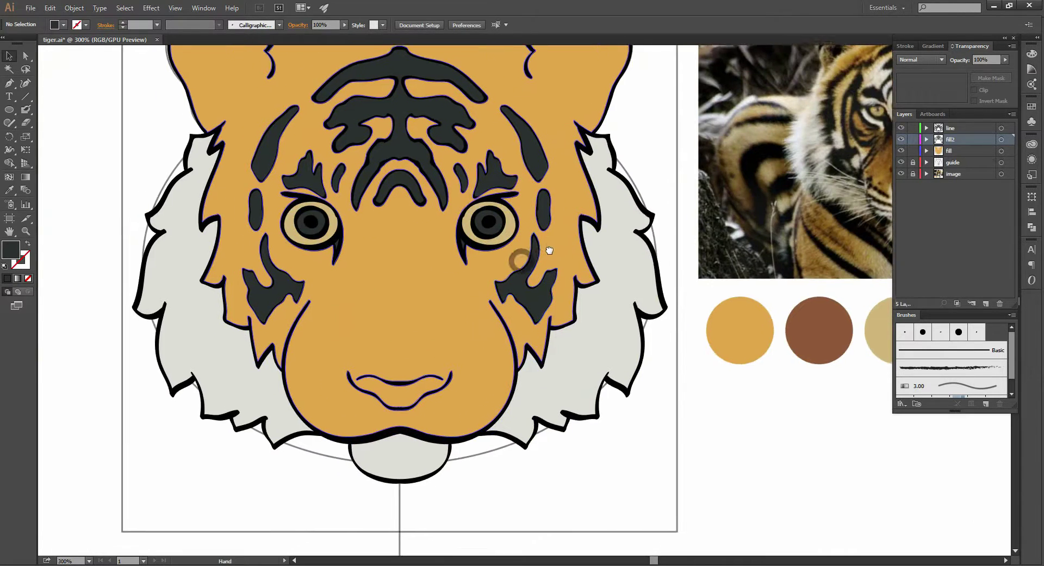
{"action": "scroll", "coordinate": [553, 249], "scroll_direction": "down", "scroll_amount": 1}
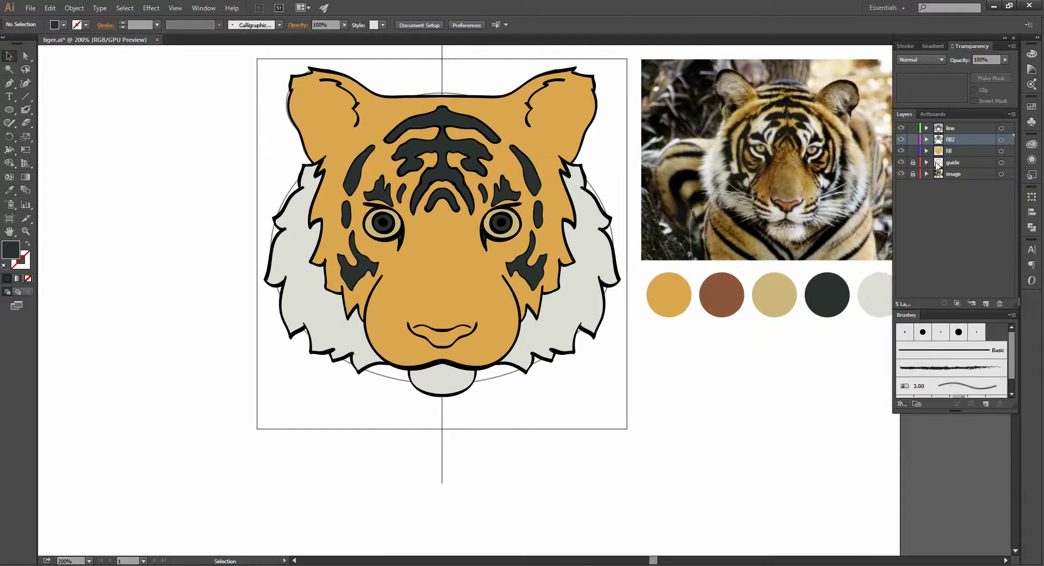
{"action": "left_click", "coordinate": [950, 148]}
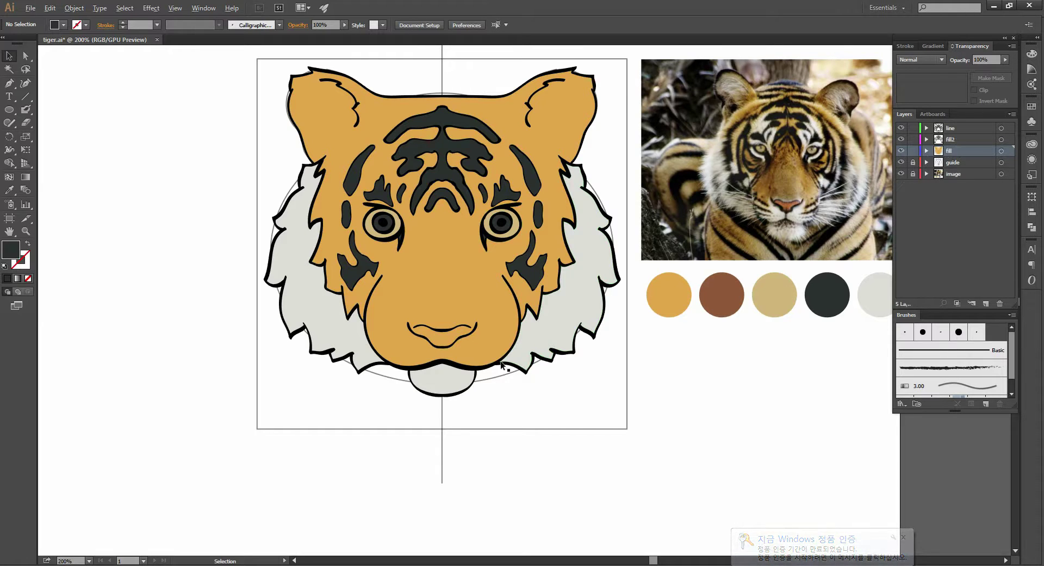
{"action": "scroll", "coordinate": [500, 364], "scroll_direction": "up", "scroll_amount": 5}
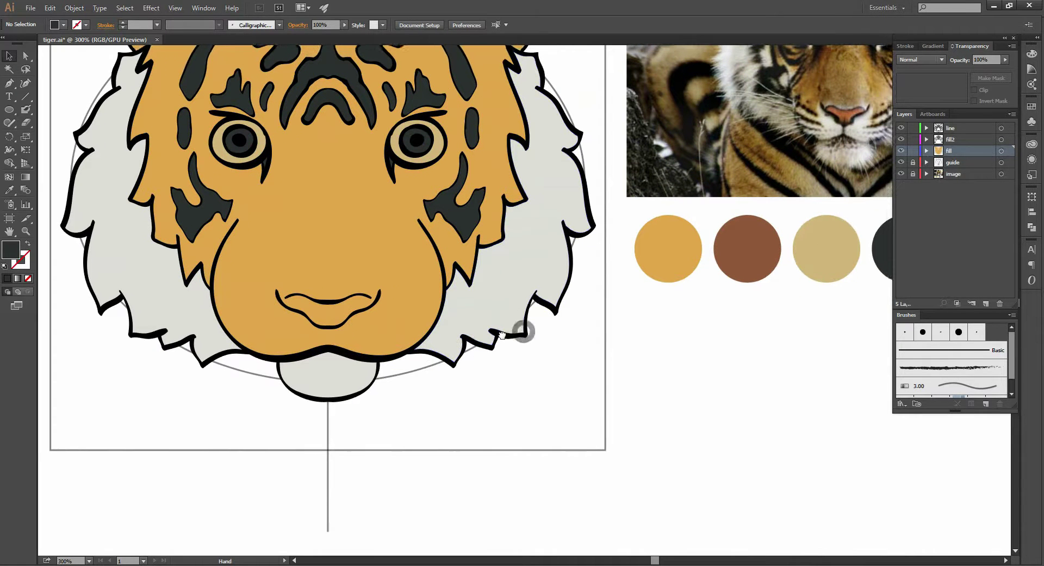
{"action": "left_click_drag", "start_coordinate": [501, 334], "coordinate": [500, 344]}
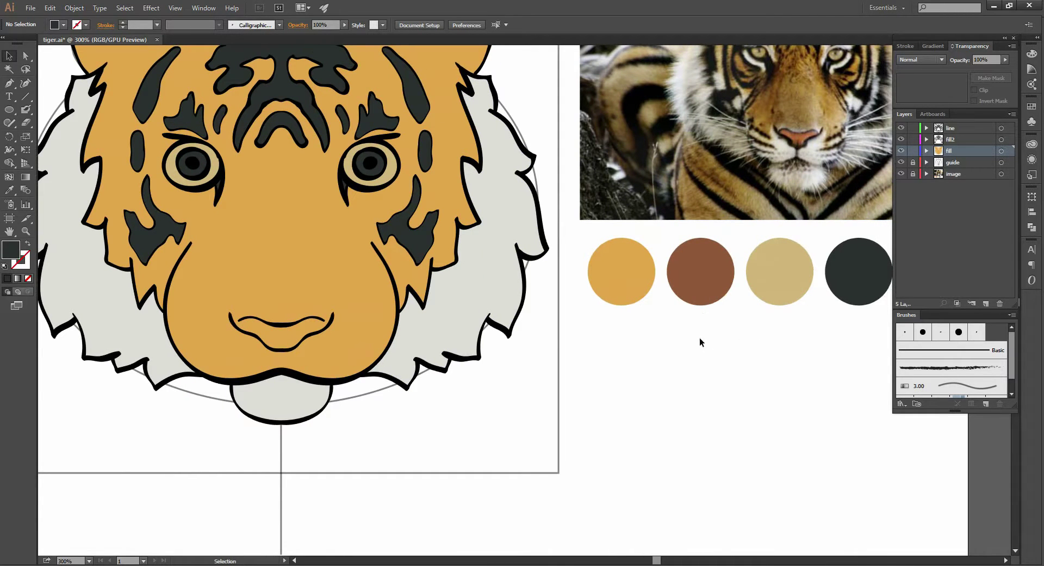
Sample the brown swatch colour and switch to the Blob Brush
{"action": "key", "text": "u"}
{"action": "key", "text": "i"}
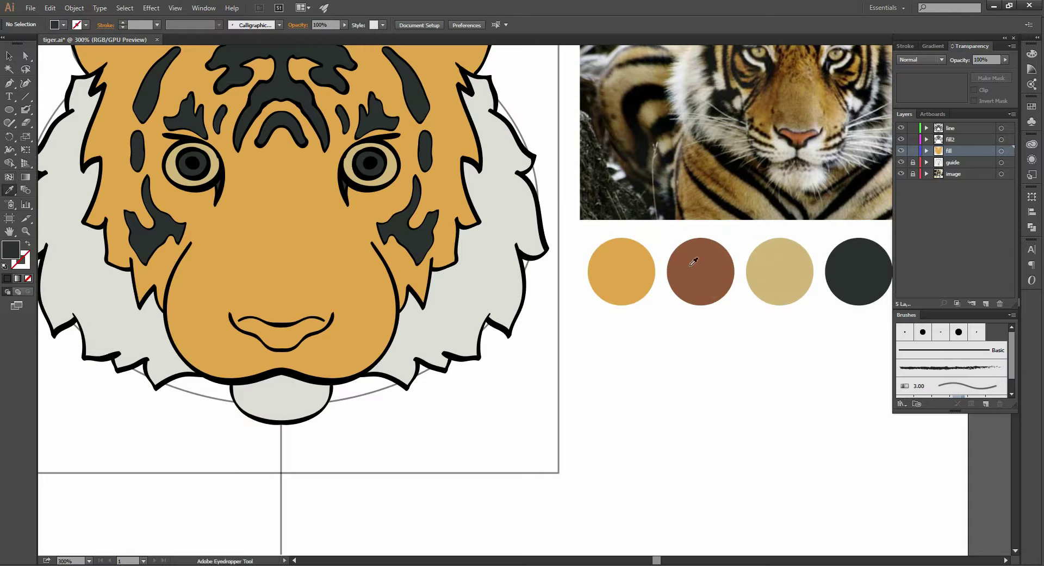
{"action": "left_click", "coordinate": [692, 264]}
{"action": "key", "text": "shift+b"}
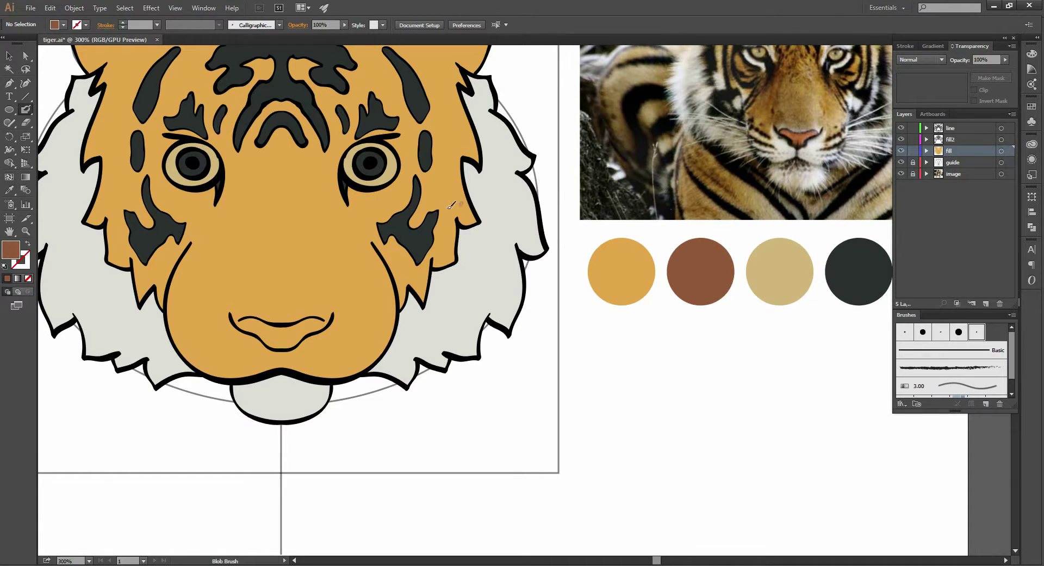
Swap fill and stroke colours and zoom in closely on the nose
{"action": "left_click_drag", "start_coordinate": [326, 299], "coordinate": [373, 280]}
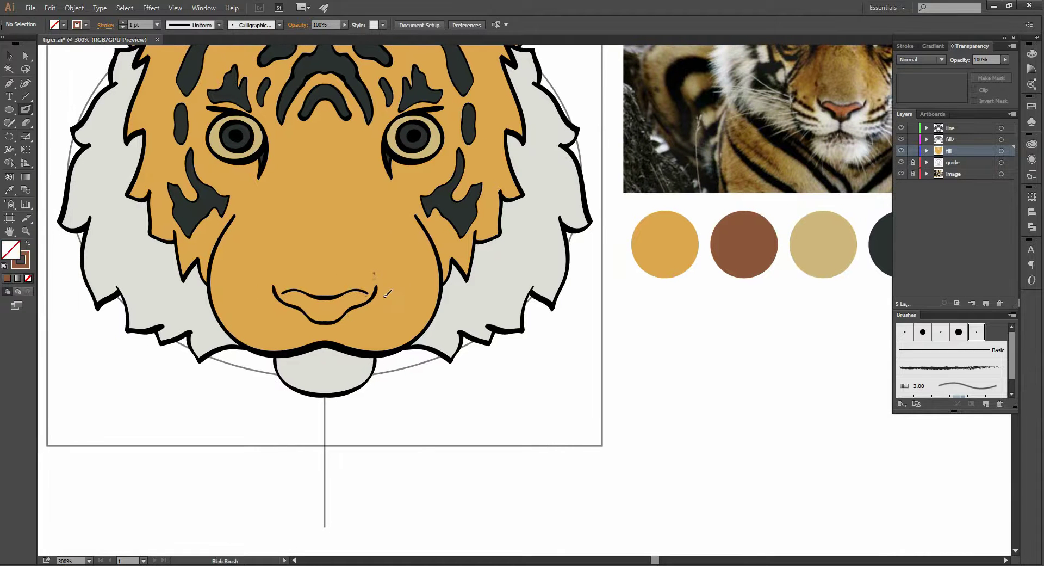
{"action": "left_click_drag", "start_coordinate": [326, 309], "coordinate": [374, 271]}
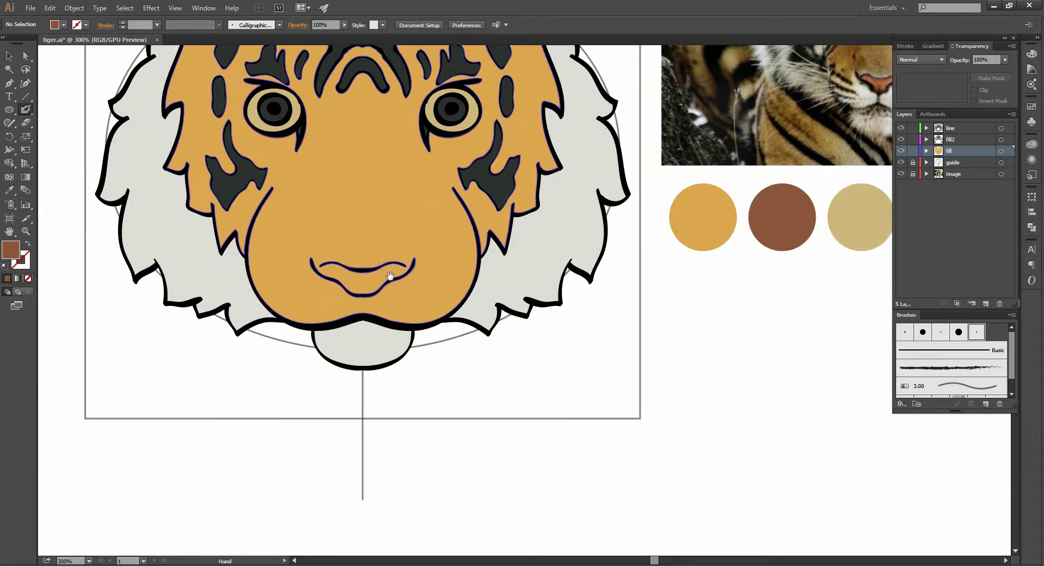
{"action": "mouse_move", "coordinate": [424, 241]}
{"action": "left_mouse_down"}
{"action": "mouse_move", "coordinate": [356, 261]}
{"action": "mouse_move", "coordinate": [411, 239]}
{"action": "left_mouse_up"}
{"action": "left_click_drag", "start_coordinate": [338, 284], "coordinate": [366, 255]}
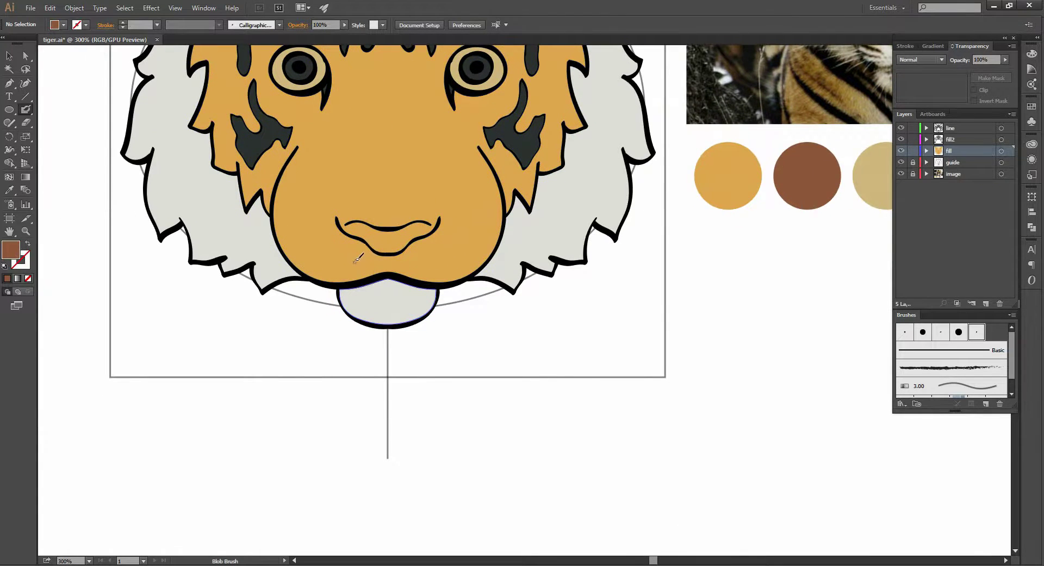
{"action": "key", "text": "ctrl+equal"}
{"action": "key", "text": "ctrl+equal"}
{"action": "left_click_drag", "start_coordinate": [261, 201], "coordinate": [344, 217]}
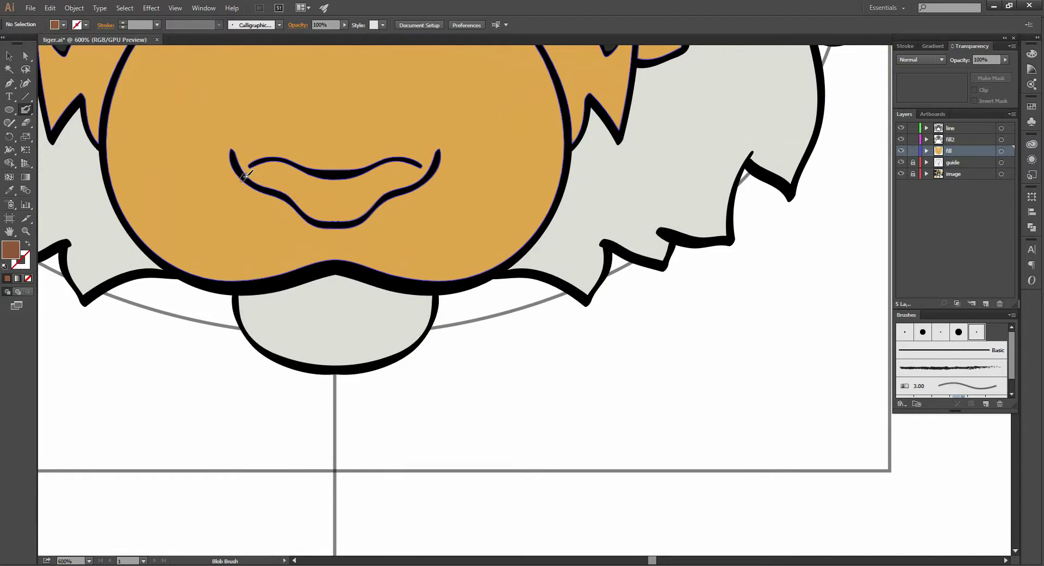
{"action": "key", "text": "shift+x"}
{"action": "key", "text": "ctrl+equal"}
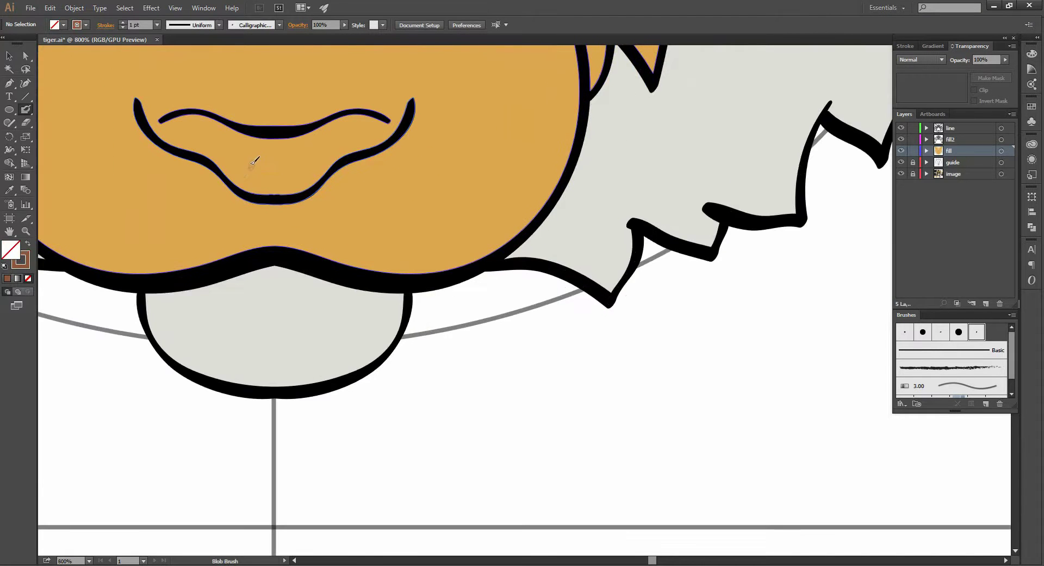
{"action": "left_click_drag", "start_coordinate": [239, 166], "coordinate": [272, 190]}
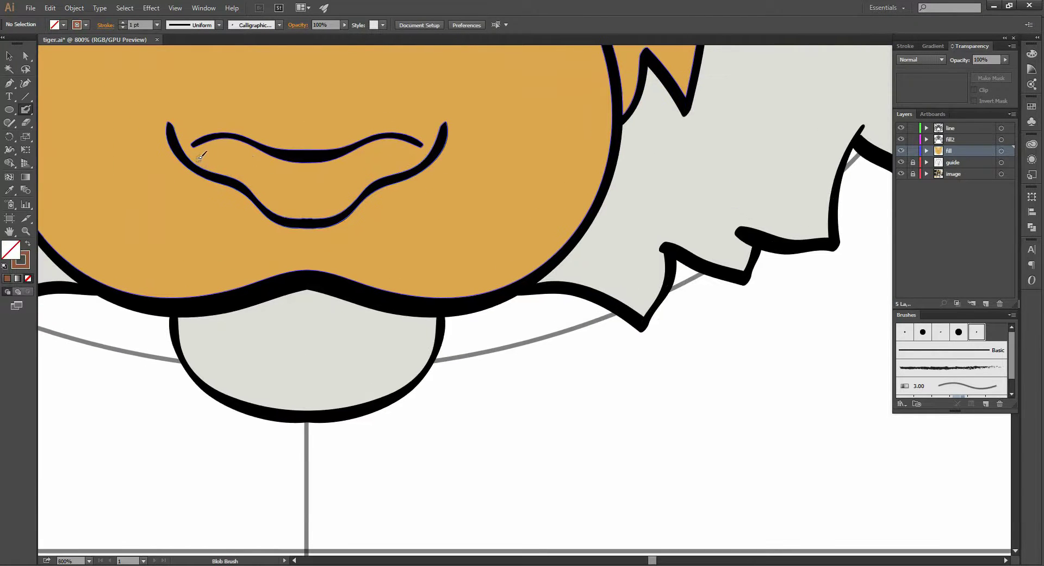
Paint brown across the nose inside its outline until no pale patch remains
{"action": "mouse_move", "coordinate": [184, 155]}
{"action": "left_mouse_down"}
{"action": "mouse_move", "coordinate": [190, 145]}
{"action": "mouse_move", "coordinate": [325, 155]}
{"action": "mouse_move", "coordinate": [400, 140]}
{"action": "mouse_move", "coordinate": [429, 156]}
{"action": "left_mouse_up"}
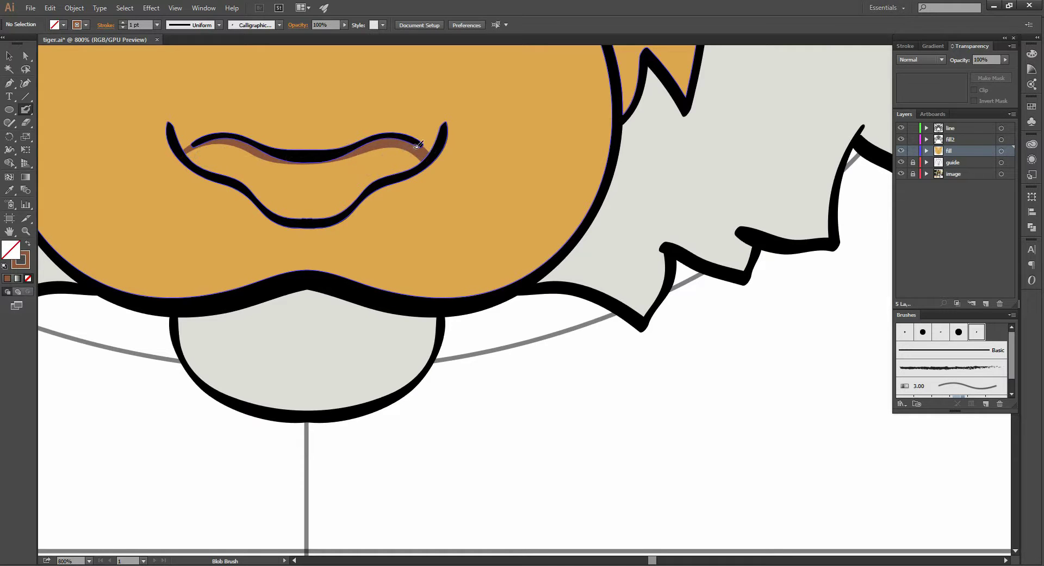
{"action": "left_click_drag", "start_coordinate": [418, 145], "coordinate": [425, 148]}
{"action": "mouse_move", "coordinate": [191, 152]}
{"action": "left_mouse_down"}
{"action": "mouse_move", "coordinate": [303, 215]}
{"action": "mouse_move", "coordinate": [336, 210]}
{"action": "mouse_move", "coordinate": [417, 154]}
{"action": "left_mouse_up"}
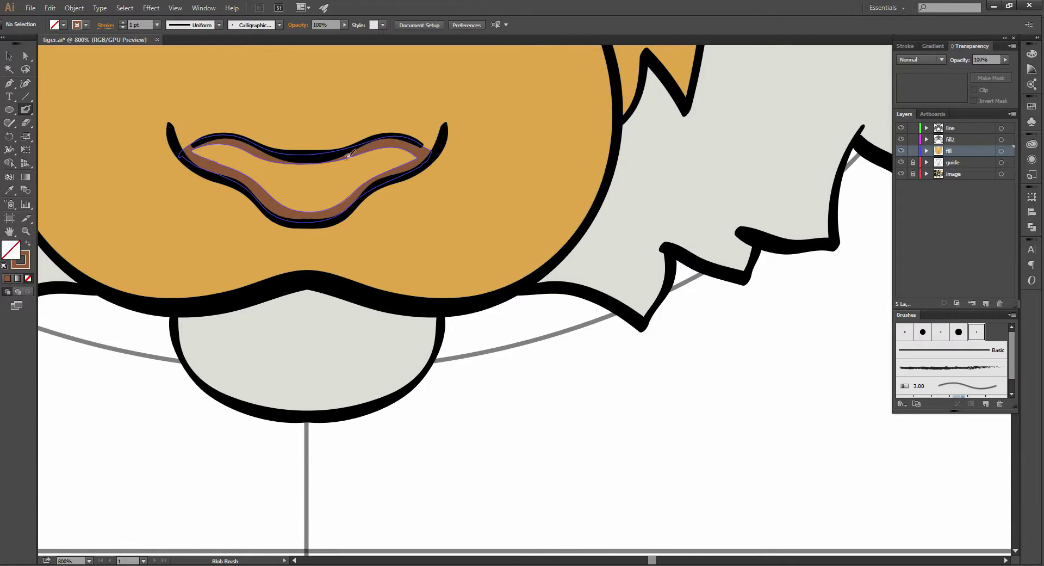
{"action": "left_click_drag", "start_coordinate": [193, 150], "coordinate": [267, 171]}
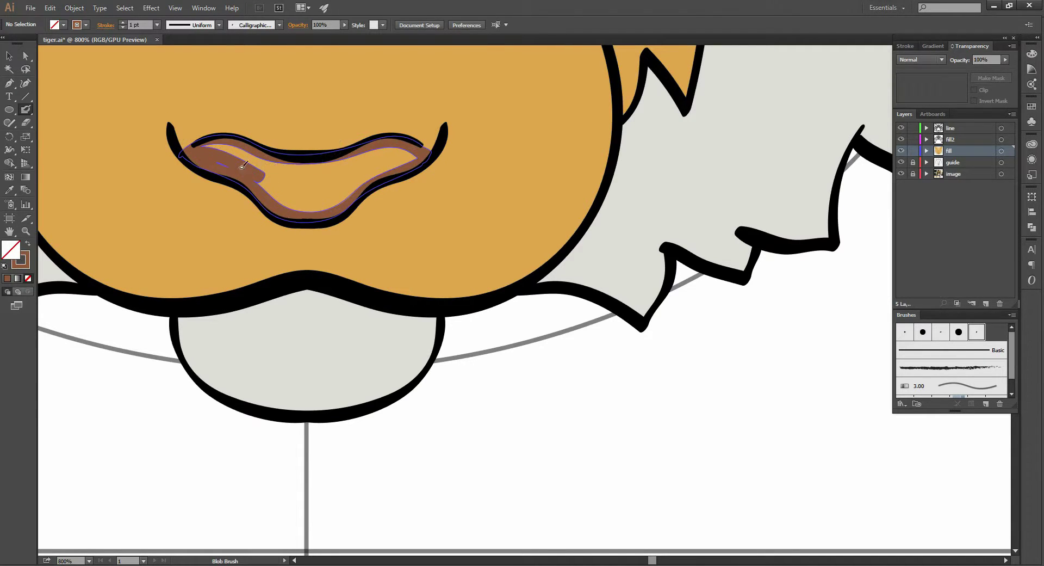
{"action": "mouse_move", "coordinate": [205, 150]}
{"action": "left_mouse_down"}
{"action": "mouse_move", "coordinate": [313, 177]}
{"action": "mouse_move", "coordinate": [413, 156]}
{"action": "left_mouse_up"}
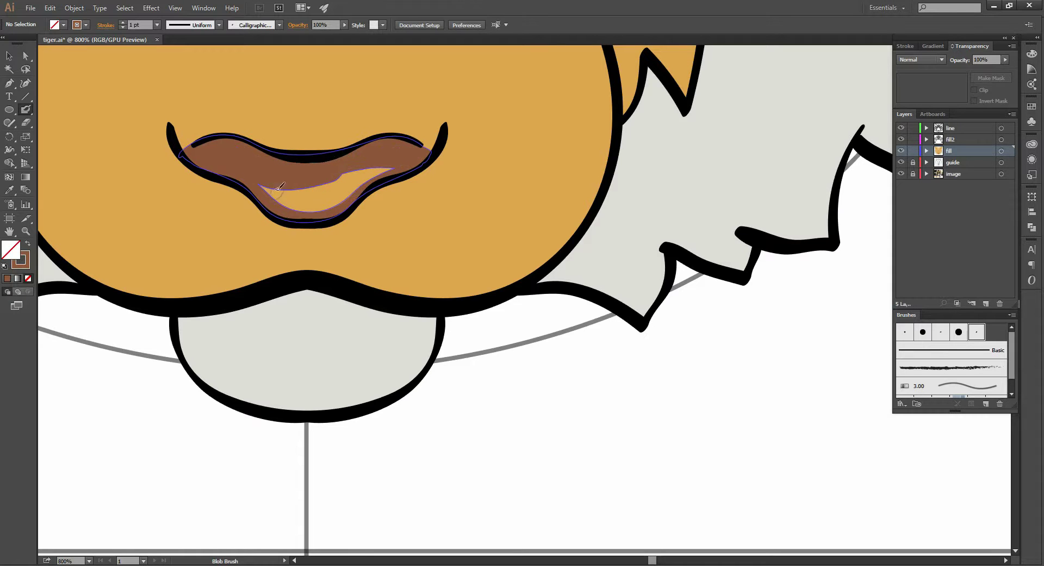
{"action": "mouse_move", "coordinate": [257, 177]}
{"action": "left_mouse_down"}
{"action": "mouse_move", "coordinate": [299, 198]}
{"action": "mouse_move", "coordinate": [396, 159]}
{"action": "mouse_move", "coordinate": [312, 217]}
{"action": "left_mouse_up"}
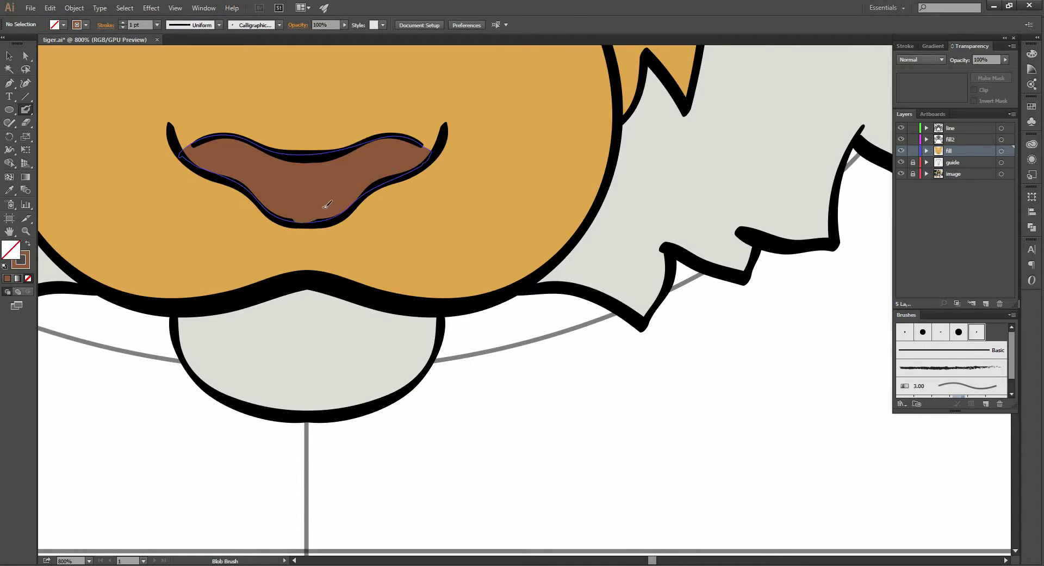
Switch to Selection, select then deselect the orange face fill, and pan out
{"action": "key", "text": "v"}
{"action": "left_click", "coordinate": [426, 205]}
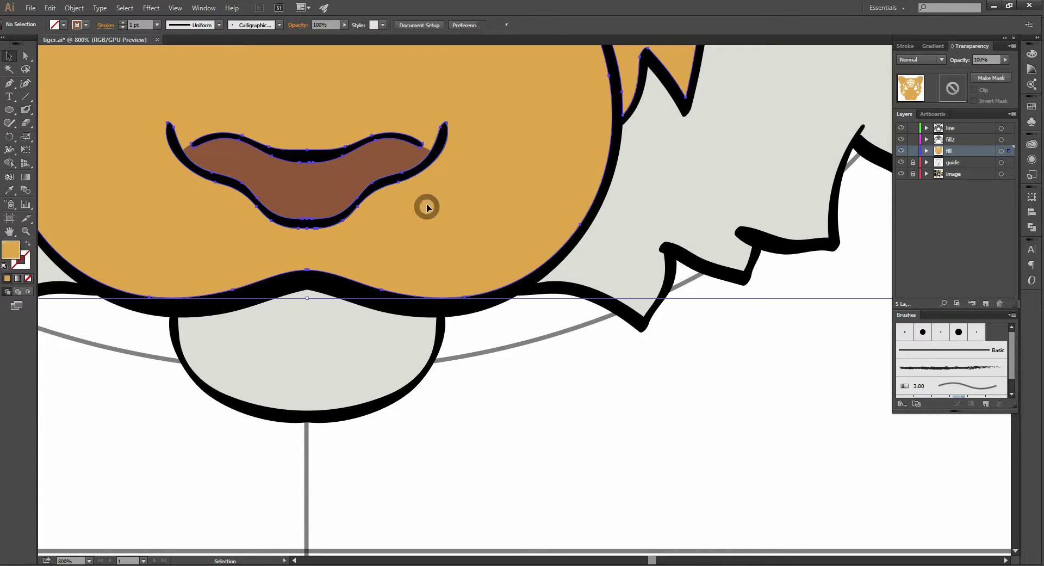
{"action": "left_click", "coordinate": [554, 362]}
{"action": "left_click_drag", "start_coordinate": [496, 268], "coordinate": [531, 350]}
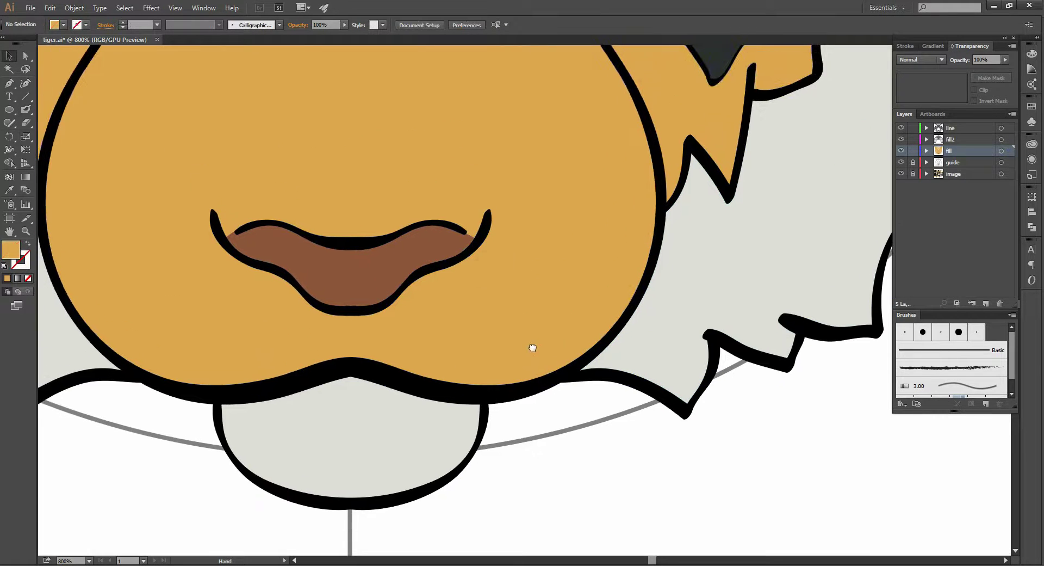
Zoom out and pan around to look over the whole tiger face
{"action": "key", "text": "ctrl+minus"}
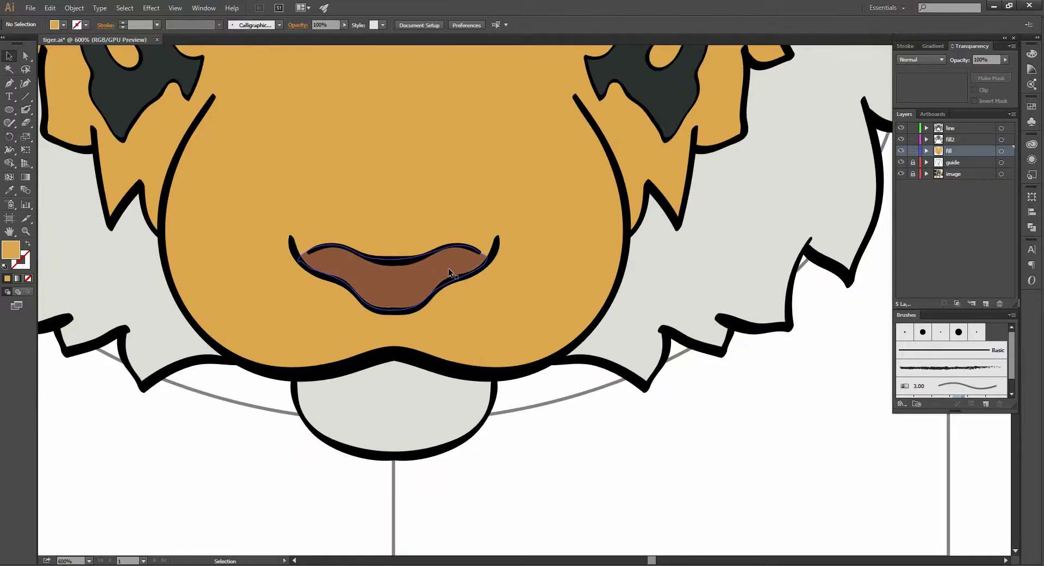
{"action": "key", "text": "ctrl+minus"}
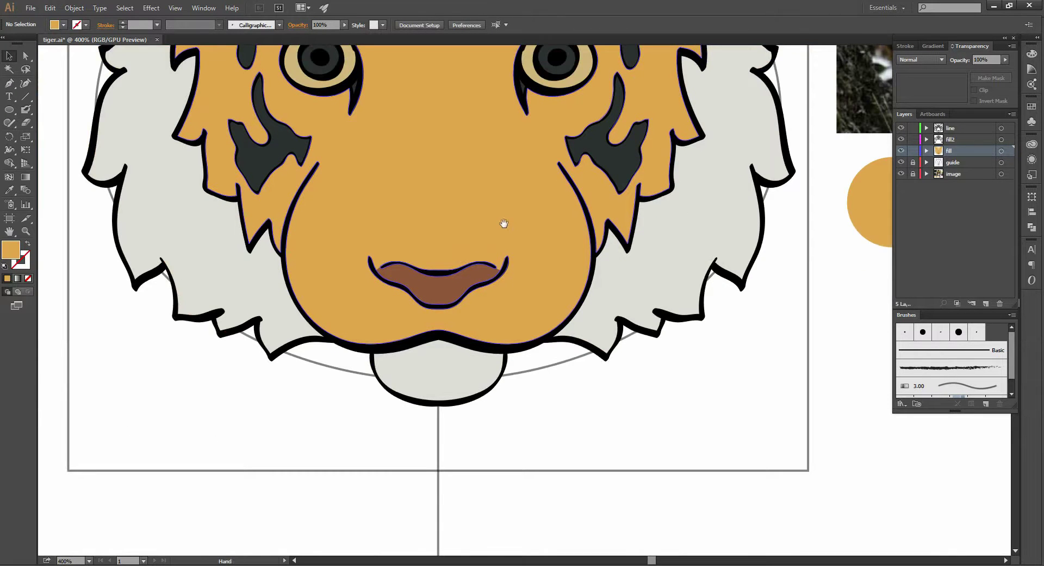
{"action": "left_click_drag", "start_coordinate": [503, 223], "coordinate": [443, 205]}
{"action": "scroll", "coordinate": [464, 226], "scroll_direction": "up", "scroll_amount": 3}
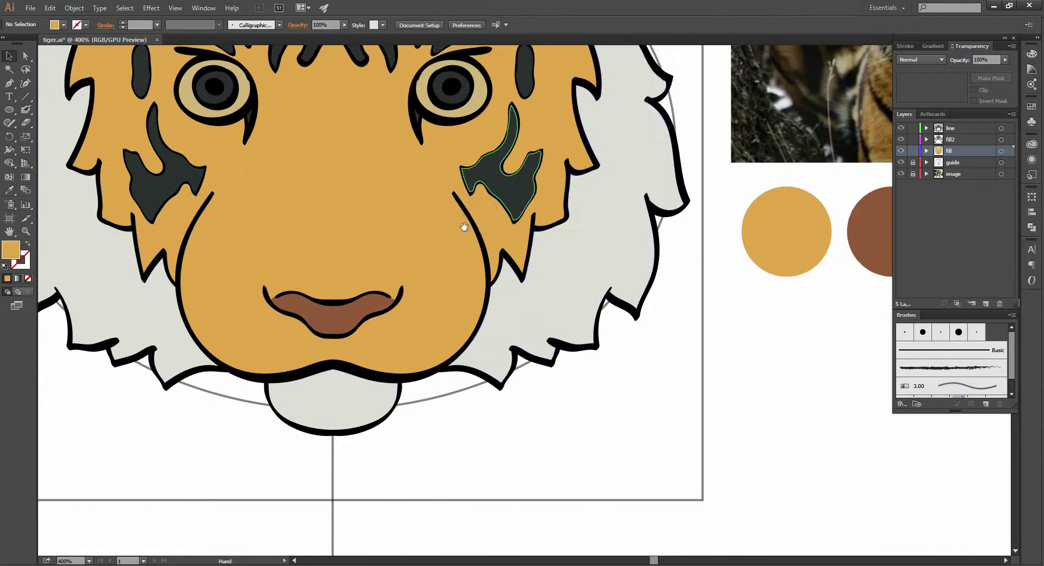
{"action": "scroll", "coordinate": [464, 227], "scroll_direction": "up", "scroll_amount": 3}
{"action": "scroll", "coordinate": [451, 258], "scroll_direction": "up", "scroll_amount": 3}
{"action": "scroll", "coordinate": [464, 263], "scroll_direction": "left", "scroll_amount": 2}
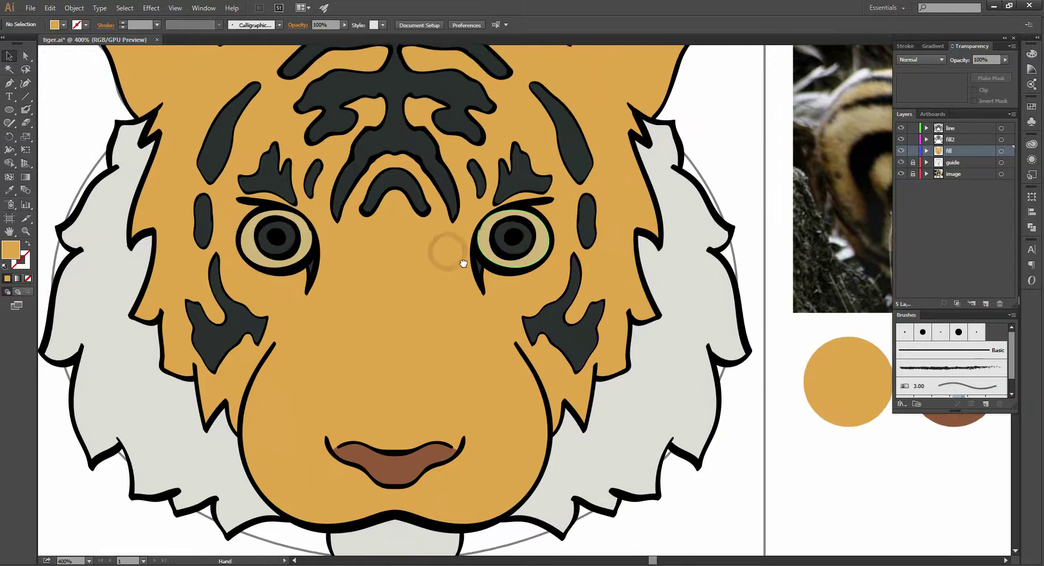
{"action": "scroll", "coordinate": [458, 267], "scroll_direction": "down", "scroll_amount": 2}
{"action": "scroll", "coordinate": [447, 307], "scroll_direction": "up", "scroll_amount": 5}
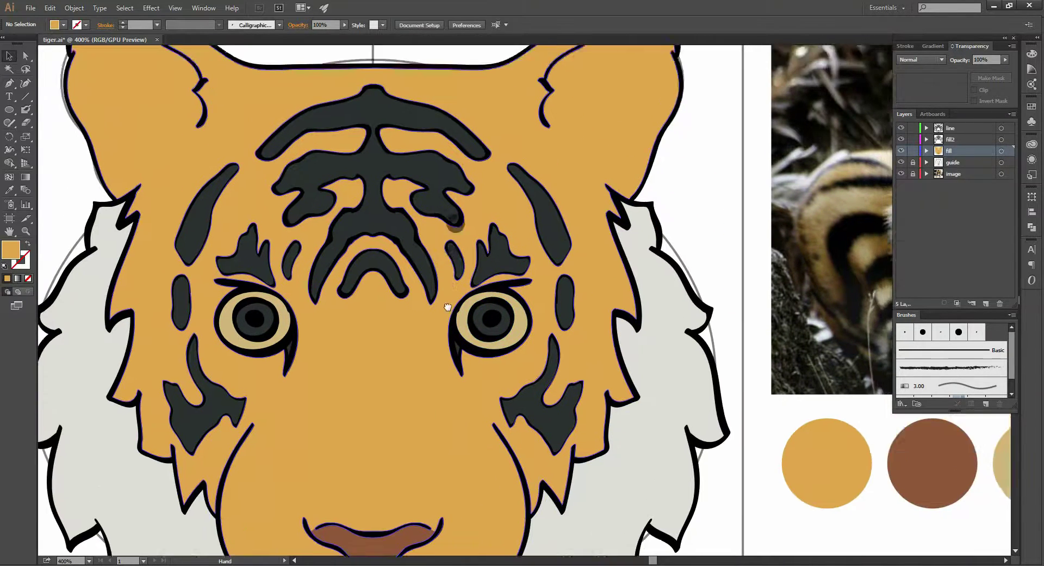
{"action": "scroll", "coordinate": [447, 307], "scroll_direction": "up", "scroll_amount": 4}
{"action": "scroll", "coordinate": [448, 293], "scroll_direction": "down", "scroll_amount": 3}
{"action": "scroll", "coordinate": [448, 277], "scroll_direction": "down", "scroll_amount": 3}
{"action": "scroll", "coordinate": [448, 277], "scroll_direction": "right", "scroll_amount": 2}
{"action": "scroll", "coordinate": [448, 252], "scroll_direction": "down", "scroll_amount": 3}
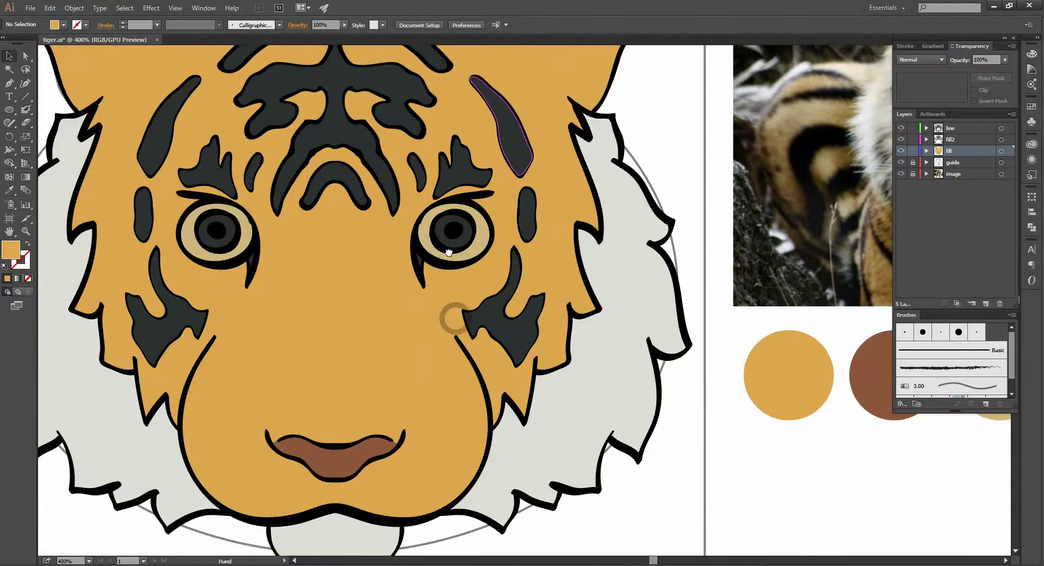
{"action": "scroll", "coordinate": [452, 261], "scroll_direction": "up", "scroll_amount": 5}
{"action": "scroll", "coordinate": [473, 277], "scroll_direction": "up", "scroll_amount": 3}
{"action": "scroll", "coordinate": [478, 283], "scroll_direction": "left", "scroll_amount": 2}
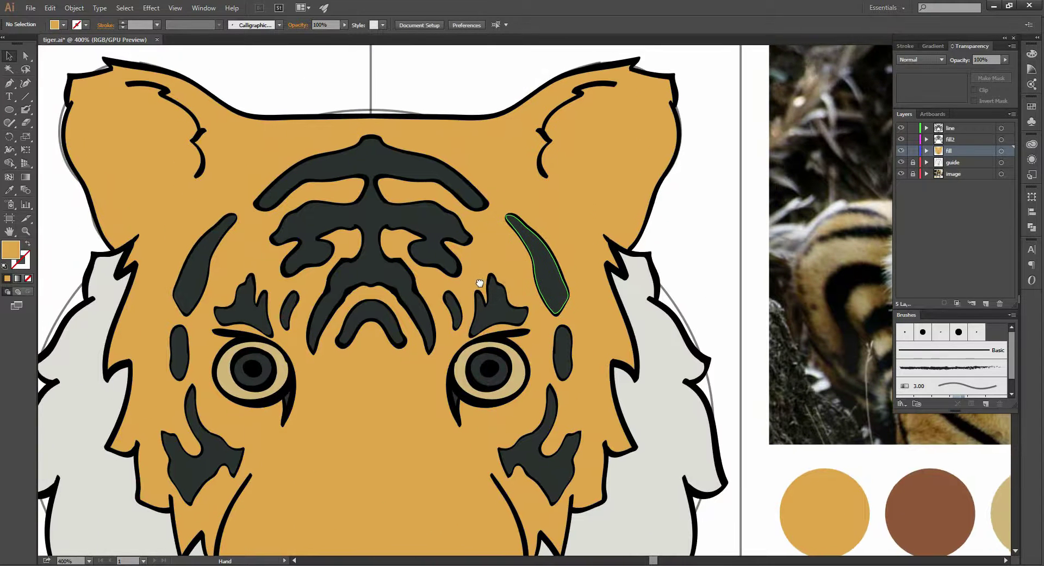
{"action": "left_click_drag", "start_coordinate": [480, 283], "coordinate": [466, 277]}
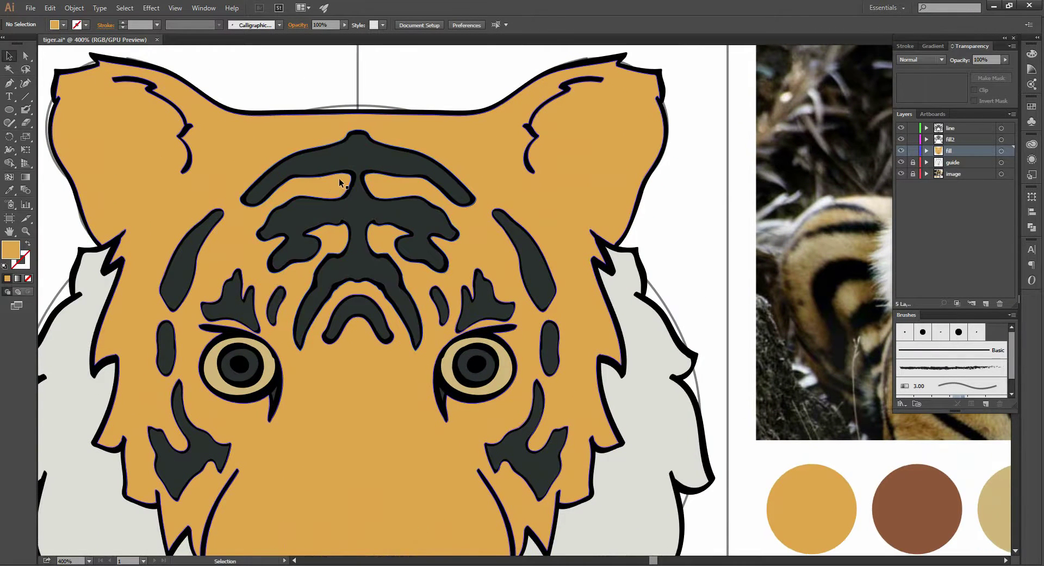
Eyedropper the dark grey forehead stripe, then pan back to the nose and chin
{"action": "key", "text": "i"}
{"action": "left_click", "coordinate": [361, 156]}
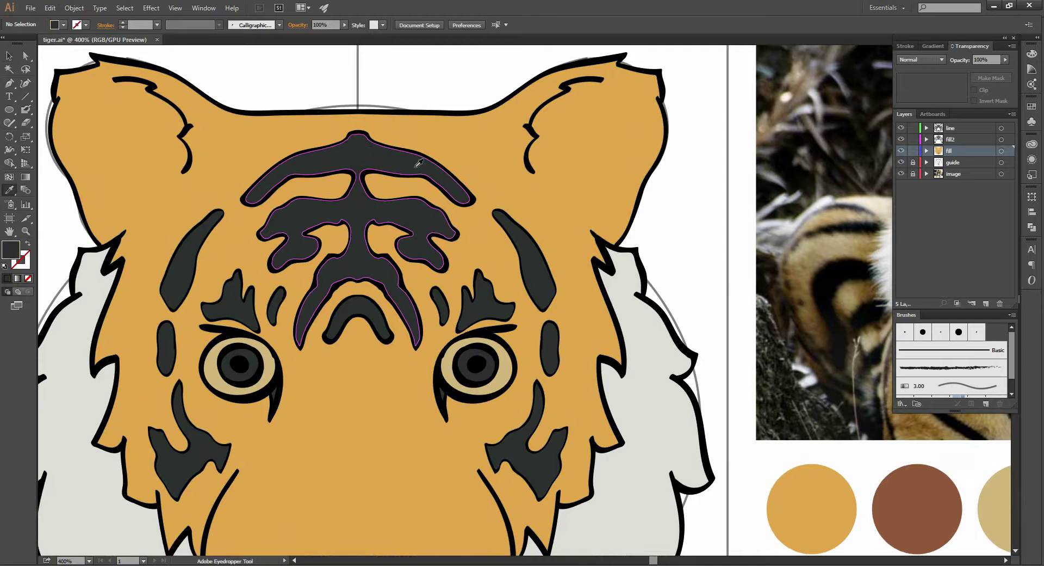
{"action": "left_click_drag", "start_coordinate": [563, 166], "coordinate": [501, 192]}
{"action": "left_click_drag", "start_coordinate": [536, 149], "coordinate": [470, 158]}
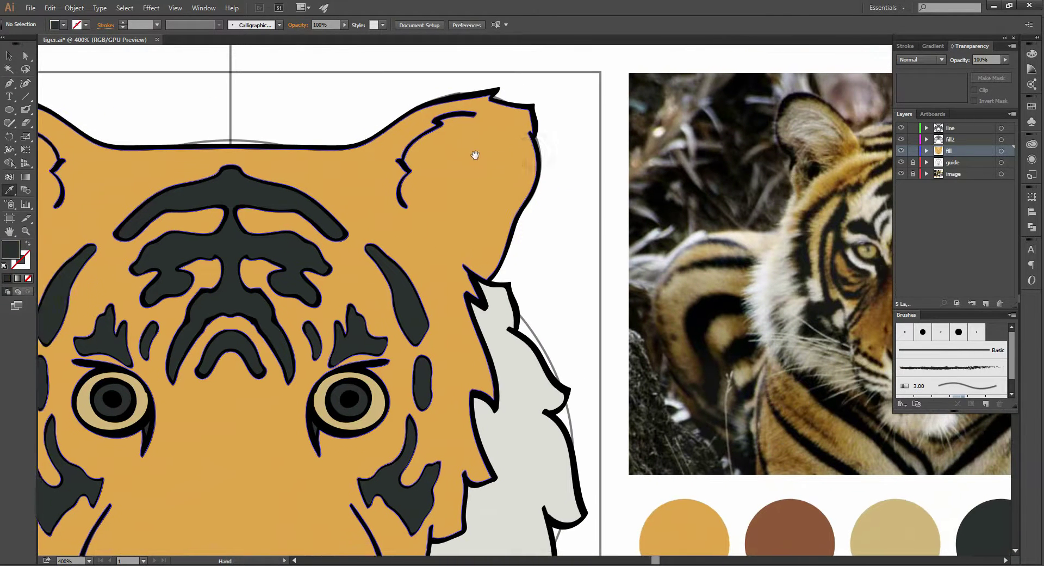
{"action": "left_click_drag", "start_coordinate": [397, 263], "coordinate": [443, 128]}
{"action": "left_click_drag", "start_coordinate": [436, 254], "coordinate": [479, 165]}
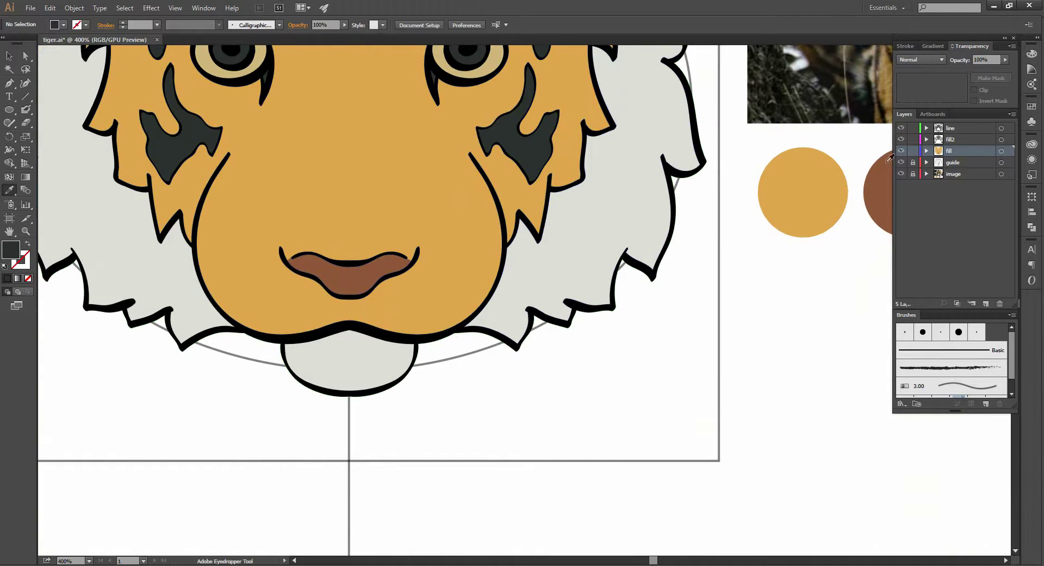
Hide the fill and fill2 stripe layers and make the line layer active
{"action": "left_click", "coordinate": [901, 151]}
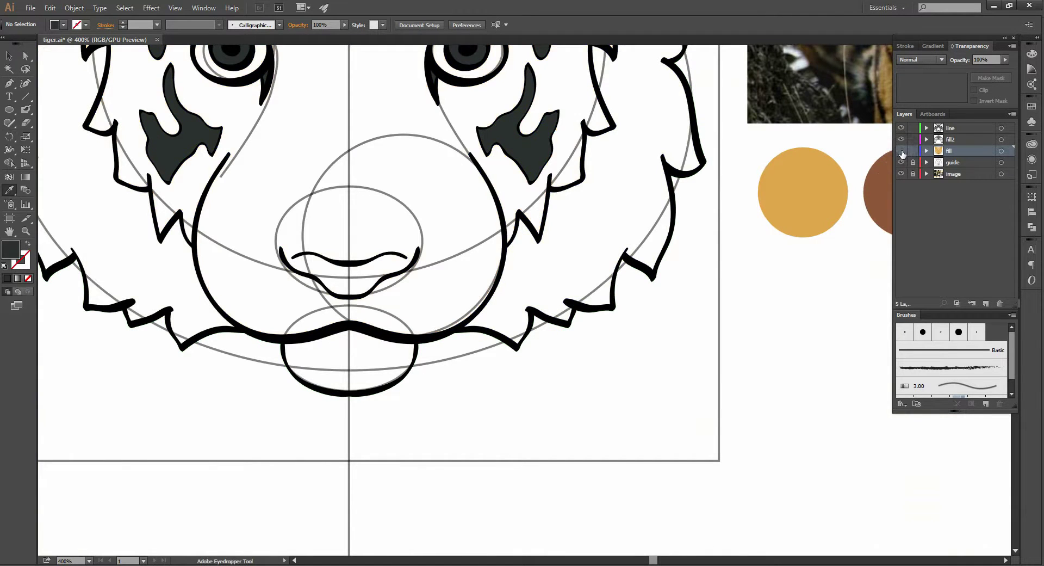
{"action": "left_click", "coordinate": [951, 129]}
{"action": "left_click", "coordinate": [901, 128]}
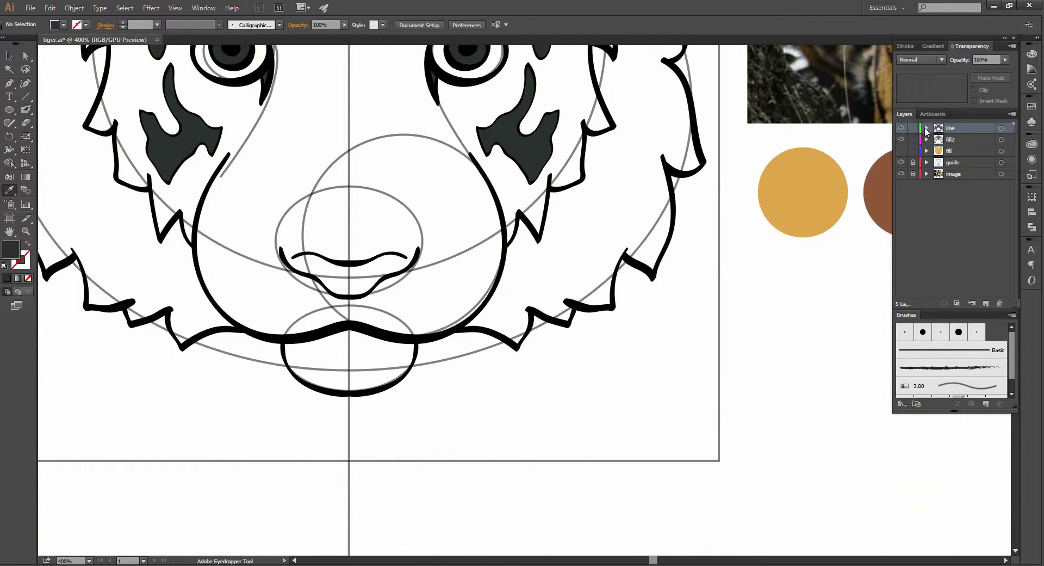
{"action": "left_click", "coordinate": [901, 128]}
{"action": "left_click", "coordinate": [902, 140]}
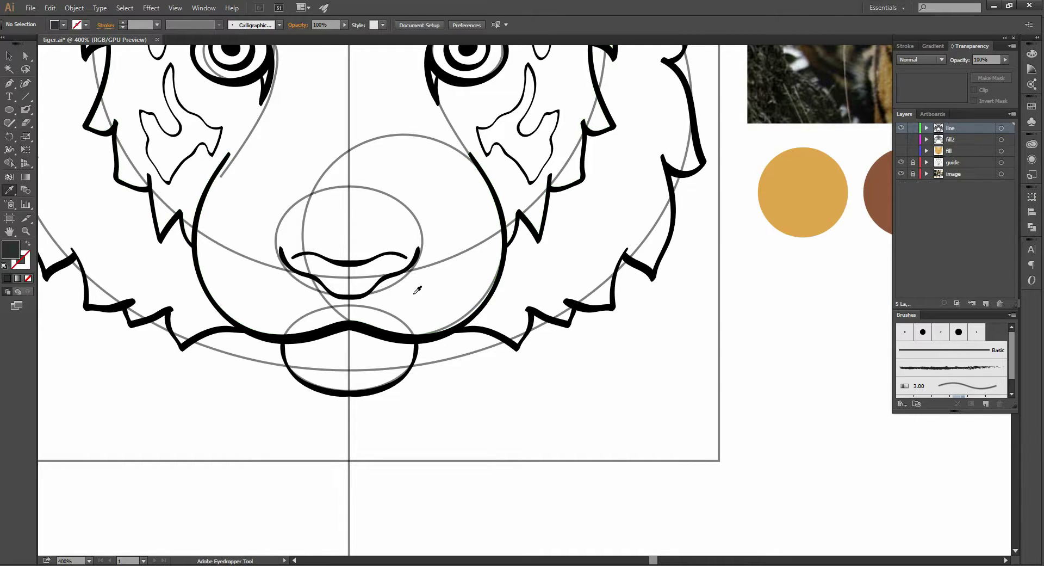
Paint a thick black vertical Blob Brush line from nose to mouth, then show fills
{"action": "left_click", "coordinate": [401, 333]}
{"action": "key", "text": "shift+b"}
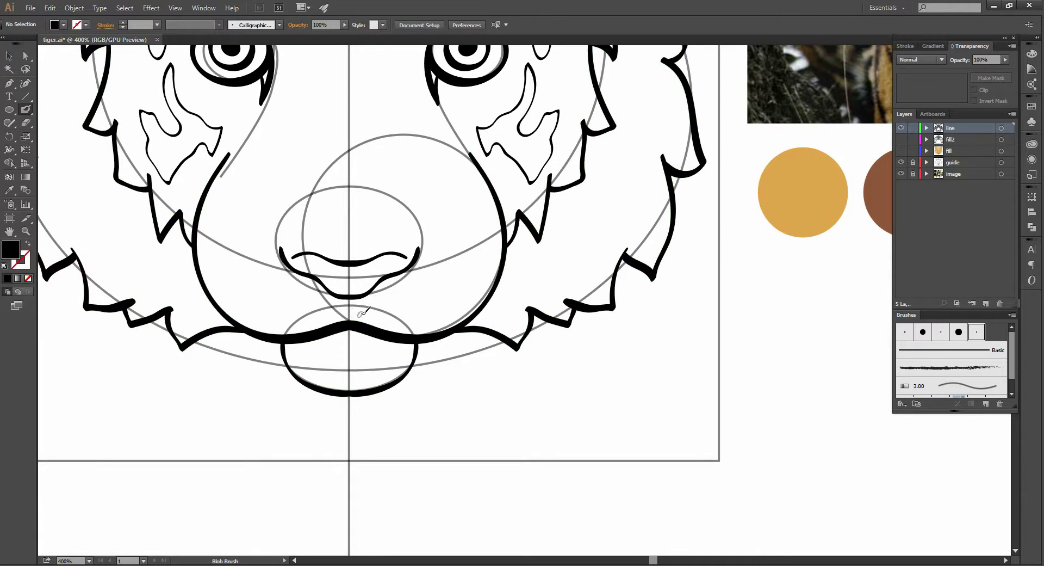
{"action": "scroll", "coordinate": [361, 305], "scroll_direction": "down", "scroll_amount": 2}
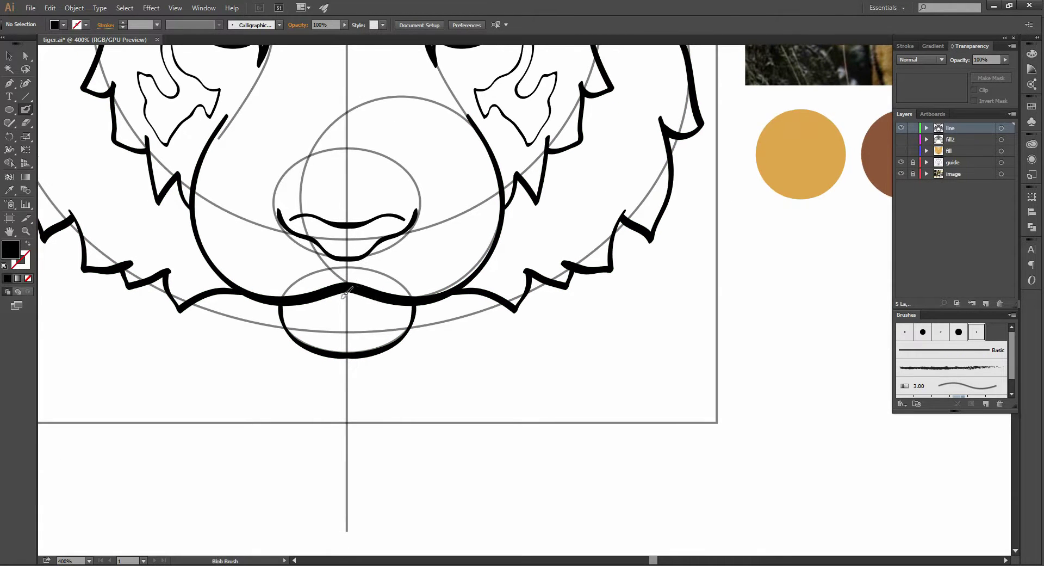
{"action": "scroll", "coordinate": [346, 293], "scroll_direction": "up", "scroll_amount": 1}
{"action": "scroll", "coordinate": [337, 255], "scroll_direction": "up", "scroll_amount": 1}
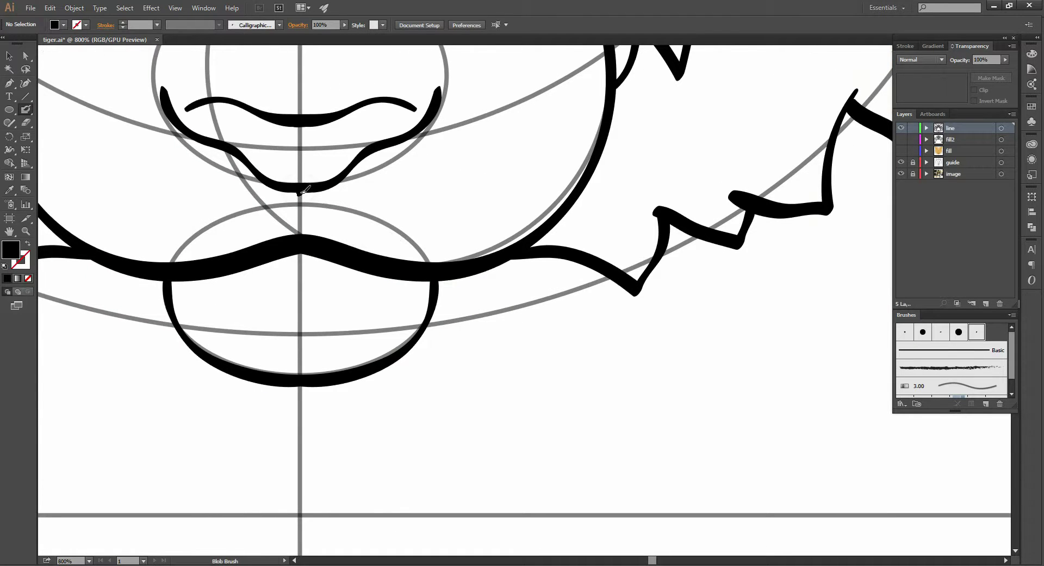
{"action": "left_click_drag", "start_coordinate": [300, 188], "coordinate": [302, 229]}
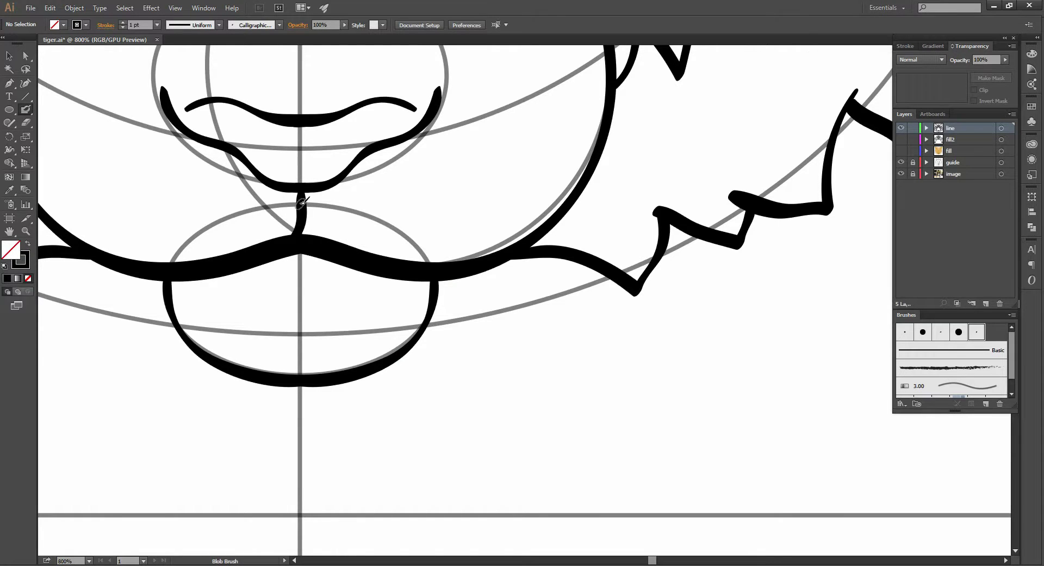
{"action": "key", "text": "ctrl+minus"}
{"action": "key", "text": "ctrl+equal"}
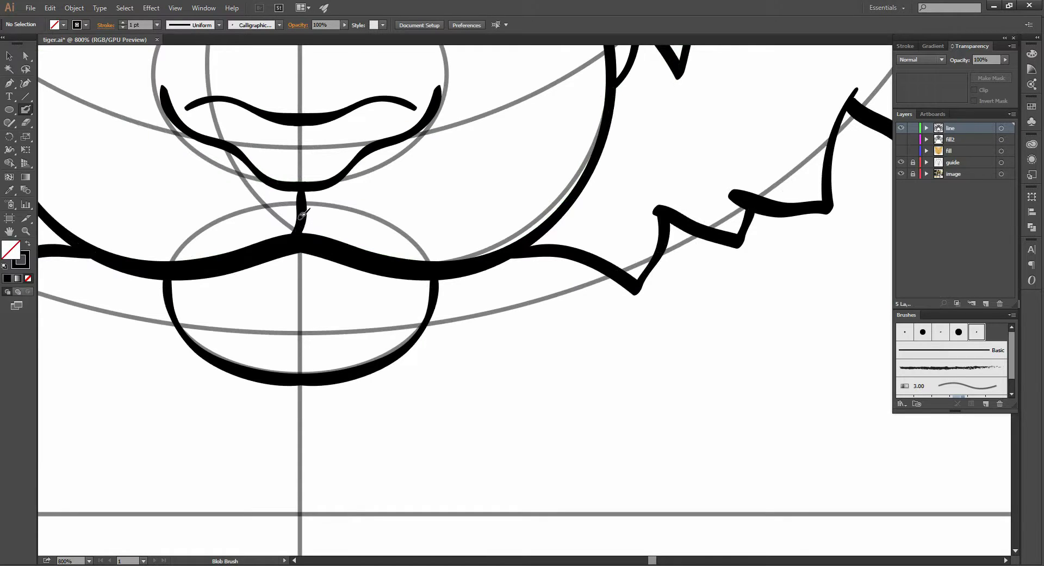
{"action": "mouse_move", "coordinate": [302, 215]}
{"action": "left_mouse_down"}
{"action": "mouse_move", "coordinate": [301, 229]}
{"action": "mouse_move", "coordinate": [303, 207]}
{"action": "left_mouse_up"}
{"action": "left_click_drag", "start_coordinate": [344, 198], "coordinate": [383, 315]}
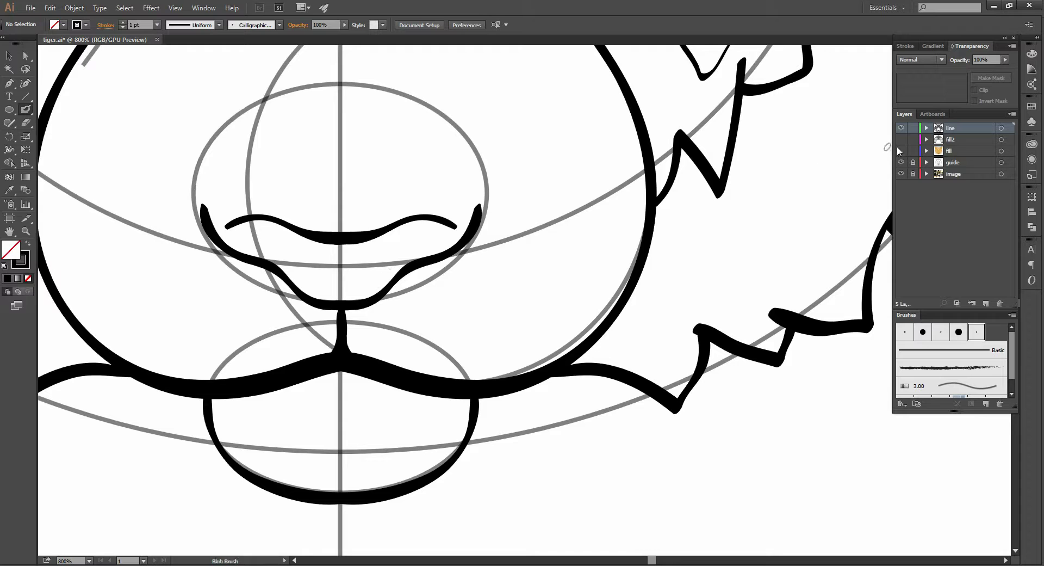
{"action": "left_click", "coordinate": [903, 150]}
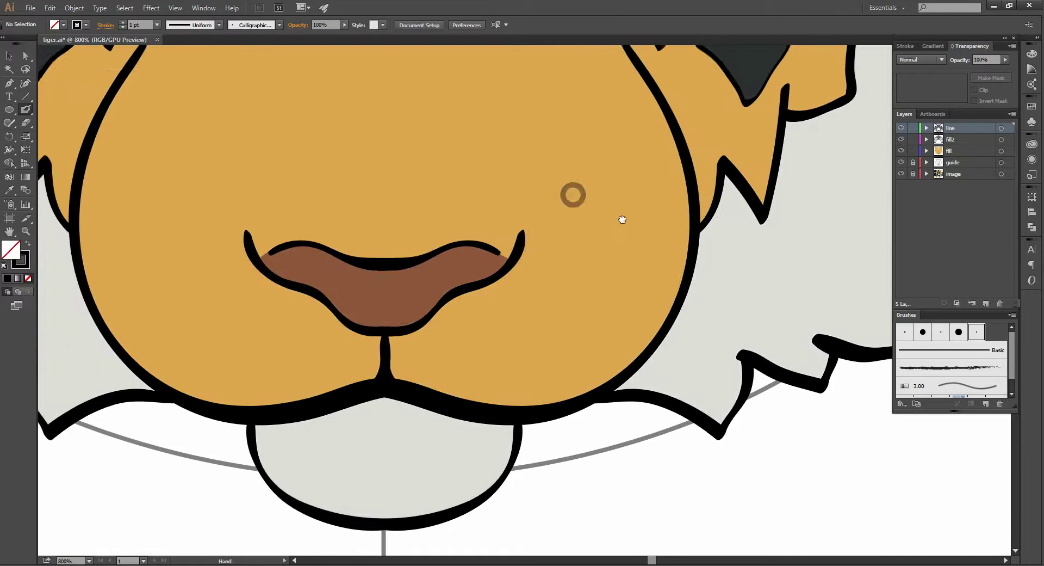
Select the black line art and face fill, then clear the selection
{"action": "left_click_drag", "start_coordinate": [568, 188], "coordinate": [634, 211]}
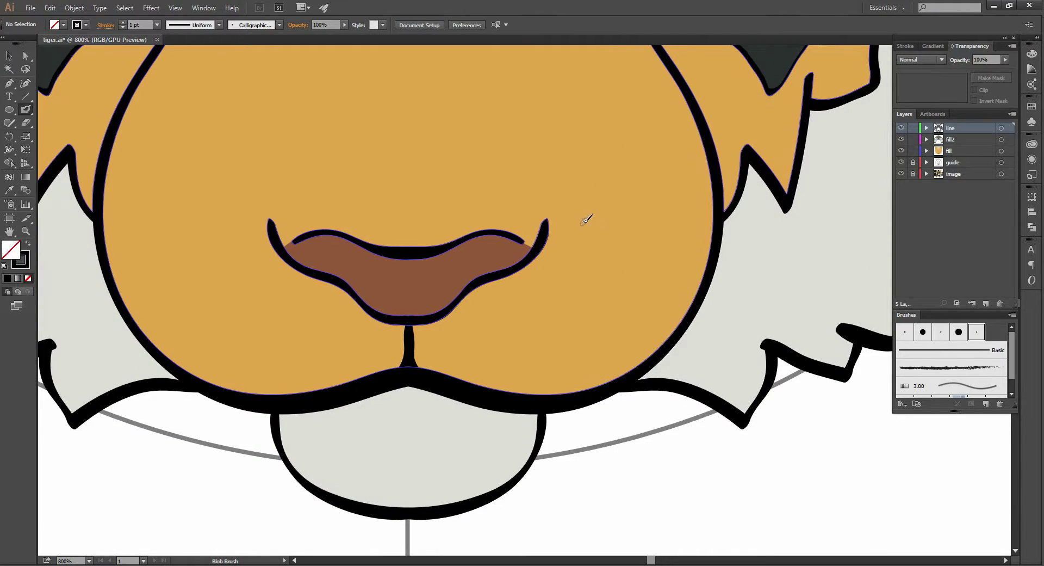
{"action": "key", "text": "v"}
{"action": "left_click", "coordinate": [409, 325]}
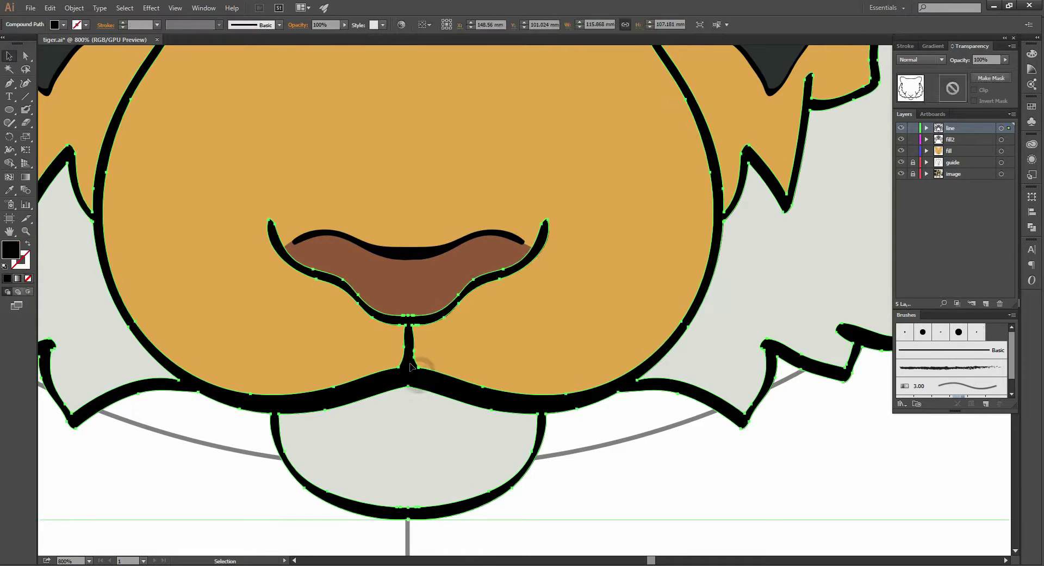
{"action": "left_click", "coordinate": [492, 321], "text": "shift"}
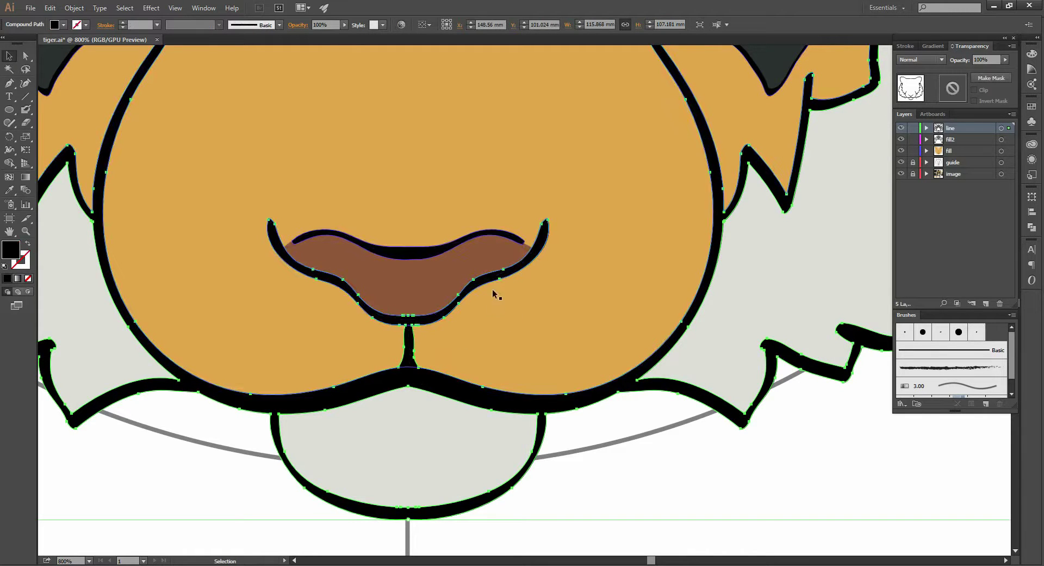
{"action": "left_click", "coordinate": [617, 463]}
Zoom out to the whole tiger and eyedropper the pale grey mane fur
{"action": "scroll", "coordinate": [728, 261], "scroll_direction": "up", "scroll_amount": 1}
{"action": "scroll", "coordinate": [728, 263], "scroll_direction": "down", "scroll_amount": 2}
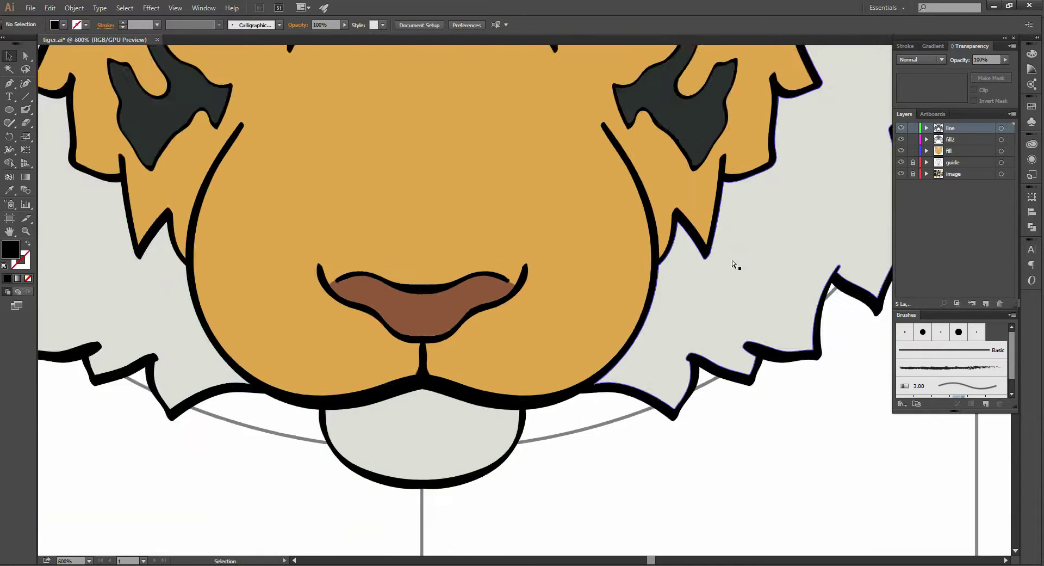
{"action": "scroll", "coordinate": [729, 256], "scroll_direction": "down", "scroll_amount": 3}
{"action": "scroll", "coordinate": [707, 253], "scroll_direction": "down", "scroll_amount": 2}
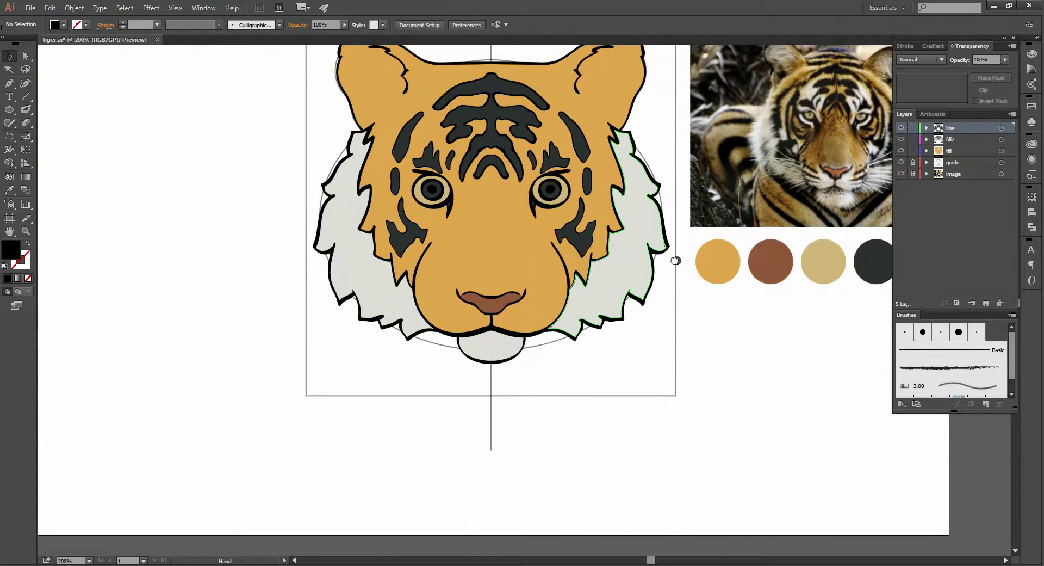
{"action": "mouse_move", "coordinate": [676, 262]}
{"action": "left_mouse_down"}
{"action": "mouse_move", "coordinate": [582, 234]}
{"action": "mouse_move", "coordinate": [557, 243]}
{"action": "left_mouse_up"}
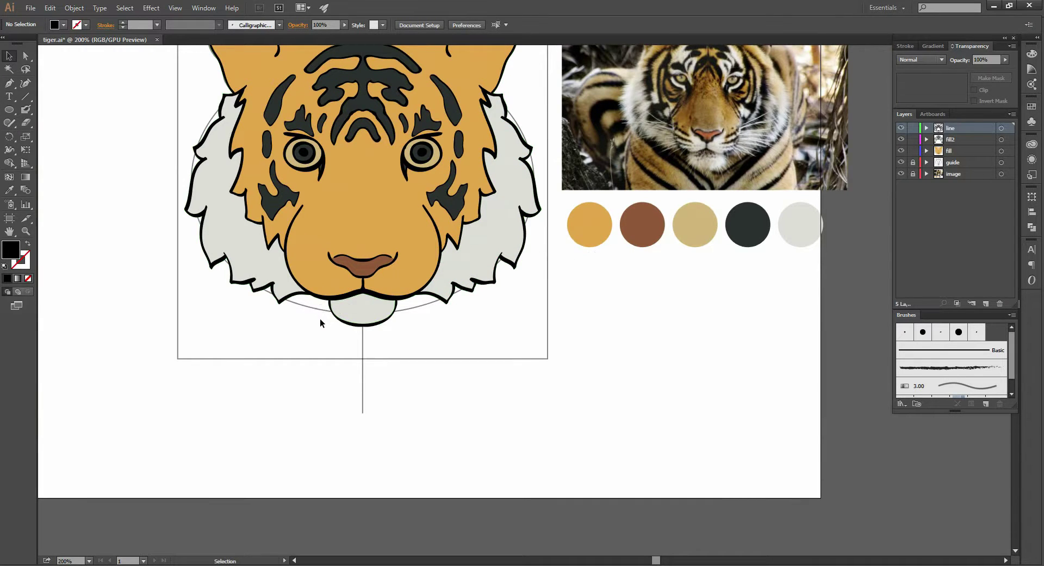
{"action": "key", "text": "shift+b"}
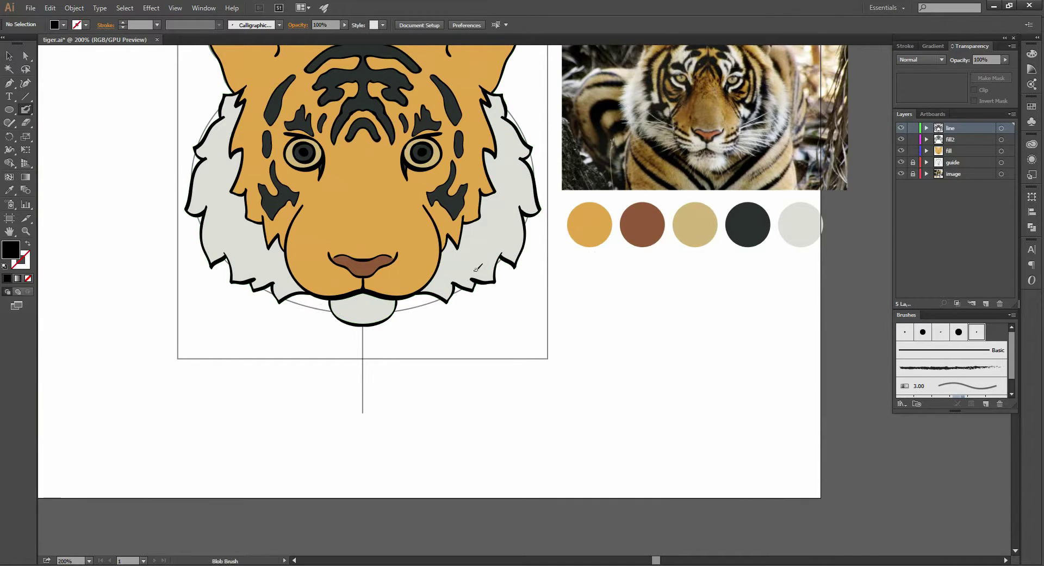
{"action": "key", "text": "i"}
{"action": "left_click", "coordinate": [462, 258]}
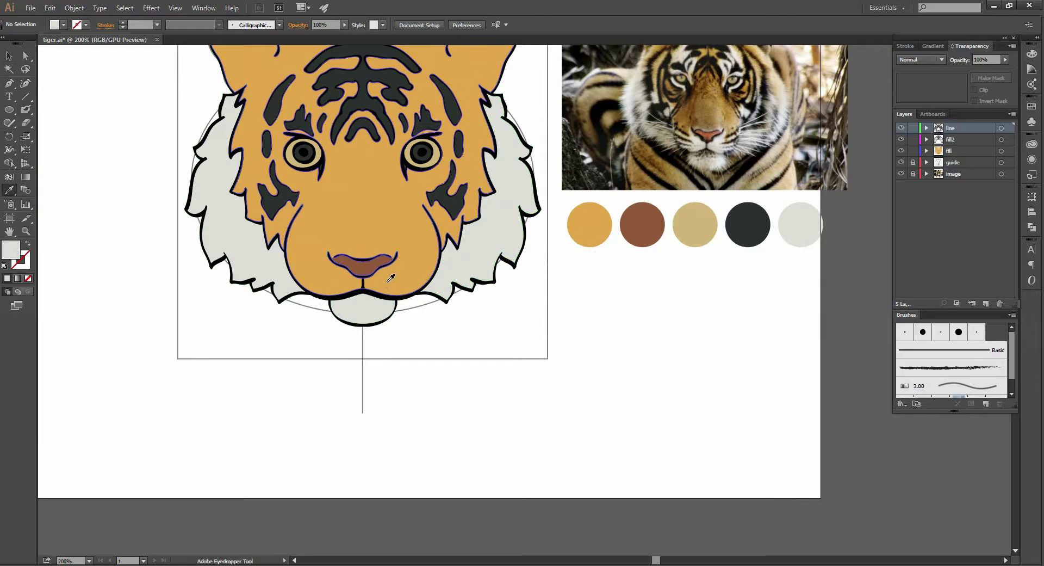
Zoom in on the nose and paint first pale strokes at its right corner
{"action": "key", "text": "ctrl+plus"}
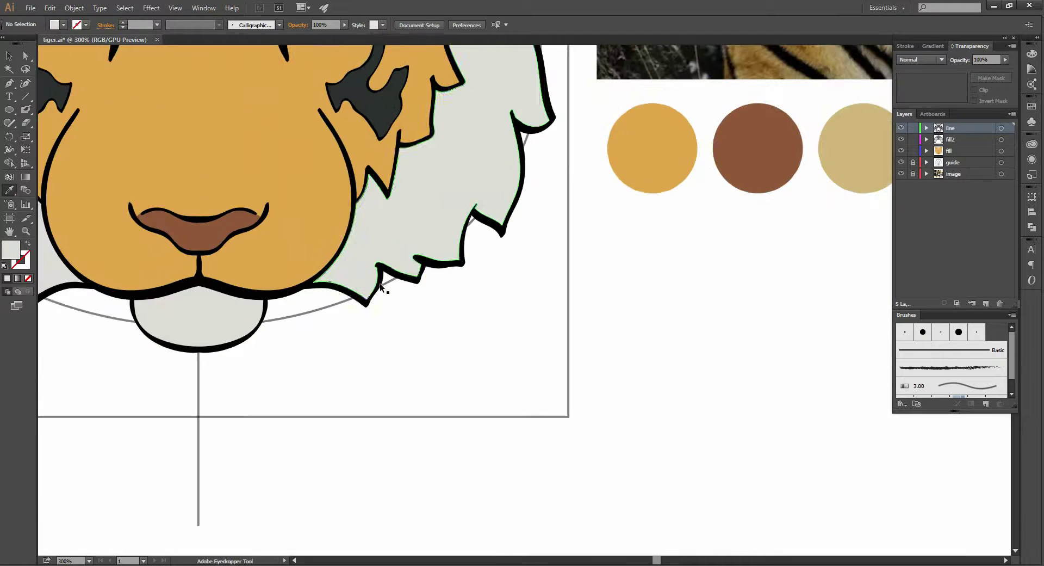
{"action": "left_click_drag", "start_coordinate": [301, 266], "coordinate": [393, 263]}
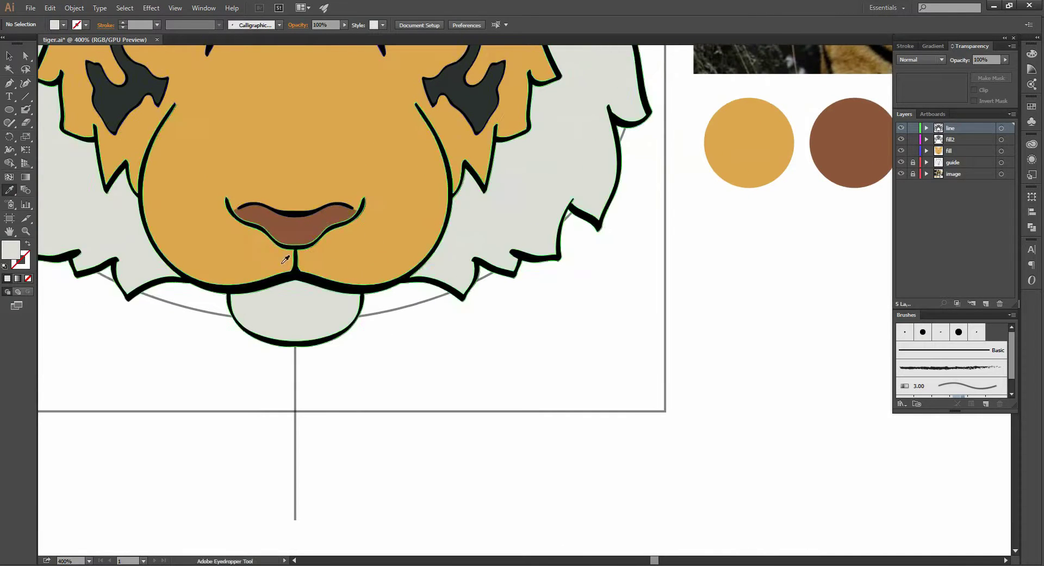
{"action": "key", "text": "ctrl+plus"}
{"action": "left_click_drag", "start_coordinate": [277, 219], "coordinate": [380, 221]}
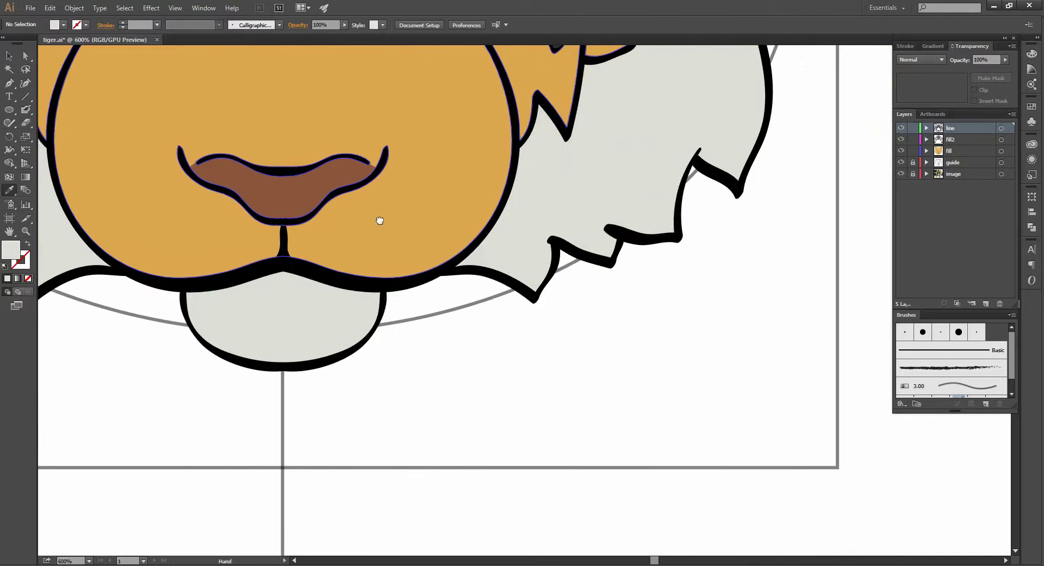
{"action": "key", "text": "shift+b"}
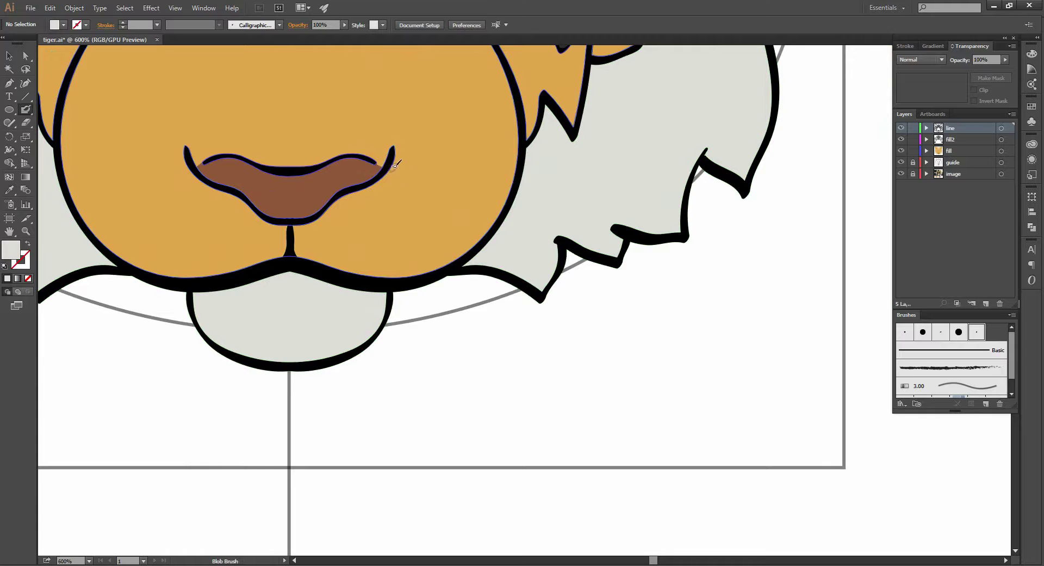
{"action": "left_click_drag", "start_coordinate": [395, 165], "coordinate": [392, 152]}
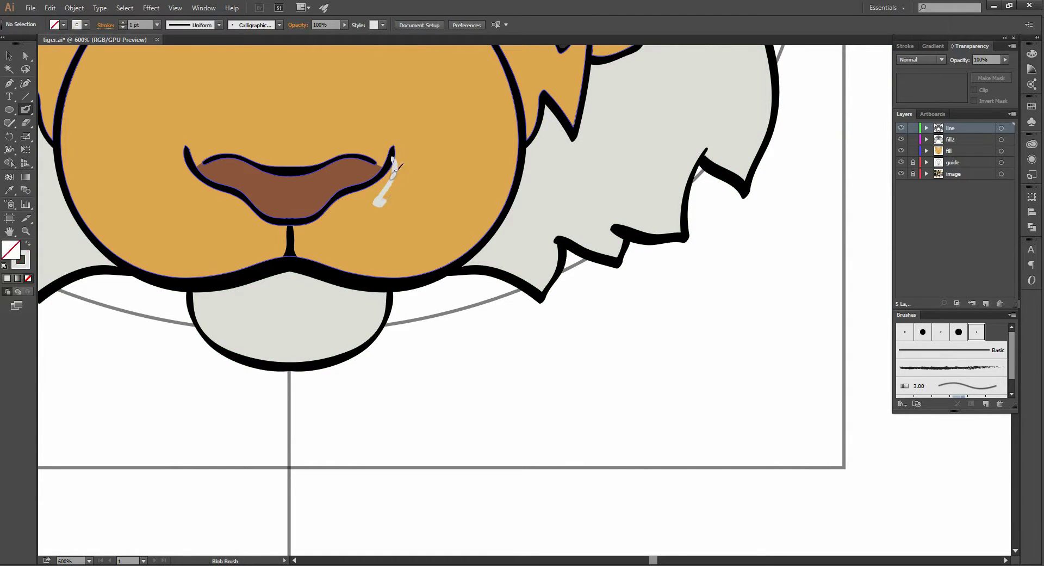
{"action": "left_click_drag", "start_coordinate": [385, 199], "coordinate": [393, 152]}
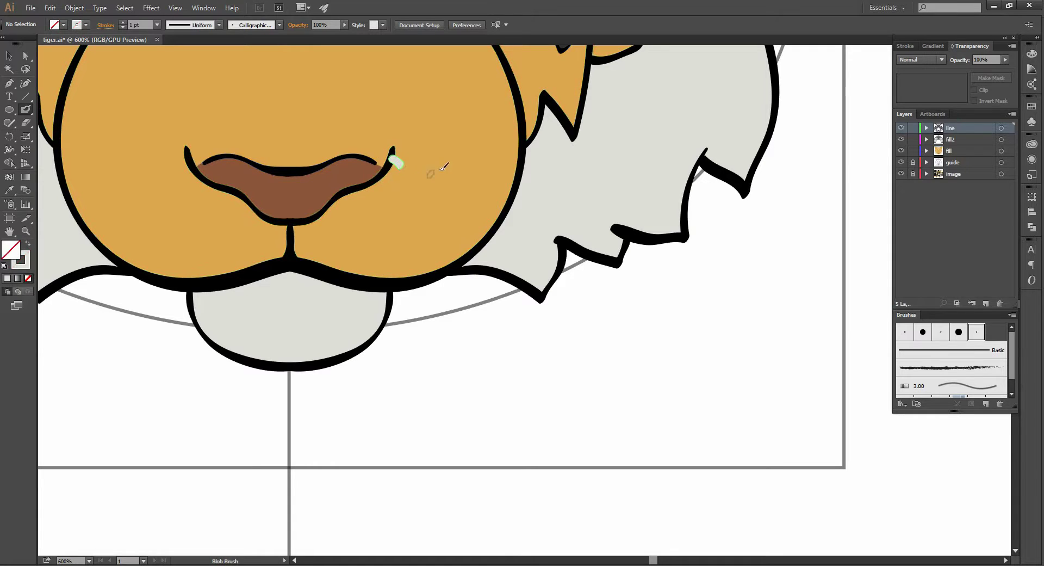
Lock the line layer, target the fill layer, and paint pale grey along nose, philtrum and chin
{"action": "left_click", "coordinate": [914, 129]}
{"action": "left_click", "coordinate": [954, 151]}
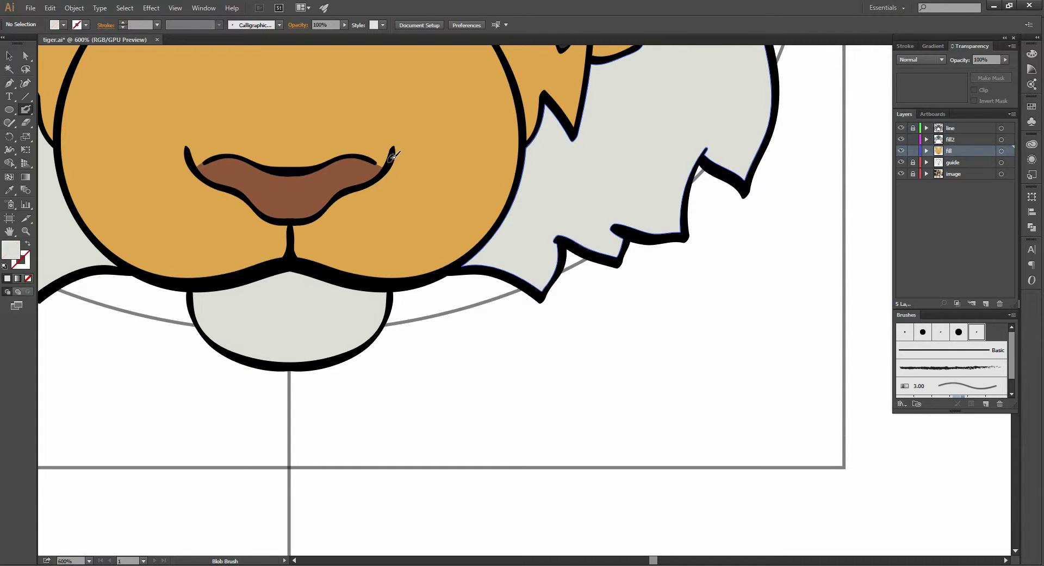
{"action": "mouse_move", "coordinate": [393, 157]}
{"action": "left_mouse_down"}
{"action": "mouse_move", "coordinate": [405, 171]}
{"action": "mouse_move", "coordinate": [392, 191]}
{"action": "mouse_move", "coordinate": [429, 201]}
{"action": "mouse_move", "coordinate": [514, 163]}
{"action": "left_mouse_up"}
{"action": "key", "text": "shift+x"}
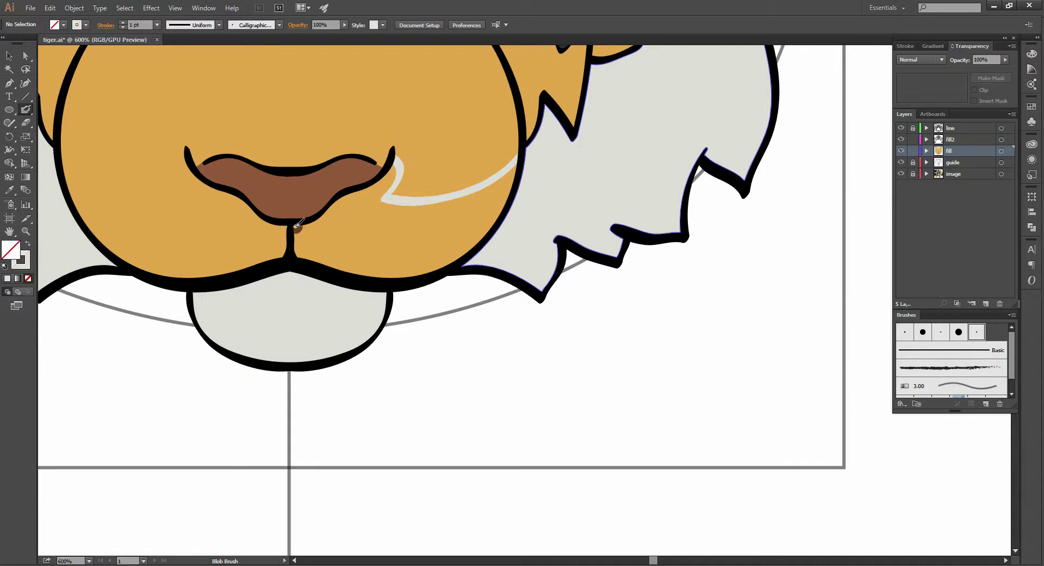
{"action": "left_click_drag", "start_coordinate": [295, 223], "coordinate": [302, 249]}
{"action": "left_click_drag", "start_coordinate": [321, 263], "coordinate": [391, 272]}
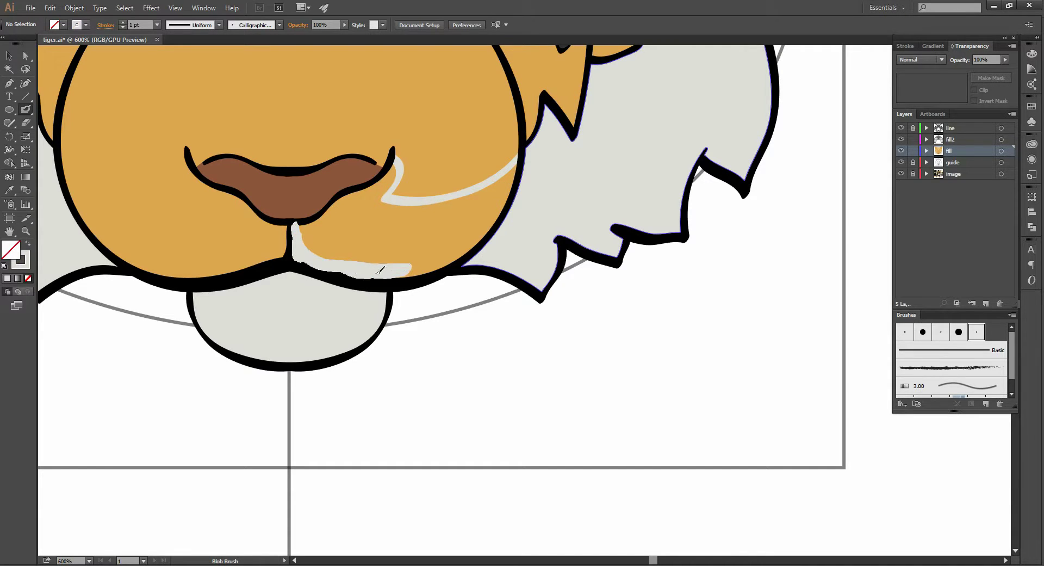
{"action": "mouse_move", "coordinate": [415, 268]}
{"action": "left_mouse_down"}
{"action": "mouse_move", "coordinate": [429, 270]}
{"action": "mouse_move", "coordinate": [397, 276]}
{"action": "left_mouse_up"}
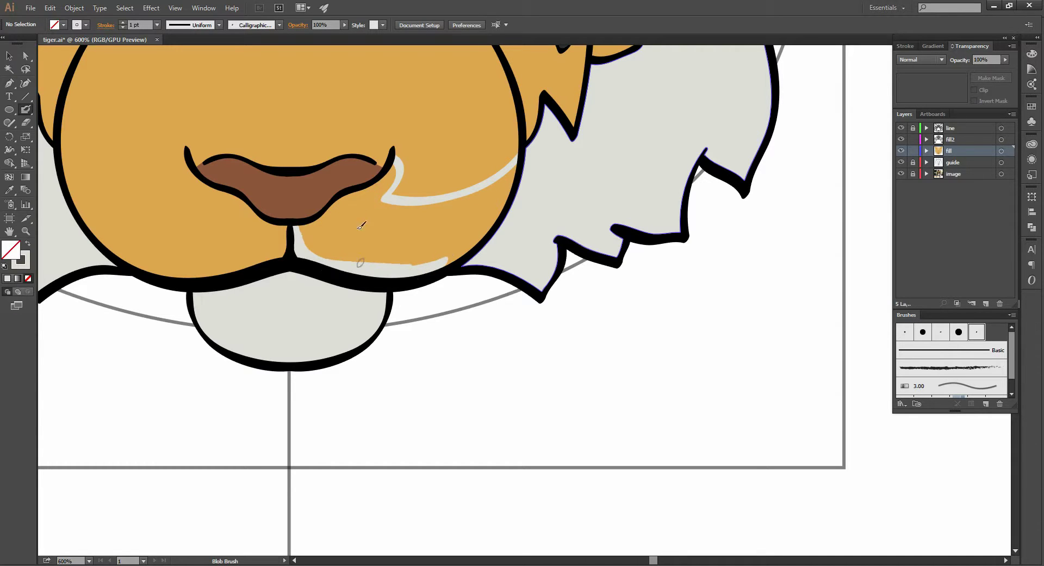
Try moving the brown nose onto fill2, undo it, and select the pale strip
{"action": "key", "text": "v"}
{"action": "left_click", "coordinate": [321, 190]}
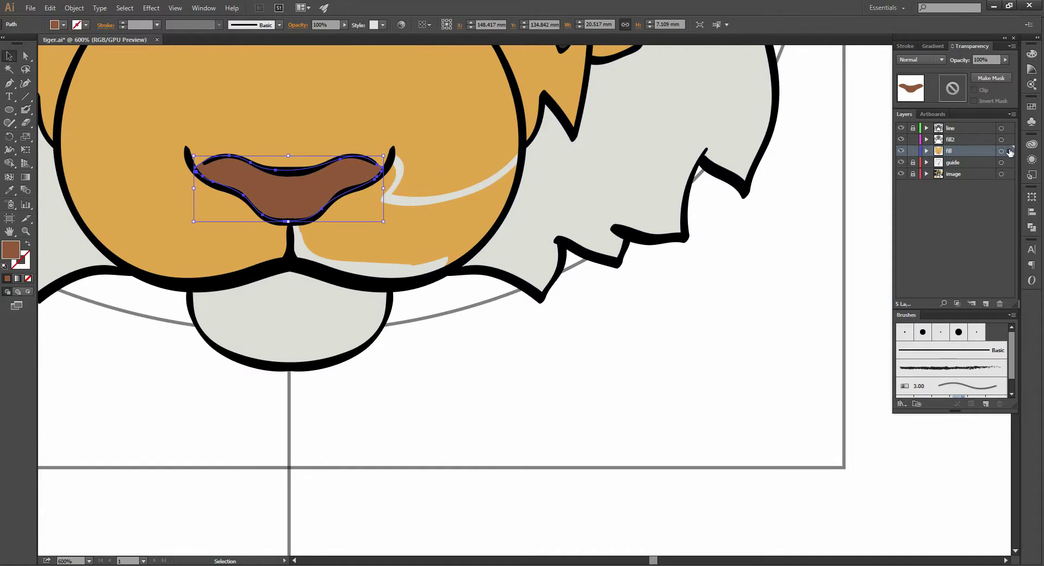
{"action": "left_click_drag", "start_coordinate": [1010, 153], "coordinate": [1009, 139]}
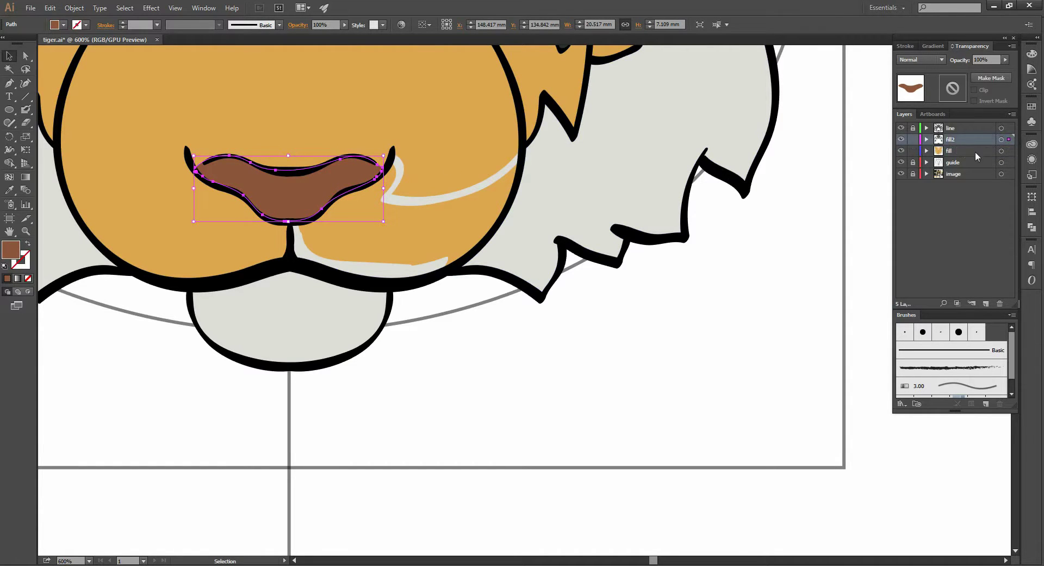
{"action": "key", "text": "ctrl+z"}
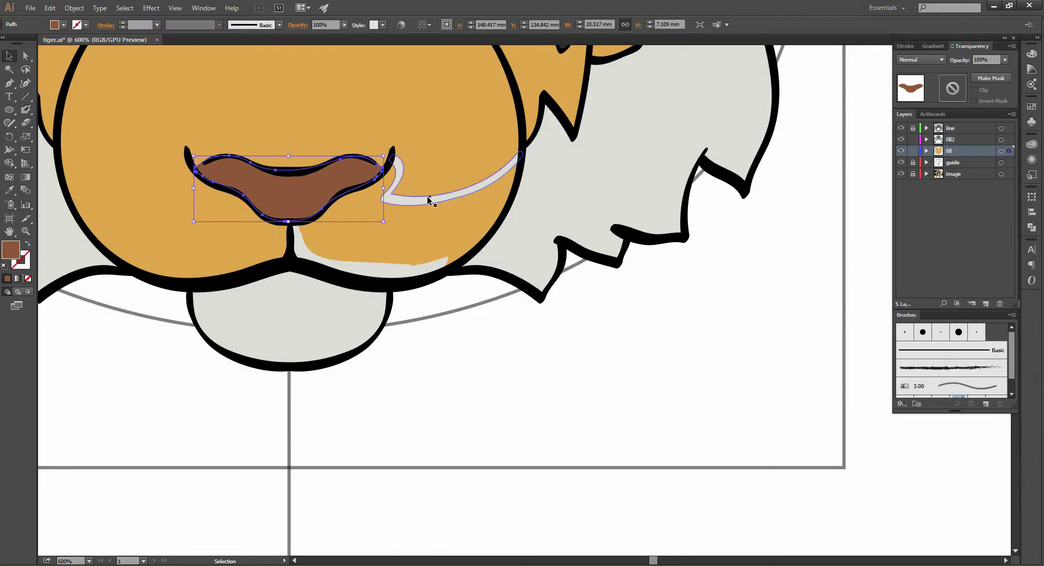
{"action": "left_click", "coordinate": [429, 200]}
Fill the right muzzle with pale grey up to the nose, shrinking the orange wedge
{"action": "key", "text": "shift+b"}
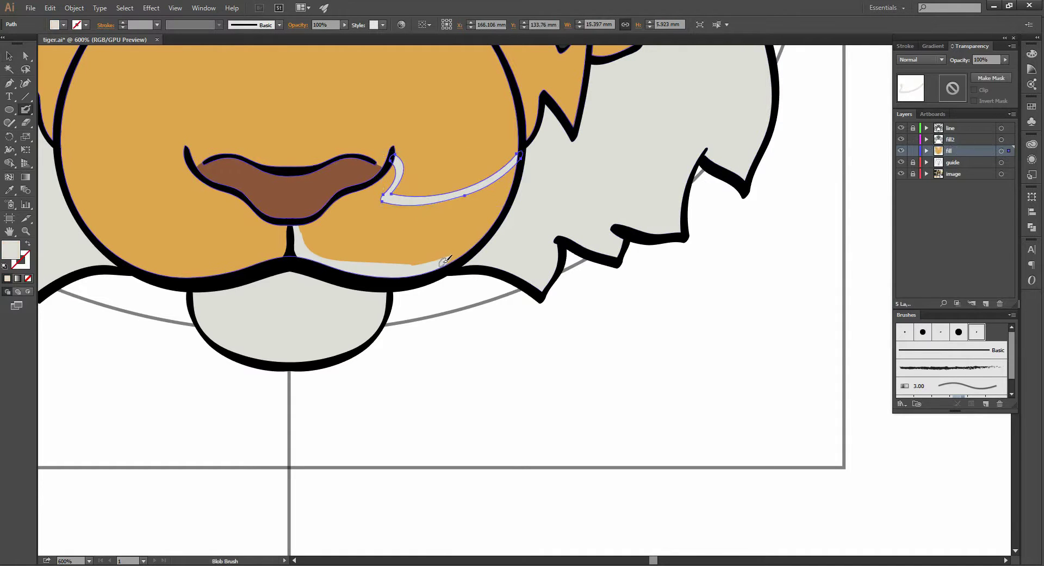
{"action": "left_click_drag", "start_coordinate": [441, 265], "coordinate": [462, 253]}
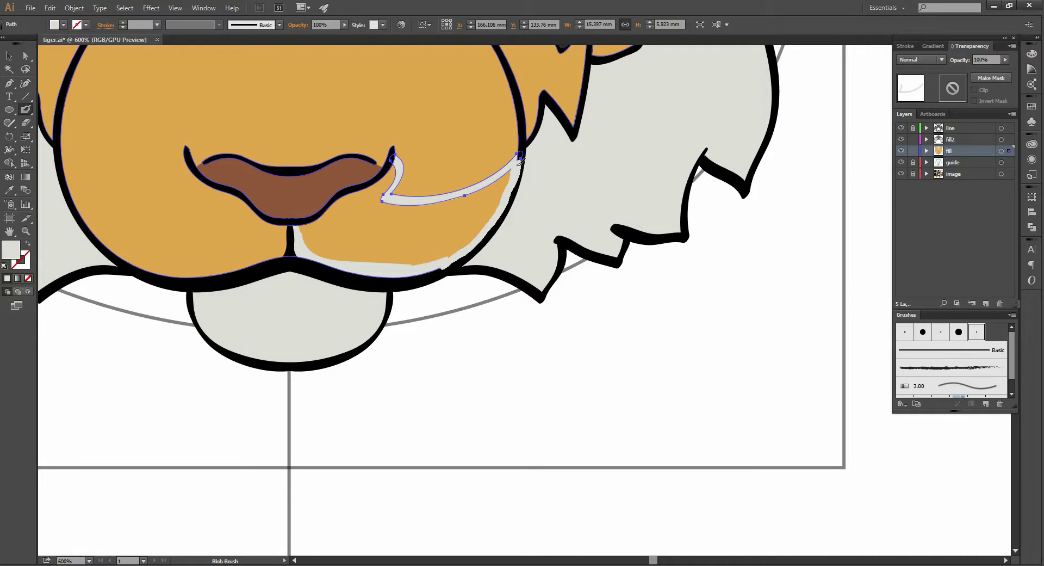
{"action": "key", "text": "ctrl+z"}
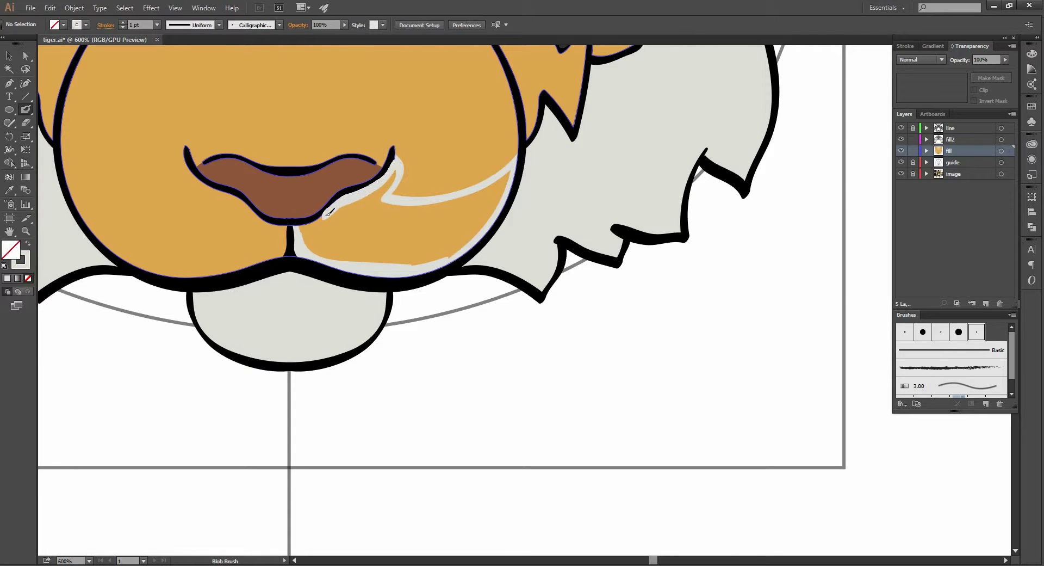
{"action": "left_click_drag", "start_coordinate": [299, 228], "coordinate": [303, 226]}
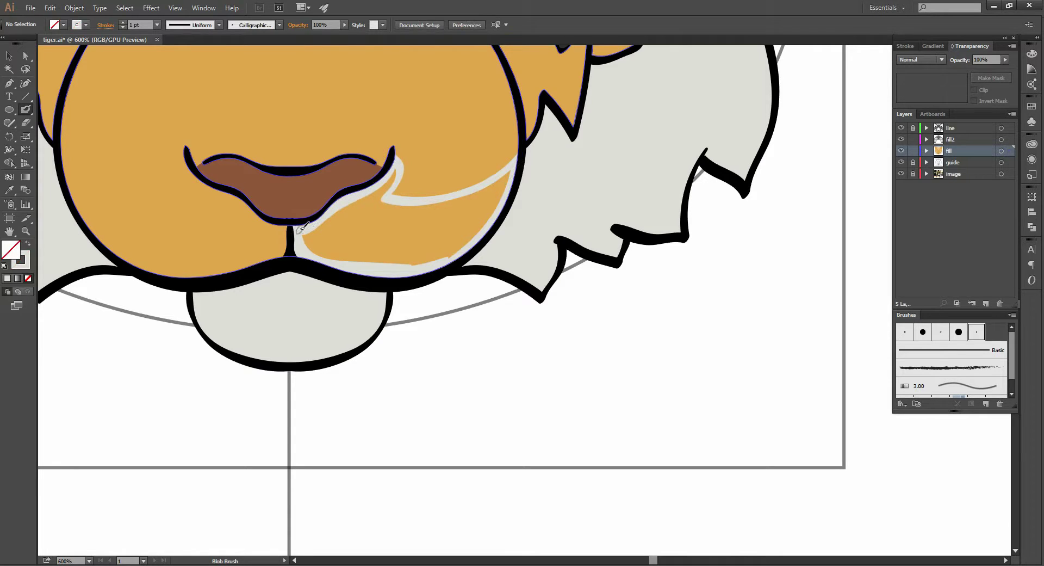
{"action": "left_click_drag", "start_coordinate": [343, 193], "coordinate": [328, 211]}
{"action": "left_click_drag", "start_coordinate": [376, 184], "coordinate": [401, 165]}
{"action": "key", "text": "ctrl+equal"}
{"action": "scroll", "coordinate": [362, 225], "scroll_direction": "down", "scroll_amount": 1}
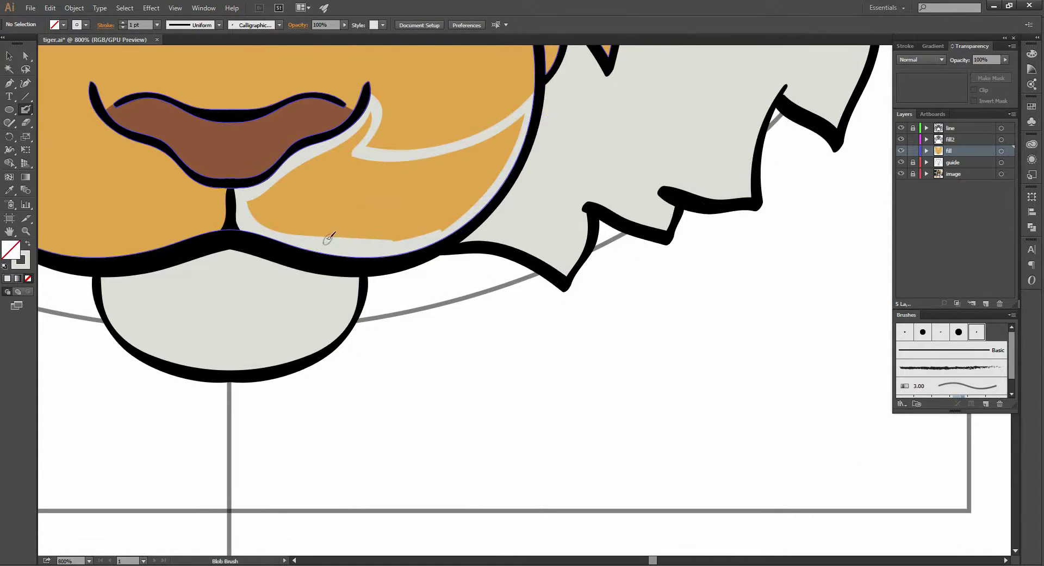
{"action": "mouse_move", "coordinate": [252, 203]}
{"action": "left_mouse_down"}
{"action": "mouse_move", "coordinate": [395, 210]}
{"action": "mouse_move", "coordinate": [481, 183]}
{"action": "mouse_move", "coordinate": [511, 142]}
{"action": "mouse_move", "coordinate": [462, 169]}
{"action": "mouse_move", "coordinate": [400, 182]}
{"action": "mouse_move", "coordinate": [299, 180]}
{"action": "left_mouse_up"}
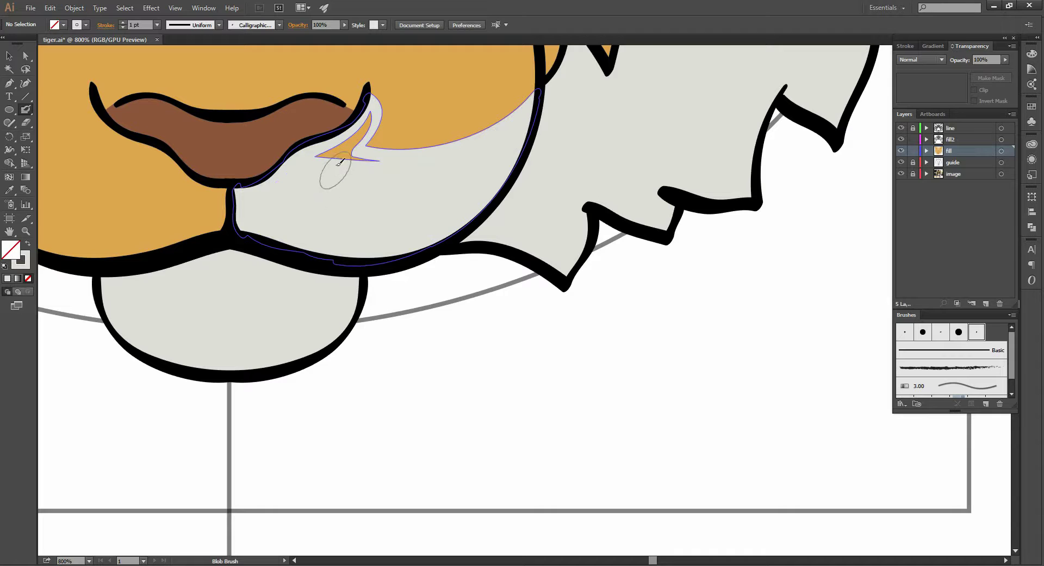
{"action": "mouse_move", "coordinate": [322, 149]}
{"action": "left_mouse_down"}
{"action": "mouse_move", "coordinate": [317, 159]}
{"action": "mouse_move", "coordinate": [349, 158]}
{"action": "mouse_move", "coordinate": [370, 123]}
{"action": "mouse_move", "coordinate": [354, 144]}
{"action": "left_mouse_up"}
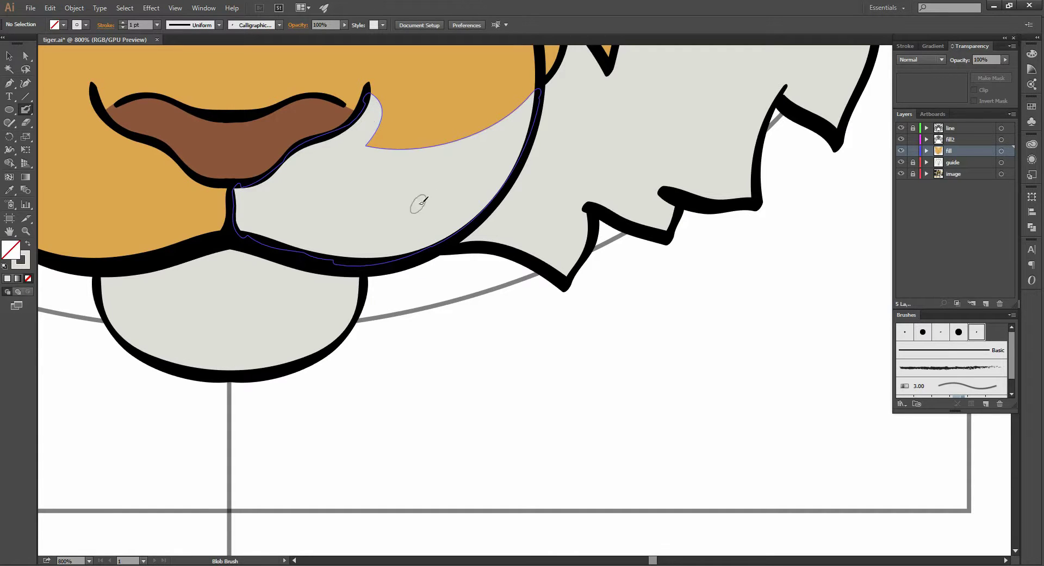
Switch to Selection and pan out to view the whole tiger head
{"action": "key", "text": "v"}
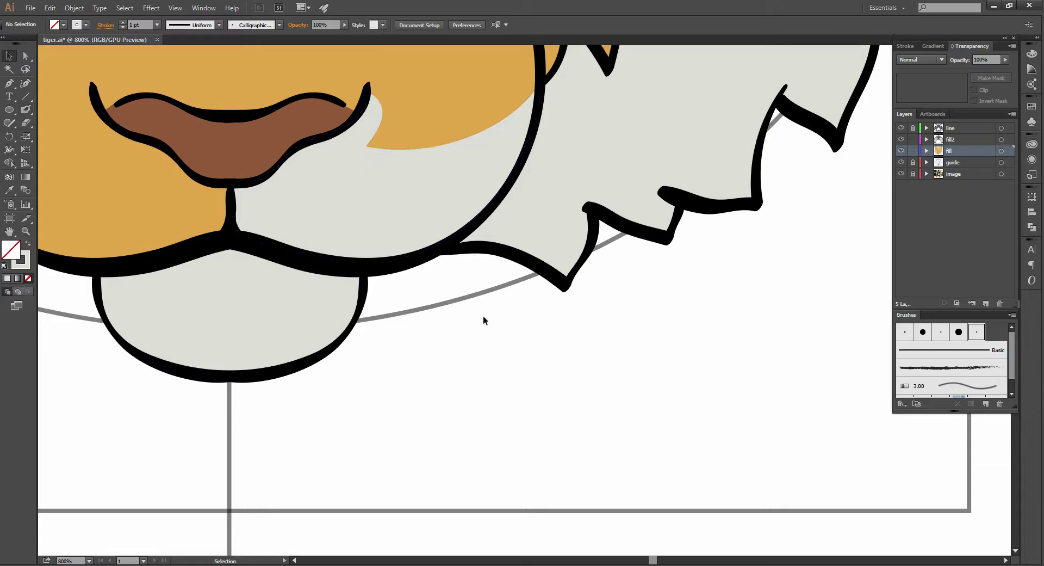
{"action": "scroll", "coordinate": [475, 296], "scroll_direction": "down", "scroll_amount": 2}
{"action": "scroll", "coordinate": [479, 299], "scroll_direction": "down", "scroll_amount": 2}
{"action": "mouse_move", "coordinate": [479, 299]}
{"action": "left_mouse_down"}
{"action": "mouse_move", "coordinate": [511, 396]}
{"action": "mouse_move", "coordinate": [455, 377]}
{"action": "left_mouse_up"}
{"action": "mouse_move", "coordinate": [356, 371]}
{"action": "left_mouse_down"}
{"action": "mouse_move", "coordinate": [416, 376]}
{"action": "mouse_move", "coordinate": [231, 343]}
{"action": "left_mouse_up"}
Reflect the pale cheek patch and position it under the nose's left side
{"action": "left_click", "coordinate": [409, 344]}
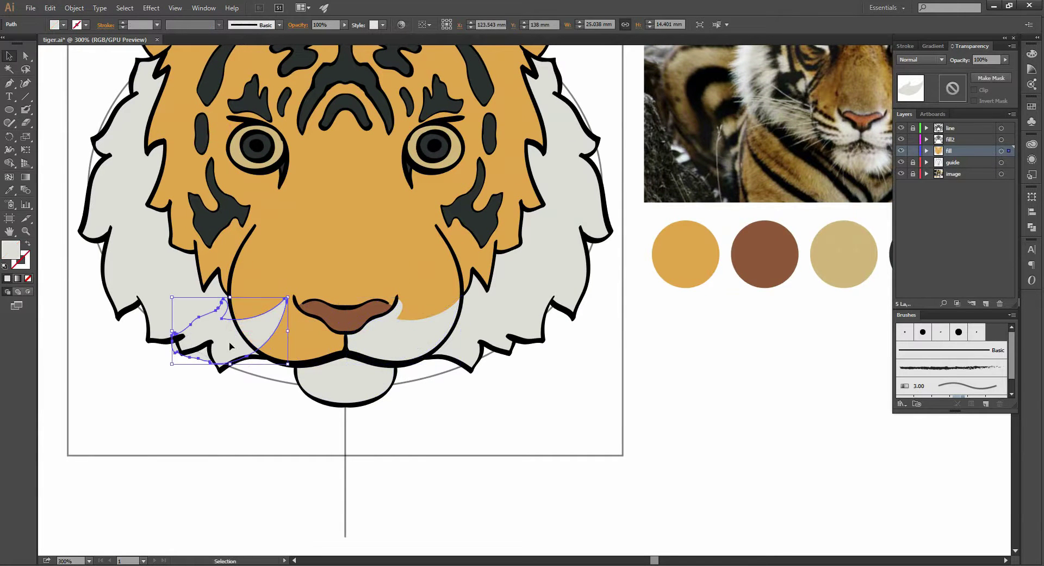
{"action": "right_click", "coordinate": [236, 338]}
{"action": "mouse_move", "coordinate": [269, 482]}
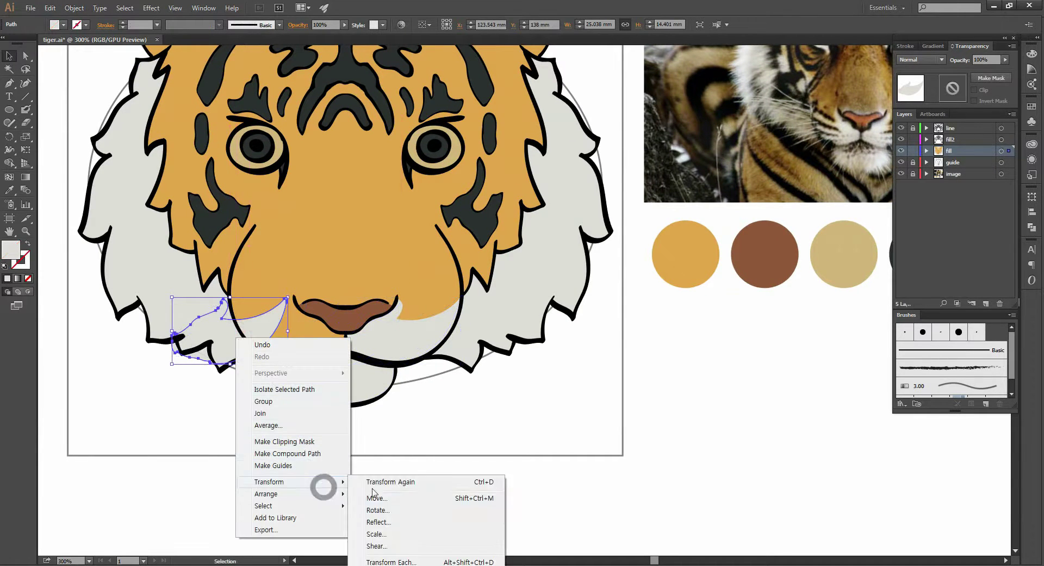
{"action": "left_click", "coordinate": [379, 522]}
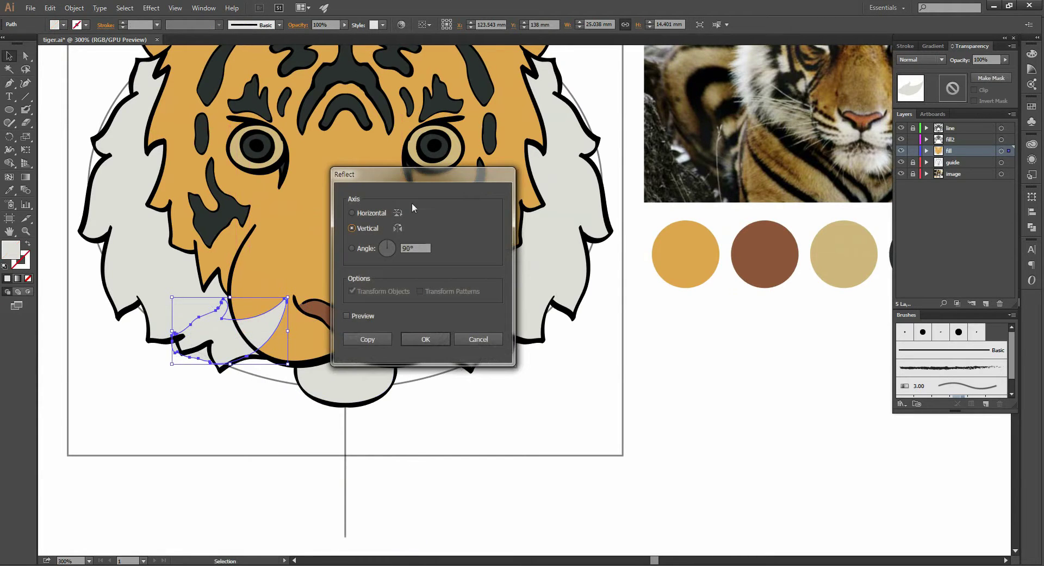
{"action": "key", "text": "Return"}
{"action": "scroll", "coordinate": [262, 342], "scroll_direction": "up", "scroll_amount": 2}
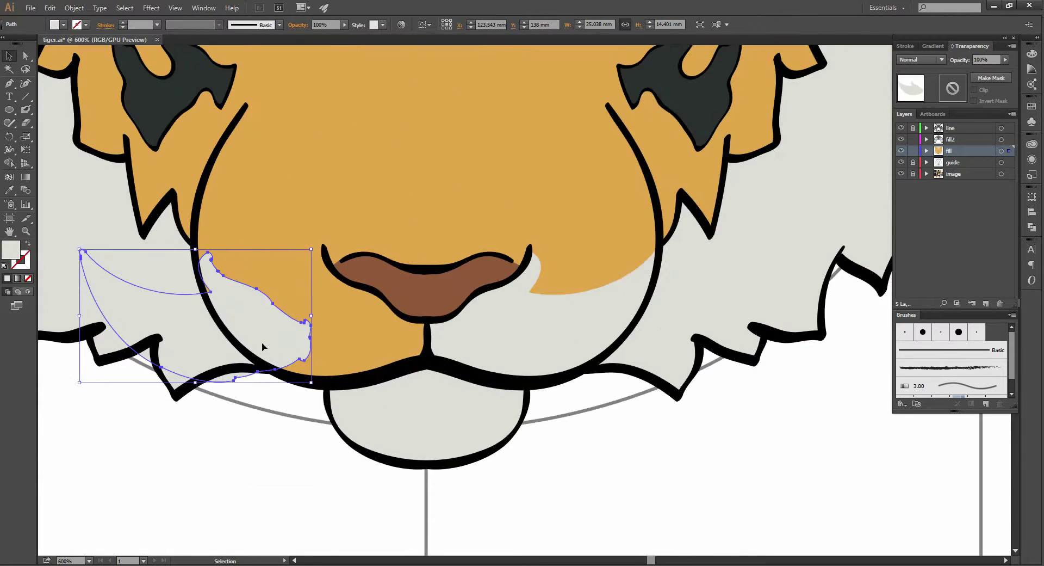
{"action": "left_click_drag", "start_coordinate": [260, 333], "coordinate": [374, 337]}
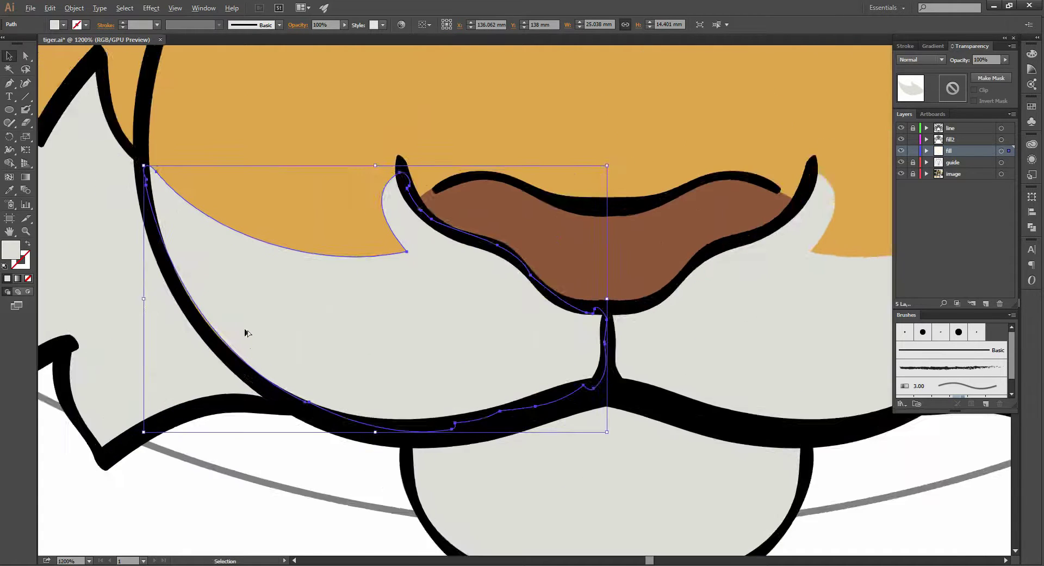
{"action": "scroll", "coordinate": [247, 330], "scroll_direction": "up", "scroll_amount": 2}
{"action": "scroll", "coordinate": [247, 331], "scroll_direction": "up", "scroll_amount": 1}
{"action": "left_click_drag", "start_coordinate": [264, 323], "coordinate": [252, 322]}
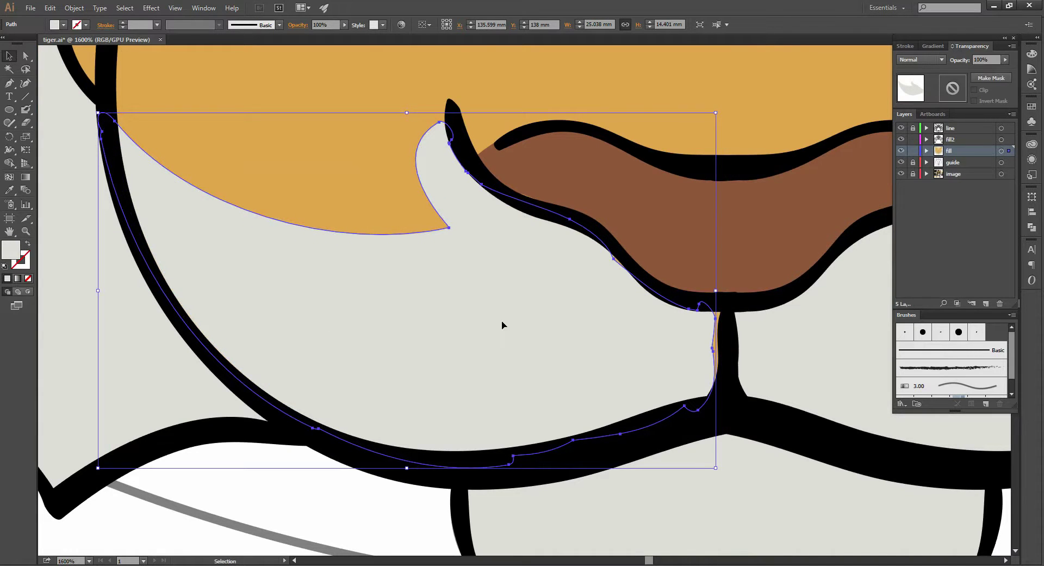
{"action": "key", "text": "Right"}
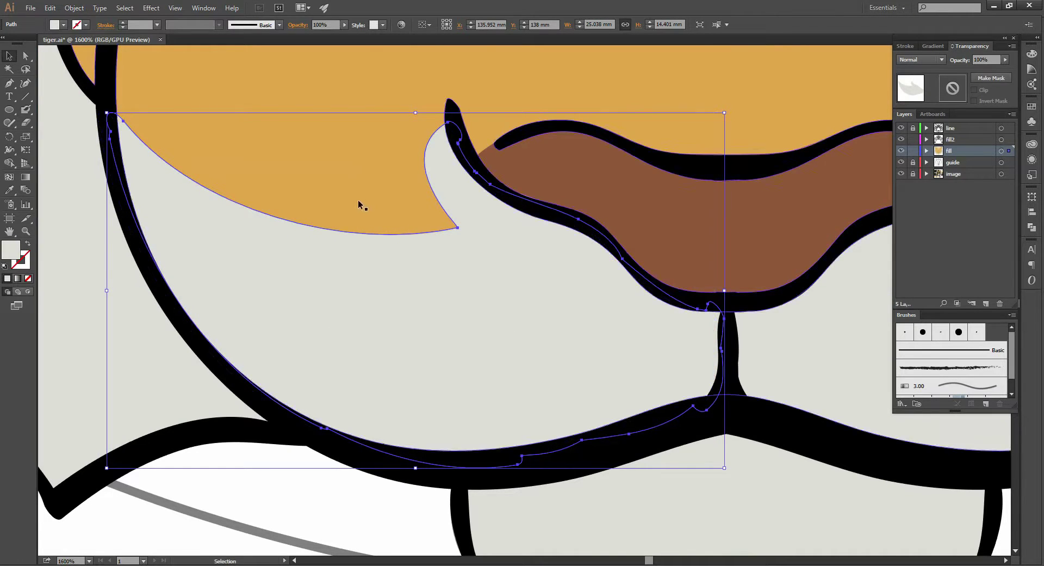
{"action": "left_click", "coordinate": [305, 504]}
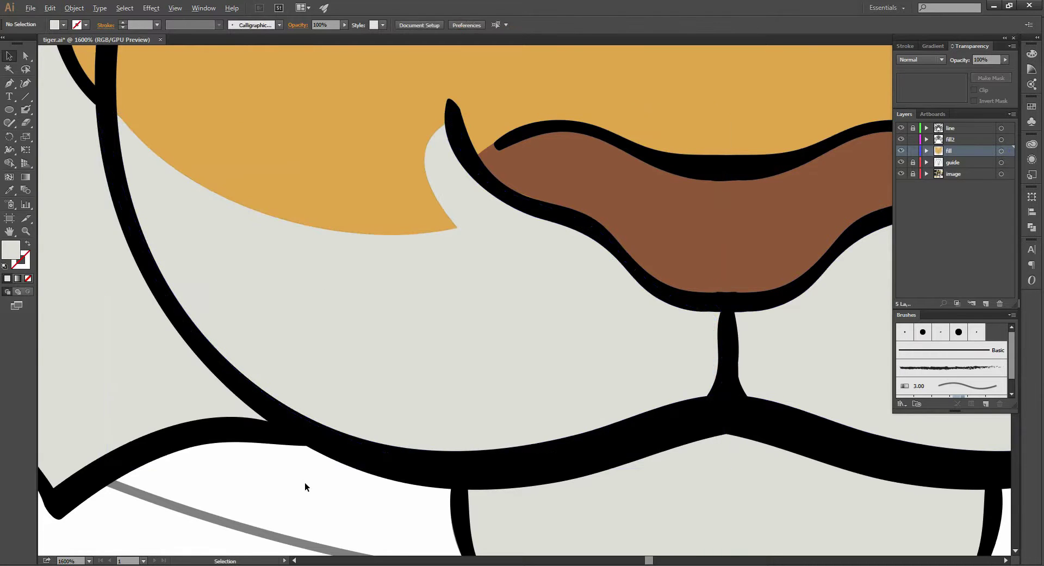
Drag the pale muzzle fill slightly right to line up with the nose stem
{"action": "scroll", "coordinate": [304, 482], "scroll_direction": "down", "scroll_amount": 3}
{"action": "scroll", "coordinate": [309, 464], "scroll_direction": "up", "scroll_amount": 1}
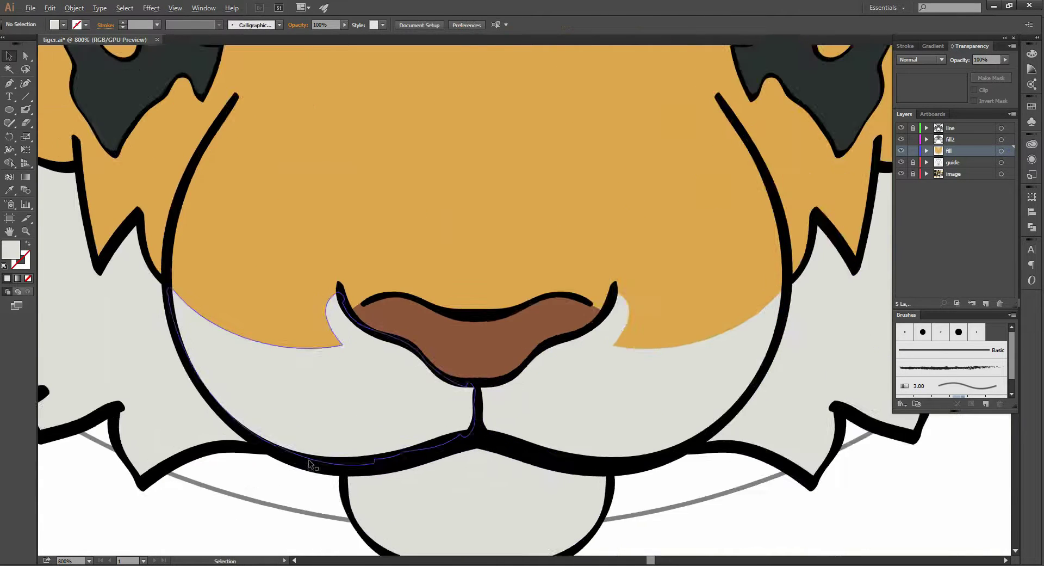
{"action": "scroll", "coordinate": [309, 464], "scroll_direction": "up", "scroll_amount": 3}
{"action": "scroll", "coordinate": [260, 414], "scroll_direction": "up", "scroll_amount": 2}
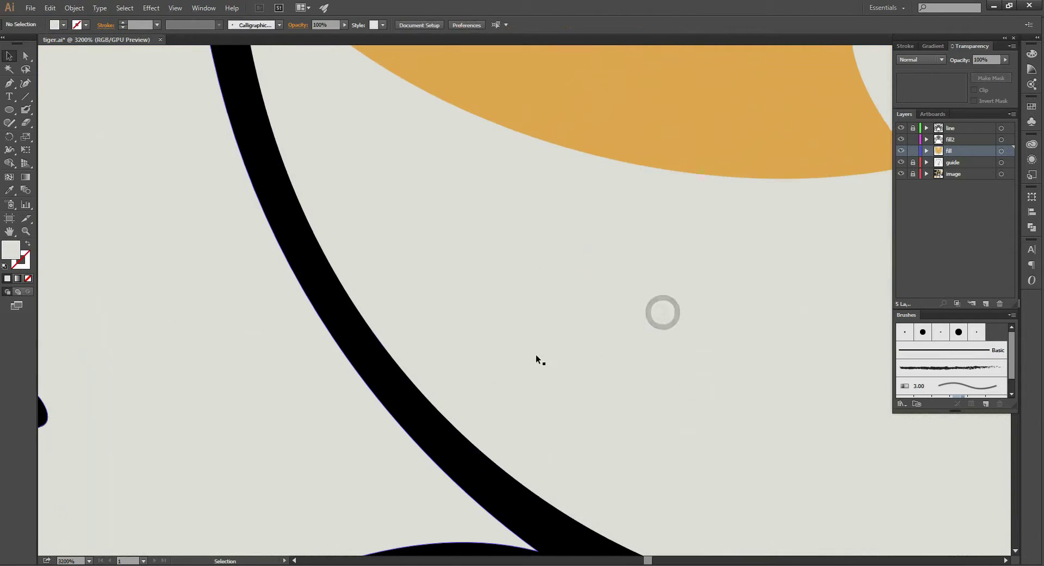
{"action": "left_click", "coordinate": [578, 335]}
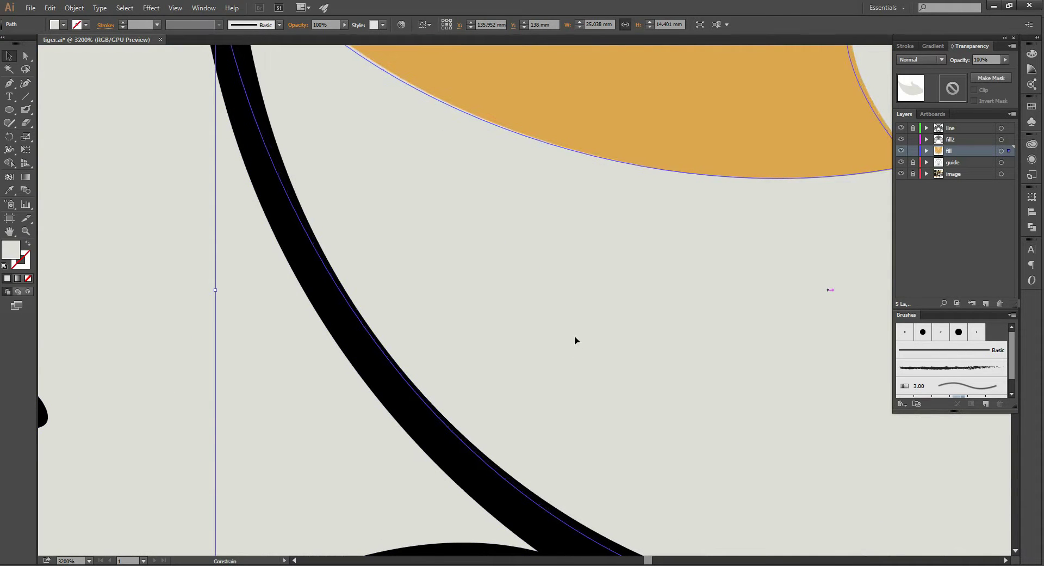
{"action": "scroll", "coordinate": [609, 334], "scroll_direction": "down", "scroll_amount": 1}
{"action": "left_click_drag", "start_coordinate": [761, 351], "coordinate": [578, 356]}
{"action": "scroll", "coordinate": [603, 366], "scroll_direction": "down", "scroll_amount": 1}
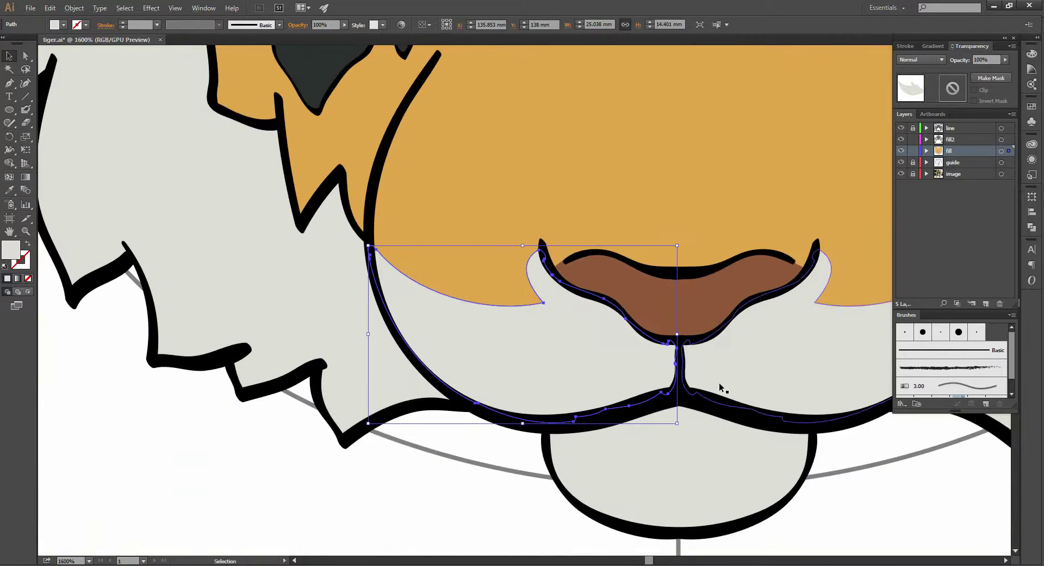
{"action": "scroll", "coordinate": [702, 375], "scroll_direction": "up", "scroll_amount": 1}
{"action": "scroll", "coordinate": [685, 358], "scroll_direction": "up", "scroll_amount": 1}
{"action": "scroll", "coordinate": [689, 348], "scroll_direction": "up", "scroll_amount": 1}
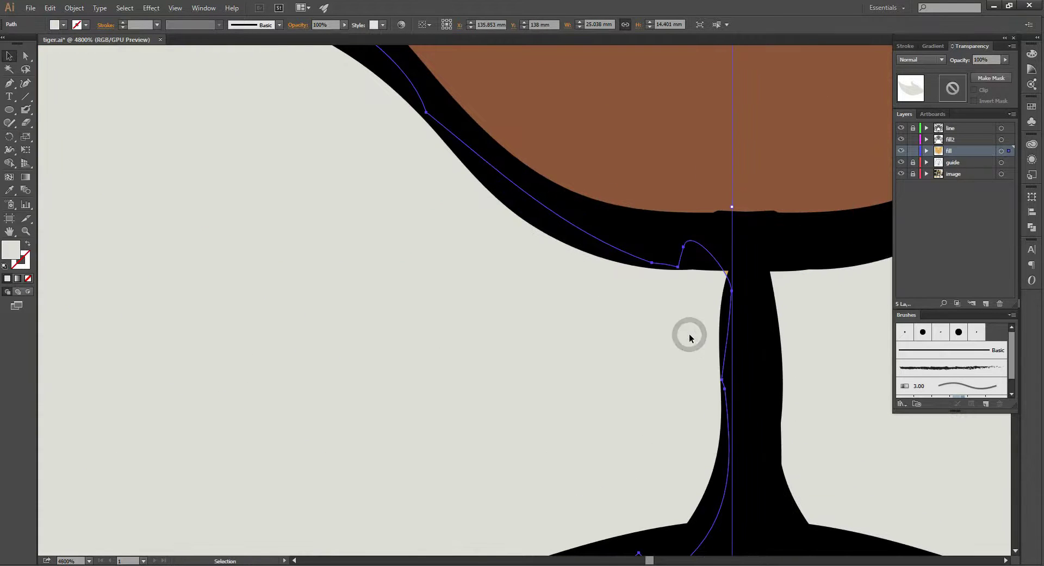
{"action": "left_click_drag", "start_coordinate": [689, 337], "coordinate": [697, 334]}
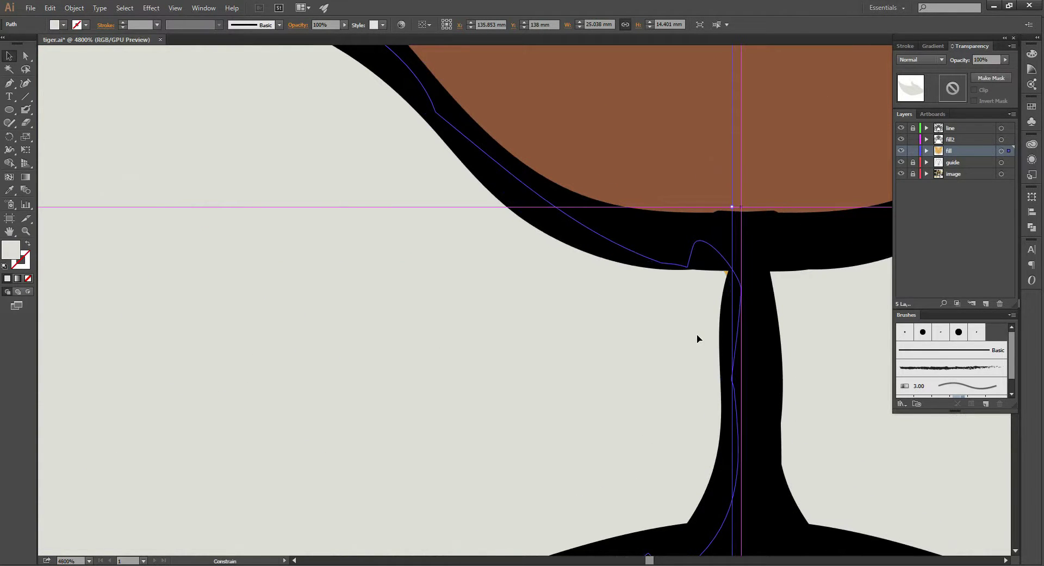
{"action": "scroll", "coordinate": [688, 339], "scroll_direction": "down", "scroll_amount": 1}
{"action": "scroll", "coordinate": [689, 343], "scroll_direction": "down", "scroll_amount": 1}
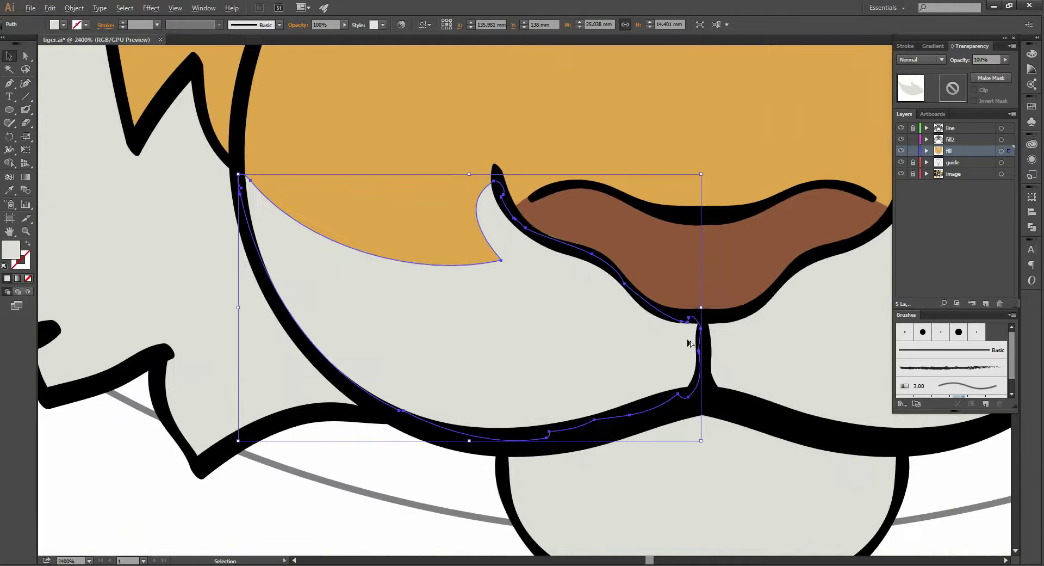
{"action": "left_click", "coordinate": [399, 498]}
{"action": "scroll", "coordinate": [547, 424], "scroll_direction": "down", "scroll_amount": 1}
{"action": "scroll", "coordinate": [548, 424], "scroll_direction": "down", "scroll_amount": 2}
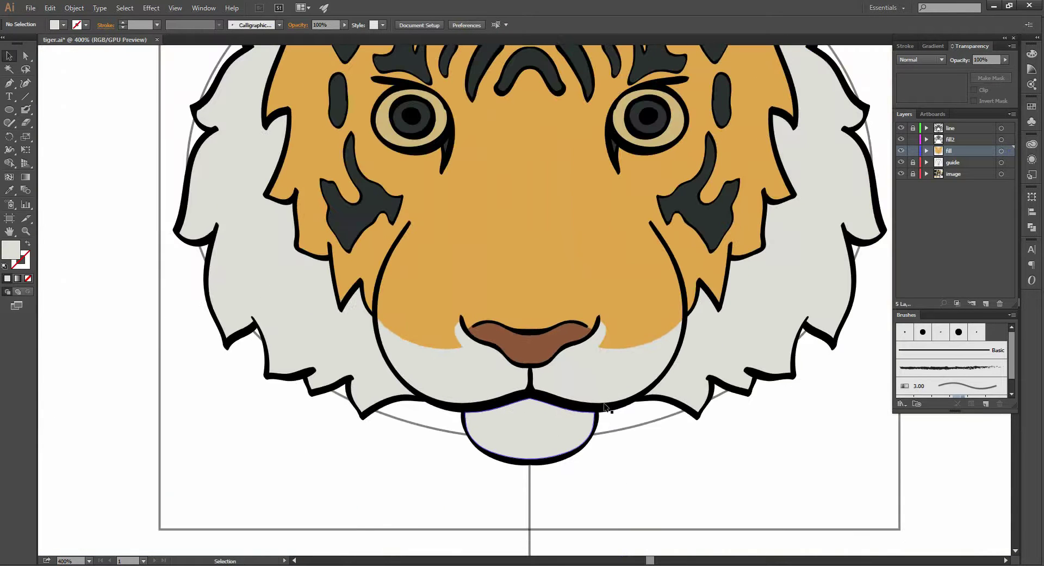
Pan across the tiger face and briefly hide the stripe layer to check the fills
{"action": "left_click_drag", "start_coordinate": [706, 366], "coordinate": [589, 380]}
{"action": "scroll", "coordinate": [590, 380], "scroll_direction": "down", "scroll_amount": 1}
{"action": "mouse_move", "coordinate": [682, 301]}
{"action": "left_mouse_down"}
{"action": "mouse_move", "coordinate": [651, 336]}
{"action": "mouse_move", "coordinate": [709, 337]}
{"action": "left_mouse_up"}
{"action": "left_click_drag", "start_coordinate": [741, 408], "coordinate": [676, 366]}
{"action": "scroll", "coordinate": [465, 216], "scroll_direction": "up", "scroll_amount": 2}
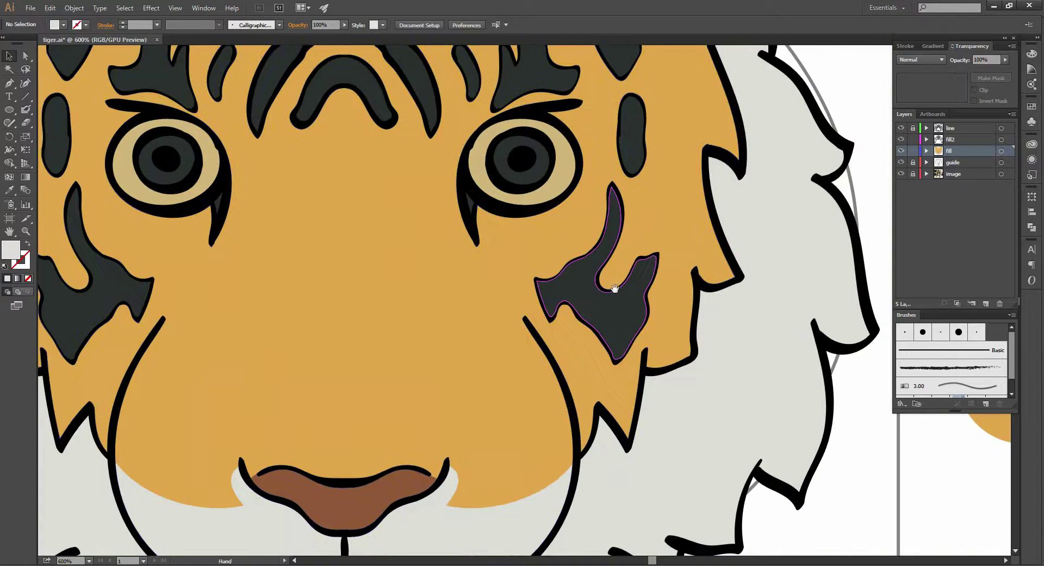
{"action": "left_click_drag", "start_coordinate": [615, 289], "coordinate": [501, 279]}
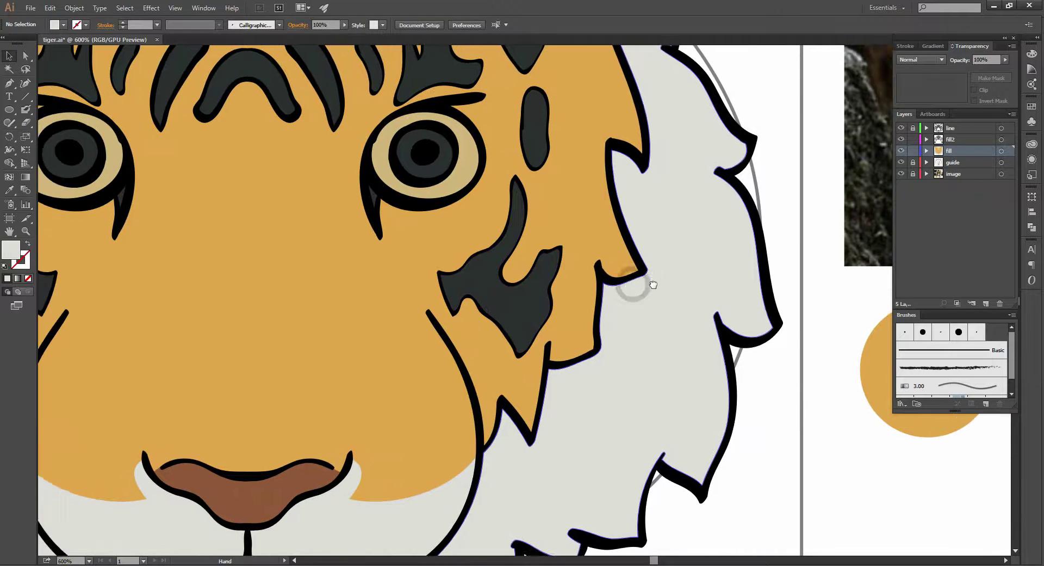
{"action": "left_click", "coordinate": [901, 139]}
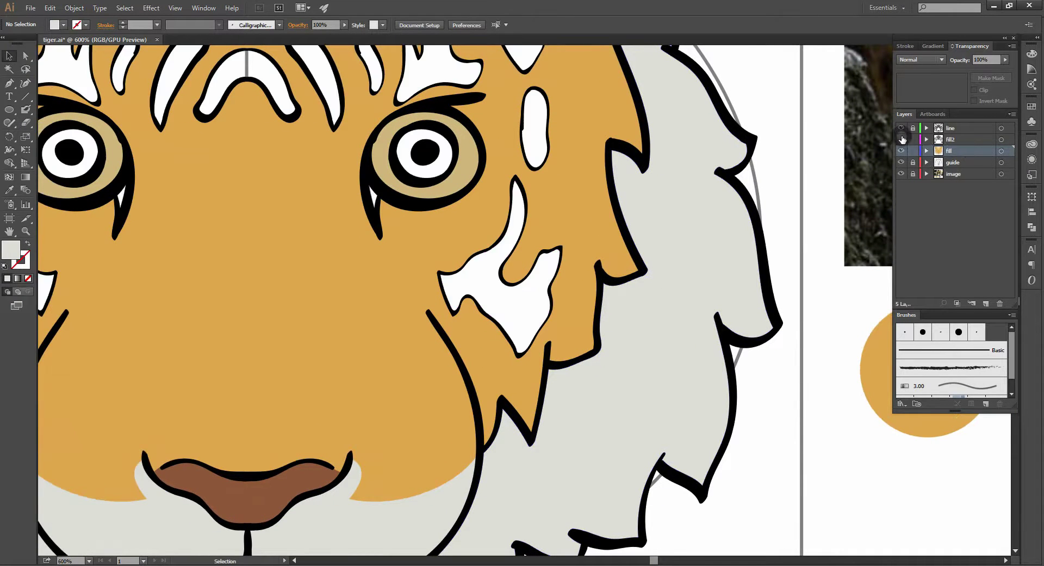
{"action": "left_click", "coordinate": [965, 147]}
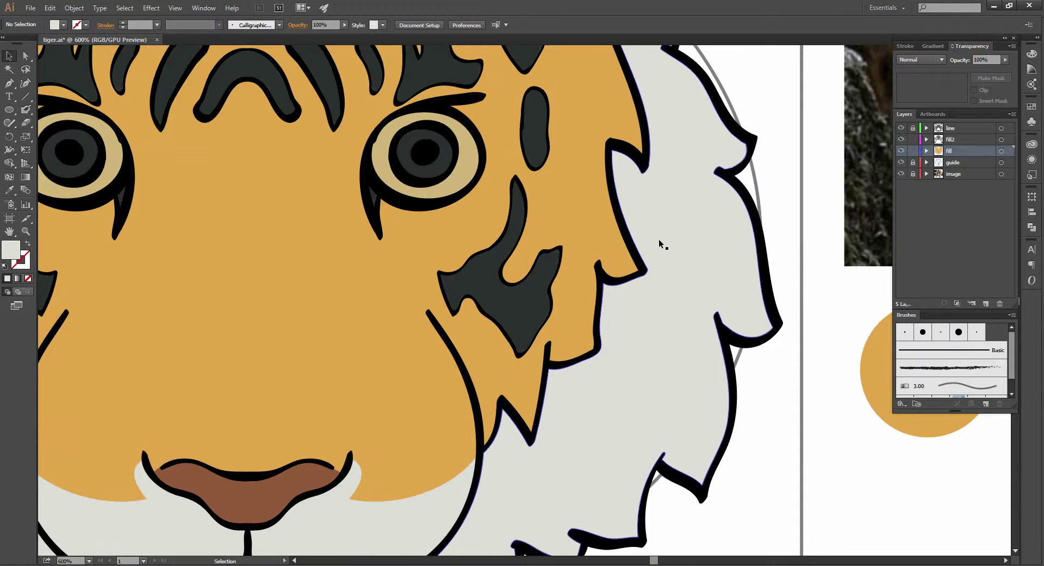
With the Blob Brush, try pale strokes below the right eye, undoing each attempt
{"action": "key", "text": "shift+b"}
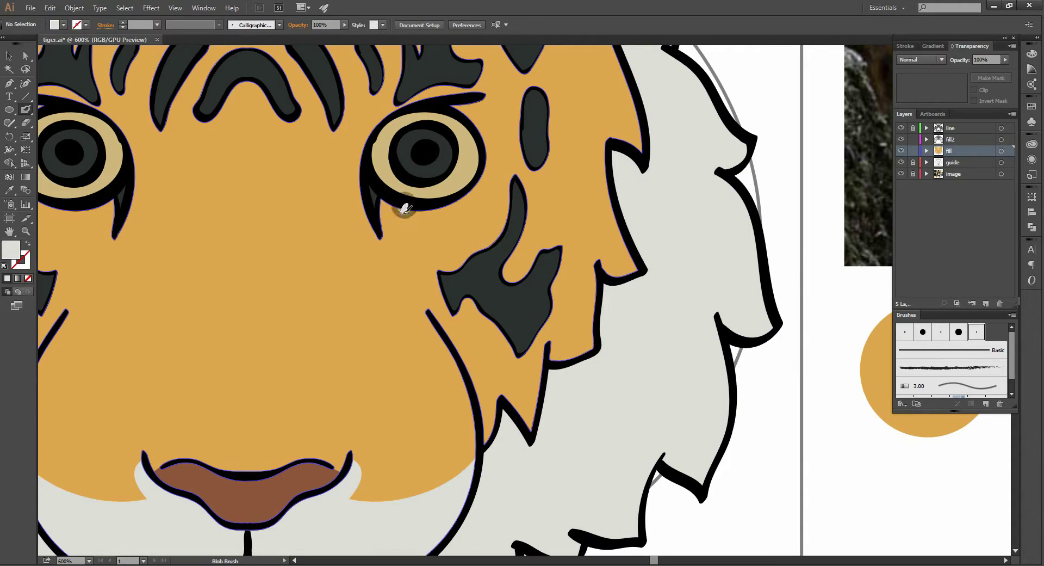
{"action": "left_click_drag", "start_coordinate": [404, 206], "coordinate": [409, 253]}
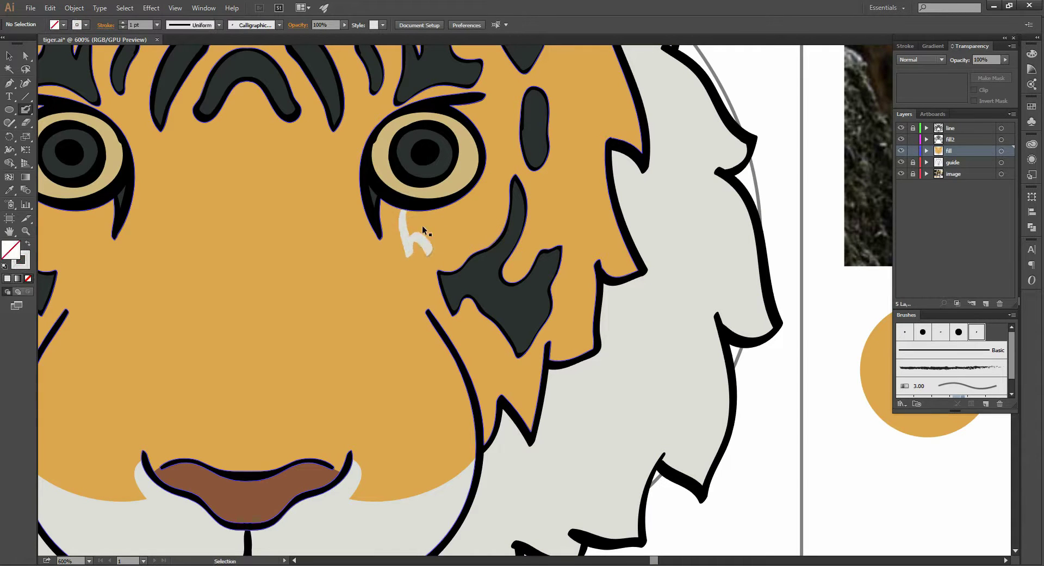
{"action": "key", "text": "ctrl+z"}
{"action": "left_click_drag", "start_coordinate": [399, 207], "coordinate": [413, 251]}
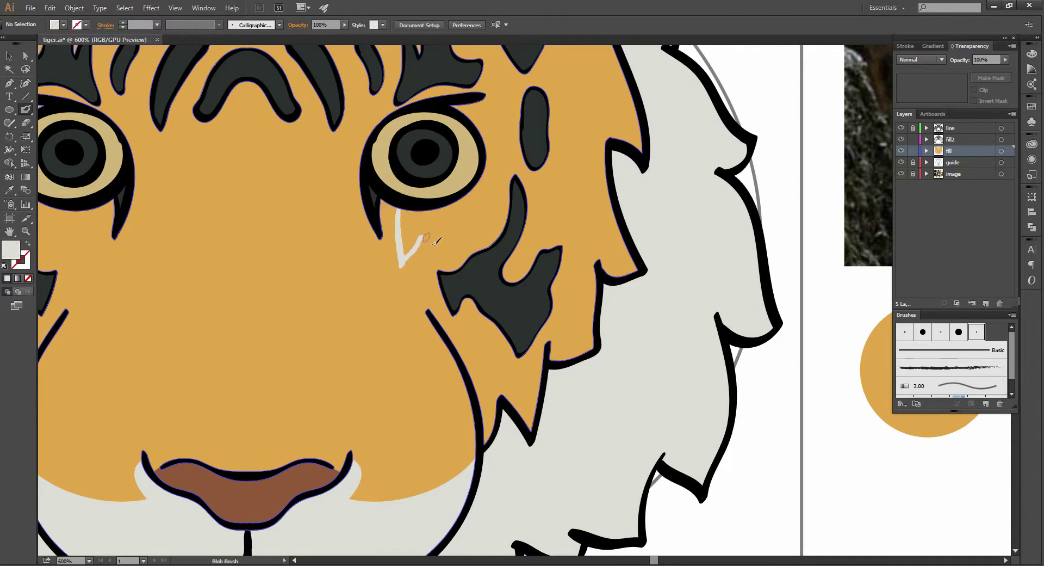
{"action": "key", "text": "ctrl+z"}
{"action": "left_click_drag", "start_coordinate": [398, 204], "coordinate": [411, 274]}
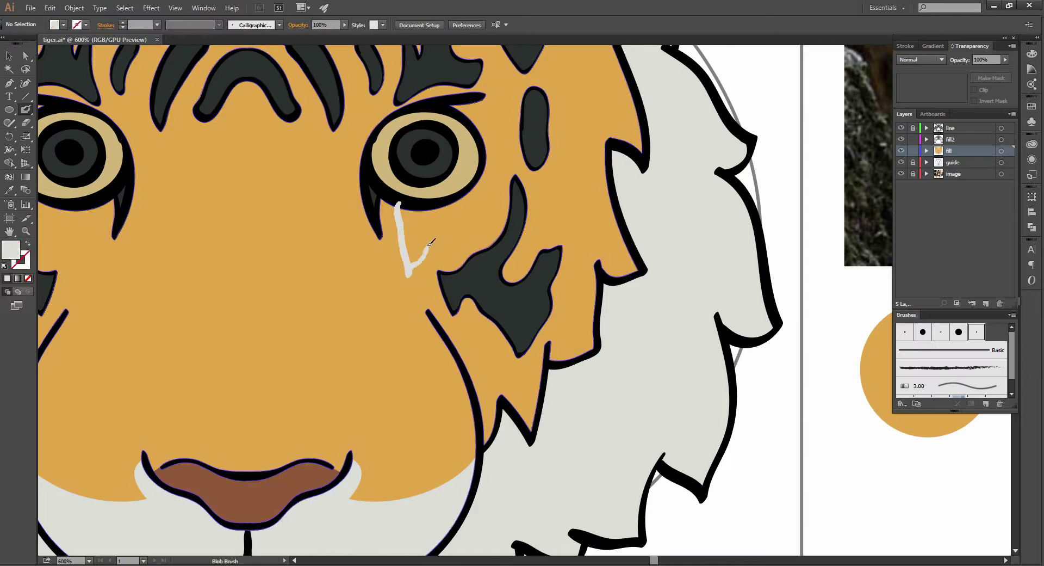
{"action": "key", "text": "ctrl+z"}
Settle on a pale V-shaped stroke below the right eye
{"action": "key", "text": "ctrl+z"}
{"action": "left_click_drag", "start_coordinate": [401, 205], "coordinate": [407, 254]}
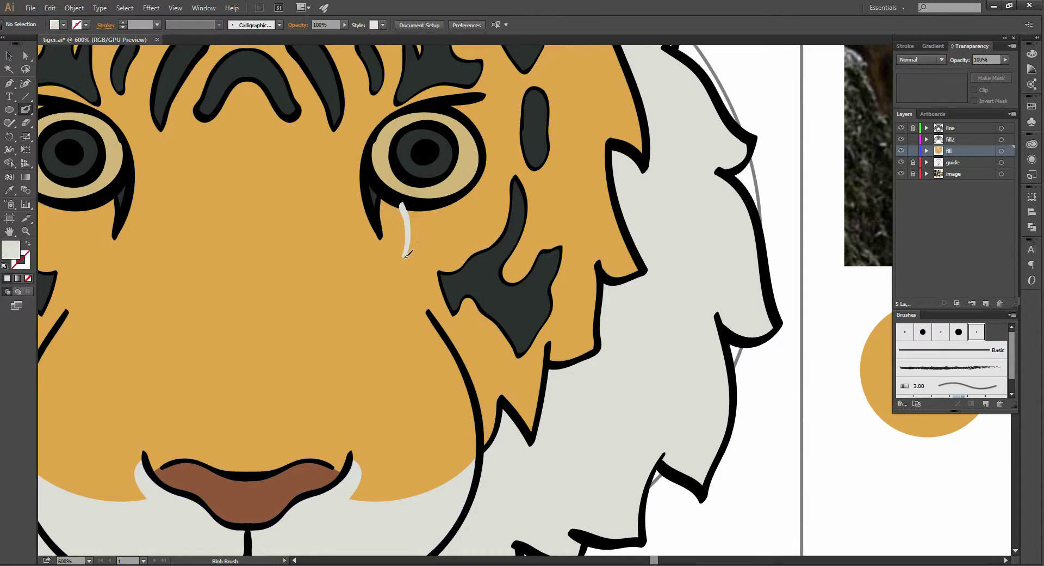
{"action": "key", "text": "ctrl+z"}
{"action": "left_click_drag", "start_coordinate": [401, 202], "coordinate": [439, 239]}
{"action": "key", "text": "ctrl+z"}
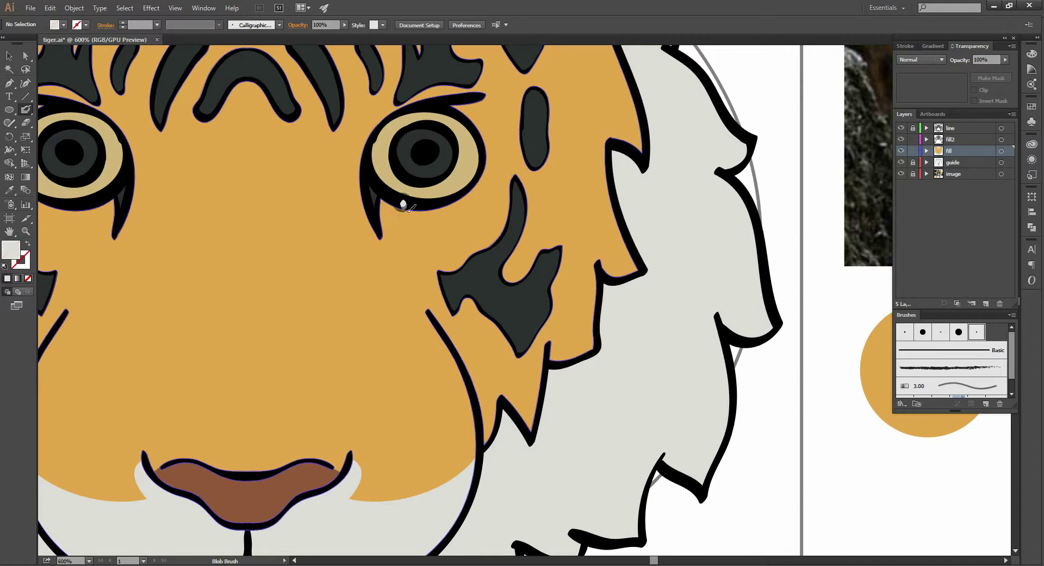
{"action": "left_click_drag", "start_coordinate": [402, 203], "coordinate": [410, 250]}
{"action": "key", "text": "ctrl+z"}
{"action": "key", "text": "ctrl+z"}
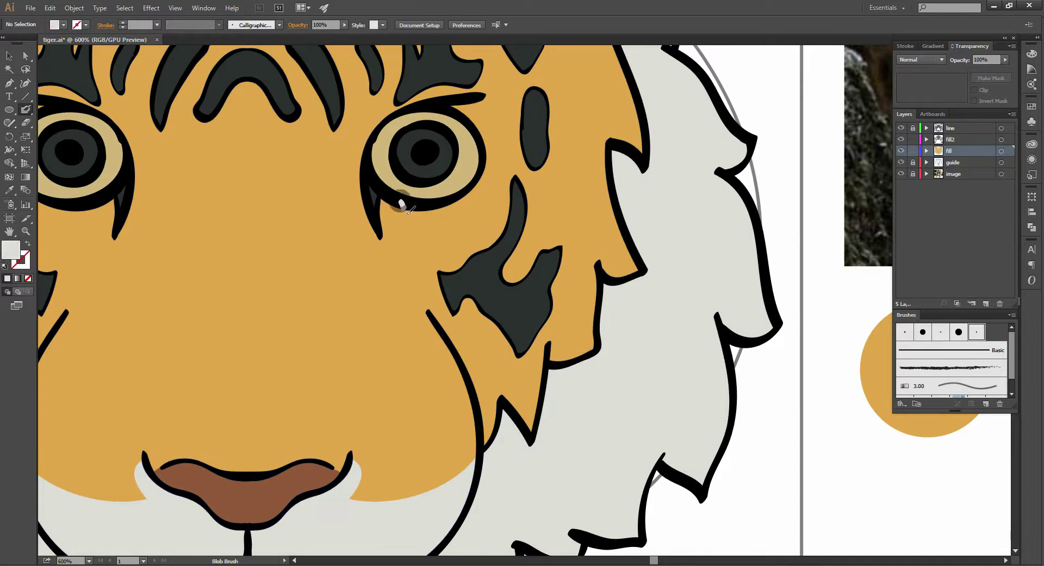
{"action": "left_click_drag", "start_coordinate": [401, 202], "coordinate": [409, 257]}
{"action": "left_click_drag", "start_coordinate": [435, 222], "coordinate": [458, 285]}
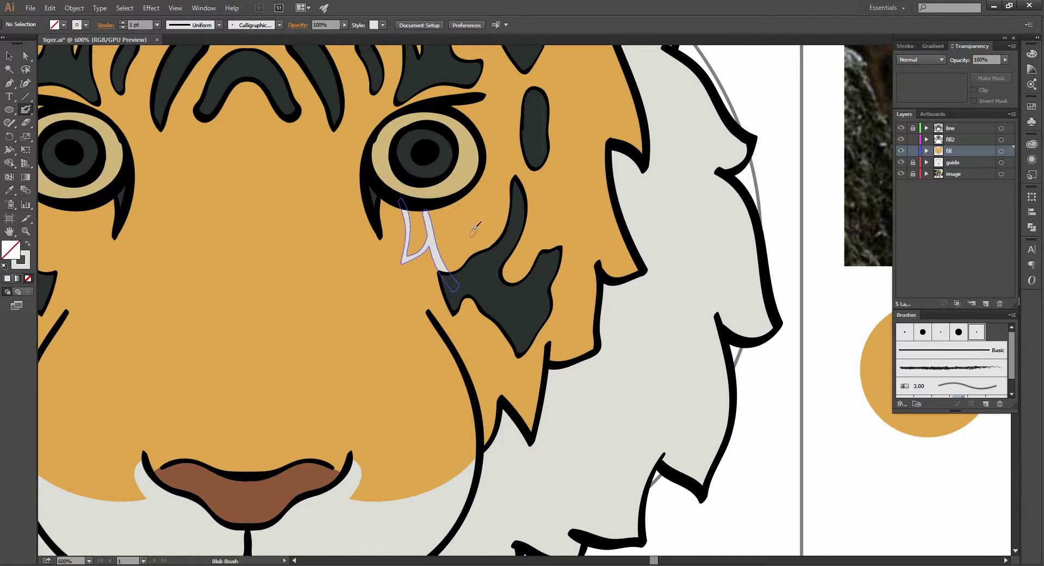
Paint a pale arc from the eye corner down along the dark cheek spot
{"action": "scroll", "coordinate": [536, 190], "scroll_direction": "up", "scroll_amount": 1}
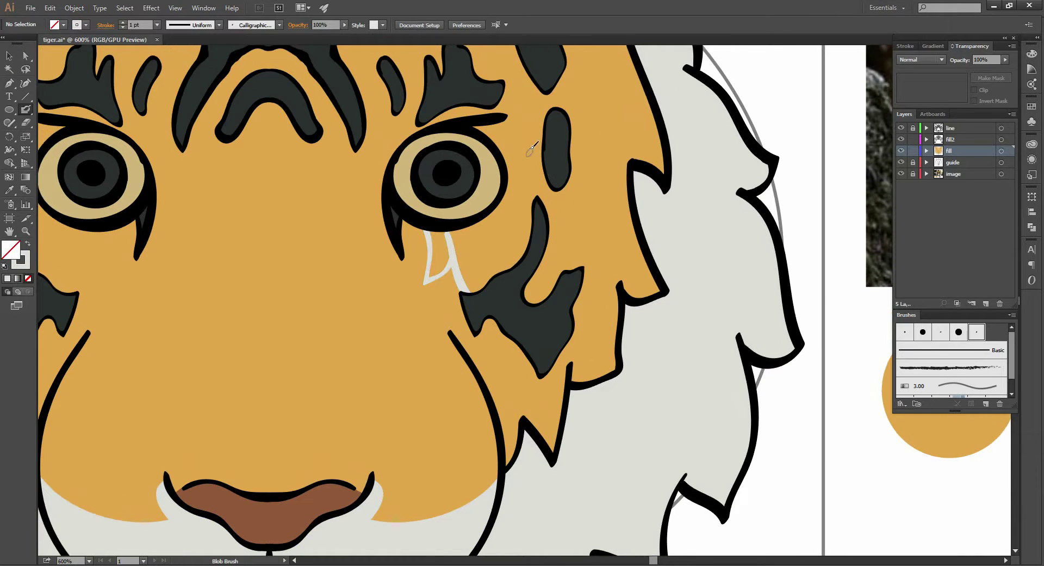
{"action": "left_click_drag", "start_coordinate": [509, 162], "coordinate": [546, 161]}
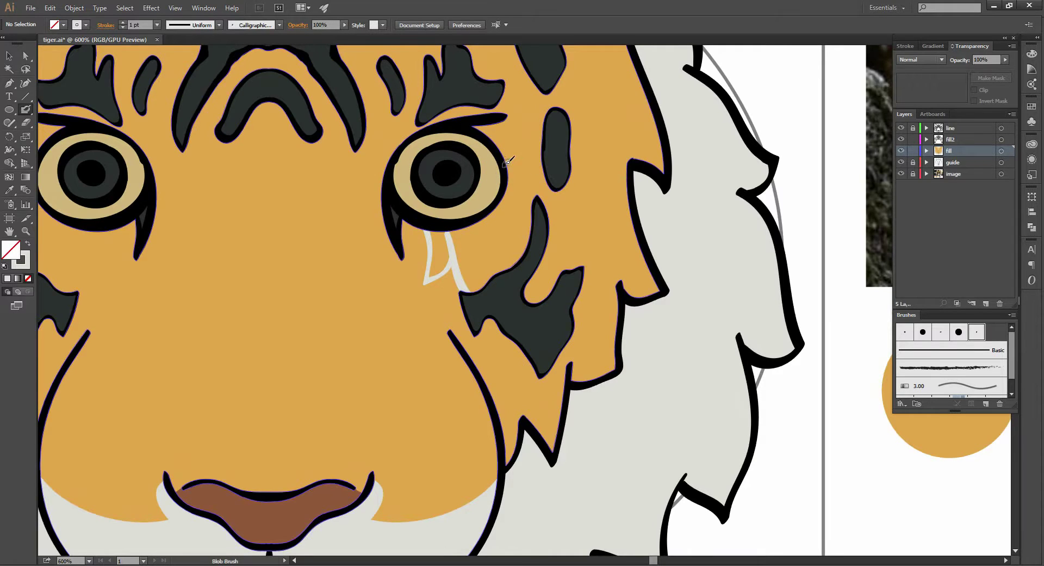
{"action": "left_click_drag", "start_coordinate": [506, 163], "coordinate": [553, 159]}
{"action": "key", "text": "ctrl+z"}
{"action": "key", "text": "ctrl+z"}
{"action": "key", "text": "ctrl+z"}
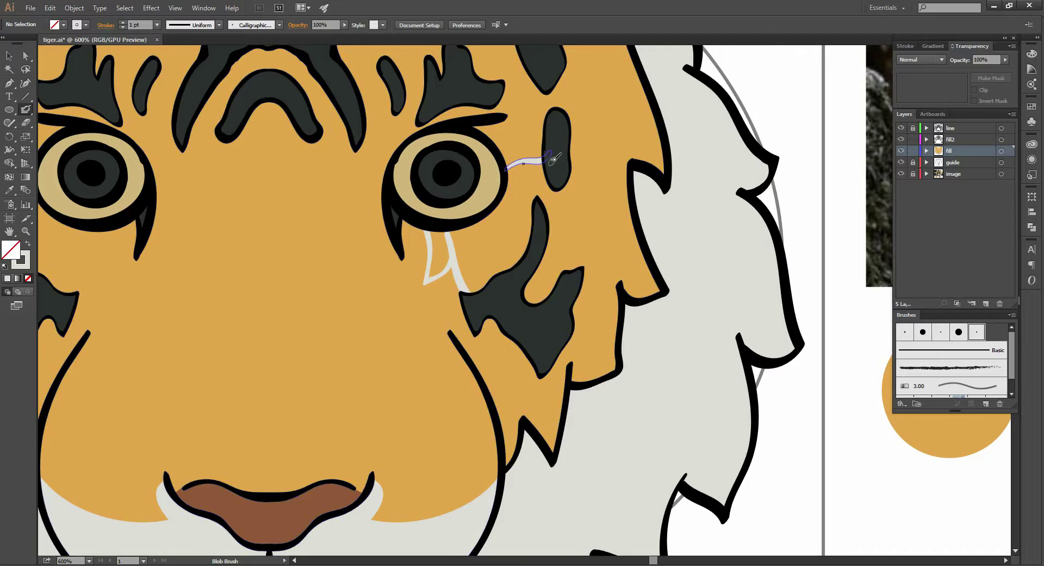
{"action": "mouse_move", "coordinate": [551, 154]}
{"action": "left_mouse_down"}
{"action": "mouse_move", "coordinate": [552, 185]}
{"action": "mouse_move", "coordinate": [479, 301]}
{"action": "left_mouse_up"}
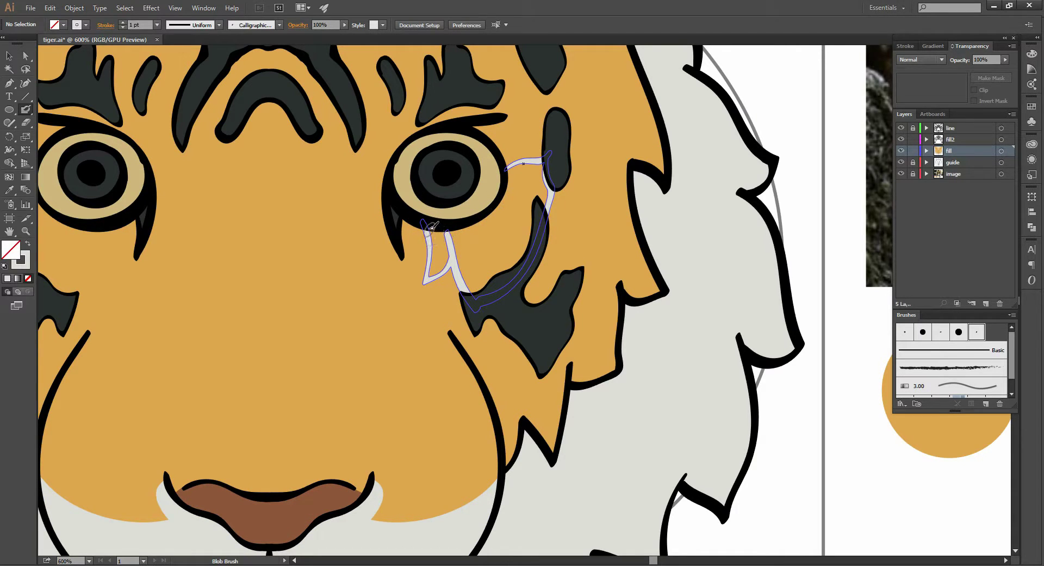
{"action": "left_click_drag", "start_coordinate": [438, 228], "coordinate": [450, 238]}
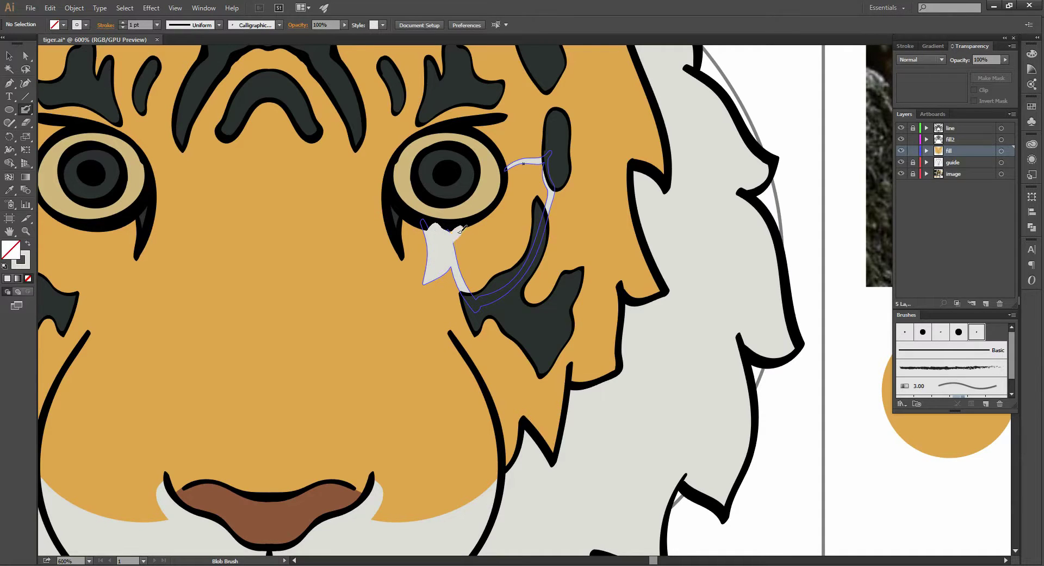
Undo the stray stroke and repaint the eye corner's orange gap in off-white
{"action": "right_click", "coordinate": [496, 217]}
{"action": "left_click", "coordinate": [533, 224]}
{"action": "left_click_drag", "start_coordinate": [449, 235], "coordinate": [513, 185]}
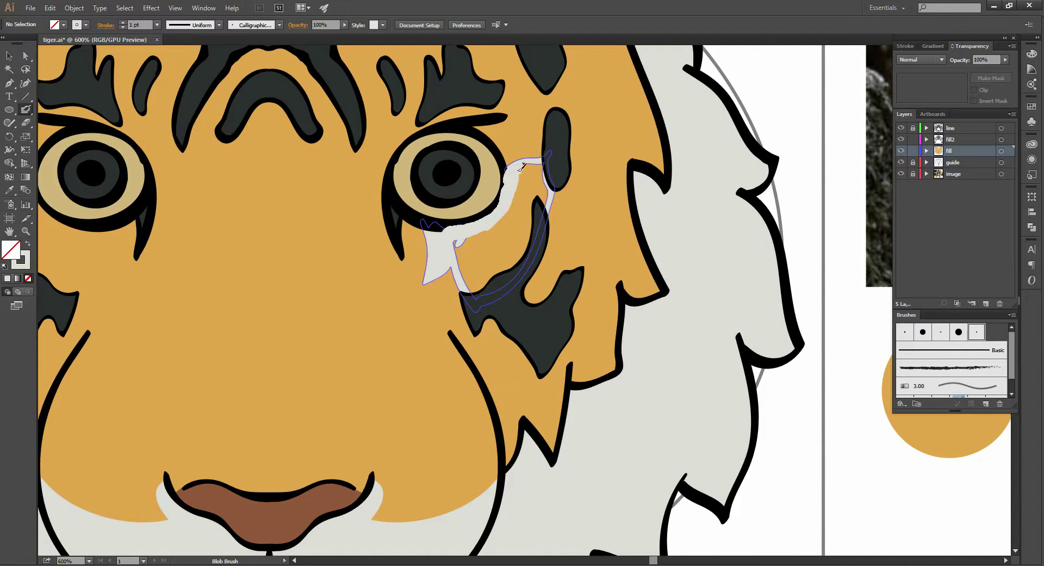
{"action": "mouse_move", "coordinate": [543, 171]}
{"action": "left_mouse_down"}
{"action": "mouse_move", "coordinate": [549, 191]}
{"action": "mouse_move", "coordinate": [524, 261]}
{"action": "mouse_move", "coordinate": [485, 275]}
{"action": "mouse_move", "coordinate": [474, 217]}
{"action": "mouse_move", "coordinate": [469, 240]}
{"action": "left_mouse_up"}
{"action": "mouse_move", "coordinate": [489, 283]}
{"action": "left_mouse_down"}
{"action": "mouse_move", "coordinate": [504, 218]}
{"action": "mouse_move", "coordinate": [508, 261]}
{"action": "left_mouse_up"}
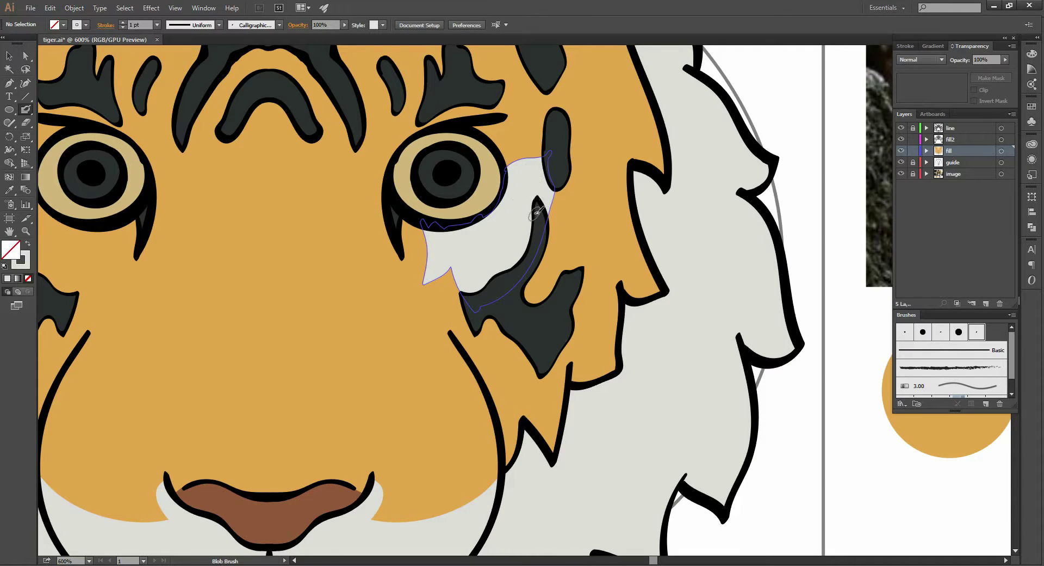
Deselect the patch and pan to bring both eyes into view
{"action": "key", "text": "v"}
{"action": "key", "text": "shift+b"}
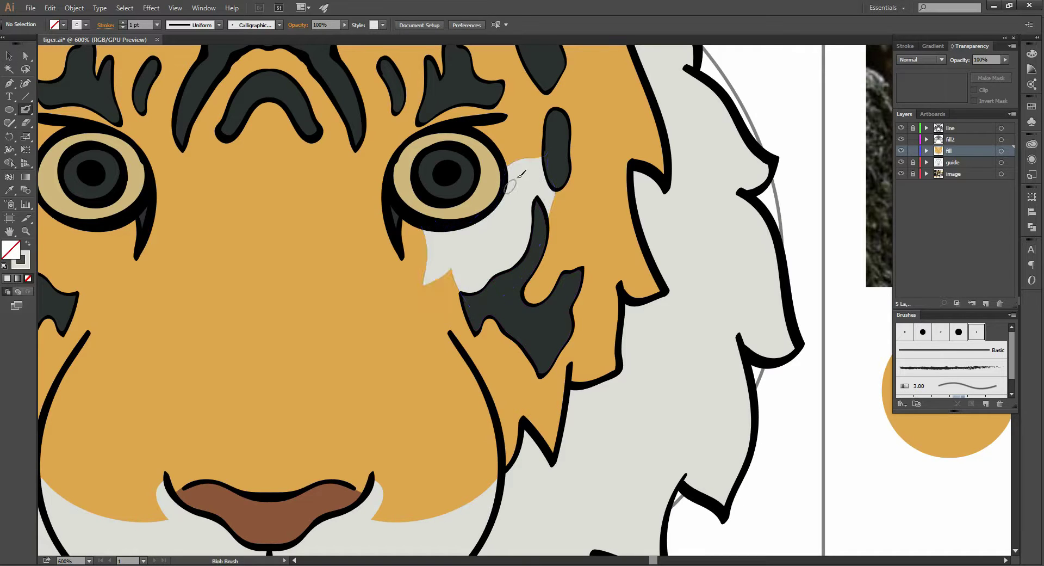
{"action": "key", "text": "v"}
{"action": "left_click_drag", "start_coordinate": [661, 217], "coordinate": [677, 293]}
{"action": "scroll", "coordinate": [653, 260], "scroll_direction": "left", "scroll_amount": 2}
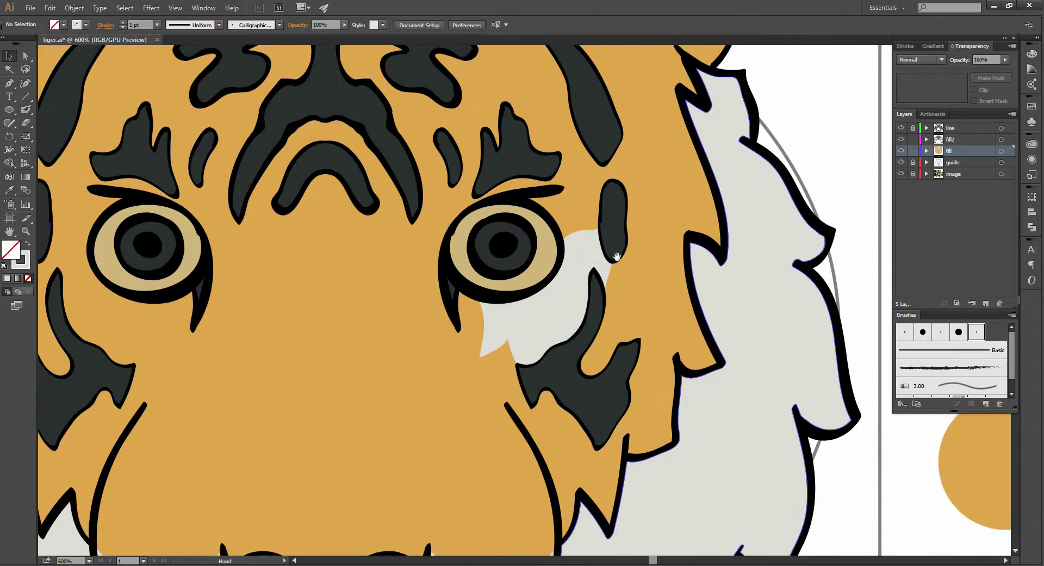
{"action": "scroll", "coordinate": [615, 255], "scroll_direction": "up", "scroll_amount": 3}
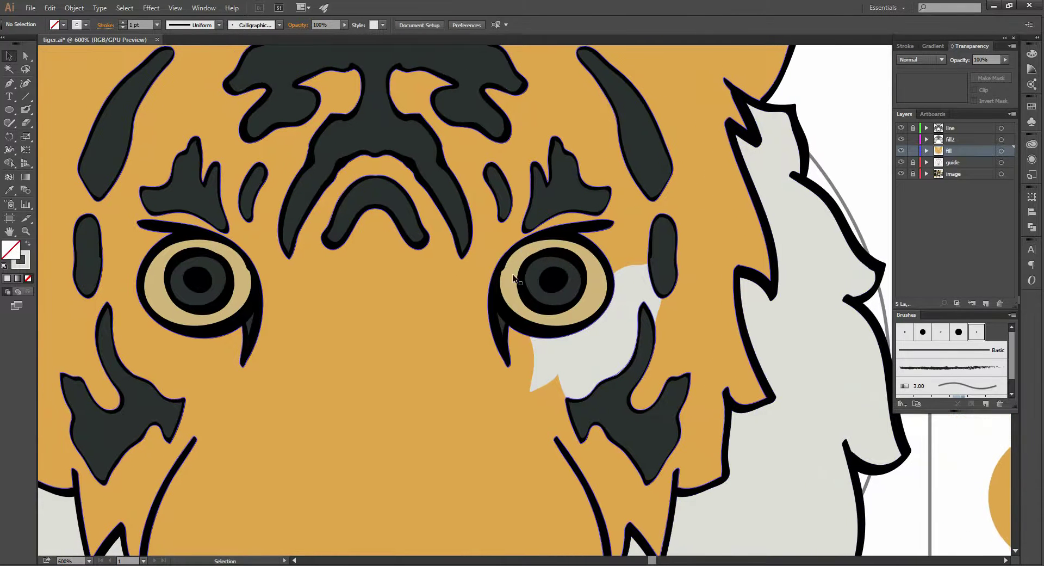
Paint light fill beside the right eye toward the nose stripe, undoing bad strokes
{"action": "key", "text": "shift+b"}
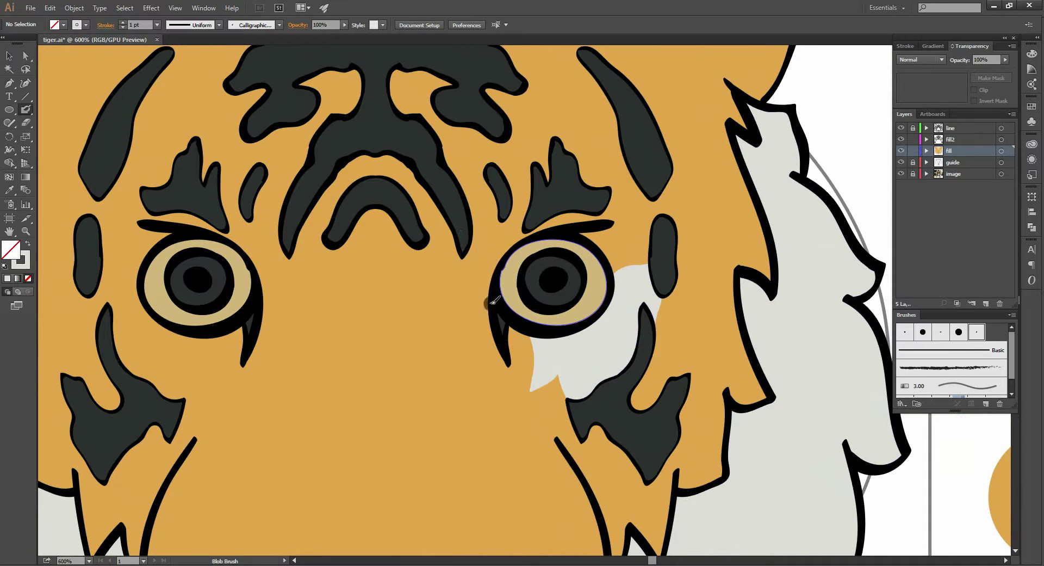
{"action": "mouse_move", "coordinate": [489, 302]}
{"action": "left_mouse_down"}
{"action": "mouse_move", "coordinate": [467, 239]}
{"action": "mouse_move", "coordinate": [486, 298]}
{"action": "mouse_move", "coordinate": [468, 284]}
{"action": "left_mouse_up"}
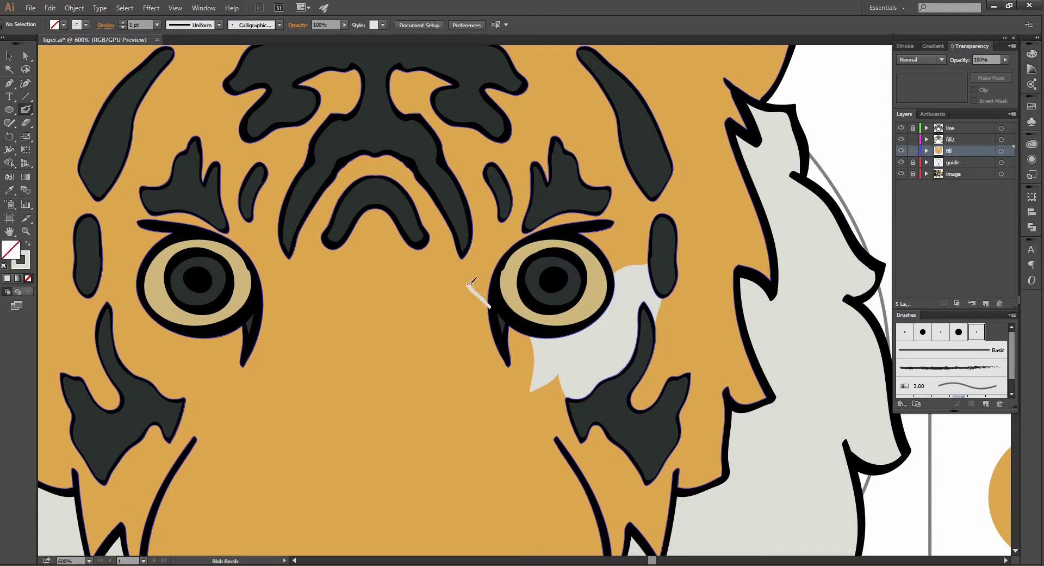
{"action": "left_click_drag", "start_coordinate": [465, 239], "coordinate": [467, 239]}
{"action": "key", "text": "ctrl+z"}
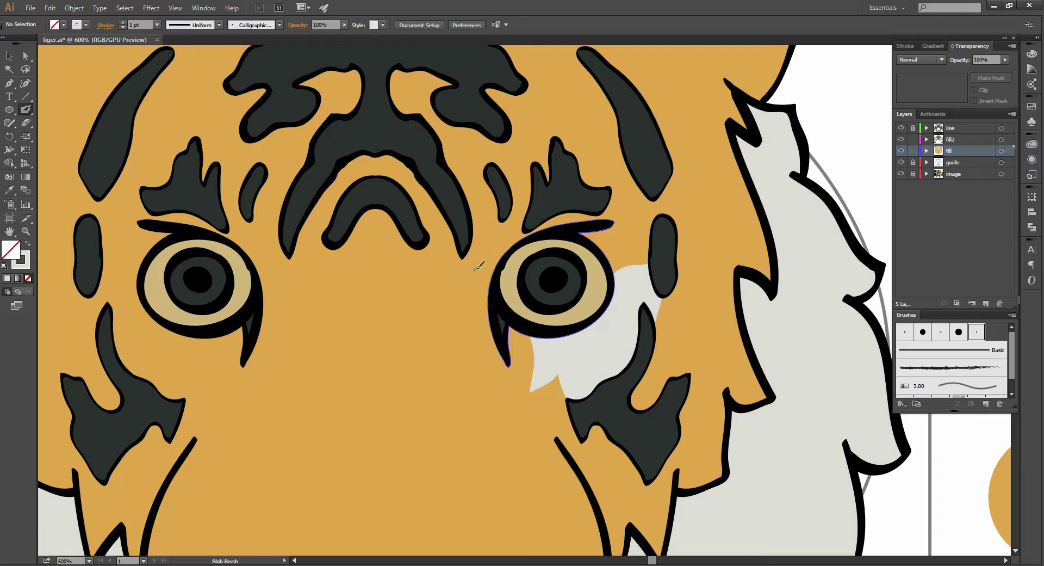
{"action": "left_click_drag", "start_coordinate": [467, 273], "coordinate": [503, 306]}
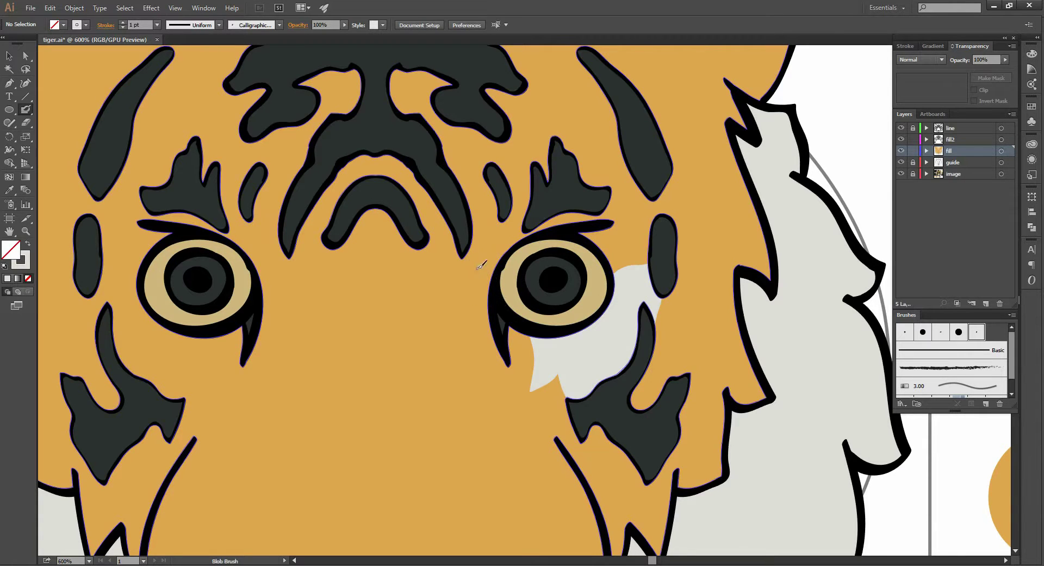
{"action": "left_click_drag", "start_coordinate": [477, 267], "coordinate": [500, 310]}
{"action": "mouse_move", "coordinate": [477, 267]}
{"action": "left_mouse_down"}
{"action": "mouse_move", "coordinate": [459, 270]}
{"action": "mouse_move", "coordinate": [508, 321]}
{"action": "left_mouse_up"}
{"action": "mouse_move", "coordinate": [477, 277]}
{"action": "left_mouse_down"}
{"action": "mouse_move", "coordinate": [462, 216]}
{"action": "mouse_move", "coordinate": [476, 198]}
{"action": "left_mouse_up"}
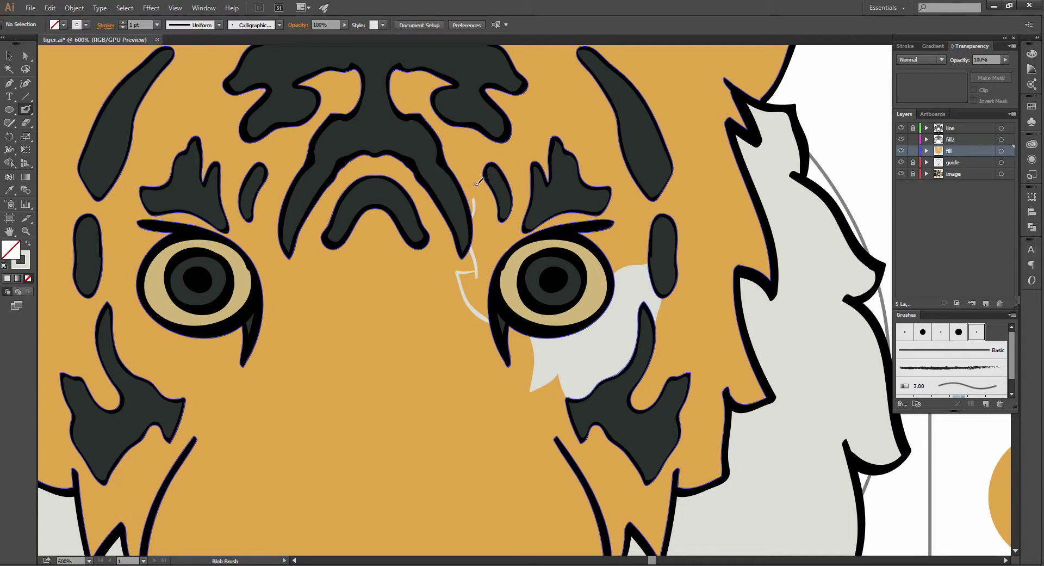
{"action": "key", "text": "ctrl+z"}
Try a zig-zag light shape above the right brow, then undo back to the lower piece
{"action": "left_click_drag", "start_coordinate": [477, 279], "coordinate": [458, 205]}
{"action": "mouse_move", "coordinate": [465, 164]}
{"action": "left_mouse_down"}
{"action": "mouse_move", "coordinate": [528, 159]}
{"action": "mouse_move", "coordinate": [573, 178]}
{"action": "left_mouse_up"}
{"action": "left_click_drag", "start_coordinate": [591, 140], "coordinate": [595, 193]}
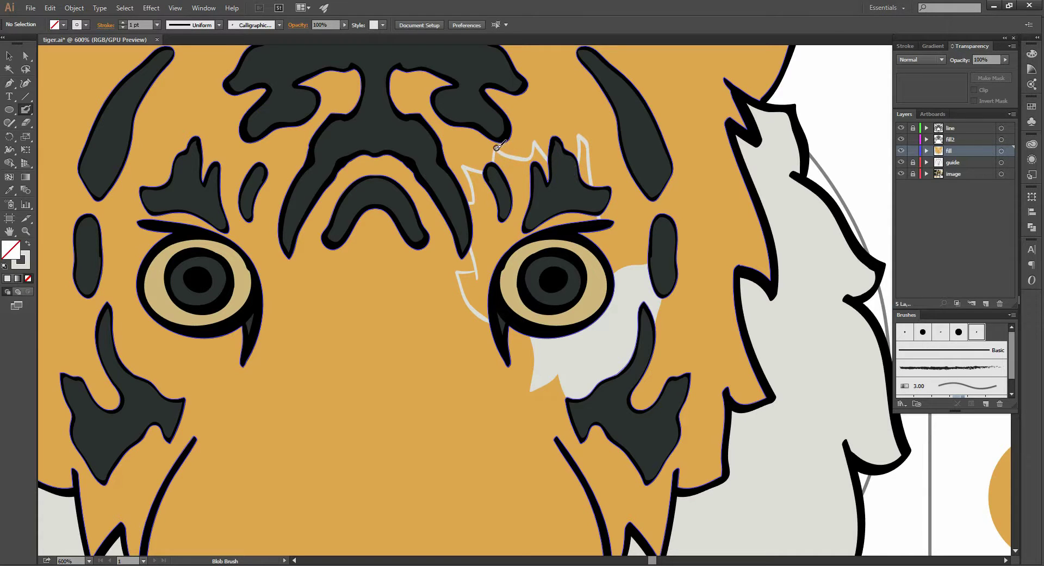
{"action": "left_click_drag", "start_coordinate": [496, 146], "coordinate": [544, 173]}
{"action": "mouse_move", "coordinate": [488, 144]}
{"action": "left_mouse_down"}
{"action": "mouse_move", "coordinate": [494, 152]}
{"action": "mouse_move", "coordinate": [500, 138]}
{"action": "mouse_move", "coordinate": [546, 176]}
{"action": "left_mouse_up"}
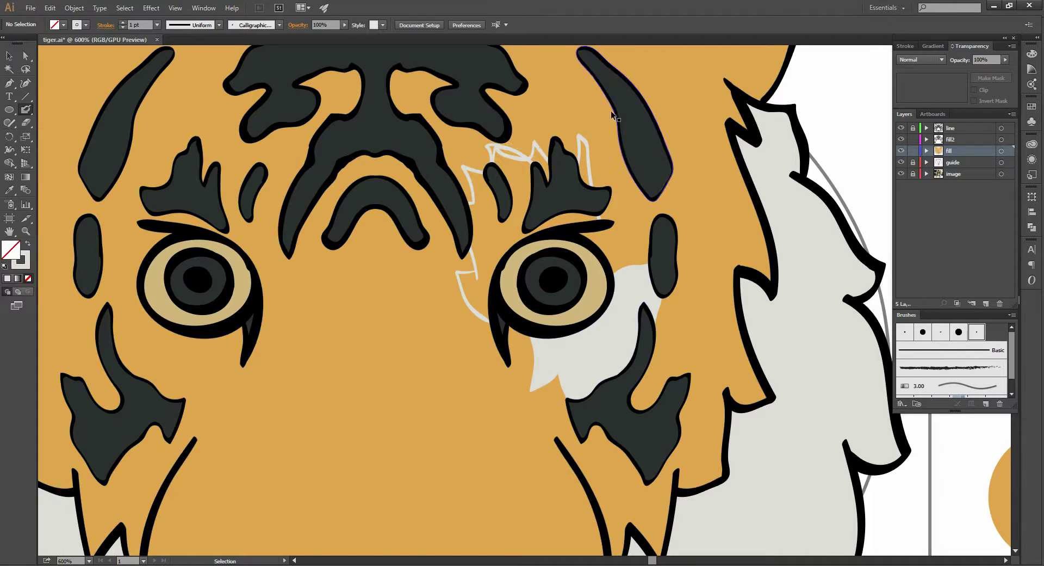
{"action": "key", "text": "v"}
{"action": "key", "text": "ctrl+z"}
{"action": "key", "text": "shift+b"}
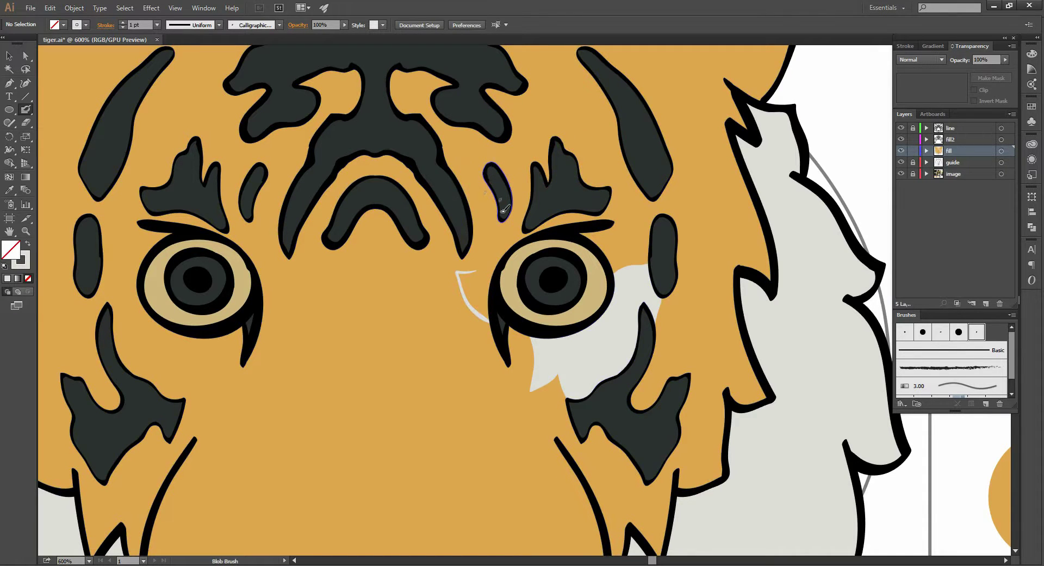
Repaint the light fill up beside the stripe and around above the right eye, zooming in
{"action": "mouse_move", "coordinate": [477, 279]}
{"action": "left_mouse_down"}
{"action": "mouse_move", "coordinate": [462, 208]}
{"action": "mouse_move", "coordinate": [487, 192]}
{"action": "mouse_move", "coordinate": [512, 128]}
{"action": "mouse_move", "coordinate": [565, 185]}
{"action": "mouse_move", "coordinate": [583, 134]}
{"action": "left_mouse_up"}
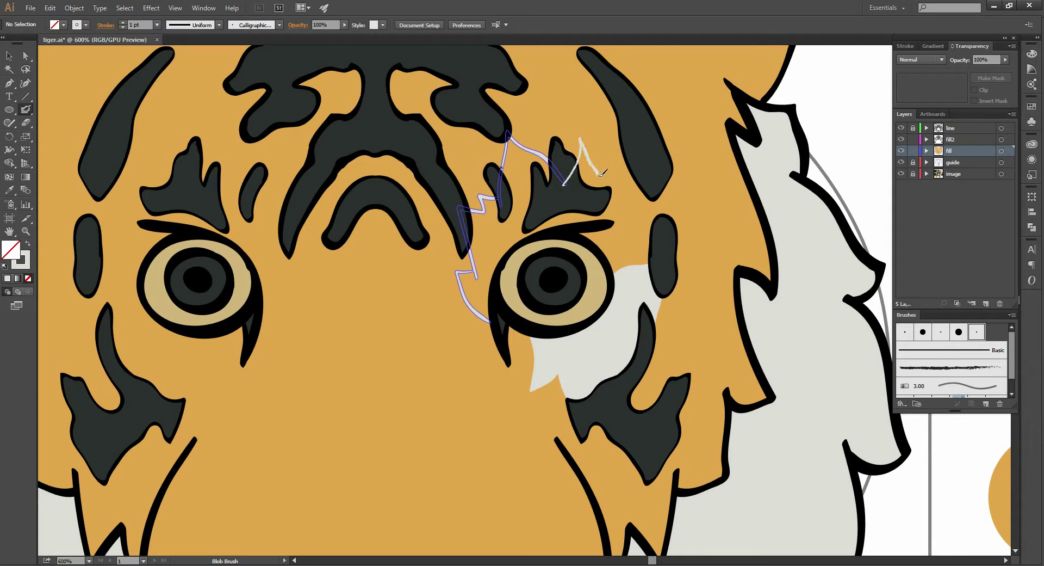
{"action": "left_click_drag", "start_coordinate": [602, 173], "coordinate": [598, 226]}
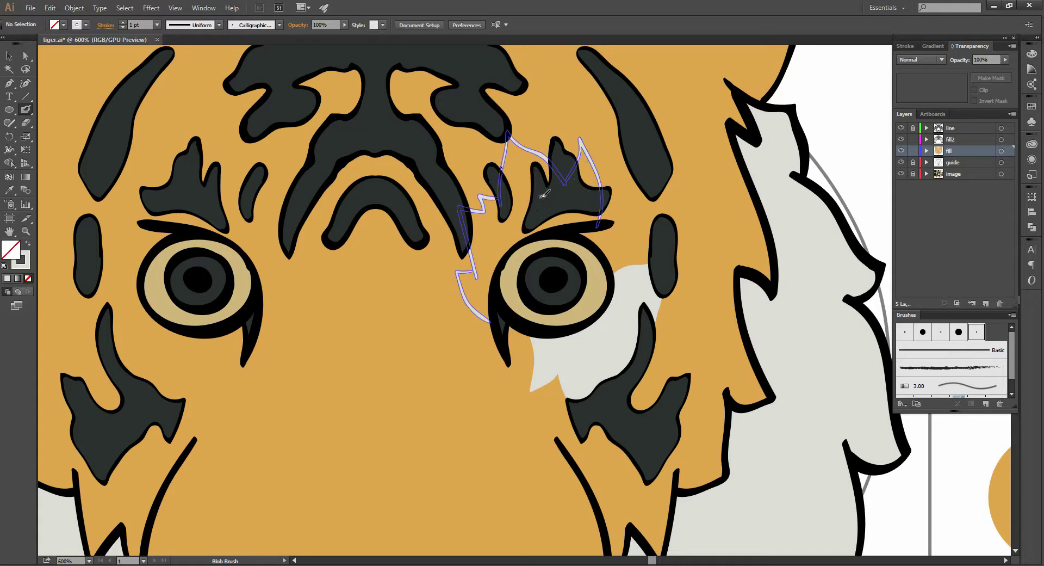
{"action": "key", "text": "ctrl+plus"}
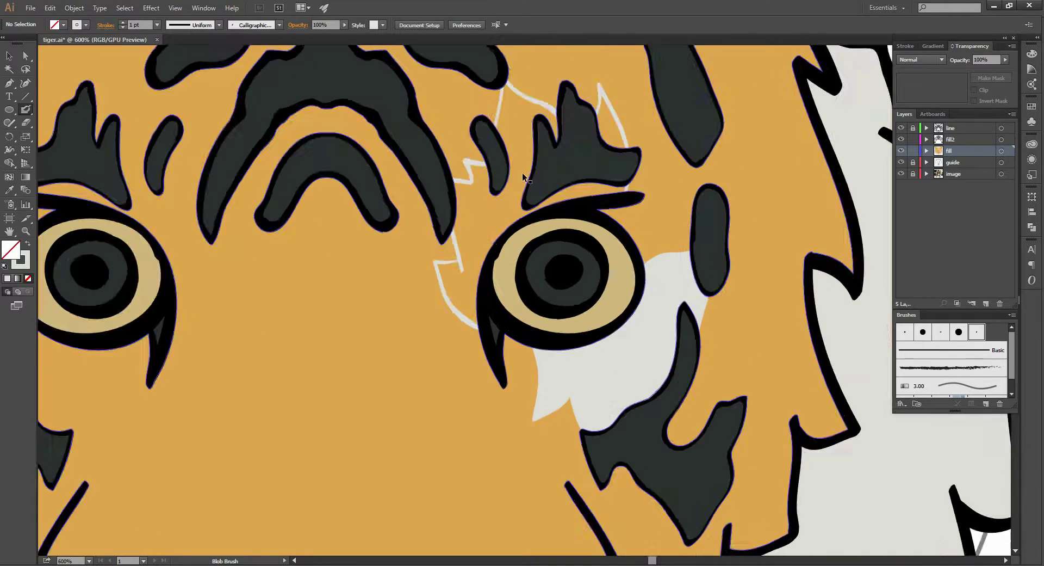
{"action": "key", "text": "ctrl+plus"}
Fill the jagged outline with off-white along the eye's inner rim and upper edge
{"action": "left_click_drag", "start_coordinate": [533, 148], "coordinate": [542, 196]}
{"action": "scroll", "coordinate": [538, 163], "scroll_direction": "up", "scroll_amount": 2}
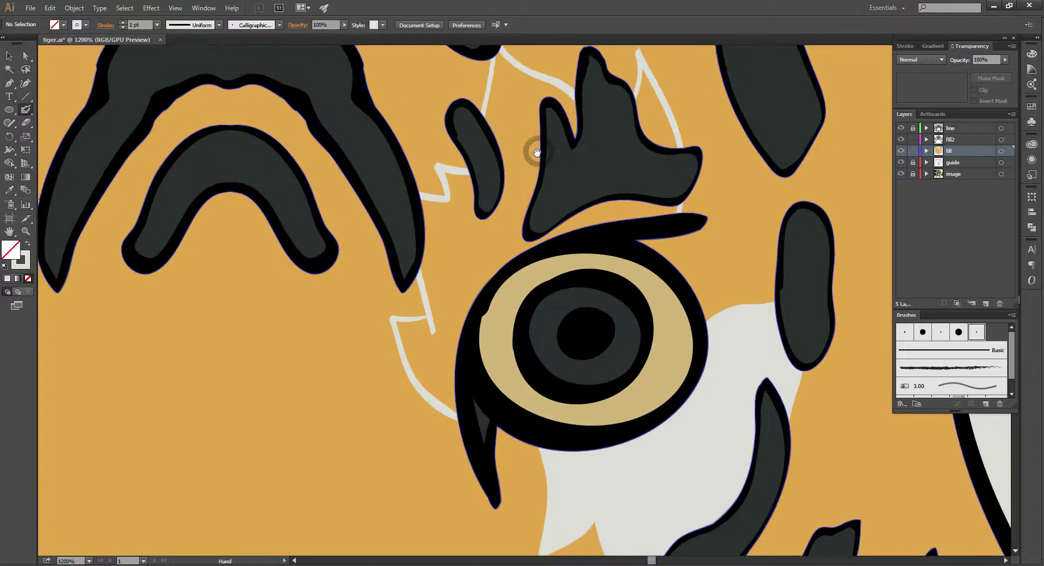
{"action": "mouse_move", "coordinate": [508, 98]}
{"action": "left_mouse_down"}
{"action": "mouse_move", "coordinate": [540, 98]}
{"action": "mouse_move", "coordinate": [604, 152]}
{"action": "left_mouse_up"}
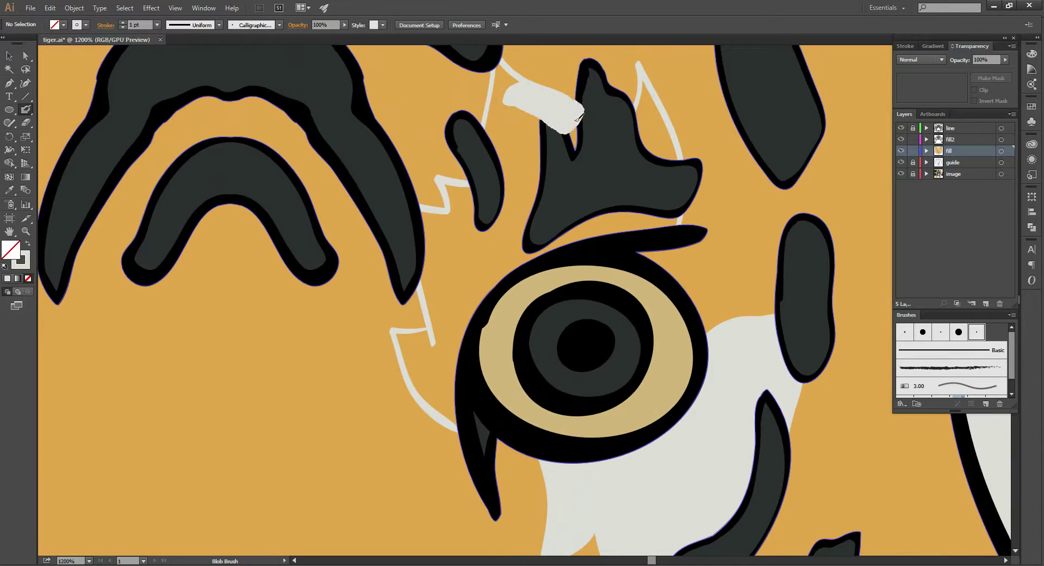
{"action": "mouse_move", "coordinate": [510, 94]}
{"action": "left_mouse_down"}
{"action": "mouse_move", "coordinate": [499, 66]}
{"action": "mouse_move", "coordinate": [519, 82]}
{"action": "mouse_move", "coordinate": [487, 130]}
{"action": "mouse_move", "coordinate": [496, 110]}
{"action": "left_mouse_up"}
{"action": "key", "text": "ctrl+z"}
{"action": "key", "text": "ctrl+z"}
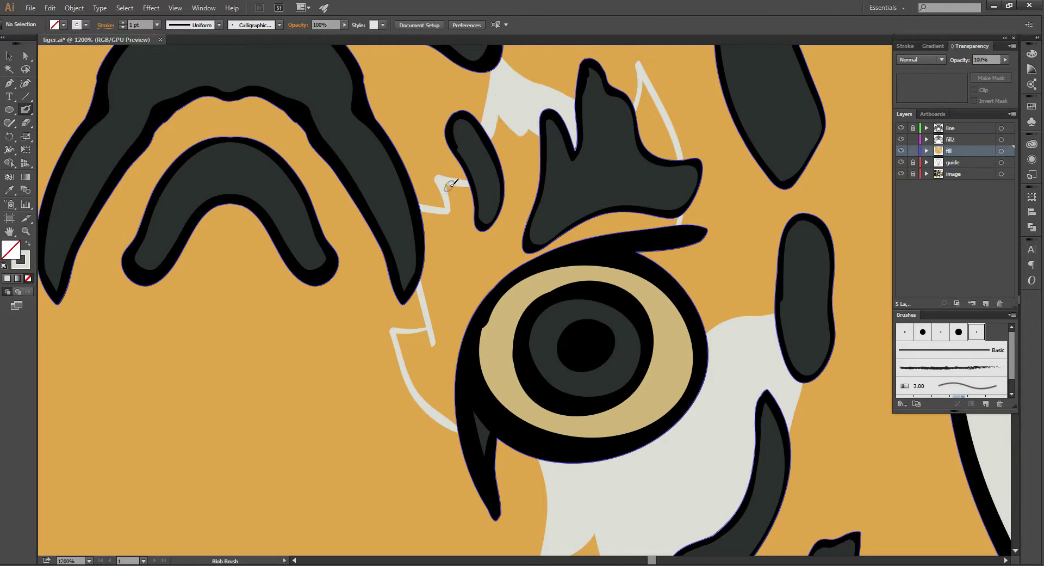
{"action": "left_click_drag", "start_coordinate": [449, 185], "coordinate": [478, 231]}
{"action": "key", "text": "v"}
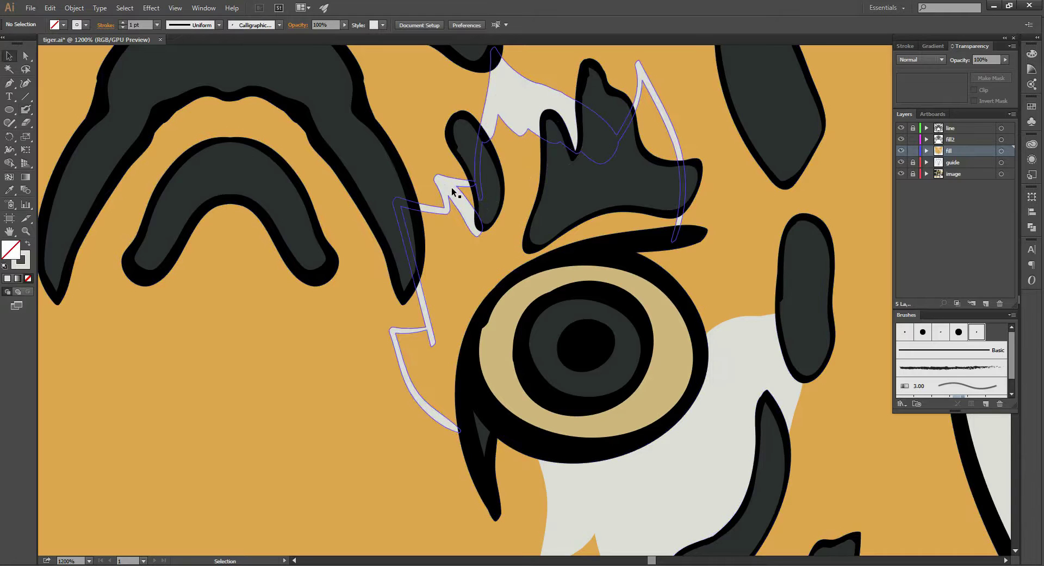
{"action": "key", "text": "shift+b"}
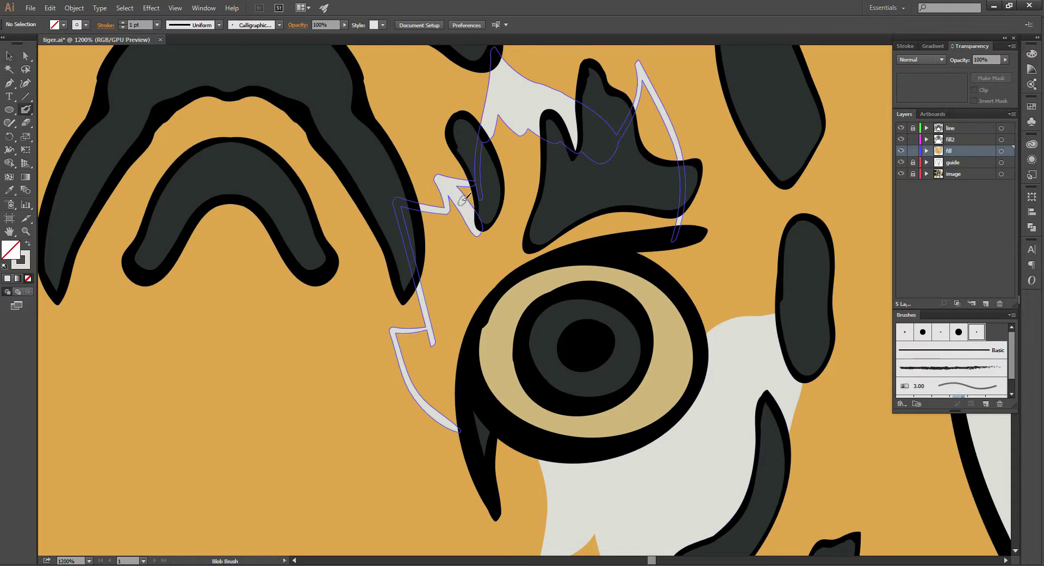
{"action": "mouse_move", "coordinate": [451, 184]}
{"action": "left_mouse_down"}
{"action": "mouse_move", "coordinate": [478, 185]}
{"action": "mouse_move", "coordinate": [414, 224]}
{"action": "mouse_move", "coordinate": [450, 248]}
{"action": "left_mouse_up"}
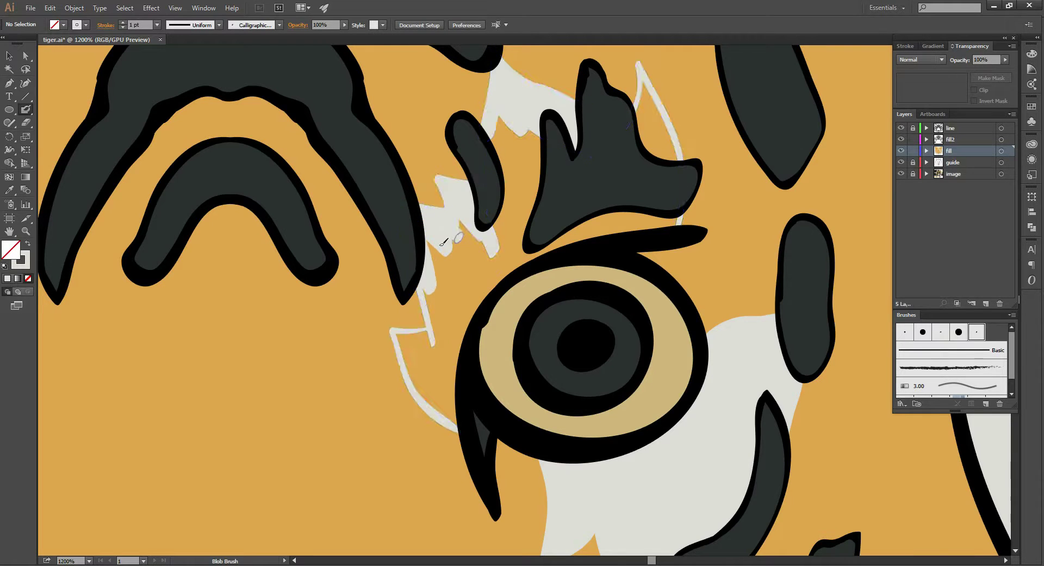
{"action": "mouse_move", "coordinate": [401, 339]}
{"action": "left_mouse_down"}
{"action": "mouse_move", "coordinate": [441, 329]}
{"action": "mouse_move", "coordinate": [410, 341]}
{"action": "mouse_move", "coordinate": [418, 374]}
{"action": "mouse_move", "coordinate": [451, 415]}
{"action": "mouse_move", "coordinate": [471, 310]}
{"action": "mouse_move", "coordinate": [463, 370]}
{"action": "mouse_move", "coordinate": [478, 307]}
{"action": "mouse_move", "coordinate": [502, 270]}
{"action": "mouse_move", "coordinate": [598, 231]}
{"action": "mouse_move", "coordinate": [667, 227]}
{"action": "mouse_move", "coordinate": [673, 196]}
{"action": "left_mouse_up"}
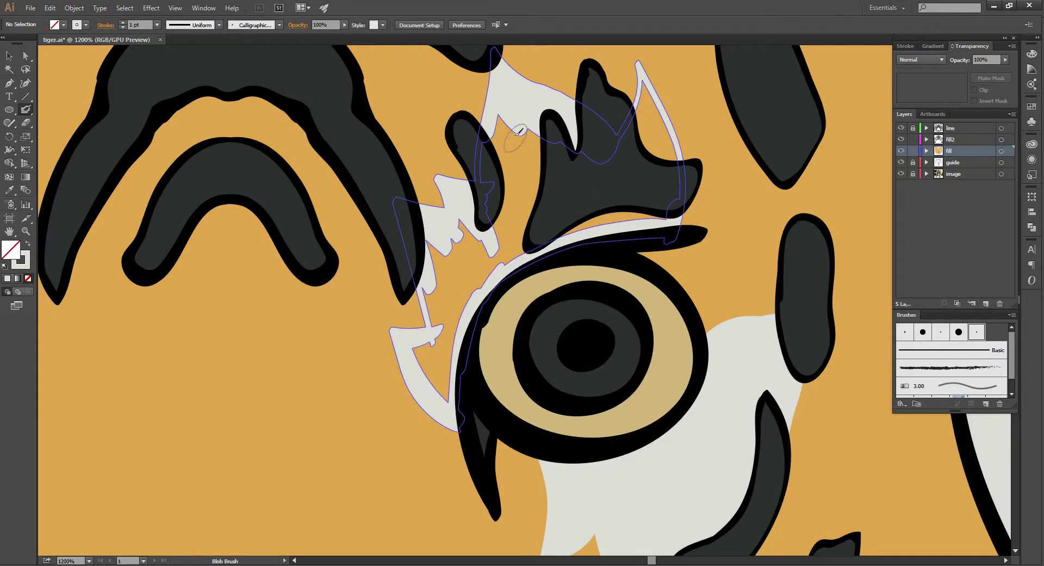
Cover the orange gaps above the brow, left of the eye and beside the stripe with white
{"action": "mouse_move", "coordinate": [504, 113]}
{"action": "left_mouse_down"}
{"action": "mouse_move", "coordinate": [500, 136]}
{"action": "mouse_move", "coordinate": [660, 202]}
{"action": "mouse_move", "coordinate": [525, 213]}
{"action": "left_mouse_up"}
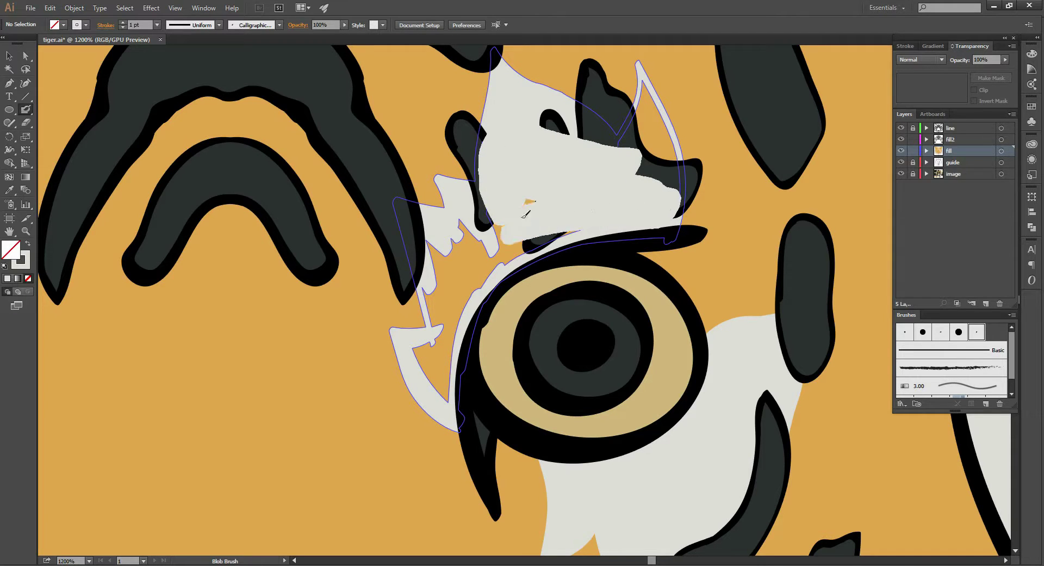
{"action": "mouse_move", "coordinate": [528, 215]}
{"action": "left_mouse_down"}
{"action": "mouse_move", "coordinate": [487, 242]}
{"action": "mouse_move", "coordinate": [490, 263]}
{"action": "mouse_move", "coordinate": [515, 240]}
{"action": "mouse_move", "coordinate": [434, 234]}
{"action": "left_mouse_up"}
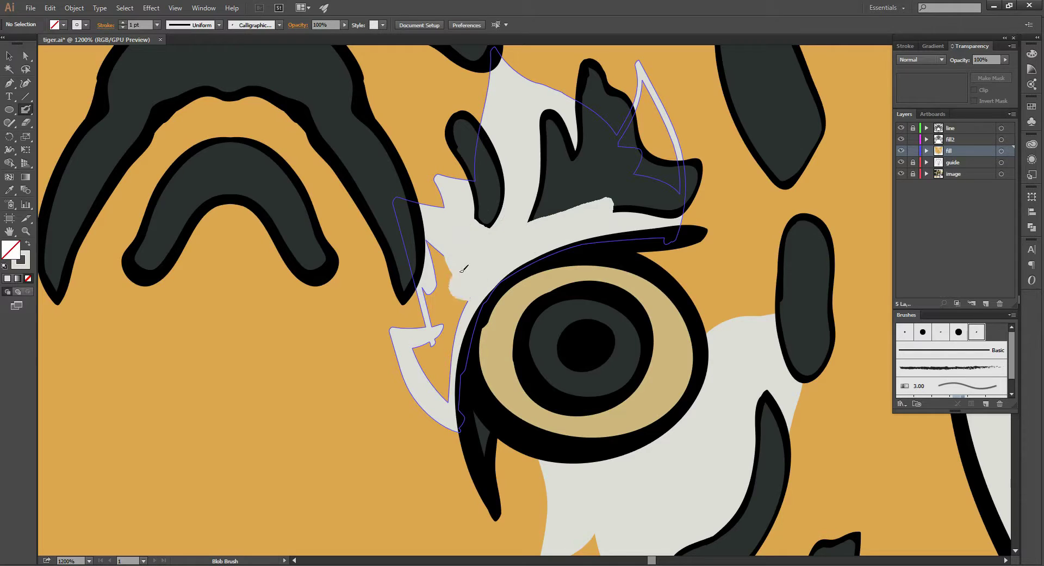
{"action": "left_click_drag", "start_coordinate": [439, 274], "coordinate": [456, 326]}
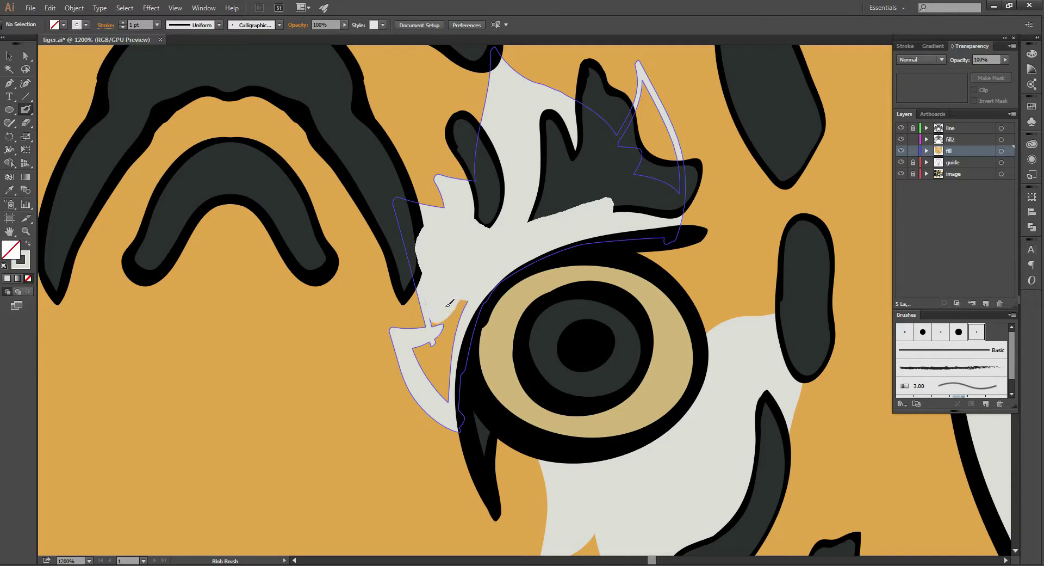
{"action": "left_click_drag", "start_coordinate": [471, 292], "coordinate": [467, 297]}
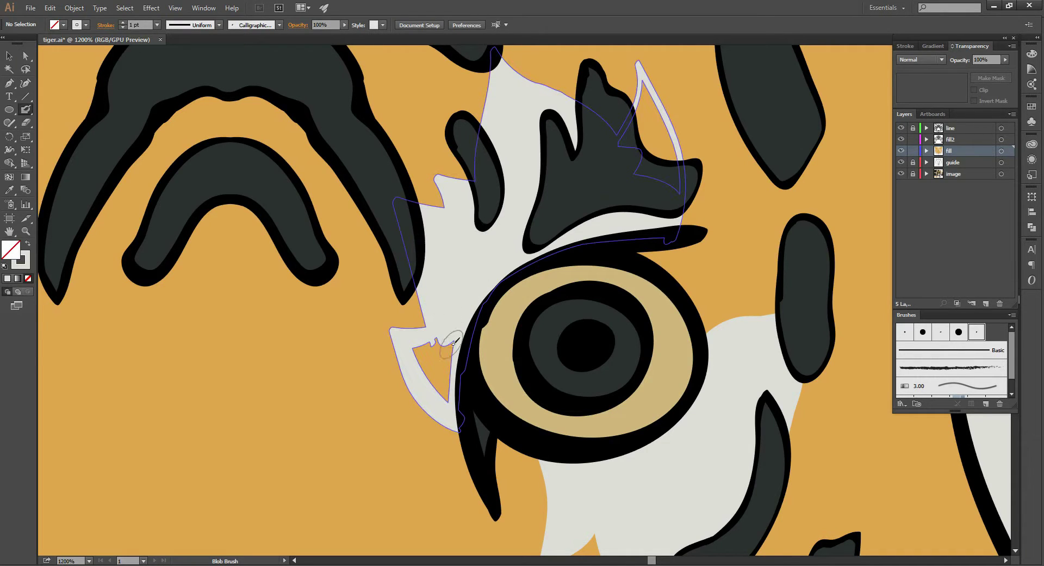
{"action": "left_click_drag", "start_coordinate": [425, 351], "coordinate": [443, 371]}
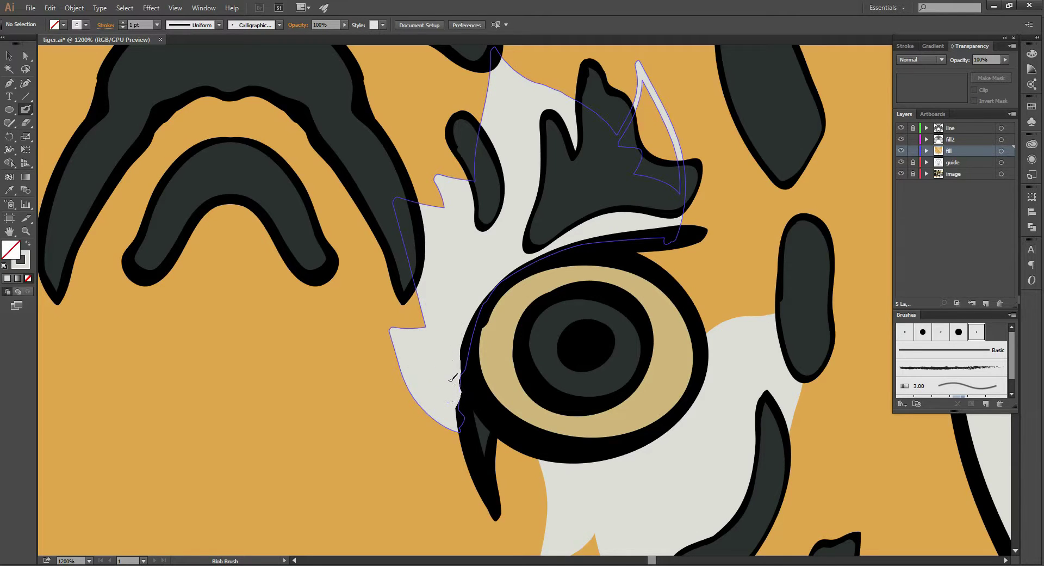
{"action": "mouse_move", "coordinate": [637, 133]}
{"action": "left_mouse_down"}
{"action": "mouse_move", "coordinate": [629, 142]}
{"action": "mouse_move", "coordinate": [663, 155]}
{"action": "mouse_move", "coordinate": [673, 198]}
{"action": "left_mouse_up"}
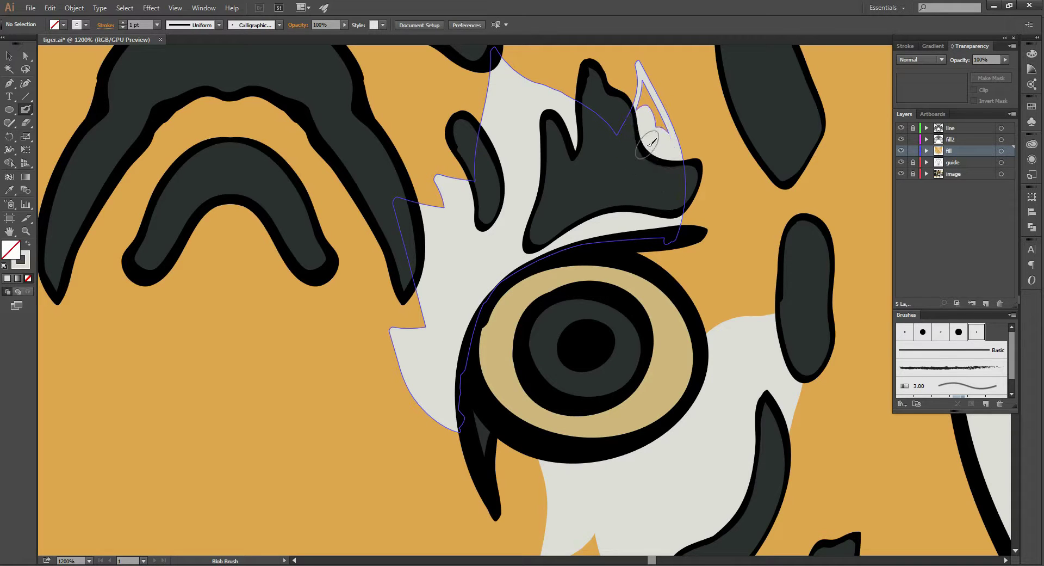
{"action": "left_click_drag", "start_coordinate": [651, 142], "coordinate": [647, 85]}
{"action": "left_click_drag", "start_coordinate": [659, 108], "coordinate": [650, 101]}
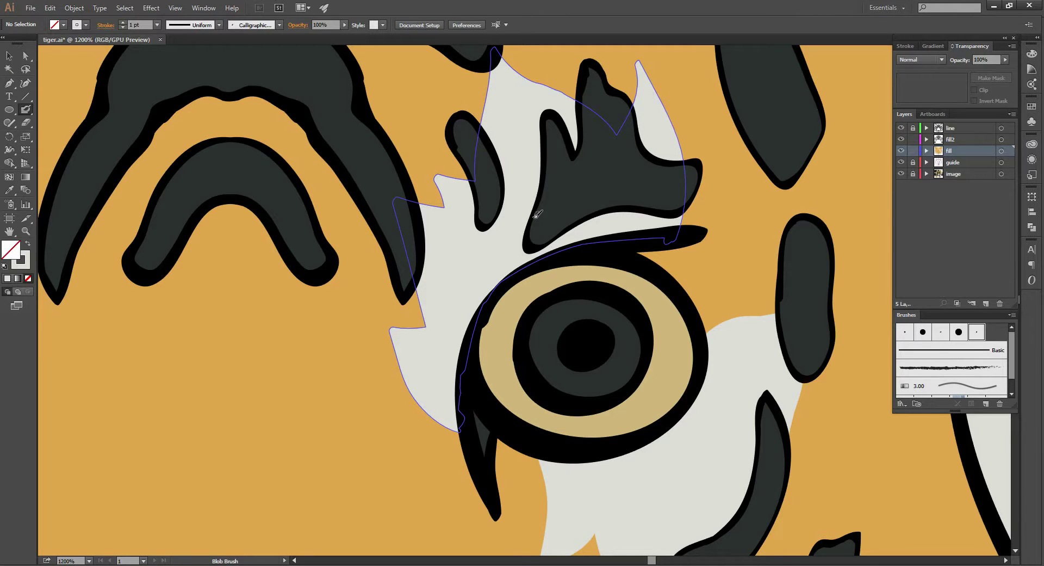
Undo stray strokes over the eye's black outline, then zoom out to the whole tiger
{"action": "left_click_drag", "start_coordinate": [469, 363], "coordinate": [461, 400]}
{"action": "mouse_move", "coordinate": [496, 294]}
{"action": "left_mouse_down"}
{"action": "mouse_move", "coordinate": [478, 296]}
{"action": "mouse_move", "coordinate": [493, 296]}
{"action": "left_mouse_up"}
{"action": "key", "text": "ctrl+z"}
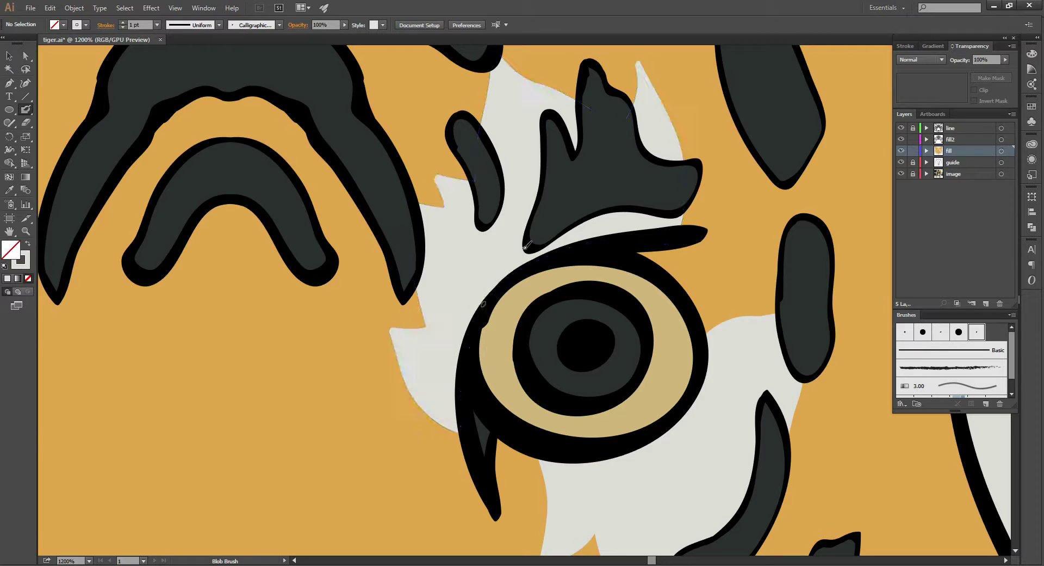
{"action": "left_click_drag", "start_coordinate": [530, 265], "coordinate": [510, 279]}
{"action": "key", "text": "ctrl+z"}
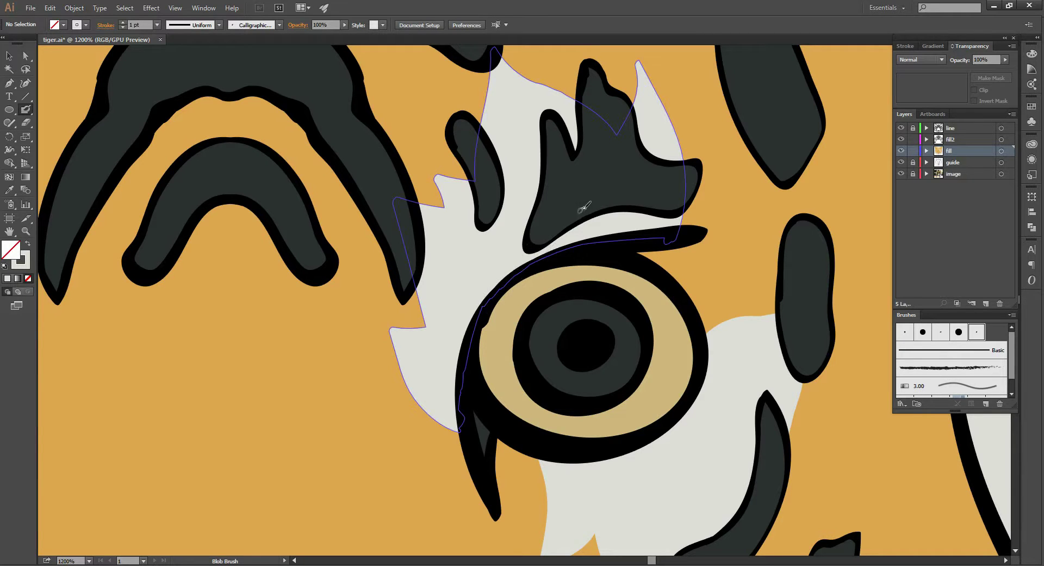
{"action": "key", "text": "v"}
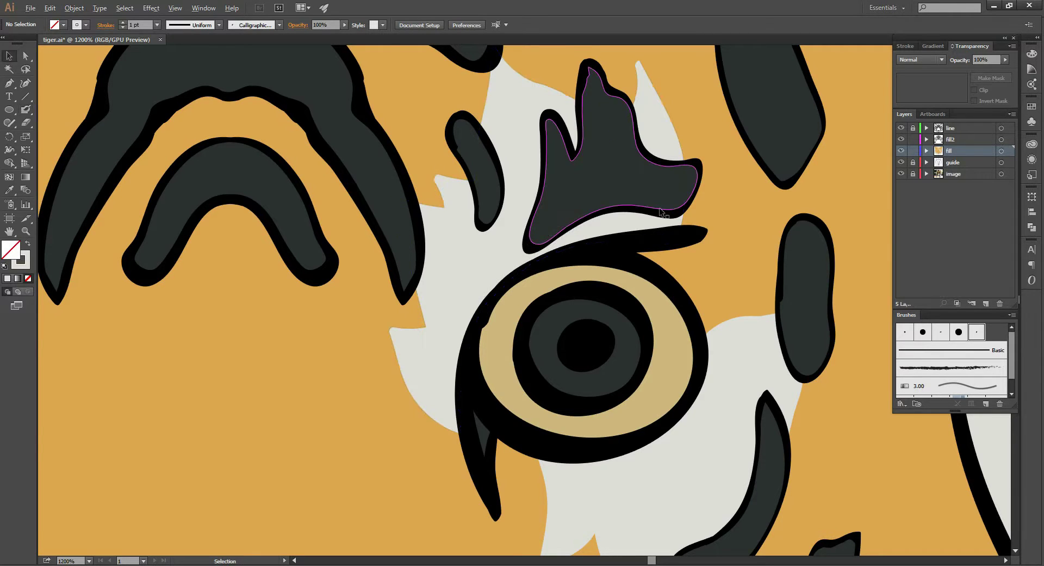
{"action": "key", "text": "ctrl+minus"}
{"action": "key", "text": "ctrl+minus"}
{"action": "key", "text": "ctrl+minus"}
{"action": "key", "text": "ctrl+minus"}
{"action": "key", "text": "ctrl+minus"}
{"action": "key", "text": "ctrl+minus"}
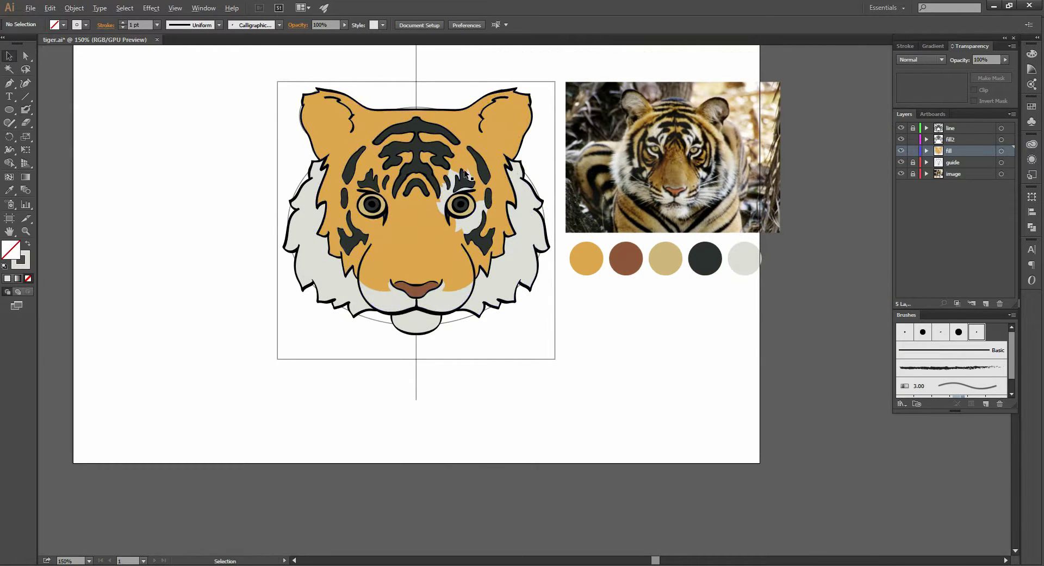
Copy both white eye patches to the left eye and reflect them vertically
{"action": "scroll", "coordinate": [465, 172], "scroll_direction": "up", "scroll_amount": 1}
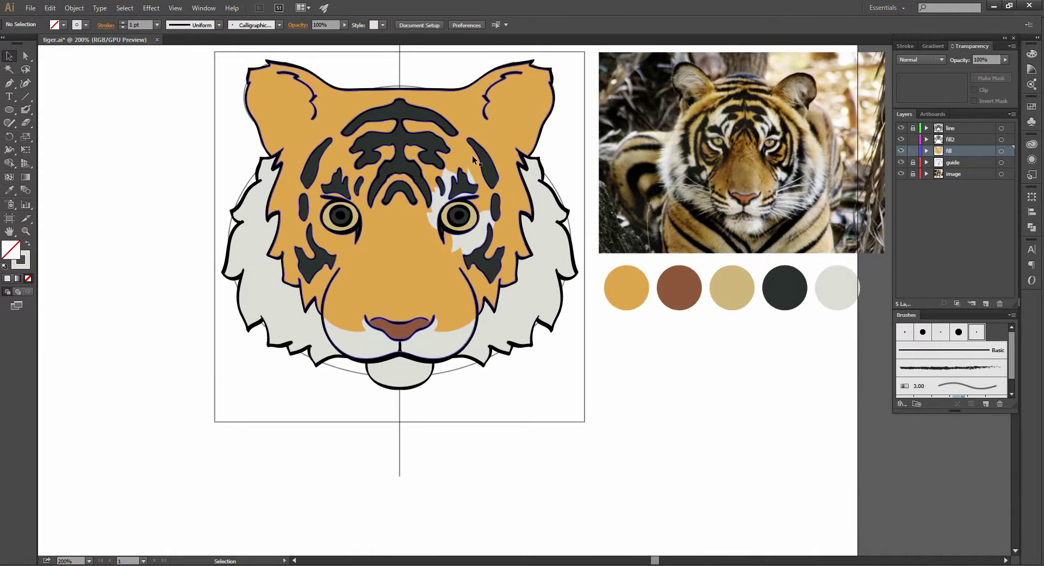
{"action": "left_click", "coordinate": [467, 231]}
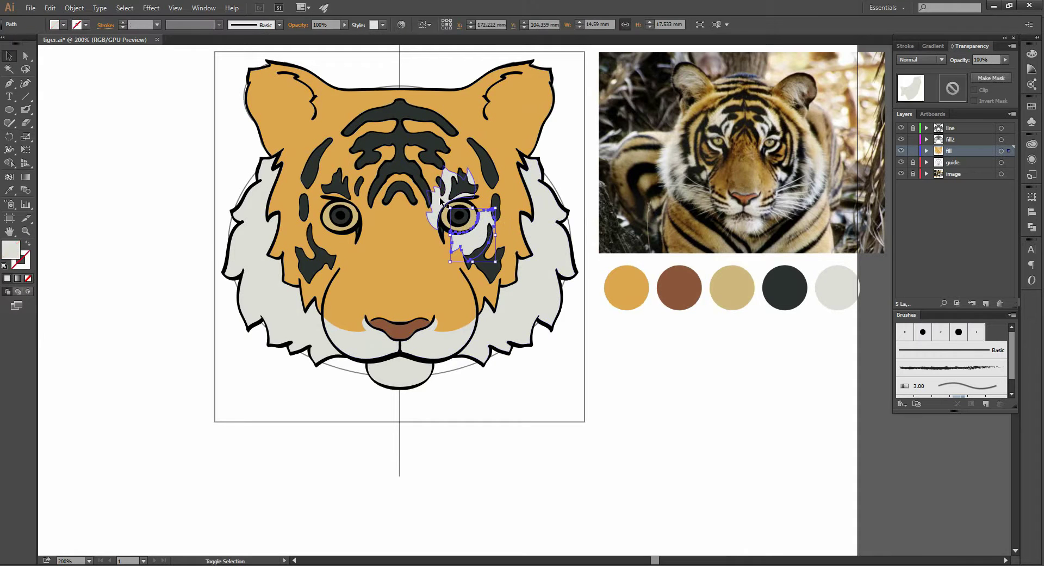
{"action": "left_click", "coordinate": [466, 187], "text": "shift"}
{"action": "left_click_drag", "start_coordinate": [441, 212], "coordinate": [318, 213]}
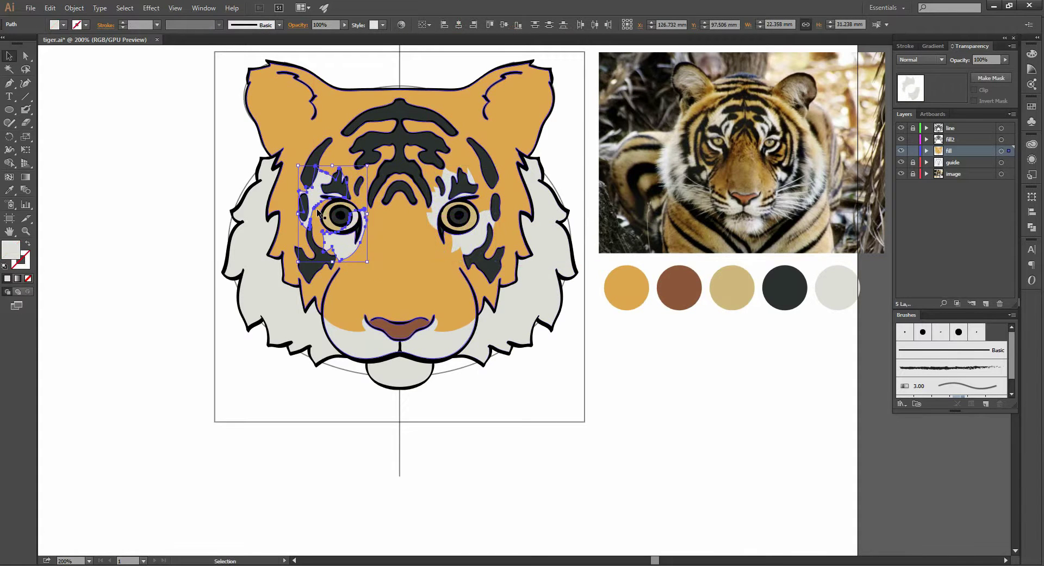
{"action": "right_click", "coordinate": [320, 211]}
{"action": "mouse_move", "coordinate": [353, 341]}
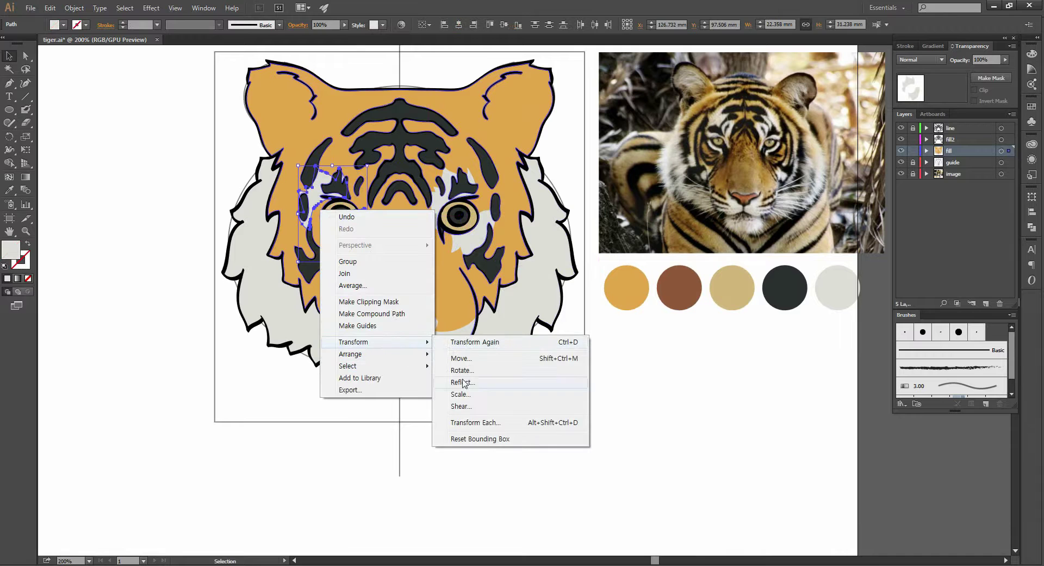
{"action": "left_click", "coordinate": [462, 382]}
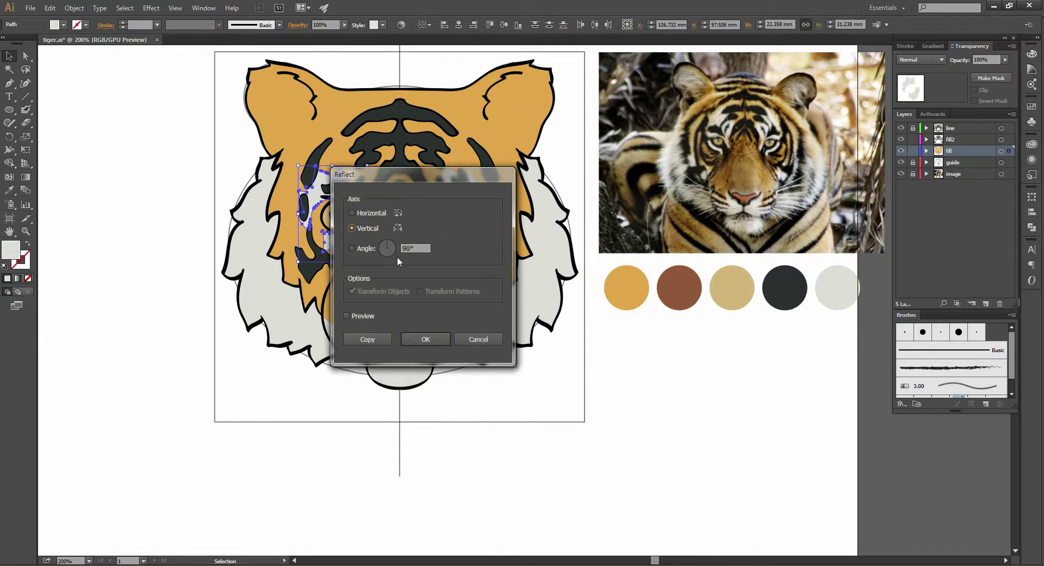
{"action": "key", "text": "Return"}
Shift the mirrored patches into place around the left eye and deselect them
{"action": "scroll", "coordinate": [337, 217], "scroll_direction": "up", "scroll_amount": 2}
{"action": "scroll", "coordinate": [337, 216], "scroll_direction": "up", "scroll_amount": 1}
{"action": "scroll", "coordinate": [235, 280], "scroll_direction": "right", "scroll_amount": 3}
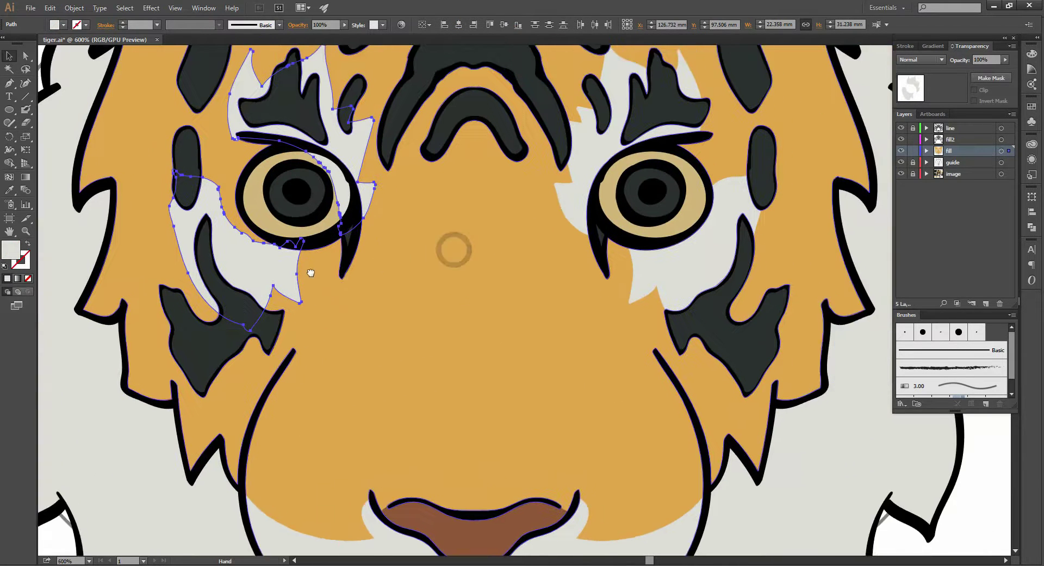
{"action": "left_click_drag", "start_coordinate": [232, 272], "coordinate": [258, 281]}
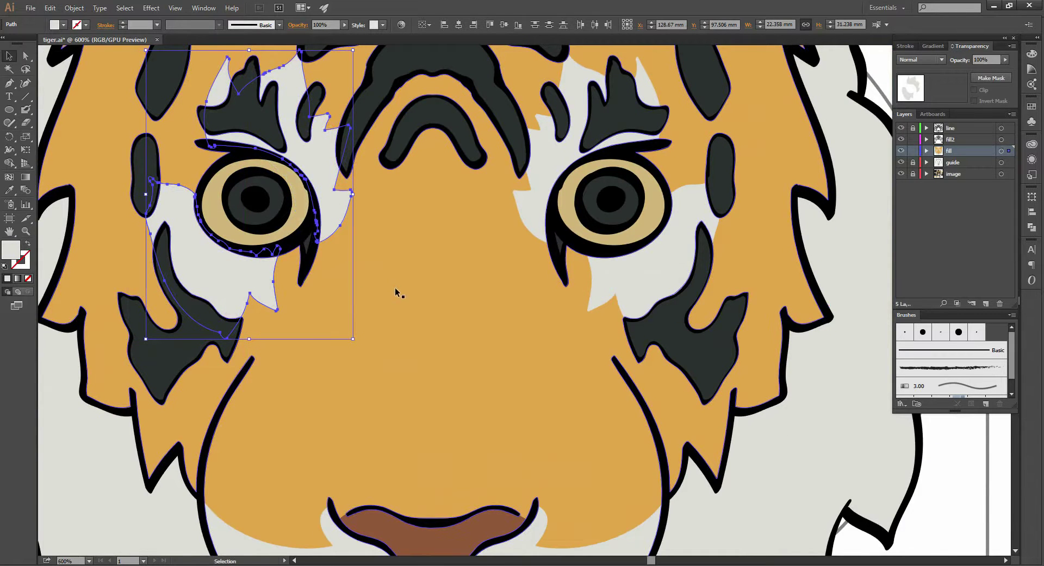
{"action": "left_click_drag", "start_coordinate": [395, 287], "coordinate": [385, 286]}
{"action": "scroll", "coordinate": [385, 286], "scroll_direction": "down", "scroll_amount": 2}
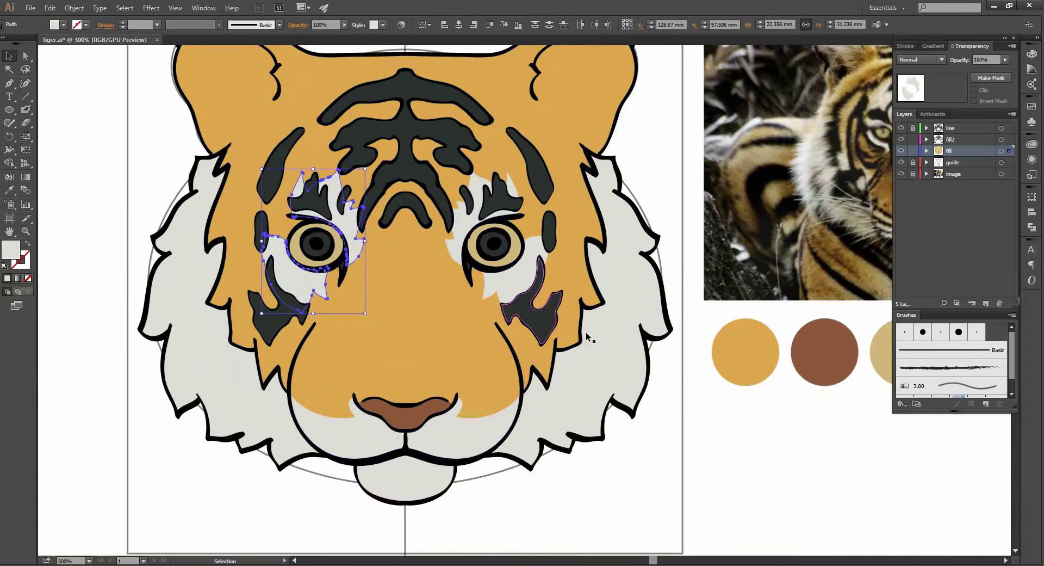
{"action": "left_click", "coordinate": [752, 432]}
Make the line layer active, unlock it, and centre the view on the eyes
{"action": "left_click_drag", "start_coordinate": [677, 408], "coordinate": [638, 404]}
{"action": "scroll", "coordinate": [638, 404], "scroll_direction": "down", "scroll_amount": 2}
{"action": "scroll", "coordinate": [634, 393], "scroll_direction": "up", "scroll_amount": 1}
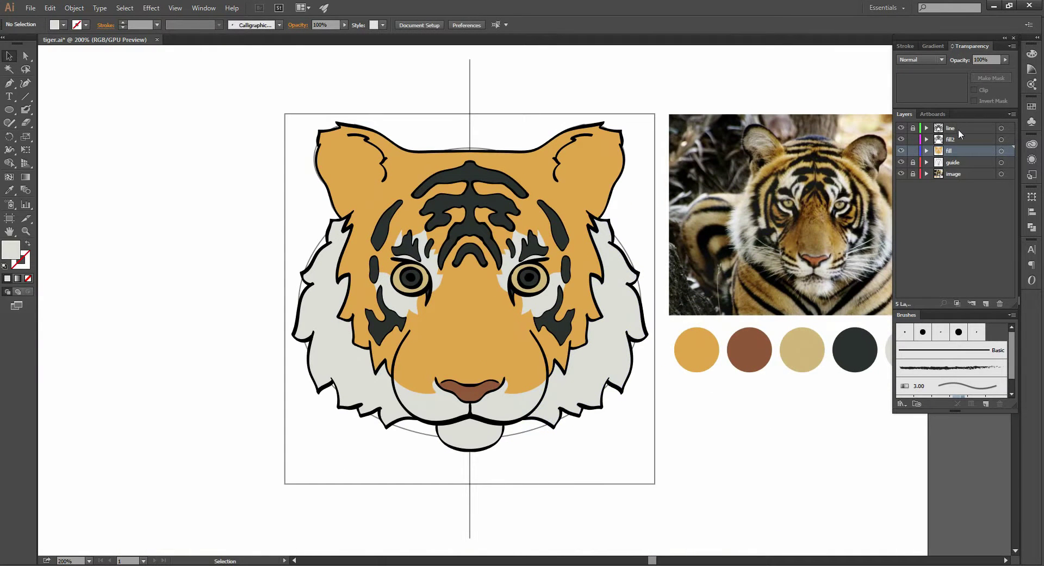
{"action": "left_click", "coordinate": [957, 129]}
{"action": "left_click", "coordinate": [913, 128]}
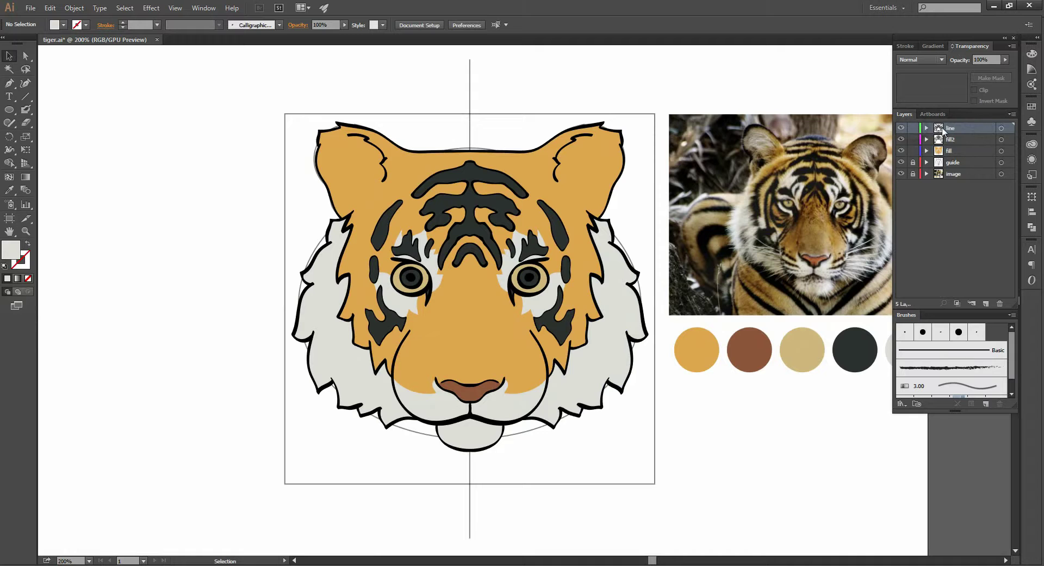
{"action": "scroll", "coordinate": [495, 266], "scroll_direction": "up", "scroll_amount": 3}
{"action": "mouse_move", "coordinate": [530, 276]}
{"action": "left_mouse_down"}
{"action": "mouse_move", "coordinate": [702, 256]}
{"action": "mouse_move", "coordinate": [614, 242]}
{"action": "left_mouse_up"}
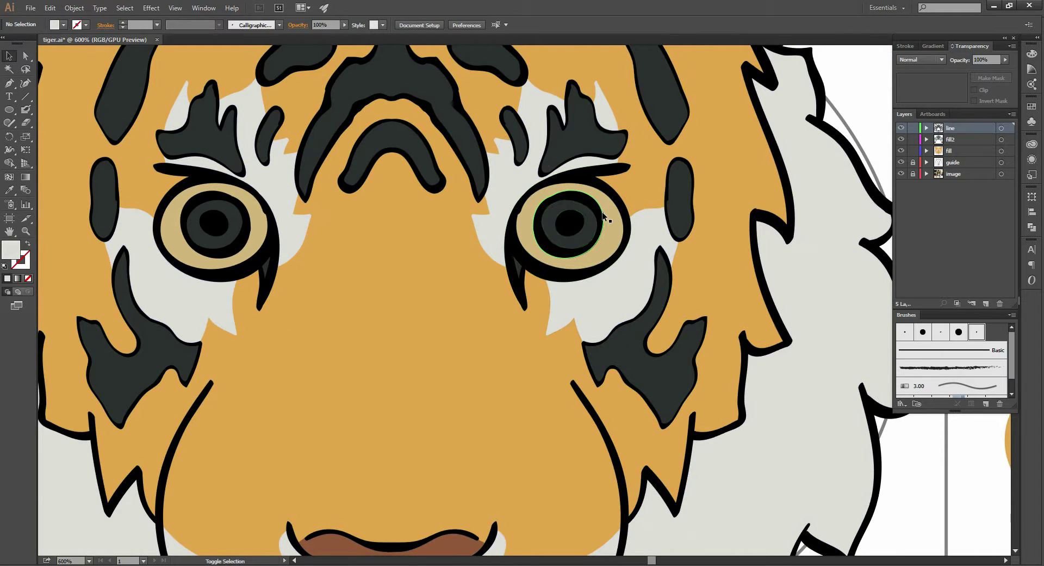
Paint a white highlight in the right eye's iris and nudge it slightly right
{"action": "key", "text": "shift+b"}
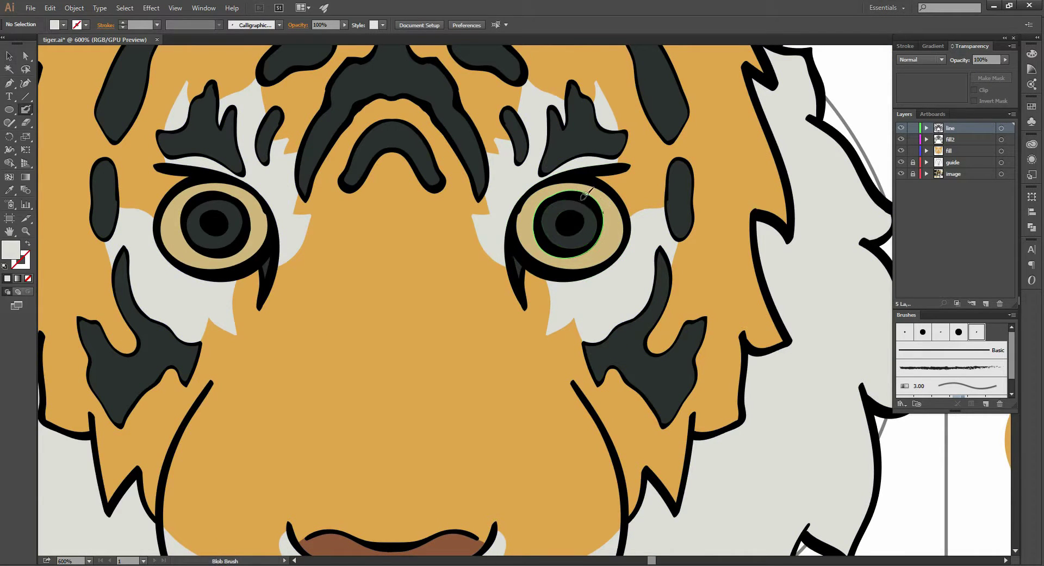
{"action": "left_click_drag", "start_coordinate": [584, 193], "coordinate": [584, 216]}
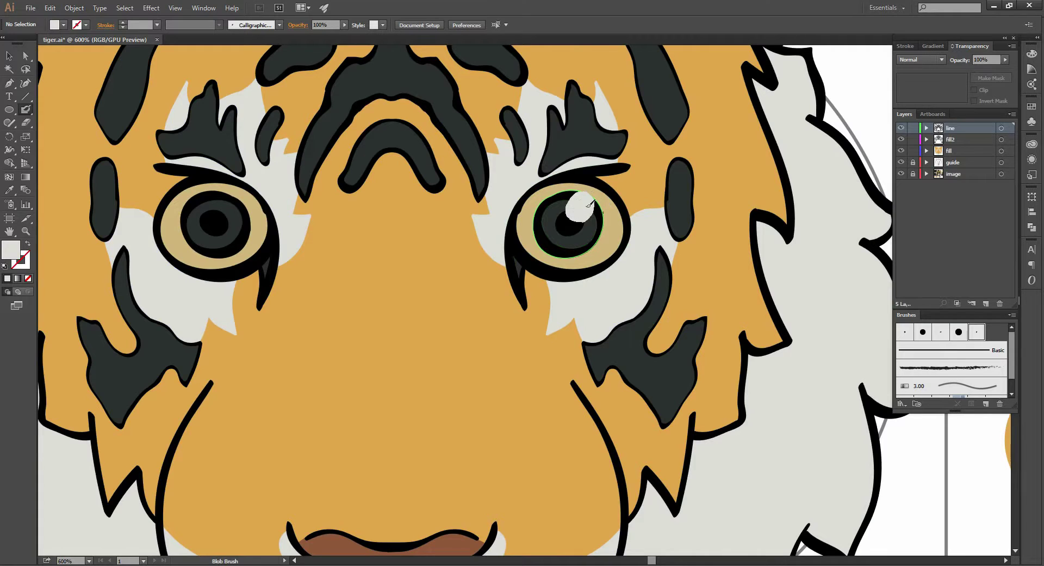
{"action": "key", "text": "v"}
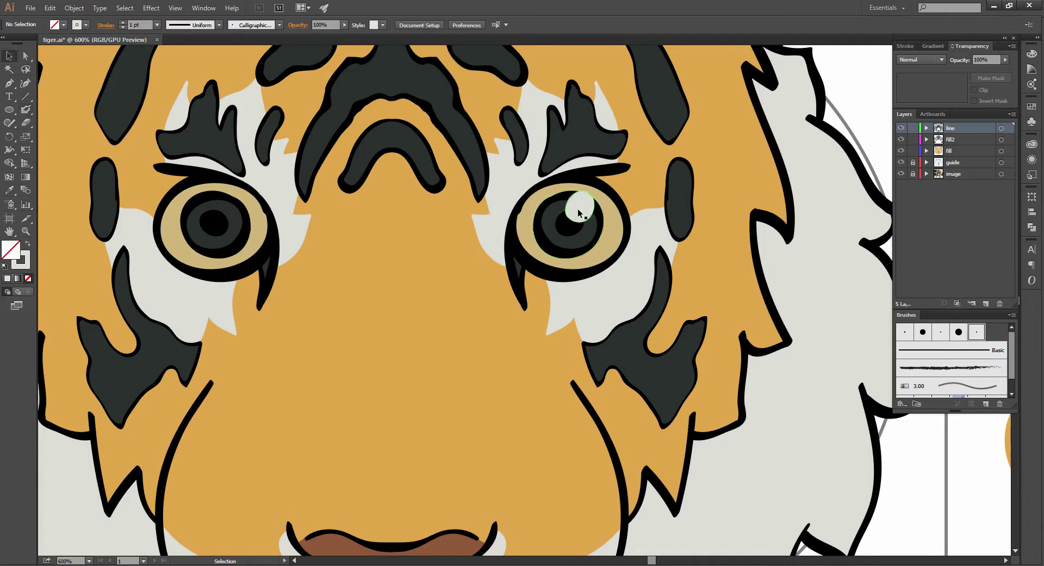
{"action": "left_click_drag", "start_coordinate": [579, 213], "coordinate": [587, 214]}
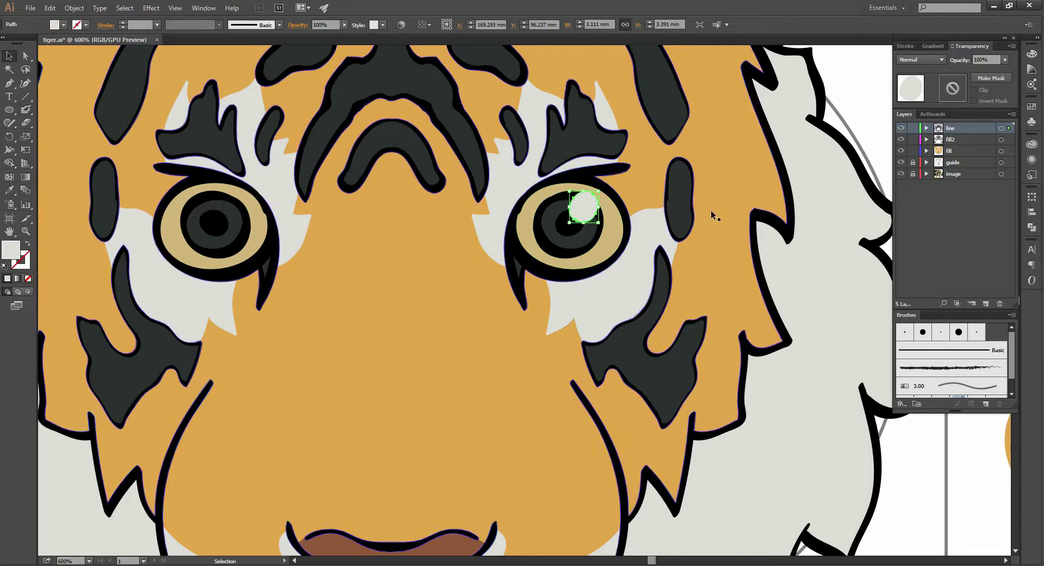
{"action": "left_click", "coordinate": [867, 121]}
{"action": "scroll", "coordinate": [704, 198], "scroll_direction": "right", "scroll_amount": 2}
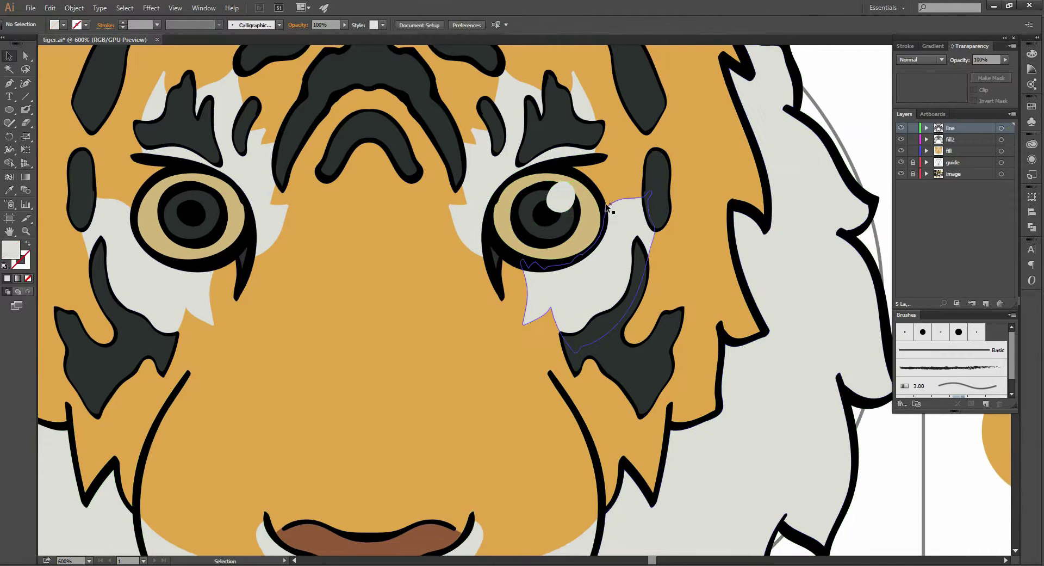
Shrink the highlight slightly and copy it onto the left eye
{"action": "left_click", "coordinate": [567, 190]}
{"action": "scroll", "coordinate": [575, 185], "scroll_direction": "up", "scroll_amount": 2}
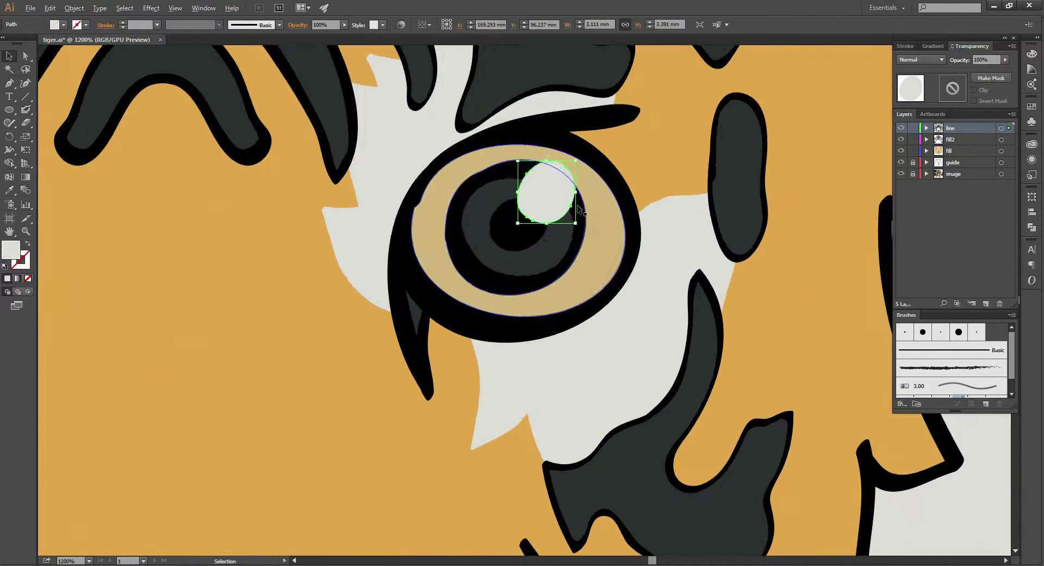
{"action": "left_click_drag", "start_coordinate": [575, 223], "coordinate": [573, 221]}
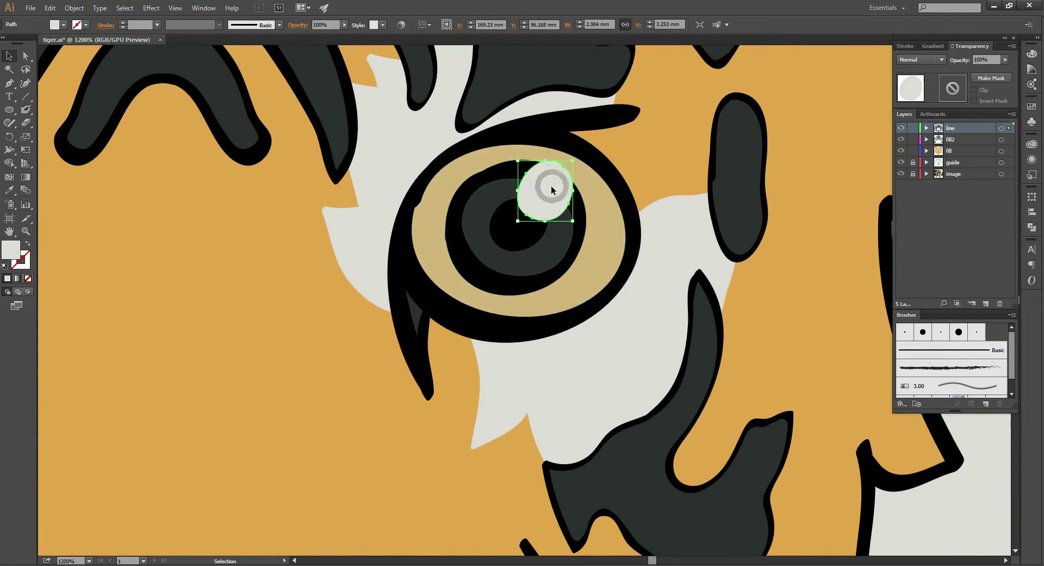
{"action": "left_click", "coordinate": [656, 169]}
{"action": "scroll", "coordinate": [658, 173], "scroll_direction": "down", "scroll_amount": 1}
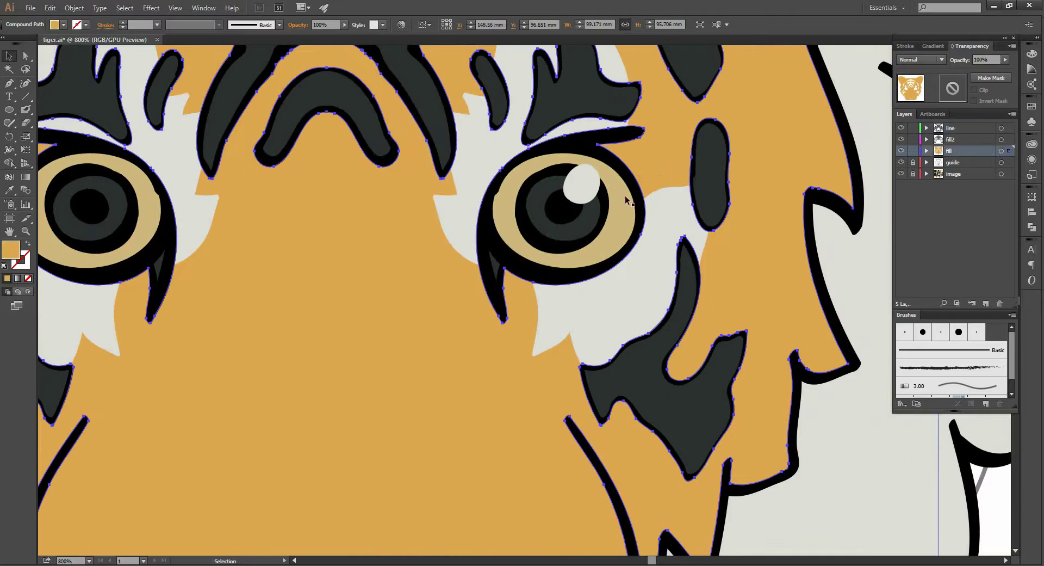
{"action": "scroll", "coordinate": [627, 200], "scroll_direction": "left", "scroll_amount": 2}
{"action": "left_click_drag", "start_coordinate": [633, 185], "coordinate": [170, 207]}
{"action": "scroll", "coordinate": [392, 308], "scroll_direction": "down", "scroll_amount": 4}
Clear the selection, make the fill layer active and recentre on the tiger's face
{"action": "left_click", "coordinate": [626, 454]}
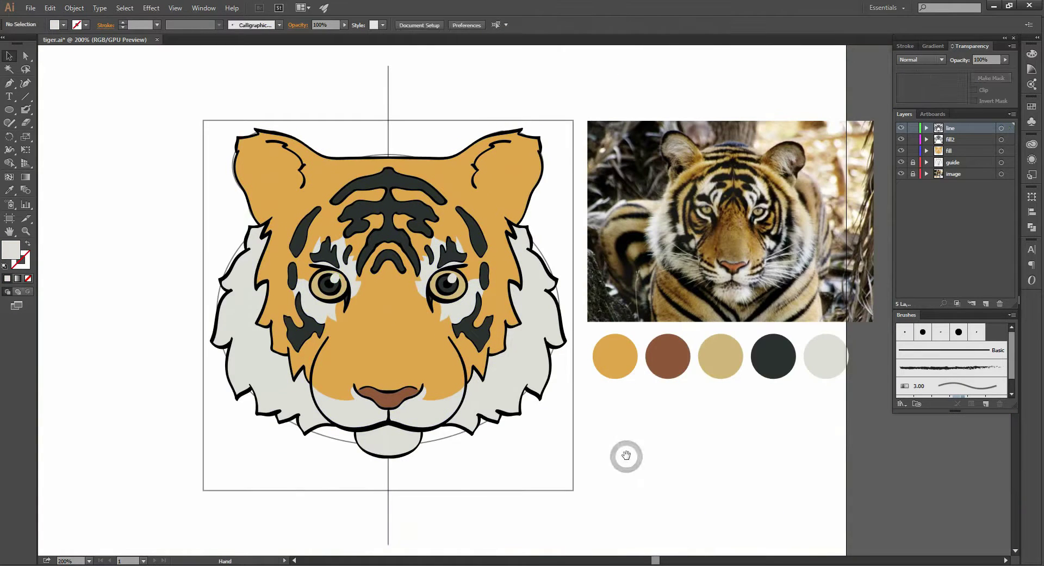
{"action": "left_click_drag", "start_coordinate": [625, 456], "coordinate": [622, 432]}
{"action": "scroll", "coordinate": [506, 375], "scroll_direction": "up", "scroll_amount": 3}
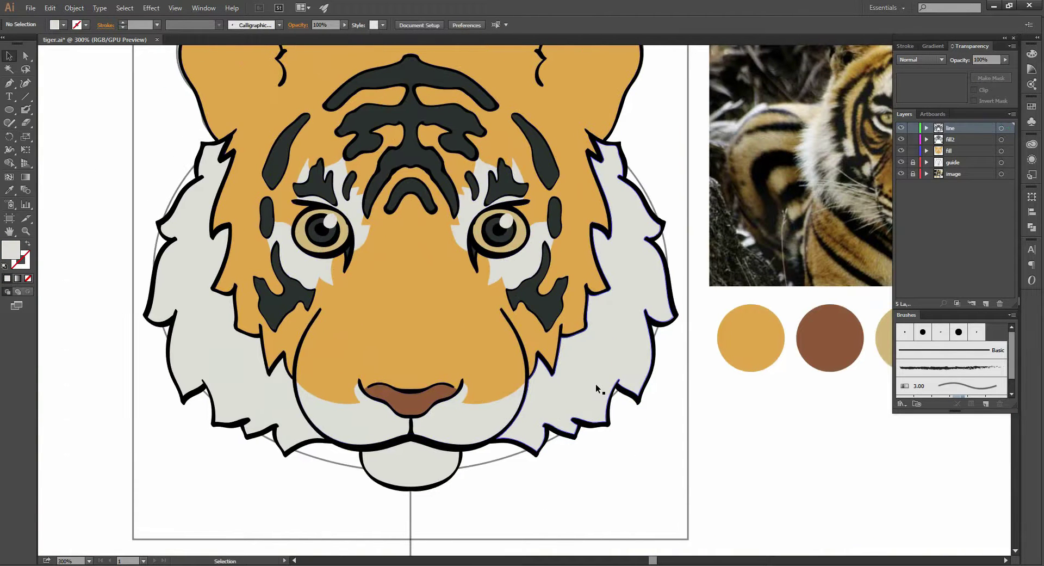
{"action": "scroll", "coordinate": [595, 384], "scroll_direction": "down", "scroll_amount": 3}
{"action": "left_click_drag", "start_coordinate": [702, 384], "coordinate": [587, 347]}
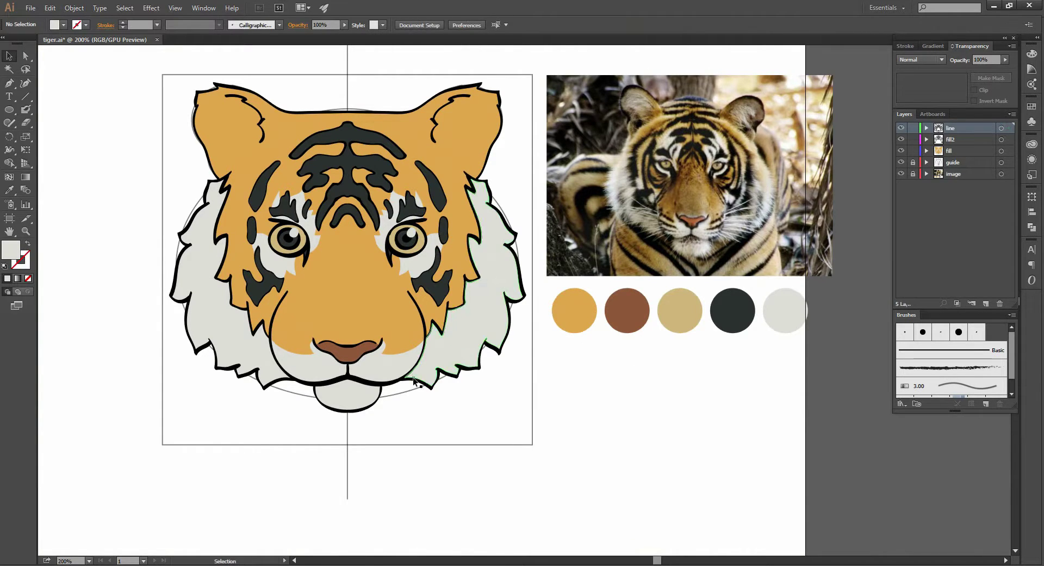
{"action": "scroll", "coordinate": [341, 334], "scroll_direction": "up", "scroll_amount": 3}
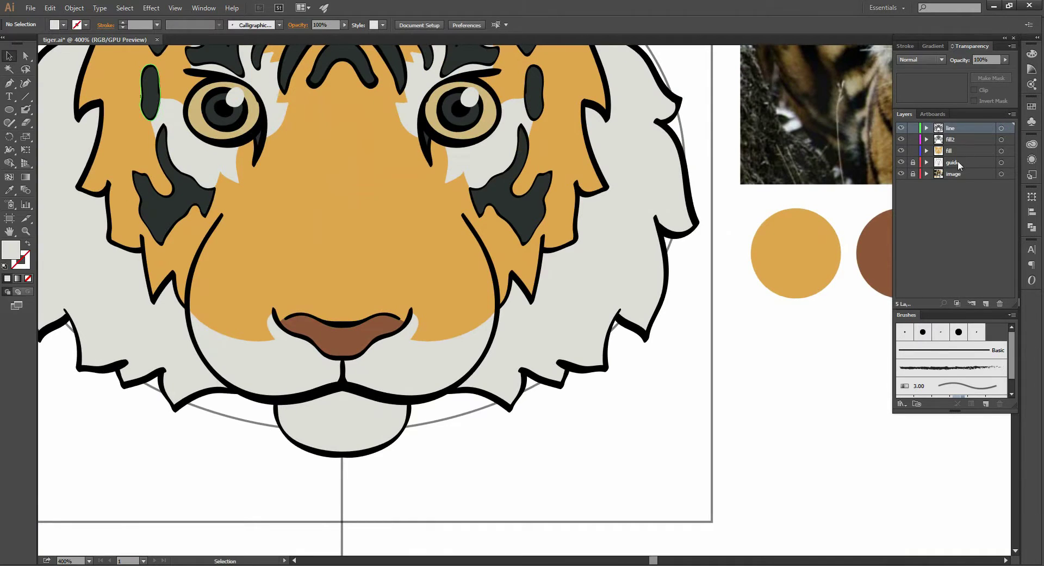
{"action": "left_click", "coordinate": [960, 151]}
{"action": "left_click_drag", "start_coordinate": [636, 379], "coordinate": [774, 325]}
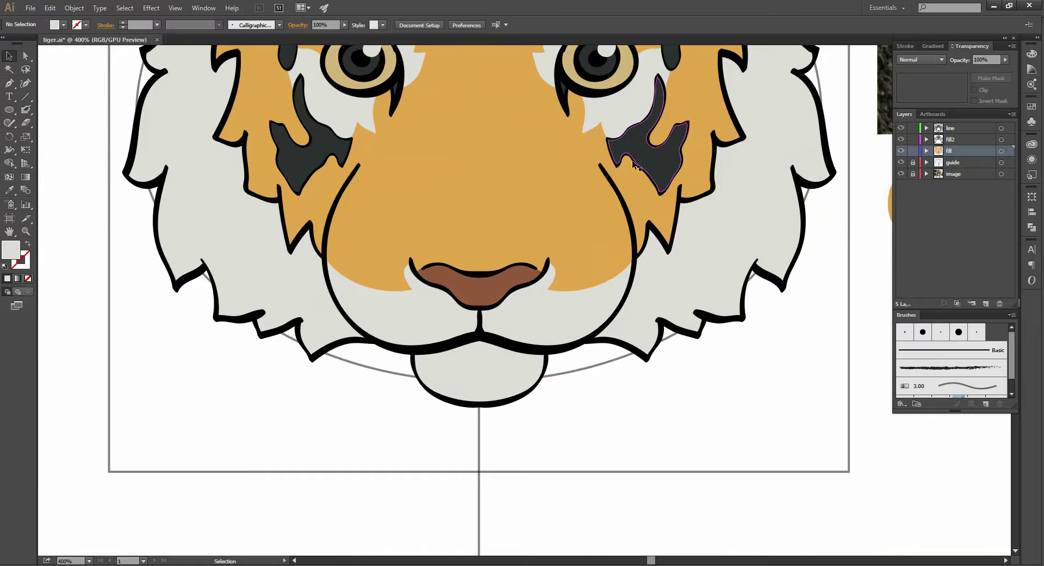
{"action": "left_click_drag", "start_coordinate": [505, 137], "coordinate": [535, 228]}
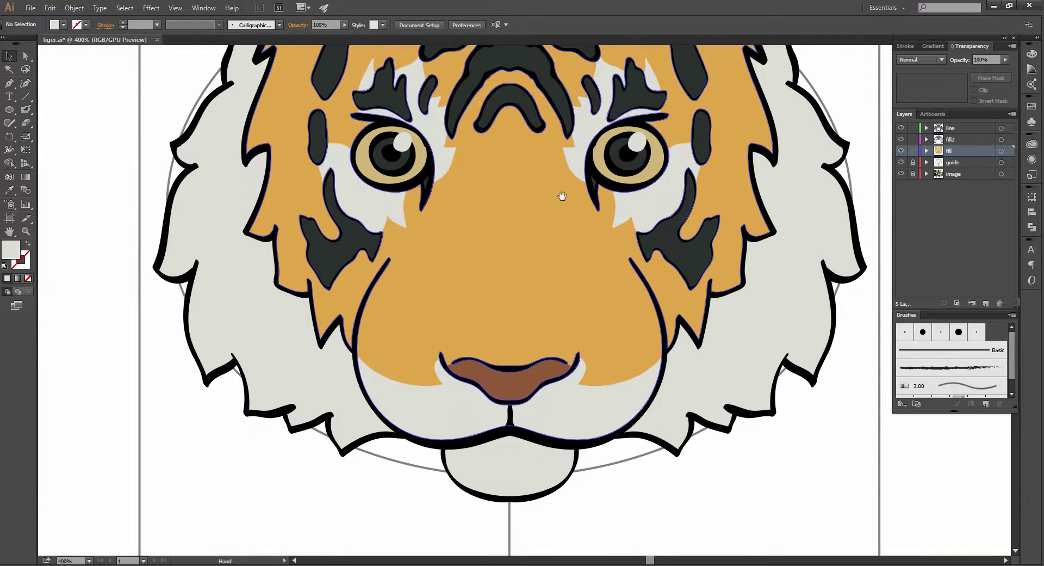
{"action": "mouse_move", "coordinate": [563, 196]}
{"action": "left_mouse_down"}
{"action": "mouse_move", "coordinate": [555, 231]}
{"action": "mouse_move", "coordinate": [590, 220]}
{"action": "mouse_move", "coordinate": [575, 203]}
{"action": "left_mouse_up"}
{"action": "scroll", "coordinate": [851, 354], "scroll_direction": "down", "scroll_amount": 1}
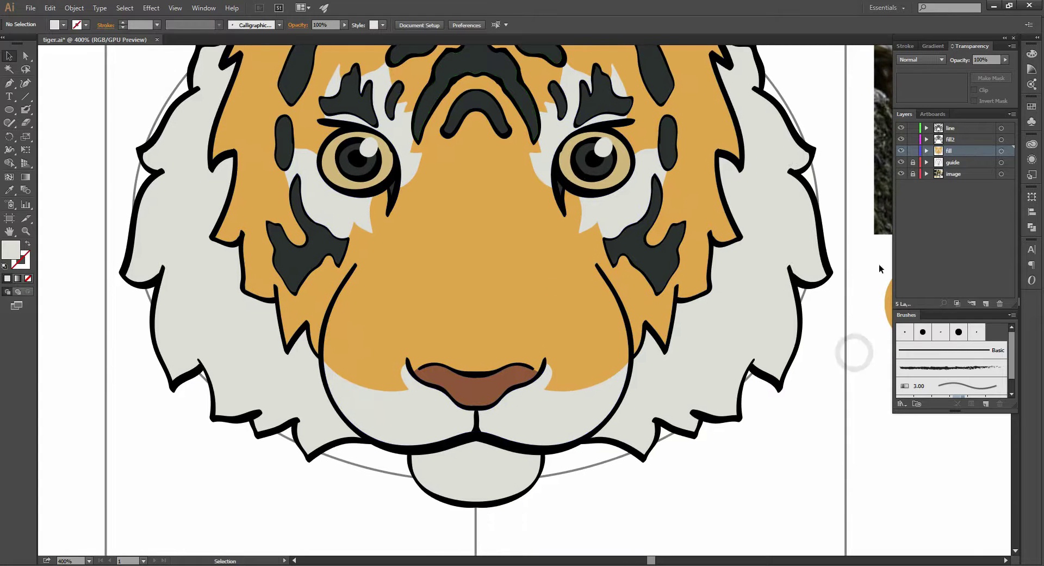
Move the brown nose shape onto fill2, then return to the fill layer
{"action": "left_click", "coordinate": [478, 385]}
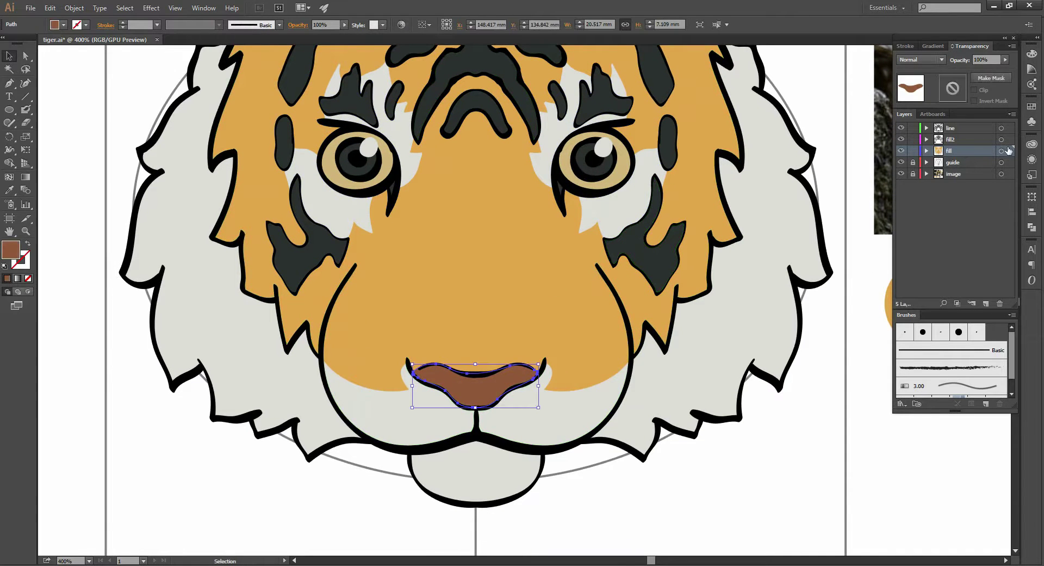
{"action": "left_click_drag", "start_coordinate": [1009, 151], "coordinate": [1009, 139]}
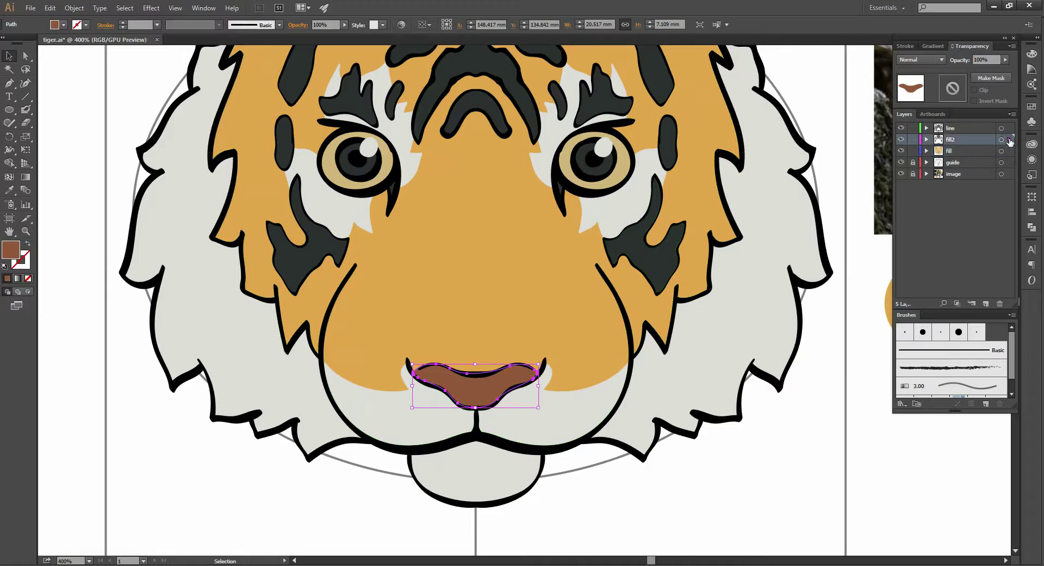
{"action": "left_click", "coordinate": [884, 471]}
{"action": "scroll", "coordinate": [885, 465], "scroll_direction": "down", "scroll_amount": 1}
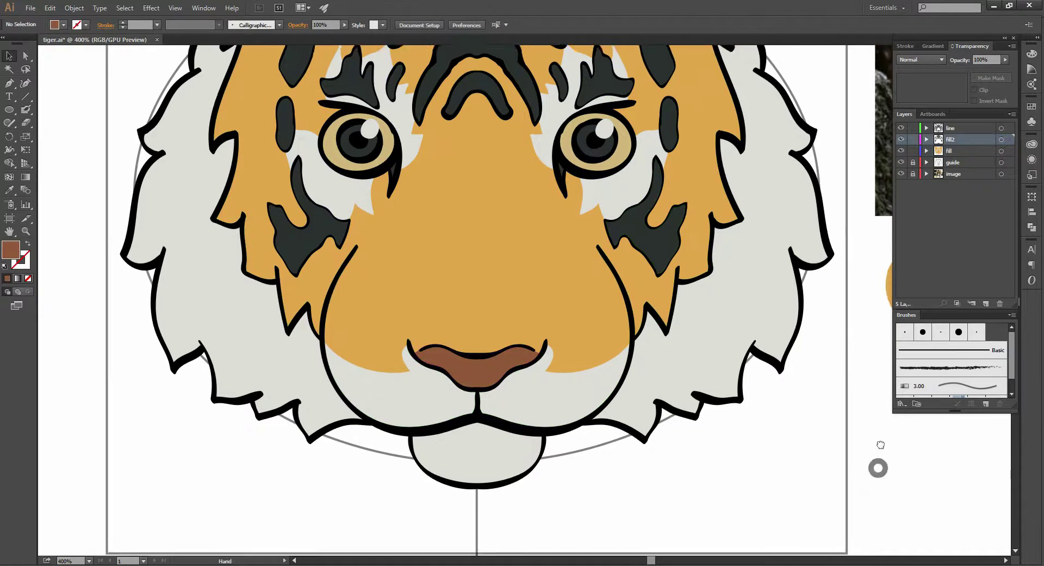
{"action": "left_click", "coordinate": [961, 150]}
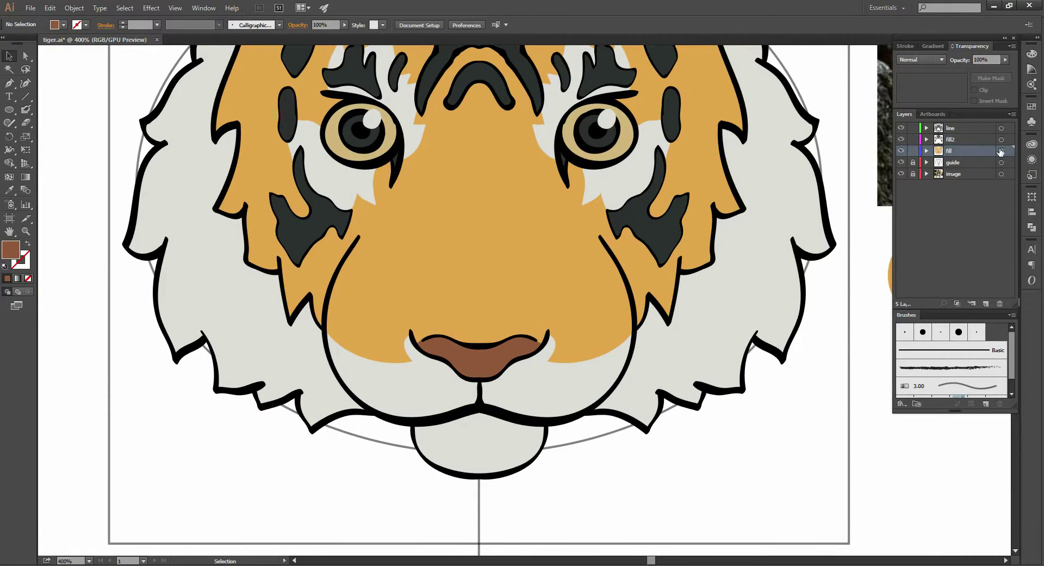
{"action": "scroll", "coordinate": [481, 367], "scroll_direction": "up", "scroll_amount": 1}
{"action": "scroll", "coordinate": [573, 347], "scroll_direction": "down", "scroll_amount": 1}
Paint light grey with the Blob Brush into the nose's left corner, merging with the muzzle
{"action": "scroll", "coordinate": [573, 347], "scroll_direction": "right", "scroll_amount": 2}
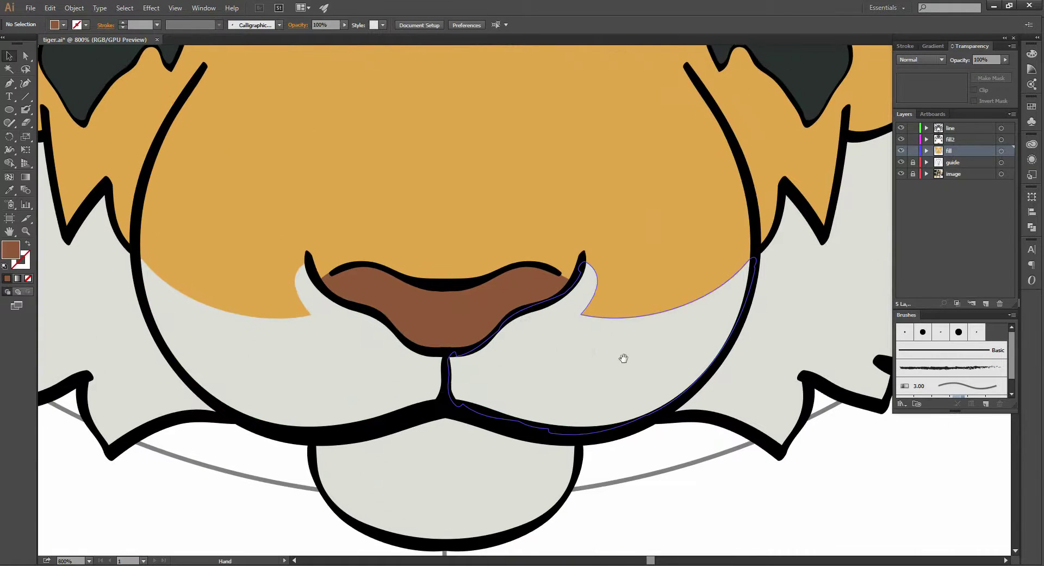
{"action": "scroll", "coordinate": [631, 345], "scroll_direction": "down", "scroll_amount": 1}
{"action": "key", "text": "b"}
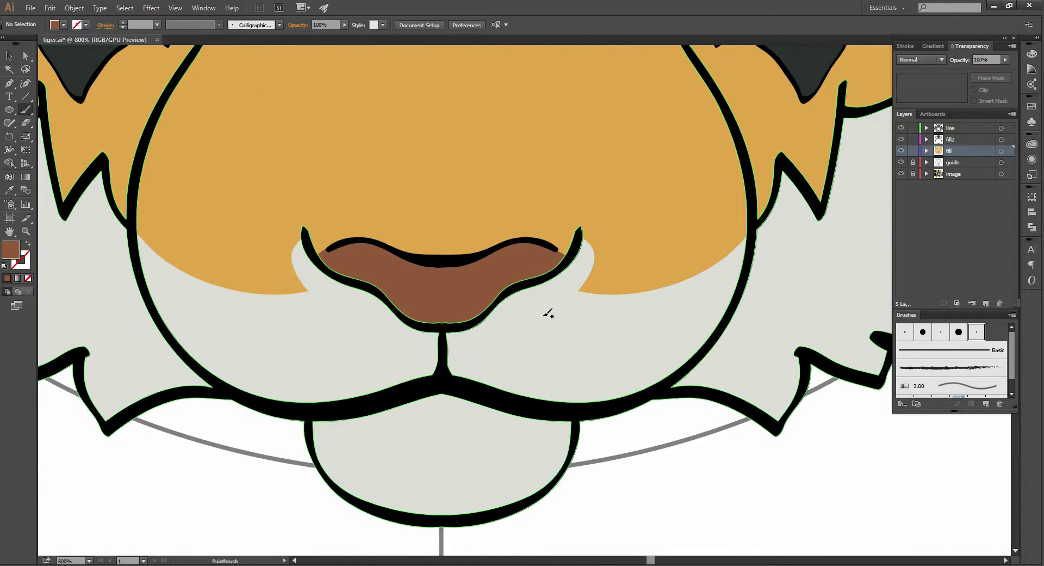
{"action": "key", "text": "shift+b"}
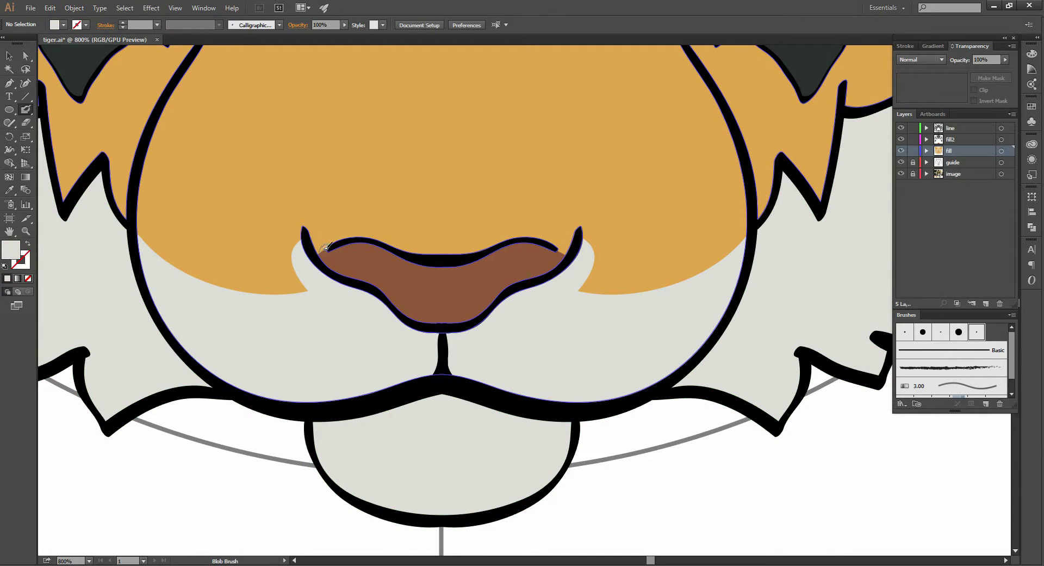
{"action": "mouse_move", "coordinate": [320, 253]}
{"action": "left_mouse_down"}
{"action": "mouse_move", "coordinate": [456, 255]}
{"action": "mouse_move", "coordinate": [531, 237]}
{"action": "mouse_move", "coordinate": [564, 258]}
{"action": "left_mouse_up"}
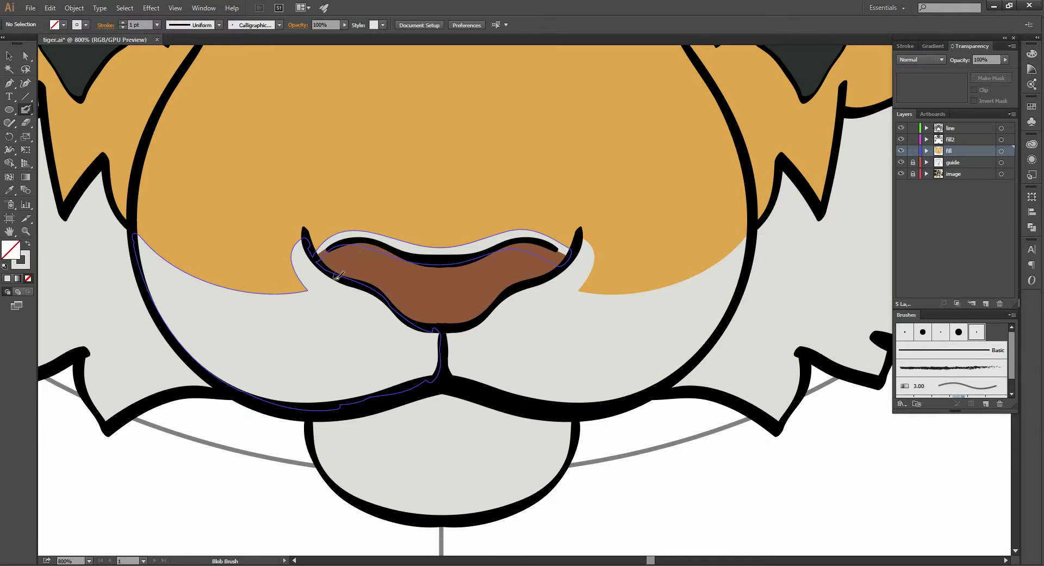
Check the merged muzzle and right cheek shapes, then fit the artboard in view
{"action": "key", "text": "v"}
{"action": "left_click", "coordinate": [340, 314]}
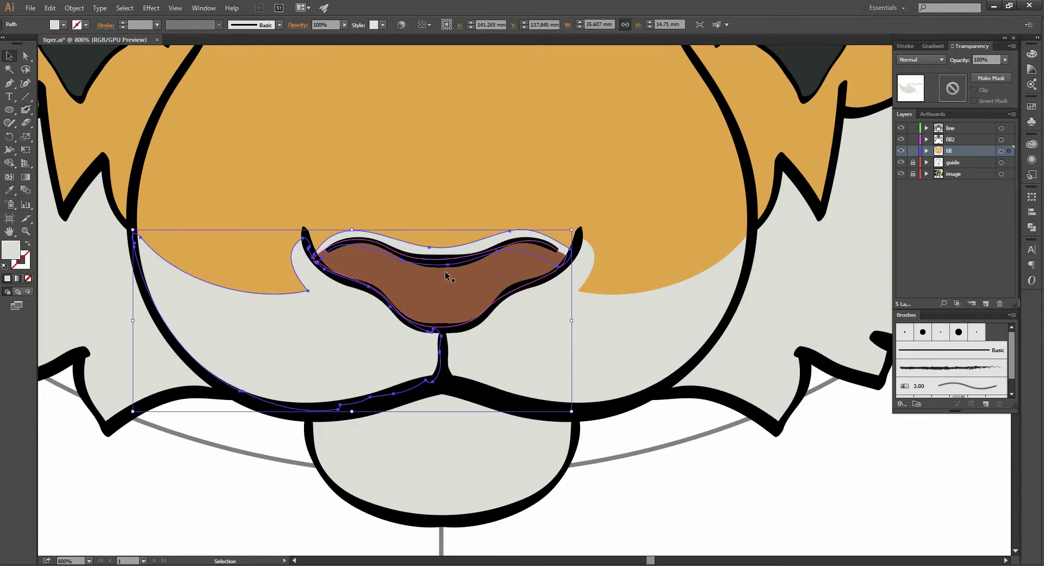
{"action": "left_click", "coordinate": [617, 291]}
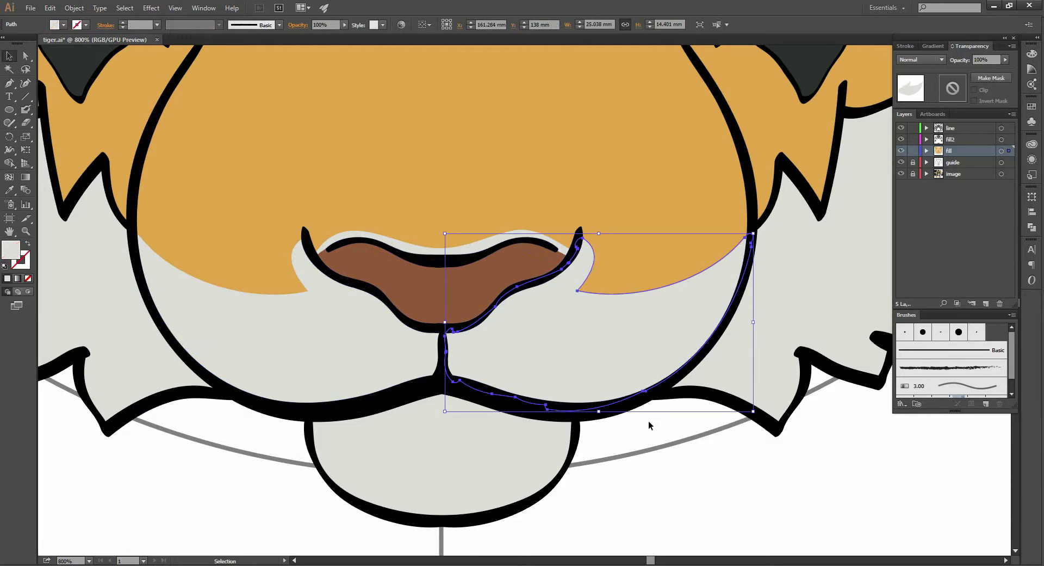
{"action": "left_click", "coordinate": [656, 476]}
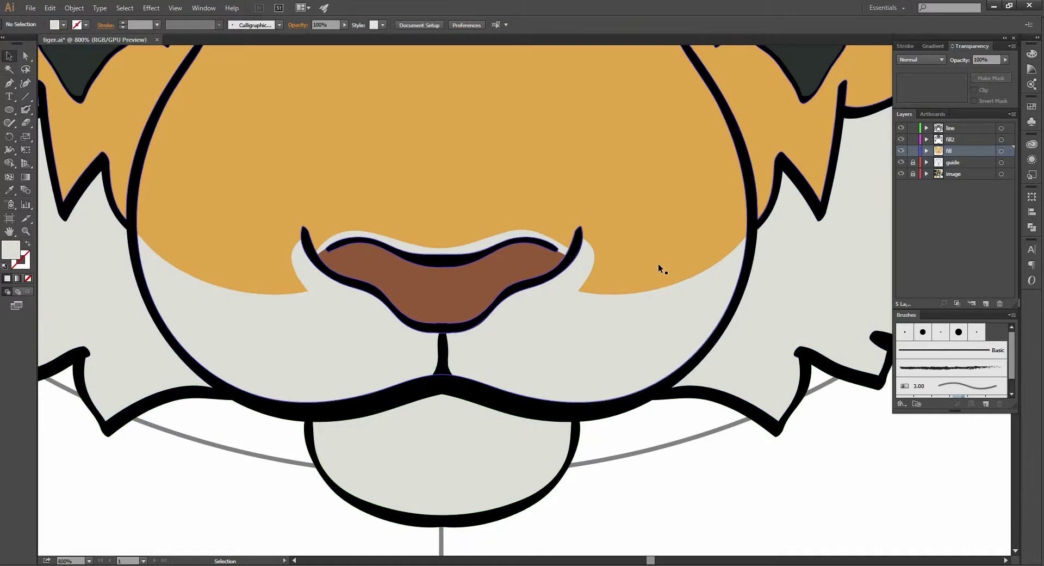
{"action": "key", "text": "ctrl+0"}
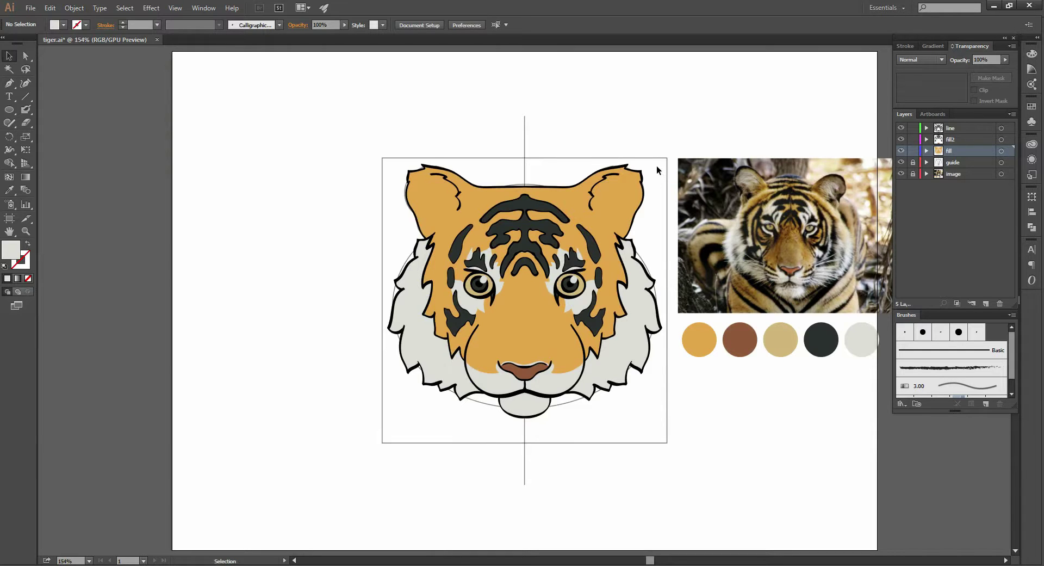
Zoom in close on the nose and mouth and select the brown nose
{"action": "left_click_drag", "start_coordinate": [660, 169], "coordinate": [556, 363]}
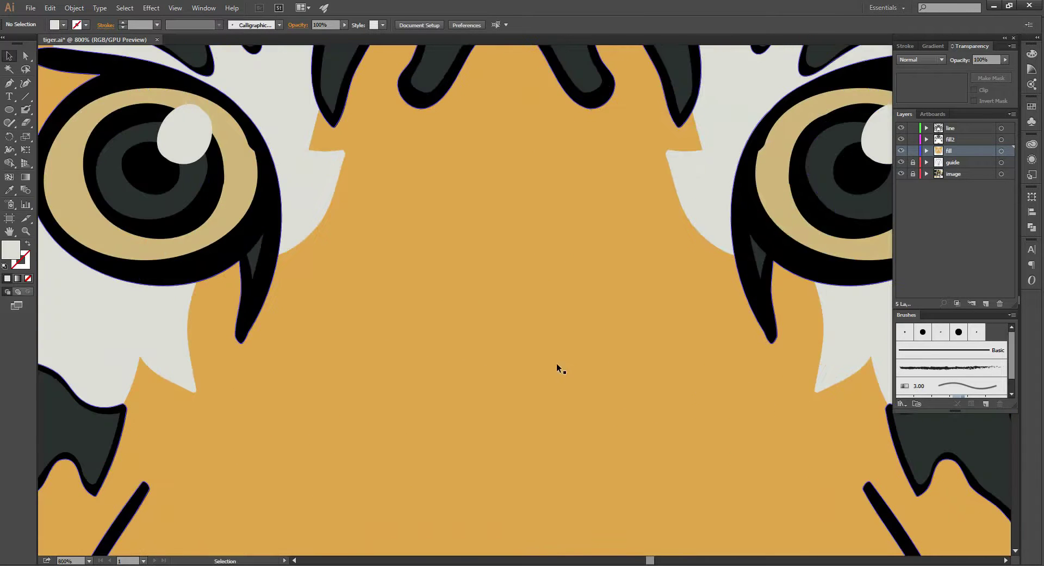
{"action": "mouse_move", "coordinate": [549, 410]}
{"action": "left_mouse_down"}
{"action": "mouse_move", "coordinate": [549, 315]}
{"action": "mouse_move", "coordinate": [527, 189]}
{"action": "left_mouse_up"}
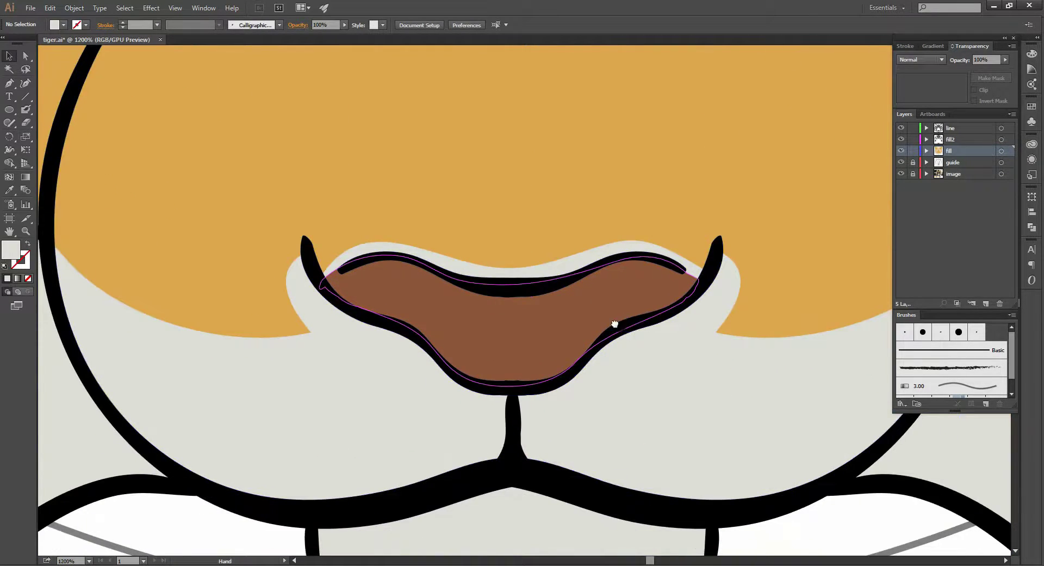
{"action": "left_click_drag", "start_coordinate": [612, 324], "coordinate": [508, 273]}
{"action": "left_click", "coordinate": [490, 271]}
{"action": "key", "text": "shift+b"}
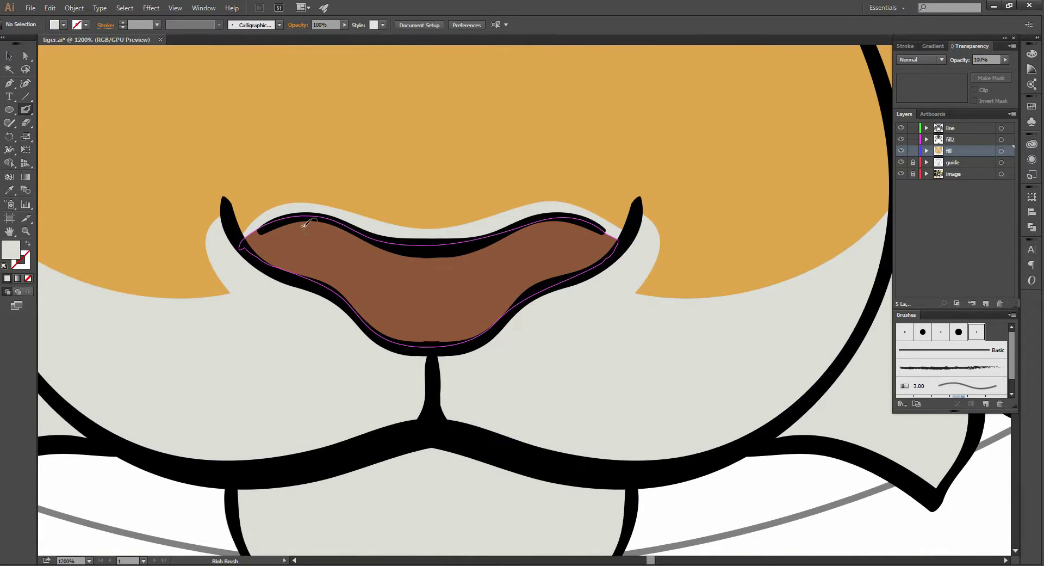
Paint light grey along the nose's upper edge, covering the black line end at its left tip
{"action": "mouse_move", "coordinate": [240, 237]}
{"action": "left_mouse_down"}
{"action": "mouse_move", "coordinate": [282, 206]}
{"action": "mouse_move", "coordinate": [443, 226]}
{"action": "mouse_move", "coordinate": [544, 206]}
{"action": "mouse_move", "coordinate": [594, 220]}
{"action": "mouse_move", "coordinate": [626, 248]}
{"action": "left_mouse_up"}
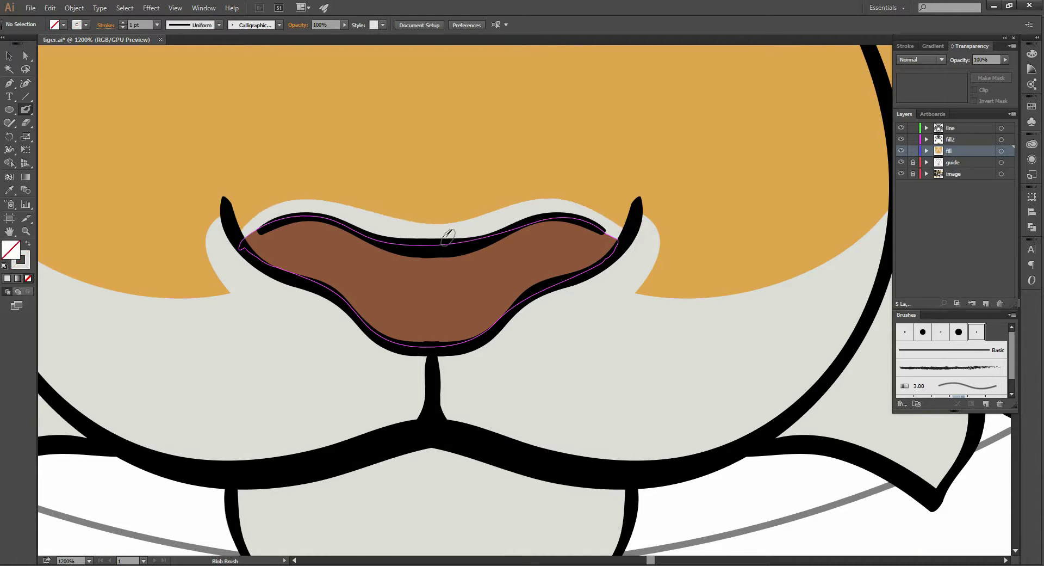
{"action": "mouse_move", "coordinate": [247, 237]}
{"action": "left_mouse_down"}
{"action": "mouse_move", "coordinate": [236, 246]}
{"action": "mouse_move", "coordinate": [252, 226]}
{"action": "mouse_move", "coordinate": [226, 263]}
{"action": "mouse_move", "coordinate": [257, 217]}
{"action": "mouse_move", "coordinate": [400, 233]}
{"action": "mouse_move", "coordinate": [331, 235]}
{"action": "left_mouse_up"}
{"action": "mouse_move", "coordinate": [234, 248]}
{"action": "left_mouse_down"}
{"action": "mouse_move", "coordinate": [258, 220]}
{"action": "mouse_move", "coordinate": [300, 205]}
{"action": "mouse_move", "coordinate": [354, 210]}
{"action": "mouse_move", "coordinate": [405, 232]}
{"action": "left_mouse_up"}
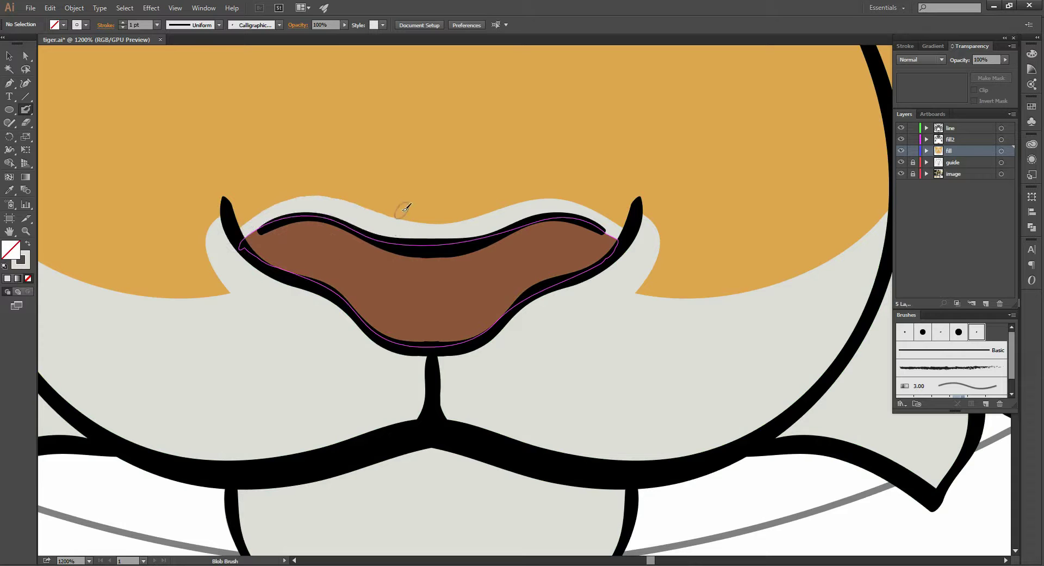
{"action": "scroll", "coordinate": [405, 208], "scroll_direction": "down", "scroll_amount": 3}
{"action": "scroll", "coordinate": [471, 158], "scroll_direction": "down", "scroll_amount": 3}
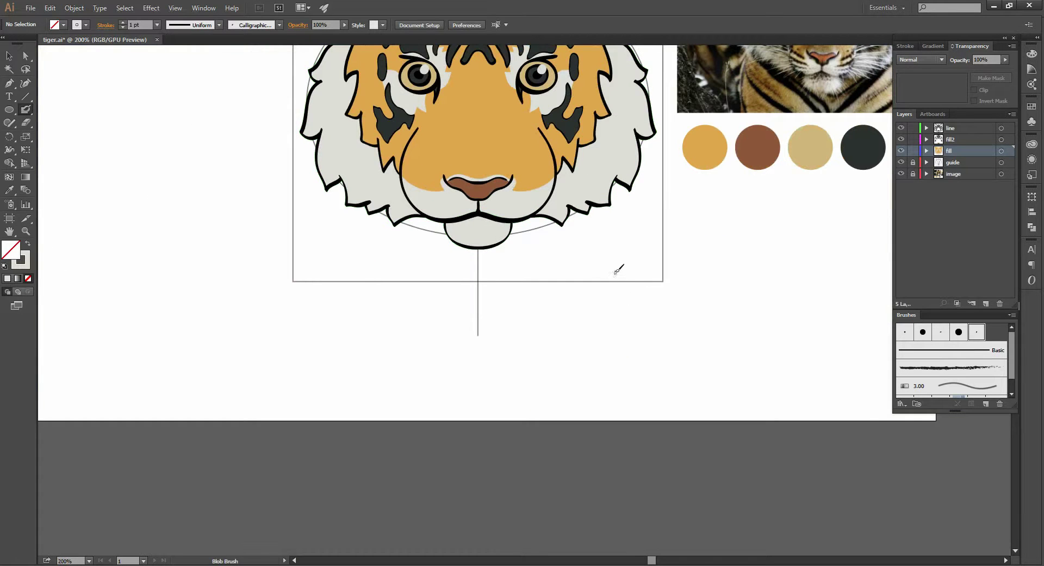
Centre the tiger face, make fill2 the working layer and toggle its visibility off and on
{"action": "mouse_move", "coordinate": [662, 217]}
{"action": "left_mouse_down"}
{"action": "mouse_move", "coordinate": [597, 291]}
{"action": "mouse_move", "coordinate": [617, 292]}
{"action": "left_mouse_up"}
{"action": "left_click_drag", "start_coordinate": [696, 283], "coordinate": [659, 279]}
{"action": "mouse_move", "coordinate": [615, 251]}
{"action": "left_mouse_down"}
{"action": "mouse_move", "coordinate": [591, 223]}
{"action": "mouse_move", "coordinate": [607, 246]}
{"action": "mouse_move", "coordinate": [606, 237]}
{"action": "left_mouse_up"}
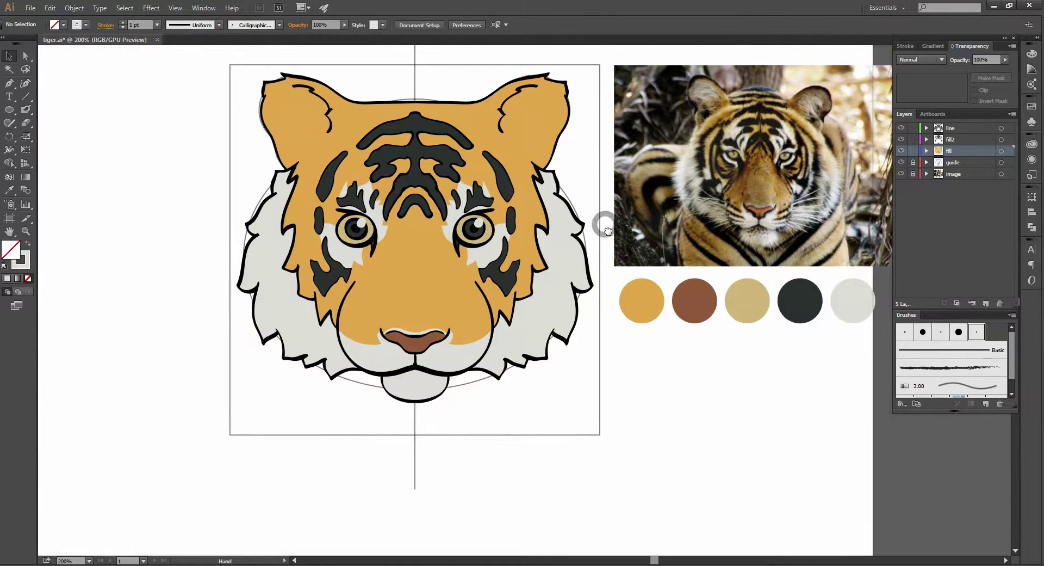
{"action": "left_click", "coordinate": [960, 140]}
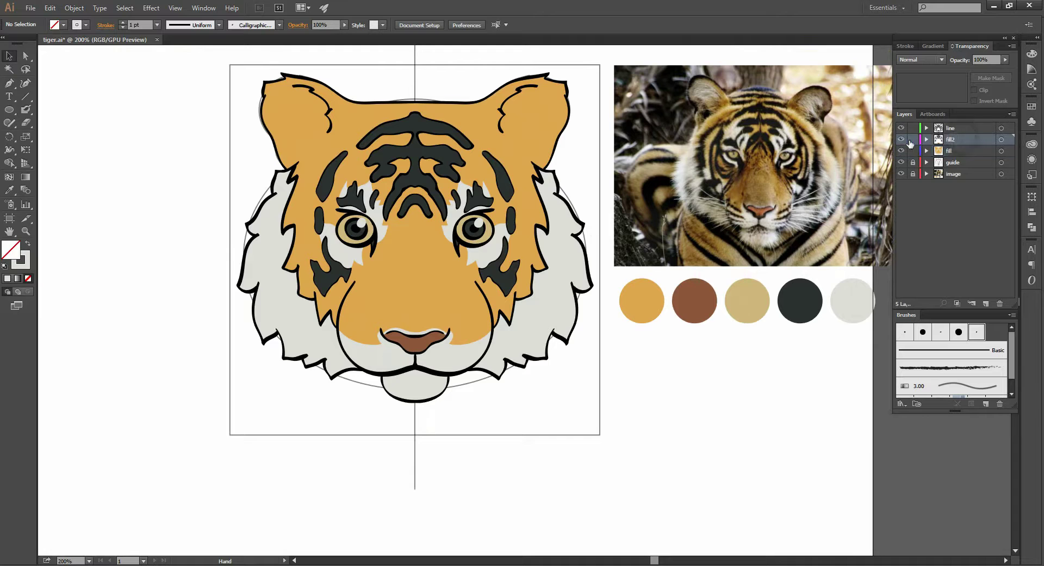
{"action": "left_click", "coordinate": [900, 141]}
{"action": "left_click", "coordinate": [900, 141]}
{"action": "left_click", "coordinate": [900, 140]}
{"action": "scroll", "coordinate": [479, 98], "scroll_direction": "up", "scroll_amount": 3}
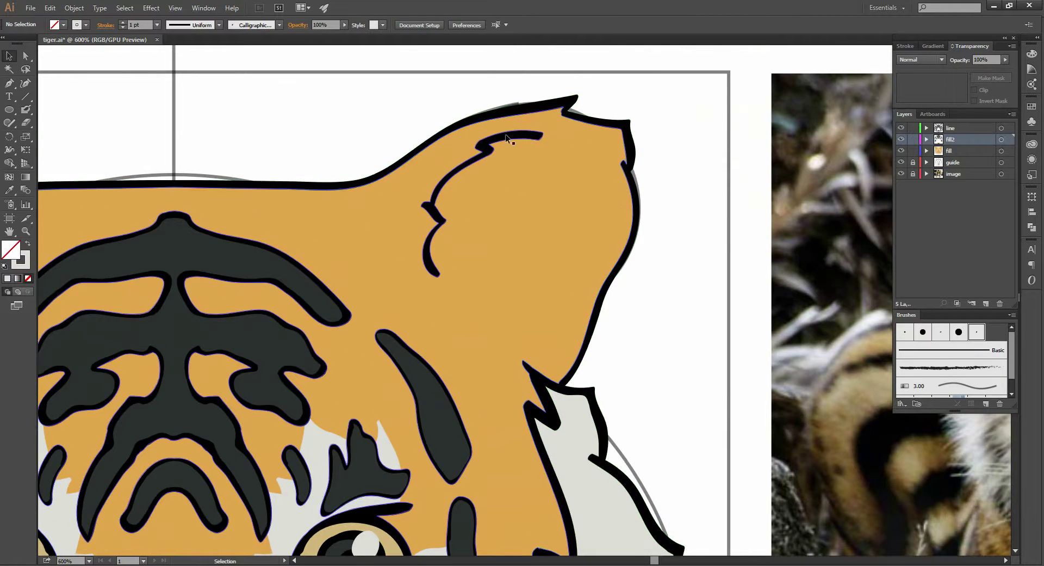
Sample the dark stripe colour and paint a dark tuft along the right ear's top edge
{"action": "key", "text": "i"}
{"action": "left_click", "coordinate": [283, 259]}
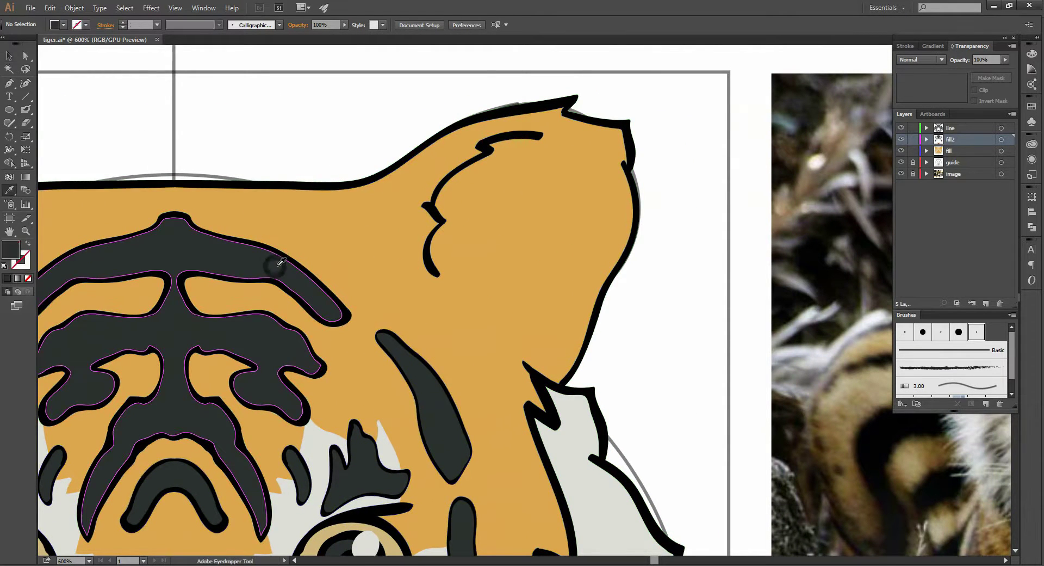
{"action": "key", "text": "shift+b"}
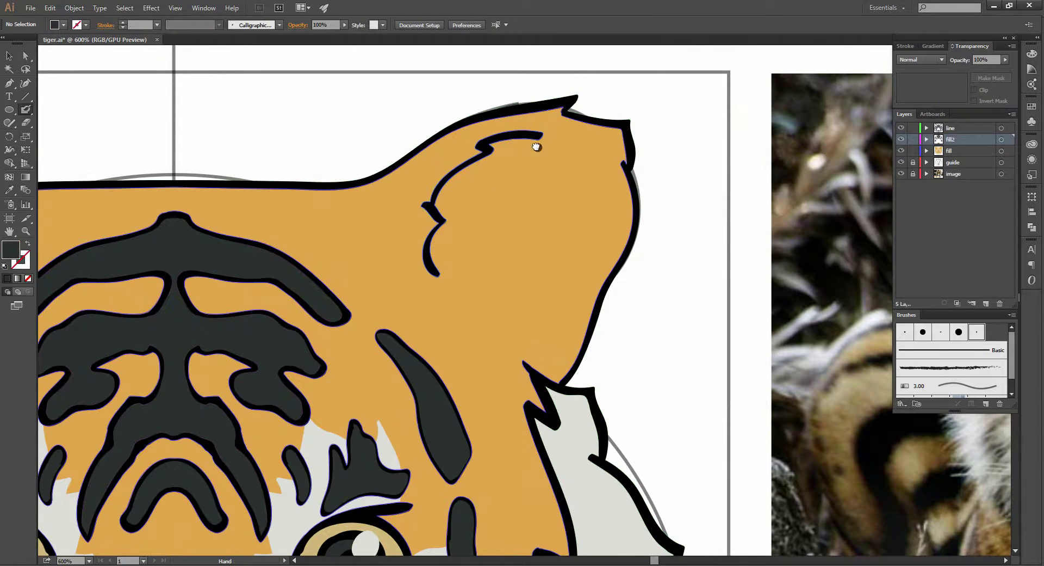
{"action": "left_click_drag", "start_coordinate": [536, 144], "coordinate": [523, 139]}
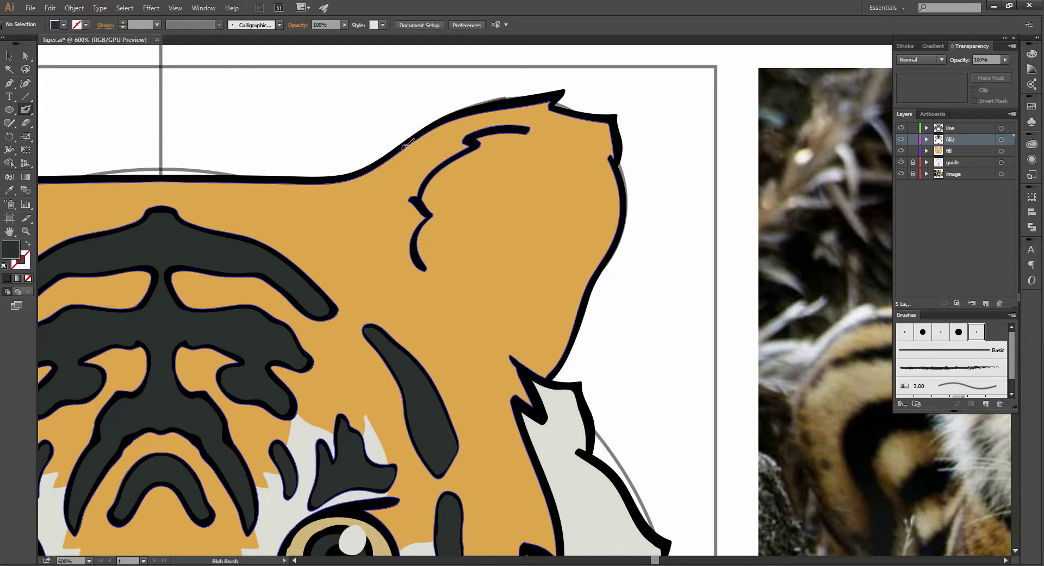
{"action": "mouse_move", "coordinate": [407, 145]}
{"action": "left_mouse_down"}
{"action": "mouse_move", "coordinate": [519, 129]}
{"action": "mouse_move", "coordinate": [591, 165]}
{"action": "mouse_move", "coordinate": [620, 157]}
{"action": "left_mouse_up"}
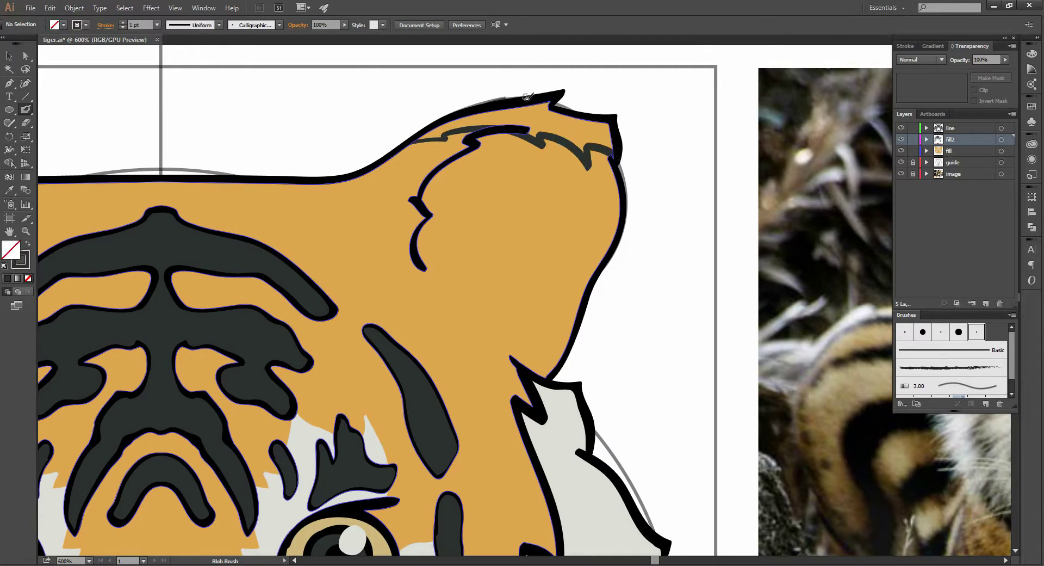
Widen the dark tuft across the ear top, covering the remaining orange sliver beneath it
{"action": "left_click_drag", "start_coordinate": [419, 136], "coordinate": [438, 134]}
{"action": "left_click_drag", "start_coordinate": [451, 126], "coordinate": [498, 118]}
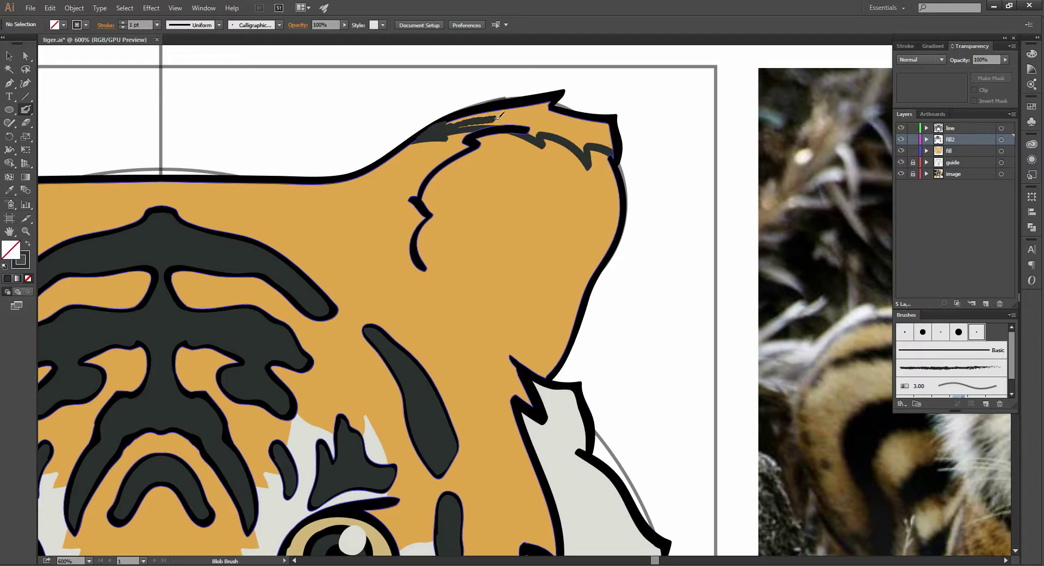
{"action": "key", "text": "ctrl+plus"}
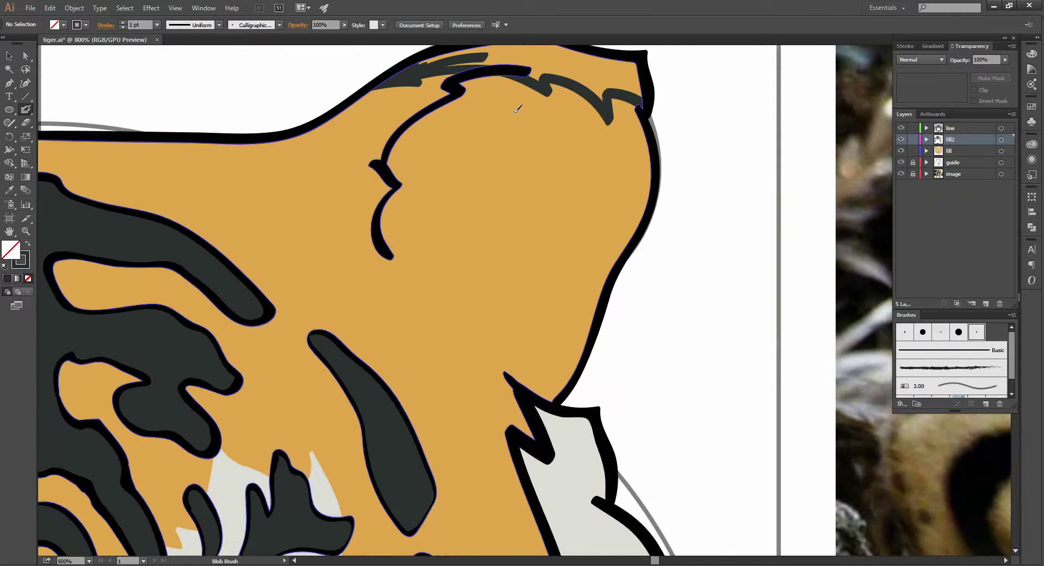
{"action": "left_click_drag", "start_coordinate": [530, 99], "coordinate": [465, 138]}
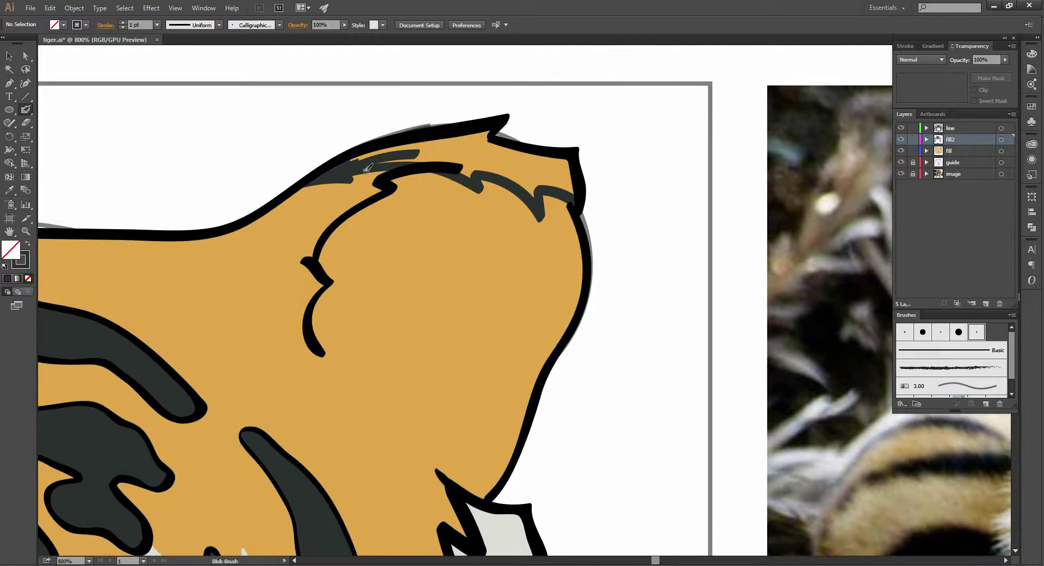
{"action": "left_click_drag", "start_coordinate": [367, 168], "coordinate": [353, 163]}
{"action": "mouse_move", "coordinate": [378, 159]}
{"action": "left_mouse_down"}
{"action": "mouse_move", "coordinate": [450, 153]}
{"action": "mouse_move", "coordinate": [472, 138]}
{"action": "left_mouse_up"}
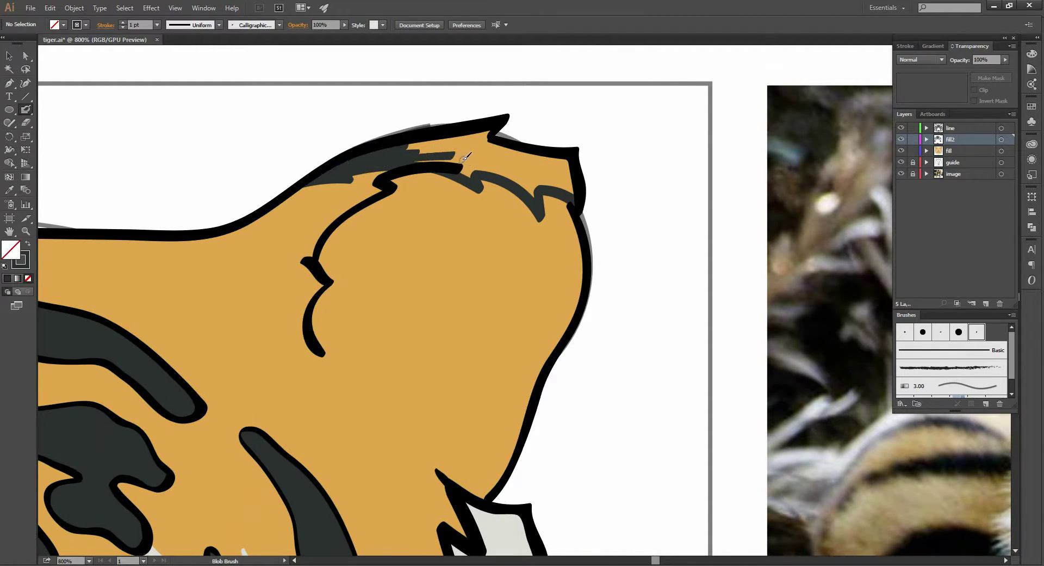
{"action": "mouse_move", "coordinate": [395, 148]}
{"action": "left_mouse_down"}
{"action": "mouse_move", "coordinate": [465, 137]}
{"action": "mouse_move", "coordinate": [435, 151]}
{"action": "mouse_move", "coordinate": [499, 148]}
{"action": "mouse_move", "coordinate": [577, 190]}
{"action": "mouse_move", "coordinate": [484, 150]}
{"action": "left_mouse_up"}
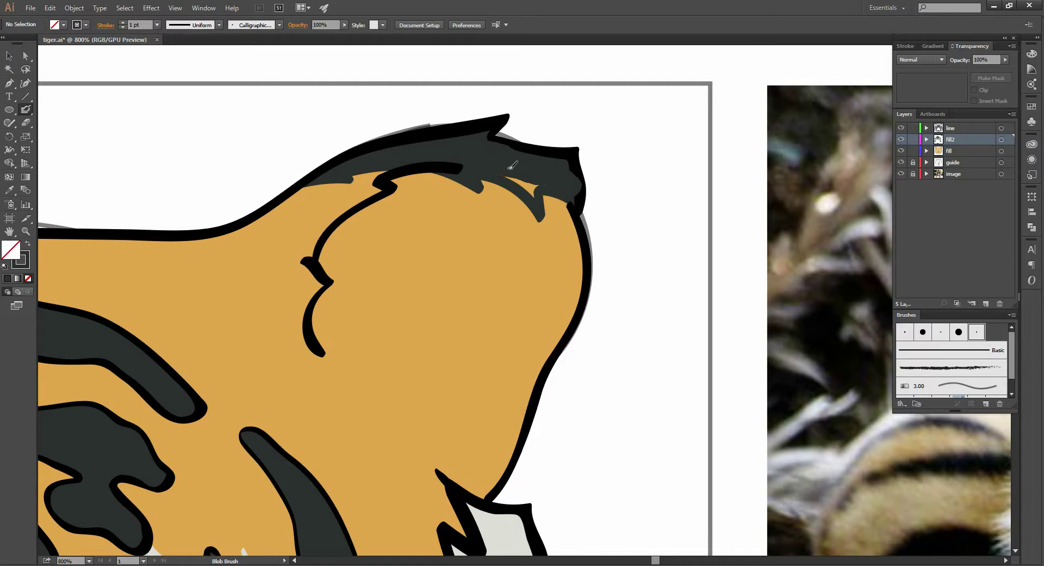
{"action": "left_click_drag", "start_coordinate": [512, 165], "coordinate": [560, 170]}
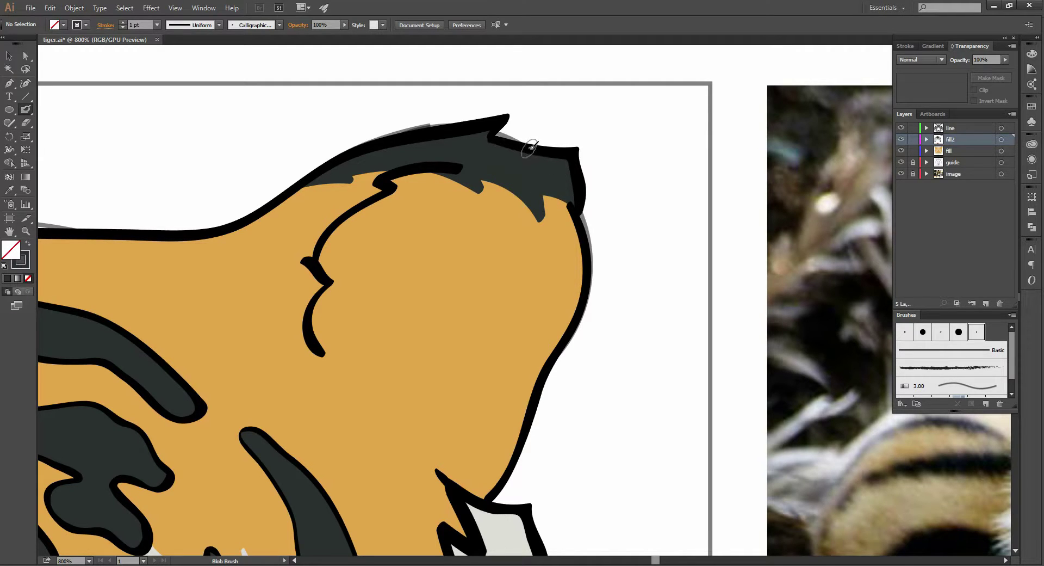
{"action": "key", "text": "v"}
{"action": "scroll", "coordinate": [591, 160], "scroll_direction": "down", "scroll_amount": 3}
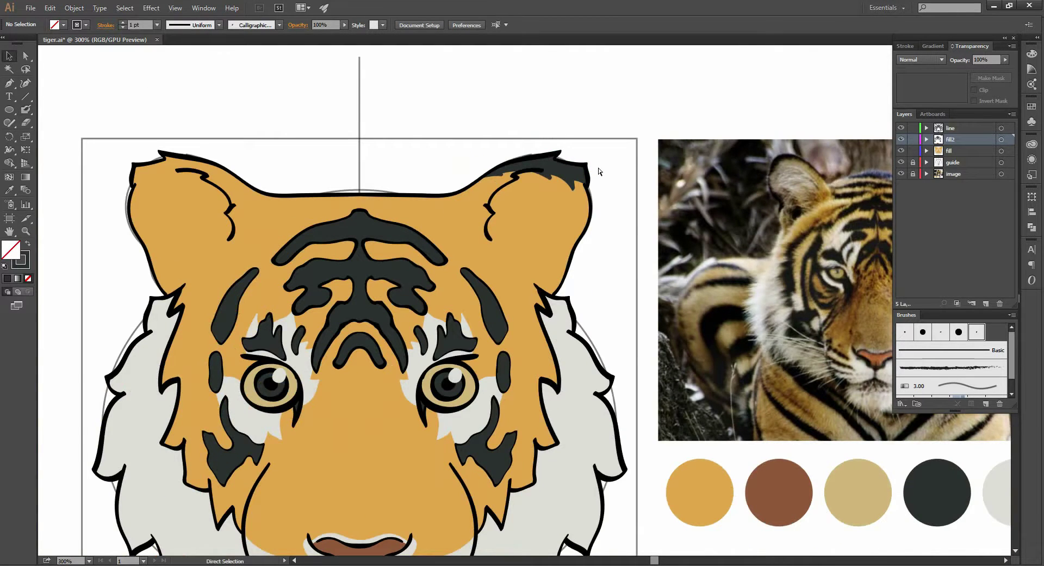
Delete the existing dark tuft from the right ear
{"action": "key", "text": "ctrl+0"}
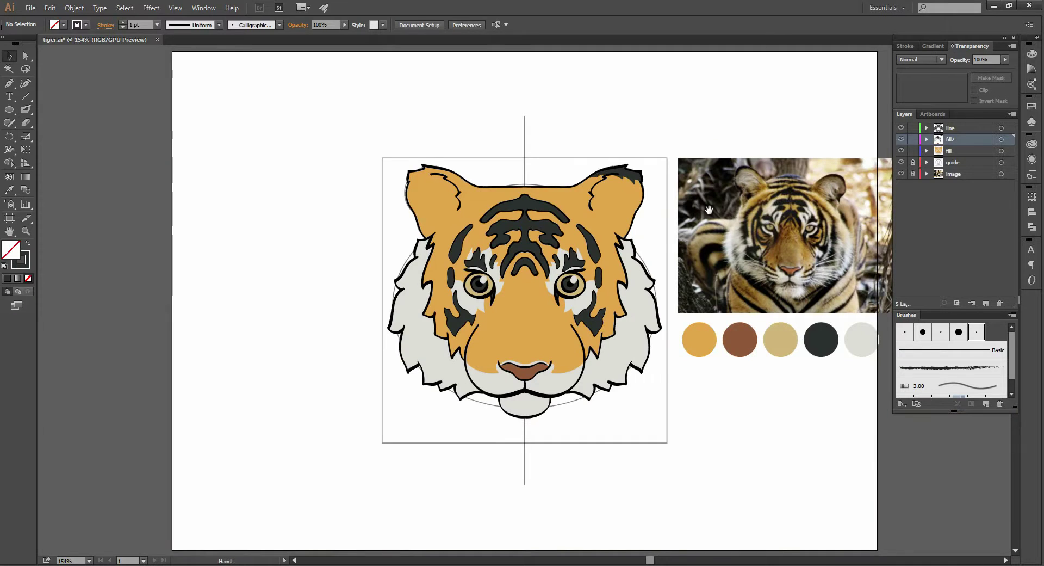
{"action": "left_click_drag", "start_coordinate": [706, 200], "coordinate": [587, 192]}
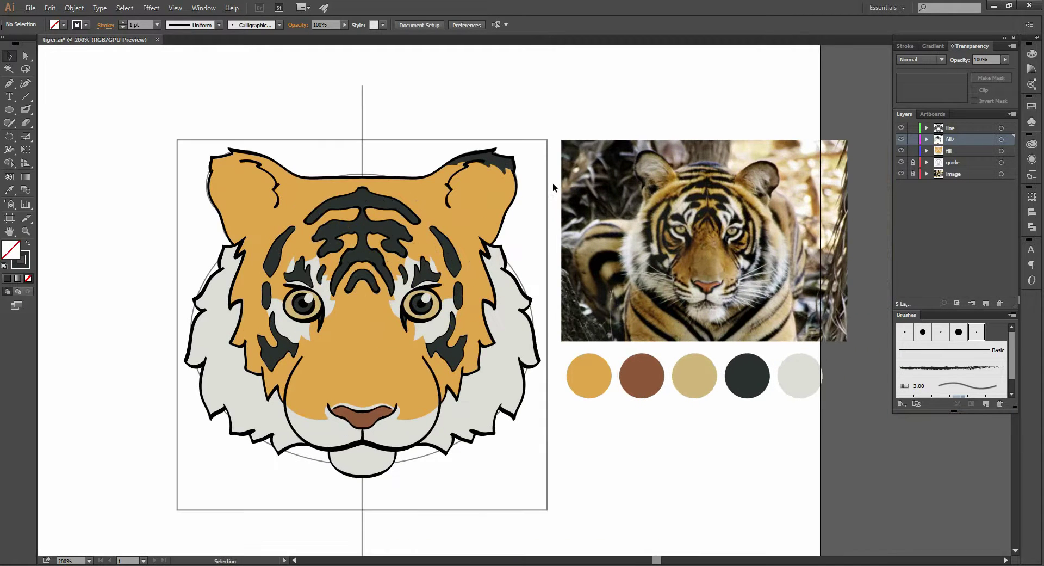
{"action": "scroll", "coordinate": [553, 183], "scroll_direction": "up", "scroll_amount": 1}
{"action": "left_click", "coordinate": [497, 162]}
{"action": "key", "text": "Delete"}
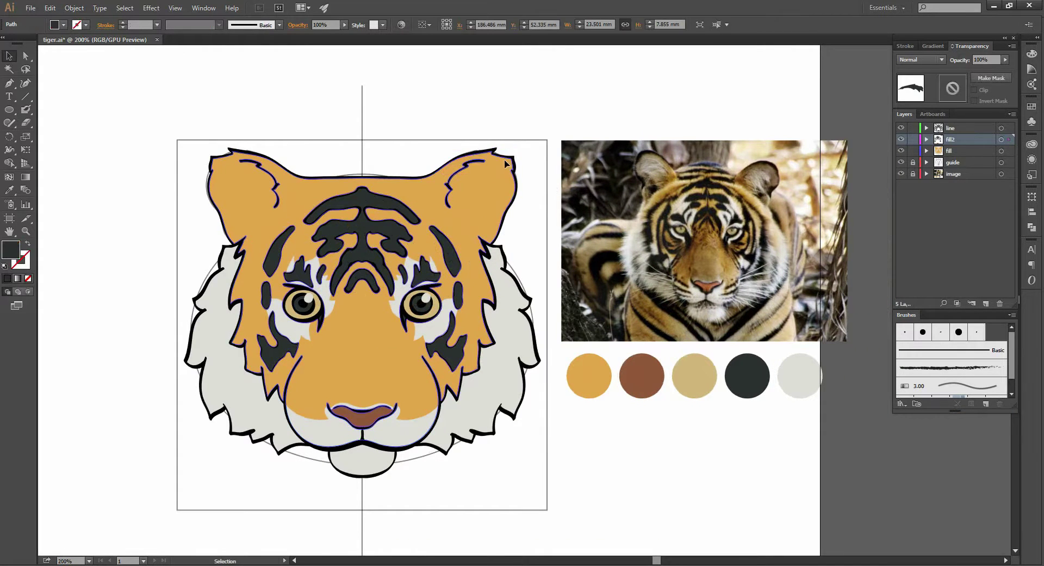
Repaint a dark band along the right ear's inner edge, redoing one stroke
{"action": "scroll", "coordinate": [499, 168], "scroll_direction": "up", "scroll_amount": 3}
{"action": "left_click_drag", "start_coordinate": [650, 175], "coordinate": [629, 233]}
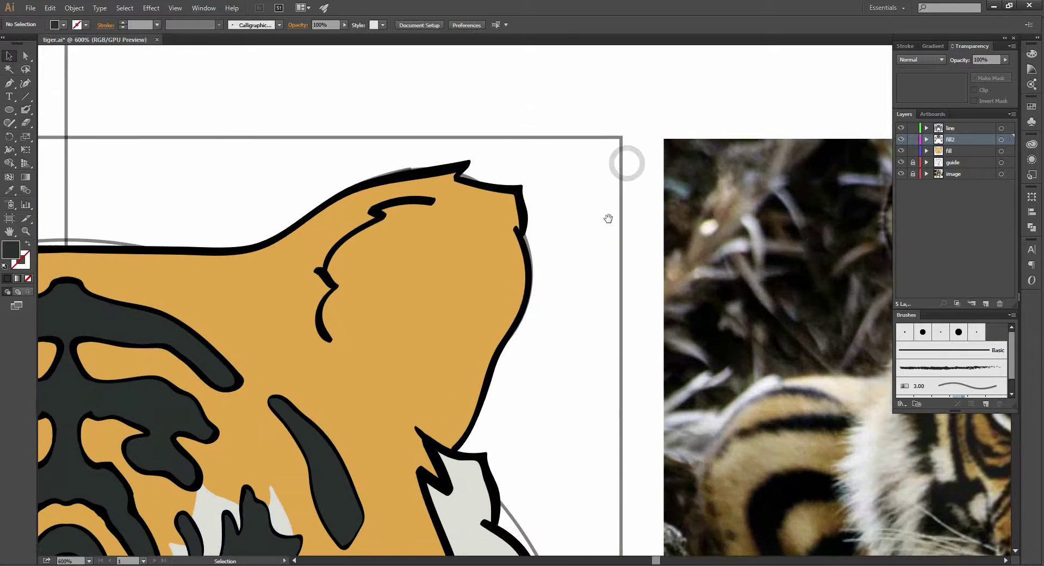
{"action": "key", "text": "shift+b"}
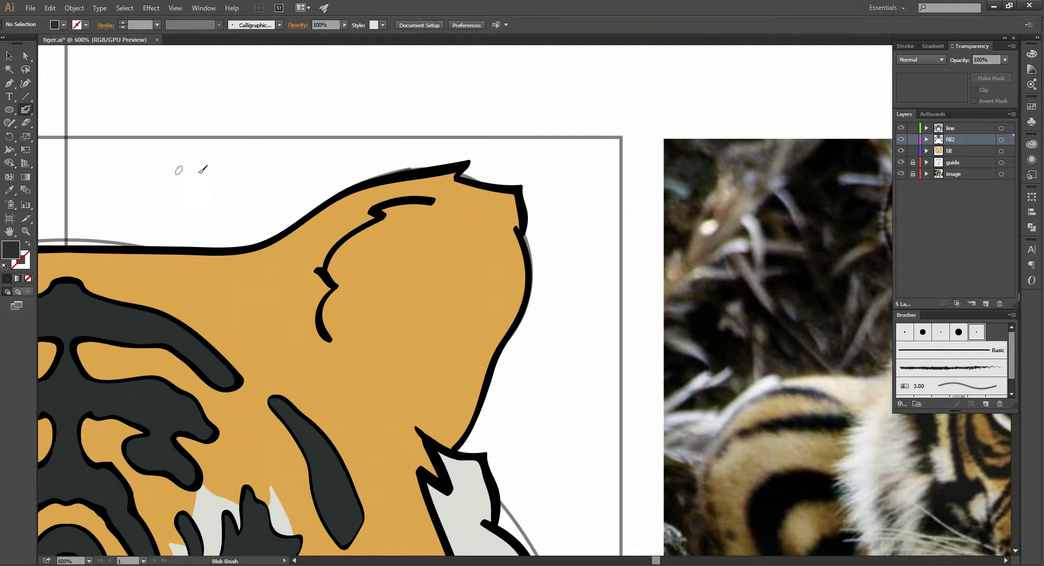
{"action": "key", "text": "shift+x"}
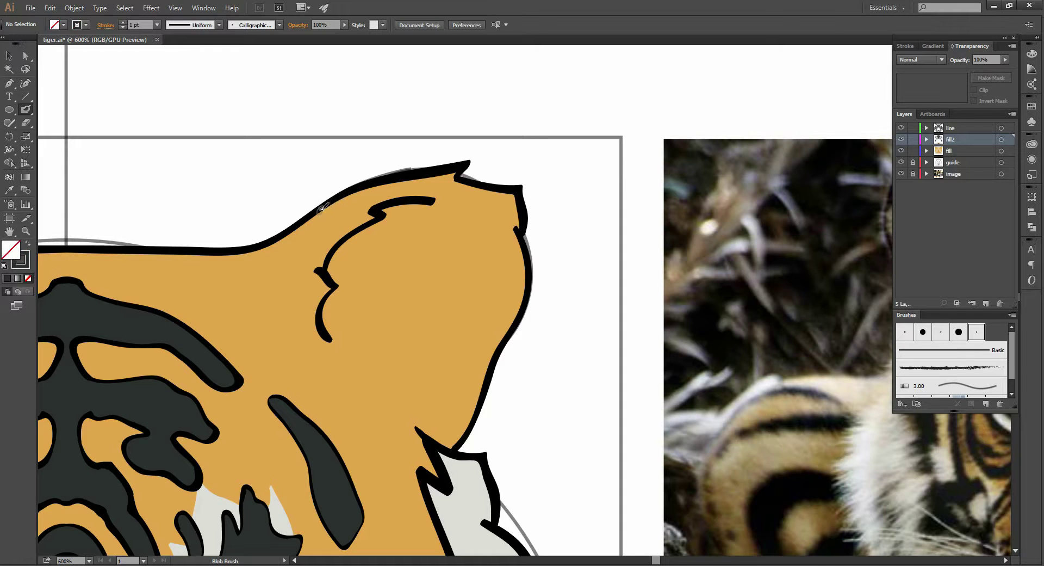
{"action": "left_click_drag", "start_coordinate": [321, 207], "coordinate": [438, 194]}
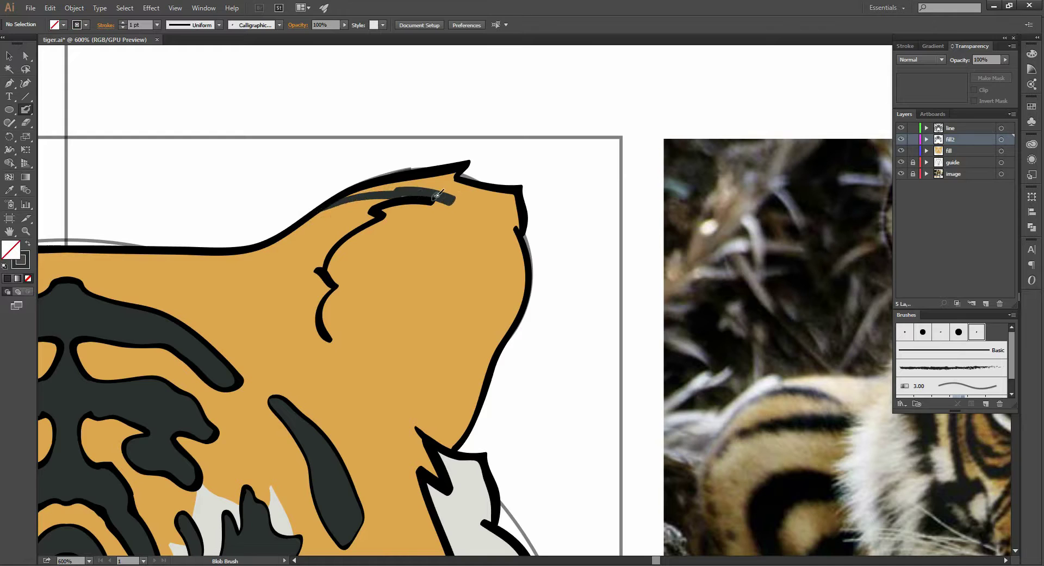
{"action": "left_click_drag", "start_coordinate": [413, 190], "coordinate": [519, 205]}
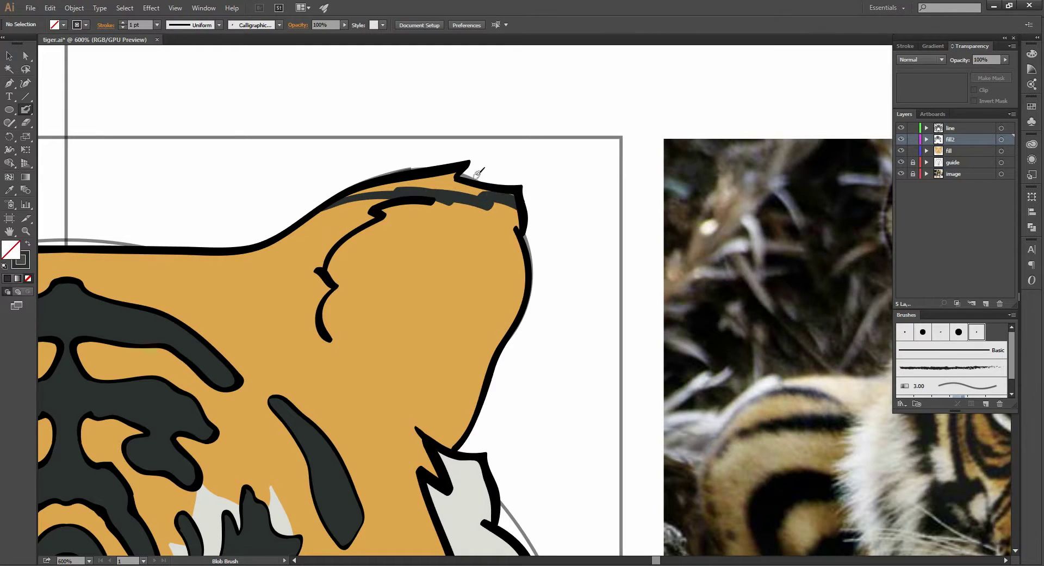
{"action": "key", "text": "ctrl+z"}
{"action": "key", "text": "ctrl+z"}
{"action": "key", "text": "ctrl+z"}
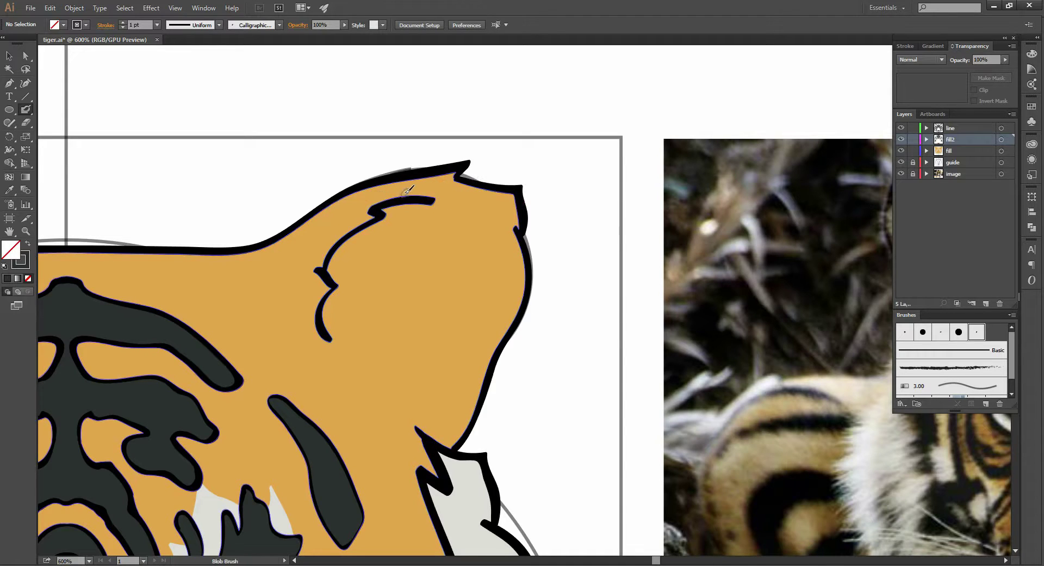
{"action": "mouse_move", "coordinate": [328, 202]}
{"action": "left_mouse_down"}
{"action": "mouse_move", "coordinate": [429, 191]}
{"action": "mouse_move", "coordinate": [515, 204]}
{"action": "left_mouse_up"}
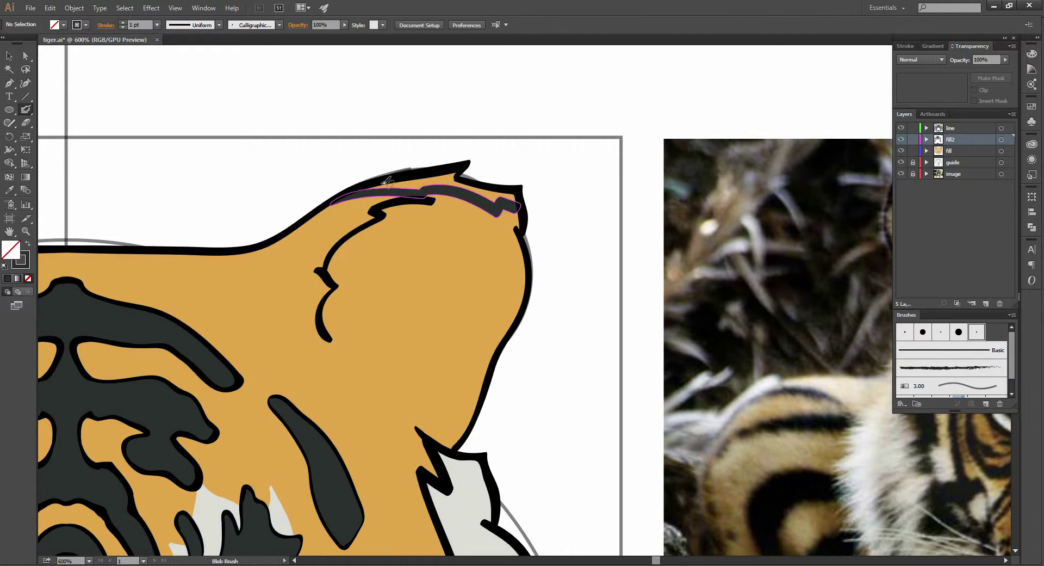
Extend the dark fill along the ear's top edge into the pointed tip
{"action": "left_click_drag", "start_coordinate": [356, 187], "coordinate": [450, 175]}
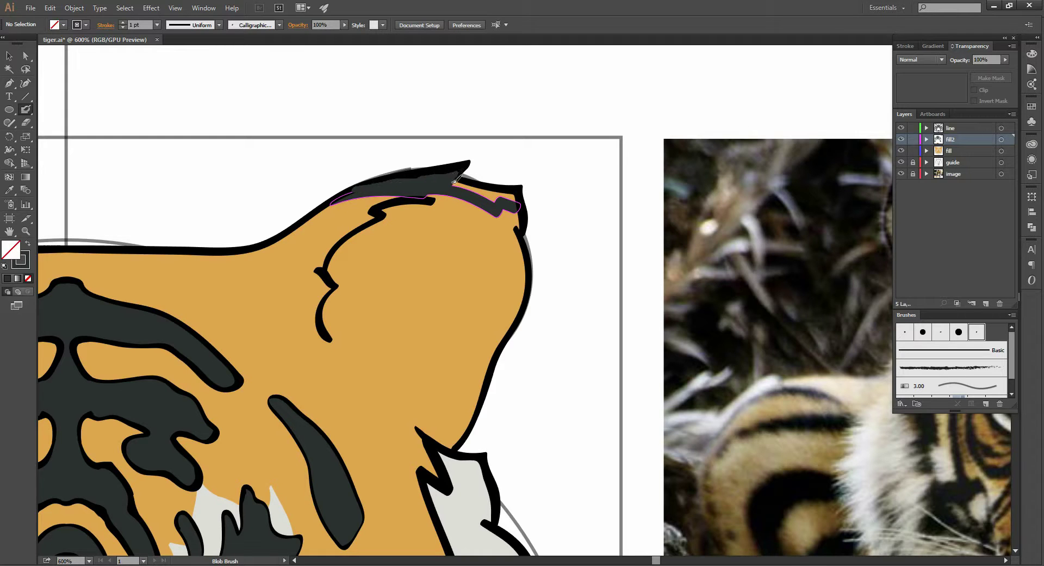
{"action": "mouse_move", "coordinate": [471, 185]}
{"action": "left_mouse_down"}
{"action": "mouse_move", "coordinate": [511, 195]}
{"action": "mouse_move", "coordinate": [500, 197]}
{"action": "left_mouse_up"}
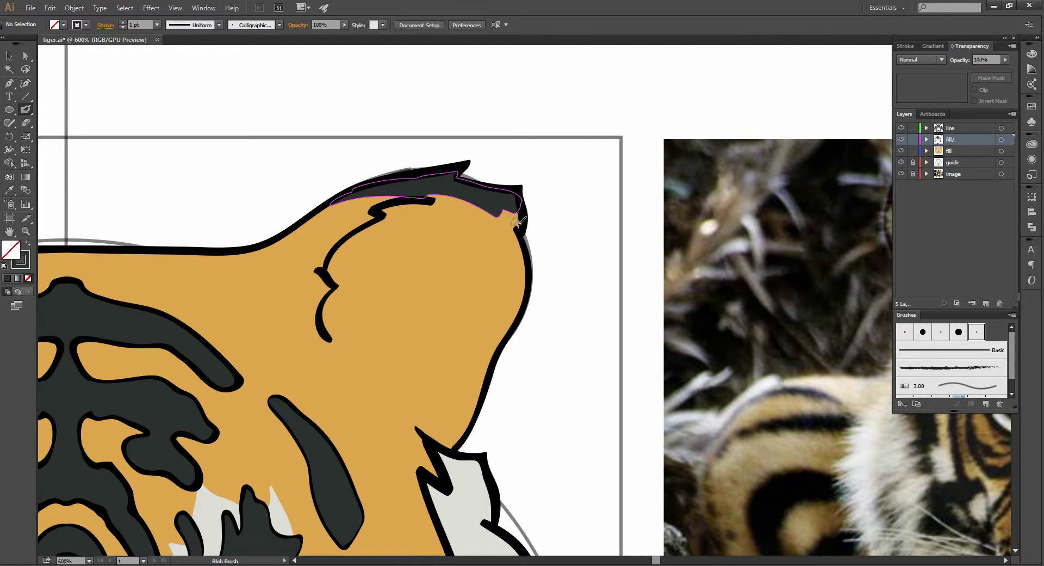
{"action": "key", "text": "ctrl+plus"}
{"action": "key", "text": "ctrl+plus"}
{"action": "mouse_move", "coordinate": [505, 154]}
{"action": "left_mouse_down"}
{"action": "mouse_move", "coordinate": [510, 112]}
{"action": "mouse_move", "coordinate": [519, 137]}
{"action": "left_mouse_up"}
{"action": "key", "text": "v"}
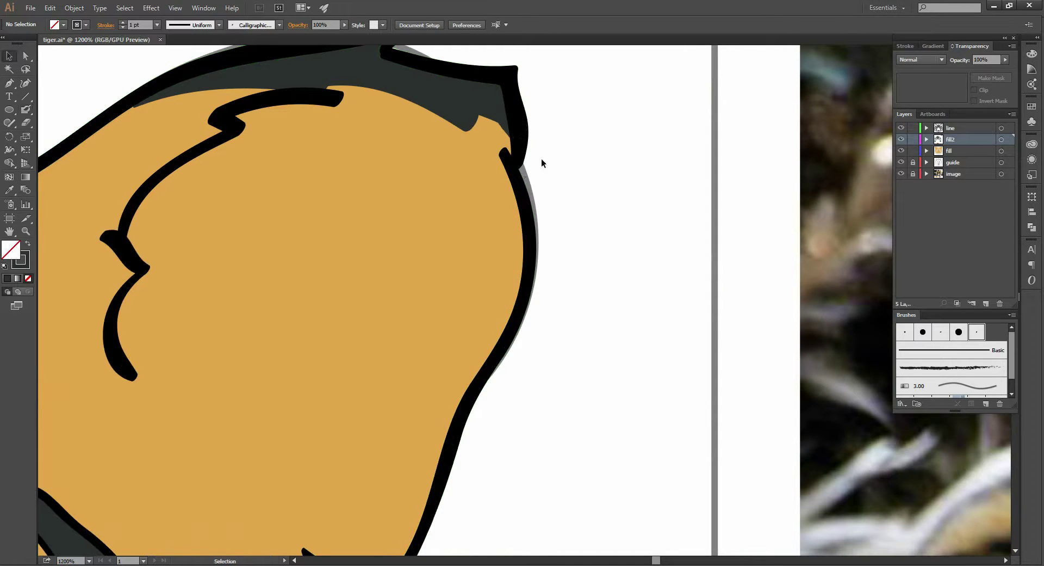
{"action": "scroll", "coordinate": [511, 133], "scroll_direction": "up", "scroll_amount": 1}
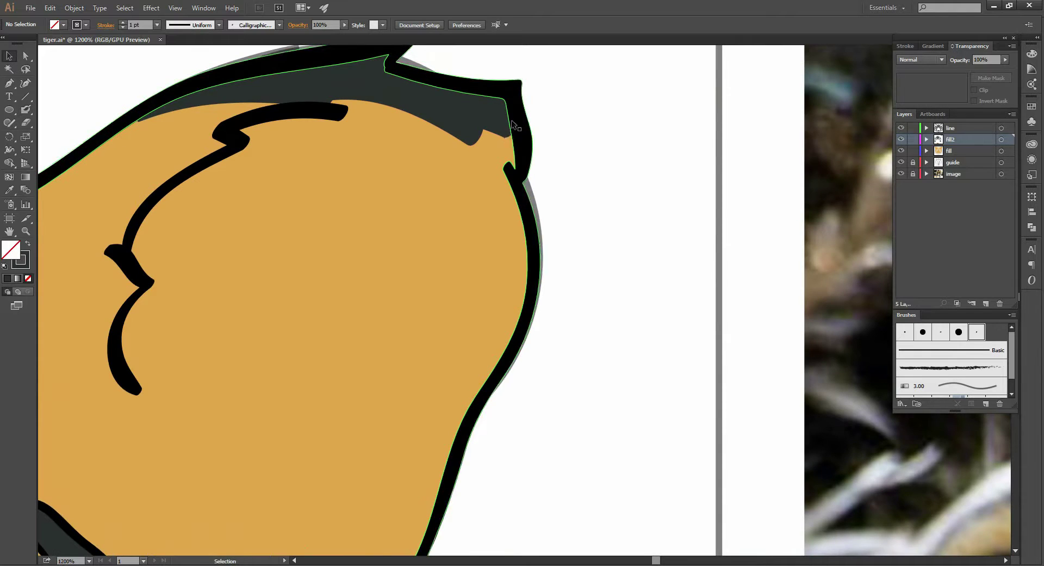
Fill the remaining gap in the dark ear tip and zoom out
{"action": "key", "text": "shift+b"}
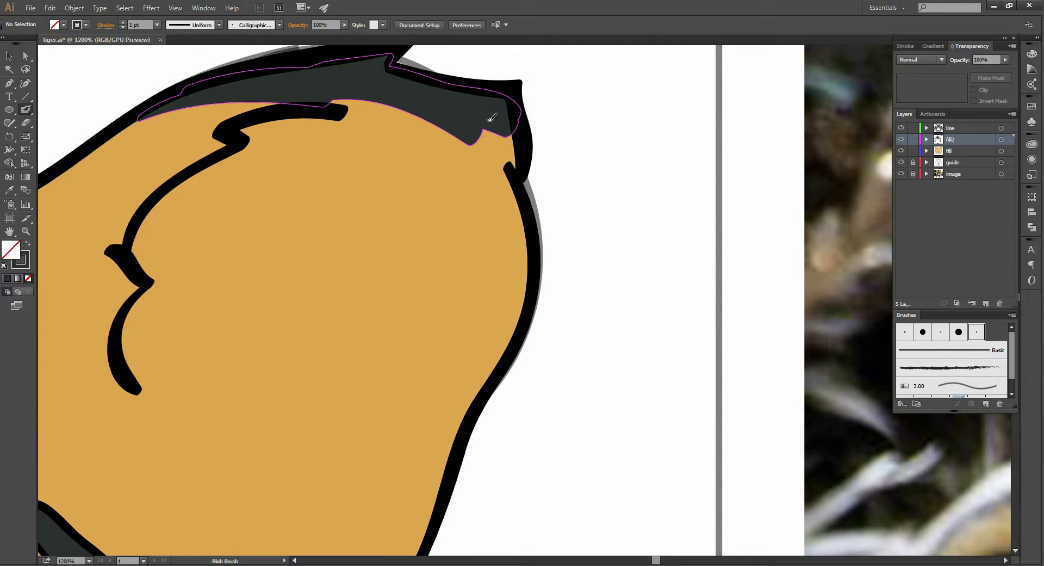
{"action": "mouse_move", "coordinate": [486, 133]}
{"action": "left_mouse_down"}
{"action": "mouse_move", "coordinate": [524, 142]}
{"action": "mouse_move", "coordinate": [536, 128]}
{"action": "left_mouse_up"}
{"action": "scroll", "coordinate": [531, 129], "scroll_direction": "up", "scroll_amount": 3}
{"action": "scroll", "coordinate": [530, 129], "scroll_direction": "left", "scroll_amount": 3}
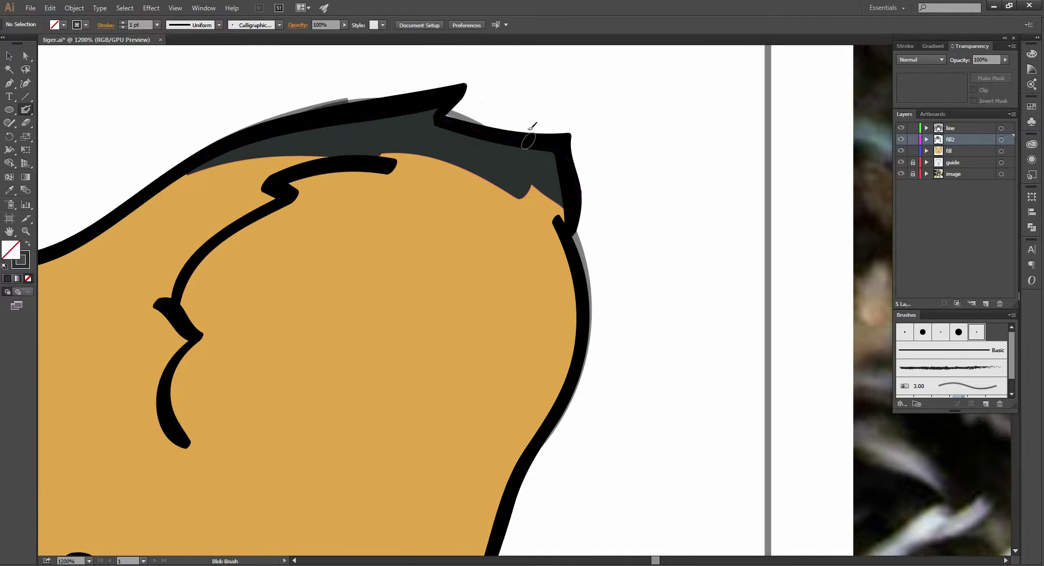
{"action": "key", "text": "v"}
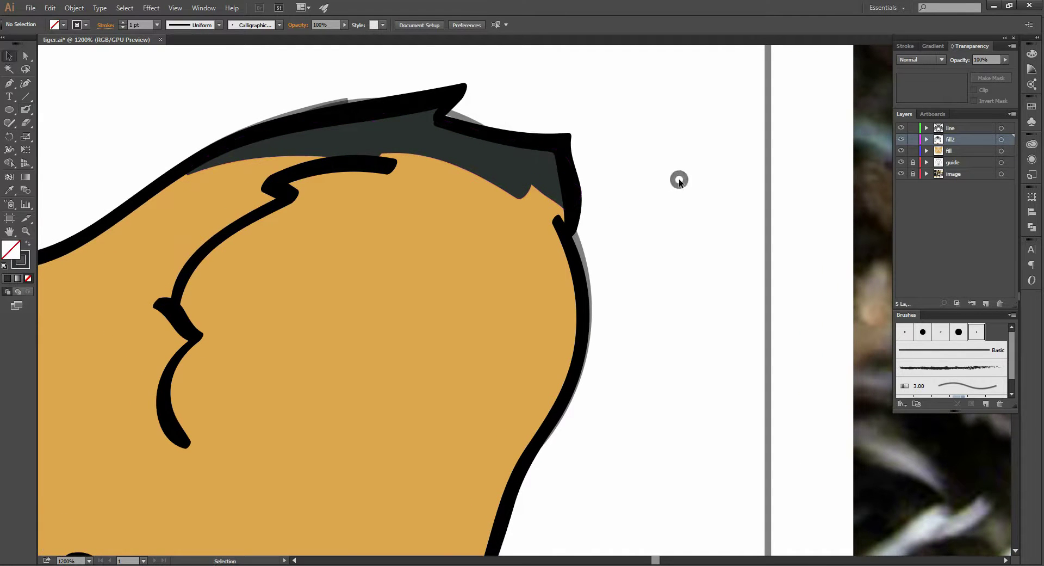
{"action": "key", "text": "ctrl+1"}
{"action": "scroll", "coordinate": [679, 178], "scroll_direction": "up", "scroll_amount": 1, "text": "alt"}
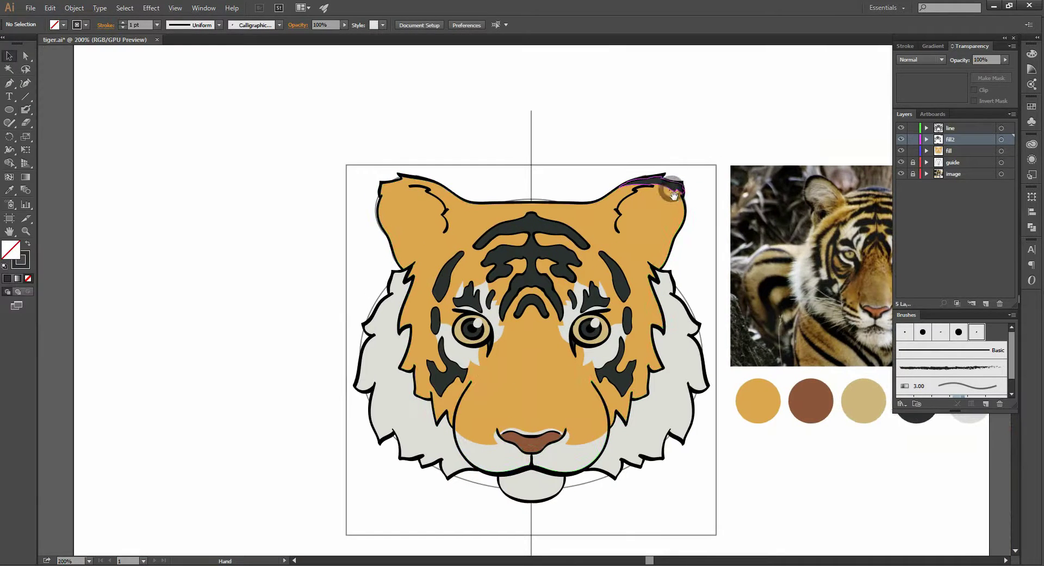
Duplicate the right ear tuft toward the left ear and mirror the copy horizontally
{"action": "left_click", "coordinate": [658, 185]}
{"action": "left_click_drag", "start_coordinate": [658, 185], "coordinate": [352, 190]}
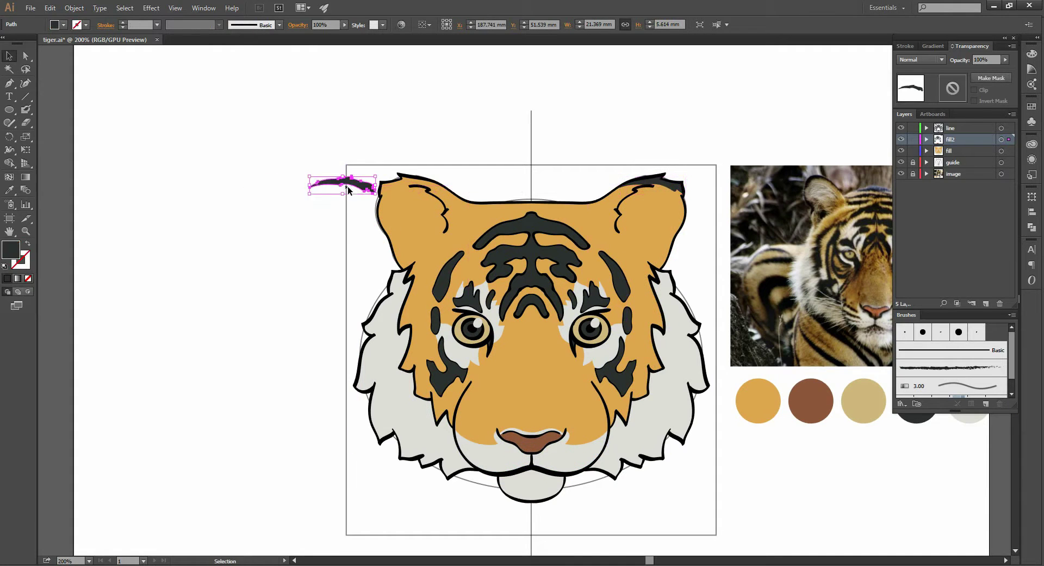
{"action": "right_click", "coordinate": [353, 190]}
{"action": "mouse_move", "coordinate": [386, 332]}
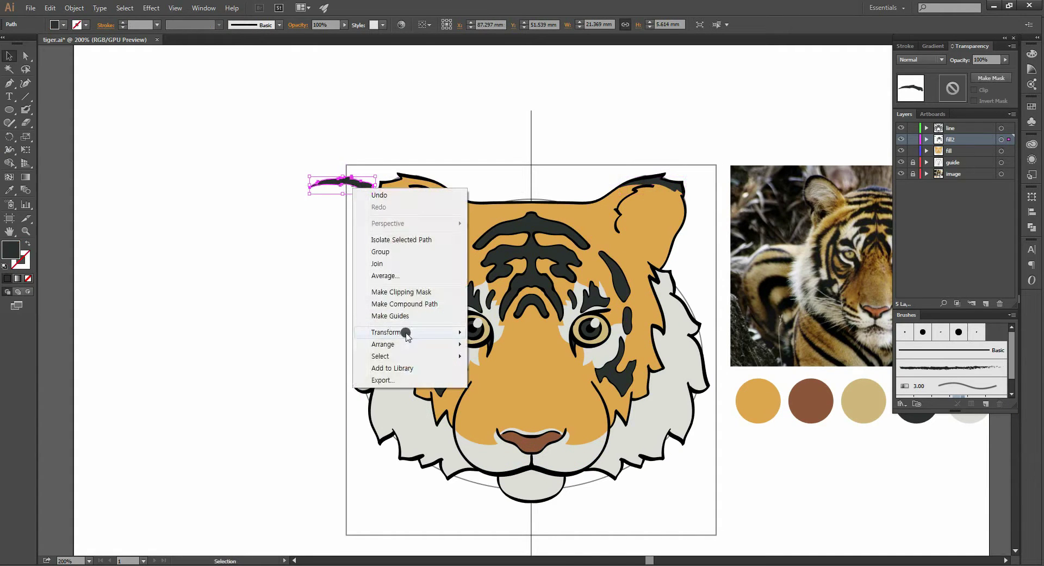
{"action": "left_click", "coordinate": [514, 373]}
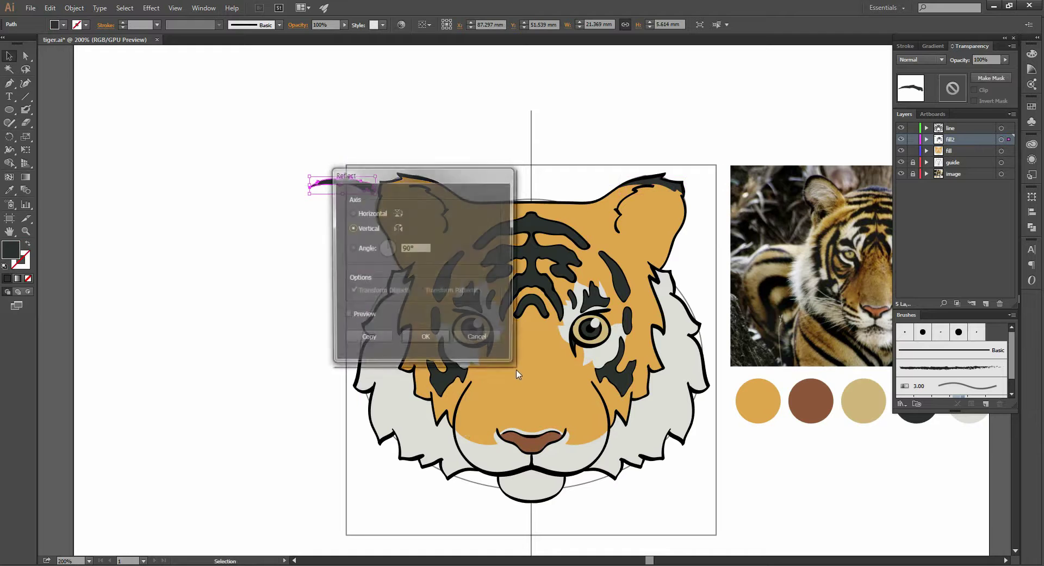
{"action": "key", "text": "Return"}
Move the mirrored tuft onto the left ear's top
{"action": "scroll", "coordinate": [364, 191], "scroll_direction": "up", "scroll_amount": 3}
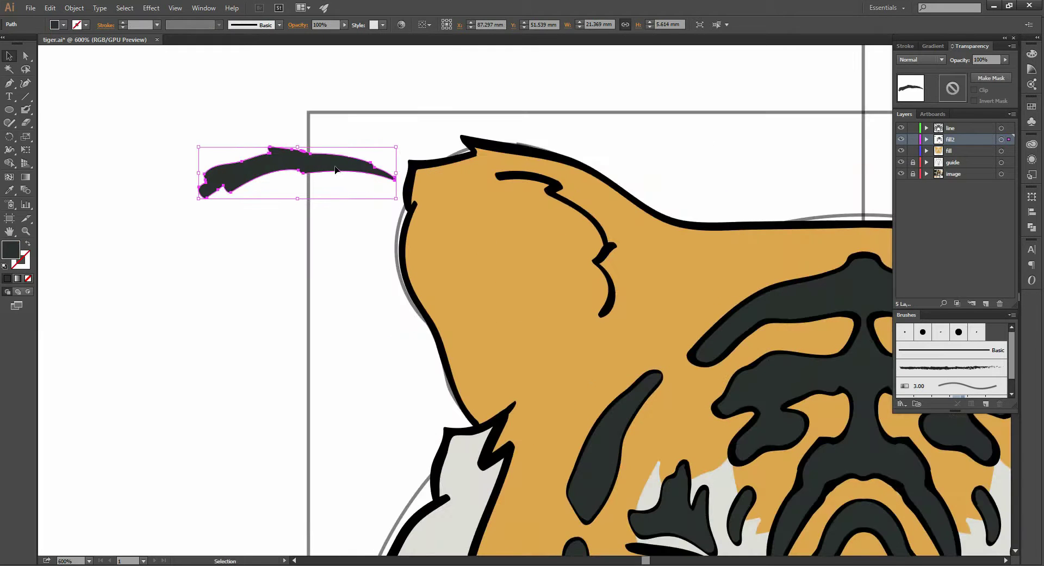
{"action": "left_click_drag", "start_coordinate": [336, 169], "coordinate": [546, 186]}
{"action": "left_click", "coordinate": [717, 120]}
{"action": "left_click", "coordinate": [505, 165]}
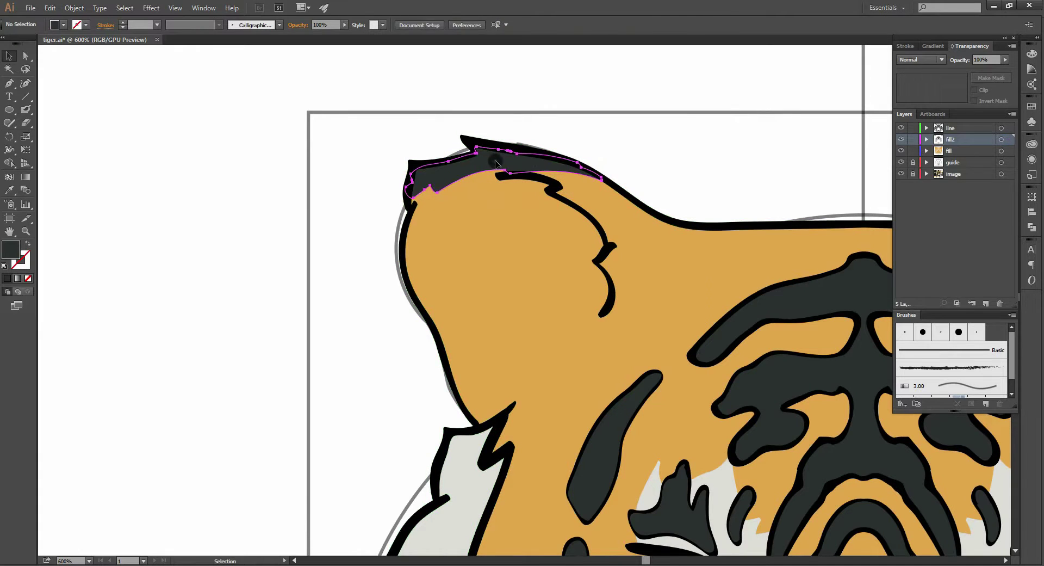
Nudge the tuft so it sits along the left ear's top outline, then deselect
{"action": "key", "text": "Left"}
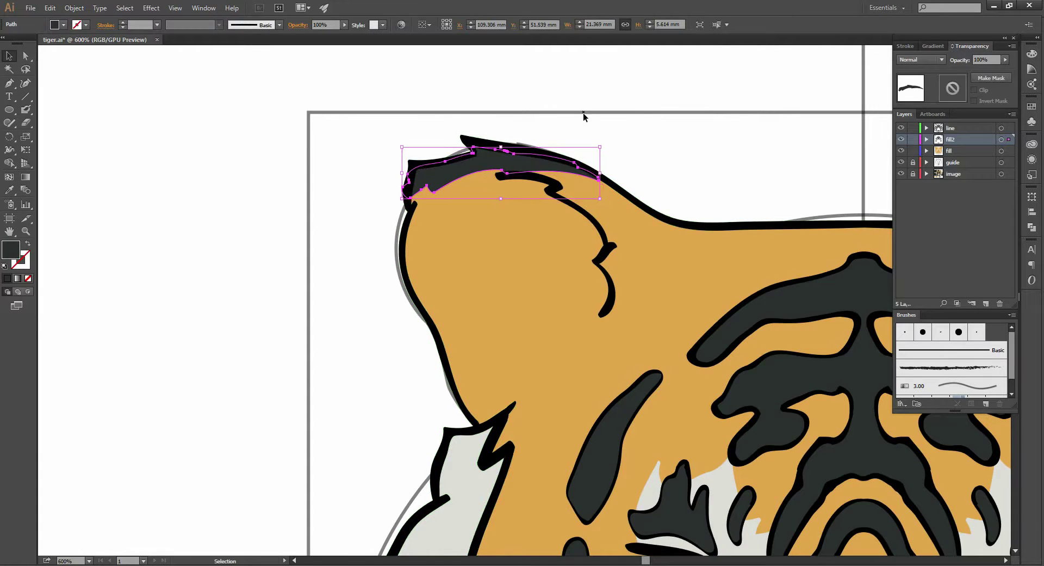
{"action": "scroll", "coordinate": [480, 165], "scroll_direction": "up", "scroll_amount": 2, "text": "alt"}
{"action": "scroll", "coordinate": [480, 164], "scroll_direction": "up", "scroll_amount": 1, "text": "alt"}
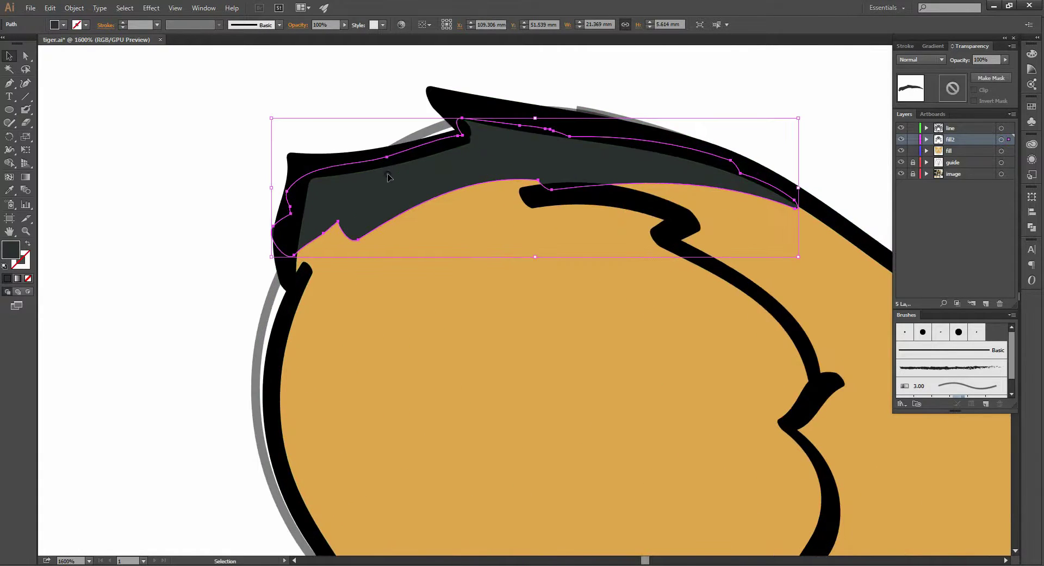
{"action": "left_click_drag", "start_coordinate": [394, 175], "coordinate": [399, 175]}
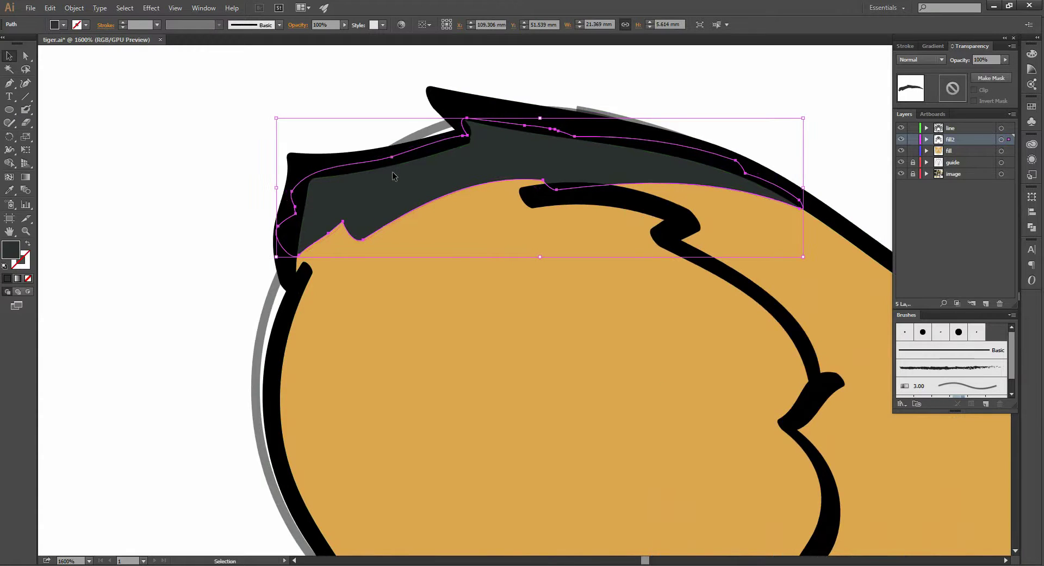
{"action": "left_click", "coordinate": [697, 88]}
{"action": "scroll", "coordinate": [697, 86], "scroll_direction": "down", "scroll_amount": 3, "text": "alt"}
{"action": "scroll", "coordinate": [751, 170], "scroll_direction": "down", "scroll_amount": 2, "text": "alt"}
{"action": "left_click_drag", "start_coordinate": [761, 191], "coordinate": [439, 202]}
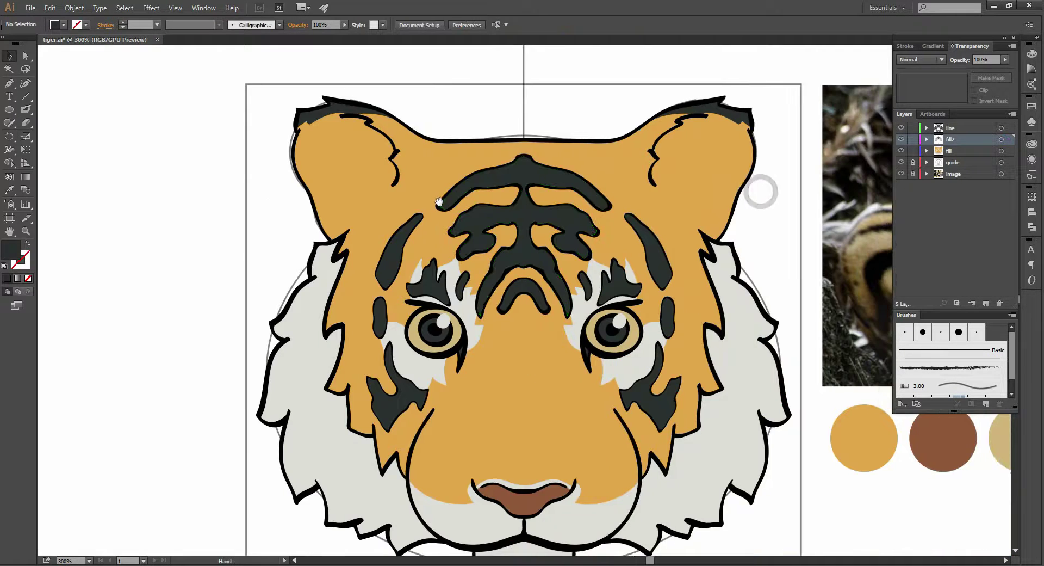
{"action": "scroll", "coordinate": [661, 190], "scroll_direction": "down", "scroll_amount": 1, "text": "alt"}
{"action": "left_click_drag", "start_coordinate": [692, 221], "coordinate": [565, 176]}
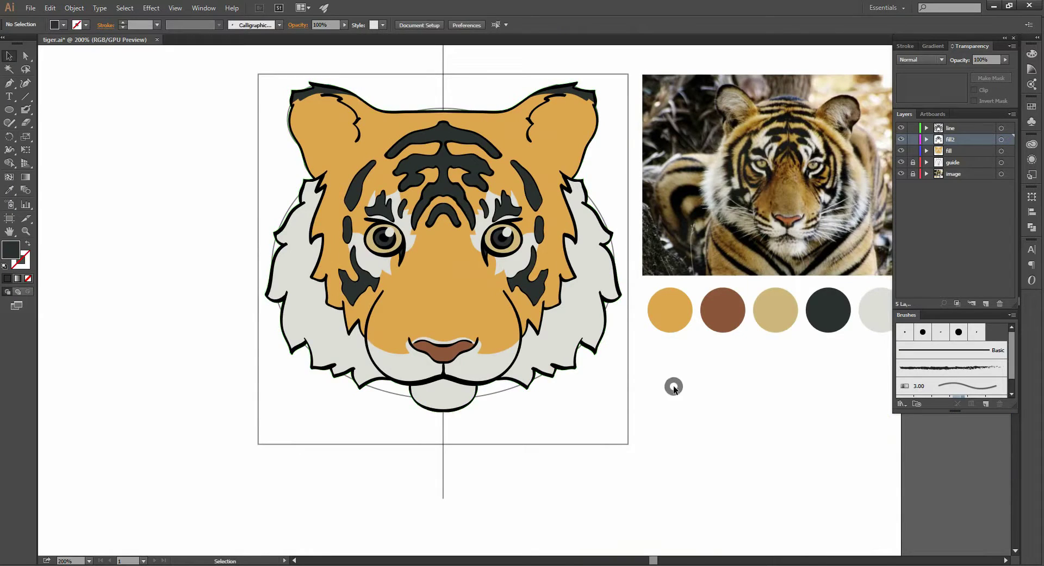
{"action": "left_click", "coordinate": [901, 162]}
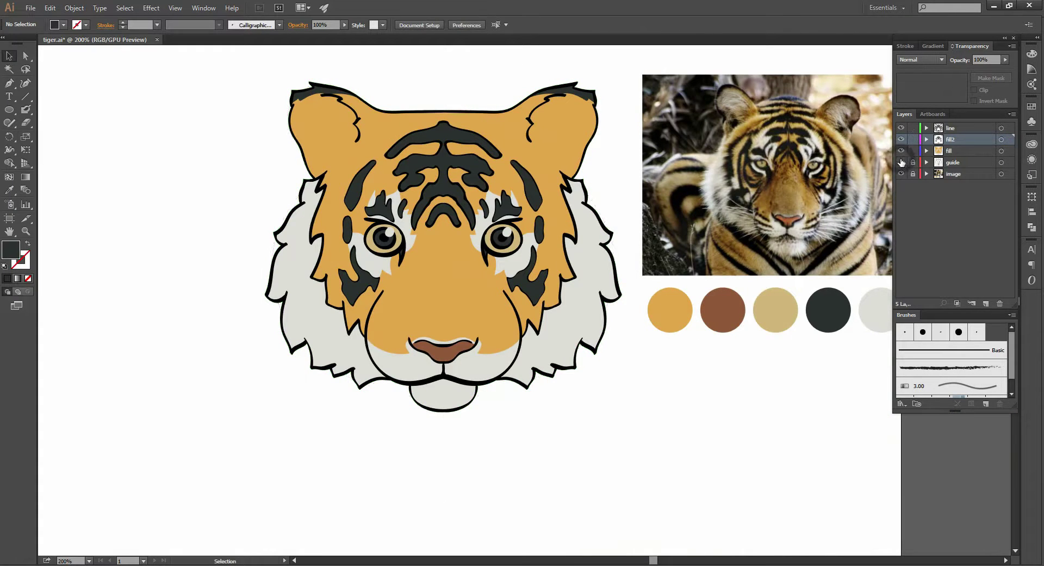
{"action": "left_click", "coordinate": [902, 162]}
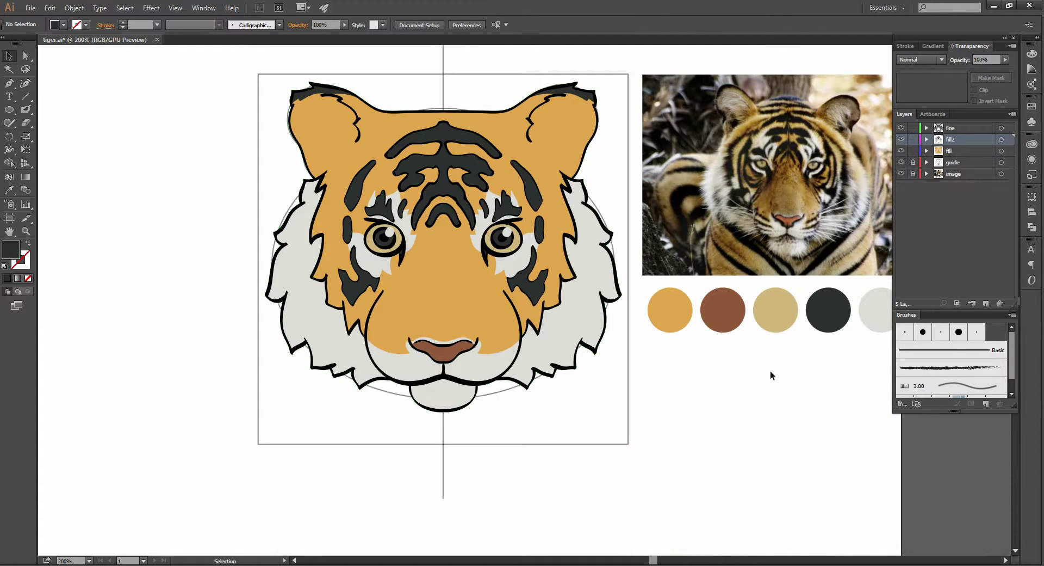
{"action": "mouse_move", "coordinate": [753, 410]}
{"action": "left_mouse_down"}
{"action": "mouse_move", "coordinate": [687, 401]}
{"action": "mouse_move", "coordinate": [658, 380]}
{"action": "left_mouse_up"}
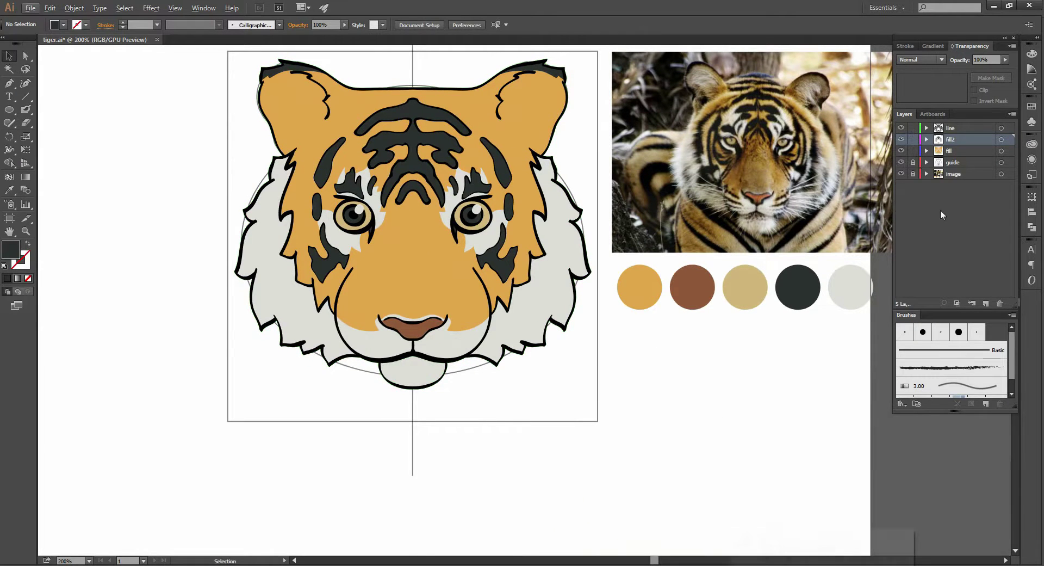
{"action": "scroll", "coordinate": [649, 286], "scroll_direction": "up", "scroll_amount": 1}
{"action": "scroll", "coordinate": [594, 326], "scroll_direction": "down", "scroll_amount": 1}
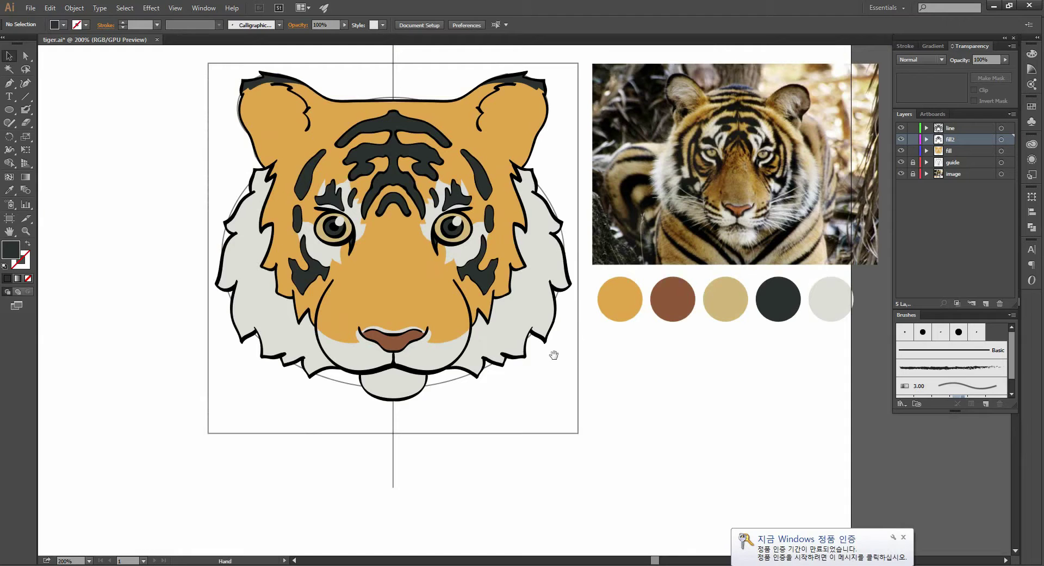
{"action": "scroll", "coordinate": [306, 391], "scroll_direction": "up", "scroll_amount": 1}
{"action": "scroll", "coordinate": [313, 337], "scroll_direction": "up", "scroll_amount": 2}
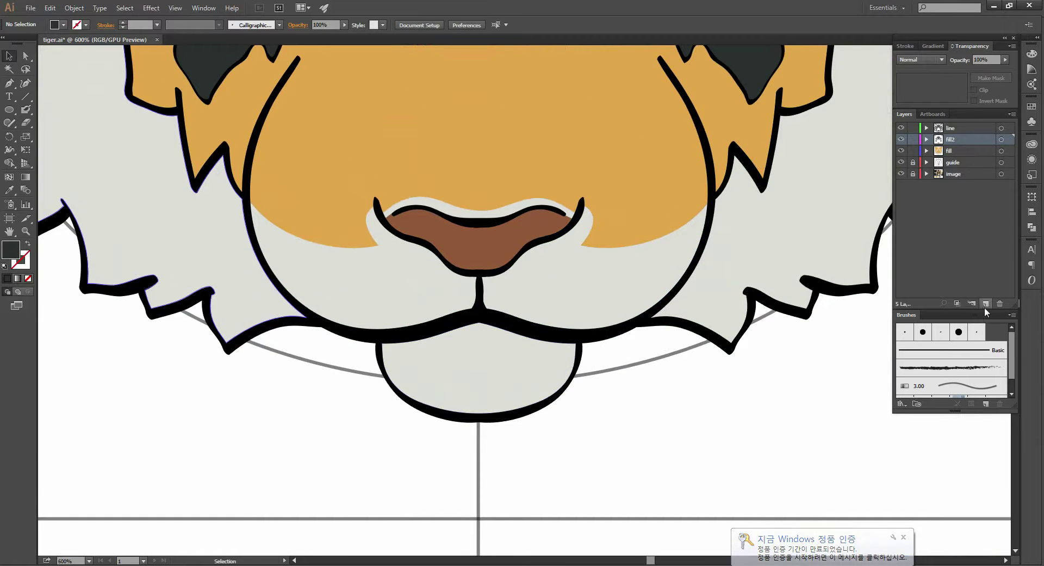
Add a layer named 'shadow' above fill2, locking the fill and line layers
{"action": "left_click", "coordinate": [986, 303]}
{"action": "left_click", "coordinate": [914, 162]}
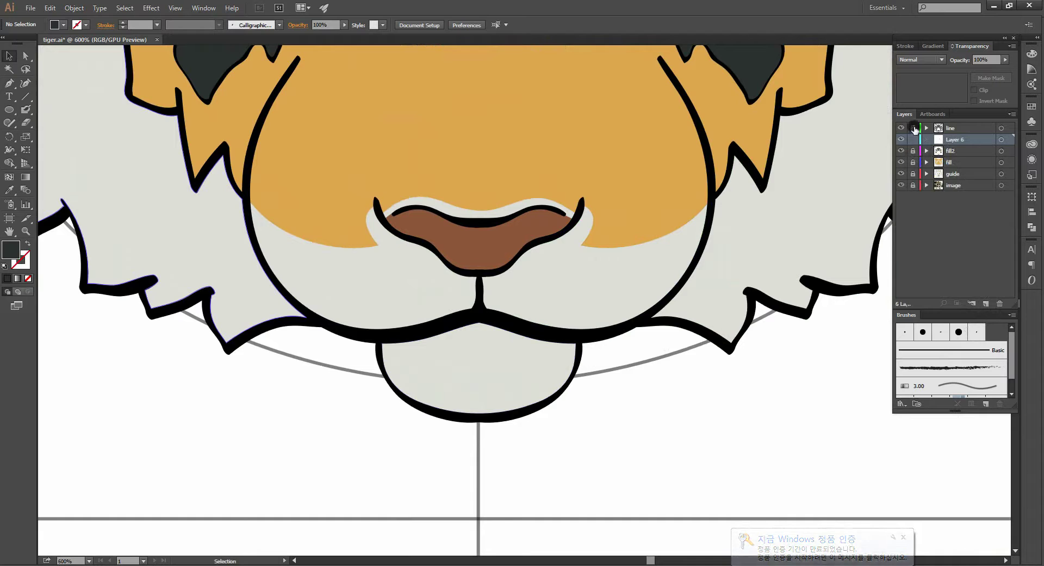
{"action": "left_click", "coordinate": [913, 128]}
{"action": "double_click", "coordinate": [956, 139]}
{"action": "type", "text": "shadow"}
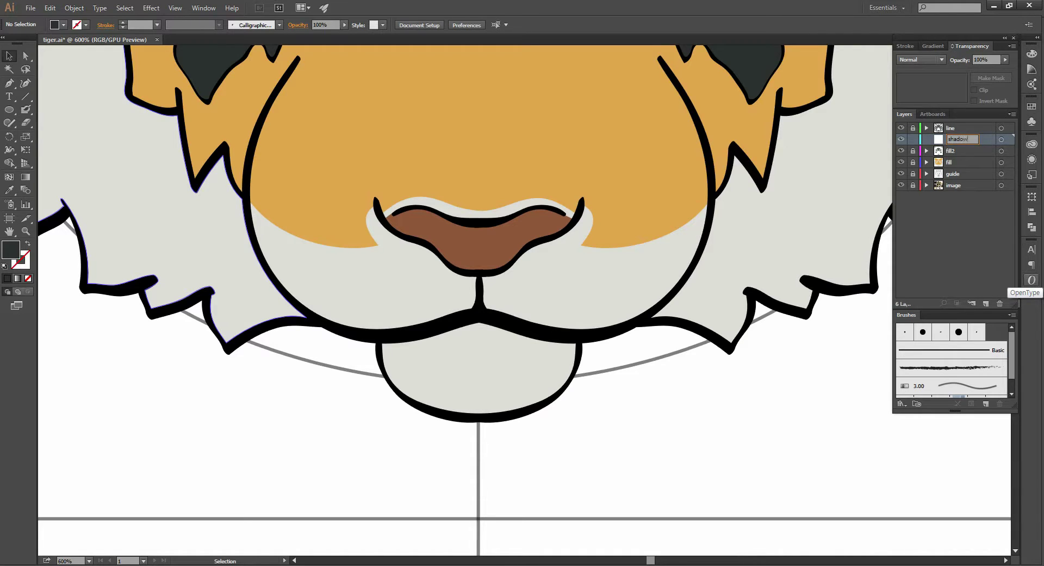
{"action": "key", "text": "Return"}
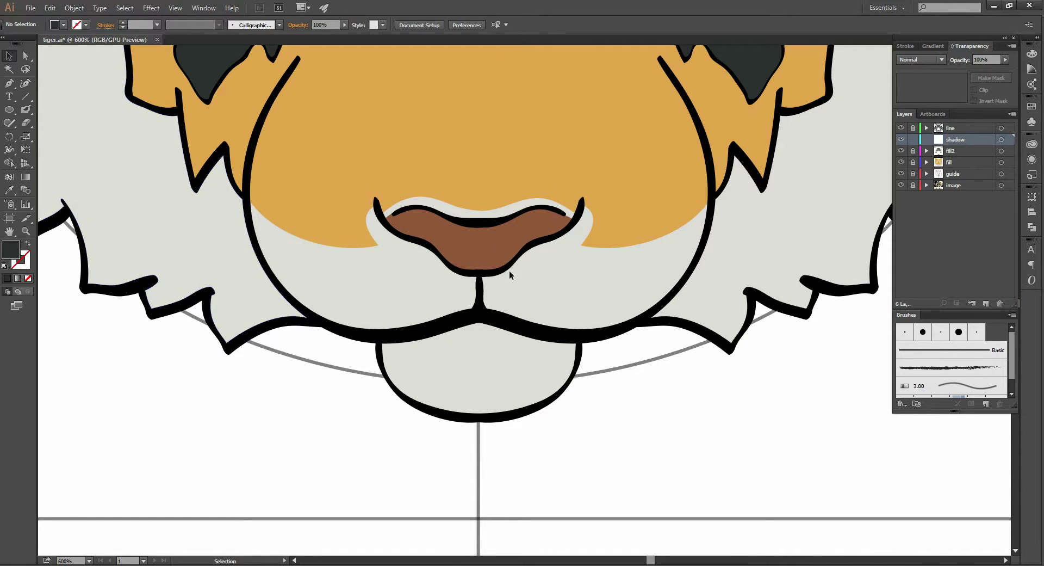
Sample black from the outline for the Blob Brush
{"action": "key", "text": "shift+b"}
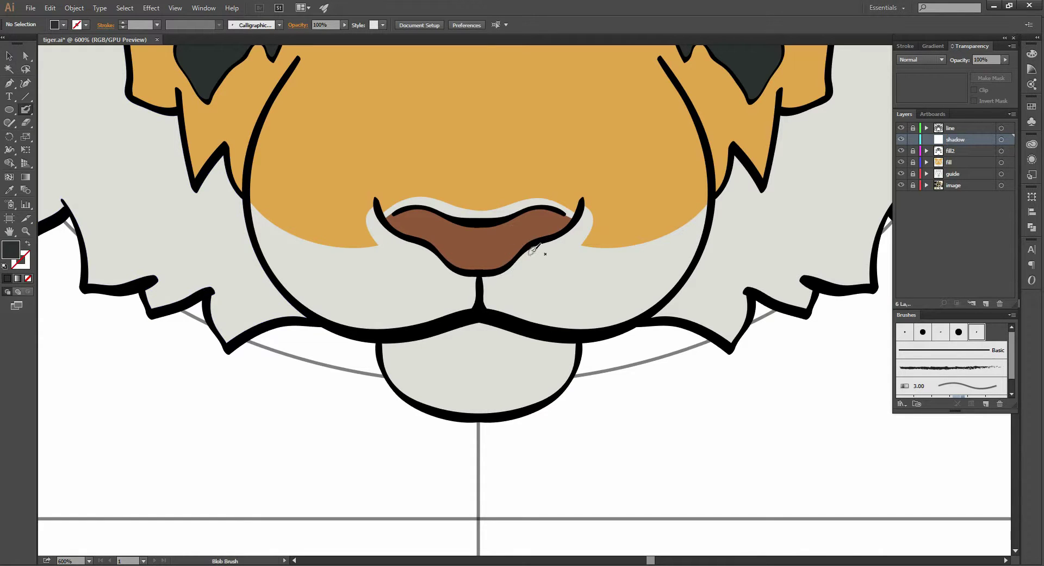
{"action": "key", "text": "i"}
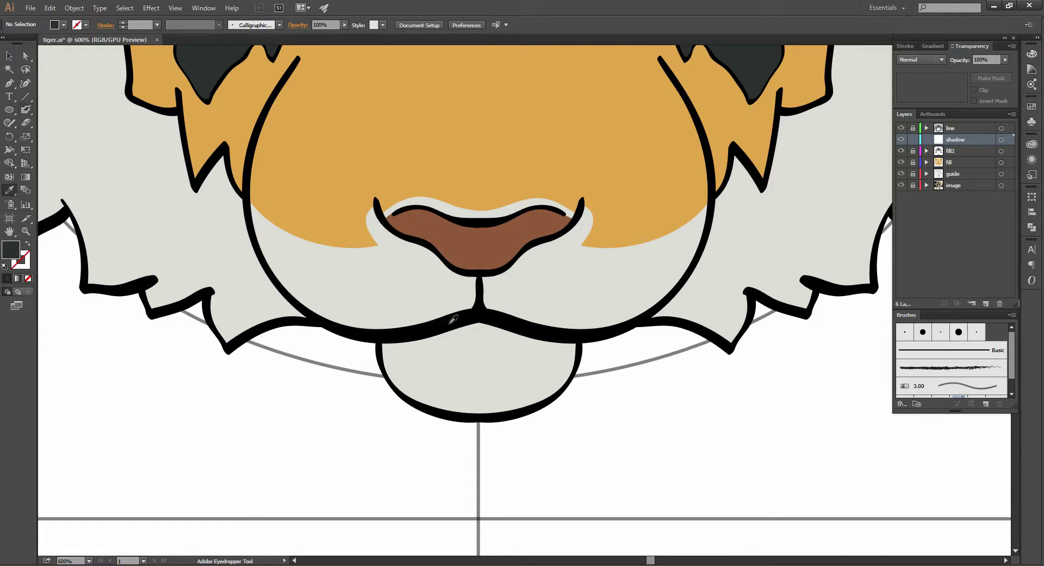
{"action": "left_click", "coordinate": [455, 313]}
{"action": "key", "text": "shift+b"}
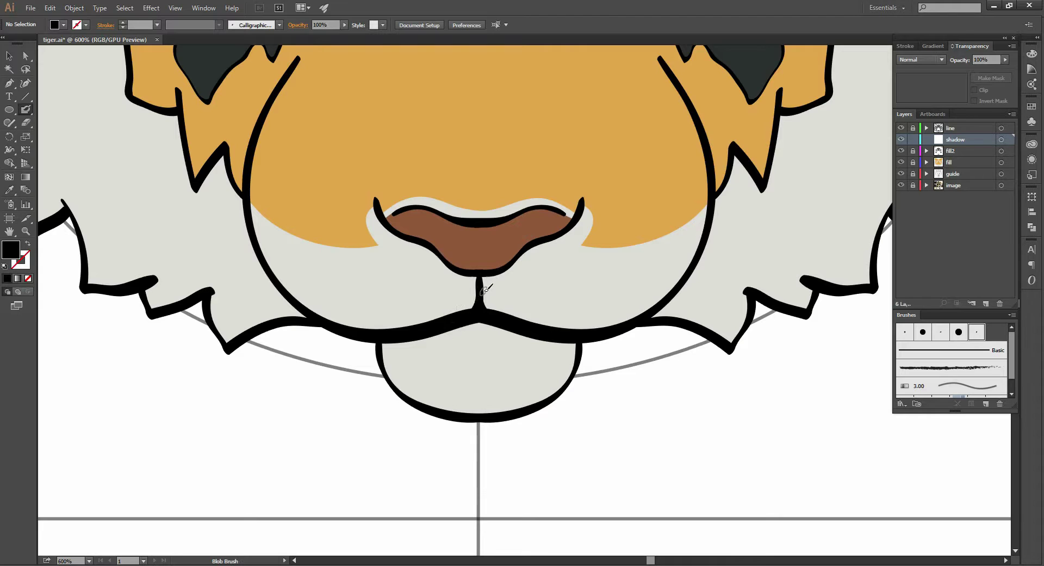
Paint black strokes under and beside the nose, undoing three attempts across it
{"action": "left_click_drag", "start_coordinate": [482, 290], "coordinate": [485, 278]}
{"action": "left_click_drag", "start_coordinate": [514, 255], "coordinate": [534, 241]}
{"action": "mouse_move", "coordinate": [392, 224]}
{"action": "left_mouse_down"}
{"action": "mouse_move", "coordinate": [458, 241]}
{"action": "mouse_move", "coordinate": [568, 232]}
{"action": "left_mouse_up"}
{"action": "key", "text": "ctrl+z"}
{"action": "mouse_move", "coordinate": [397, 224]}
{"action": "left_mouse_down"}
{"action": "mouse_move", "coordinate": [556, 235]}
{"action": "mouse_move", "coordinate": [532, 253]}
{"action": "mouse_move", "coordinate": [515, 288]}
{"action": "mouse_move", "coordinate": [524, 304]}
{"action": "left_mouse_up"}
{"action": "key", "text": "ctrl+z"}
{"action": "mouse_move", "coordinate": [399, 227]}
{"action": "left_mouse_down"}
{"action": "mouse_move", "coordinate": [460, 242]}
{"action": "mouse_move", "coordinate": [492, 227]}
{"action": "left_mouse_up"}
{"action": "key", "text": "ctrl+z"}
With fill and stroke swapped, trace the shadow outline across the nose and down the right cheek
{"action": "key", "text": "shift+x"}
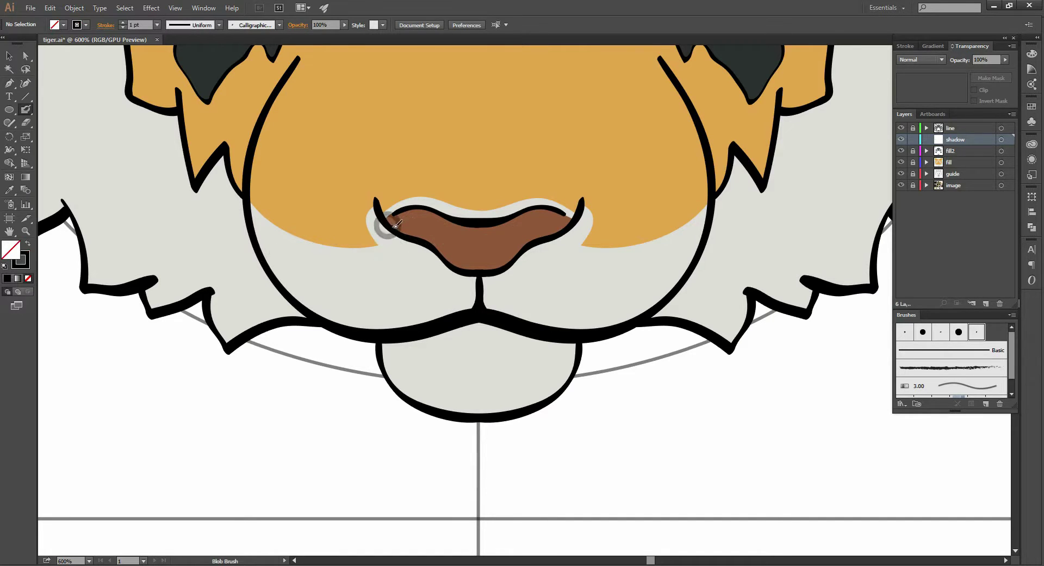
{"action": "mouse_move", "coordinate": [388, 220]}
{"action": "left_mouse_down"}
{"action": "mouse_move", "coordinate": [485, 245]}
{"action": "mouse_move", "coordinate": [546, 235]}
{"action": "left_mouse_up"}
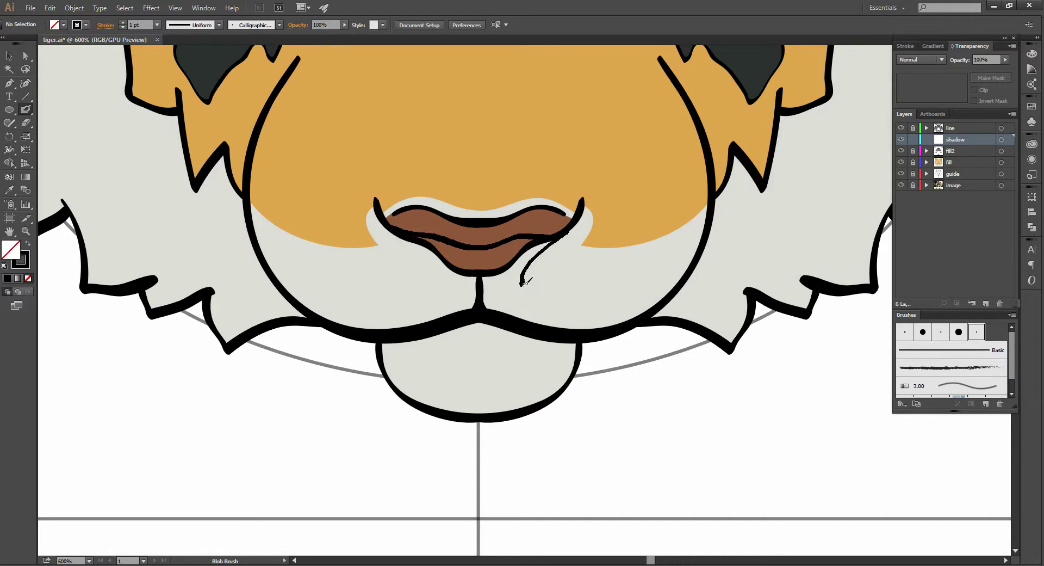
{"action": "mouse_move", "coordinate": [525, 282]}
{"action": "left_mouse_down"}
{"action": "mouse_move", "coordinate": [579, 311]}
{"action": "mouse_move", "coordinate": [629, 310]}
{"action": "mouse_move", "coordinate": [658, 296]}
{"action": "left_mouse_up"}
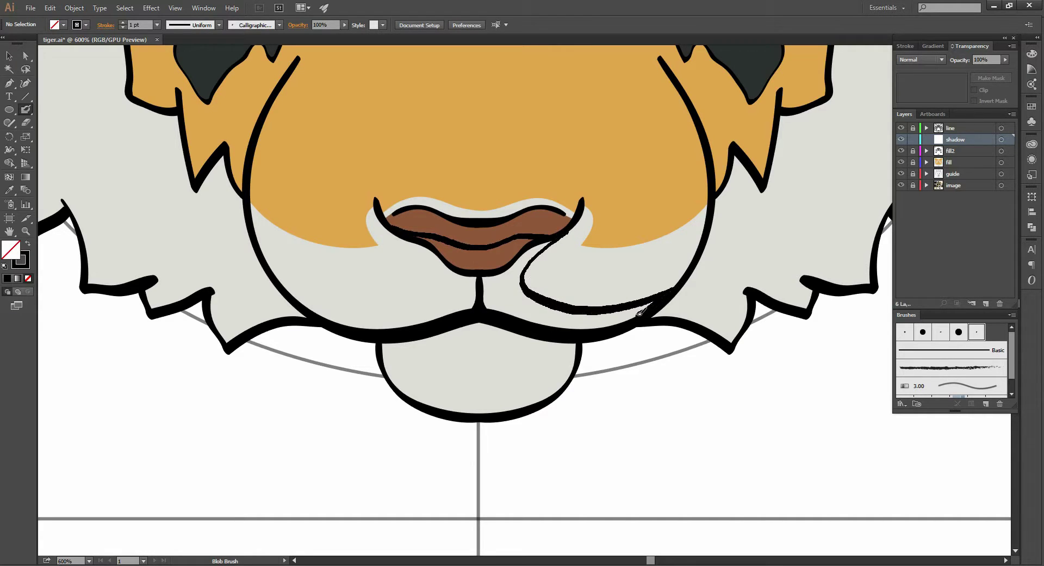
{"action": "left_click_drag", "start_coordinate": [586, 328], "coordinate": [578, 330]}
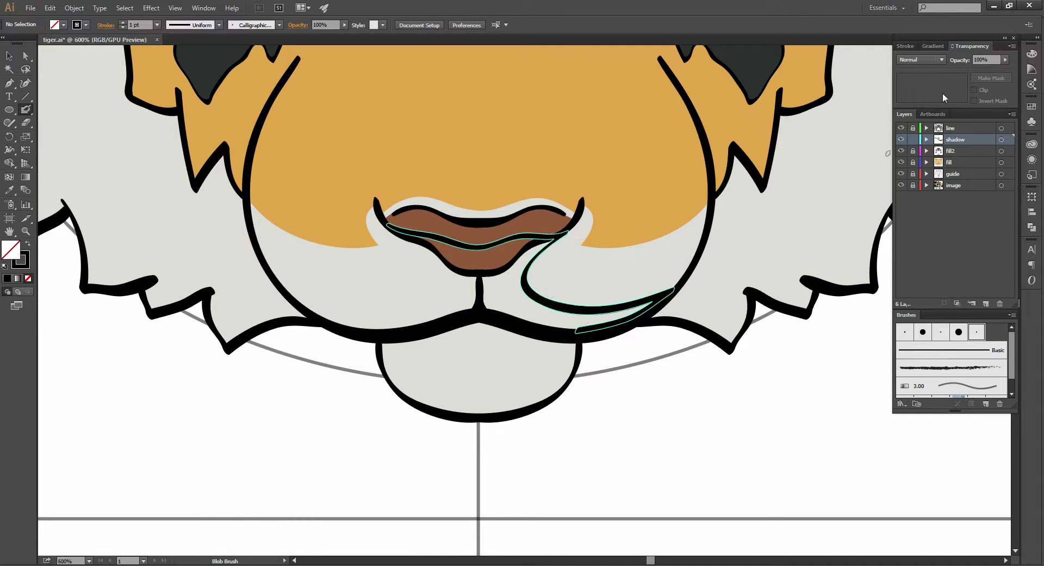
Set the new shadow outline to Multiply blending at 20% opacity
{"action": "key", "text": "v"}
{"action": "left_click", "coordinate": [752, 140]}
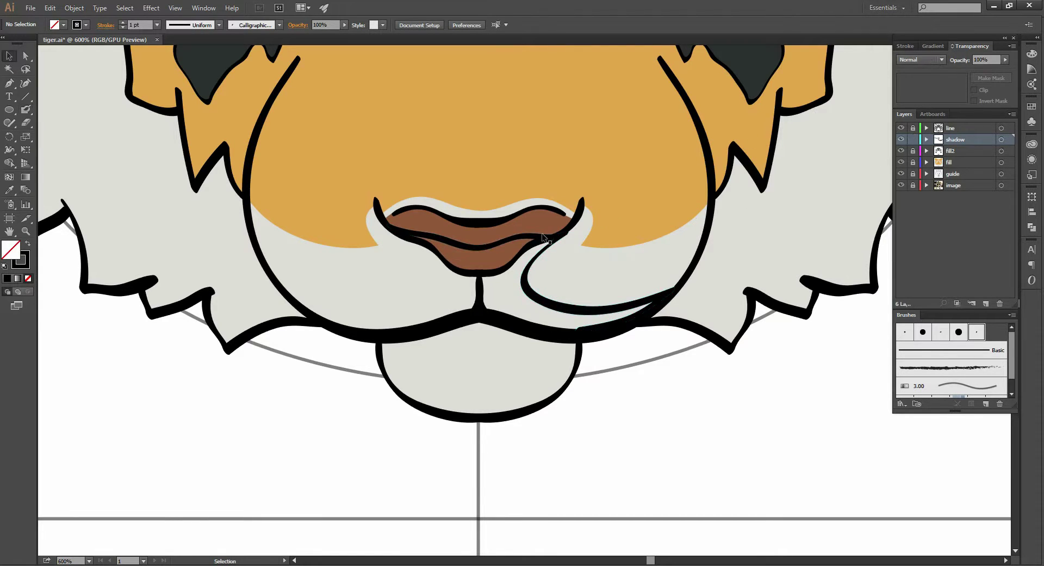
{"action": "left_click", "coordinate": [542, 241]}
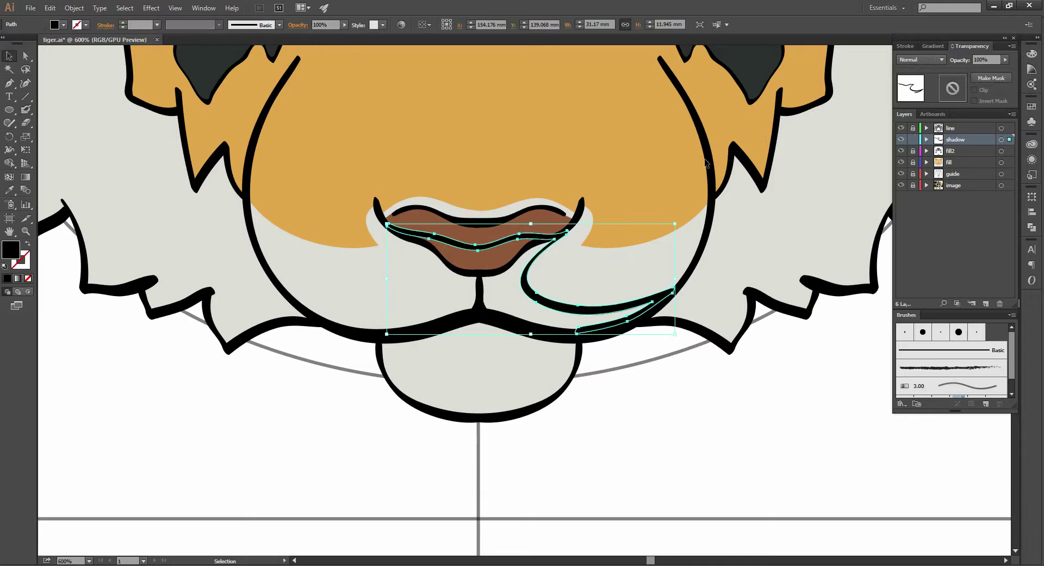
{"action": "left_click", "coordinate": [931, 60]}
{"action": "left_click", "coordinate": [927, 96]}
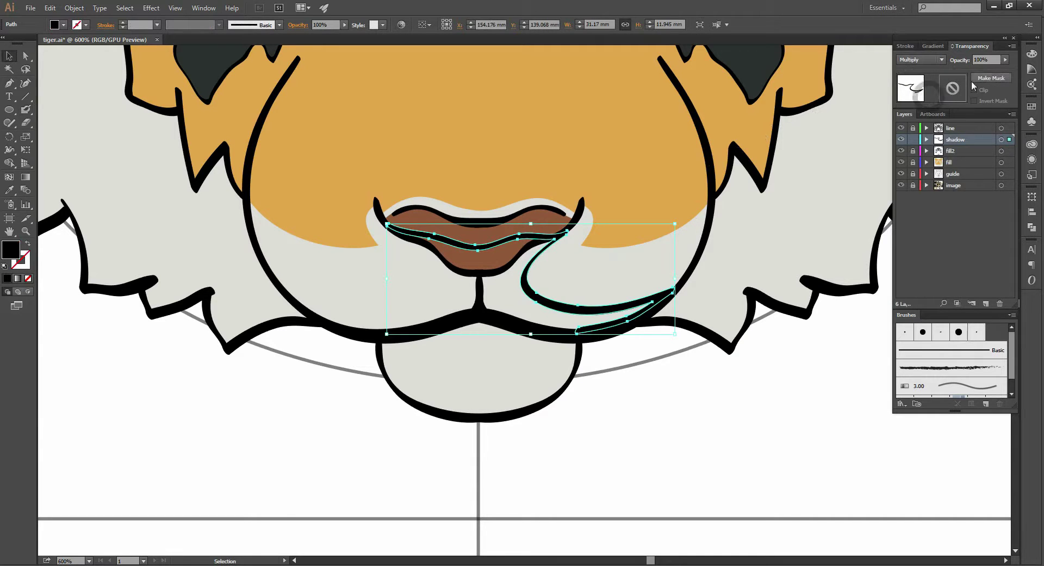
{"action": "left_click", "coordinate": [983, 61]}
{"action": "type", "text": "20"}
{"action": "key", "text": "Return"}
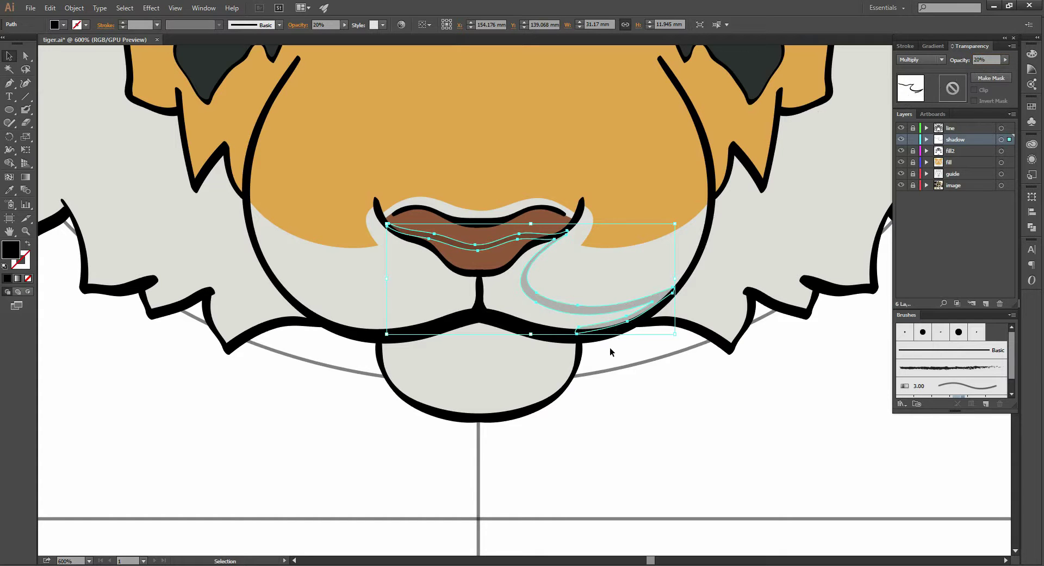
Try several Blob Brush strokes around the nose and shadow outline, undoing each
{"action": "key", "text": "shift+b"}
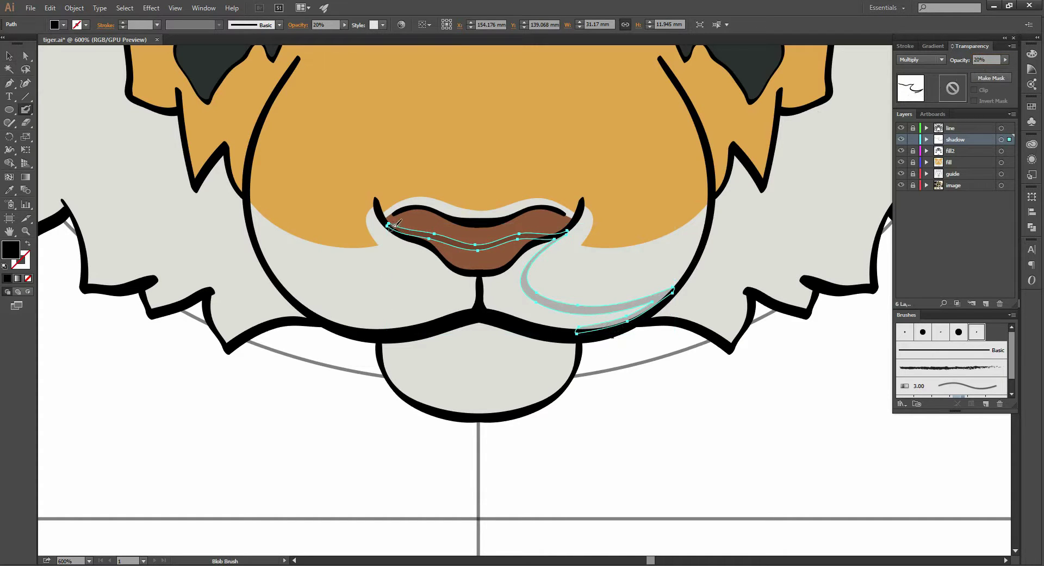
{"action": "left_click_drag", "start_coordinate": [388, 224], "coordinate": [402, 260]}
{"action": "key", "text": "ctrl+z"}
{"action": "key", "text": "i"}
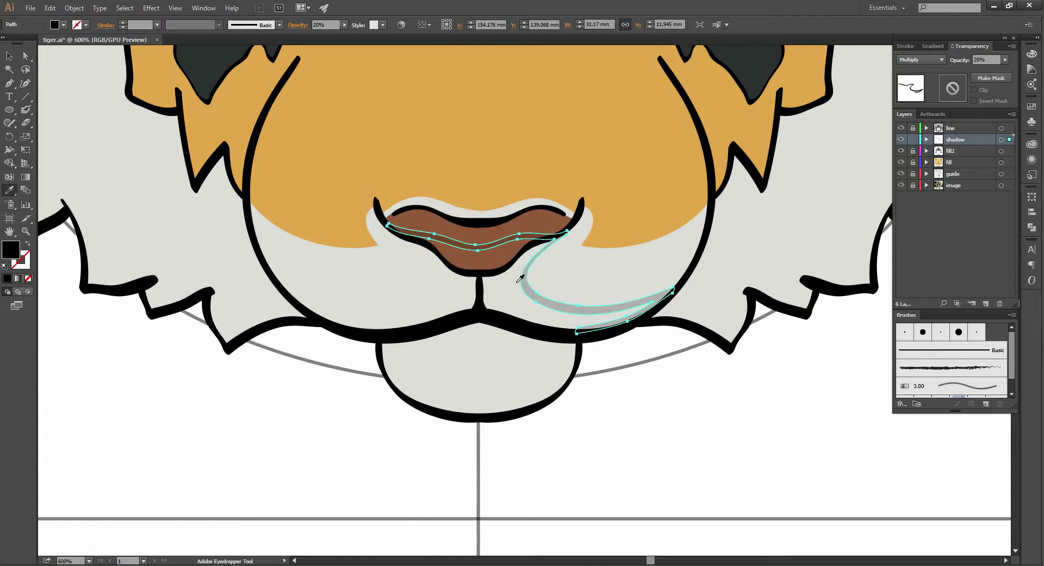
{"action": "key", "text": "shift+b"}
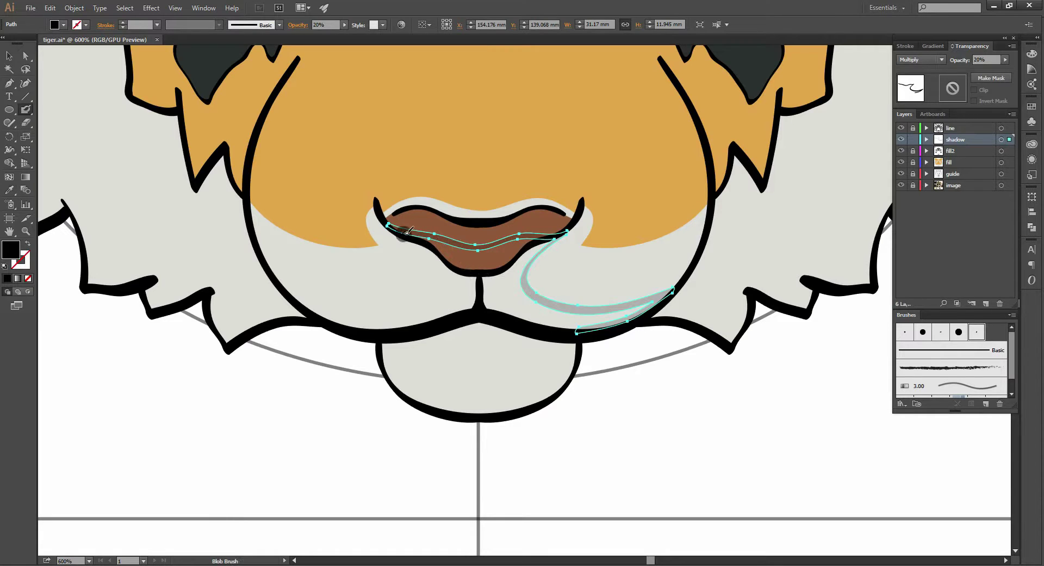
{"action": "left_click_drag", "start_coordinate": [405, 233], "coordinate": [416, 299]}
{"action": "key", "text": "ctrl+z"}
{"action": "key", "text": "i"}
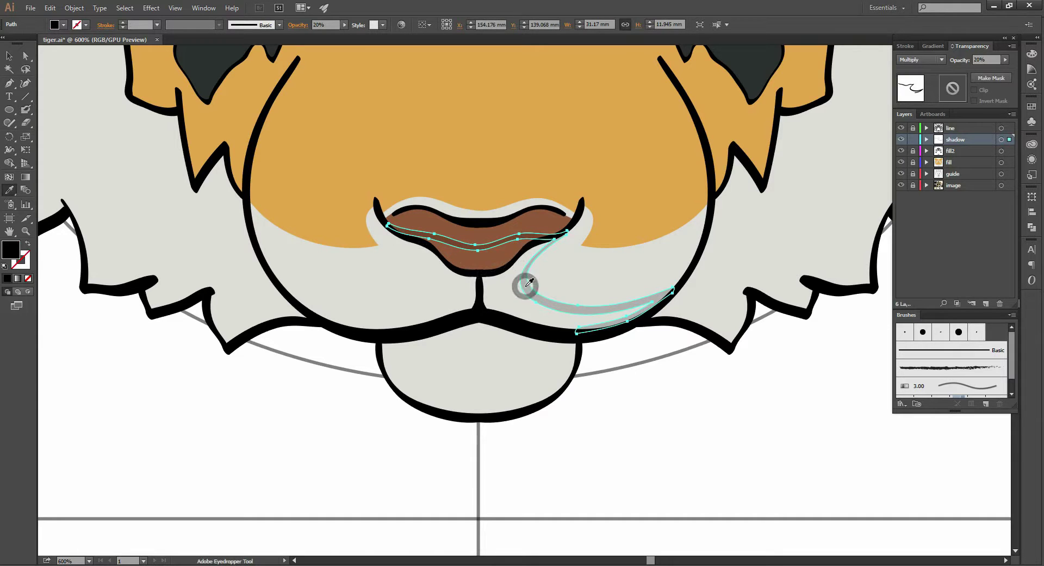
{"action": "key", "text": "shift+b"}
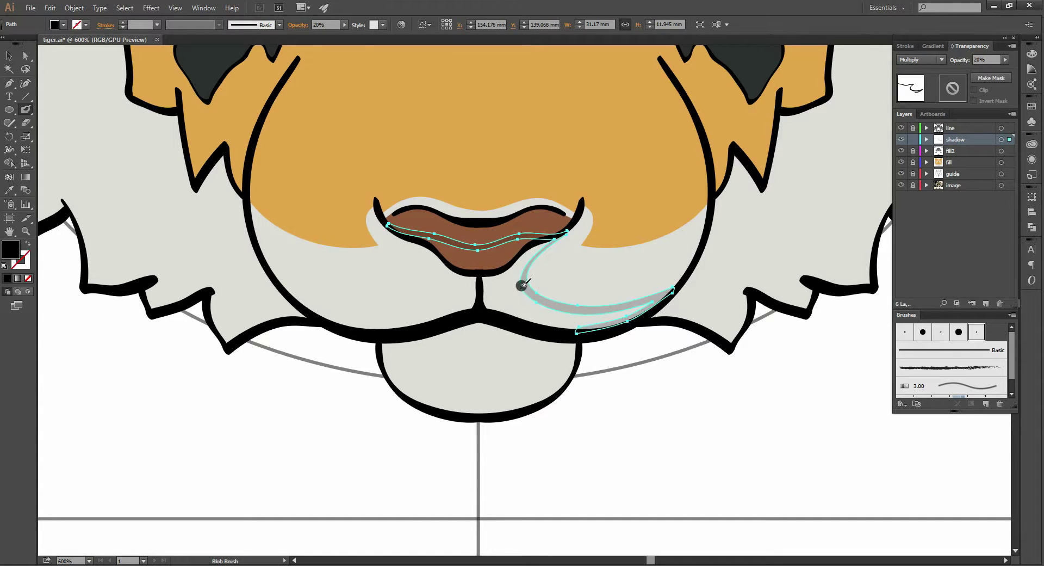
{"action": "left_click_drag", "start_coordinate": [522, 285], "coordinate": [530, 313]}
{"action": "key", "text": "ctrl+z"}
Select the shadow stroke and undo its opacity reduction, returning it to solid black
{"action": "key", "text": "v"}
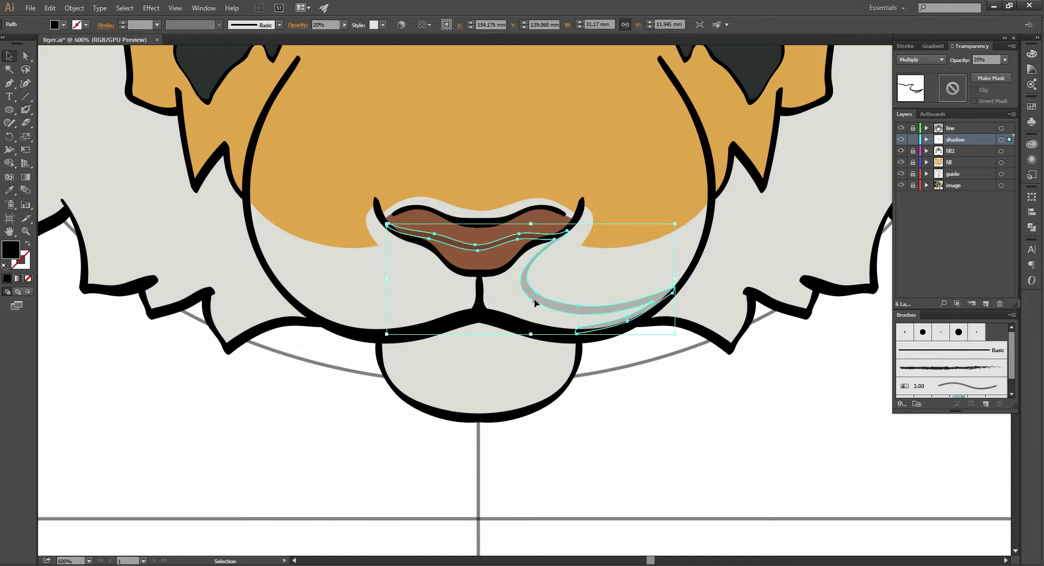
{"action": "key", "text": "a"}
{"action": "left_click", "coordinate": [534, 298]}
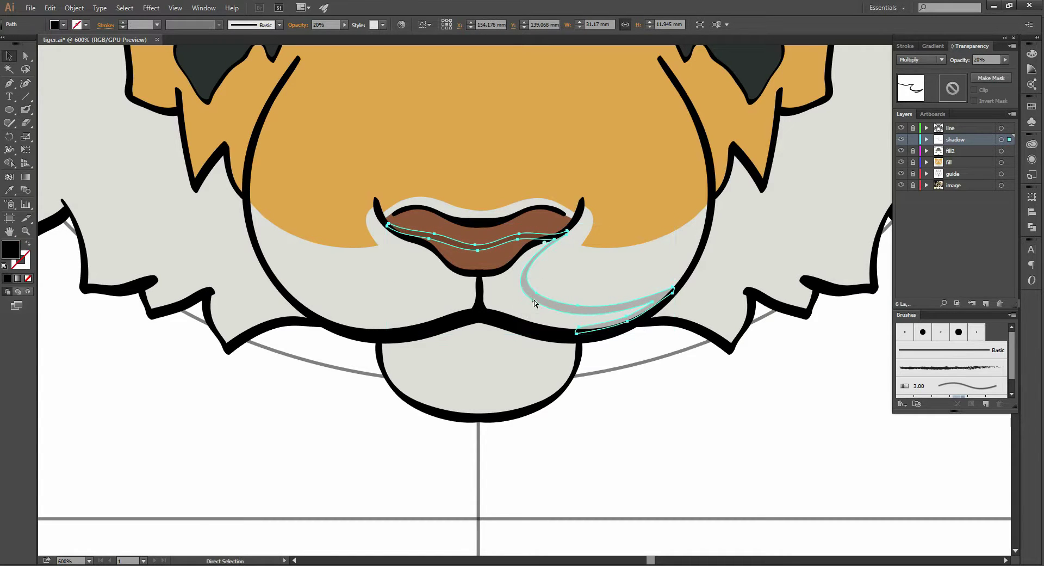
{"action": "key", "text": "ctrl+z"}
Lower the shadow stroke's opacity to 51% and reselect it
{"action": "key", "text": "v"}
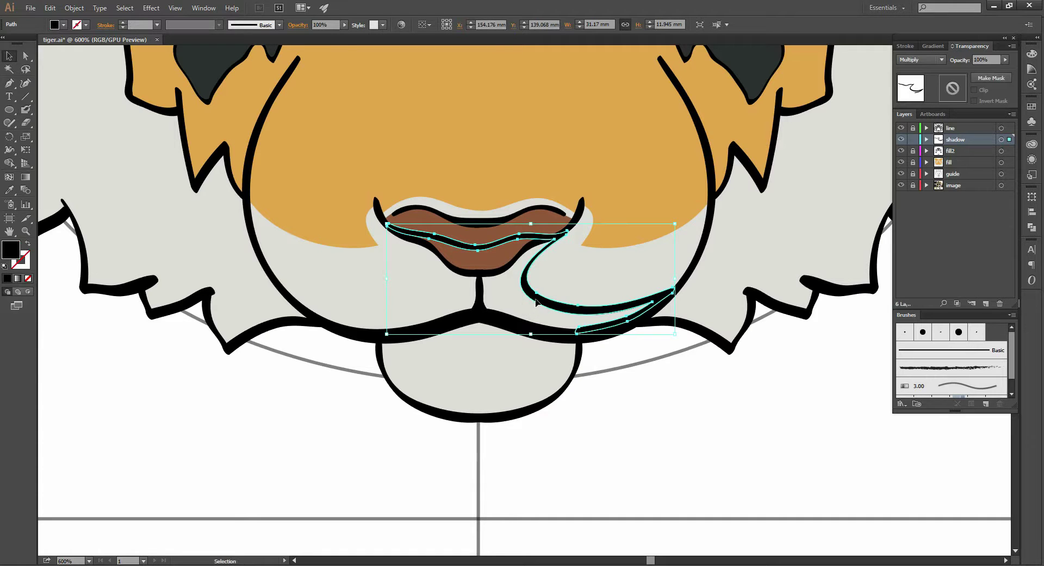
{"action": "left_click", "coordinate": [536, 302]}
{"action": "left_click", "coordinate": [345, 24]}
{"action": "left_click", "coordinate": [325, 35]}
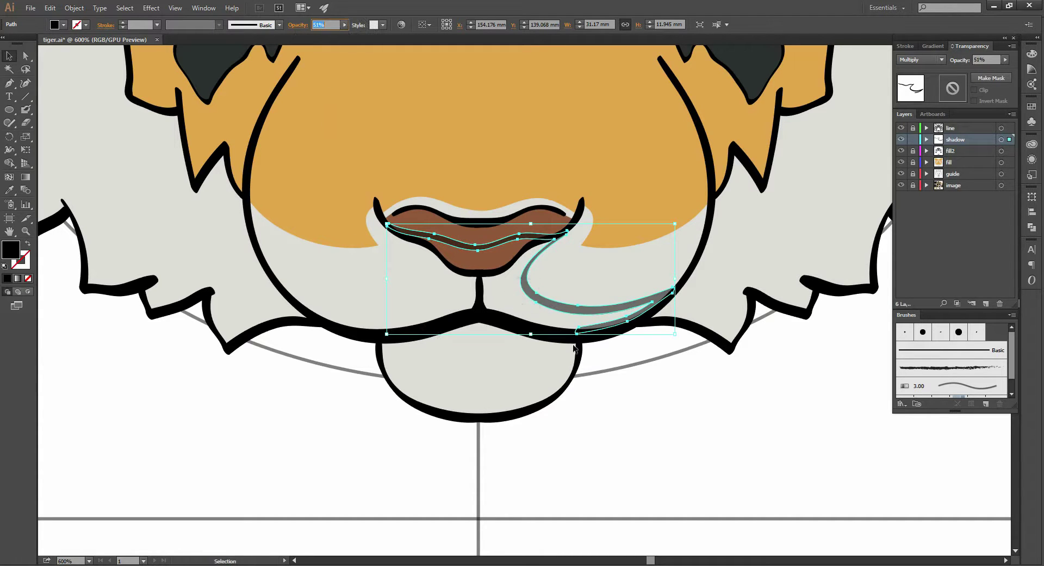
{"action": "left_click", "coordinate": [610, 365]}
{"action": "left_click", "coordinate": [577, 311]}
Try Blob Brush test strokes over the shadow stroke, undoing the first one
{"action": "key", "text": "shift+b"}
{"action": "left_click_drag", "start_coordinate": [541, 299], "coordinate": [526, 334]}
{"action": "key", "text": "ctrl+z"}
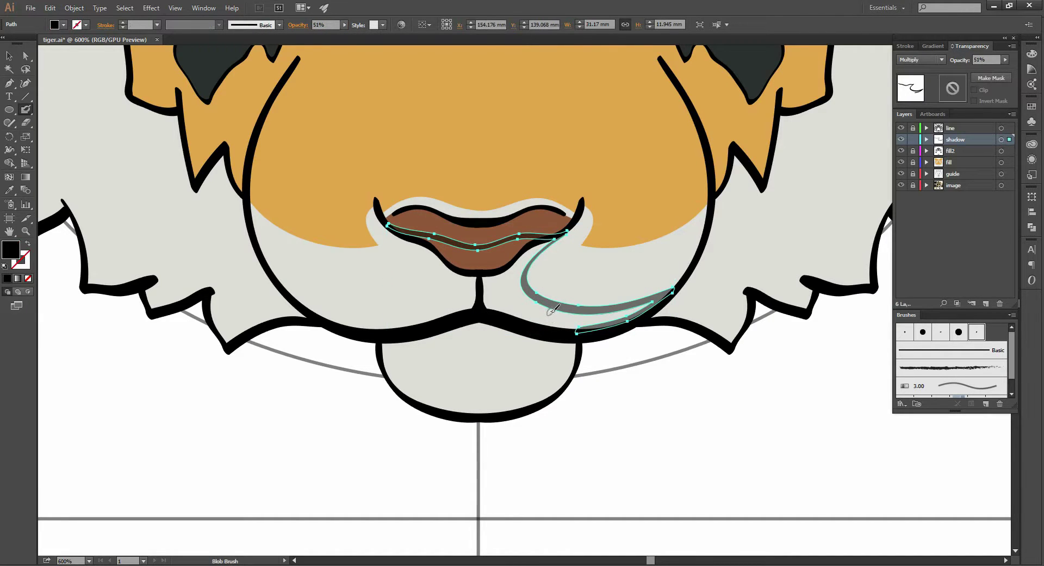
{"action": "key", "text": "i"}
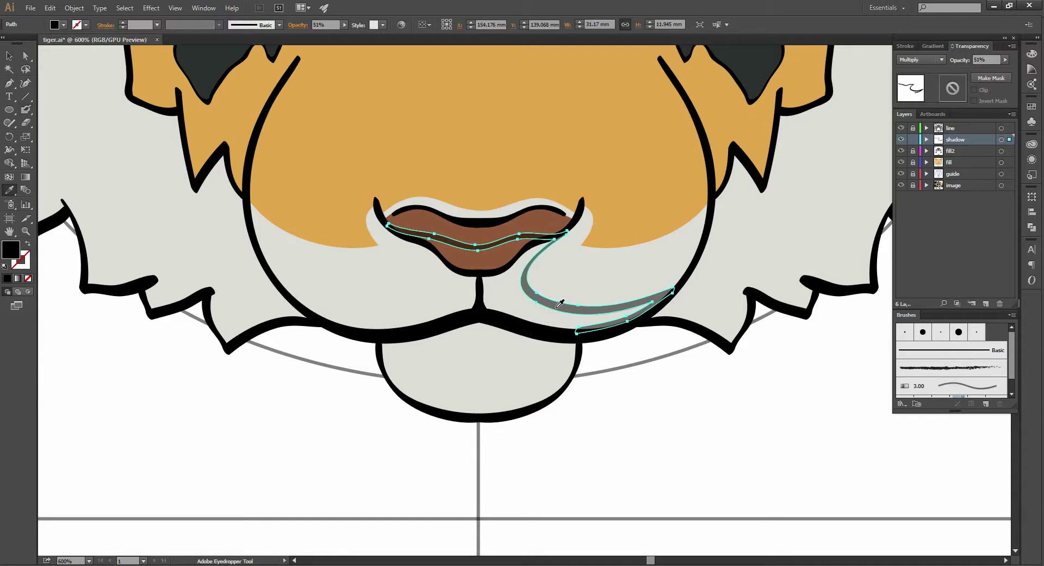
{"action": "key", "text": "shift+b"}
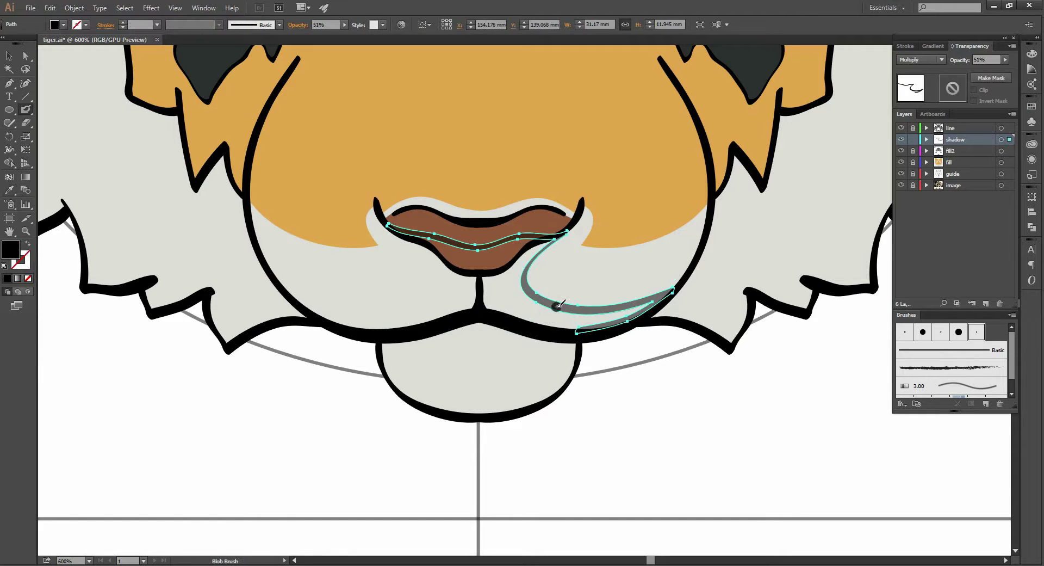
{"action": "left_click_drag", "start_coordinate": [558, 305], "coordinate": [539, 339]}
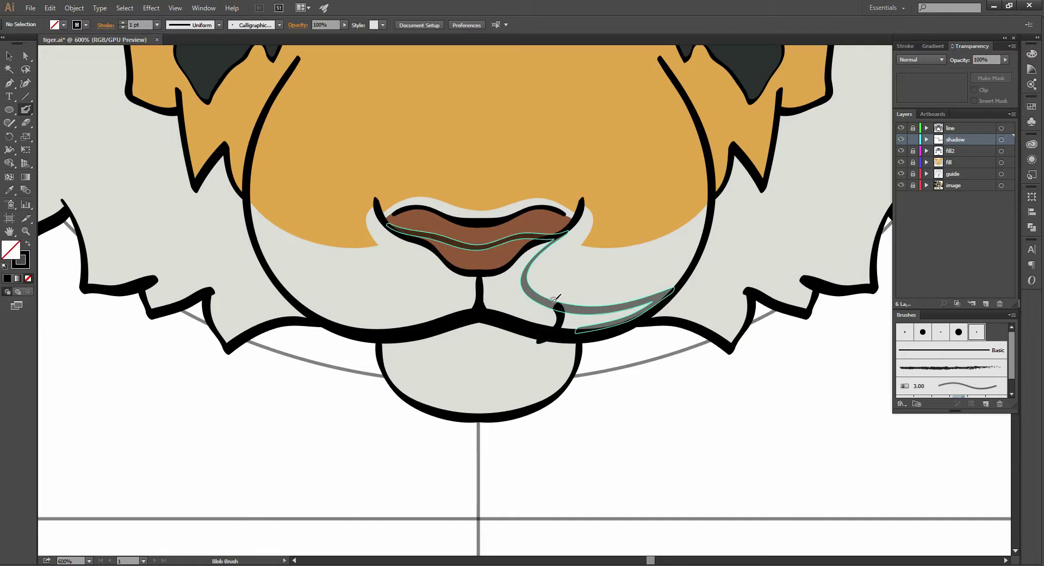
Delete the grey shadow stroke, then step back through recent edits with undo
{"action": "left_click", "coordinate": [543, 302]}
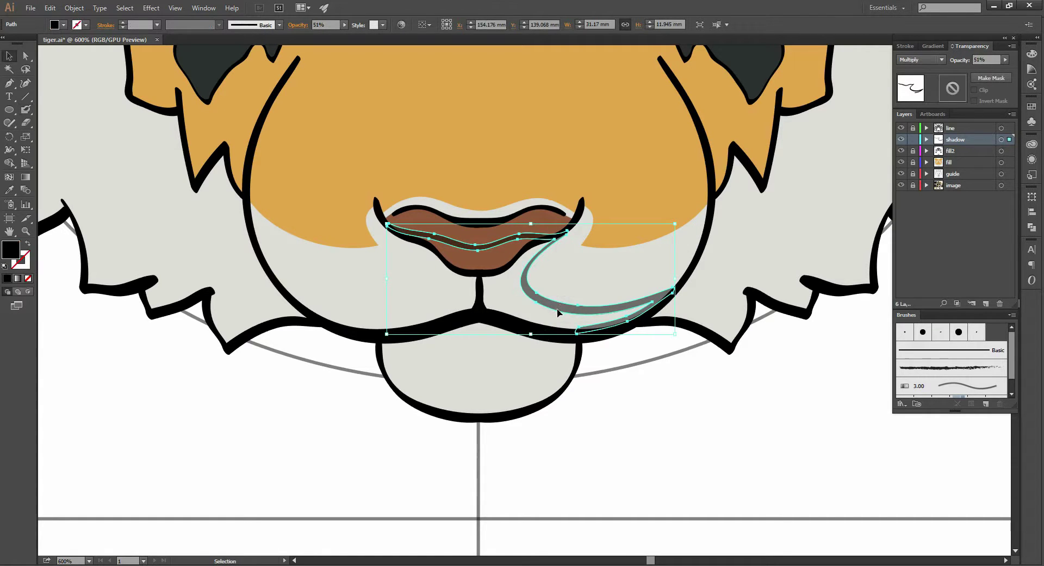
{"action": "key", "text": "Delete"}
{"action": "key", "text": "shift+b"}
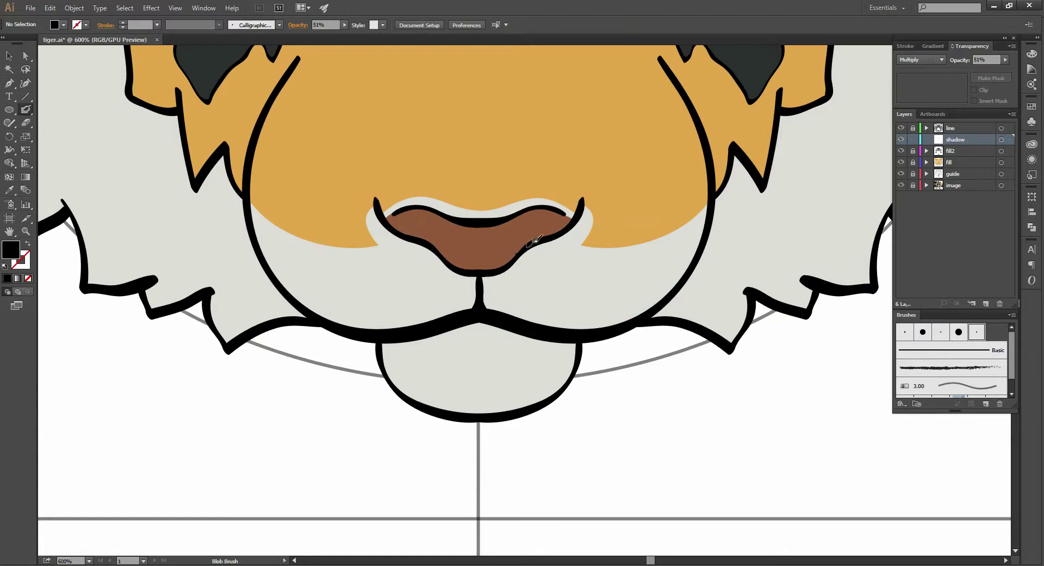
{"action": "key", "text": "ctrl+z"}
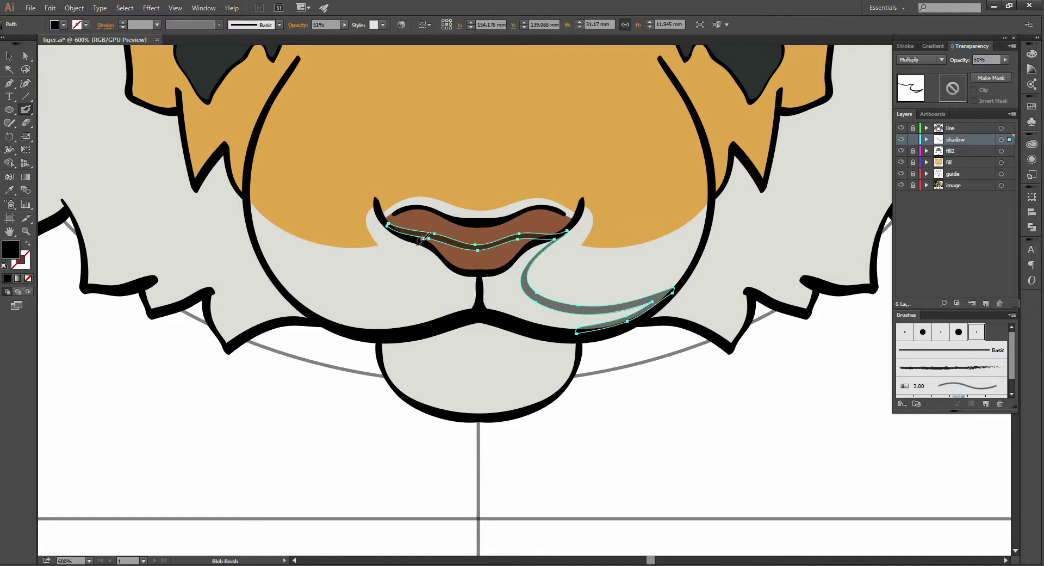
{"action": "key", "text": "ctrl+z"}
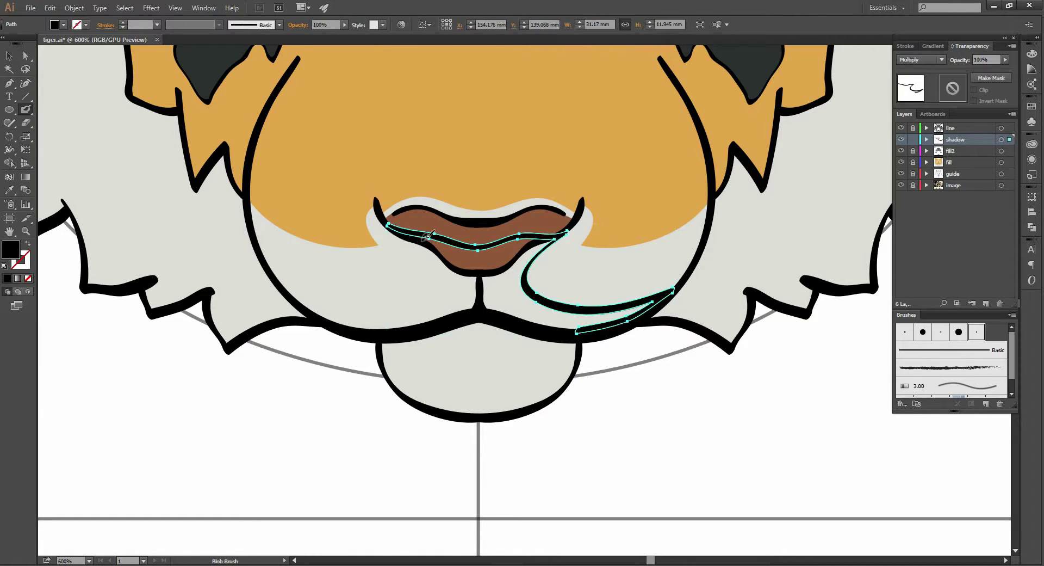
{"action": "key", "text": "ctrl+z"}
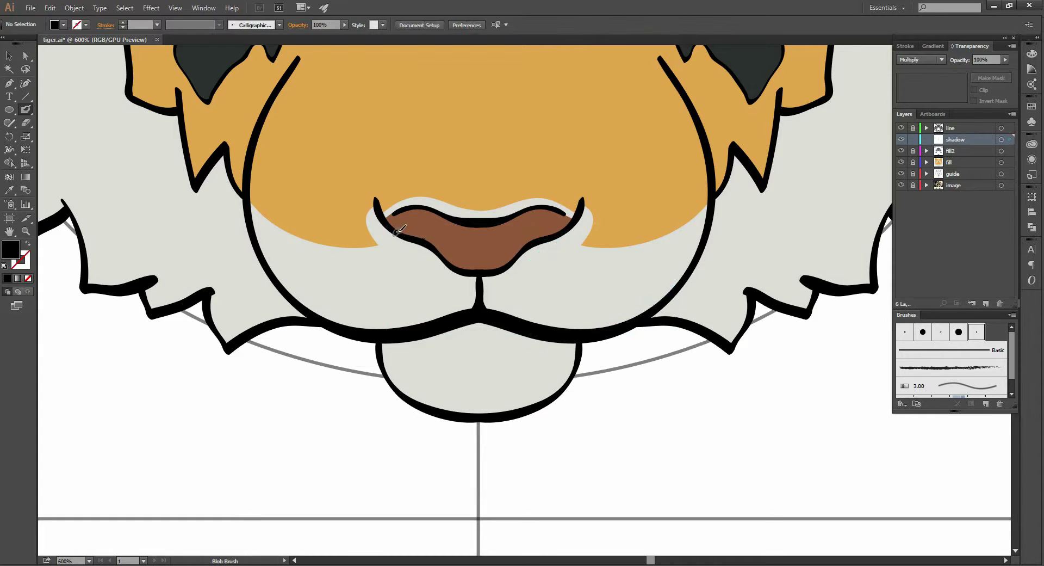
Paint black shadow along the nose underside and curving down the left cheek
{"action": "mouse_move", "coordinate": [402, 229]}
{"action": "left_mouse_down"}
{"action": "mouse_move", "coordinate": [477, 246]}
{"action": "mouse_move", "coordinate": [543, 232]}
{"action": "mouse_move", "coordinate": [559, 285]}
{"action": "mouse_move", "coordinate": [606, 308]}
{"action": "mouse_move", "coordinate": [654, 303]}
{"action": "mouse_move", "coordinate": [573, 325]}
{"action": "mouse_move", "coordinate": [609, 324]}
{"action": "left_mouse_up"}
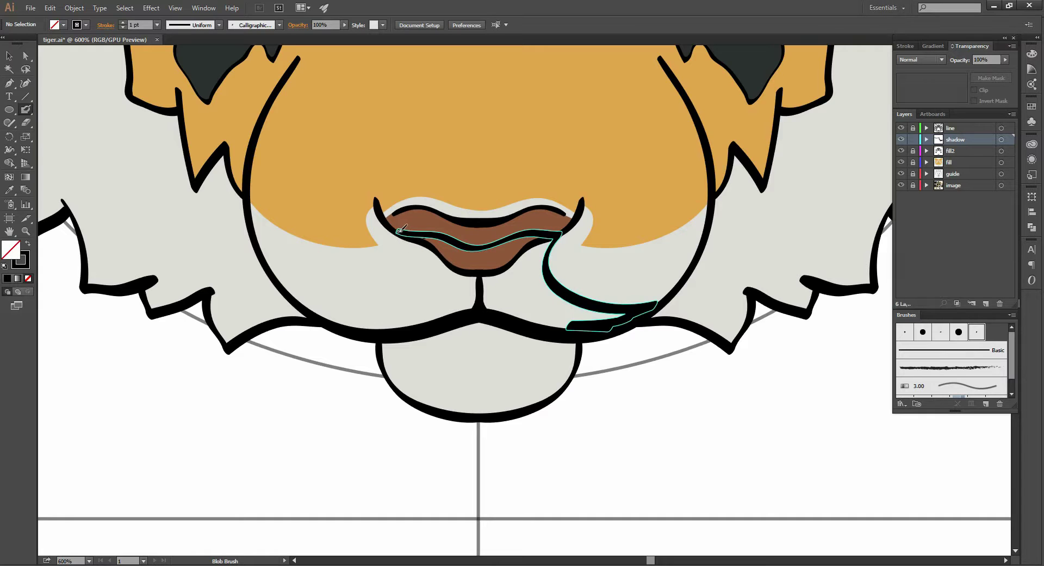
{"action": "left_click_drag", "start_coordinate": [400, 231], "coordinate": [325, 280]}
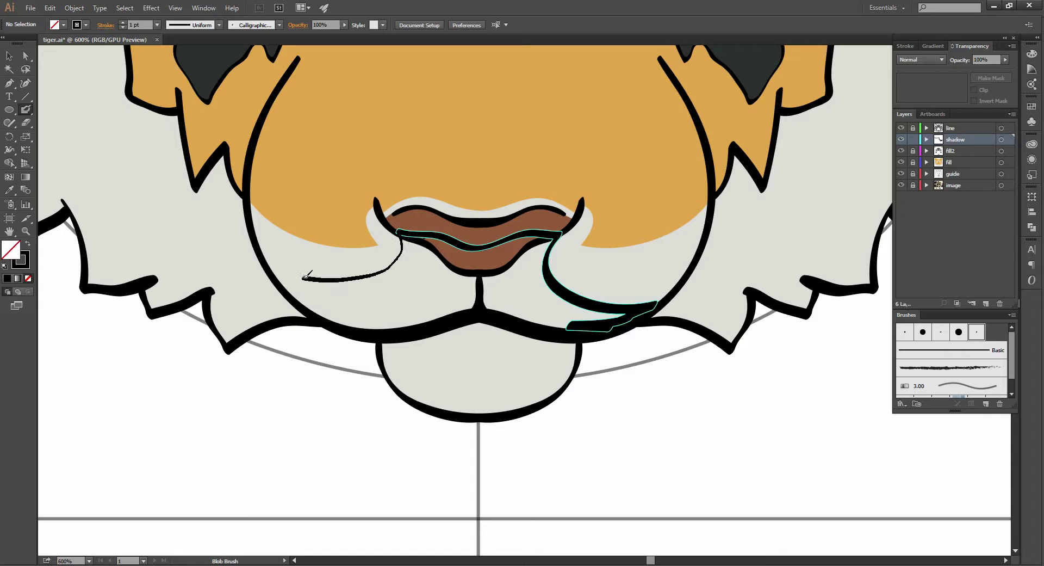
{"action": "left_click_drag", "start_coordinate": [272, 265], "coordinate": [270, 266]}
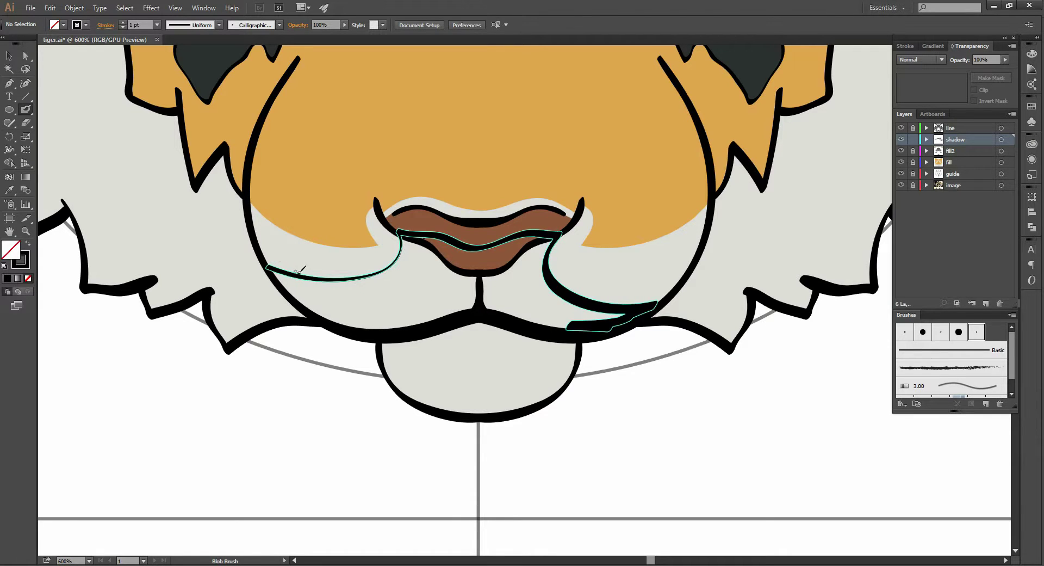
{"action": "key", "text": "ctrl+z"}
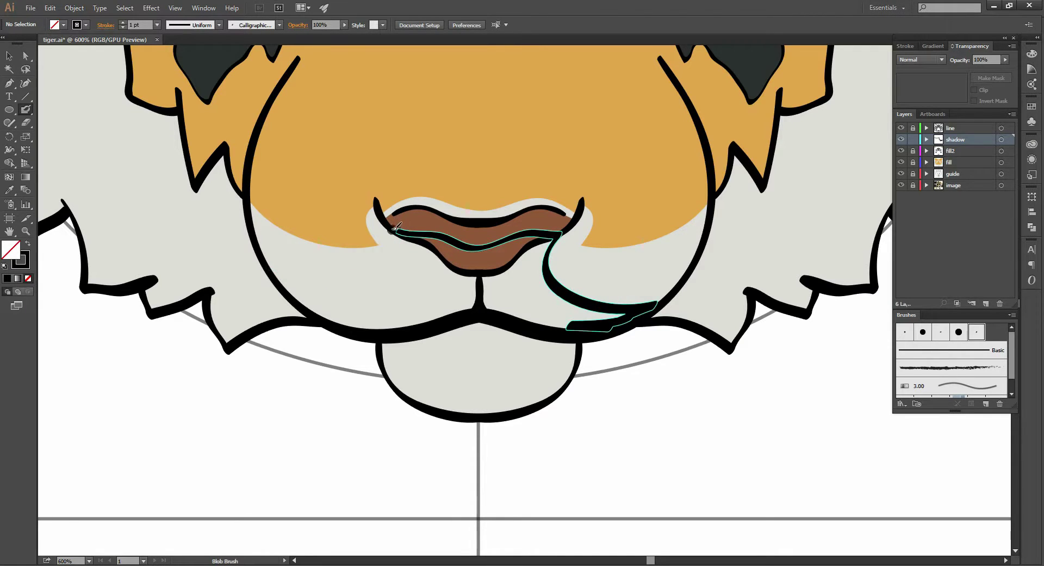
{"action": "left_click_drag", "start_coordinate": [398, 231], "coordinate": [409, 249]}
{"action": "mouse_move", "coordinate": [383, 291]}
{"action": "left_mouse_down"}
{"action": "mouse_move", "coordinate": [326, 302]}
{"action": "mouse_move", "coordinate": [272, 275]}
{"action": "mouse_move", "coordinate": [316, 308]}
{"action": "left_mouse_up"}
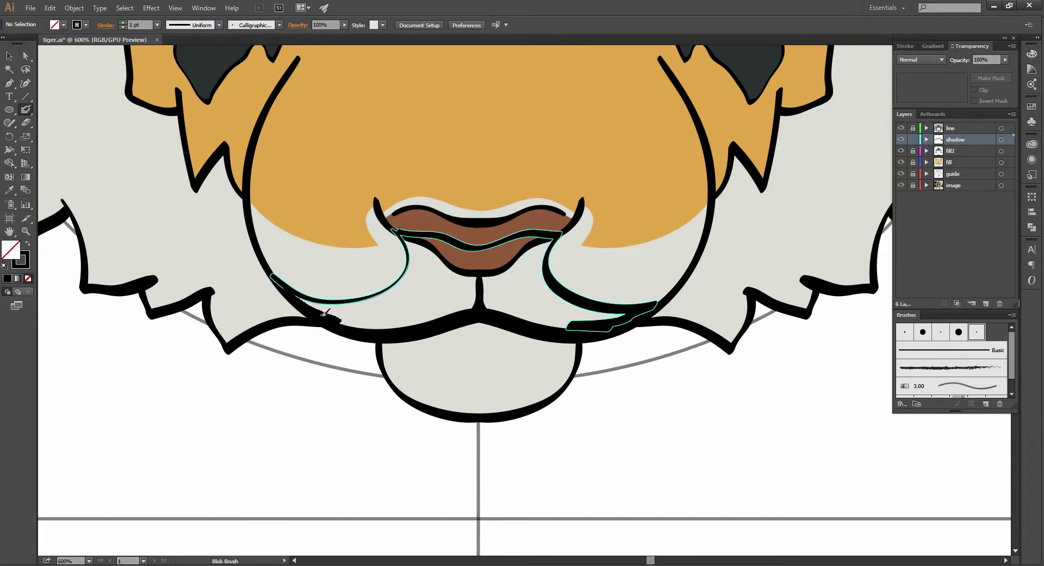
{"action": "left_click_drag", "start_coordinate": [384, 330], "coordinate": [384, 330]}
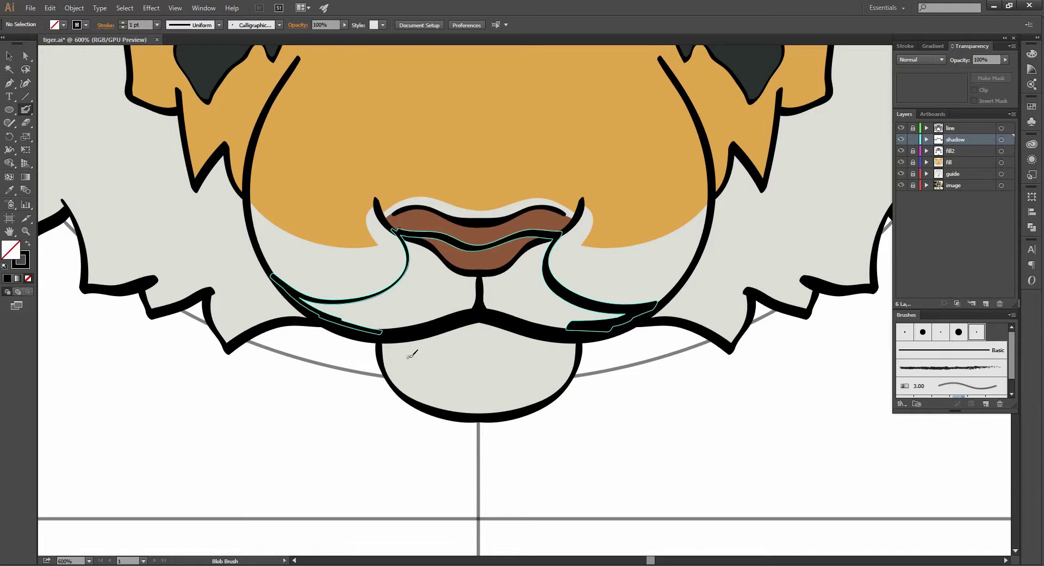
Paint shadow lines across and around the chin, plus patches beneath the nose
{"action": "mouse_move", "coordinate": [401, 356]}
{"action": "left_mouse_down"}
{"action": "mouse_move", "coordinate": [577, 358]}
{"action": "mouse_move", "coordinate": [563, 331]}
{"action": "left_mouse_up"}
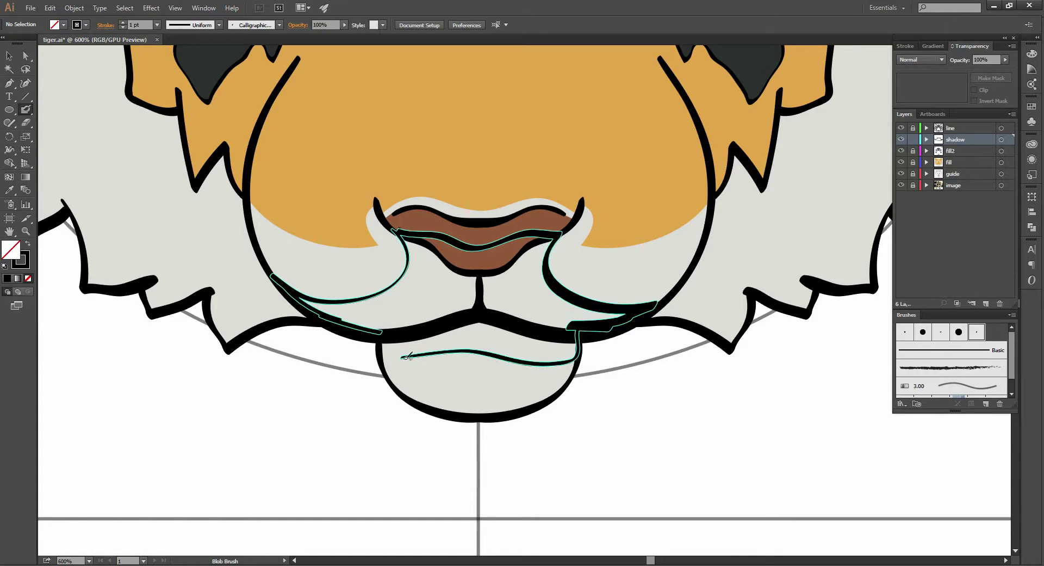
{"action": "mouse_move", "coordinate": [403, 359]}
{"action": "left_mouse_down"}
{"action": "mouse_move", "coordinate": [487, 391]}
{"action": "mouse_move", "coordinate": [563, 388]}
{"action": "mouse_move", "coordinate": [548, 401]}
{"action": "left_mouse_up"}
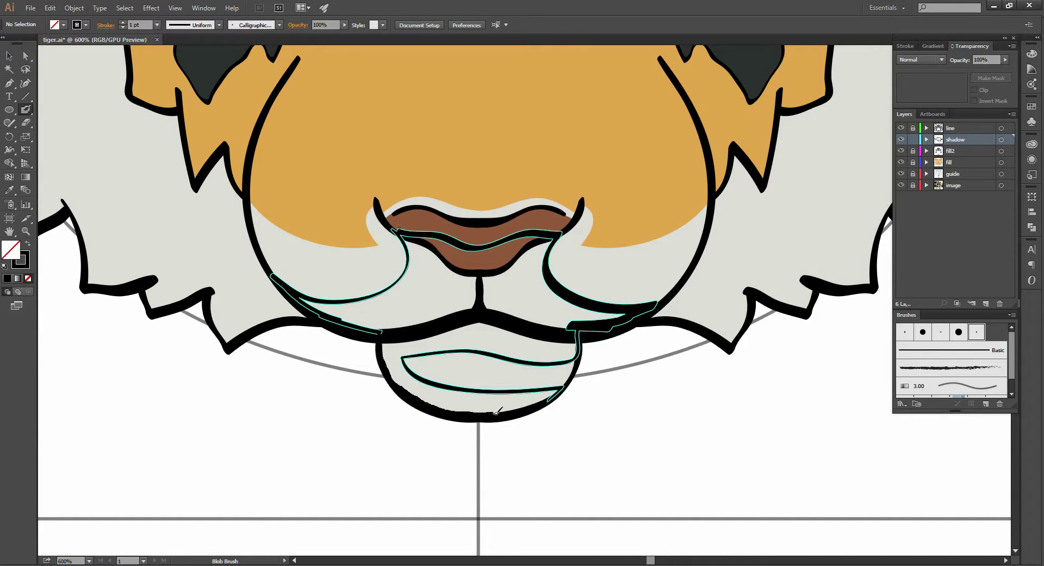
{"action": "left_click_drag", "start_coordinate": [548, 399], "coordinate": [381, 340]}
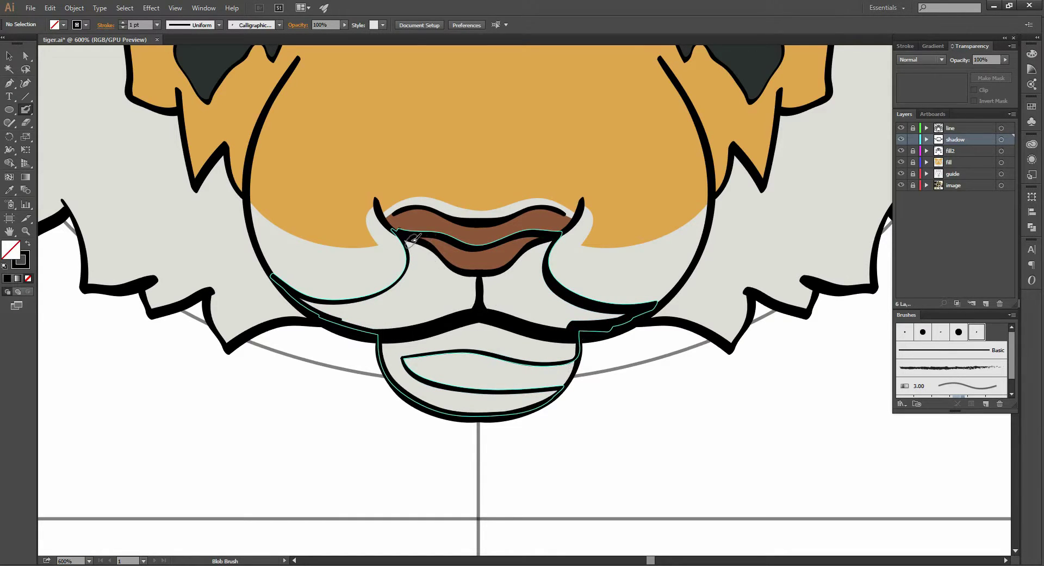
{"action": "left_click_drag", "start_coordinate": [405, 235], "coordinate": [432, 271]}
{"action": "mouse_move", "coordinate": [415, 238]}
{"action": "left_mouse_down"}
{"action": "mouse_move", "coordinate": [482, 260]}
{"action": "mouse_move", "coordinate": [467, 252]}
{"action": "mouse_move", "coordinate": [517, 256]}
{"action": "mouse_move", "coordinate": [482, 267]}
{"action": "mouse_move", "coordinate": [471, 253]}
{"action": "left_mouse_up"}
Select the black shadow shapes and adjust their opacity in the Control panel
{"action": "key", "text": "v"}
{"action": "left_click", "coordinate": [466, 260]}
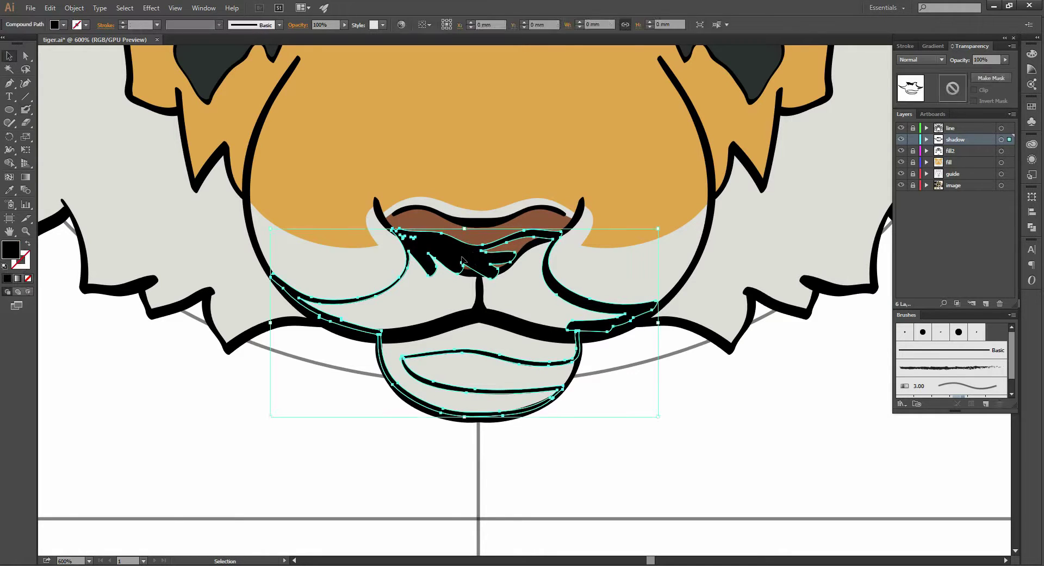
{"action": "left_click", "coordinate": [346, 25]}
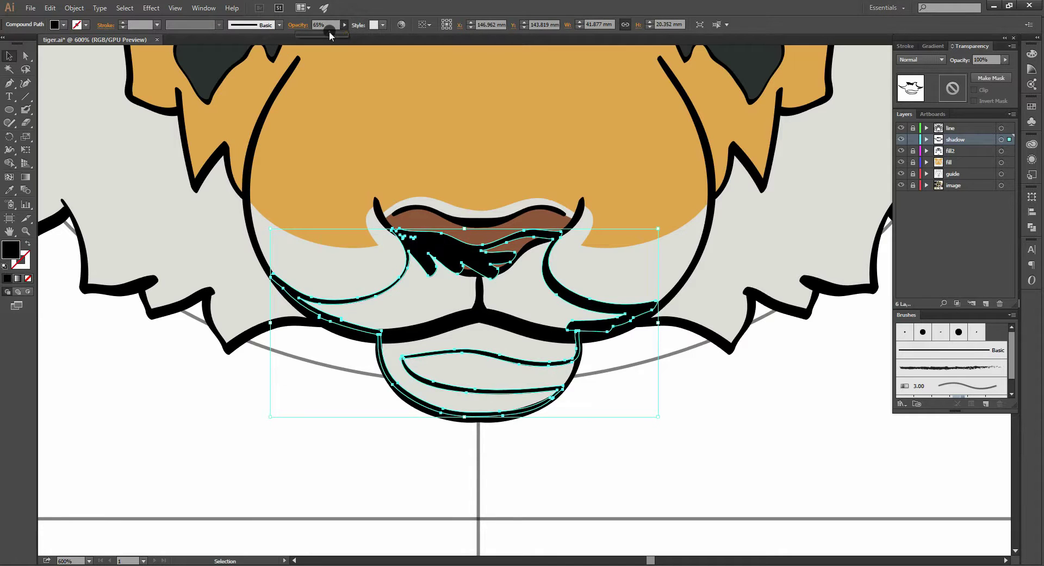
{"action": "left_click_drag", "start_coordinate": [346, 34], "coordinate": [326, 36]}
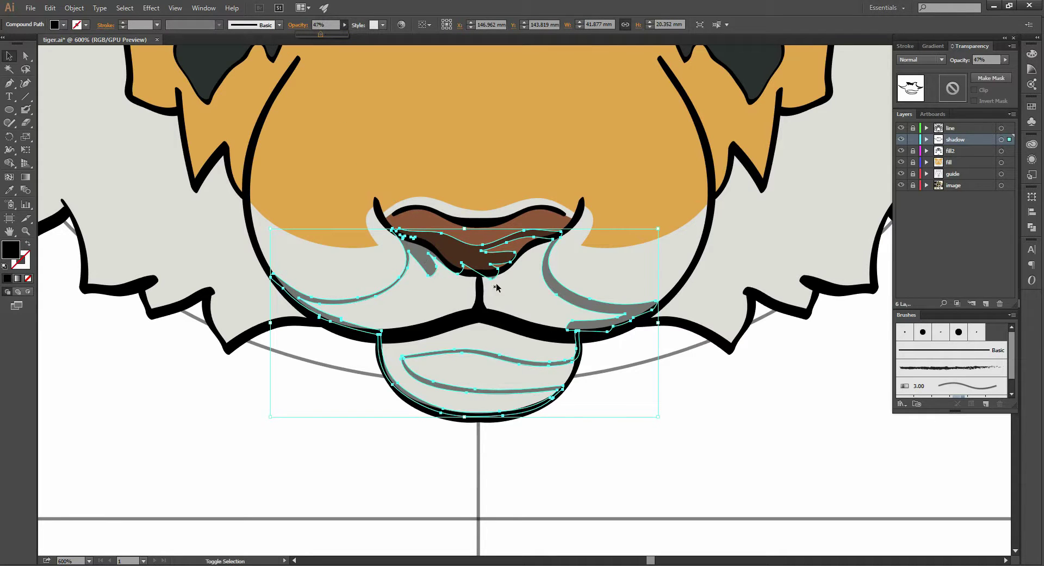
{"action": "left_click", "coordinate": [499, 259]}
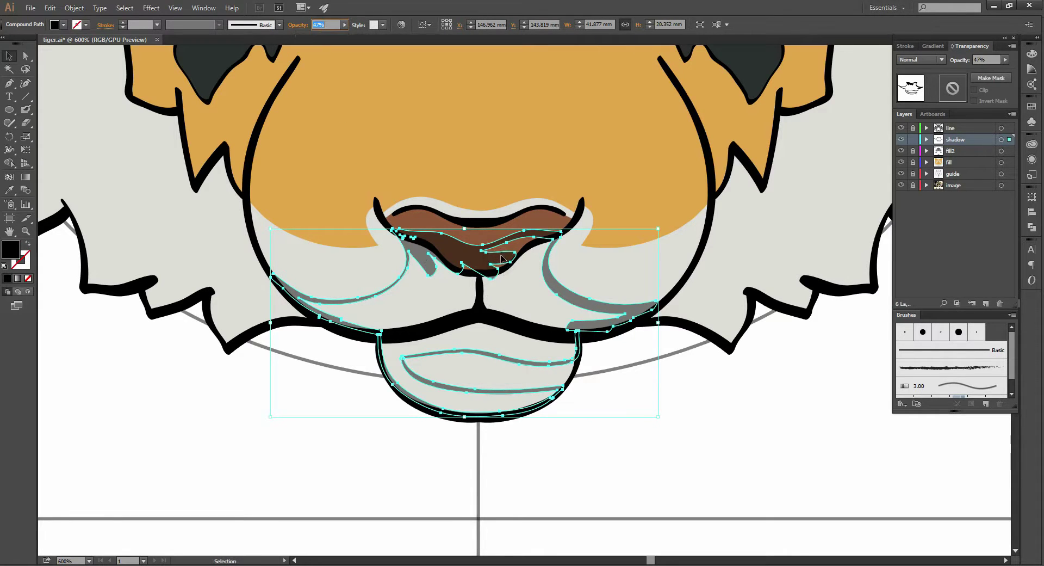
Add Blob Brush shadow on the nose, undoing two stray strokes
{"action": "key", "text": "shift+b"}
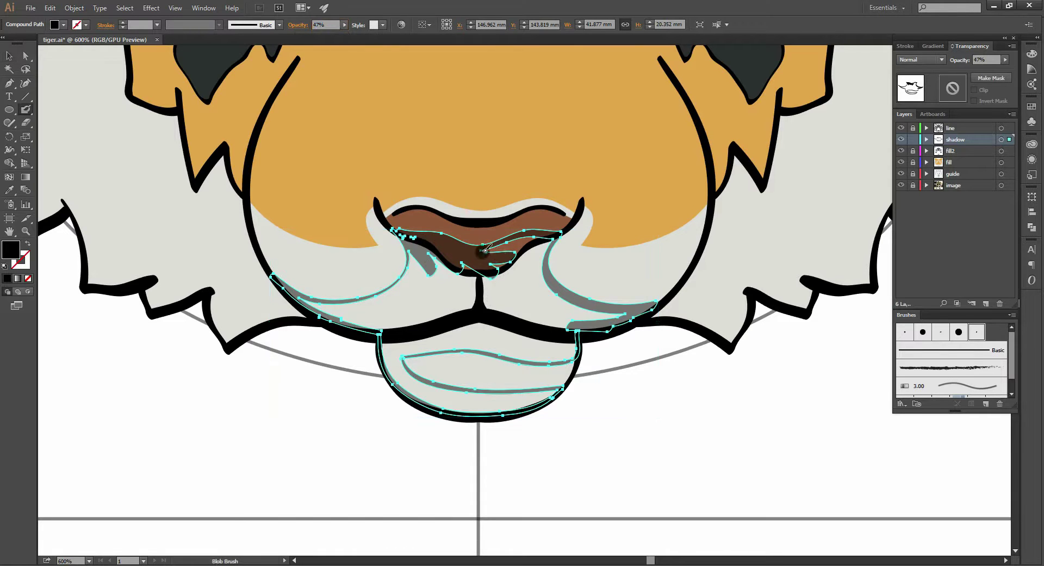
{"action": "left_click_drag", "start_coordinate": [532, 250], "coordinate": [538, 255]}
{"action": "left_click_drag", "start_coordinate": [527, 256], "coordinate": [547, 288]}
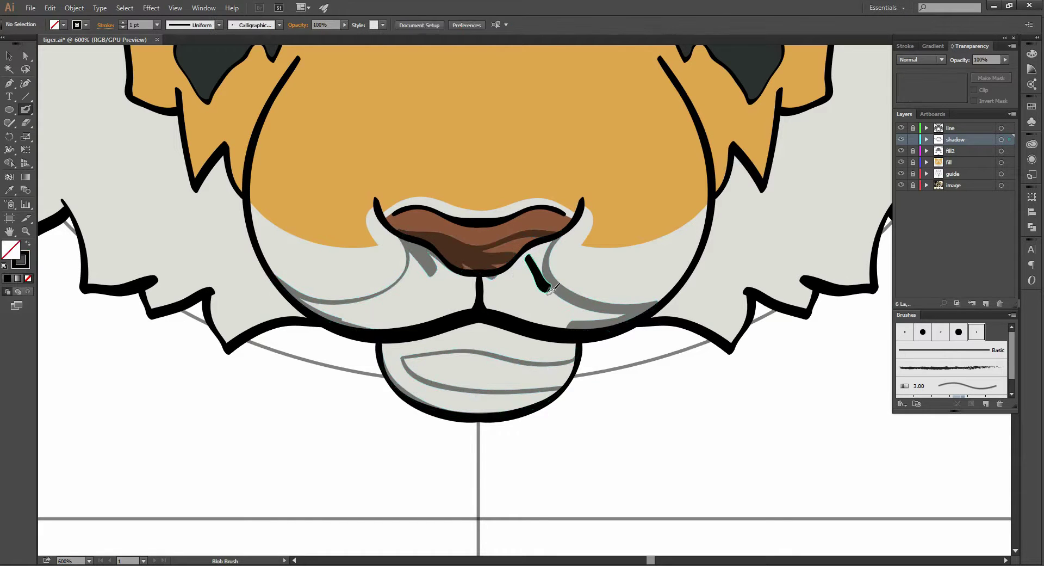
{"action": "key", "text": "ctrl+z"}
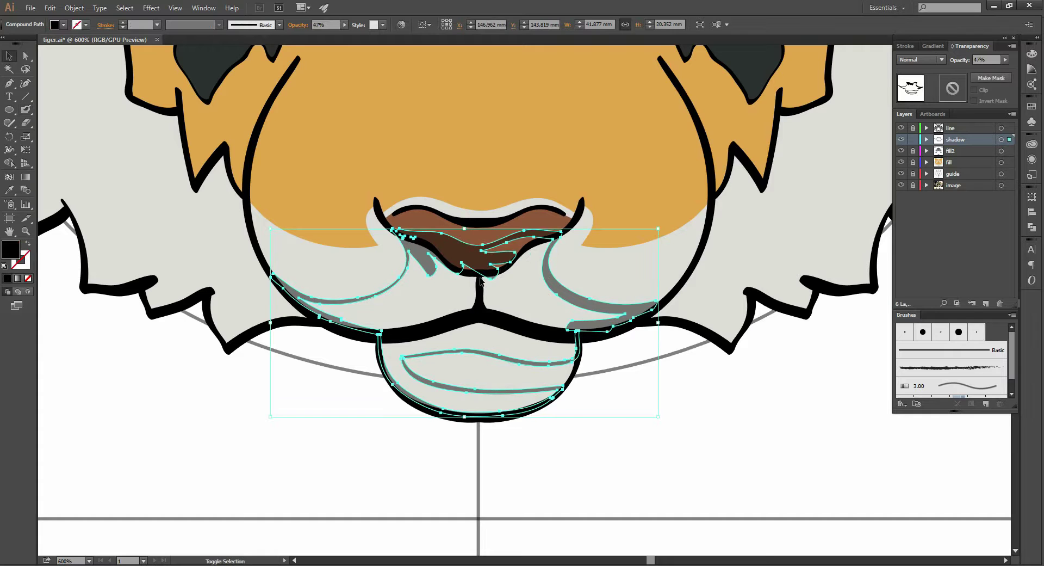
{"action": "left_click_drag", "start_coordinate": [482, 279], "coordinate": [508, 299]}
{"action": "key", "text": "ctrl+z"}
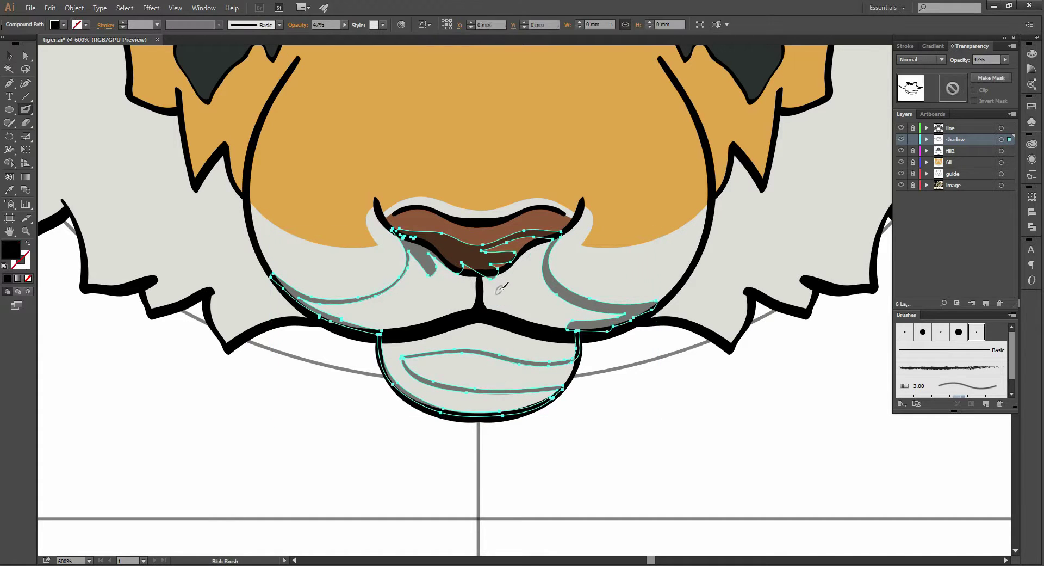
Set the shadow to 100% opacity and extend it around the nose
{"action": "key", "text": "0"}
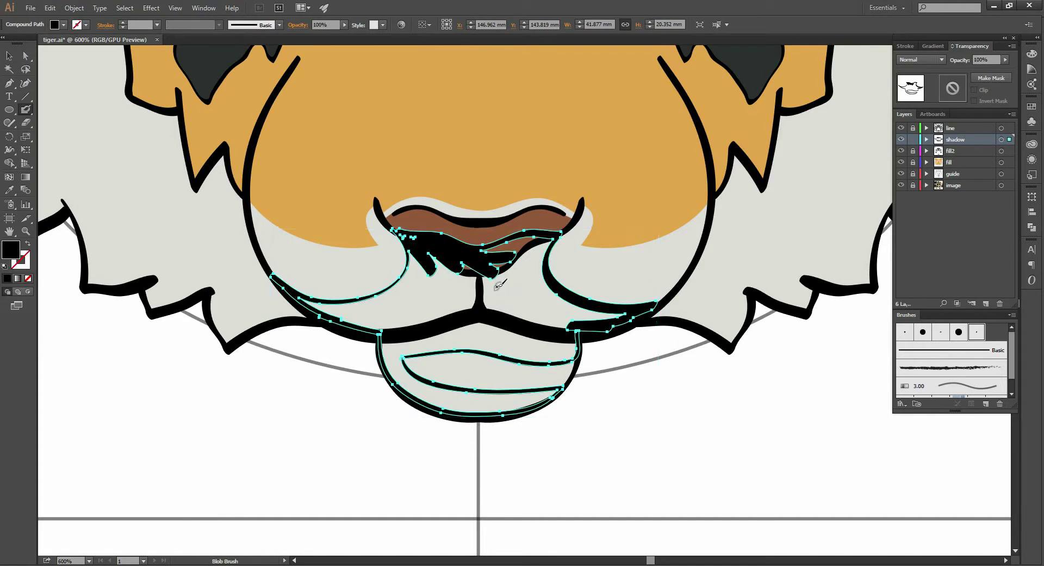
{"action": "left_click_drag", "start_coordinate": [482, 250], "coordinate": [550, 239]}
{"action": "key", "text": "v"}
{"action": "left_click", "coordinate": [519, 253]}
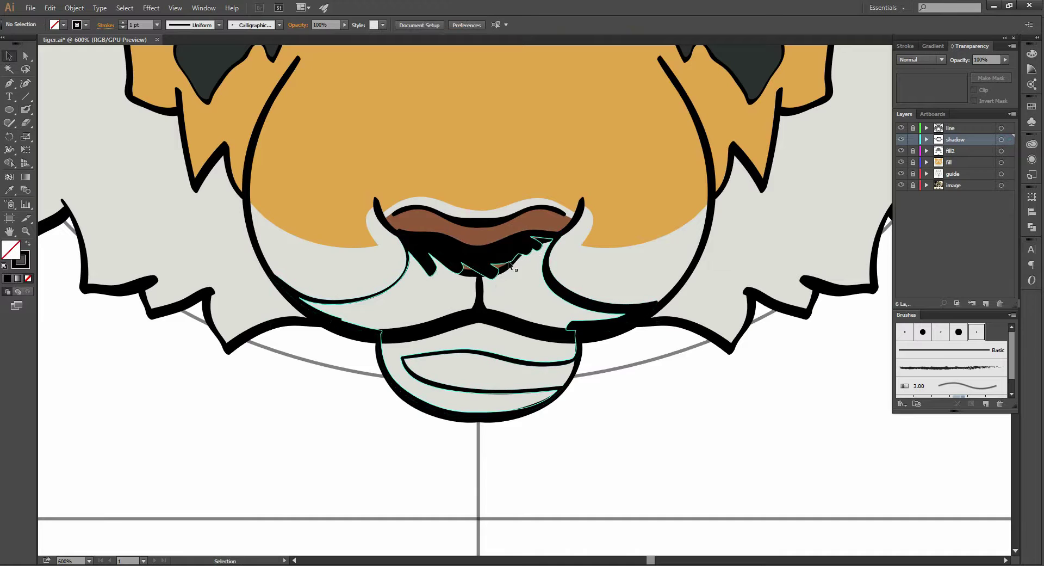
Paint two Blob Brush strokes thickening shadow along the lower-left cheek toward the mouth
{"action": "key", "text": "shift+b"}
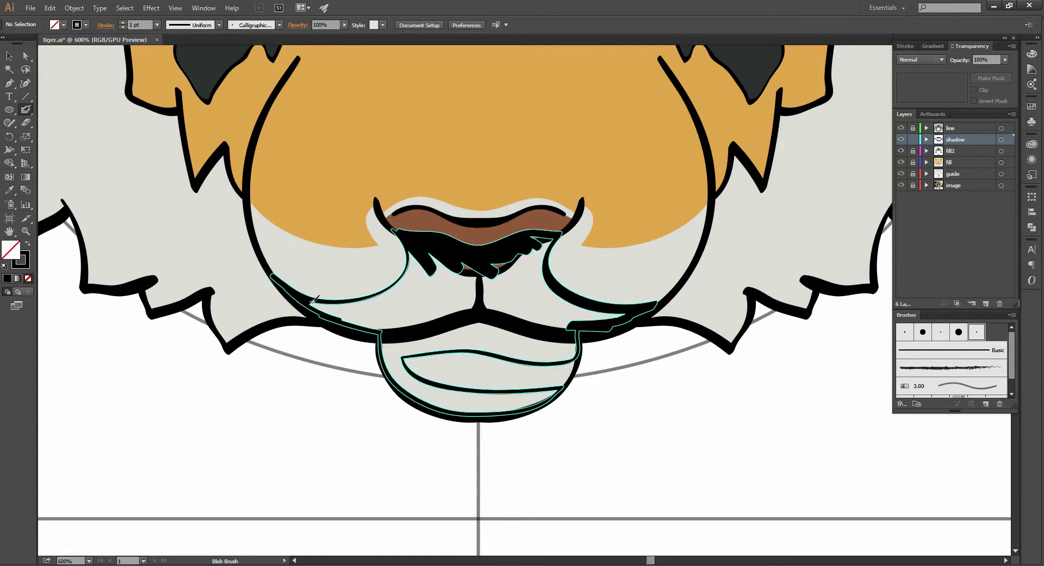
{"action": "left_click_drag", "start_coordinate": [338, 314], "coordinate": [389, 326]}
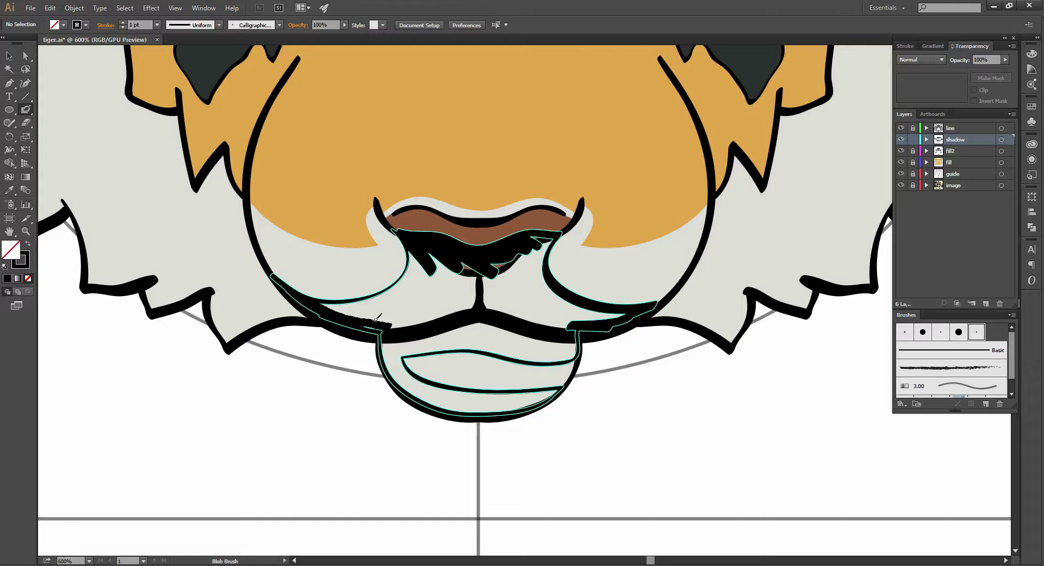
{"action": "mouse_move", "coordinate": [331, 303]}
{"action": "left_mouse_down"}
{"action": "mouse_move", "coordinate": [397, 332]}
{"action": "mouse_move", "coordinate": [344, 312]}
{"action": "mouse_move", "coordinate": [396, 292]}
{"action": "mouse_move", "coordinate": [420, 253]}
{"action": "left_mouse_up"}
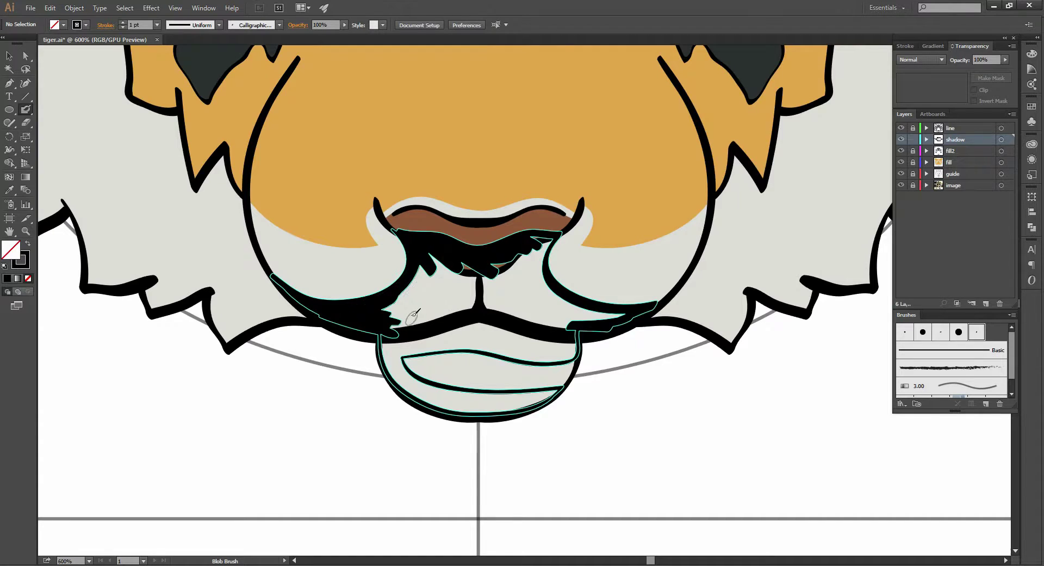
{"action": "key", "text": "ctrl+plus"}
{"action": "key", "text": "ctrl+plus"}
Paint shadow along the left cheek's lower edge and the left mouth corner
{"action": "left_click_drag", "start_coordinate": [400, 295], "coordinate": [446, 243]}
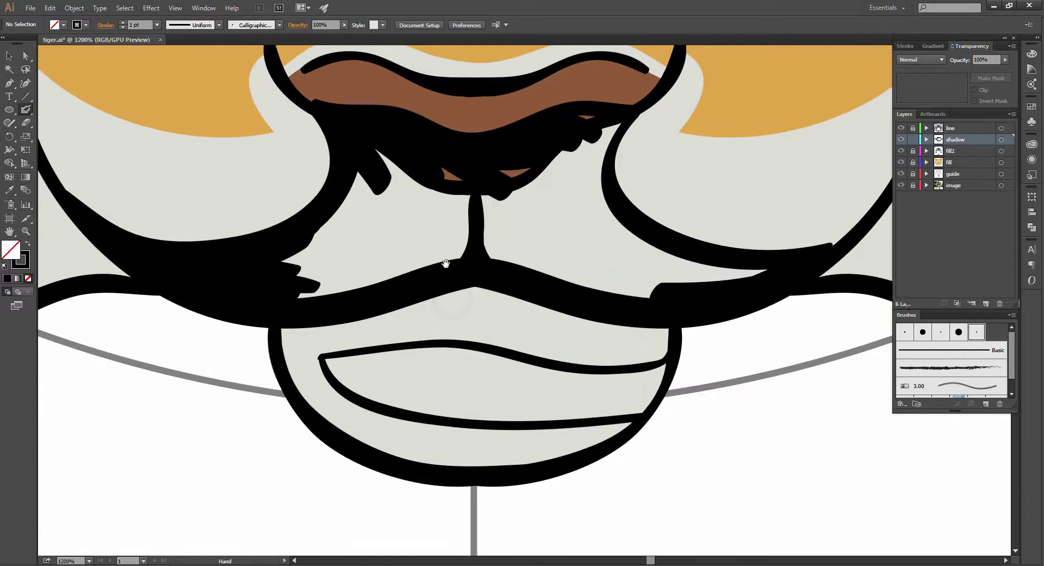
{"action": "mouse_move", "coordinate": [293, 263]}
{"action": "left_mouse_down"}
{"action": "mouse_move", "coordinate": [338, 292]}
{"action": "mouse_move", "coordinate": [305, 304]}
{"action": "mouse_move", "coordinate": [293, 337]}
{"action": "mouse_move", "coordinate": [305, 374]}
{"action": "mouse_move", "coordinate": [310, 366]}
{"action": "left_mouse_up"}
{"action": "key", "text": "v"}
{"action": "left_click", "coordinate": [321, 299]}
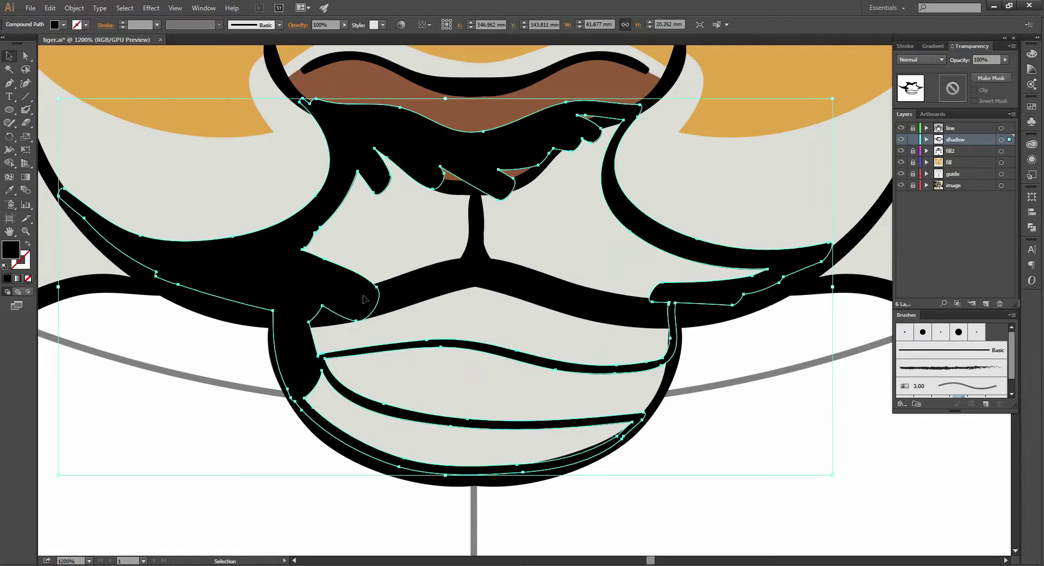
{"action": "left_click_drag", "start_coordinate": [489, 284], "coordinate": [479, 263]}
{"action": "key", "text": "shift+b"}
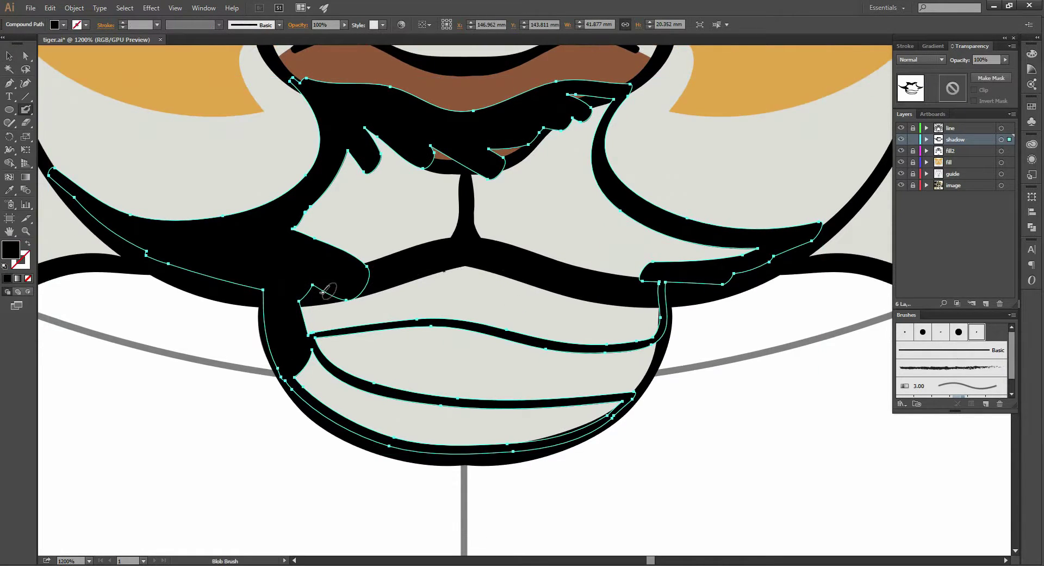
{"action": "left_click_drag", "start_coordinate": [304, 297], "coordinate": [385, 291]}
{"action": "mouse_move", "coordinate": [306, 296]}
{"action": "left_mouse_down"}
{"action": "mouse_move", "coordinate": [312, 321]}
{"action": "mouse_move", "coordinate": [389, 298]}
{"action": "left_mouse_up"}
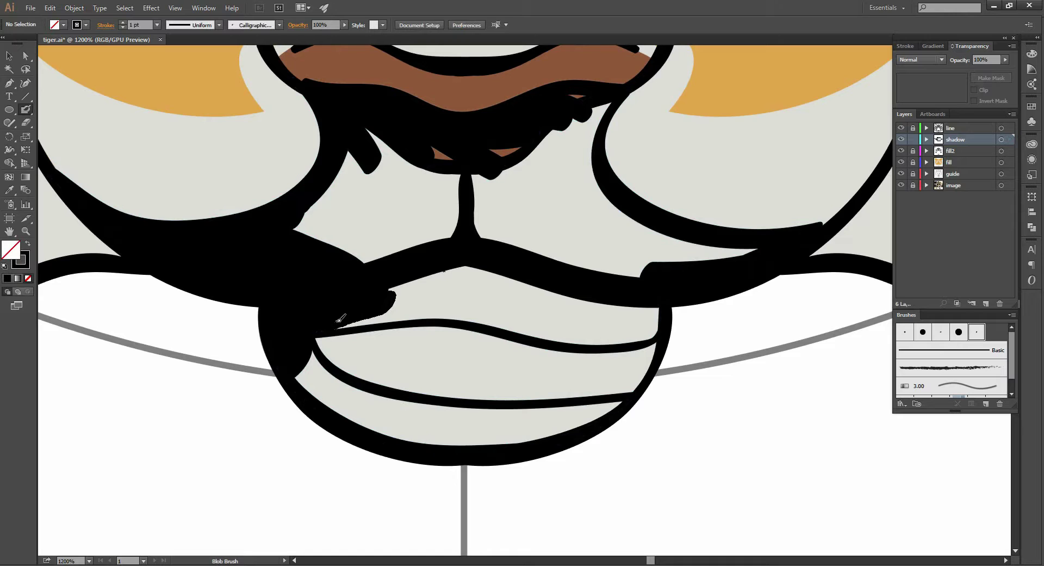
Fill the muzzle centre and right side with black shadow down to the lip
{"action": "left_click_drag", "start_coordinate": [338, 319], "coordinate": [469, 307]}
{"action": "left_click_drag", "start_coordinate": [370, 294], "coordinate": [469, 296]}
{"action": "left_click_drag", "start_coordinate": [405, 278], "coordinate": [407, 274]}
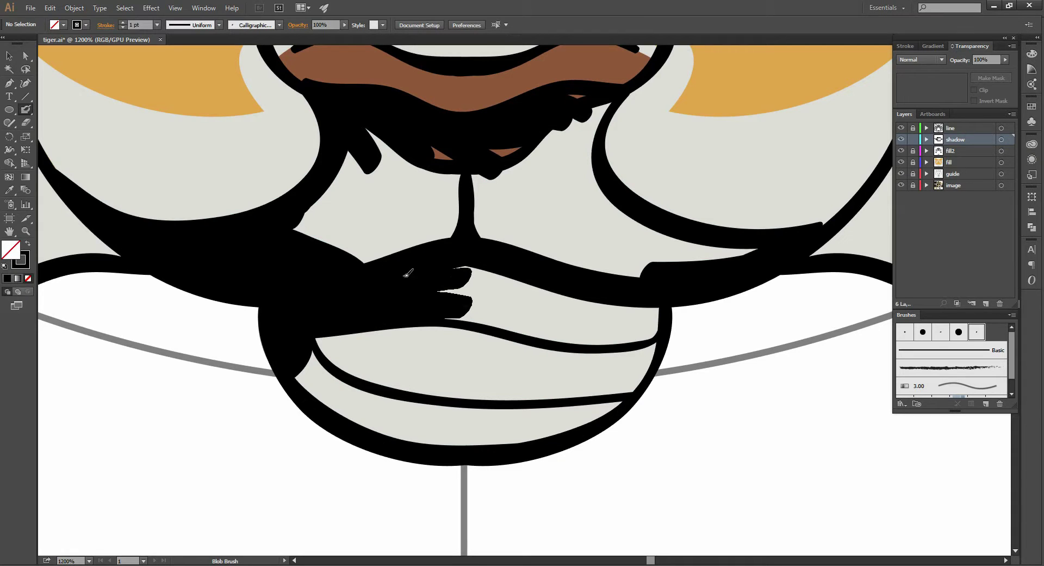
{"action": "mouse_move", "coordinate": [348, 262]}
{"action": "left_mouse_down"}
{"action": "mouse_move", "coordinate": [364, 136]}
{"action": "mouse_move", "coordinate": [416, 173]}
{"action": "mouse_move", "coordinate": [418, 247]}
{"action": "left_mouse_up"}
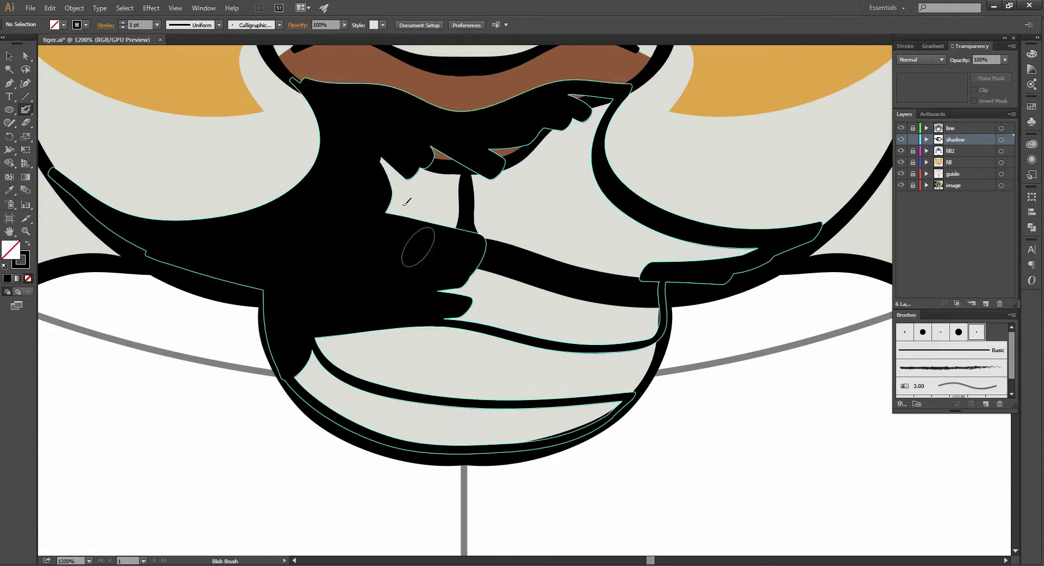
{"action": "mouse_move", "coordinate": [387, 164]}
{"action": "left_mouse_down"}
{"action": "mouse_move", "coordinate": [478, 244]}
{"action": "mouse_move", "coordinate": [432, 148]}
{"action": "mouse_move", "coordinate": [511, 217]}
{"action": "mouse_move", "coordinate": [557, 187]}
{"action": "left_mouse_up"}
{"action": "mouse_move", "coordinate": [486, 148]}
{"action": "left_mouse_down"}
{"action": "mouse_move", "coordinate": [566, 228]}
{"action": "mouse_move", "coordinate": [563, 109]}
{"action": "mouse_move", "coordinate": [600, 107]}
{"action": "mouse_move", "coordinate": [584, 164]}
{"action": "mouse_move", "coordinate": [661, 250]}
{"action": "mouse_move", "coordinate": [732, 253]}
{"action": "left_mouse_up"}
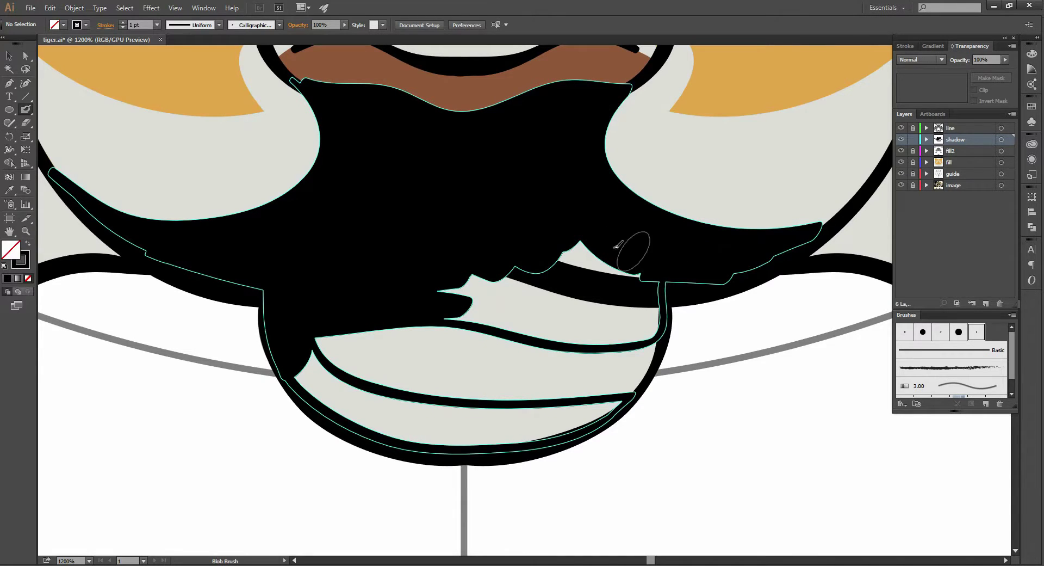
{"action": "mouse_move", "coordinate": [443, 280]}
{"action": "left_mouse_down"}
{"action": "mouse_move", "coordinate": [528, 296]}
{"action": "mouse_move", "coordinate": [628, 272]}
{"action": "mouse_move", "coordinate": [648, 282]}
{"action": "mouse_move", "coordinate": [655, 328]}
{"action": "left_mouse_up"}
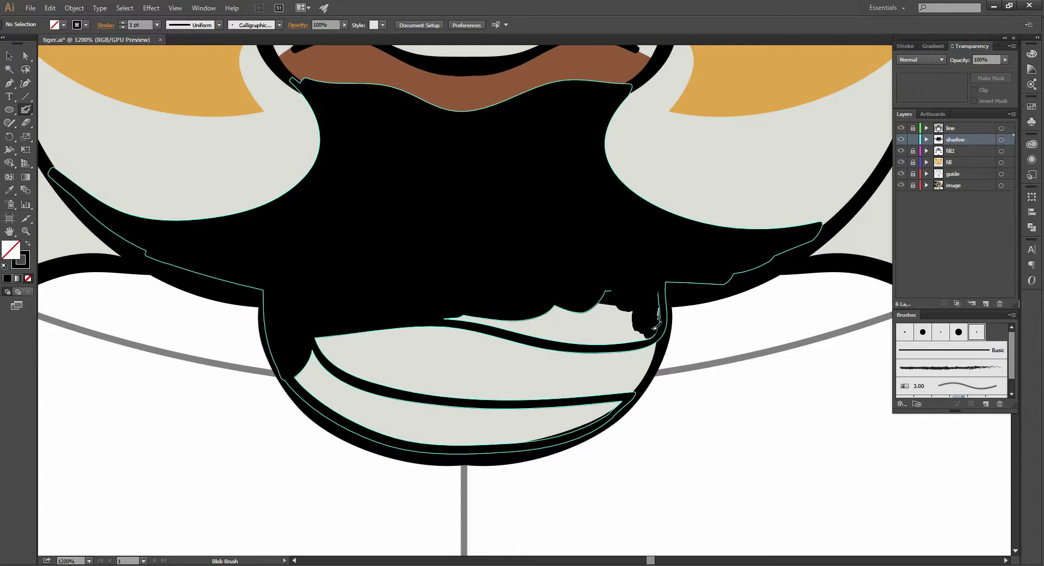
{"action": "mouse_move", "coordinate": [610, 277]}
{"action": "left_mouse_down"}
{"action": "mouse_move", "coordinate": [653, 340]}
{"action": "mouse_move", "coordinate": [544, 311]}
{"action": "left_mouse_up"}
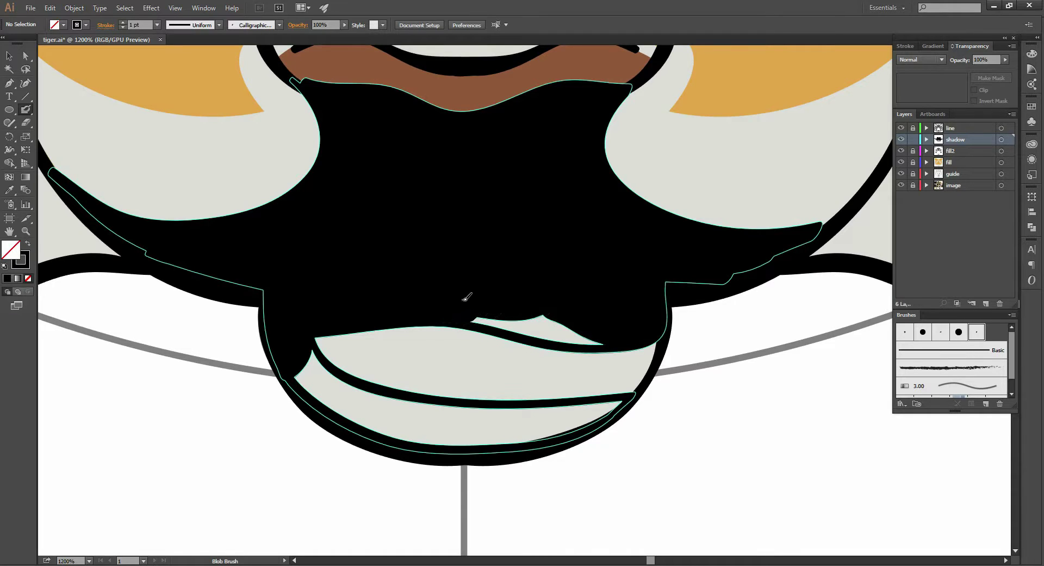
{"action": "left_click_drag", "start_coordinate": [465, 297], "coordinate": [608, 319]}
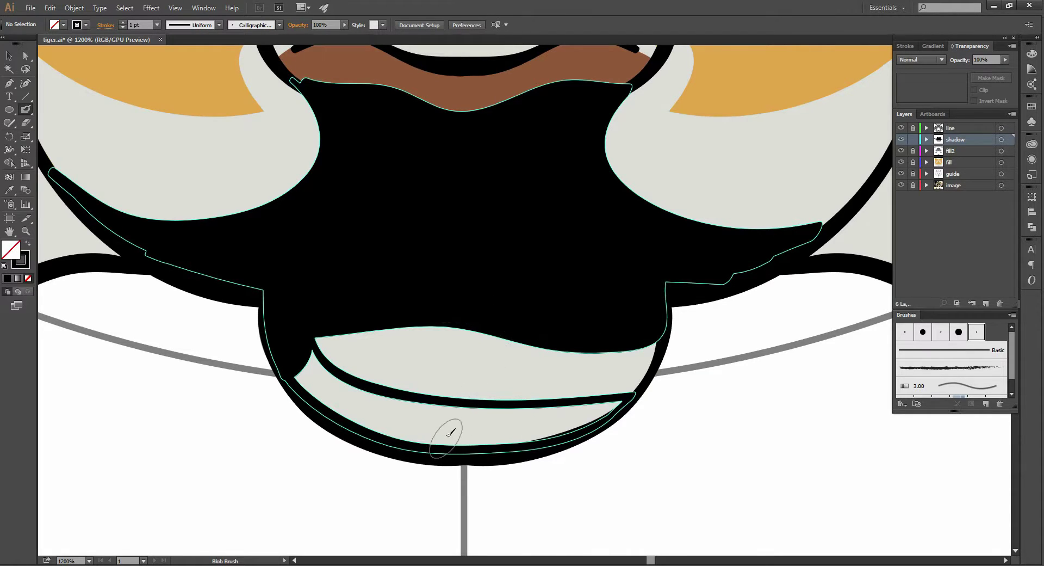
Paint black shadow along the bottom of the chin, covering its light slivers
{"action": "mouse_move", "coordinate": [444, 430]}
{"action": "left_mouse_down"}
{"action": "mouse_move", "coordinate": [533, 425]}
{"action": "mouse_move", "coordinate": [620, 397]}
{"action": "mouse_move", "coordinate": [579, 414]}
{"action": "mouse_move", "coordinate": [618, 408]}
{"action": "mouse_move", "coordinate": [581, 416]}
{"action": "left_mouse_up"}
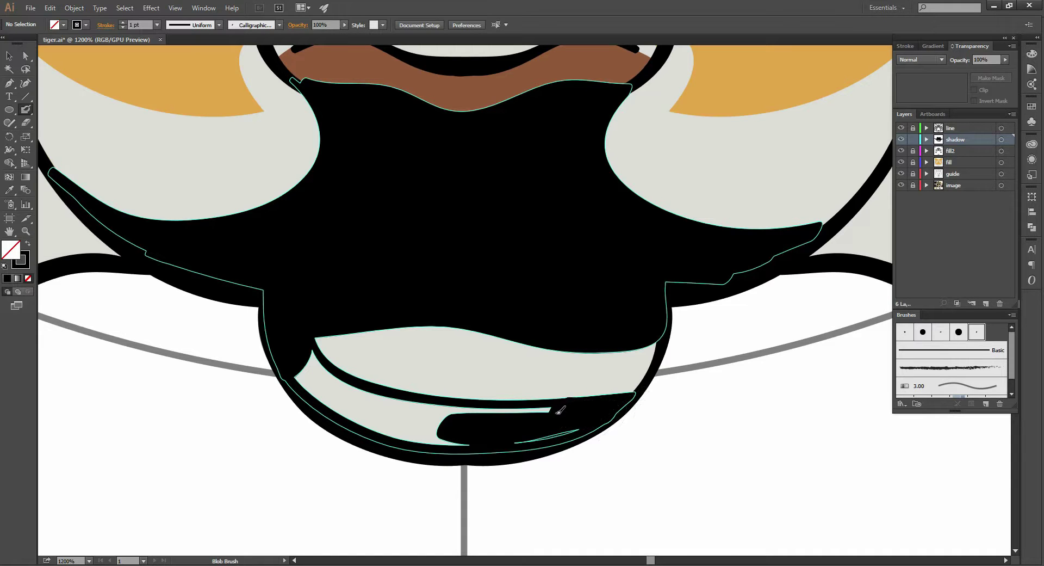
{"action": "left_click_drag", "start_coordinate": [513, 416], "coordinate": [468, 421]}
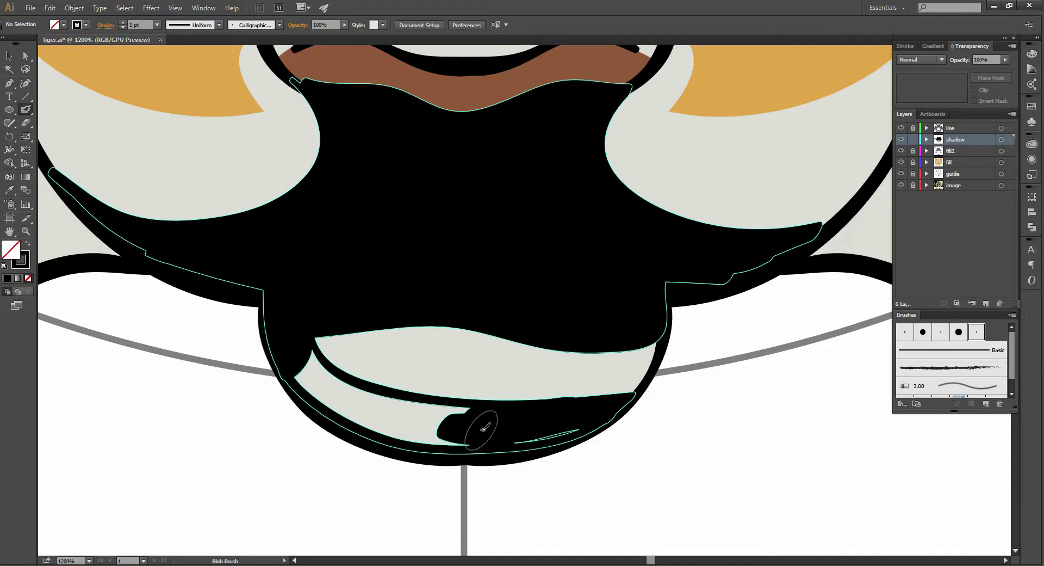
{"action": "key", "text": "v"}
{"action": "key", "text": "shift+b"}
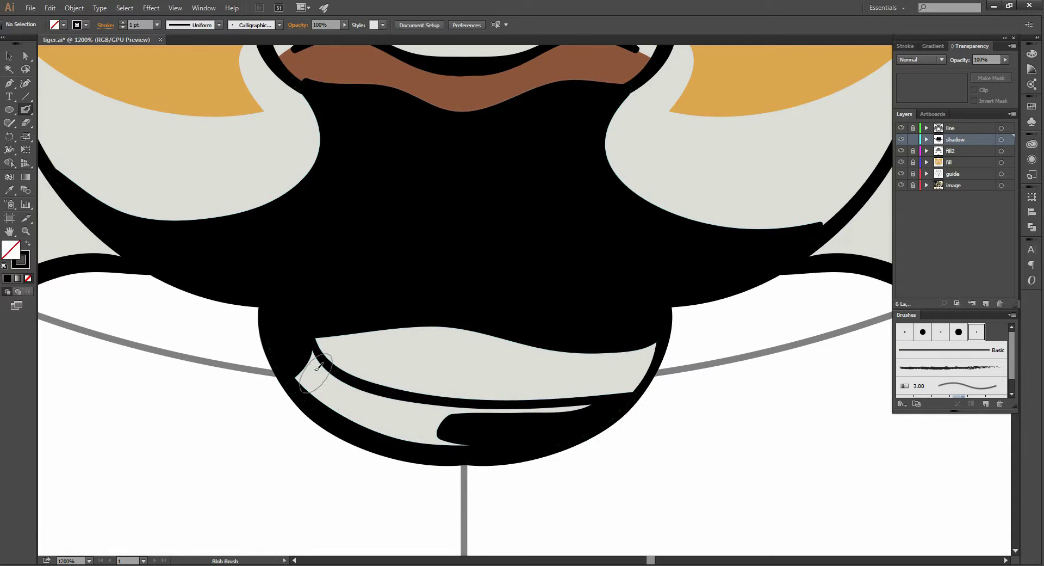
{"action": "left_click_drag", "start_coordinate": [296, 365], "coordinate": [374, 408]}
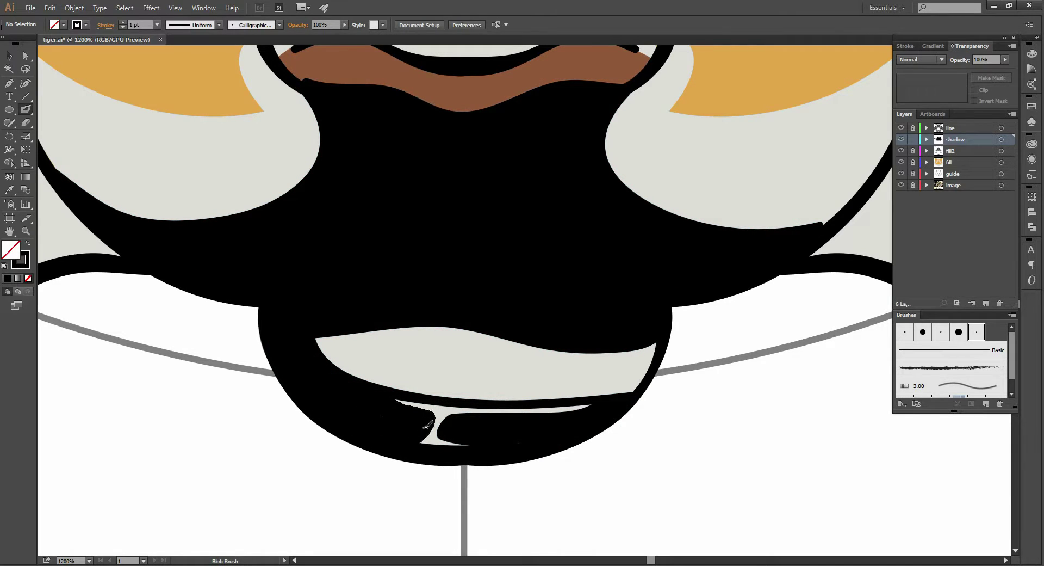
{"action": "left_click_drag", "start_coordinate": [374, 408], "coordinate": [438, 430]}
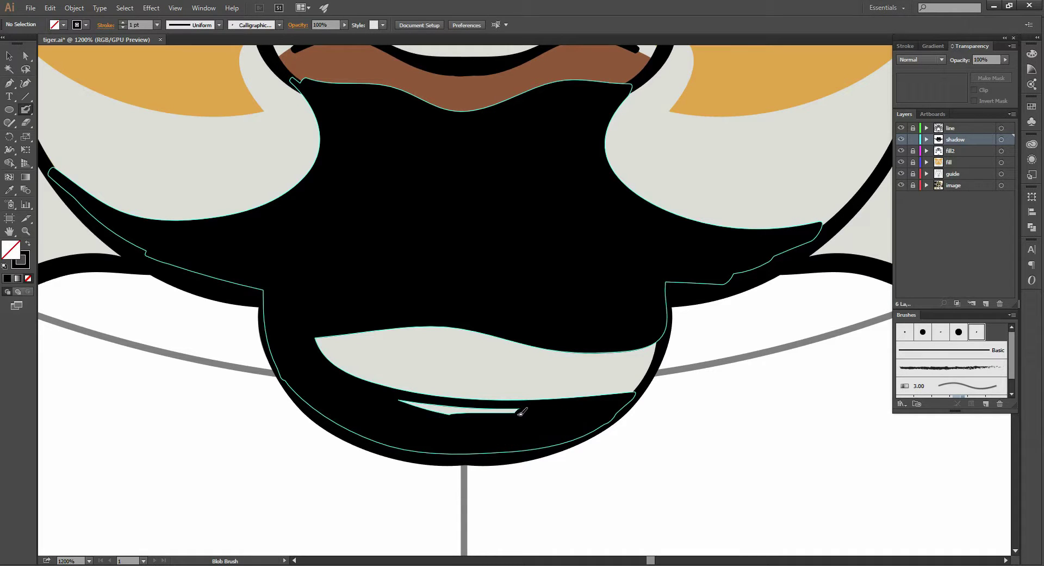
{"action": "mouse_move", "coordinate": [490, 414]}
{"action": "left_mouse_down"}
{"action": "mouse_move", "coordinate": [410, 403]}
{"action": "mouse_move", "coordinate": [456, 414]}
{"action": "left_mouse_up"}
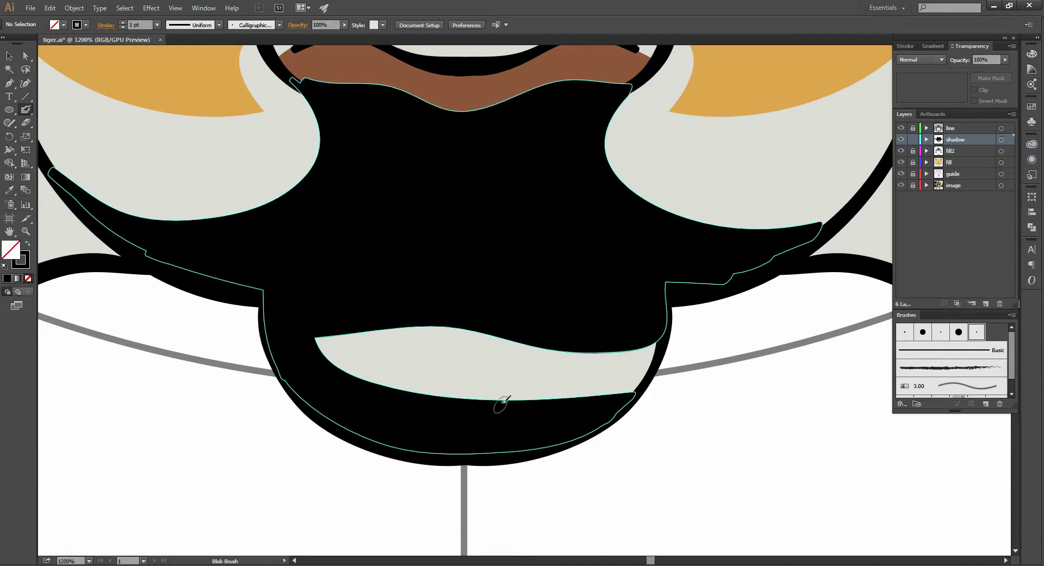
Zoom out and set the combined shadow shape to 15% opacity
{"action": "key", "text": "v"}
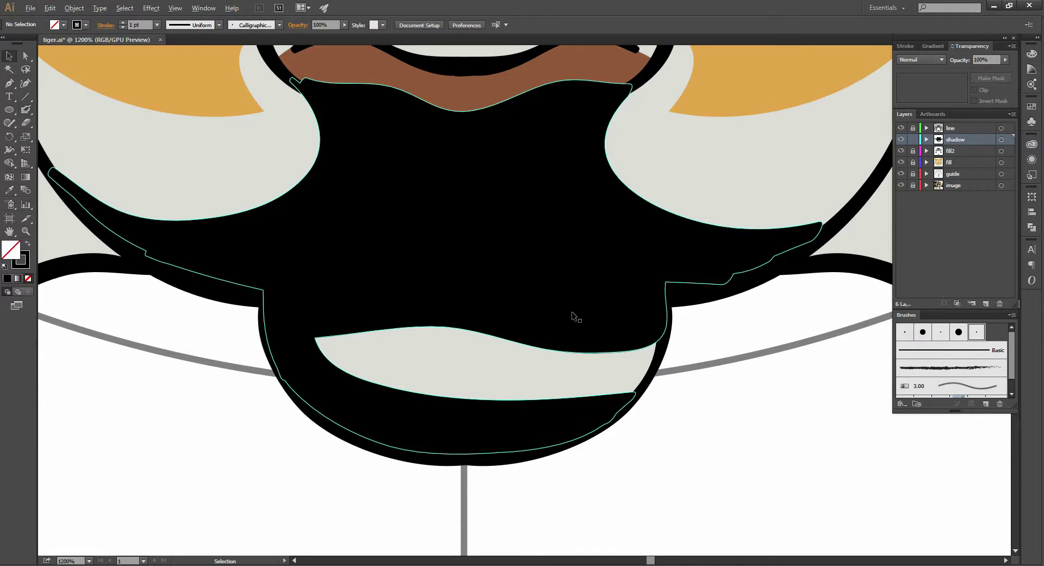
{"action": "scroll", "coordinate": [575, 316], "scroll_direction": "down", "scroll_amount": 2}
{"action": "scroll", "coordinate": [566, 319], "scroll_direction": "down", "scroll_amount": 2}
{"action": "scroll", "coordinate": [601, 317], "scroll_direction": "down", "scroll_amount": 1}
{"action": "scroll", "coordinate": [590, 373], "scroll_direction": "down", "scroll_amount": 1}
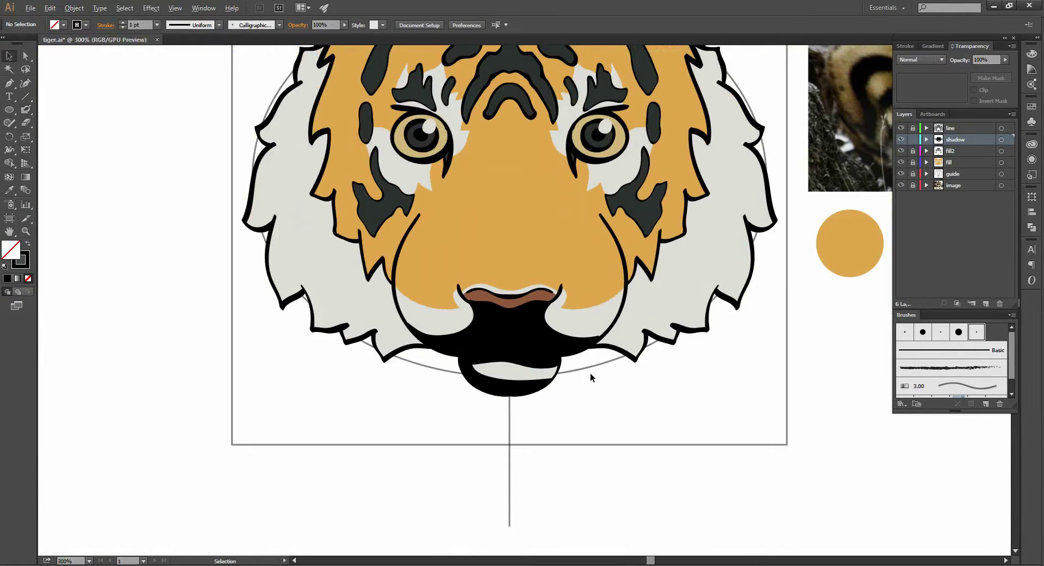
{"action": "left_click", "coordinate": [503, 327]}
{"action": "left_click", "coordinate": [313, 25]}
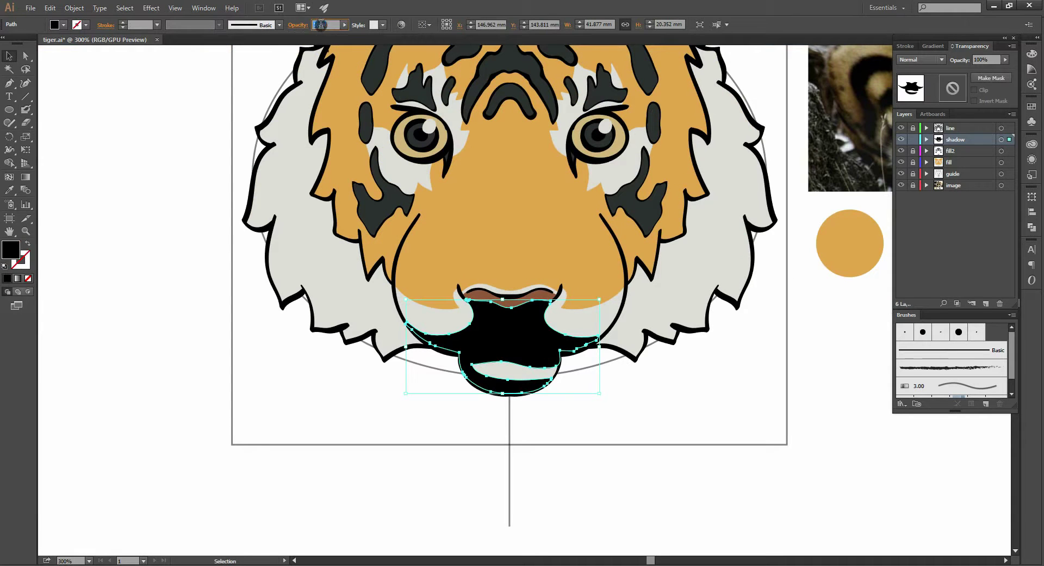
{"action": "type", "text": "15"}
{"action": "key", "text": "Return"}
{"action": "left_click", "coordinate": [688, 371]}
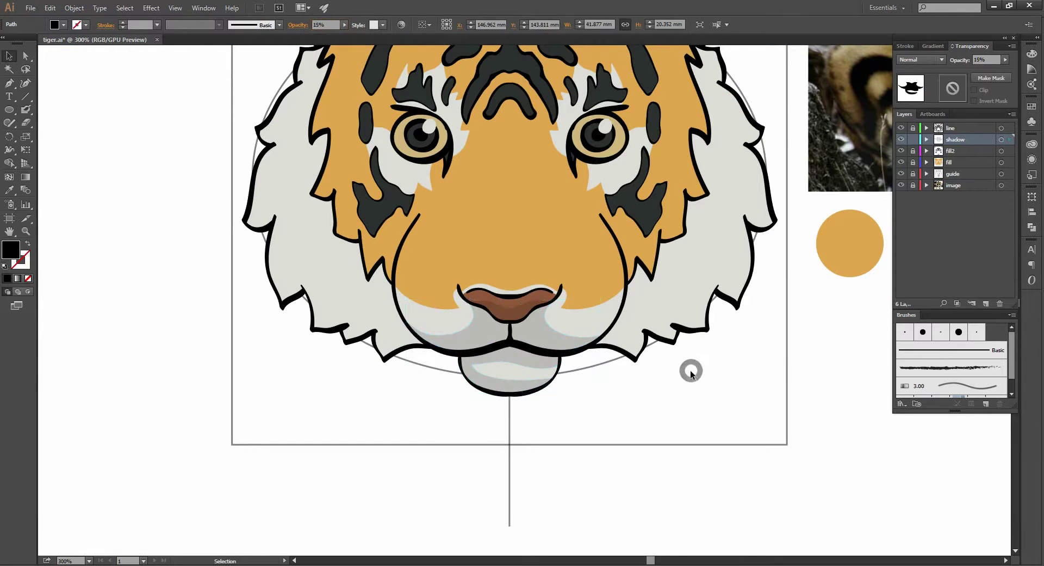
Bring the whole face into view and paint another shadow stroke below the chin
{"action": "mouse_move", "coordinate": [764, 408]}
{"action": "left_mouse_down"}
{"action": "mouse_move", "coordinate": [670, 427]}
{"action": "mouse_move", "coordinate": [592, 386]}
{"action": "left_mouse_up"}
{"action": "scroll", "coordinate": [670, 428], "scroll_direction": "down", "scroll_amount": 1}
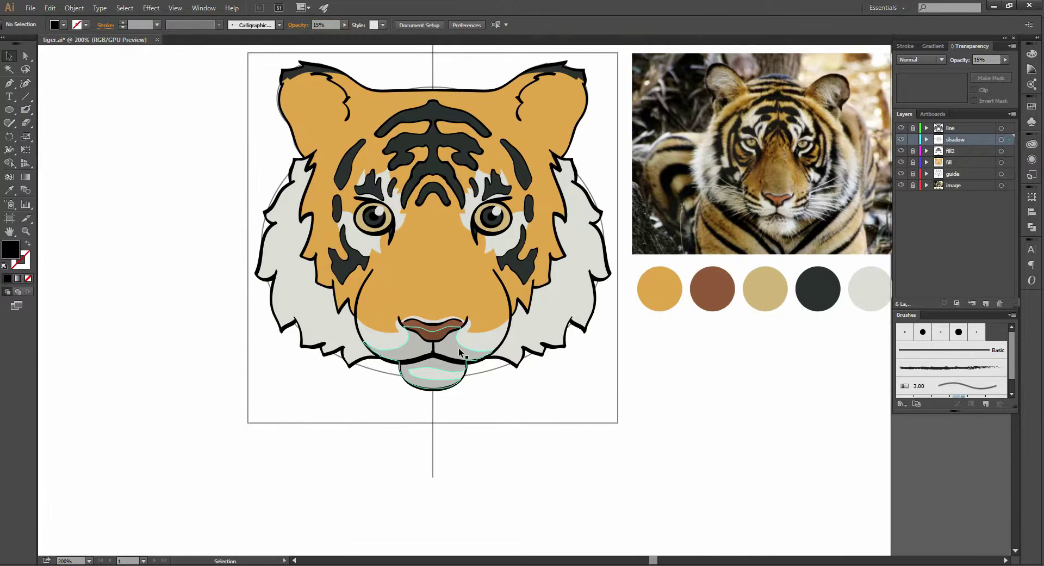
{"action": "scroll", "coordinate": [531, 383], "scroll_direction": "up", "scroll_amount": 1}
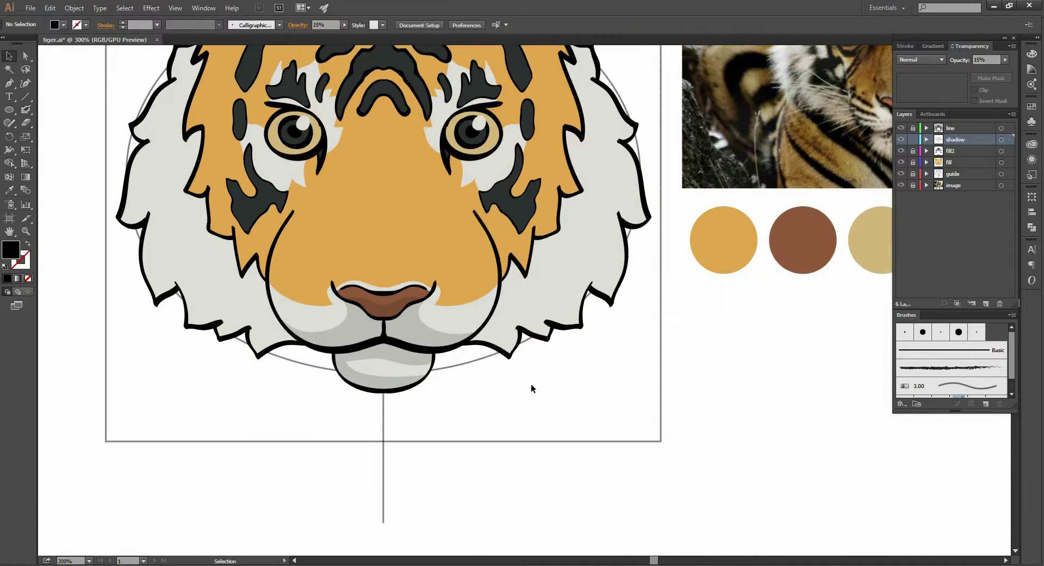
{"action": "key", "text": "shift+b"}
{"action": "left_click_drag", "start_coordinate": [459, 385], "coordinate": [524, 407]}
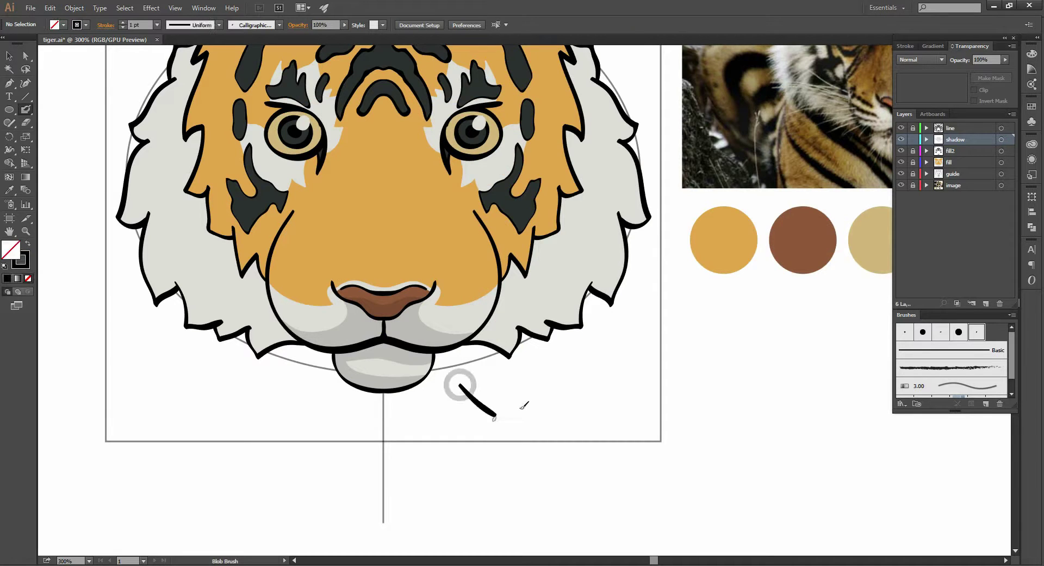
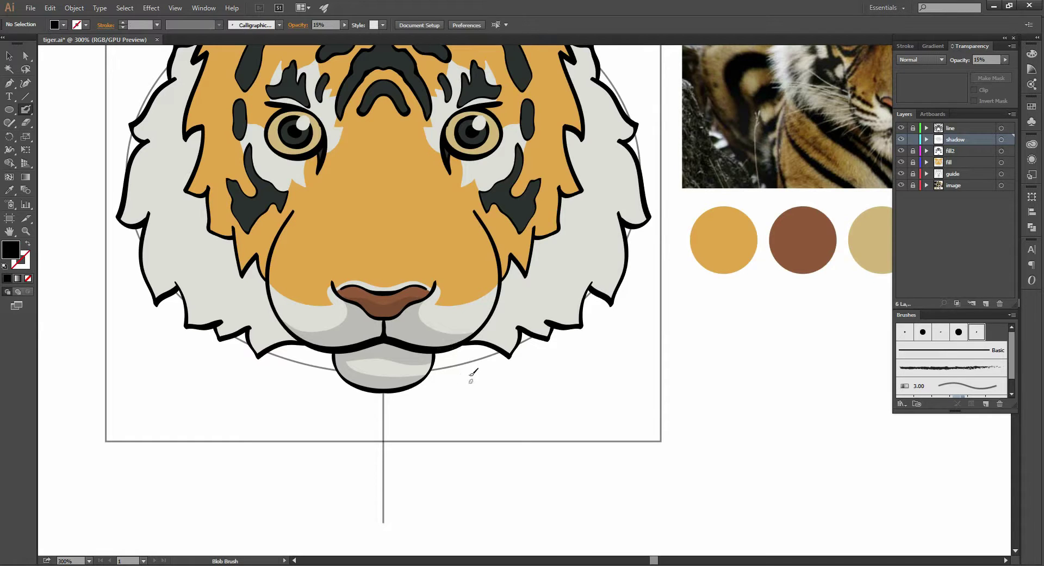
Undo a test shadow stroke under the chin and reframe the view over the lower mane
{"action": "left_click_drag", "start_coordinate": [466, 369], "coordinate": [486, 395]}
{"action": "key", "text": "ctrl+z"}
{"action": "scroll", "coordinate": [509, 350], "scroll_direction": "up", "scroll_amount": 1}
{"action": "scroll", "coordinate": [512, 340], "scroll_direction": "up", "scroll_amount": 1}
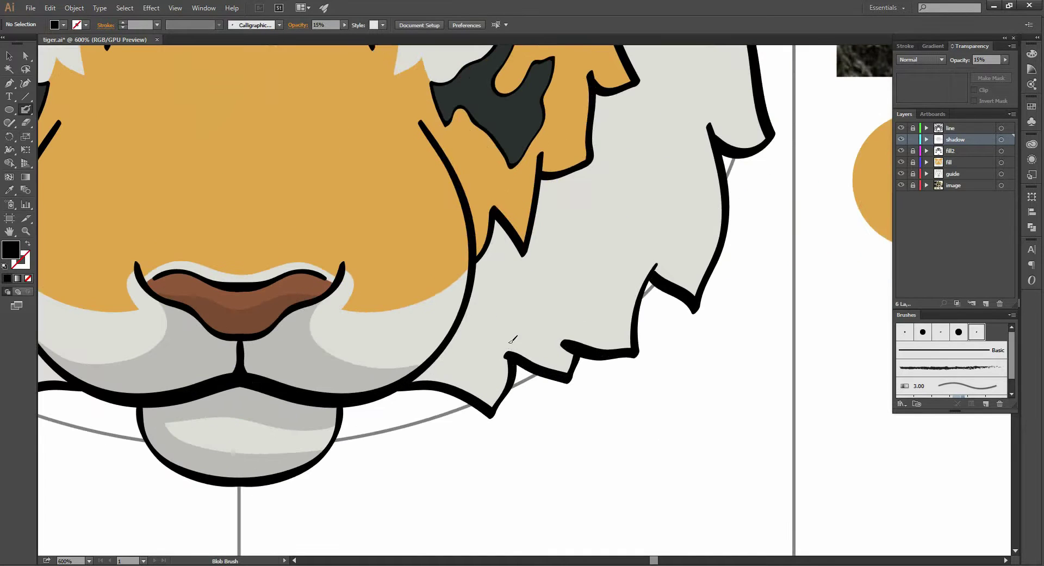
{"action": "left_click_drag", "start_coordinate": [489, 338], "coordinate": [470, 356]}
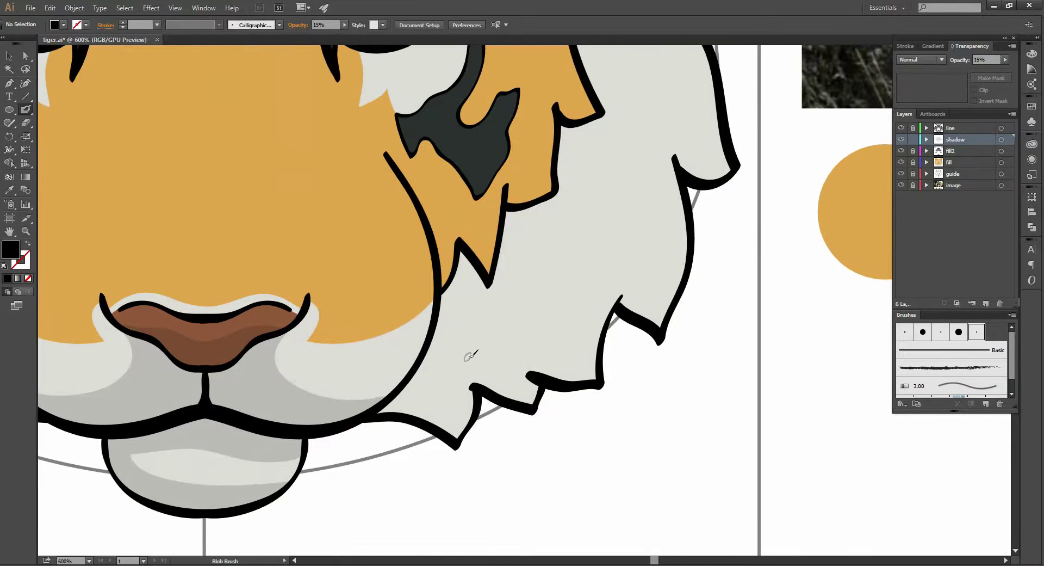
{"action": "scroll", "coordinate": [515, 329], "scroll_direction": "down", "scroll_amount": 1}
{"action": "scroll", "coordinate": [517, 322], "scroll_direction": "down", "scroll_amount": 1}
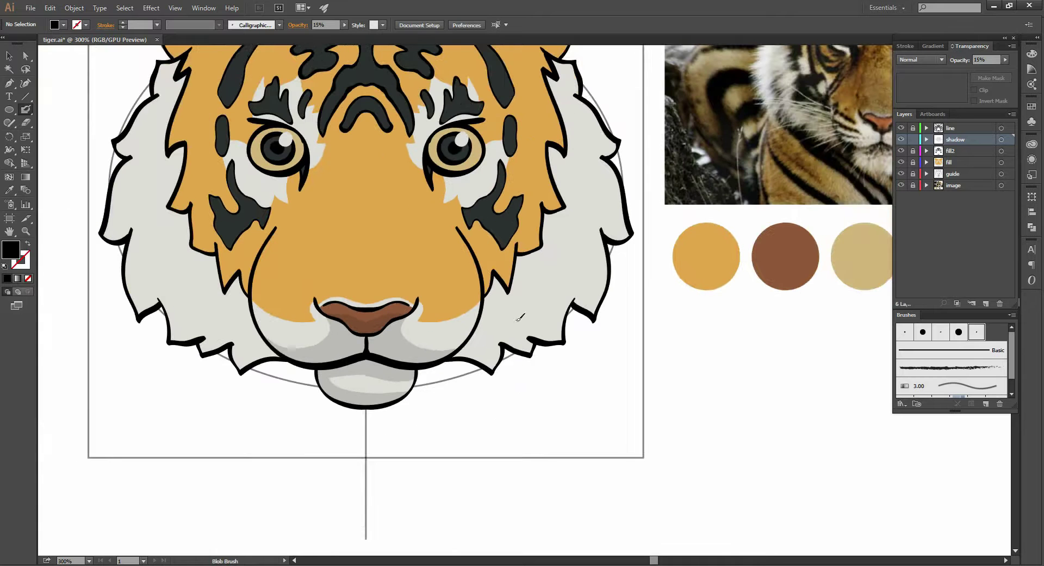
Recentre the tiger head and paint a faint shadow stroke on the right cheek fur
{"action": "left_click_drag", "start_coordinate": [574, 276], "coordinate": [565, 313]}
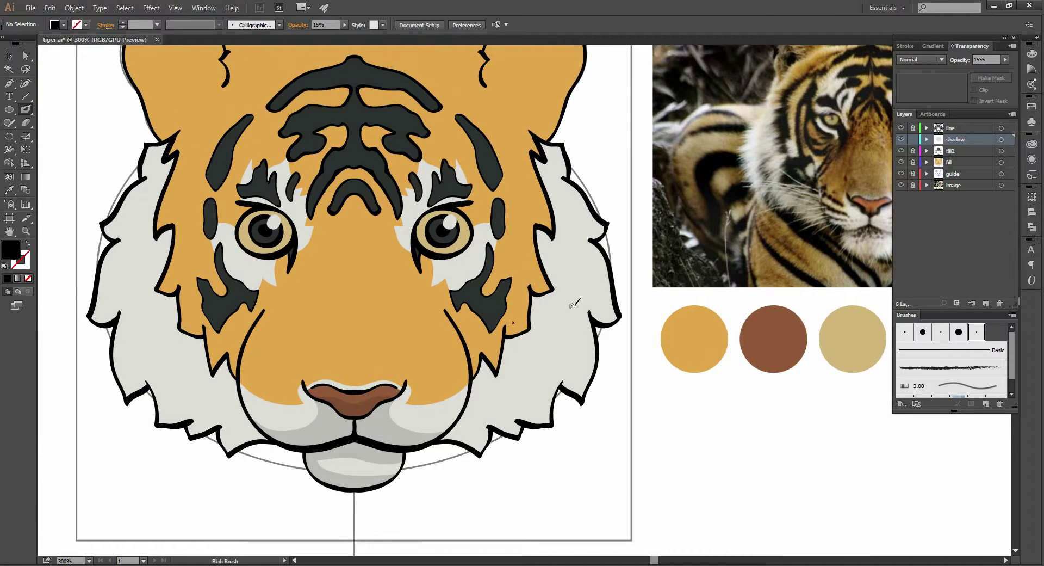
{"action": "scroll", "coordinate": [573, 304], "scroll_direction": "down", "scroll_amount": 1}
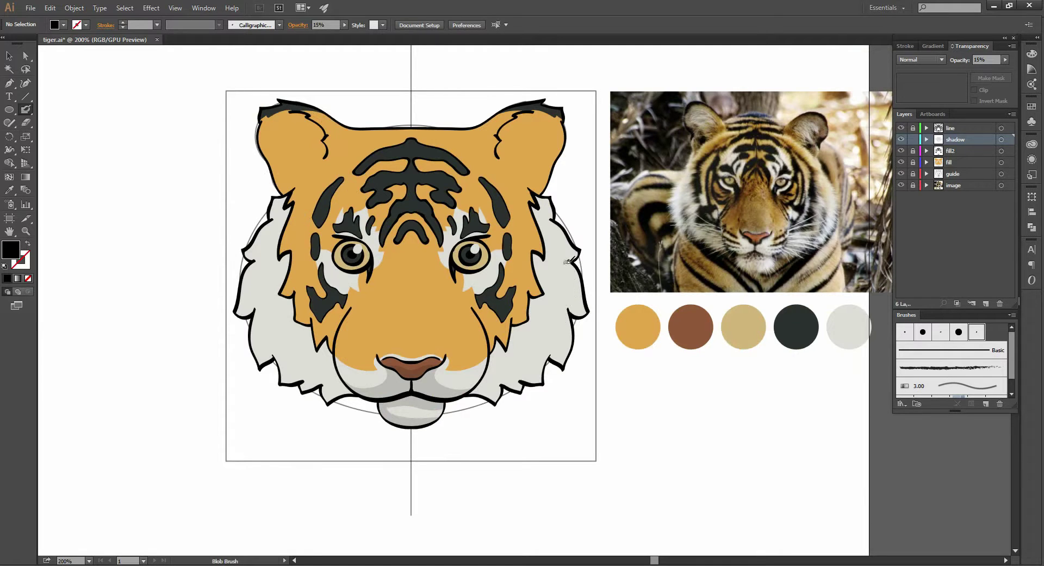
{"action": "left_click_drag", "start_coordinate": [580, 317], "coordinate": [572, 294]}
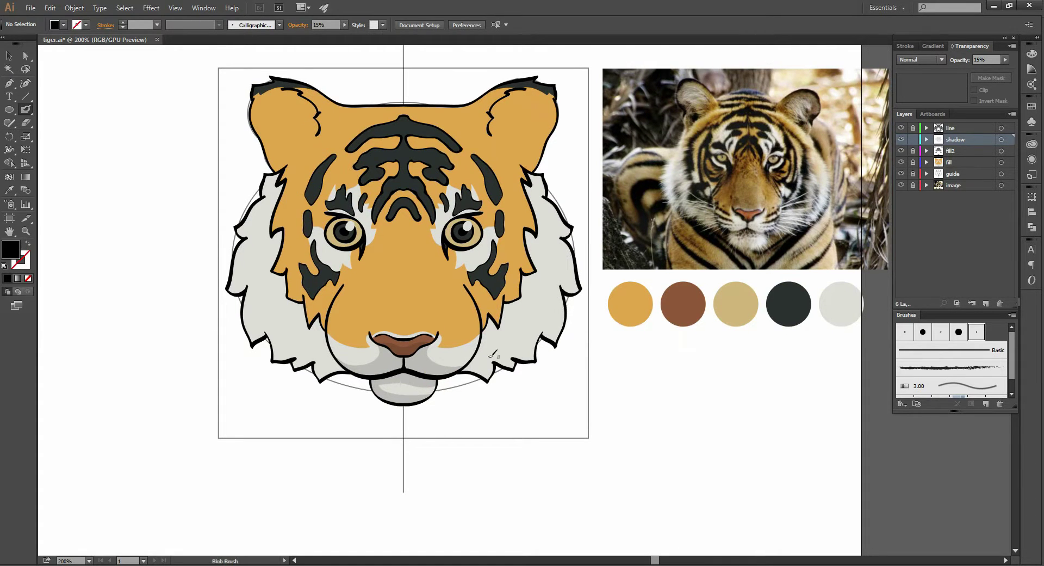
{"action": "left_click_drag", "start_coordinate": [475, 355], "coordinate": [488, 345]}
Paint a grey zigzag Blob Brush shadow along the right cheek edge and up the mane, zooming to 800%
{"action": "left_click_drag", "start_coordinate": [534, 318], "coordinate": [534, 319]}
{"action": "key", "text": "shift+x"}
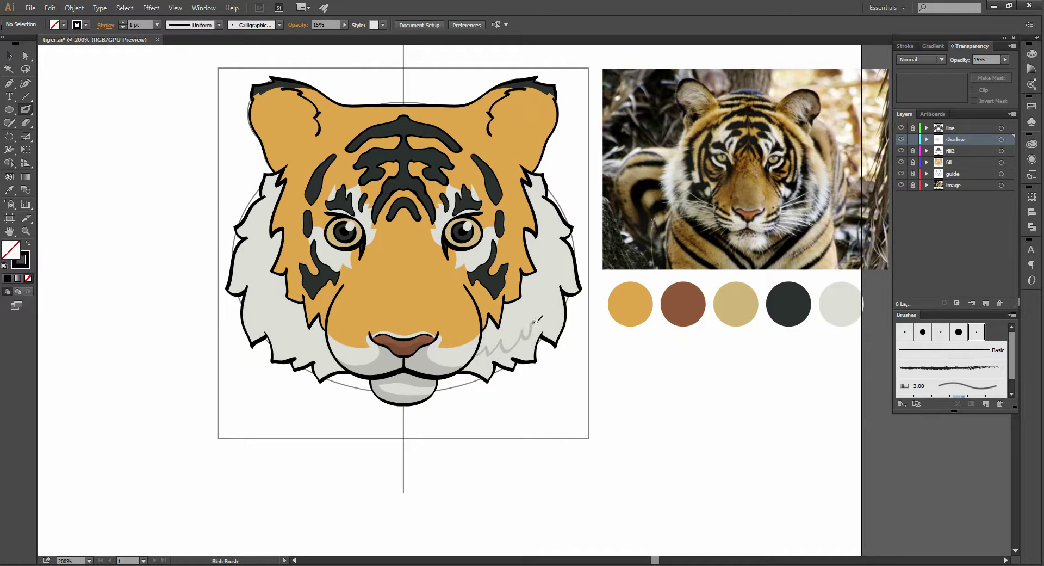
{"action": "key", "text": "shift+x"}
{"action": "mouse_move", "coordinate": [479, 352]}
{"action": "left_mouse_down"}
{"action": "mouse_move", "coordinate": [485, 340]}
{"action": "mouse_move", "coordinate": [511, 340]}
{"action": "left_mouse_up"}
{"action": "key", "text": "shift+x"}
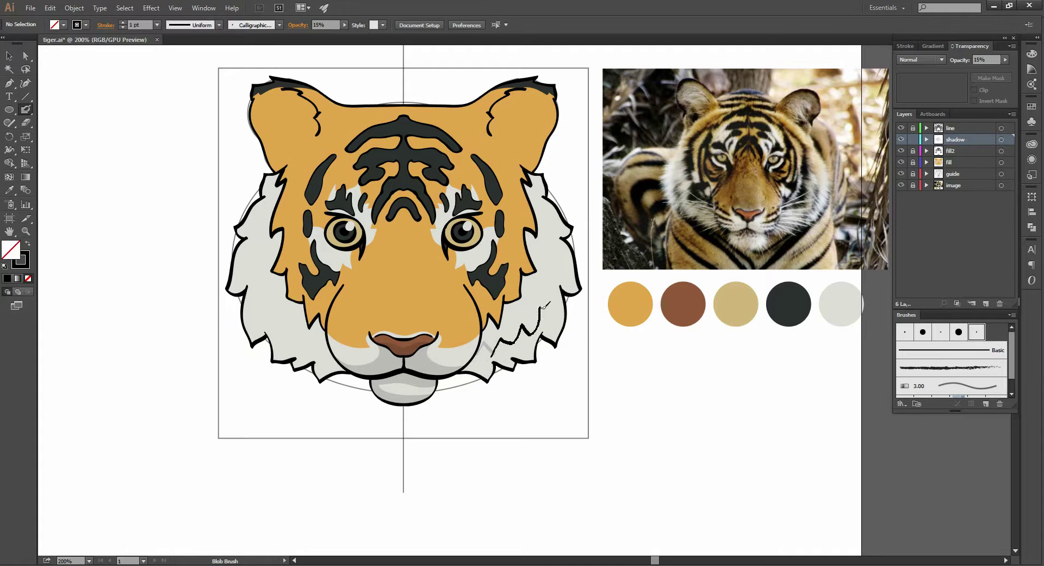
{"action": "mouse_move", "coordinate": [544, 306]}
{"action": "left_mouse_down"}
{"action": "mouse_move", "coordinate": [540, 314]}
{"action": "mouse_move", "coordinate": [558, 289]}
{"action": "left_mouse_up"}
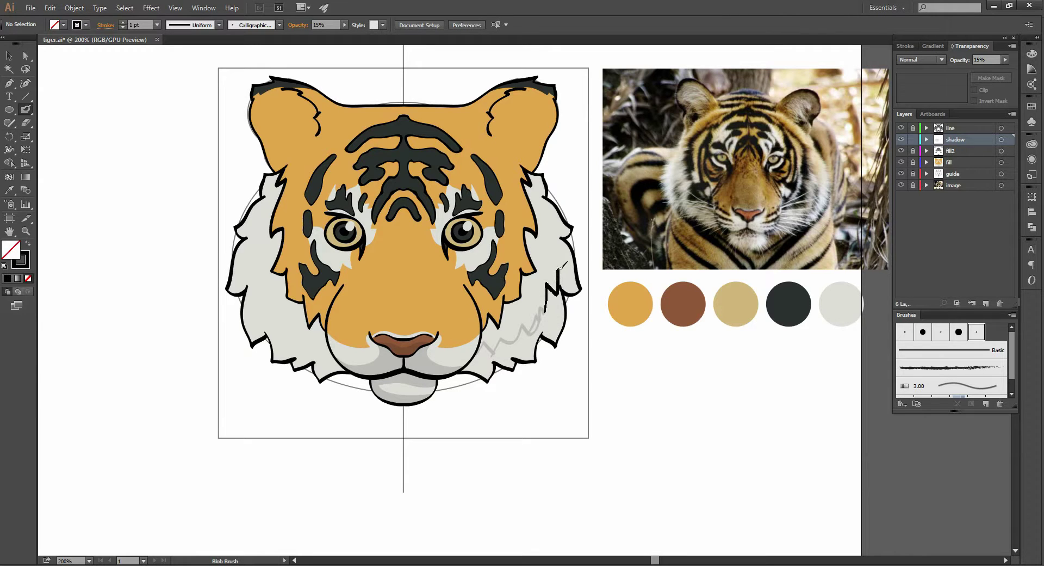
{"action": "left_click_drag", "start_coordinate": [580, 287], "coordinate": [569, 297]}
{"action": "left_click_drag", "start_coordinate": [555, 273], "coordinate": [556, 293]}
{"action": "scroll", "coordinate": [571, 289], "scroll_direction": "up", "scroll_amount": 1}
{"action": "scroll", "coordinate": [571, 289], "scroll_direction": "up", "scroll_amount": 1}
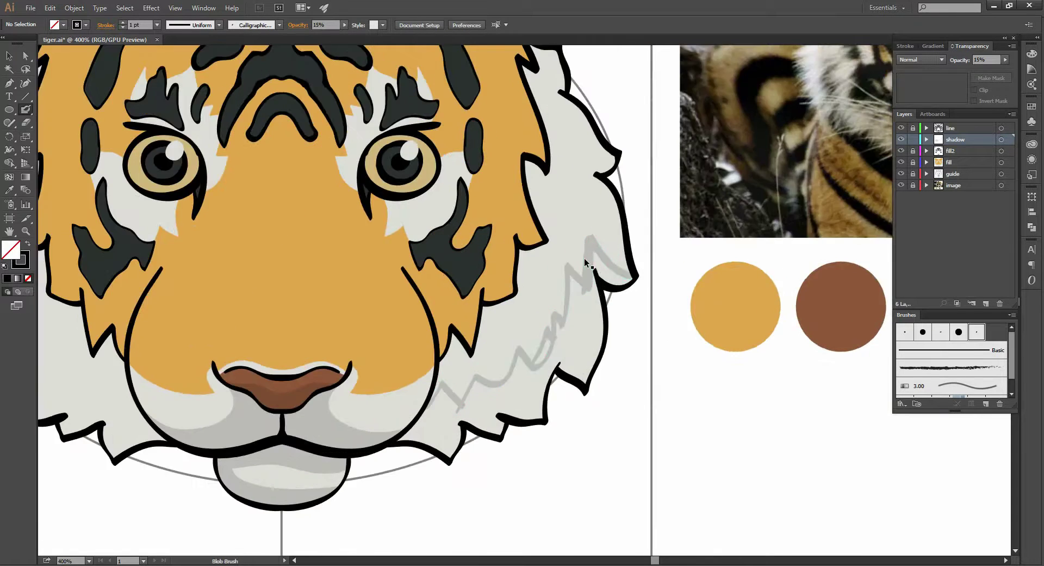
{"action": "scroll", "coordinate": [571, 289], "scroll_direction": "up", "scroll_amount": 2}
Paint shadow down from the zigzag's top and begin filling the pocket beneath it
{"action": "left_click_drag", "start_coordinate": [654, 229], "coordinate": [624, 185]}
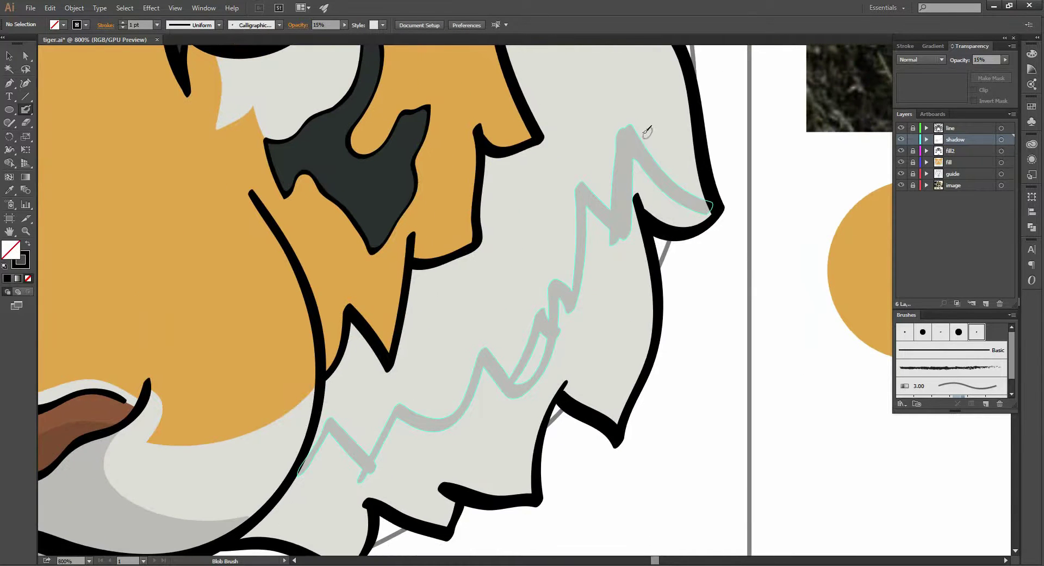
{"action": "left_click", "coordinate": [624, 116]}
{"action": "left_click", "coordinate": [624, 115]}
{"action": "left_click_drag", "start_coordinate": [624, 115], "coordinate": [639, 144]}
{"action": "mouse_move", "coordinate": [570, 352]}
{"action": "left_mouse_down"}
{"action": "mouse_move", "coordinate": [588, 275]}
{"action": "mouse_move", "coordinate": [565, 255]}
{"action": "mouse_move", "coordinate": [548, 294]}
{"action": "mouse_move", "coordinate": [604, 273]}
{"action": "mouse_move", "coordinate": [545, 277]}
{"action": "left_mouse_up"}
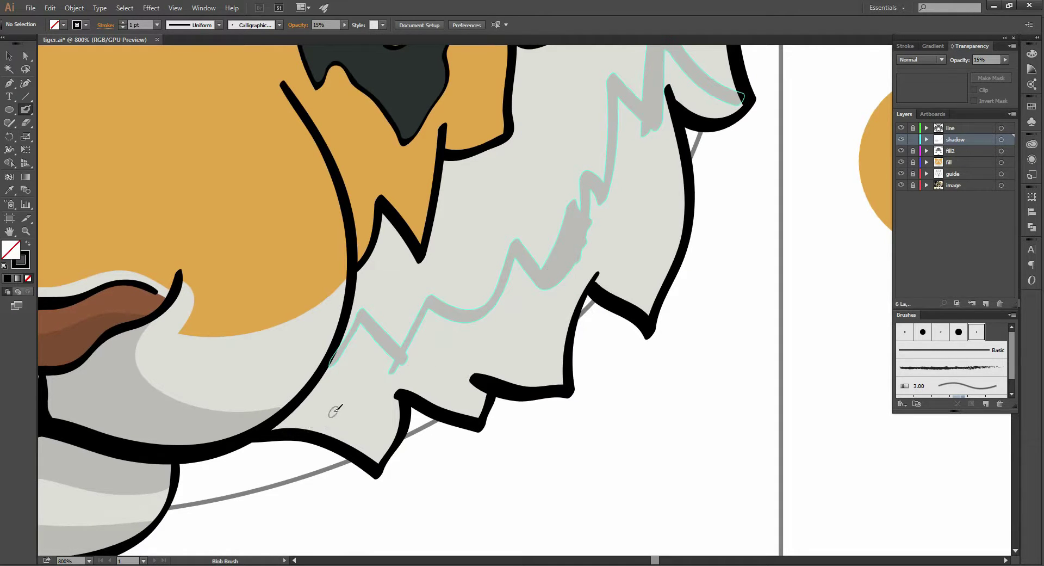
{"action": "mouse_move", "coordinate": [327, 381]}
{"action": "left_mouse_down"}
{"action": "mouse_move", "coordinate": [356, 344]}
{"action": "mouse_move", "coordinate": [359, 354]}
{"action": "mouse_move", "coordinate": [283, 424]}
{"action": "mouse_move", "coordinate": [357, 428]}
{"action": "mouse_move", "coordinate": [373, 408]}
{"action": "mouse_move", "coordinate": [389, 441]}
{"action": "mouse_move", "coordinate": [342, 429]}
{"action": "mouse_move", "coordinate": [377, 449]}
{"action": "mouse_move", "coordinate": [378, 430]}
{"action": "left_mouse_up"}
{"action": "left_click_drag", "start_coordinate": [452, 366], "coordinate": [417, 354]}
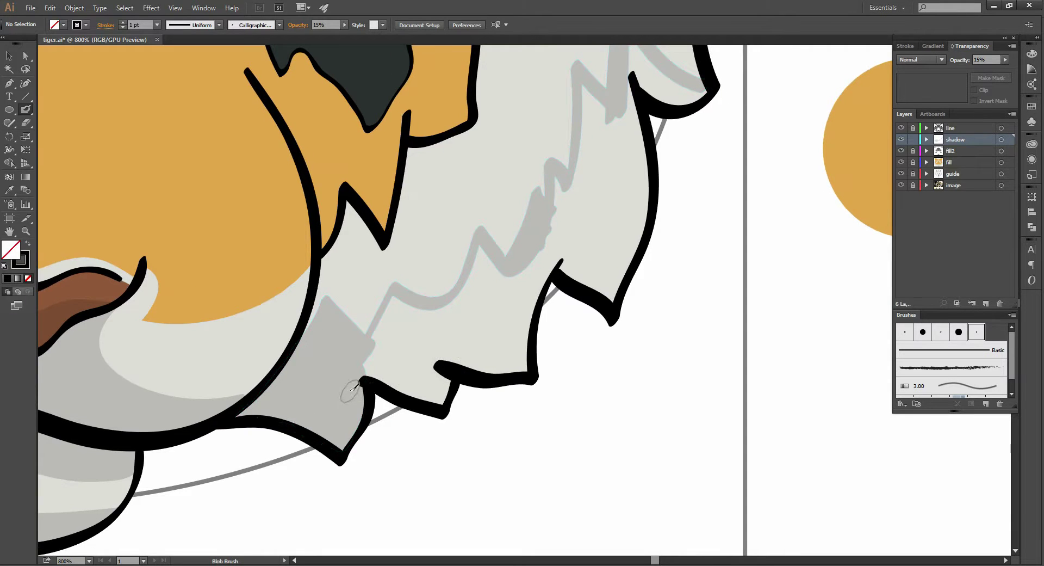
Fill the remaining gaps so the grey shadow merges into one shape with the zigzag
{"action": "left_click_drag", "start_coordinate": [356, 370], "coordinate": [349, 439]}
{"action": "left_click_drag", "start_coordinate": [356, 364], "coordinate": [435, 390]}
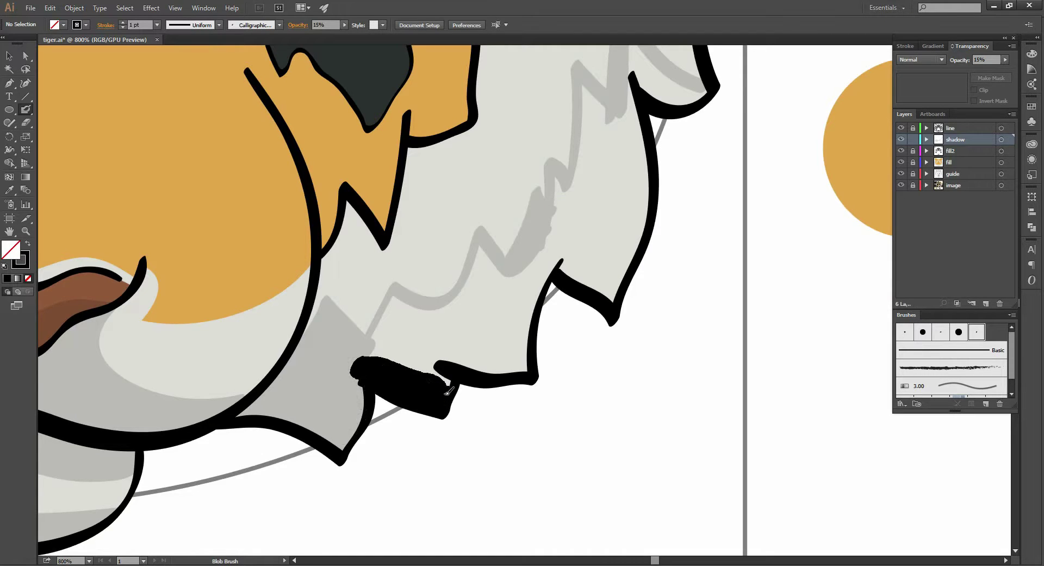
{"action": "mouse_move", "coordinate": [451, 373]}
{"action": "left_mouse_down"}
{"action": "mouse_move", "coordinate": [362, 345]}
{"action": "mouse_move", "coordinate": [391, 311]}
{"action": "mouse_move", "coordinate": [456, 319]}
{"action": "left_mouse_up"}
{"action": "mouse_move", "coordinate": [383, 325]}
{"action": "left_mouse_down"}
{"action": "mouse_move", "coordinate": [466, 360]}
{"action": "mouse_move", "coordinate": [419, 329]}
{"action": "mouse_move", "coordinate": [490, 325]}
{"action": "mouse_move", "coordinate": [432, 304]}
{"action": "mouse_move", "coordinate": [402, 333]}
{"action": "mouse_move", "coordinate": [461, 339]}
{"action": "mouse_move", "coordinate": [473, 251]}
{"action": "left_mouse_up"}
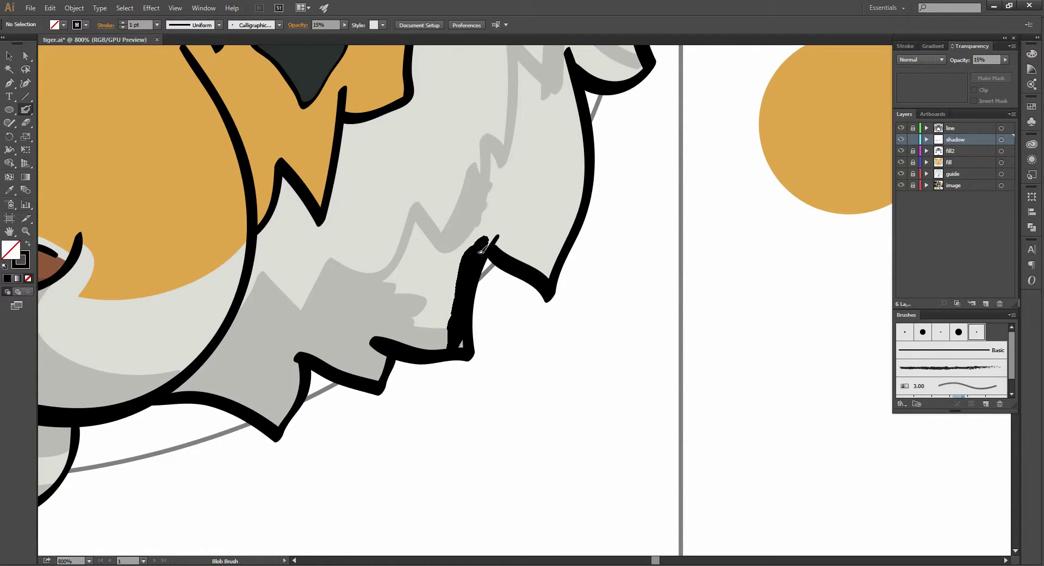
{"action": "mouse_move", "coordinate": [477, 255]}
{"action": "left_mouse_down"}
{"action": "mouse_move", "coordinate": [482, 238]}
{"action": "mouse_move", "coordinate": [435, 241]}
{"action": "mouse_move", "coordinate": [418, 220]}
{"action": "mouse_move", "coordinate": [387, 288]}
{"action": "mouse_move", "coordinate": [441, 288]}
{"action": "mouse_move", "coordinate": [429, 256]}
{"action": "mouse_move", "coordinate": [468, 247]}
{"action": "mouse_move", "coordinate": [447, 329]}
{"action": "mouse_move", "coordinate": [413, 326]}
{"action": "left_mouse_up"}
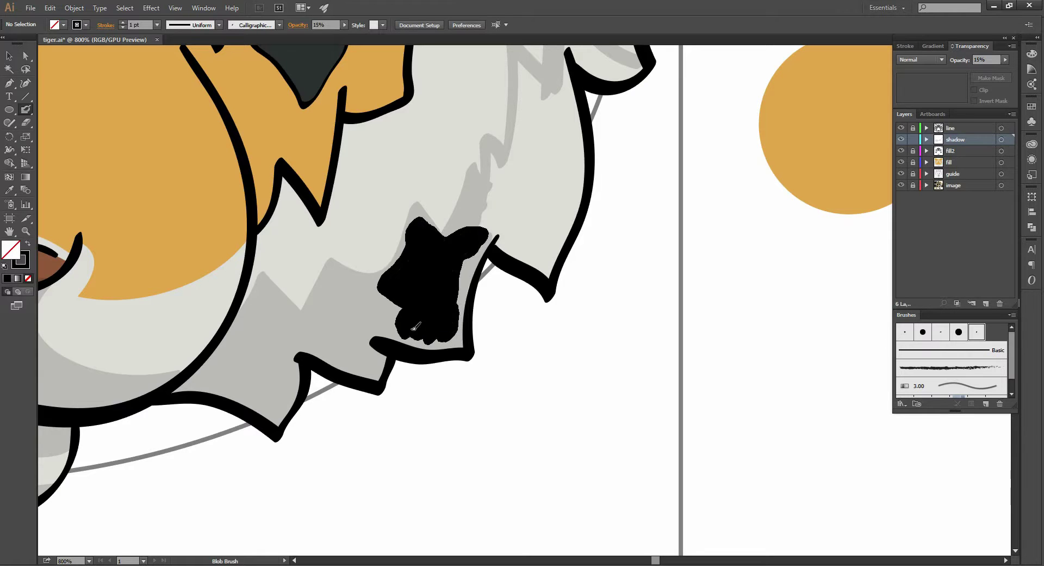
{"action": "left_click_drag", "start_coordinate": [427, 280], "coordinate": [445, 320]}
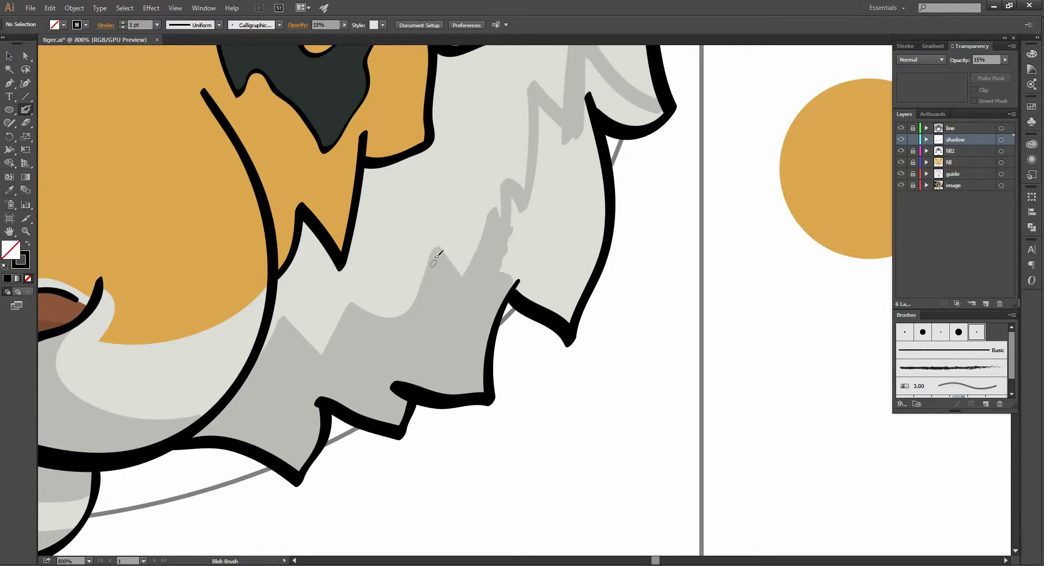
Replace two thin test strokes with a wider grey shadow shape in the upper mane
{"action": "left_click_drag", "start_coordinate": [416, 252], "coordinate": [417, 297]}
{"action": "left_click_drag", "start_coordinate": [413, 245], "coordinate": [447, 273]}
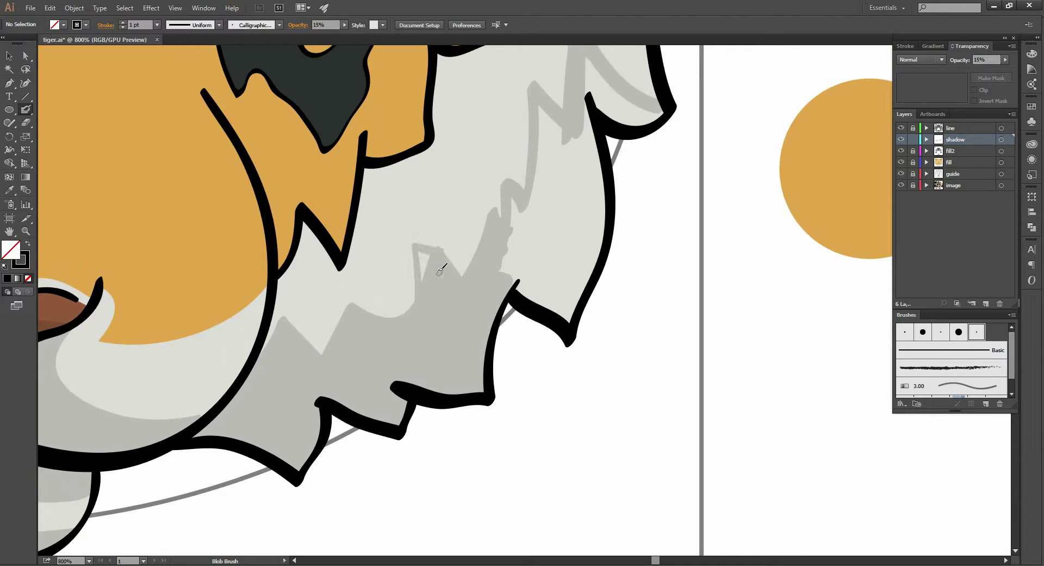
{"action": "key", "text": "ctrl+z"}
{"action": "key", "text": "ctrl+z"}
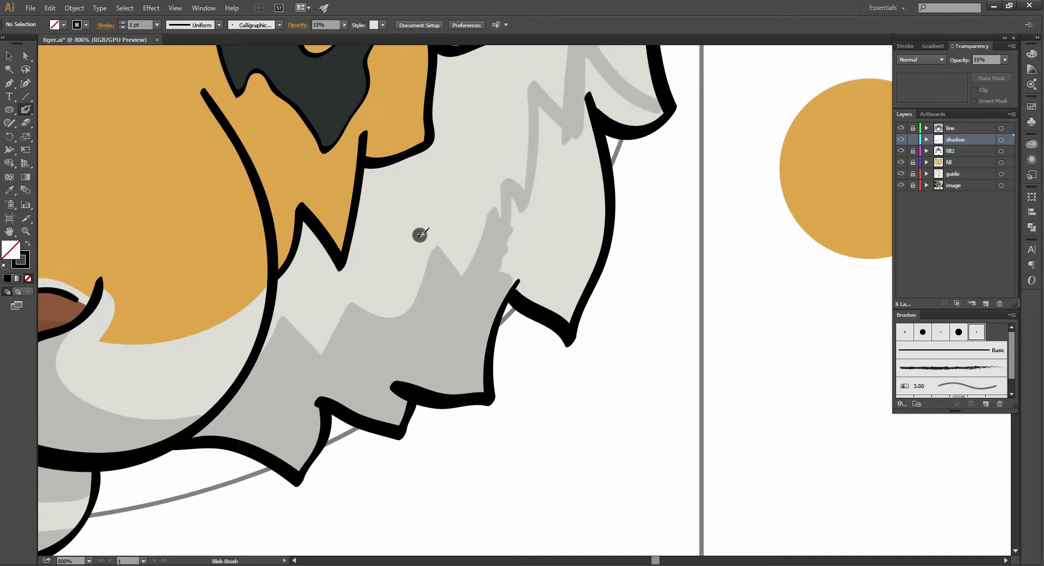
{"action": "left_click_drag", "start_coordinate": [420, 234], "coordinate": [435, 266]}
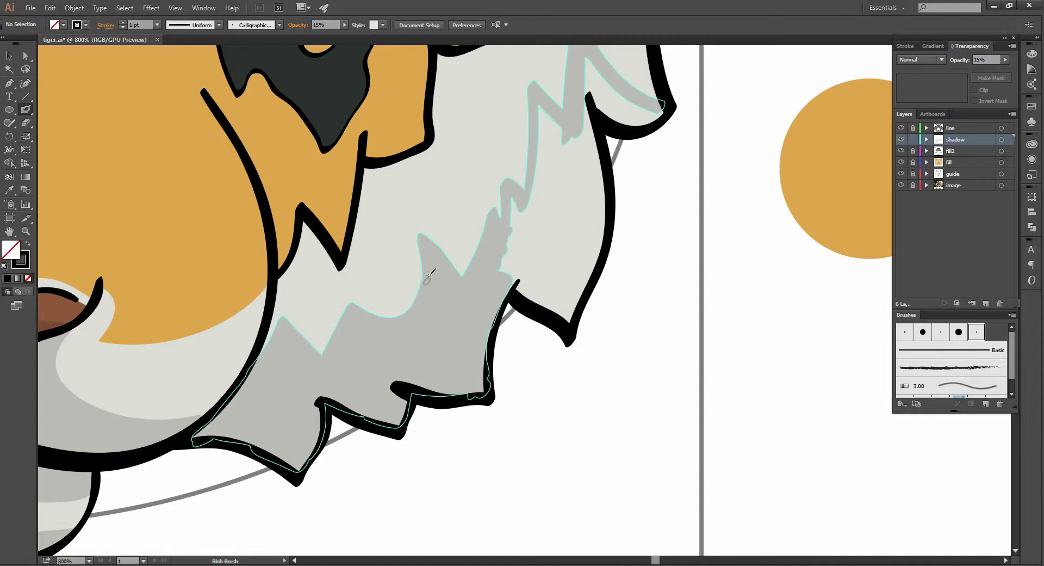
{"action": "left_click_drag", "start_coordinate": [422, 237], "coordinate": [415, 313]}
{"action": "left_click_drag", "start_coordinate": [423, 275], "coordinate": [412, 322]}
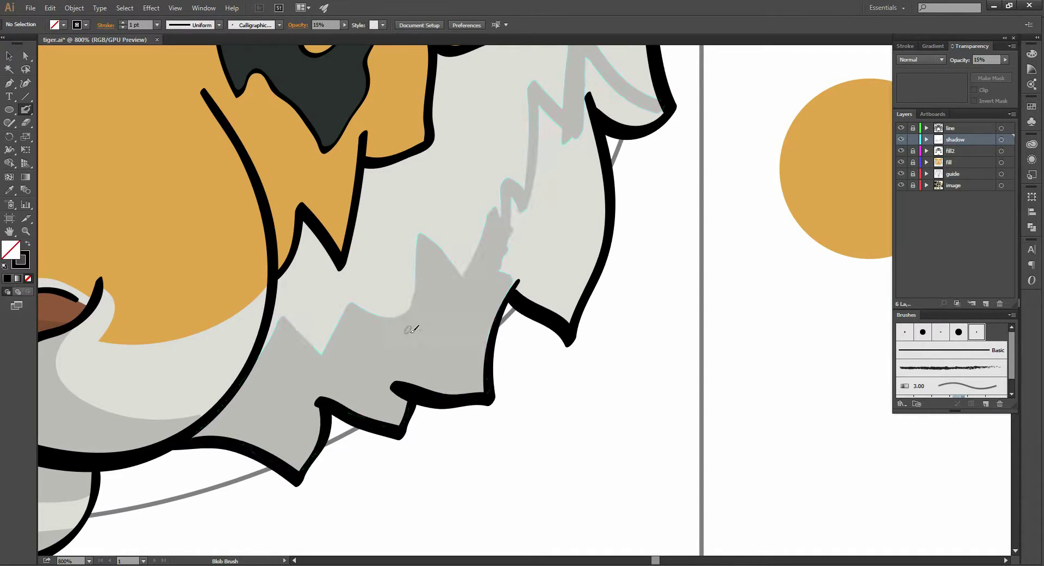
{"action": "scroll", "coordinate": [530, 250], "scroll_direction": "up", "scroll_amount": 3}
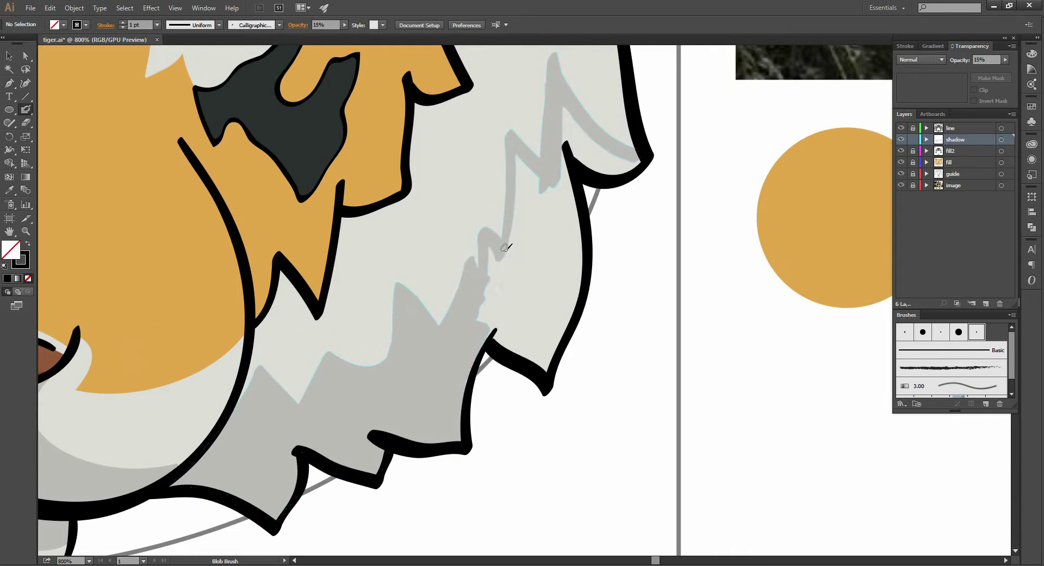
Extend the shadow up the mane and along its lower left edge, discarding an oversized patch
{"action": "left_click_drag", "start_coordinate": [494, 248], "coordinate": [491, 291]}
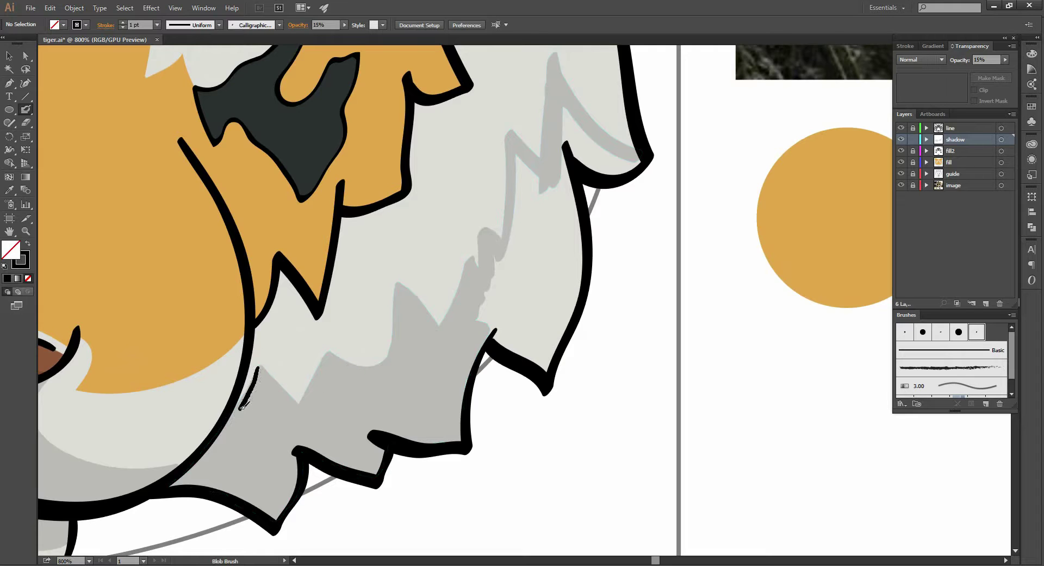
{"action": "left_click_drag", "start_coordinate": [243, 407], "coordinate": [245, 400]}
{"action": "left_click_drag", "start_coordinate": [252, 352], "coordinate": [248, 389]}
{"action": "left_click_drag", "start_coordinate": [534, 298], "coordinate": [514, 333]}
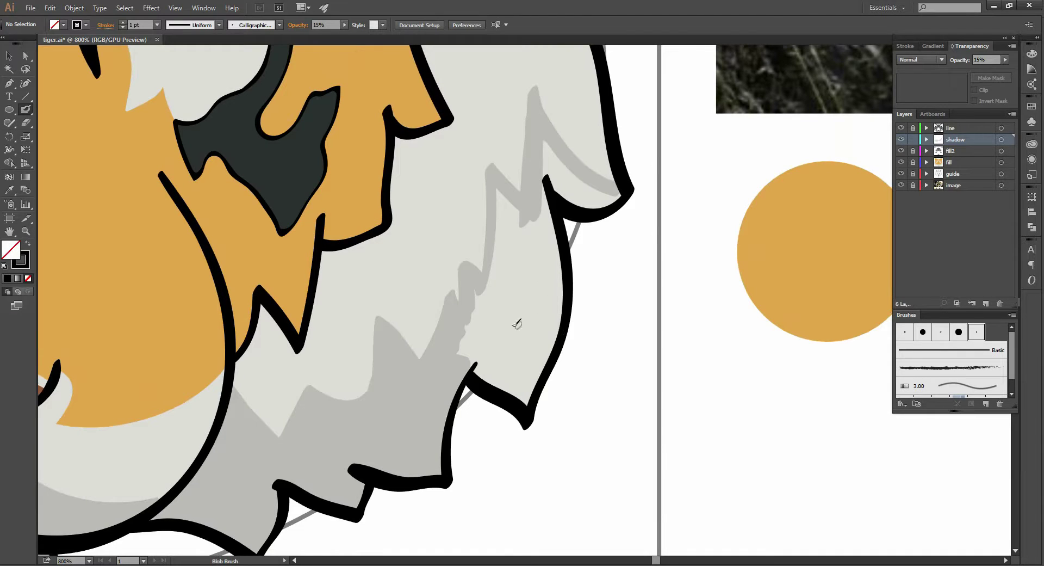
{"action": "mouse_move", "coordinate": [477, 293]}
{"action": "left_mouse_down"}
{"action": "mouse_move", "coordinate": [465, 348]}
{"action": "mouse_move", "coordinate": [528, 395]}
{"action": "mouse_move", "coordinate": [544, 270]}
{"action": "left_mouse_up"}
{"action": "key", "text": "ctrl+z"}
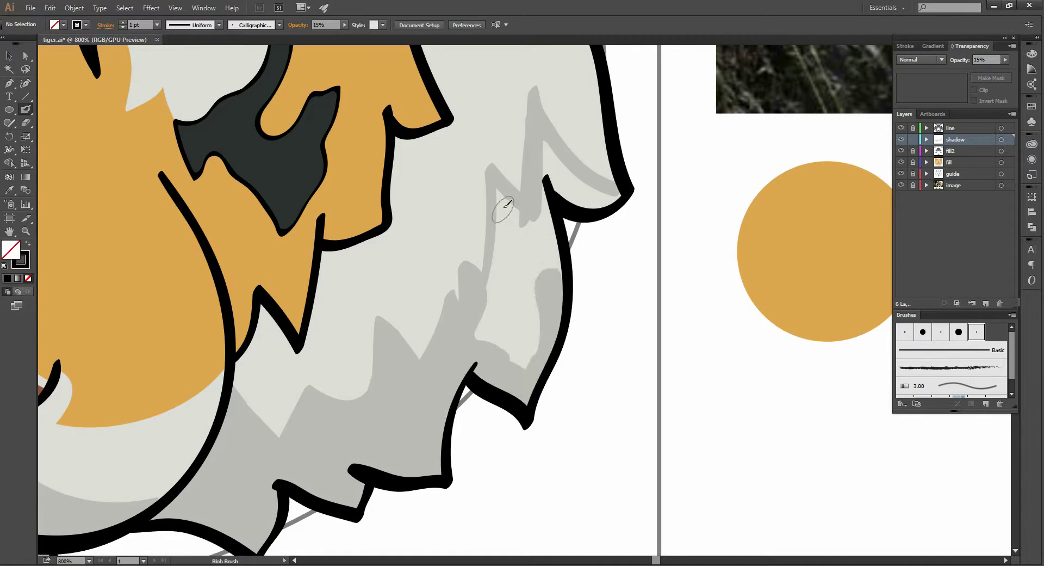
Shade along the upper right fur tuft with several long translucent strokes
{"action": "mouse_move", "coordinate": [498, 190]}
{"action": "left_mouse_down"}
{"action": "mouse_move", "coordinate": [529, 227]}
{"action": "mouse_move", "coordinate": [506, 263]}
{"action": "left_mouse_up"}
{"action": "mouse_move", "coordinate": [522, 217]}
{"action": "left_mouse_down"}
{"action": "mouse_move", "coordinate": [544, 228]}
{"action": "mouse_move", "coordinate": [532, 211]}
{"action": "mouse_move", "coordinate": [549, 293]}
{"action": "left_mouse_up"}
{"action": "mouse_move", "coordinate": [541, 223]}
{"action": "left_mouse_down"}
{"action": "mouse_move", "coordinate": [555, 302]}
{"action": "mouse_move", "coordinate": [526, 365]}
{"action": "left_mouse_up"}
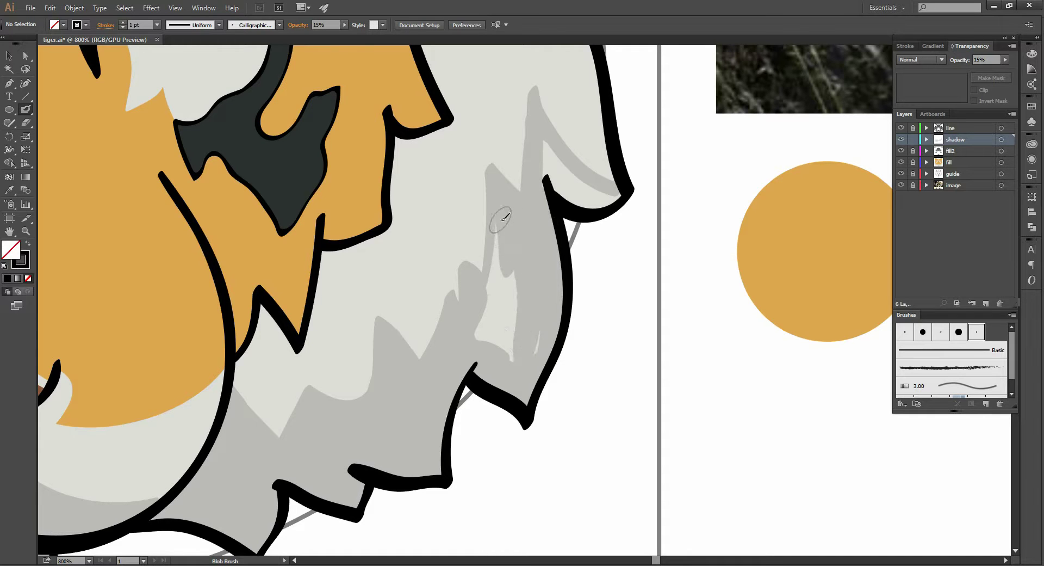
{"action": "left_click_drag", "start_coordinate": [500, 220], "coordinate": [486, 348]}
{"action": "mouse_move", "coordinate": [498, 269]}
{"action": "left_mouse_down"}
{"action": "mouse_move", "coordinate": [494, 341]}
{"action": "mouse_move", "coordinate": [543, 321]}
{"action": "left_mouse_up"}
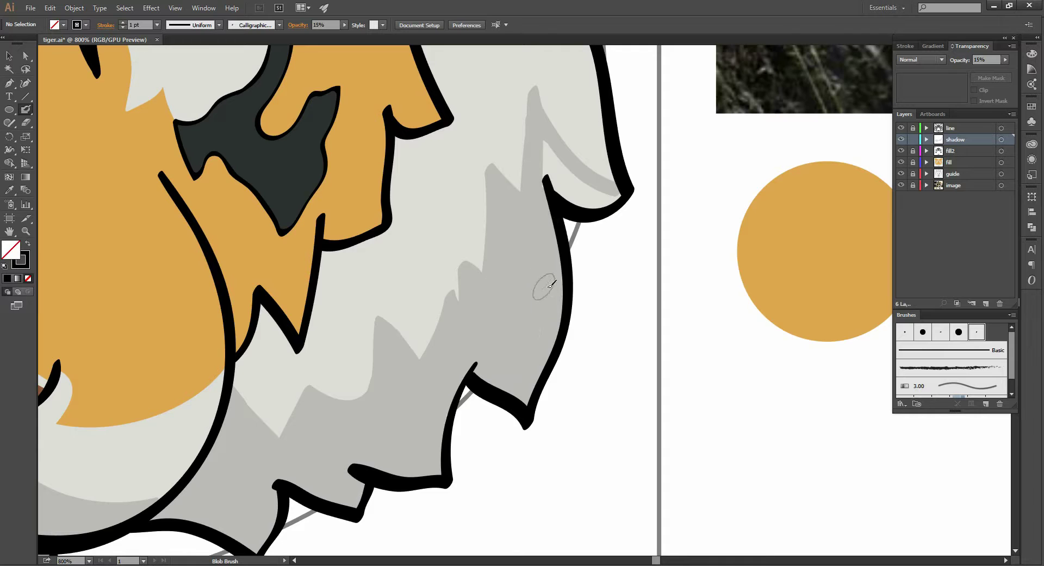
{"action": "scroll", "coordinate": [551, 283], "scroll_direction": "up", "scroll_amount": 2}
{"action": "scroll", "coordinate": [527, 297], "scroll_direction": "up", "scroll_amount": 1}
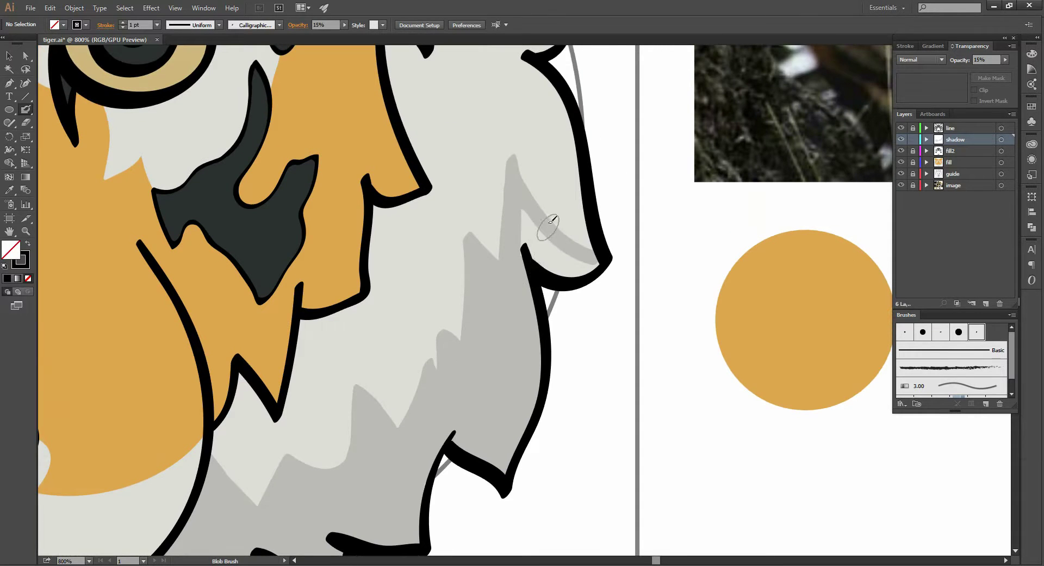
Fill the right fur notches, extend the spike's shadow to its tip, and zoom out to 200%
{"action": "mouse_move", "coordinate": [518, 216]}
{"action": "left_mouse_down"}
{"action": "mouse_move", "coordinate": [539, 255]}
{"action": "mouse_move", "coordinate": [598, 257]}
{"action": "left_mouse_up"}
{"action": "left_click_drag", "start_coordinate": [527, 248], "coordinate": [535, 234]}
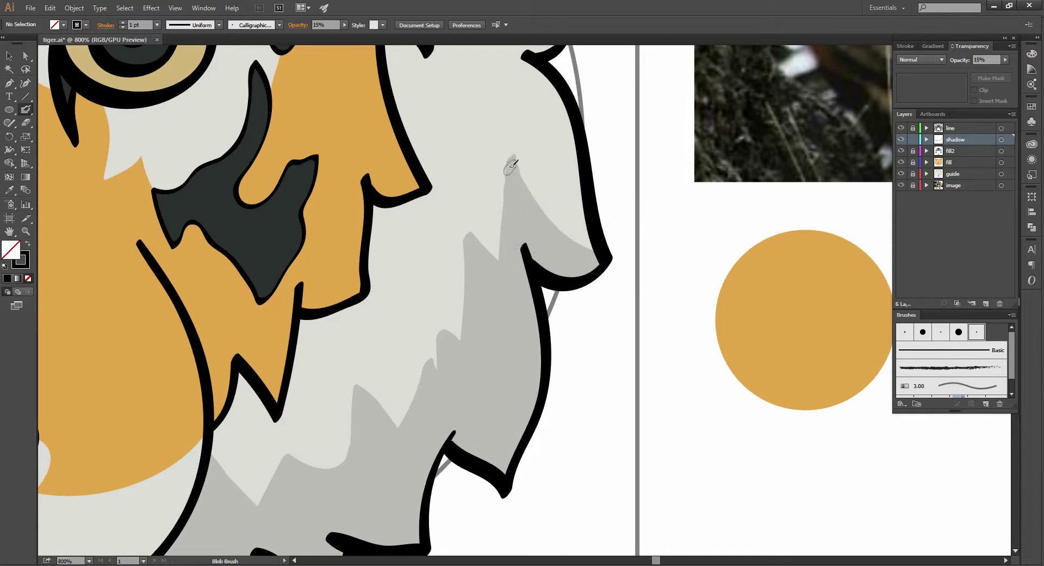
{"action": "left_click_drag", "start_coordinate": [510, 159], "coordinate": [510, 239]}
{"action": "scroll", "coordinate": [527, 225], "scroll_direction": "up", "scroll_amount": 2}
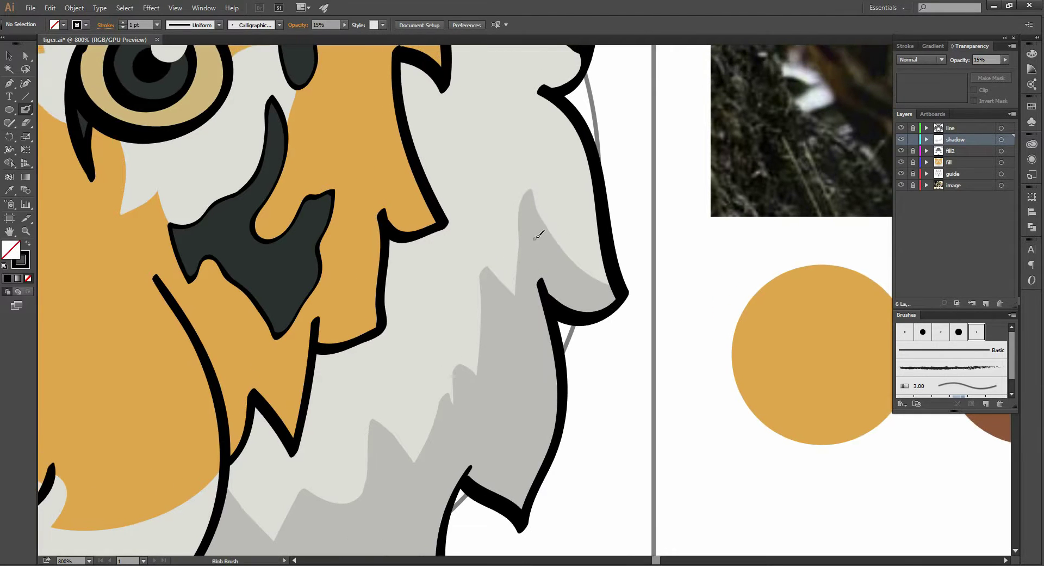
{"action": "scroll", "coordinate": [541, 226], "scroll_direction": "down", "scroll_amount": 2}
{"action": "scroll", "coordinate": [543, 212], "scroll_direction": "down", "scroll_amount": 2}
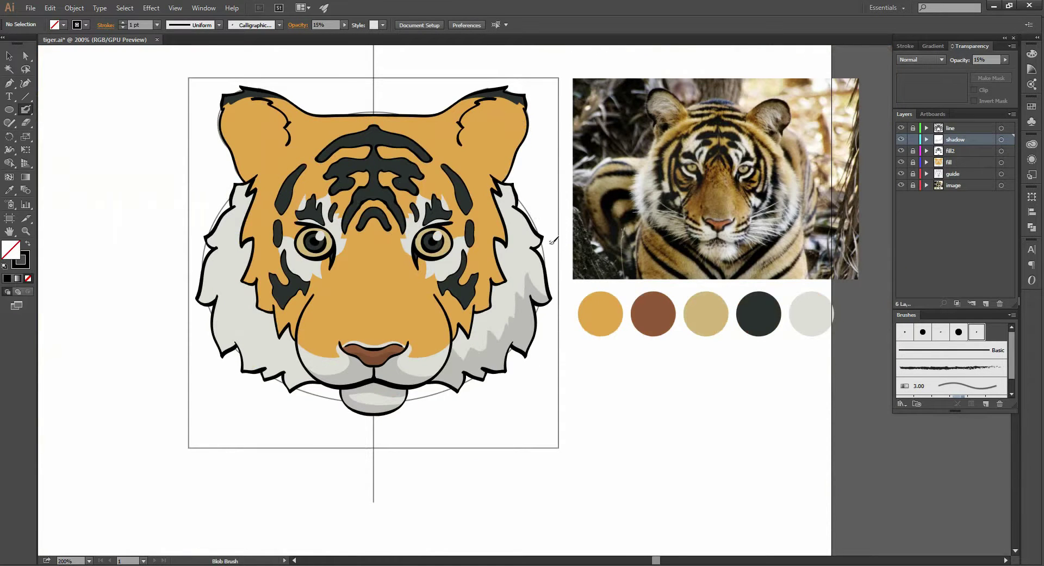
Zoom to 800% and center the view on the upper right fur tuft
{"action": "scroll", "coordinate": [550, 247], "scroll_direction": "down", "scroll_amount": 1}
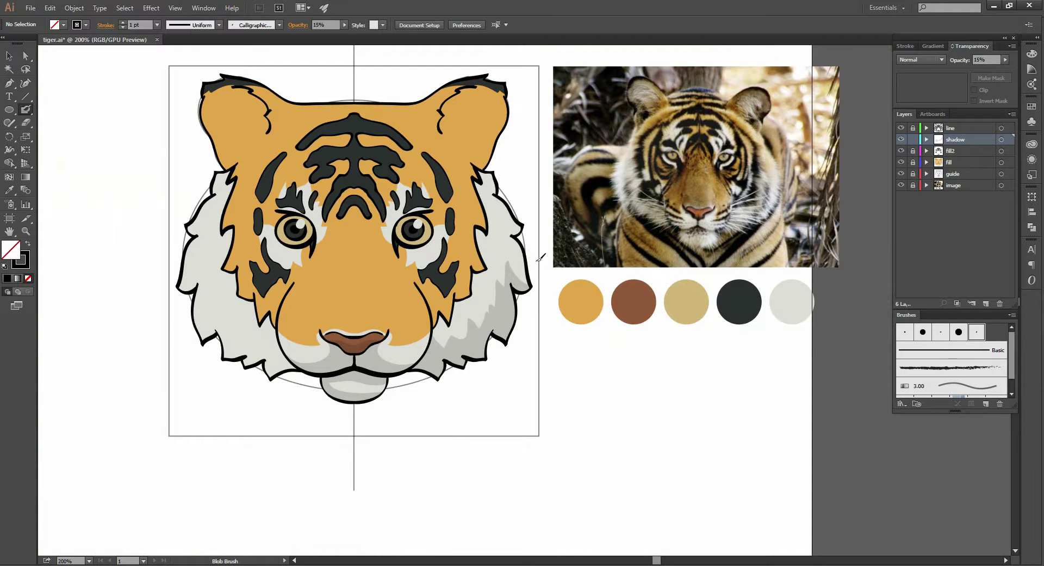
{"action": "scroll", "coordinate": [530, 242], "scroll_direction": "up", "scroll_amount": 1}
{"action": "scroll", "coordinate": [511, 215], "scroll_direction": "up", "scroll_amount": 1}
{"action": "scroll", "coordinate": [495, 185], "scroll_direction": "up", "scroll_amount": 1}
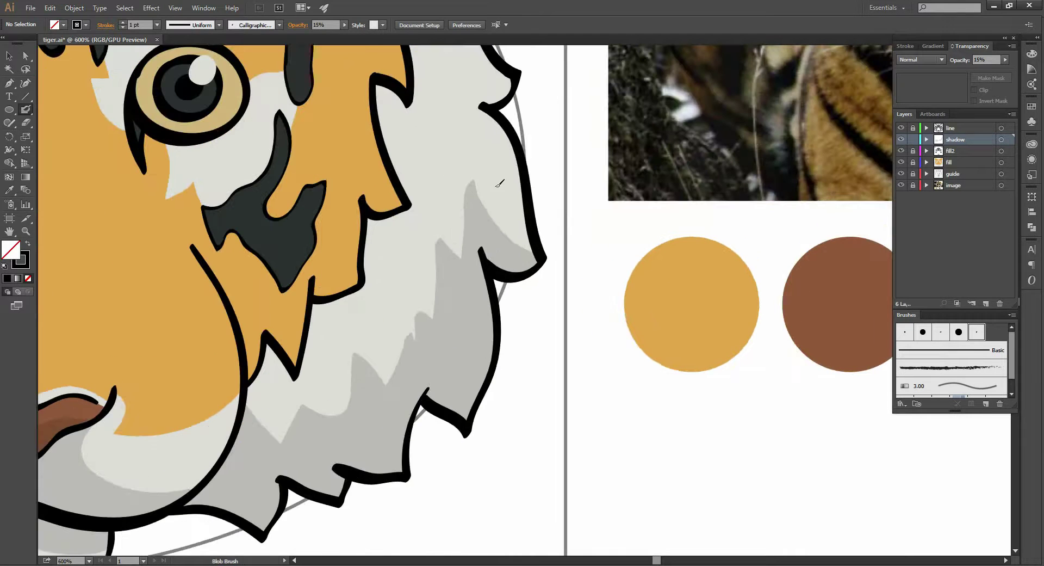
{"action": "left_click_drag", "start_coordinate": [499, 139], "coordinate": [521, 215]}
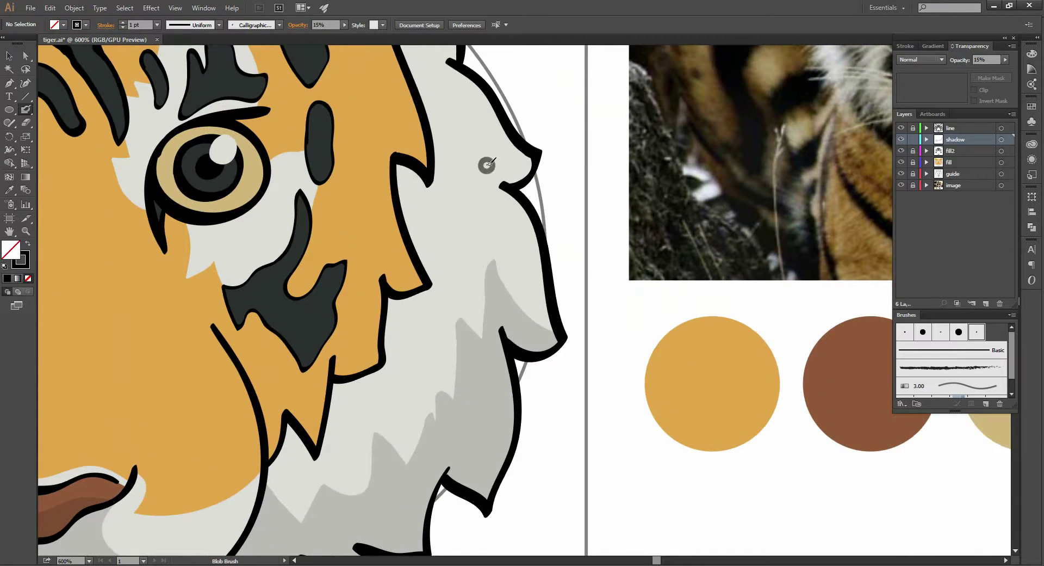
{"action": "mouse_move", "coordinate": [487, 165]}
{"action": "left_mouse_down"}
{"action": "mouse_move", "coordinate": [503, 183]}
{"action": "mouse_move", "coordinate": [487, 158]}
{"action": "mouse_move", "coordinate": [531, 170]}
{"action": "left_mouse_up"}
{"action": "key", "text": "ctrl+plus"}
{"action": "mouse_move", "coordinate": [577, 104]}
{"action": "left_mouse_down"}
{"action": "mouse_move", "coordinate": [500, 216]}
{"action": "mouse_move", "coordinate": [472, 219]}
{"action": "left_mouse_up"}
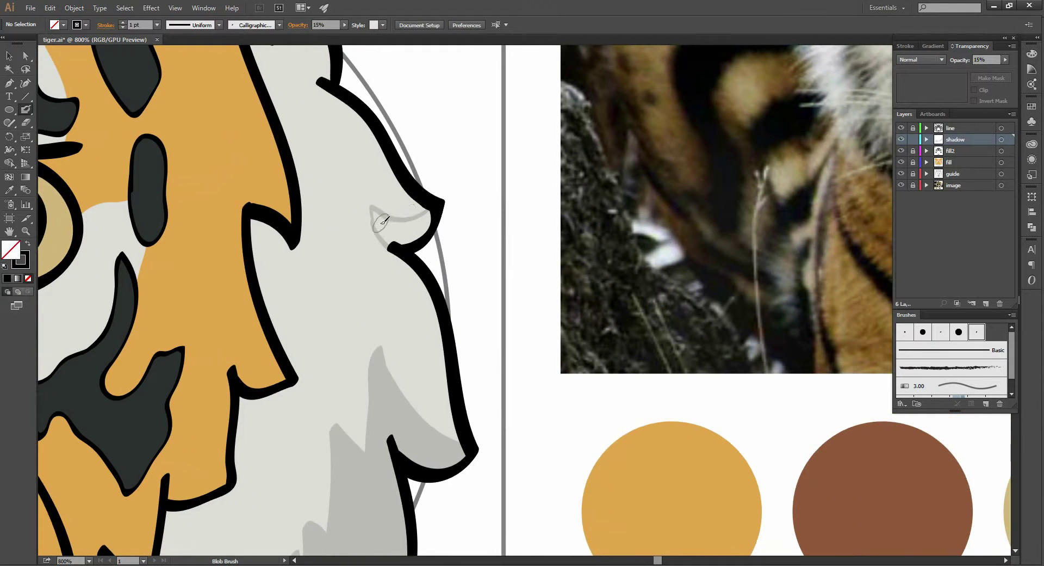
Paint a small grey shadow beneath the tuft, merging it with the mane shading
{"action": "mouse_move", "coordinate": [387, 223]}
{"action": "left_mouse_down"}
{"action": "mouse_move", "coordinate": [373, 210]}
{"action": "mouse_move", "coordinate": [396, 243]}
{"action": "left_mouse_up"}
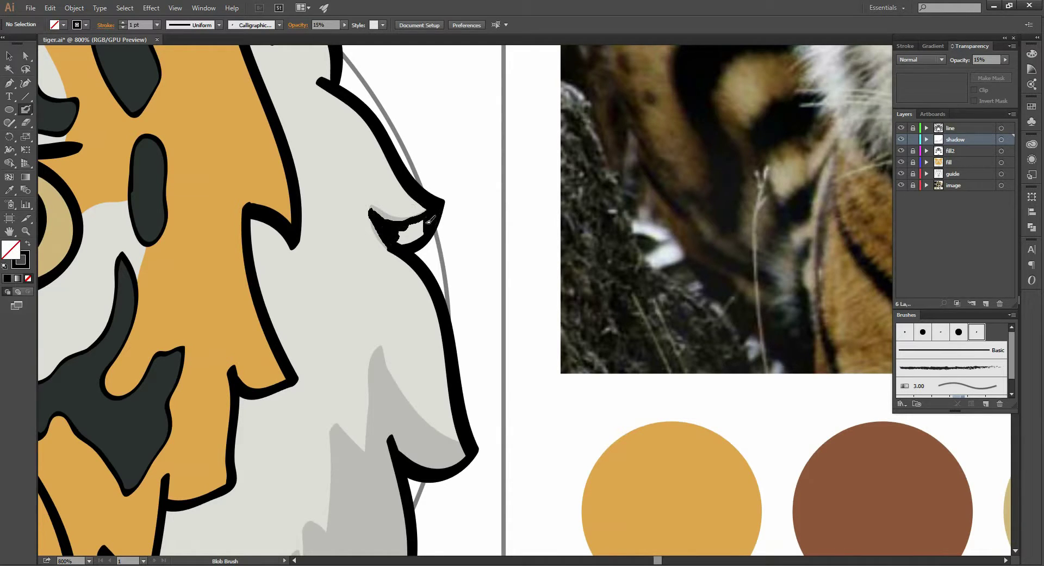
{"action": "mouse_move", "coordinate": [420, 231]}
{"action": "left_mouse_down"}
{"action": "mouse_move", "coordinate": [426, 211]}
{"action": "mouse_move", "coordinate": [372, 212]}
{"action": "left_mouse_up"}
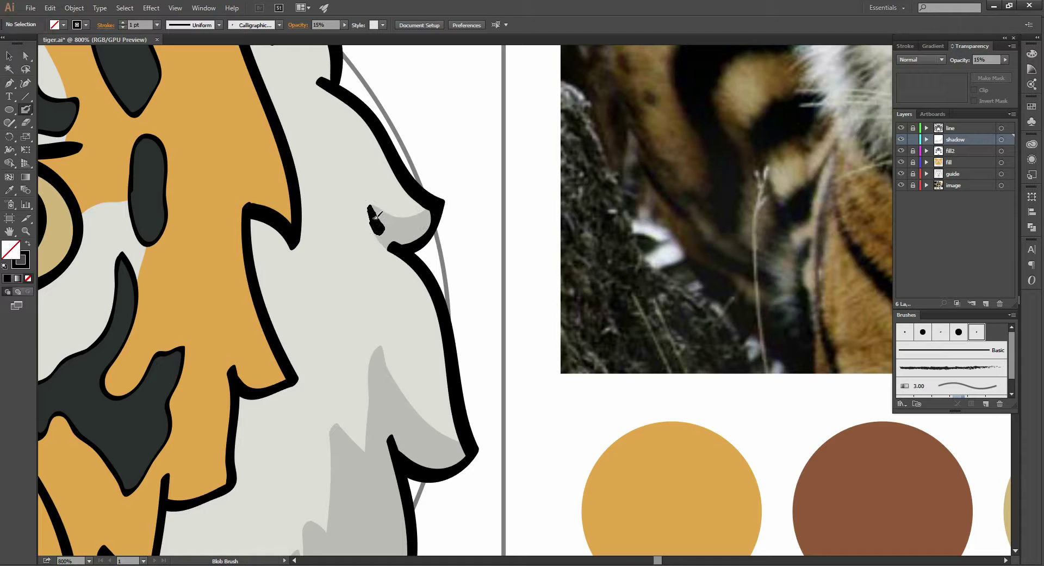
{"action": "mouse_move", "coordinate": [376, 208]}
{"action": "left_mouse_down"}
{"action": "mouse_move", "coordinate": [413, 227]}
{"action": "mouse_move", "coordinate": [480, 217]}
{"action": "left_mouse_up"}
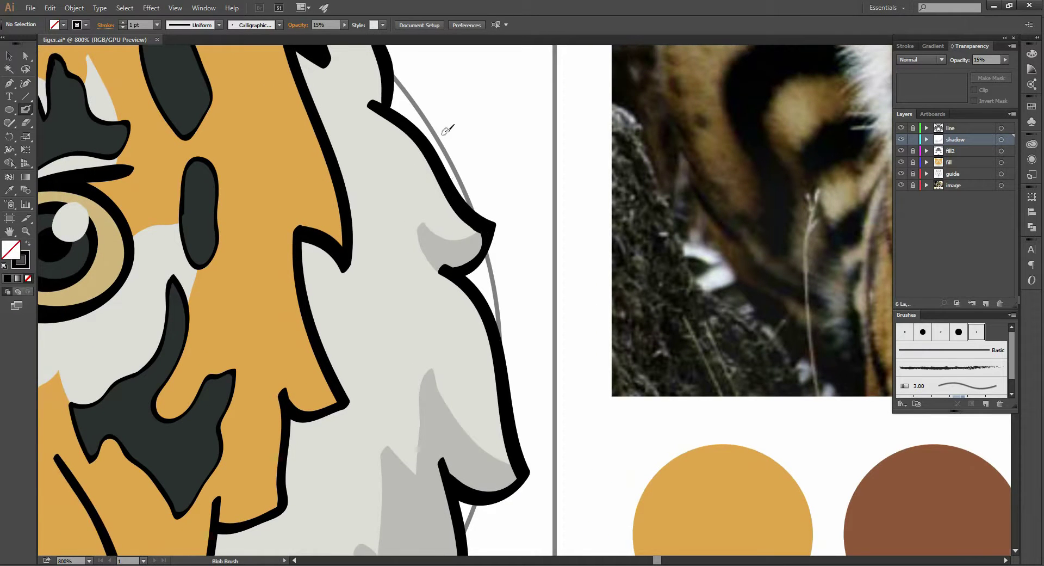
{"action": "key", "text": "v"}
{"action": "scroll", "coordinate": [445, 135], "scroll_direction": "down", "scroll_amount": 4}
Select both right-side shadow shapes and Alt-drag a copy to the left of the face
{"action": "left_click_drag", "start_coordinate": [428, 179], "coordinate": [546, 247]}
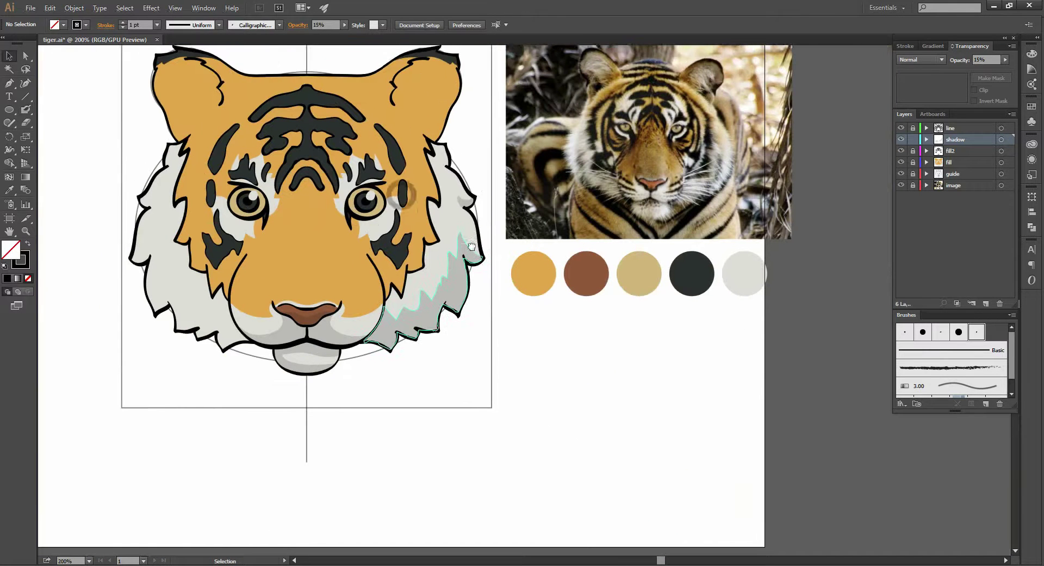
{"action": "left_click", "coordinate": [478, 302]}
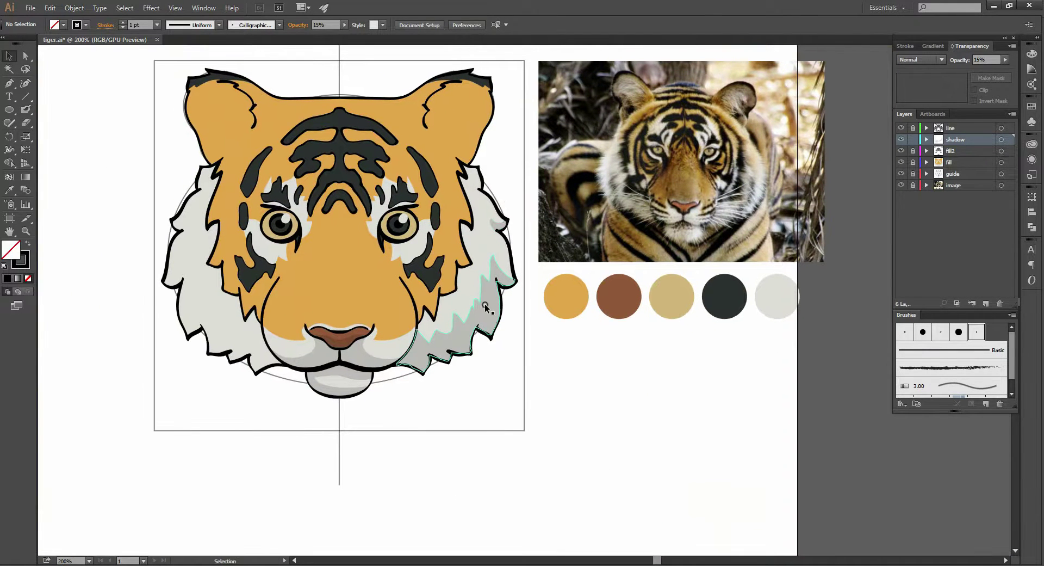
{"action": "left_click", "coordinate": [496, 225], "text": "shift"}
{"action": "left_click_drag", "start_coordinate": [496, 231], "coordinate": [171, 231]}
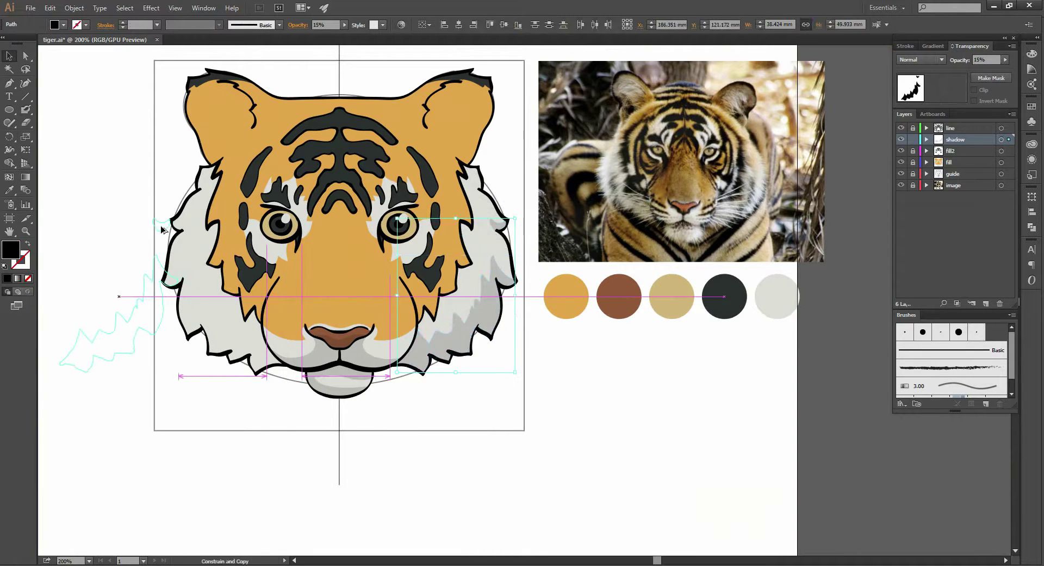
Reflect the copy across the vertical axis and position it over the left cheek fur
{"action": "right_click", "coordinate": [162, 267]}
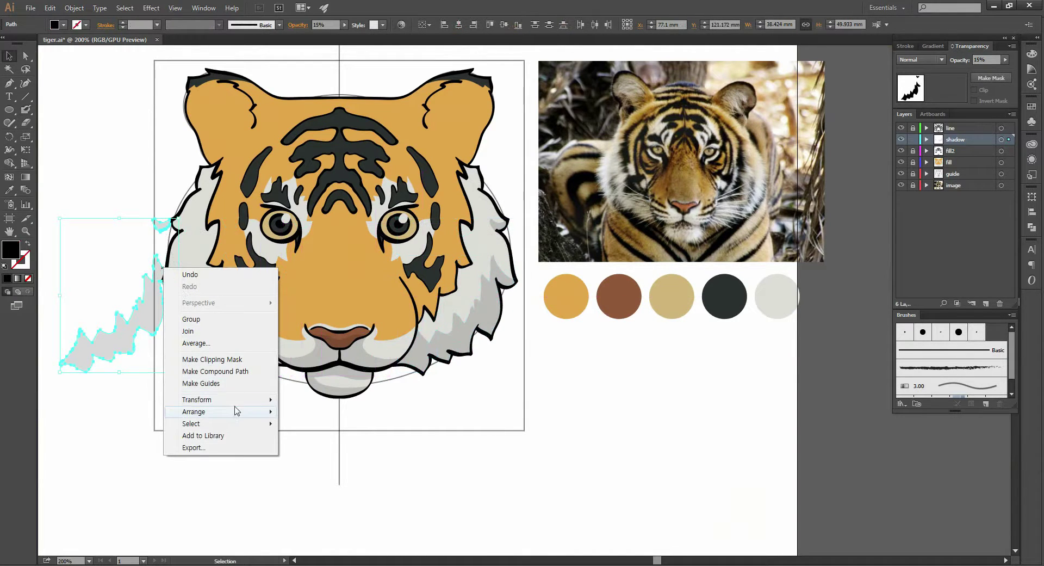
{"action": "mouse_move", "coordinate": [197, 399]}
{"action": "left_click", "coordinate": [331, 442]}
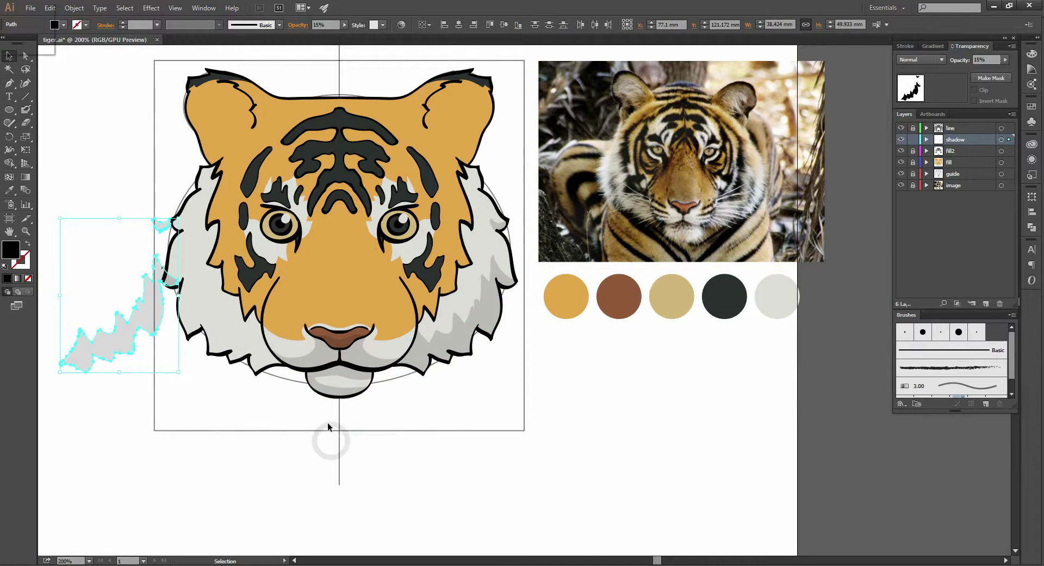
{"action": "key", "text": "Return"}
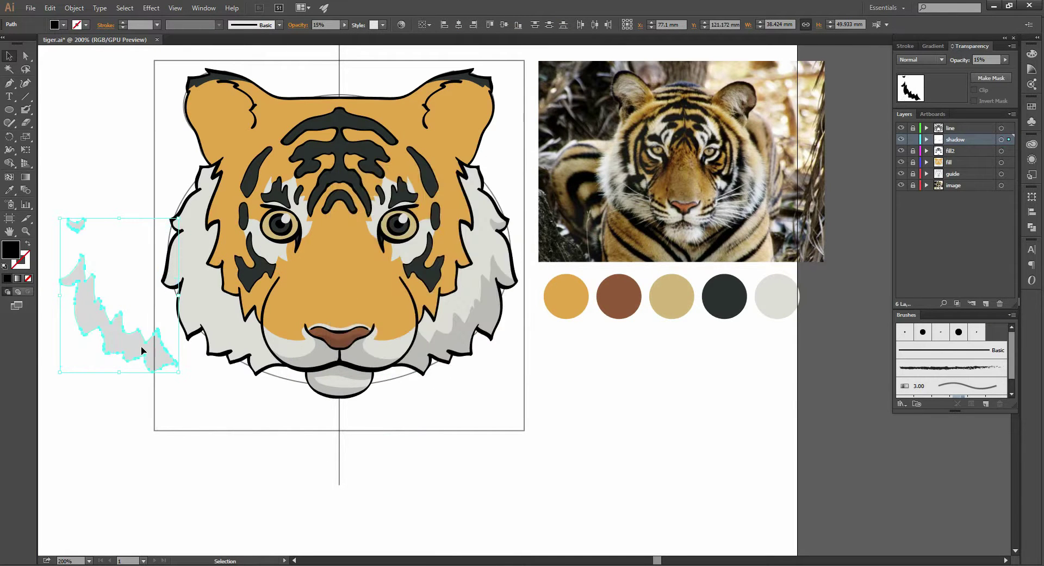
{"action": "scroll", "coordinate": [142, 351], "scroll_direction": "up", "scroll_amount": 2}
{"action": "left_click_drag", "start_coordinate": [172, 368], "coordinate": [384, 382]}
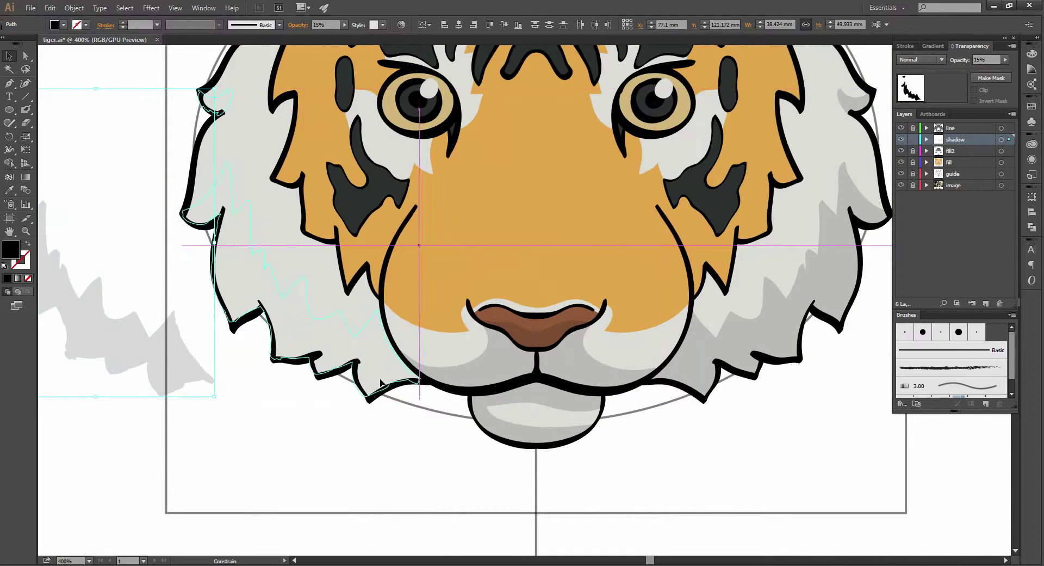
{"action": "left_click_drag", "start_coordinate": [380, 382], "coordinate": [372, 380]}
{"action": "scroll", "coordinate": [372, 381], "scroll_direction": "up", "scroll_amount": 3}
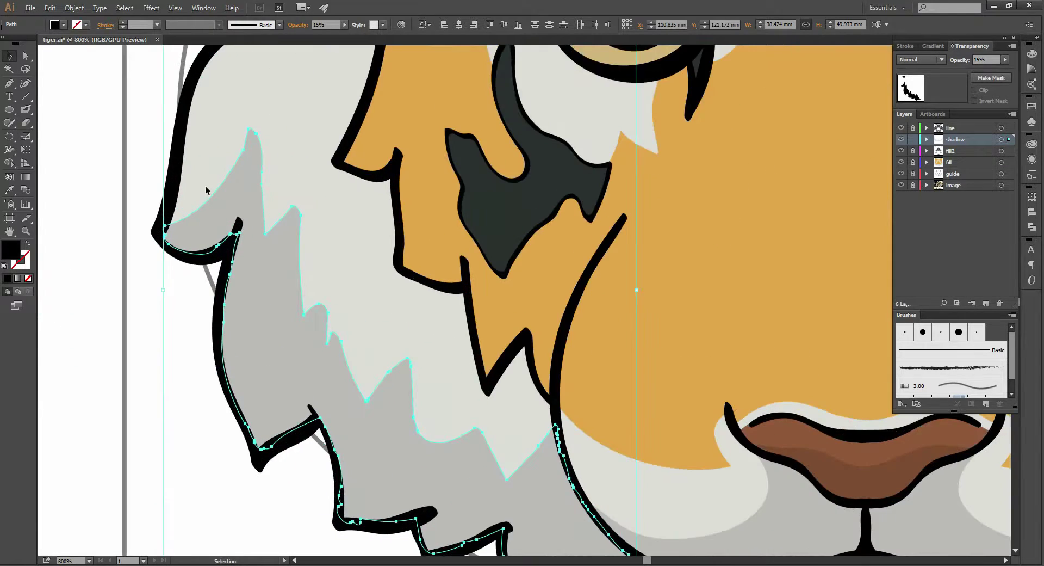
{"action": "mouse_move", "coordinate": [231, 265]}
{"action": "left_mouse_down"}
{"action": "mouse_move", "coordinate": [274, 259]}
{"action": "mouse_move", "coordinate": [233, 259]}
{"action": "left_mouse_up"}
{"action": "scroll", "coordinate": [327, 294], "scroll_direction": "down", "scroll_amount": 2}
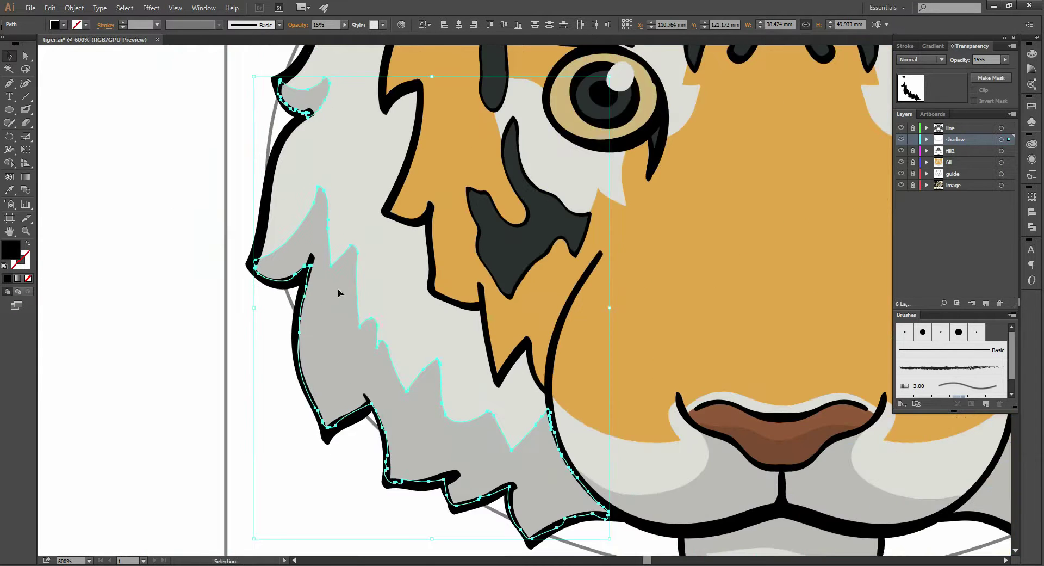
{"action": "scroll", "coordinate": [354, 316], "scroll_direction": "down", "scroll_amount": 3}
{"action": "left_click", "coordinate": [419, 451]}
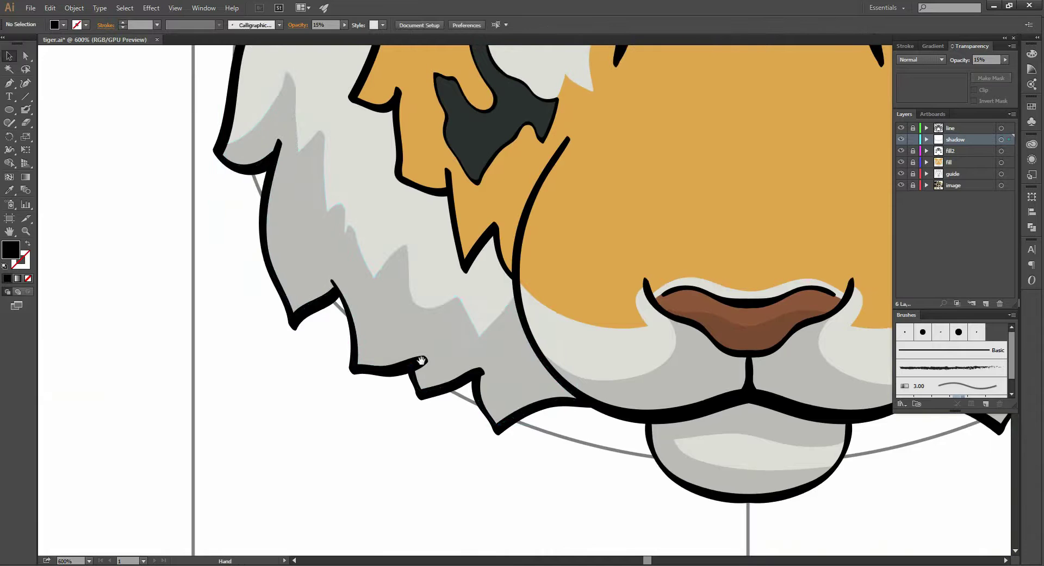
{"action": "scroll", "coordinate": [422, 361], "scroll_direction": "down", "scroll_amount": 1}
{"action": "scroll", "coordinate": [414, 353], "scroll_direction": "down", "scroll_amount": 1}
{"action": "scroll", "coordinate": [413, 354], "scroll_direction": "down", "scroll_amount": 1}
{"action": "scroll", "coordinate": [592, 326], "scroll_direction": "right", "scroll_amount": 2}
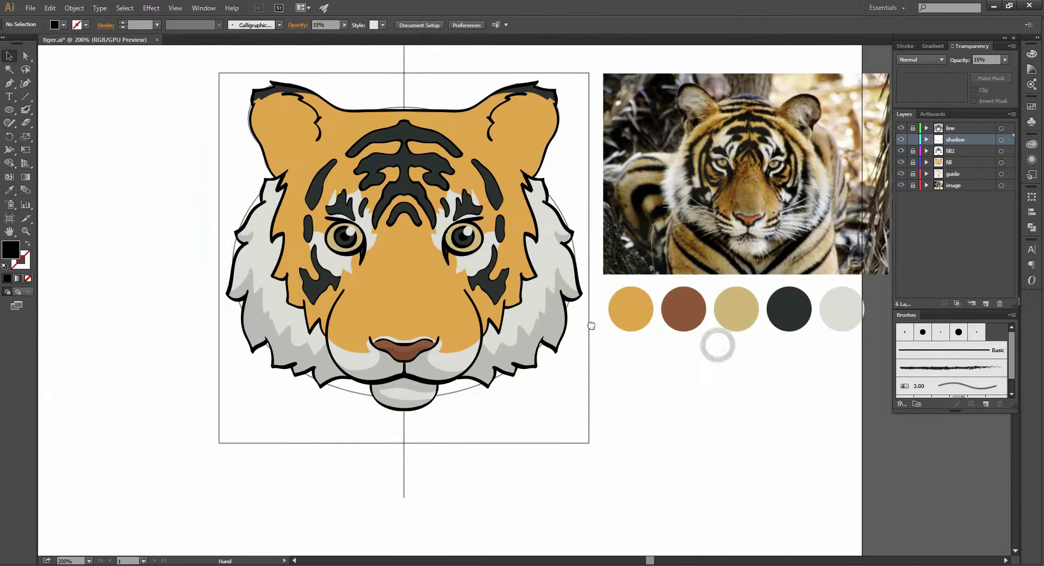
{"action": "scroll", "coordinate": [591, 325], "scroll_direction": "right", "scroll_amount": 2}
{"action": "scroll", "coordinate": [518, 350], "scroll_direction": "up", "scroll_amount": 1}
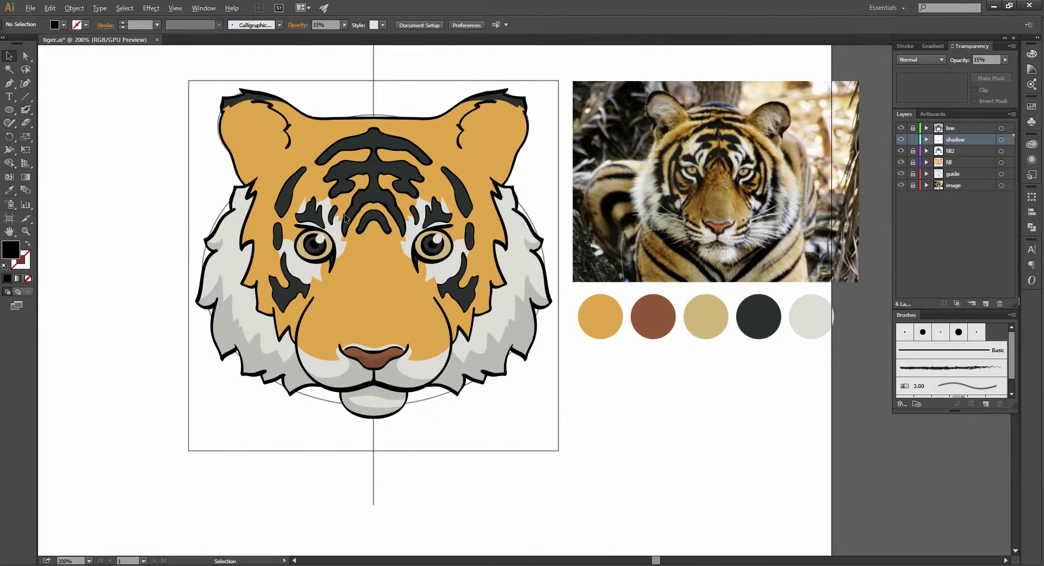
{"action": "scroll", "coordinate": [411, 263], "scroll_direction": "up", "scroll_amount": 1}
{"action": "scroll", "coordinate": [429, 248], "scroll_direction": "right", "scroll_amount": 1}
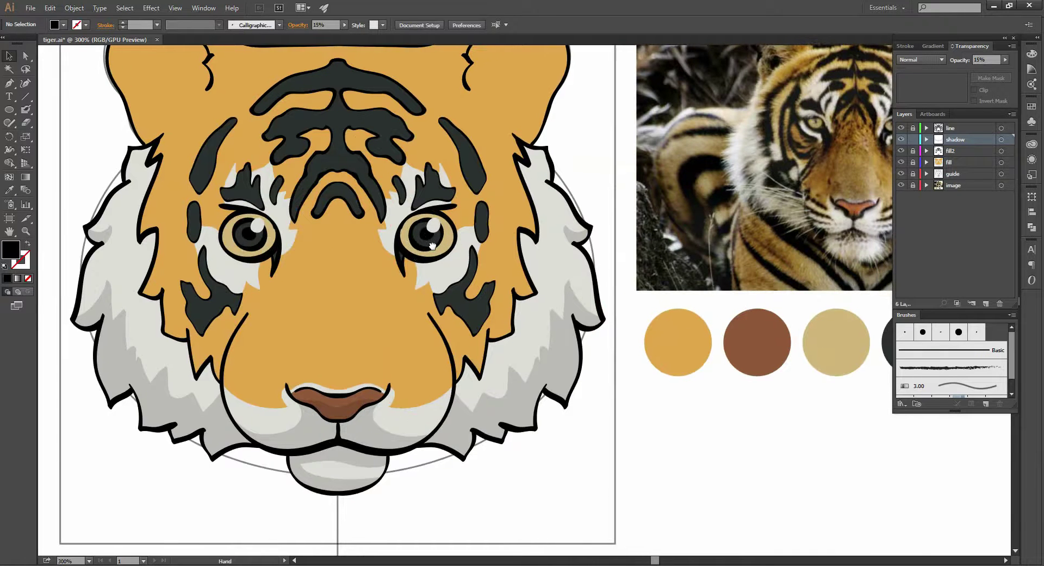
{"action": "scroll", "coordinate": [392, 241], "scroll_direction": "up", "scroll_amount": 1}
{"action": "scroll", "coordinate": [466, 263], "scroll_direction": "right", "scroll_amount": 1}
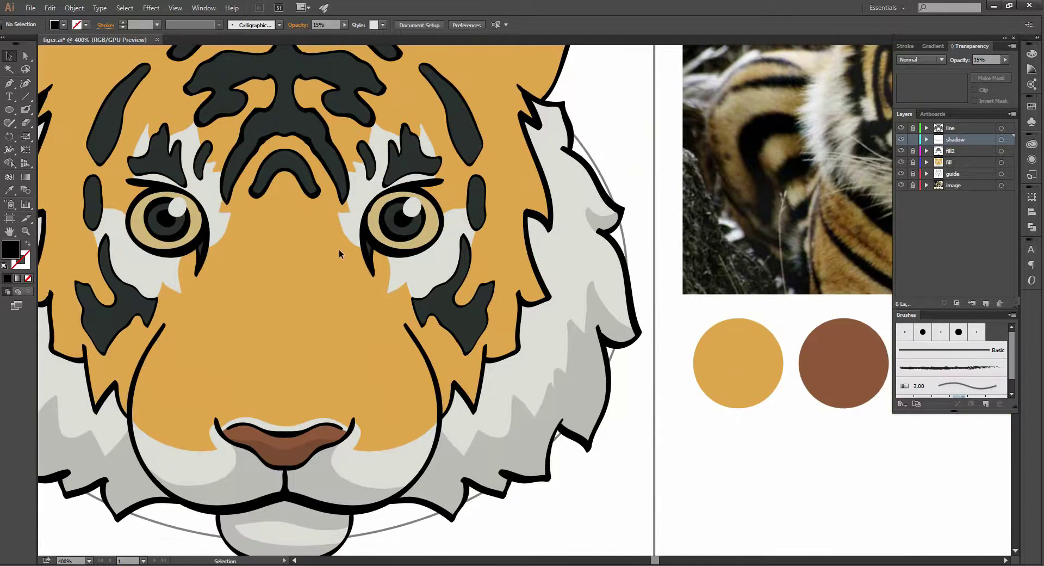
{"action": "scroll", "coordinate": [338, 249], "scroll_direction": "up", "scroll_amount": 2}
{"action": "scroll", "coordinate": [441, 249], "scroll_direction": "down", "scroll_amount": 1}
{"action": "scroll", "coordinate": [381, 307], "scroll_direction": "down", "scroll_amount": 1}
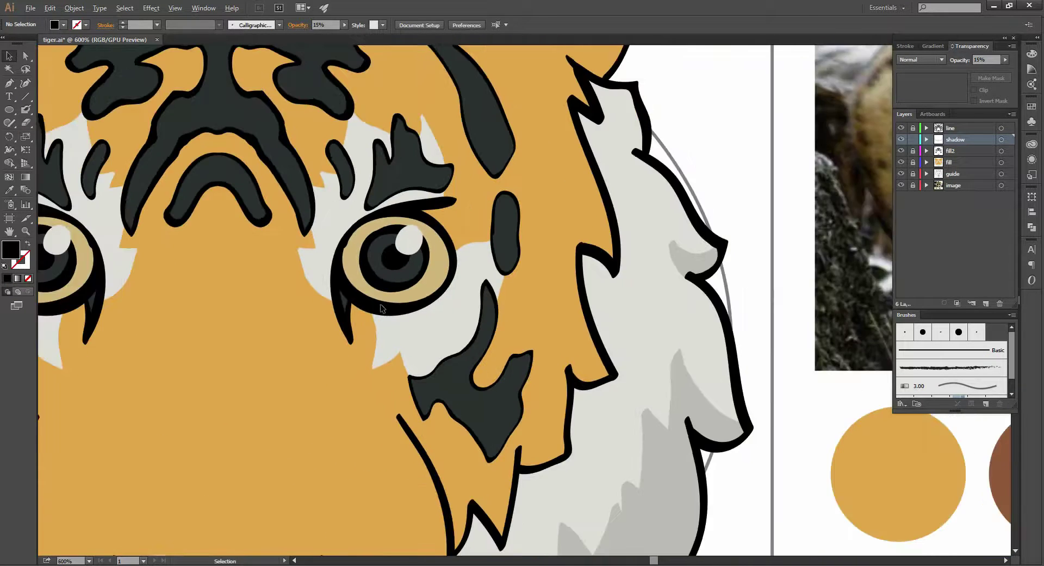
Paint a stroke along the right eye's outer edge and brow tip, then set its opacity to 15%
{"action": "key", "text": "shift+b"}
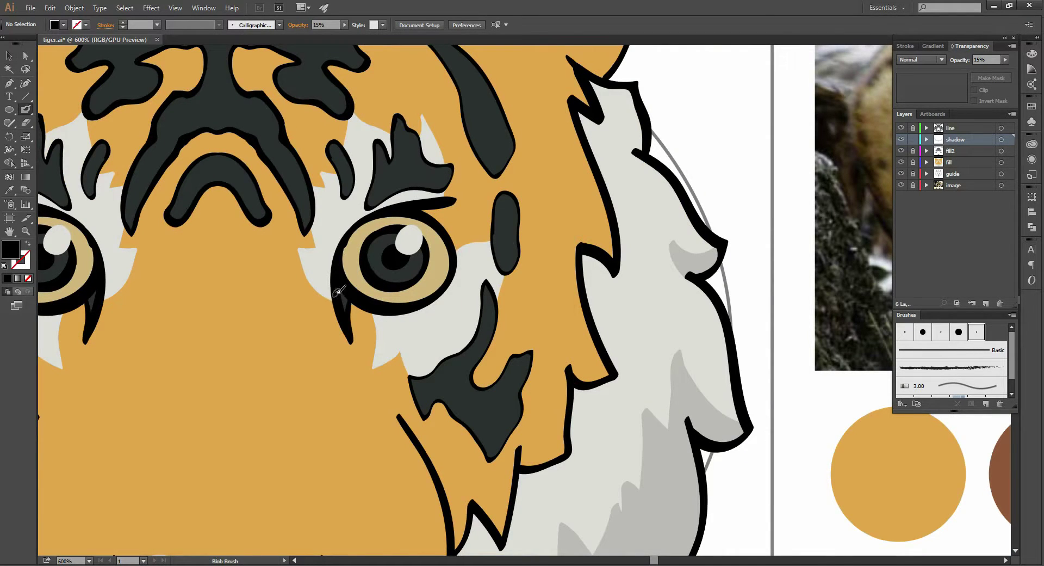
{"action": "mouse_move", "coordinate": [339, 307]}
{"action": "left_mouse_down"}
{"action": "mouse_move", "coordinate": [328, 240]}
{"action": "mouse_move", "coordinate": [449, 174]}
{"action": "left_mouse_up"}
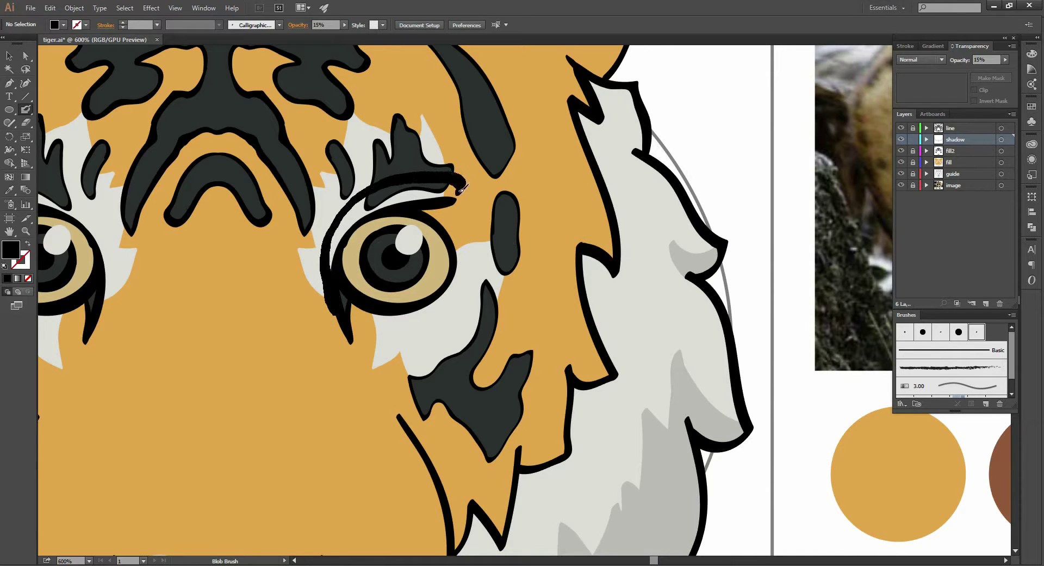
{"action": "left_click_drag", "start_coordinate": [461, 187], "coordinate": [455, 195]}
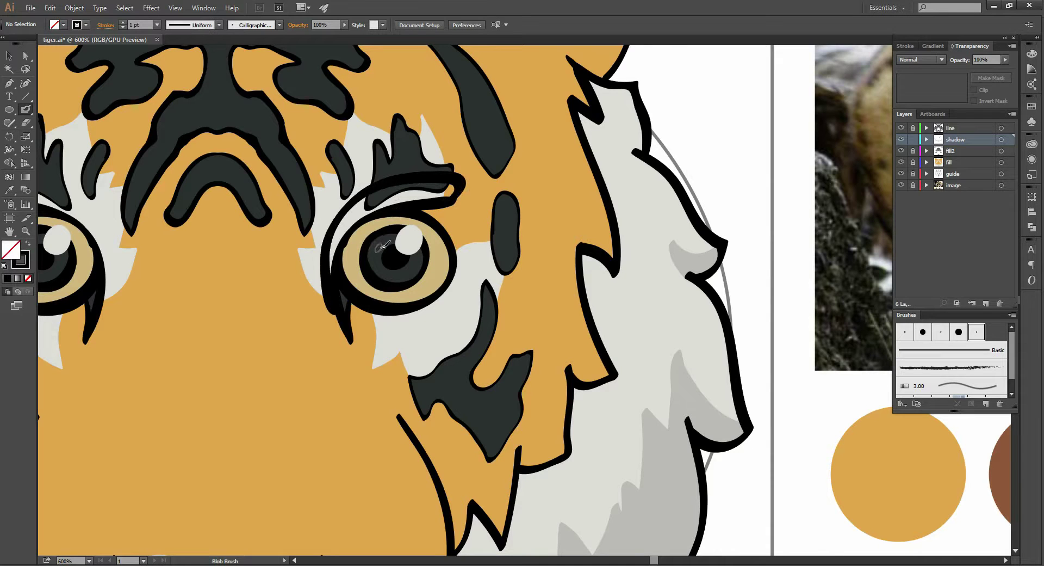
{"action": "key", "text": "v"}
{"action": "left_click", "coordinate": [414, 182]}
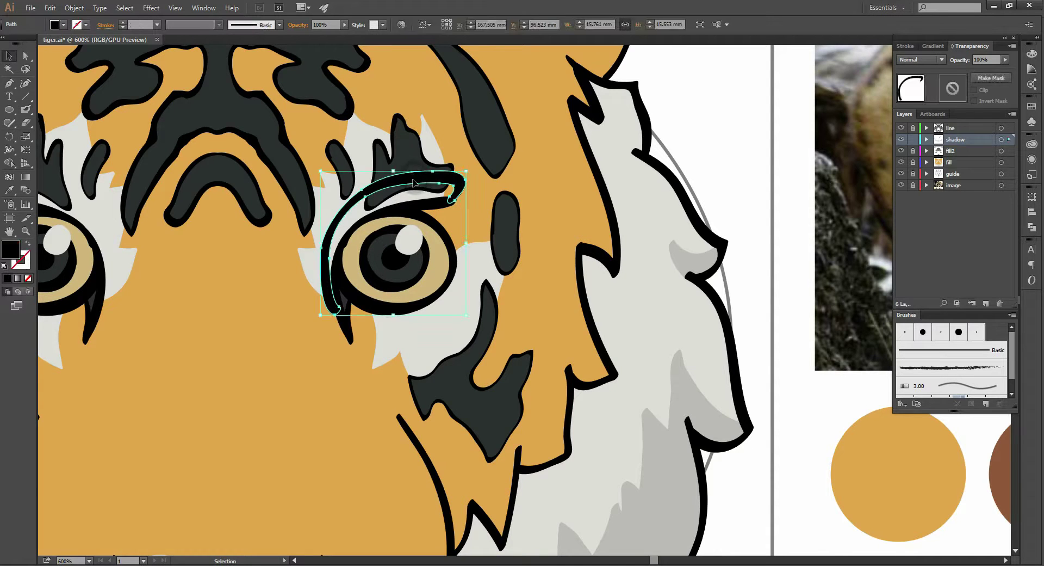
{"action": "key", "text": "1"}
{"action": "key", "text": "5"}
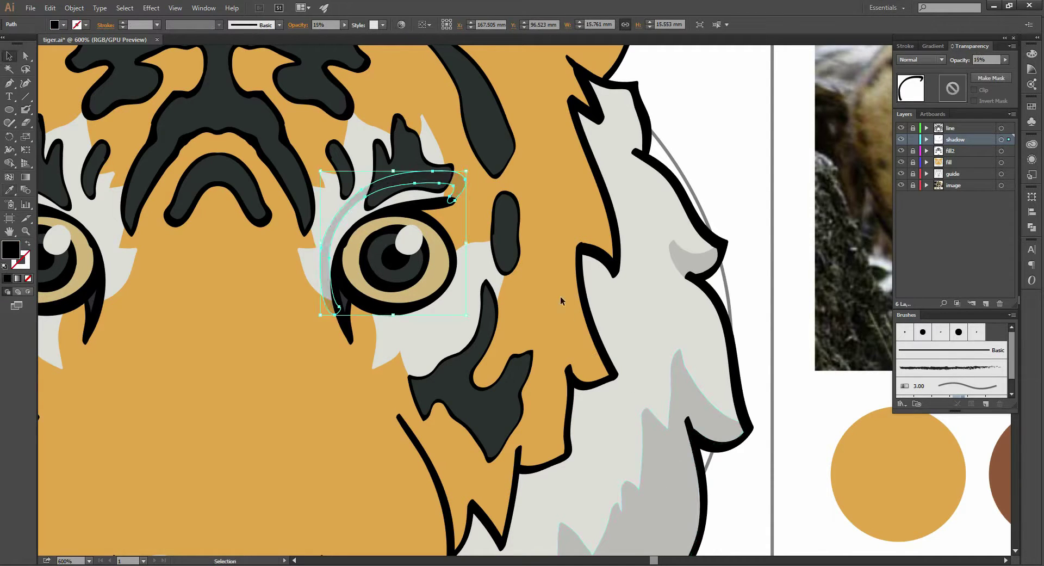
Paint a shadow stroke along the right brow and stretch its hooked end
{"action": "key", "text": "shift+b"}
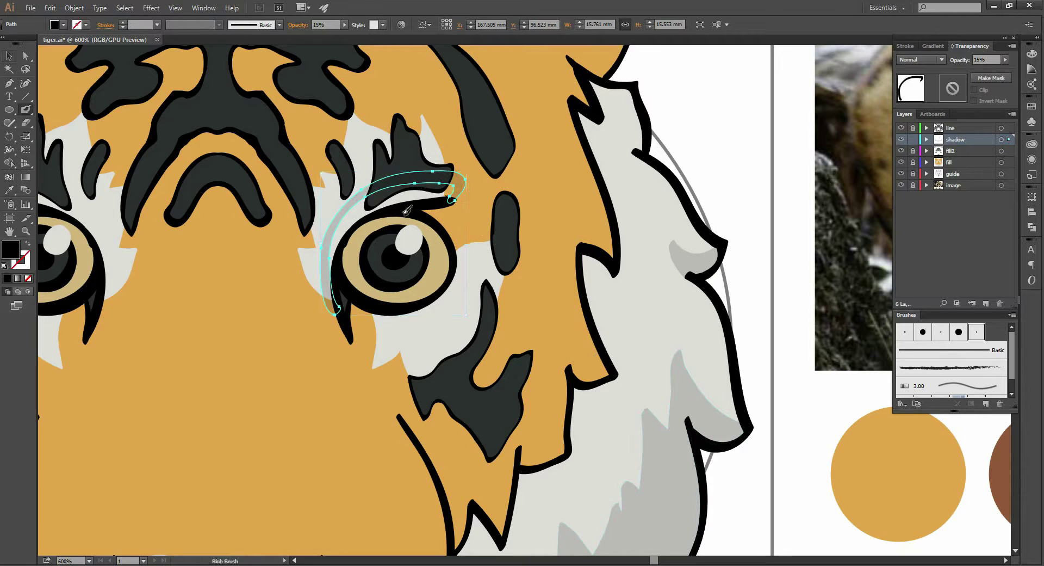
{"action": "left_click_drag", "start_coordinate": [394, 186], "coordinate": [459, 188]}
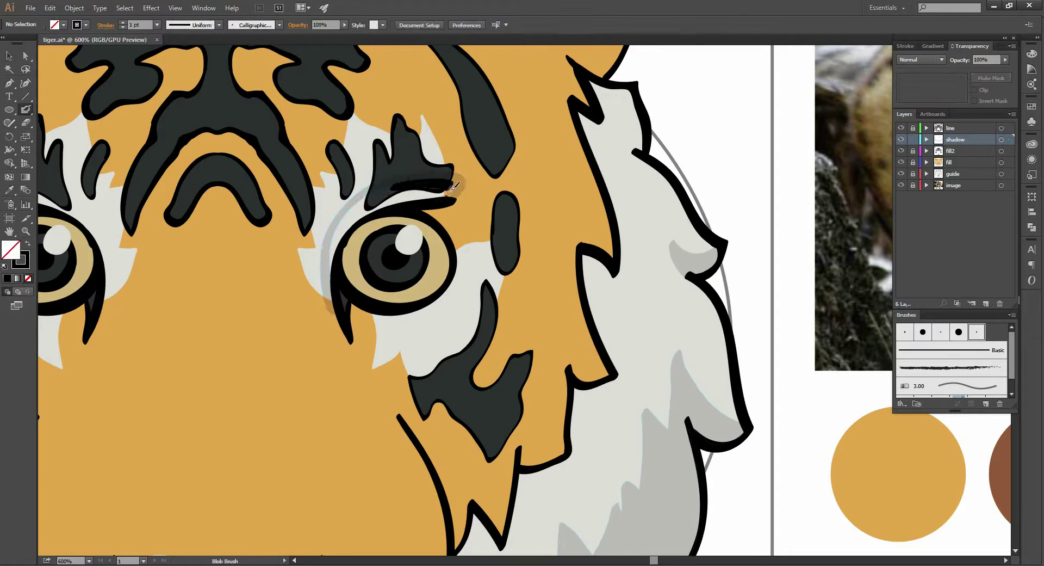
{"action": "left_click_drag", "start_coordinate": [458, 189], "coordinate": [465, 196]}
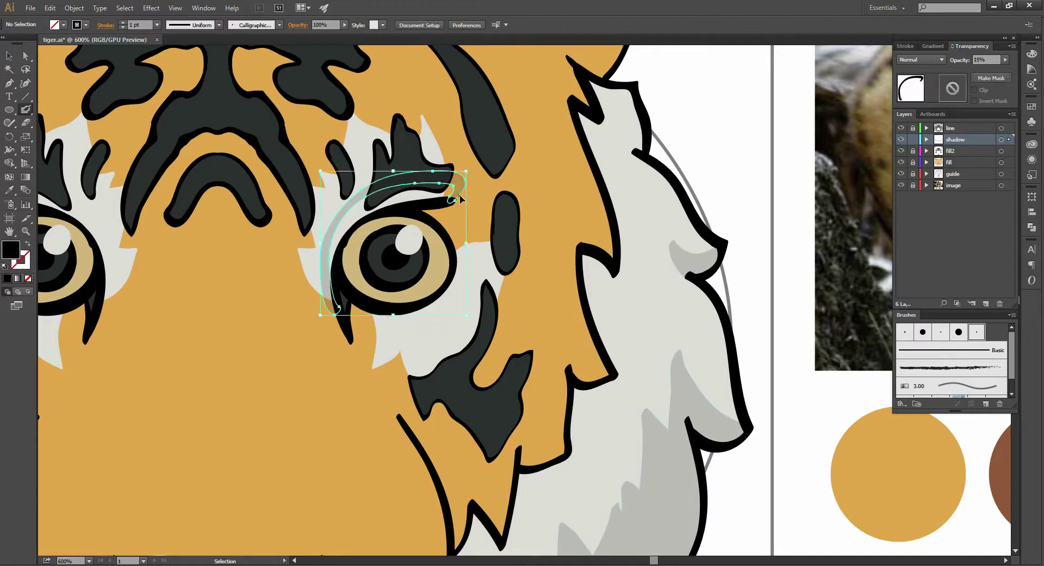
{"action": "key", "text": "v"}
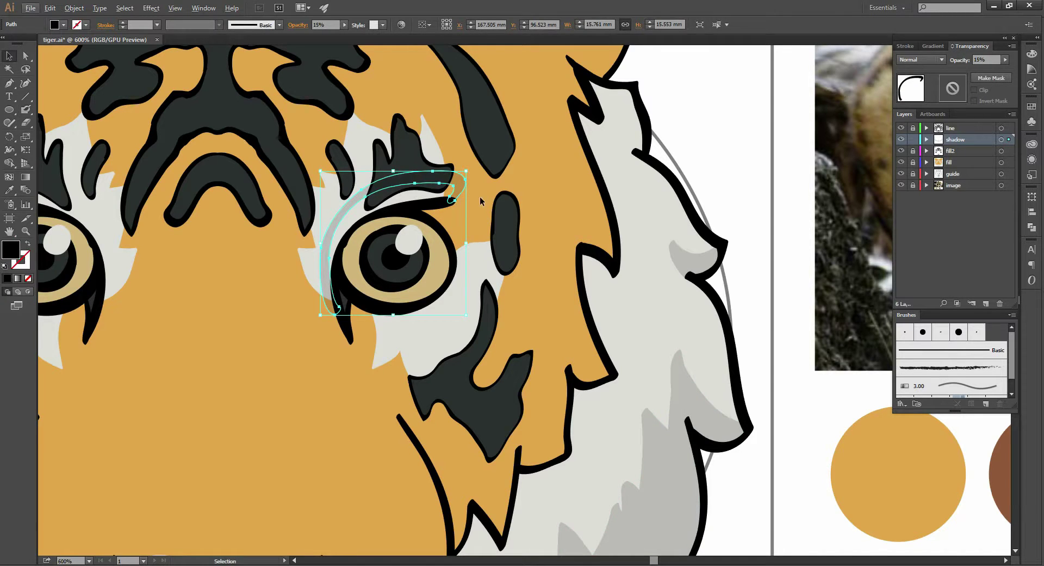
{"action": "scroll", "coordinate": [479, 195], "scroll_direction": "left", "scroll_amount": 2}
{"action": "scroll", "coordinate": [478, 194], "scroll_direction": "up", "scroll_amount": 1}
{"action": "key", "text": "ctrl+minus"}
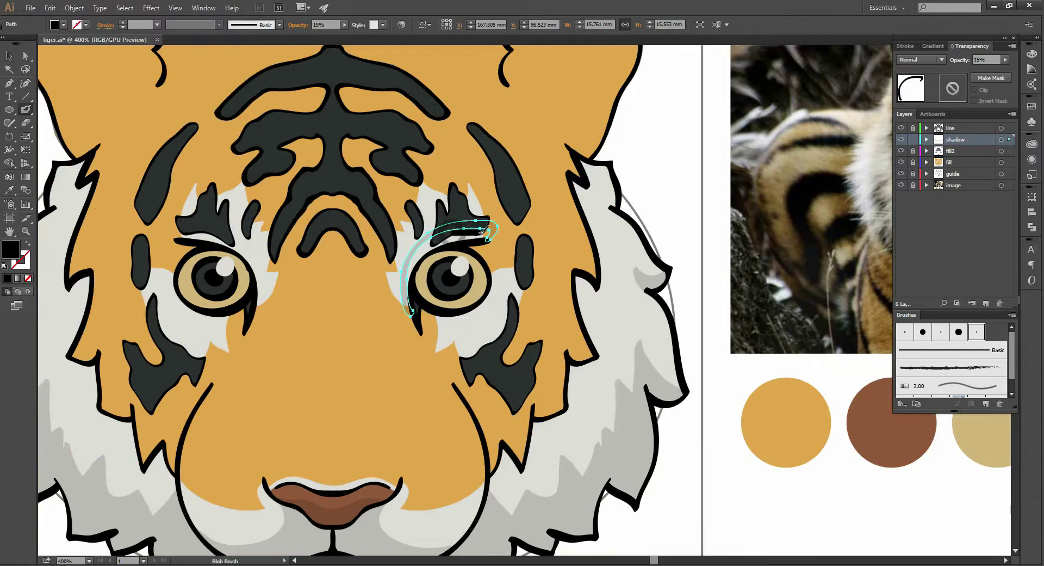
{"action": "left_click_drag", "start_coordinate": [487, 237], "coordinate": [490, 241]}
Sample the grey shadow's colour and 15% opacity with the Eyedropper for the Blob Brush
{"action": "key", "text": "shift+b"}
{"action": "key", "text": "b"}
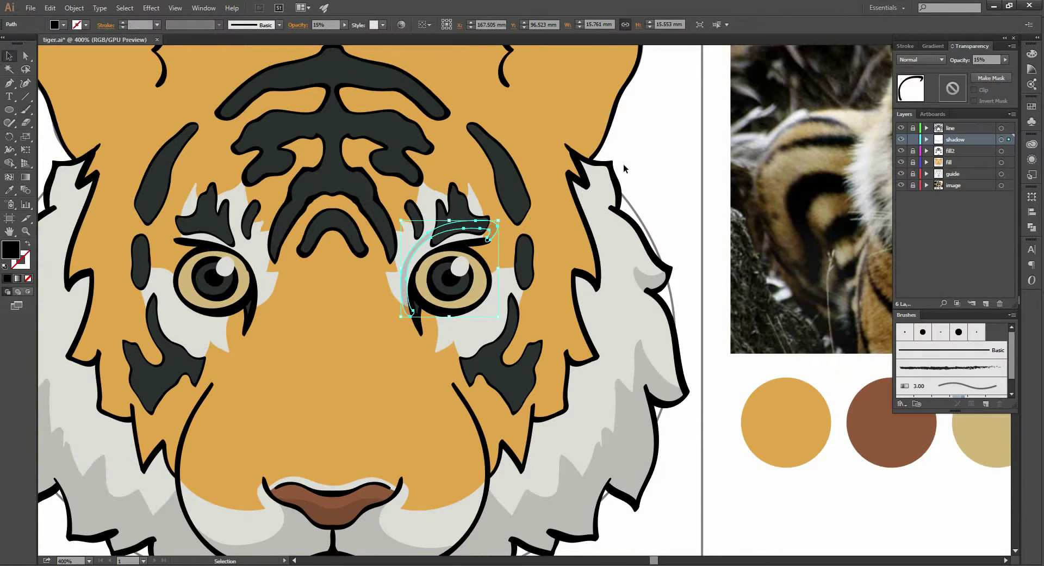
{"action": "key", "text": "shift+b"}
{"action": "key", "text": "v"}
{"action": "left_click", "coordinate": [480, 217]}
{"action": "key", "text": "shift+b"}
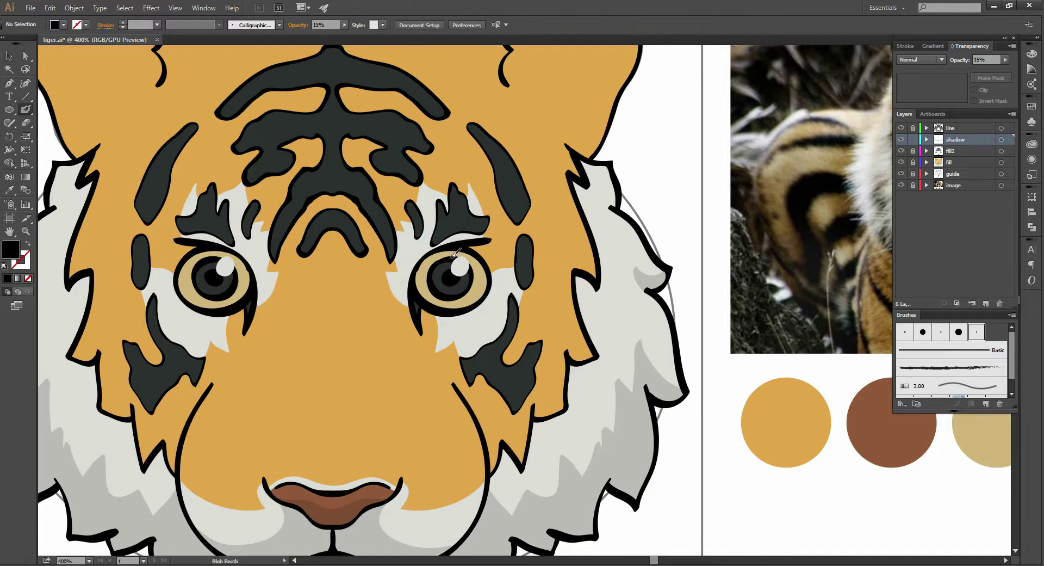
{"action": "key", "text": "ctrl"}
{"action": "key", "text": "i"}
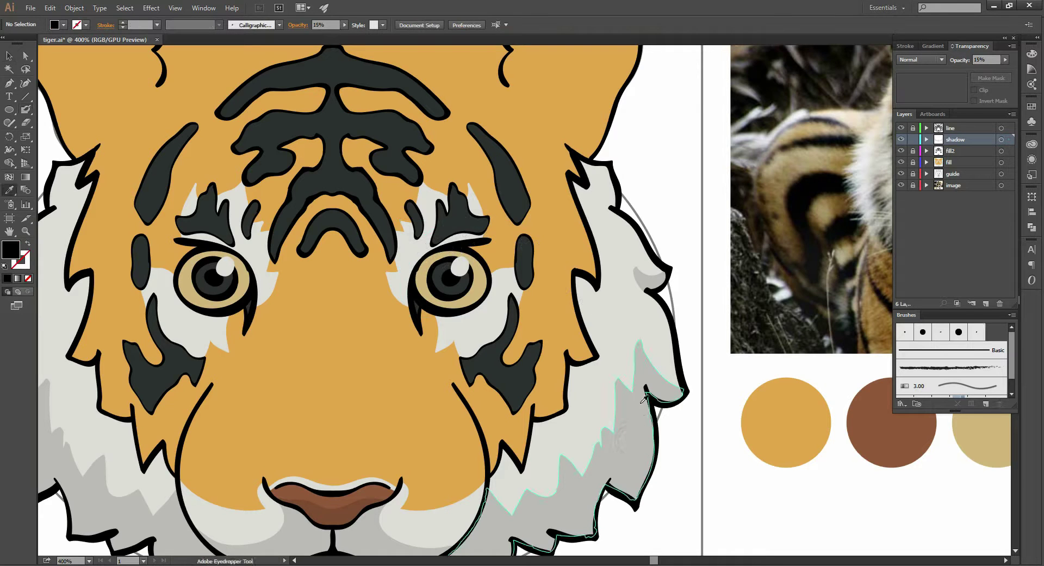
{"action": "left_click", "coordinate": [634, 441]}
{"action": "key", "text": "shift+b"}
Paint faint filled shadow strokes beside the right eye and along its upper lid
{"action": "left_click_drag", "start_coordinate": [636, 309], "coordinate": [595, 308]}
{"action": "key", "text": "shift+x"}
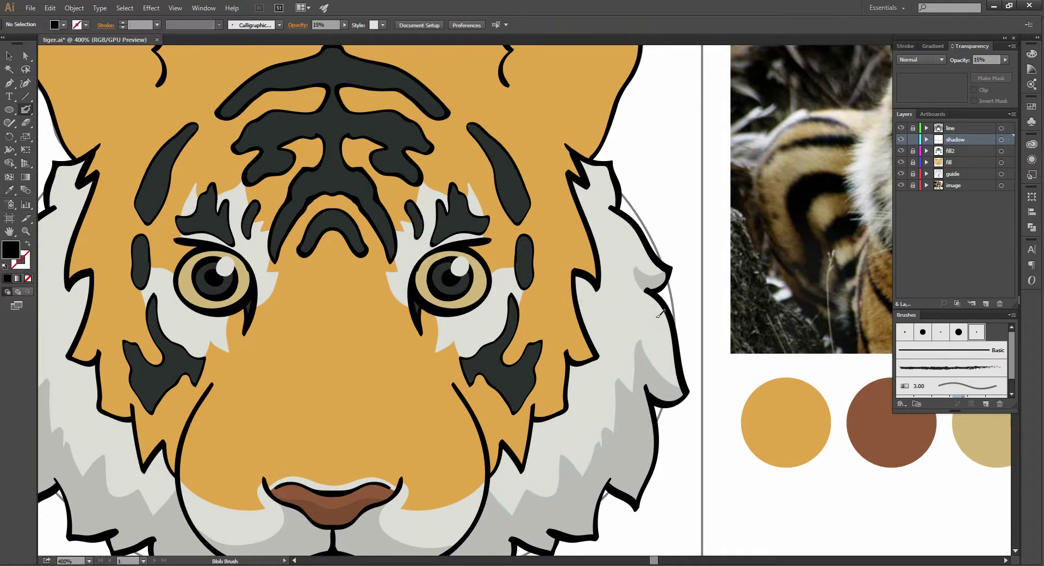
{"action": "mouse_move", "coordinate": [418, 291]}
{"action": "left_mouse_down"}
{"action": "mouse_move", "coordinate": [413, 311]}
{"action": "mouse_move", "coordinate": [405, 272]}
{"action": "left_mouse_up"}
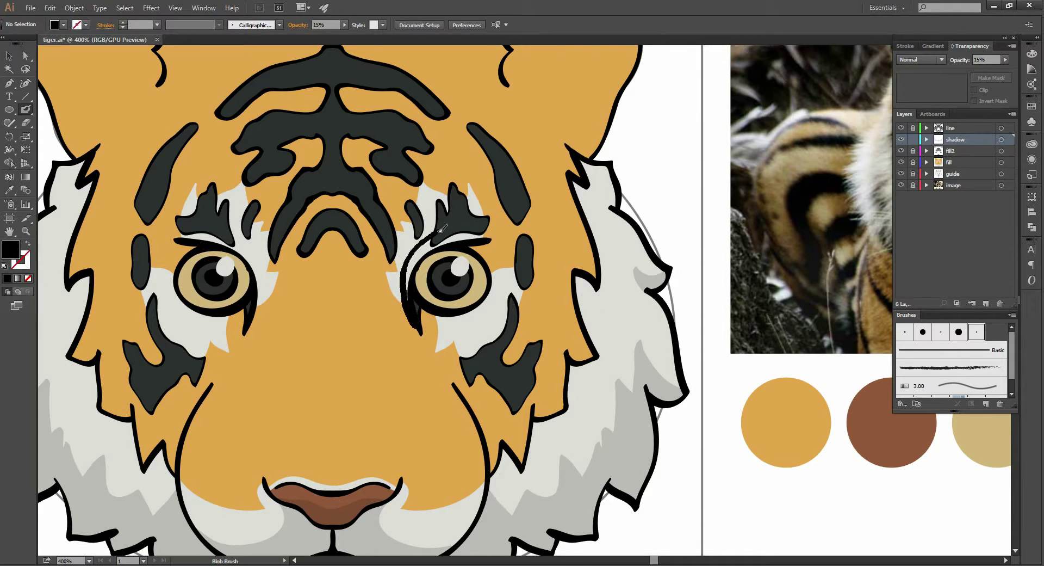
{"action": "mouse_move", "coordinate": [441, 230]}
{"action": "left_mouse_down"}
{"action": "mouse_move", "coordinate": [466, 222]}
{"action": "mouse_move", "coordinate": [493, 234]}
{"action": "left_mouse_up"}
Zoom to 800% and paint shadow down the right eye's inner edge, redoing one bad stroke
{"action": "key", "text": "ctrl+plus"}
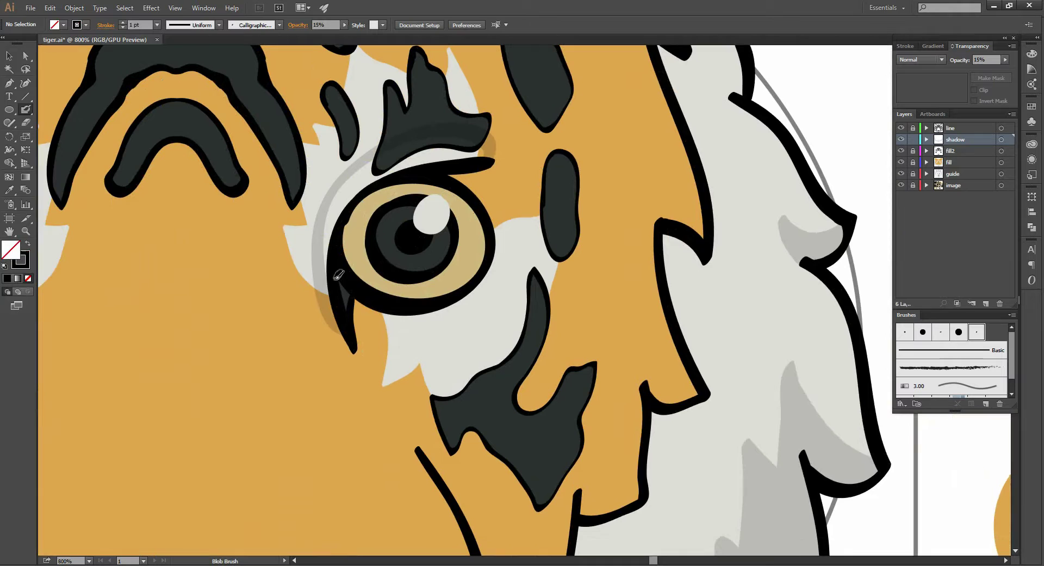
{"action": "mouse_move", "coordinate": [338, 275]}
{"action": "left_mouse_down"}
{"action": "mouse_move", "coordinate": [330, 302]}
{"action": "mouse_move", "coordinate": [338, 179]}
{"action": "mouse_move", "coordinate": [419, 137]}
{"action": "mouse_move", "coordinate": [485, 148]}
{"action": "mouse_move", "coordinate": [375, 163]}
{"action": "mouse_move", "coordinate": [347, 201]}
{"action": "left_mouse_up"}
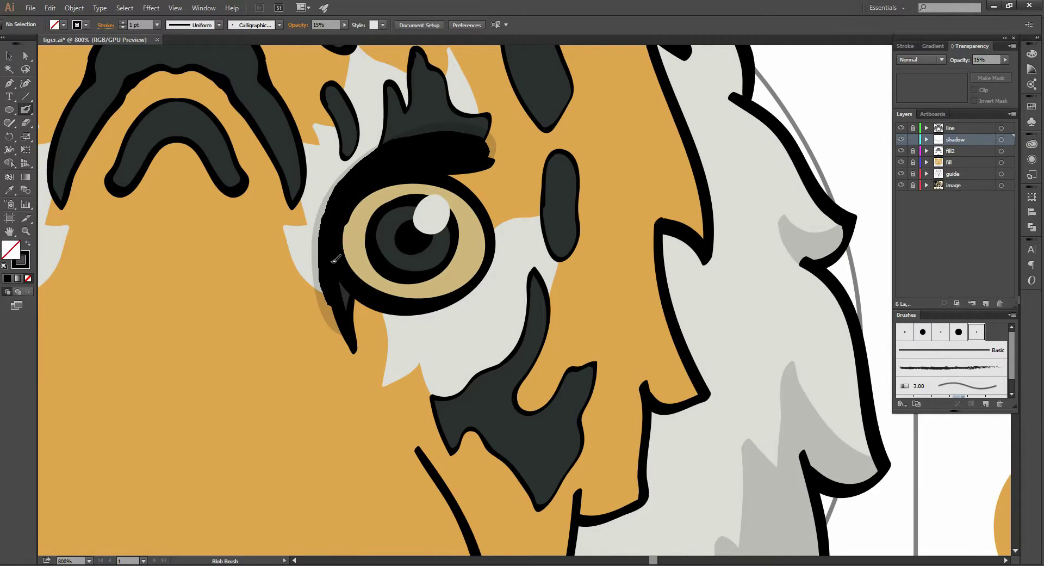
{"action": "left_click_drag", "start_coordinate": [335, 260], "coordinate": [334, 245]}
{"action": "mouse_move", "coordinate": [335, 280]}
{"action": "left_mouse_down"}
{"action": "mouse_move", "coordinate": [345, 323]}
{"action": "mouse_move", "coordinate": [322, 275]}
{"action": "mouse_move", "coordinate": [328, 296]}
{"action": "left_mouse_up"}
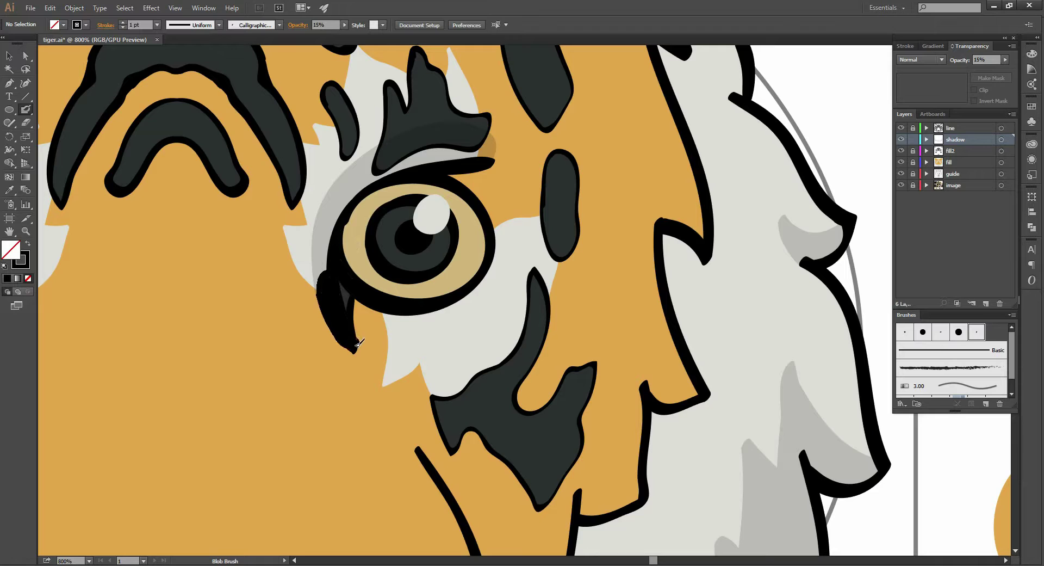
{"action": "left_click_drag", "start_coordinate": [358, 342], "coordinate": [356, 348]}
{"action": "key", "text": "ctrl+z"}
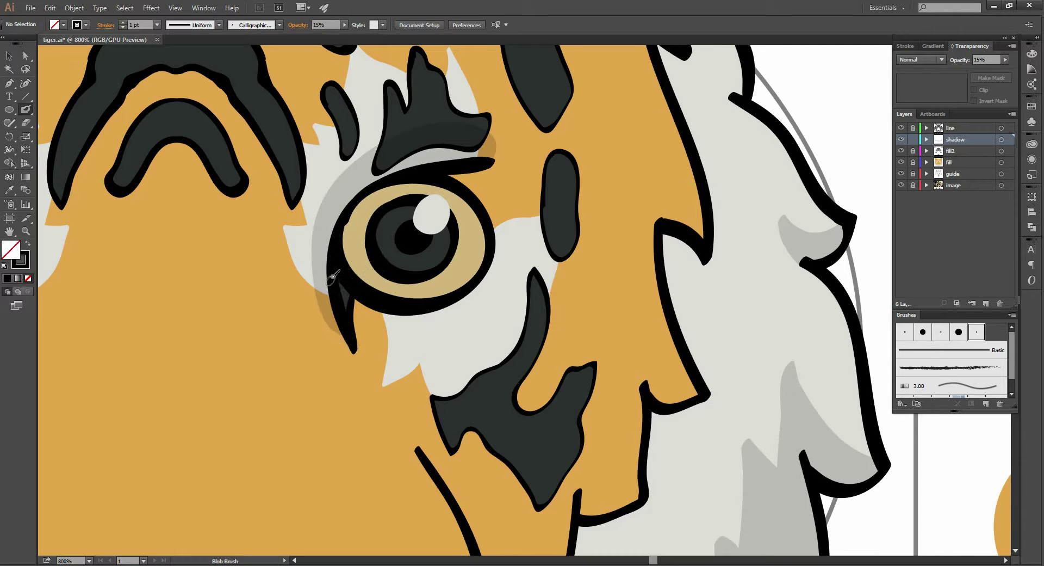
{"action": "mouse_move", "coordinate": [331, 277]}
{"action": "left_mouse_down"}
{"action": "mouse_move", "coordinate": [324, 257]}
{"action": "mouse_move", "coordinate": [354, 346]}
{"action": "left_mouse_up"}
Extend the translucent shadow along the right eye's lower rim, then zoom out to the whole face
{"action": "left_click_drag", "start_coordinate": [450, 219], "coordinate": [460, 197]}
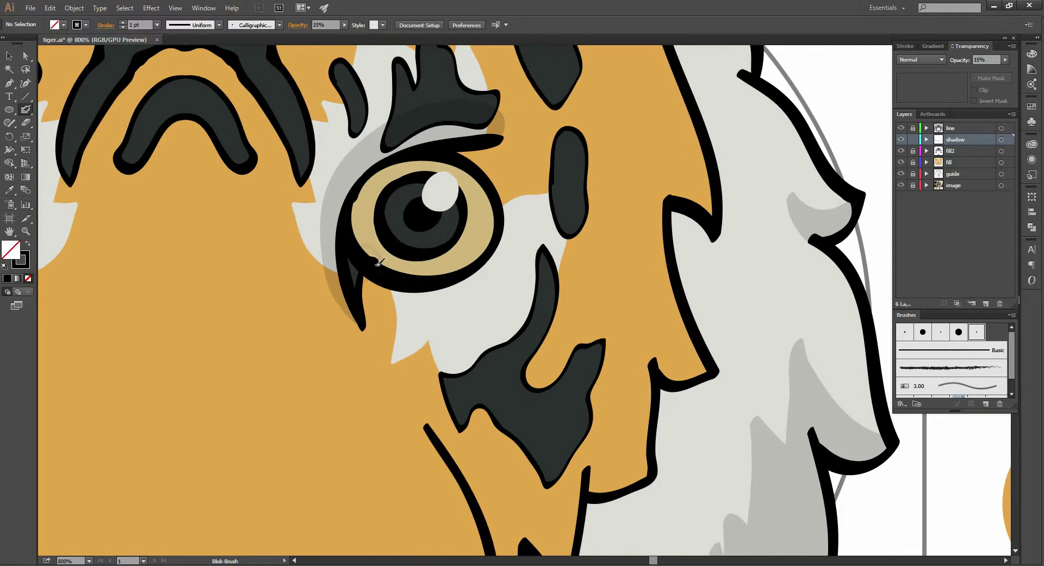
{"action": "left_click_drag", "start_coordinate": [438, 267], "coordinate": [487, 179]}
{"action": "left_click_drag", "start_coordinate": [371, 266], "coordinate": [490, 214]}
{"action": "left_click_drag", "start_coordinate": [369, 259], "coordinate": [496, 224]}
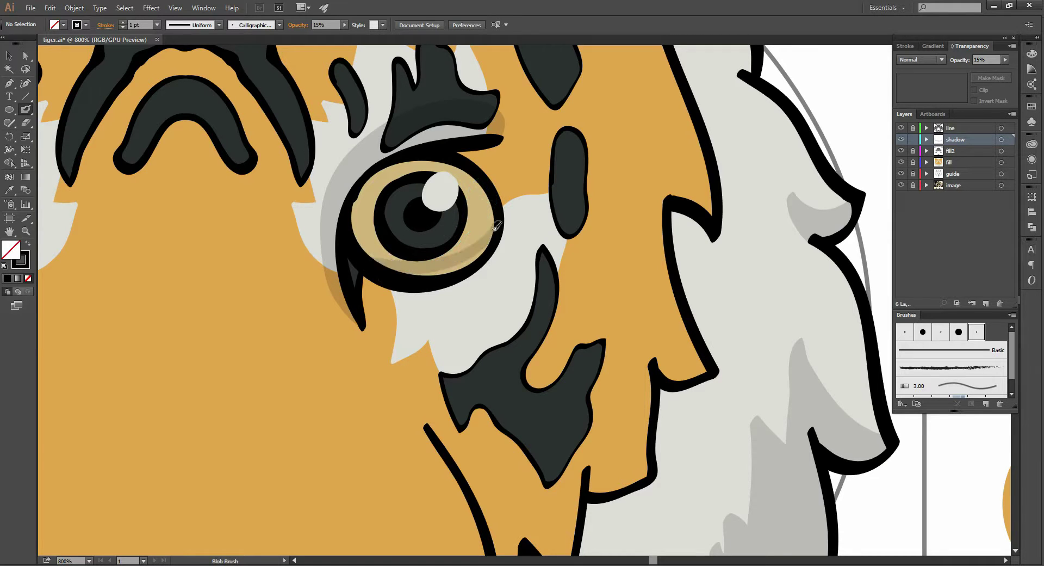
{"action": "mouse_move", "coordinate": [405, 277]}
{"action": "left_mouse_down"}
{"action": "mouse_move", "coordinate": [459, 265]}
{"action": "mouse_move", "coordinate": [496, 228]}
{"action": "left_mouse_up"}
{"action": "left_click_drag", "start_coordinate": [356, 249], "coordinate": [359, 256]}
{"action": "left_click_drag", "start_coordinate": [421, 270], "coordinate": [424, 267]}
{"action": "left_click_drag", "start_coordinate": [391, 265], "coordinate": [480, 237]}
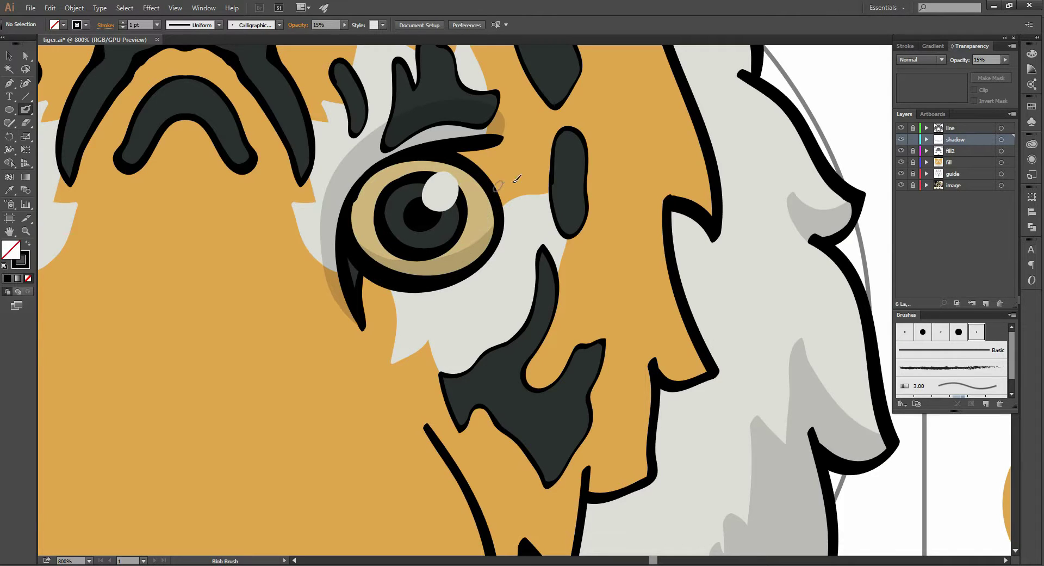
{"action": "scroll", "coordinate": [544, 202], "scroll_direction": "down", "scroll_amount": 3}
{"action": "left_click_drag", "start_coordinate": [543, 232], "coordinate": [311, 225]}
{"action": "key", "text": "v"}
Reflect the copied eye shadow vertically and nudge it around the left eye
{"action": "right_click", "coordinate": [310, 225]}
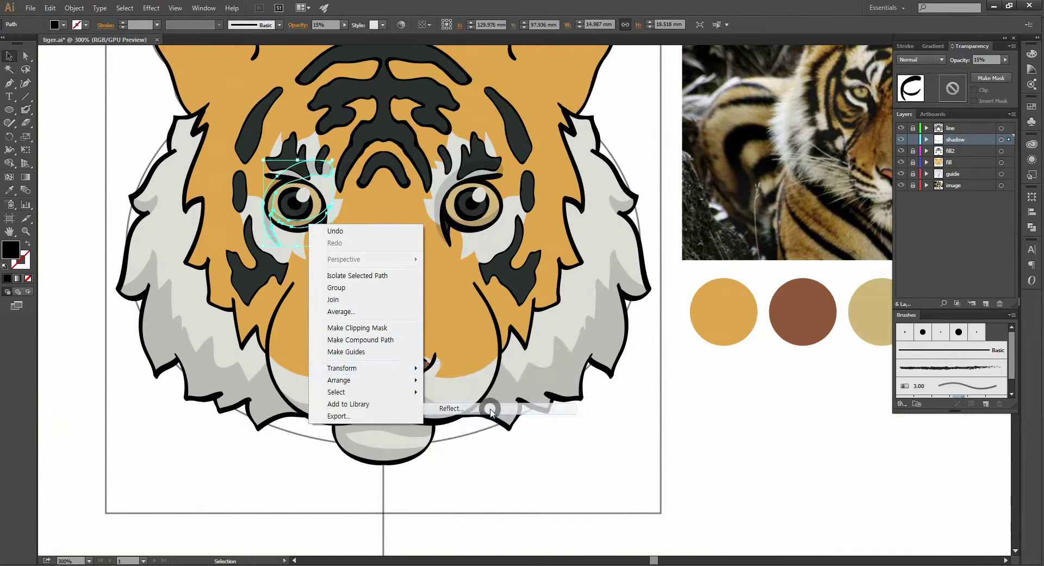
{"action": "left_click", "coordinate": [406, 281]}
{"action": "key", "text": "Return"}
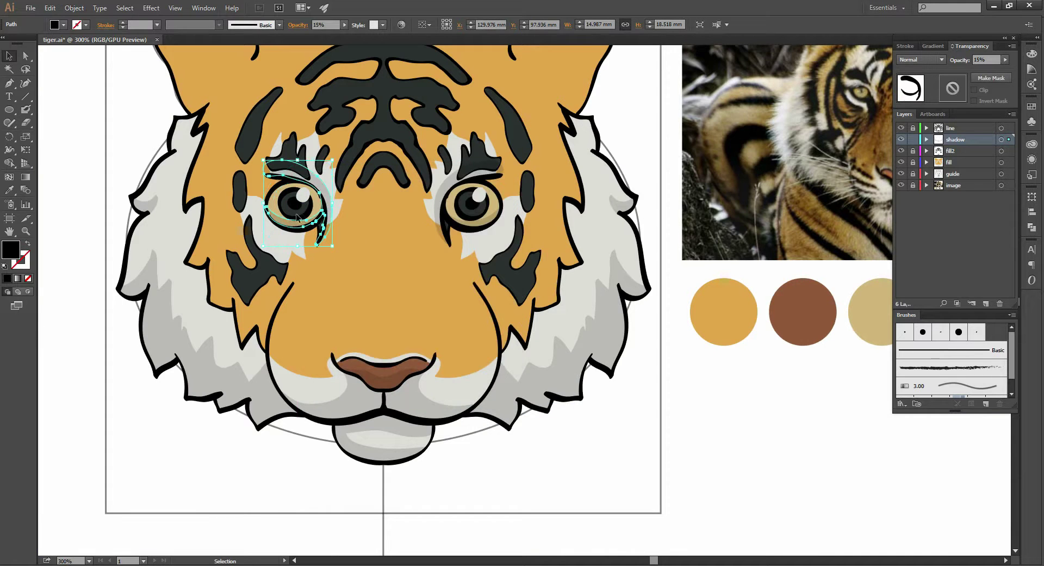
{"action": "scroll", "coordinate": [303, 221], "scroll_direction": "up", "scroll_amount": 3}
{"action": "scroll", "coordinate": [302, 222], "scroll_direction": "up", "scroll_amount": 1}
{"action": "mouse_move", "coordinate": [351, 218]}
{"action": "left_mouse_down"}
{"action": "mouse_move", "coordinate": [359, 229]}
{"action": "mouse_move", "coordinate": [524, 245]}
{"action": "mouse_move", "coordinate": [409, 231]}
{"action": "mouse_move", "coordinate": [420, 234]}
{"action": "left_mouse_up"}
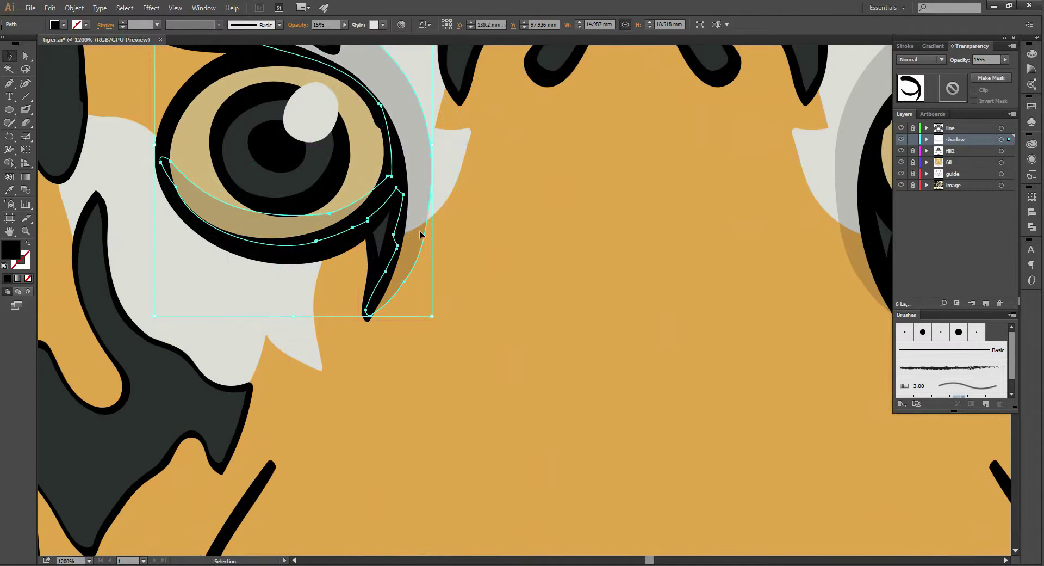
Deselect the eye shadow and zoom out to show the whole tiger and swatches
{"action": "left_click", "coordinate": [440, 186], "text": "ctrl+alt"}
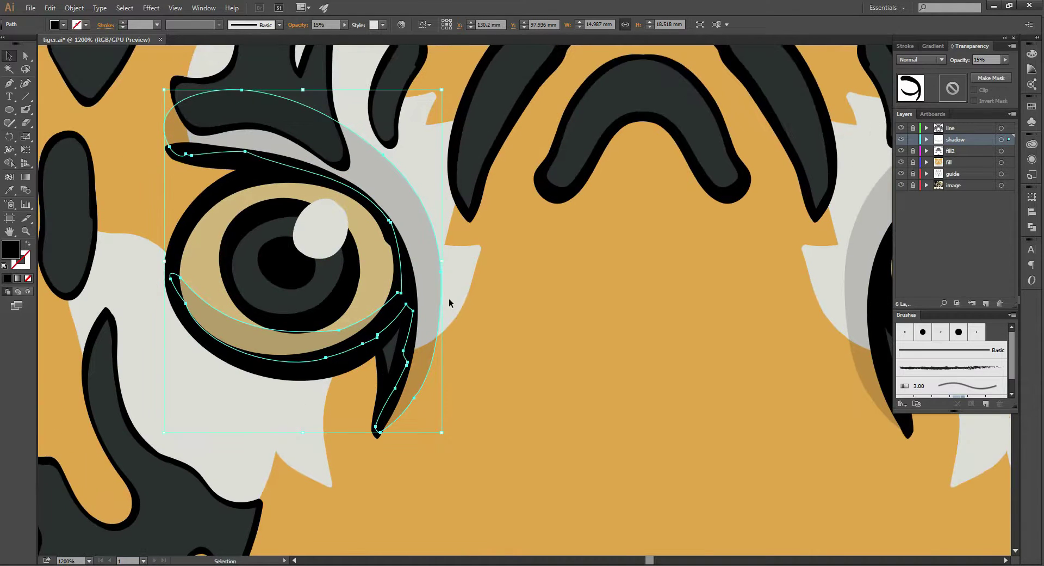
{"action": "left_click", "coordinate": [448, 298], "text": "ctrl+alt"}
{"action": "scroll", "coordinate": [599, 305], "scroll_direction": "right", "scroll_amount": 3}
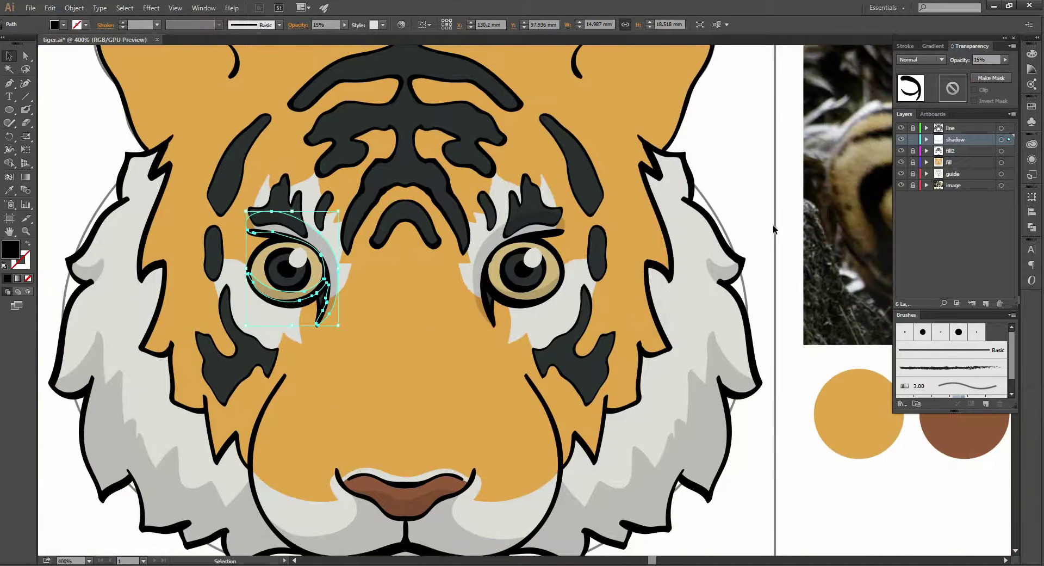
{"action": "left_click", "coordinate": [750, 198]}
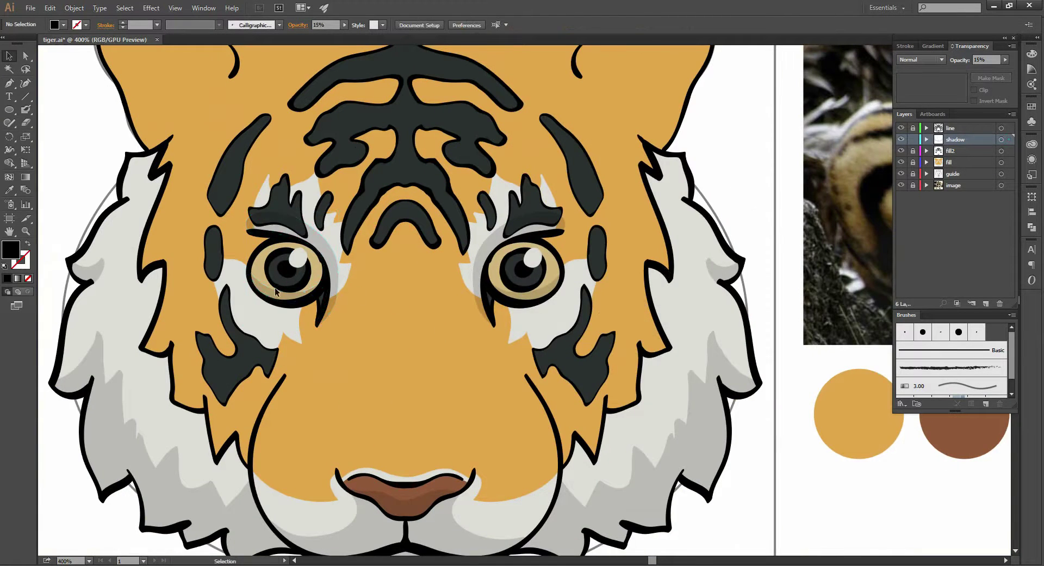
{"action": "scroll", "coordinate": [298, 320], "scroll_direction": "up", "scroll_amount": 1}
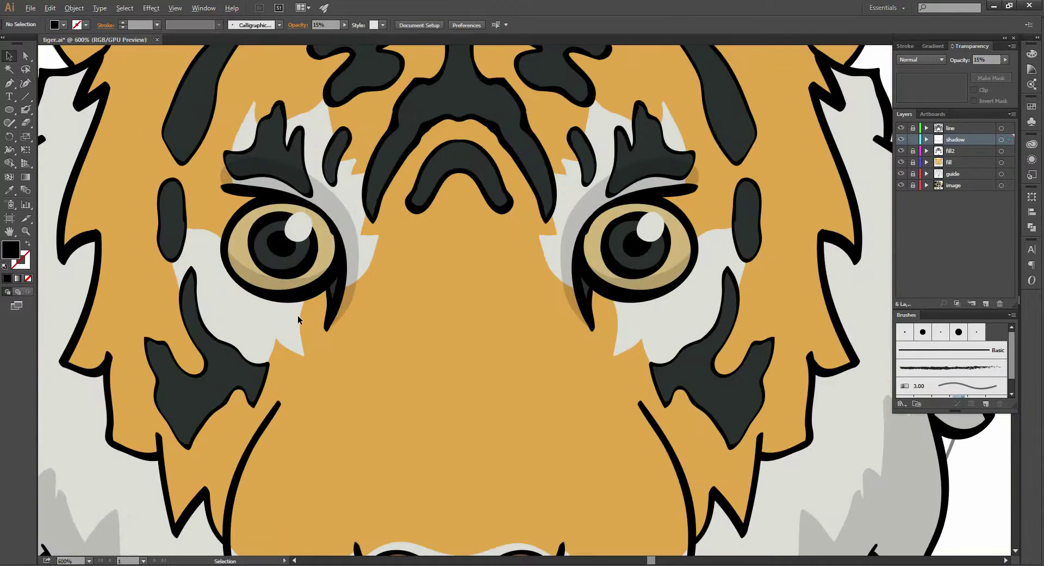
{"action": "scroll", "coordinate": [298, 319], "scroll_direction": "down", "scroll_amount": 3}
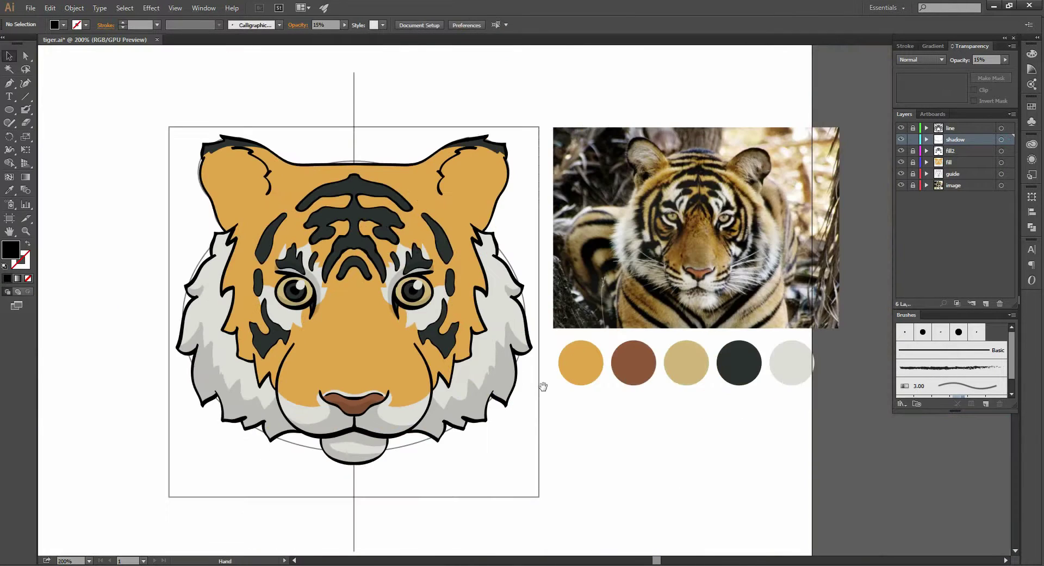
{"action": "mouse_move", "coordinate": [544, 386]}
{"action": "left_mouse_down"}
{"action": "mouse_move", "coordinate": [543, 329]}
{"action": "mouse_move", "coordinate": [553, 325]}
{"action": "left_mouse_up"}
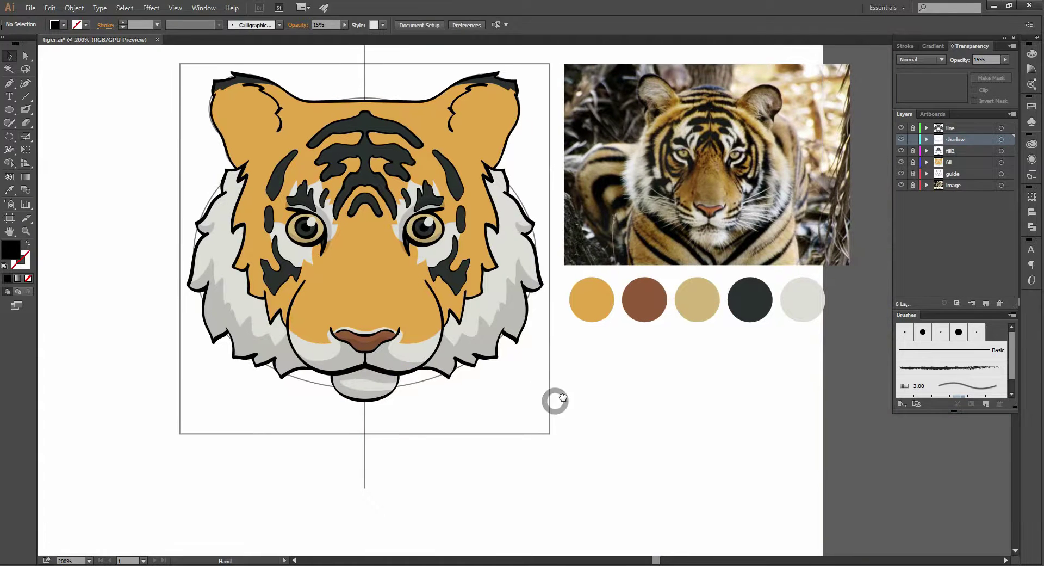
{"action": "left_click", "coordinate": [479, 343]}
{"action": "left_click", "coordinate": [389, 360], "text": "shift"}
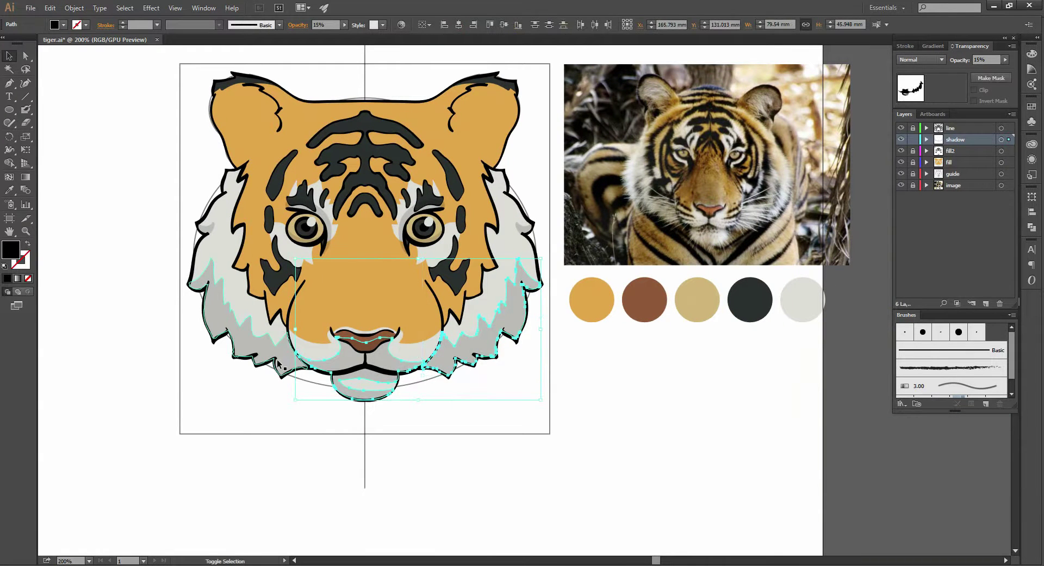
{"action": "left_click", "coordinate": [1011, 141]}
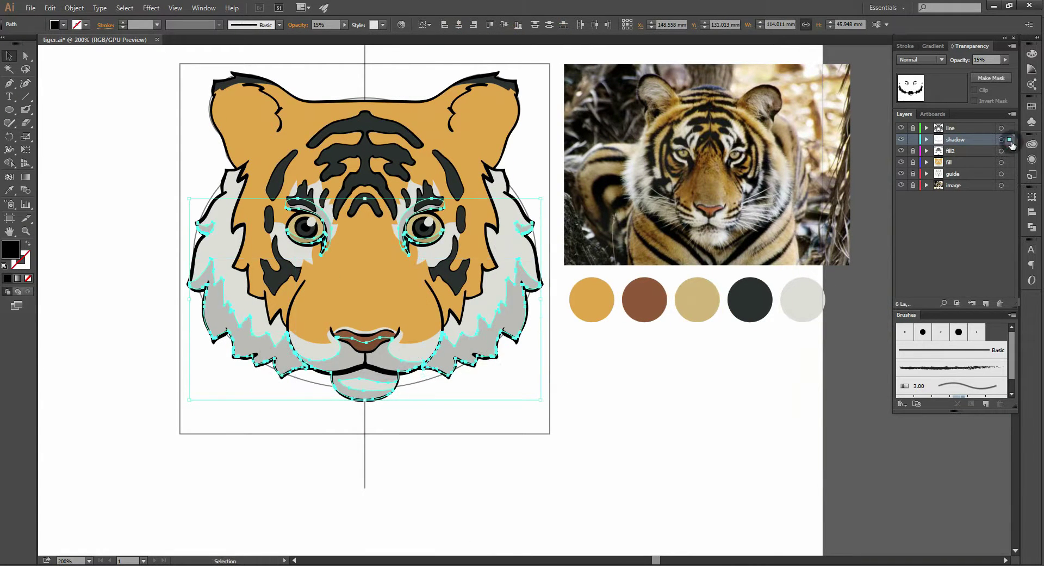
{"action": "left_click", "coordinate": [536, 459]}
{"action": "scroll", "coordinate": [576, 208], "scroll_direction": "up", "scroll_amount": 2}
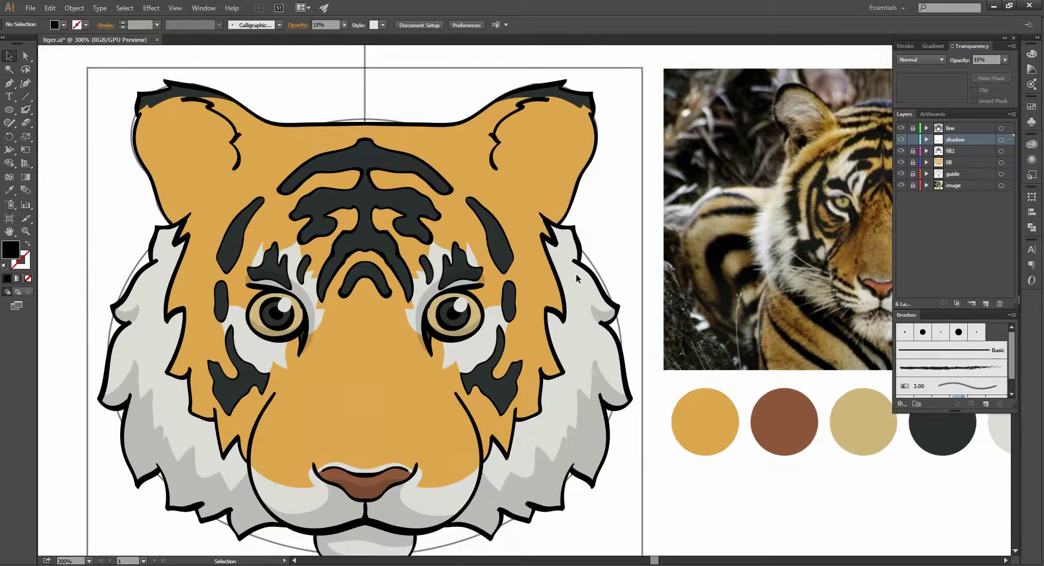
{"action": "mouse_move", "coordinate": [608, 315]}
{"action": "left_mouse_down"}
{"action": "mouse_move", "coordinate": [599, 253]}
{"action": "mouse_move", "coordinate": [619, 260]}
{"action": "left_mouse_up"}
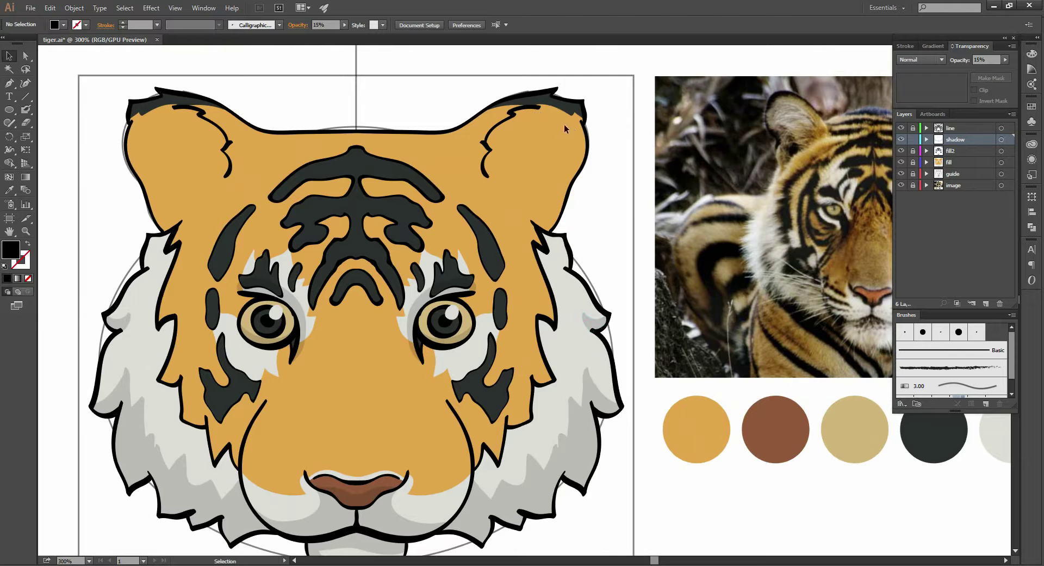
With the Blob Brush, paint faint shadow along the ear tip and inside the right ear
{"action": "scroll", "coordinate": [554, 126], "scroll_direction": "up", "scroll_amount": 1}
{"action": "left_click_drag", "start_coordinate": [642, 232], "coordinate": [625, 210]}
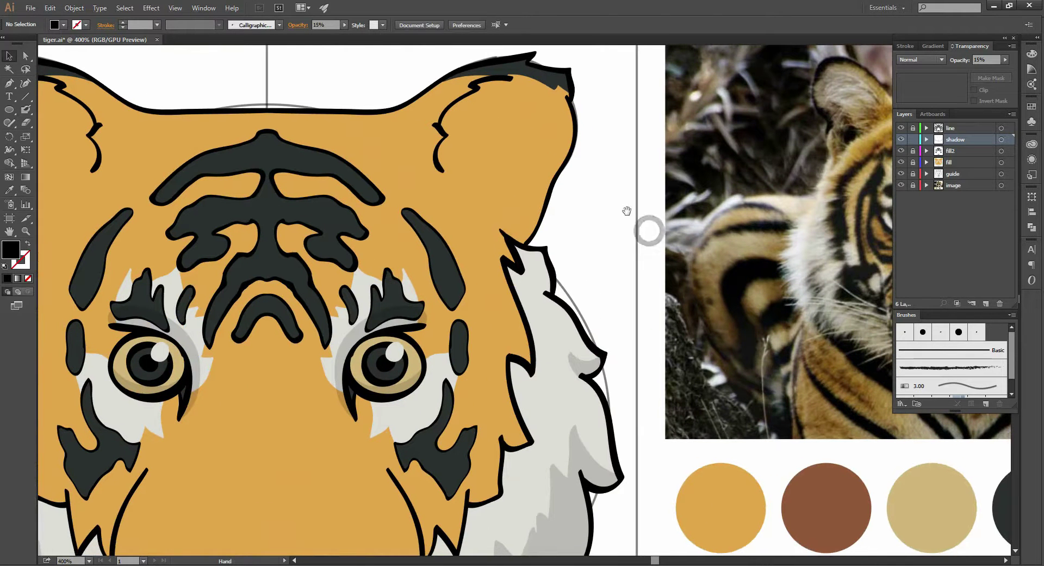
{"action": "key", "text": "shift+b"}
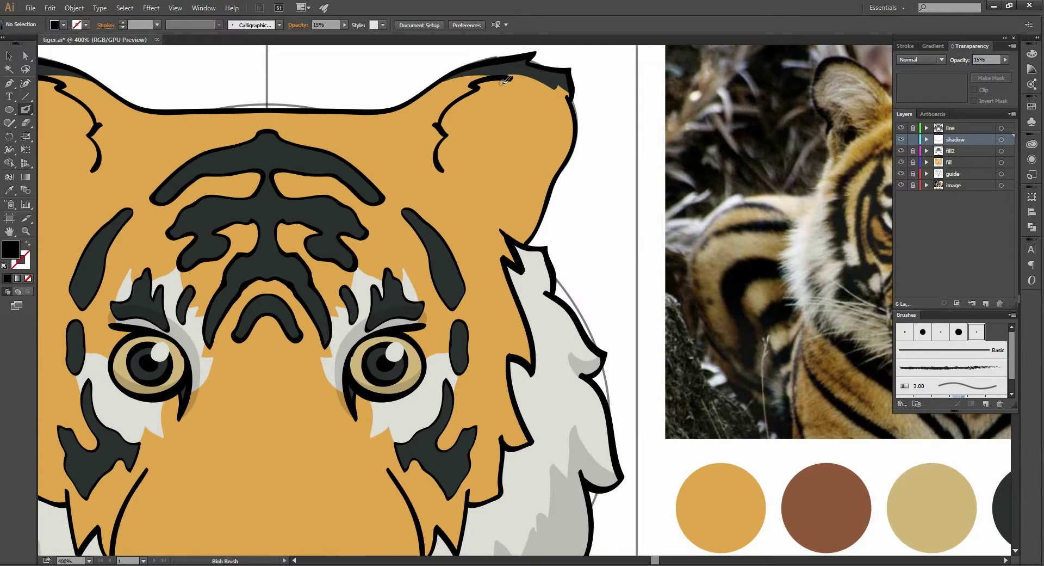
{"action": "left_click_drag", "start_coordinate": [505, 81], "coordinate": [544, 93]}
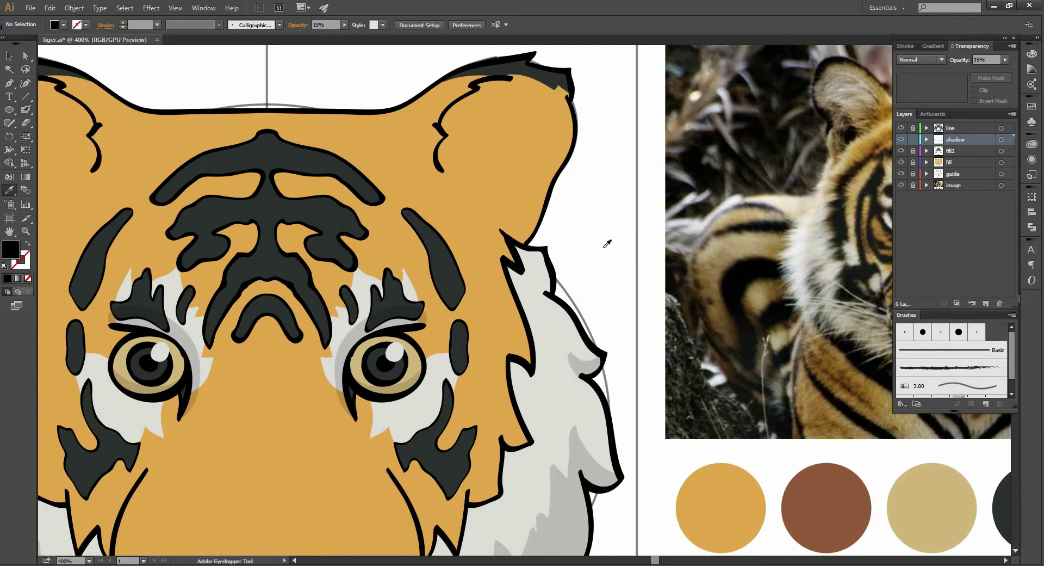
{"action": "left_click_drag", "start_coordinate": [609, 226], "coordinate": [579, 218]}
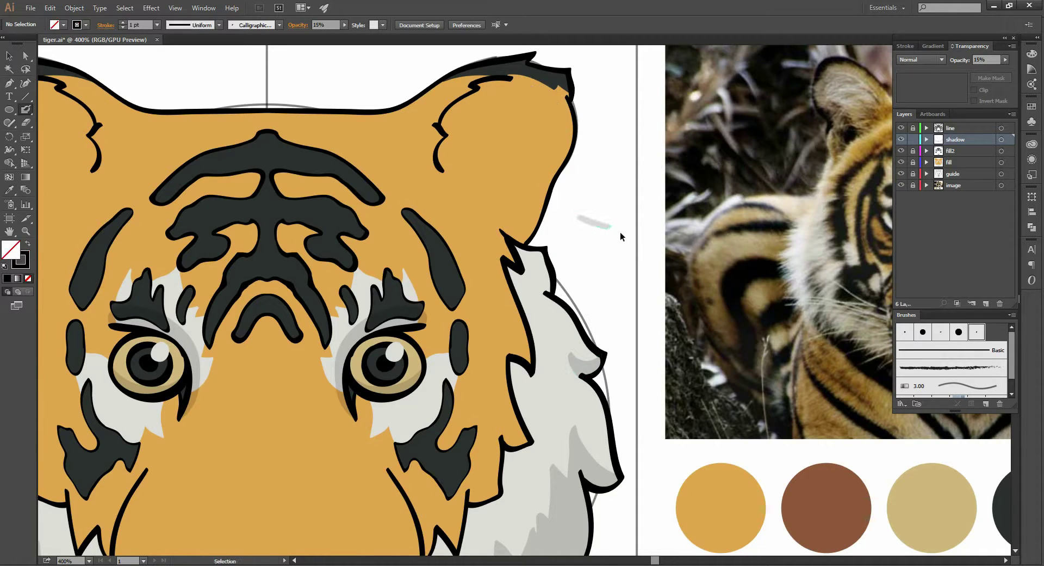
{"action": "key", "text": "ctrl+z"}
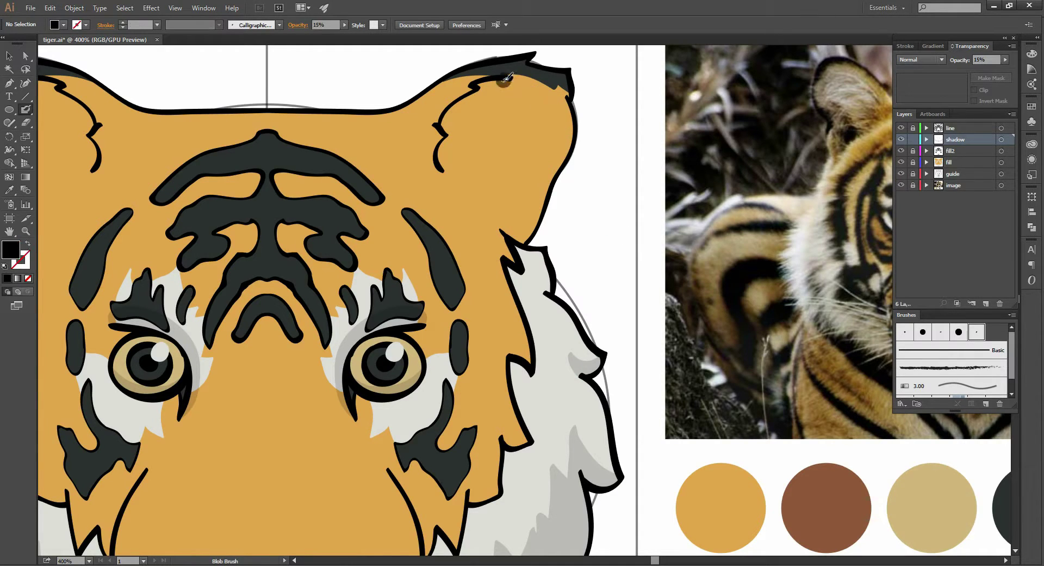
{"action": "left_click_drag", "start_coordinate": [505, 80], "coordinate": [532, 85]}
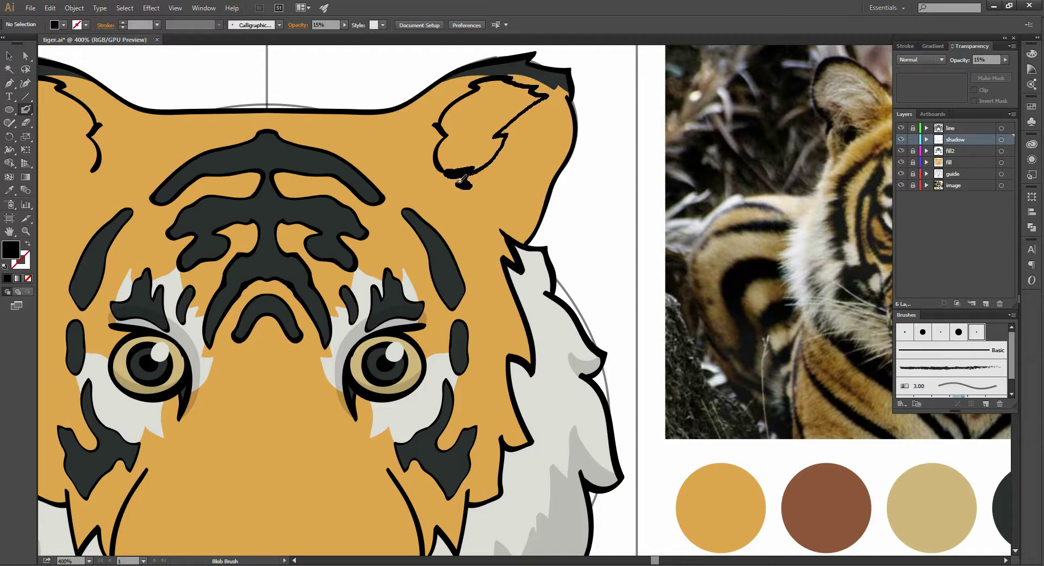
{"action": "left_click_drag", "start_coordinate": [445, 161], "coordinate": [444, 162]}
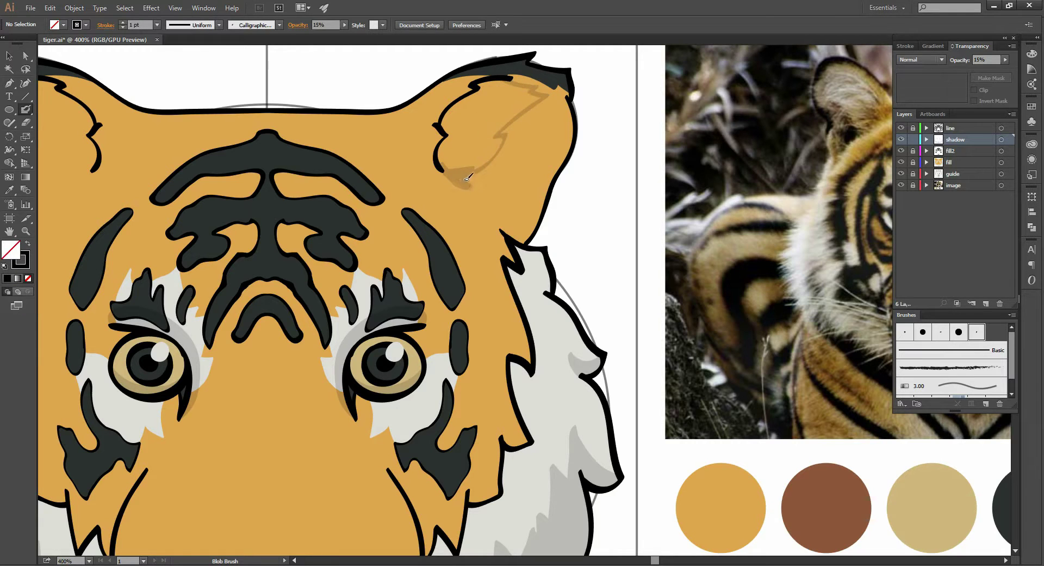
{"action": "left_click_drag", "start_coordinate": [467, 177], "coordinate": [488, 187]}
{"action": "left_click_drag", "start_coordinate": [482, 179], "coordinate": [457, 177]}
Zoom in and paint shadow along the ear's edges, redoing a too-thick upper stroke
{"action": "key", "text": "ctrl+plus"}
{"action": "key", "text": "ctrl+plus"}
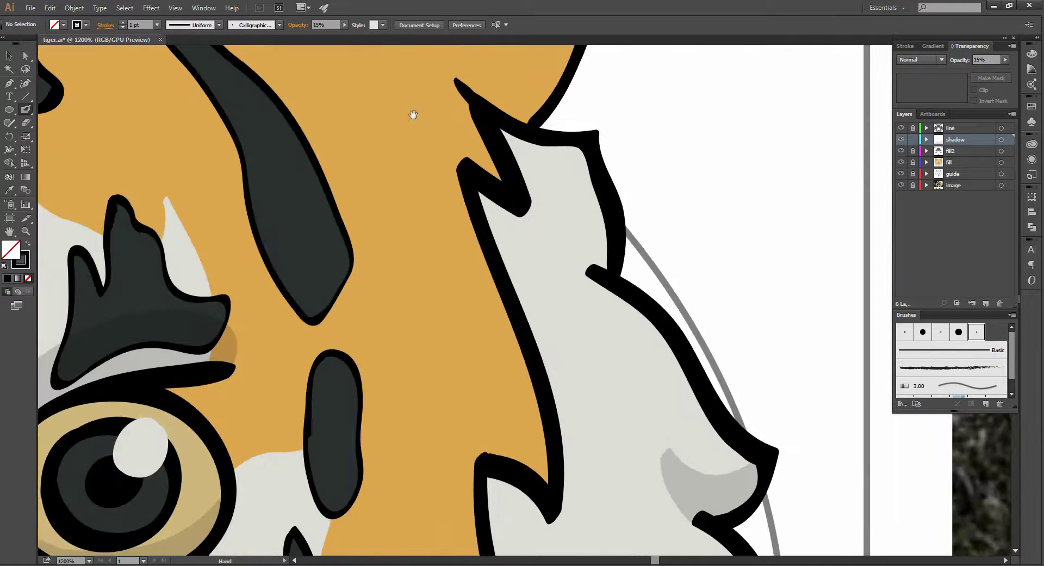
{"action": "key", "text": "ctrl+plus"}
{"action": "left_click_drag", "start_coordinate": [402, 134], "coordinate": [430, 229]}
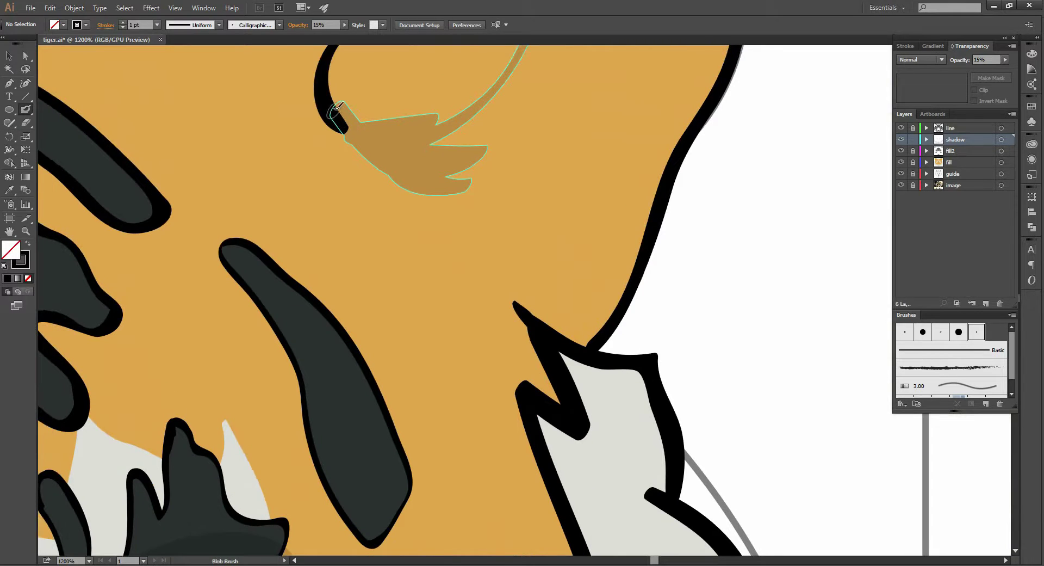
{"action": "left_click_drag", "start_coordinate": [336, 107], "coordinate": [406, 167]}
{"action": "mouse_move", "coordinate": [400, 54]}
{"action": "left_mouse_down"}
{"action": "mouse_move", "coordinate": [403, 157]}
{"action": "mouse_move", "coordinate": [356, 241]}
{"action": "left_mouse_up"}
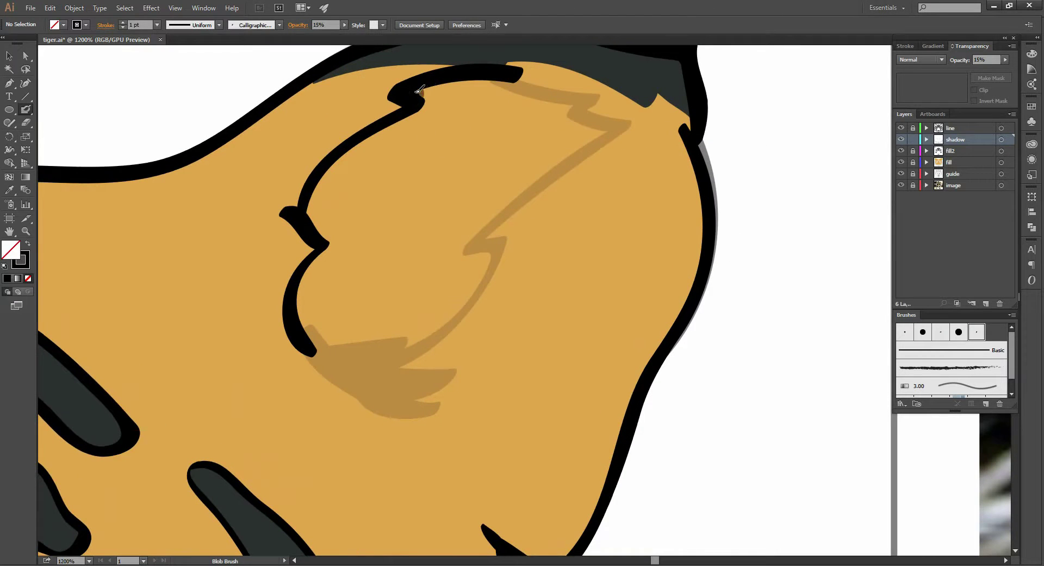
{"action": "mouse_move", "coordinate": [420, 89]}
{"action": "left_mouse_down"}
{"action": "mouse_move", "coordinate": [549, 107]}
{"action": "mouse_move", "coordinate": [584, 135]}
{"action": "left_mouse_up"}
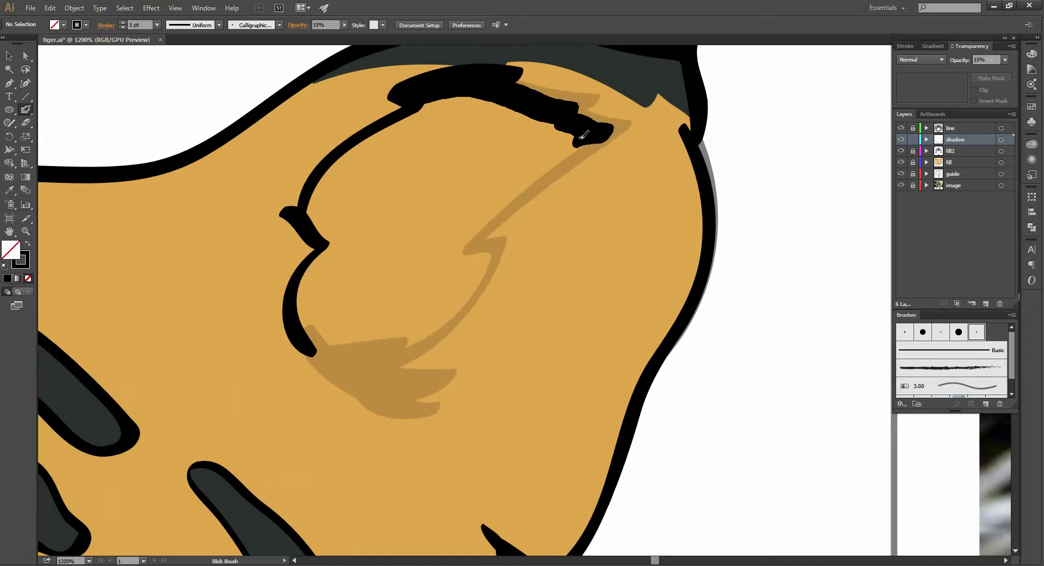
{"action": "key", "text": "ctrl+z"}
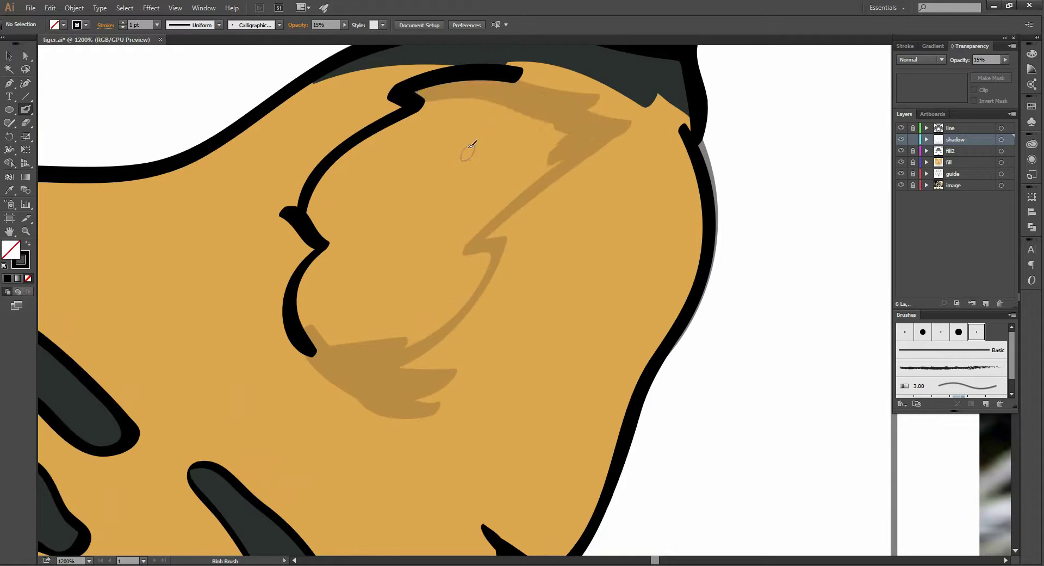
{"action": "mouse_move", "coordinate": [423, 104]}
{"action": "left_mouse_down"}
{"action": "mouse_move", "coordinate": [552, 142]}
{"action": "mouse_move", "coordinate": [477, 225]}
{"action": "mouse_move", "coordinate": [525, 163]}
{"action": "mouse_move", "coordinate": [414, 126]}
{"action": "mouse_move", "coordinate": [375, 152]}
{"action": "mouse_move", "coordinate": [395, 133]}
{"action": "mouse_move", "coordinate": [329, 187]}
{"action": "mouse_move", "coordinate": [323, 205]}
{"action": "mouse_move", "coordinate": [353, 239]}
{"action": "mouse_move", "coordinate": [340, 215]}
{"action": "mouse_move", "coordinate": [426, 140]}
{"action": "left_mouse_up"}
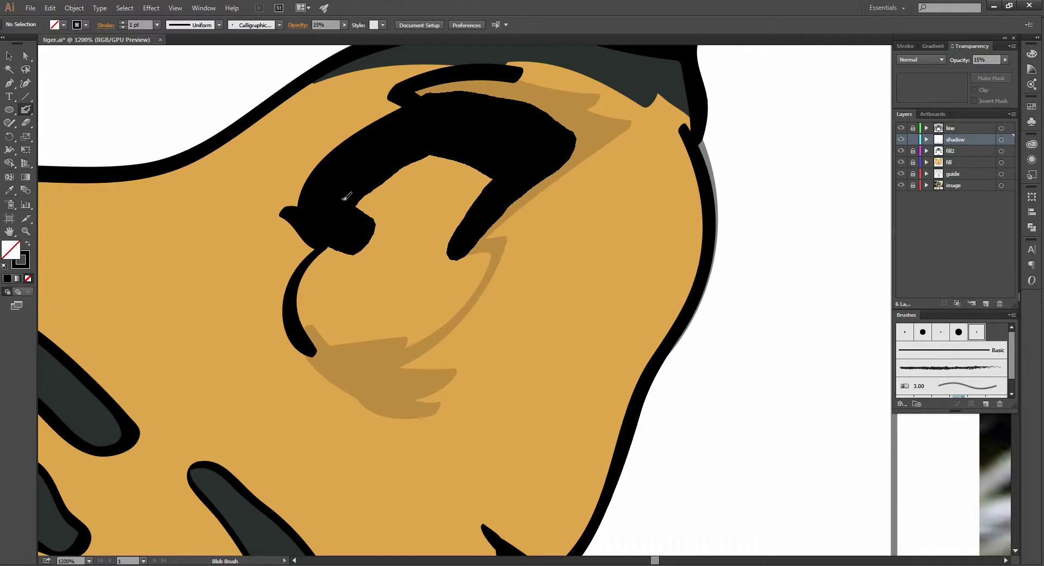
Fill the ear's inner gap and lower part, smooth the inner edge, and deselect
{"action": "mouse_move", "coordinate": [345, 197]}
{"action": "left_mouse_down"}
{"action": "mouse_move", "coordinate": [431, 156]}
{"action": "mouse_move", "coordinate": [486, 185]}
{"action": "mouse_move", "coordinate": [452, 201]}
{"action": "mouse_move", "coordinate": [358, 207]}
{"action": "mouse_move", "coordinate": [413, 223]}
{"action": "mouse_move", "coordinate": [468, 206]}
{"action": "mouse_move", "coordinate": [438, 253]}
{"action": "mouse_move", "coordinate": [387, 238]}
{"action": "mouse_move", "coordinate": [318, 275]}
{"action": "mouse_move", "coordinate": [336, 251]}
{"action": "mouse_move", "coordinate": [304, 305]}
{"action": "mouse_move", "coordinate": [324, 338]}
{"action": "mouse_move", "coordinate": [361, 344]}
{"action": "mouse_move", "coordinate": [318, 282]}
{"action": "mouse_move", "coordinate": [364, 261]}
{"action": "mouse_move", "coordinate": [424, 258]}
{"action": "mouse_move", "coordinate": [401, 221]}
{"action": "left_mouse_up"}
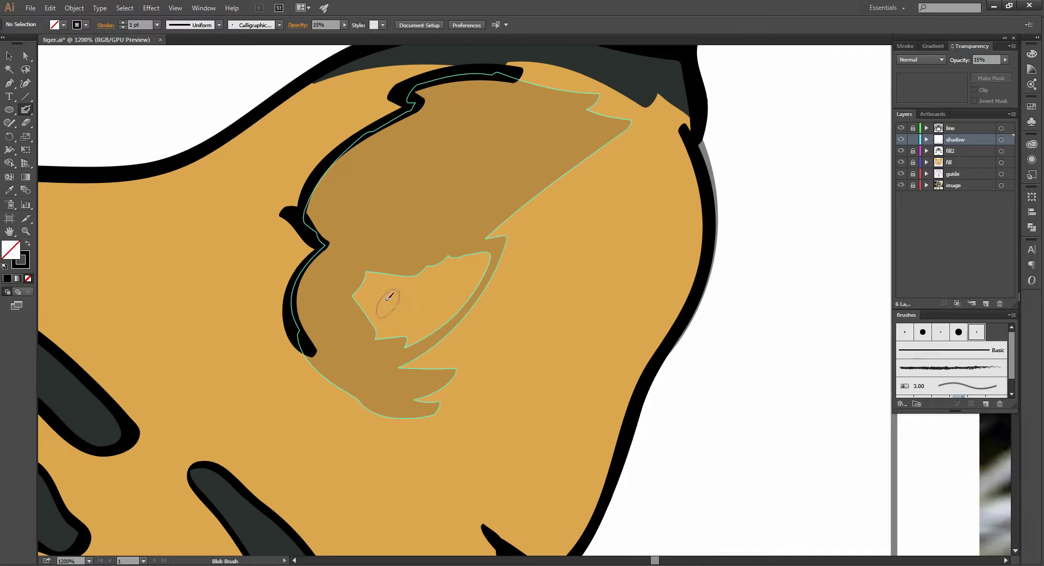
{"action": "mouse_move", "coordinate": [351, 278]}
{"action": "left_mouse_down"}
{"action": "mouse_move", "coordinate": [487, 253]}
{"action": "mouse_move", "coordinate": [462, 296]}
{"action": "mouse_move", "coordinate": [416, 334]}
{"action": "mouse_move", "coordinate": [377, 316]}
{"action": "mouse_move", "coordinate": [456, 274]}
{"action": "mouse_move", "coordinate": [433, 280]}
{"action": "left_mouse_up"}
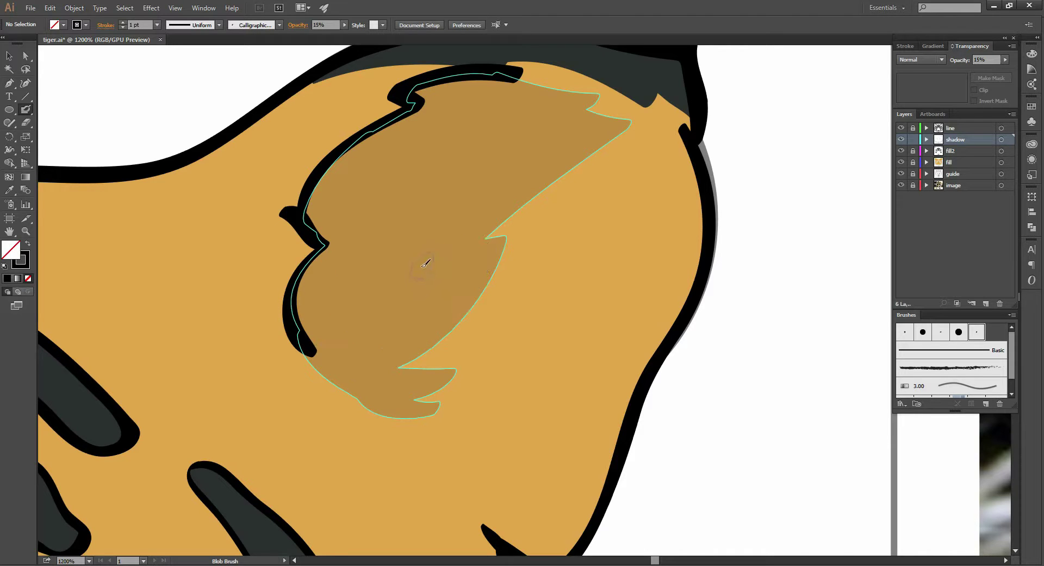
{"action": "left_click_drag", "start_coordinate": [316, 209], "coordinate": [367, 139]}
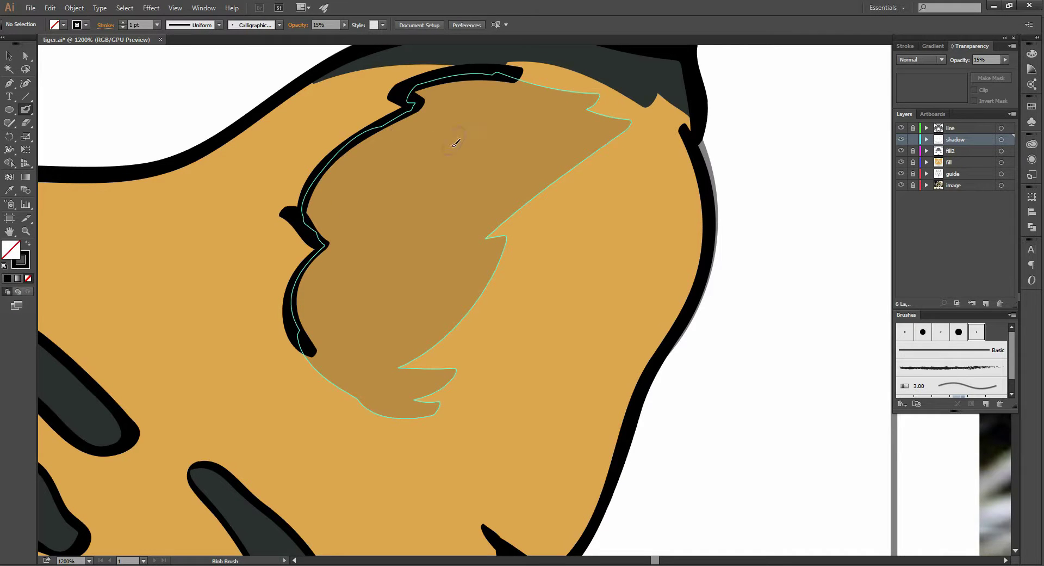
{"action": "key", "text": "v"}
{"action": "key", "text": "ctrl+shift+a"}
Select the ear shadow and Blob-Brush its right edge further up and down
{"action": "key", "text": "ctrl+minus"}
{"action": "key", "text": "ctrl+minus"}
{"action": "key", "text": "ctrl+minus"}
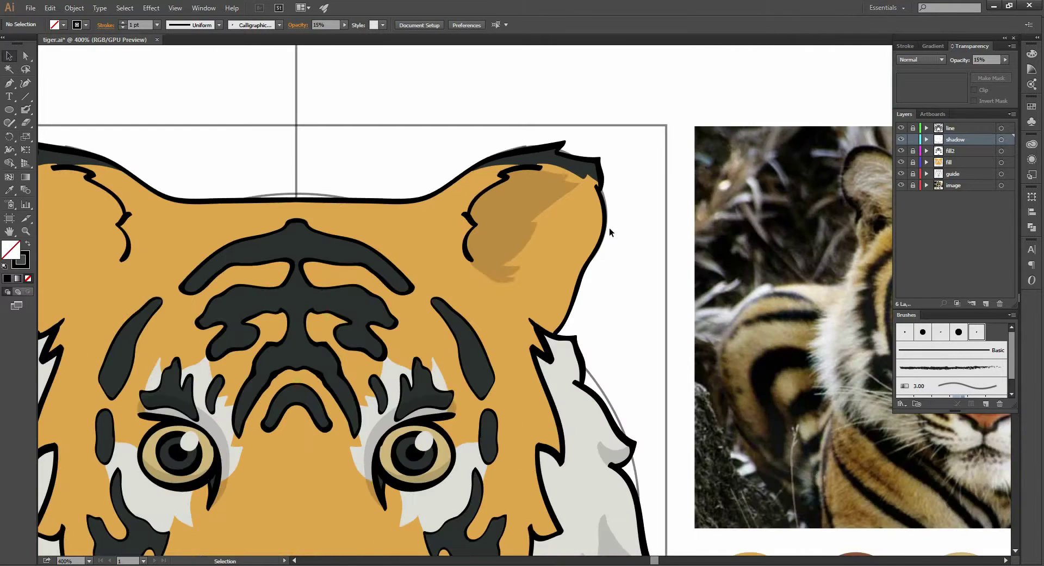
{"action": "scroll", "coordinate": [531, 277], "scroll_direction": "down", "scroll_amount": 2}
{"action": "scroll", "coordinate": [569, 279], "scroll_direction": "up", "scroll_amount": 3}
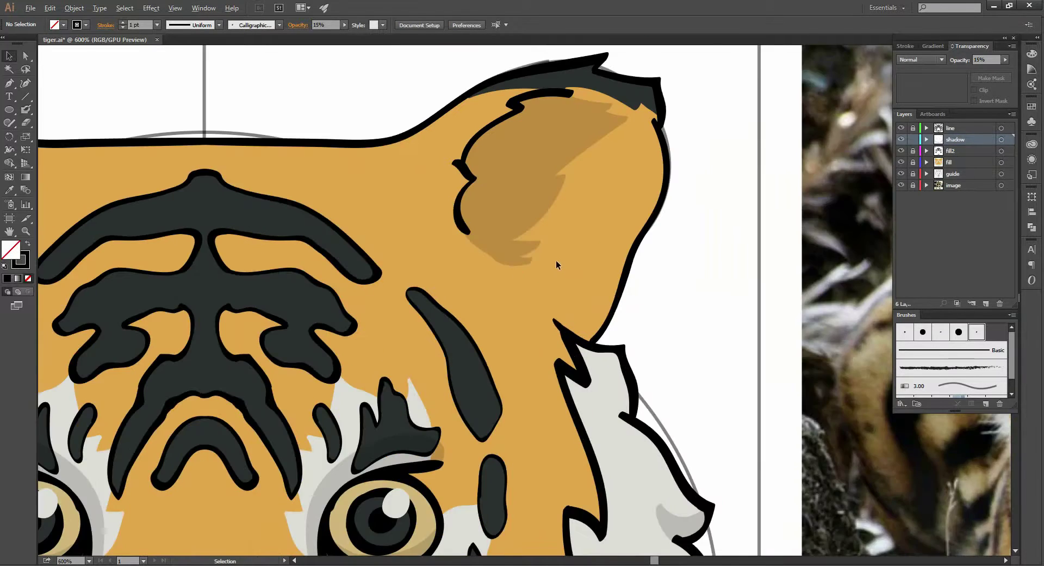
{"action": "scroll", "coordinate": [555, 260], "scroll_direction": "up", "scroll_amount": 1}
{"action": "left_click", "coordinate": [493, 195]}
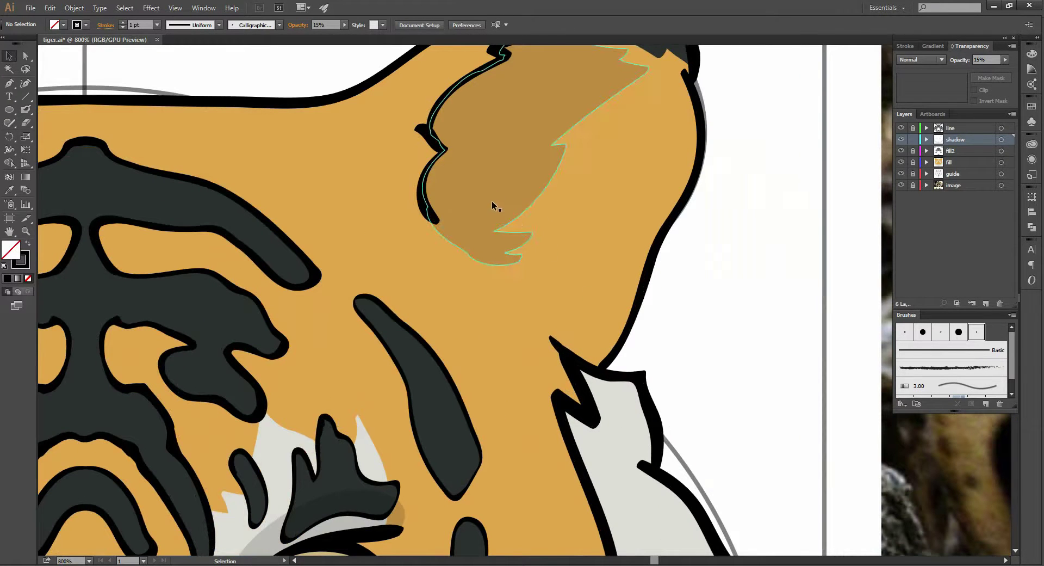
{"action": "key", "text": "shift+b"}
{"action": "mouse_move", "coordinate": [489, 221]}
{"action": "left_mouse_down"}
{"action": "mouse_move", "coordinate": [535, 191]}
{"action": "mouse_move", "coordinate": [511, 235]}
{"action": "left_mouse_up"}
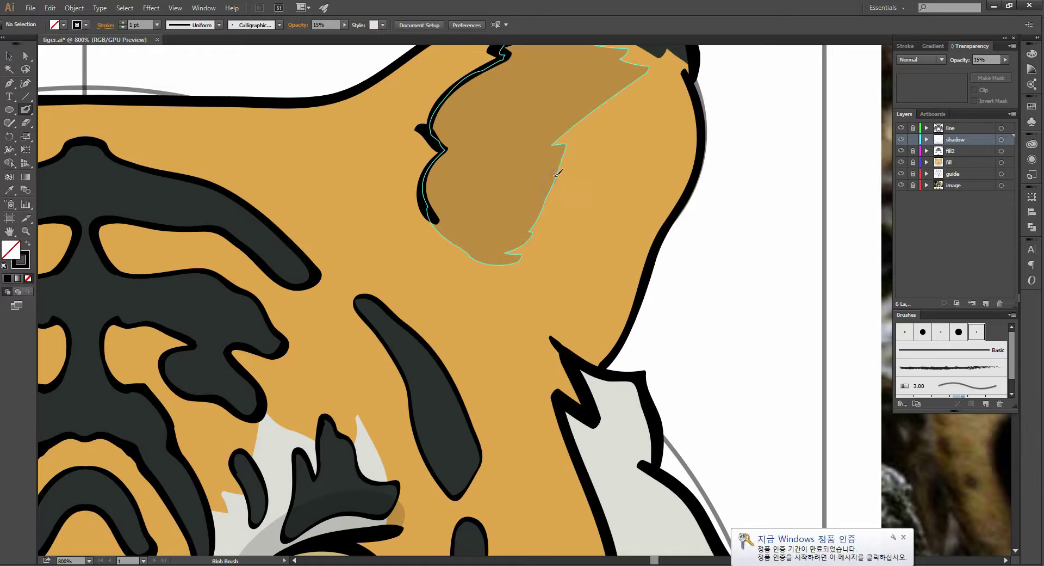
{"action": "left_click_drag", "start_coordinate": [555, 167], "coordinate": [504, 212]}
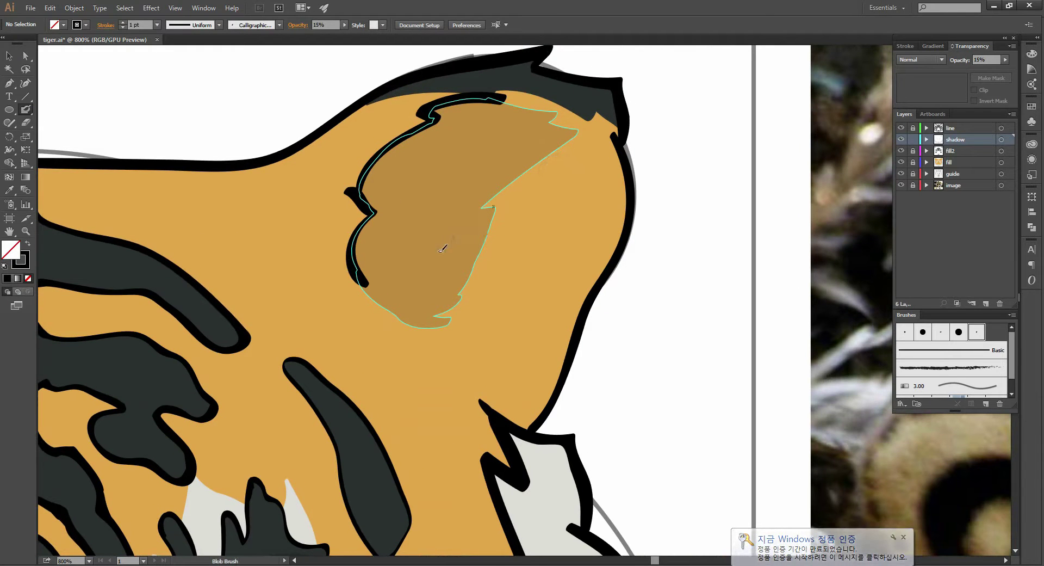
{"action": "left_click_drag", "start_coordinate": [480, 228], "coordinate": [435, 298]}
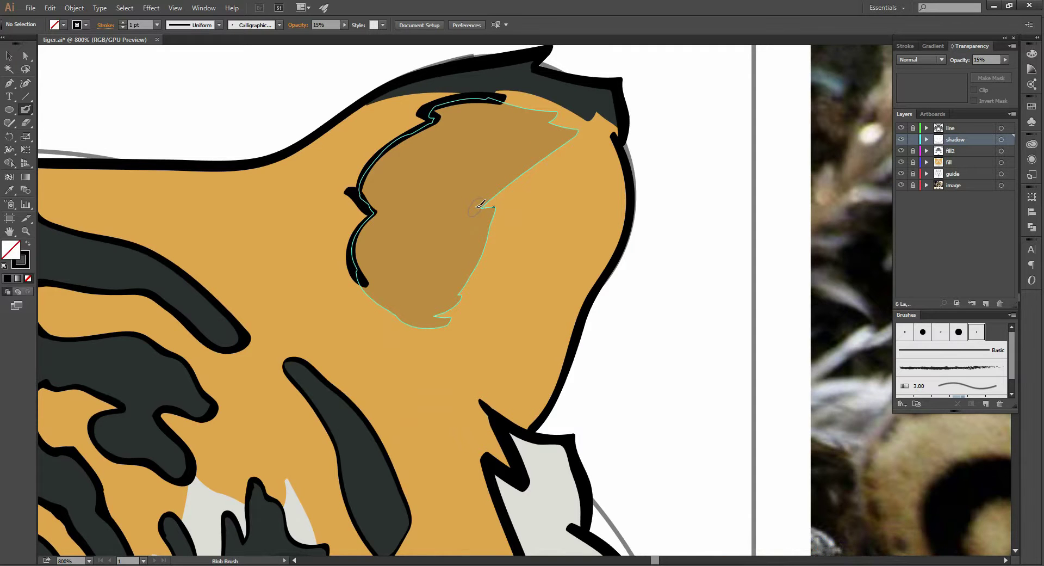
Deselect the ear shadow, then reselect it for further editing
{"action": "key", "text": "v"}
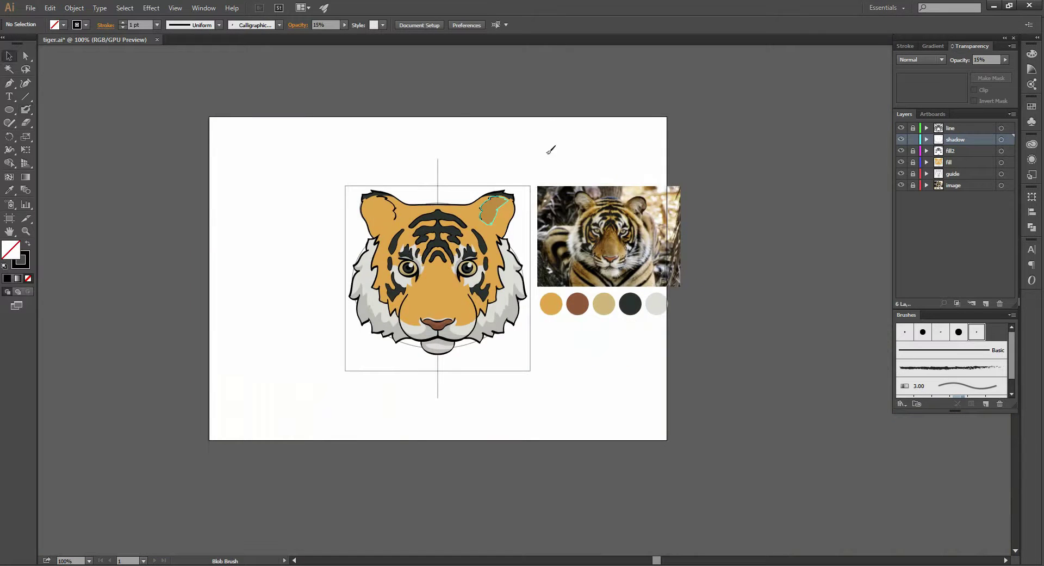
{"action": "left_click", "coordinate": [544, 155]}
{"action": "scroll", "coordinate": [537, 173], "scroll_direction": "up", "scroll_amount": 1}
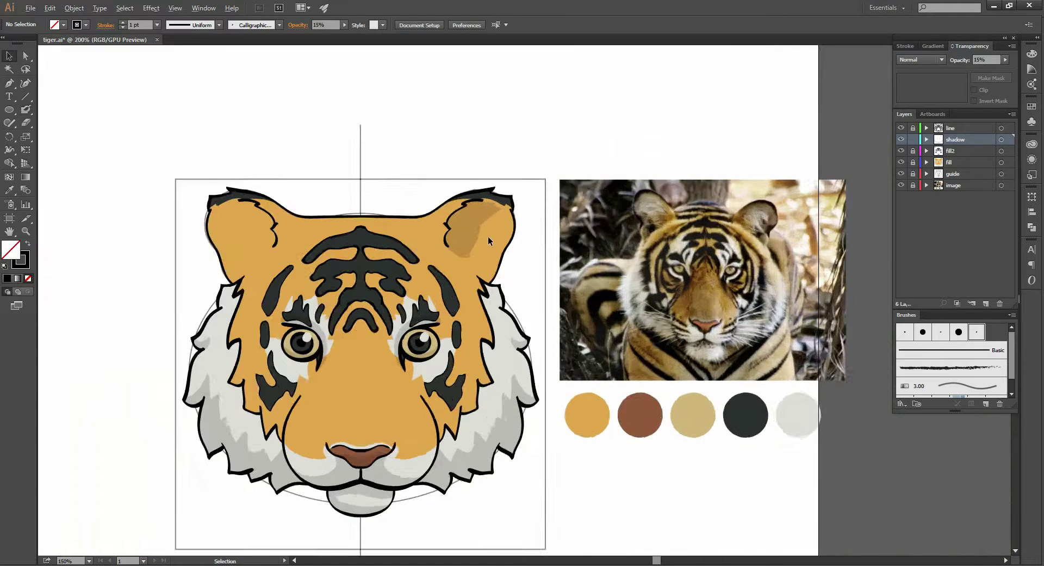
{"action": "scroll", "coordinate": [488, 236], "scroll_direction": "up", "scroll_amount": 2}
{"action": "scroll", "coordinate": [487, 246], "scroll_direction": "up", "scroll_amount": 1}
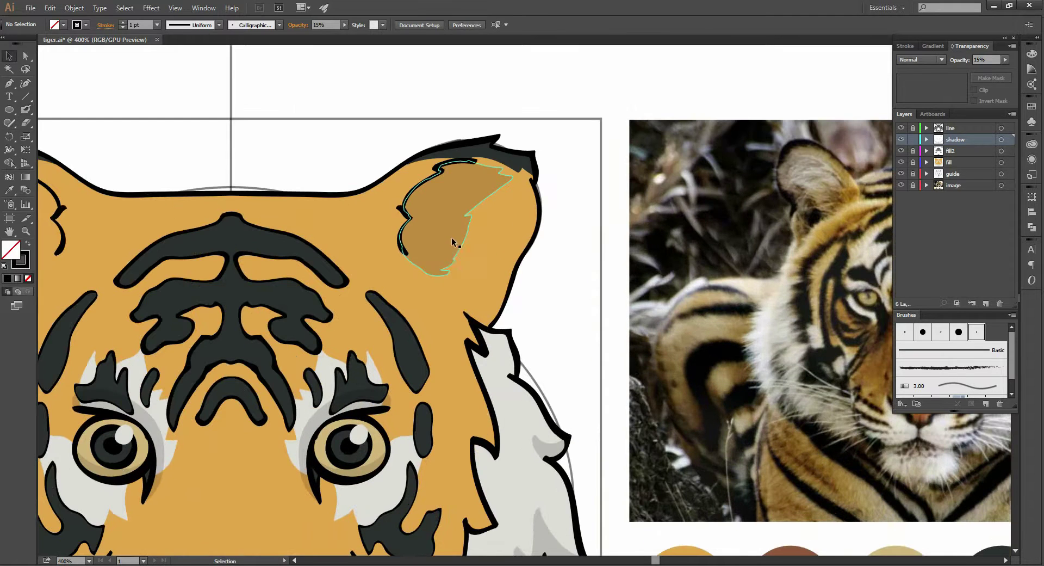
{"action": "left_click", "coordinate": [449, 233]}
{"action": "scroll", "coordinate": [485, 237], "scroll_direction": "up", "scroll_amount": 1}
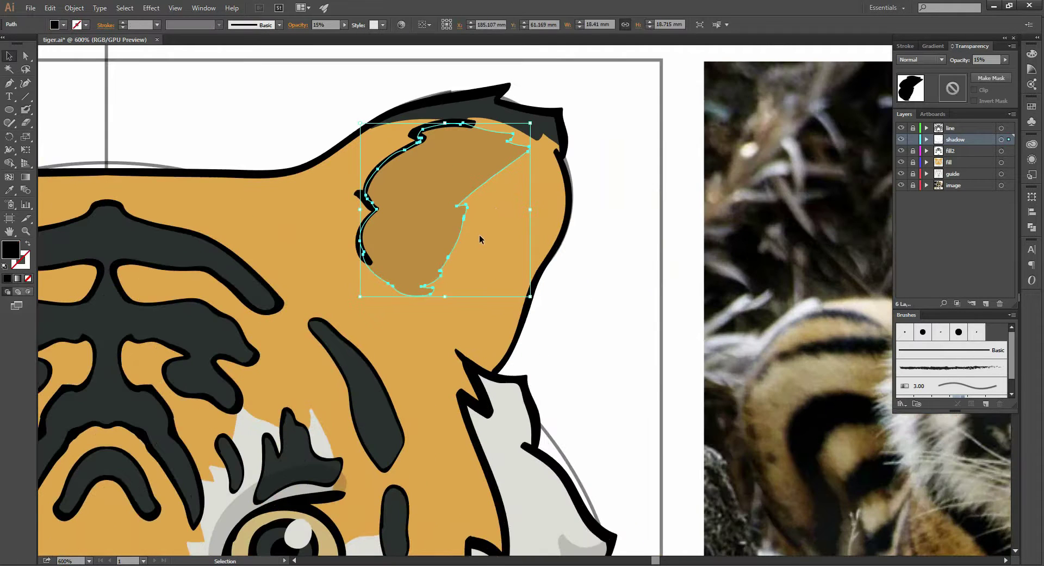
Erase strips from the ear shadow's right edge and remove the fragment at the ear bottom
{"action": "left_click", "coordinate": [27, 123]}
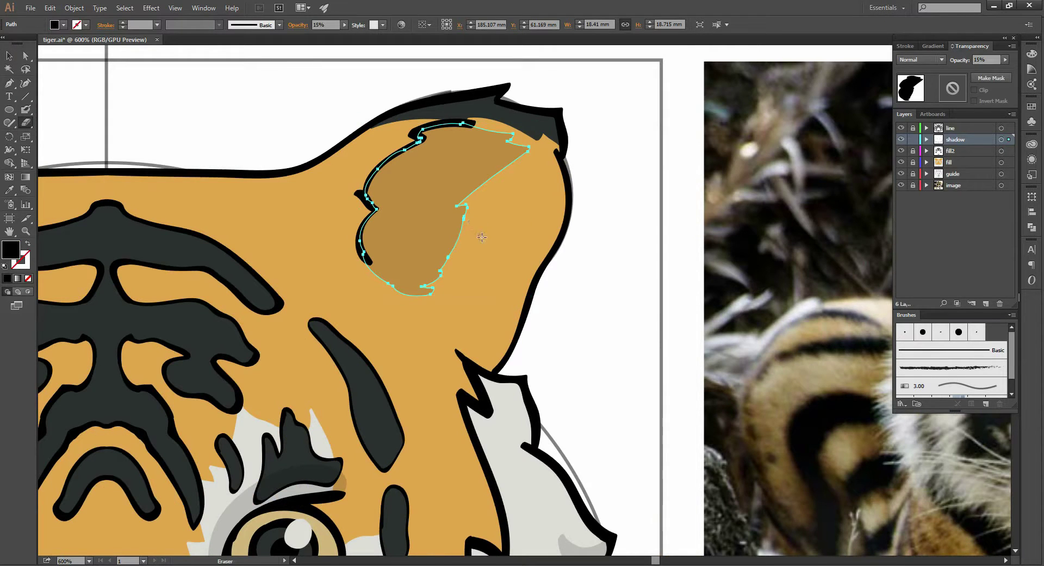
{"action": "mouse_move", "coordinate": [472, 208]}
{"action": "left_mouse_down"}
{"action": "mouse_move", "coordinate": [479, 226]}
{"action": "mouse_move", "coordinate": [456, 247]}
{"action": "mouse_move", "coordinate": [412, 261]}
{"action": "left_mouse_up"}
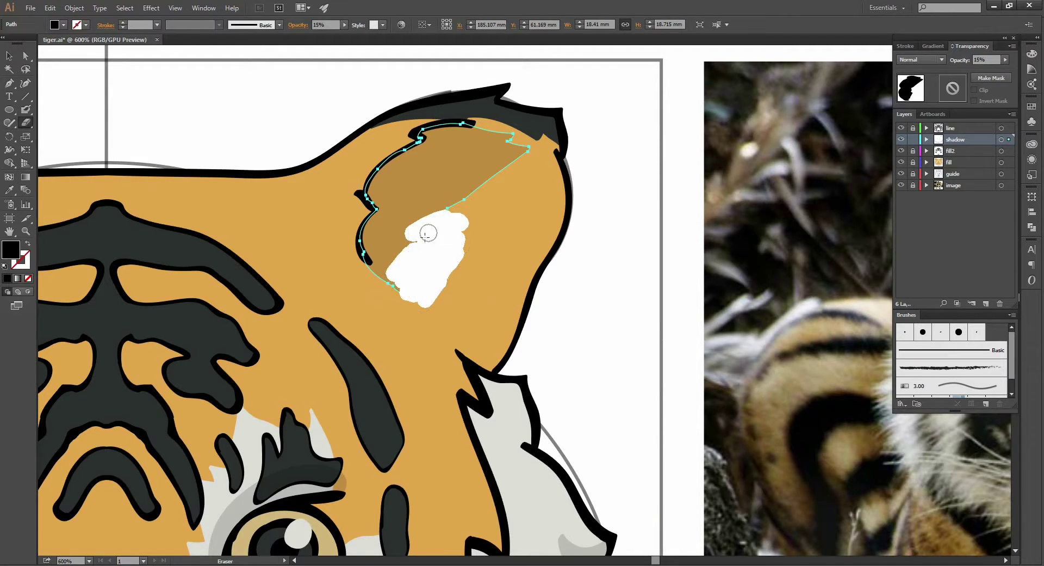
{"action": "left_click_drag", "start_coordinate": [412, 260], "coordinate": [429, 231]}
{"action": "left_click_drag", "start_coordinate": [407, 281], "coordinate": [384, 285]}
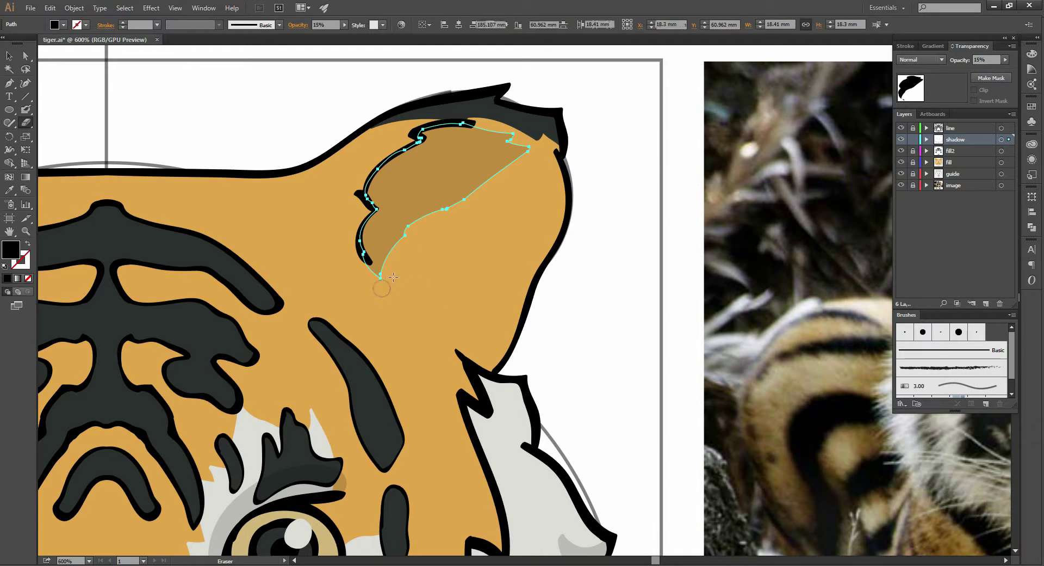
{"action": "mouse_move", "coordinate": [418, 232]}
{"action": "left_mouse_down"}
{"action": "mouse_move", "coordinate": [399, 237]}
{"action": "mouse_move", "coordinate": [479, 201]}
{"action": "left_mouse_up"}
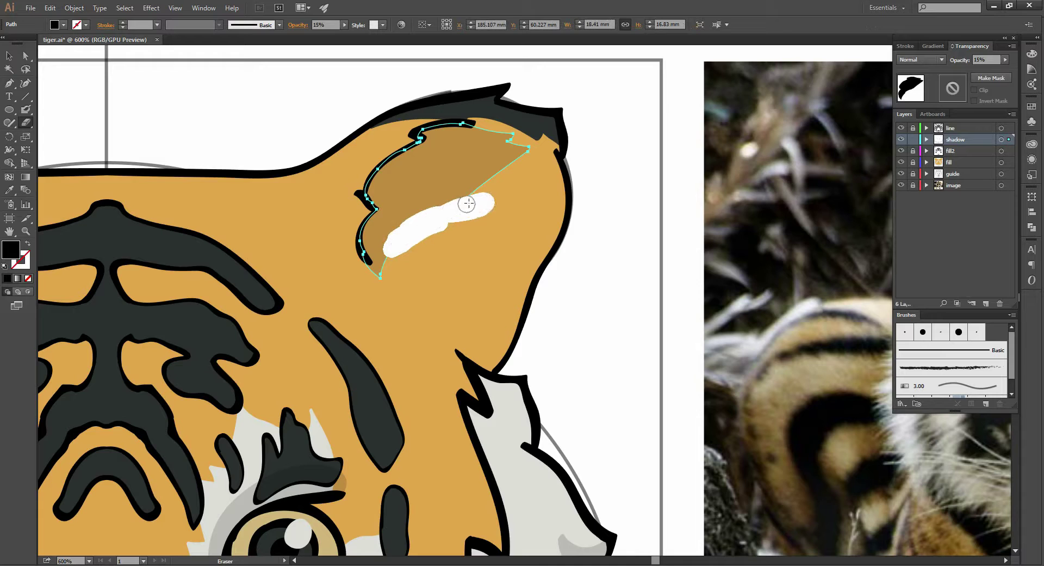
{"action": "left_click_drag", "start_coordinate": [481, 200], "coordinate": [493, 193]}
Try zigzag shadow strokes, undo them, and delete a stray test stroke beside the head
{"action": "key", "text": "shift+b"}
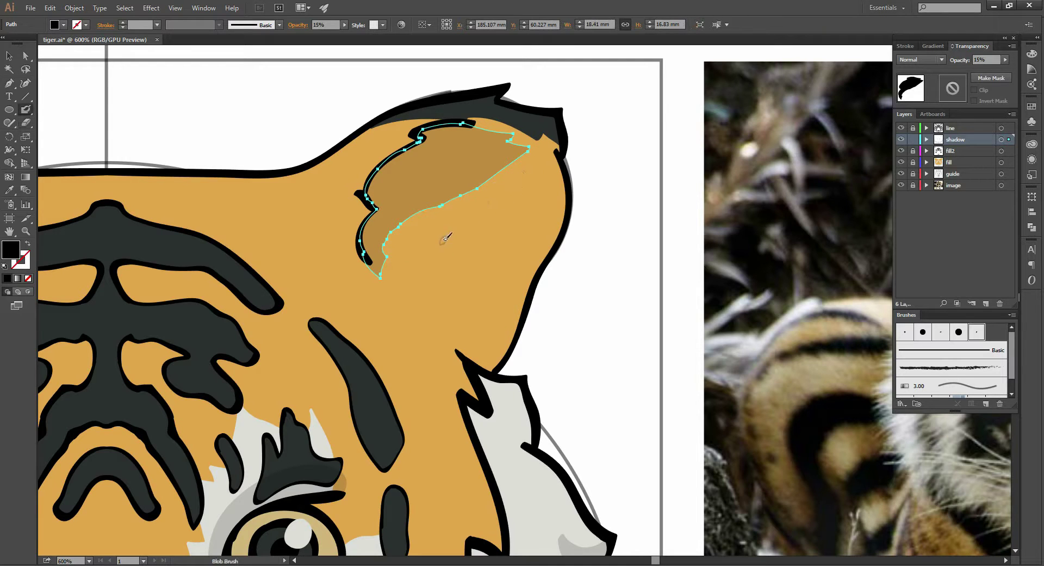
{"action": "left_click_drag", "start_coordinate": [383, 271], "coordinate": [447, 206]}
{"action": "key", "text": "ctrl+shift+a"}
{"action": "key", "text": "ctrl+z"}
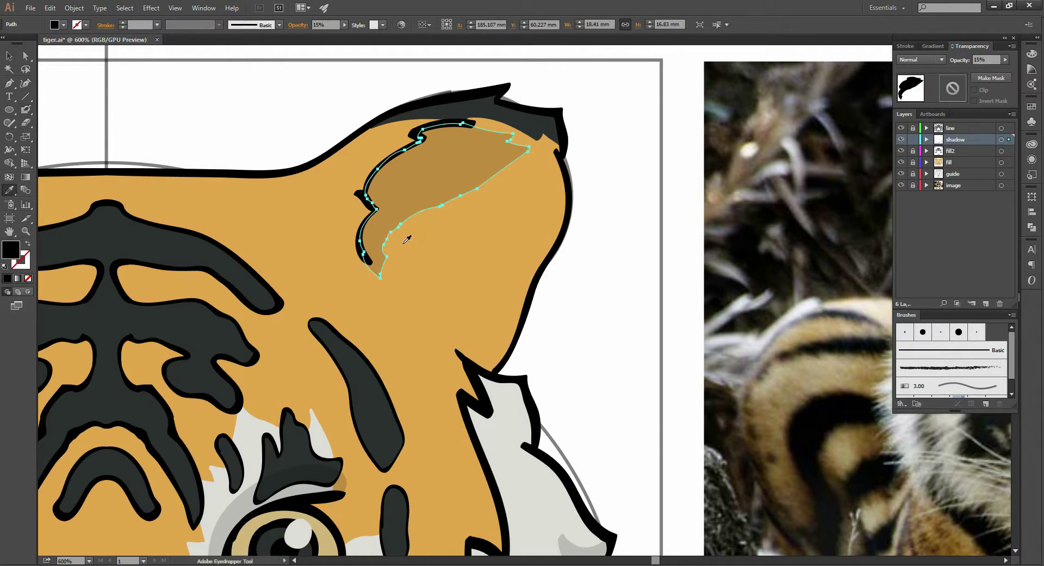
{"action": "left_click_drag", "start_coordinate": [382, 275], "coordinate": [434, 205]}
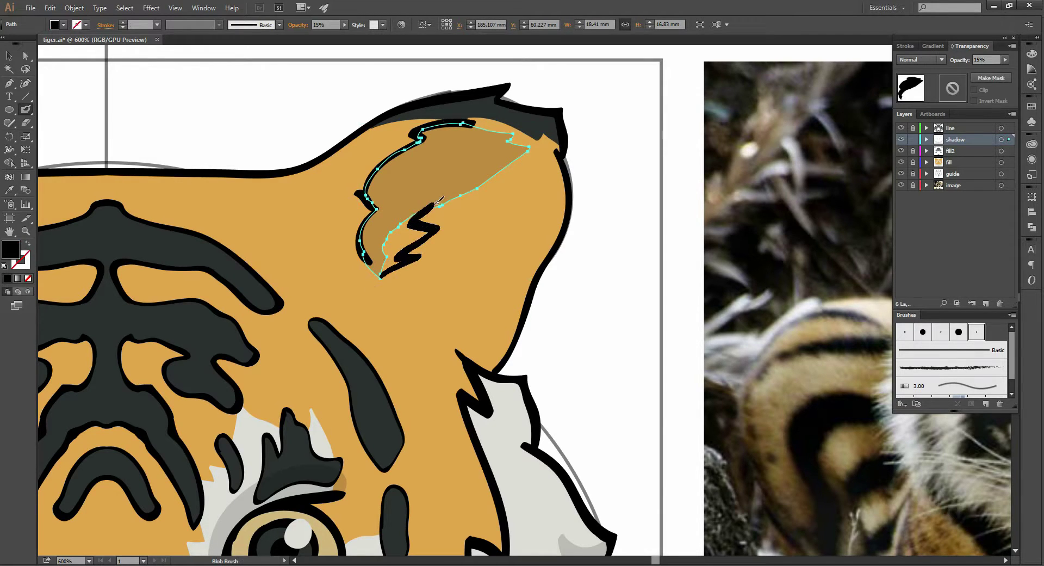
{"action": "key", "text": "ctrl+z"}
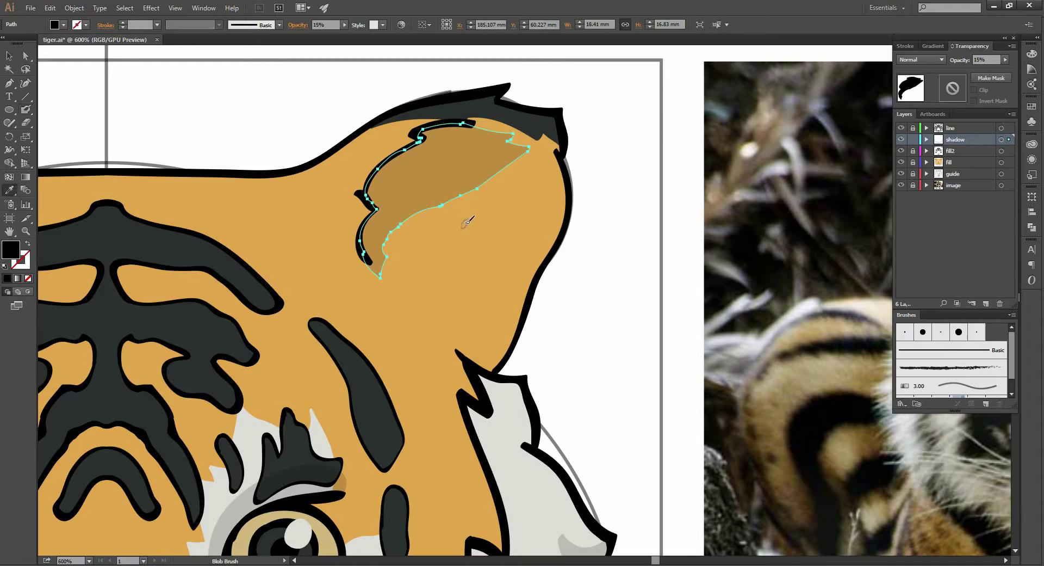
{"action": "left_click_drag", "start_coordinate": [596, 287], "coordinate": [630, 295]}
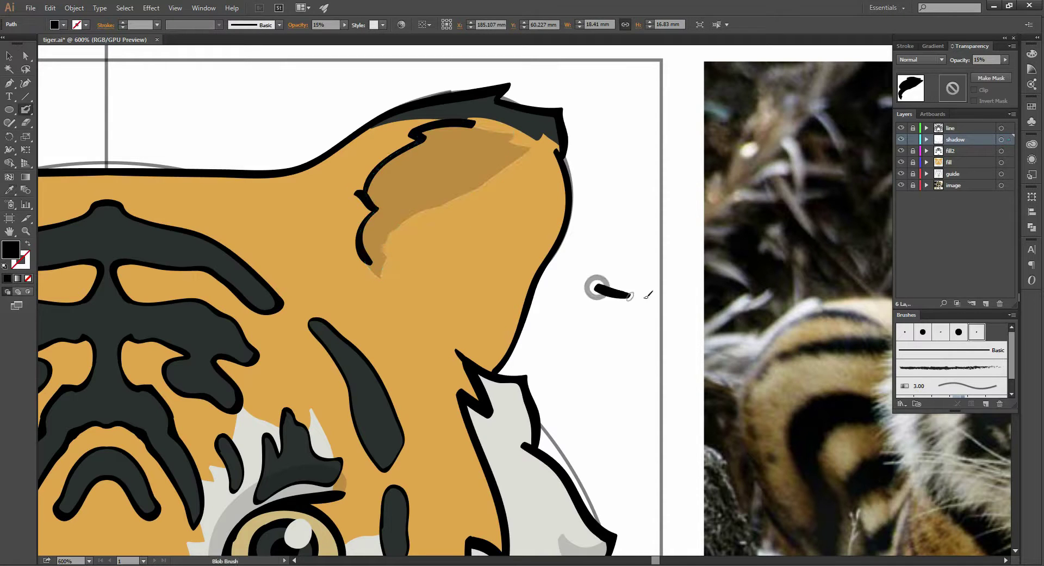
{"action": "key", "text": "v"}
{"action": "left_click", "coordinate": [613, 289]}
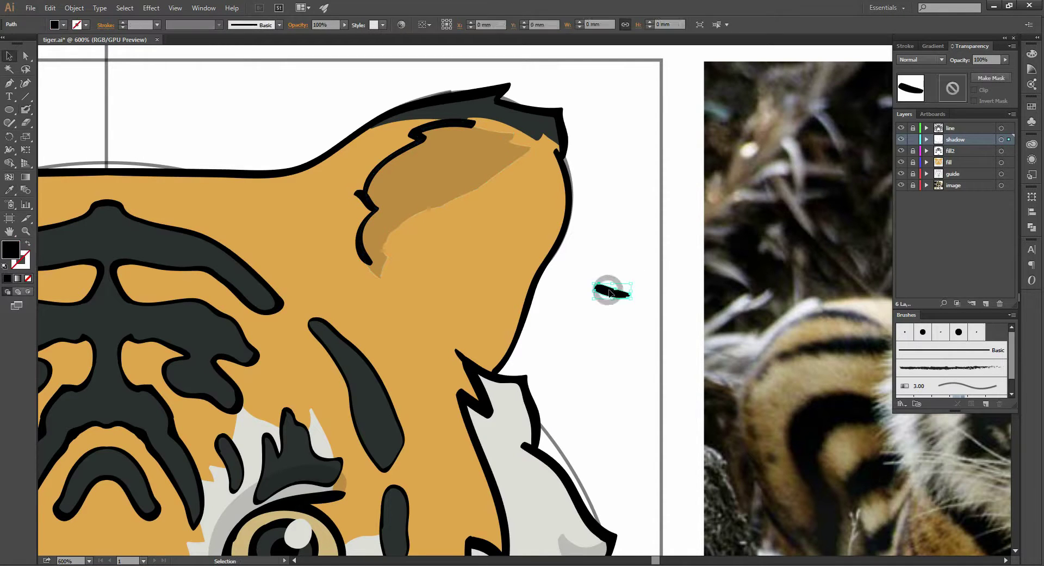
{"action": "key", "text": "Delete"}
Sample the ear shadow's colour and paint fur-like notches onto it, ready to erase
{"action": "key", "text": "i"}
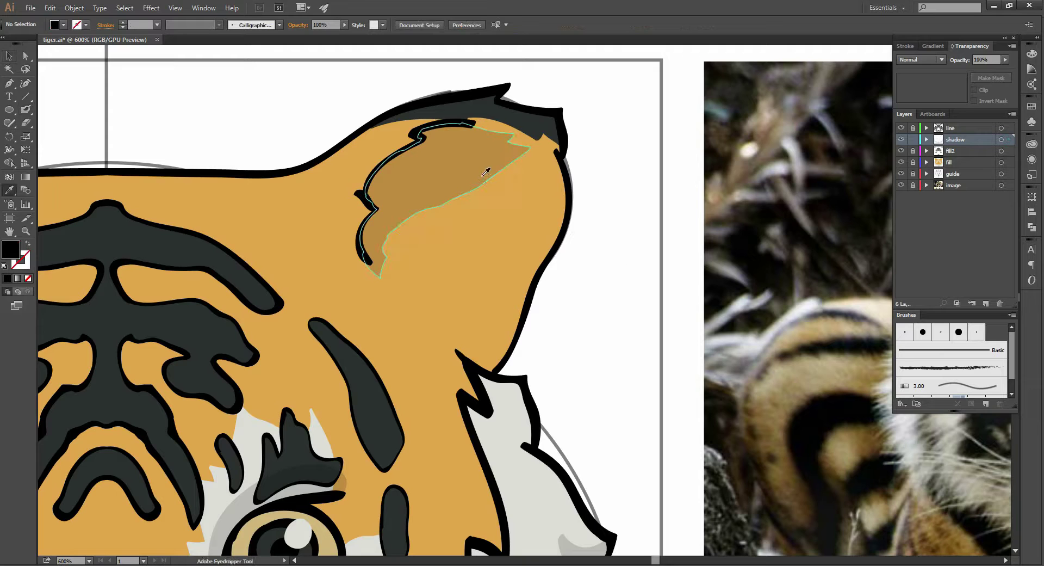
{"action": "left_click", "coordinate": [484, 168]}
{"action": "key", "text": "shift+b"}
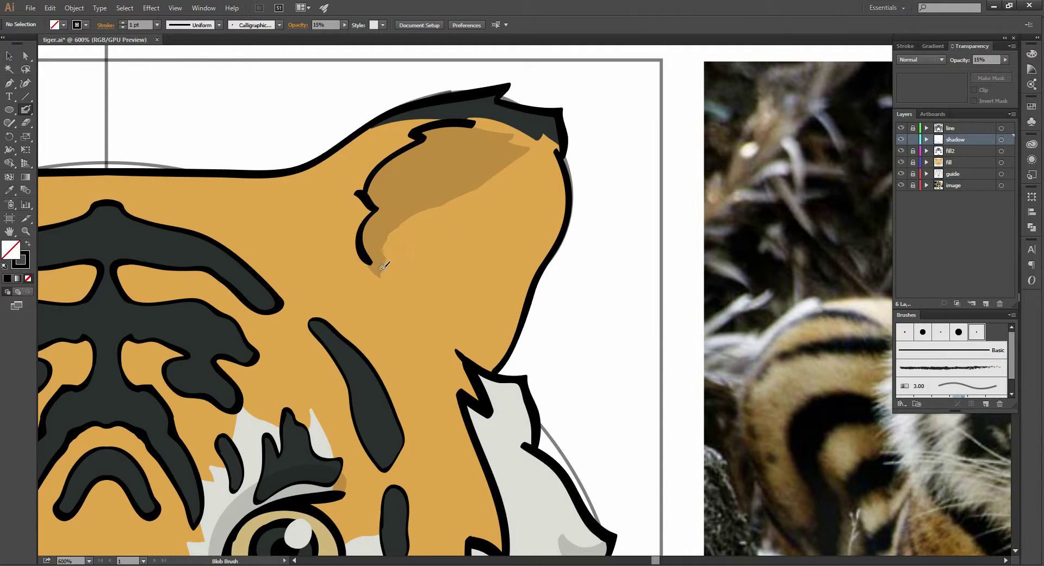
{"action": "mouse_move", "coordinate": [381, 271]}
{"action": "left_mouse_down"}
{"action": "mouse_move", "coordinate": [449, 205]}
{"action": "mouse_move", "coordinate": [393, 235]}
{"action": "mouse_move", "coordinate": [395, 251]}
{"action": "left_mouse_up"}
{"action": "left_click", "coordinate": [432, 209]}
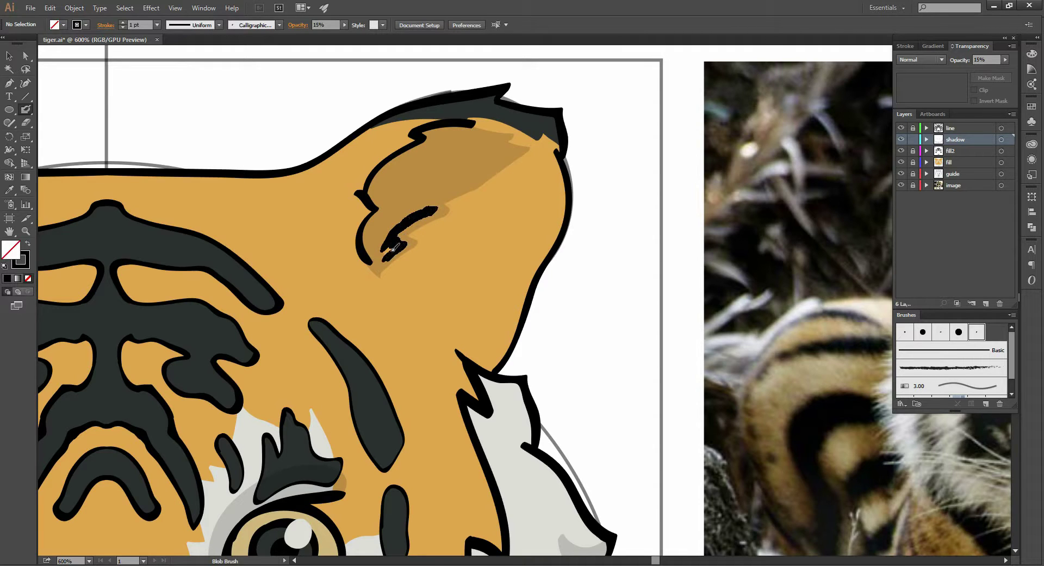
{"action": "key", "text": "ctrl+z"}
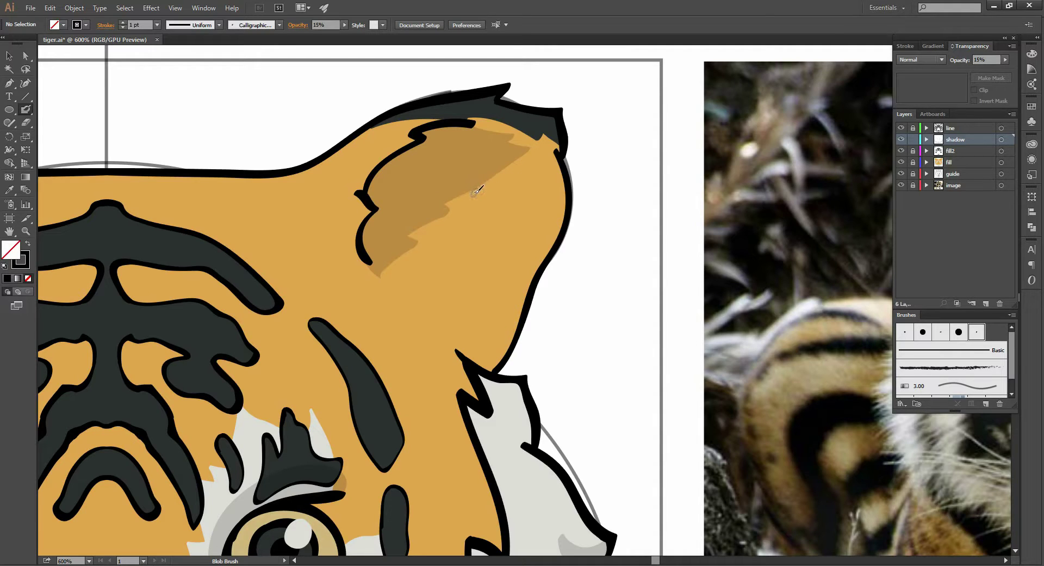
{"action": "key", "text": "shift+e"}
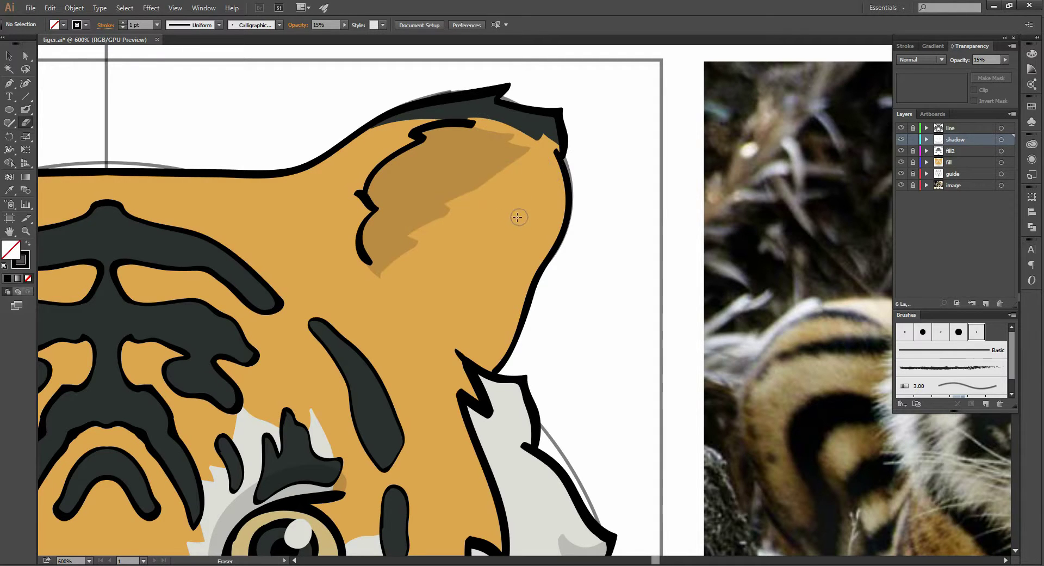
{"action": "scroll", "coordinate": [500, 213], "scroll_direction": "down", "scroll_amount": 2}
{"action": "scroll", "coordinate": [499, 213], "scroll_direction": "down", "scroll_amount": 1}
Alt-drag a copy of the ear shadow to the left ear and reflect it
{"action": "key", "text": "v"}
{"action": "left_click", "coordinate": [467, 200]}
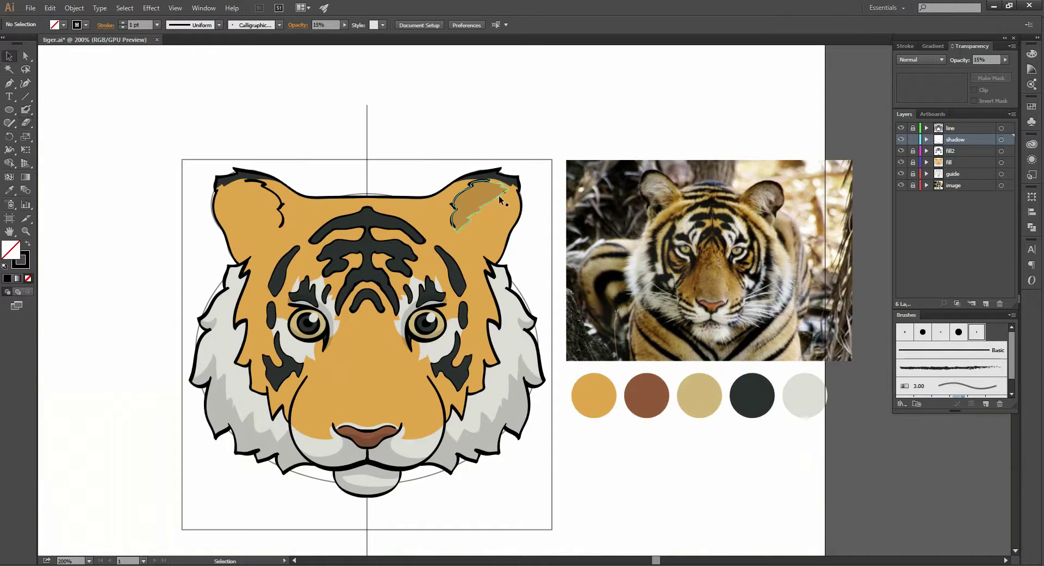
{"action": "left_click_drag", "start_coordinate": [467, 200], "coordinate": [249, 209]}
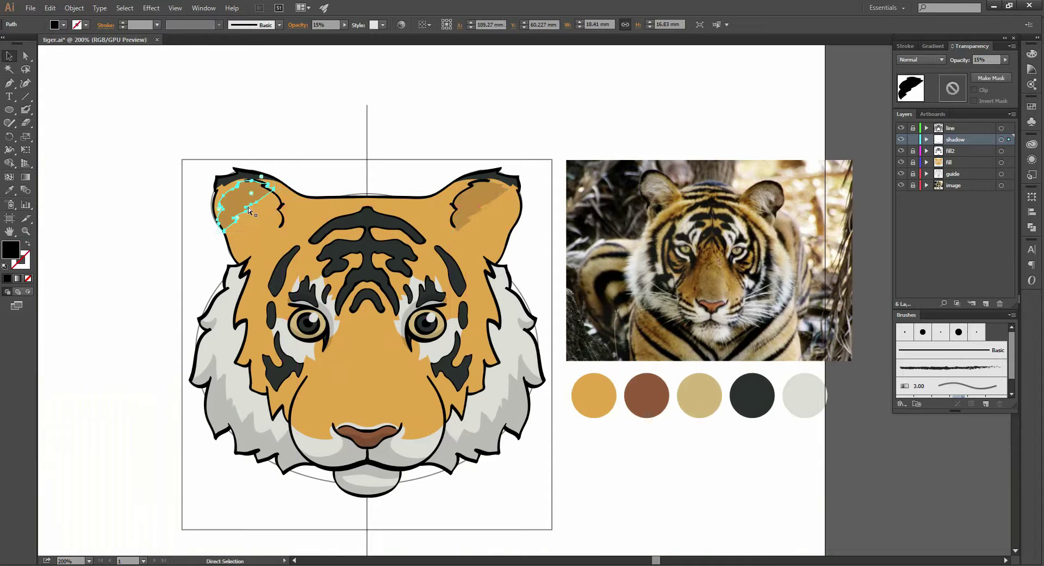
{"action": "key", "text": "ctrl+t"}
{"action": "right_click", "coordinate": [252, 203]}
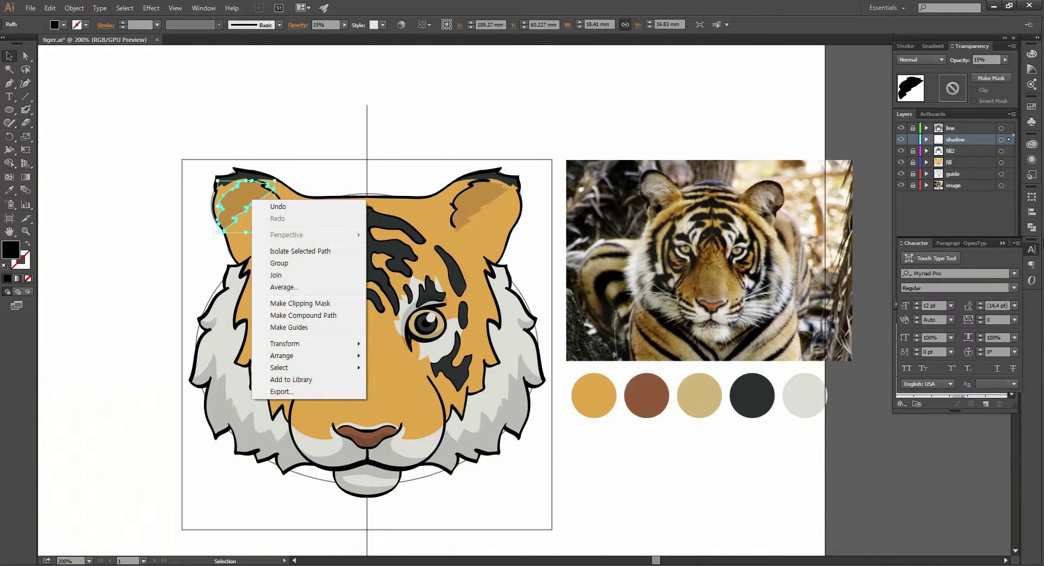
{"action": "key", "text": "ctrl+t"}
{"action": "right_click", "coordinate": [250, 208]}
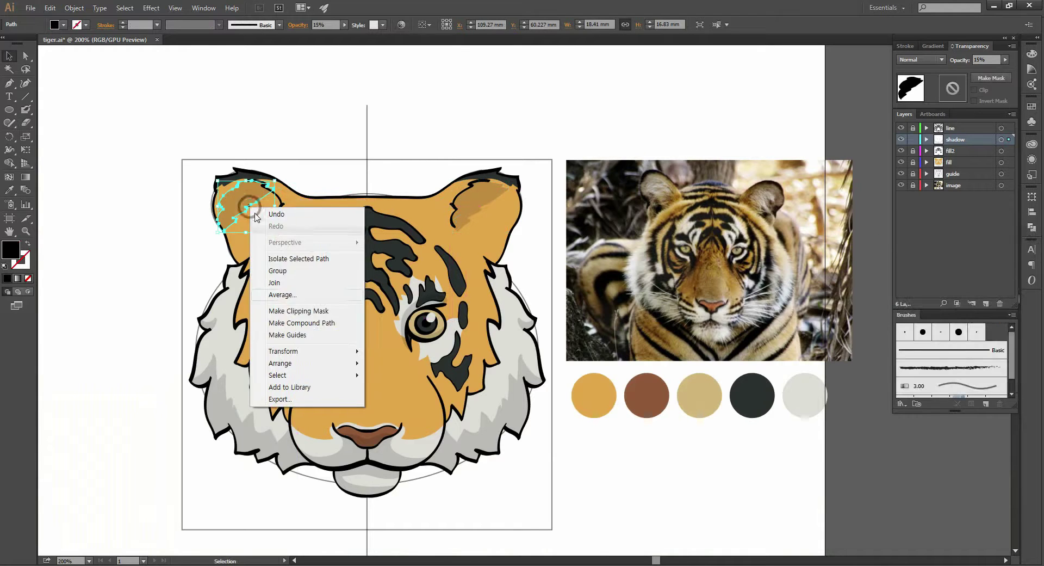
{"action": "mouse_move", "coordinate": [285, 343]}
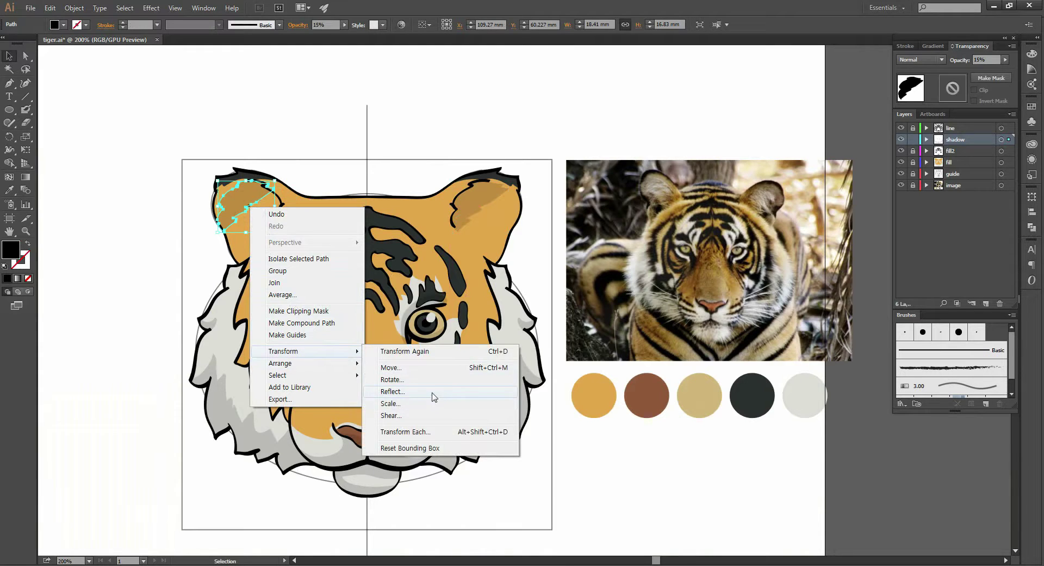
{"action": "left_click", "coordinate": [433, 391]}
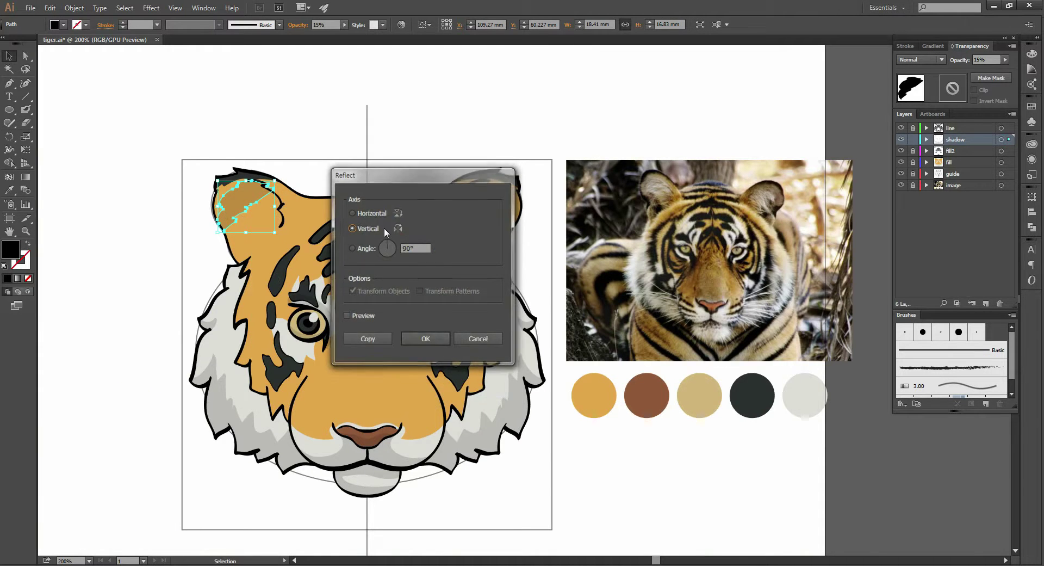
{"action": "key", "text": "Return"}
Fit the mirrored shadow inside the left ear and deselect it
{"action": "scroll", "coordinate": [289, 202], "scroll_direction": "up", "scroll_amount": 1}
{"action": "scroll", "coordinate": [289, 202], "scroll_direction": "up", "scroll_amount": 1}
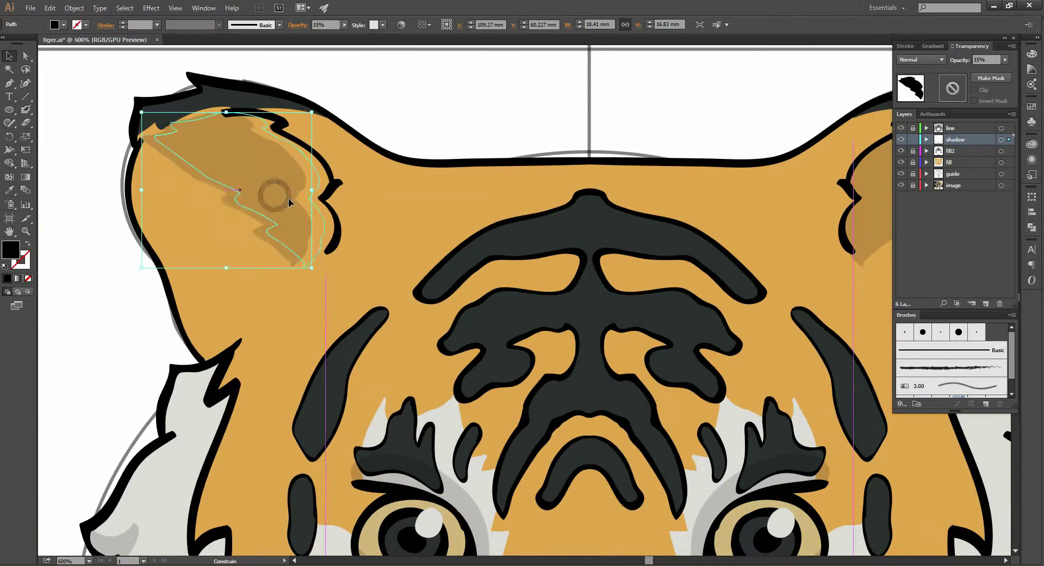
{"action": "left_click_drag", "start_coordinate": [289, 202], "coordinate": [315, 202]}
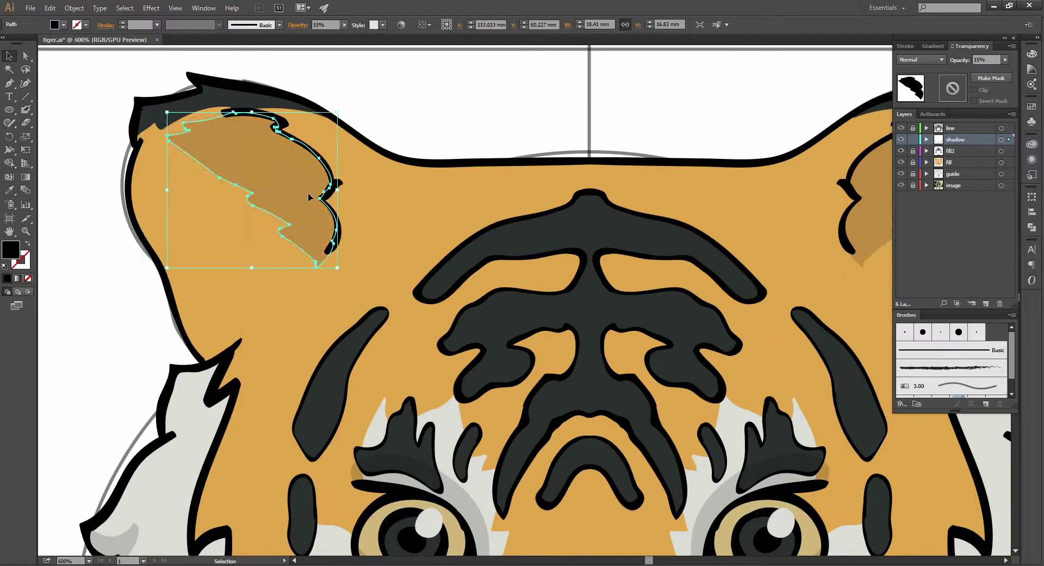
{"action": "left_click", "coordinate": [444, 102]}
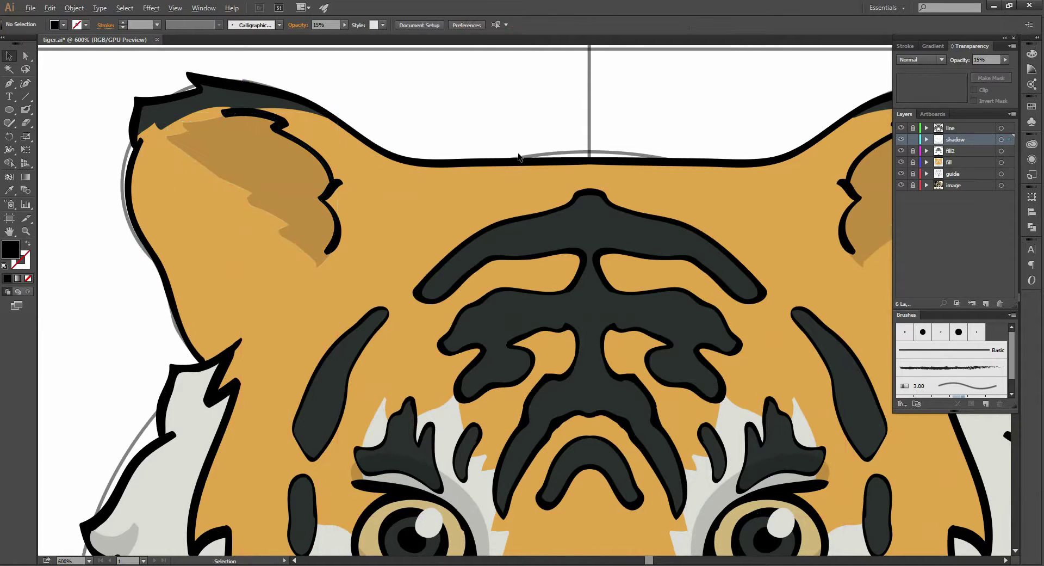
{"action": "scroll", "coordinate": [522, 156], "scroll_direction": "down", "scroll_amount": 2}
{"action": "scroll", "coordinate": [546, 153], "scroll_direction": "down", "scroll_amount": 1}
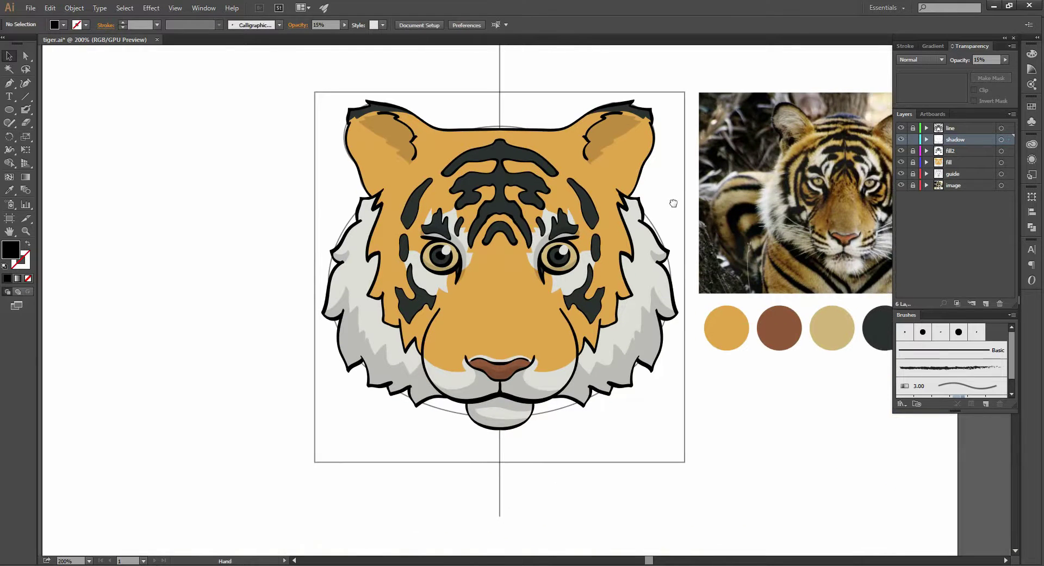
{"action": "scroll", "coordinate": [669, 204], "scroll_direction": "down", "scroll_amount": 1}
{"action": "scroll", "coordinate": [667, 200], "scroll_direction": "right", "scroll_amount": 2}
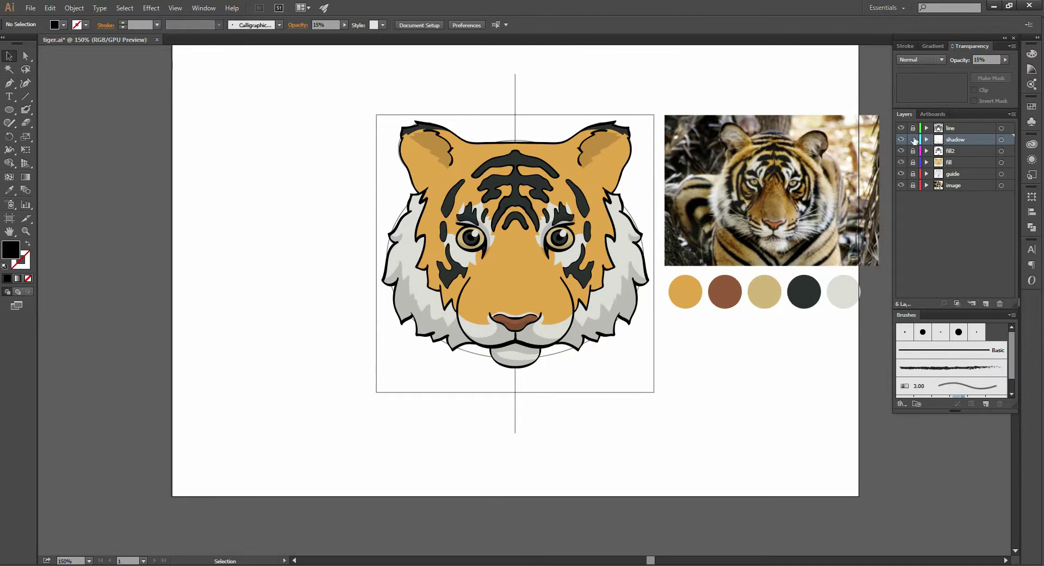
Select all artwork on the shadow layer and bring up the blending mode choices
{"action": "left_click", "coordinate": [1008, 139]}
{"action": "scroll", "coordinate": [646, 273], "scroll_direction": "right", "scroll_amount": 2}
{"action": "scroll", "coordinate": [516, 253], "scroll_direction": "up", "scroll_amount": 1}
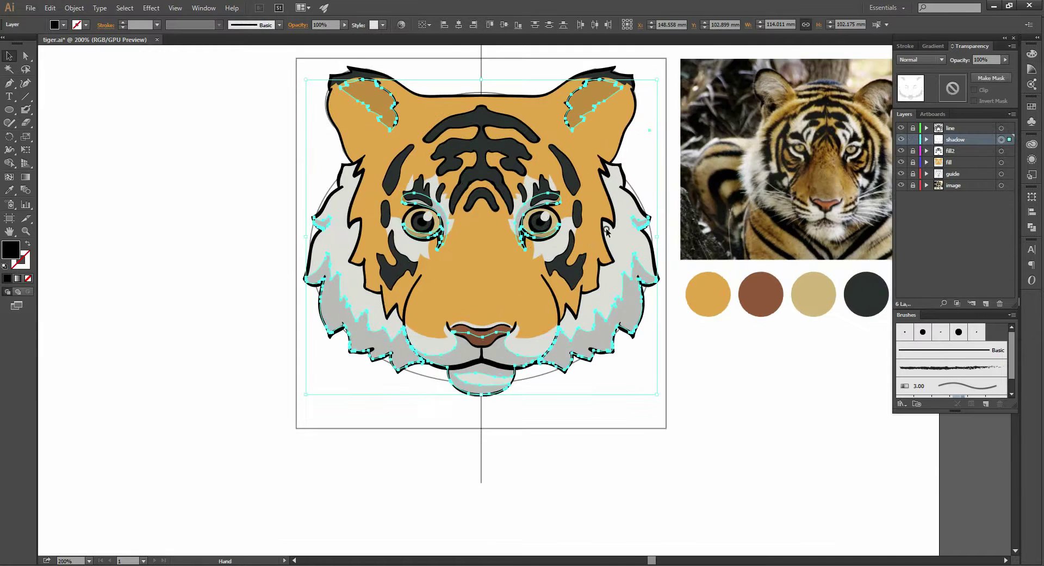
{"action": "scroll", "coordinate": [706, 164], "scroll_direction": "right", "scroll_amount": 2}
{"action": "left_click", "coordinate": [930, 60]}
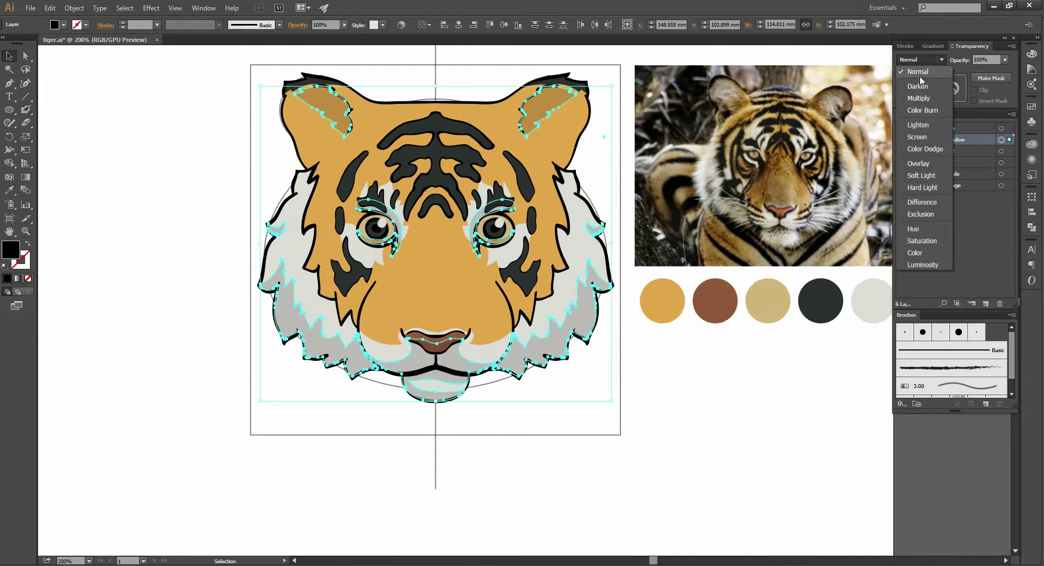
Set the shadow artwork to Multiply, then inspect individual ear, cheek and eye shadows
{"action": "left_click", "coordinate": [918, 98]}
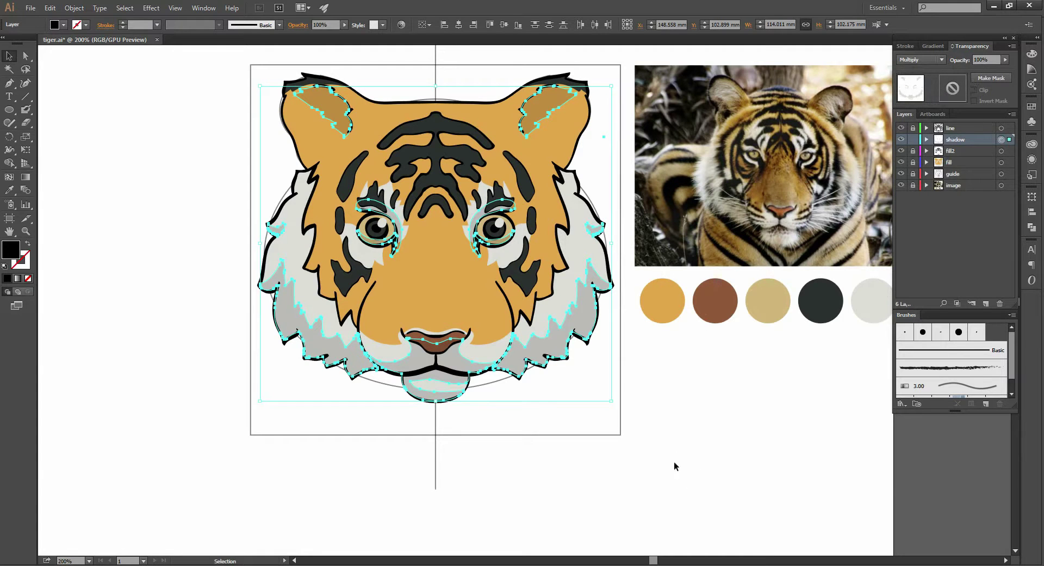
{"action": "left_click", "coordinate": [723, 440]}
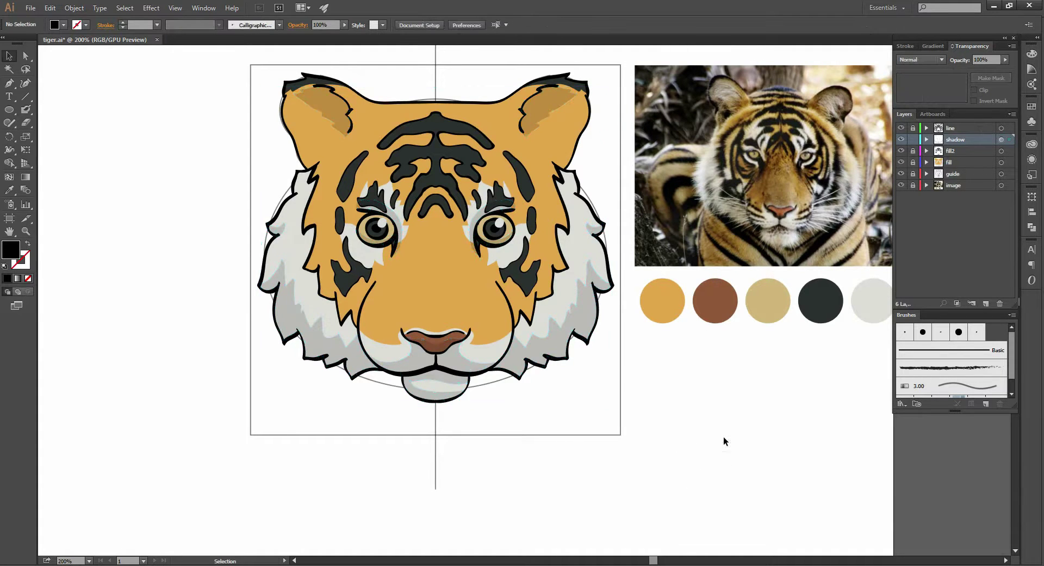
{"action": "left_click", "coordinate": [538, 106]}
{"action": "left_click", "coordinate": [326, 109]}
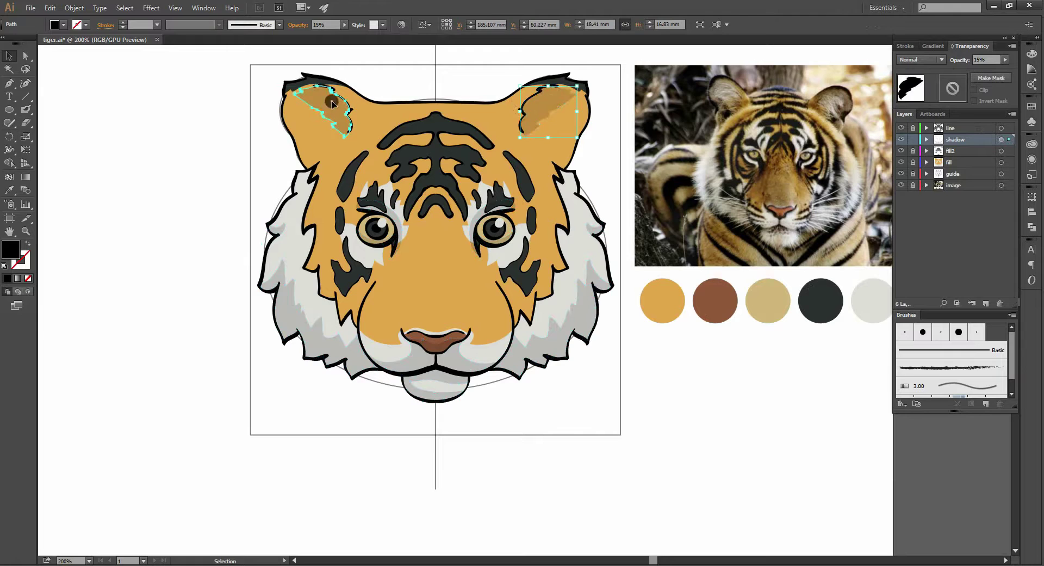
{"action": "left_click", "coordinate": [285, 299]}
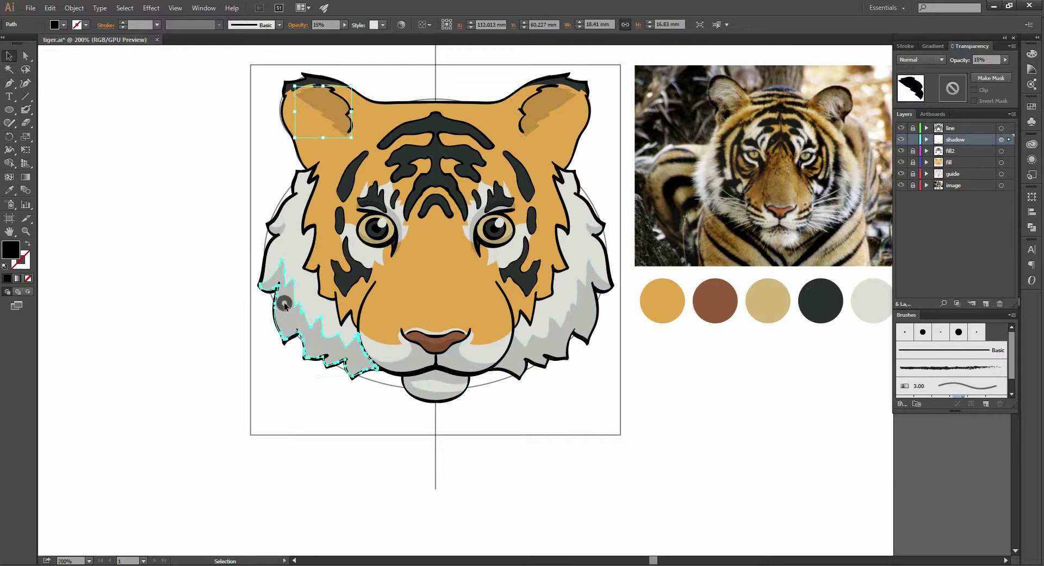
{"action": "left_click", "coordinate": [276, 230]}
{"action": "left_click", "coordinate": [383, 225]}
{"action": "left_click", "coordinate": [745, 343]}
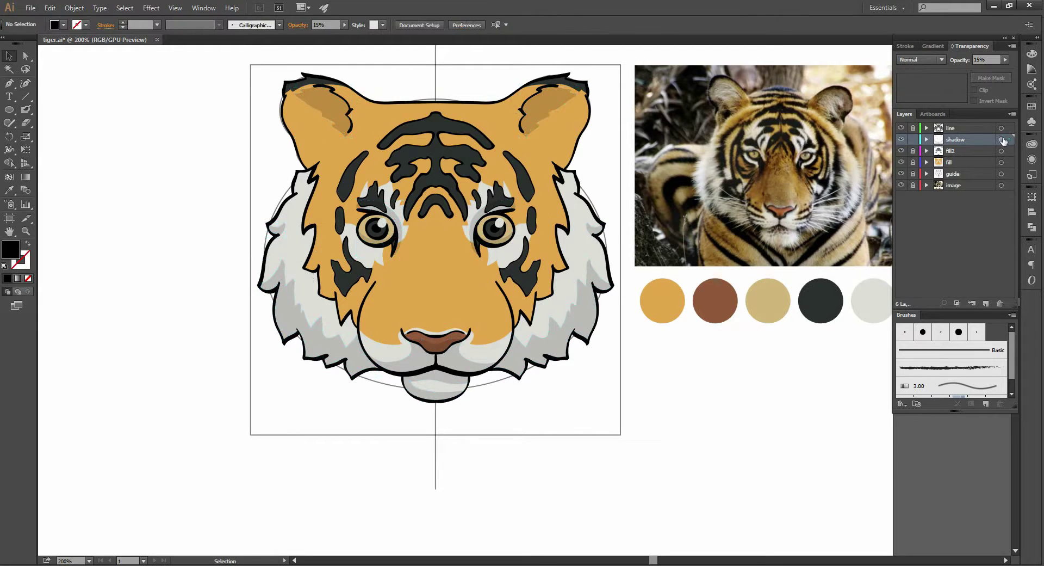
Reselect the shadow layer's shapes and switch their blending back to Normal
{"action": "left_click", "coordinate": [1002, 140]}
{"action": "left_click_drag", "start_coordinate": [639, 396], "coordinate": [640, 427]}
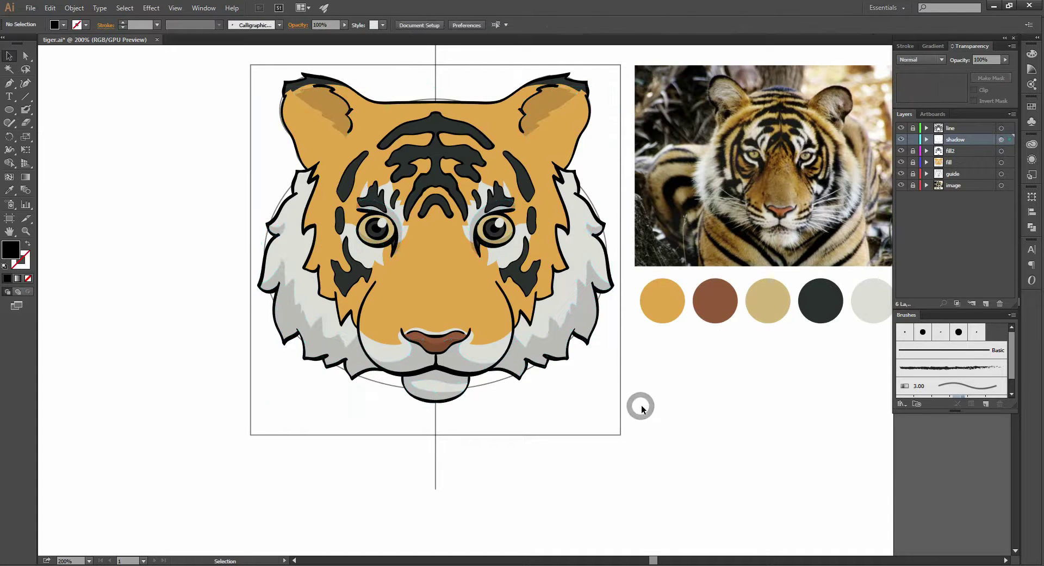
{"action": "key", "text": "ctrl+a"}
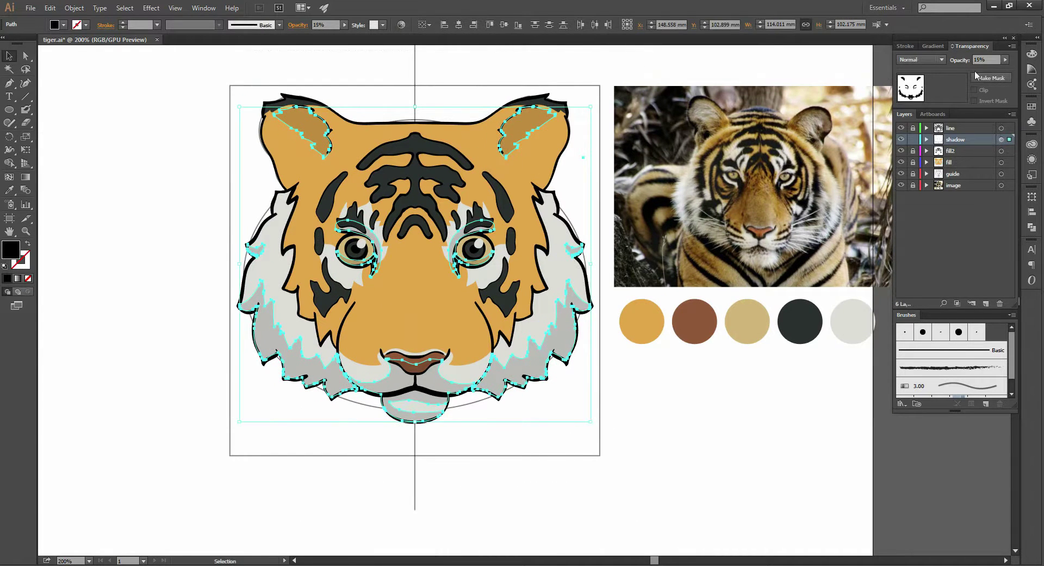
{"action": "left_click", "coordinate": [644, 432]}
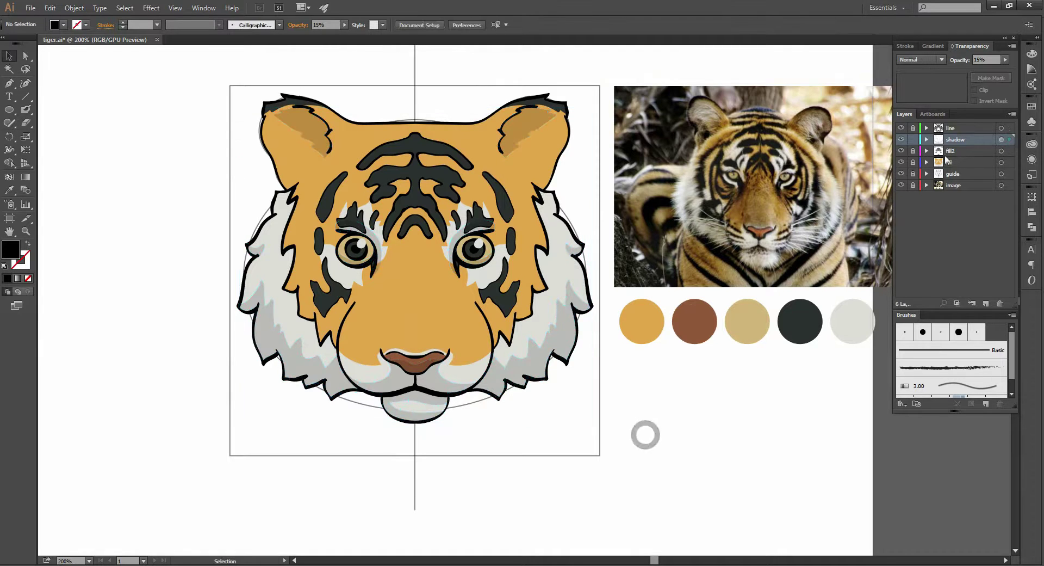
{"action": "left_click", "coordinate": [1001, 141]}
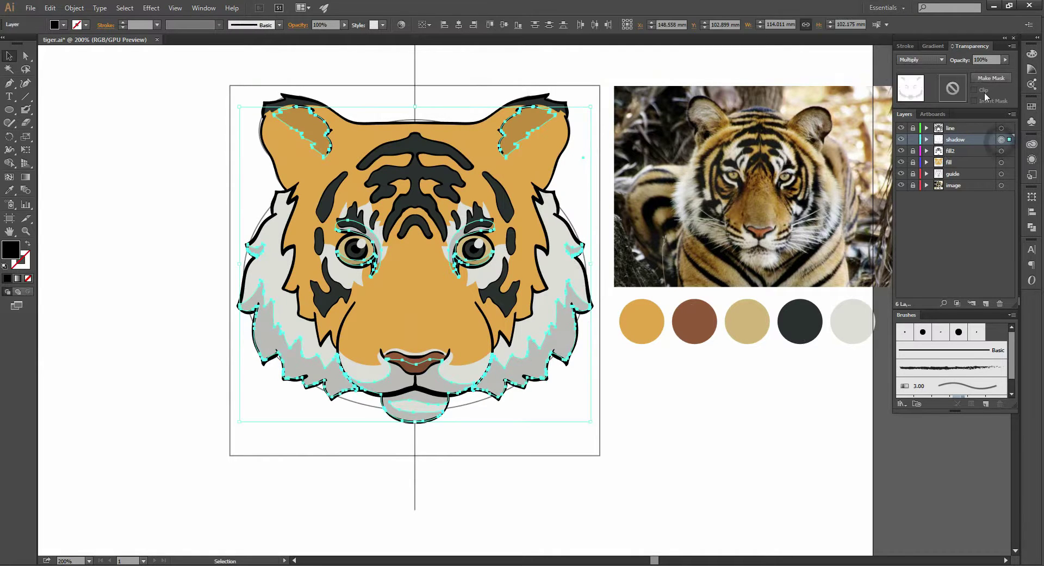
{"action": "left_click", "coordinate": [941, 60]}
{"action": "left_click", "coordinate": [919, 71]}
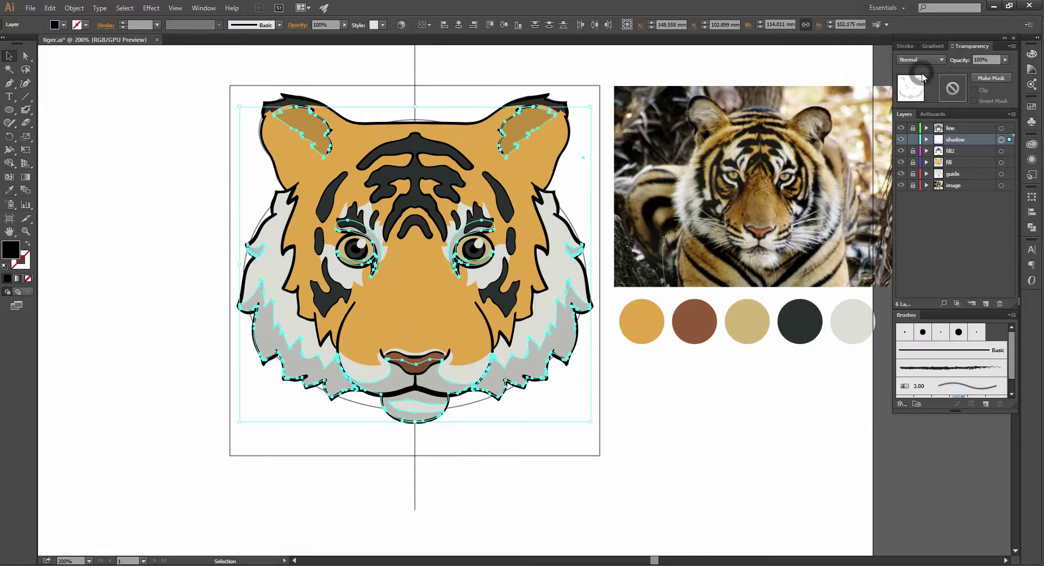
{"action": "left_click", "coordinate": [728, 456]}
Marquee-select the shadow shapes and set them to Multiply at 20% opacity
{"action": "left_click_drag", "start_coordinate": [600, 434], "coordinate": [185, 84]}
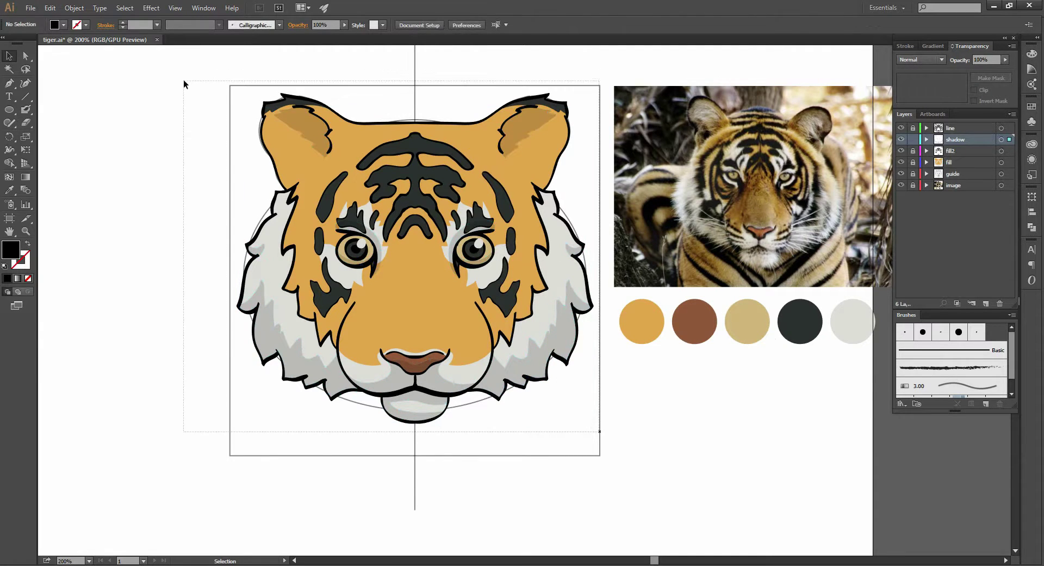
{"action": "left_click", "coordinate": [924, 61]}
{"action": "left_click", "coordinate": [924, 84]}
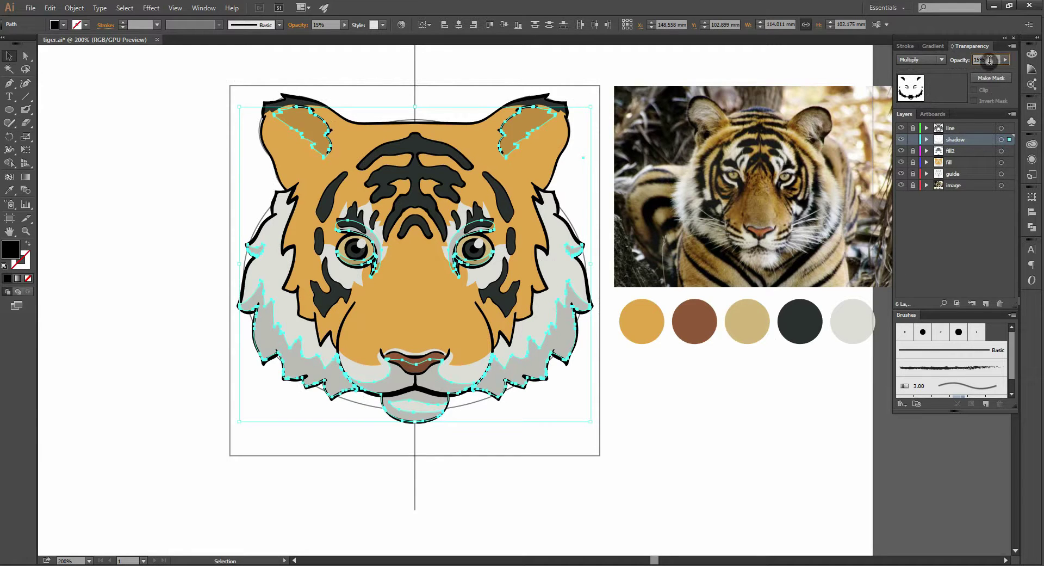
{"action": "left_click", "coordinate": [971, 61]}
{"action": "type", "text": "20"}
{"action": "key", "text": "Return"}
{"action": "left_click", "coordinate": [679, 443]}
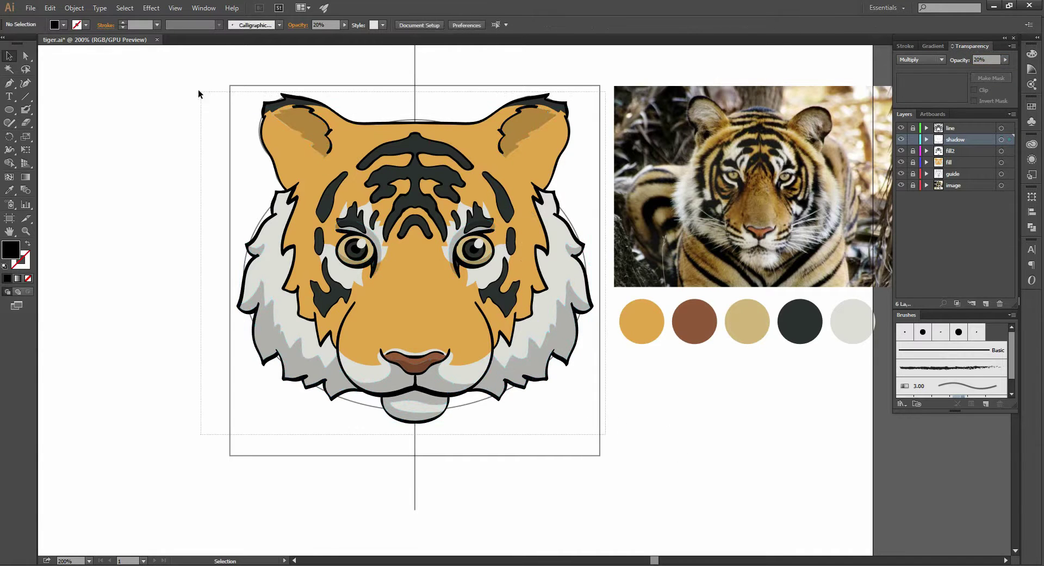
Reselect the shadow paths and lower their opacity to 15%
{"action": "left_click_drag", "start_coordinate": [605, 433], "coordinate": [198, 90]}
{"action": "left_click", "coordinate": [321, 25]}
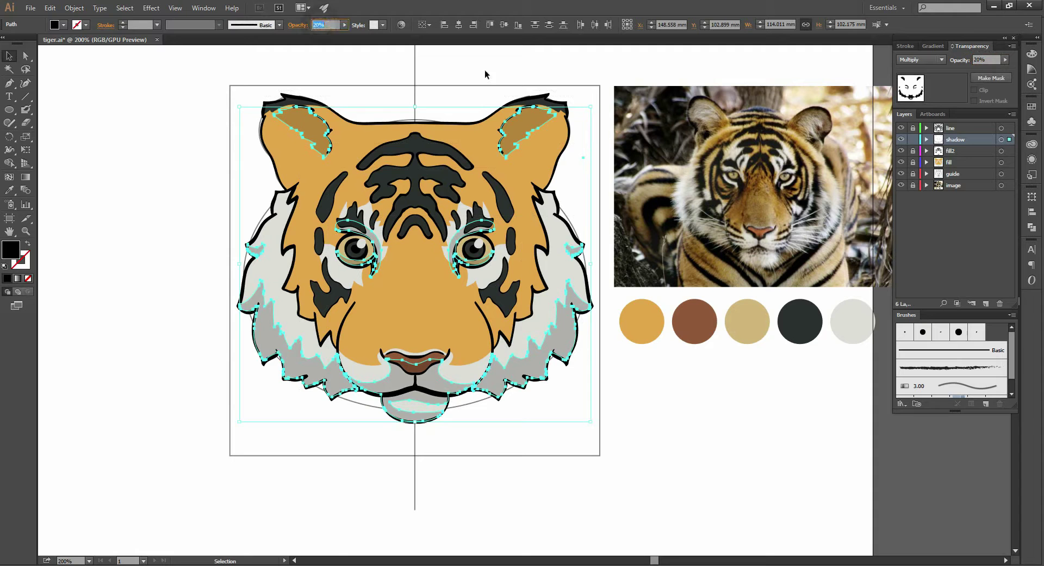
{"action": "type", "text": "15"}
{"action": "key", "text": "Return"}
{"action": "left_click", "coordinate": [617, 458]}
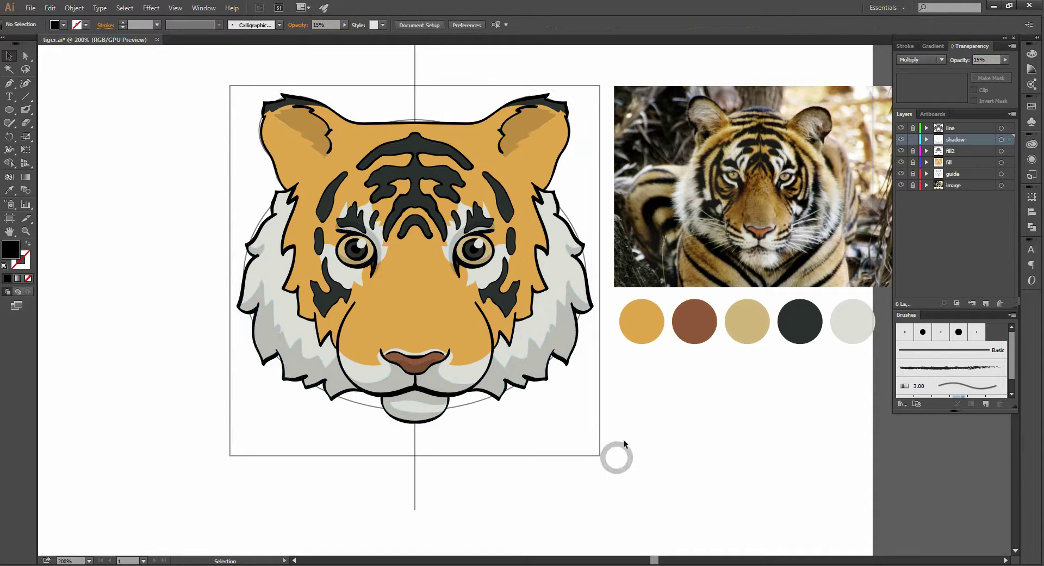
{"action": "scroll", "coordinate": [441, 368], "scroll_direction": "up", "scroll_amount": 2}
{"action": "scroll", "coordinate": [615, 389], "scroll_direction": "down", "scroll_amount": 1}
Hide the reference photo and swatches, and temporarily hide the fill and stripe layers
{"action": "scroll", "coordinate": [609, 383], "scroll_direction": "down", "scroll_amount": 1}
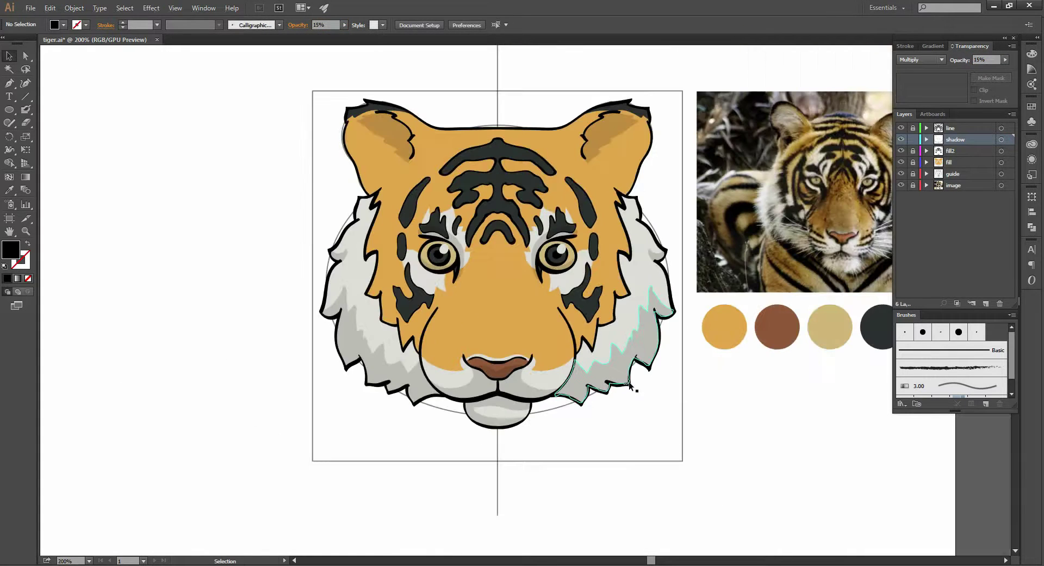
{"action": "left_click_drag", "start_coordinate": [697, 390], "coordinate": [650, 386]}
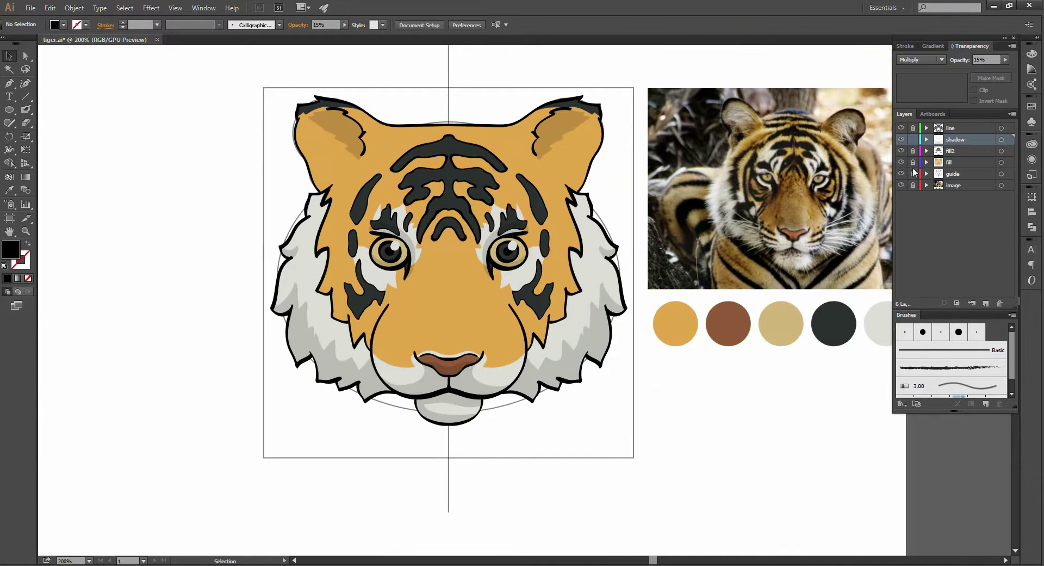
{"action": "left_click", "coordinate": [902, 186]}
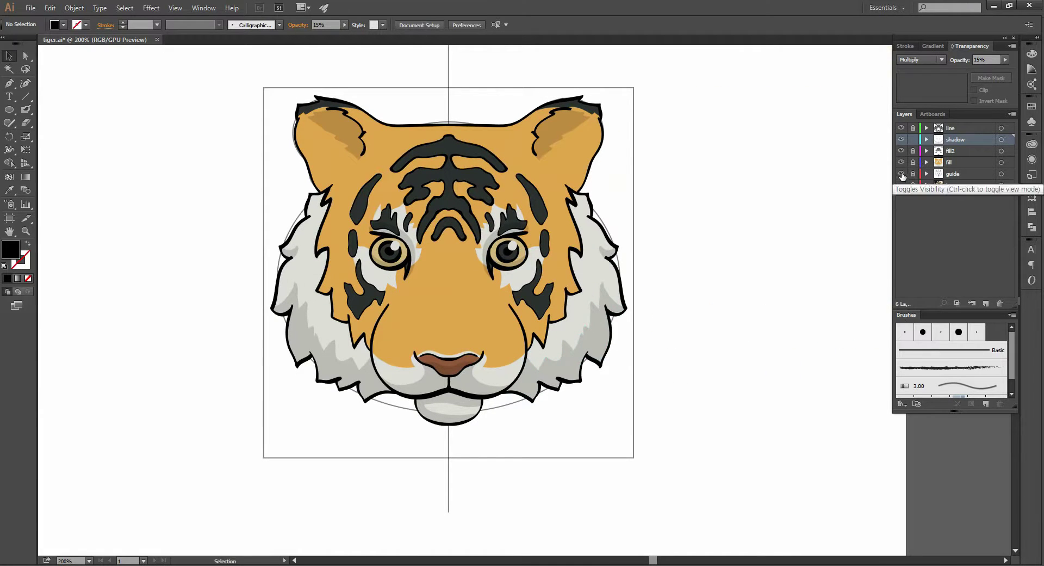
{"action": "left_click", "coordinate": [902, 163]}
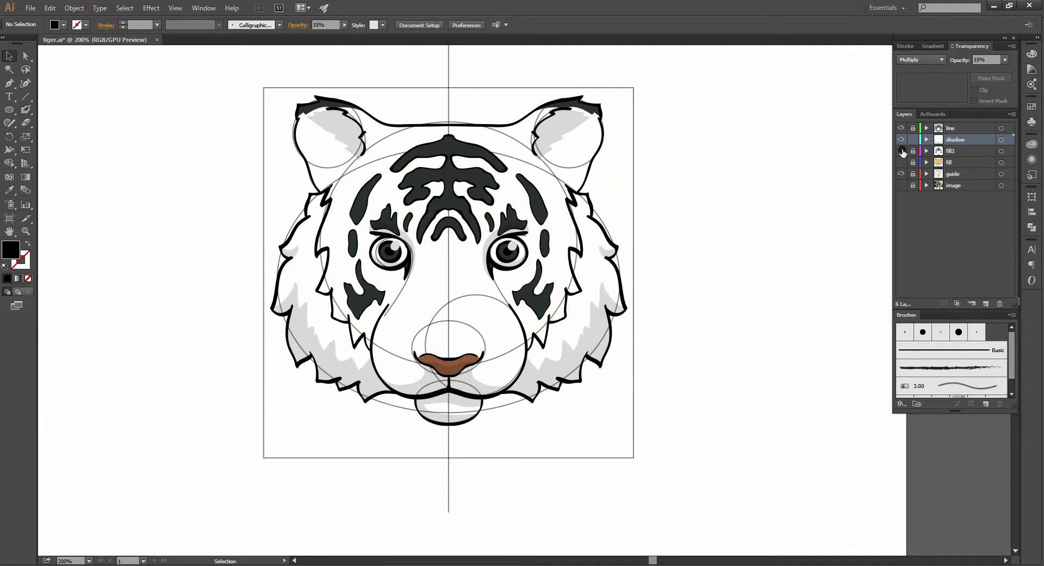
{"action": "left_click", "coordinate": [902, 151]}
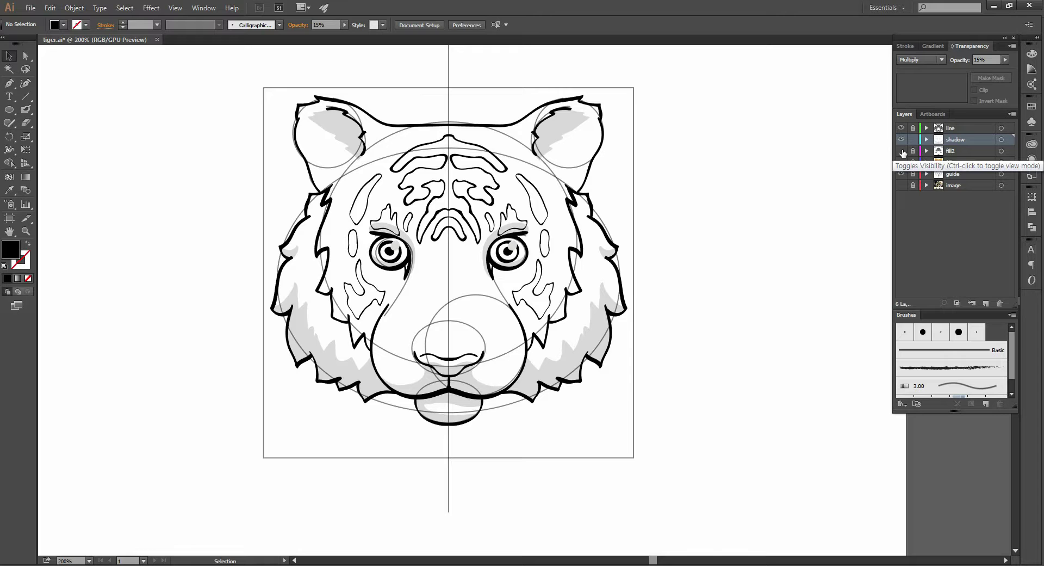
Show the fill and stripes again, hide the construction guides, and position a new layer
{"action": "mouse_move", "coordinate": [742, 251]}
{"action": "left_mouse_down"}
{"action": "mouse_move", "coordinate": [732, 246]}
{"action": "mouse_move", "coordinate": [729, 261]}
{"action": "left_mouse_up"}
{"action": "scroll", "coordinate": [732, 246], "scroll_direction": "down", "scroll_amount": 1}
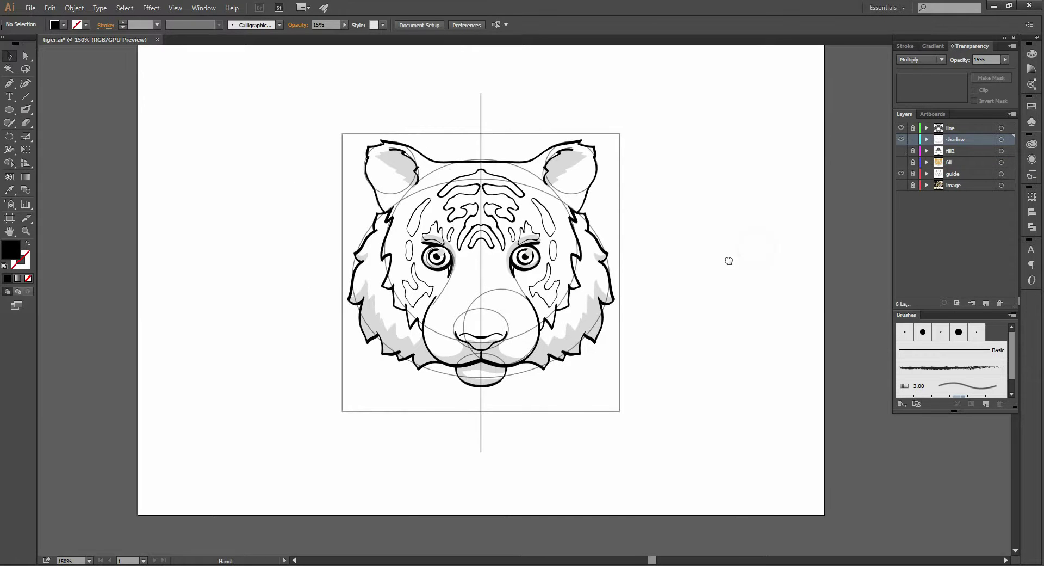
{"action": "left_click", "coordinate": [901, 163]}
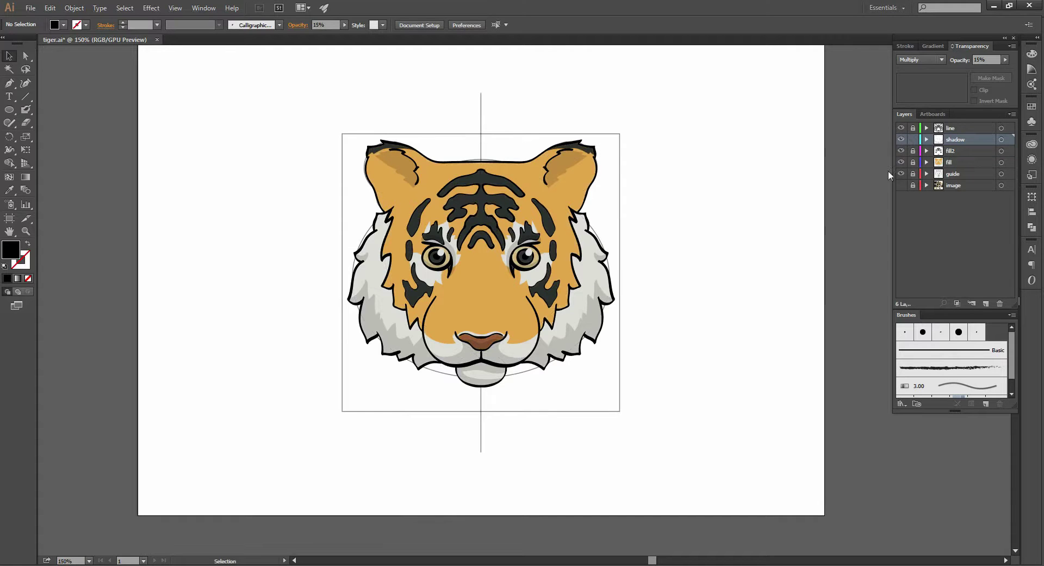
{"action": "left_click", "coordinate": [901, 174]}
{"action": "scroll", "coordinate": [778, 240], "scroll_direction": "right", "scroll_amount": 1}
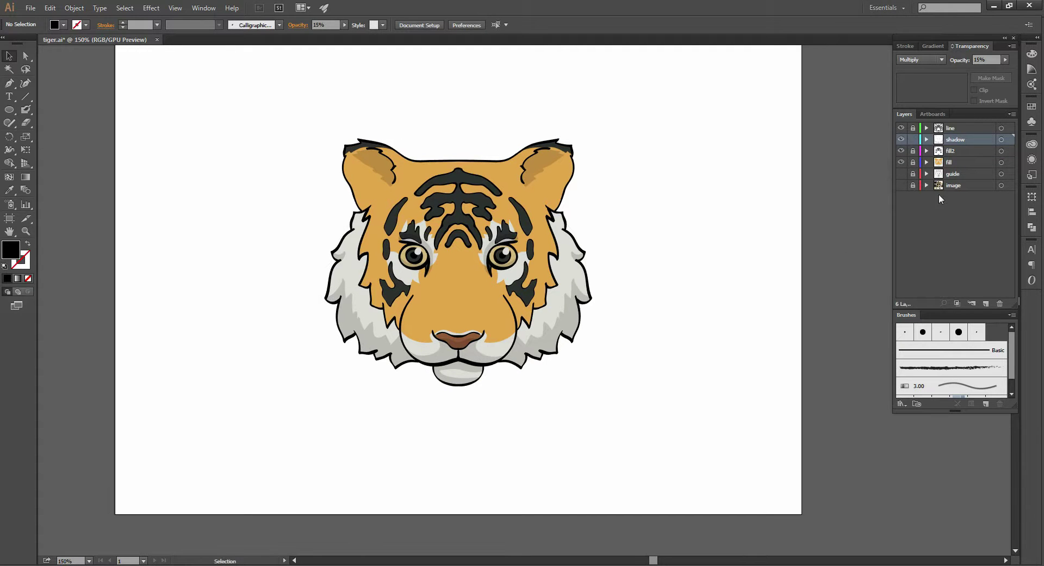
{"action": "left_click", "coordinate": [962, 175]}
Add a new layer named 'background' and zoom to show the whole artboard
{"action": "left_click", "coordinate": [988, 303]}
{"action": "type", "text": "ba"}
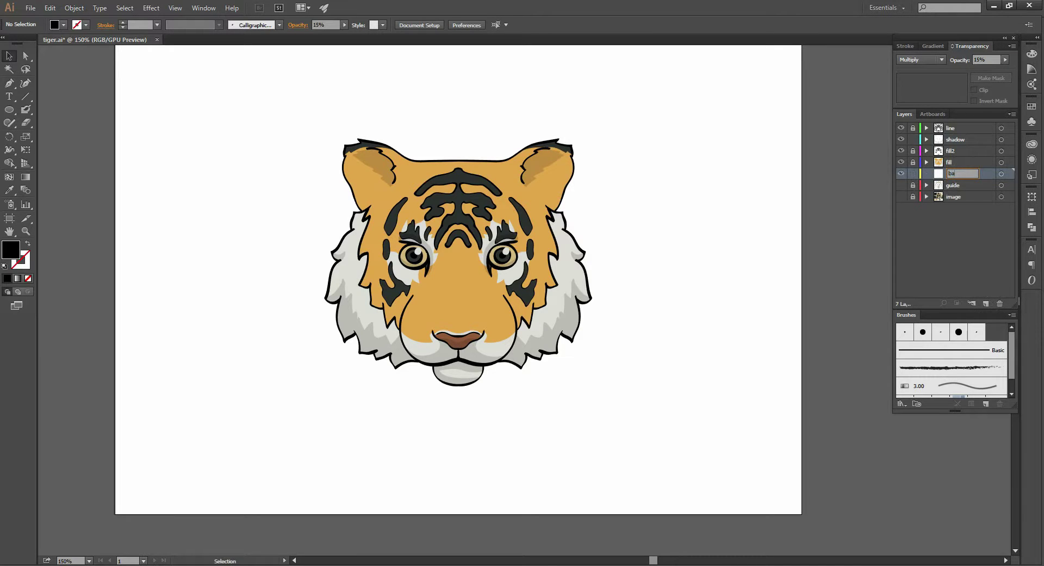
{"action": "type", "text": "ckground"}
{"action": "key", "text": "Return"}
{"action": "key", "text": "ctrl+1"}
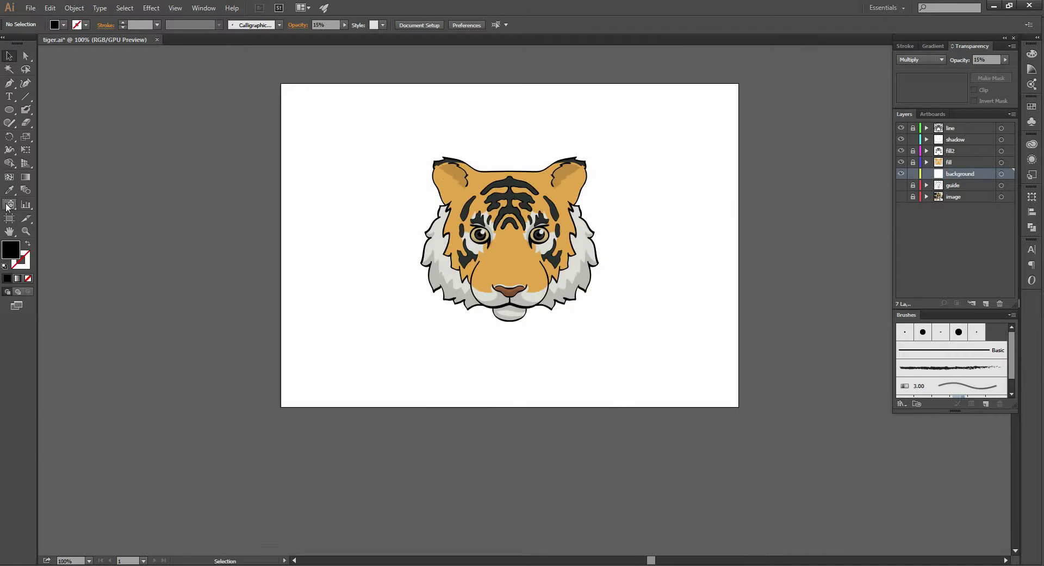
Draw a rectangle covering the entire artboard with the Rectangle tool
{"action": "left_click", "coordinate": [10, 109]}
{"action": "left_click", "coordinate": [68, 110]}
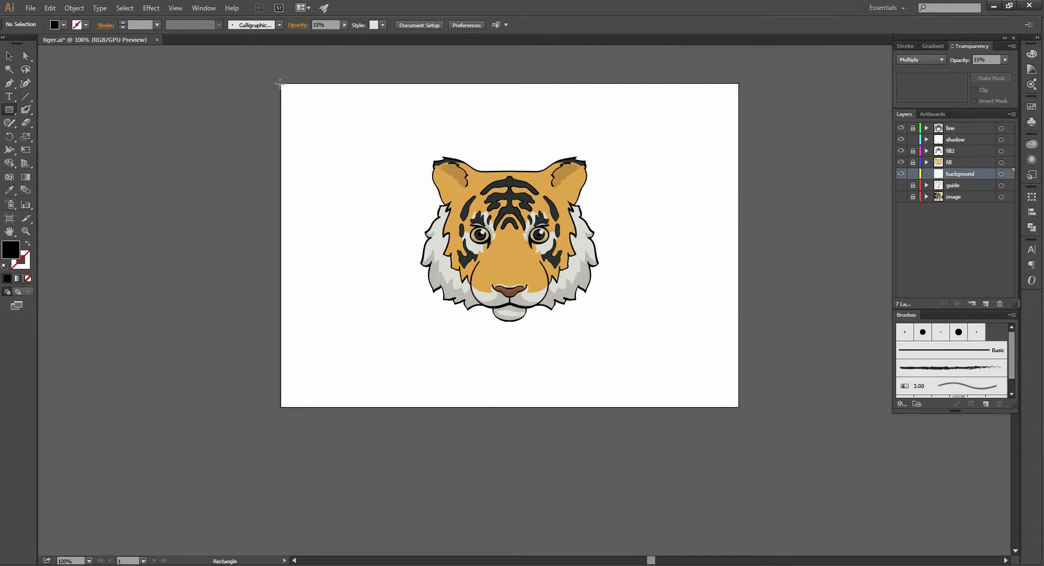
{"action": "left_click_drag", "start_coordinate": [280, 83], "coordinate": [739, 407]}
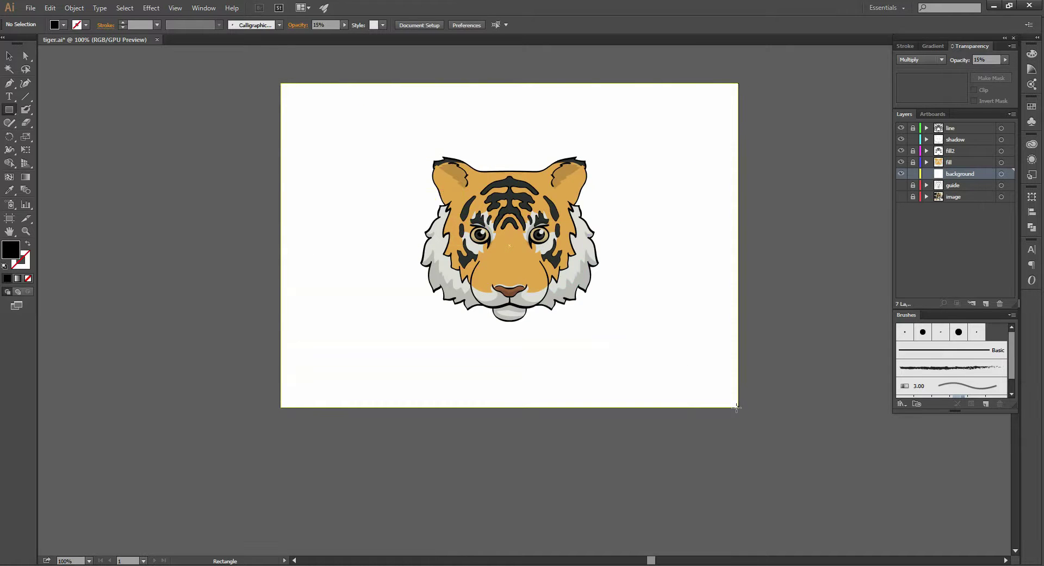
{"action": "key", "text": "v"}
{"action": "key", "text": "ctrl+shift+a"}
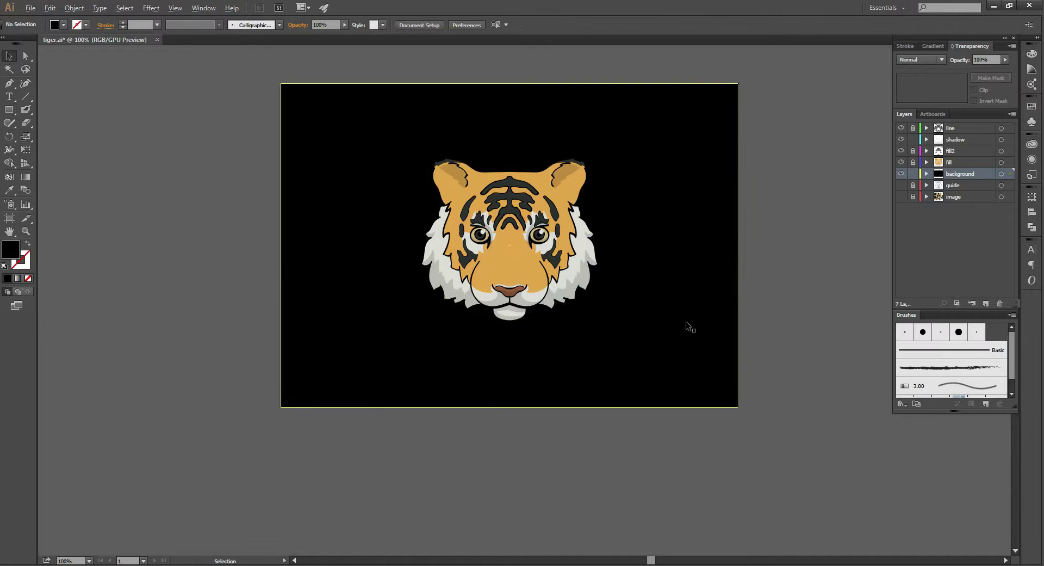
{"action": "scroll", "coordinate": [690, 327], "scroll_direction": "up", "scroll_amount": 1}
{"action": "left_click_drag", "start_coordinate": [663, 287], "coordinate": [690, 338]}
Fill the rectangle with the nose's brown via Eyedropper and lock the background layer
{"action": "left_click", "coordinate": [698, 306]}
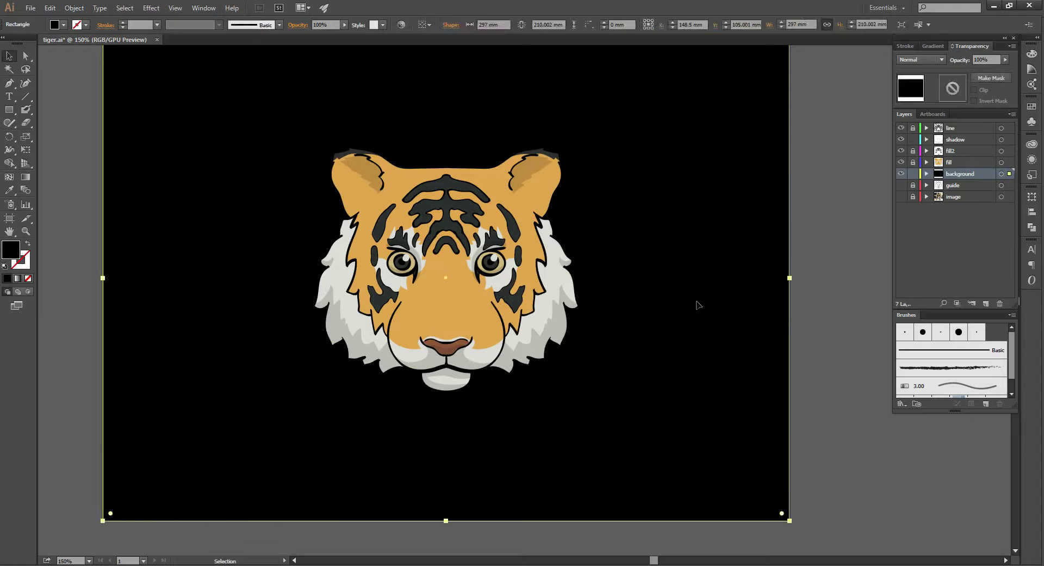
{"action": "key", "text": "i"}
{"action": "left_click", "coordinate": [463, 341]}
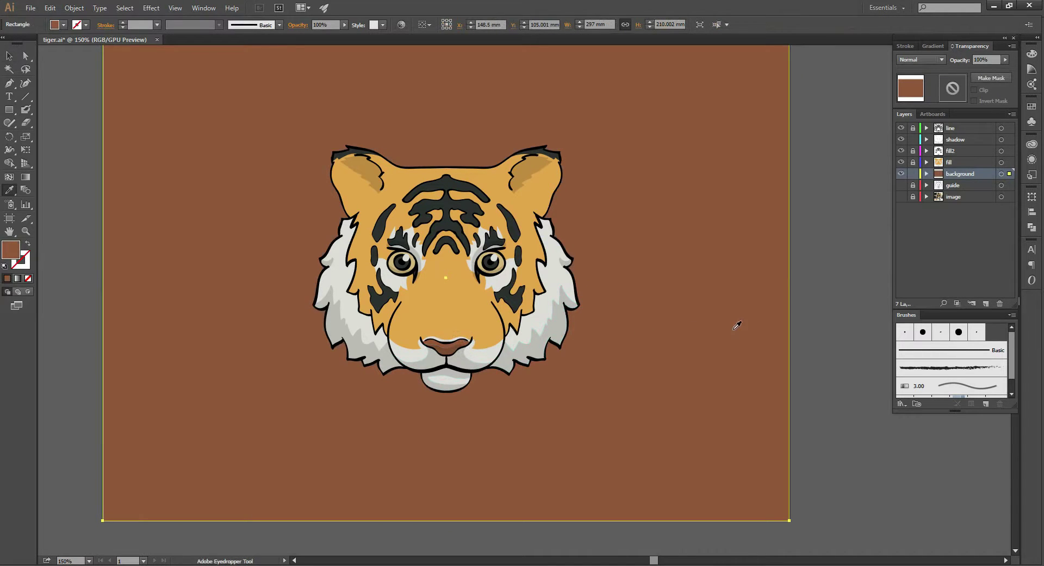
{"action": "key", "text": "v"}
{"action": "left_click", "coordinate": [820, 303]}
{"action": "scroll", "coordinate": [616, 343], "scroll_direction": "down", "scroll_amount": 1}
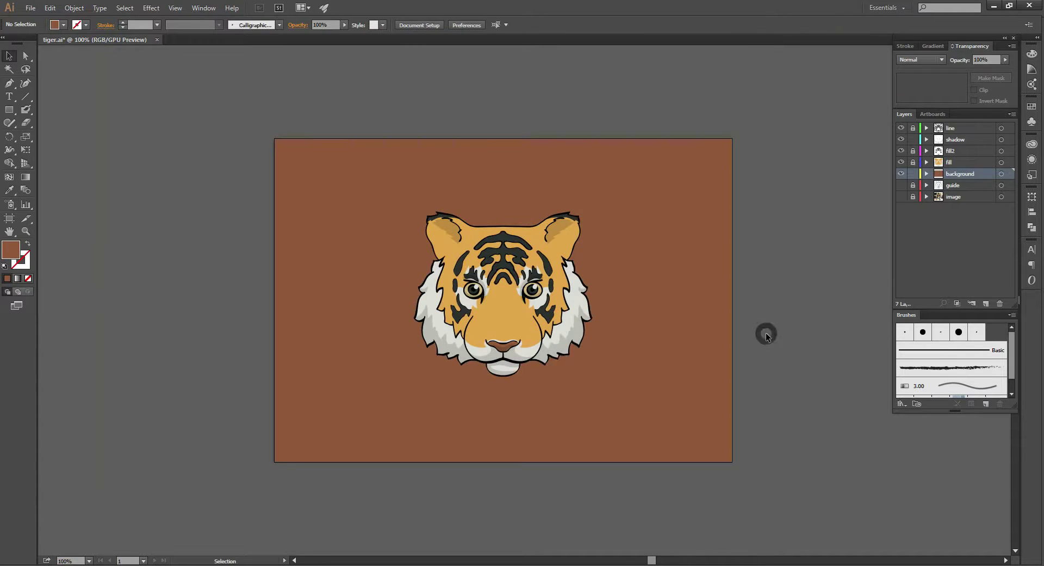
{"action": "scroll", "coordinate": [772, 375], "scroll_direction": "up", "scroll_amount": 2}
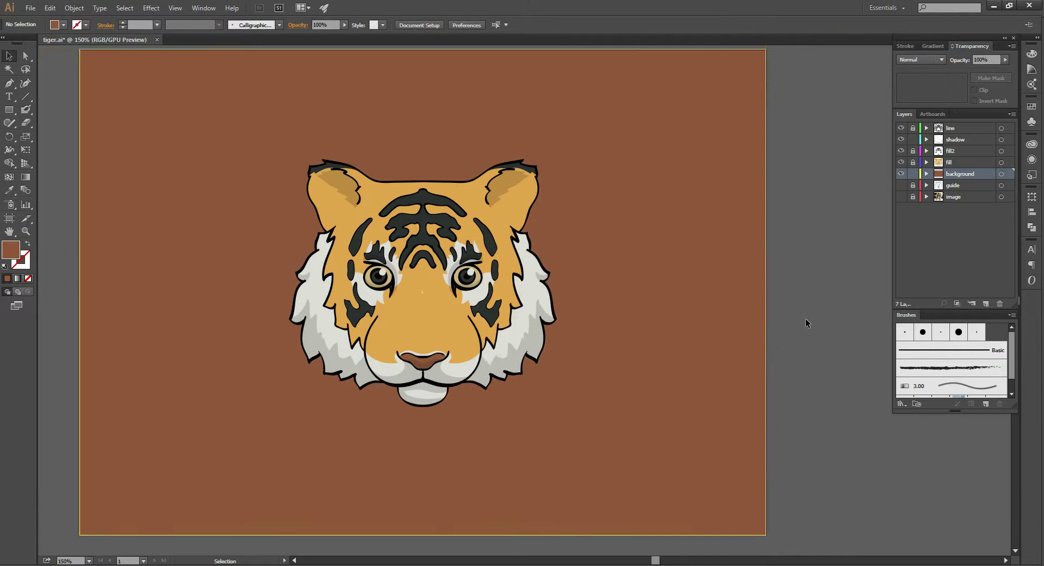
{"action": "left_click", "coordinate": [911, 174]}
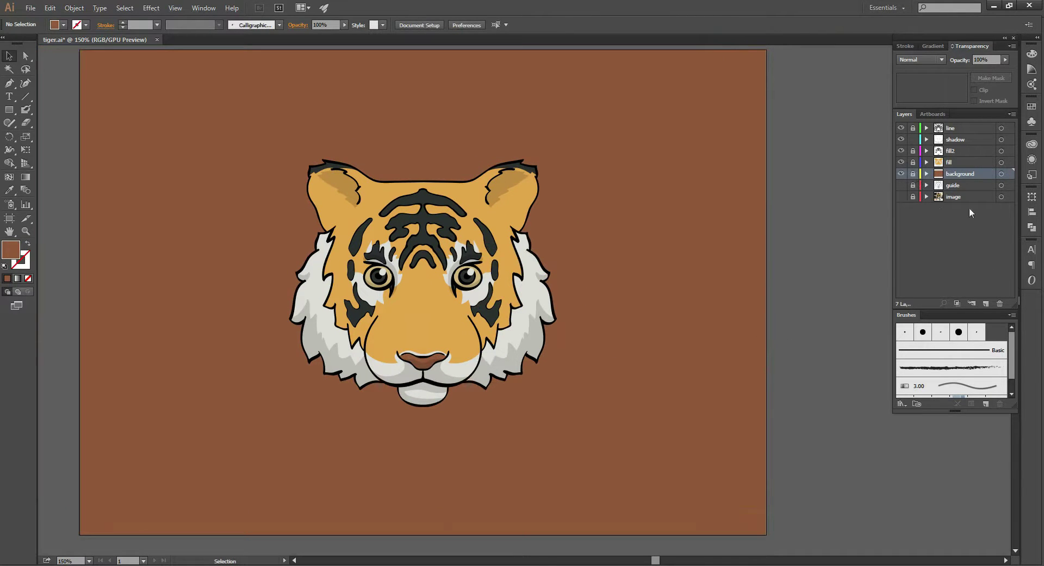
Add a new layer above the background named 'bg shadow'
{"action": "left_click", "coordinate": [986, 304]}
{"action": "double_click", "coordinate": [955, 173]}
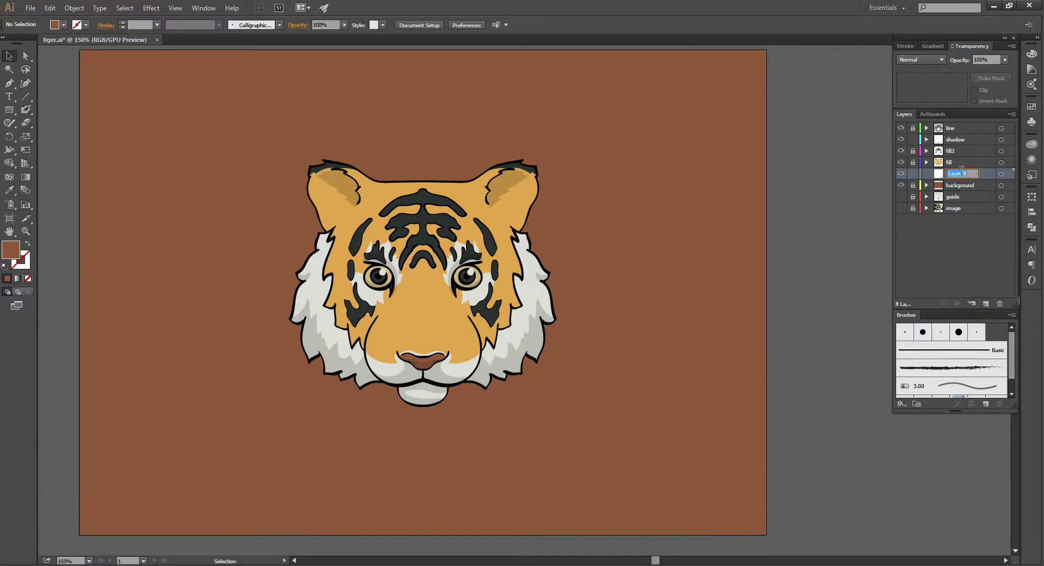
{"action": "type", "text": "bg shadow"}
{"action": "key", "text": "Return"}
Set up the Pen tool with a black stroke colour
{"action": "left_click_drag", "start_coordinate": [792, 325], "coordinate": [771, 282]}
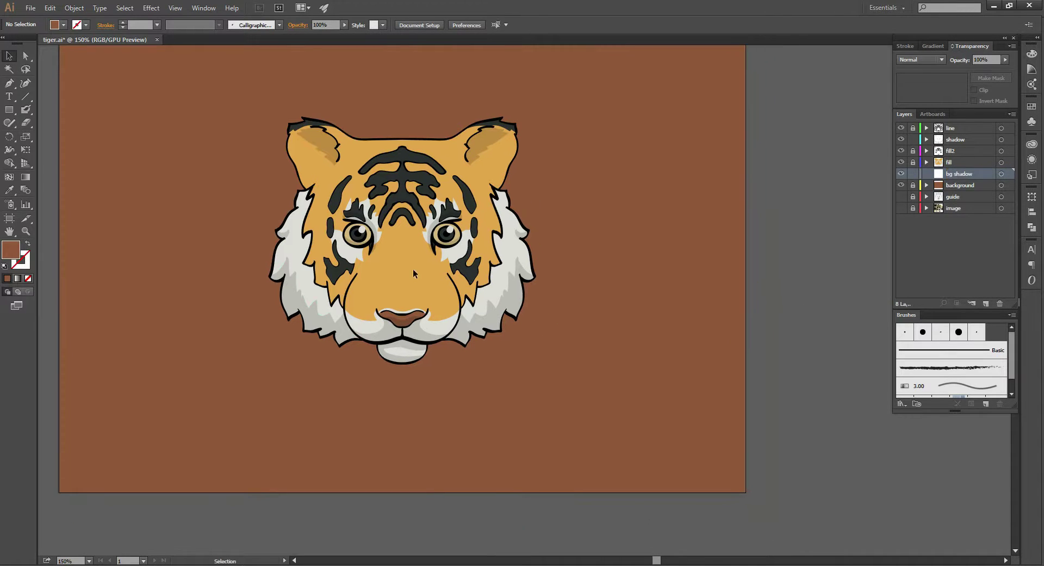
{"action": "left_click", "coordinate": [9, 83]}
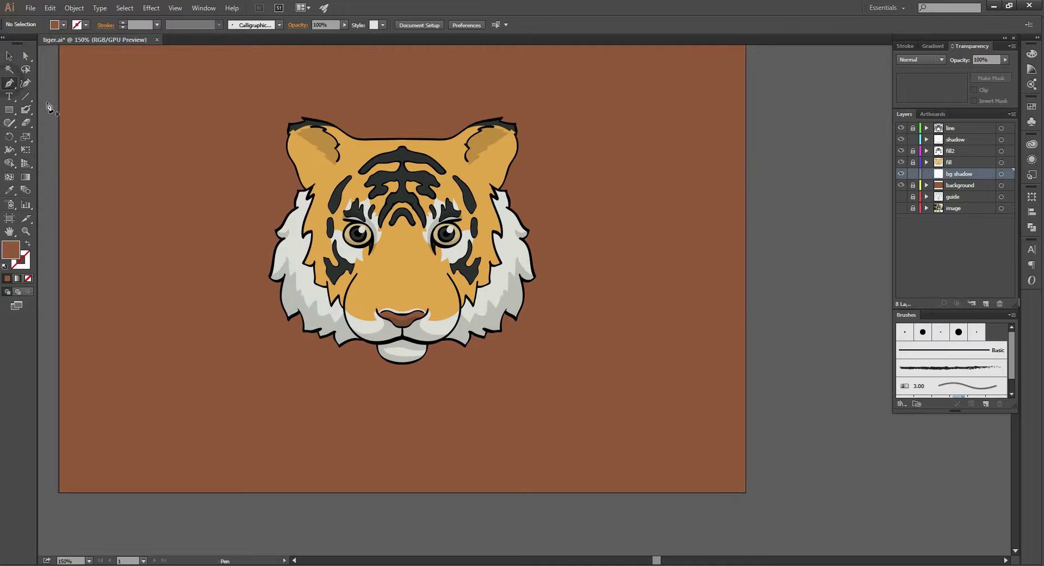
{"action": "left_click", "coordinate": [27, 243]}
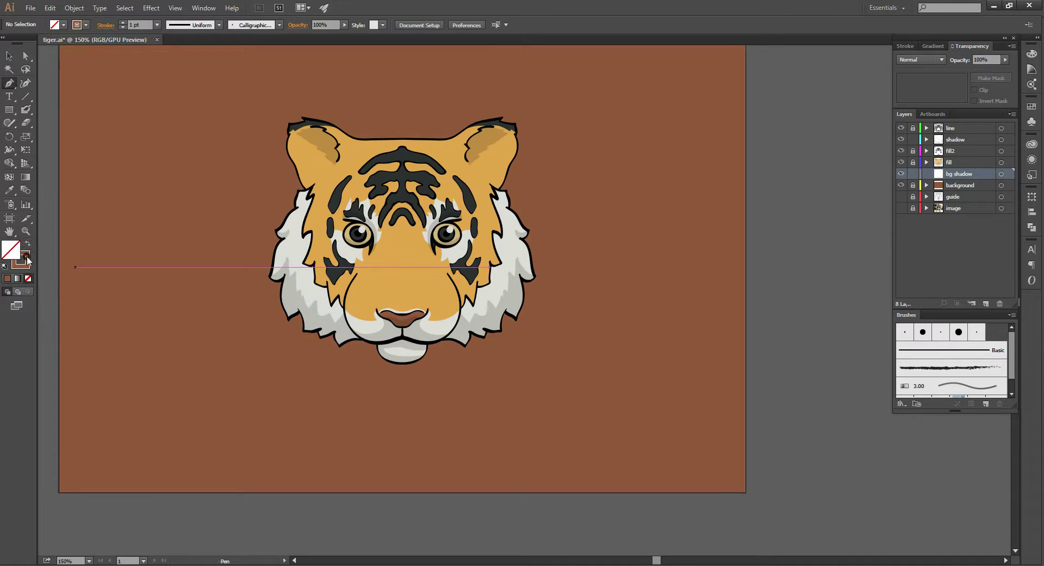
{"action": "double_click", "coordinate": [21, 259]}
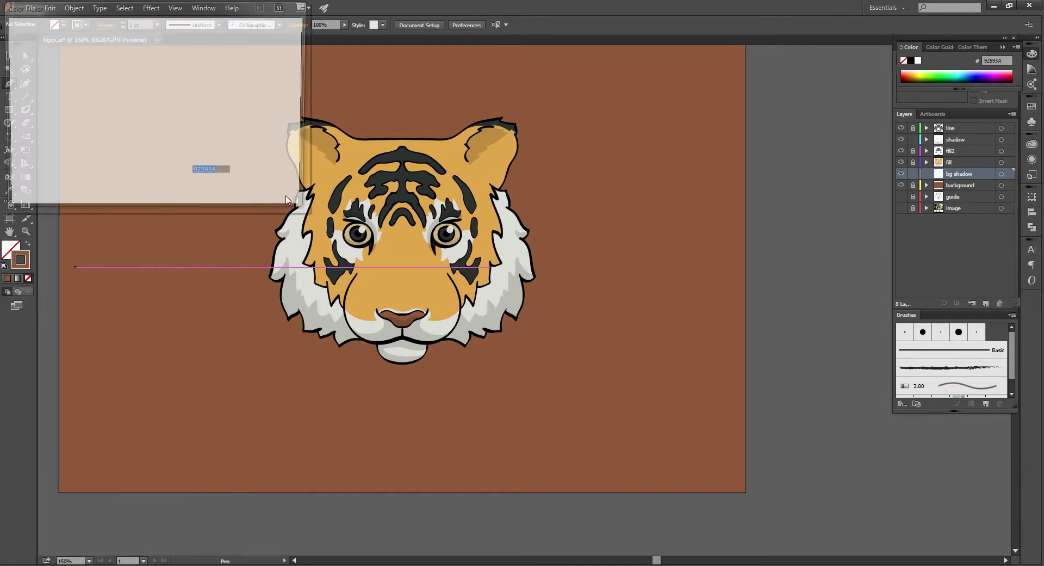
{"action": "left_click_drag", "start_coordinate": [73, 150], "coordinate": [10, 179]}
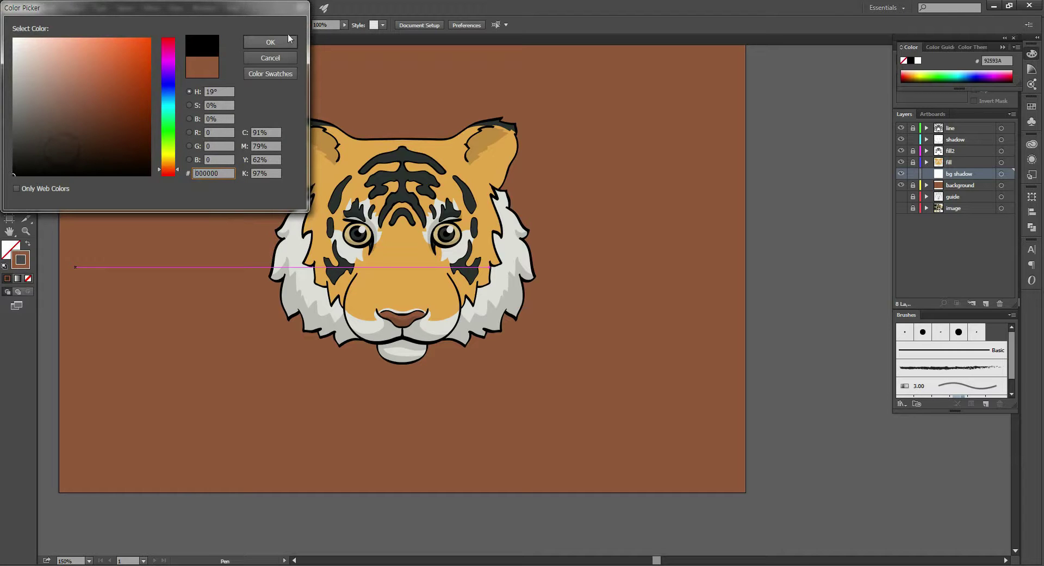
{"action": "left_click", "coordinate": [277, 42]}
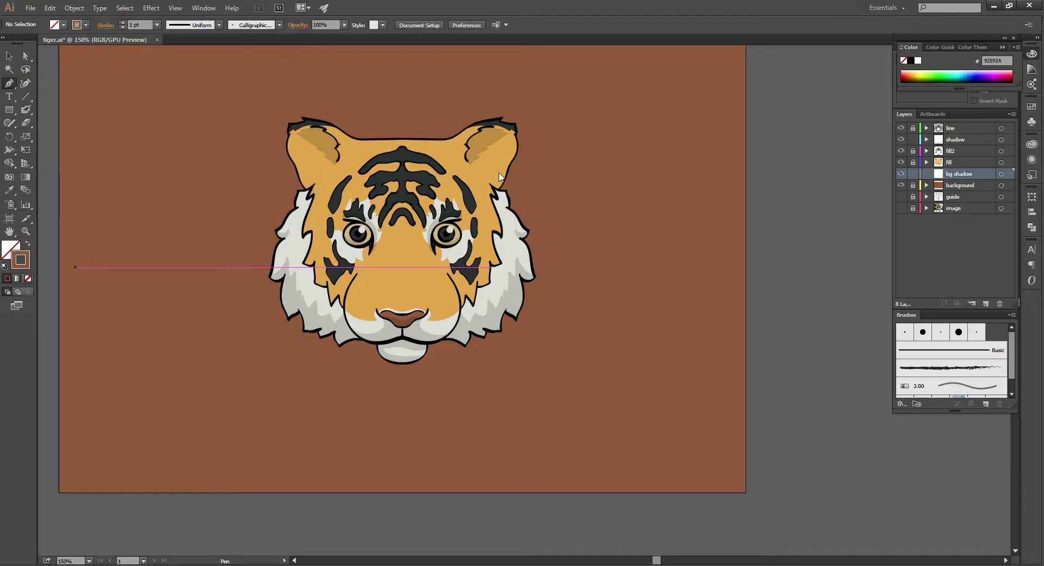
Draw a closed solid black shadow shape from left cheek, below the artboard, to the right ear tip
{"action": "left_click", "coordinate": [518, 126]}
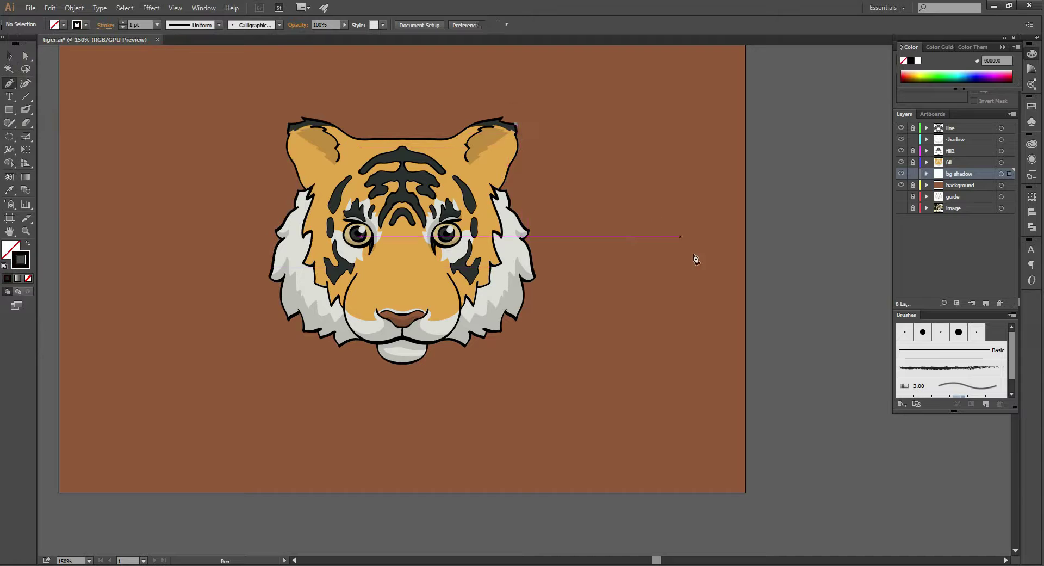
{"action": "left_click", "coordinate": [698, 304]}
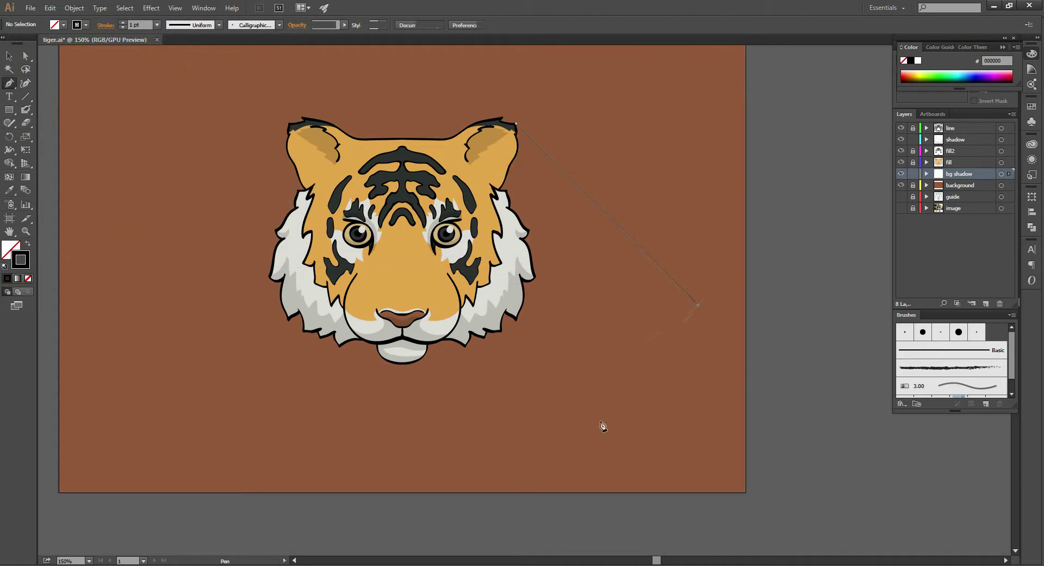
{"action": "key", "text": "Escape"}
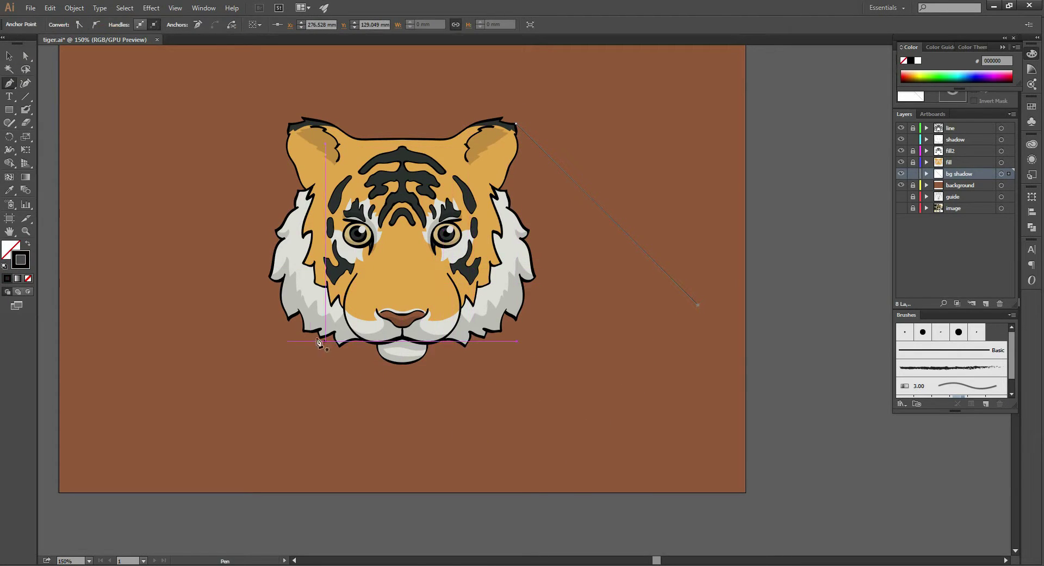
{"action": "left_click", "coordinate": [289, 321]}
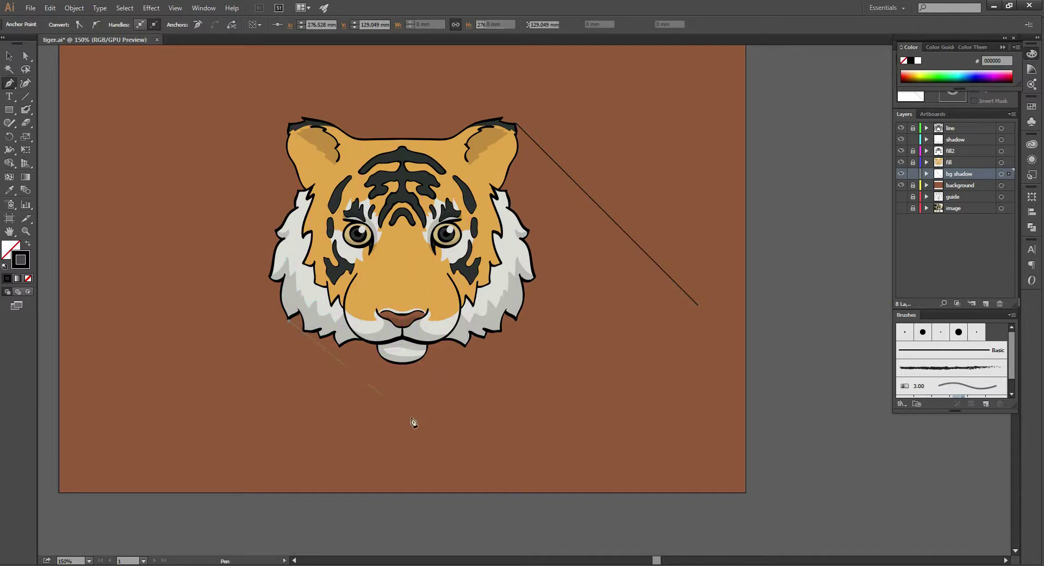
{"action": "left_click", "coordinate": [468, 499]}
{"action": "left_click", "coordinate": [699, 304]}
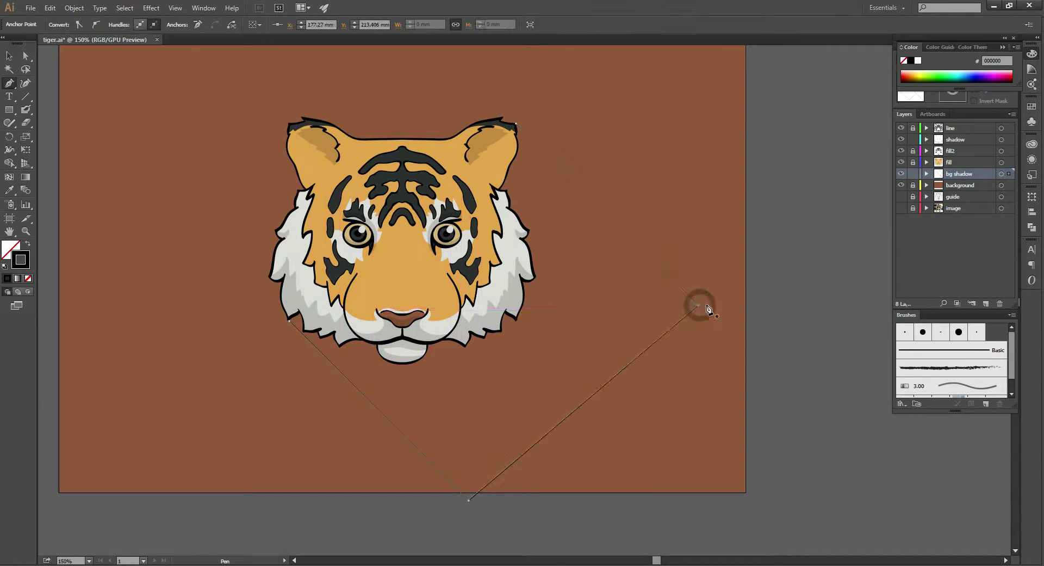
{"action": "left_click", "coordinate": [517, 125]}
{"action": "left_click", "coordinate": [288, 320]}
{"action": "key", "text": "v"}
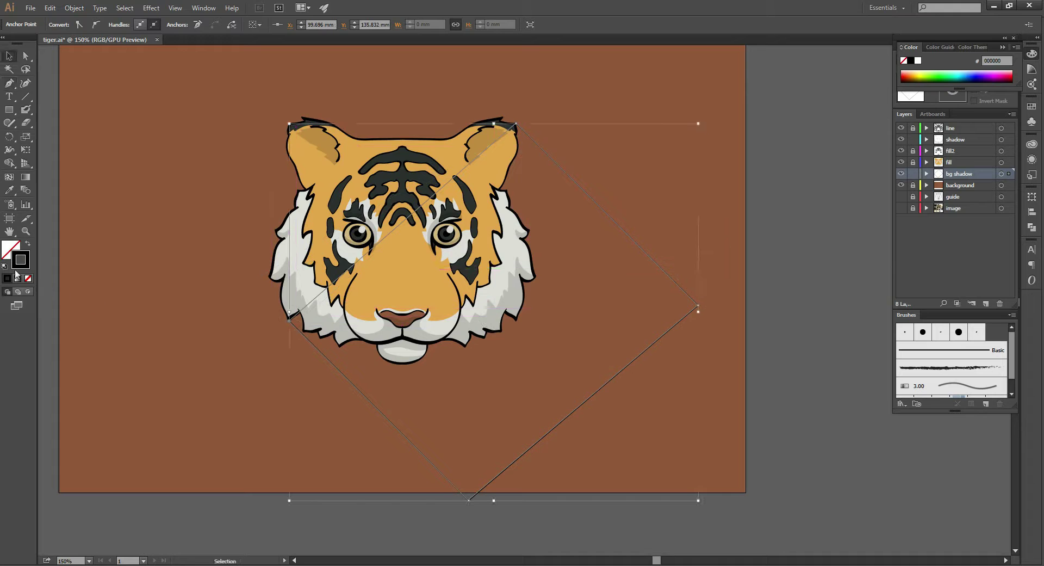
{"action": "left_click", "coordinate": [28, 244]}
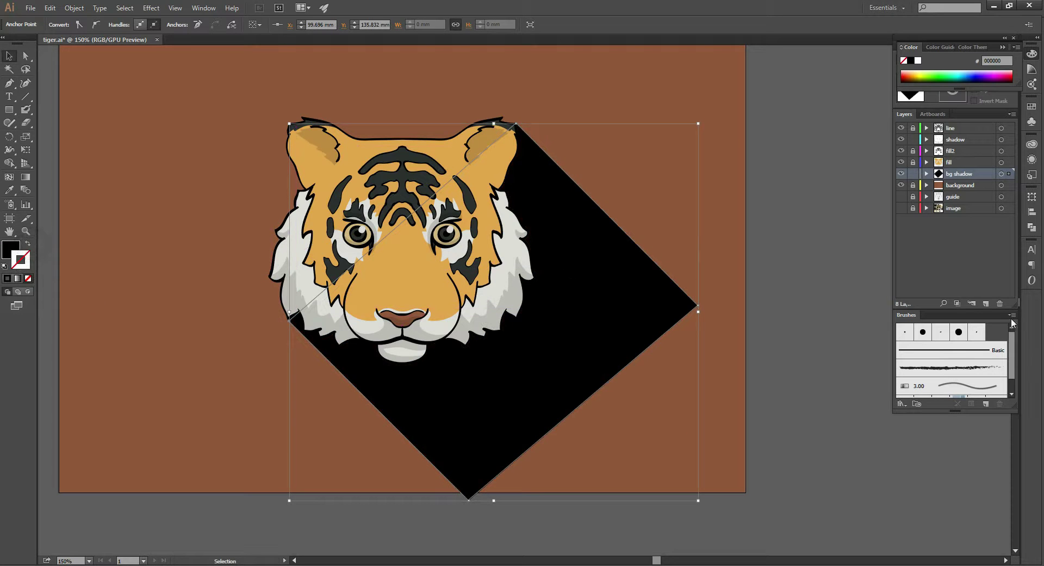
Drag the shadow's diagonal edge near the ear with Direct Selection
{"action": "left_click", "coordinate": [717, 366]}
{"action": "left_click", "coordinate": [349, 361]}
{"action": "key", "text": "a"}
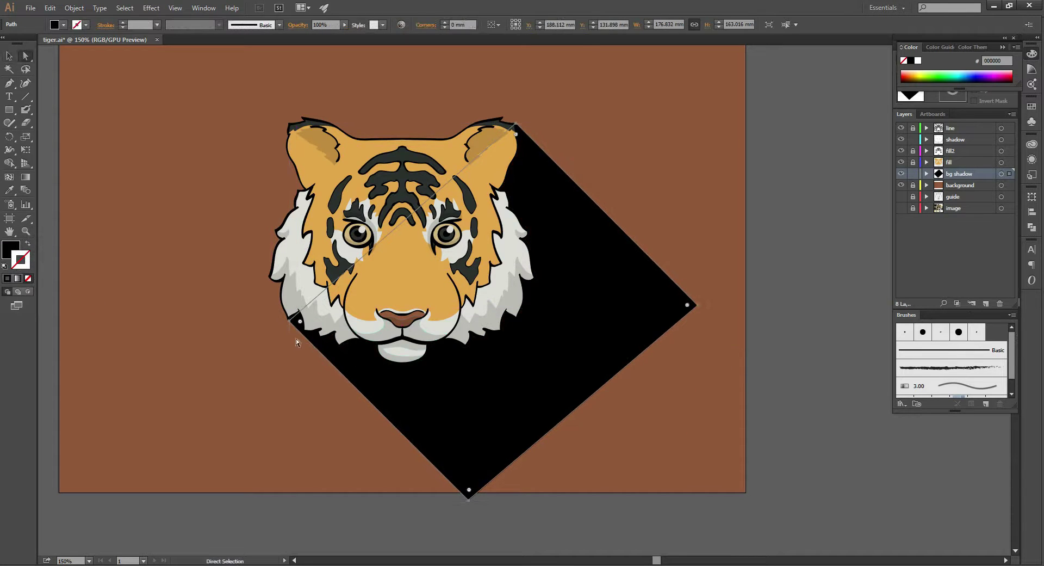
{"action": "scroll", "coordinate": [286, 335], "scroll_direction": "up", "scroll_amount": 4}
{"action": "left_click", "coordinate": [298, 344]}
{"action": "mouse_move", "coordinate": [326, 310]}
{"action": "left_mouse_down"}
{"action": "mouse_move", "coordinate": [320, 302]}
{"action": "mouse_move", "coordinate": [340, 352]}
{"action": "left_mouse_up"}
{"action": "left_click", "coordinate": [339, 368]}
Line the shadow's edge up precisely with the ear tip
{"action": "scroll", "coordinate": [339, 368], "scroll_direction": "down", "scroll_amount": 4}
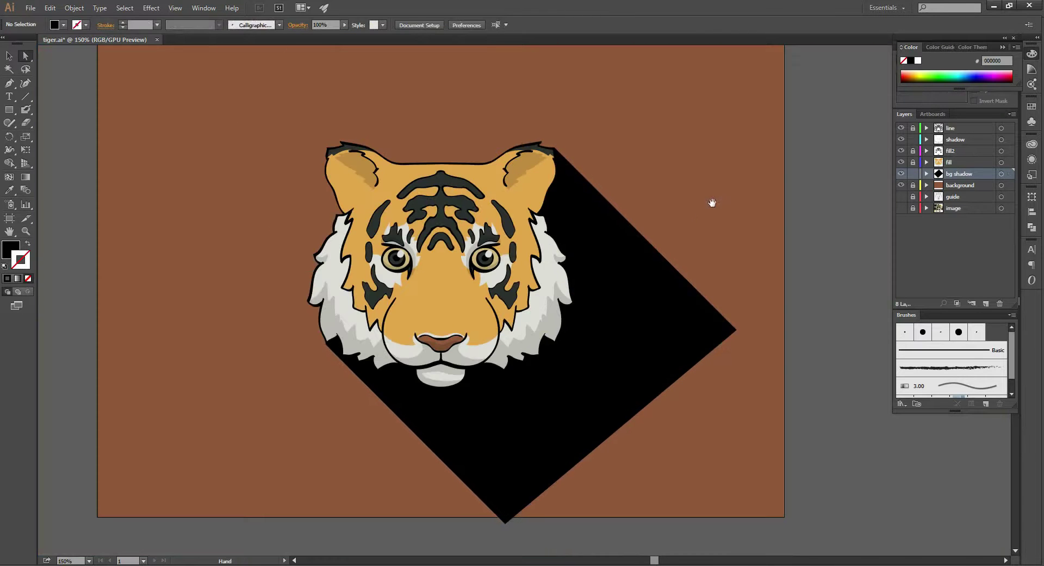
{"action": "scroll", "coordinate": [495, 156], "scroll_direction": "up", "scroll_amount": 1}
{"action": "scroll", "coordinate": [511, 157], "scroll_direction": "up", "scroll_amount": 5}
{"action": "left_click", "coordinate": [525, 262]}
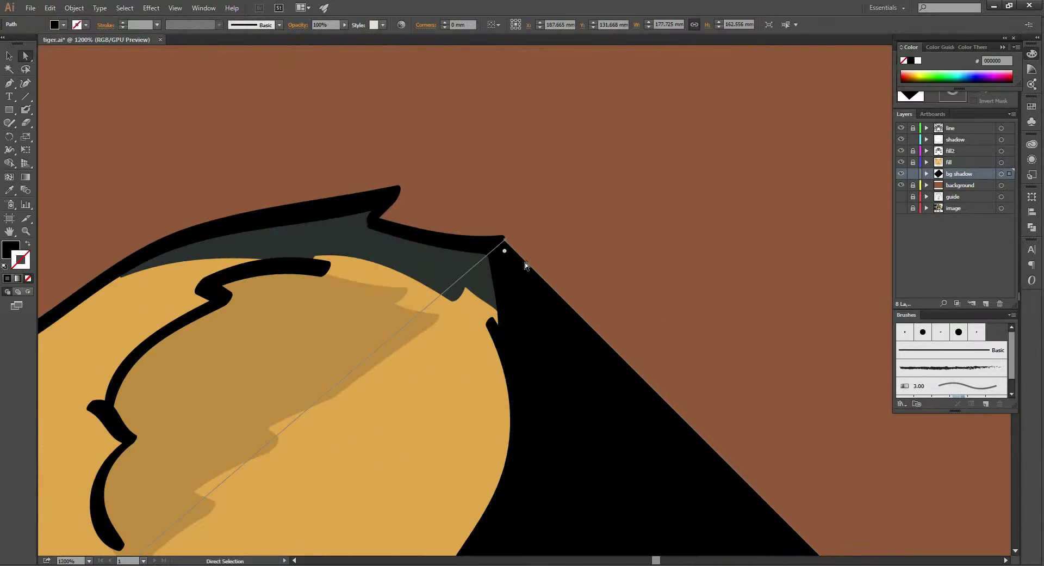
{"action": "left_click", "coordinate": [621, 260]}
{"action": "left_click_drag", "start_coordinate": [554, 283], "coordinate": [551, 285]}
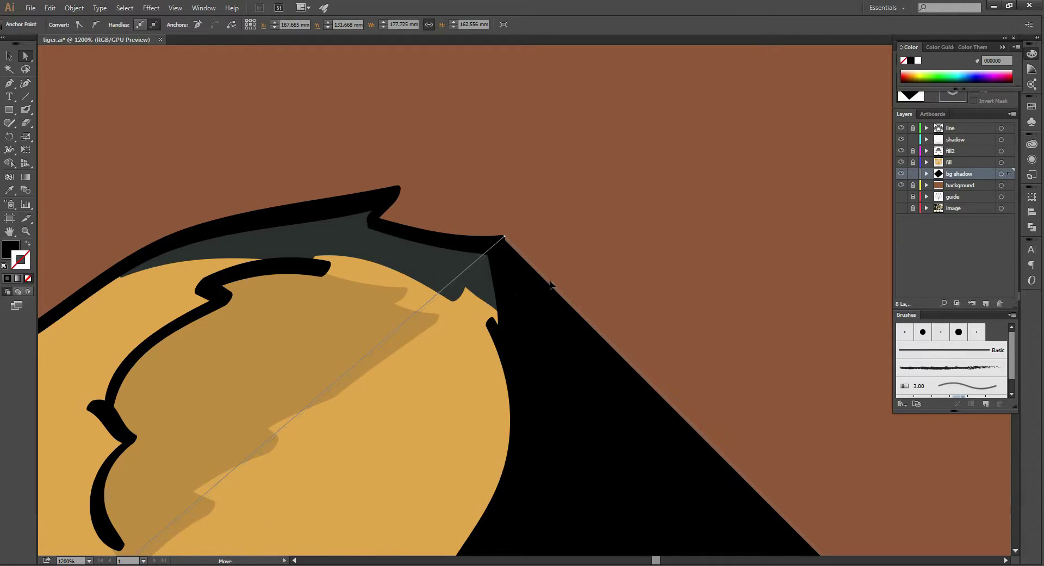
{"action": "left_click", "coordinate": [647, 259]}
Push the shadow's lower-right edge outward and view the whole artboard
{"action": "scroll", "coordinate": [648, 258], "scroll_direction": "down", "scroll_amount": 4}
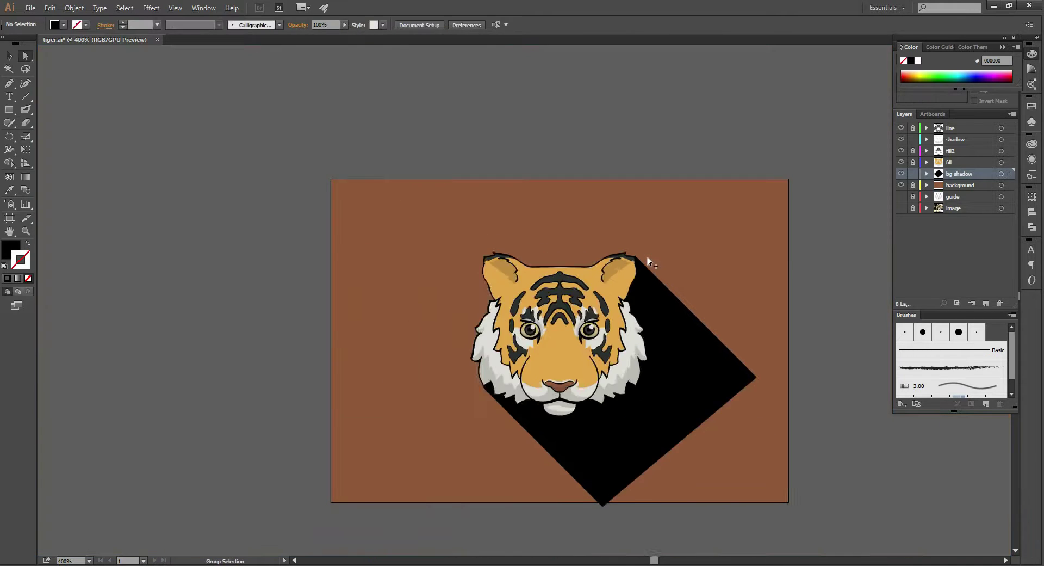
{"action": "scroll", "coordinate": [792, 315], "scroll_direction": "down", "scroll_amount": 1}
{"action": "left_click_drag", "start_coordinate": [792, 316], "coordinate": [595, 294]}
{"action": "scroll", "coordinate": [563, 294], "scroll_direction": "up", "scroll_amount": 2}
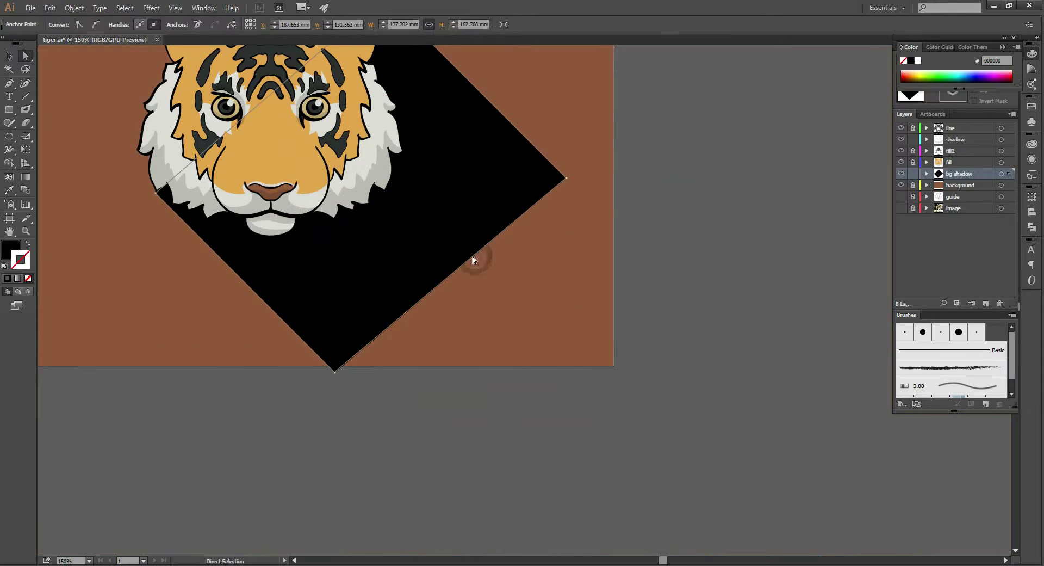
{"action": "left_click_drag", "start_coordinate": [474, 258], "coordinate": [560, 343]}
{"action": "left_click", "coordinate": [683, 369]}
{"action": "scroll", "coordinate": [683, 369], "scroll_direction": "down", "scroll_amount": 1}
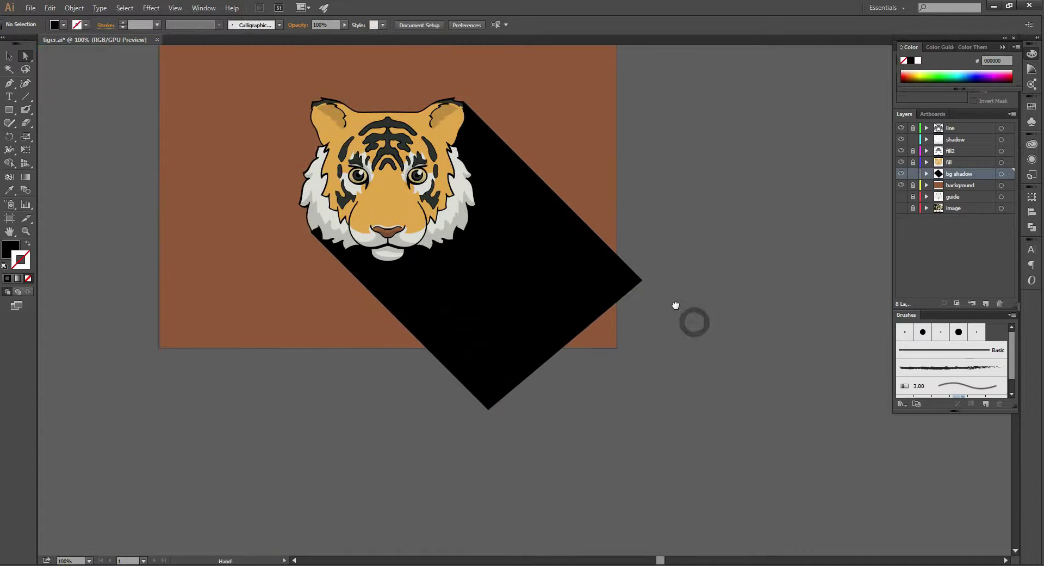
{"action": "left_click_drag", "start_coordinate": [693, 320], "coordinate": [673, 304]}
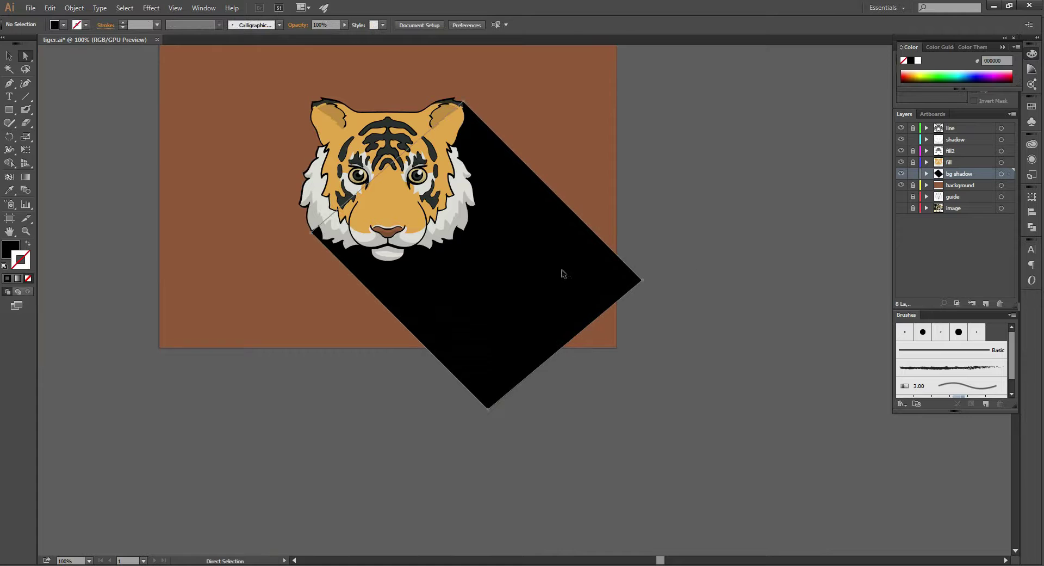
Fill the shadow with a linear white-to-black gradient and remove its stroke
{"action": "key", "text": "v"}
{"action": "left_click", "coordinate": [545, 261]}
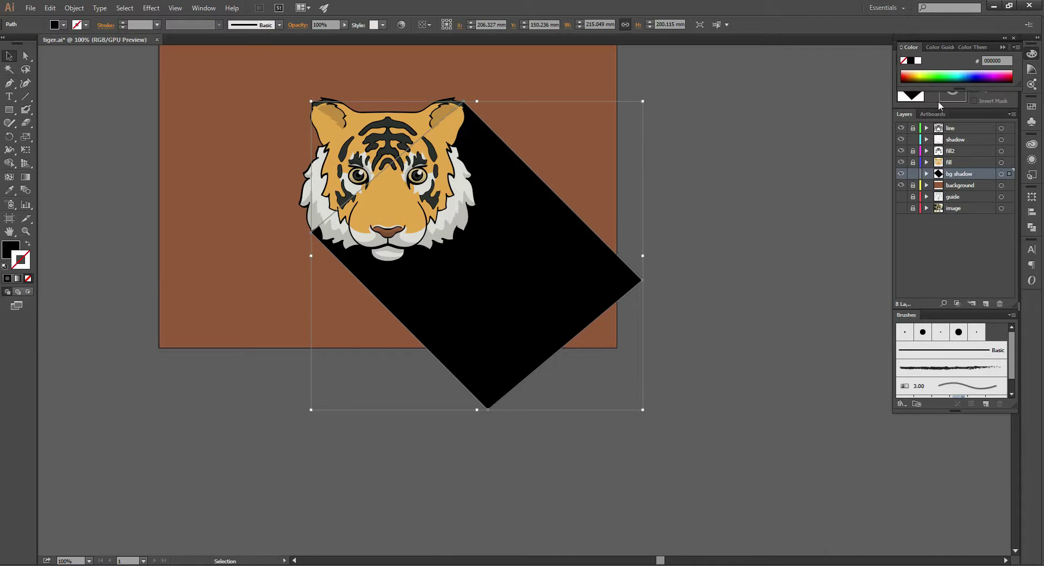
{"action": "left_click", "coordinate": [1032, 55]}
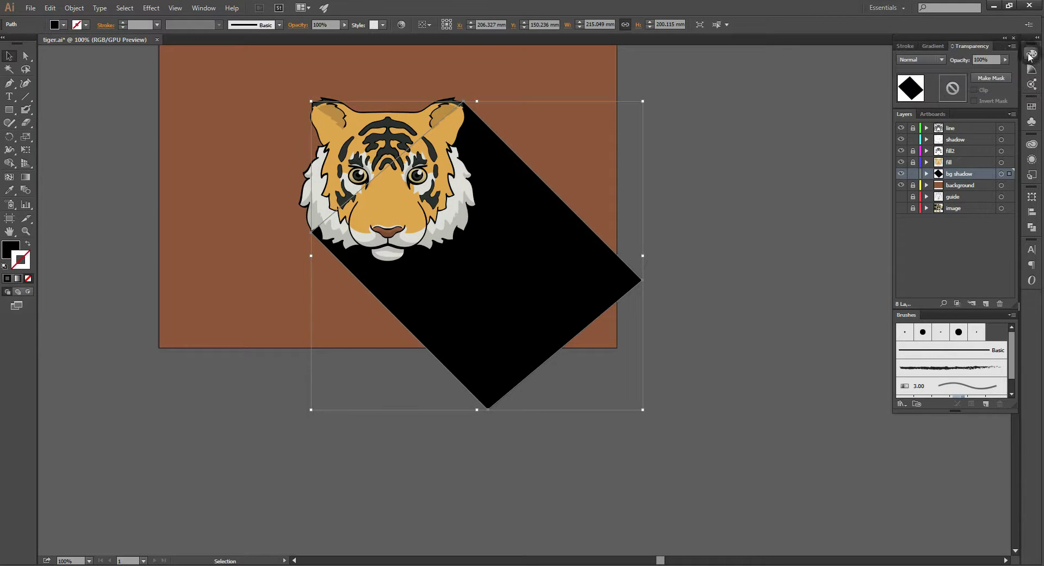
{"action": "left_click", "coordinate": [932, 46]}
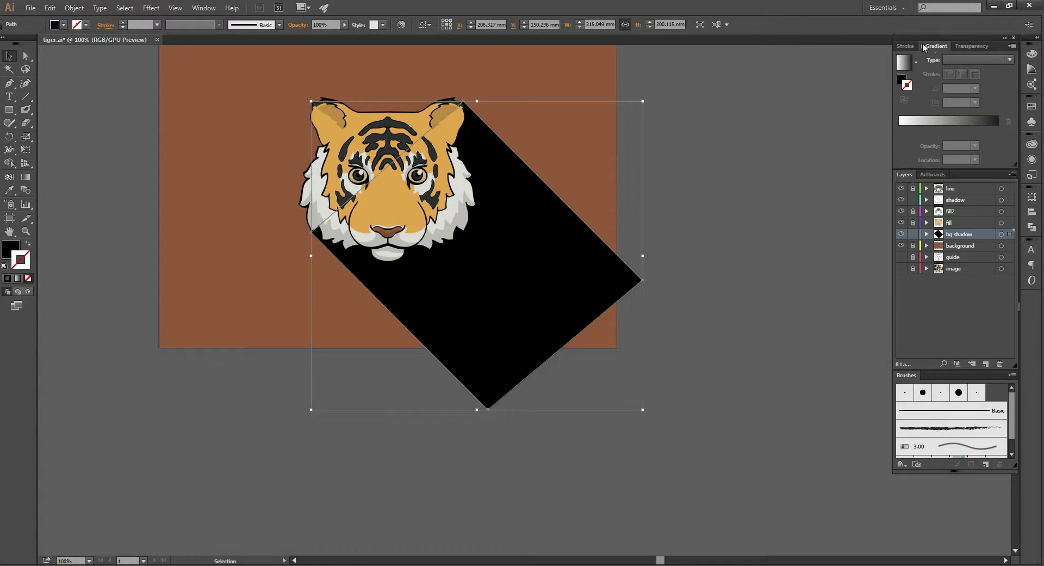
{"action": "left_click", "coordinate": [966, 61]}
{"action": "left_click", "coordinate": [962, 71]}
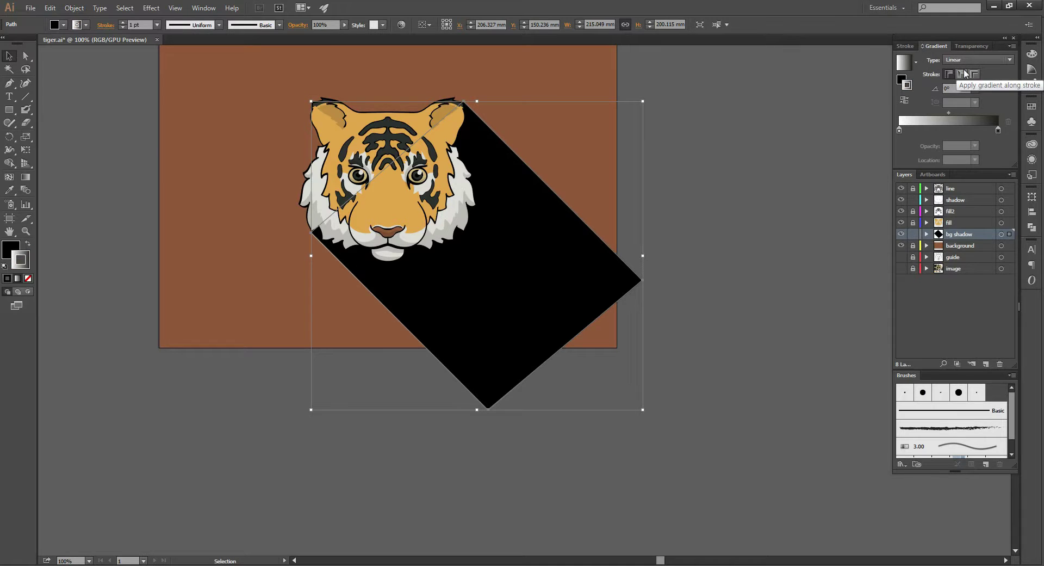
{"action": "left_click", "coordinate": [901, 80]}
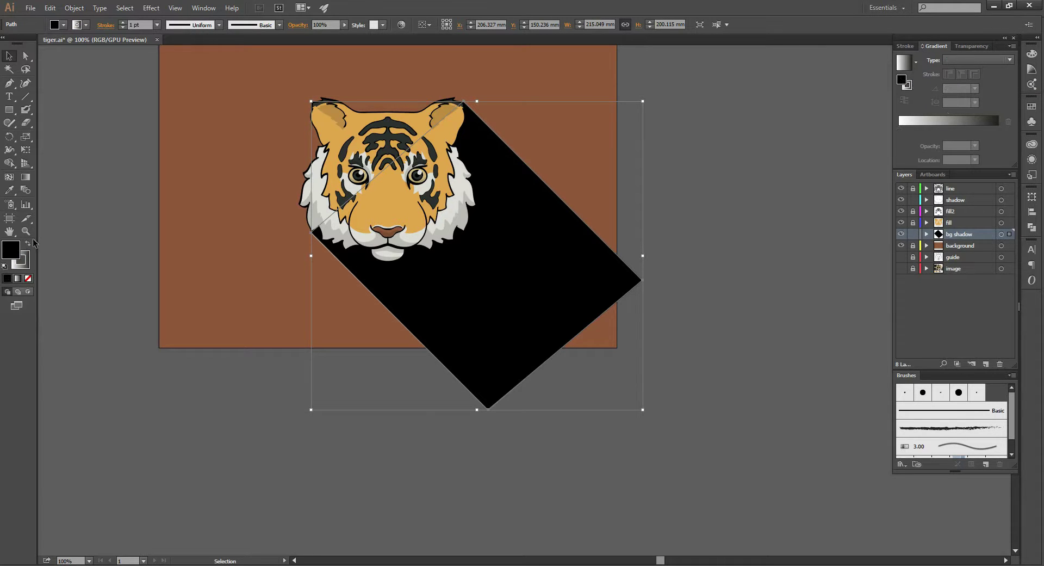
{"action": "left_click", "coordinate": [17, 278]}
{"action": "key", "text": "x"}
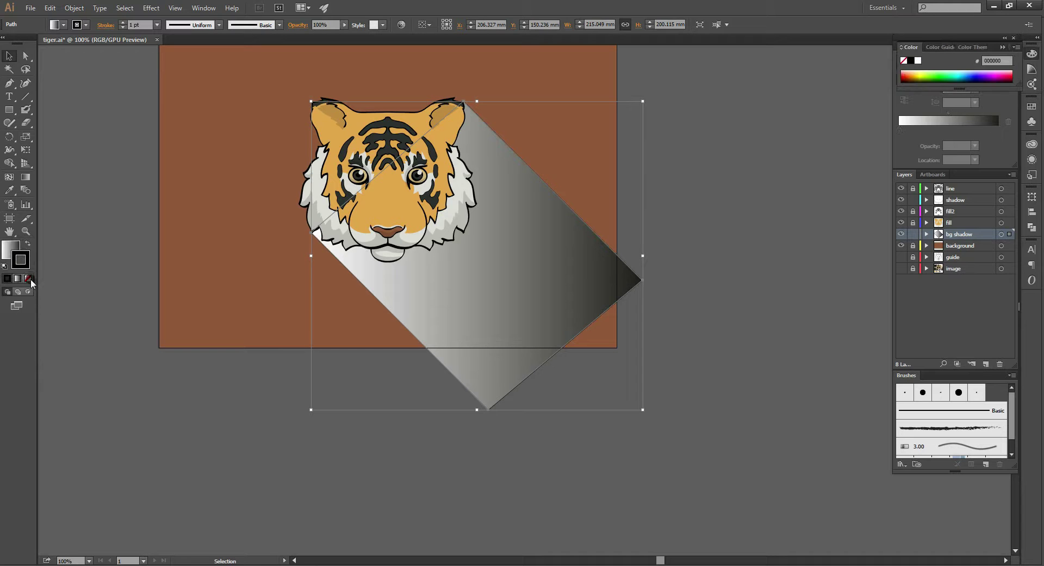
{"action": "left_click", "coordinate": [29, 278]}
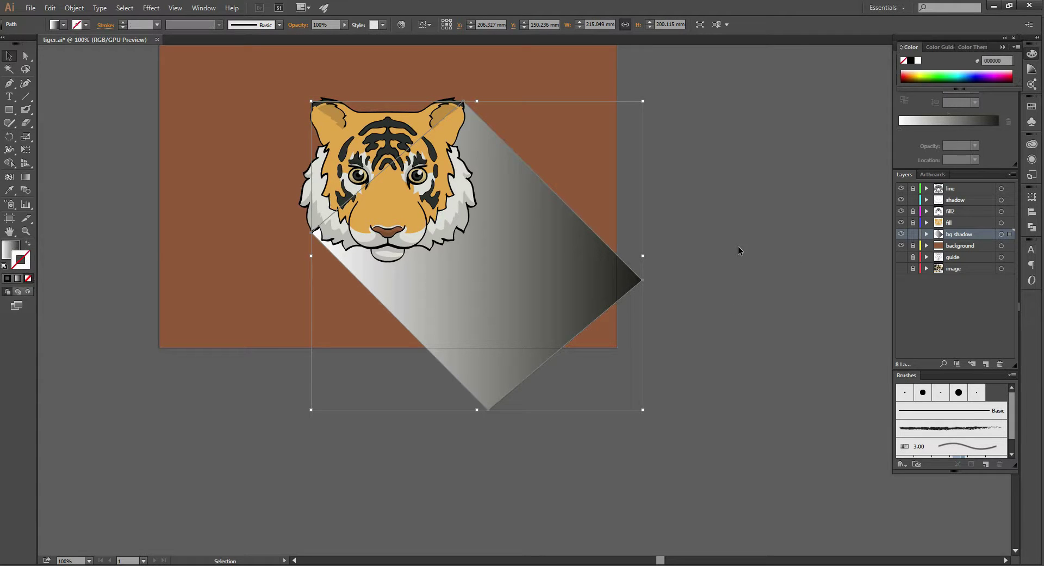
Set the shadow gradient's angle to -135° in the Gradient panel
{"action": "left_click", "coordinate": [1031, 54]}
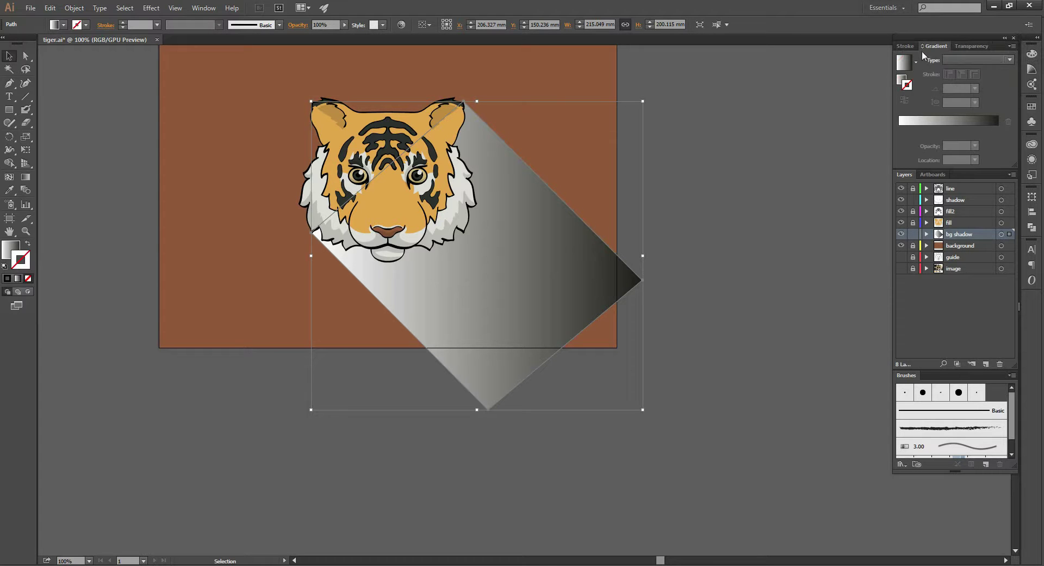
{"action": "left_click", "coordinate": [960, 62]}
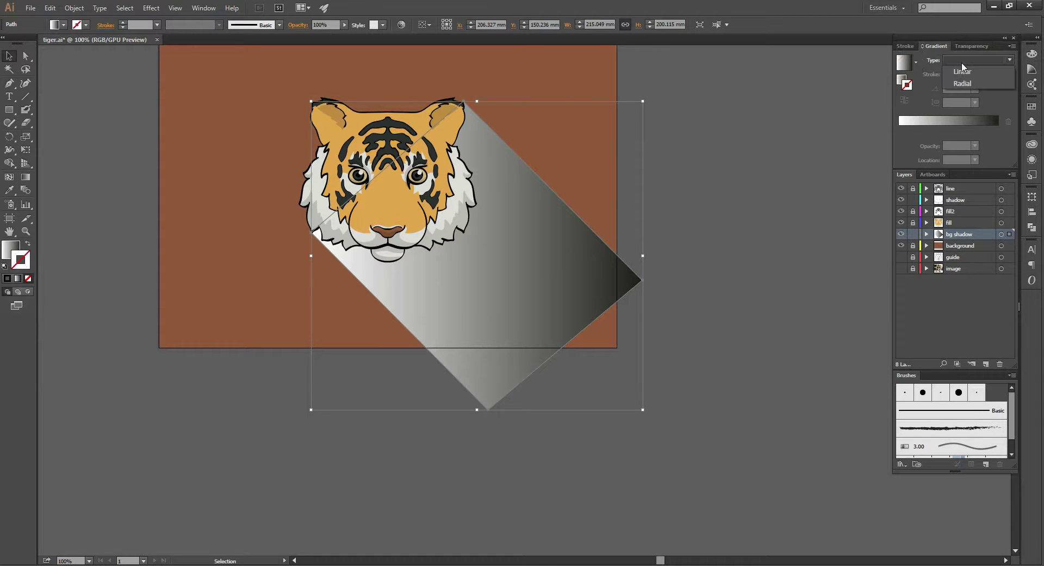
{"action": "left_click", "coordinate": [492, 292]}
{"action": "left_click", "coordinate": [901, 79]}
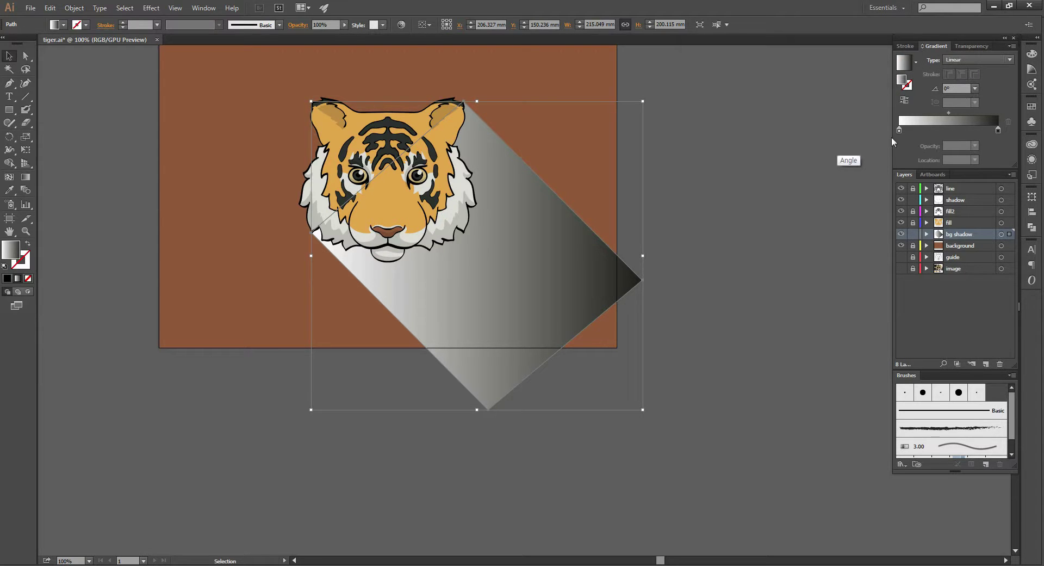
{"action": "left_click", "coordinate": [976, 89]}
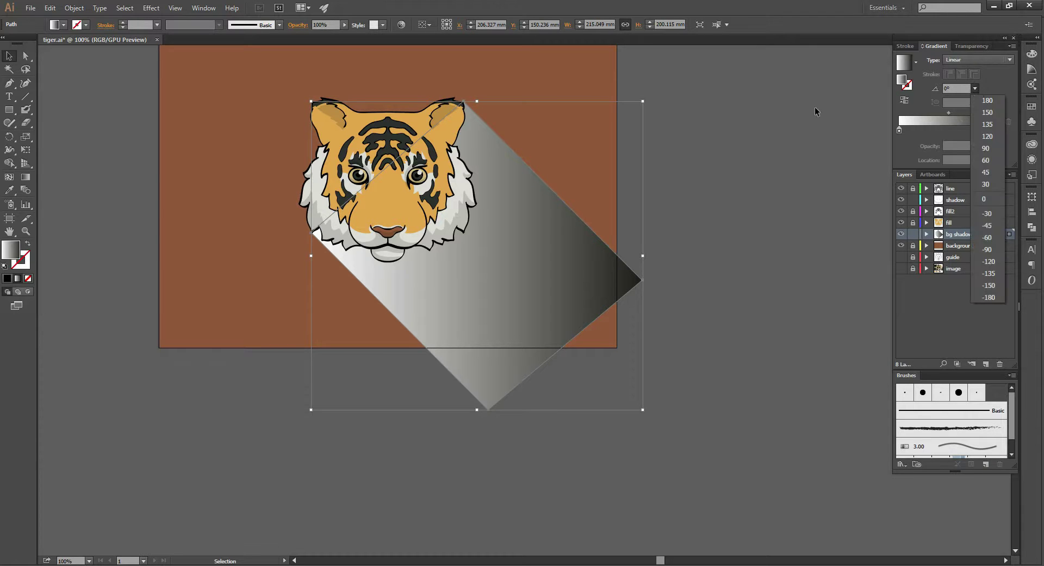
{"action": "left_click", "coordinate": [993, 274]}
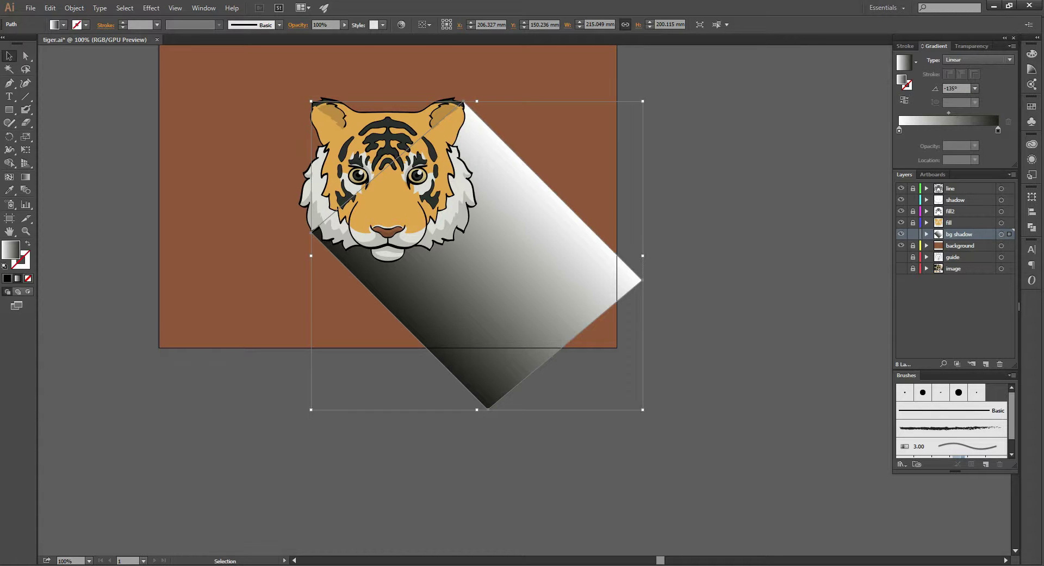
{"action": "left_click", "coordinate": [25, 177]}
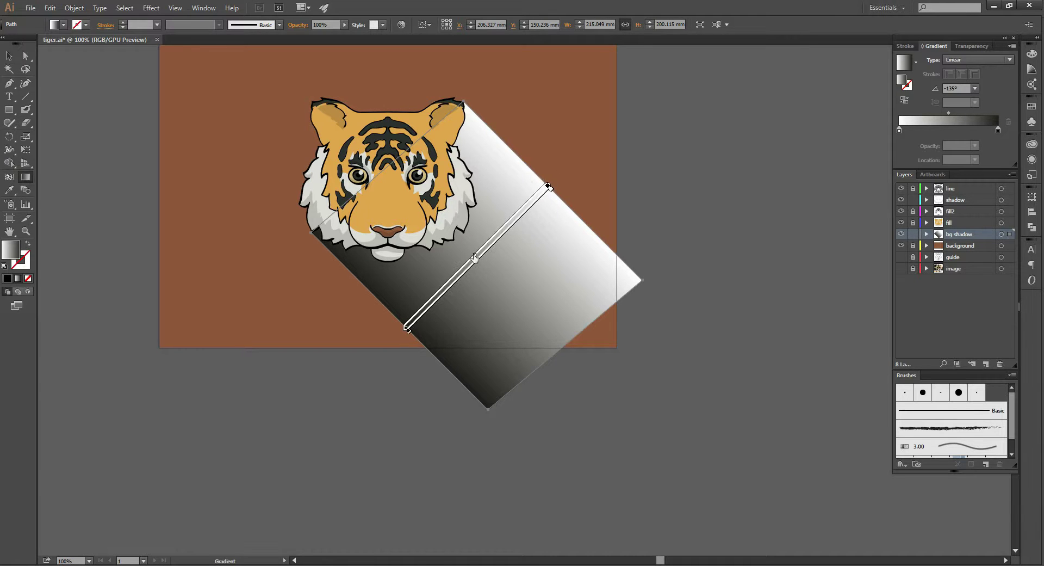
Drag the gradient diagonally from the tiger's nose toward the shadow's far corner
{"action": "left_click_drag", "start_coordinate": [550, 187], "coordinate": [296, 278]}
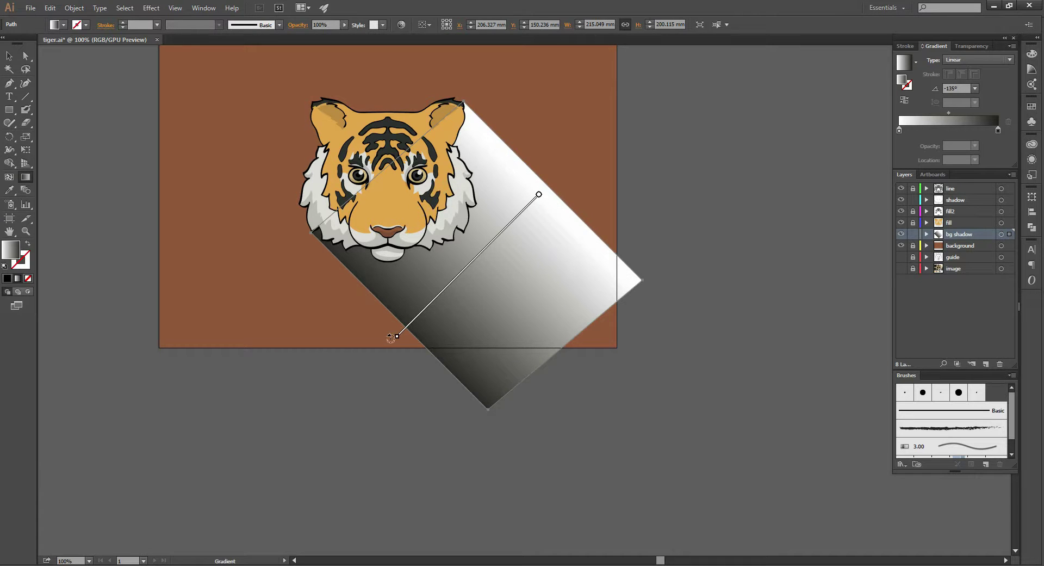
{"action": "left_click_drag", "start_coordinate": [395, 339], "coordinate": [745, 390]}
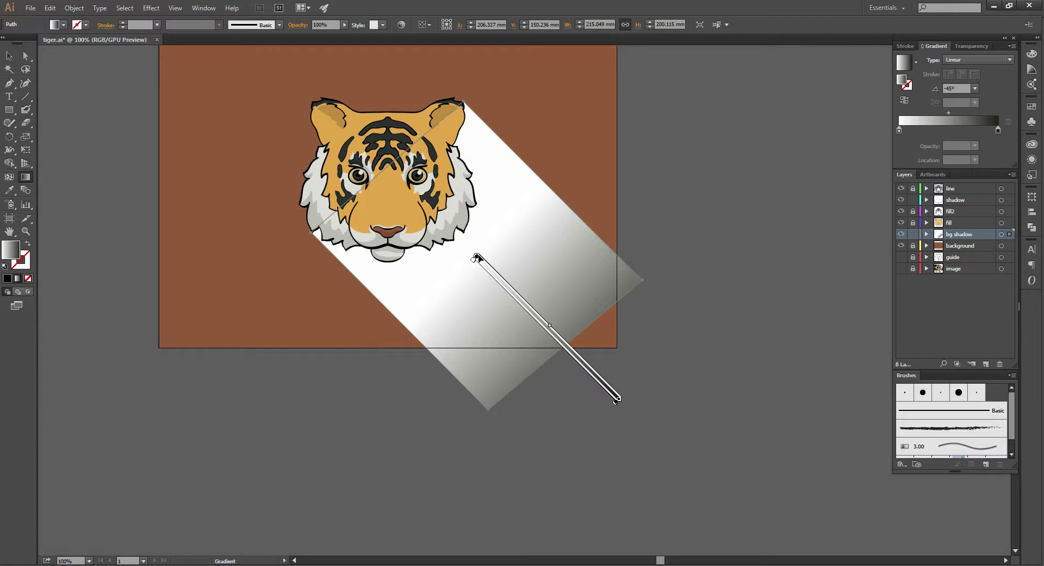
{"action": "left_click_drag", "start_coordinate": [476, 258], "coordinate": [388, 167]}
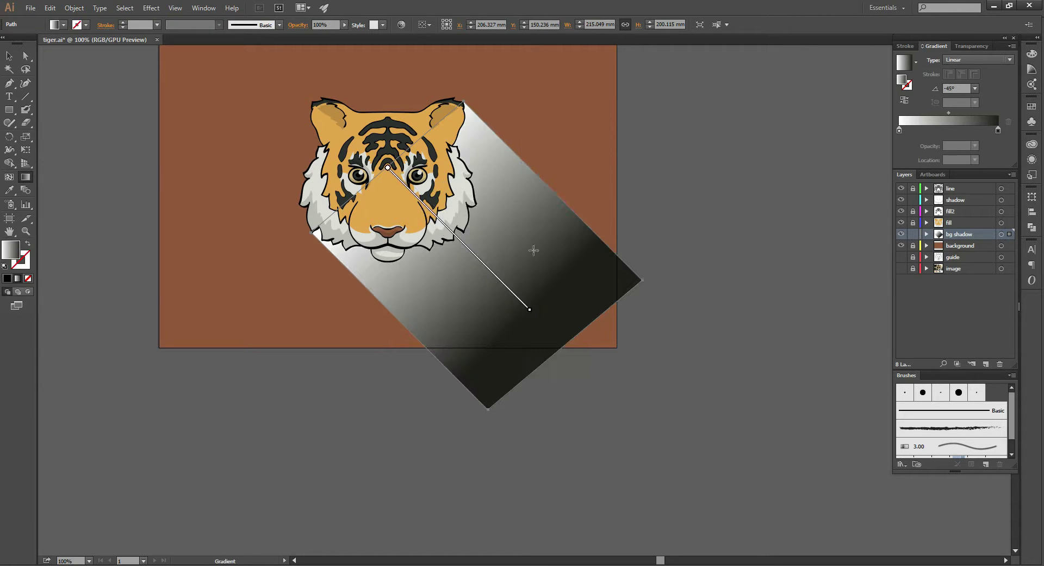
{"action": "mouse_move", "coordinate": [528, 312]}
{"action": "mouse_move", "coordinate": [386, 167]}
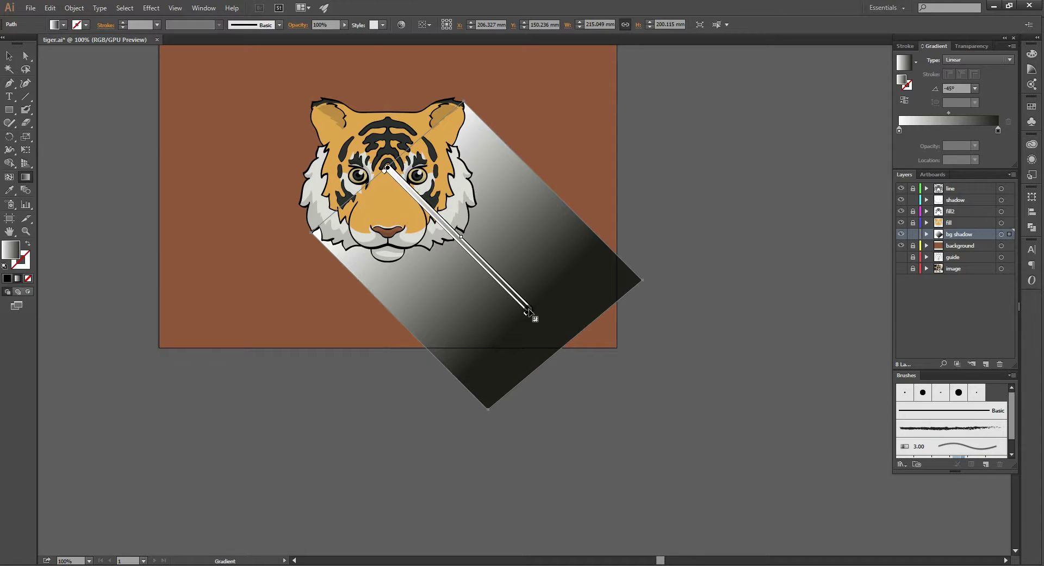
{"action": "left_click_drag", "start_coordinate": [529, 311], "coordinate": [580, 358]}
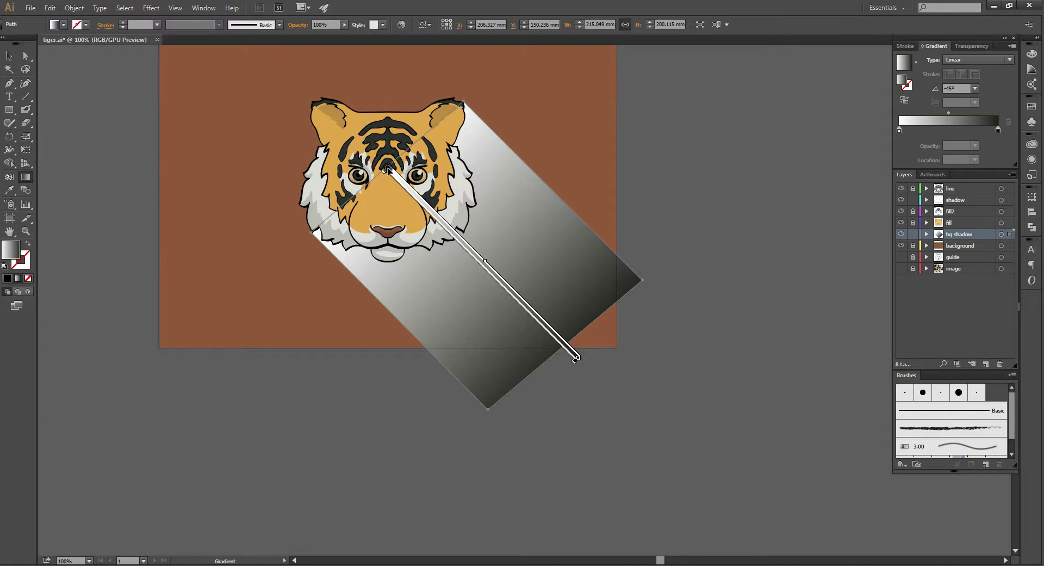
Reverse the gradient, set its end stop to black at 0% opacity, and move it to about 58%
{"action": "left_click", "coordinate": [904, 100]}
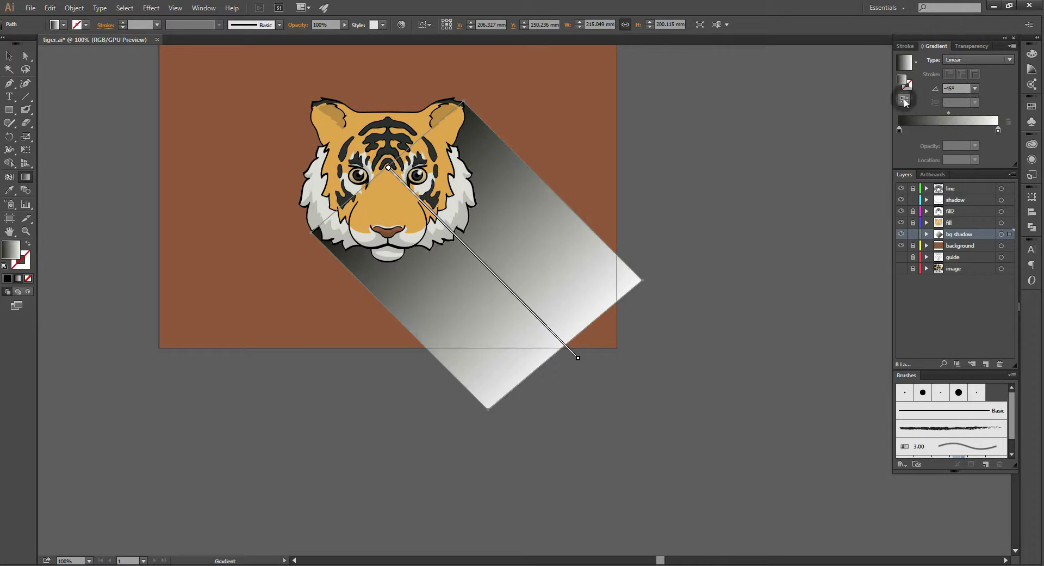
{"action": "left_click", "coordinate": [999, 131]}
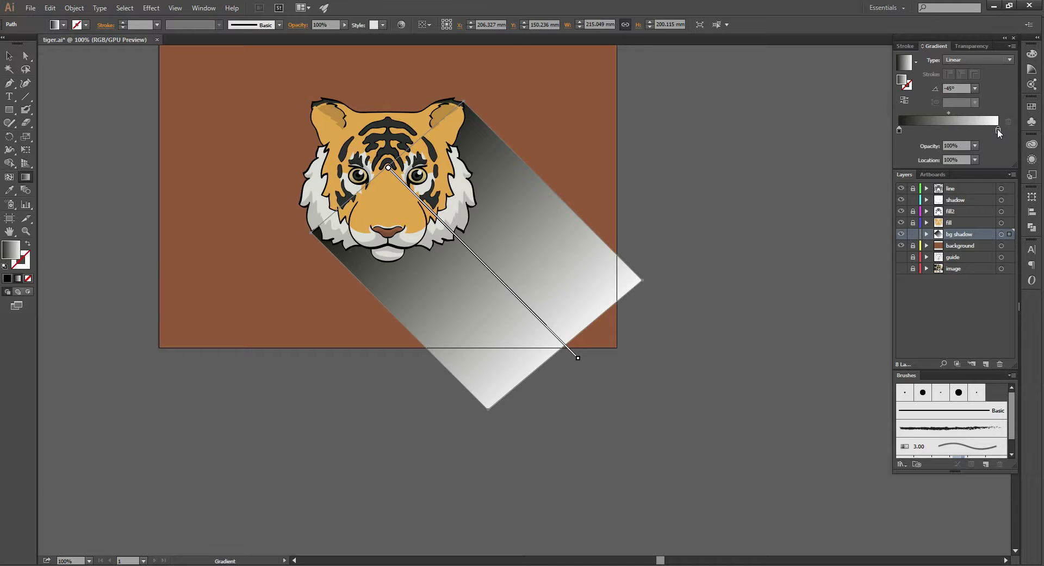
{"action": "double_click", "coordinate": [999, 131]}
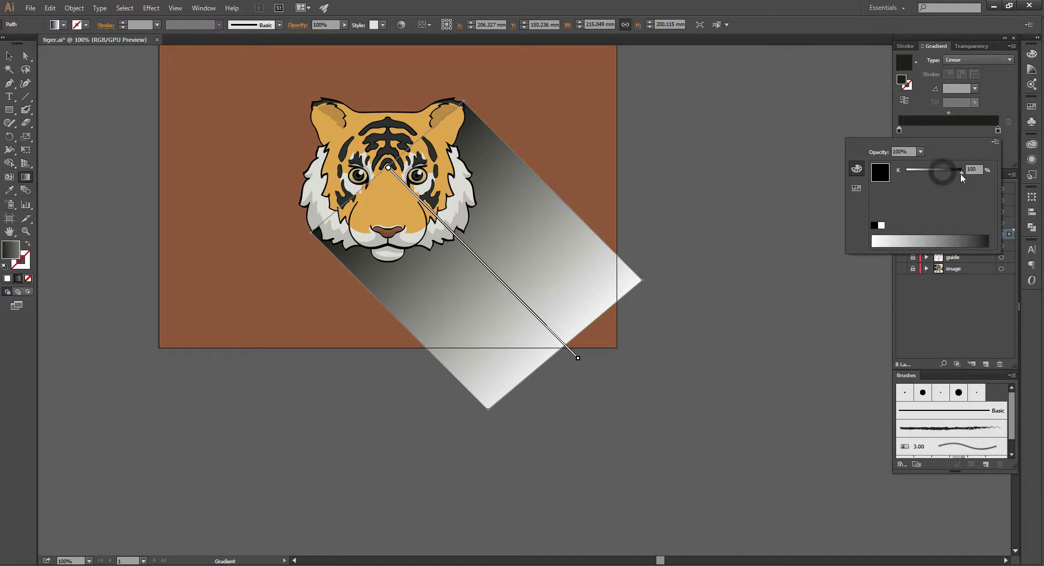
{"action": "left_click_drag", "start_coordinate": [938, 173], "coordinate": [977, 174]}
{"action": "left_click", "coordinate": [1006, 106]}
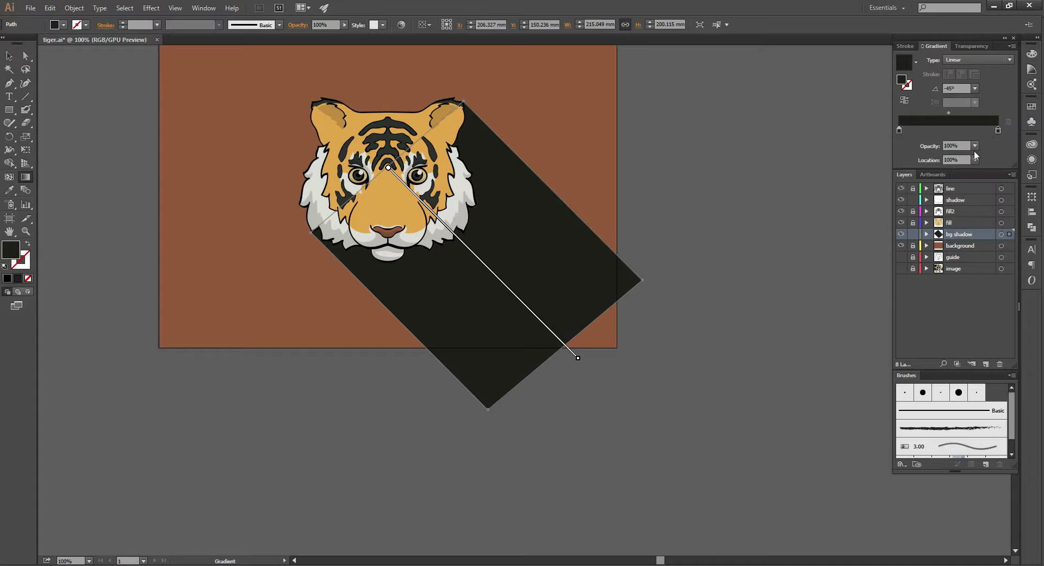
{"action": "left_click", "coordinate": [975, 145]}
{"action": "left_click", "coordinate": [986, 158]}
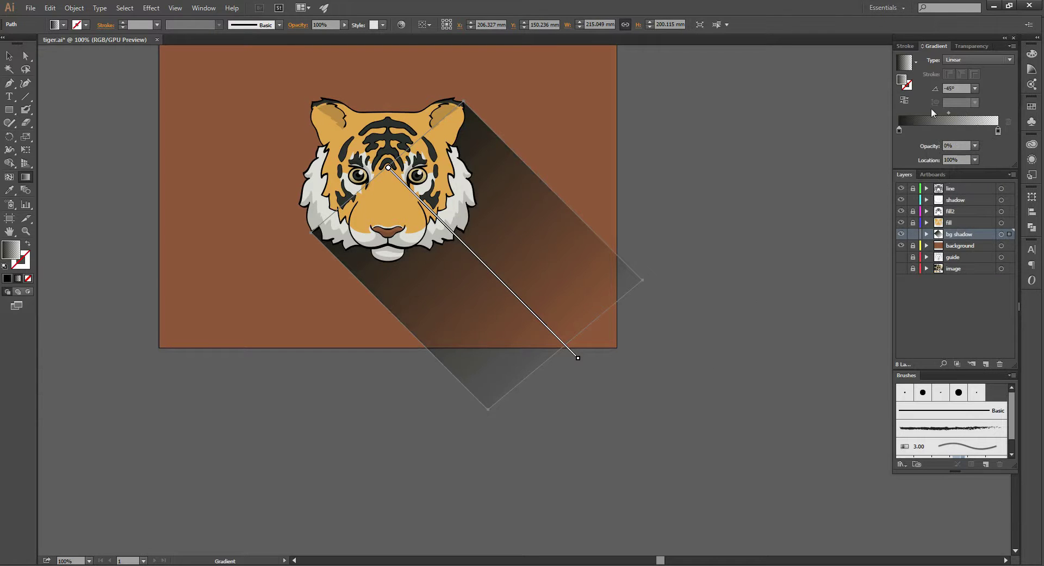
{"action": "left_click_drag", "start_coordinate": [998, 131], "coordinate": [960, 132]}
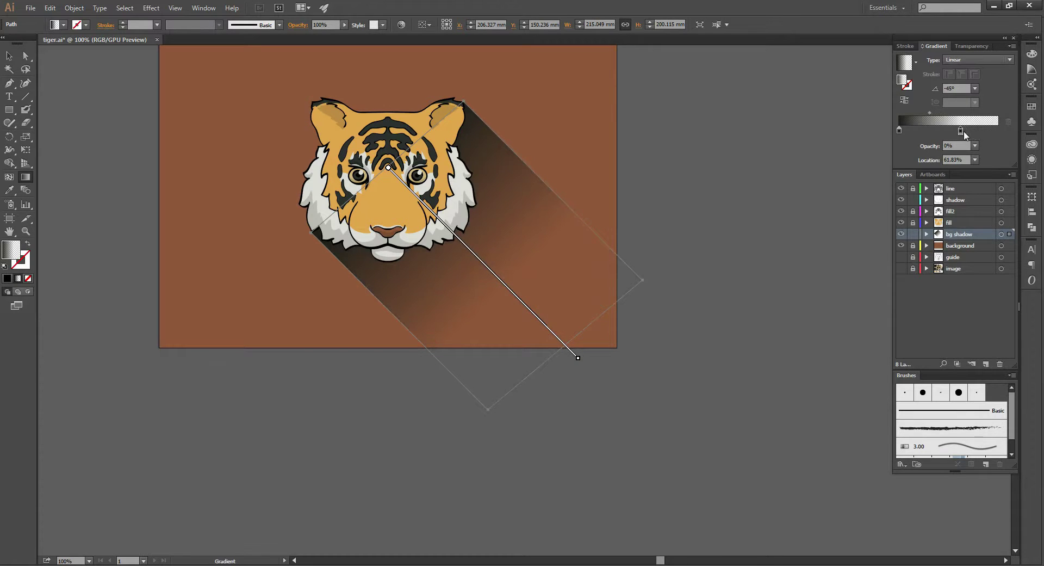
{"action": "left_click_drag", "start_coordinate": [964, 132], "coordinate": [959, 132]}
Set the shadow's blend mode to Multiply in the Transparency panel
{"action": "left_click", "coordinate": [972, 46]}
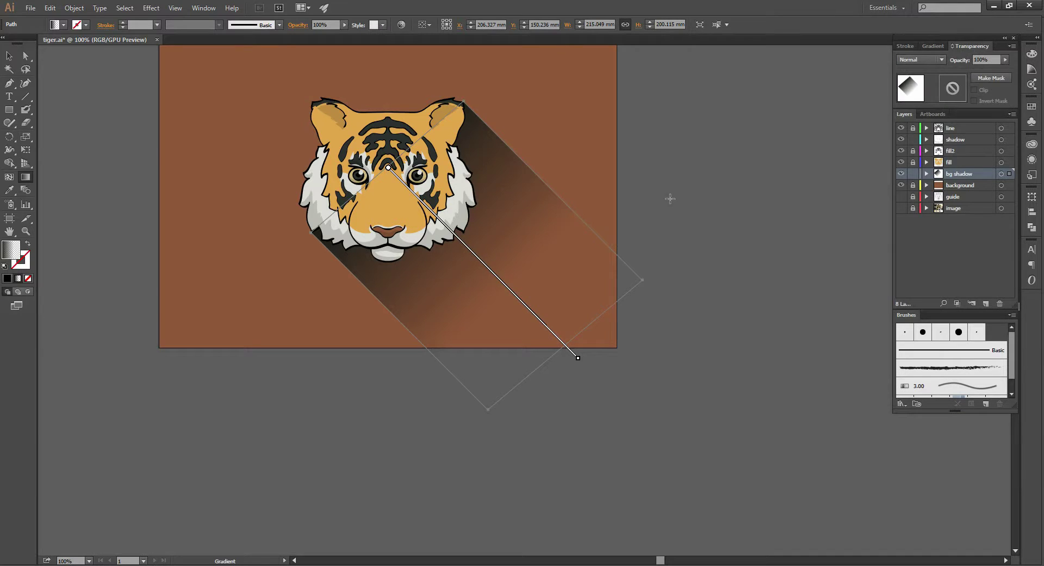
{"action": "key", "text": "v"}
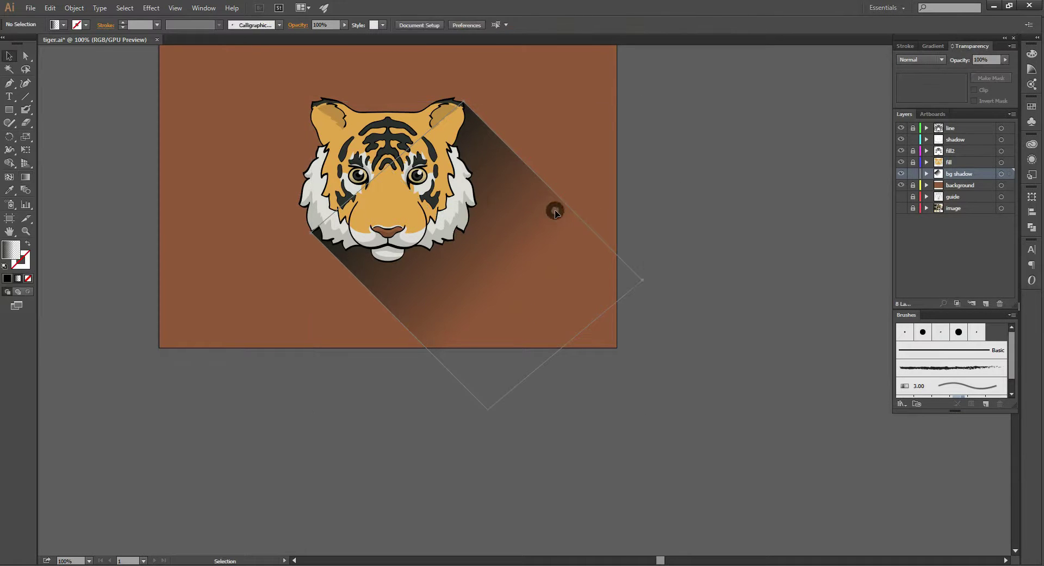
{"action": "left_click", "coordinate": [943, 60]}
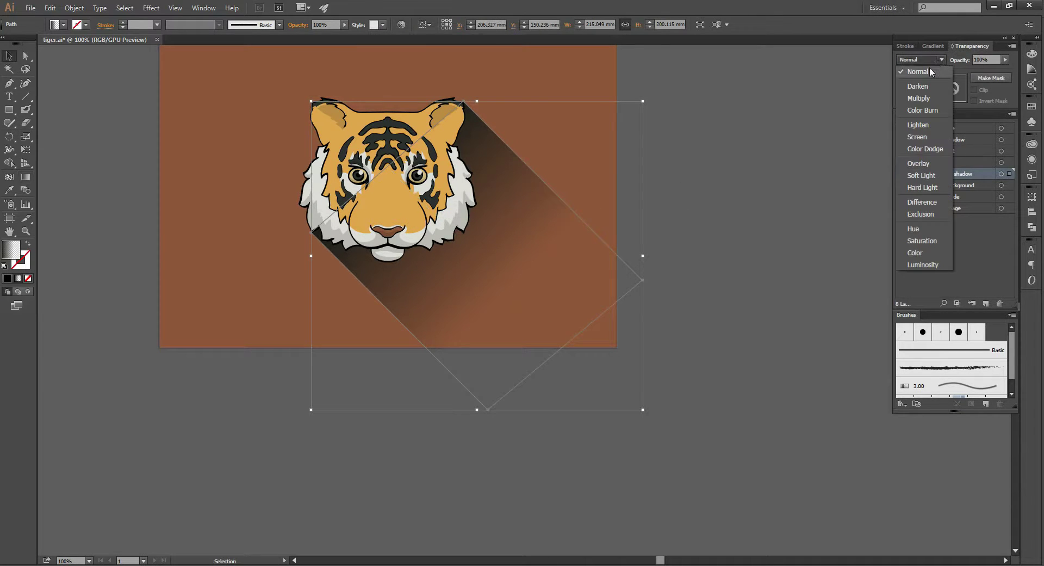
{"action": "left_click", "coordinate": [928, 97]}
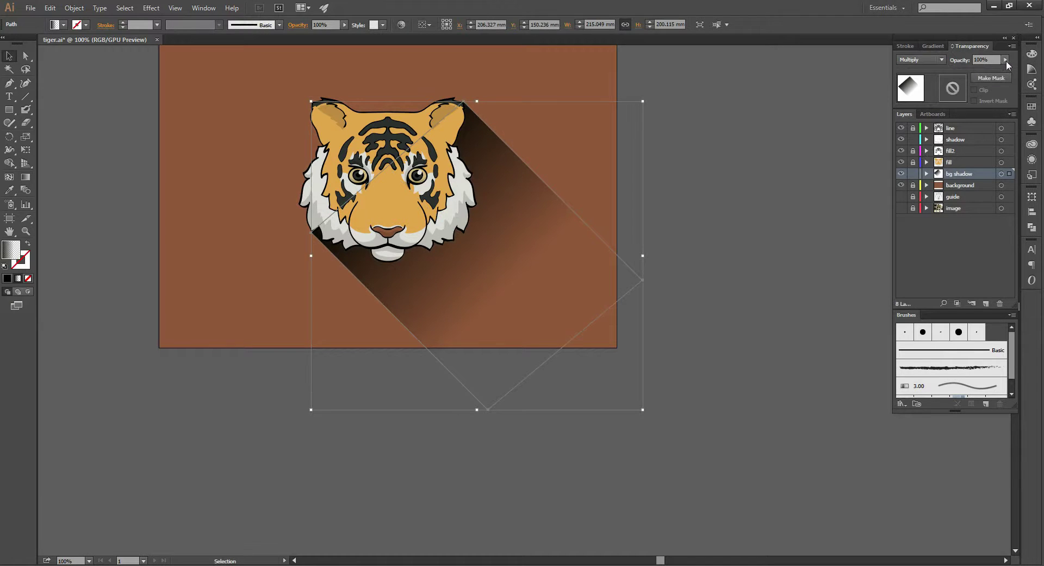
Set the shadow's opacity to 20% after trying 15% and 30%
{"action": "left_click", "coordinate": [988, 59]}
{"action": "type", "text": "5"}
{"action": "key", "text": "Return"}
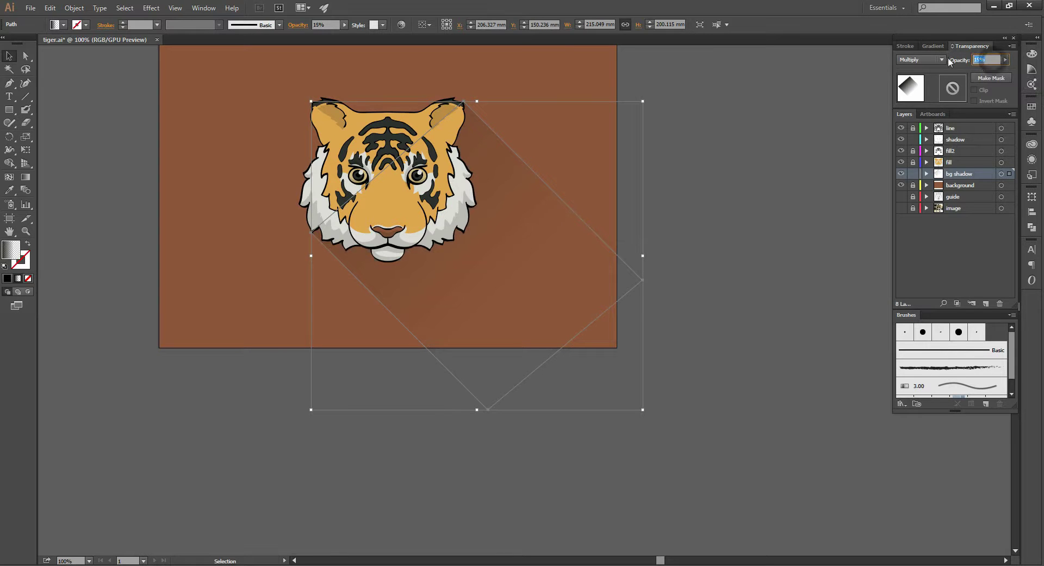
{"action": "type", "text": "30"}
{"action": "key", "text": "Return"}
{"action": "left_click", "coordinate": [775, 205]}
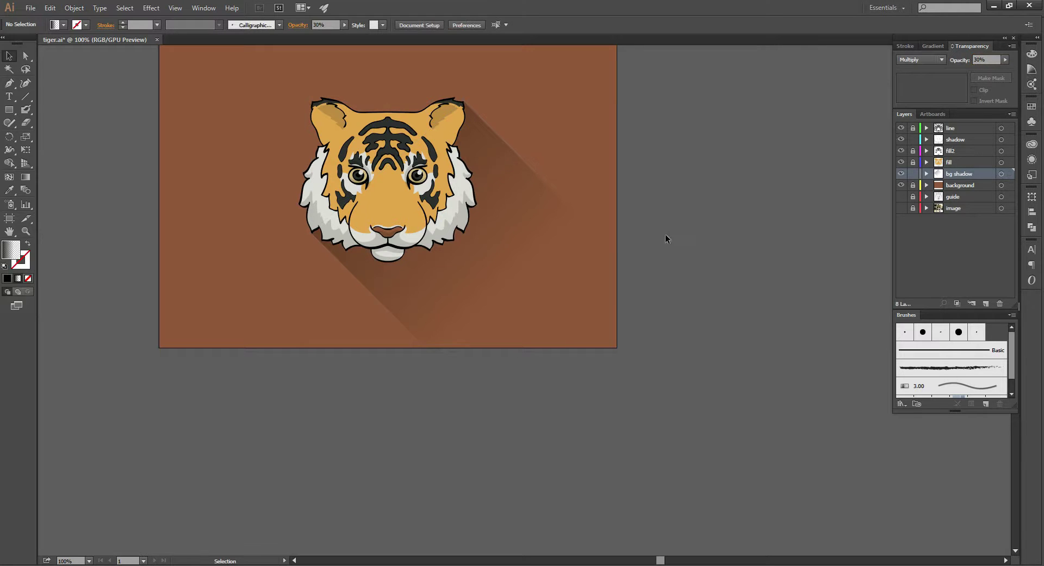
{"action": "left_click", "coordinate": [562, 236]}
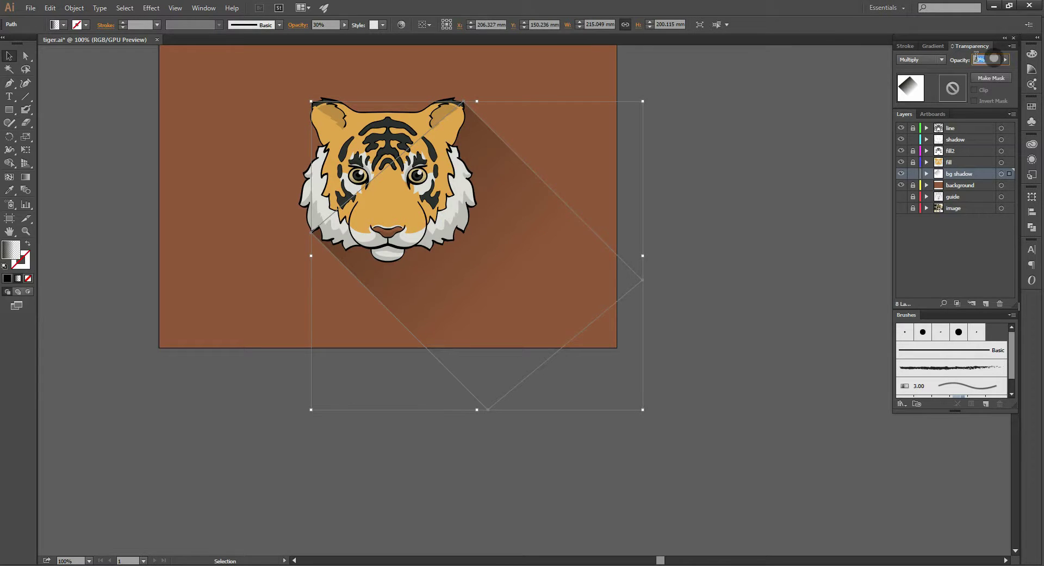
{"action": "left_click", "coordinate": [999, 59]}
{"action": "type", "text": "20"}
{"action": "key", "text": "Return"}
{"action": "left_click", "coordinate": [784, 175]}
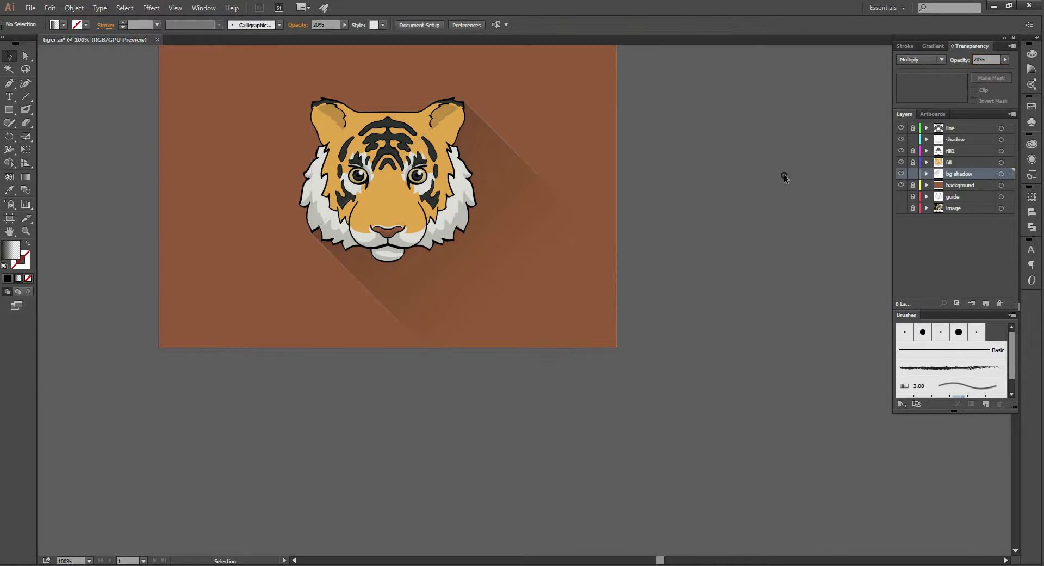
{"action": "left_click_drag", "start_coordinate": [717, 216], "coordinate": [769, 263]}
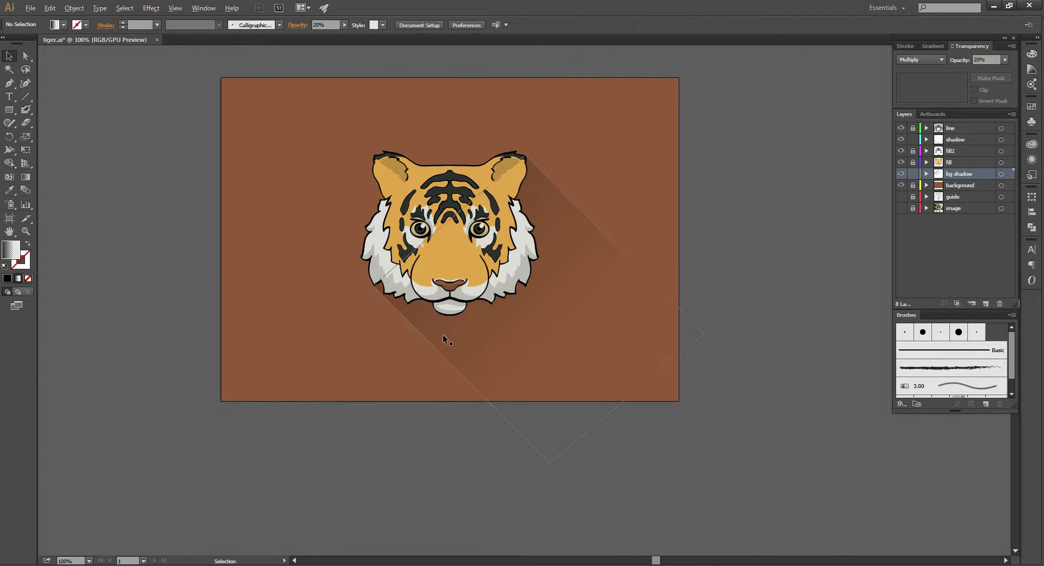
Drag the shadow's bottom-right edge up-left with Direct Selection, then fit the artboard in view
{"action": "scroll", "coordinate": [410, 319], "scroll_direction": "up", "scroll_amount": 2}
{"action": "scroll", "coordinate": [370, 288], "scroll_direction": "up", "scroll_amount": 2}
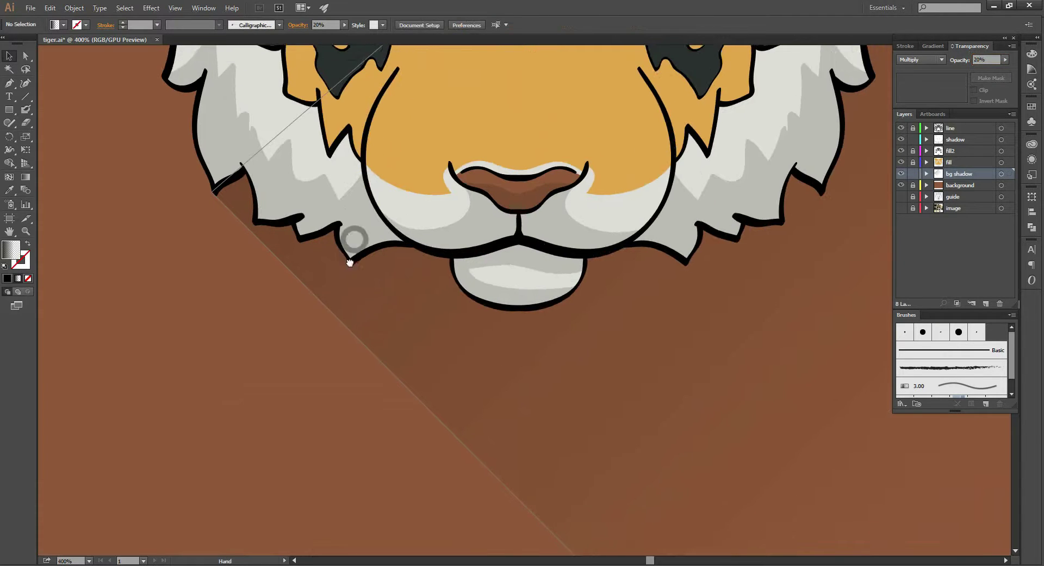
{"action": "scroll", "coordinate": [556, 286], "scroll_direction": "down", "scroll_amount": 4}
{"action": "left_click", "coordinate": [700, 326]}
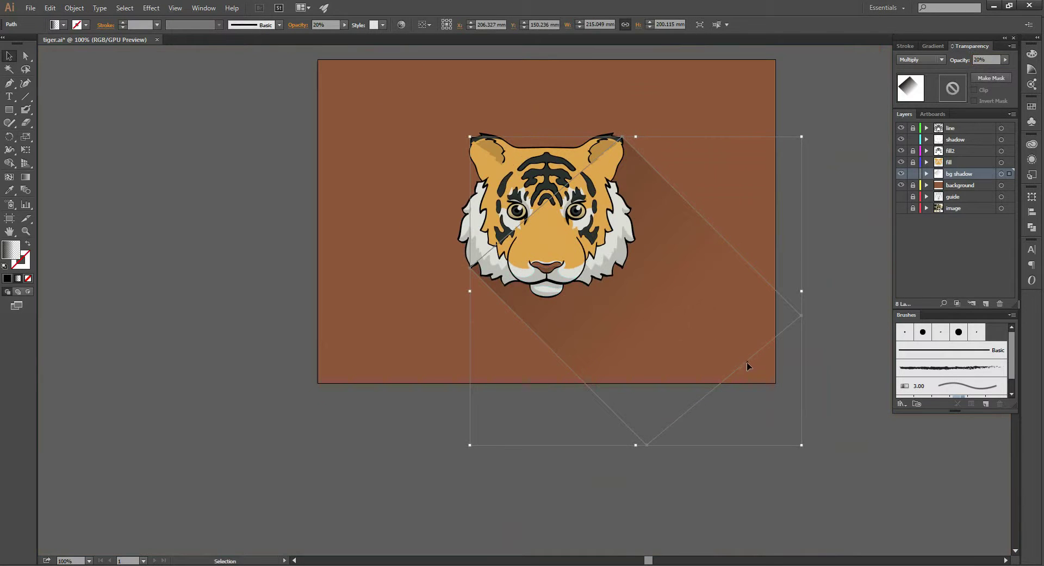
{"action": "left_click", "coordinate": [793, 386]}
{"action": "key", "text": "a"}
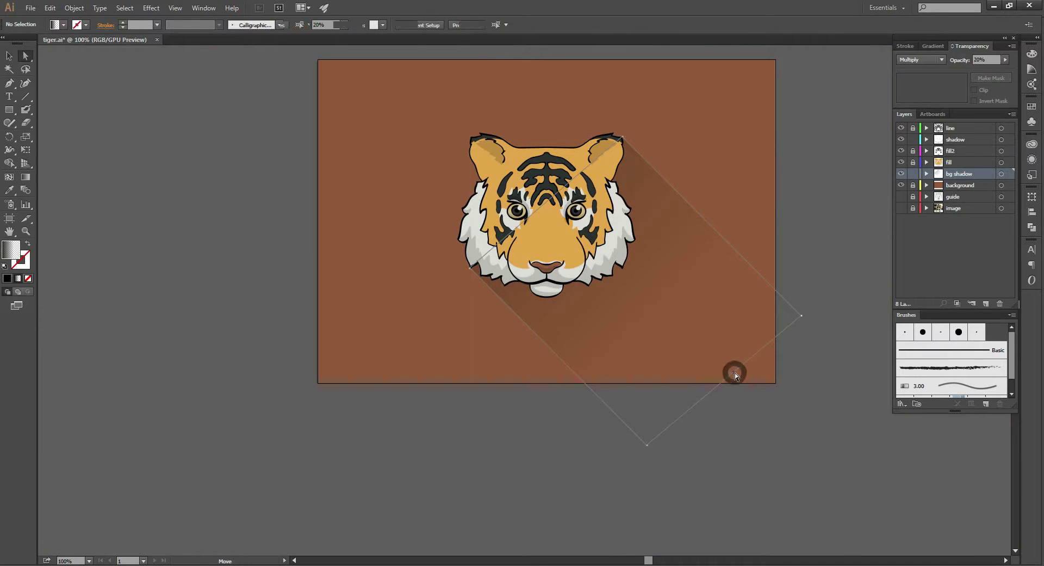
{"action": "left_click_drag", "start_coordinate": [735, 372], "coordinate": [701, 334]}
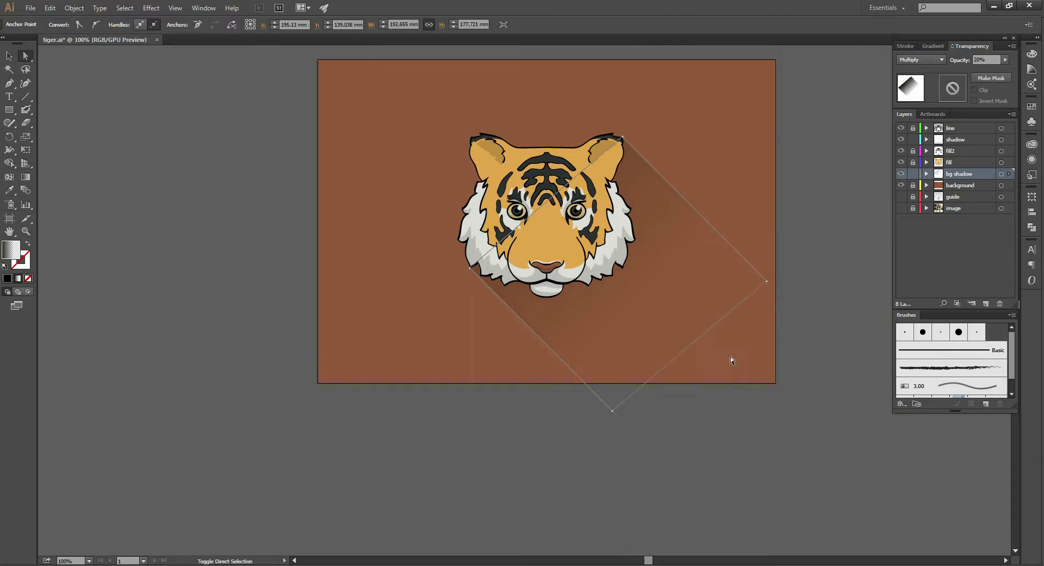
{"action": "left_click", "coordinate": [795, 401]}
{"action": "left_click_drag", "start_coordinate": [802, 386], "coordinate": [756, 403]}
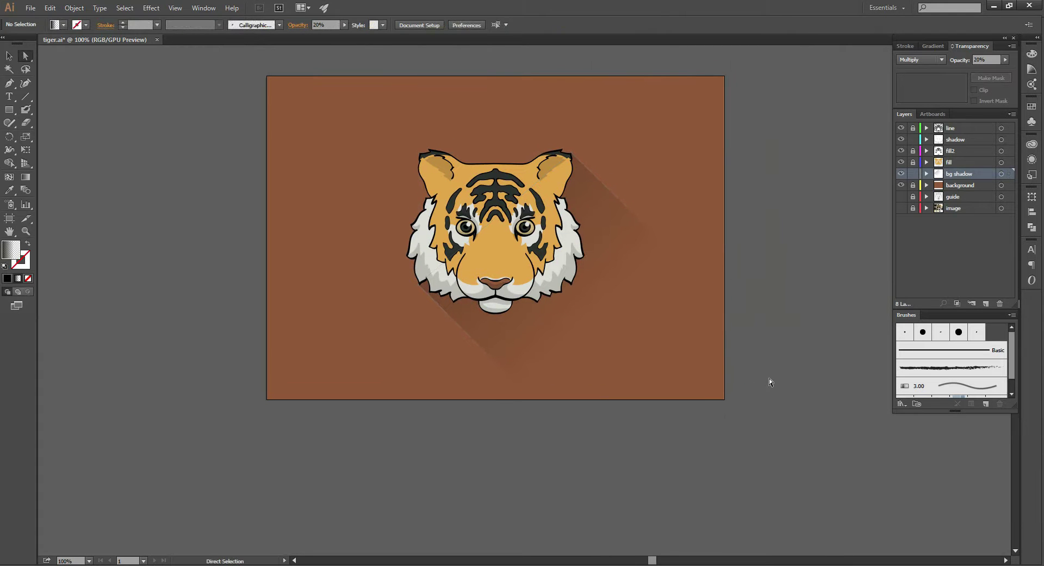
{"action": "key", "text": "ctrl+0"}
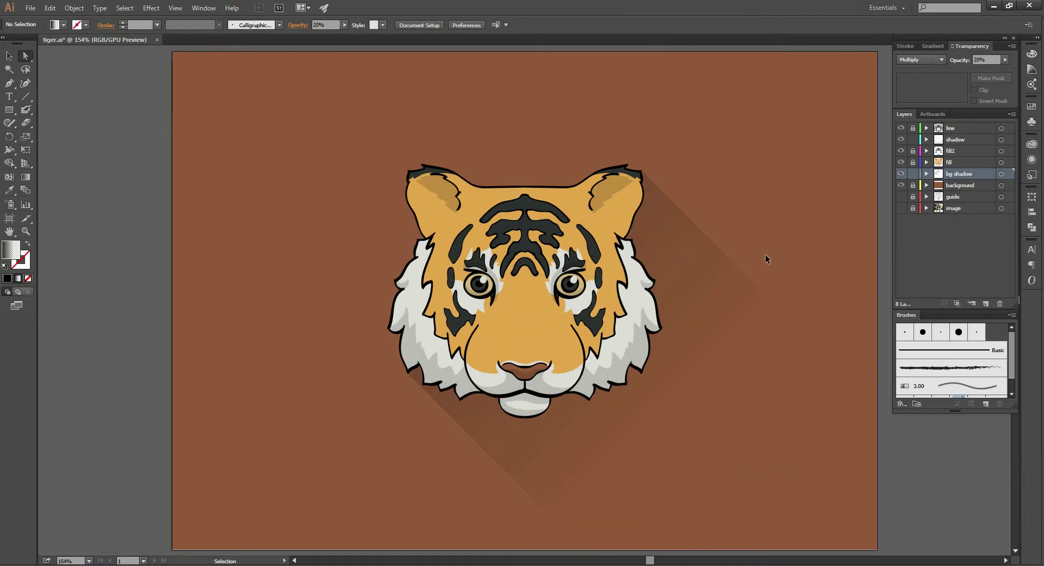
{"action": "key", "text": "ctrl+0"}
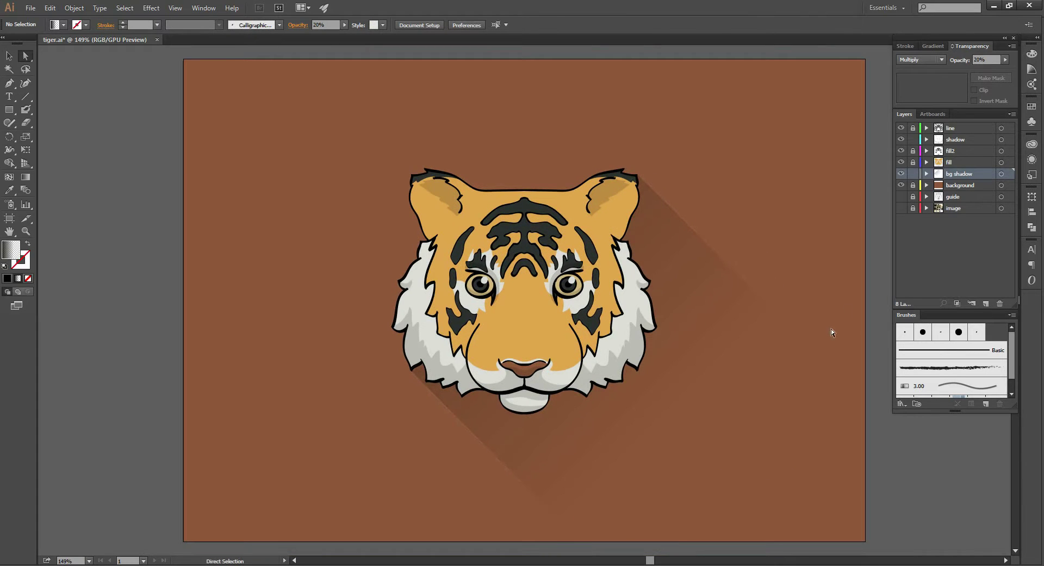